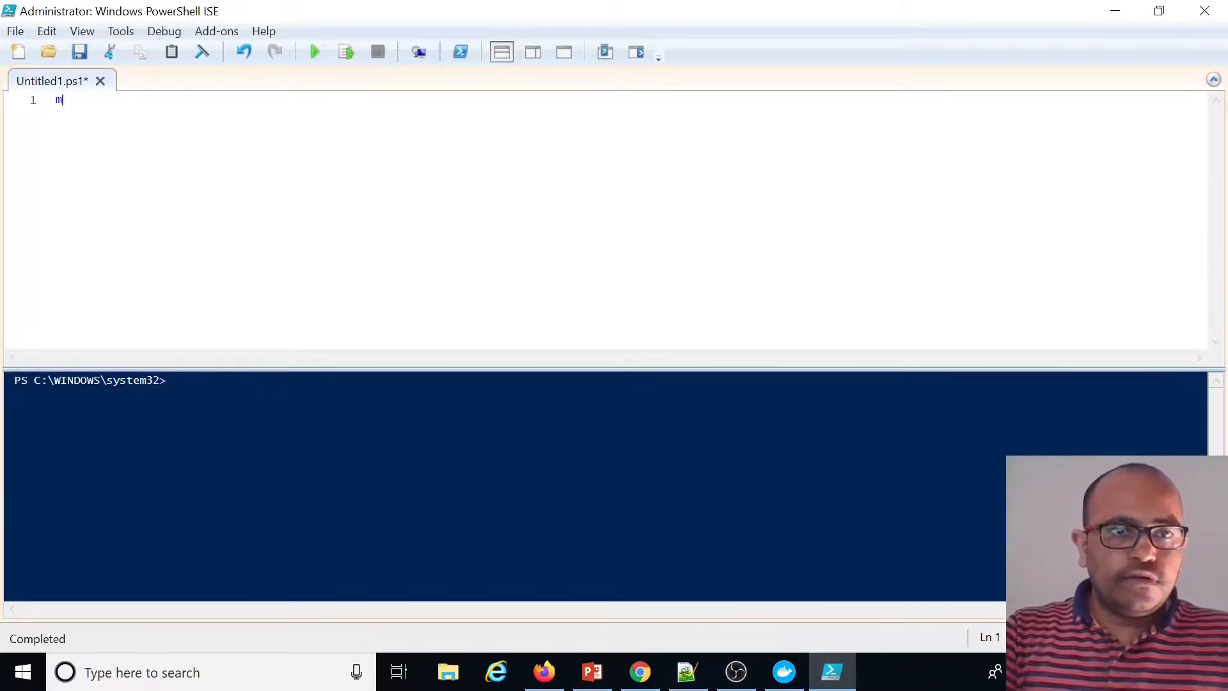
Write and run a script line that creates the folder c:\DevOps with mkdir
text(\DevOps)
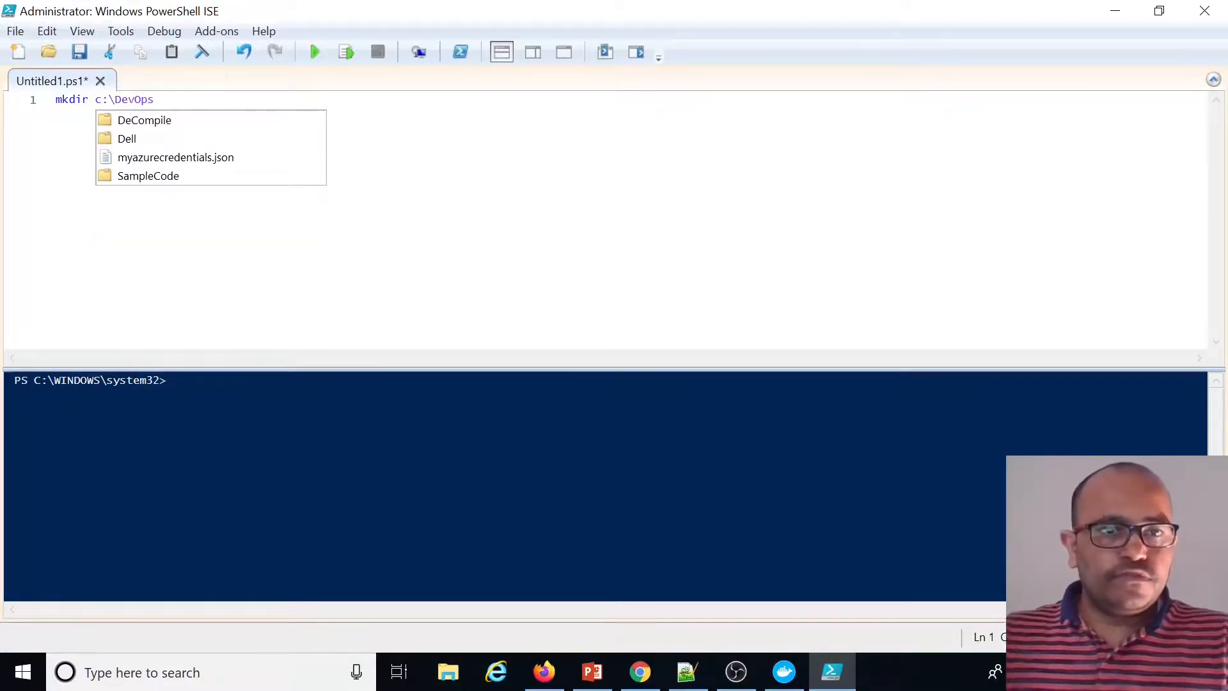
key(Escape)
click(346, 57)
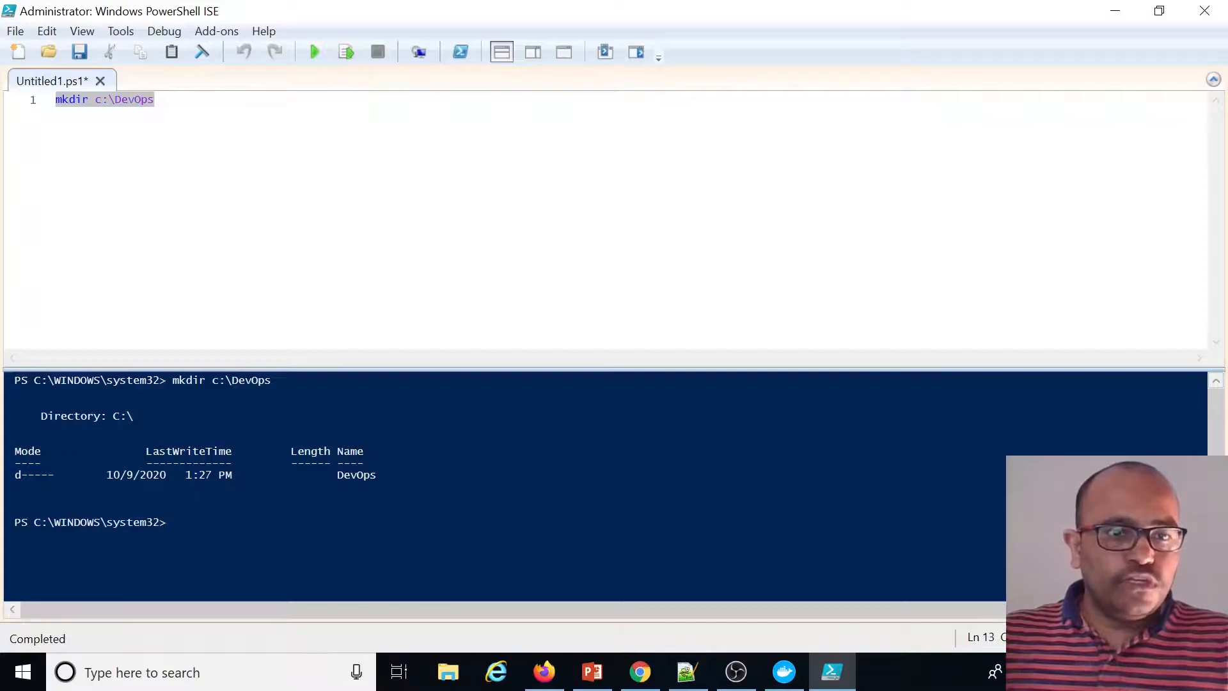
Add and run a line that changes the current directory to C:\DevOps
key(End)
key(Return)
key(Return)
text(cd )
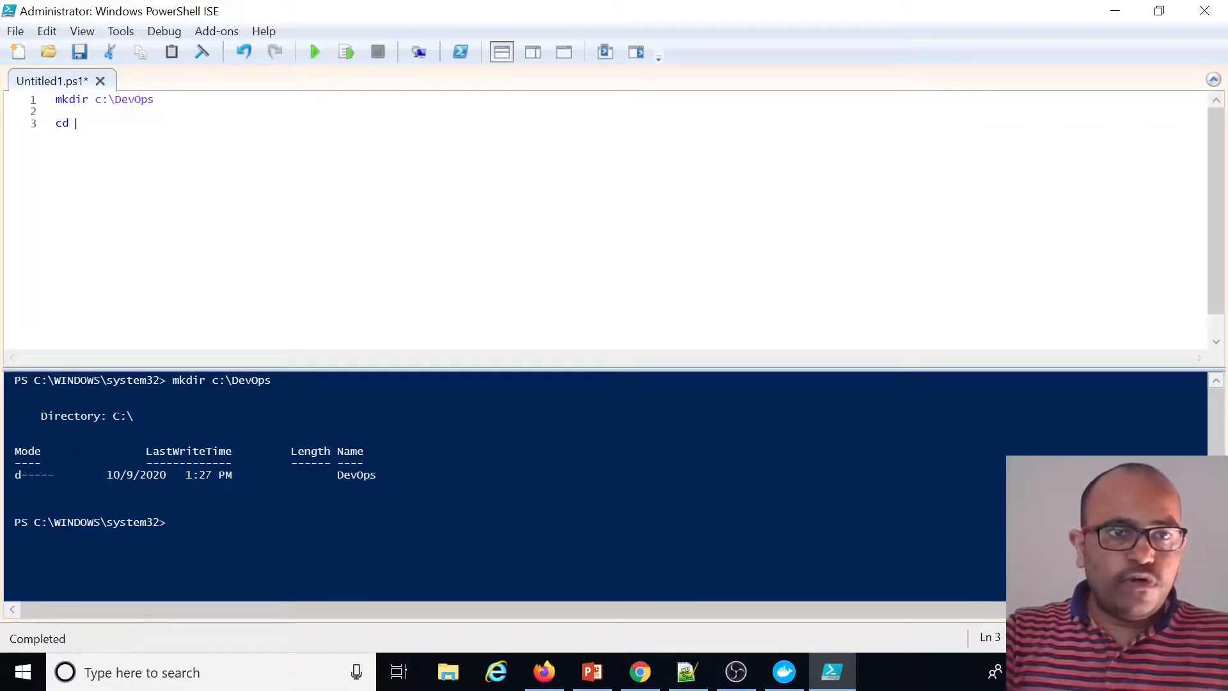
text(c:\dev)
key(Tab)
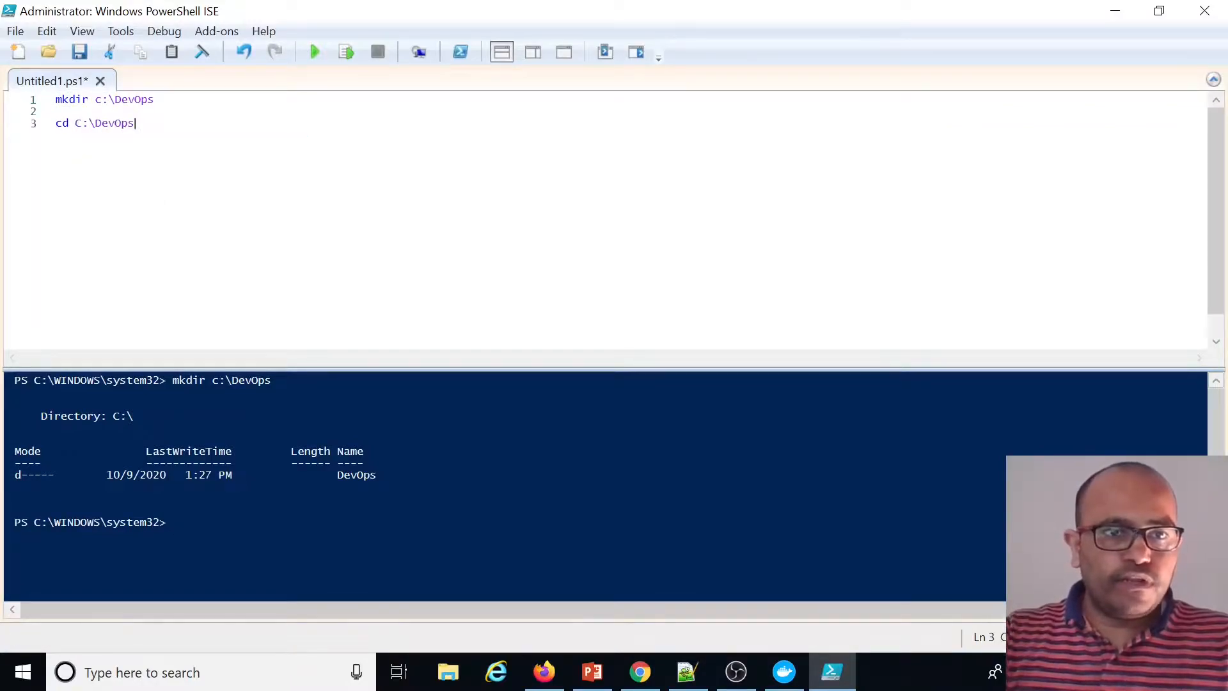
click(346, 57)
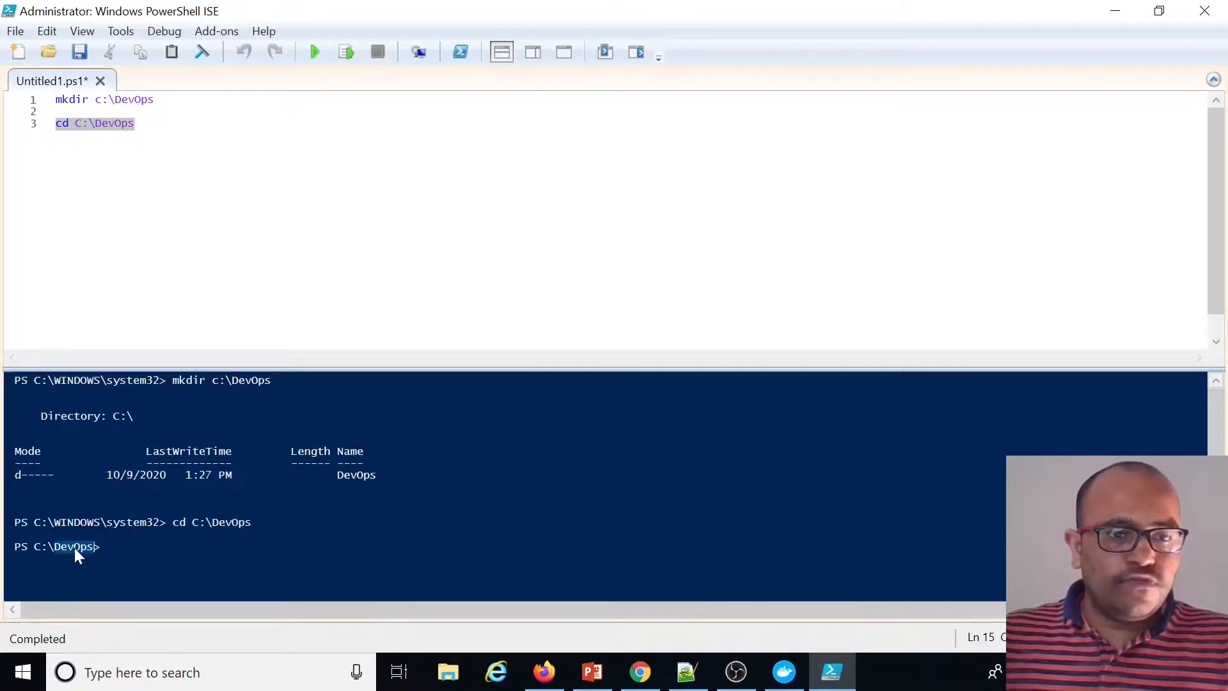
click(144, 124)
key(Return)
key(Return)
text(git cl)
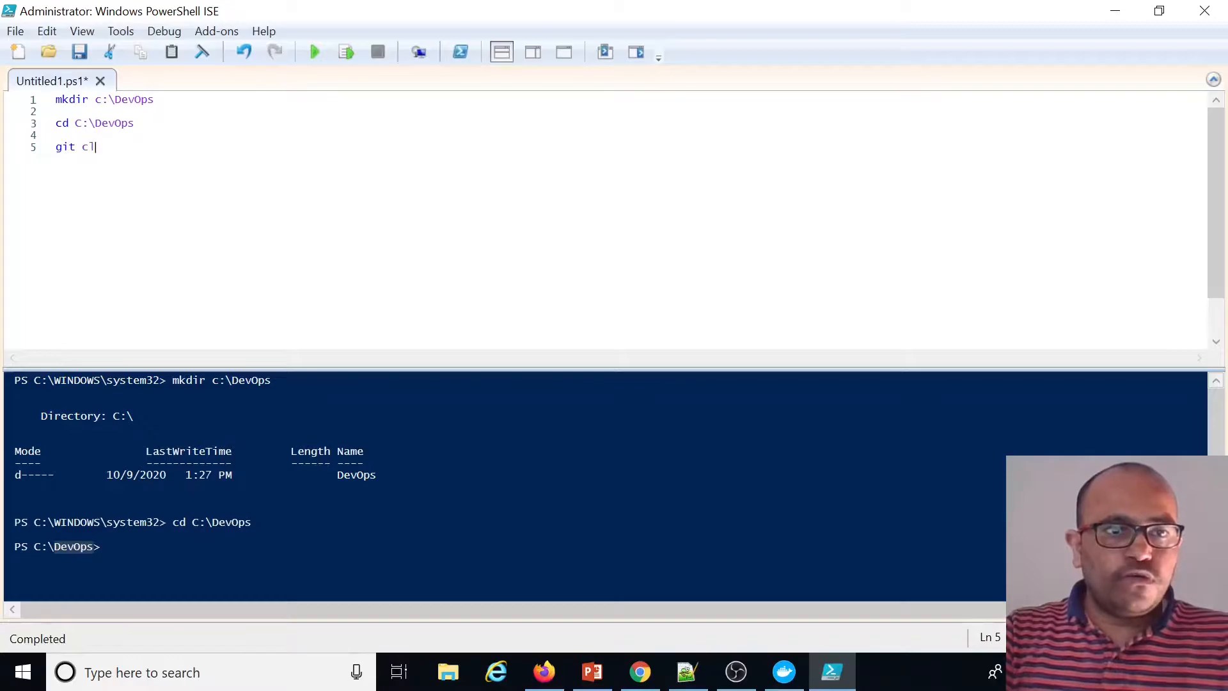
text(one)
text(https://github.com/munagavenkat/Docker.DotNetCoreDemo.git)
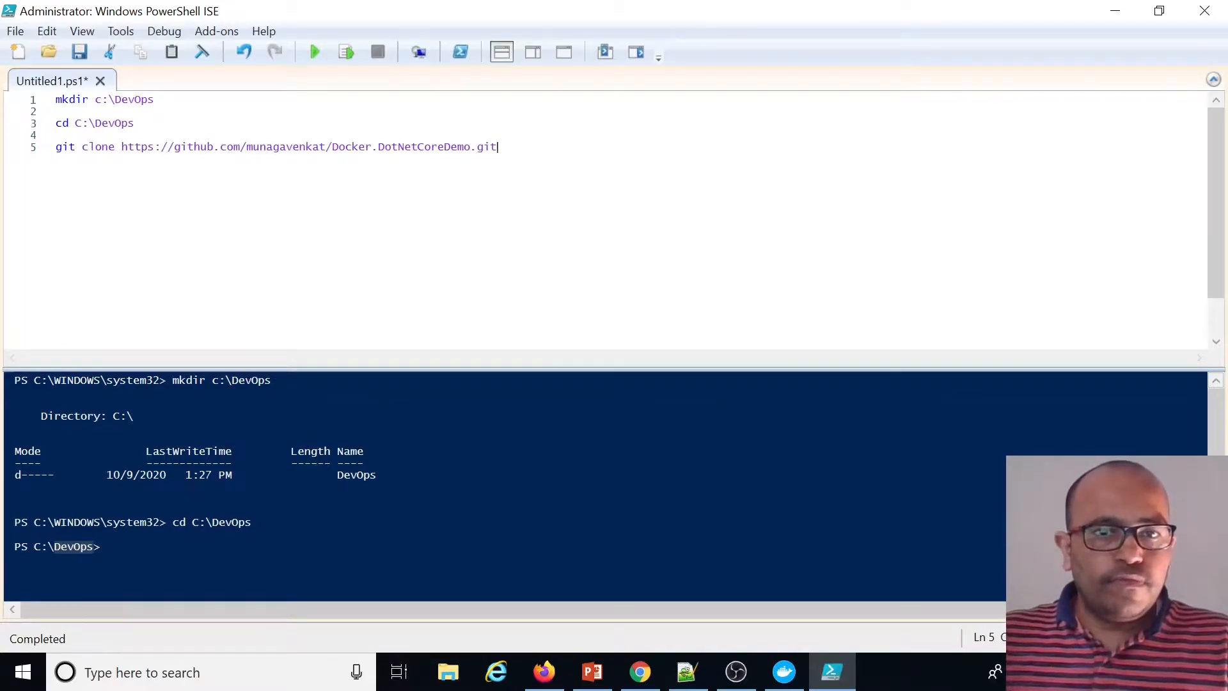
click(345, 53)
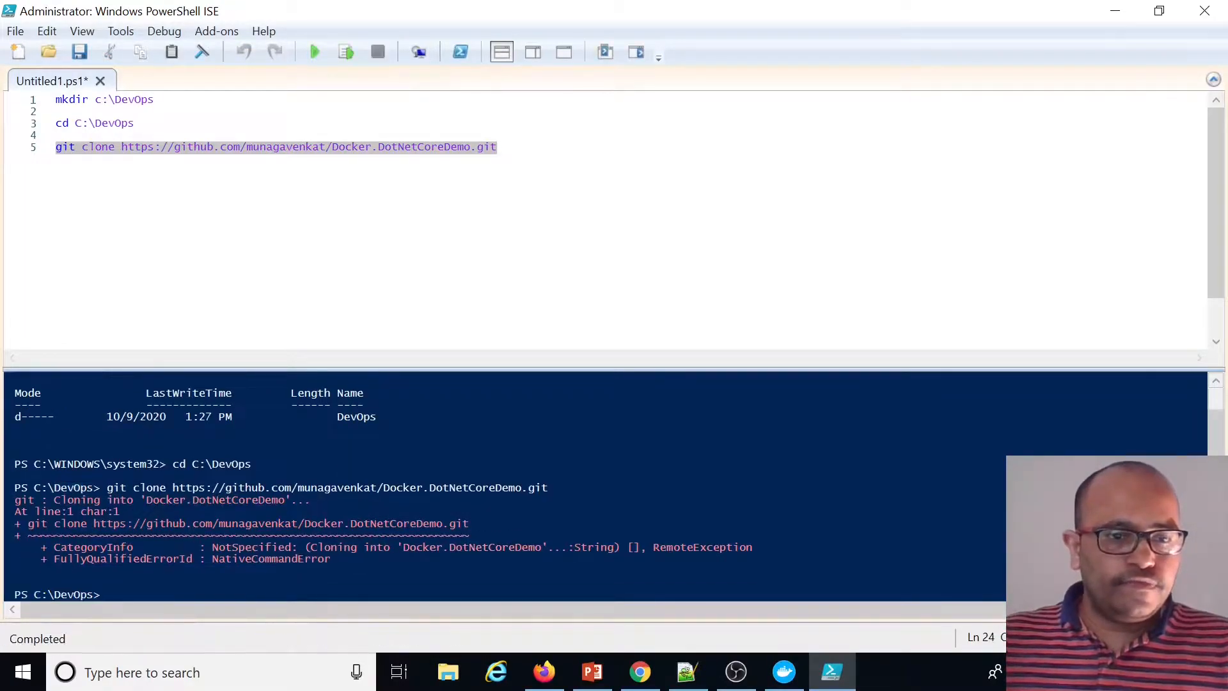
Add and run a line that changes directory to C:\DevOps\Docker.DotNetCoreDemo
click(220, 147)
key(Return)
key(Return)
text(c)
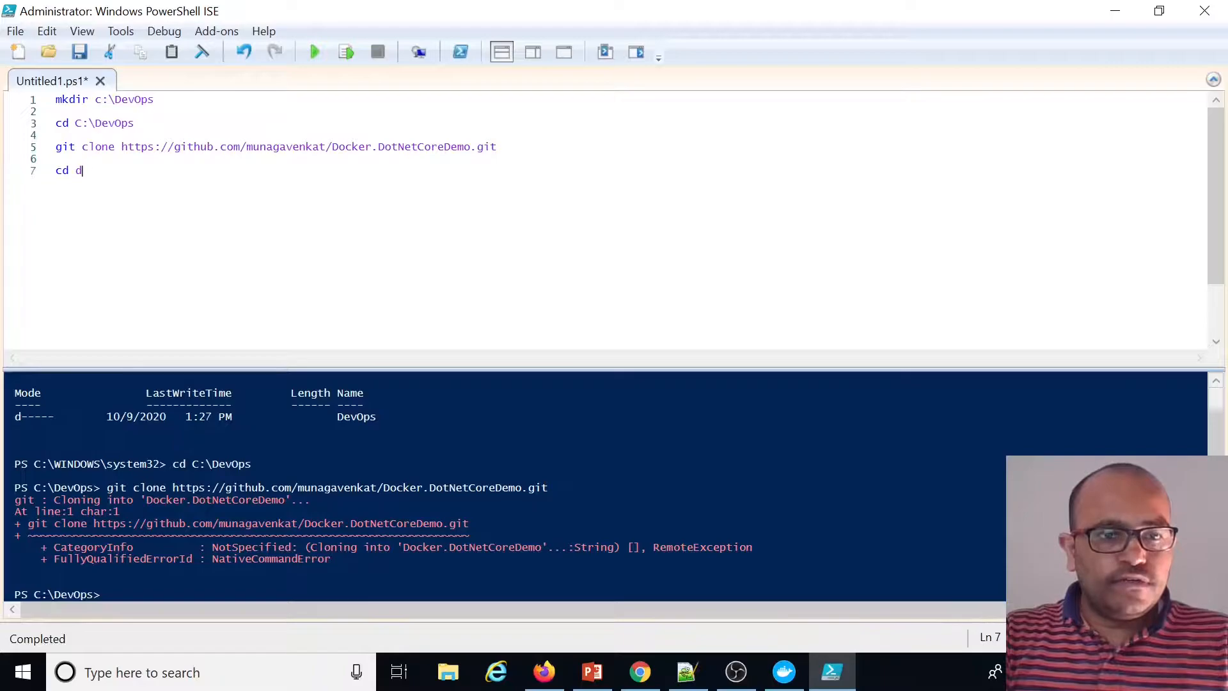
text(d c:\de)
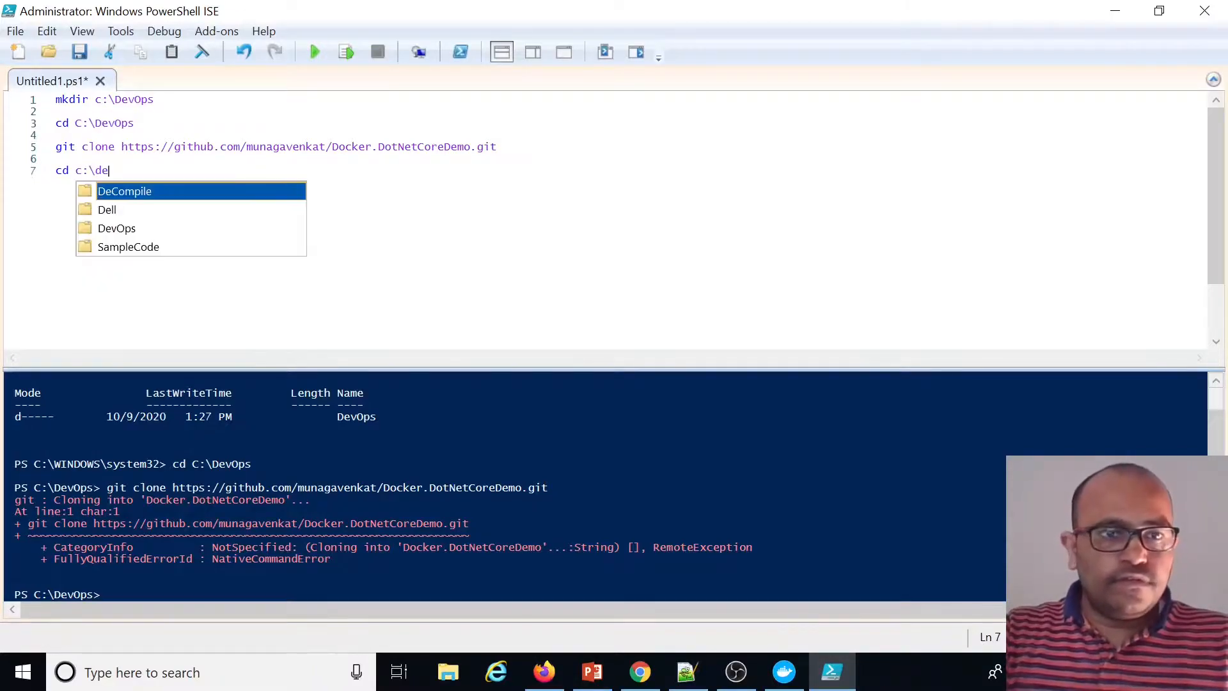
key(Down)
key(Down)
key(Return)
text(\v)
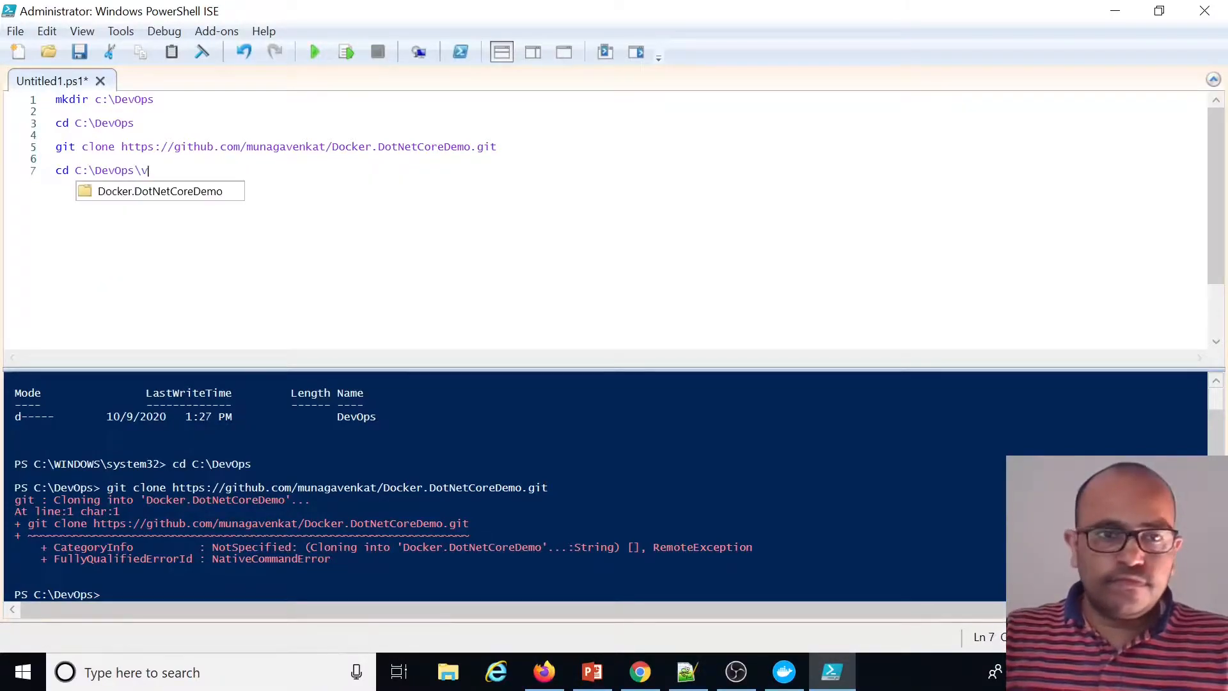
key(Return)
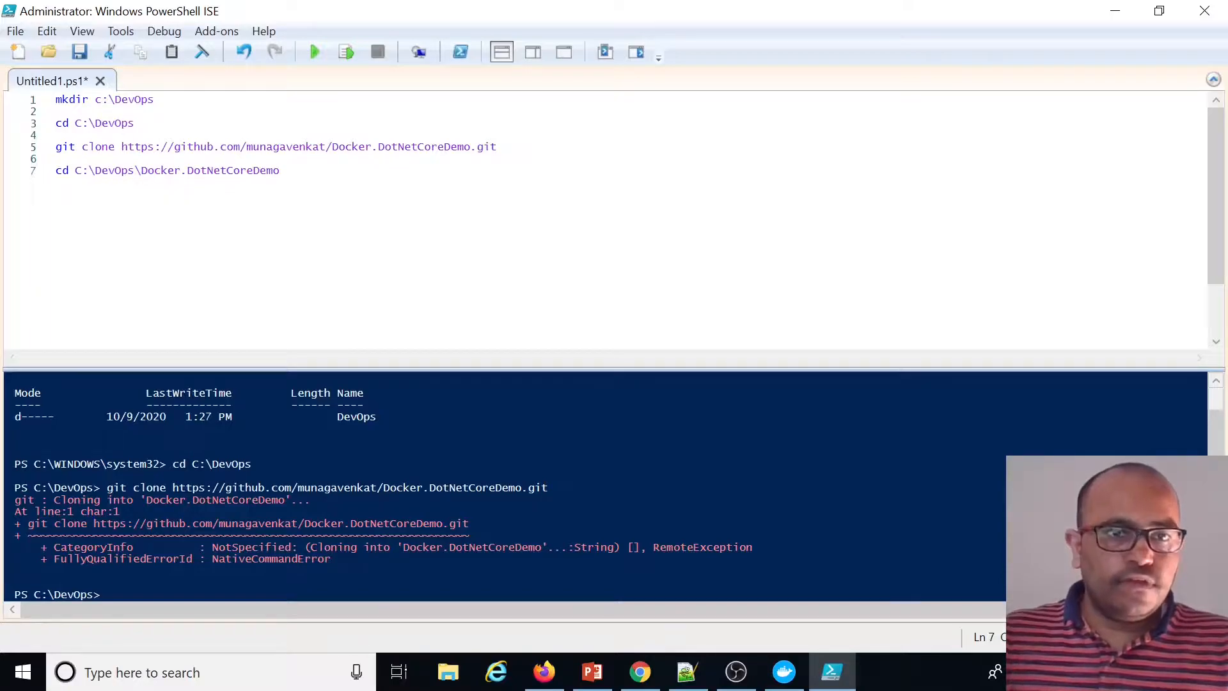
key(F8)
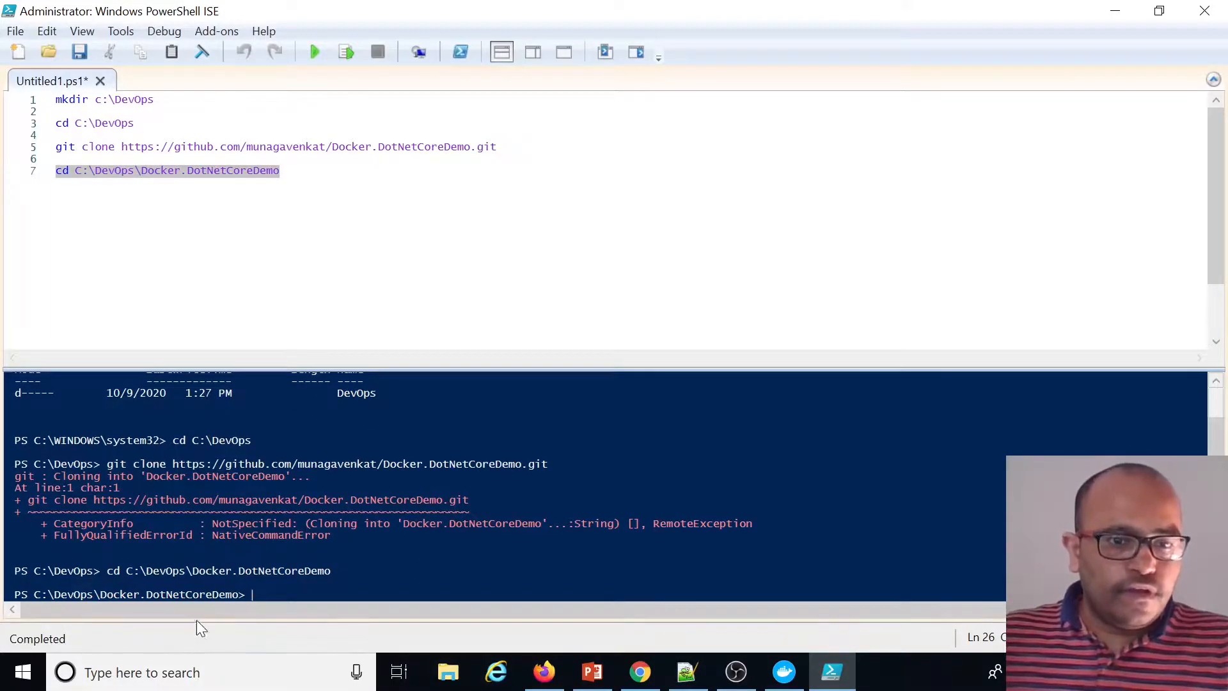
Inspect the cloned Docker.DotNetCoreDemo folder and its contents in File Explorer
click(56, 158)
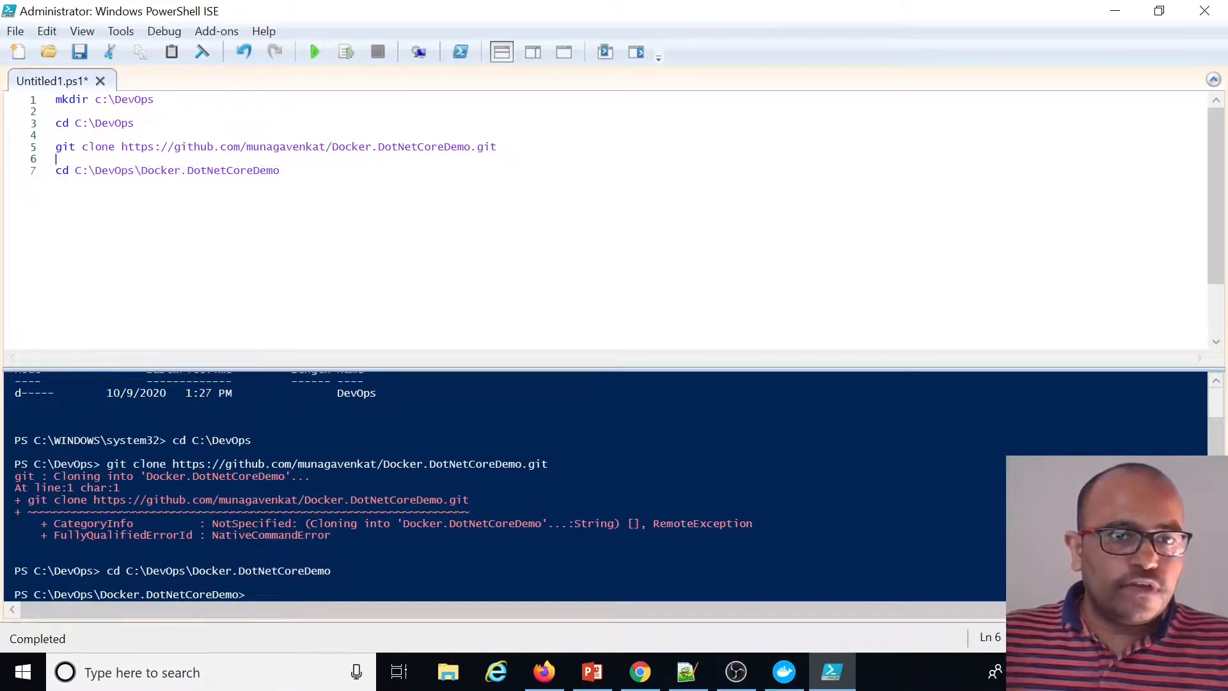
drag(280, 170, 75, 171)
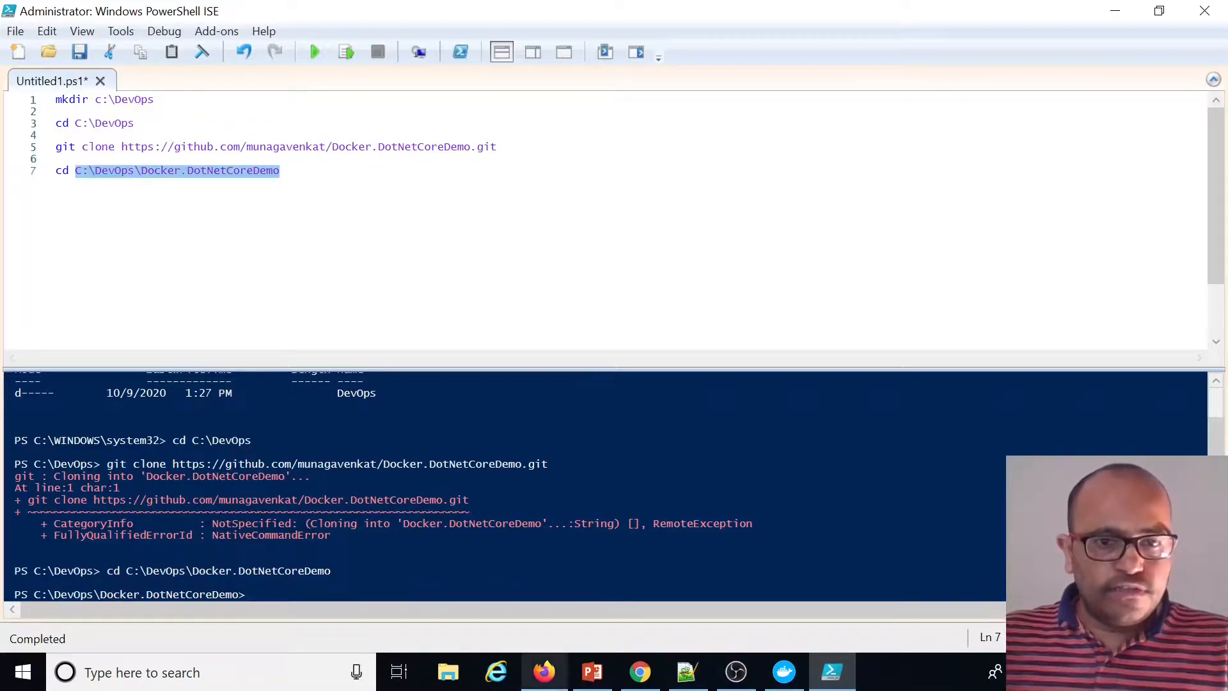
click(455, 680)
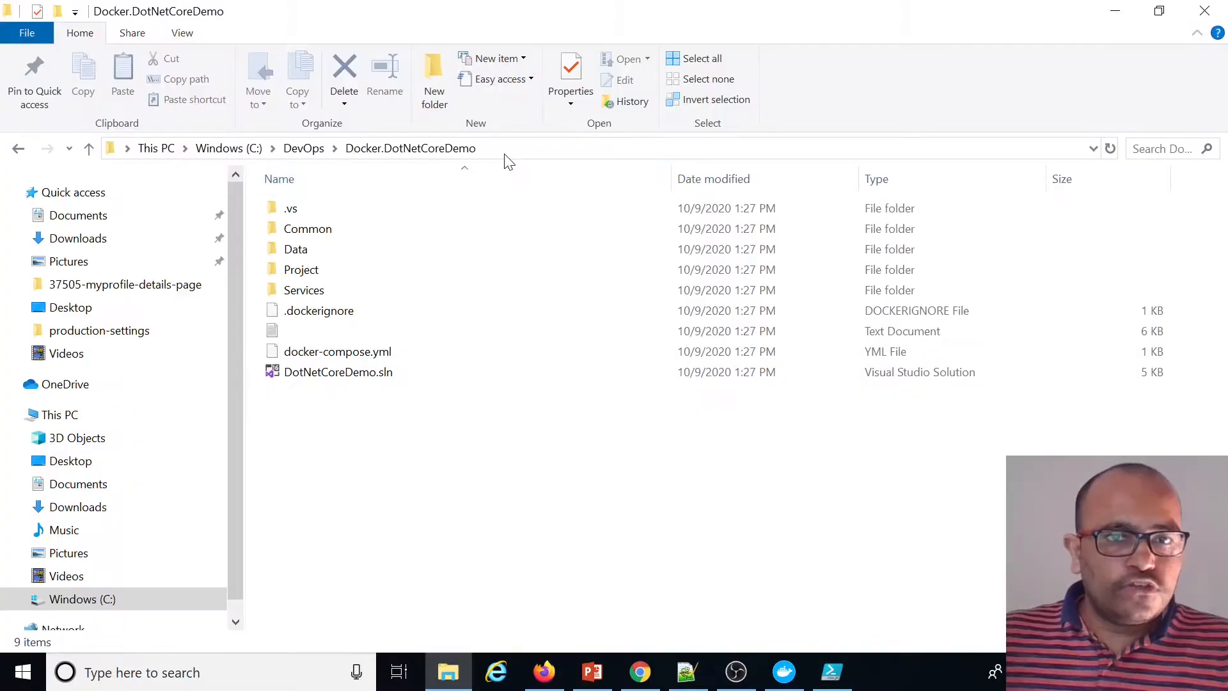
click(508, 149)
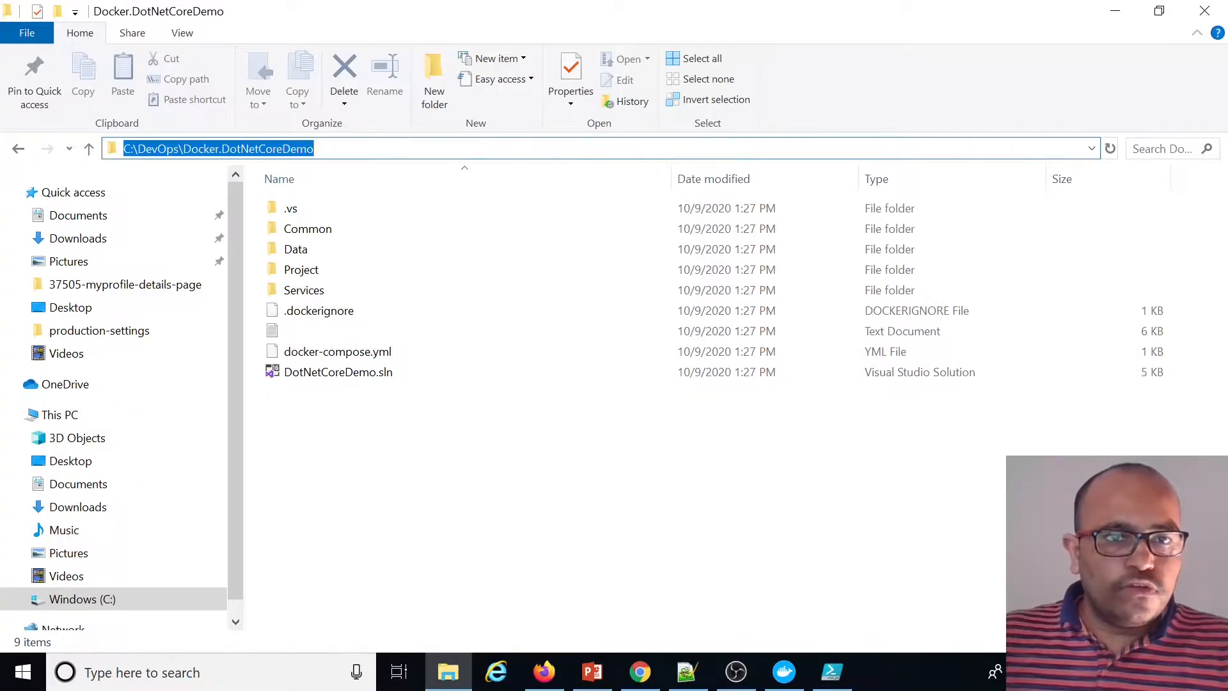
click(351, 415)
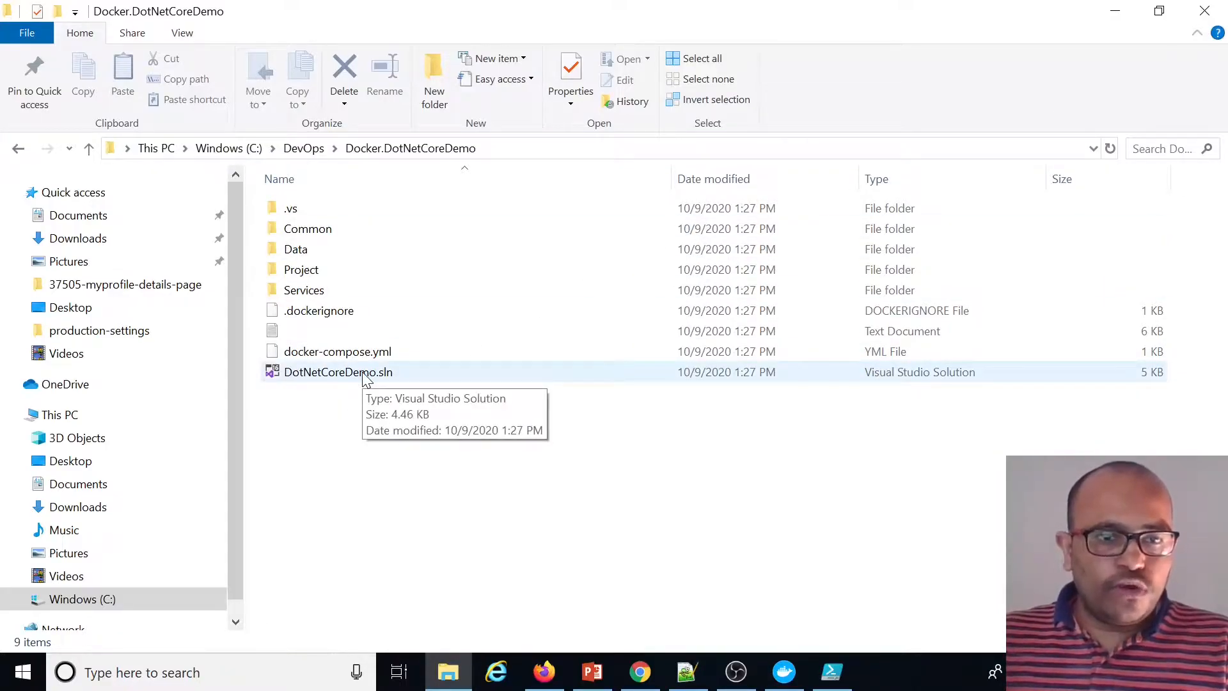
Launch Visual Studio as administrator from the Start search
click(284, 675)
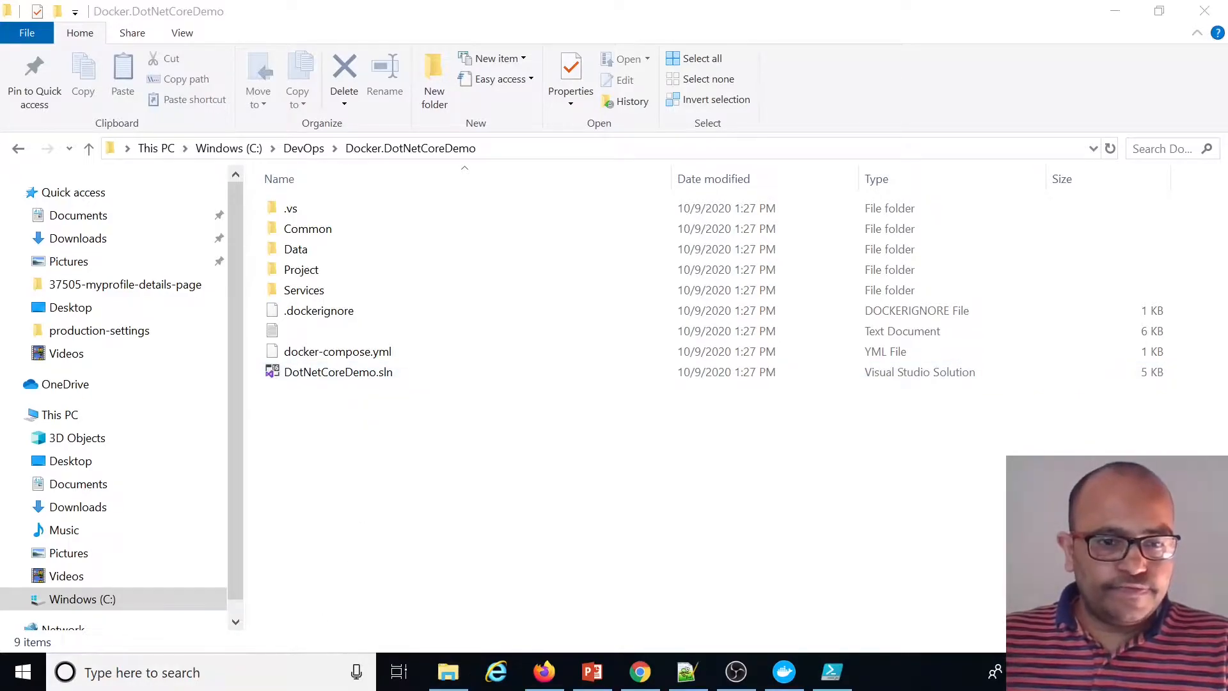
text(vis)
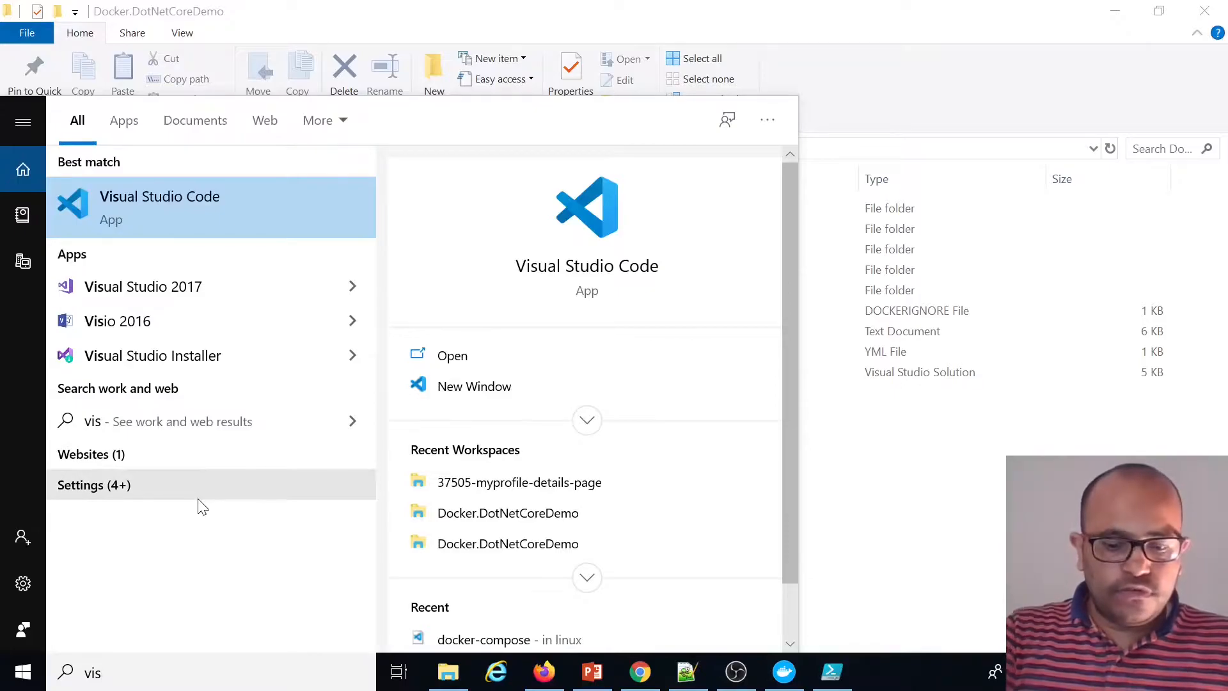
text(ual)
right_click(219, 327)
click(264, 347)
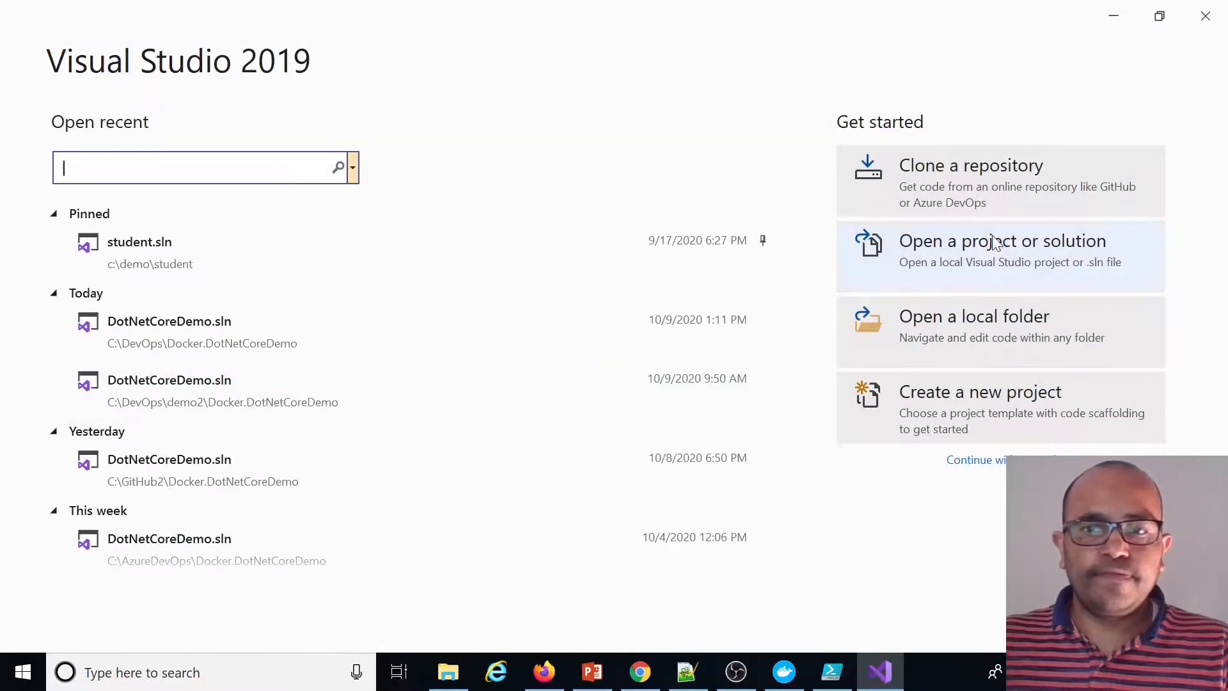
Open the DotNetCoreDemo.sln solution from C:\DevOps\Docker.DotNetCoreDemo
click(983, 249)
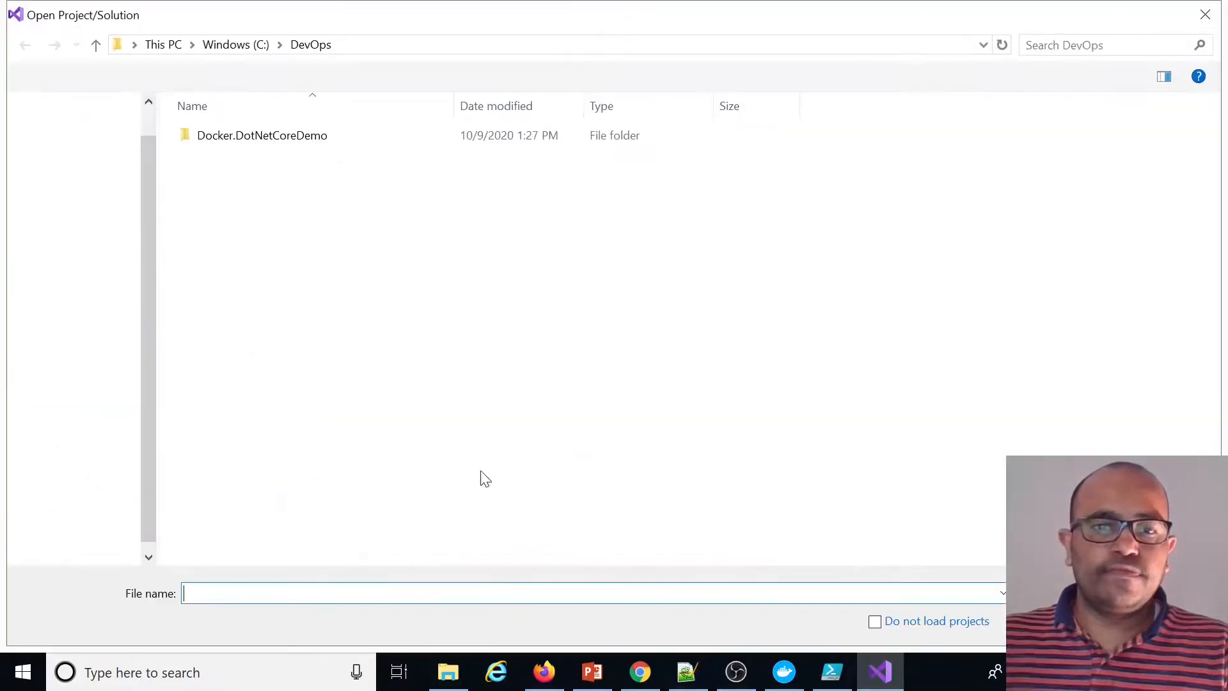
key(Return)
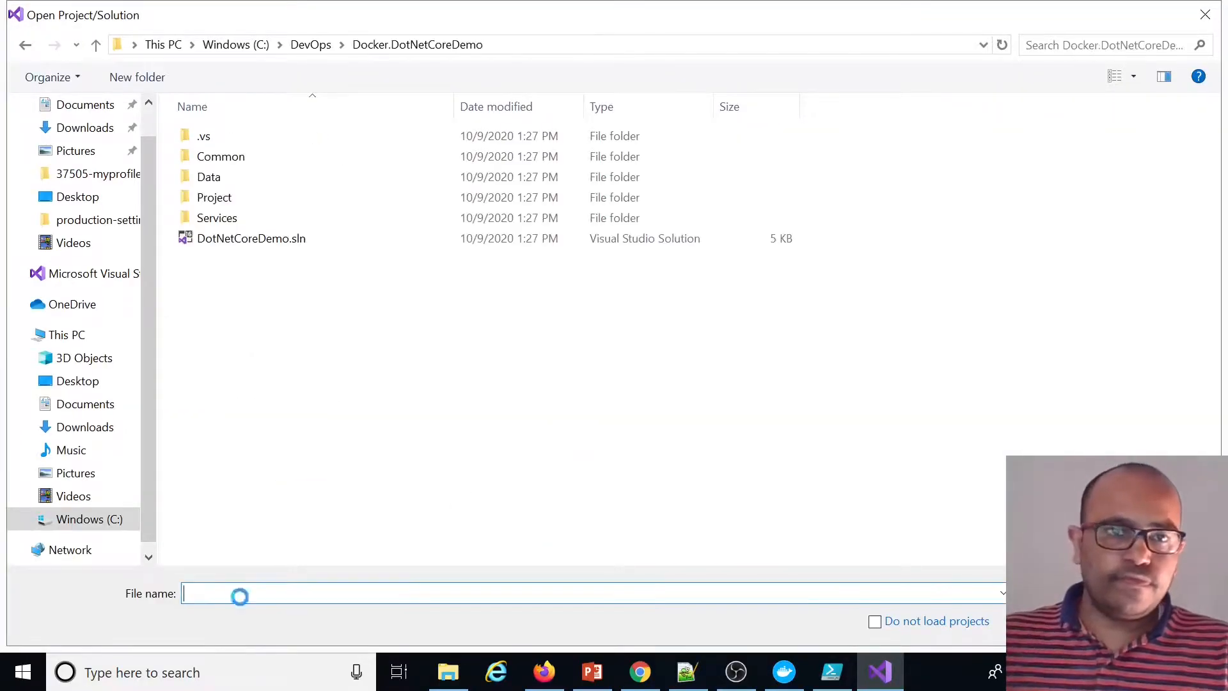
double_click(226, 244)
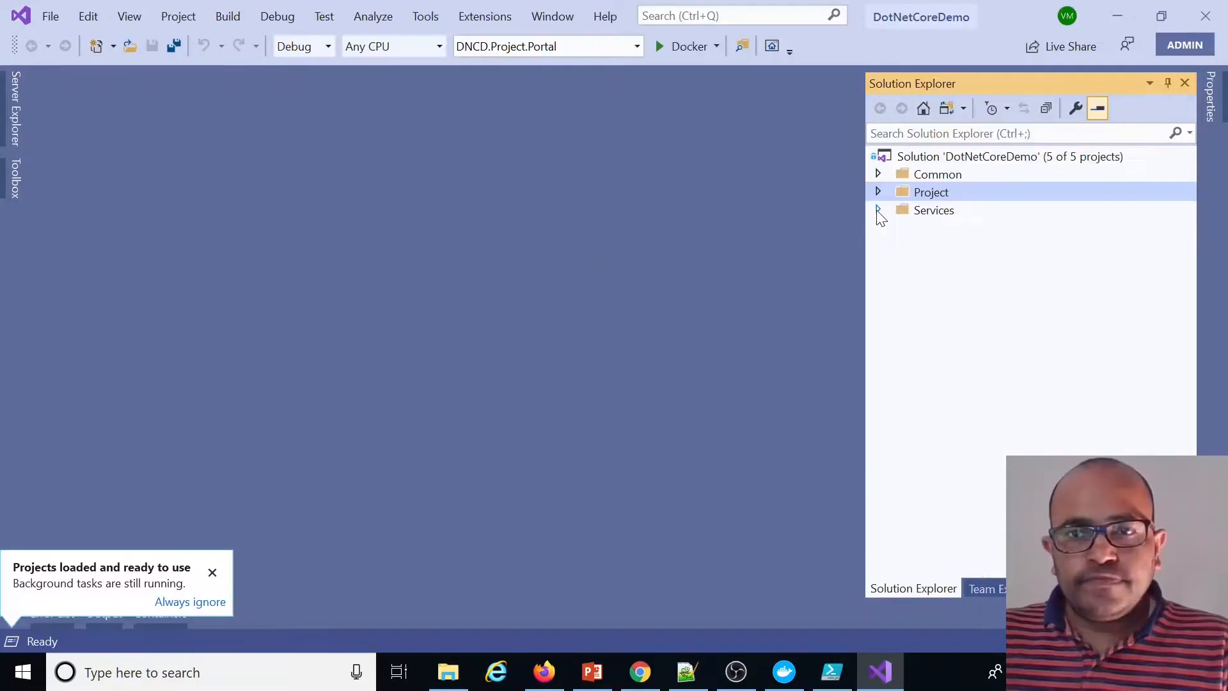
Expand the Services folder, open the DNCD.Service.API project file, and close the Output pane
click(879, 211)
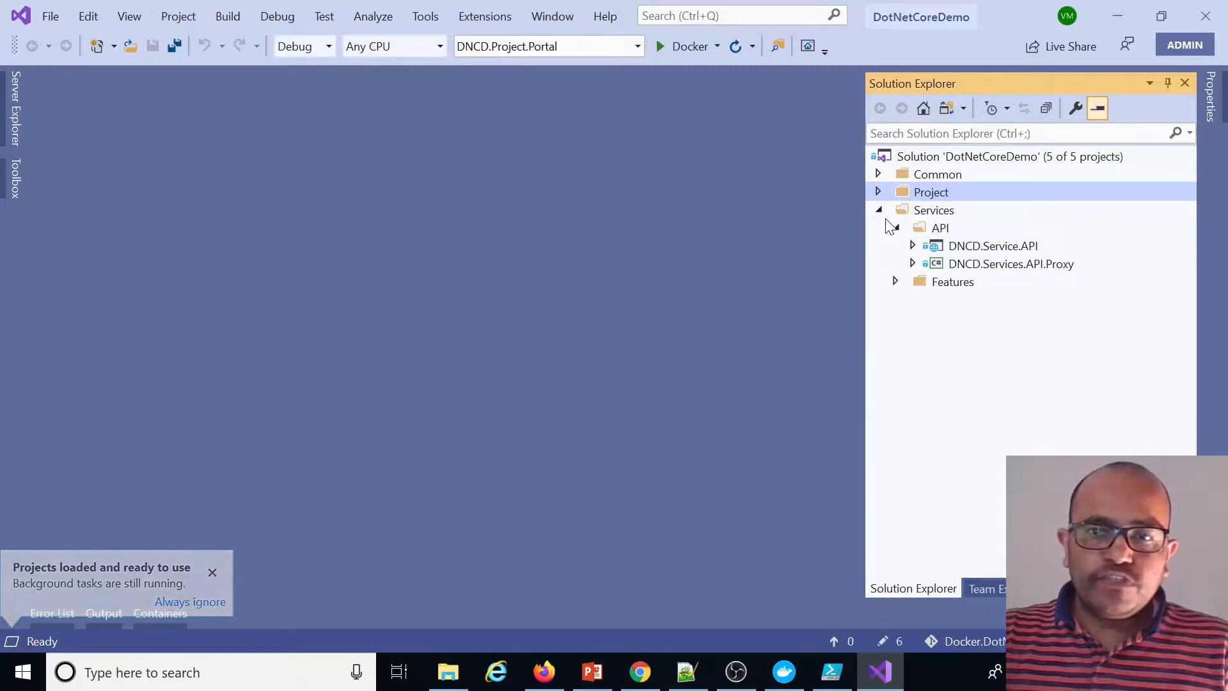
click(957, 251)
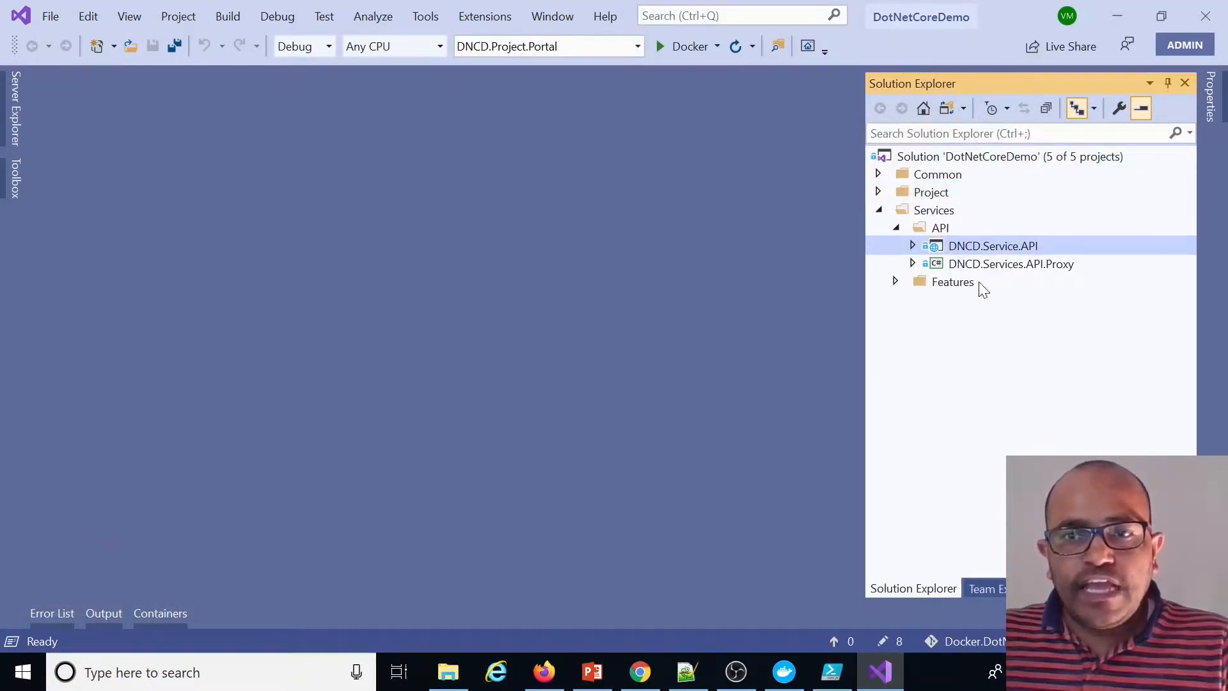
double_click(1022, 250)
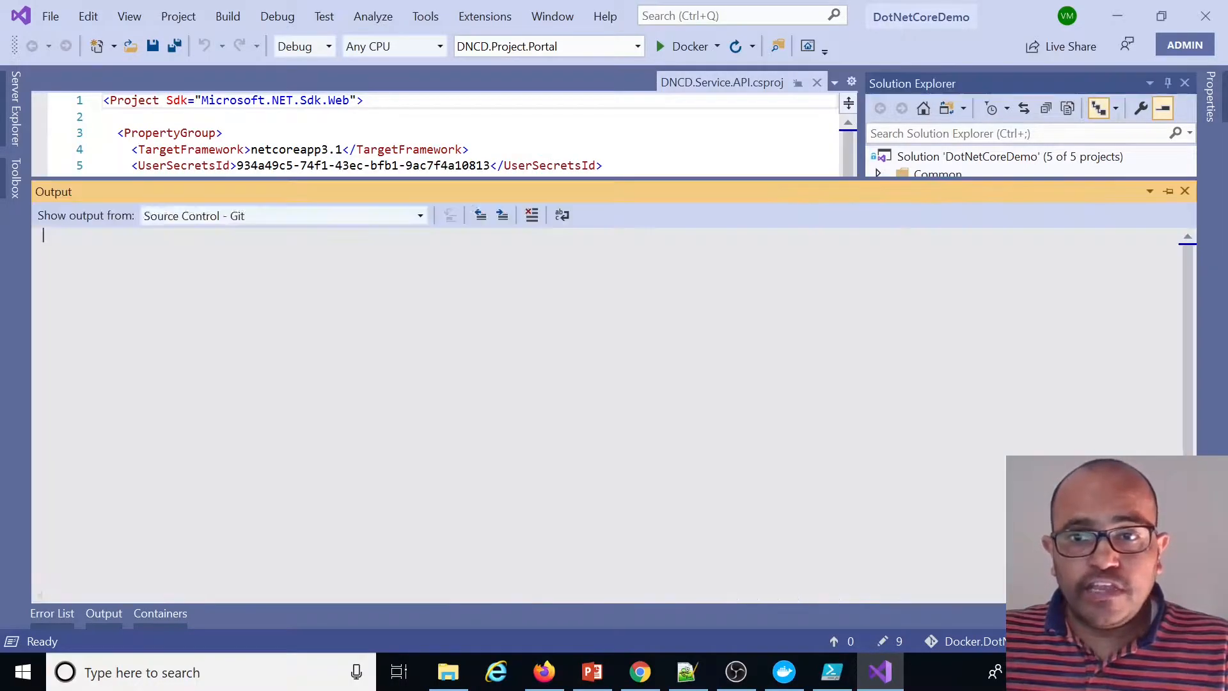
click(1184, 191)
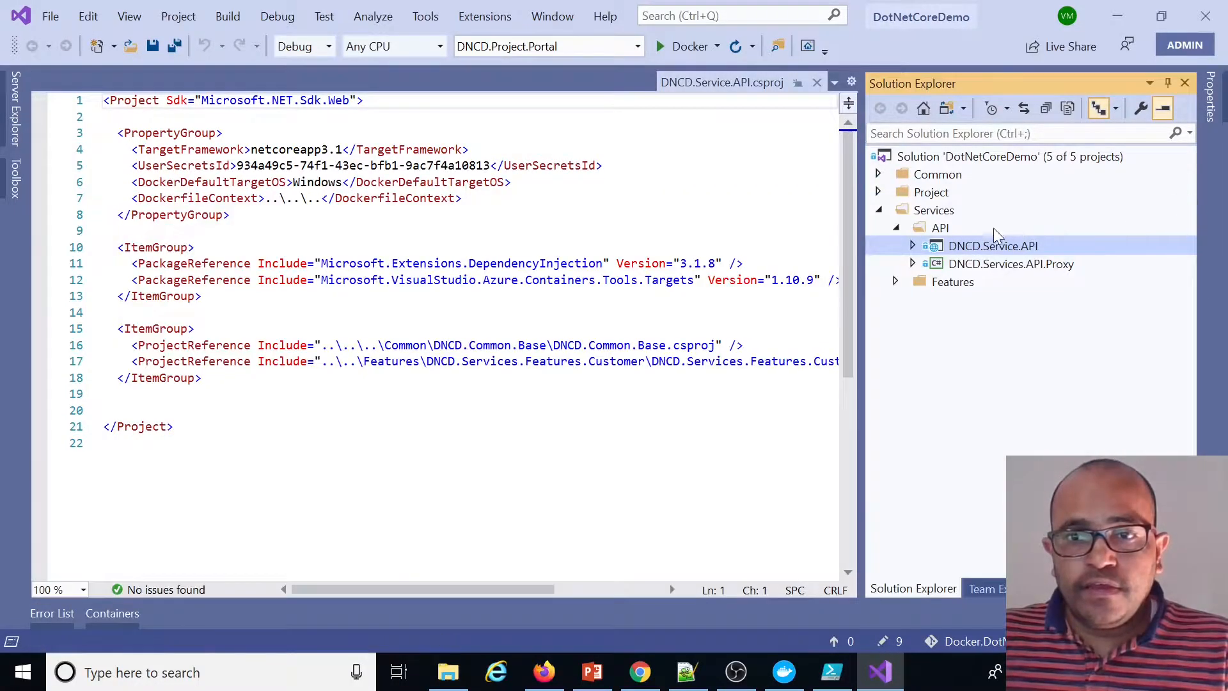
Expand the DNCD.Project.Portal project and open its Dockerfile
click(878, 192)
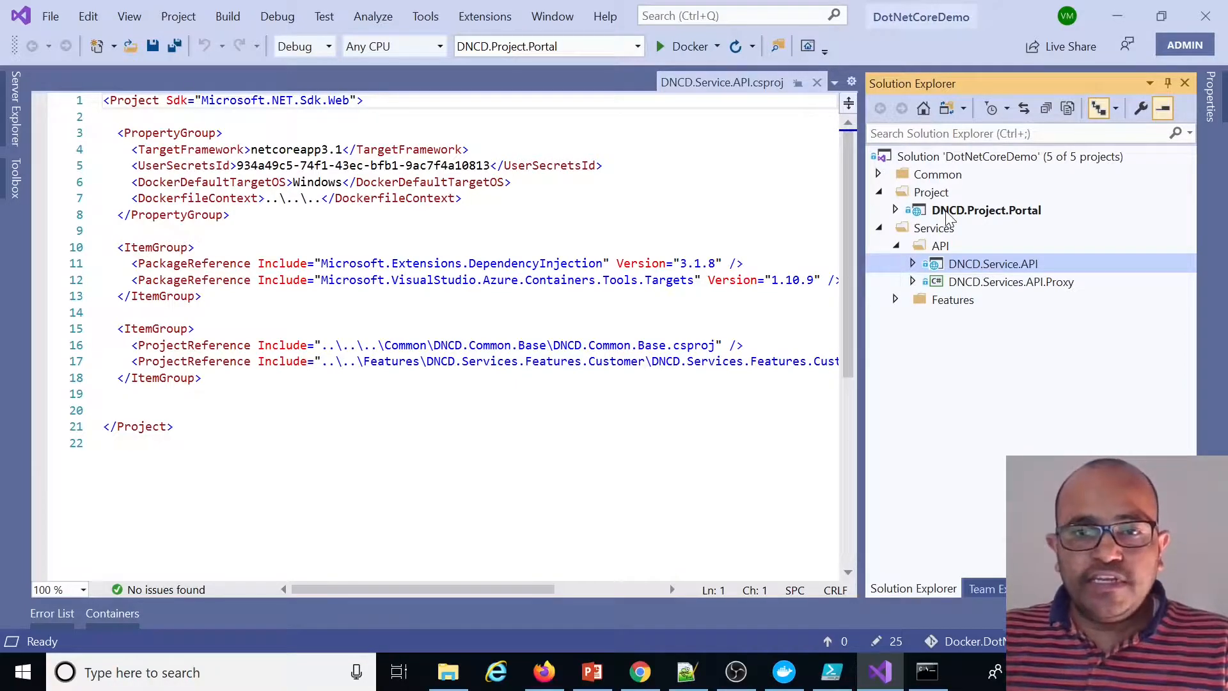
click(894, 210)
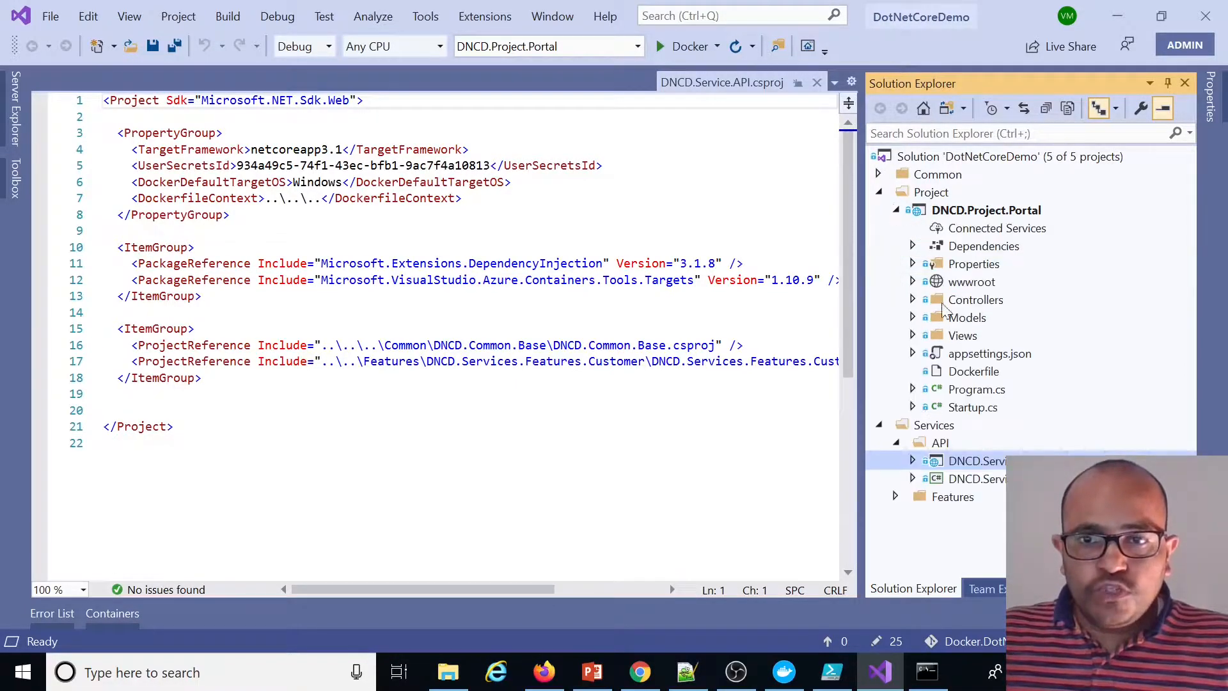
click(896, 210)
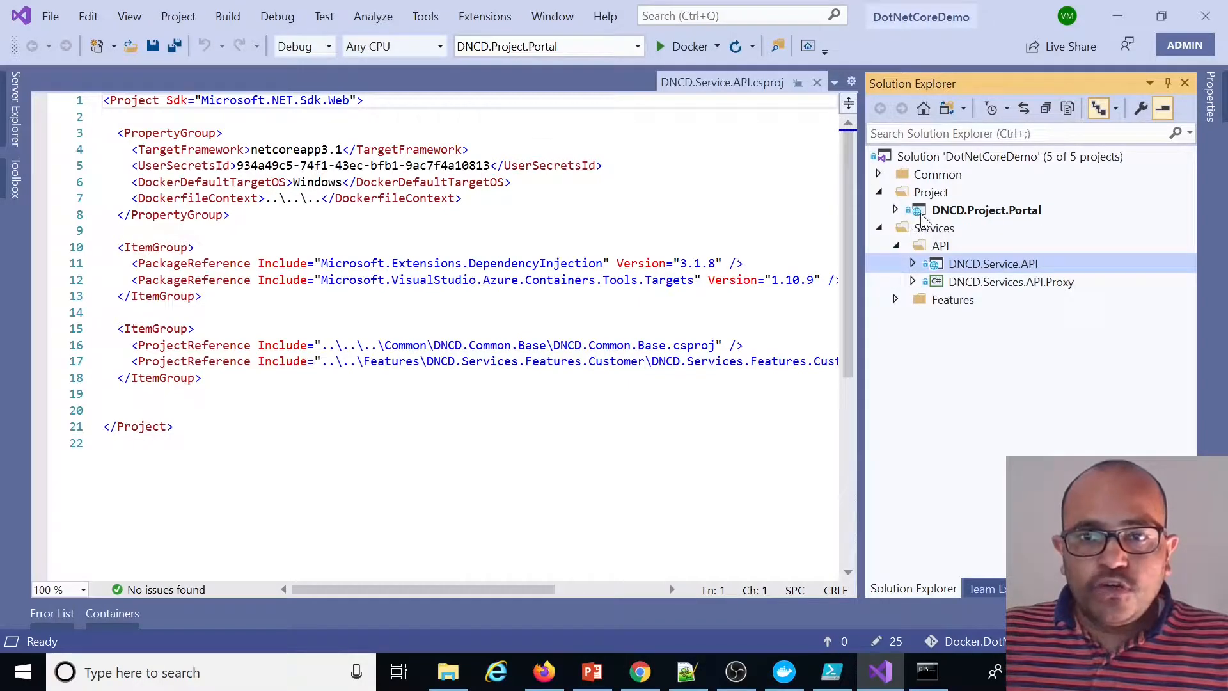
click(895, 210)
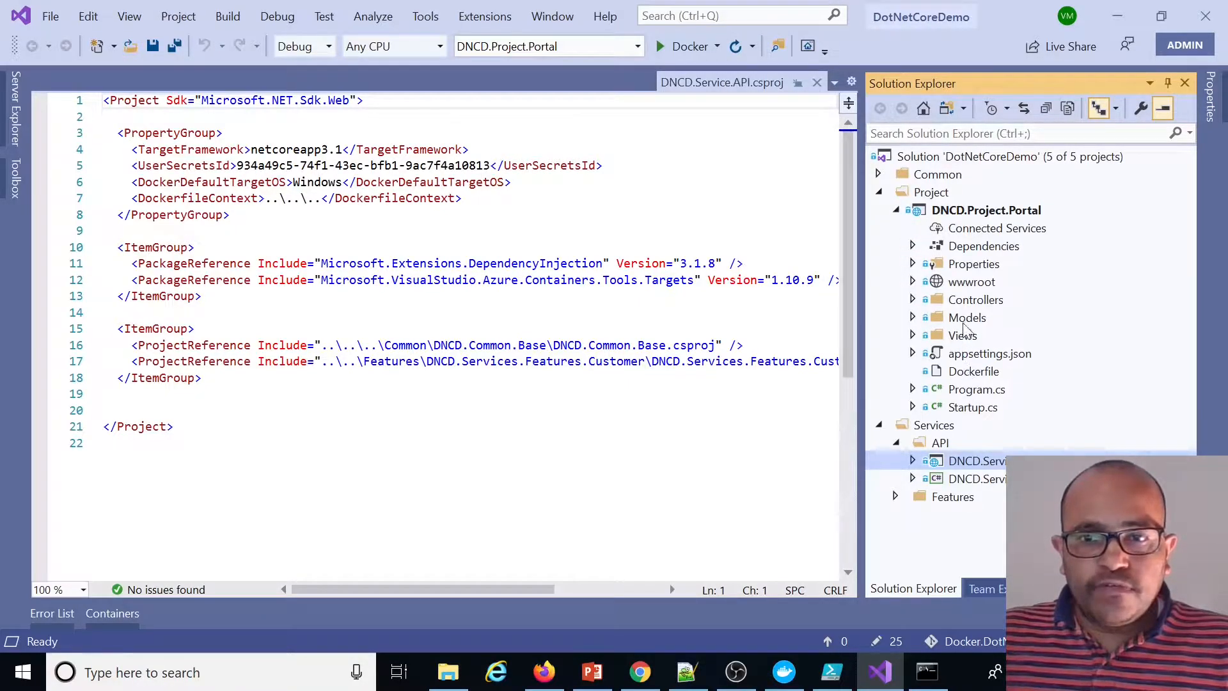
click(971, 377)
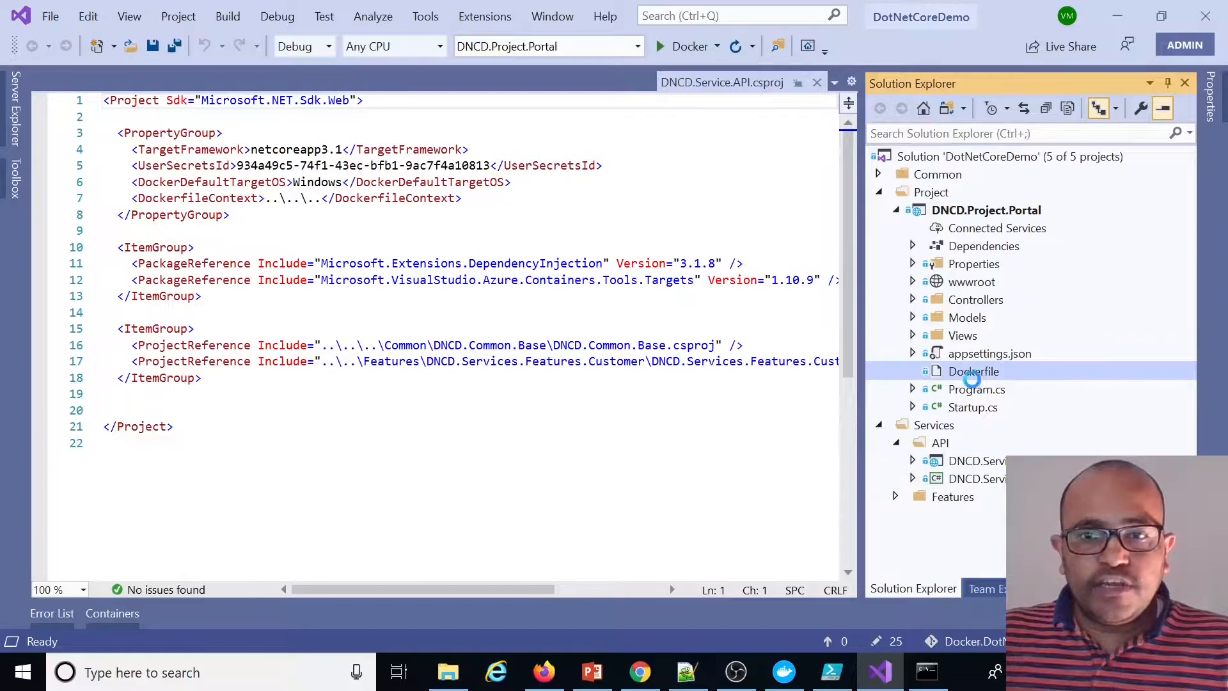
Add Docker support to the DNCD.Project.Portal project
click(1002, 214)
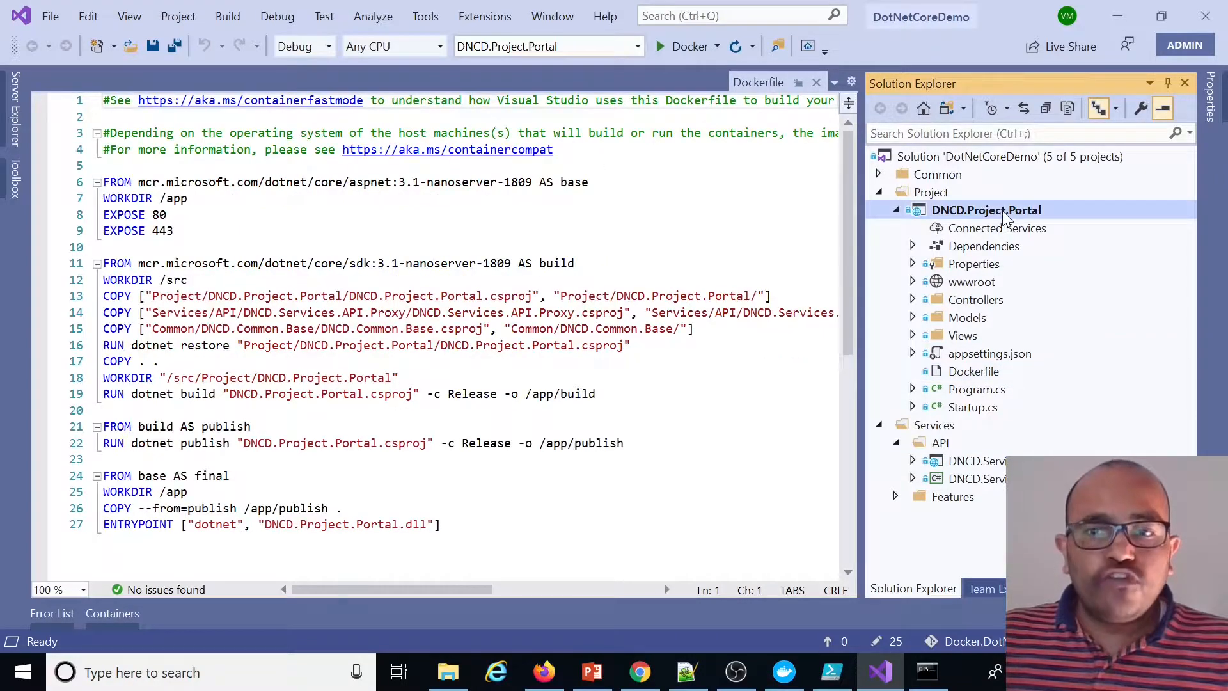
right_click(1010, 213)
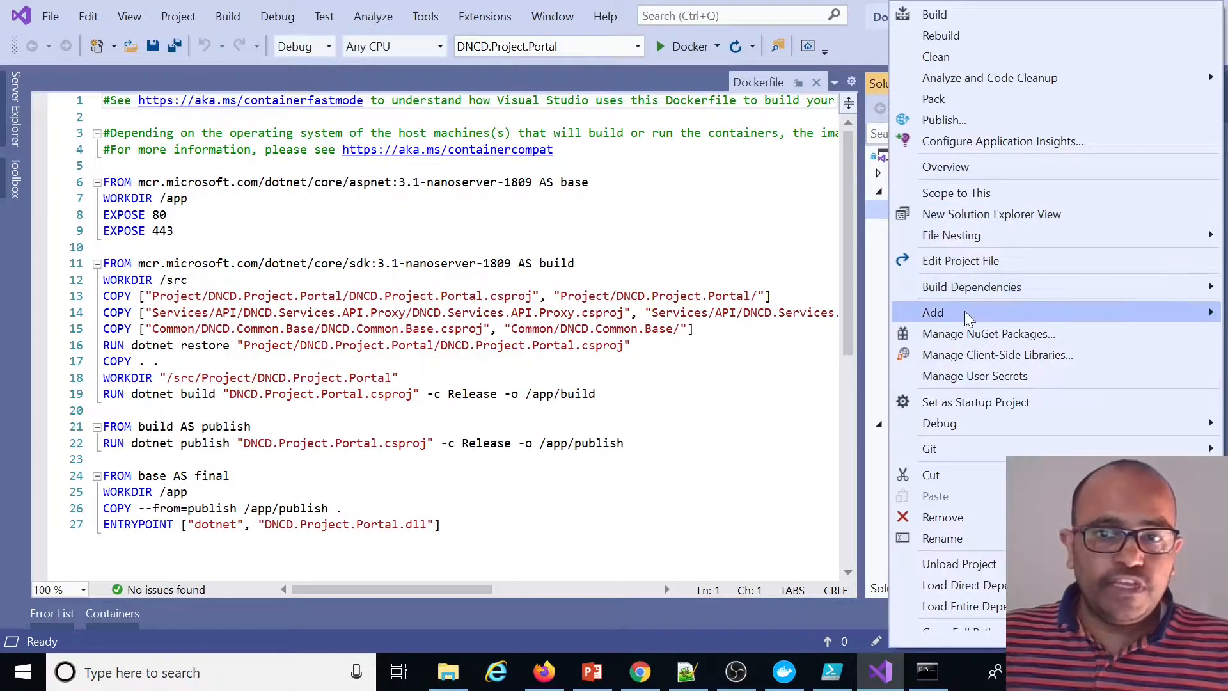
mouse_move(964, 311)
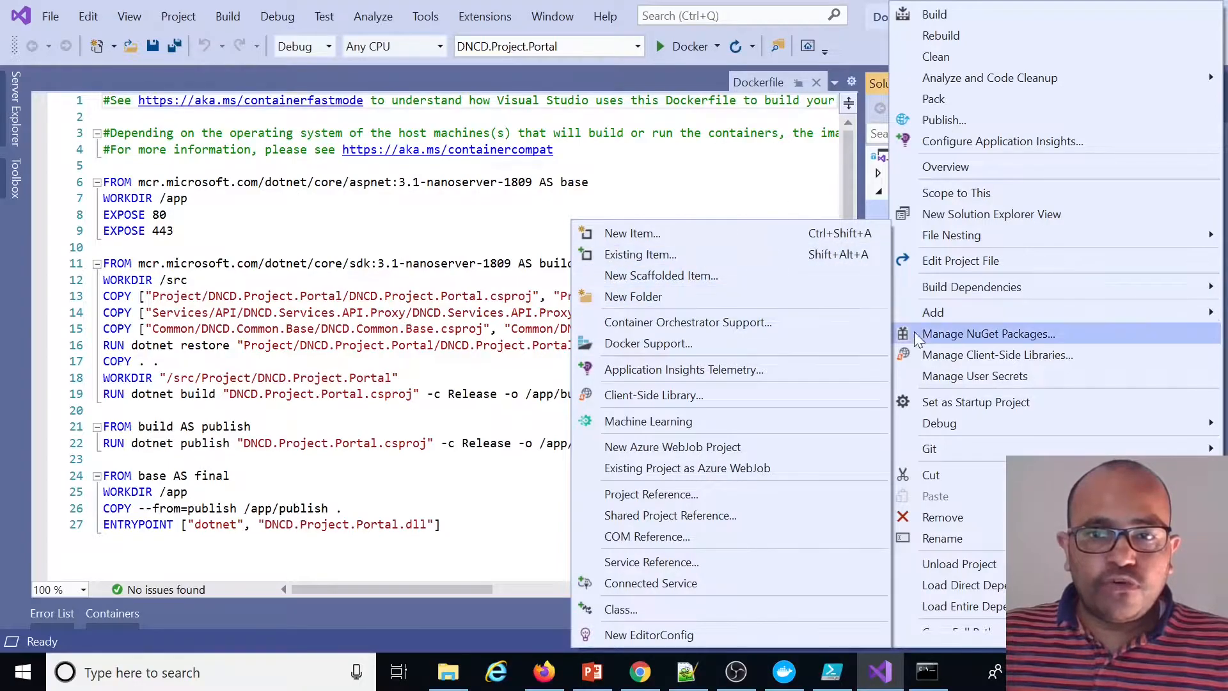
click(617, 344)
Open the DNCD.Project.Portal project file and examine its DockerDefaultTargetOS setting
double_click(934, 212)
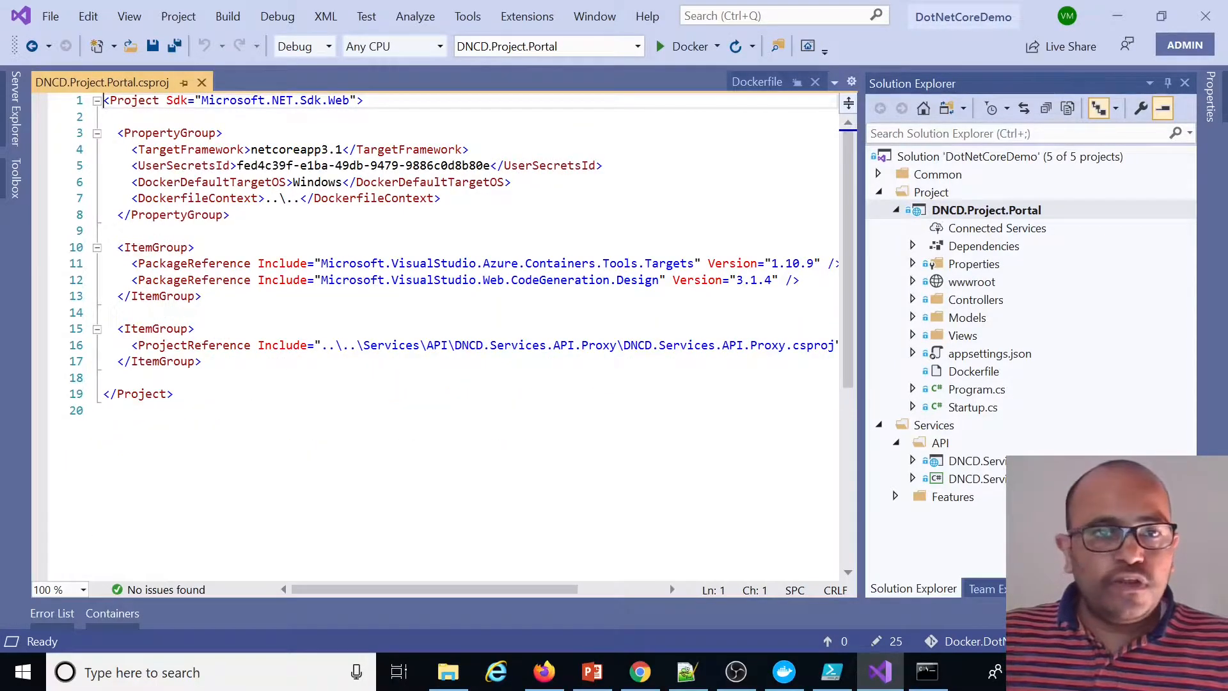
double_click(316, 183)
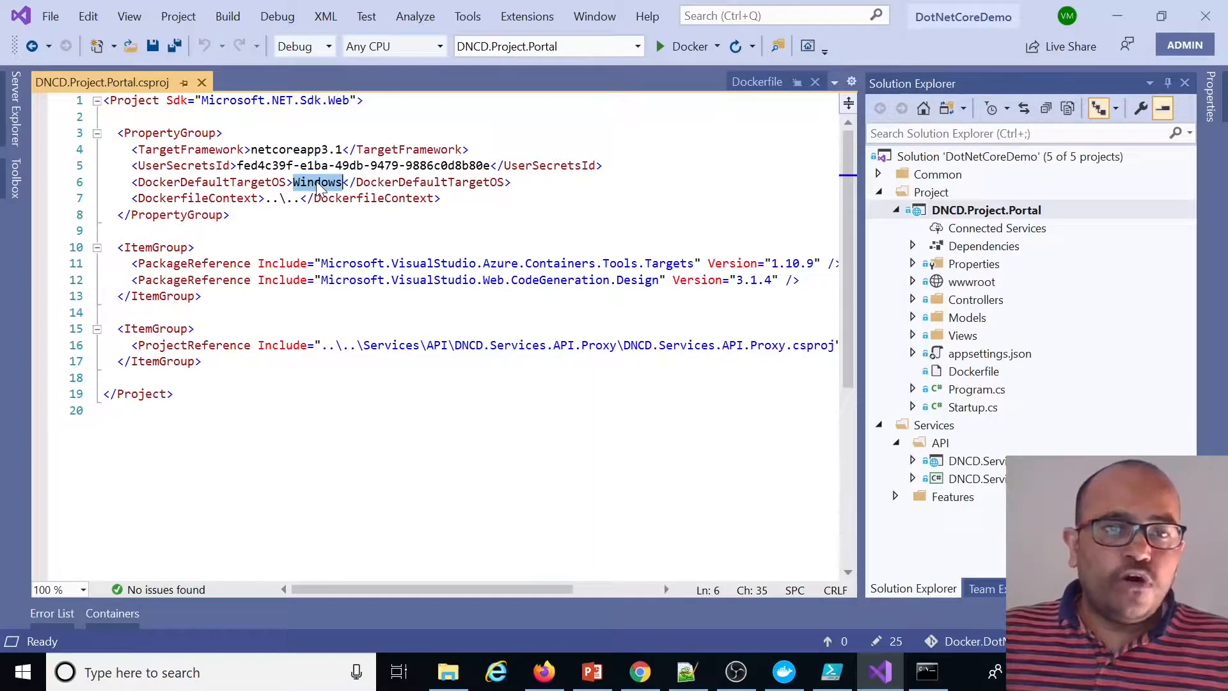
click(198, 329)
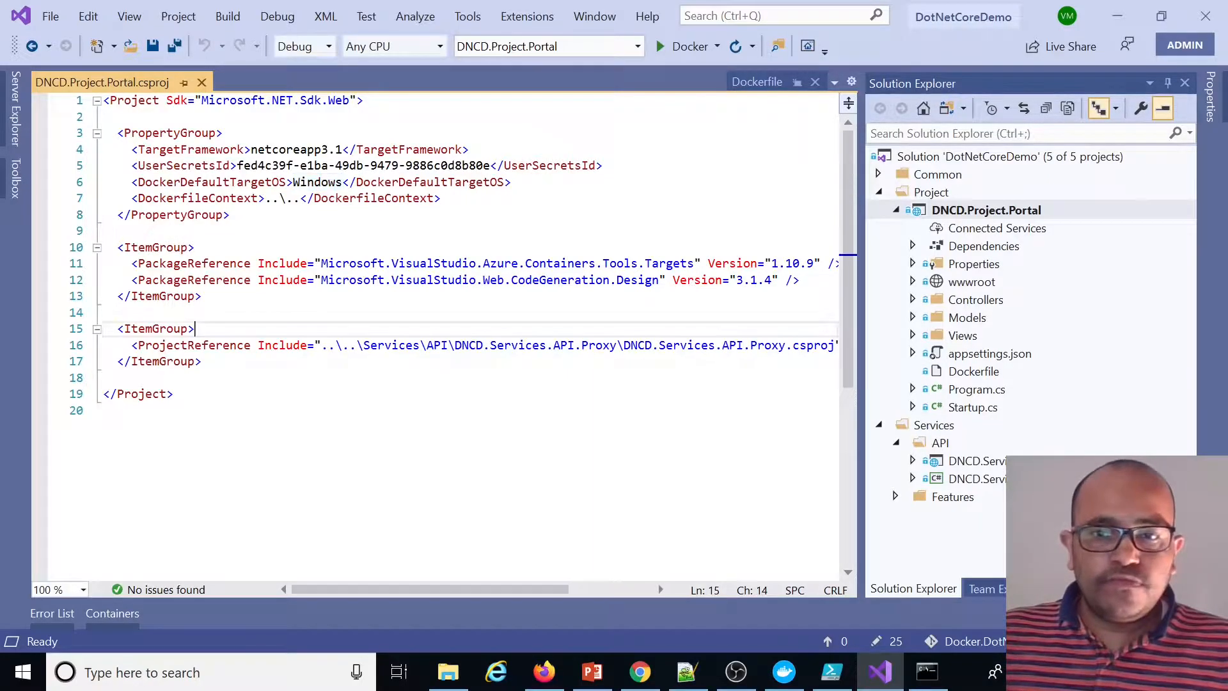
Configure the solution for multiple startup projects, setting DNCD.Project.Portal and DNCD.Service.API to Start
click(959, 161)
right_click(959, 163)
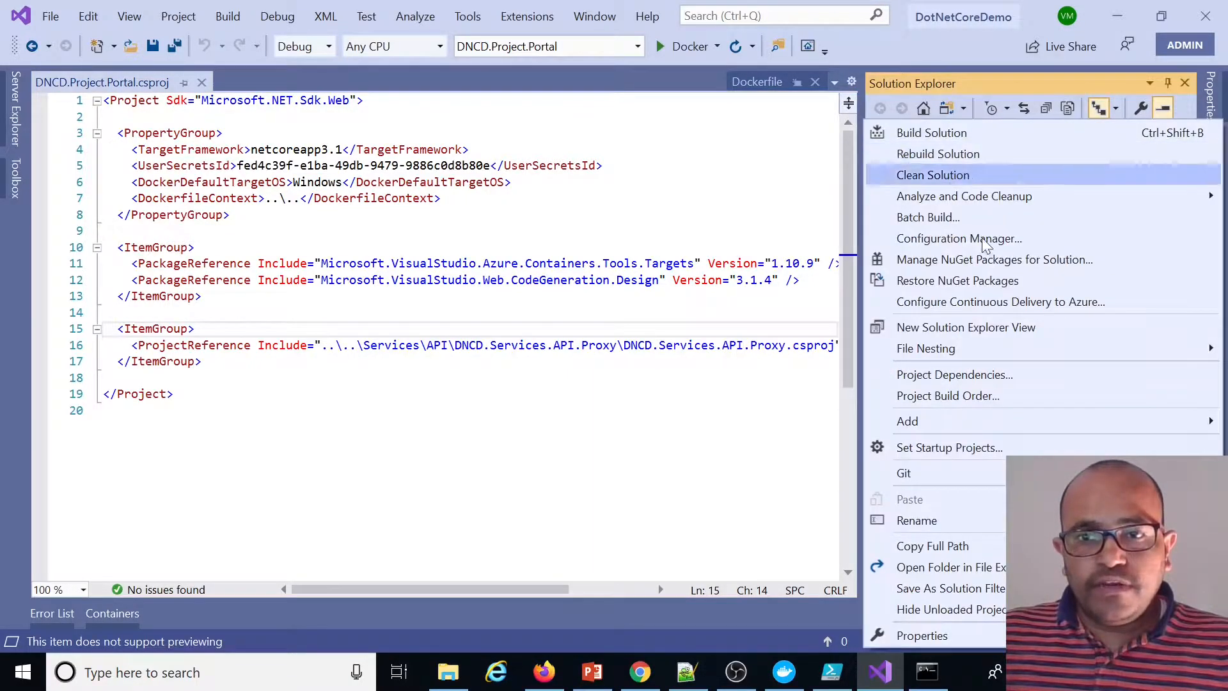
click(938, 635)
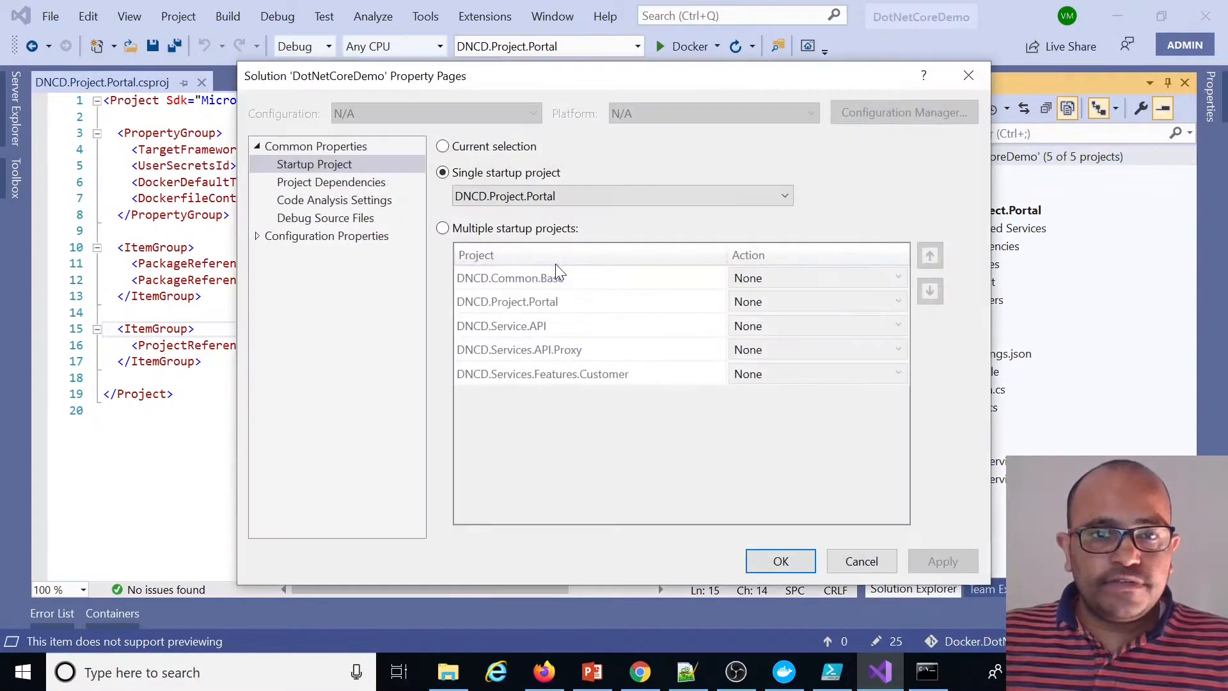
click(442, 228)
click(776, 307)
click(772, 302)
click(755, 337)
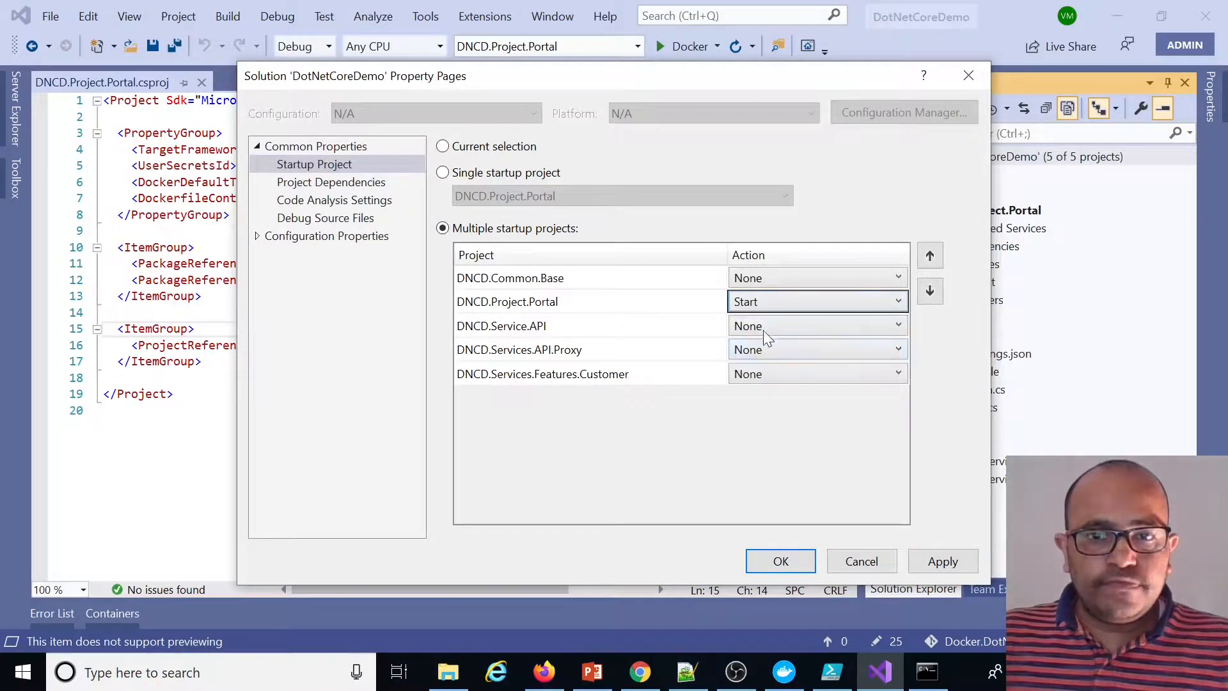
click(770, 324)
click(747, 371)
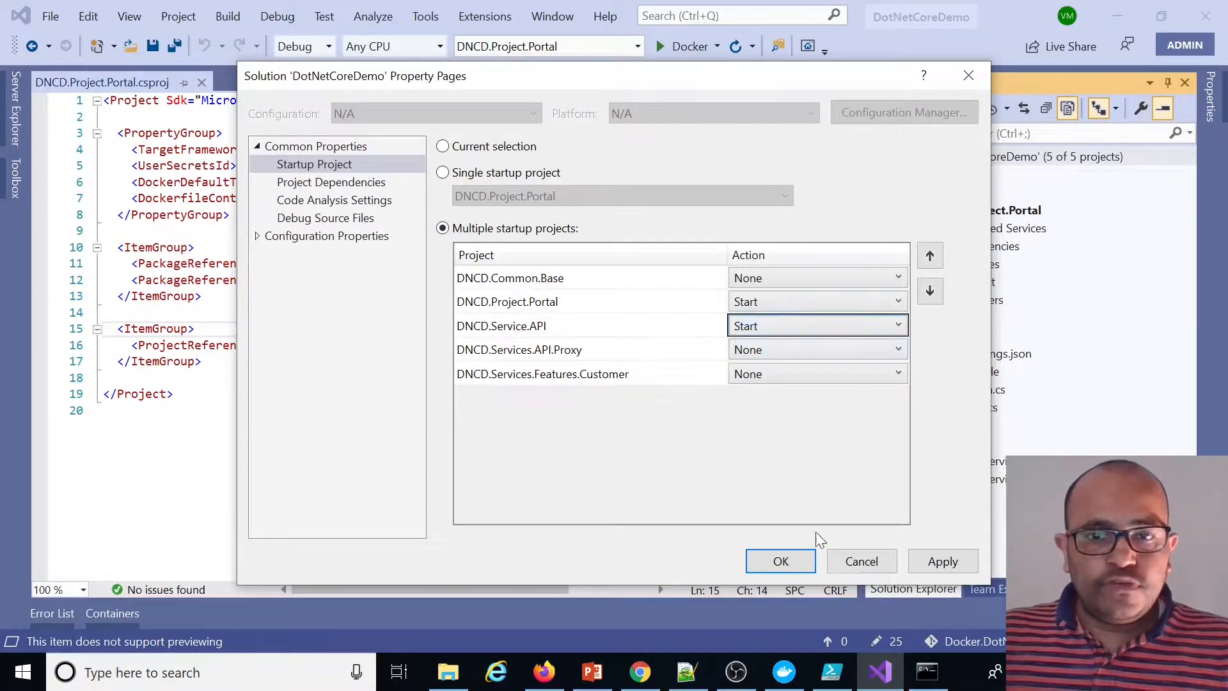
click(940, 562)
click(803, 566)
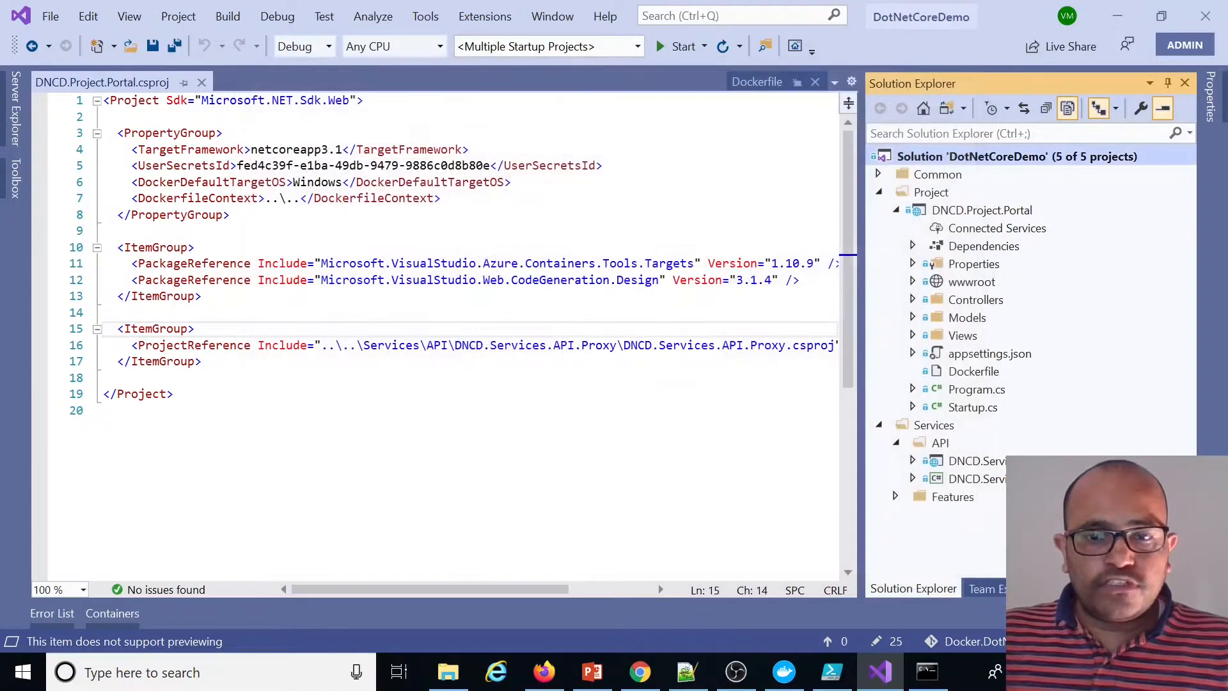
Open Docker Desktop maximized and check its containers and images lists
click(791, 678)
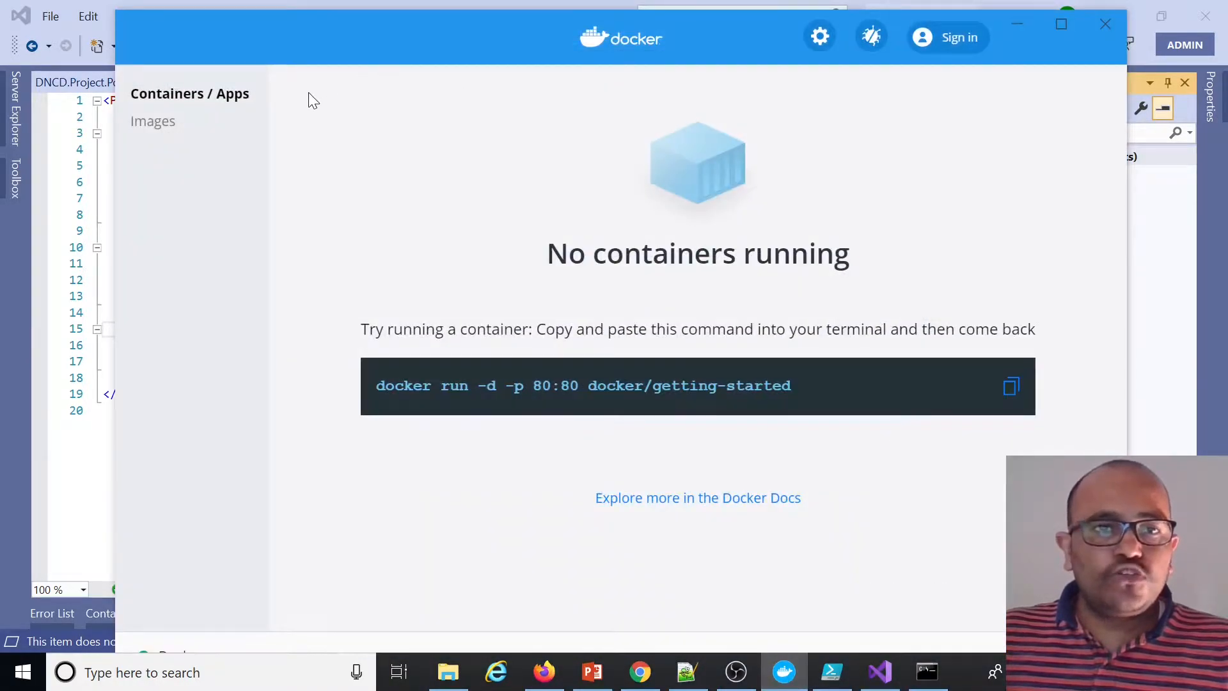
click(1062, 24)
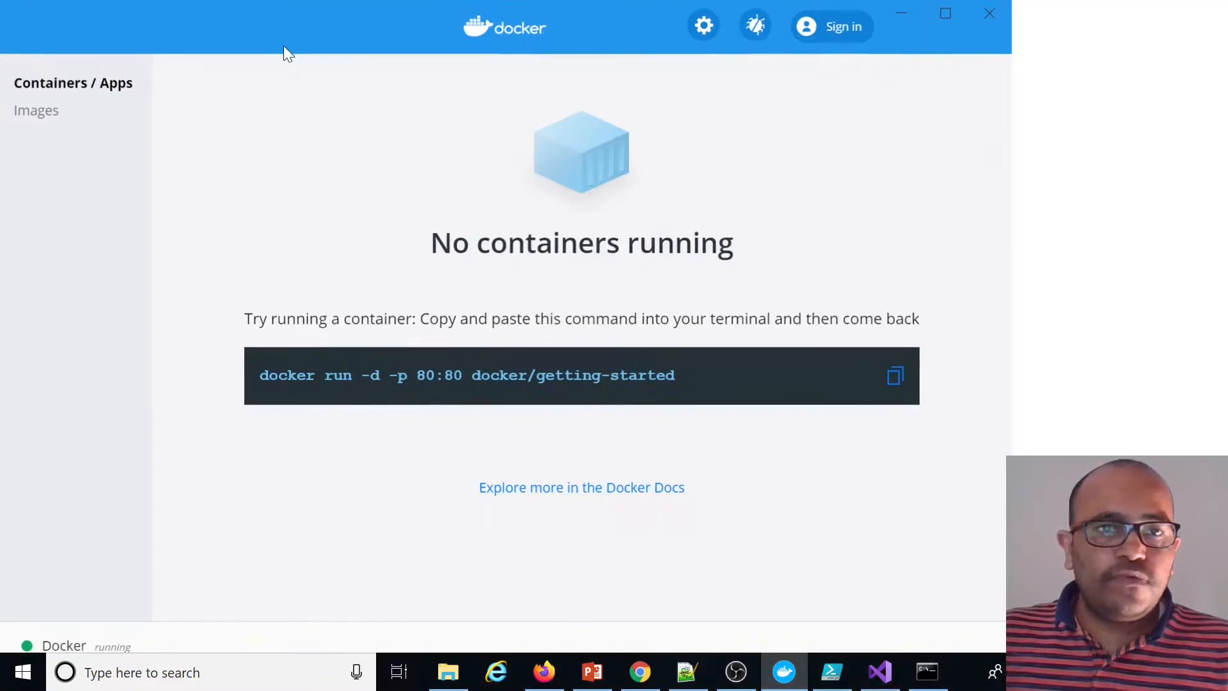
click(55, 113)
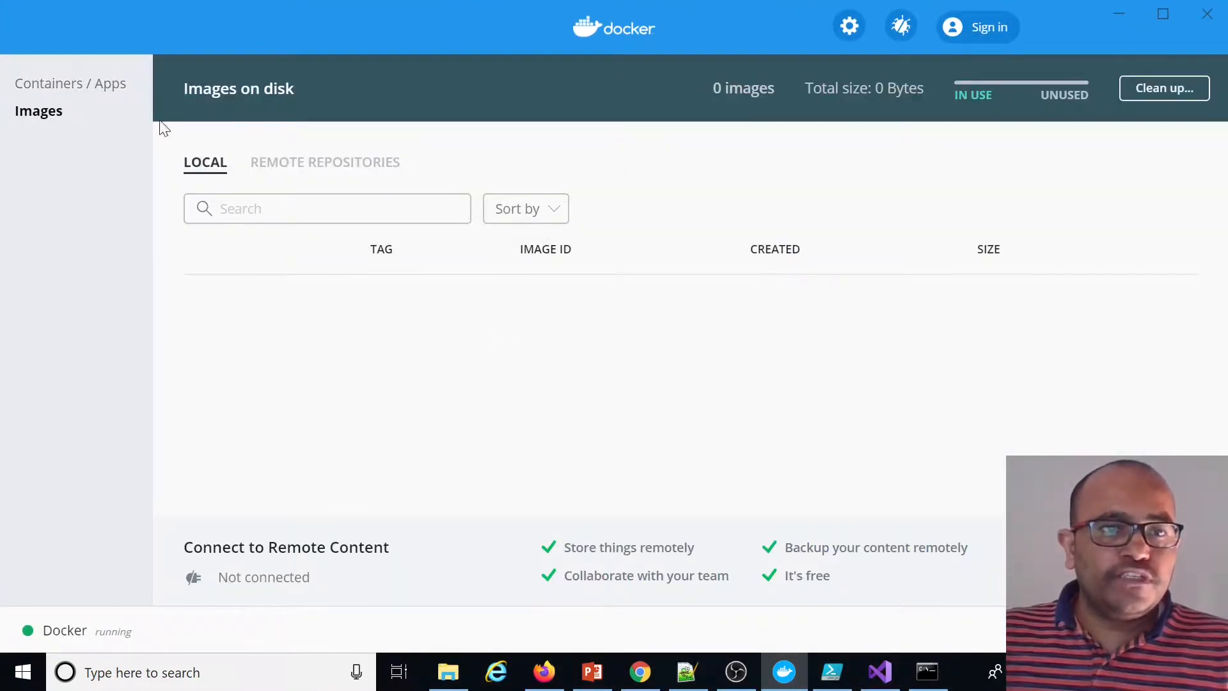
click(96, 83)
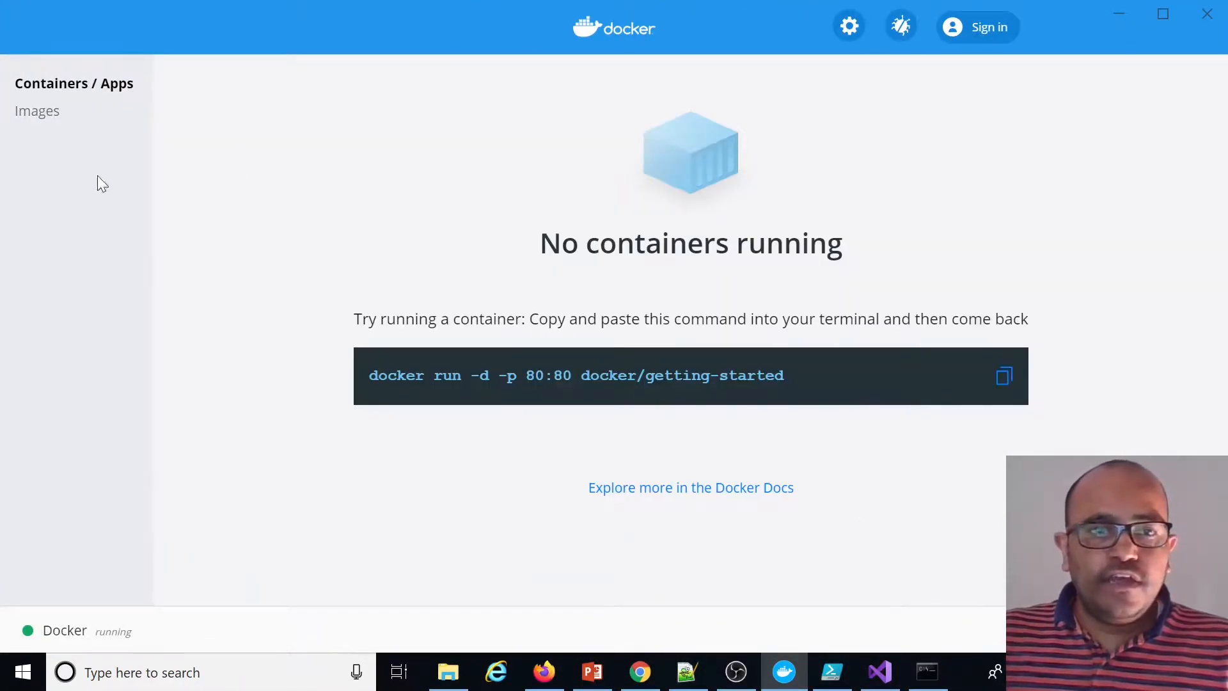
click(33, 113)
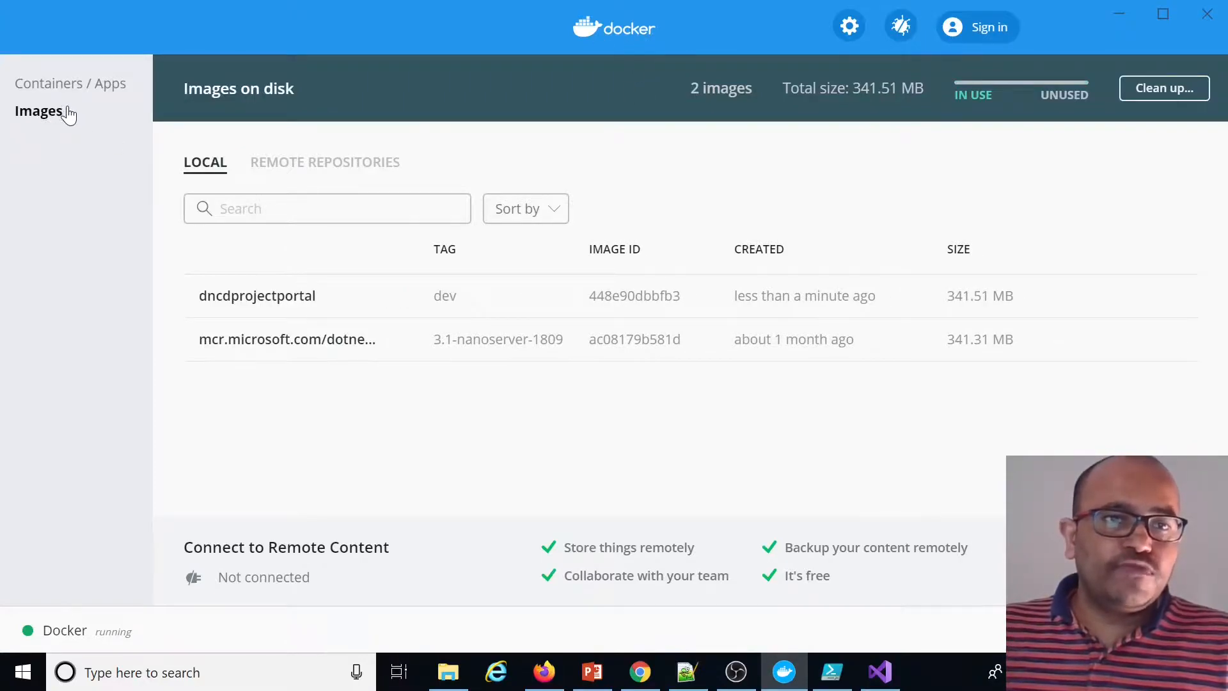
click(1022, 672)
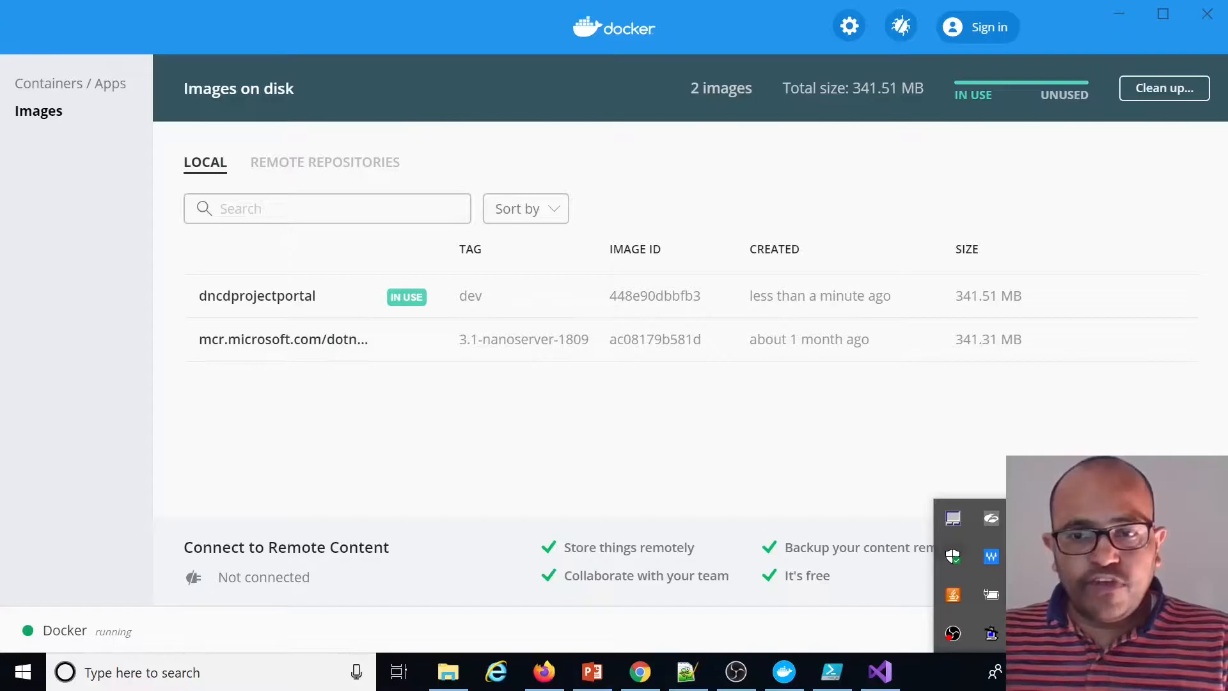
right_click(1030, 634)
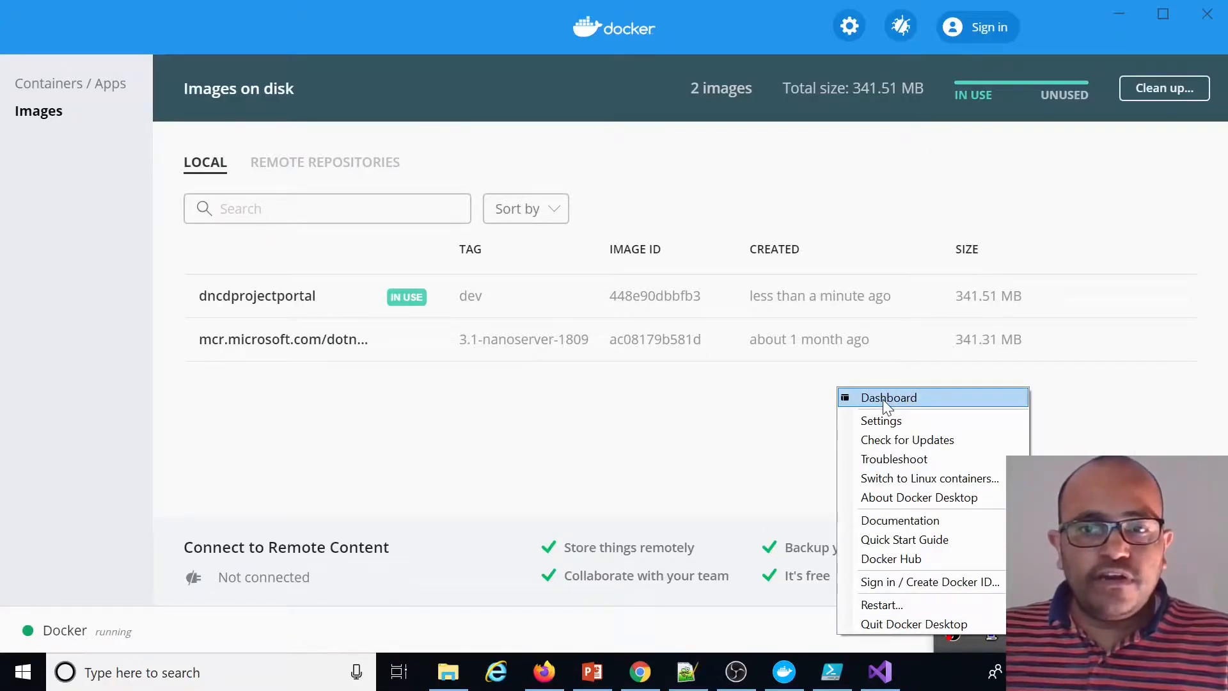
click(826, 406)
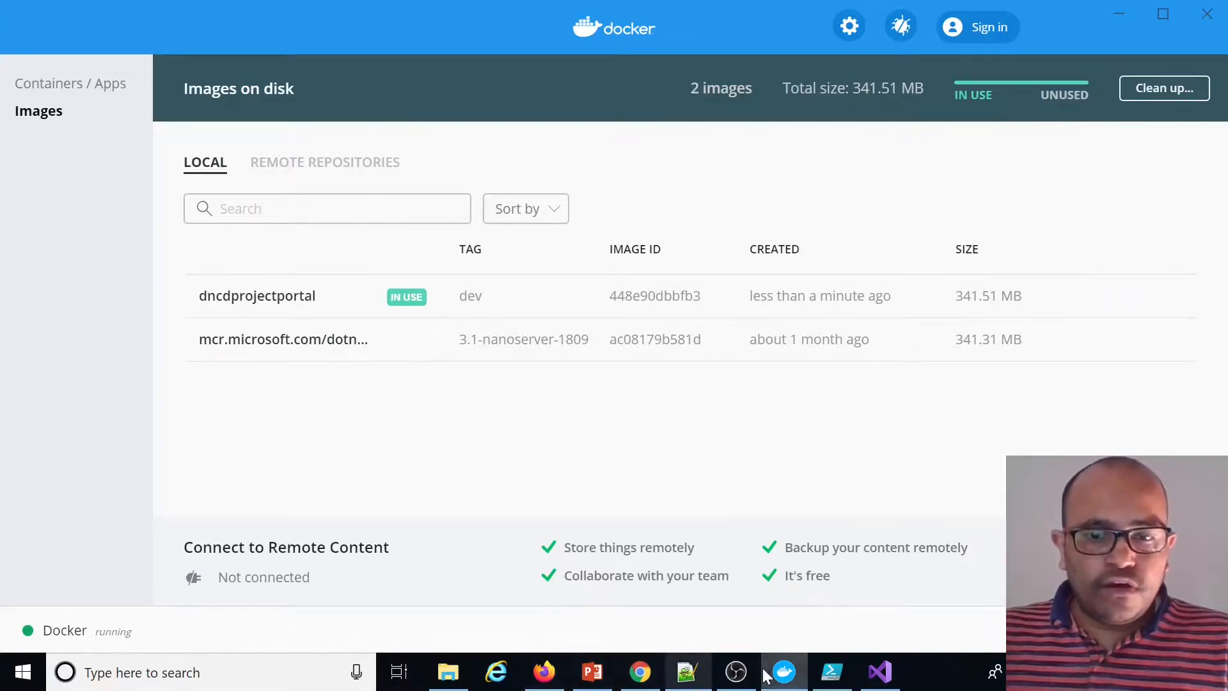
Switch to Visual Studio and build the solution
click(880, 672)
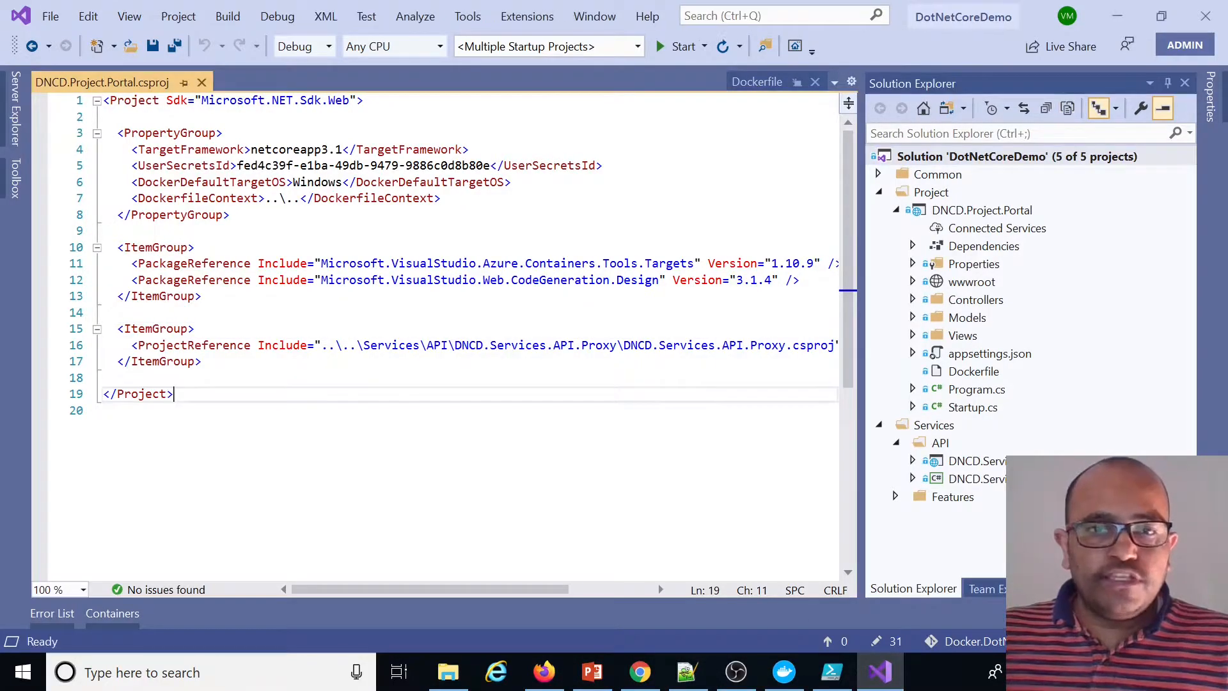
key(ctrl+shift+b)
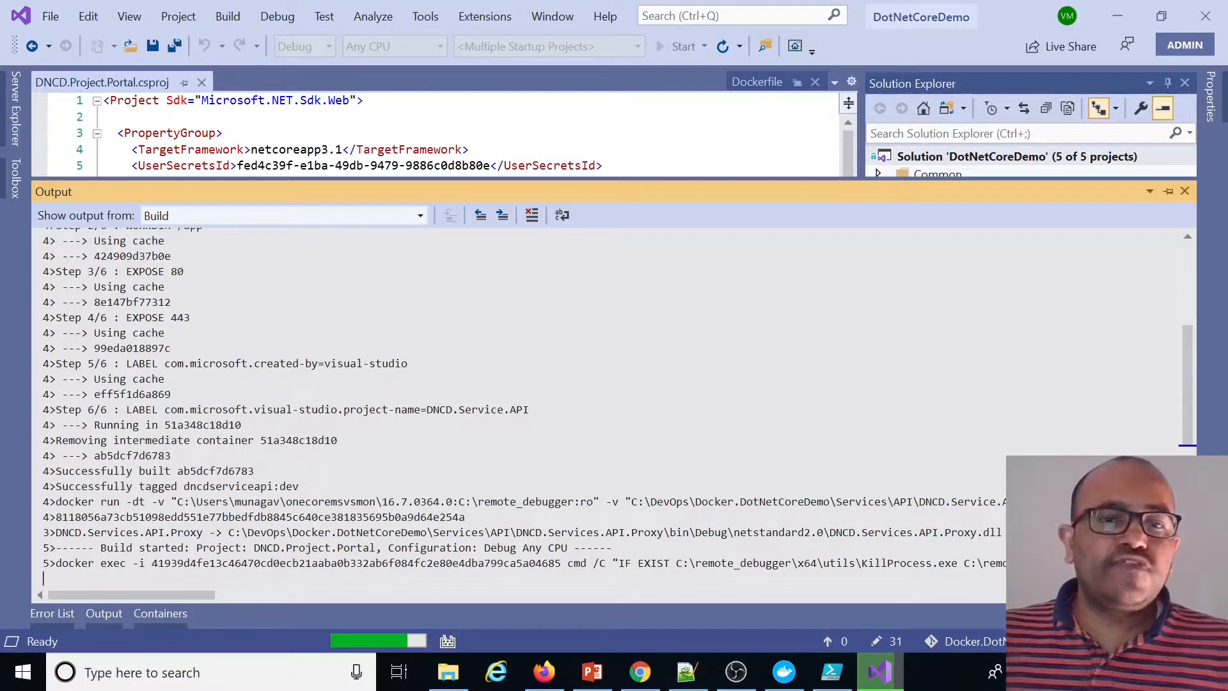
Review the images and running containers in Docker Desktop
click(784, 671)
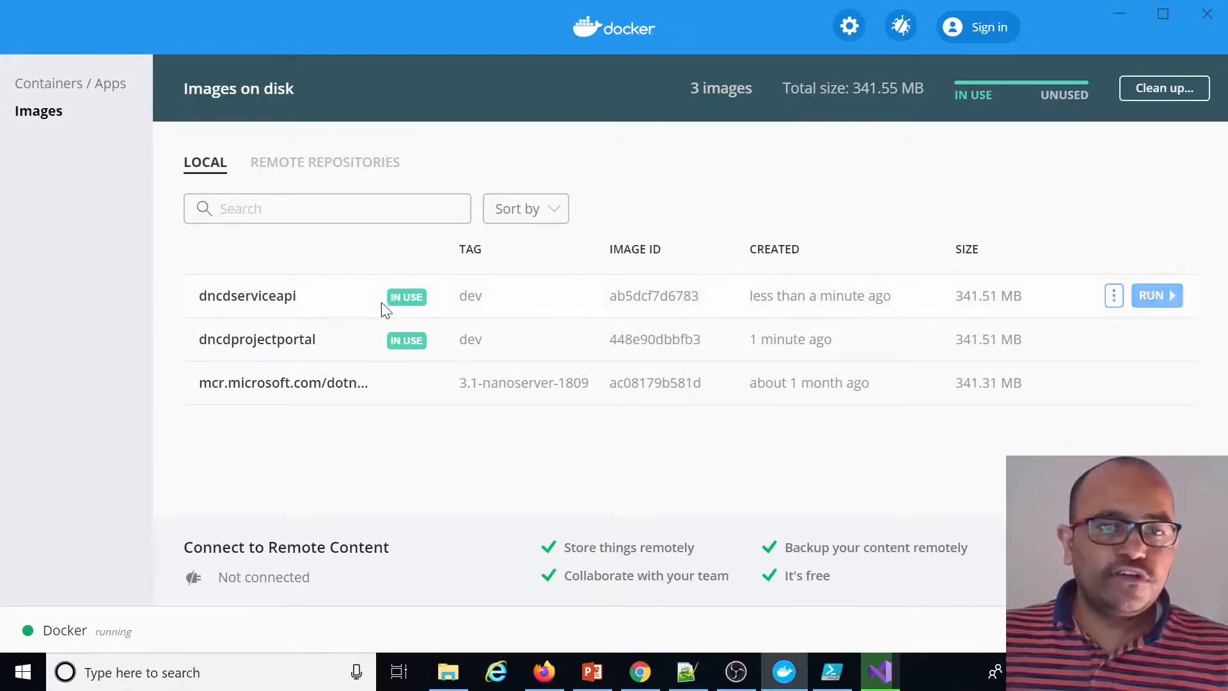
click(73, 84)
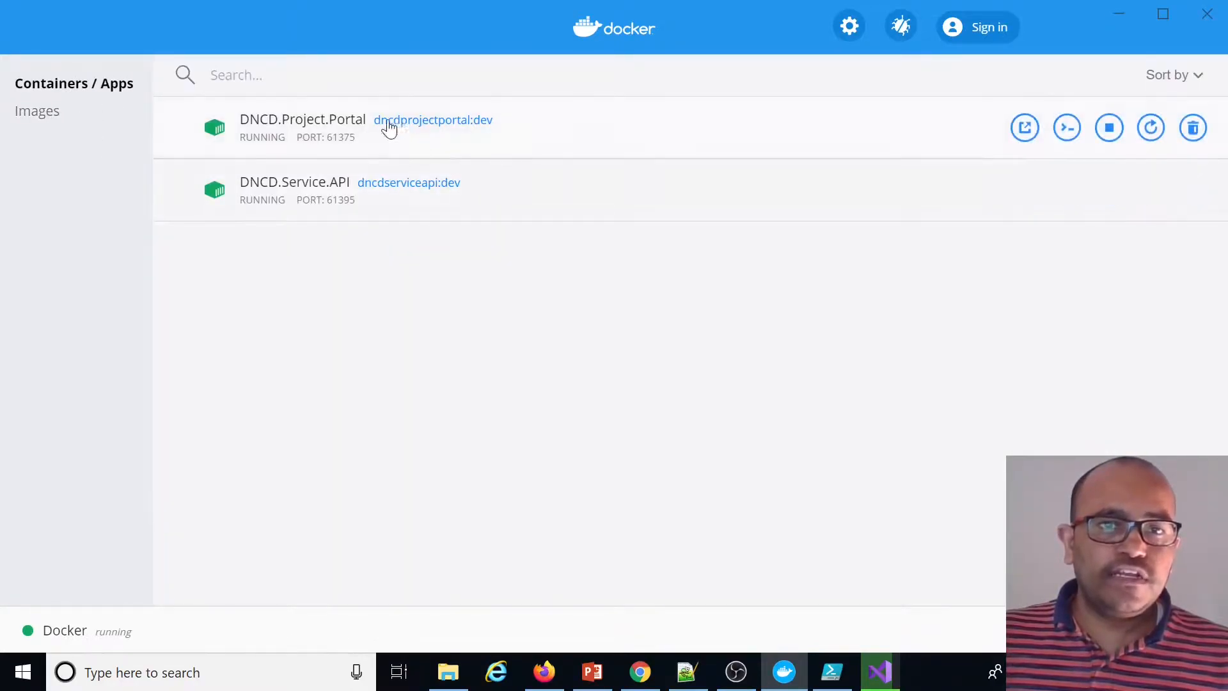
click(871, 676)
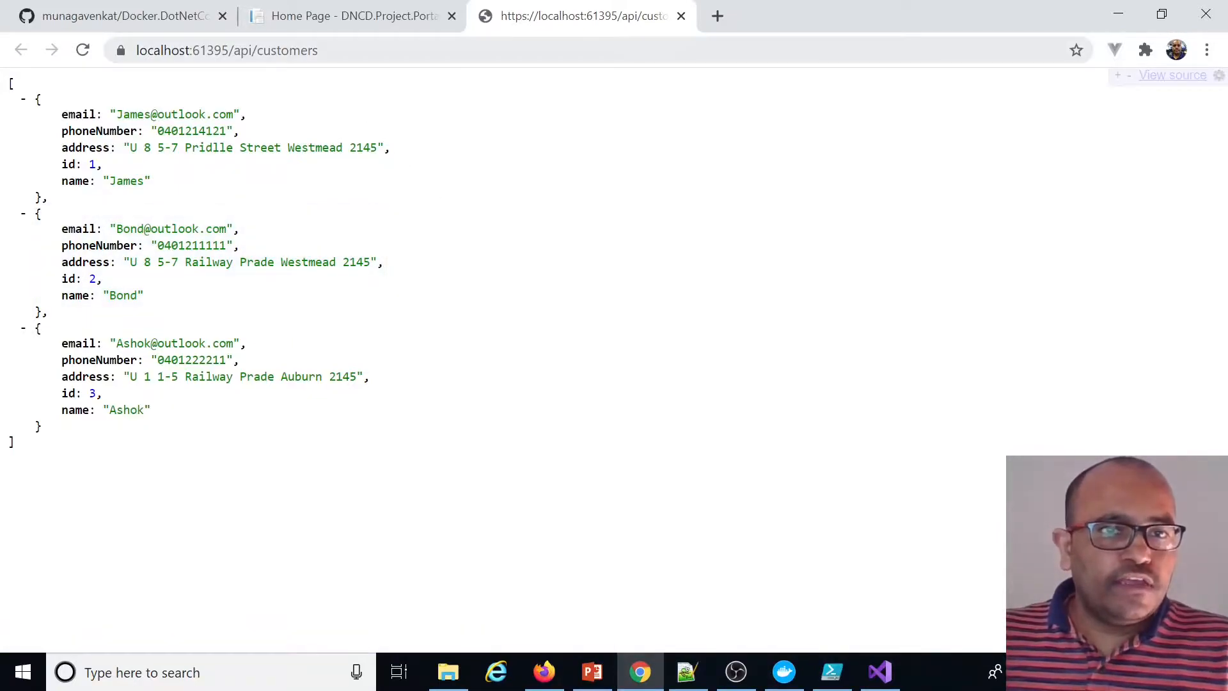
drag(220, 49, 326, 50)
key(BackSpace)
key(Return)
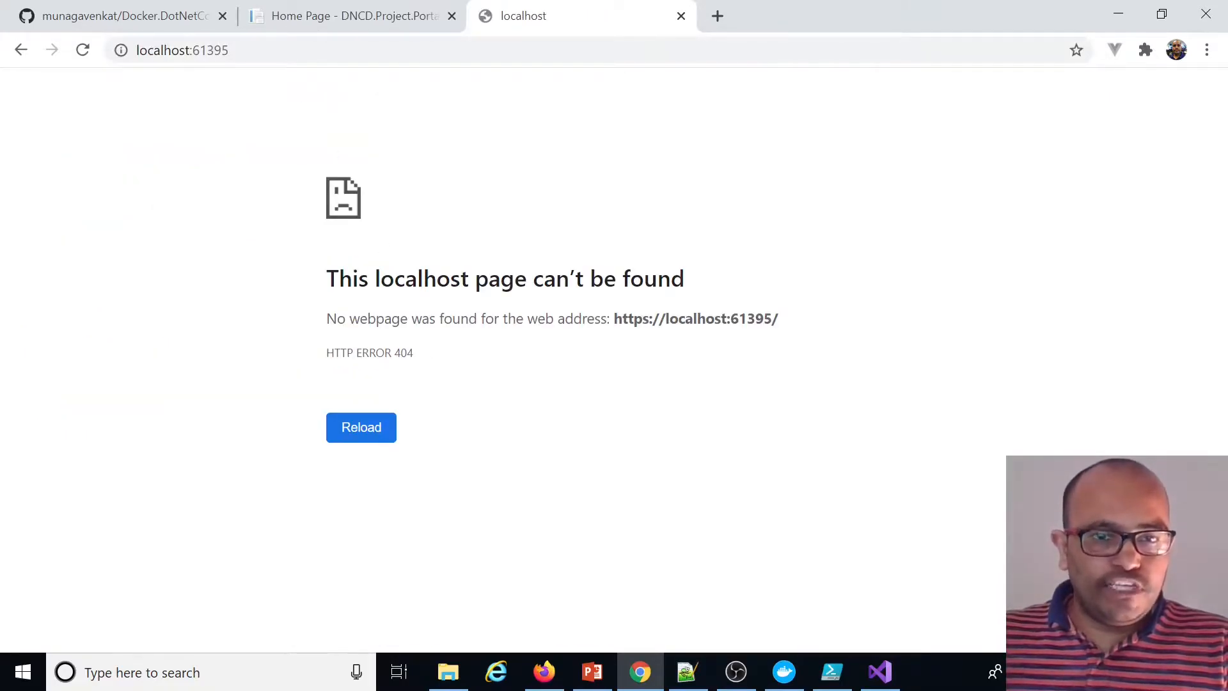
click(275, 50)
click(275, 50)
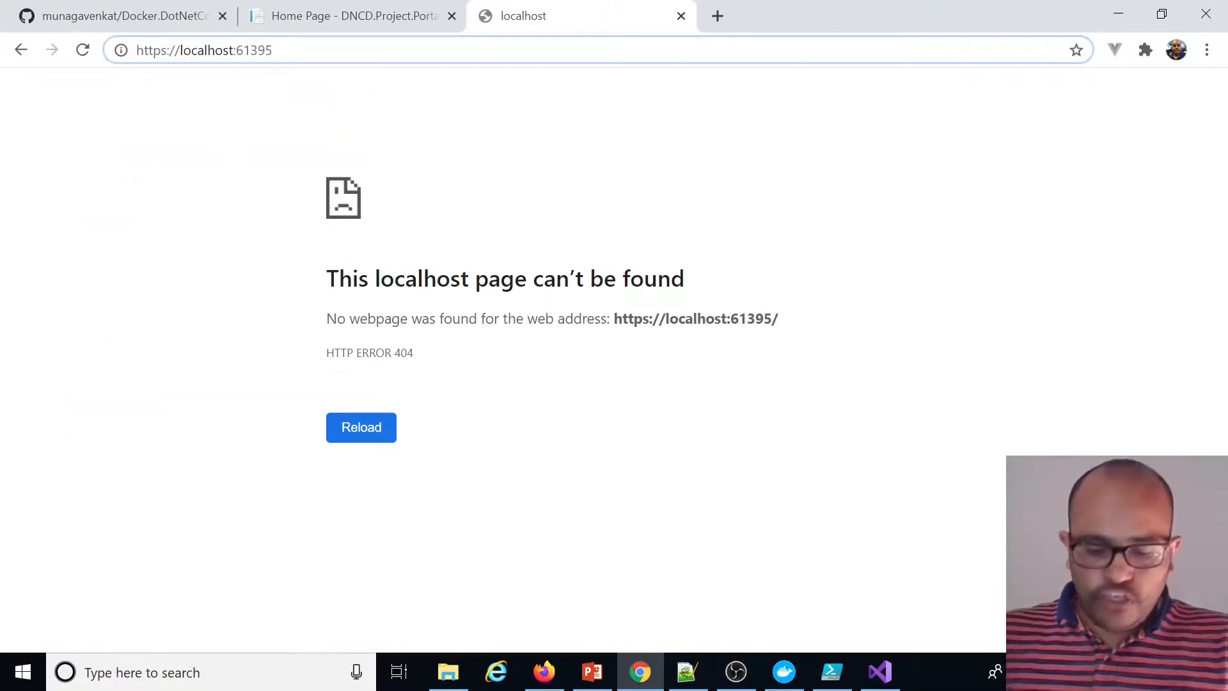
text(/api/customers)
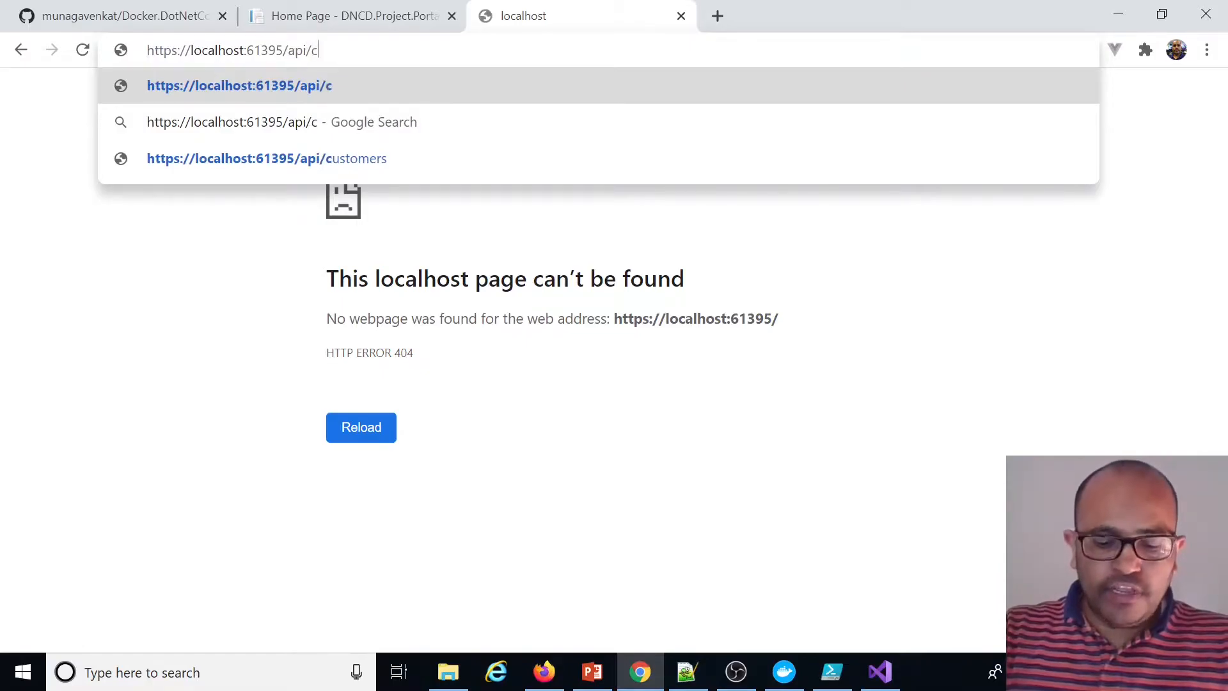
key(Return)
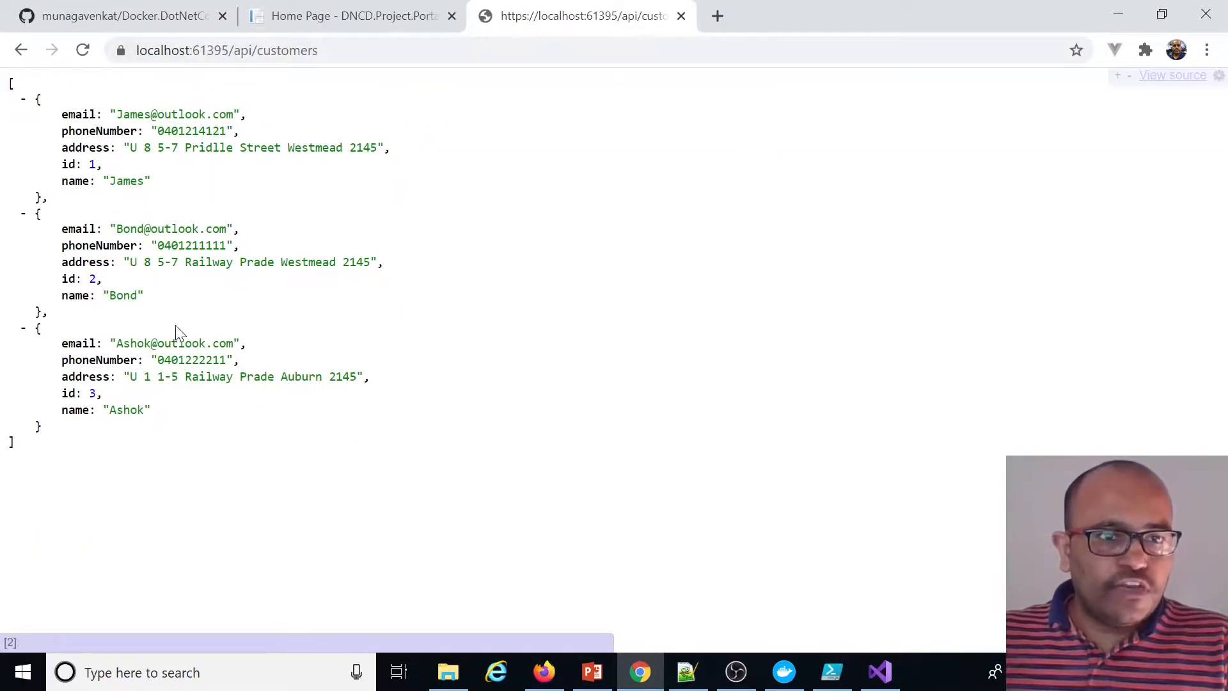
Request the single customer at /api/customers/1
click(348, 50)
key(End)
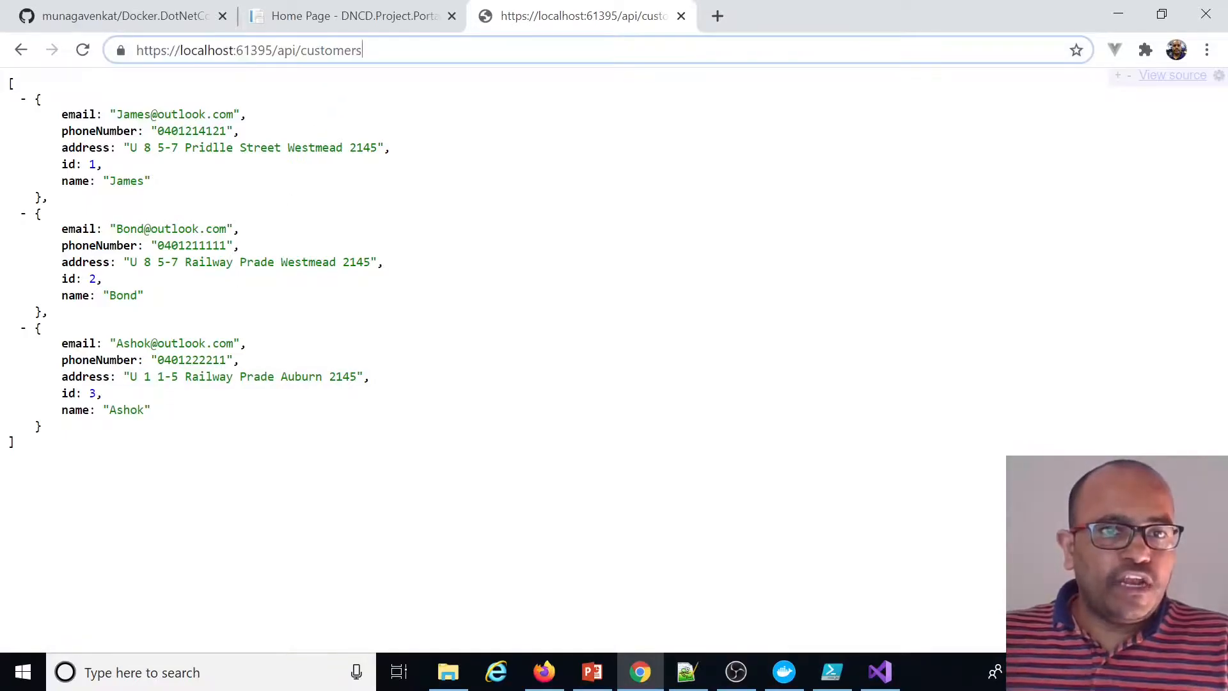
text(/1)
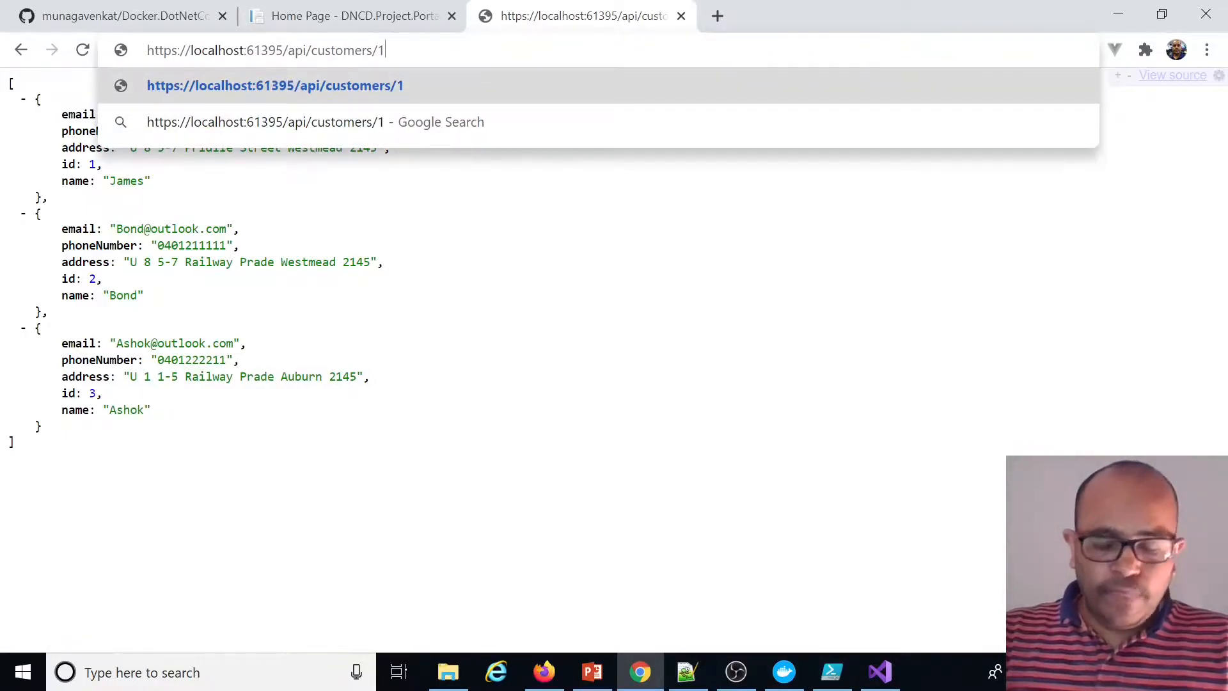
key(Return)
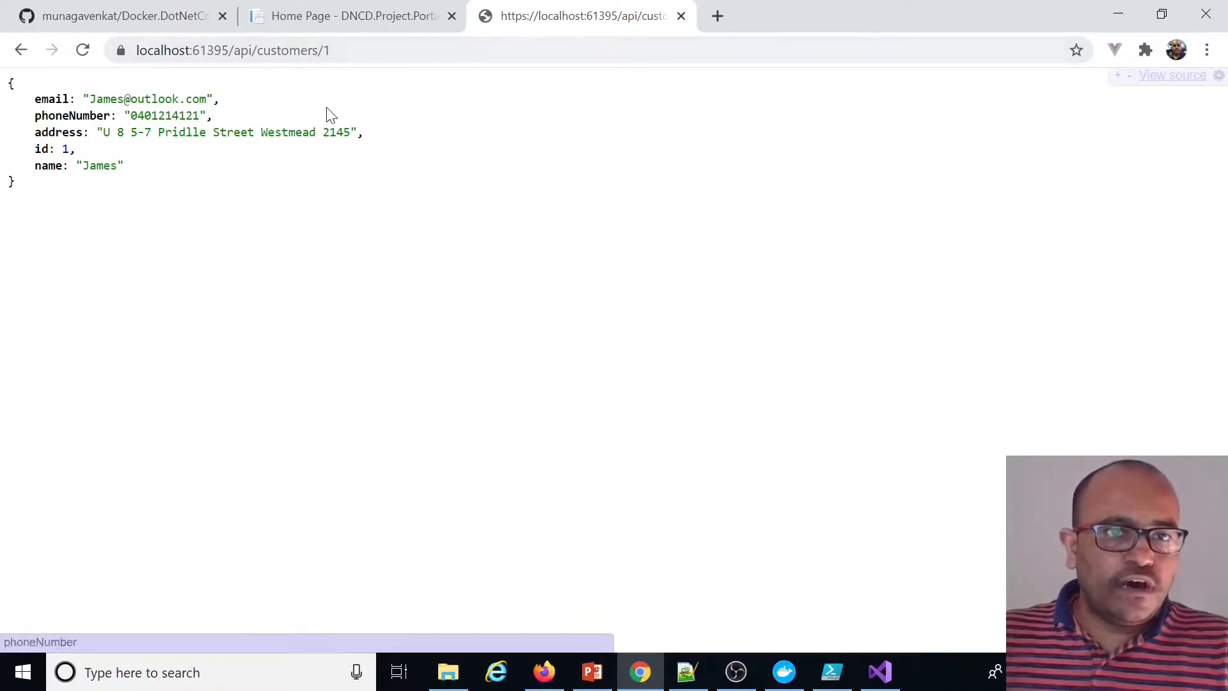
Browse the portal's Home and Privacy pages and switch between the portal and API tabs
click(409, 19)
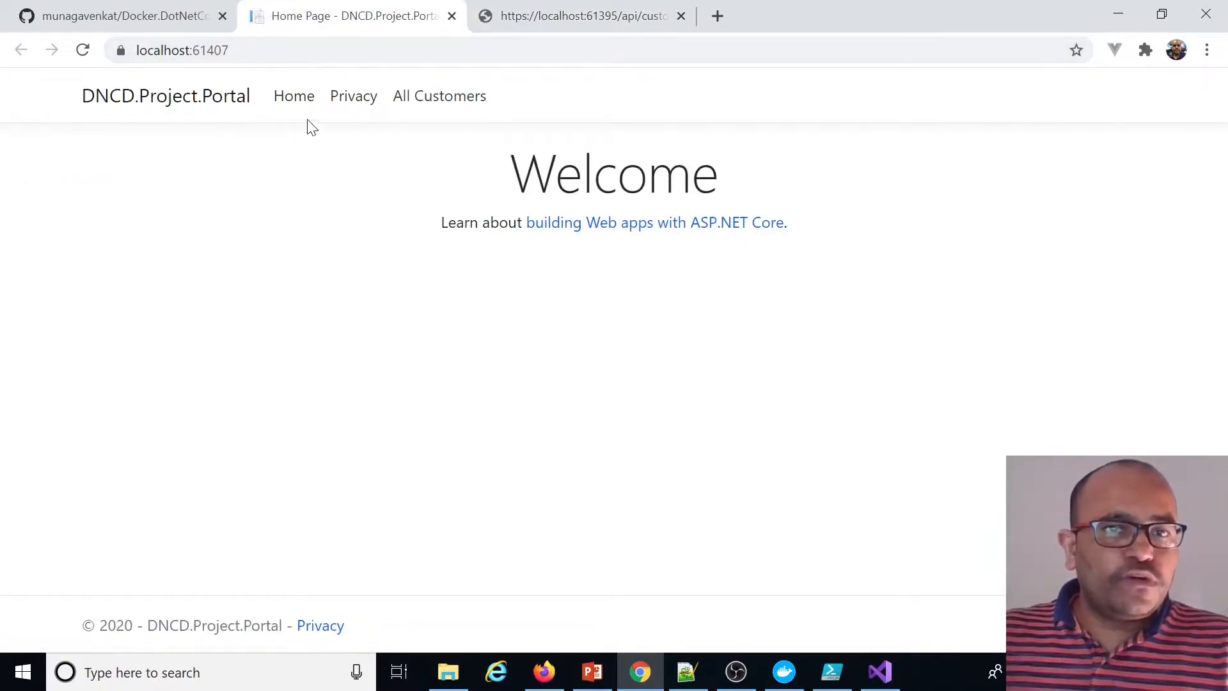
click(294, 106)
click(344, 105)
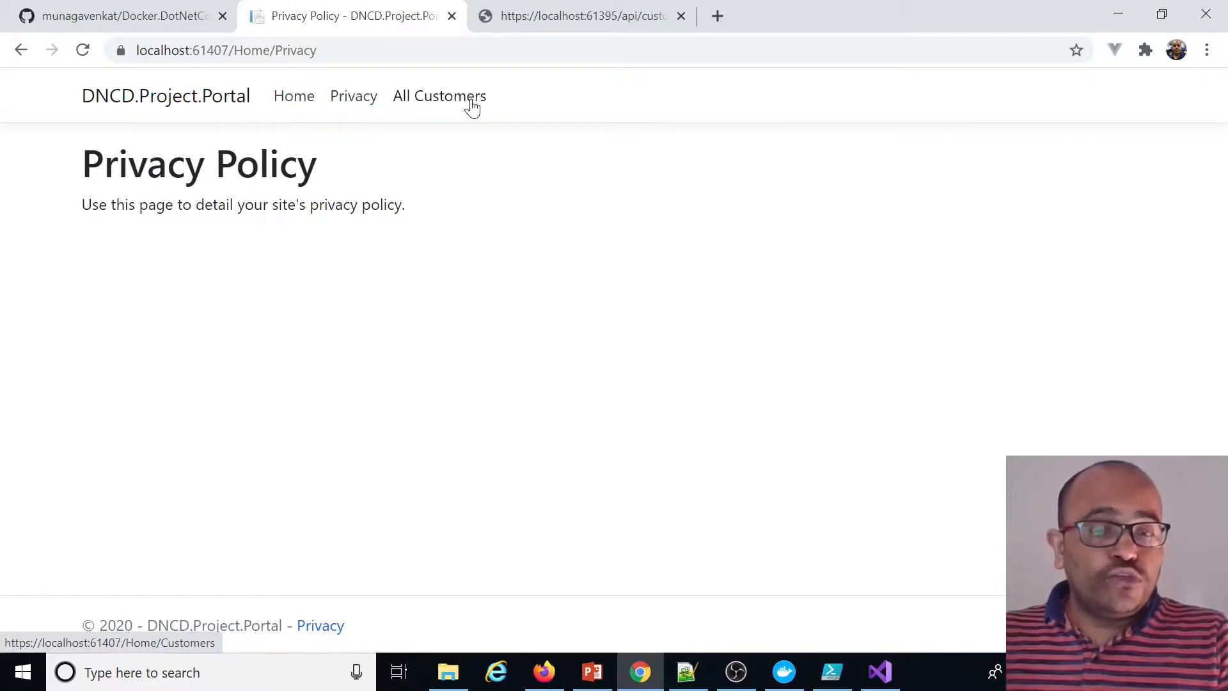
click(566, 17)
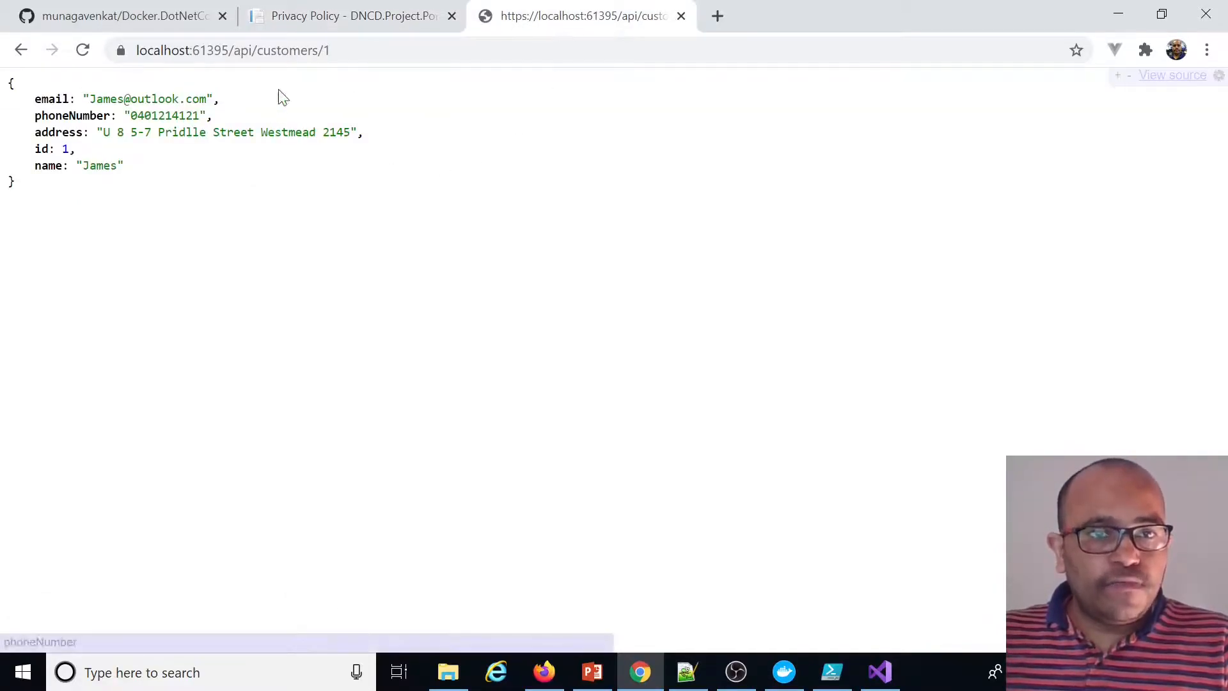
click(381, 17)
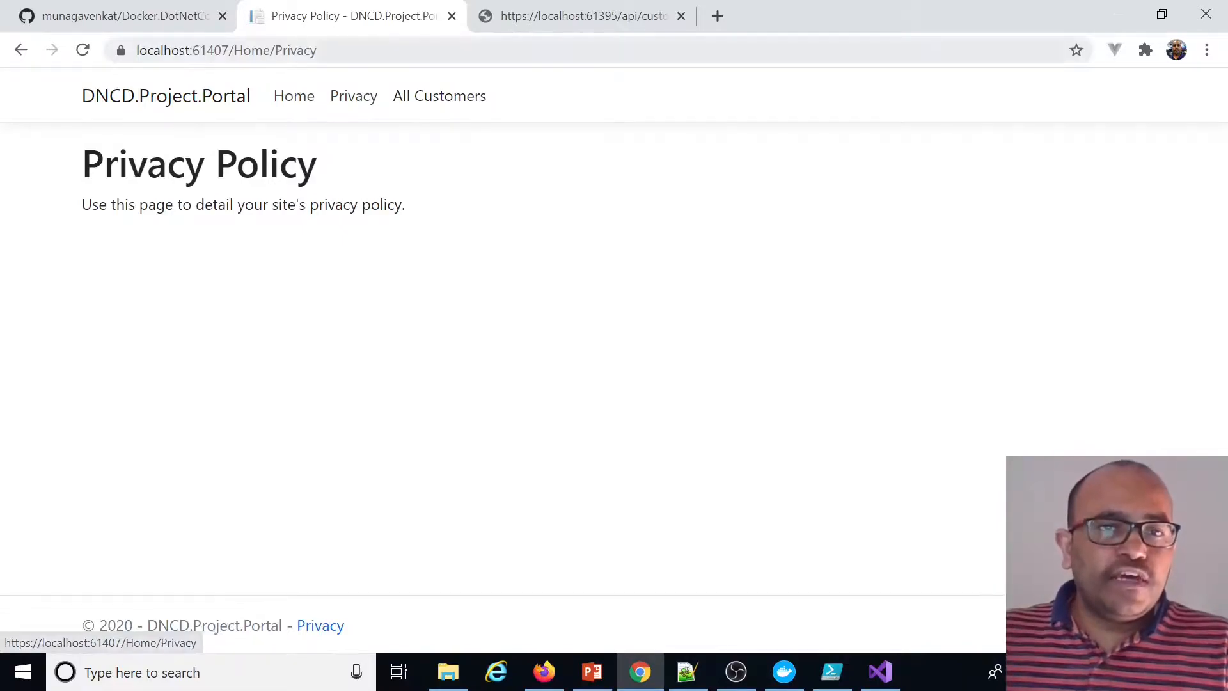
Open the portal's All Customers page from the Privacy page
double_click(224, 50)
click(510, 213)
click(450, 108)
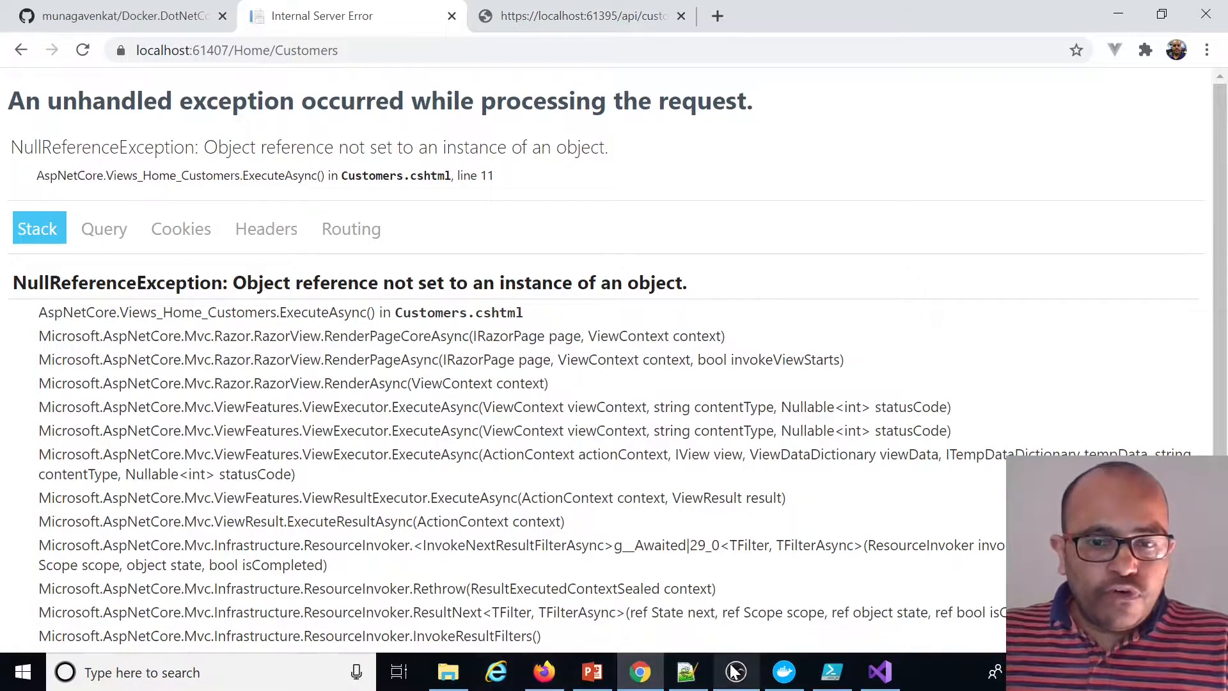
Switch to Visual Studio and open the Containers window
click(880, 671)
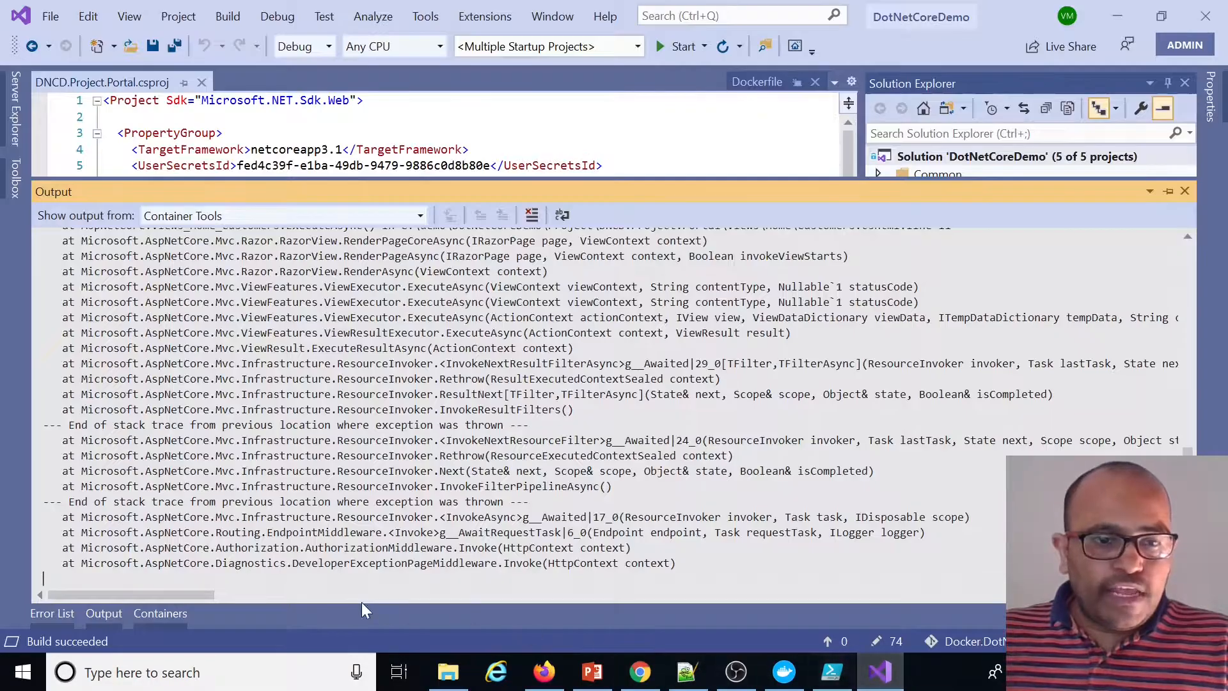
click(167, 613)
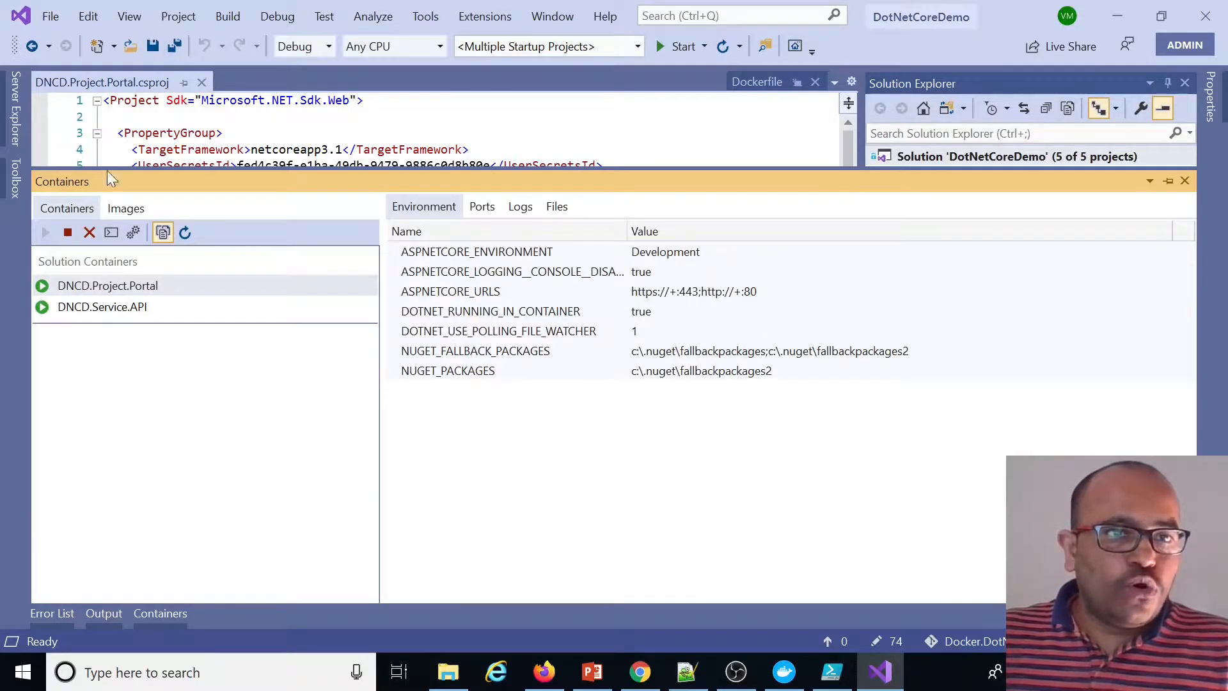
click(130, 17)
mouse_move(200, 434)
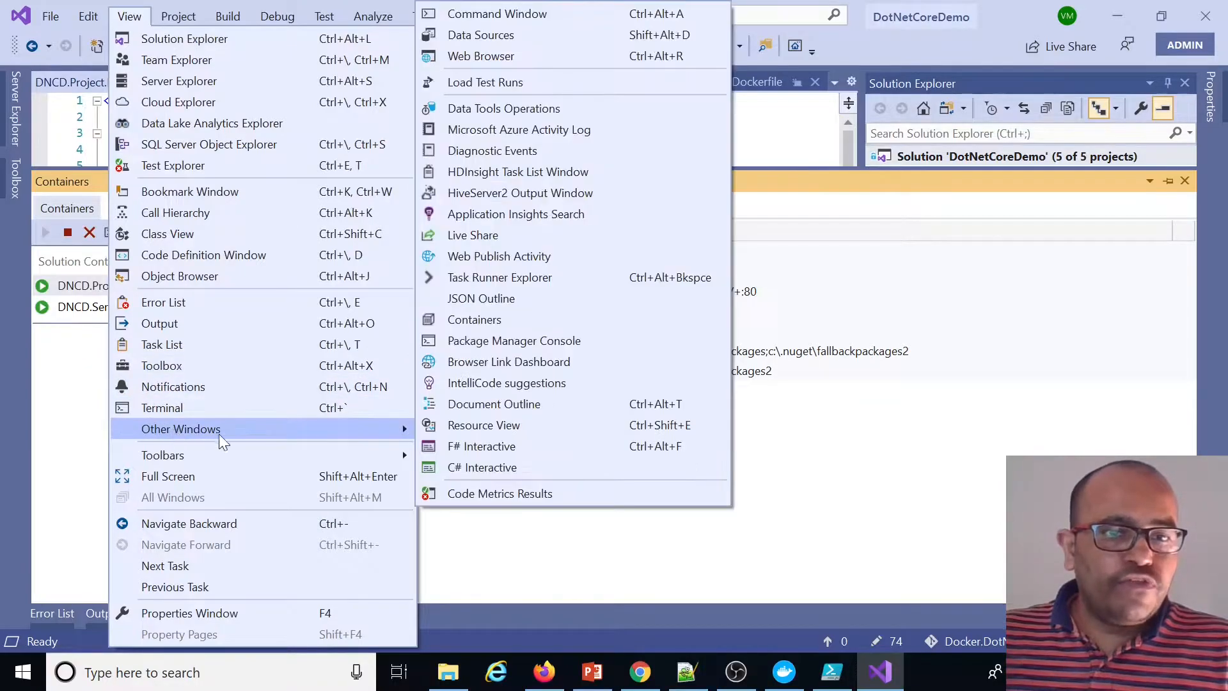
click(489, 319)
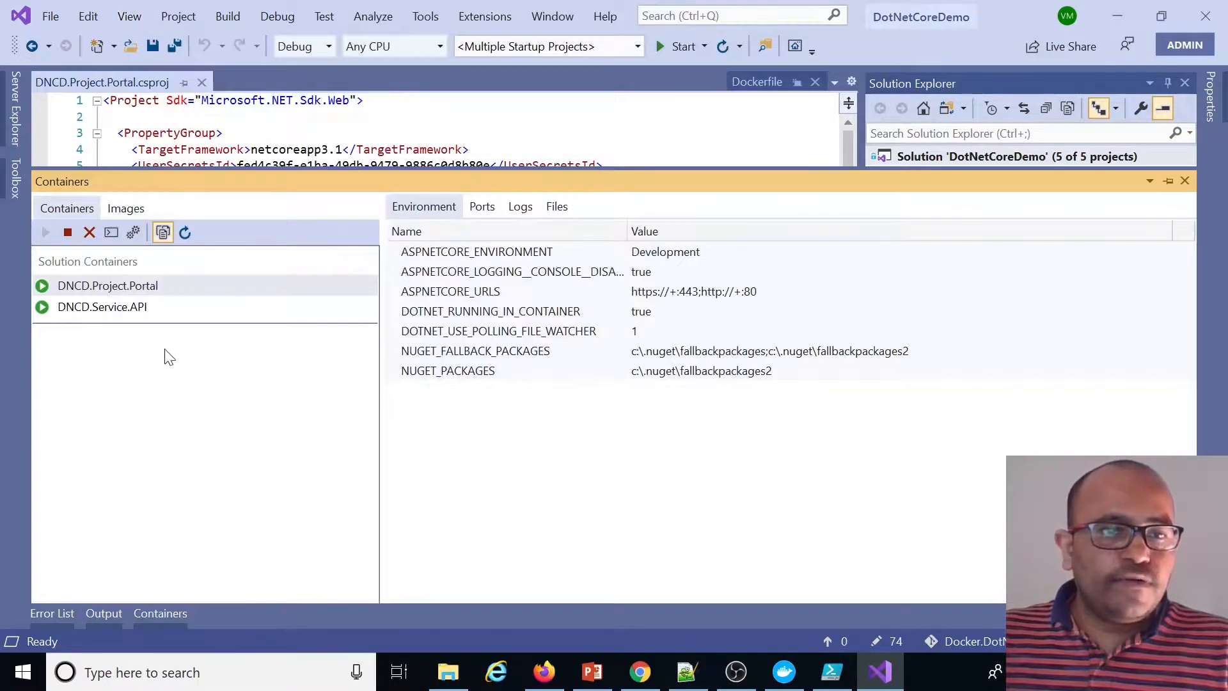
Inspect the Portal and Service API containers' images, environment variables, ports, logs and files
click(140, 303)
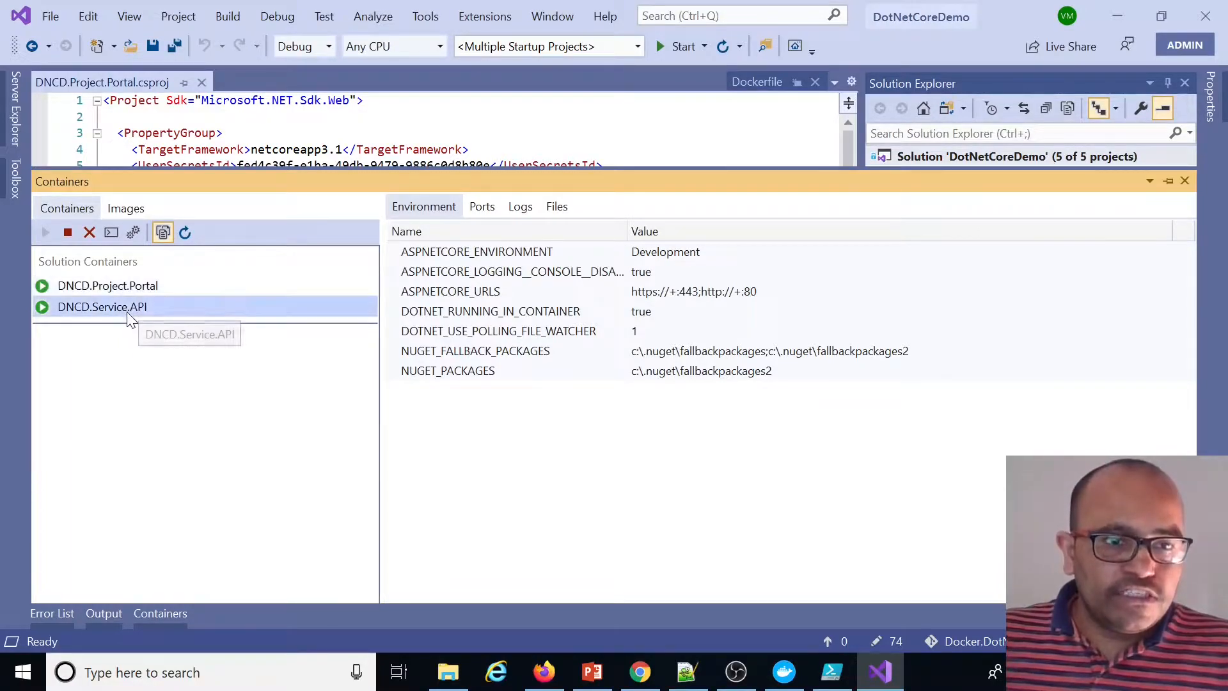
click(76, 210)
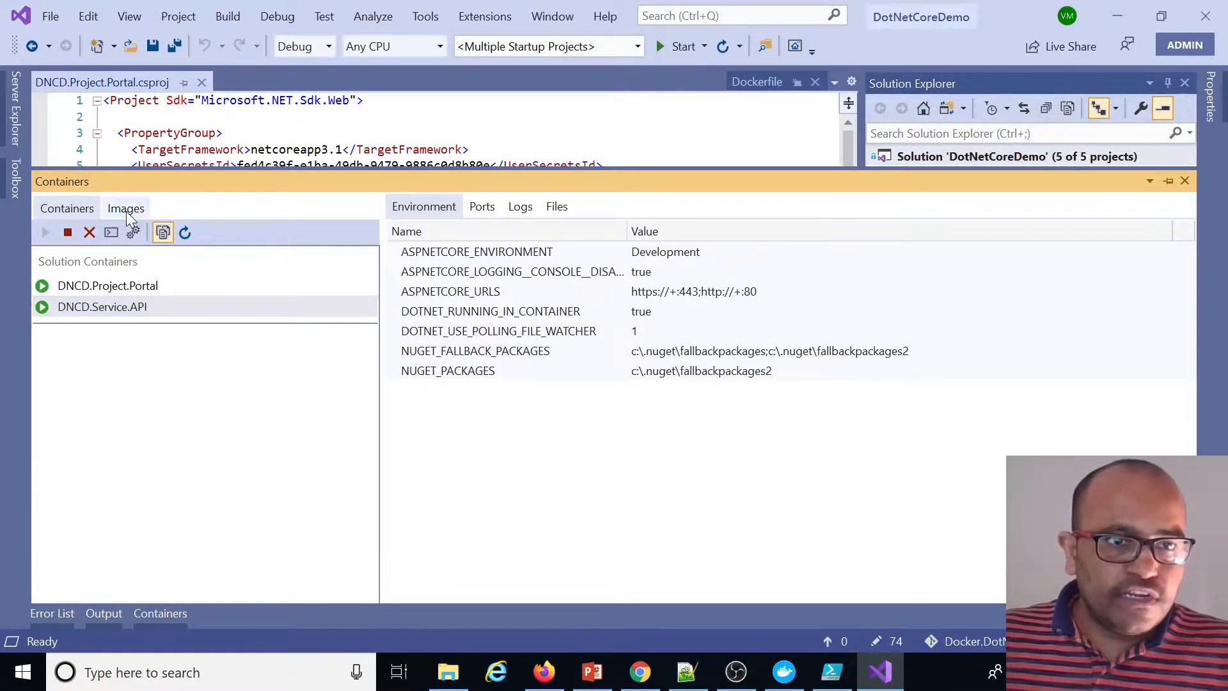
click(126, 209)
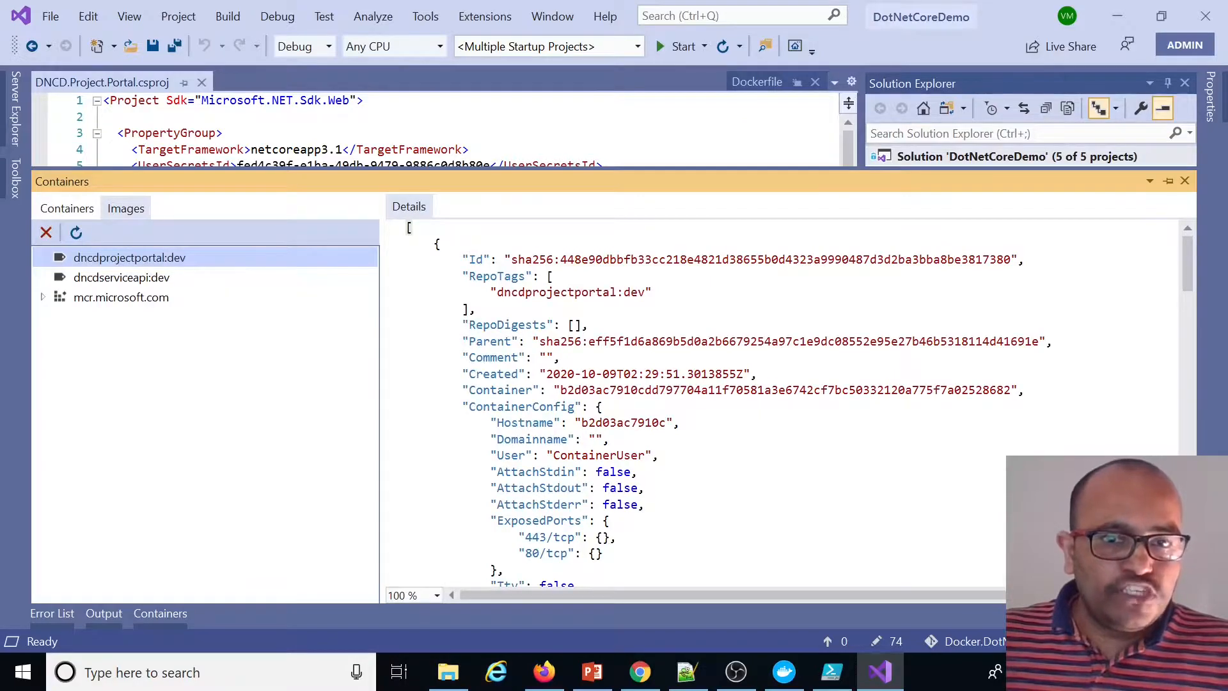
click(69, 209)
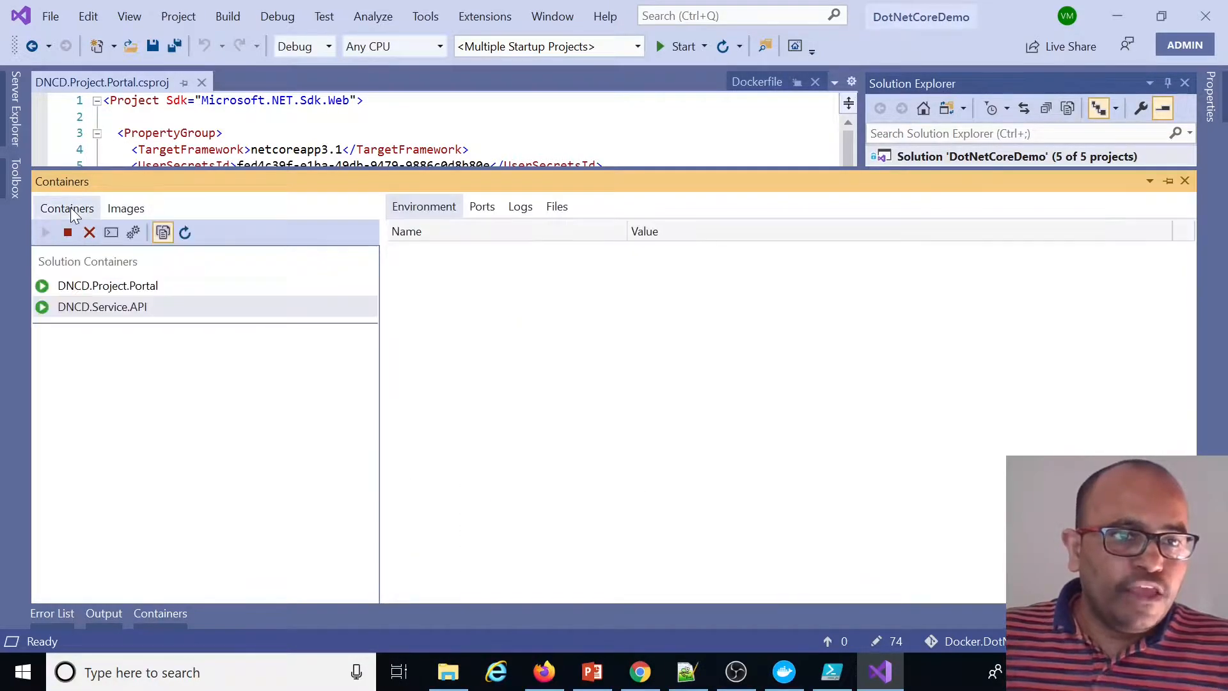
click(126, 306)
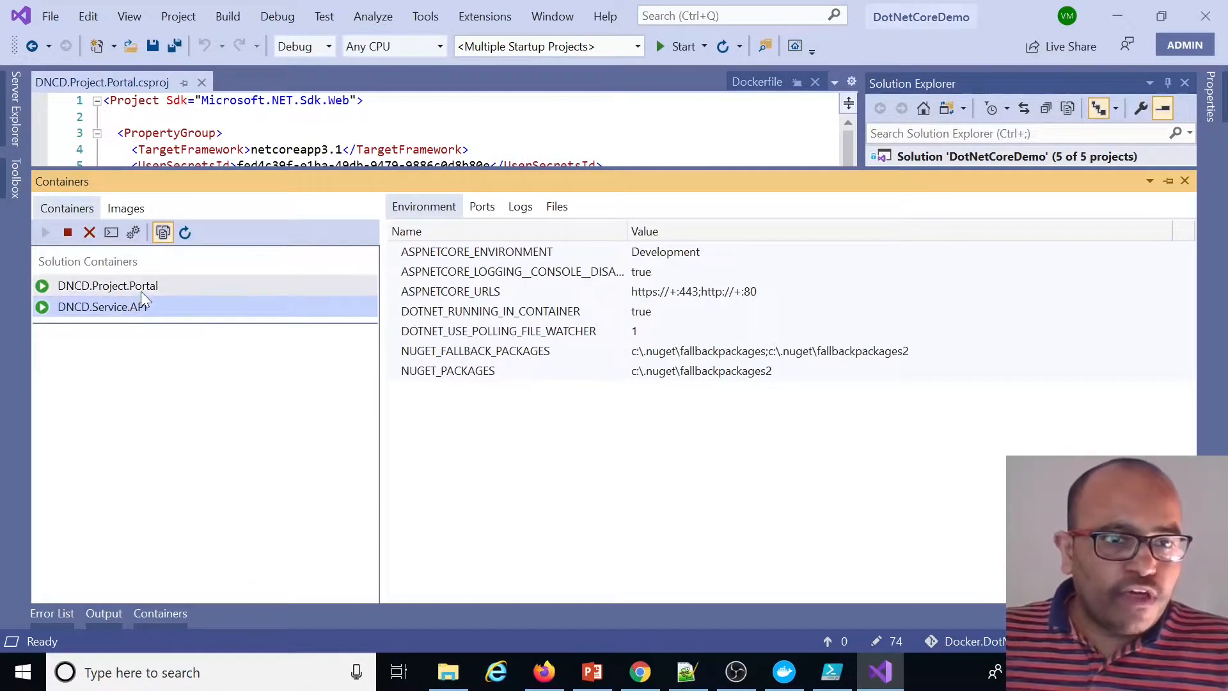
click(143, 289)
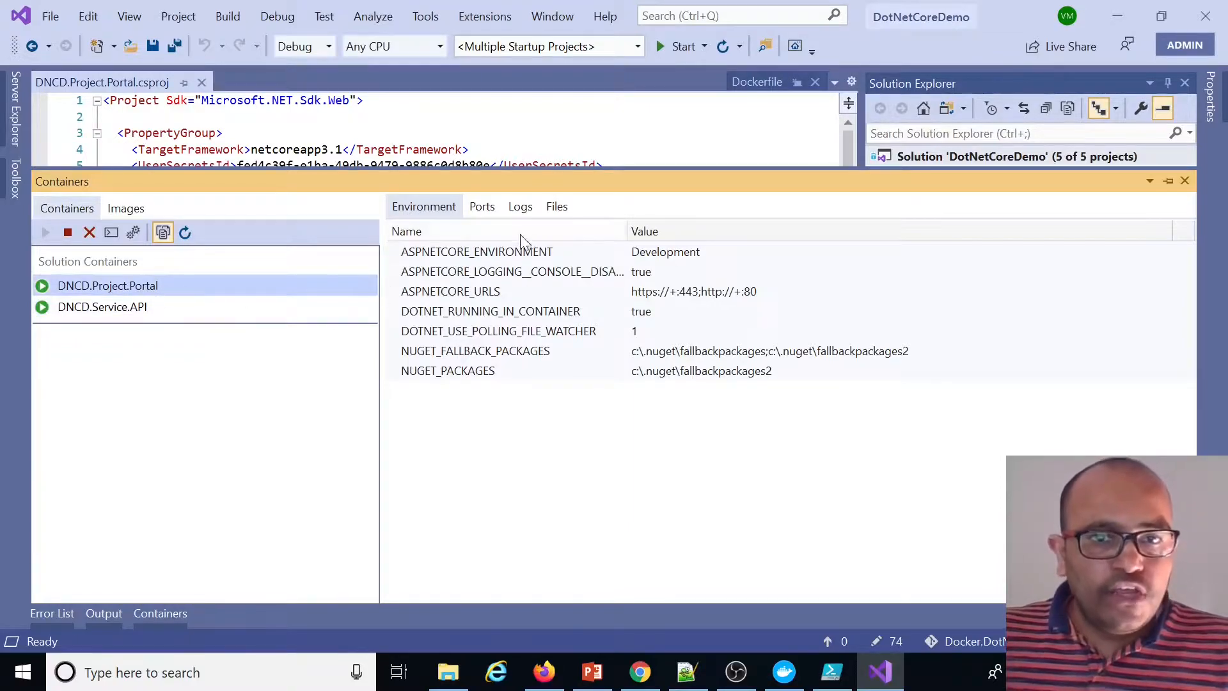
click(517, 253)
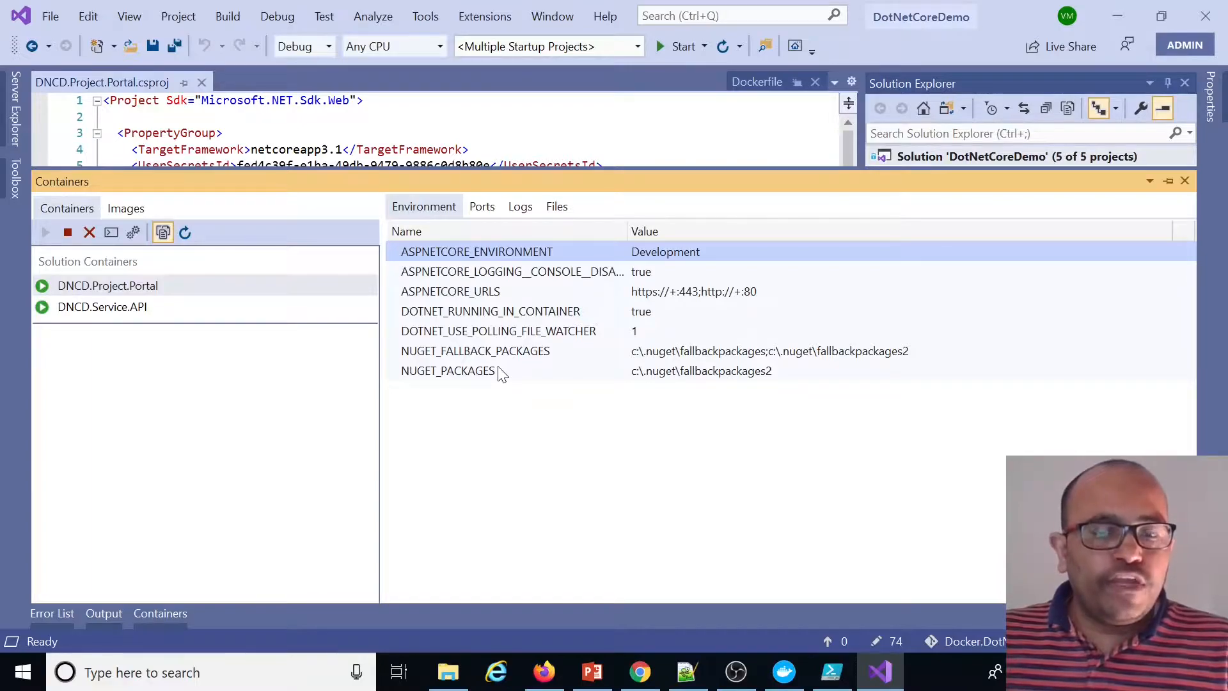
click(485, 208)
click(522, 205)
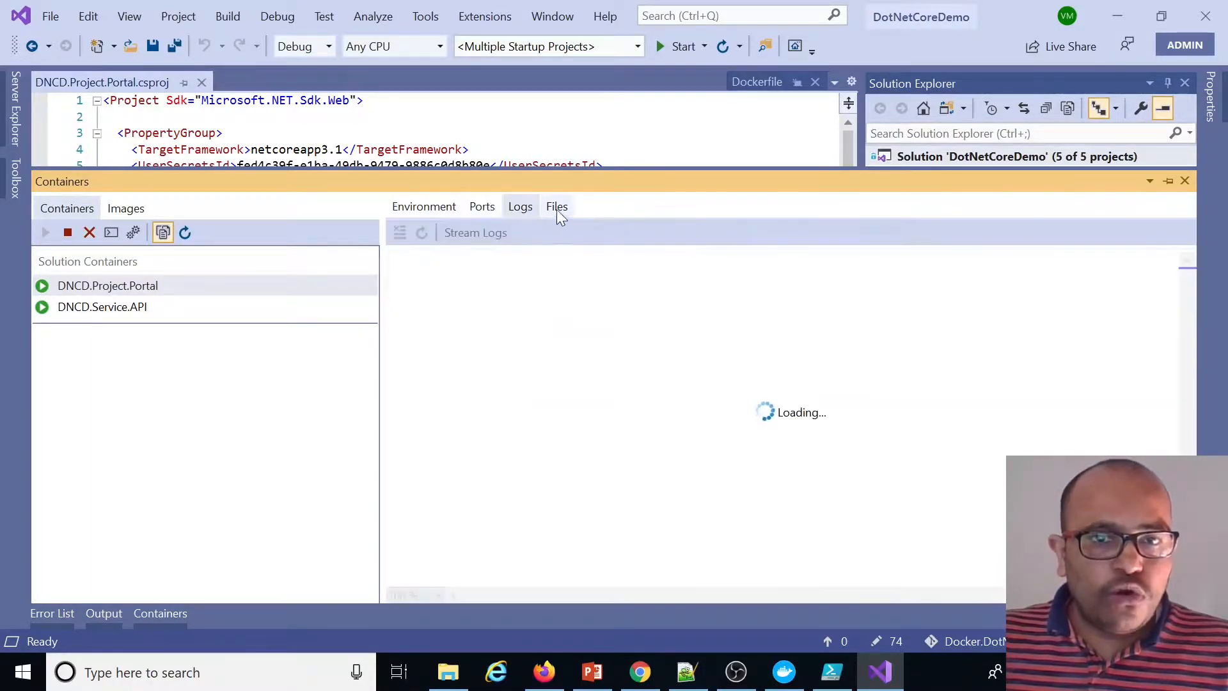
click(558, 206)
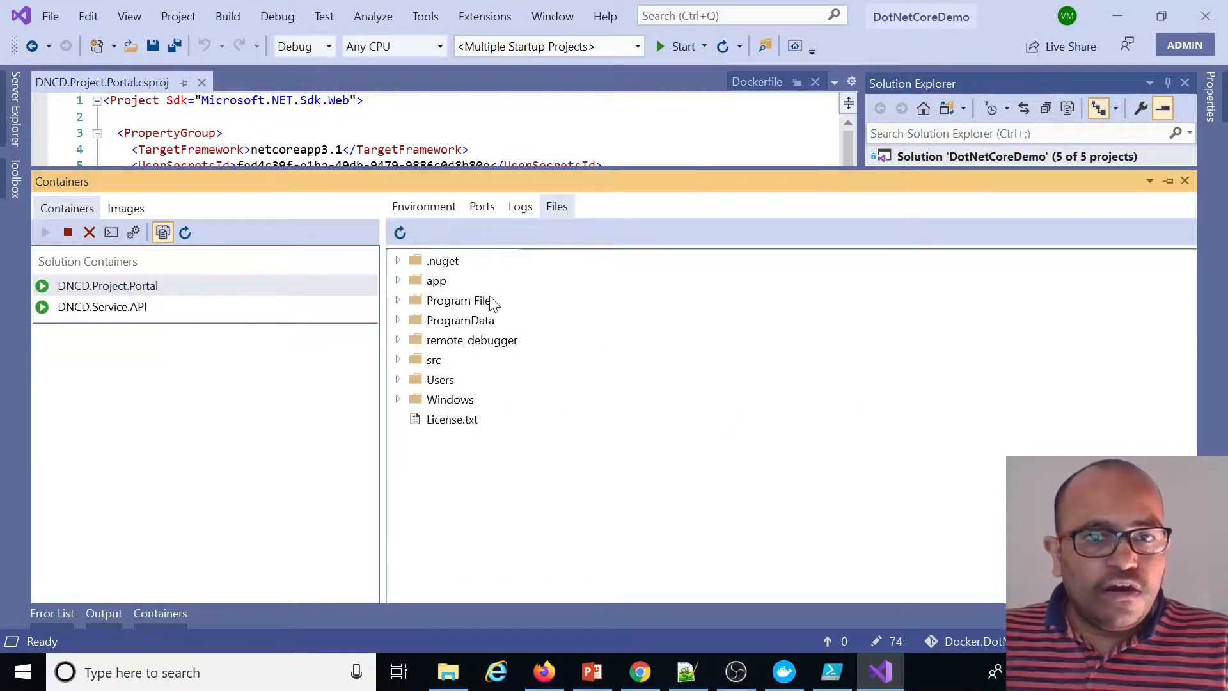
click(398, 281)
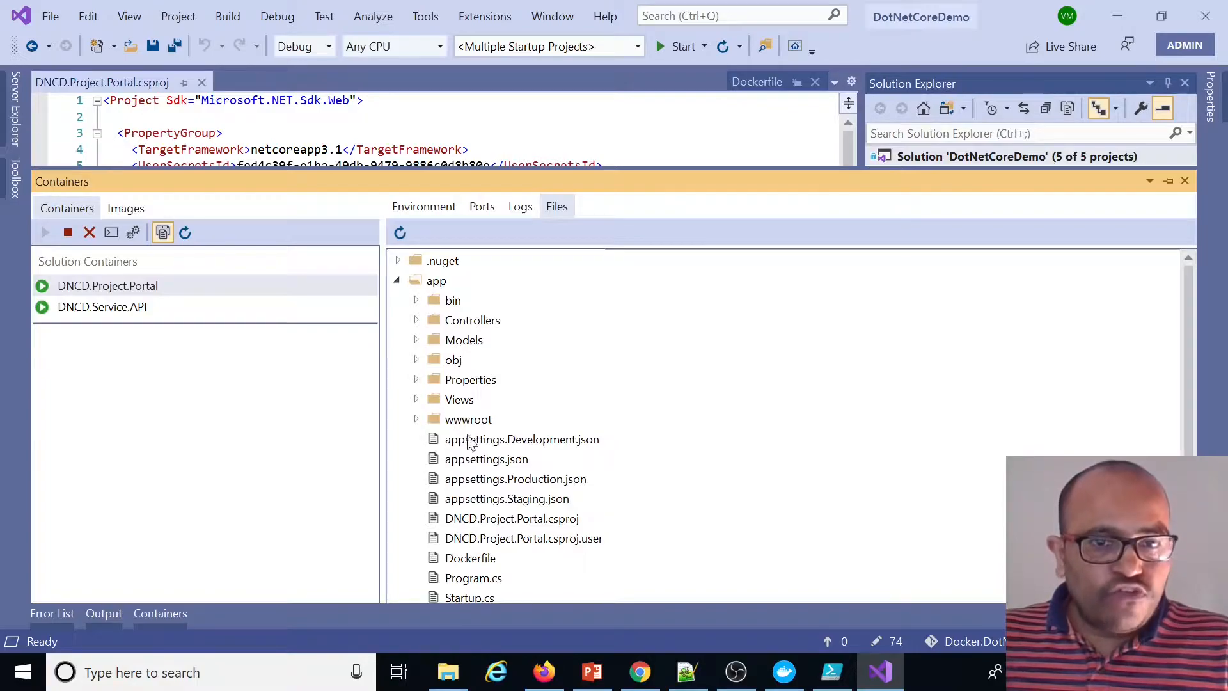
click(445, 208)
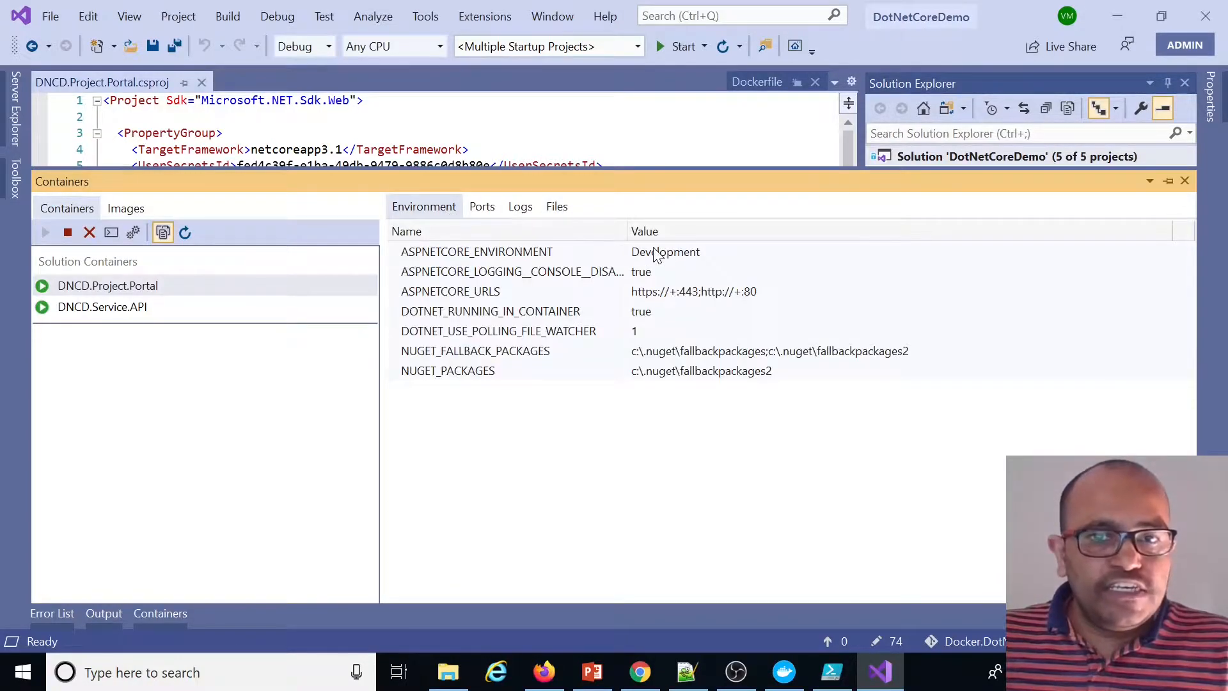
click(539, 255)
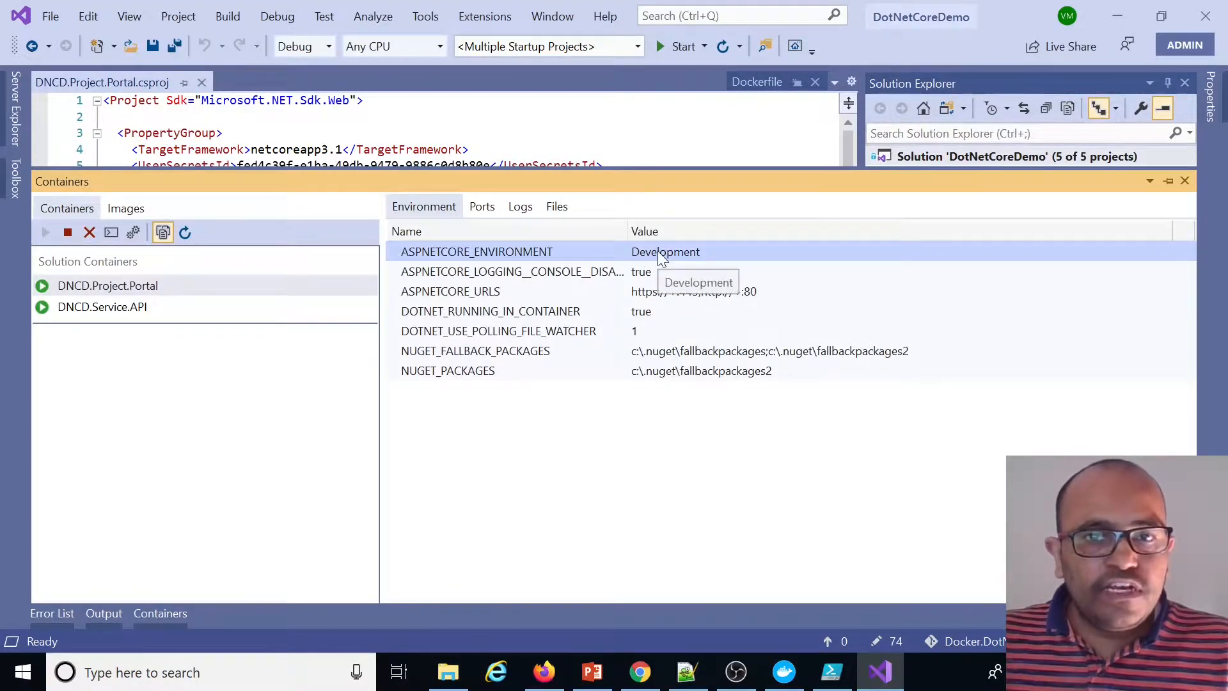
Open the portal's appsettings.Development.json and compare the CustomerServiceAPI BaseUrl host with the container names
click(646, 133)
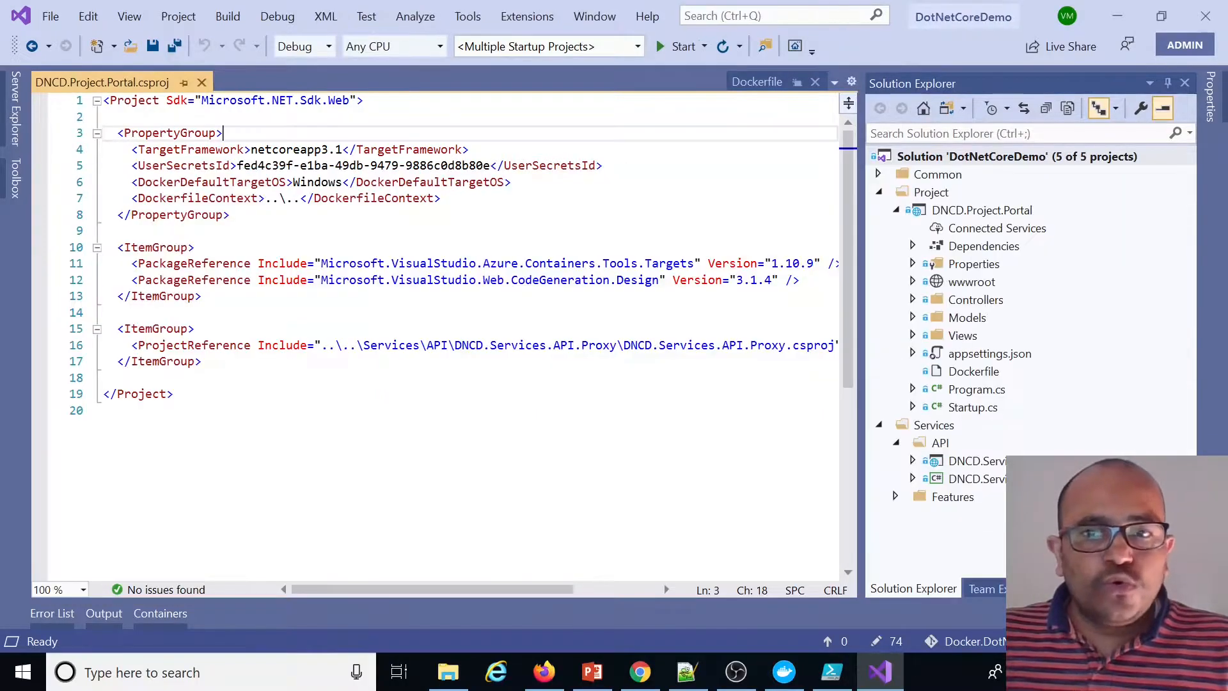
click(983, 212)
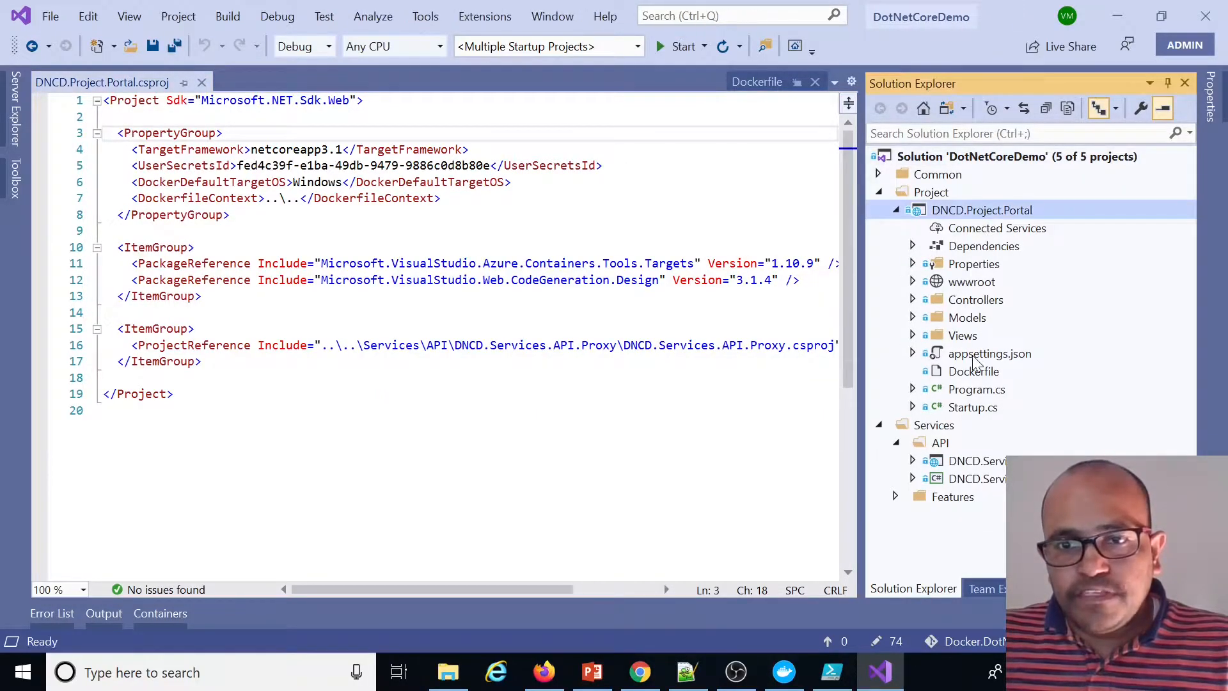
click(912, 354)
double_click(1032, 375)
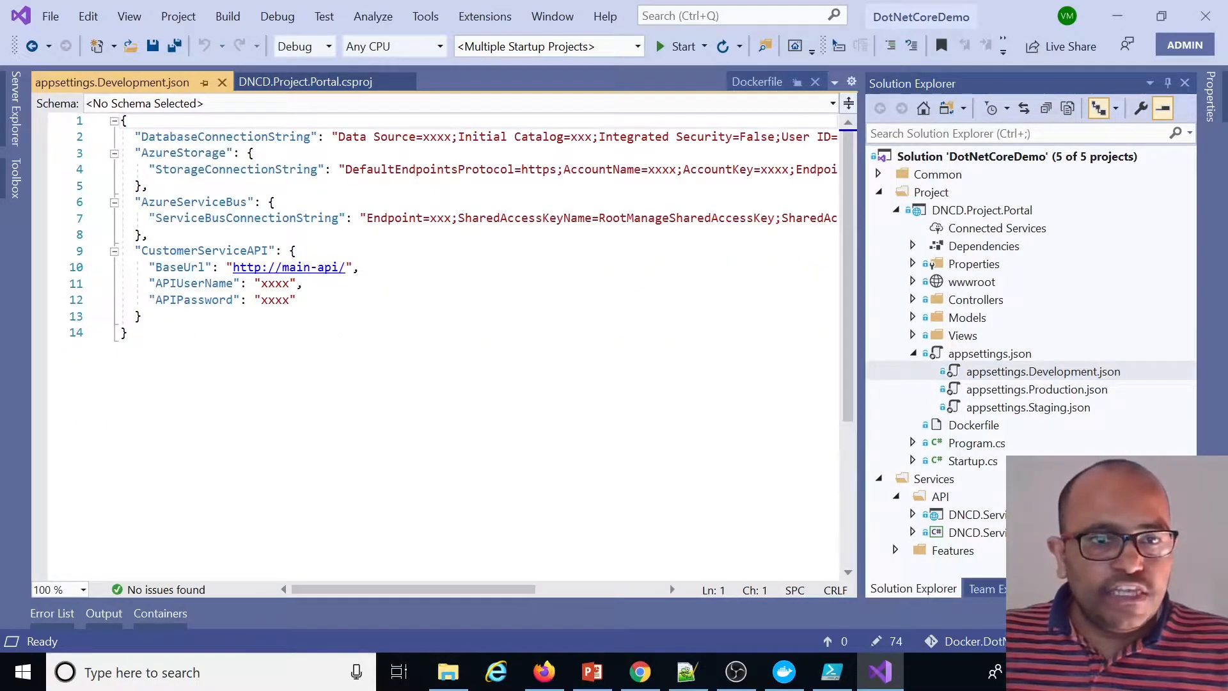
drag(337, 267, 282, 267)
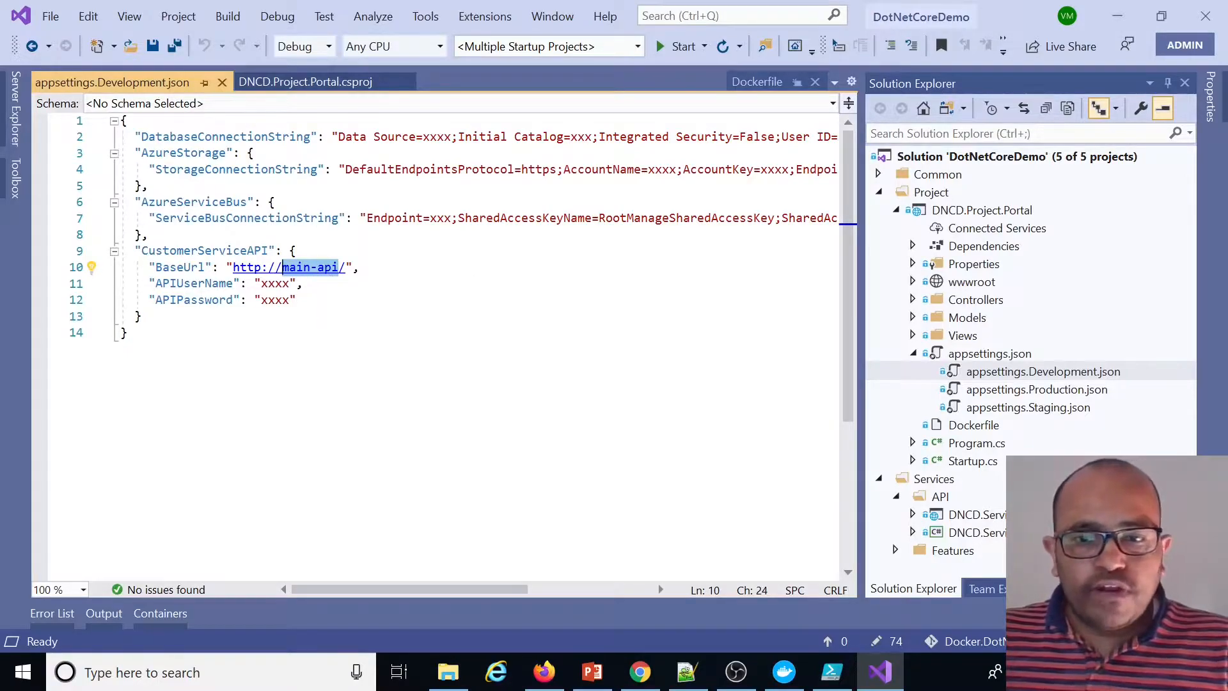
click(160, 613)
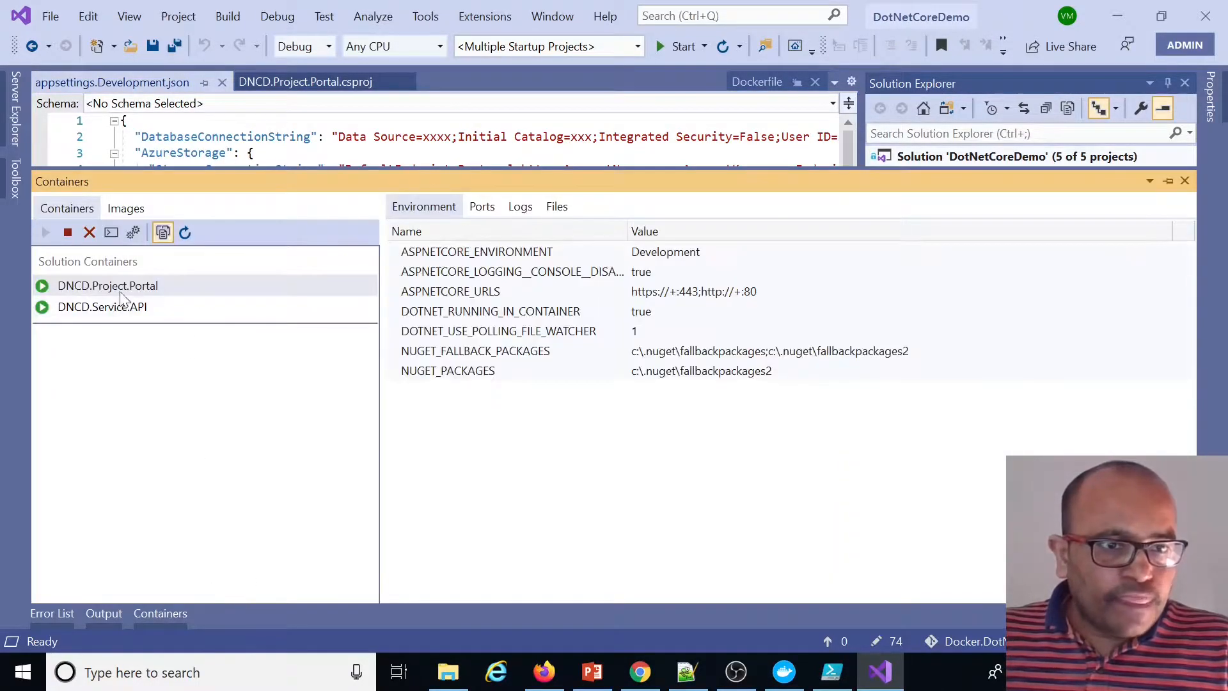
click(112, 309)
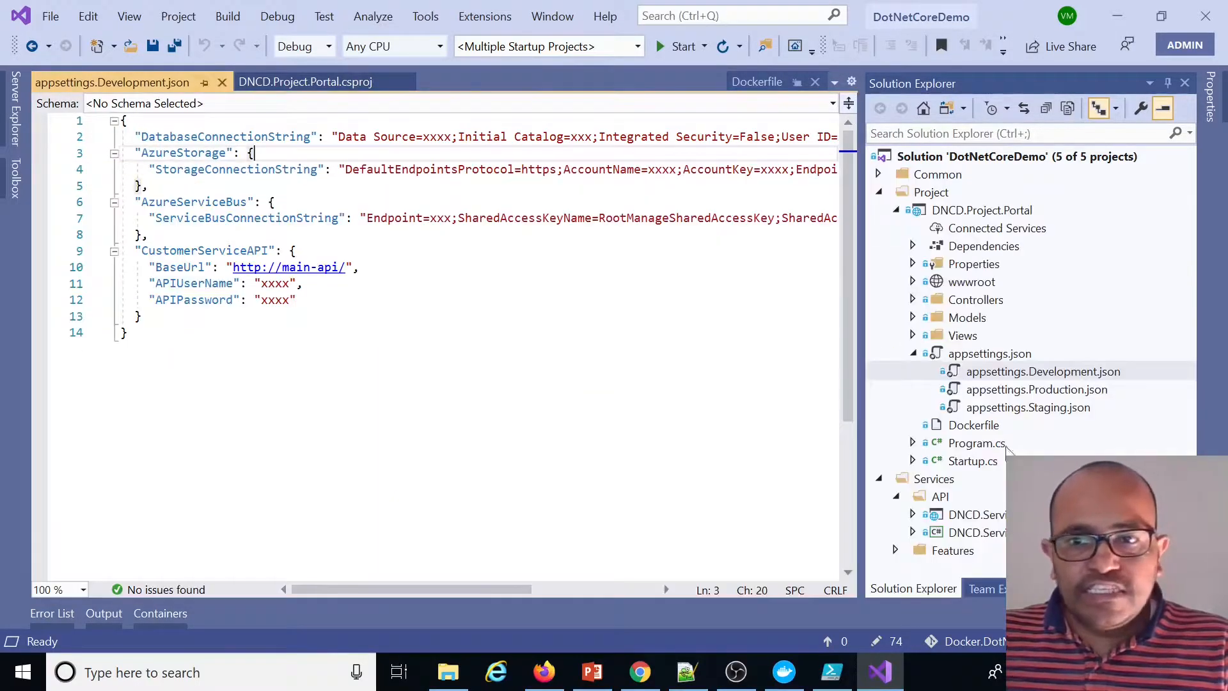
click(983, 518)
double_click(985, 525)
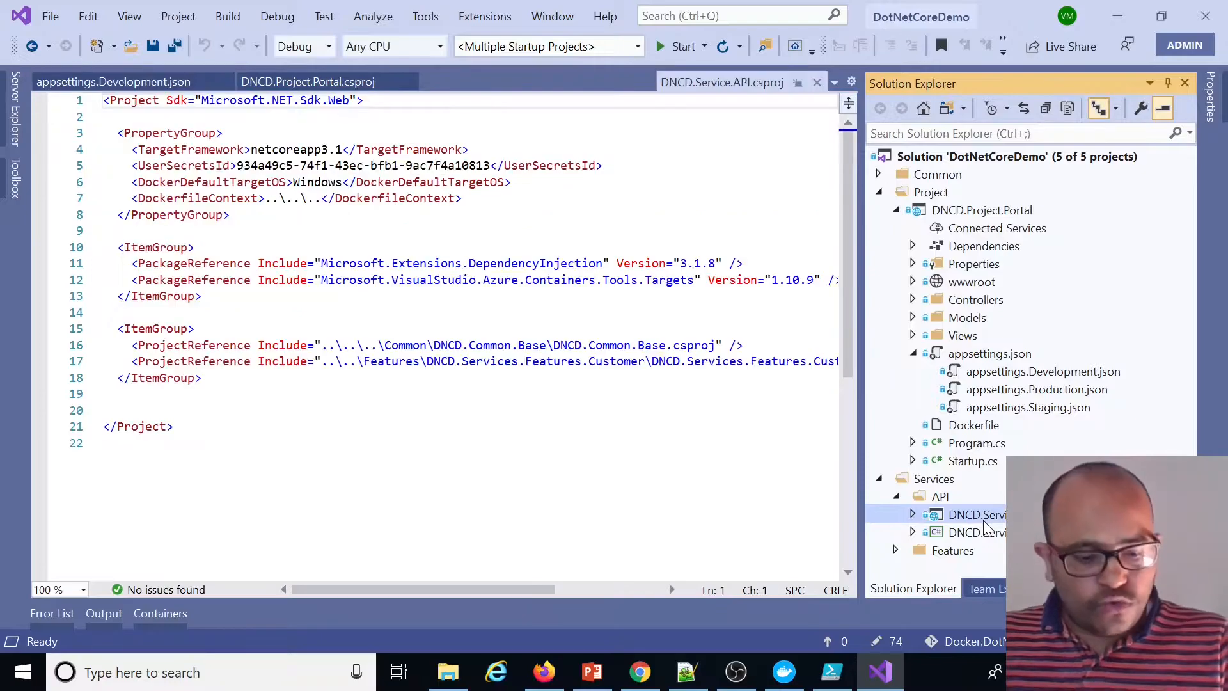
key(F2)
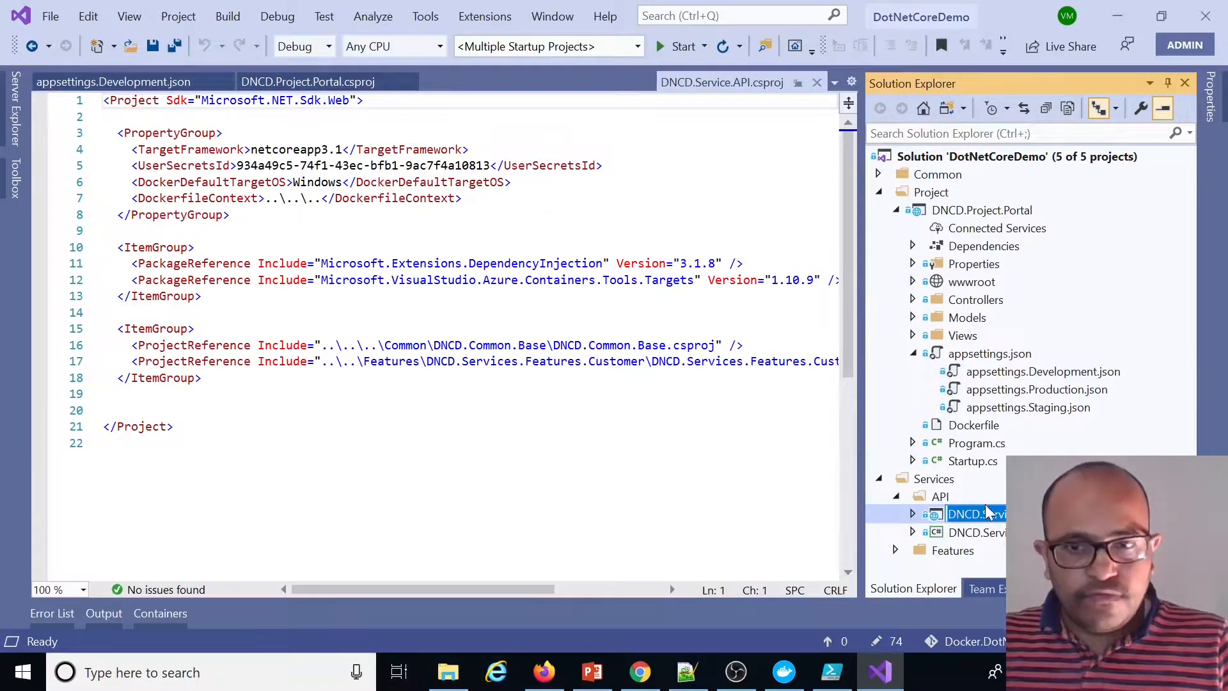
click(1018, 372)
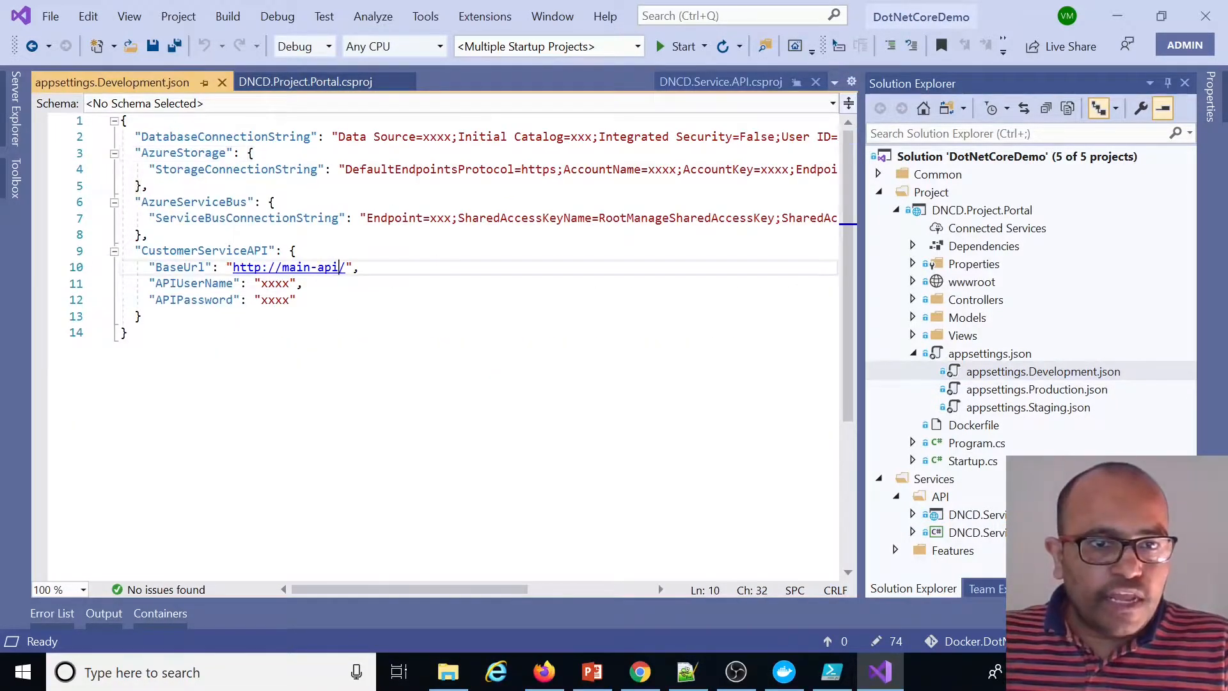
drag(282, 267, 342, 266)
text(DNCD.Service.API)
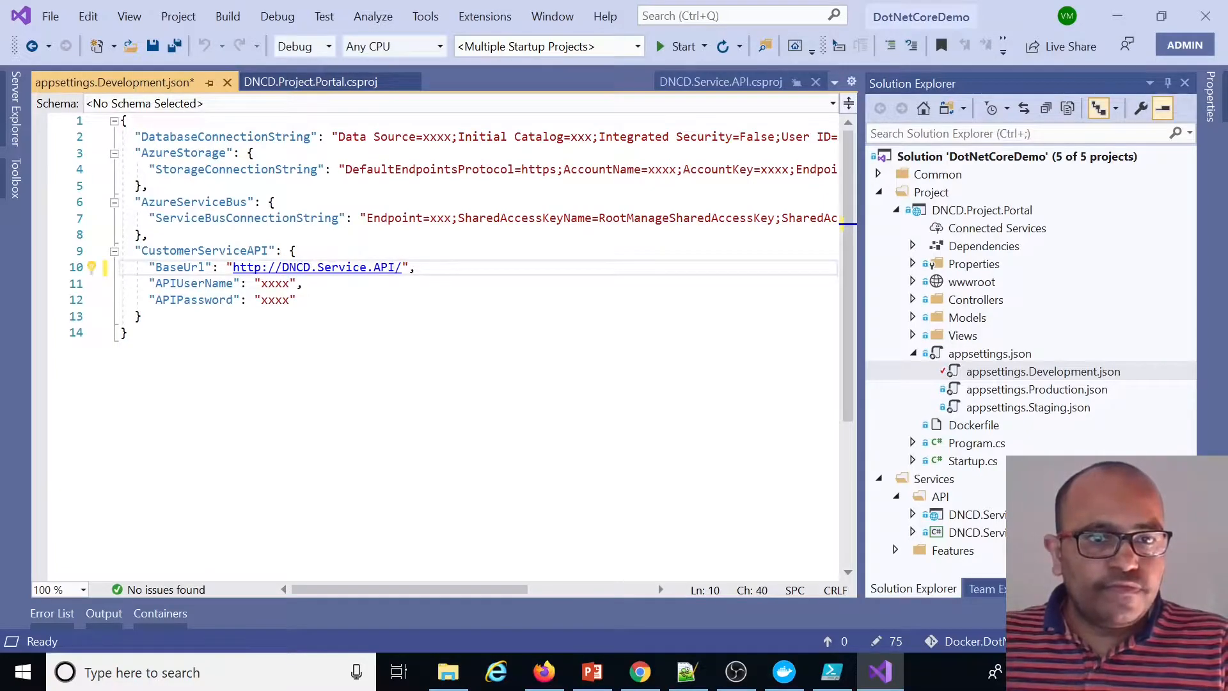
key(ctrl+s)
Close the portal and API browser tabs and start the solution again in Visual Studio
click(579, 343)
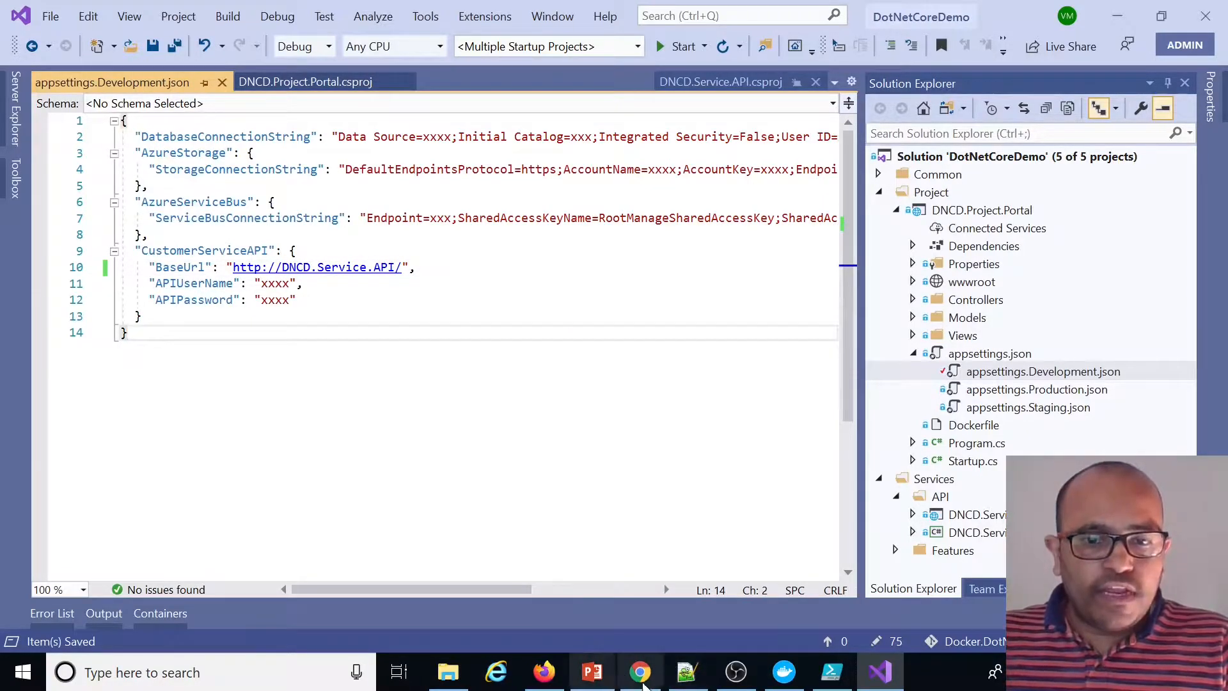
click(628, 670)
click(679, 17)
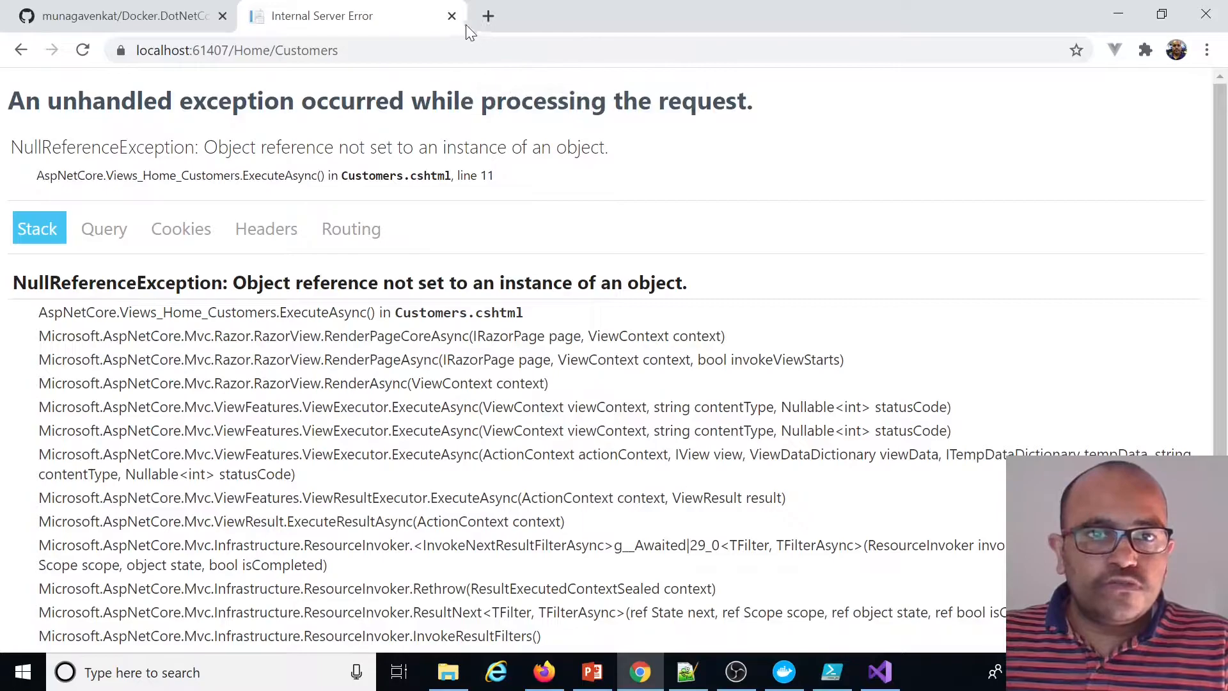
click(451, 17)
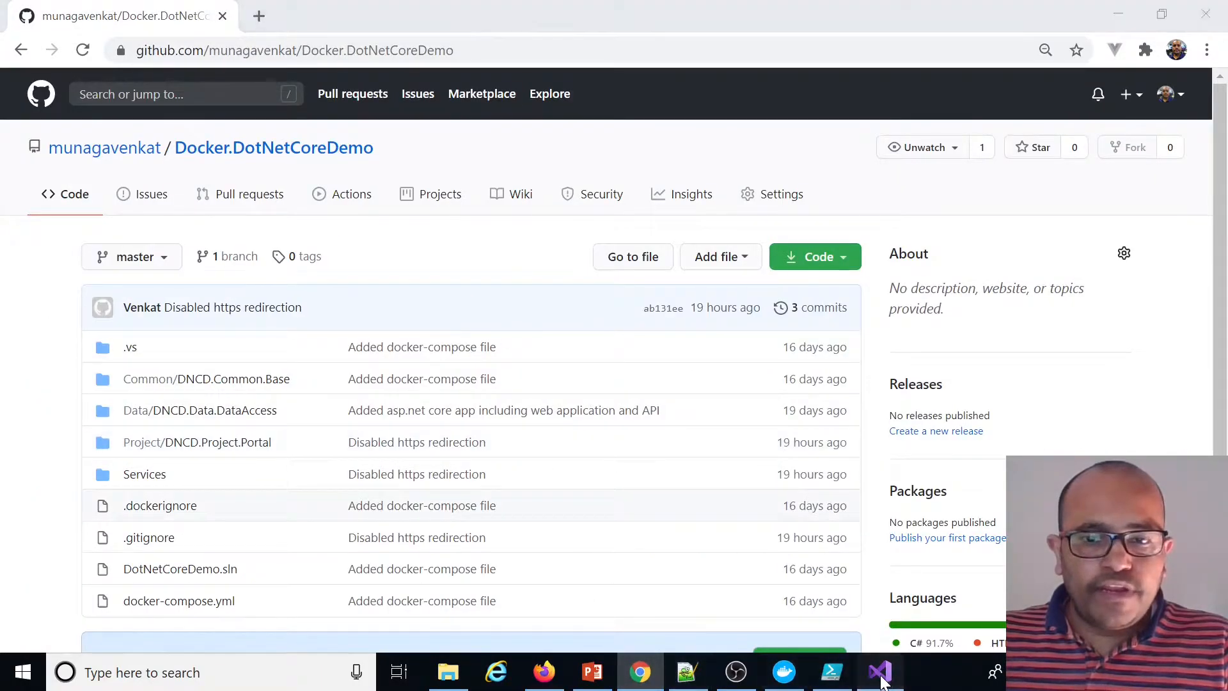
click(880, 671)
key(F5)
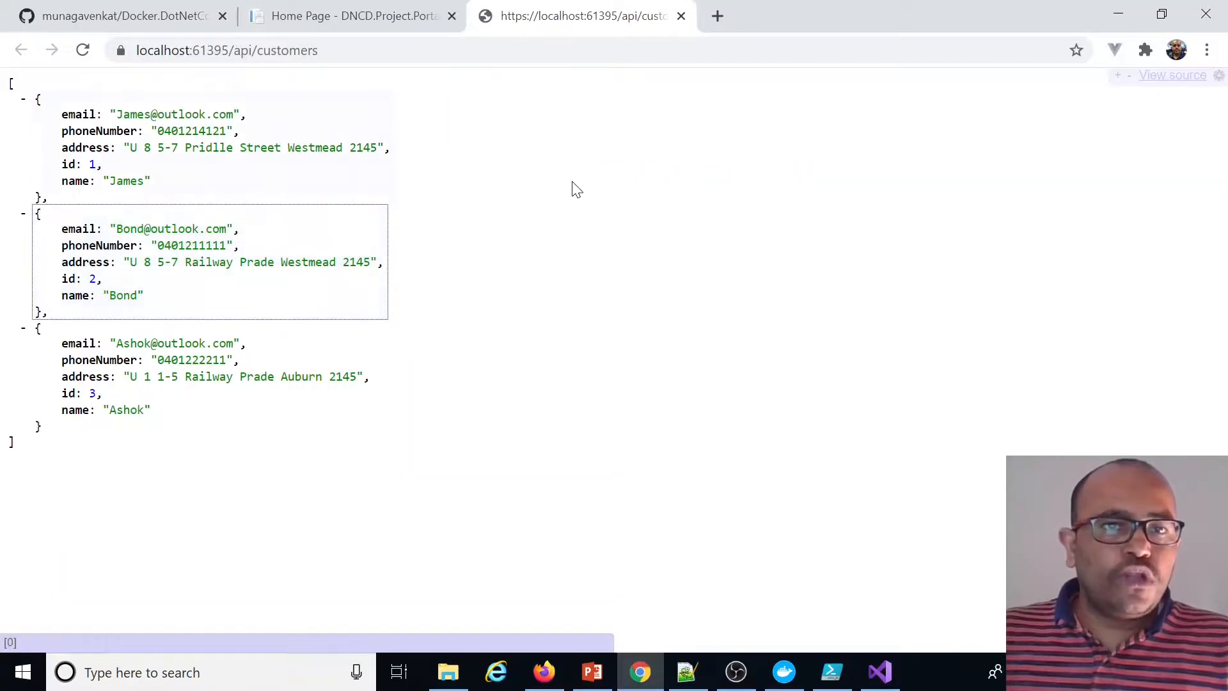
Check the API customers list, then open the portal's Privacy and All Customers pages
click(298, 50)
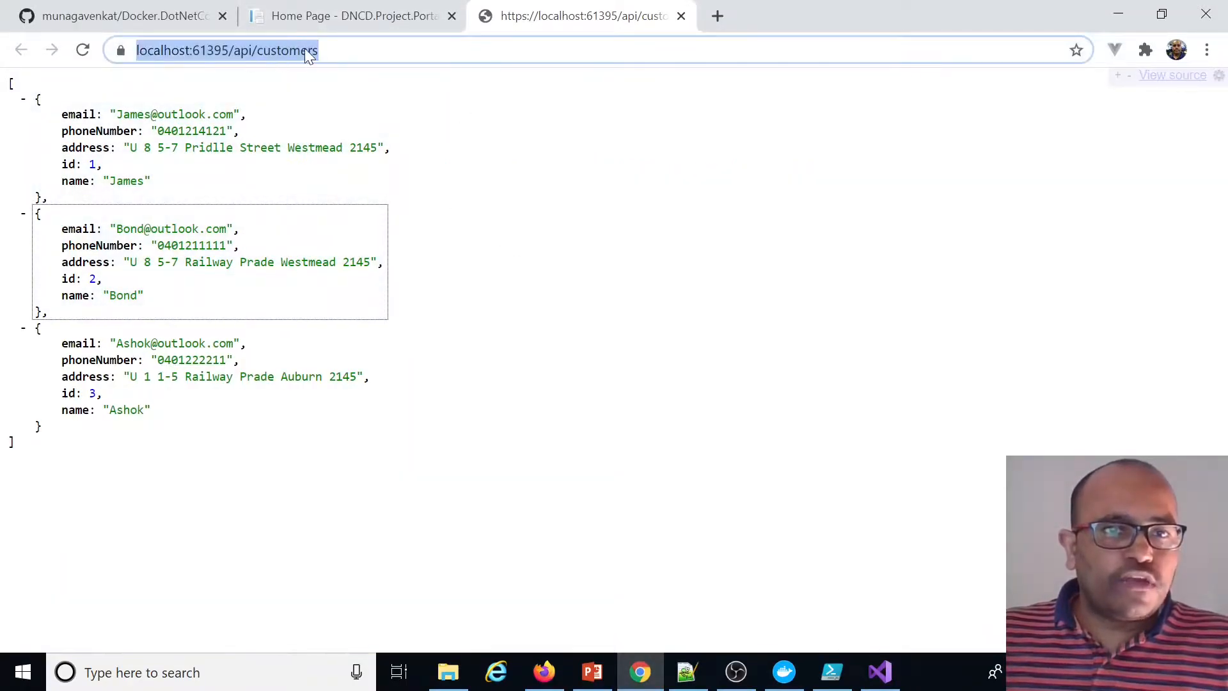
click(361, 17)
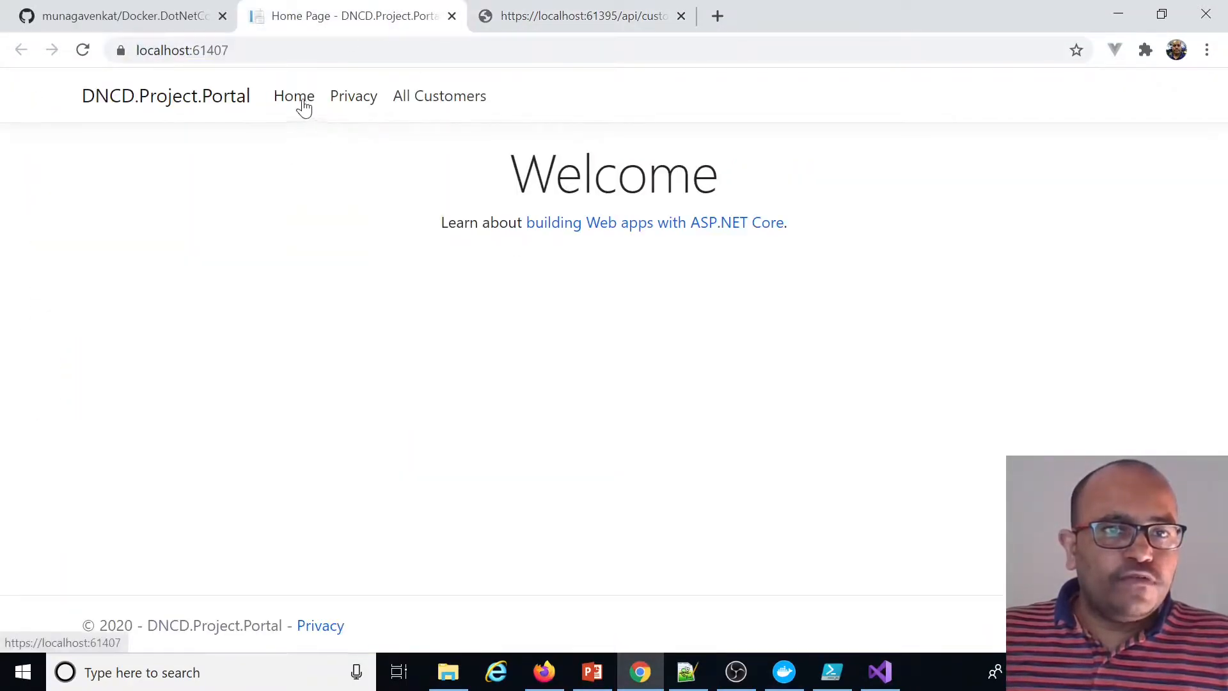
click(338, 105)
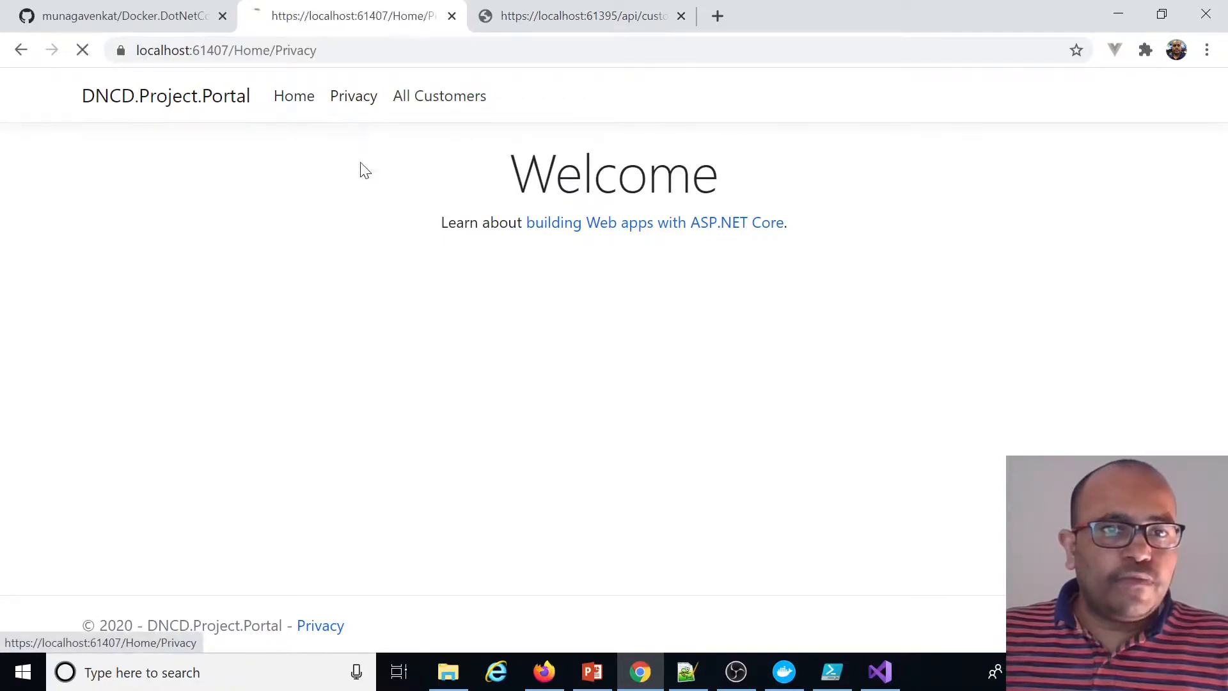
click(433, 101)
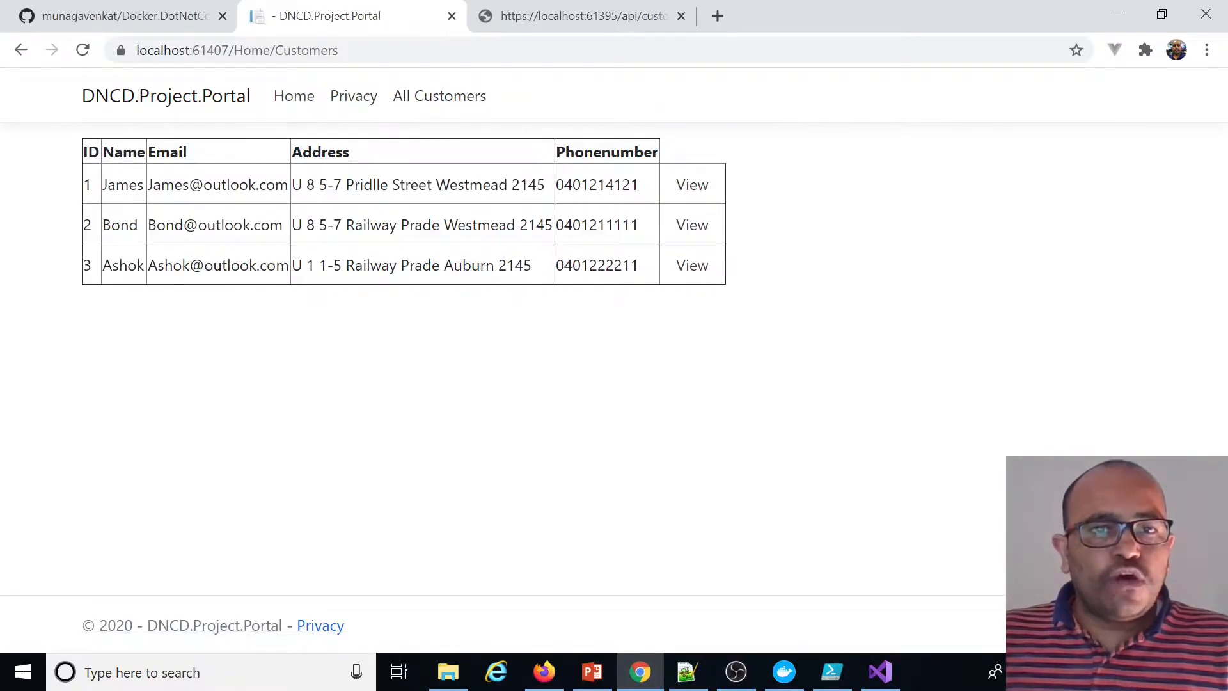
Open the details page of the first customer in the portal's All Customers list
click(570, 15)
click(319, 18)
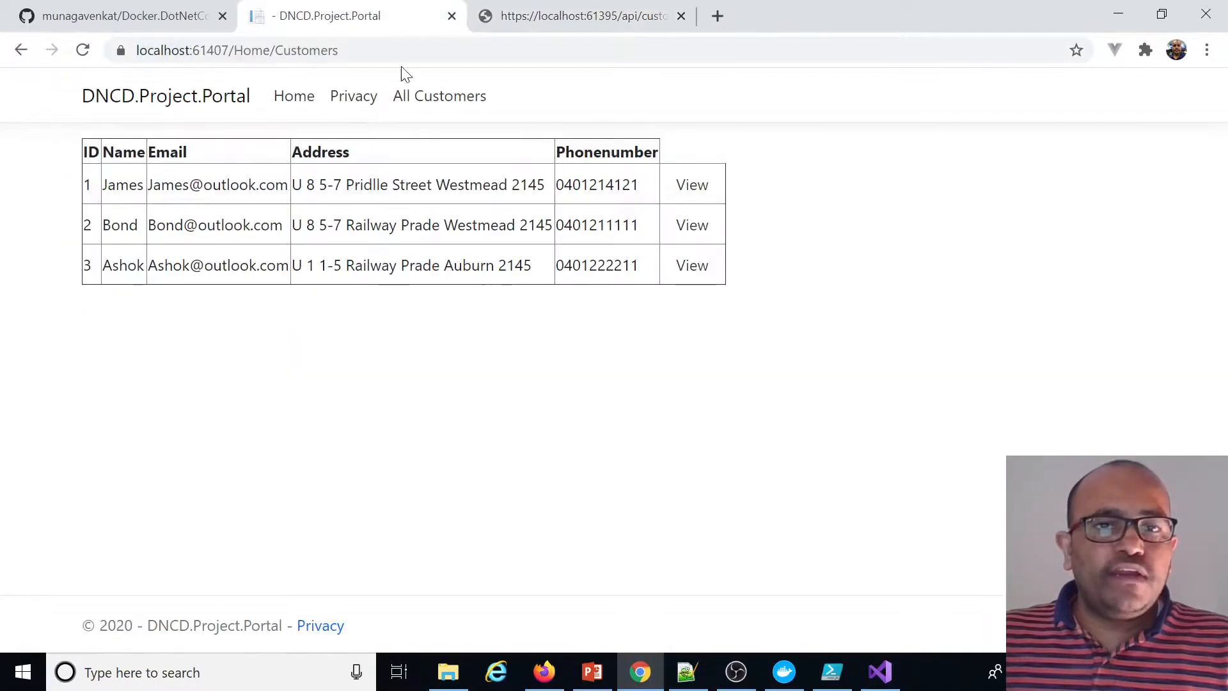
click(695, 192)
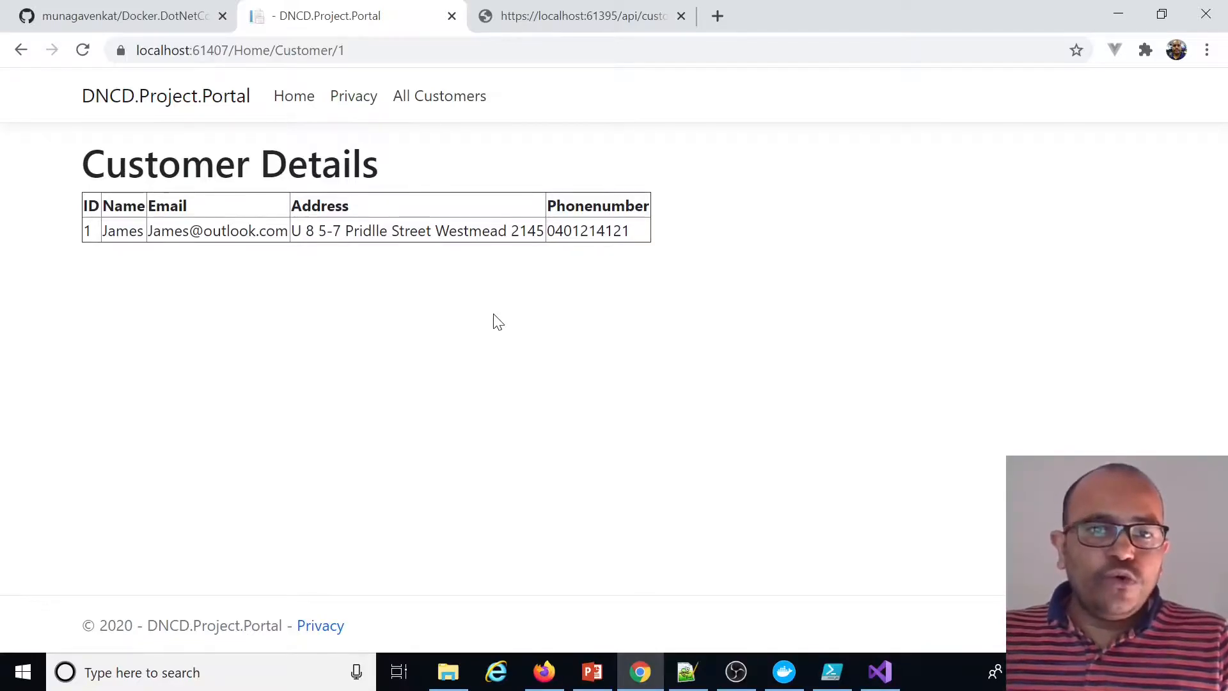
Switch to PowerShell ISE, open a new script tab and paste the Demo 1 (Scenario 1) outline comments
click(831, 672)
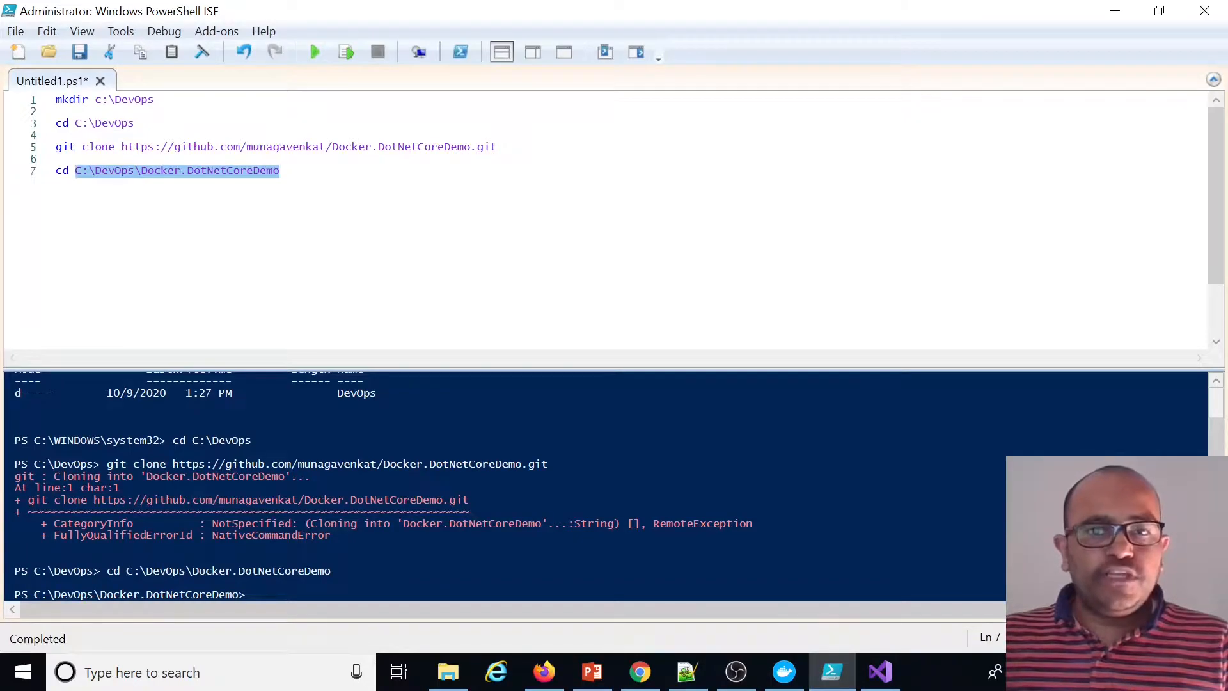
click(282, 171)
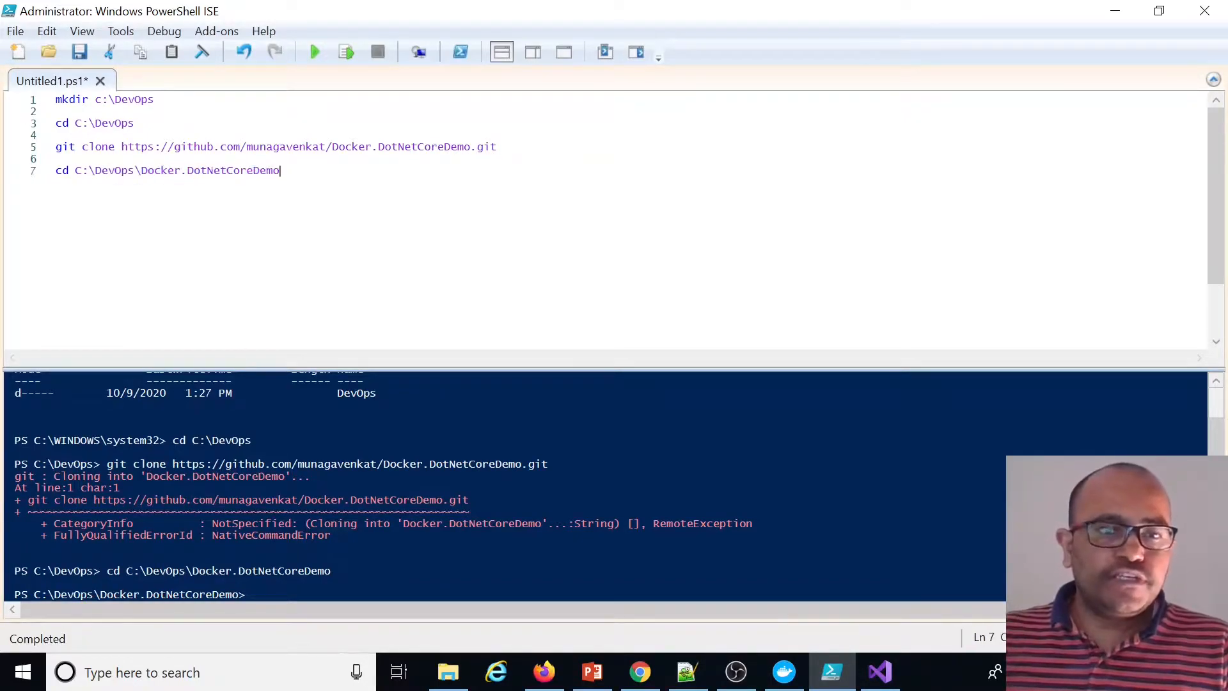
click(17, 55)
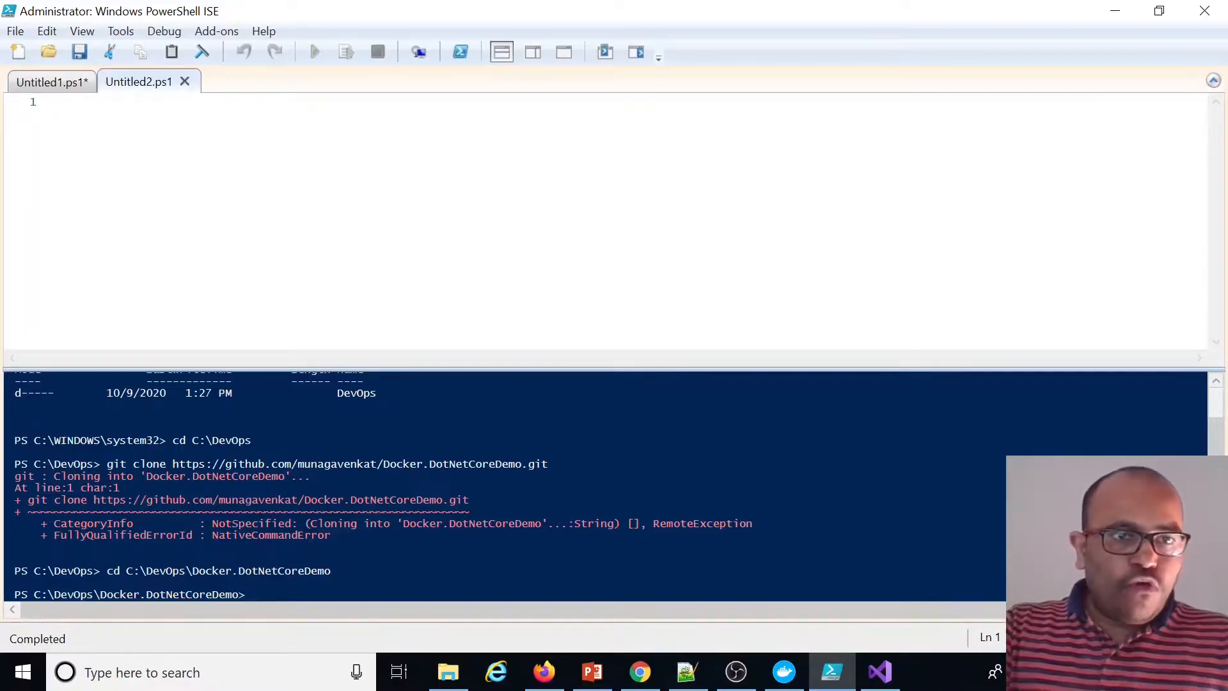
text(#***************************************************************** Demo 1 (Scenario 1) *************************************#  # Step 1: Create a docker Image in local  # create webapi Image  # create mvc image   # Step 2: Tag local docker Image  # Step 3: Push lock docker Image to Azure Container Registry)
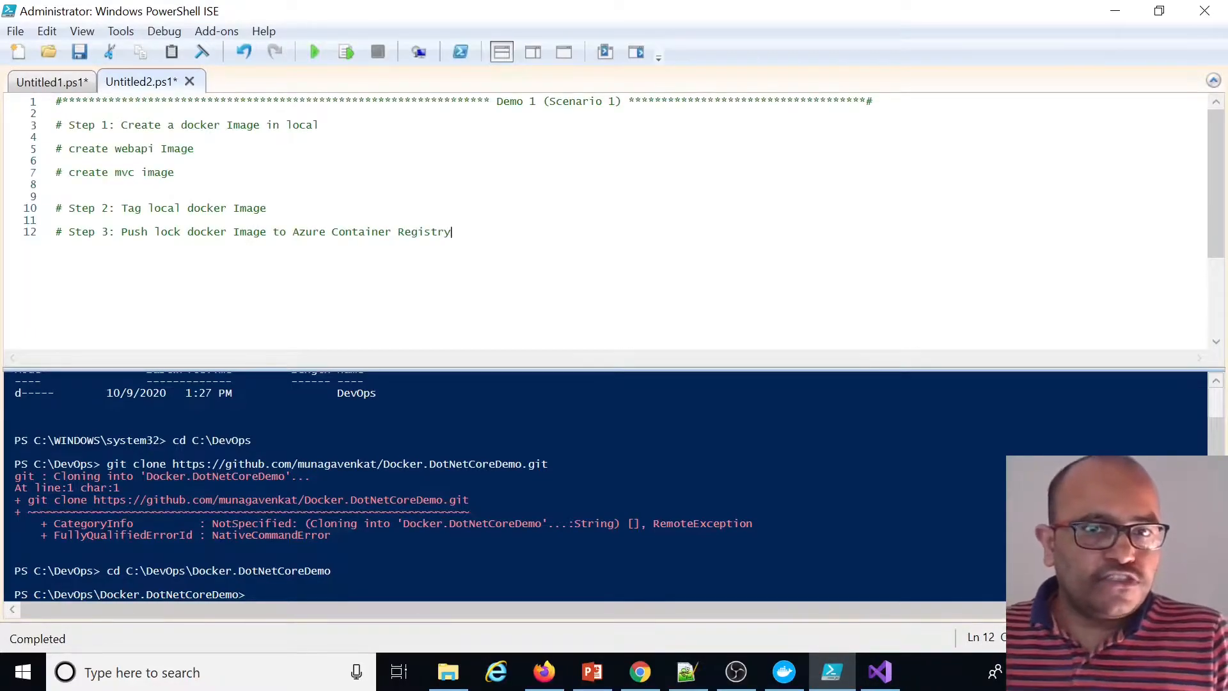
Start a docker build --file command on a new line under the 'create webapi Image' comment
double_click(576, 102)
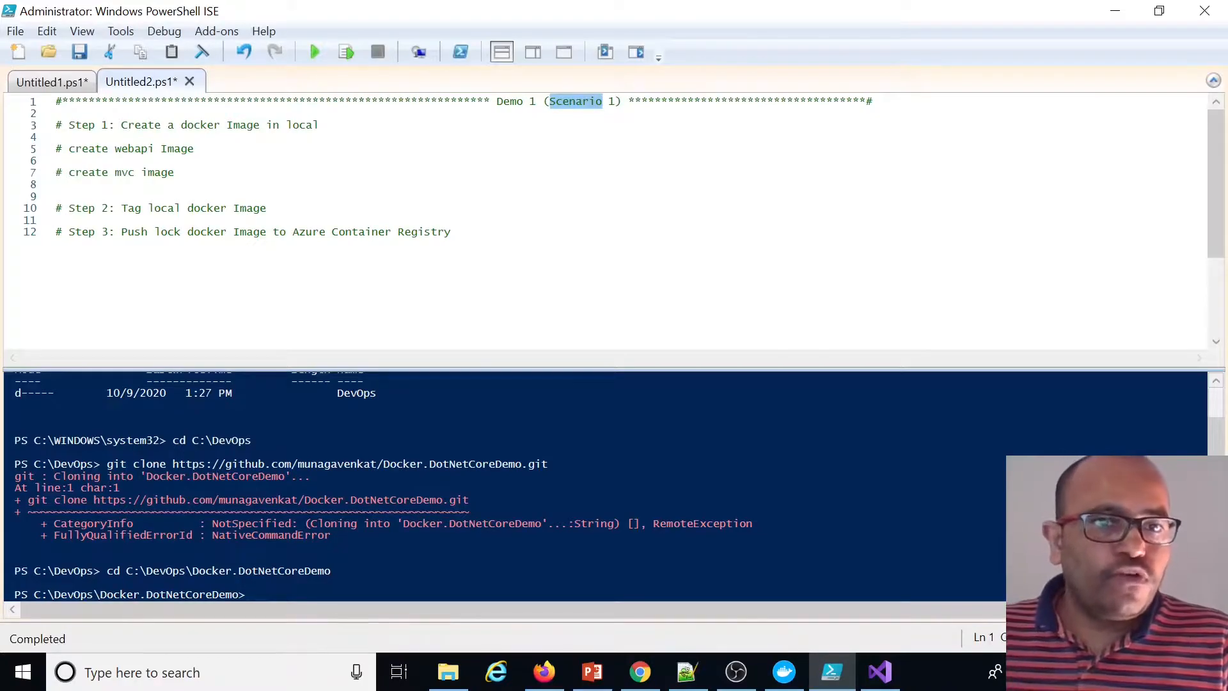
drag(318, 125, 121, 125)
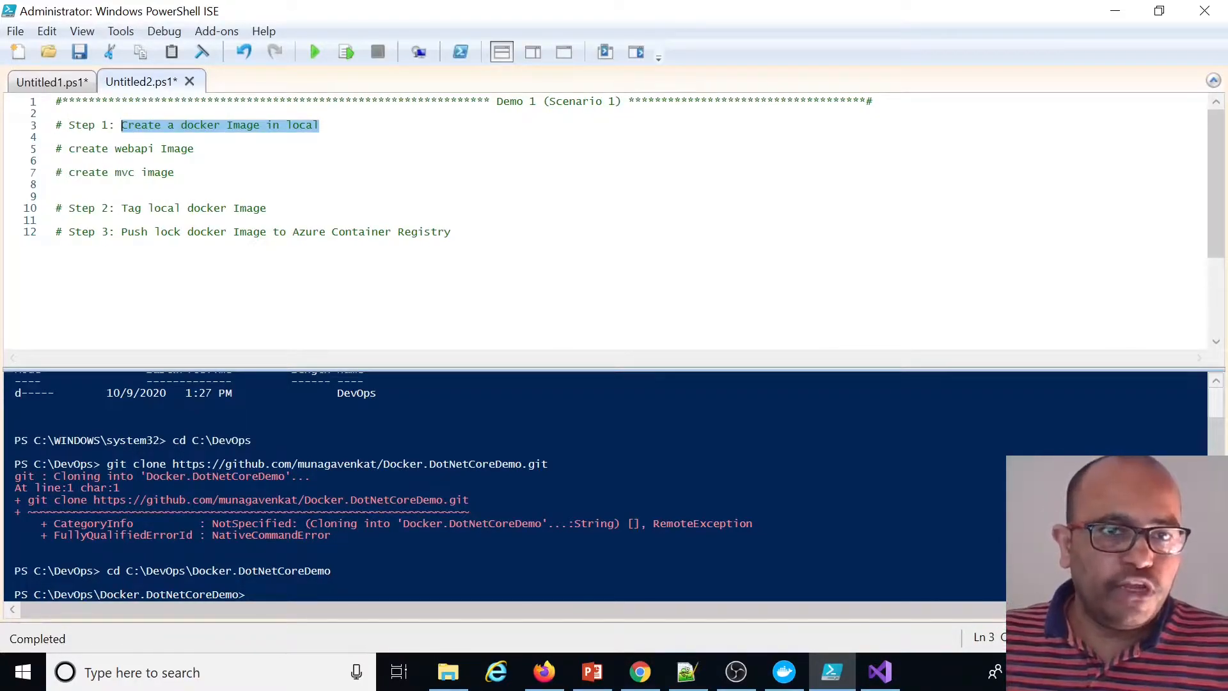
click(56, 114)
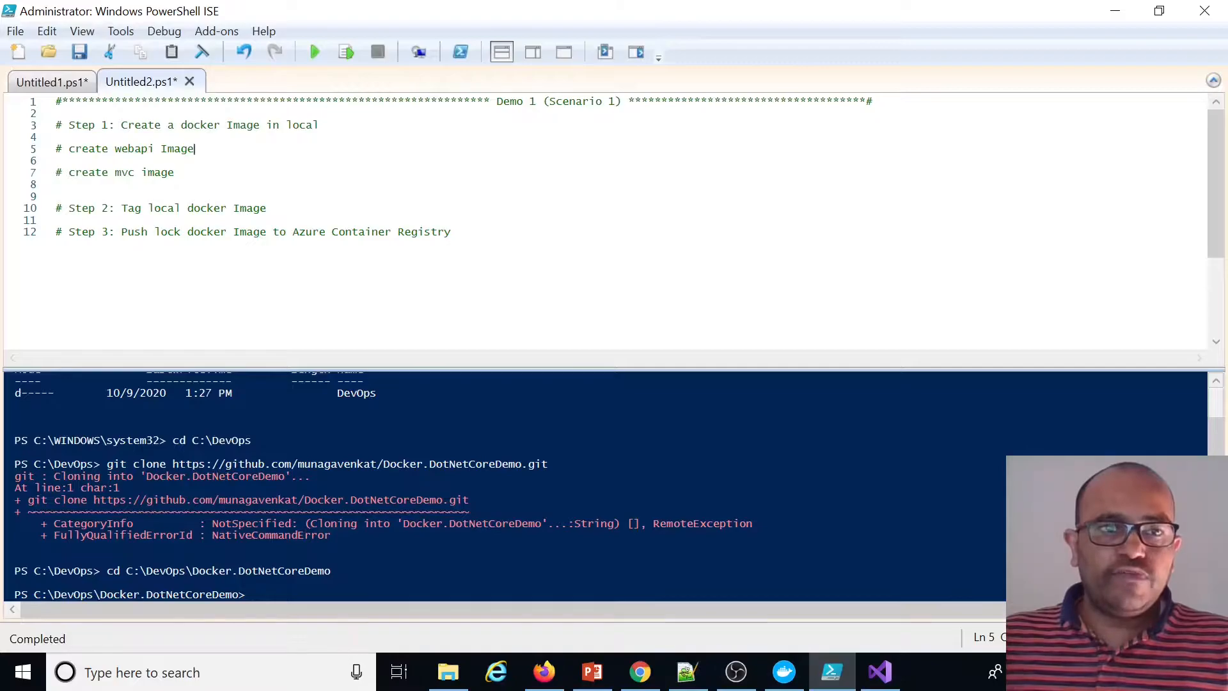
key(Return)
text(docker build)
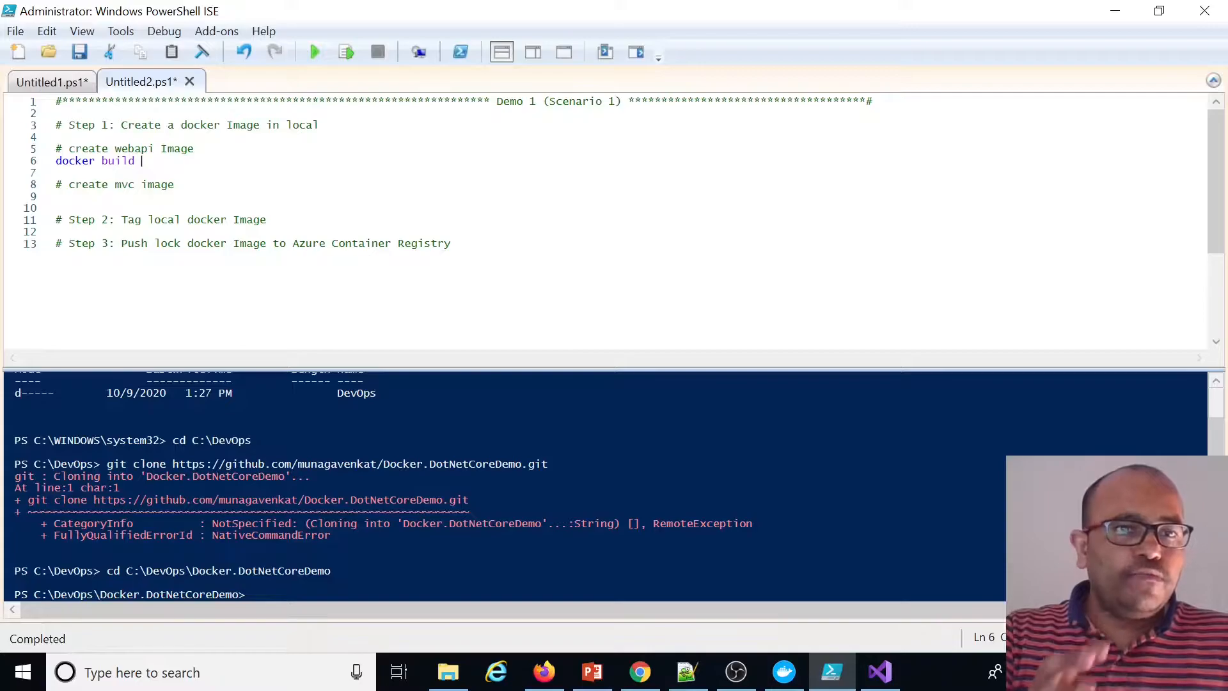
text(--file .)
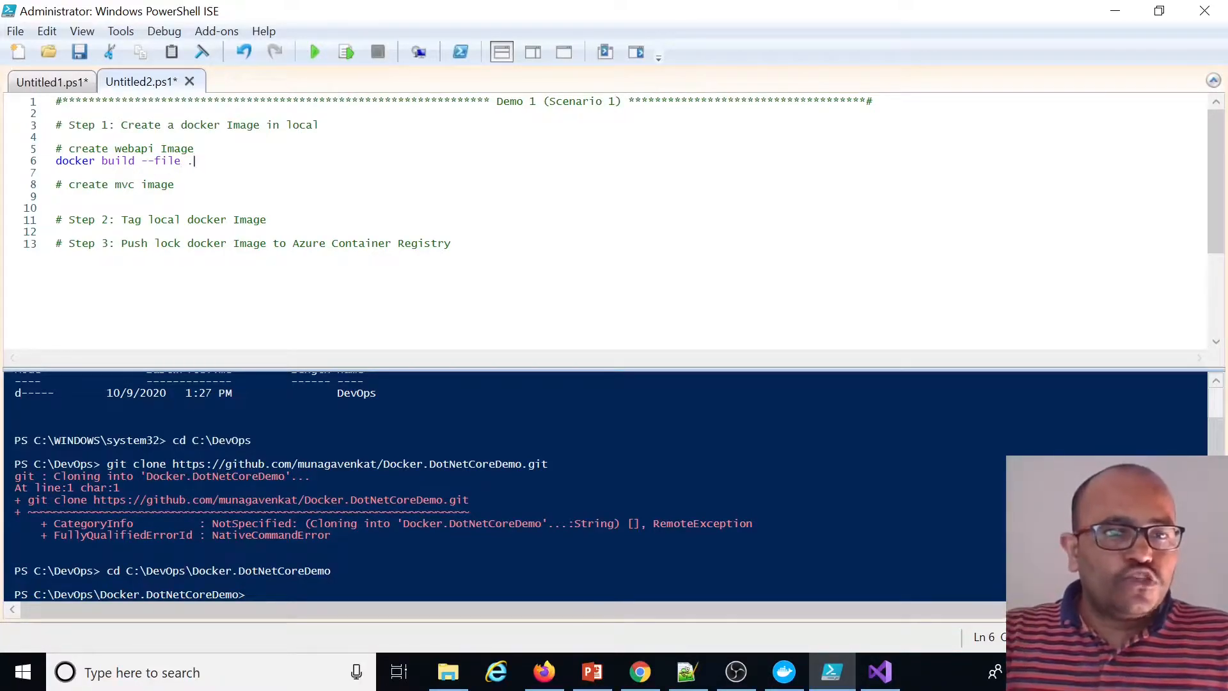
Complete the --file path as .\Services\API\DNCD.Service.API\Dockerfile relative to the repository folder
click(254, 594)
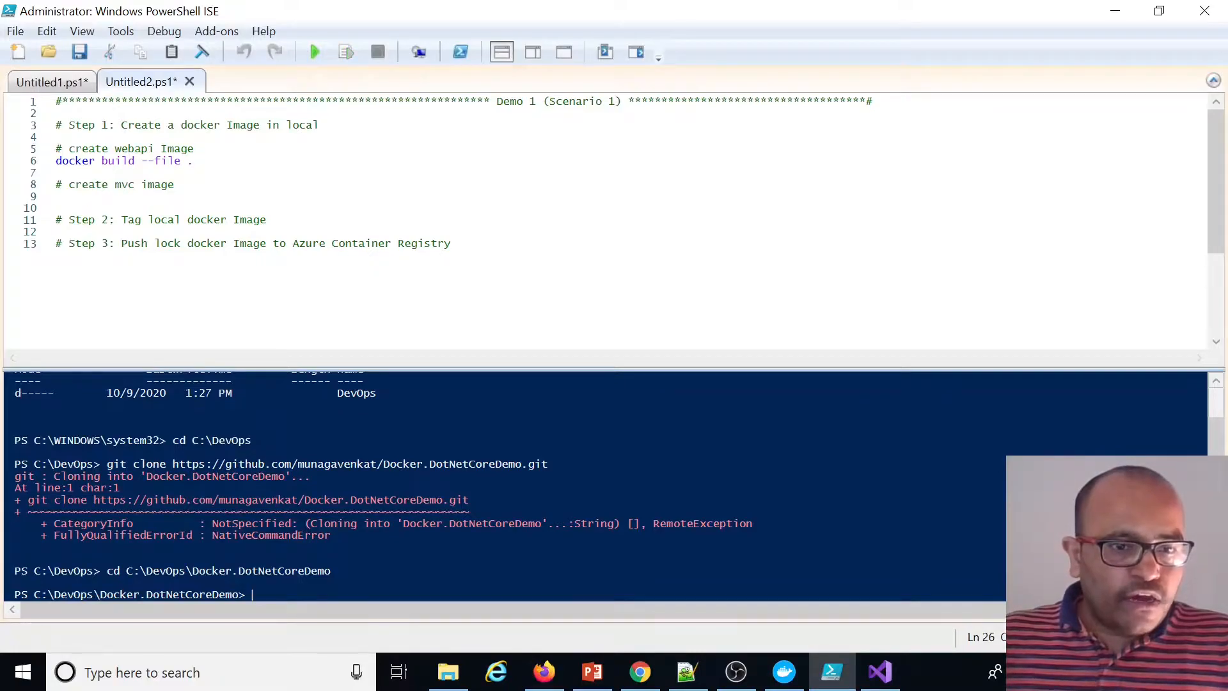
drag(49, 594, 212, 594)
click(195, 162)
text(\)
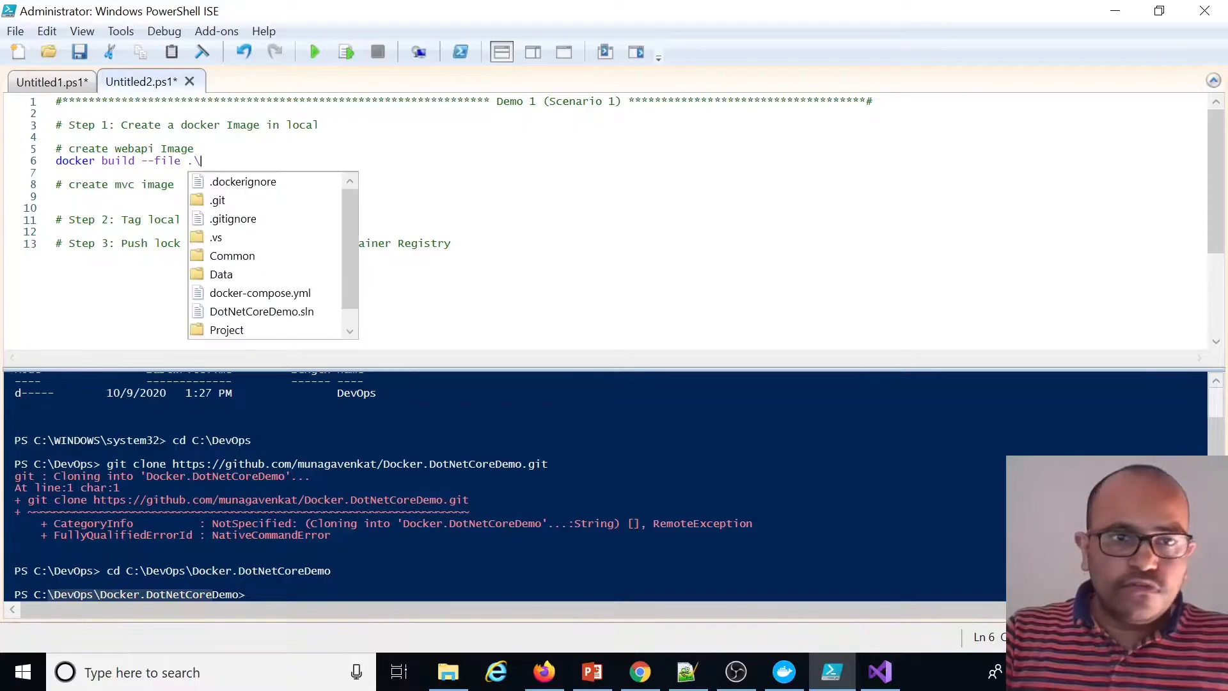
text(ser)
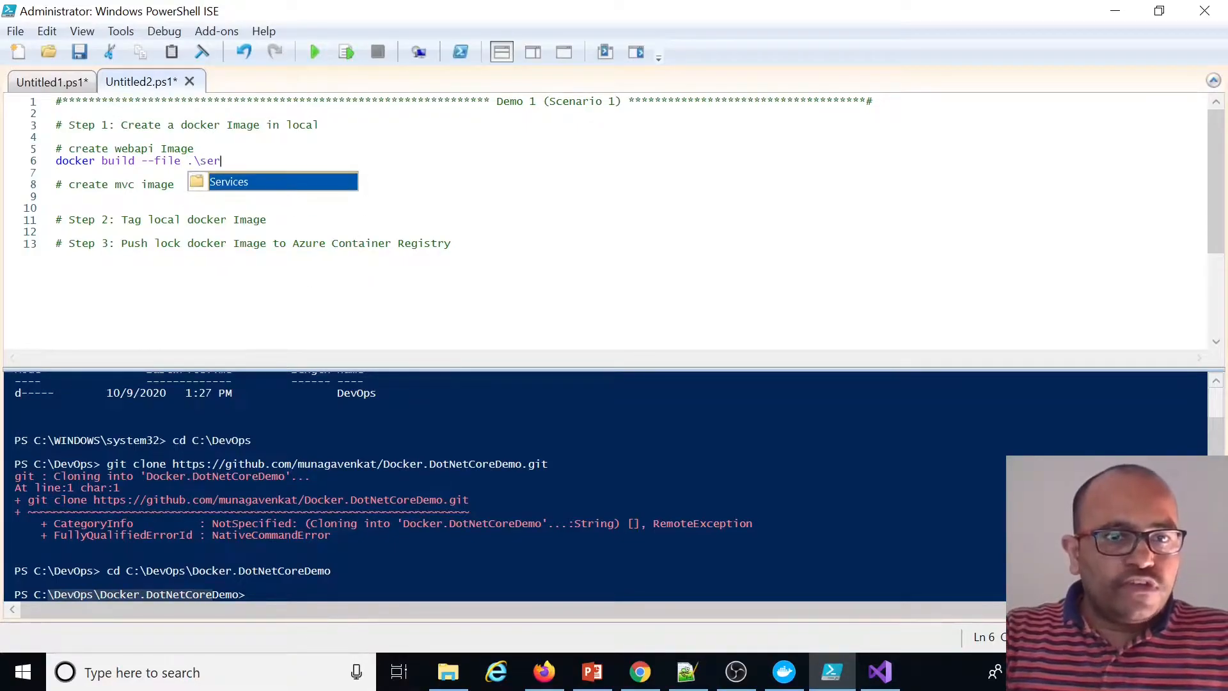
key(Tab)
text(\)
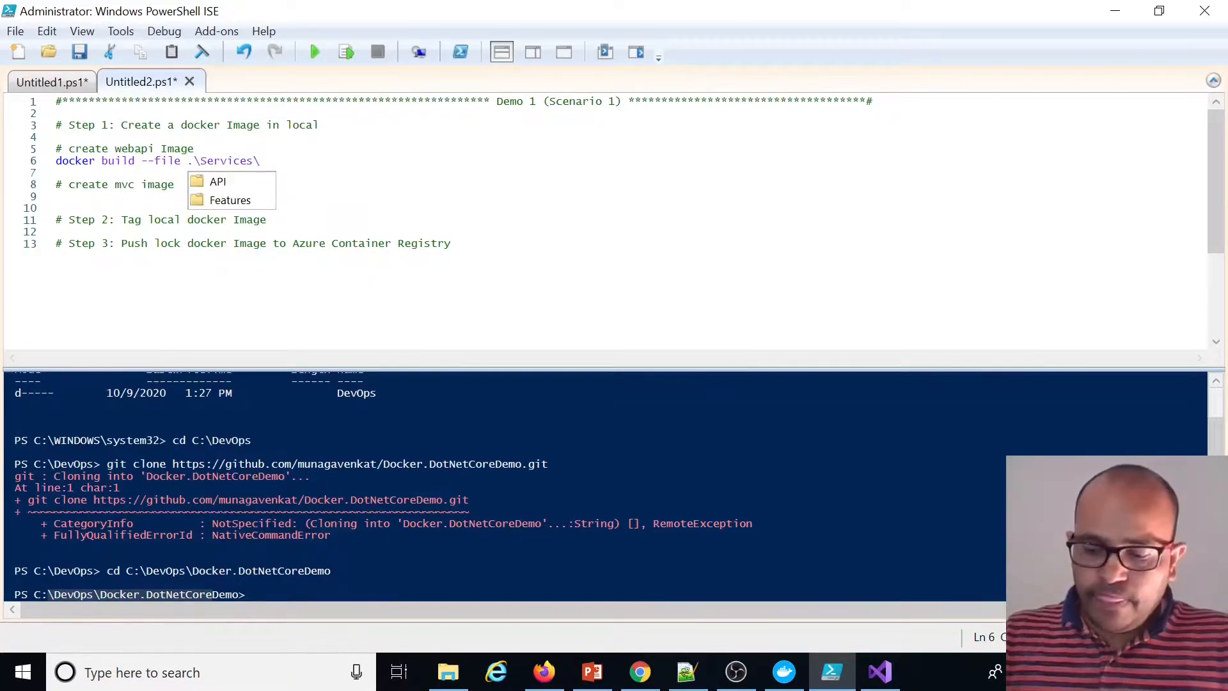
text(a)
key(Escape)
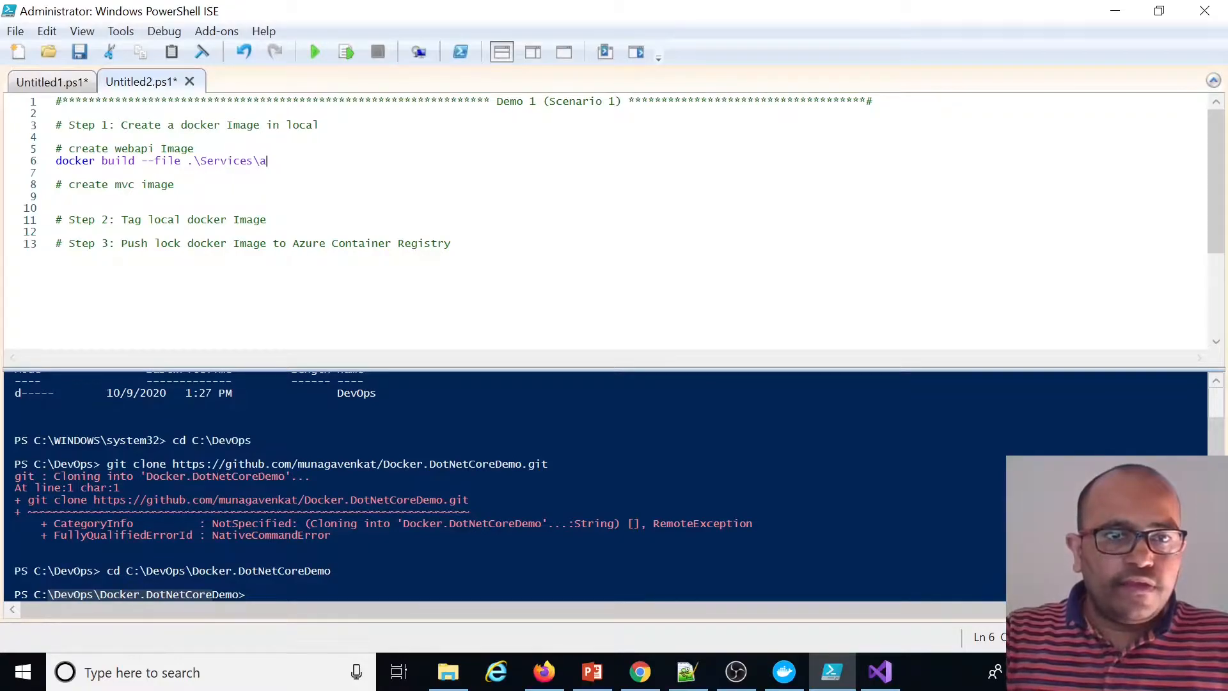
key(ctrl+space)
key(Tab)
text(\)
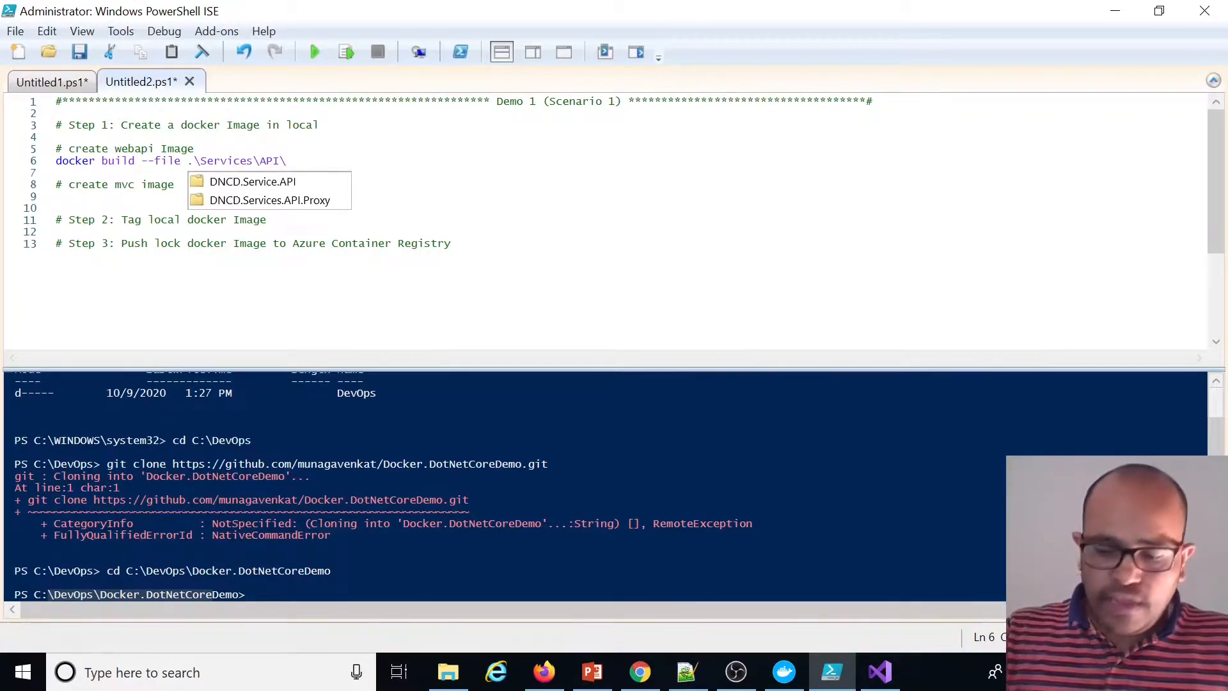
key(Tab)
text(\do)
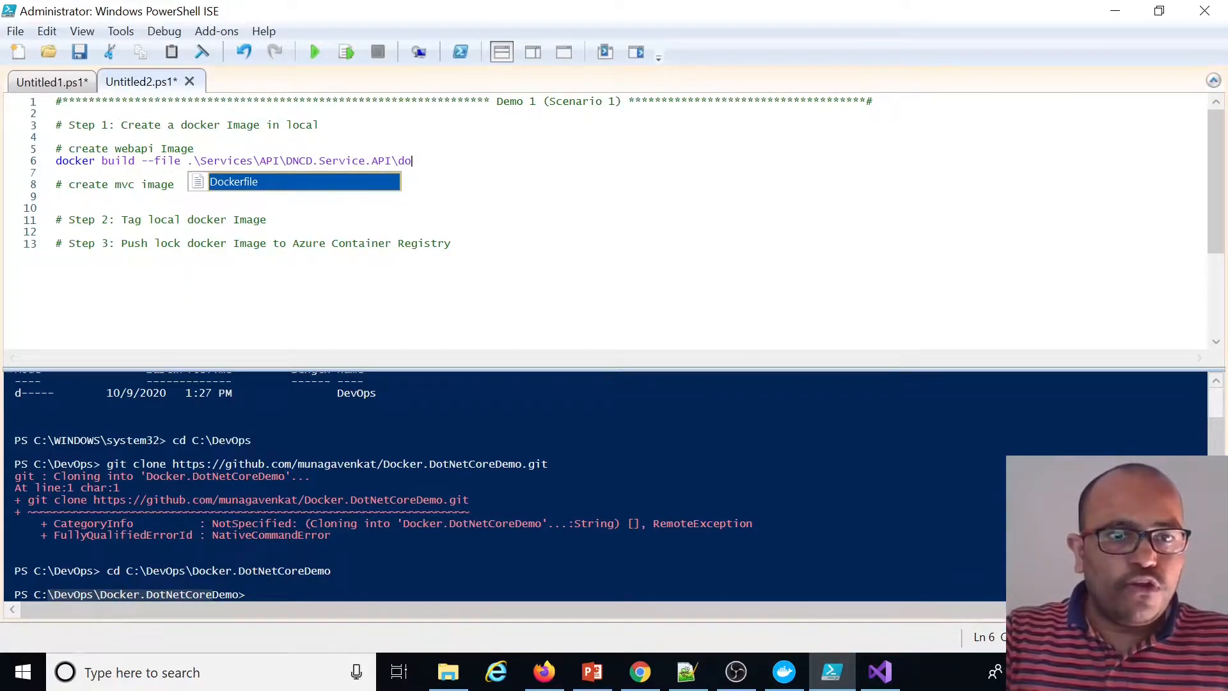
key(Tab)
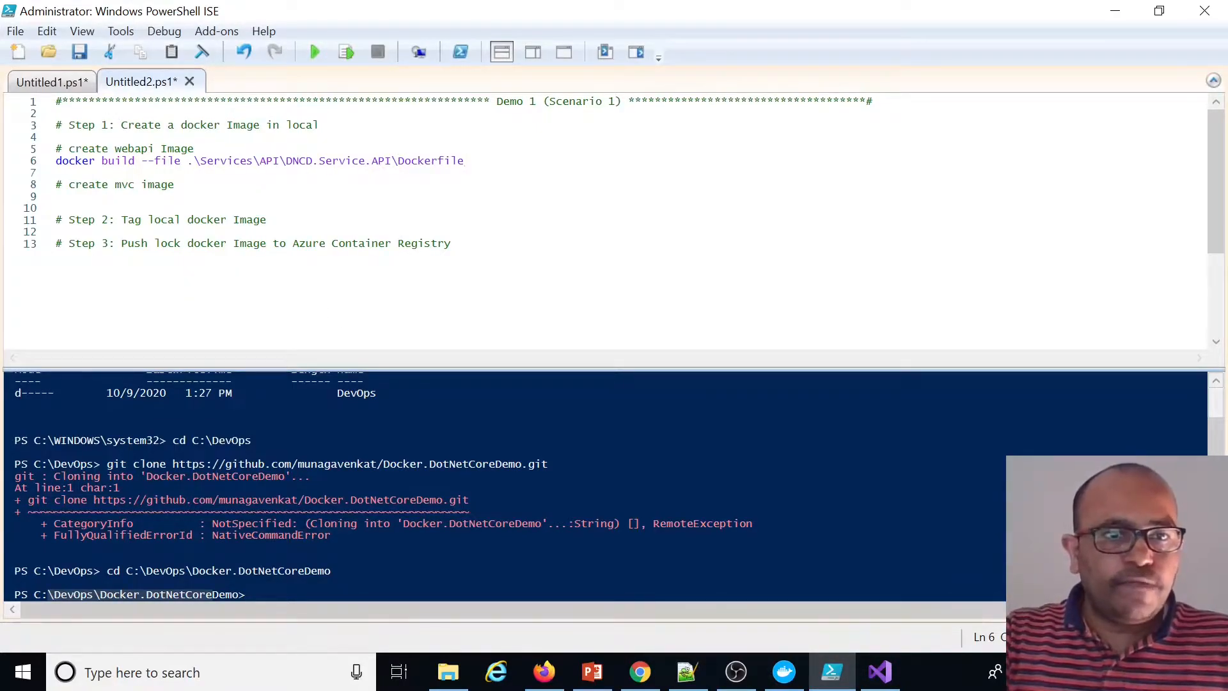
Insert the option --tag dotnetcoredemo:webapi before --file in the build command
click(141, 160)
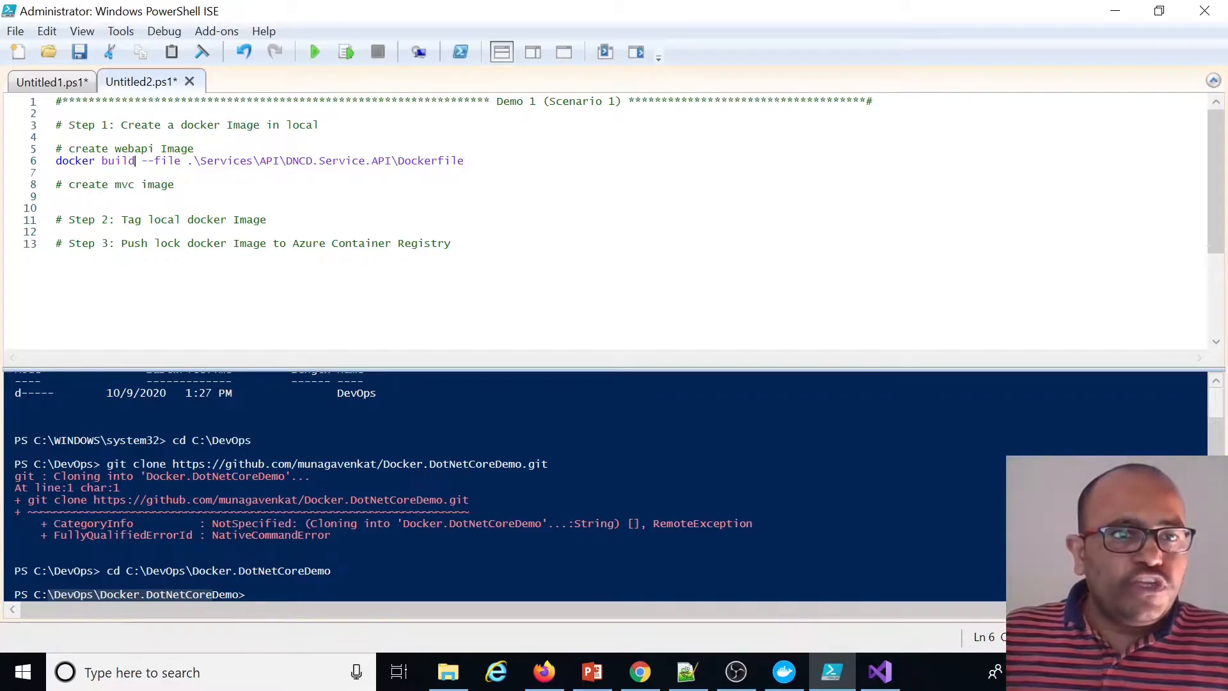
text(-)
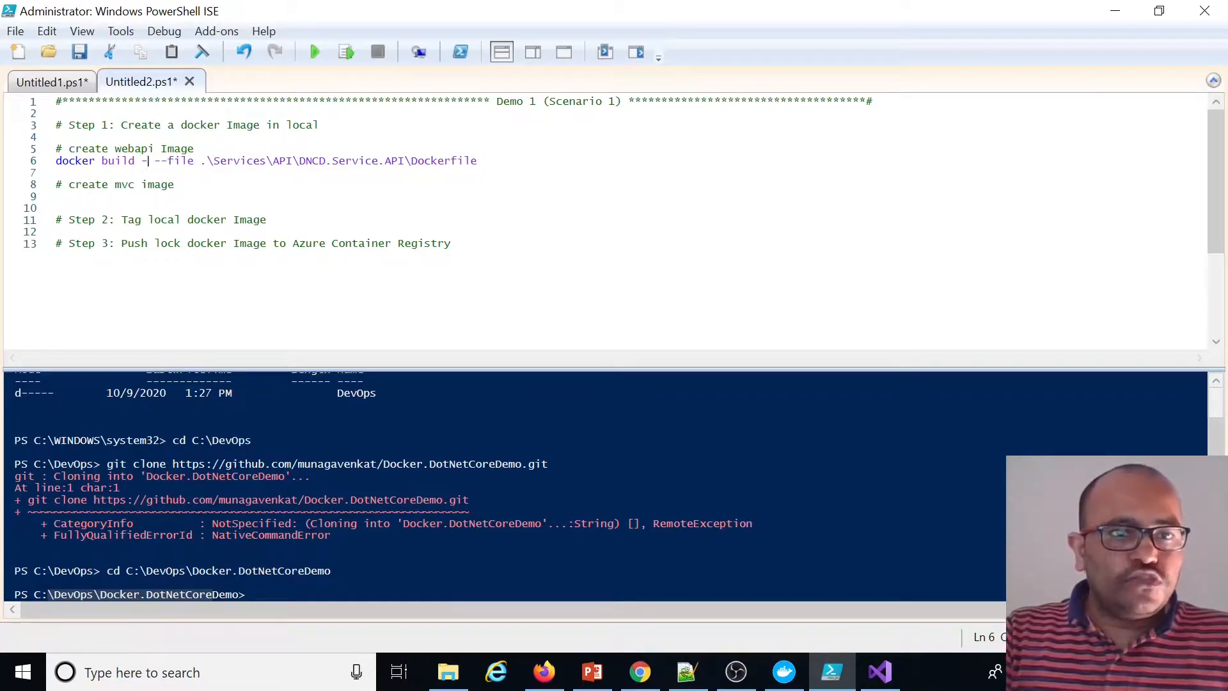
text(-tag )
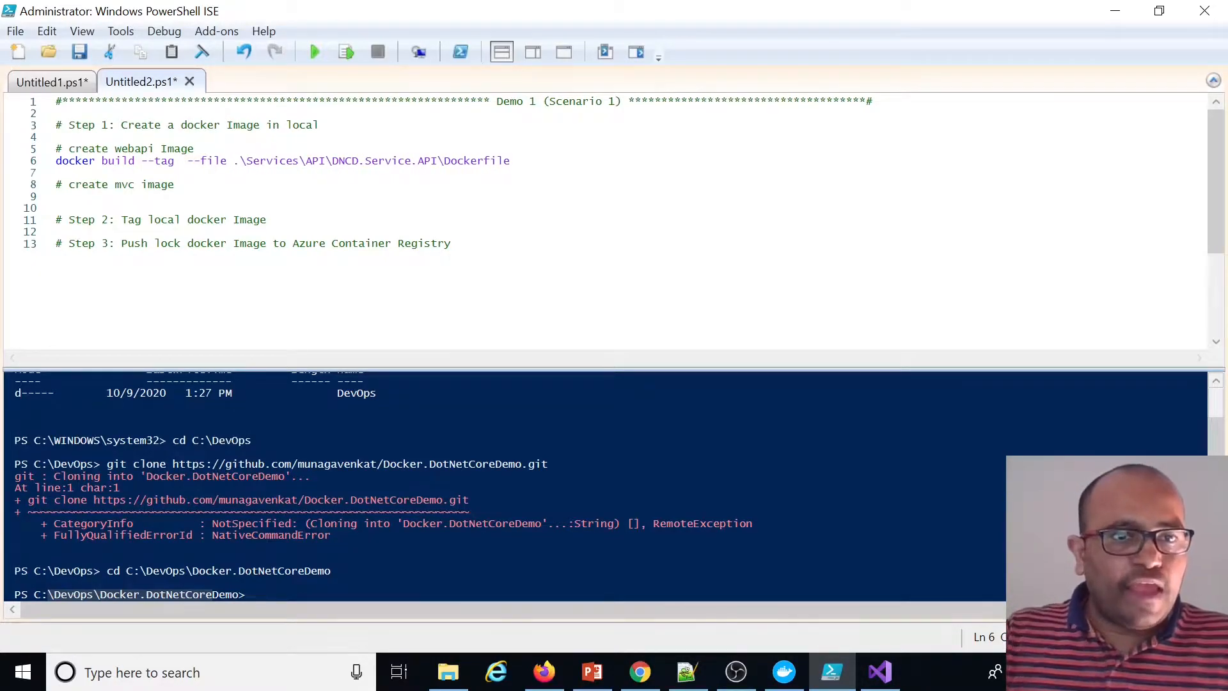
text(dotnetcored)
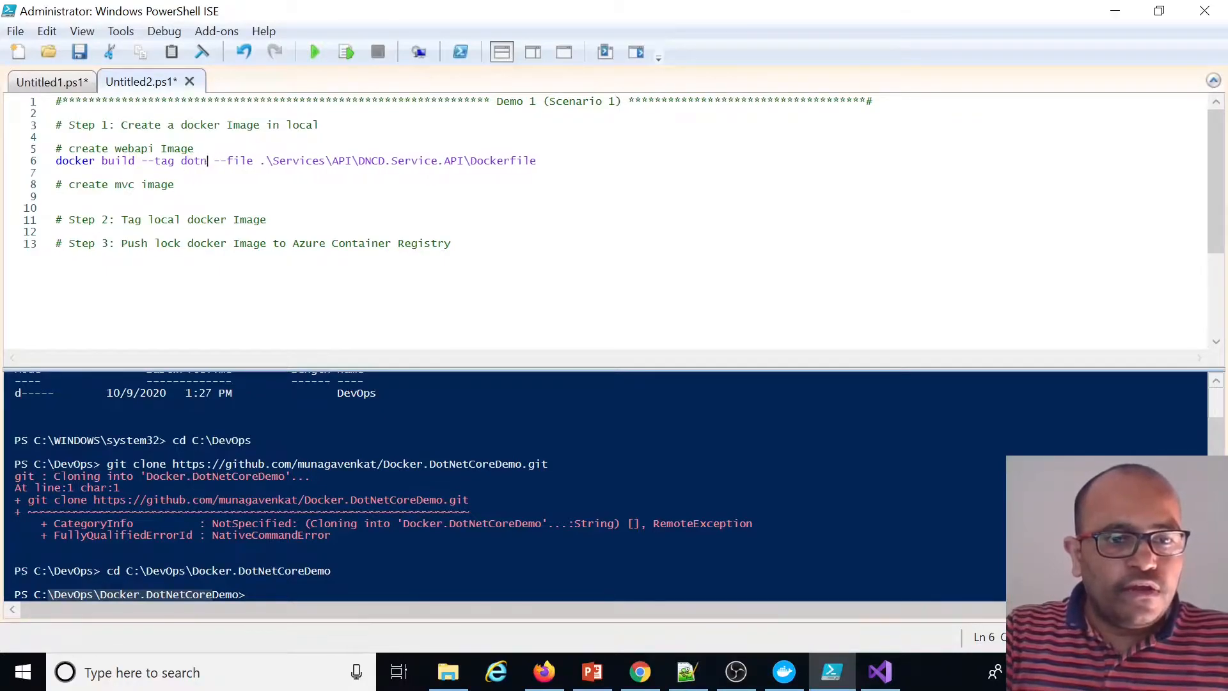
text(emo:web)
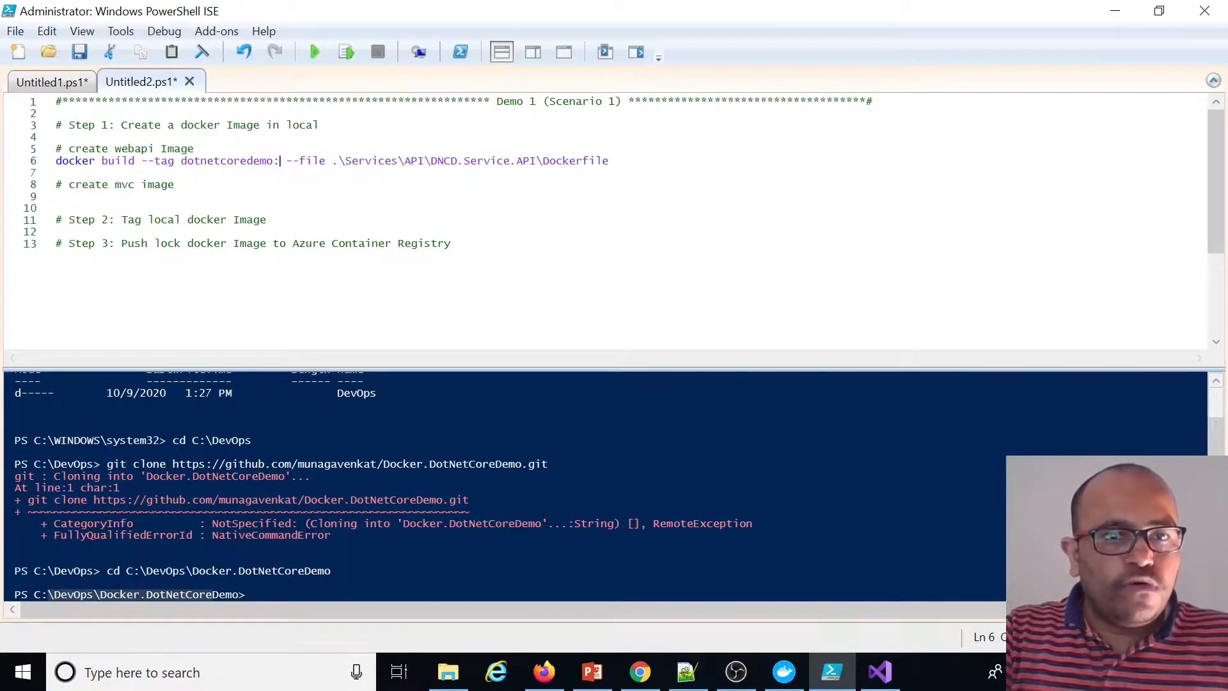
text(api)
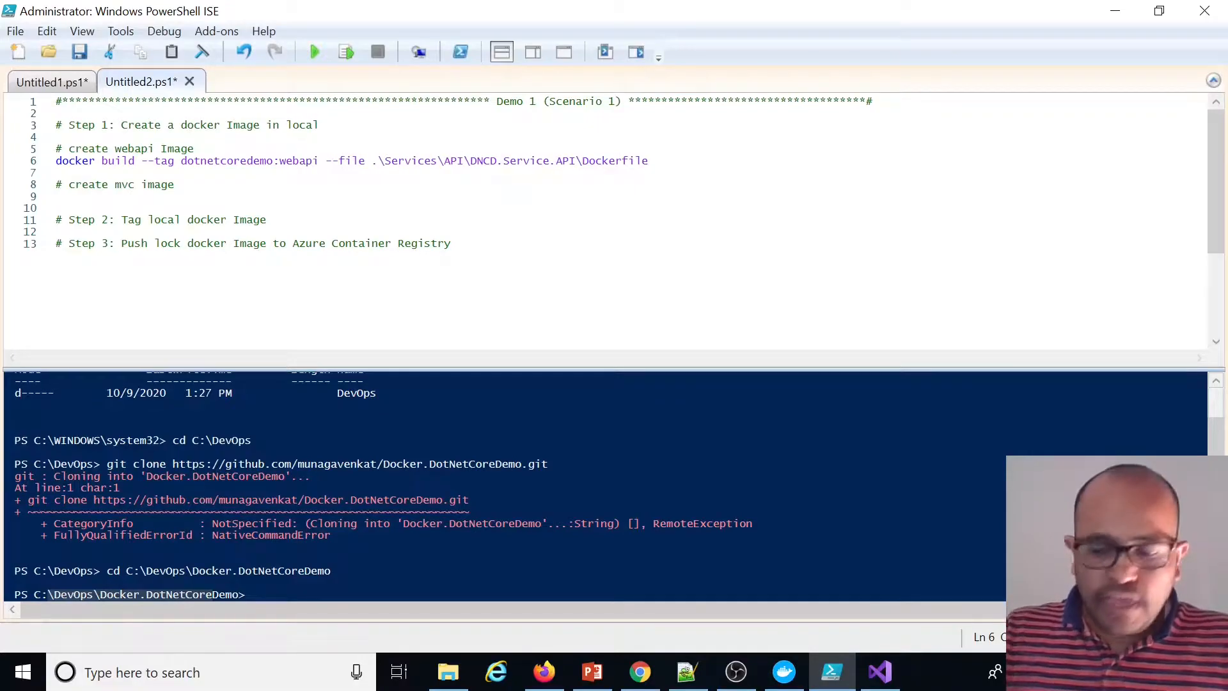
key(BackSpace)
text(:)
Append . as the build context and run the line to build the webapi image
double_click(224, 161)
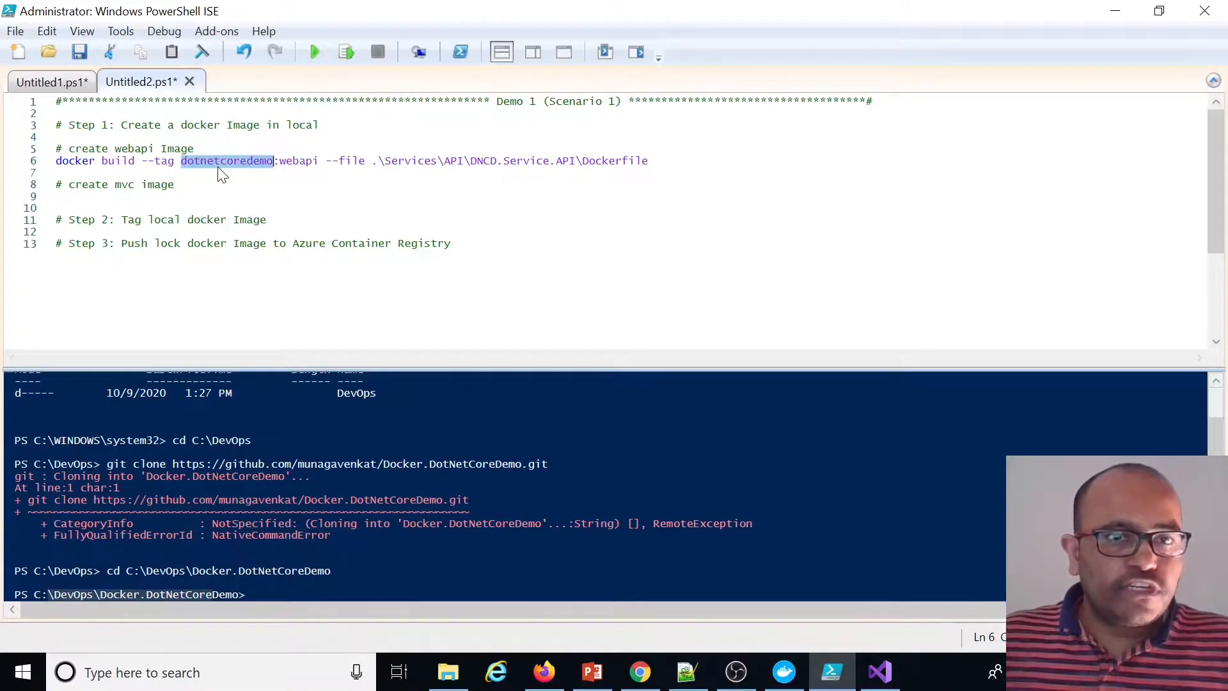
double_click(298, 160)
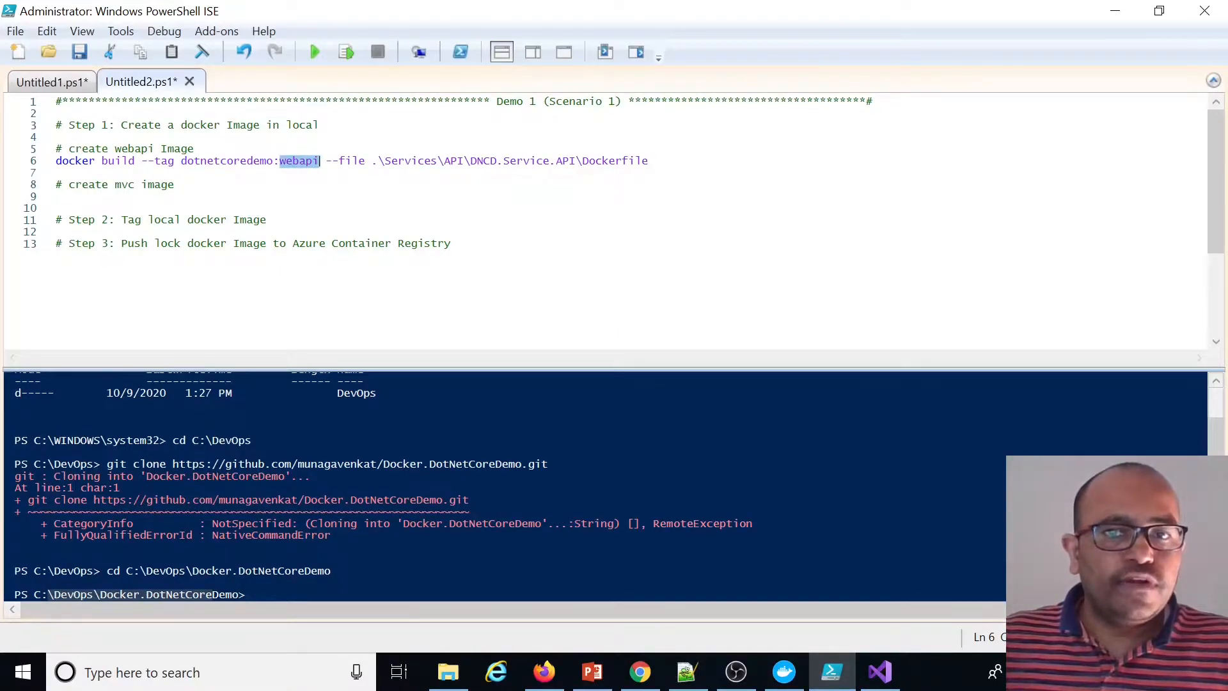
click(650, 161)
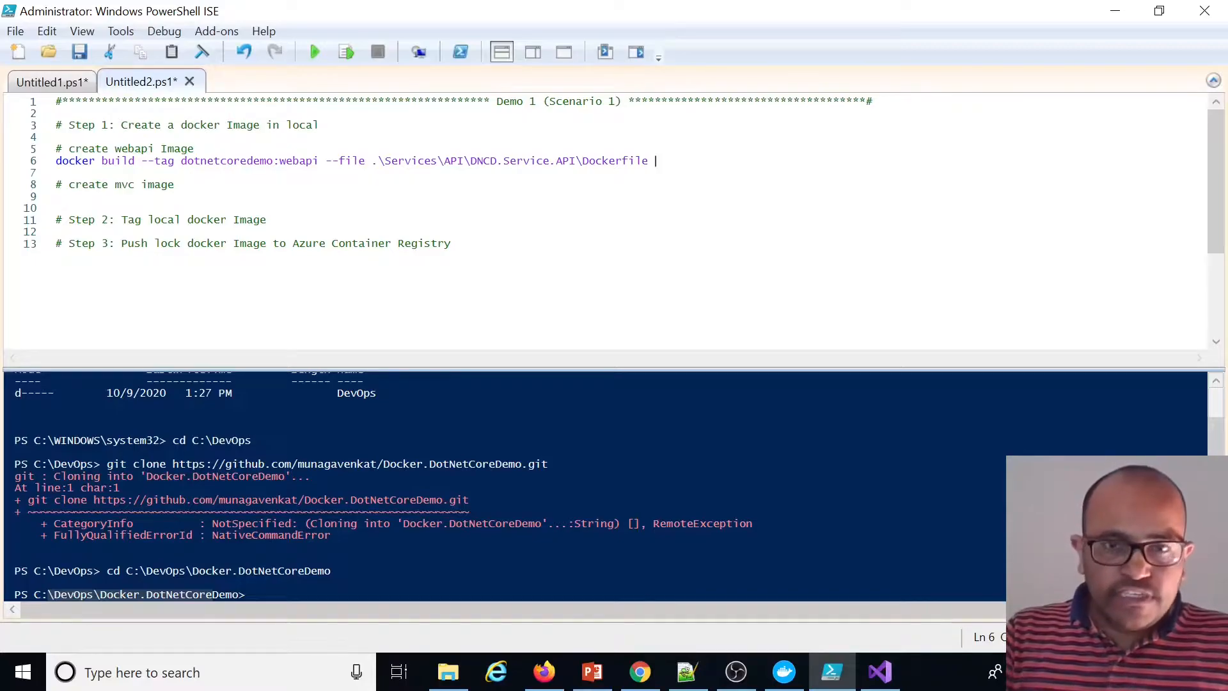
text(.)
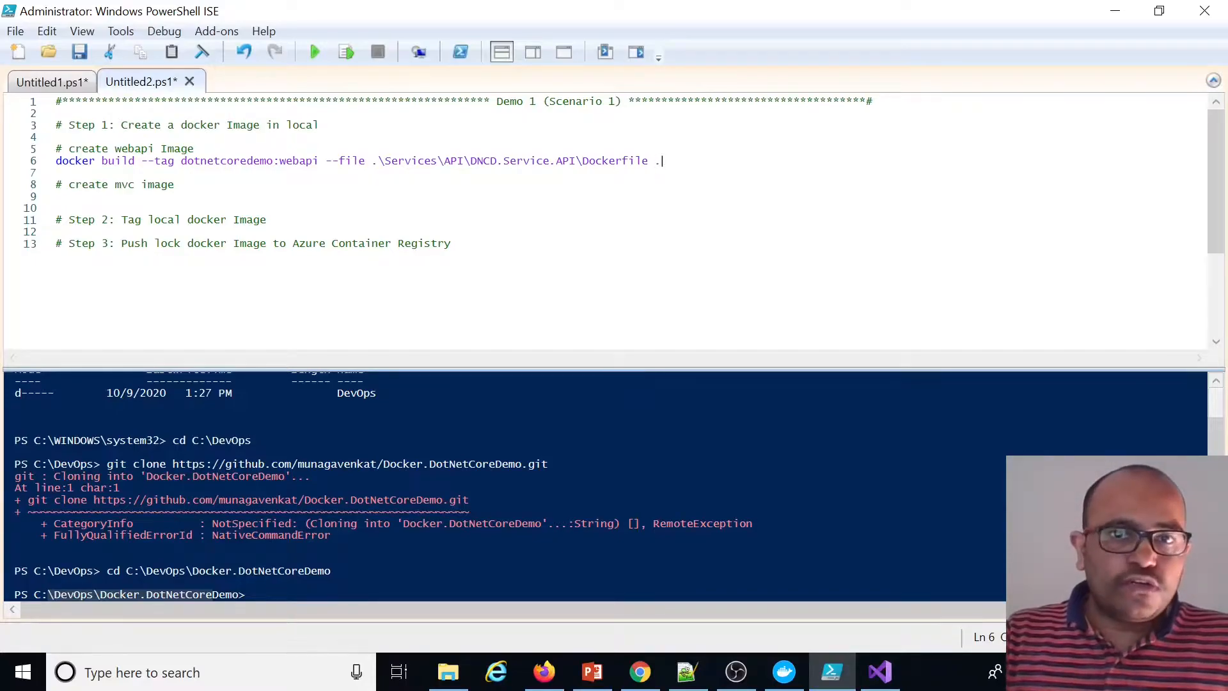
click(347, 54)
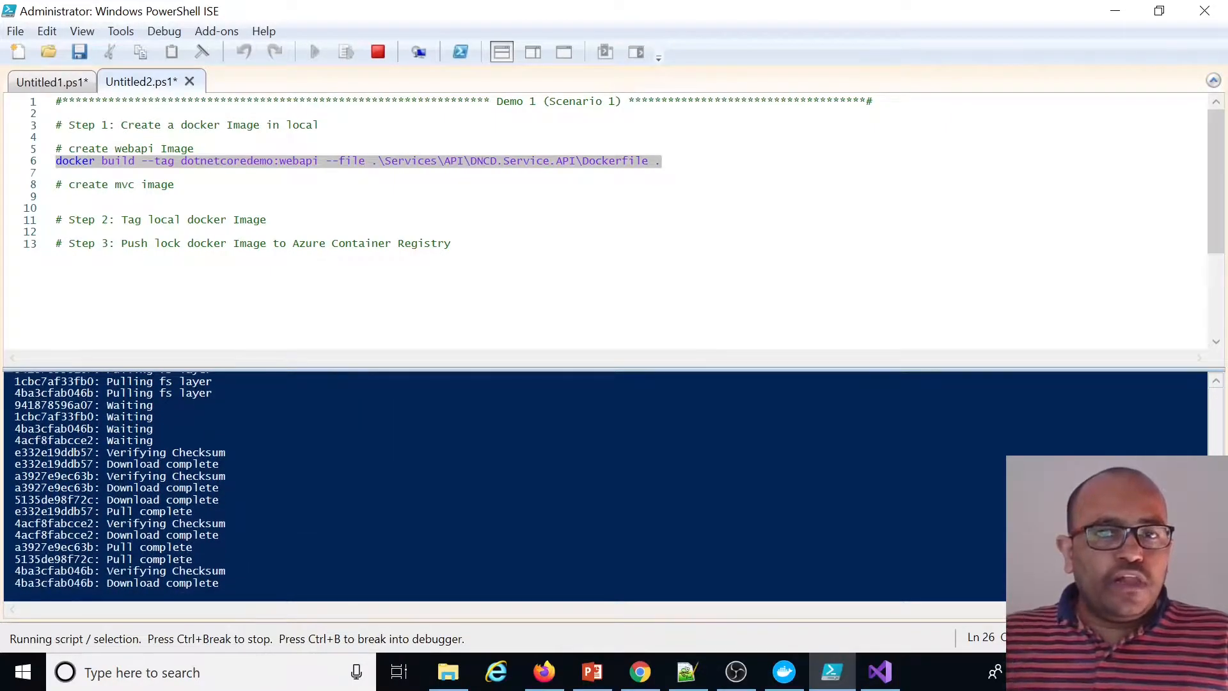
Copy the webapi build line under the 'create mvc image' comment and change its tag to dotnetcoredemo:mvc
click(57, 173)
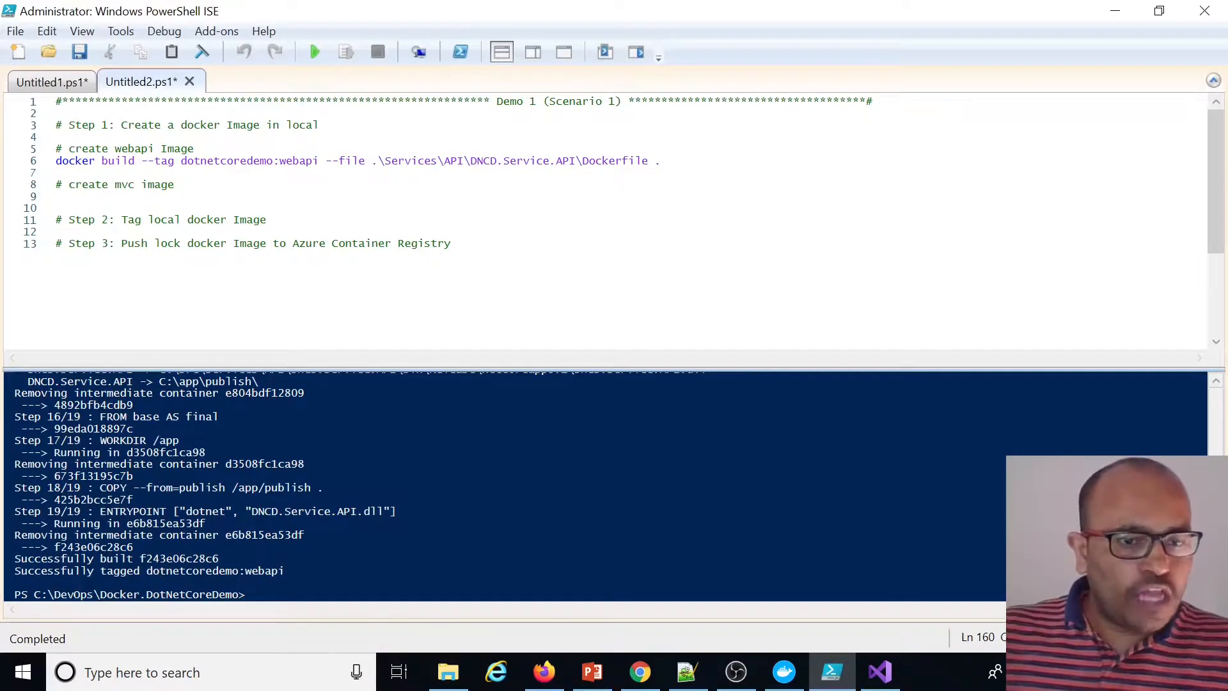
double_click(259, 570)
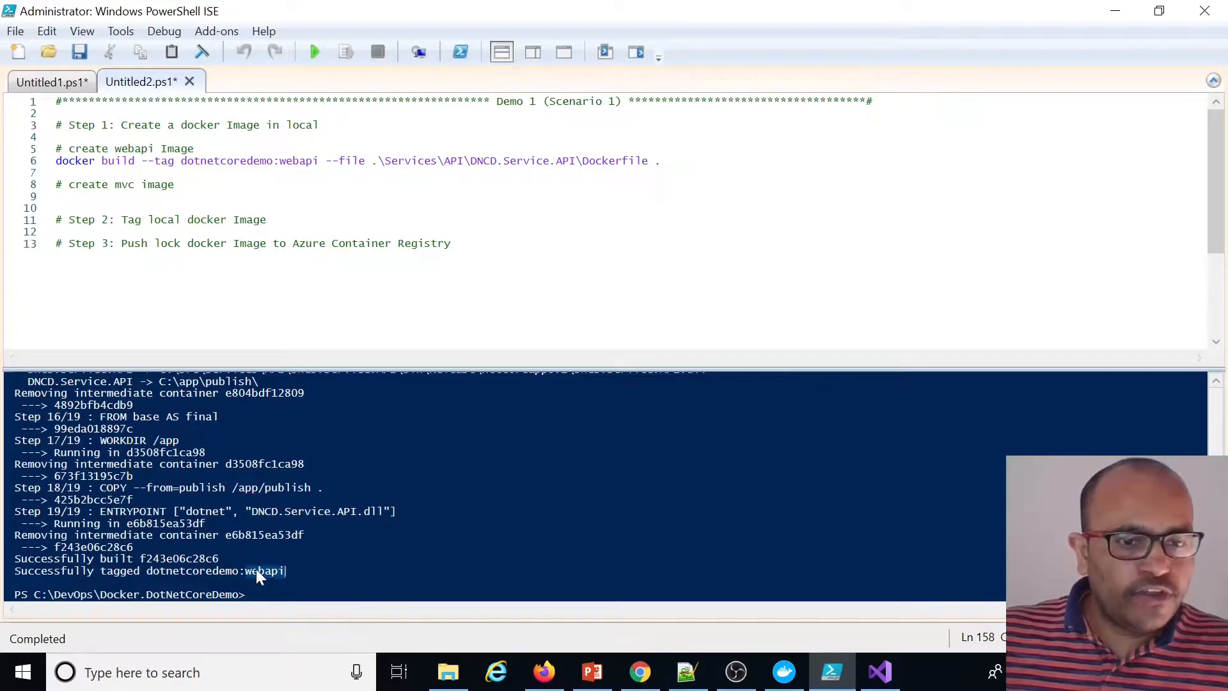
click(175, 185)
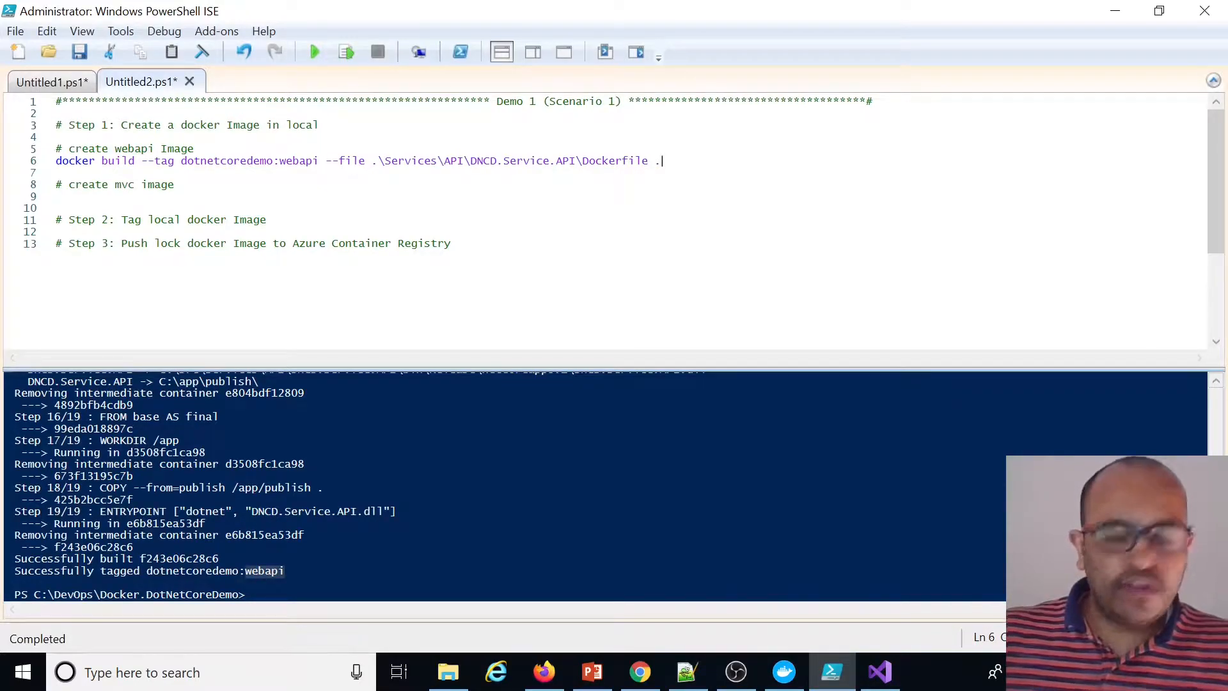
key(shift+Home)
key(ctrl+c)
key(Down)
key(Down)
key(Down)
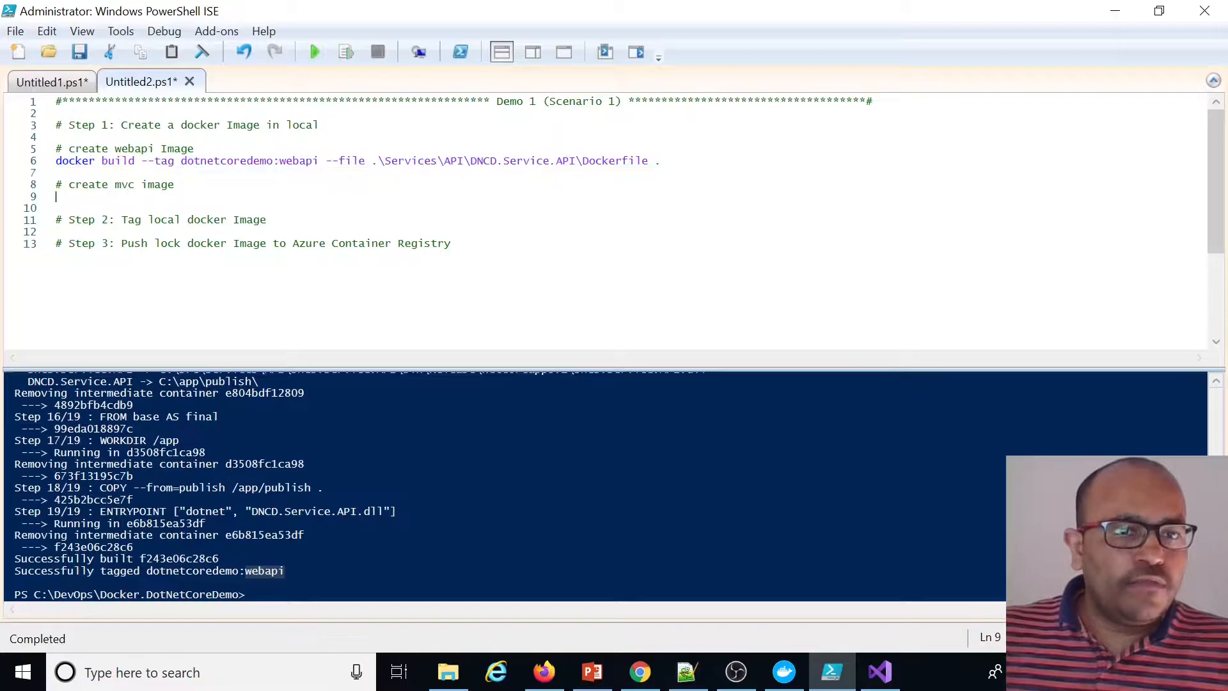
key(ctrl+v)
double_click(300, 197)
key(Delete)
text(mvc)
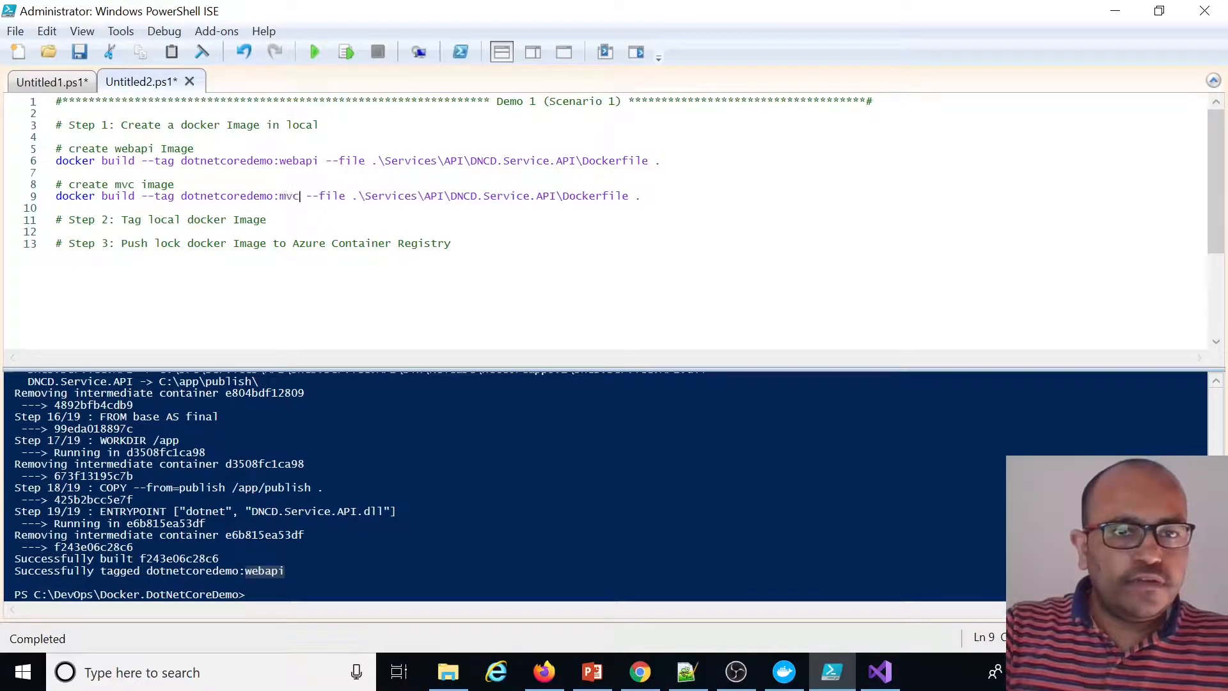
Replace the mvc line's --file path with .\Project\DNCD.Project.Portal\Dockerfile, keeping . as the build context
key(shift+End)
key(BackSpace)
key(BackSpace)
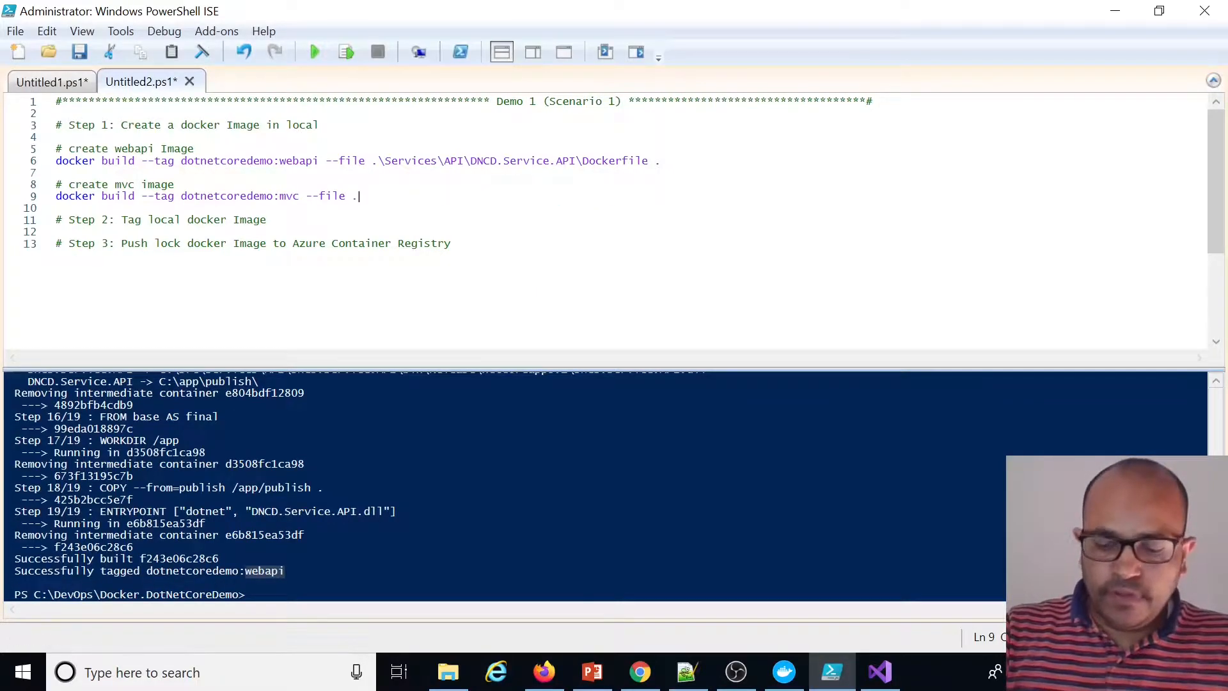
text(.\P)
key(Tab)
text(\)
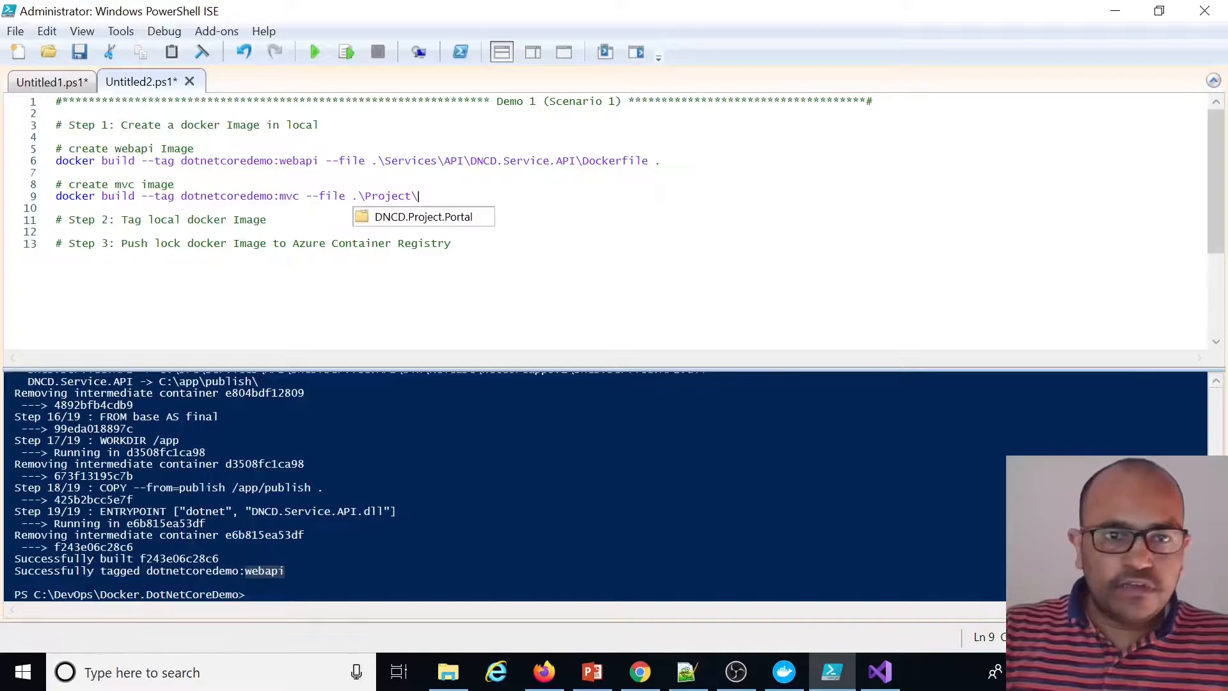
key(Tab)
text(\Do)
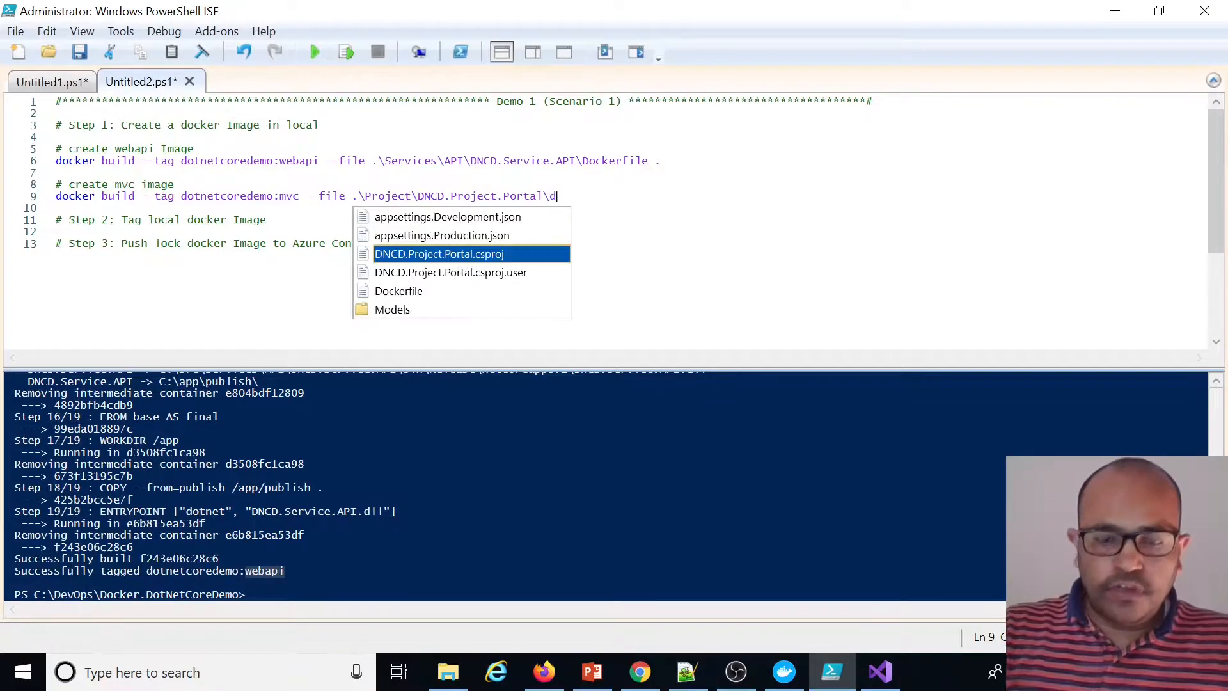
key(Tab)
text(.)
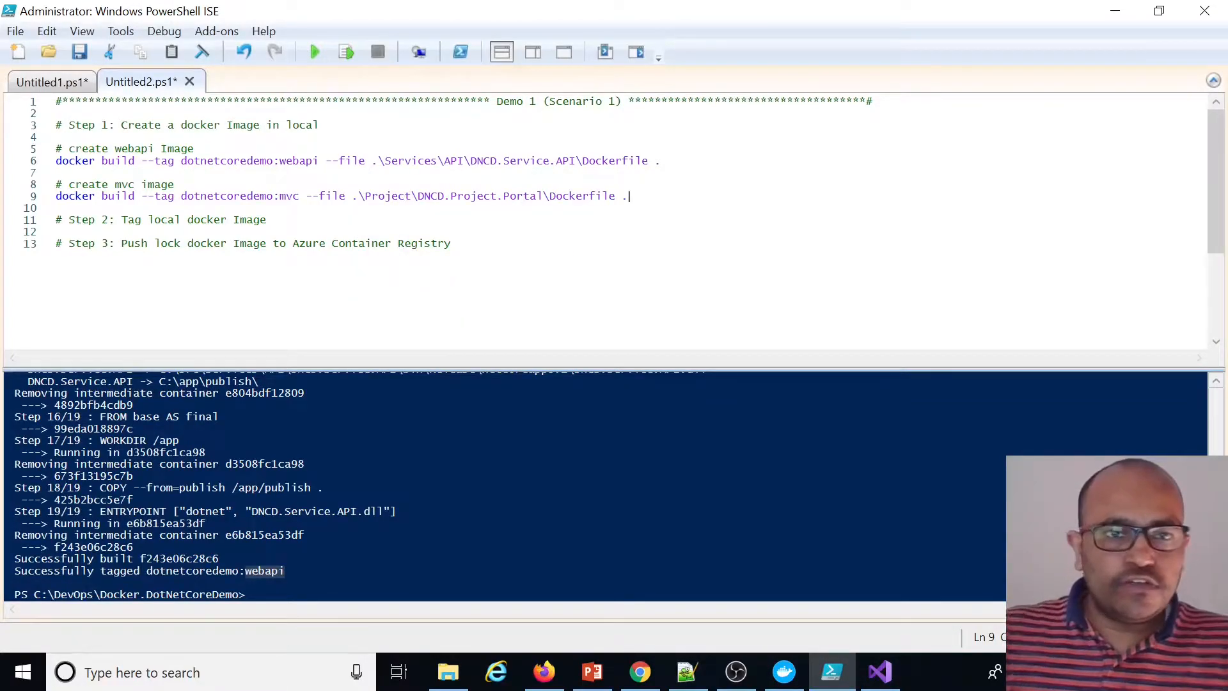
Run the mvc build line to build the dotnetcoredemo:mvc image
double_click(289, 196)
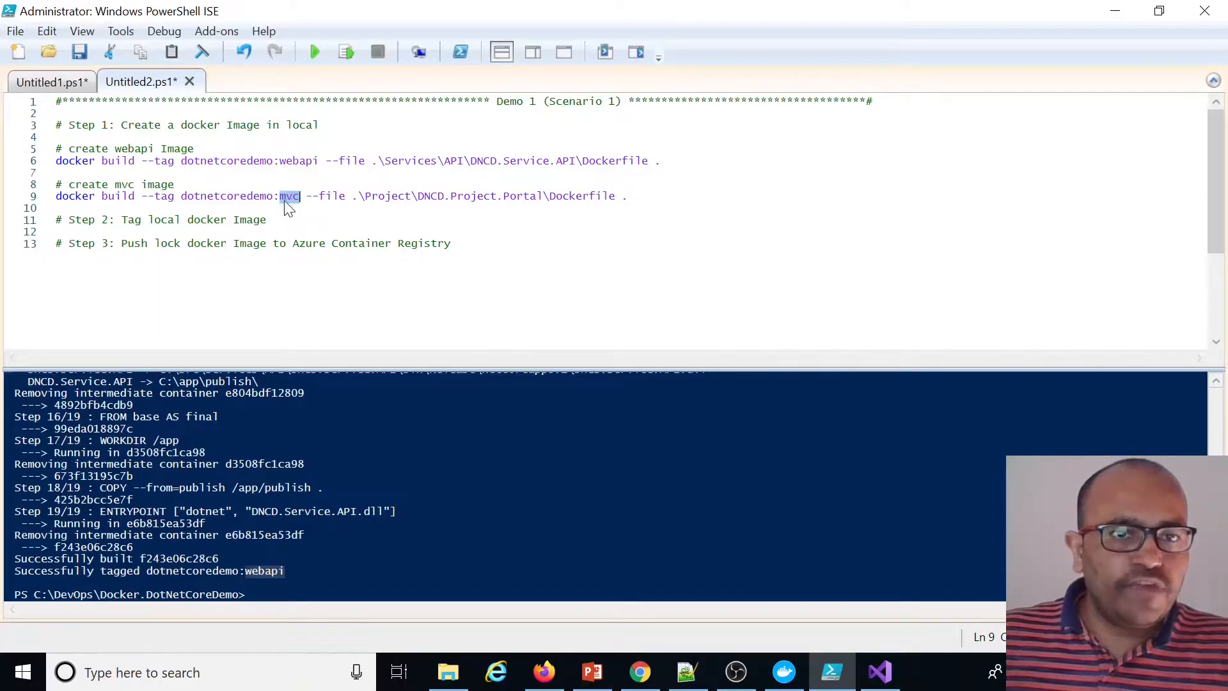
click(630, 196)
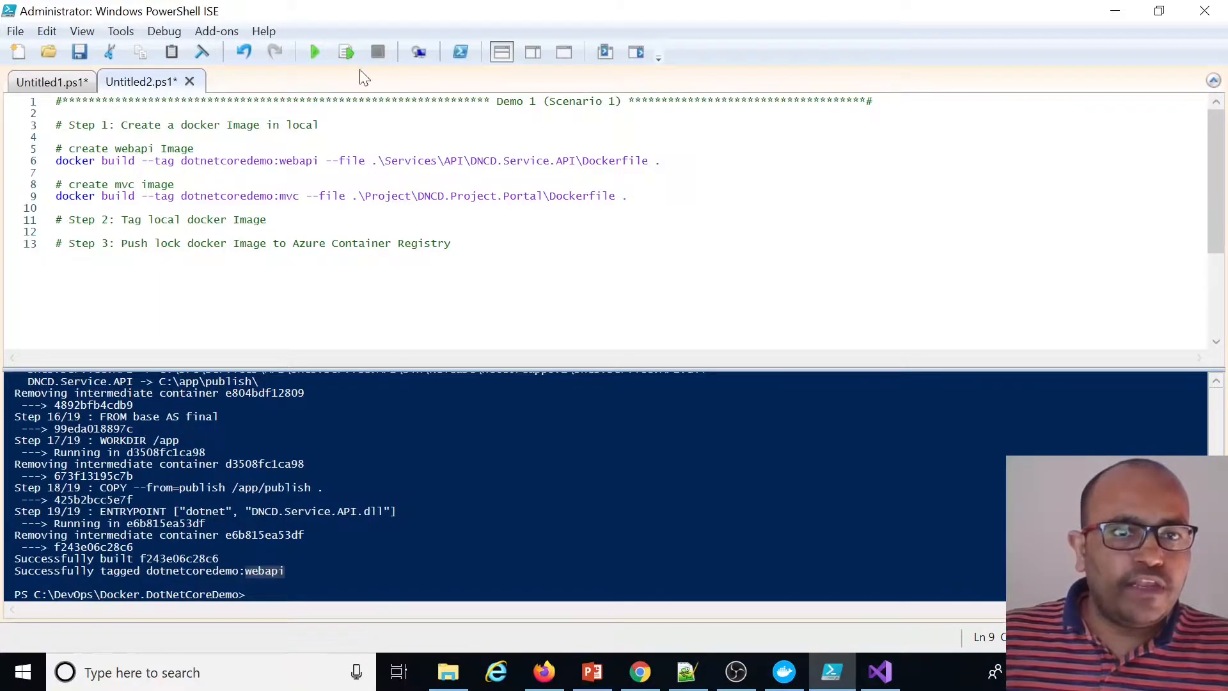
click(348, 53)
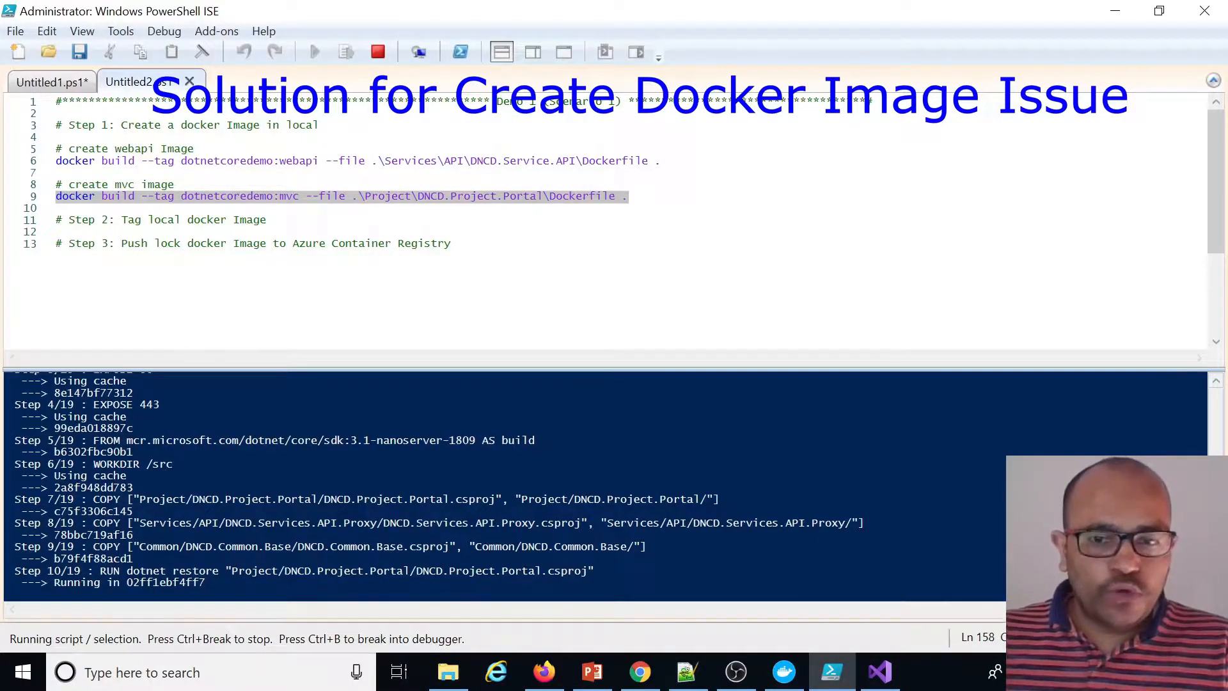
Switch to Docker Desktop and examine the DNS entries in the Docker Engine settings
click(1025, 671)
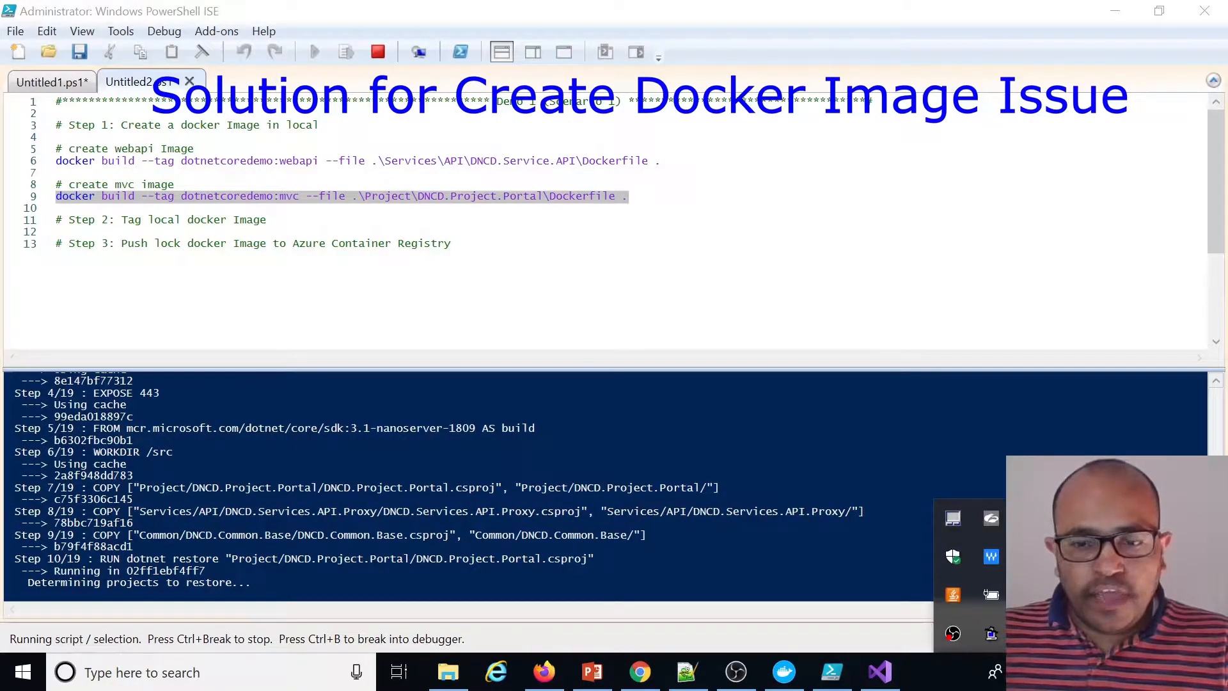
right_click(1029, 631)
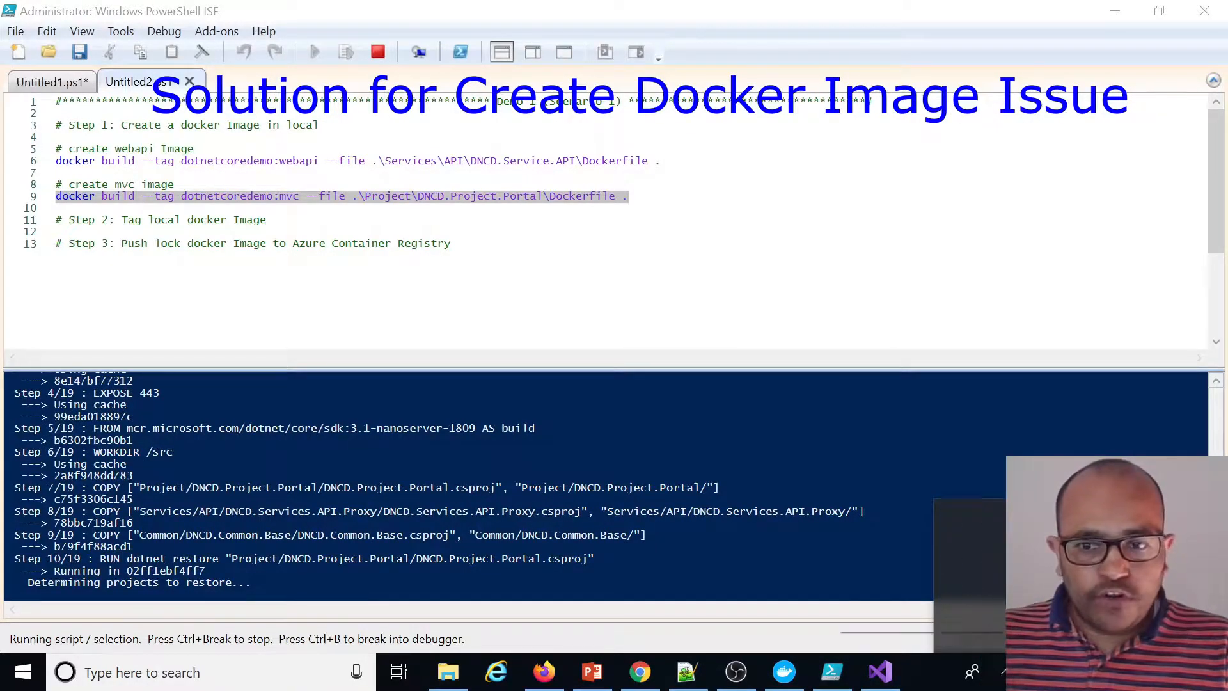
right_click(1036, 673)
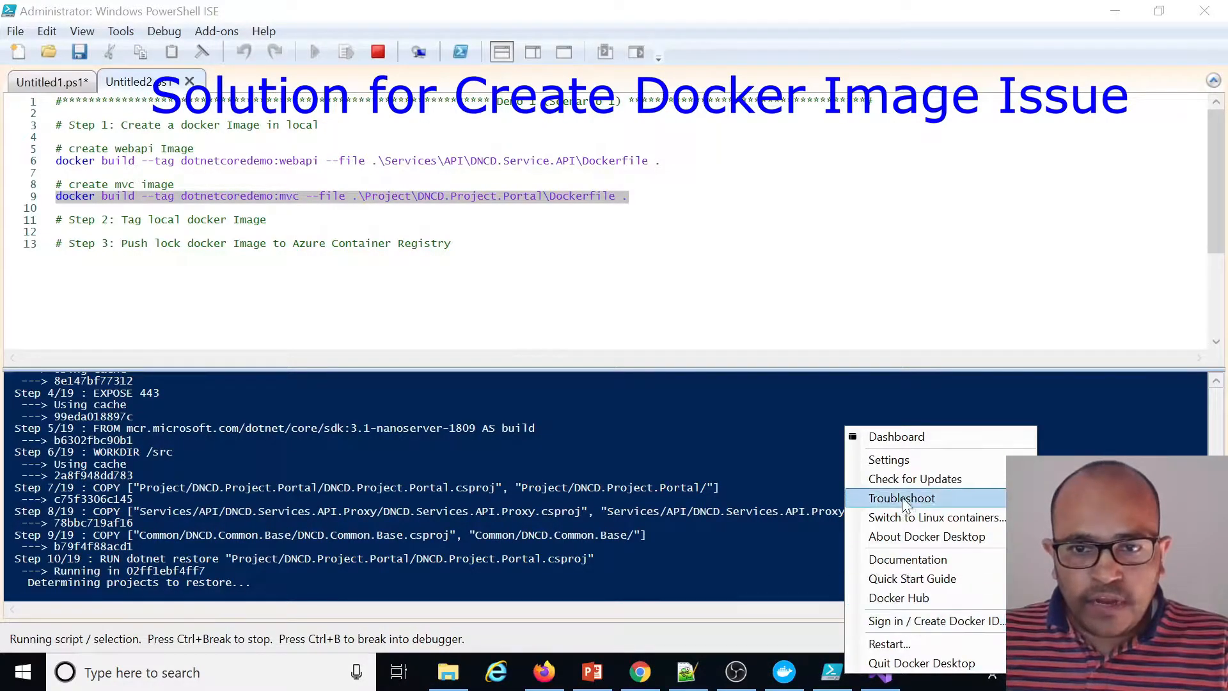
click(890, 460)
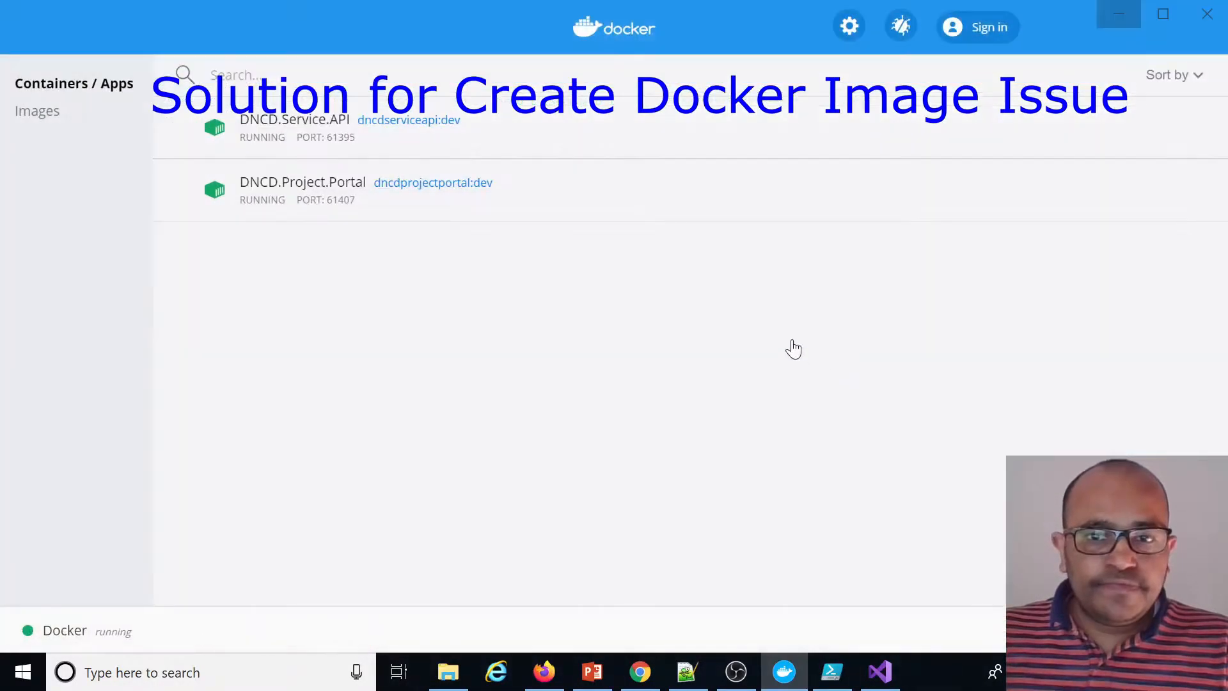
click(262, 238)
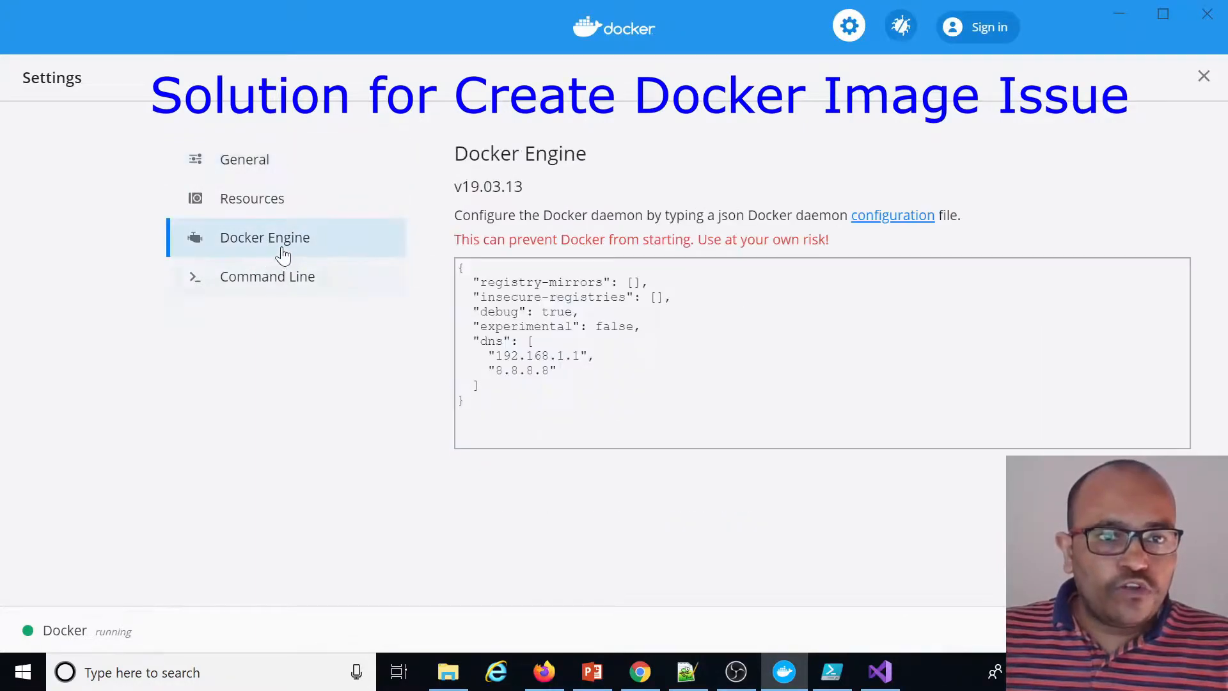
drag(473, 341, 481, 386)
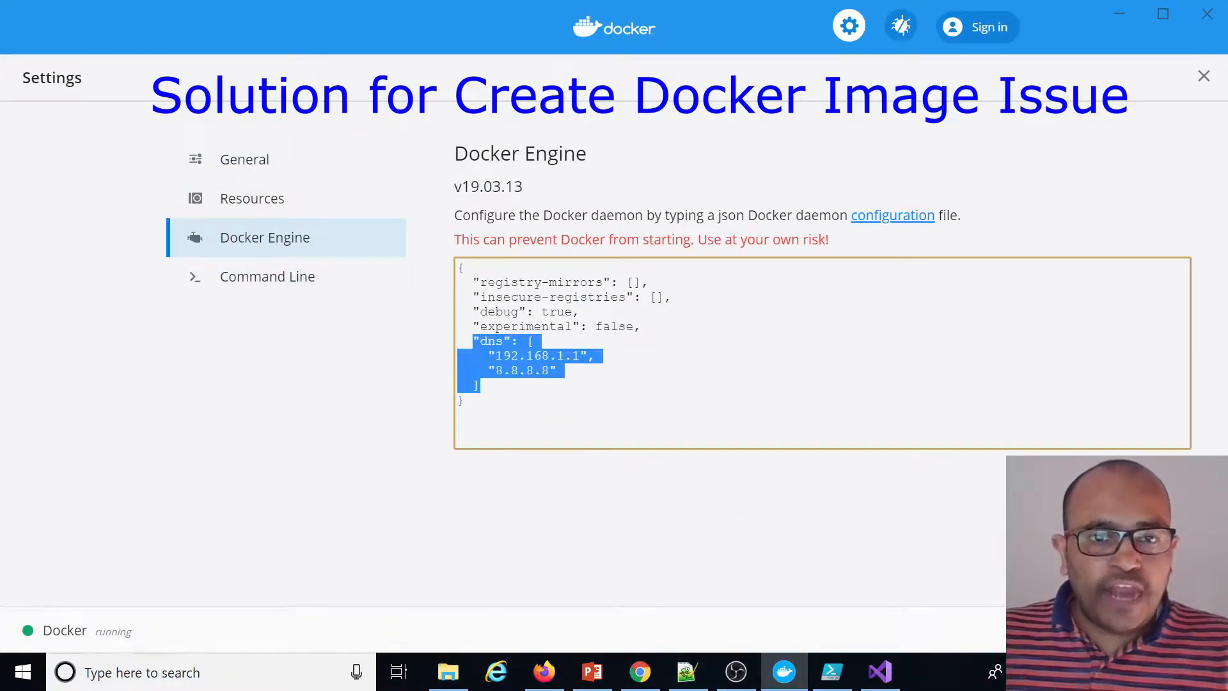
click(481, 386)
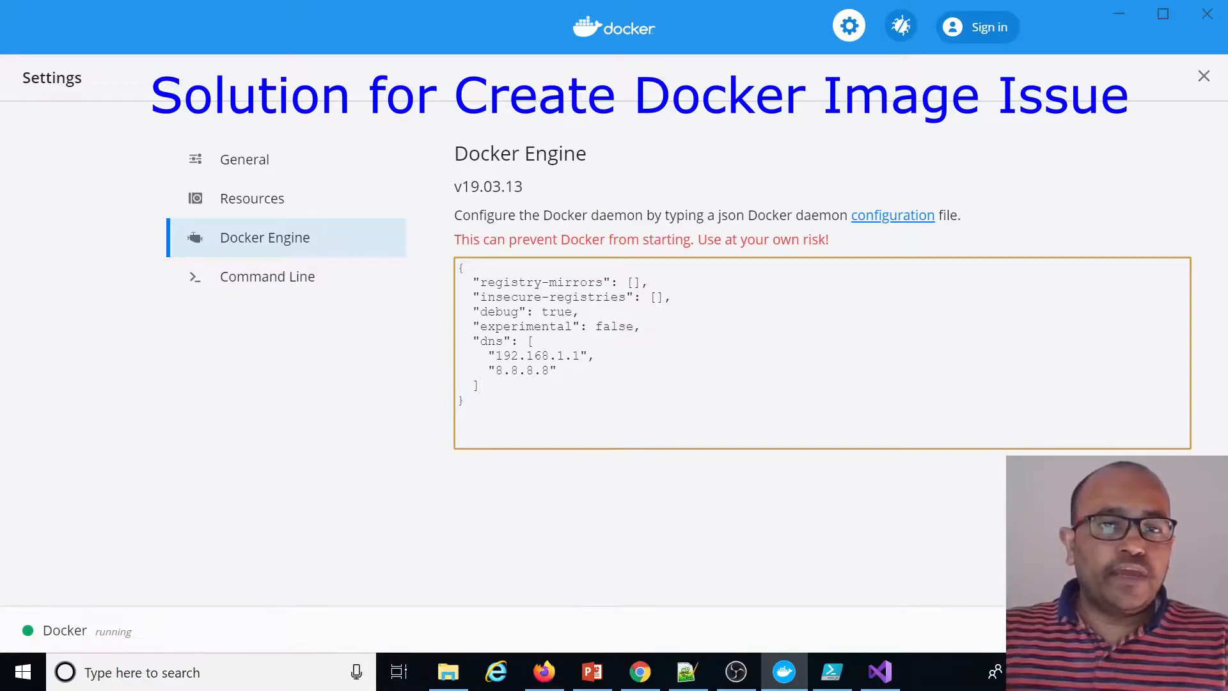
drag(488, 355, 595, 356)
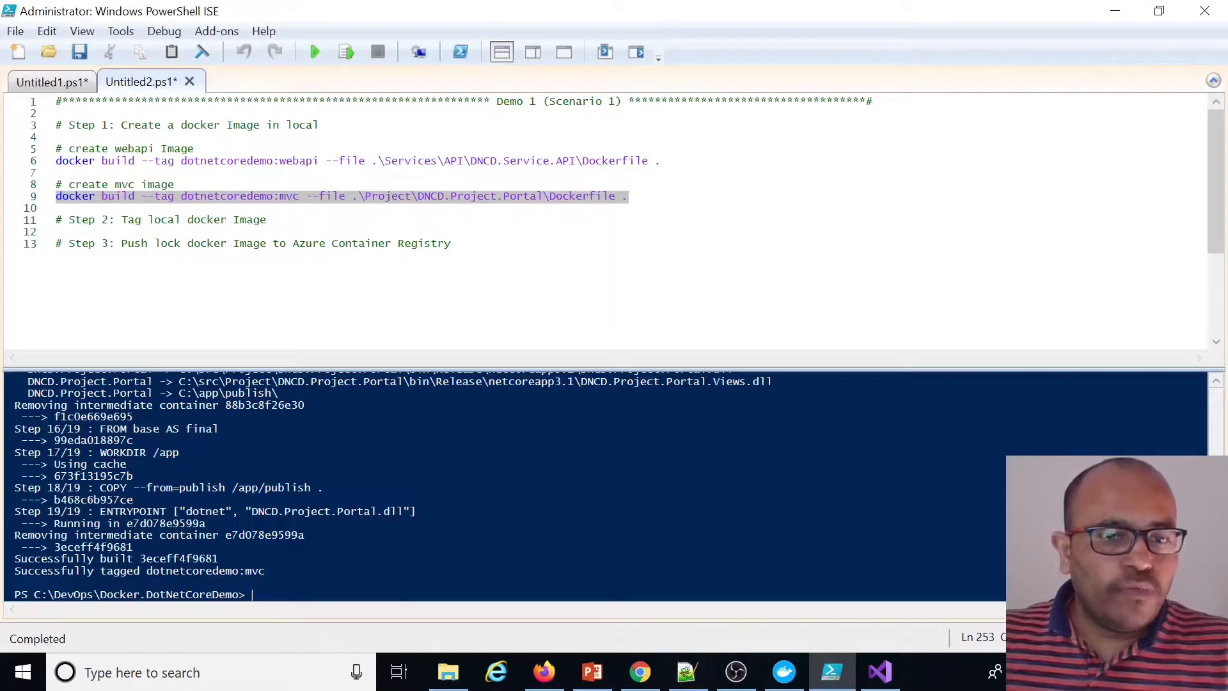
Switch to Docker Desktop and review the local images list for the dotnetcoredemo mvc and webapi tags
click(786, 670)
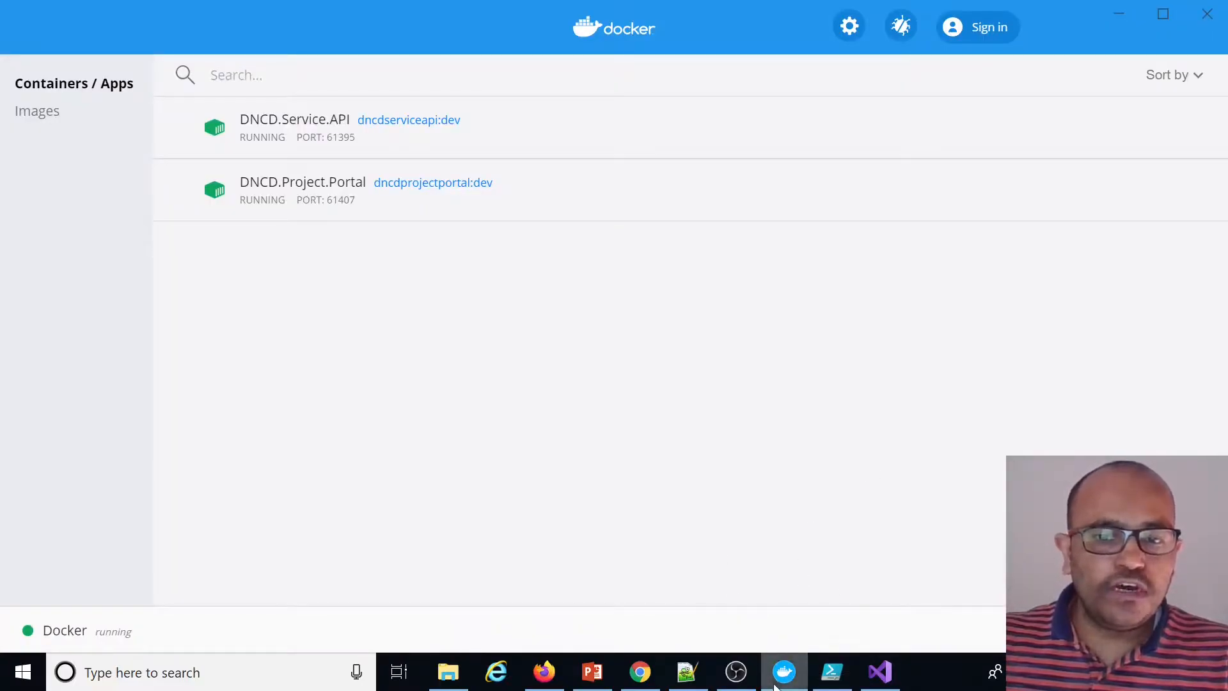
click(55, 117)
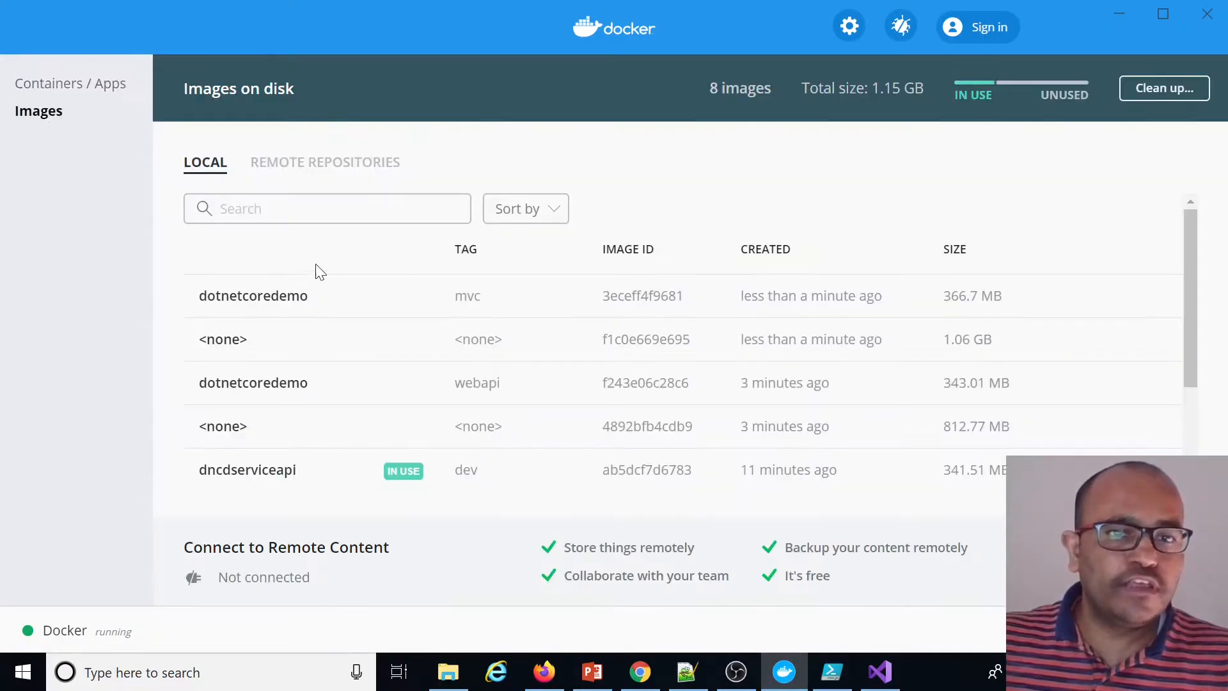
double_click(256, 295)
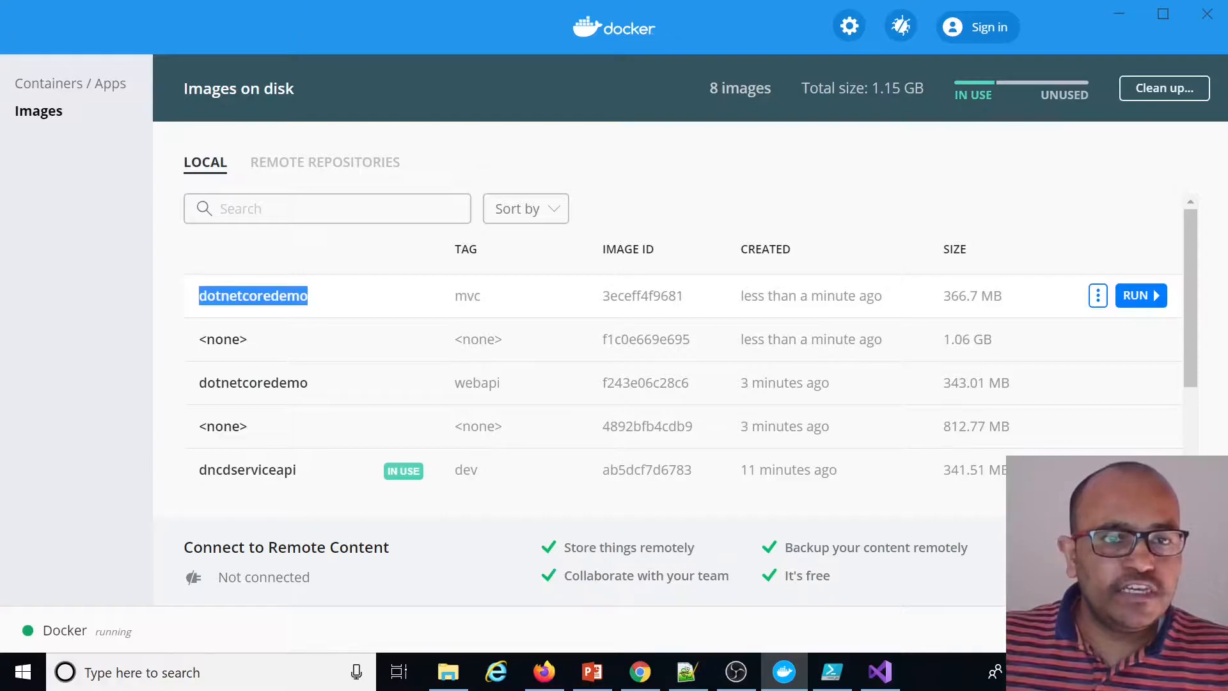
double_click(466, 295)
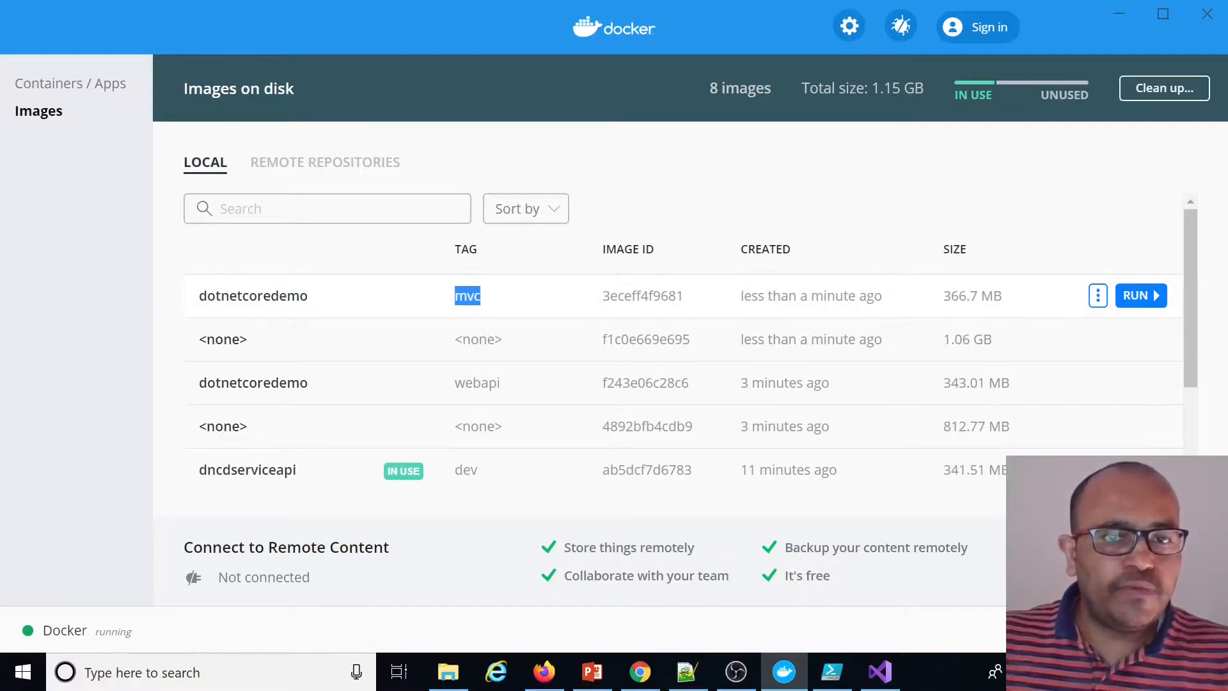
double_click(253, 383)
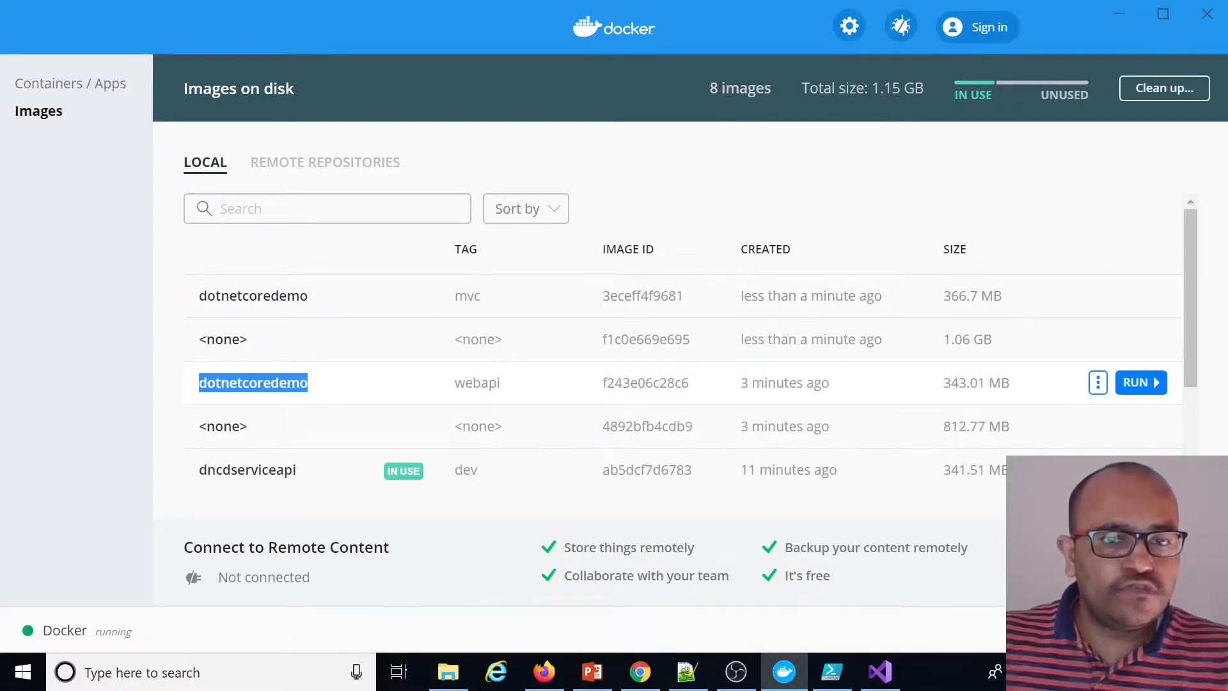
double_click(477, 382)
scroll(482, 448, down, 2)
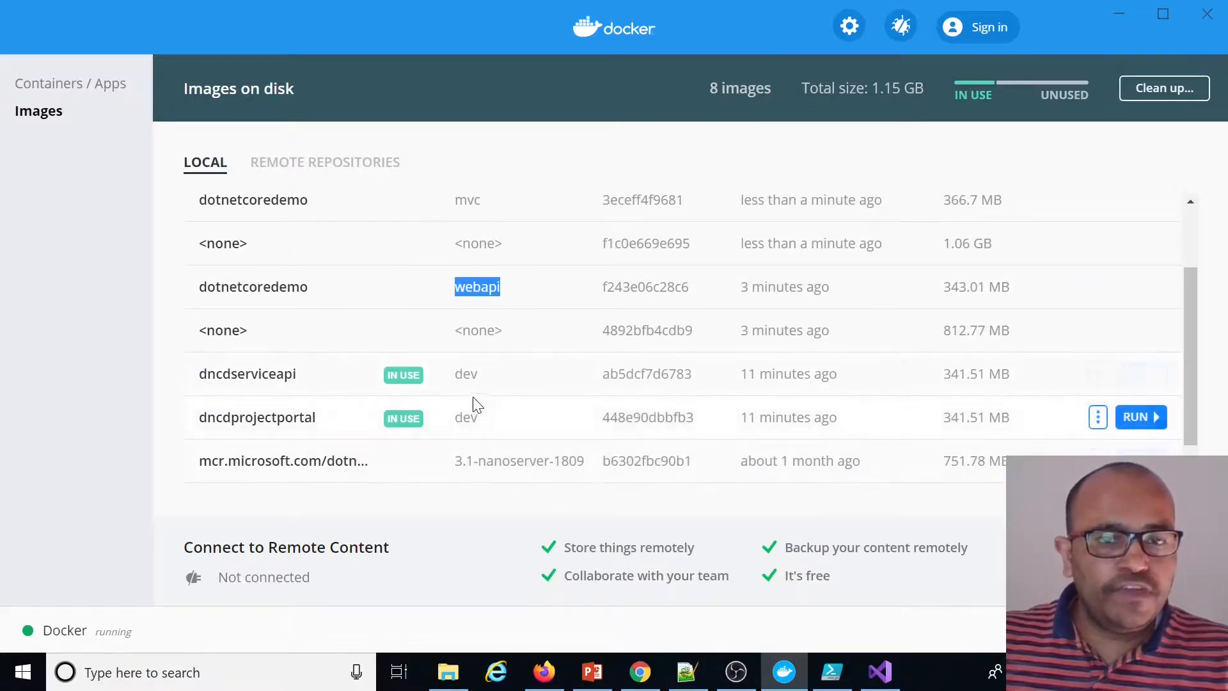
drag(483, 422, 193, 377)
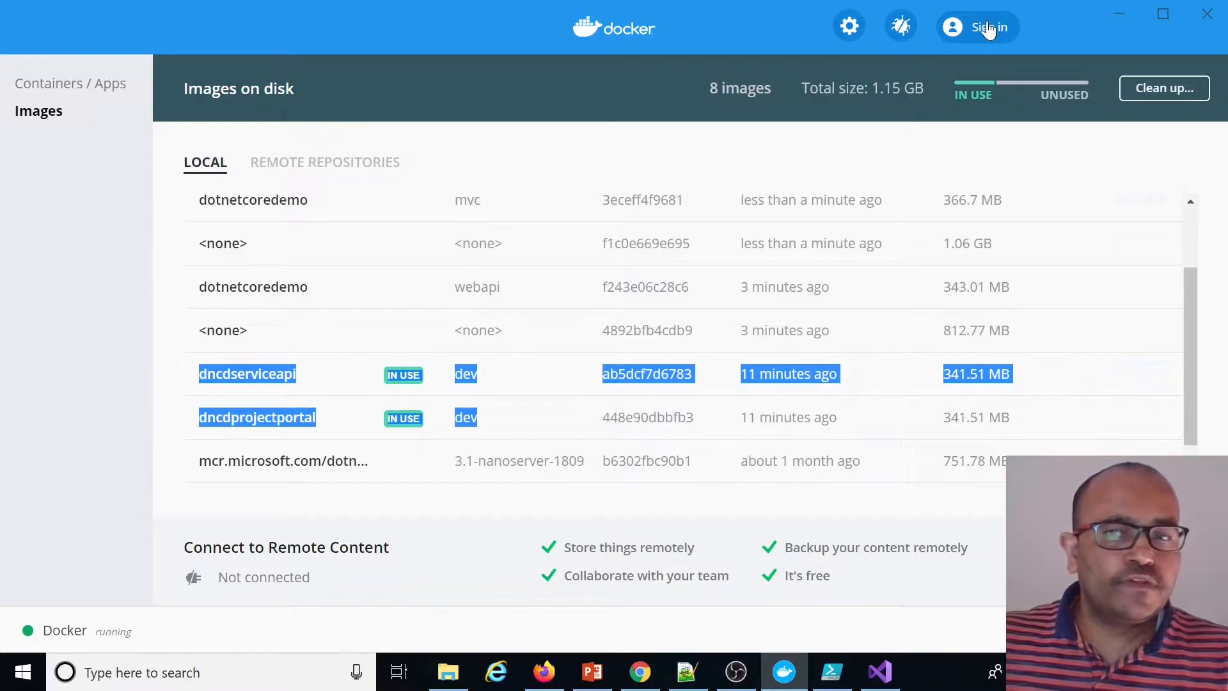
click(1119, 14)
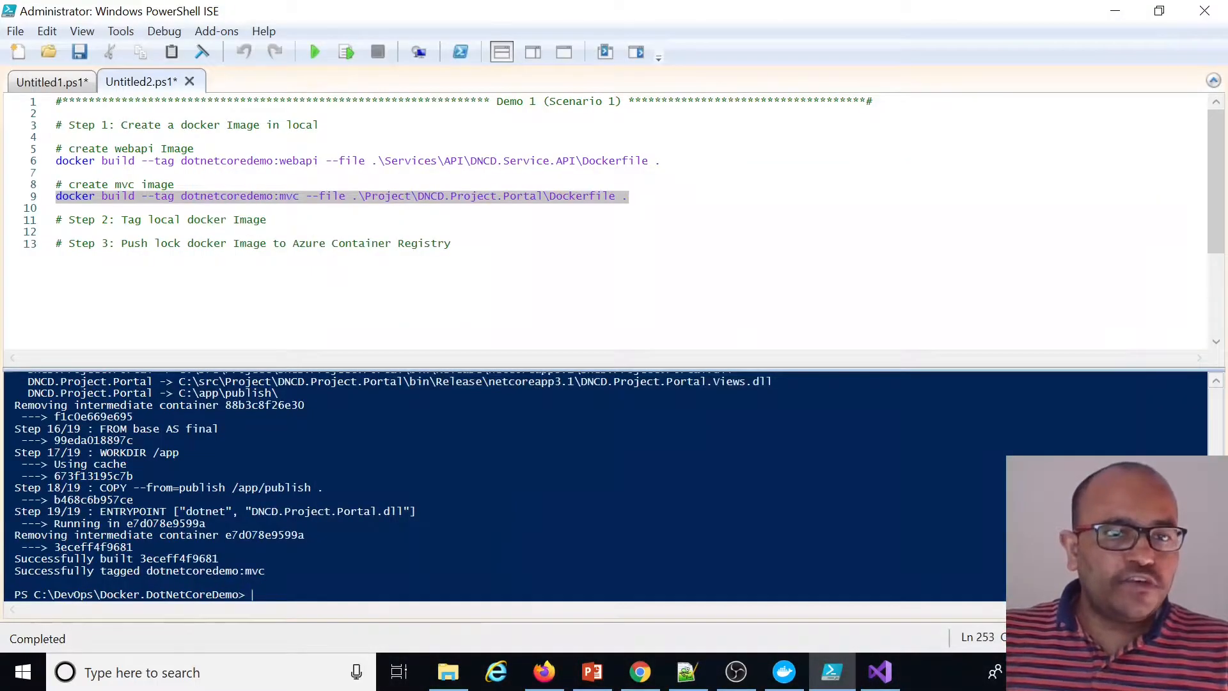
Switch to Firefox and open portal.azure.com
click(268, 220)
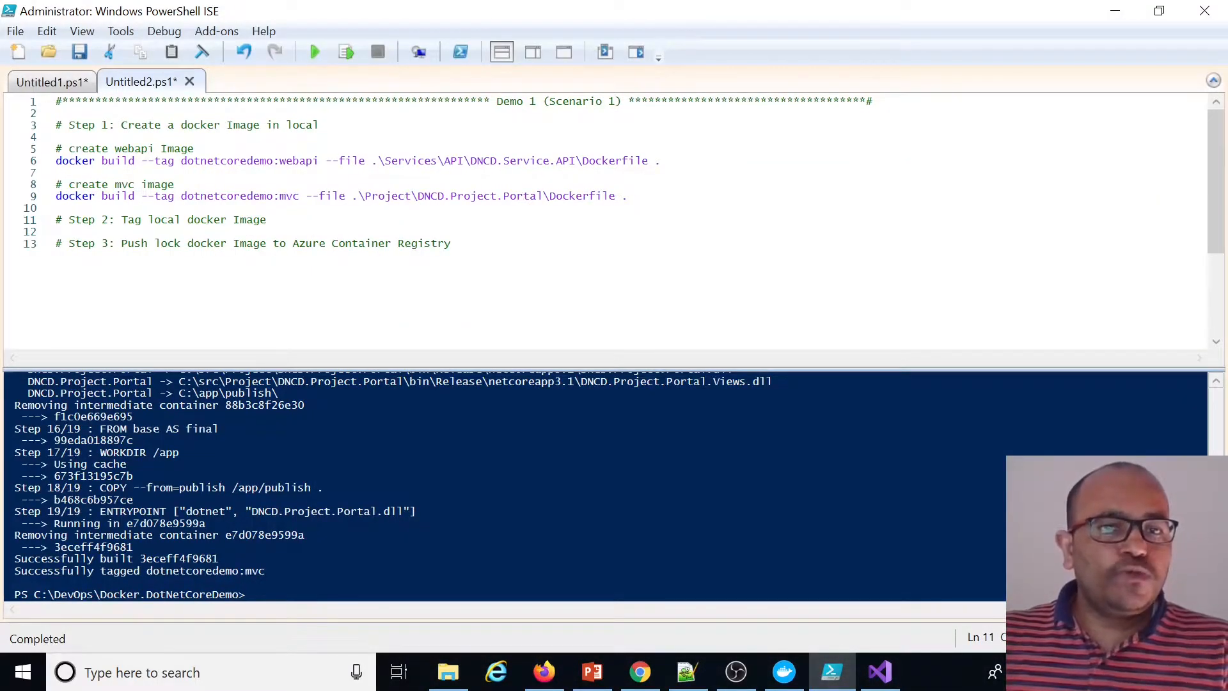
drag(452, 244, 293, 244)
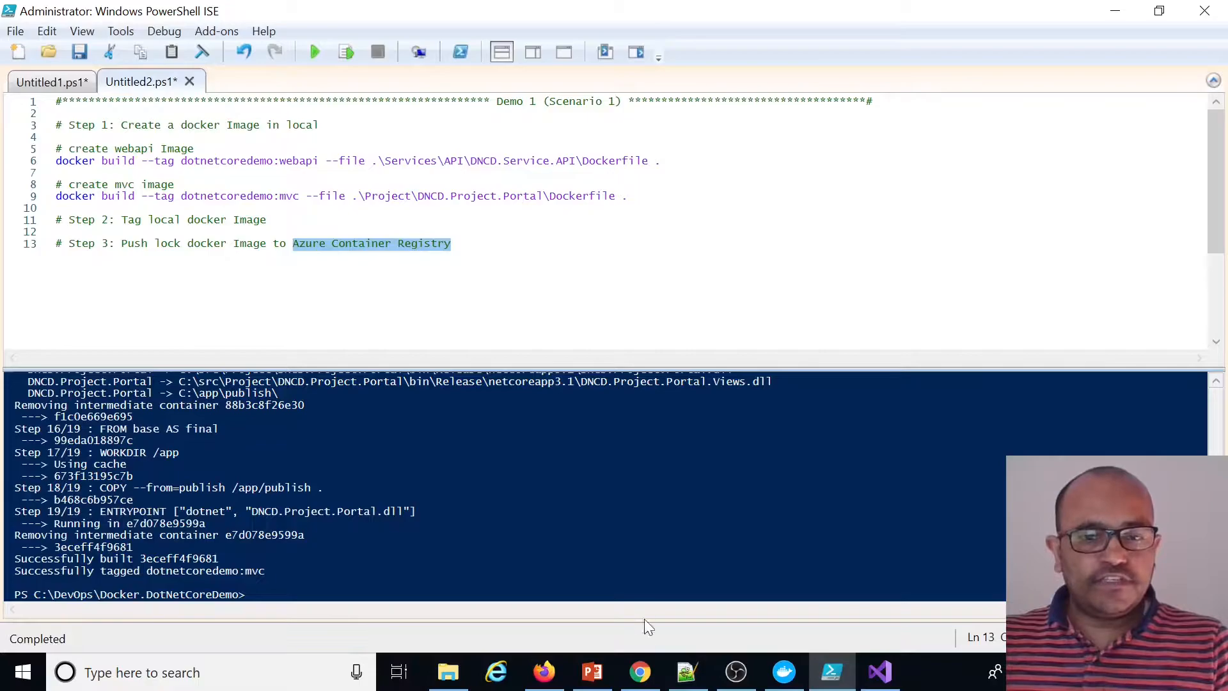
click(544, 671)
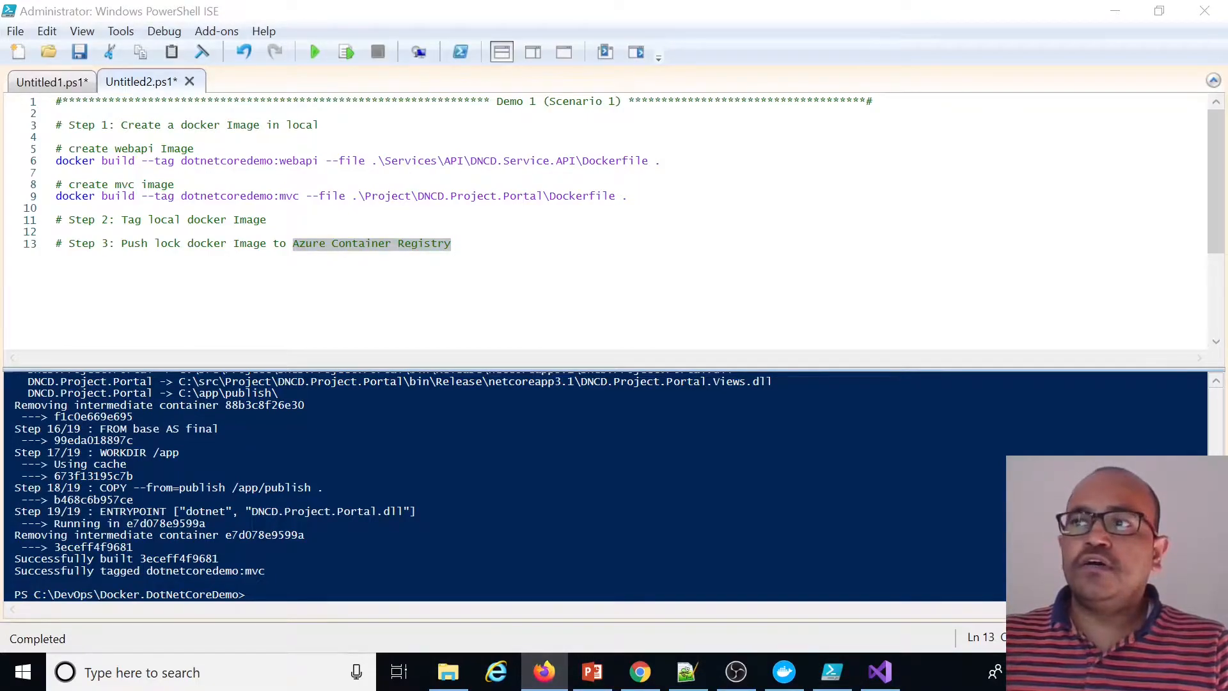
double_click(539, 238)
click(354, 48)
text(portal.azure.com/)
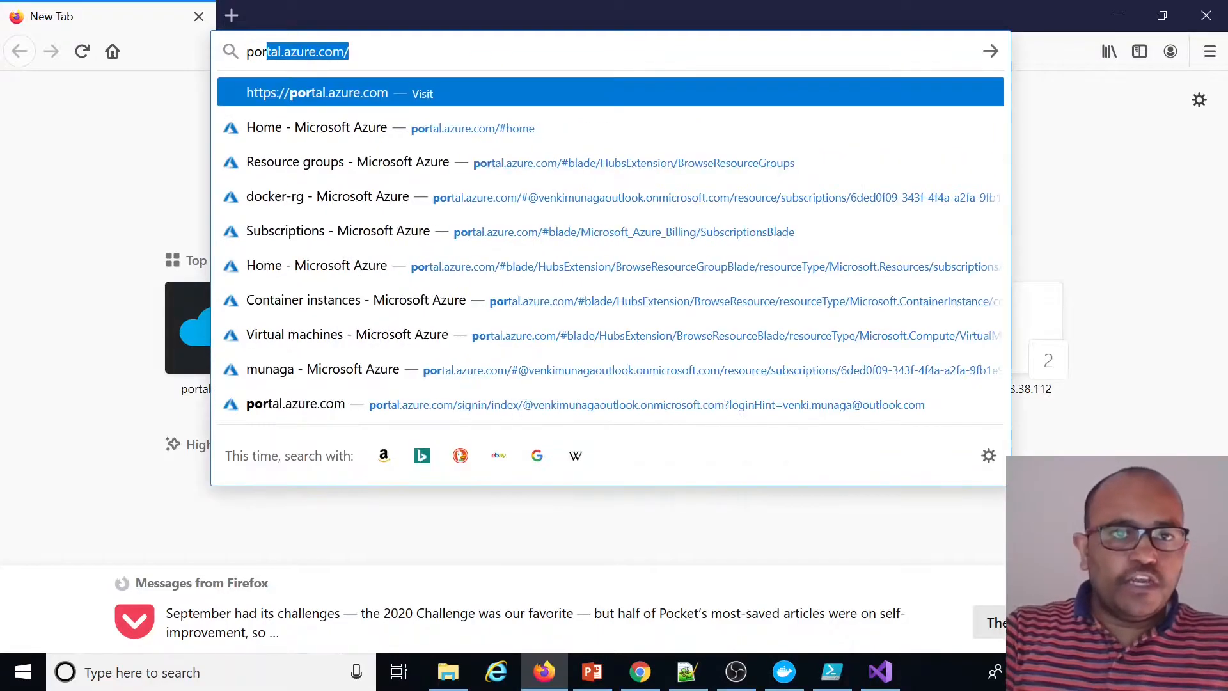
key(Return)
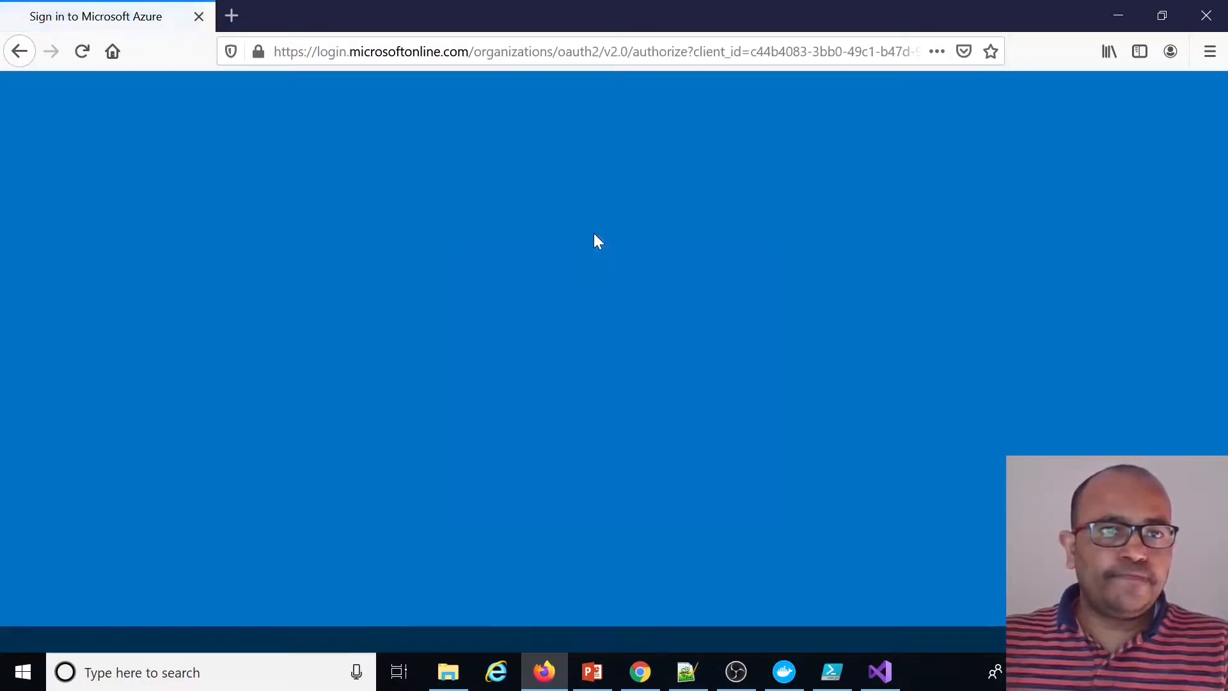
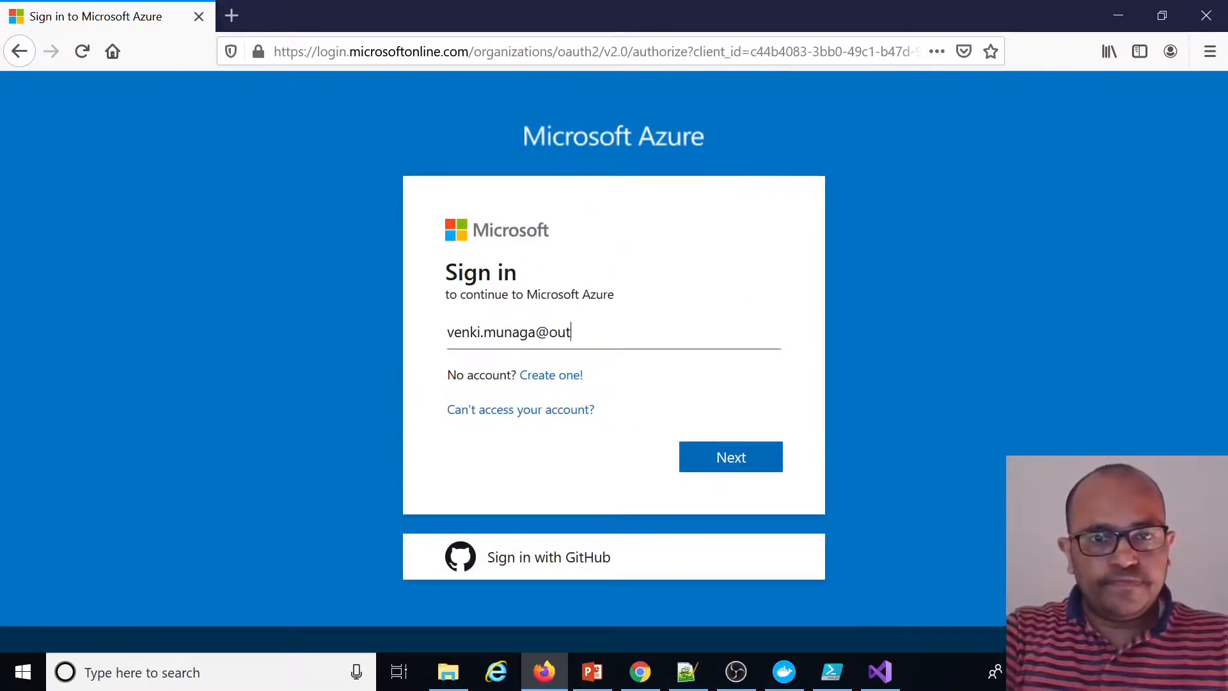
Sign in to Microsoft Azure with the account e-mail and decline staying signed in
key(Return)
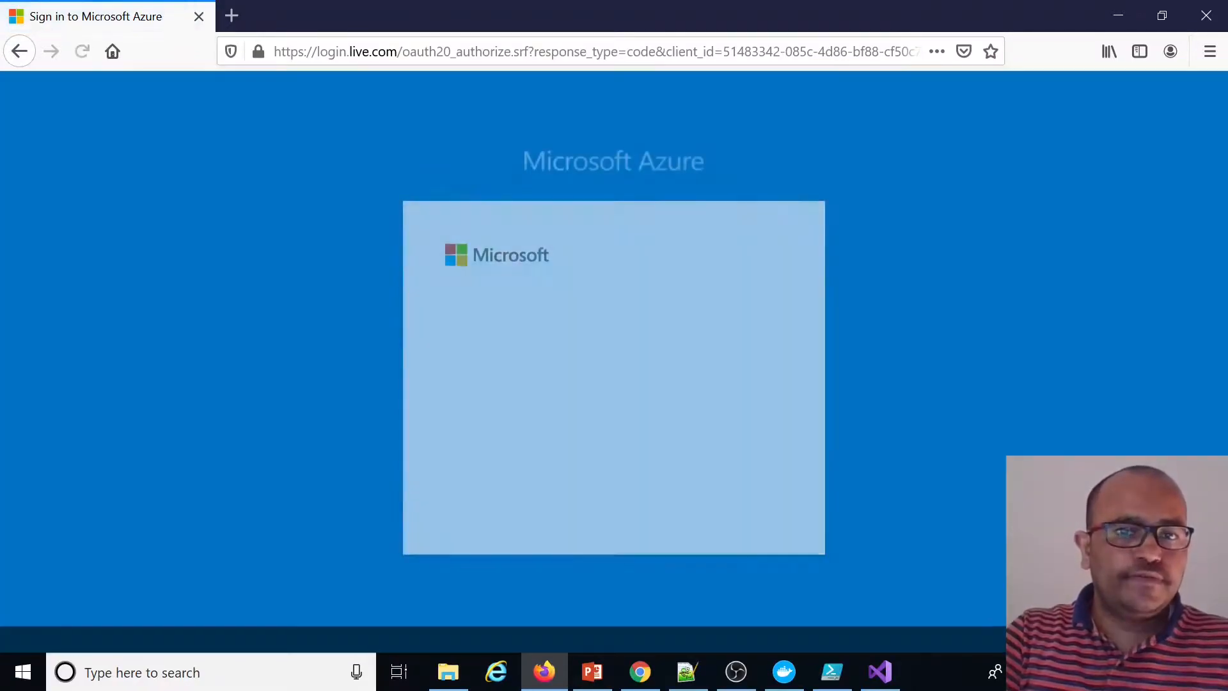
key(Return)
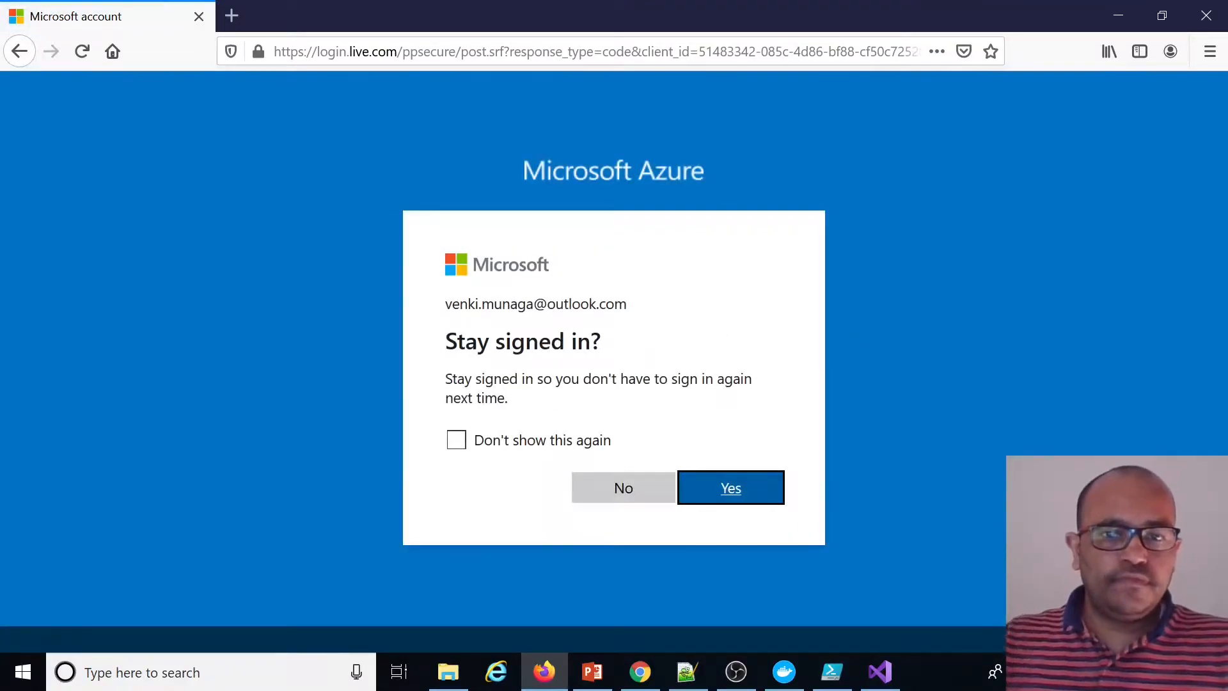
click(623, 488)
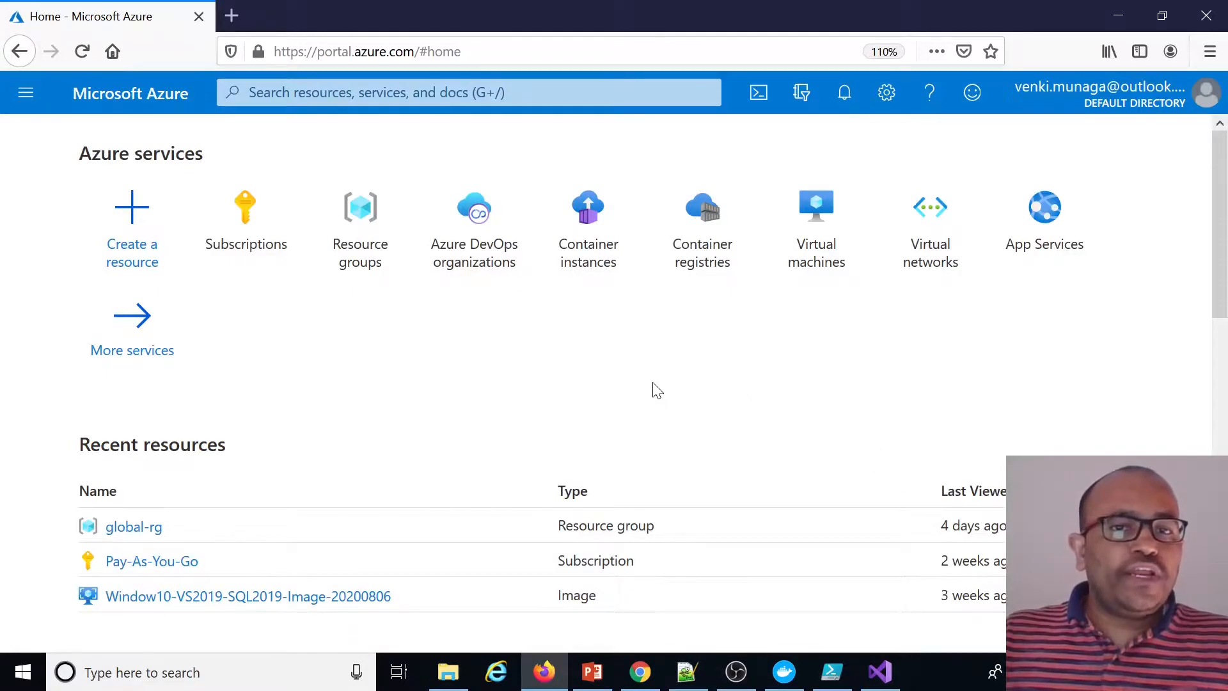
Open All services from the portal menu
click(26, 96)
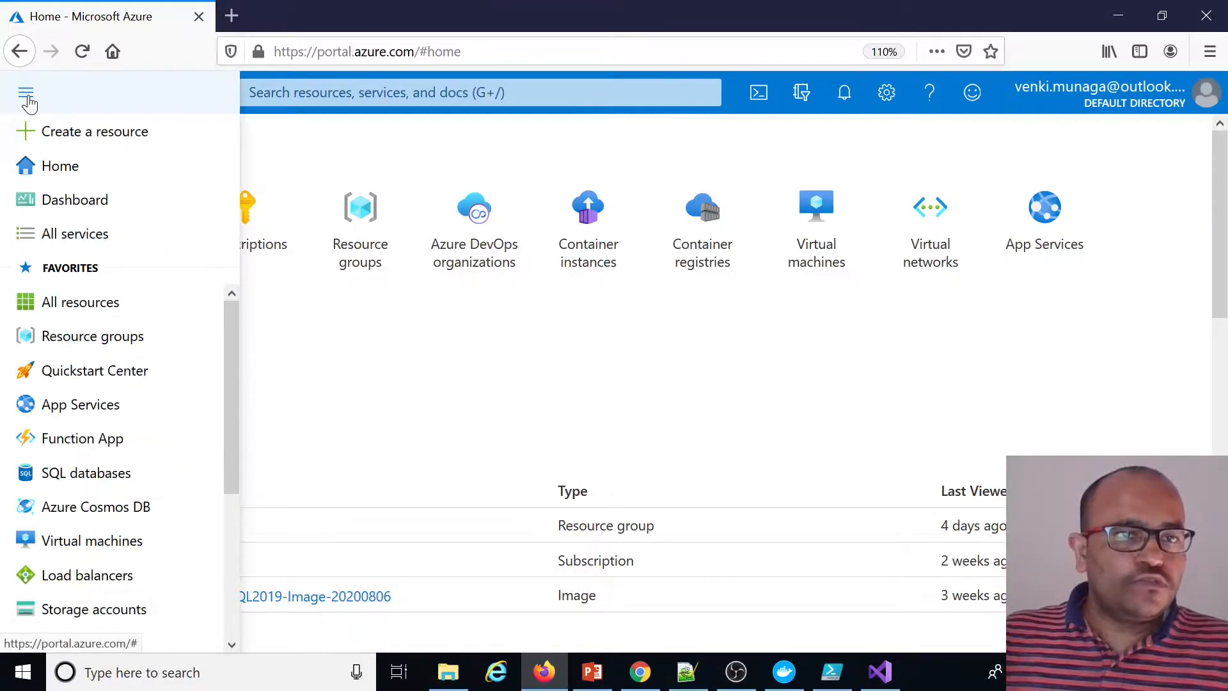
click(77, 234)
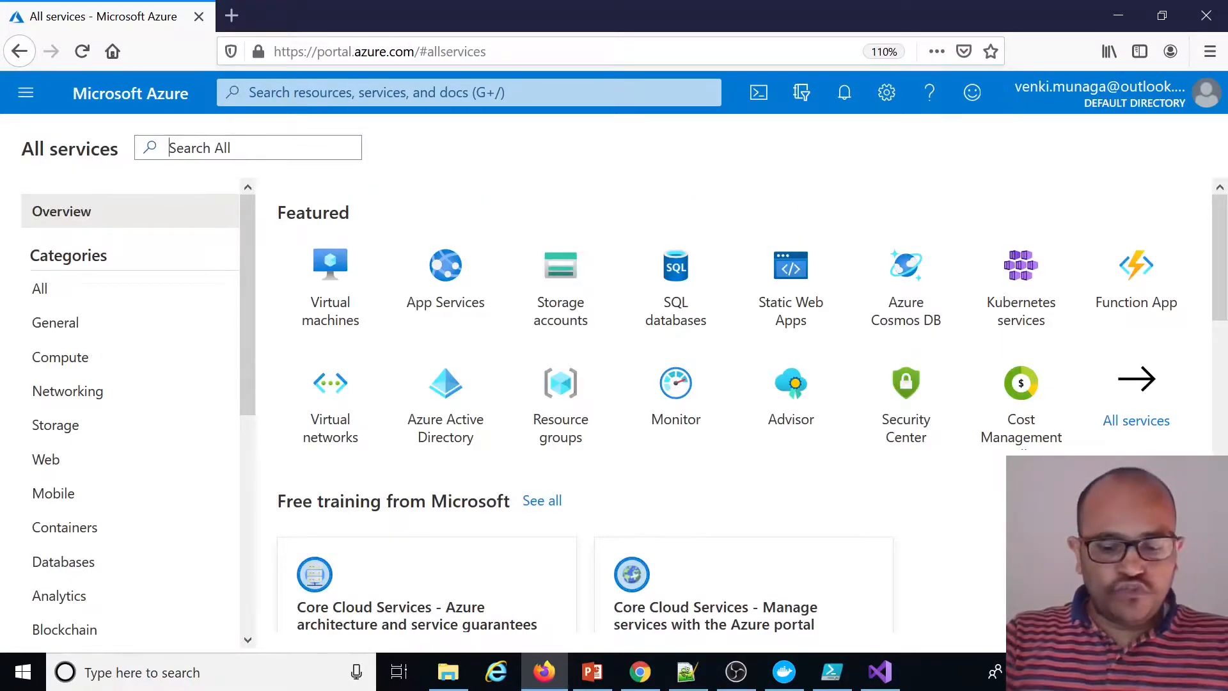
Find Container registries among all services and start creating a new container registry
text(registry)
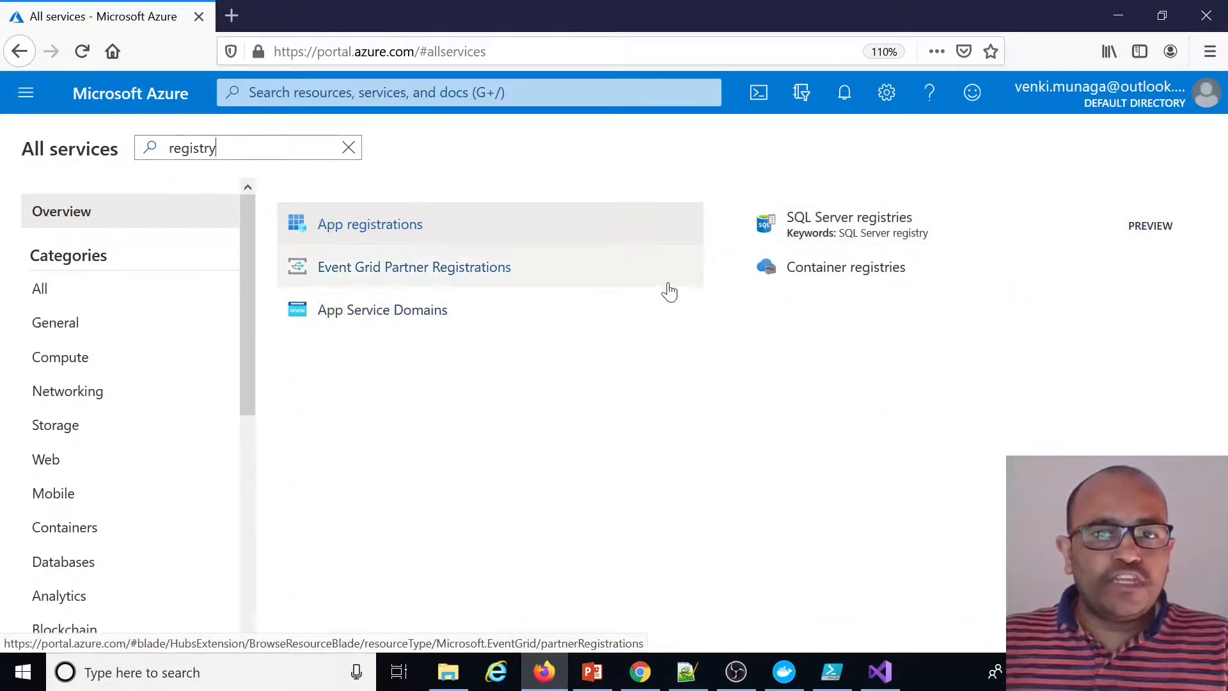
click(831, 278)
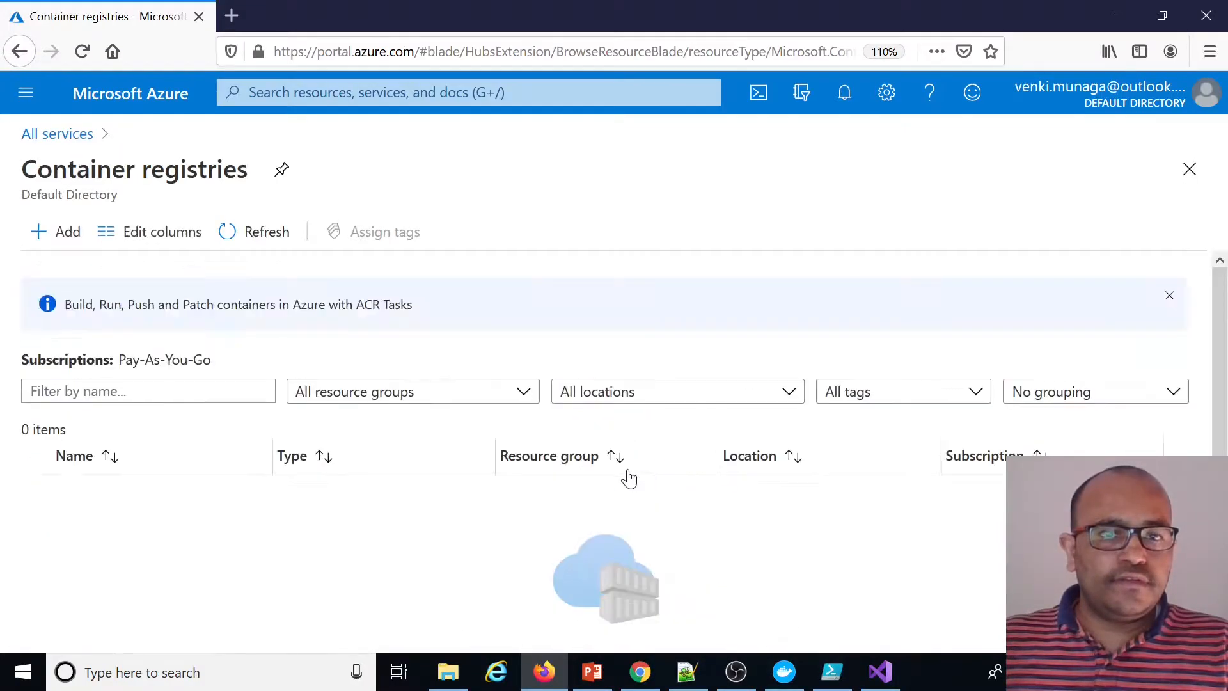
scroll(512, 473, down, 2)
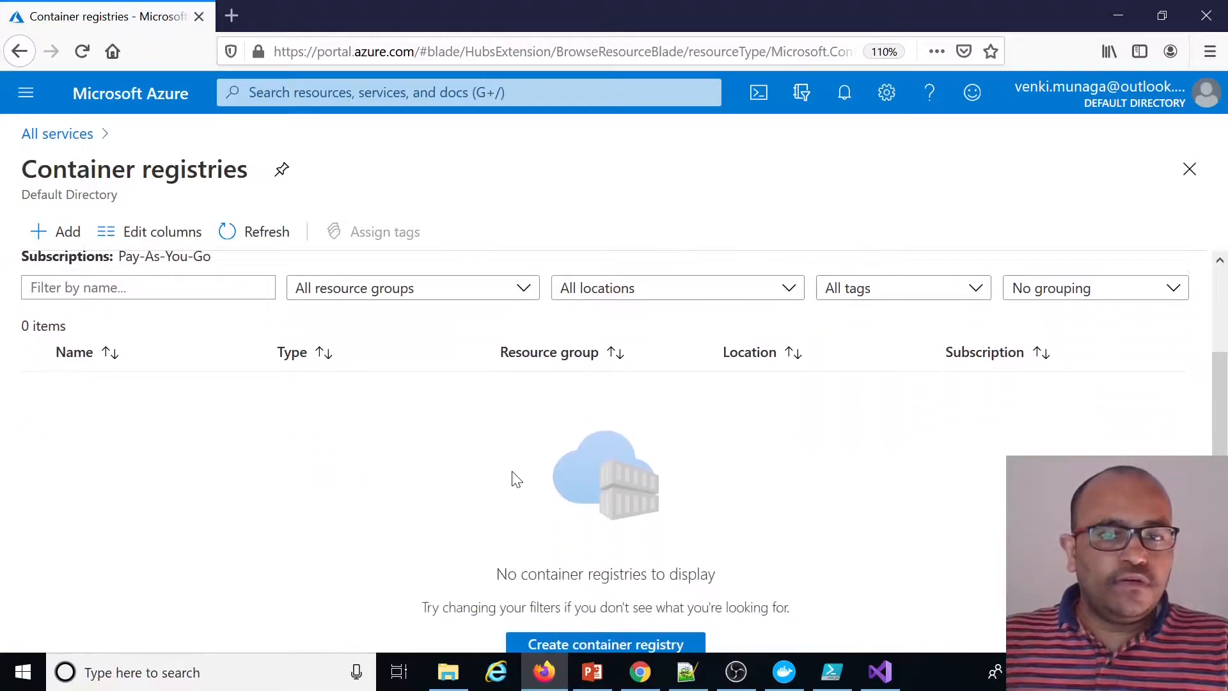
click(598, 639)
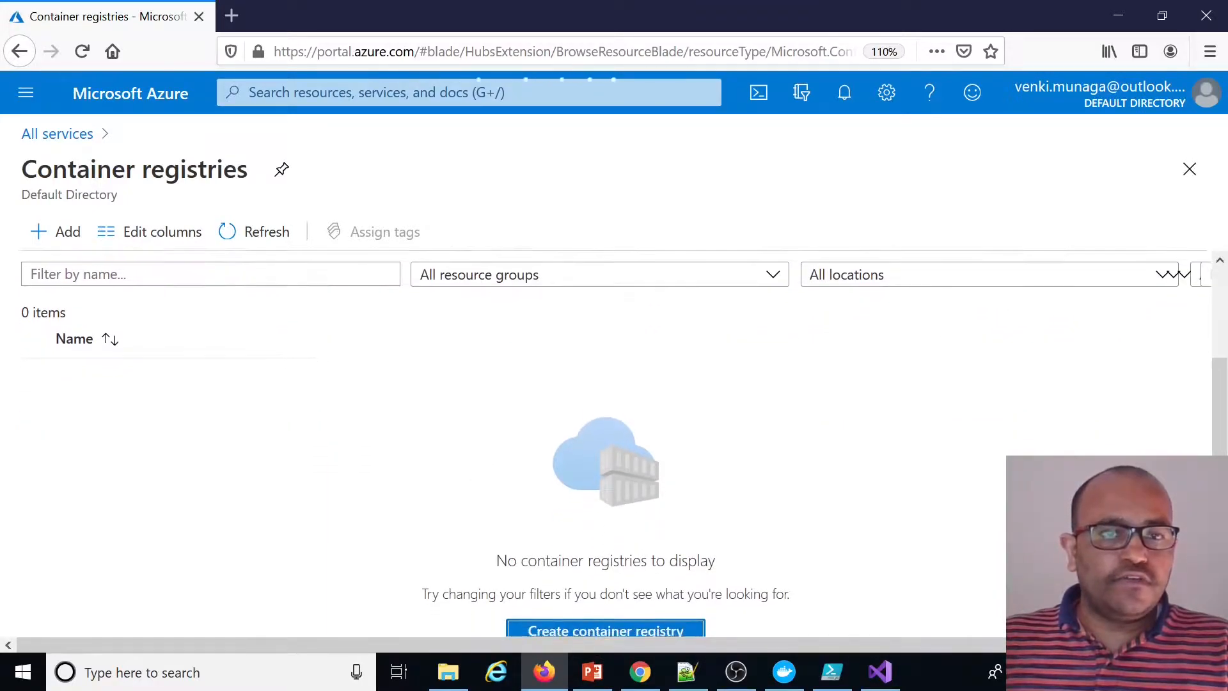
click(630, 625)
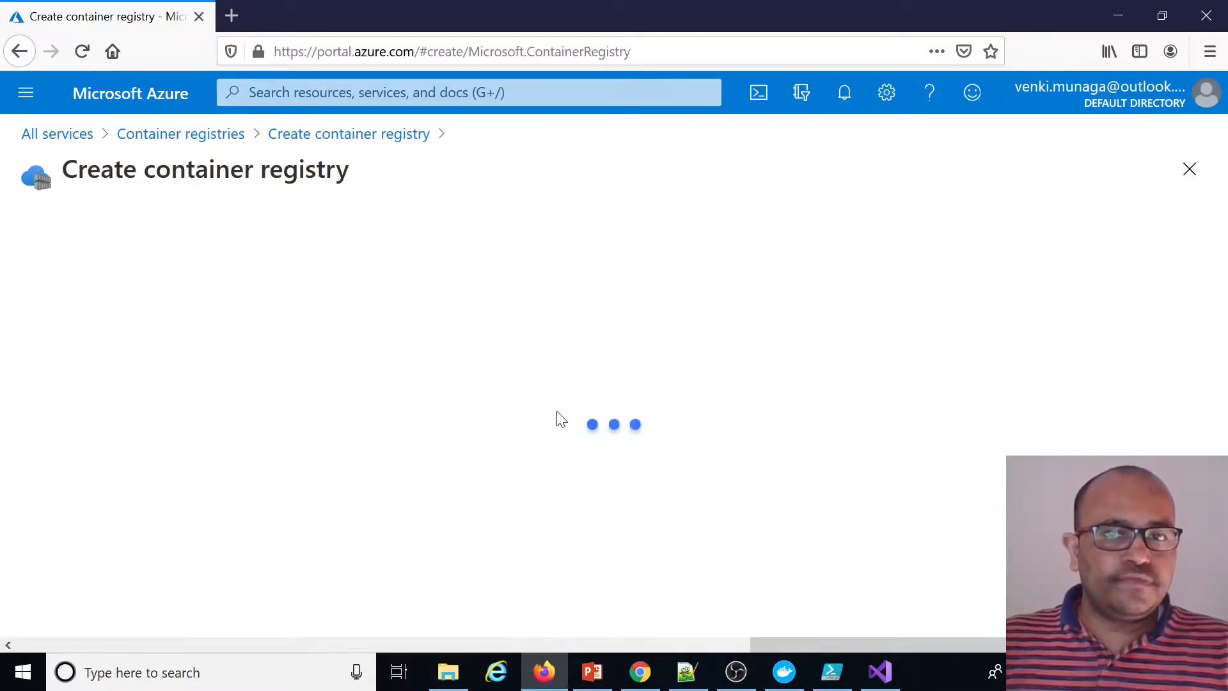
Create a new resource group named docker-rg for the container registry
key(ctrl+minus)
key(ctrl+minus)
key(ctrl+minus)
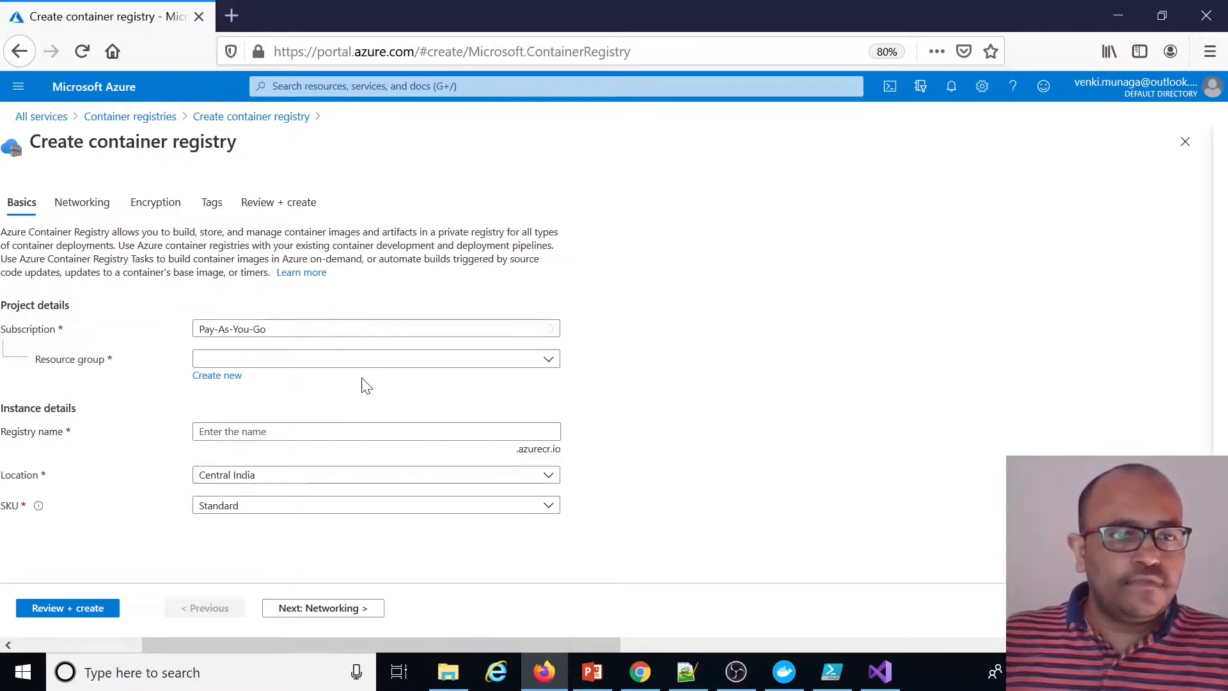
drag(244, 645, 231, 673)
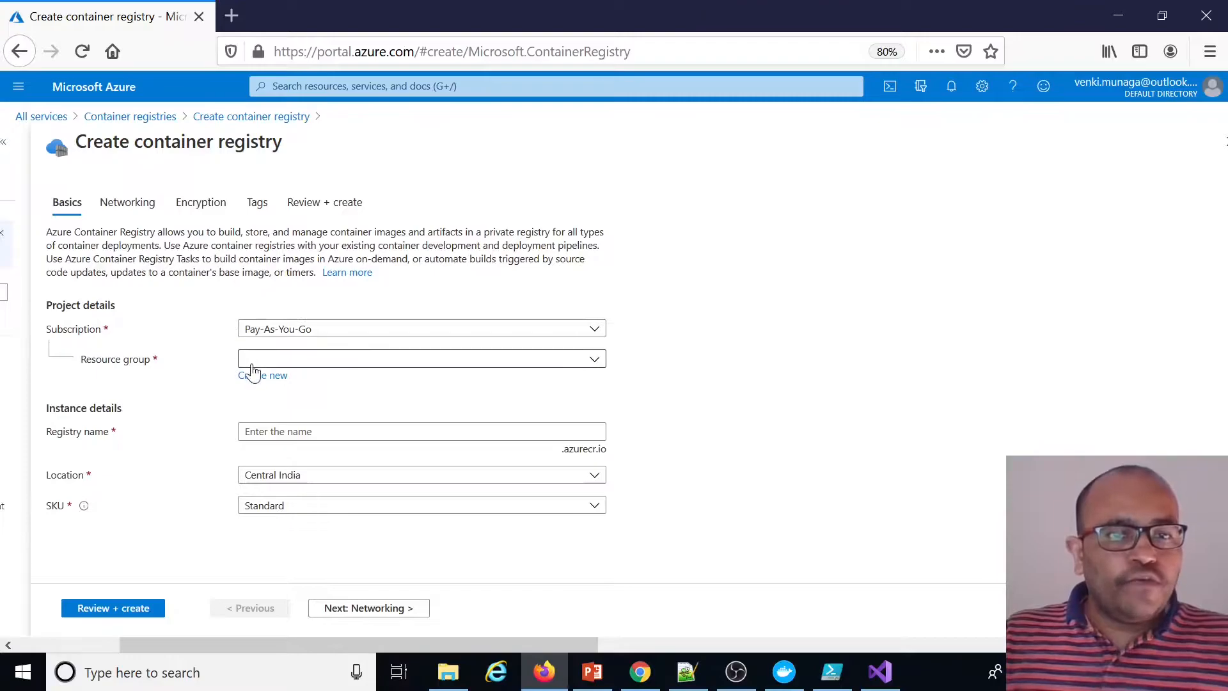
click(294, 361)
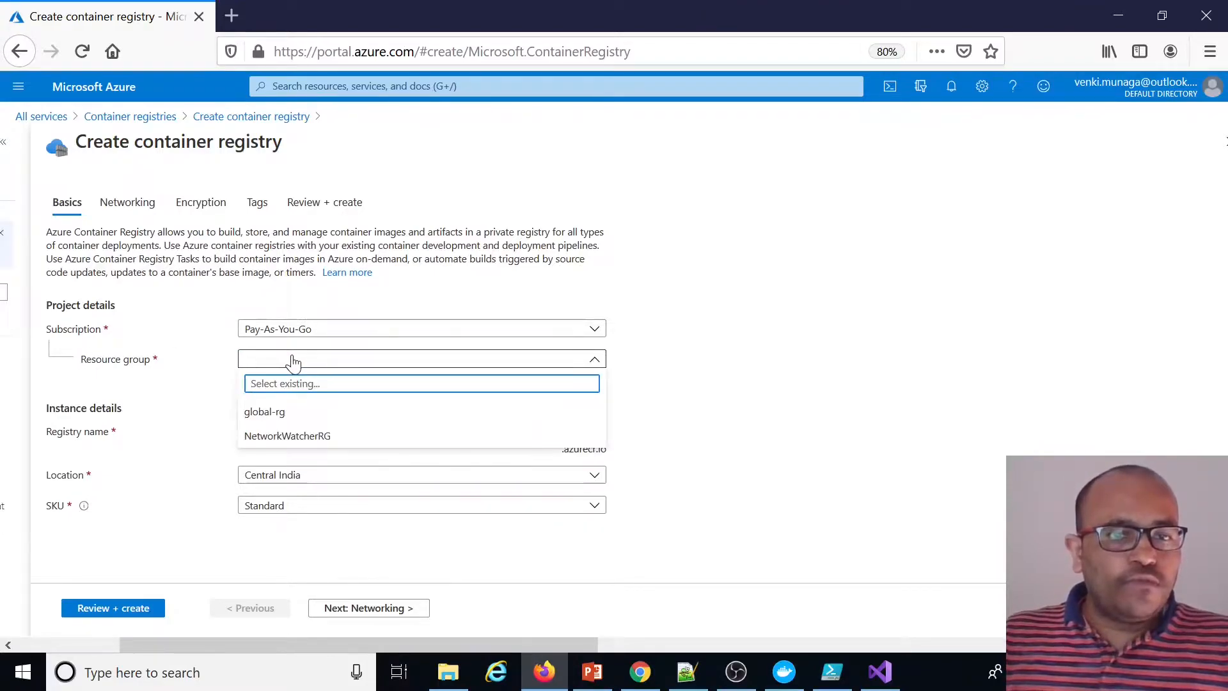
click(617, 386)
click(272, 380)
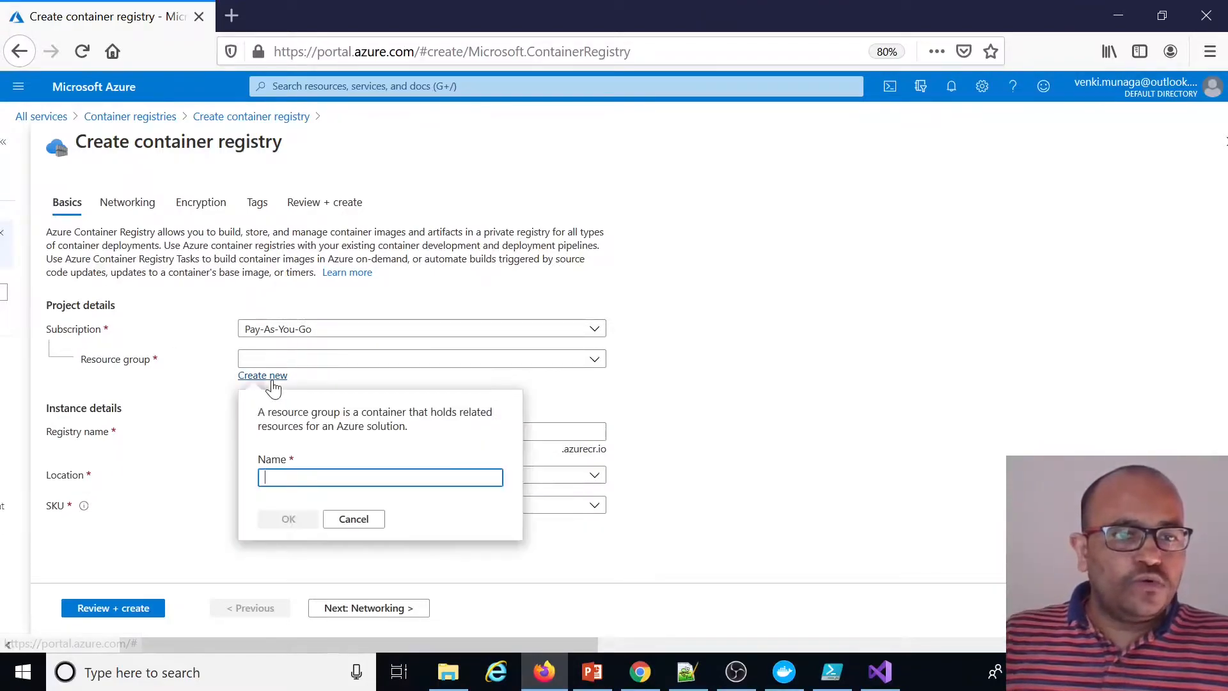
text(docker-rg)
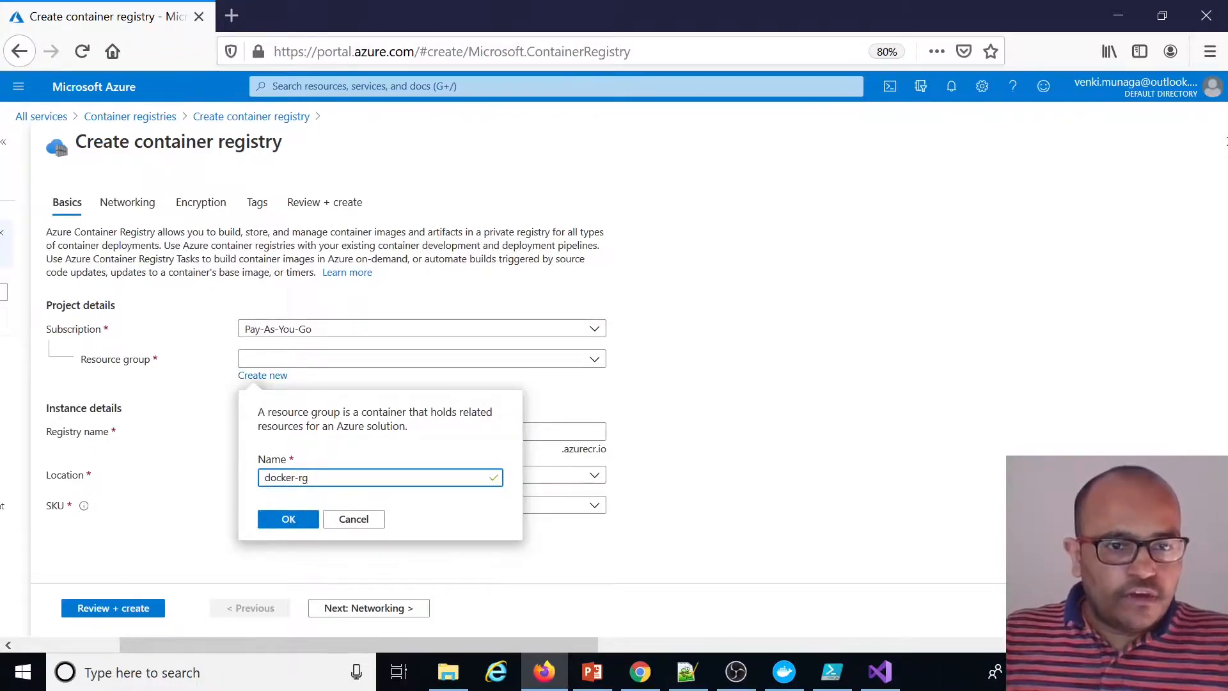
click(291, 519)
Enter the registry name, and set the location to Australia East and the SKU to Basic
click(345, 432)
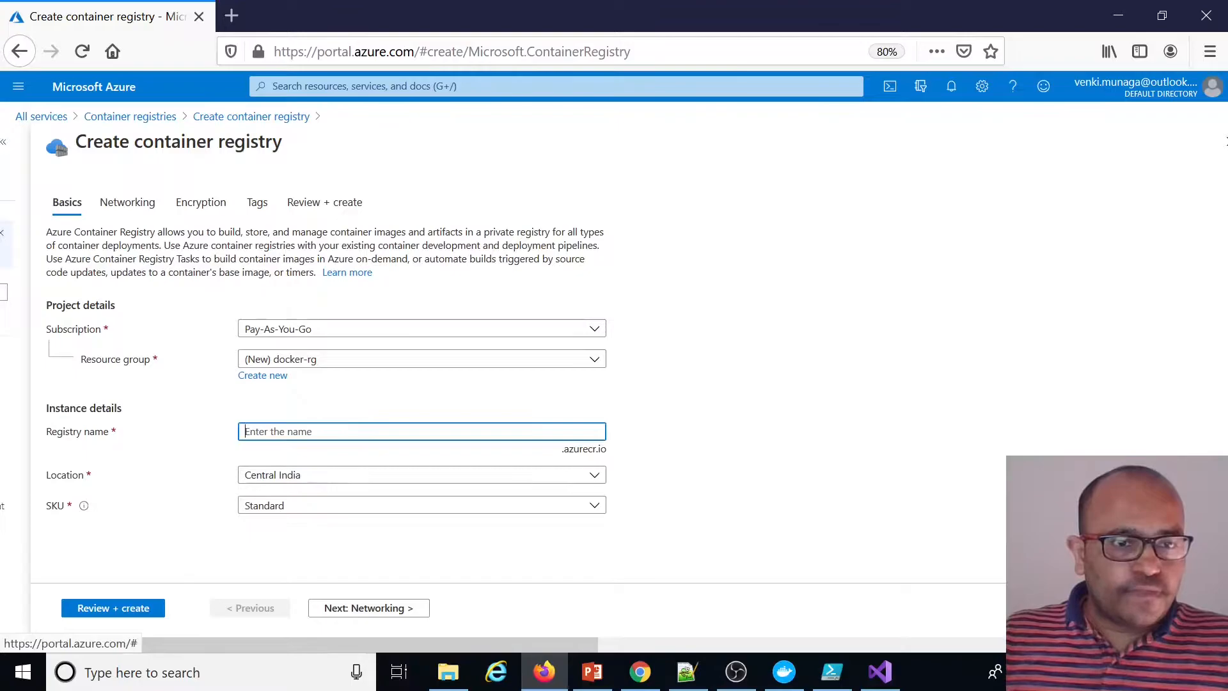
text(munaga)
click(335, 479)
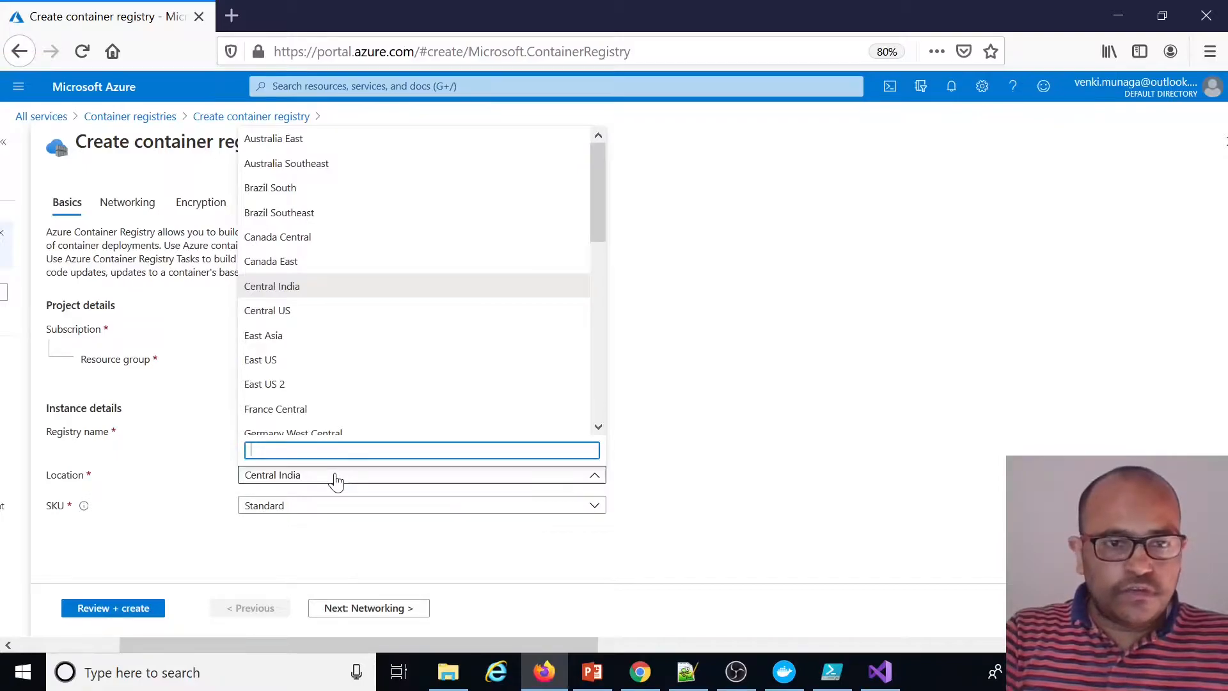
text(aust)
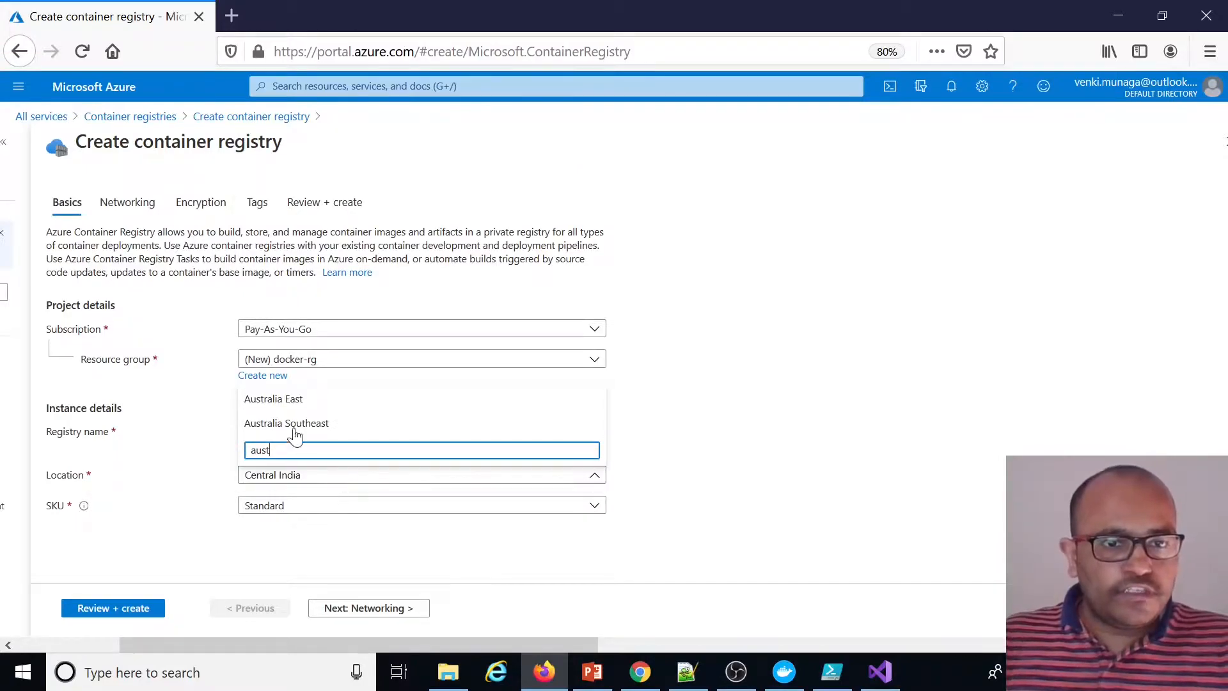
click(291, 399)
click(318, 508)
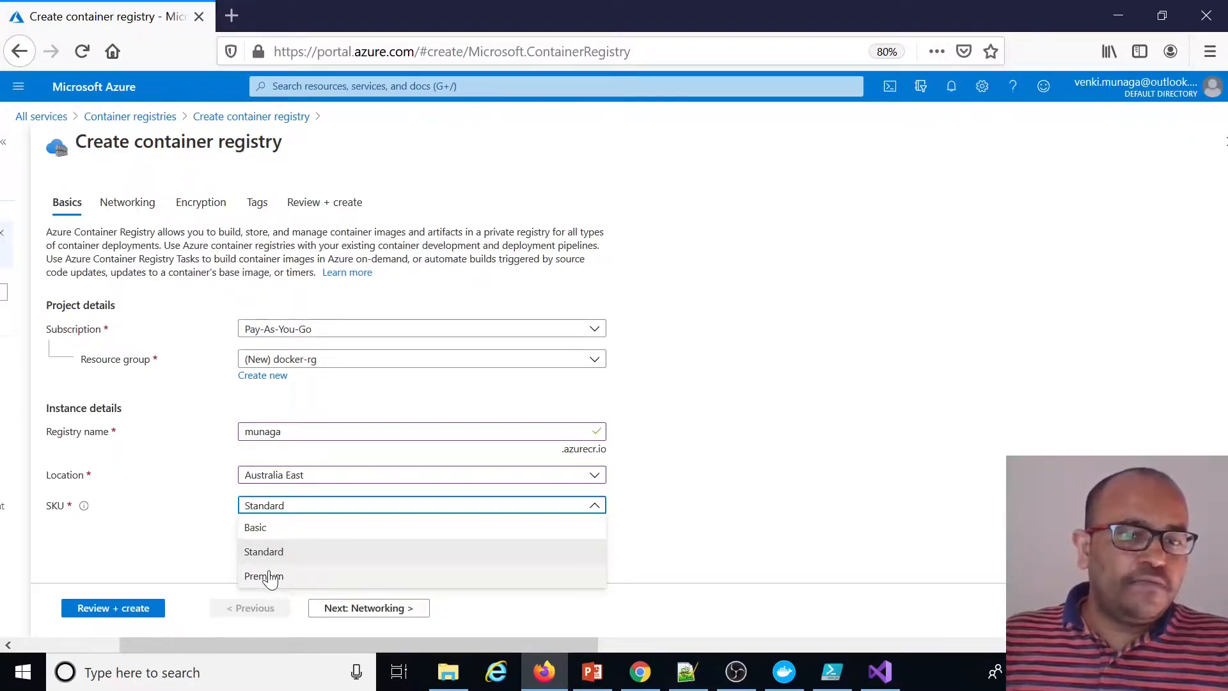
click(259, 528)
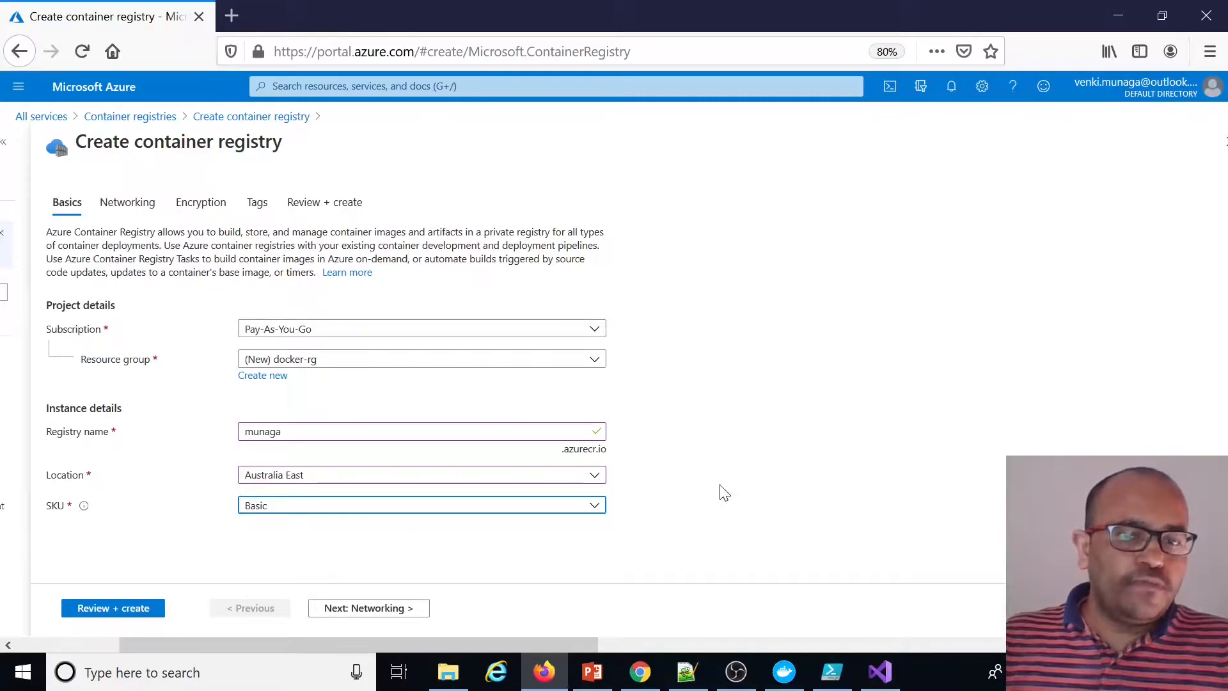
Step through the Networking, Encryption and Tags tabs, then review and create the container registry
click(380, 612)
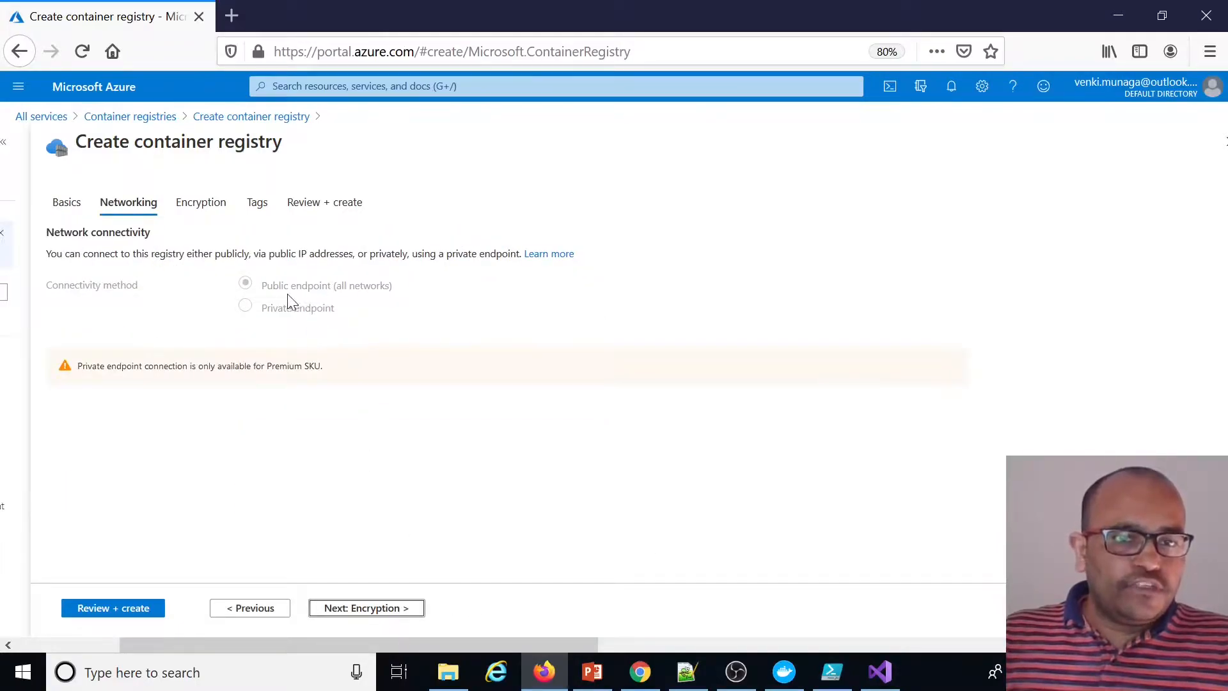
click(374, 613)
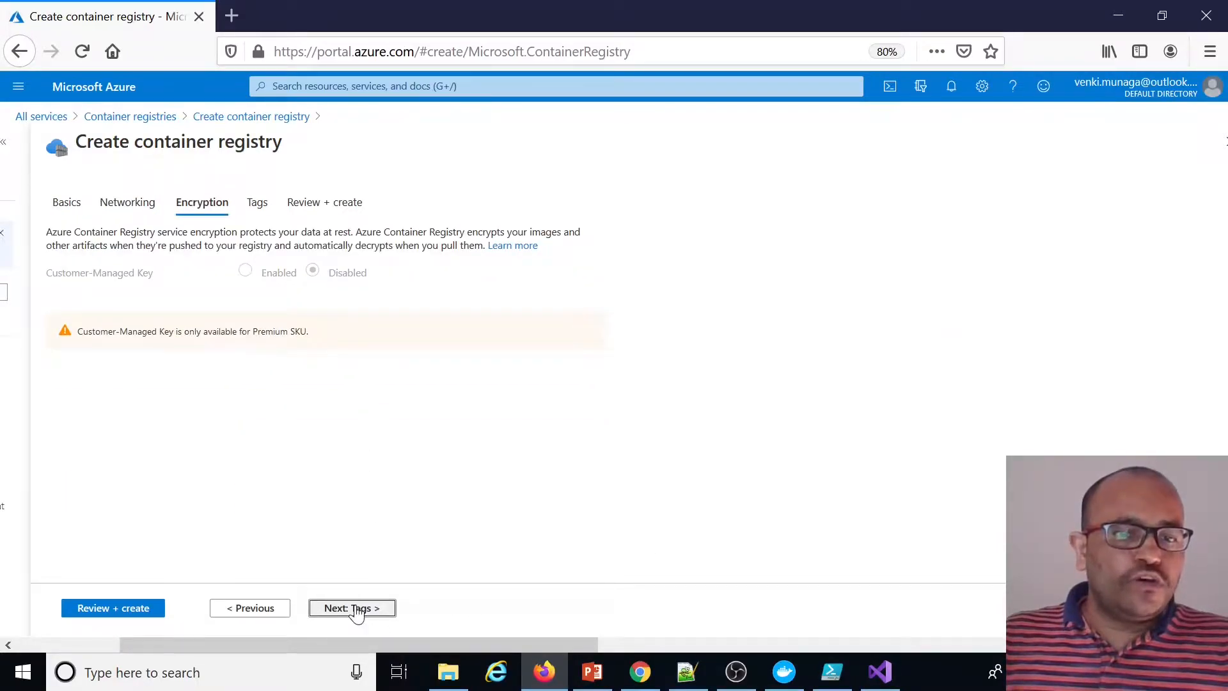
click(357, 609)
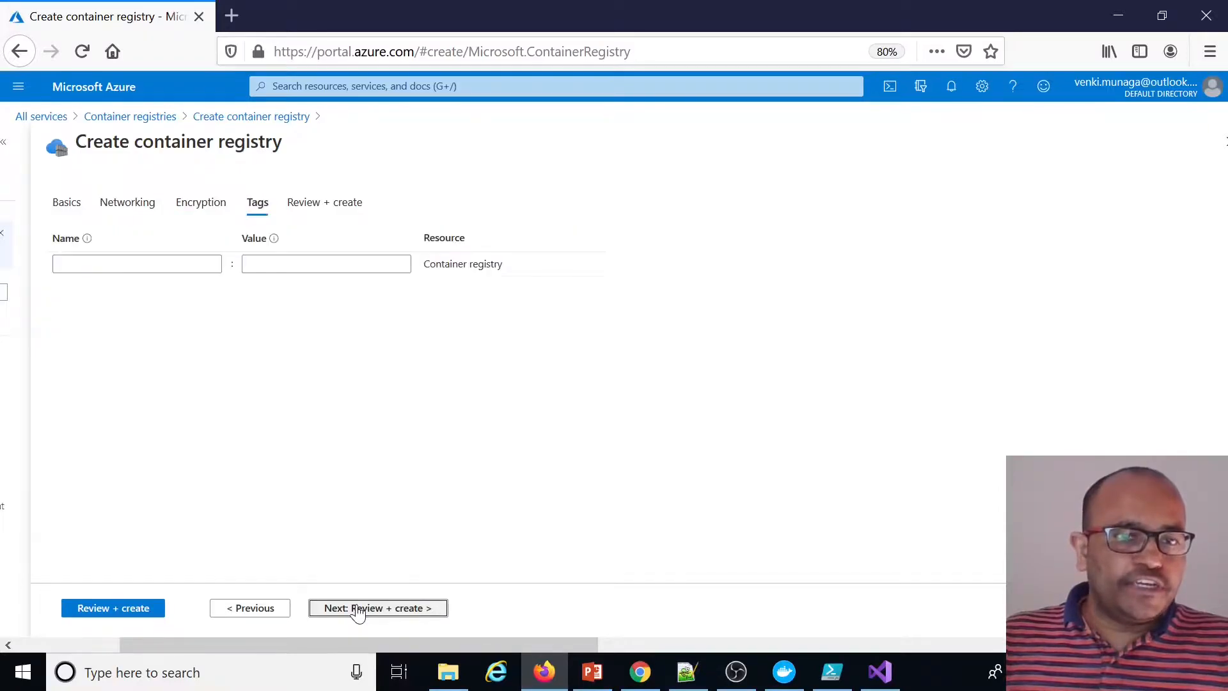
click(150, 608)
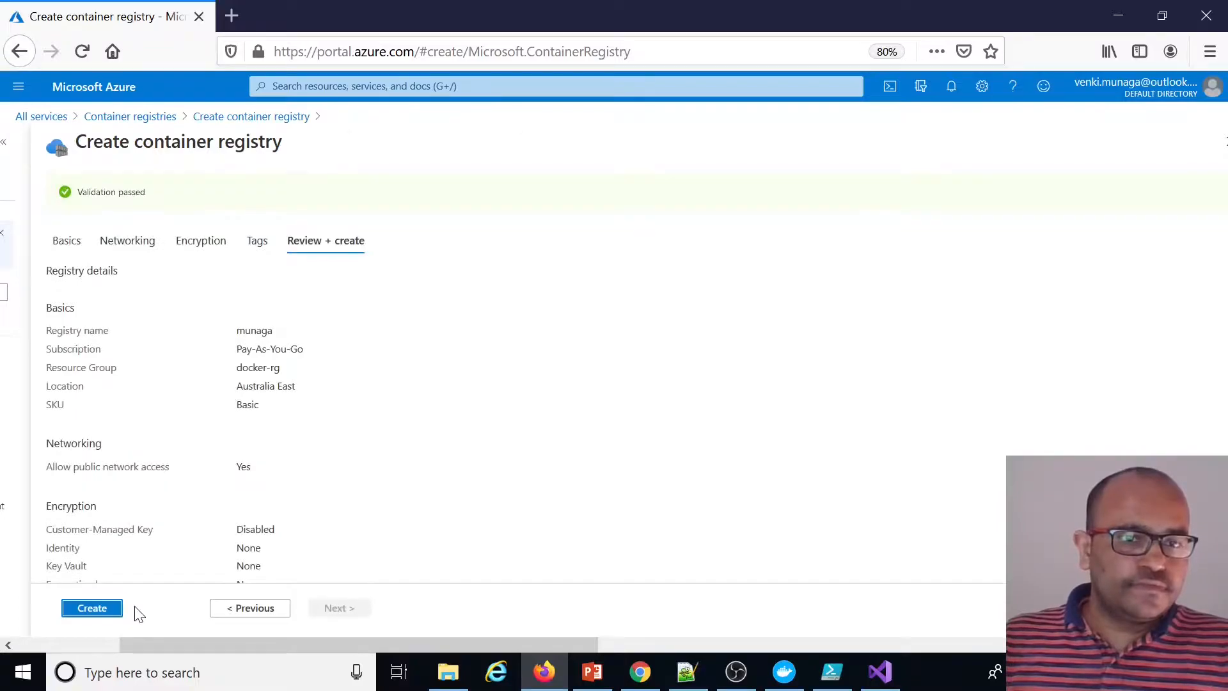
click(104, 612)
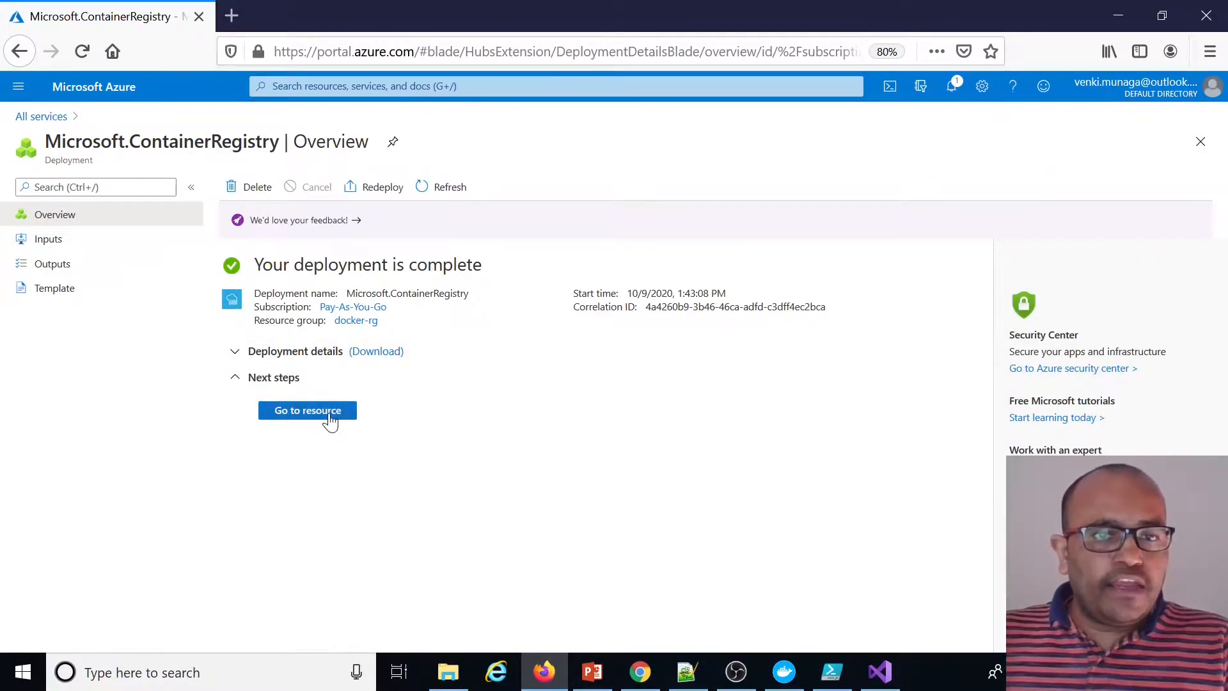
Open the new registry resource and examine its overview details such as SKU and login server
click(330, 422)
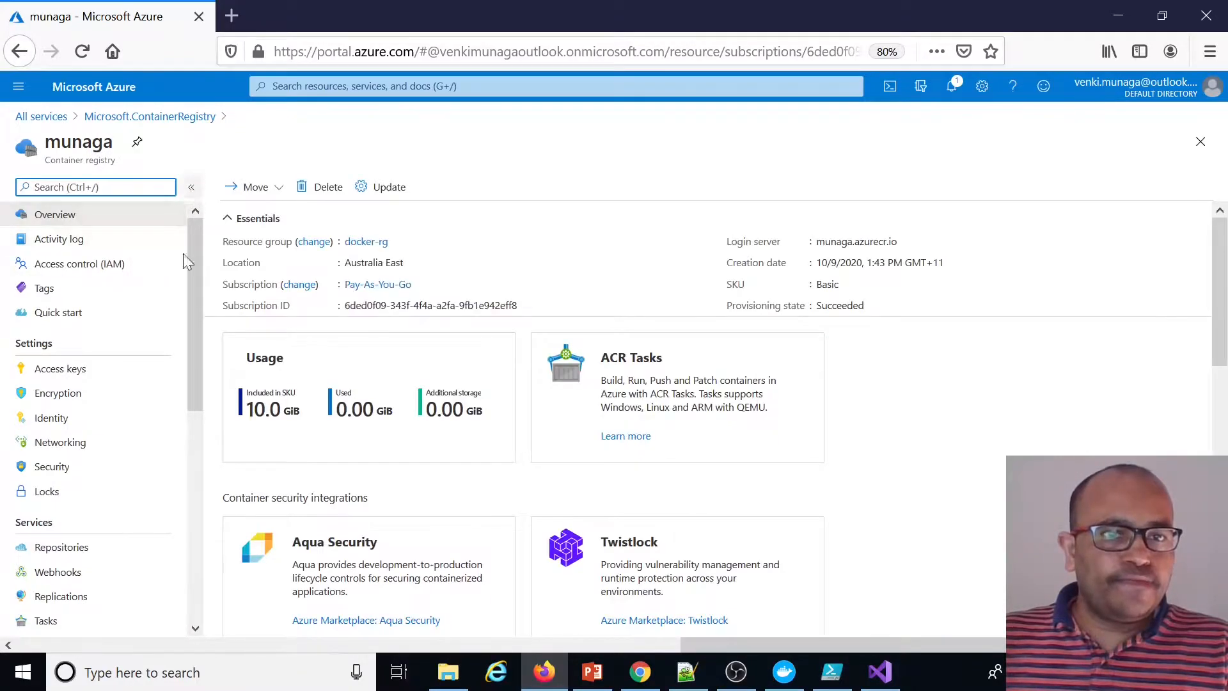
click(839, 286)
double_click(827, 284)
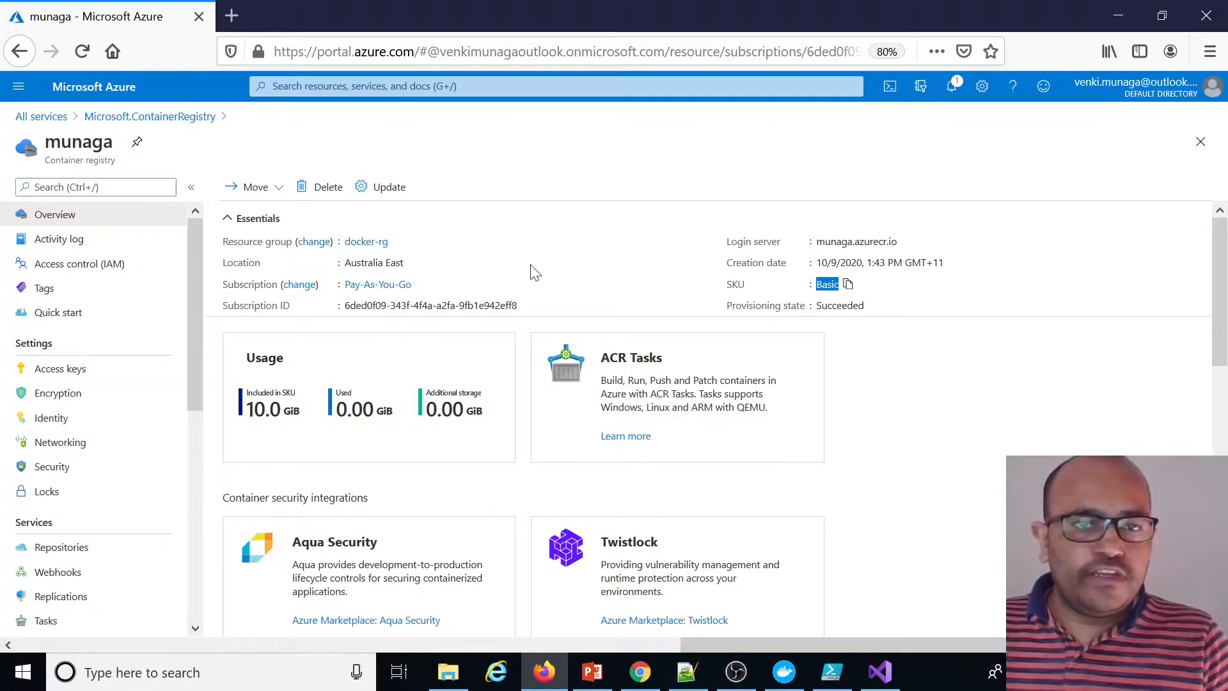
double_click(766, 242)
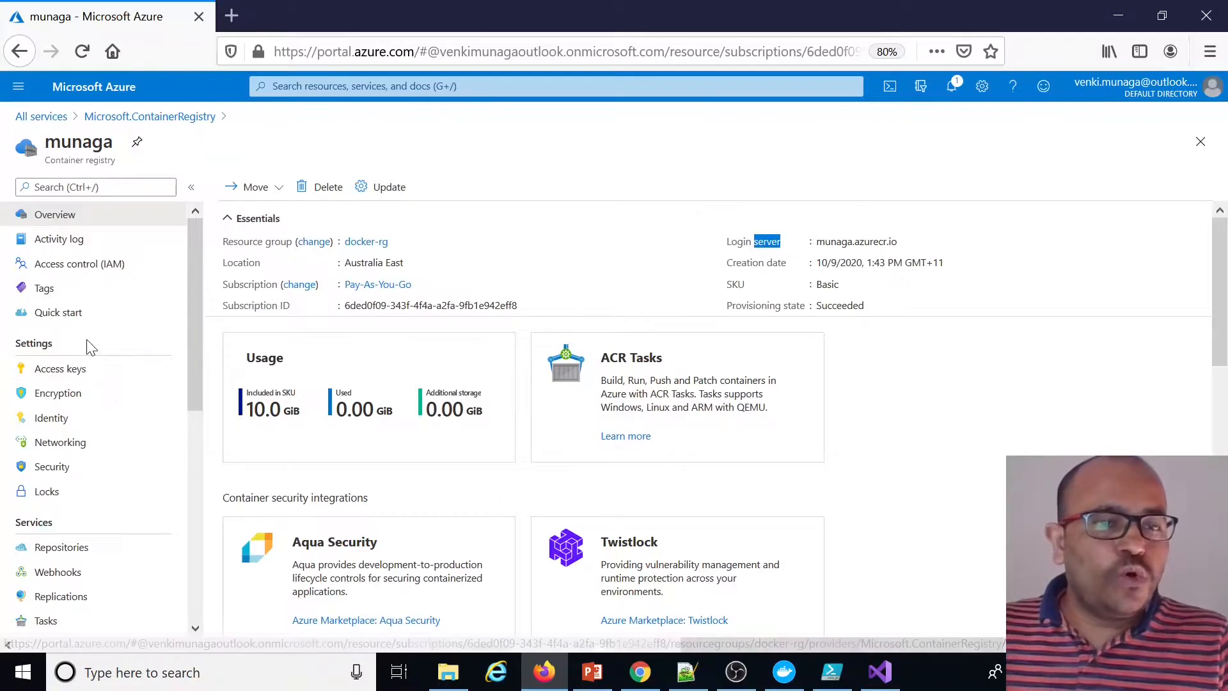
Enable the admin user in the registry's access keys
click(90, 376)
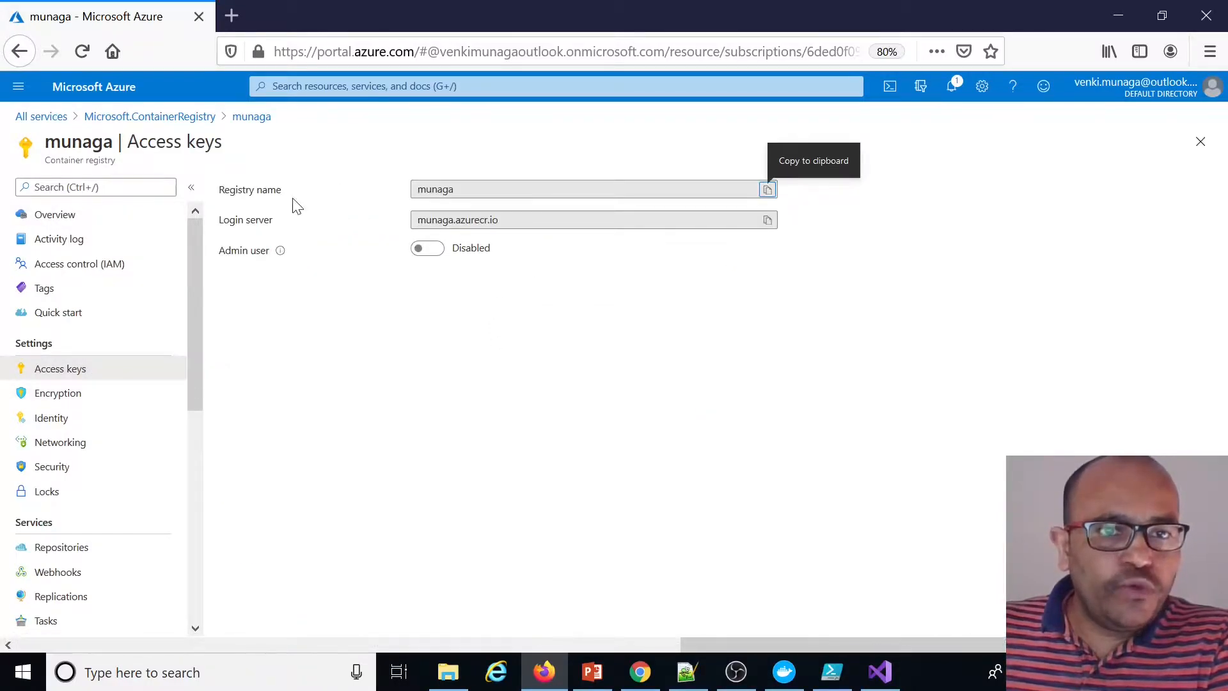
click(437, 256)
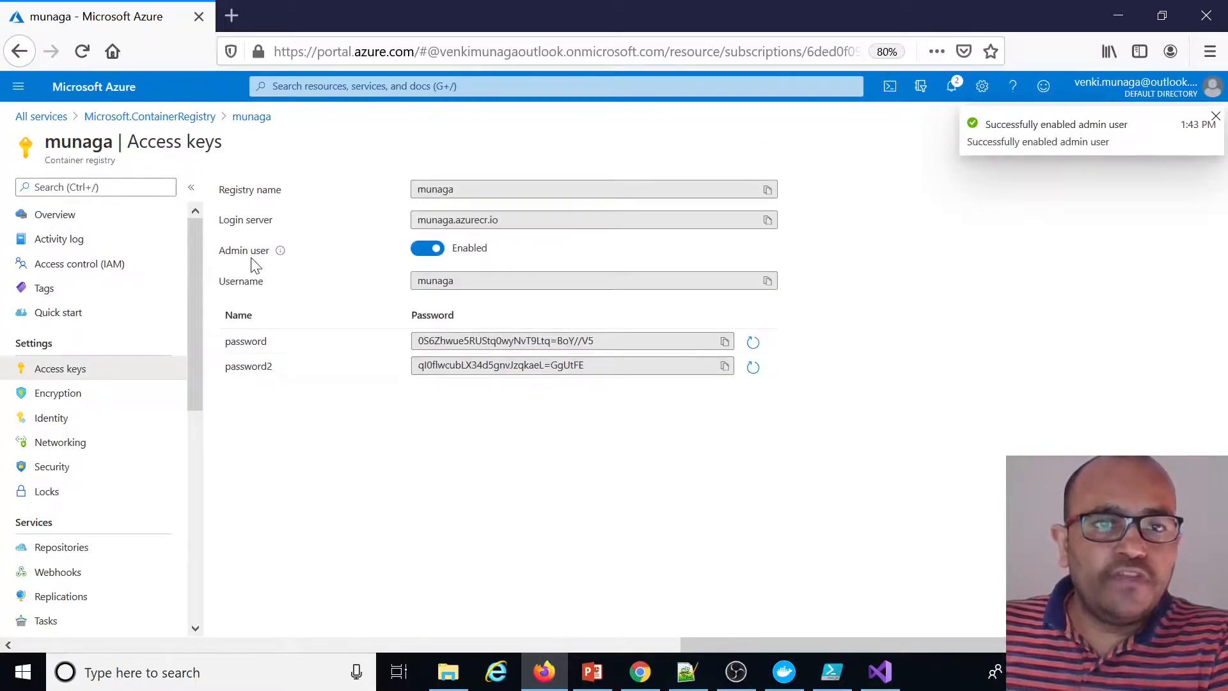
click(453, 282)
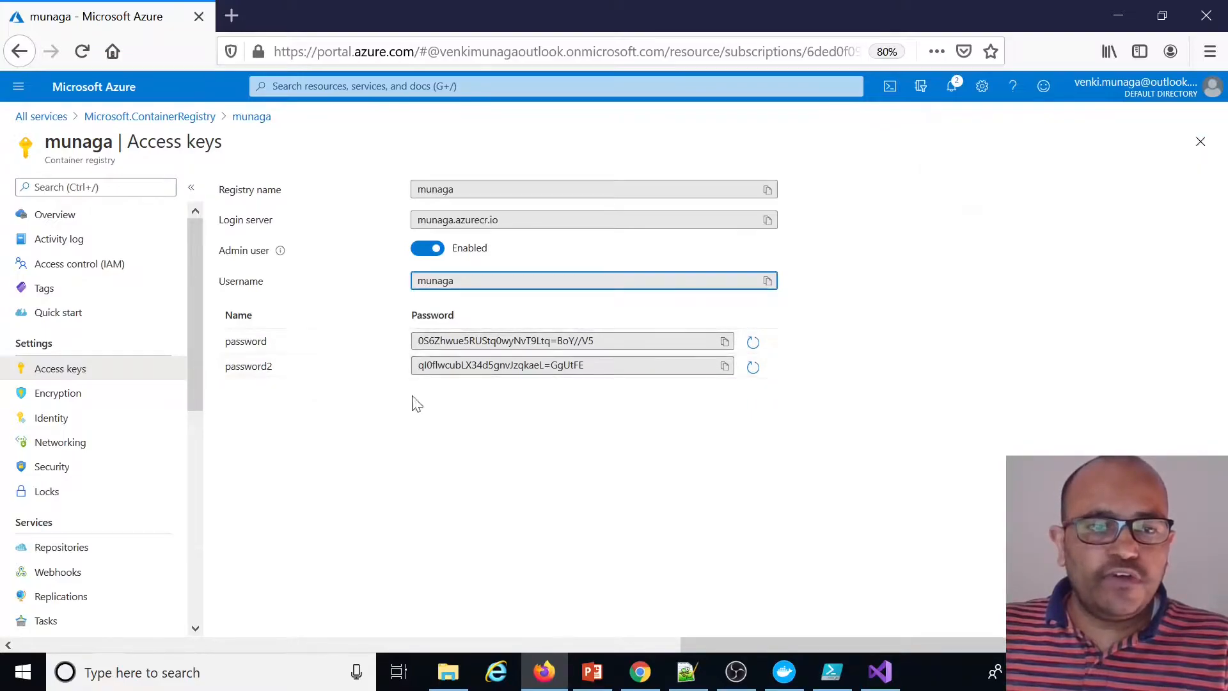
Check the registry's repositories list, then return to the access keys
scroll(73, 398, down, 5)
click(72, 390)
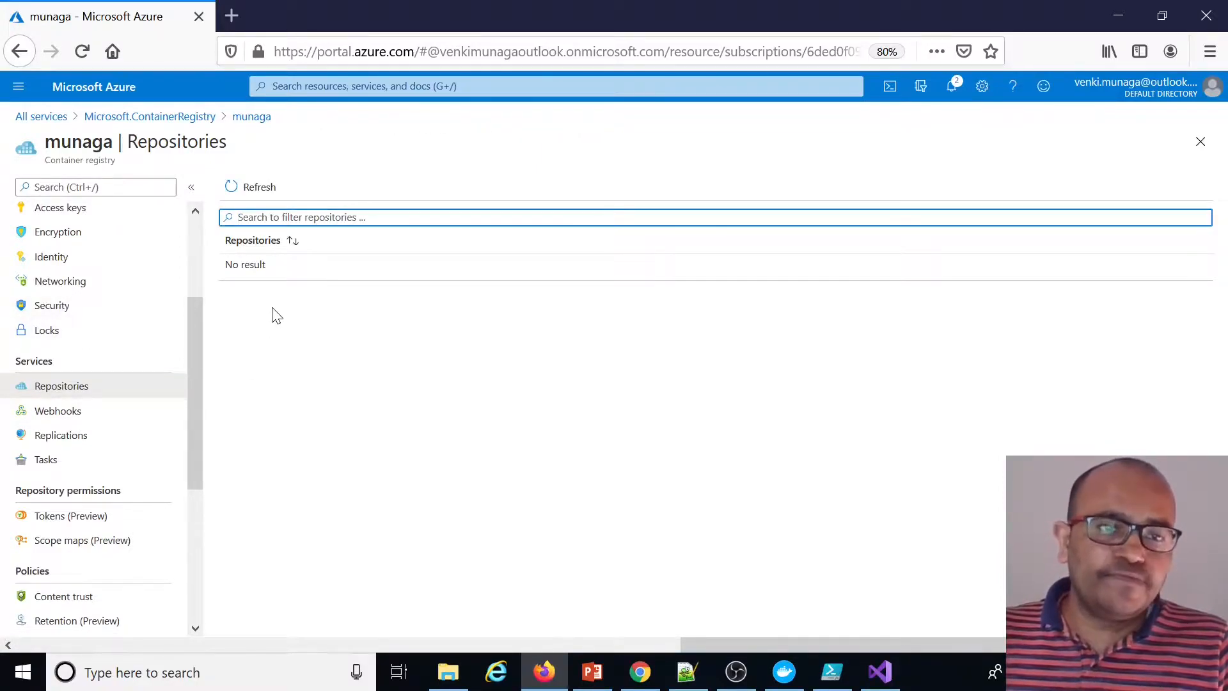
drag(201, 351, 200, 264)
click(75, 374)
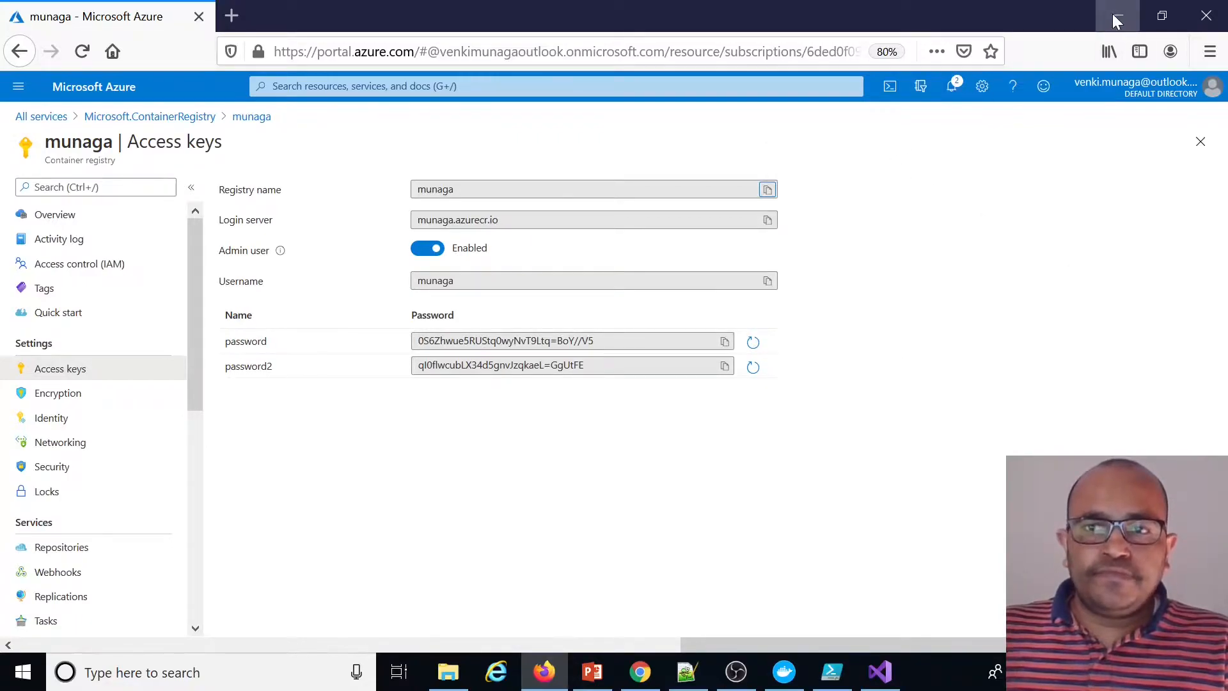
Begin a docker tag command for the dotnetcoredemo:webapi image under the Step 2 comment in the script
click(766, 220)
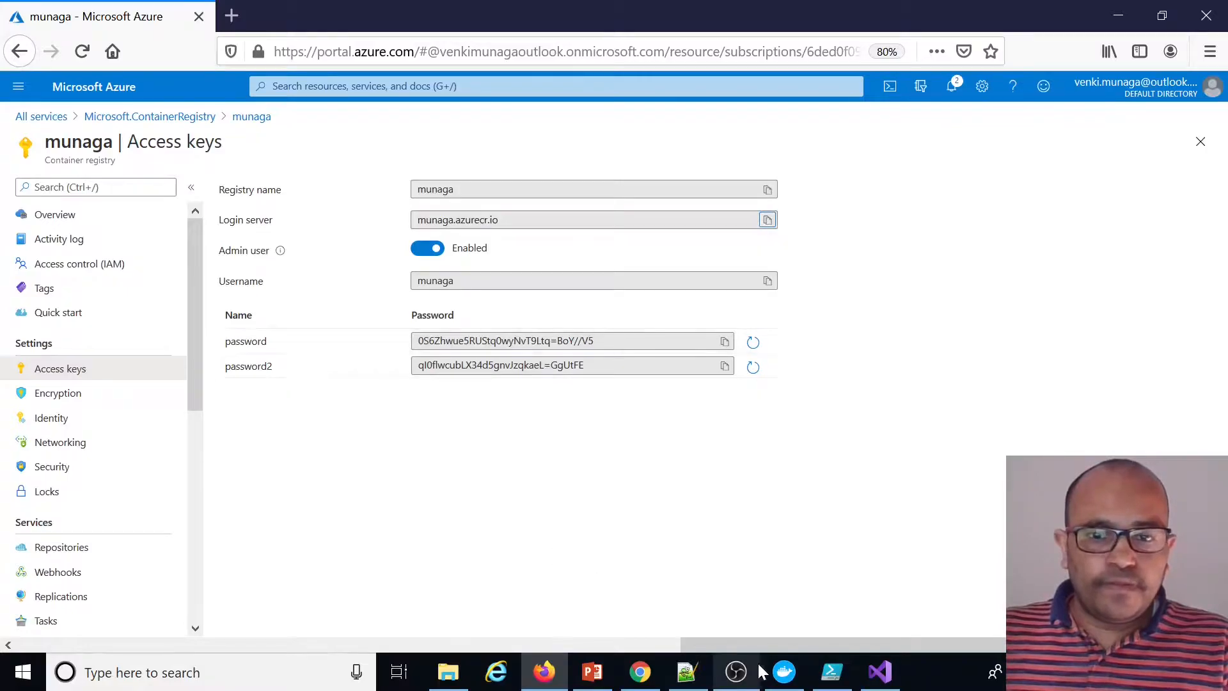
click(833, 679)
click(453, 243)
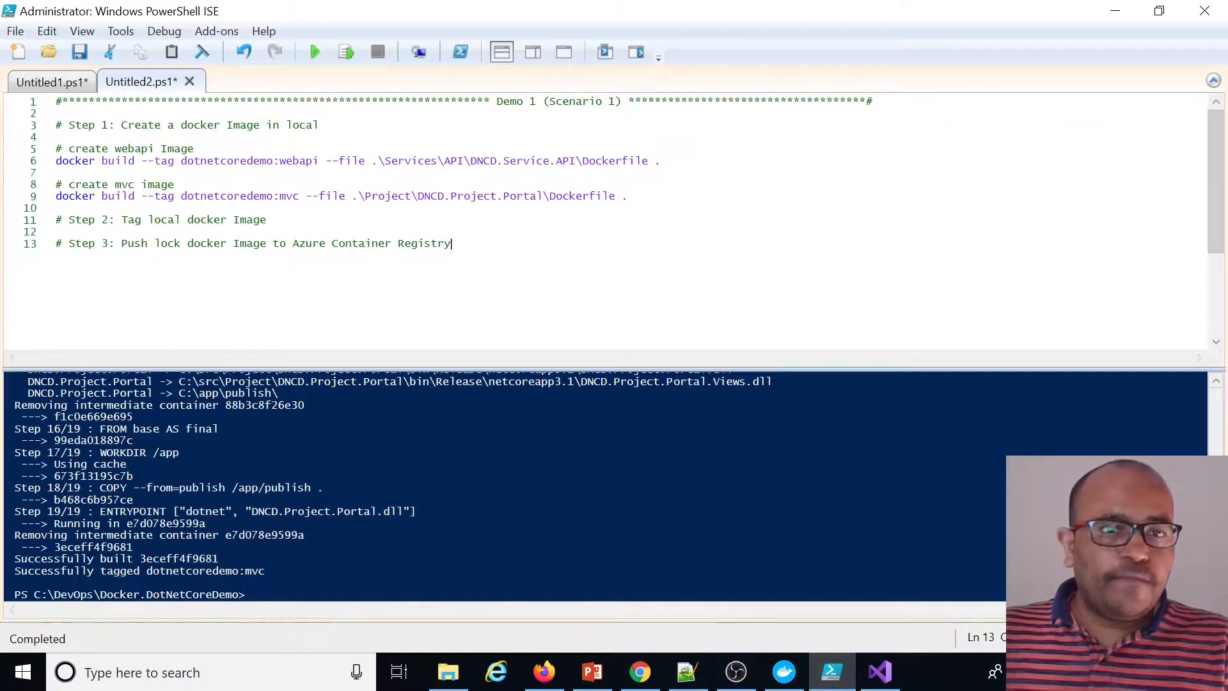
key(Return)
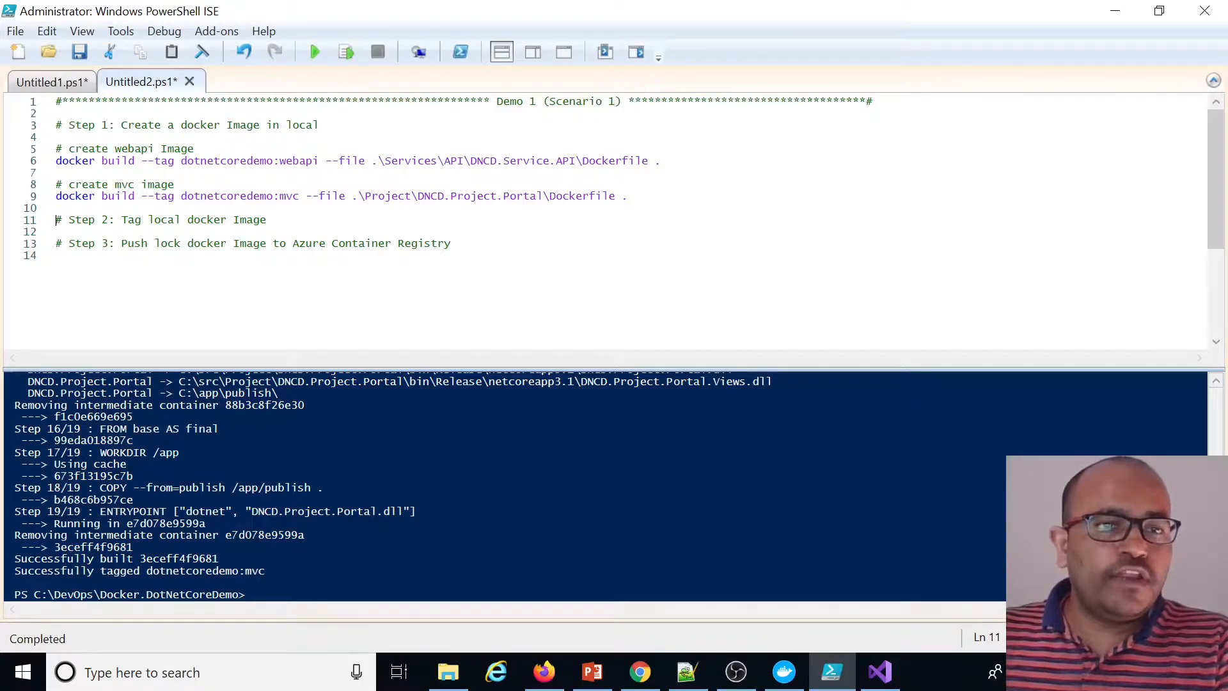
key(Return)
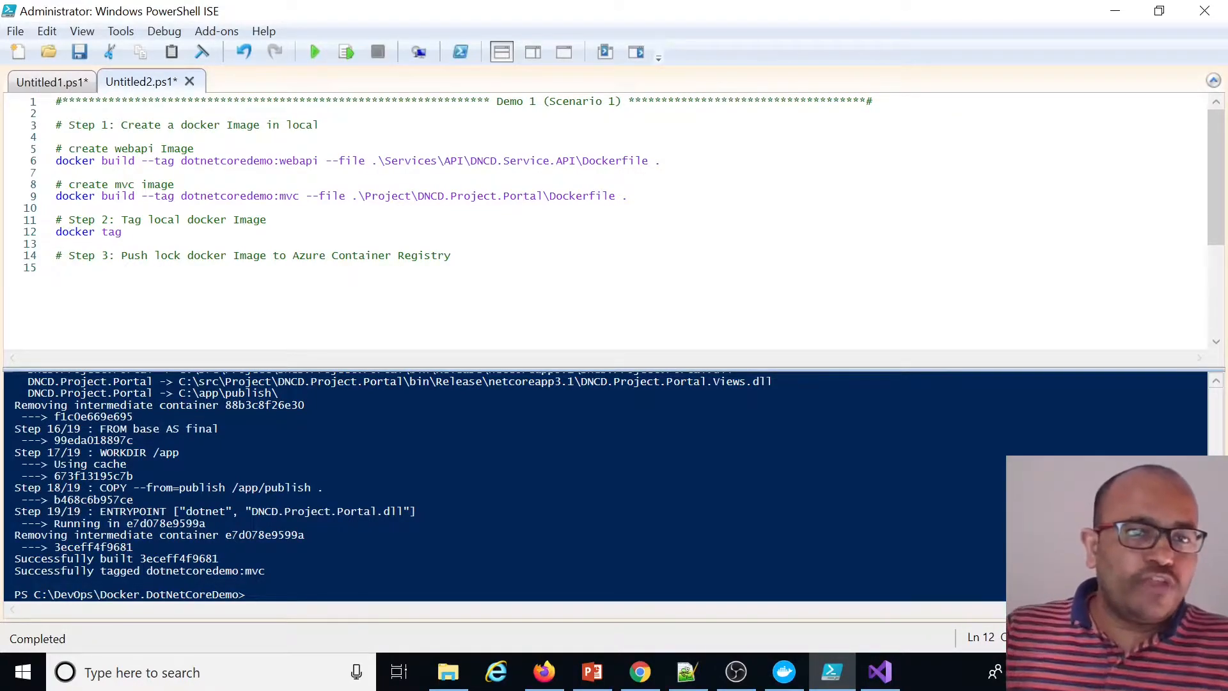
drag(318, 161, 187, 160)
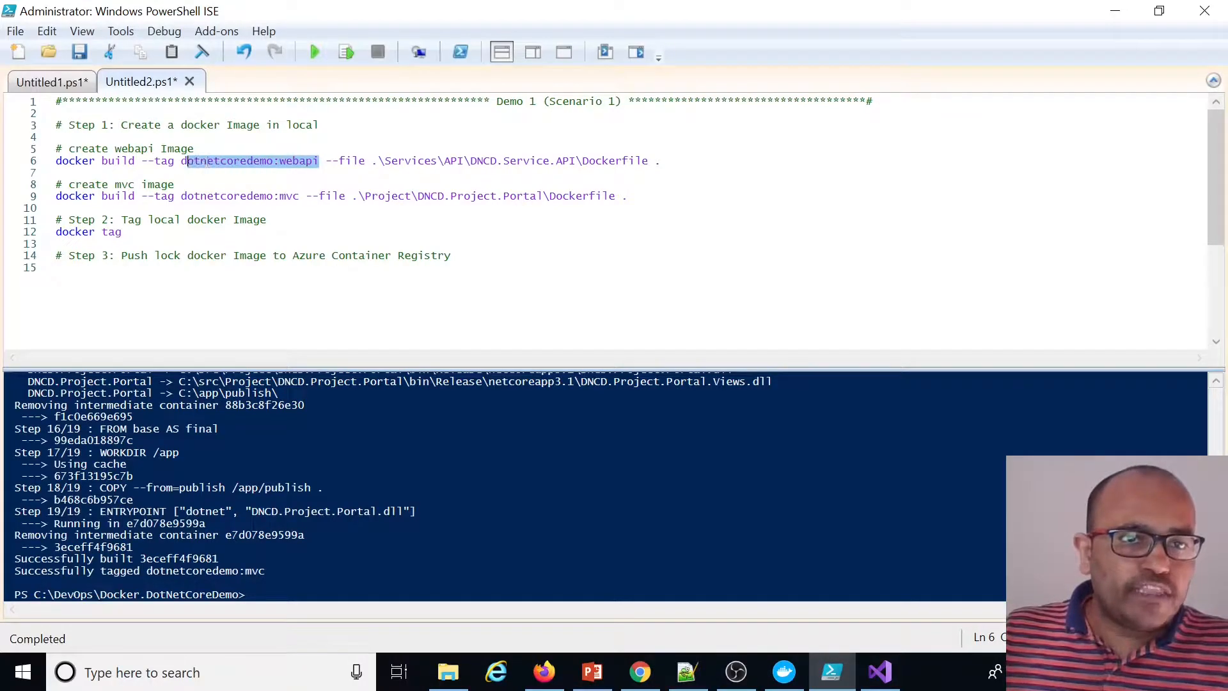
click(56, 244)
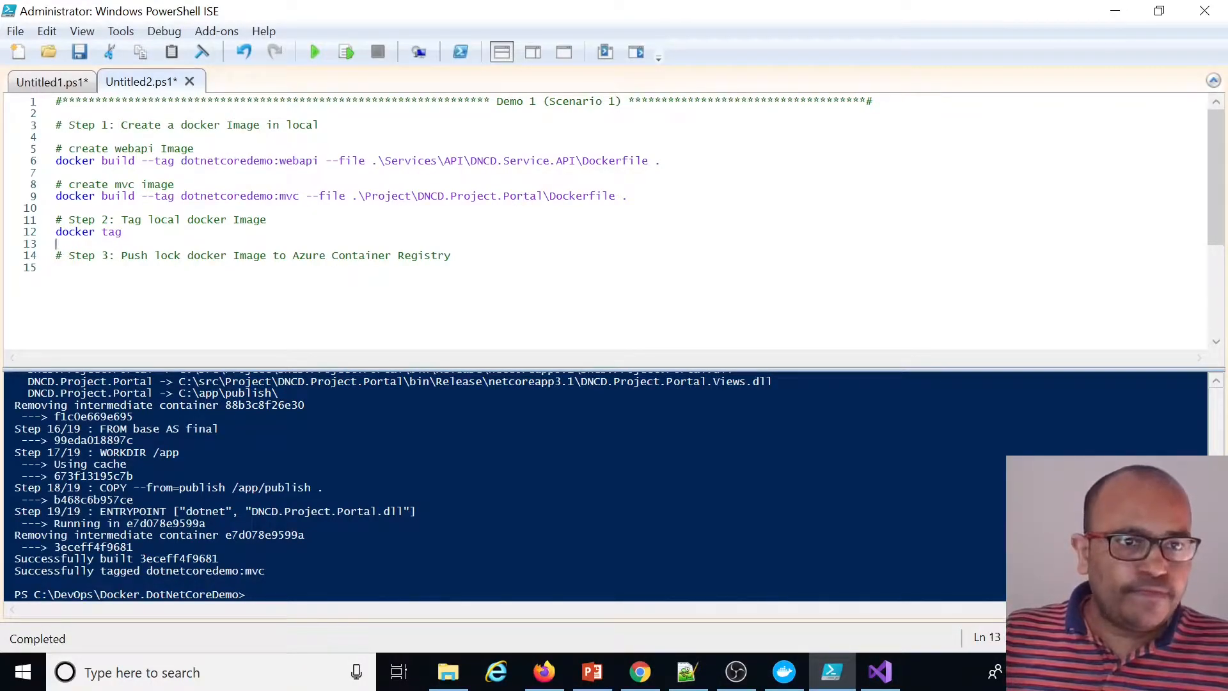
key(ctrl+v)
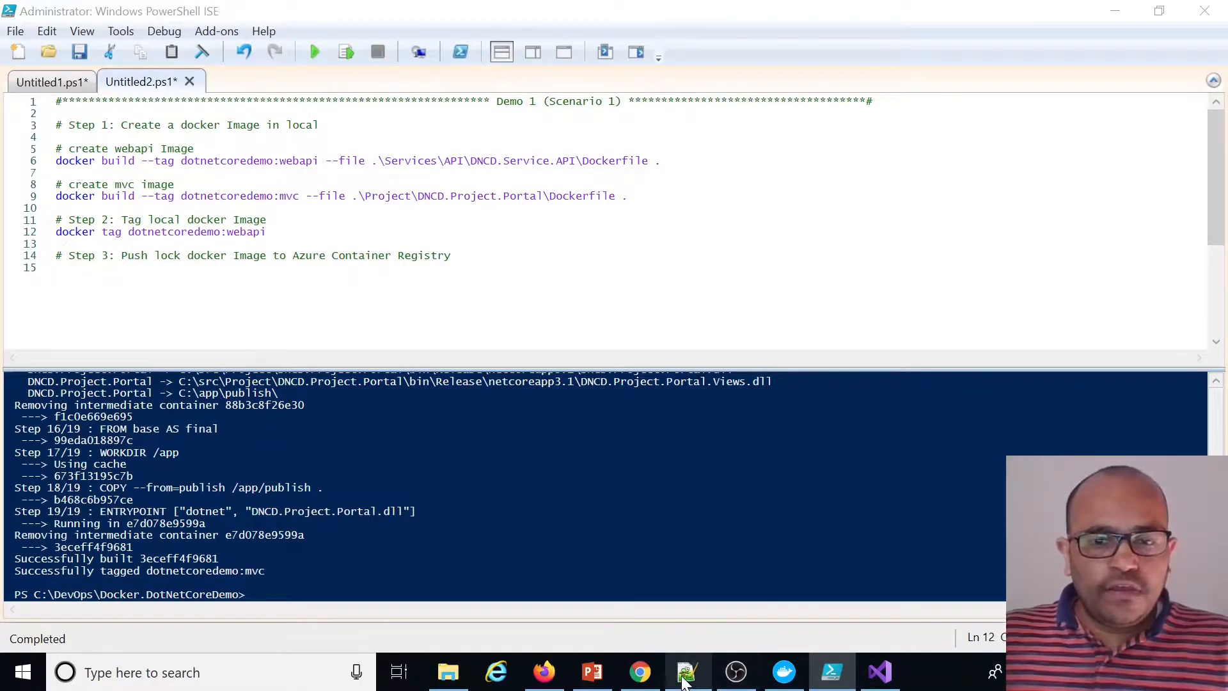
Copy the registry's login server and append it, followed by a slash, as the tag target
click(640, 672)
click(544, 672)
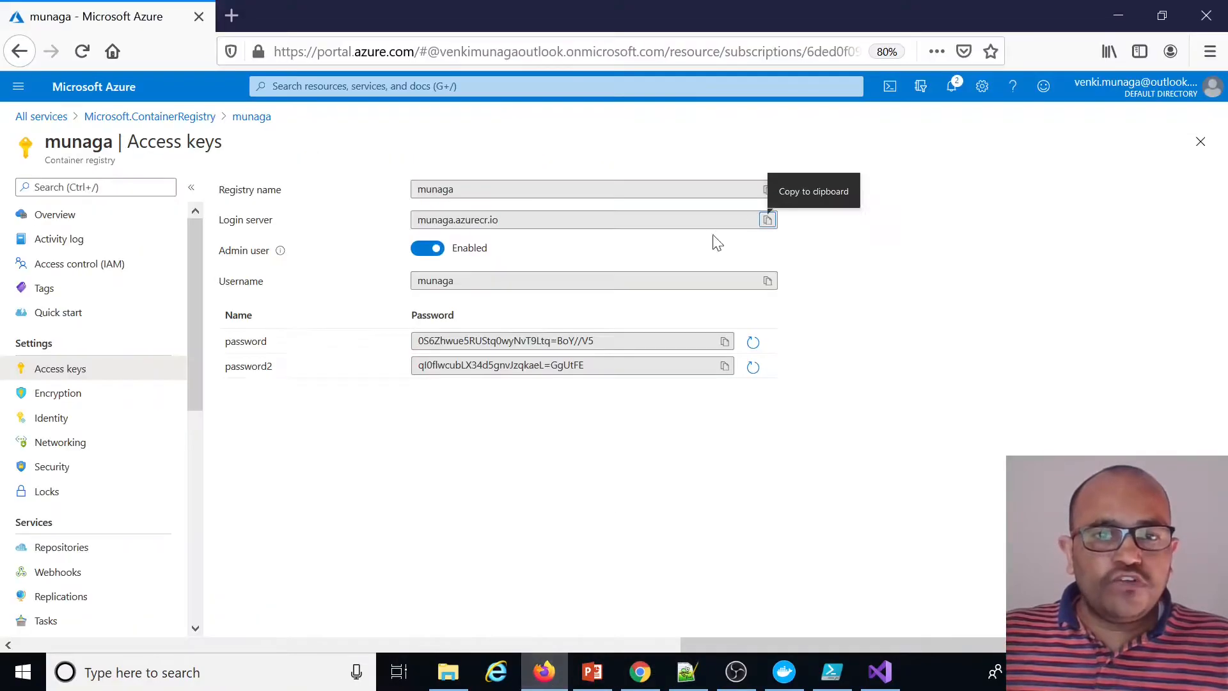
click(767, 220)
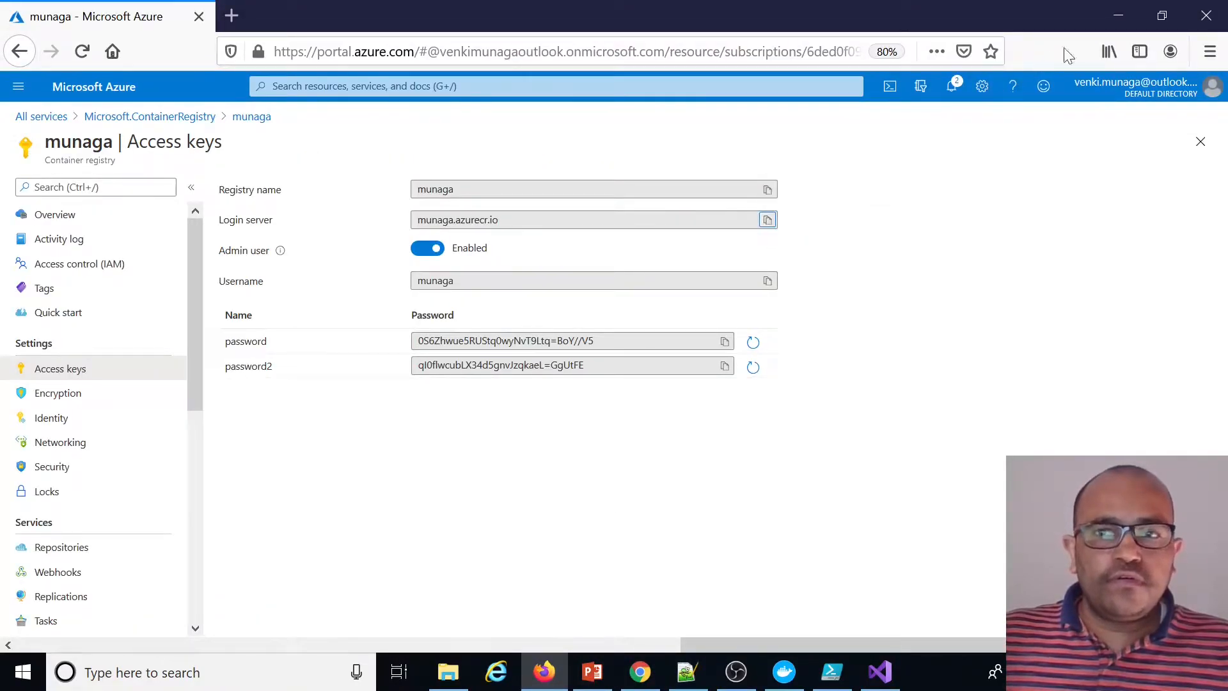
click(1118, 15)
click(831, 671)
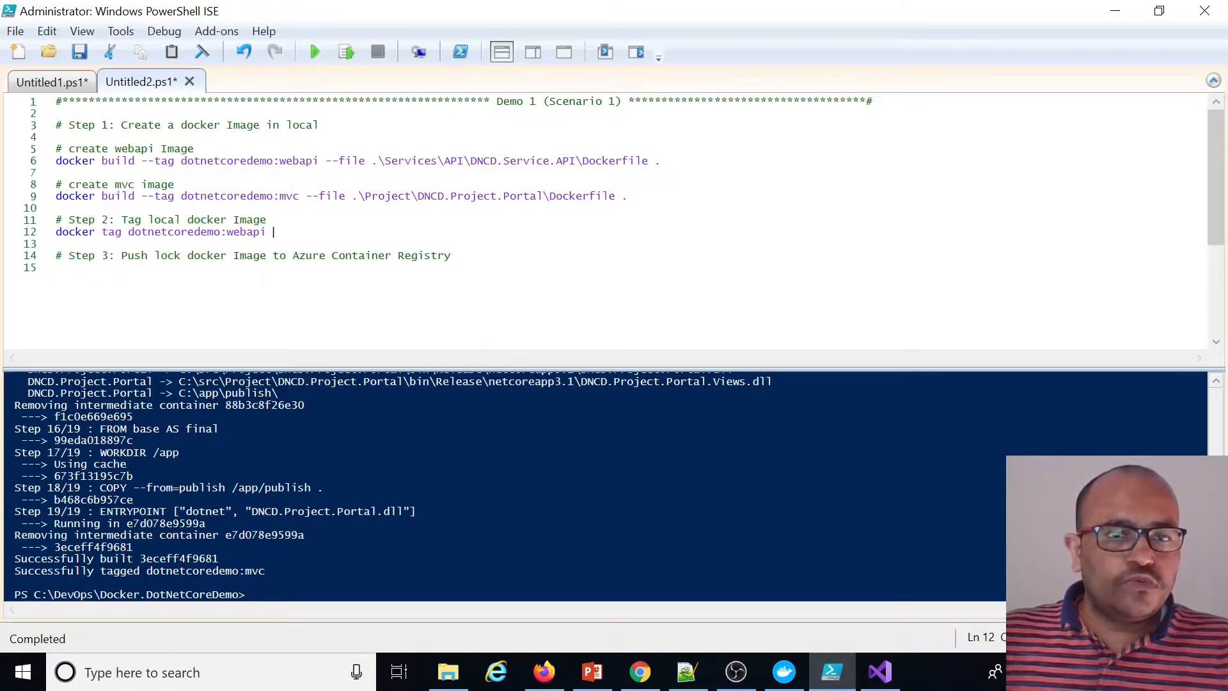
key(ctrl+v)
text(/)
Complete the target as munaga.azurecr.io/dotnetcoredemo-webapi:v1 and run the webapi tag line
drag(266, 231, 135, 231)
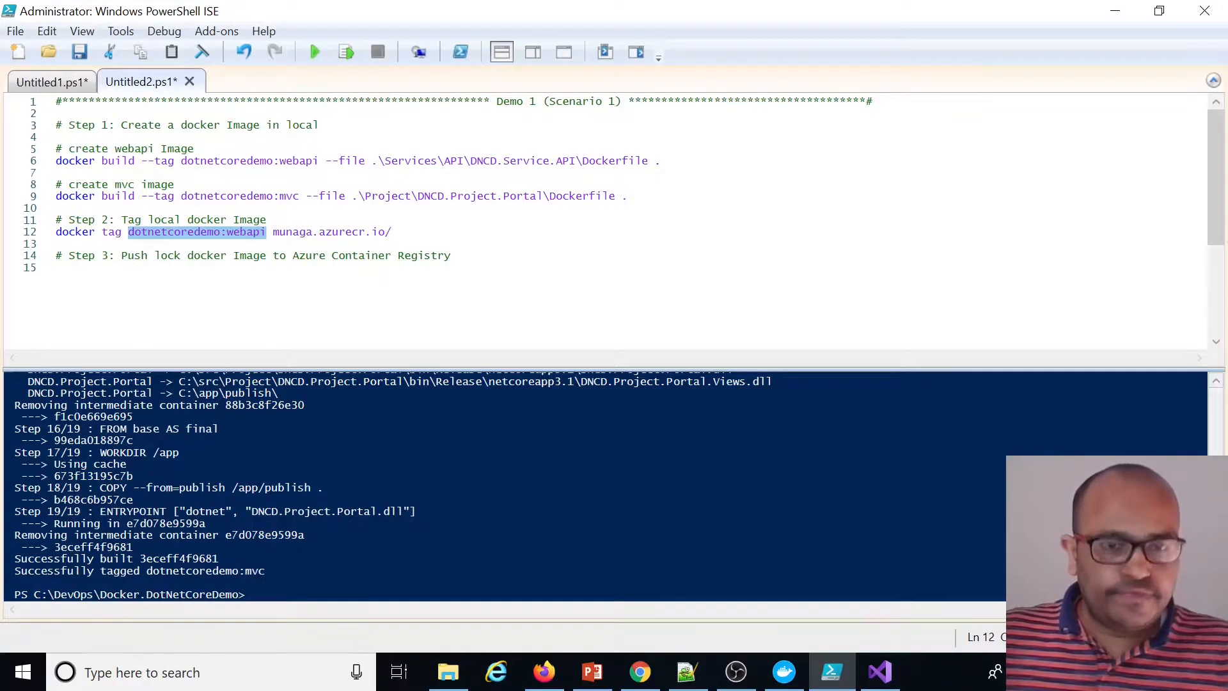
key(End)
key(ctrl+v)
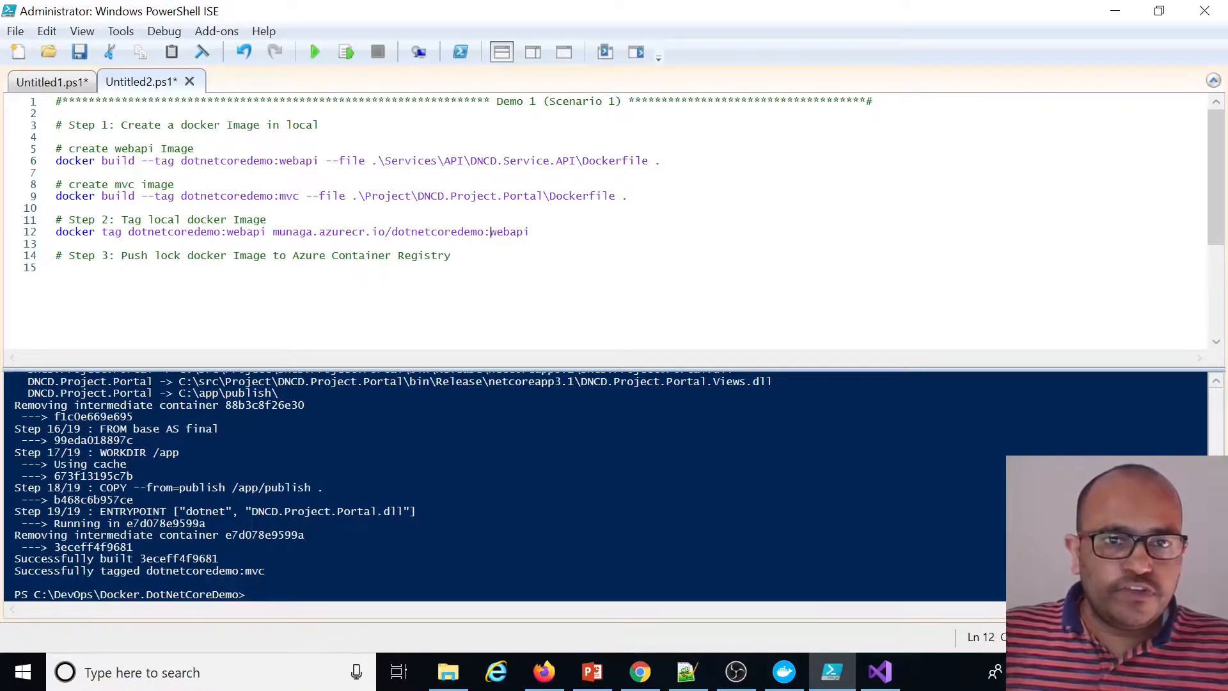
key(BackSpace)
text(-)
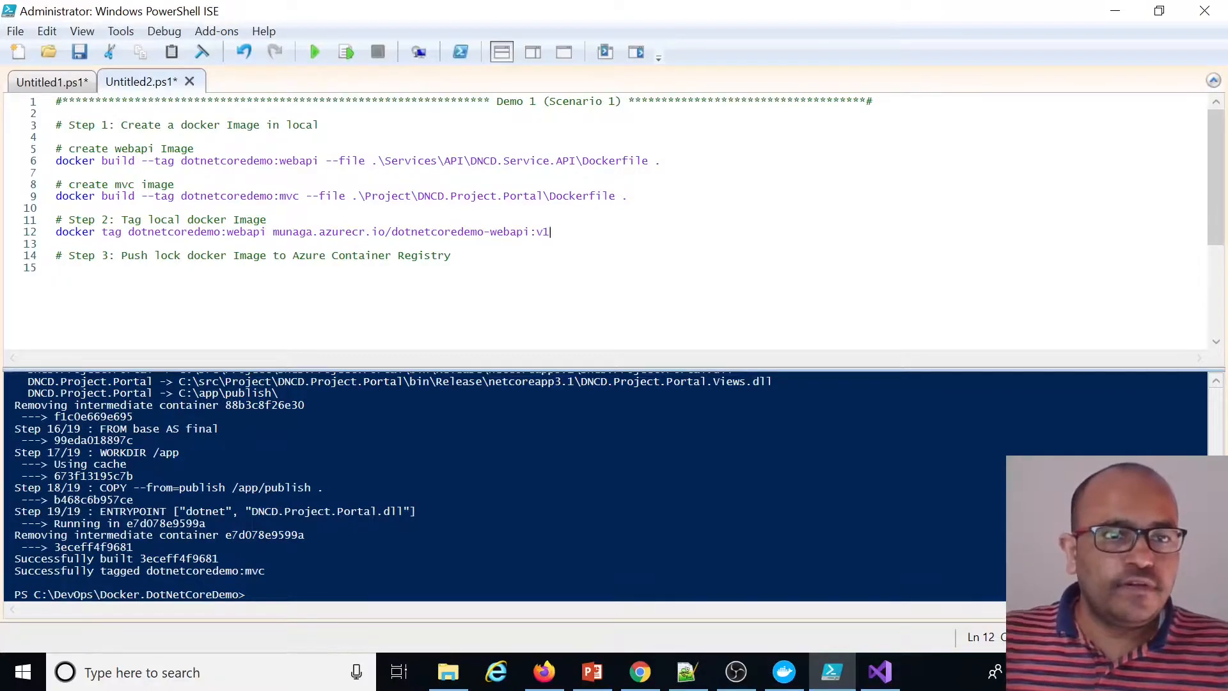
click(348, 51)
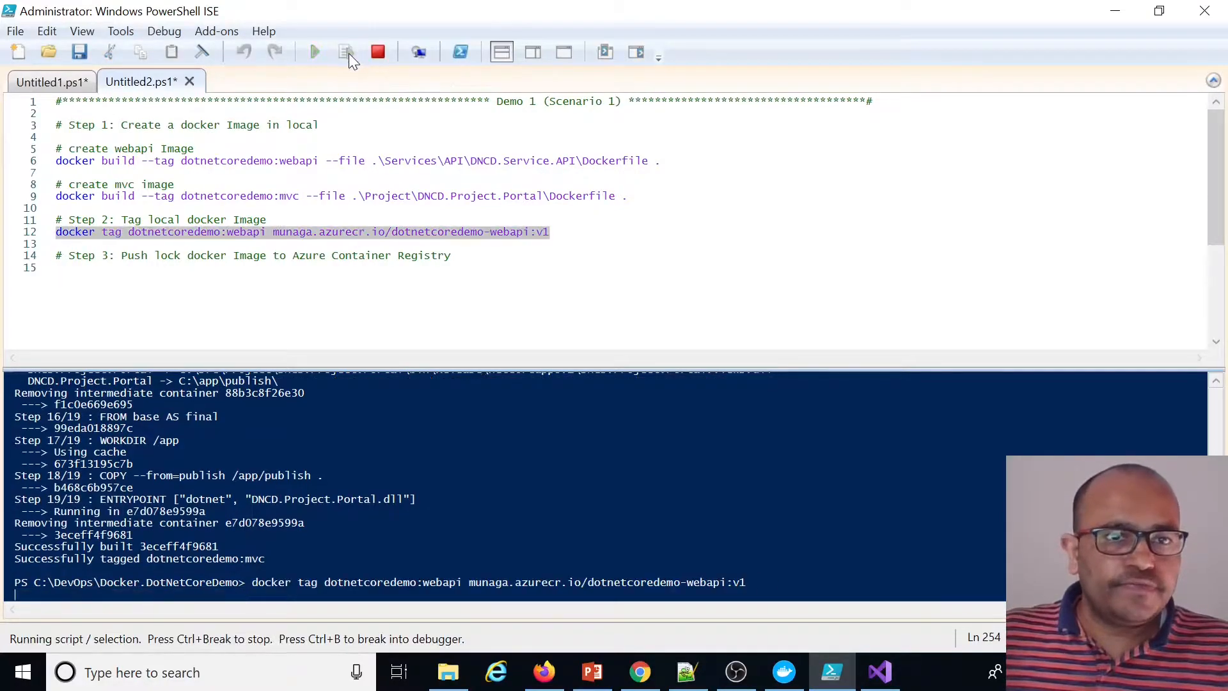
Duplicate the tag line for the mvc image, tagging dotnetcoredemo:mvc as munaga.azurecr.io/dotnetcoredemo-mvc:v1, and run it
key(shift+Home)
key(ctrl+c)
key(End)
key(Return)
key(ctrl+v)
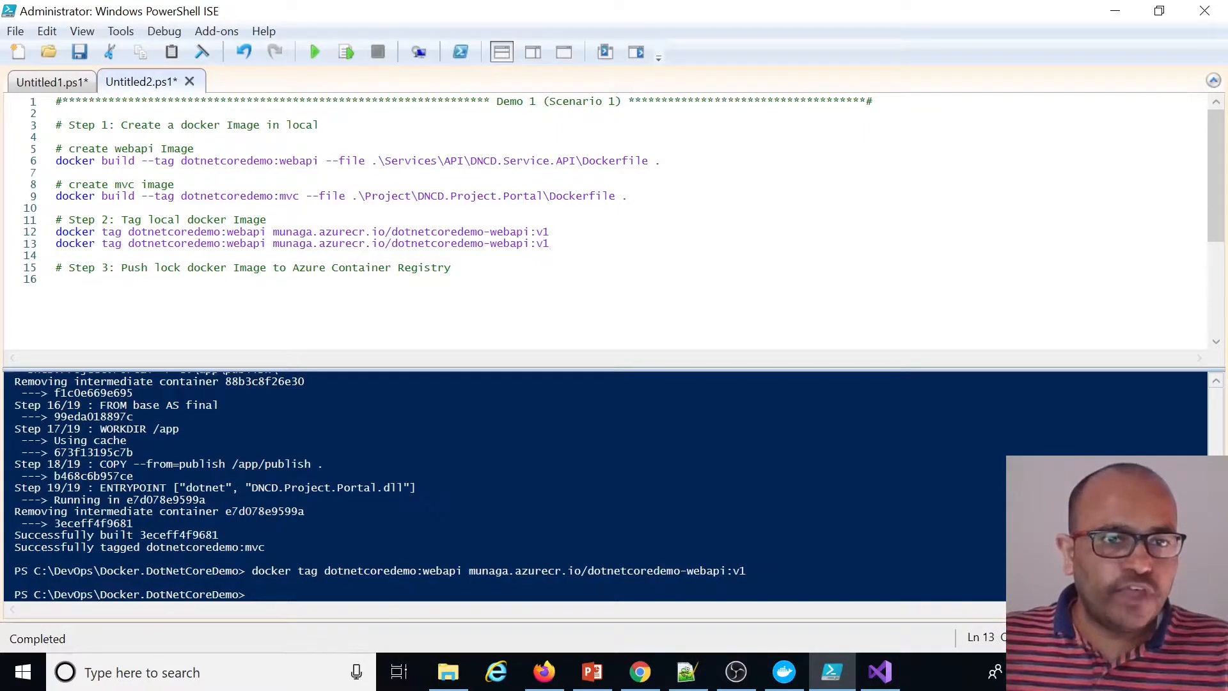
text(mvc)
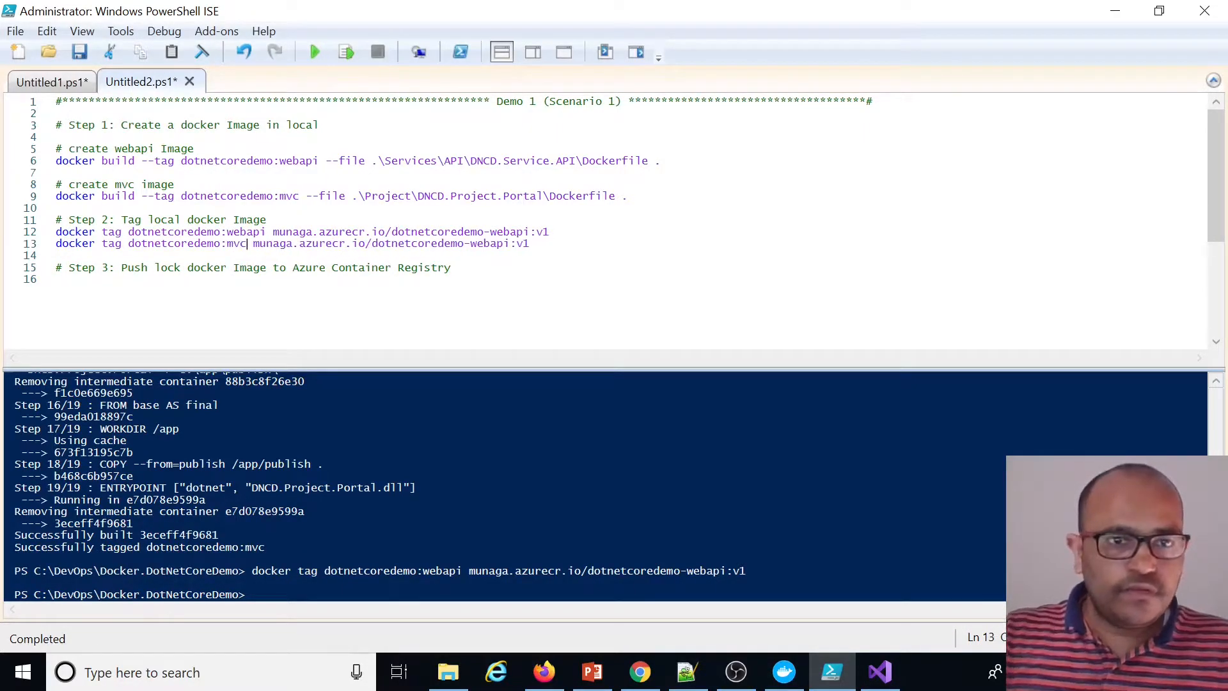
double_click(489, 248)
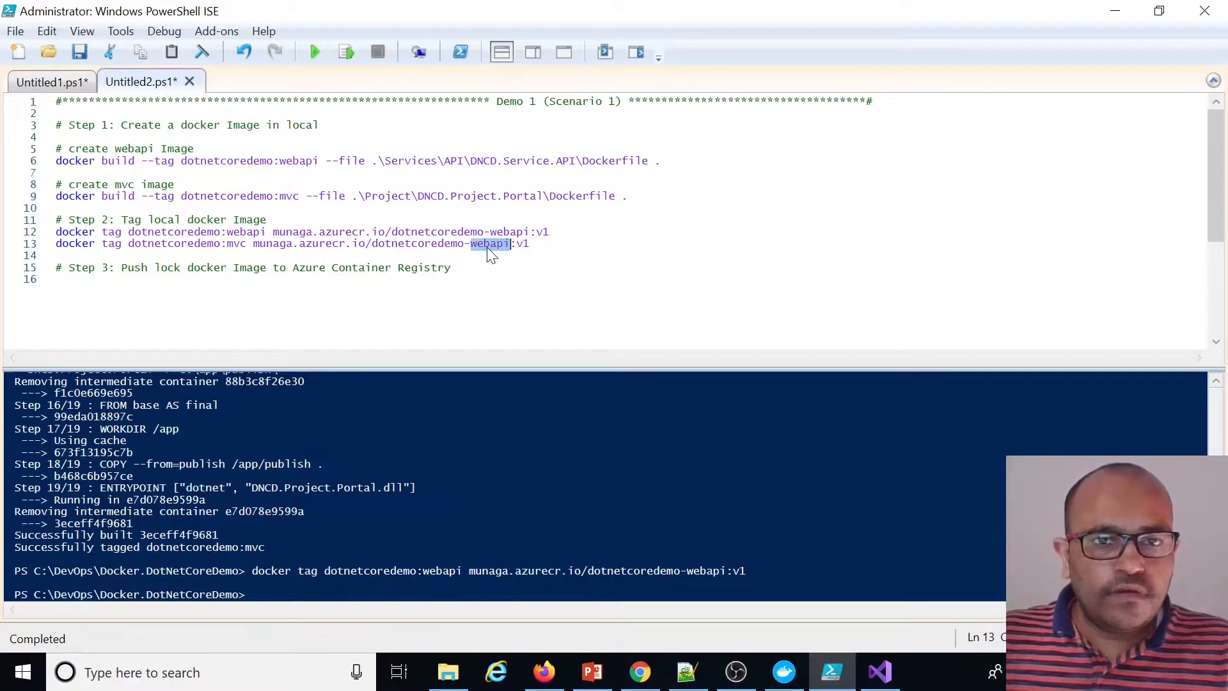
text(mvc)
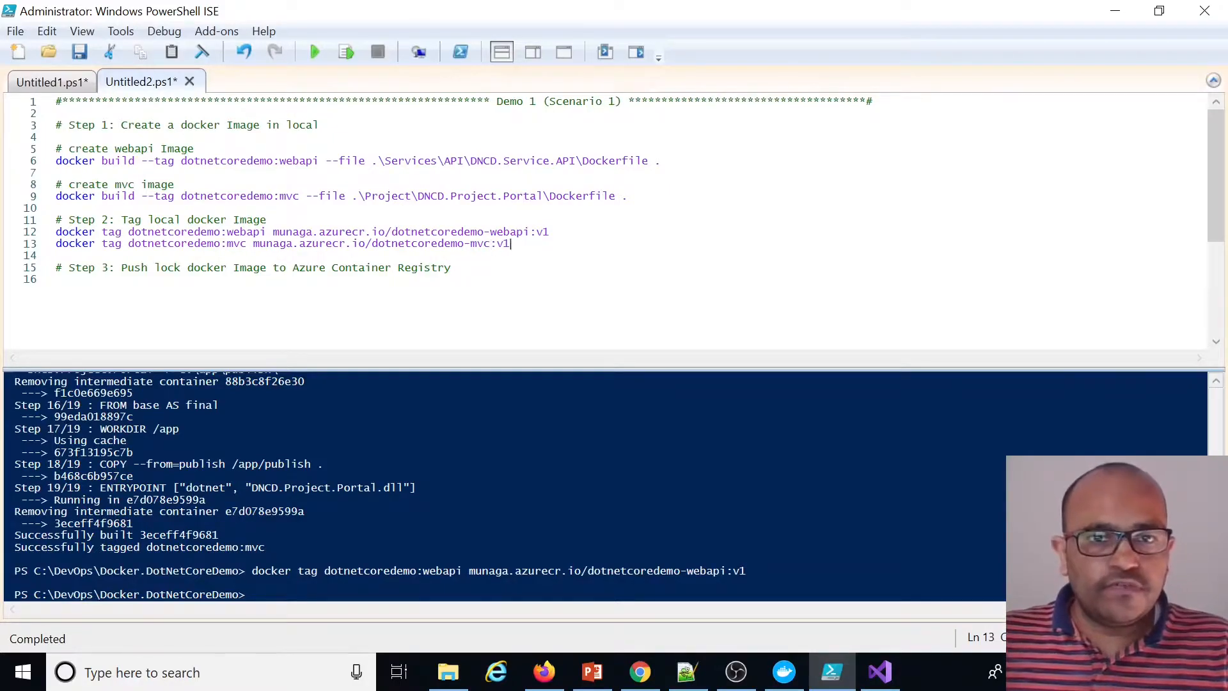
click(346, 52)
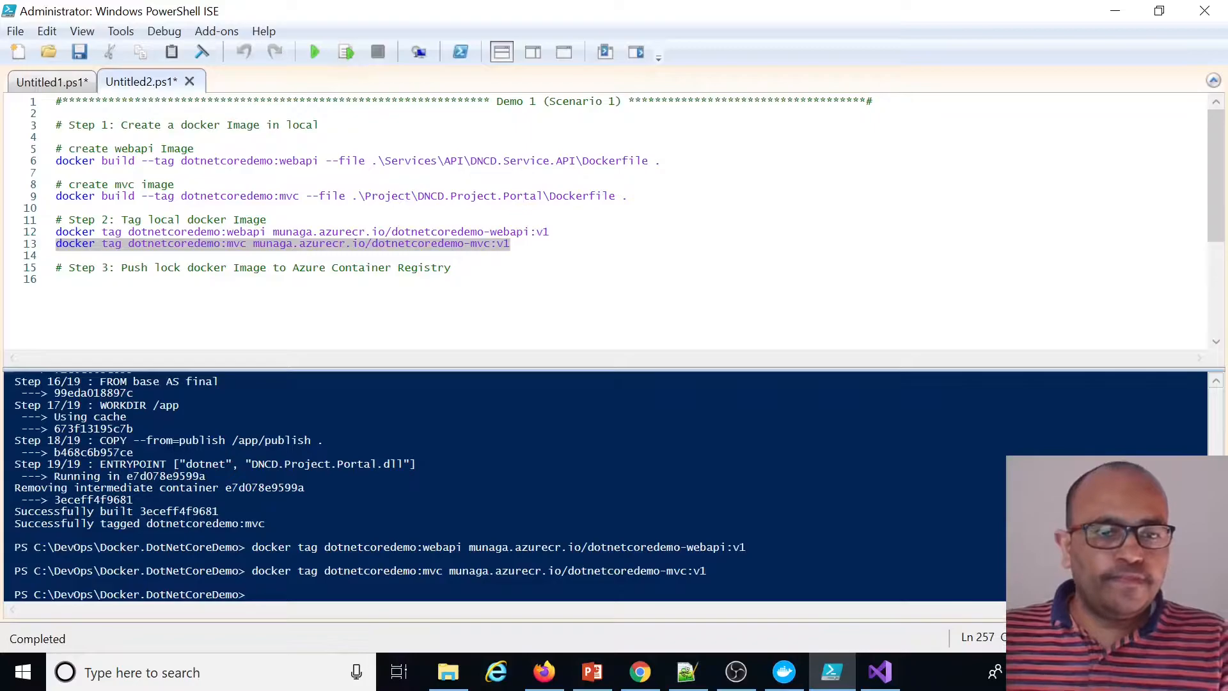
Examine the local images in Docker Desktop, comparing the tags and image IDs of the original and registry-tagged images
click(792, 668)
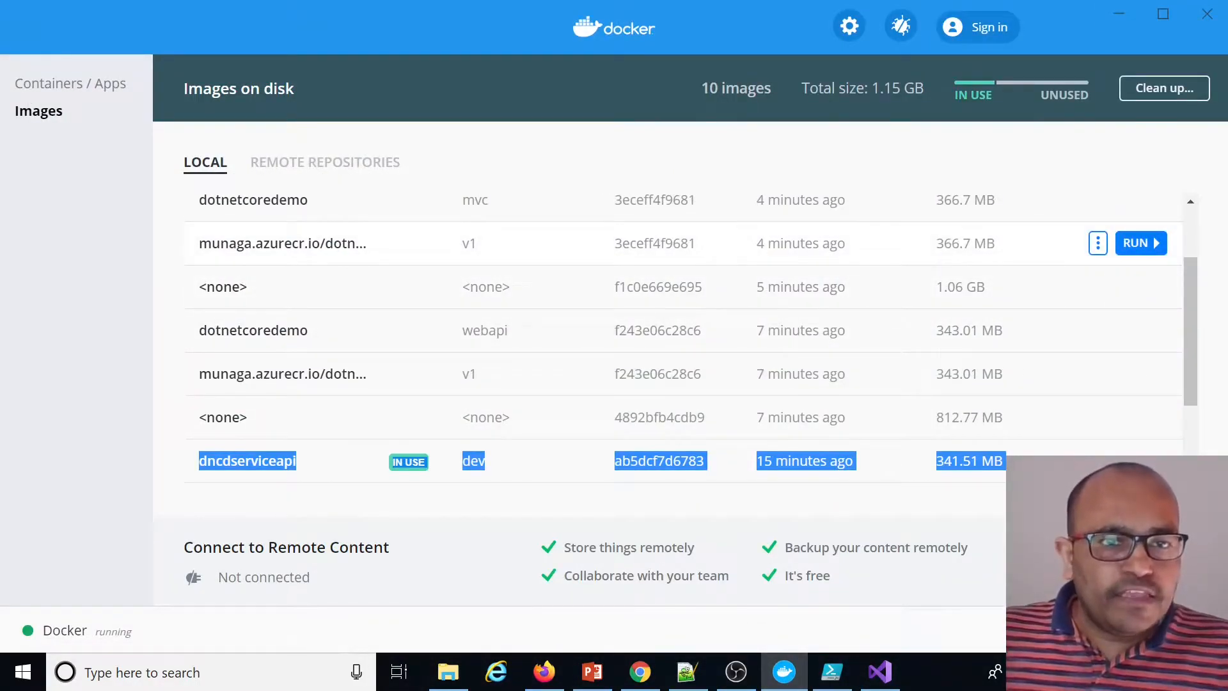
drag(199, 243, 473, 243)
double_click(468, 243)
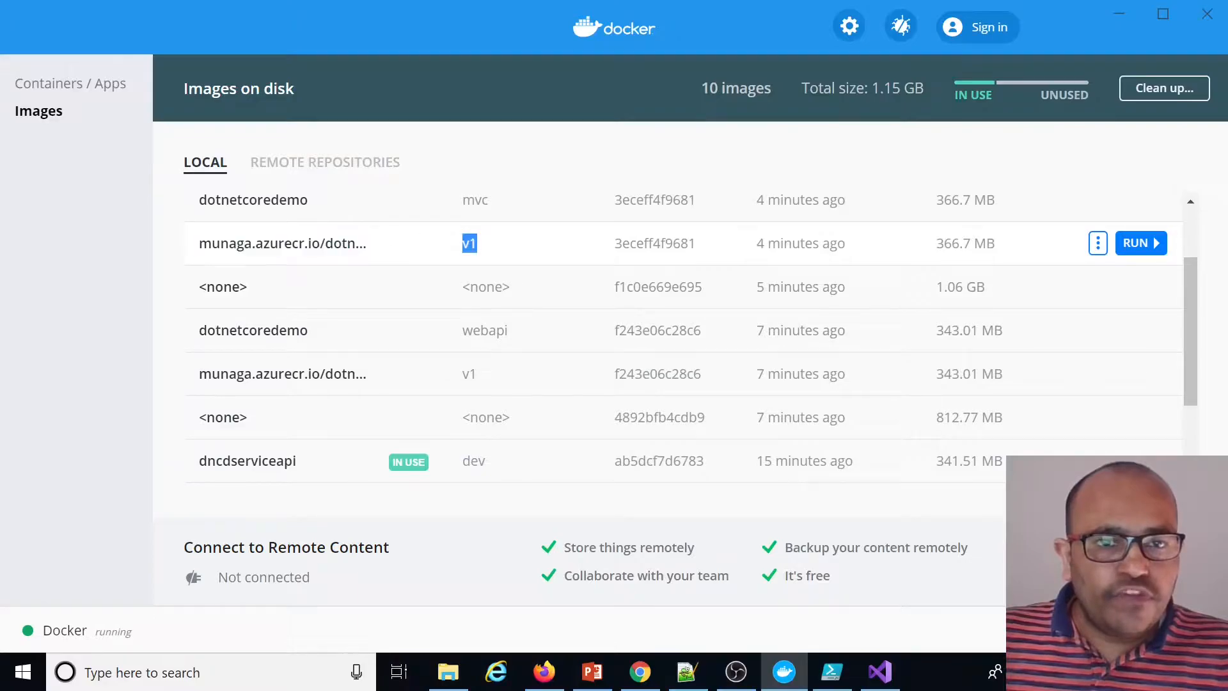
double_click(654, 243)
scroll(655, 243, up, 2)
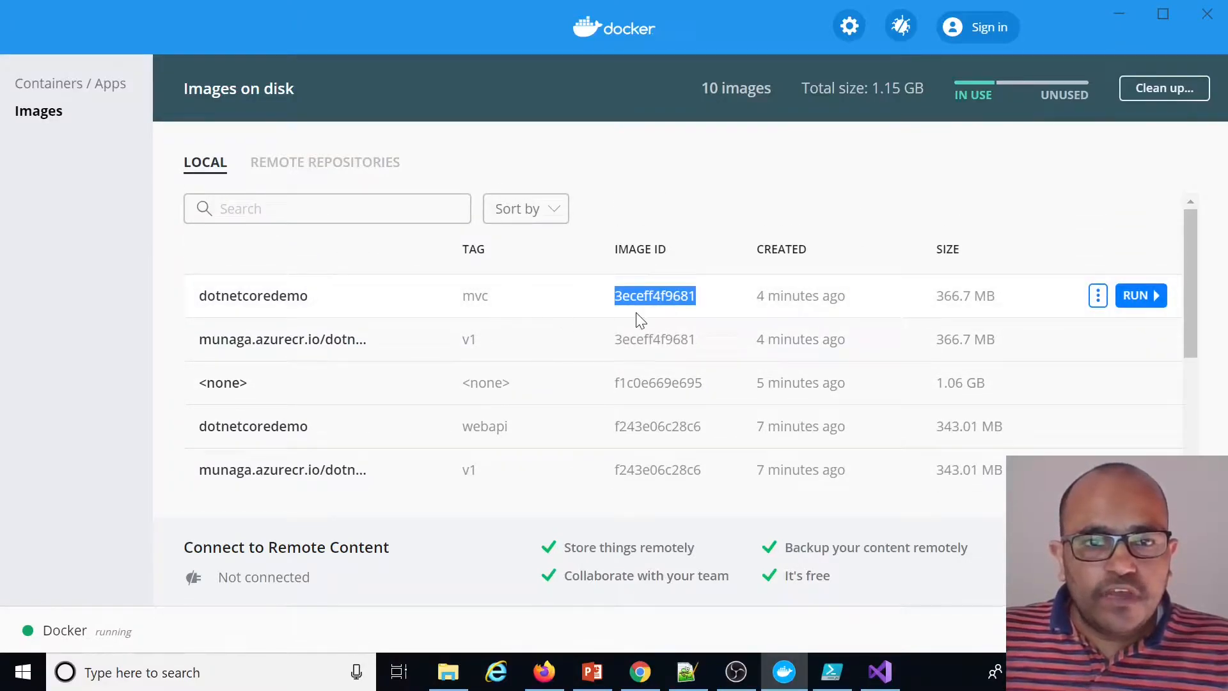
double_click(646, 339)
double_click(646, 296)
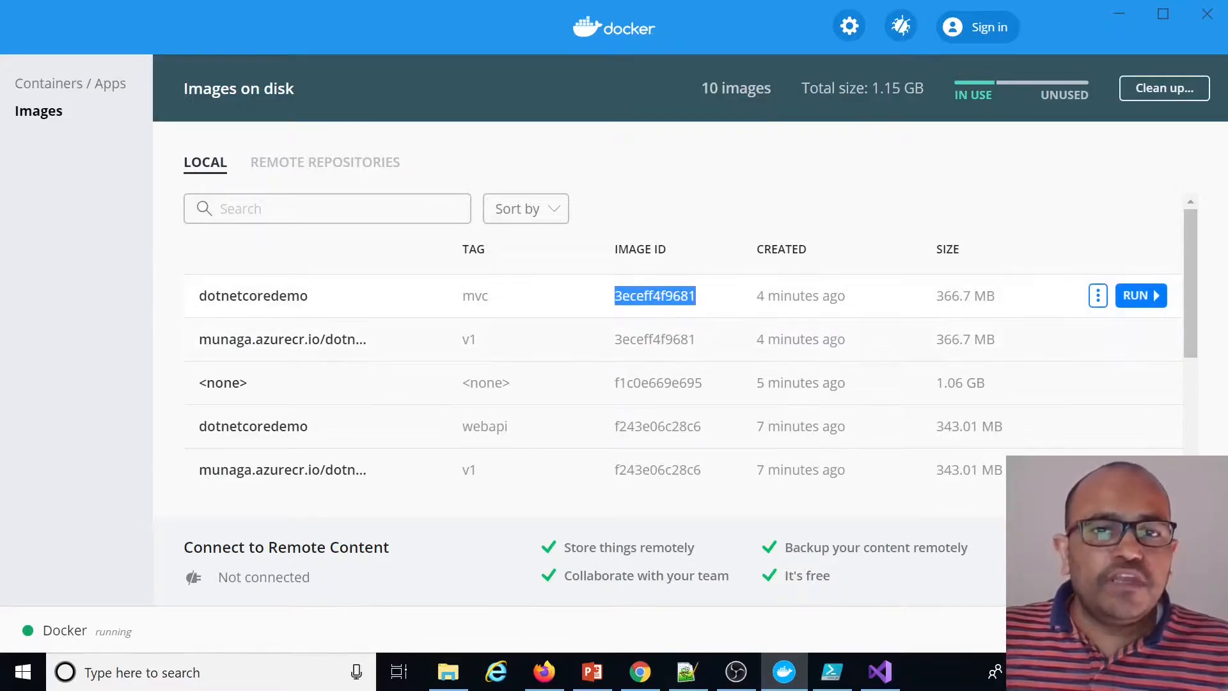
double_click(646, 339)
double_click(646, 296)
drag(491, 346, 213, 312)
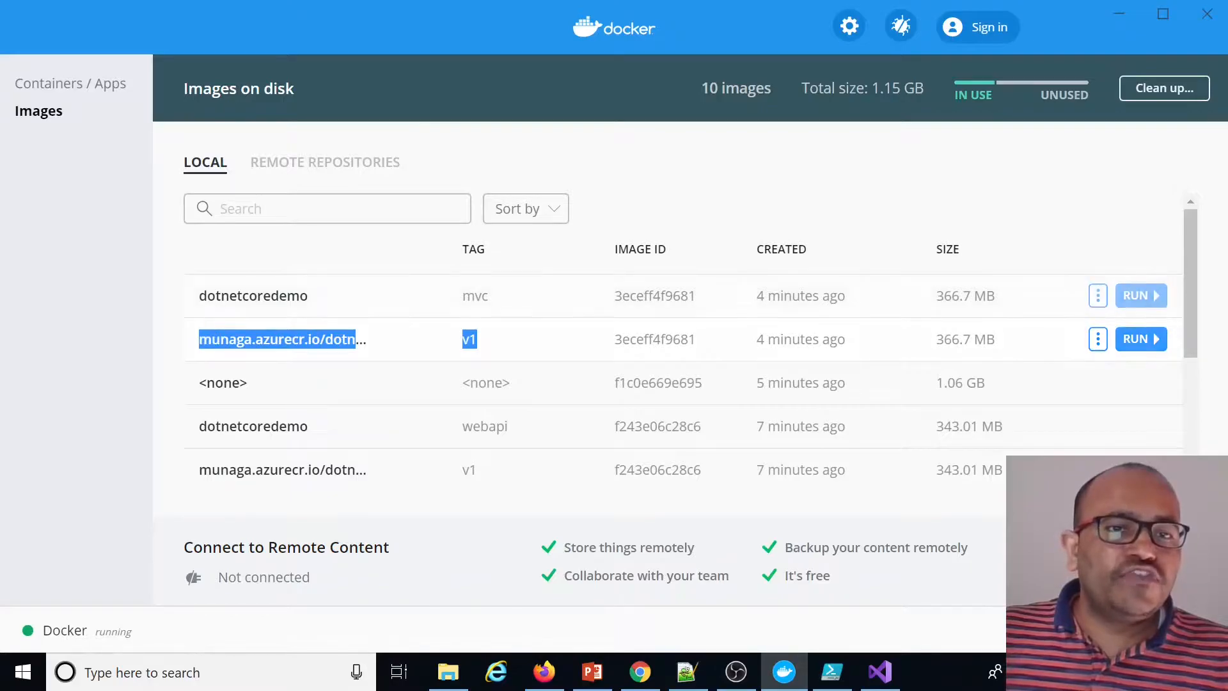
double_click(646, 296)
drag(199, 296, 211, 339)
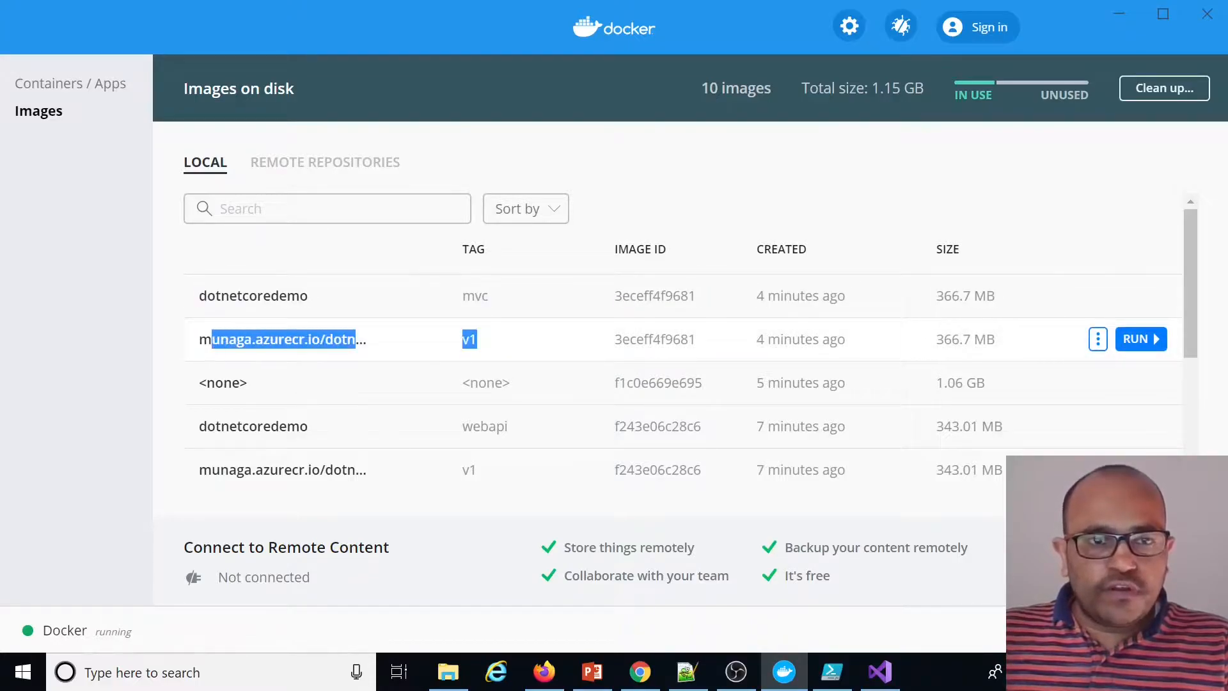
Start a docker login command for munaga.azurecr.io with the registry admin username under the Step 3 comment
click(831, 672)
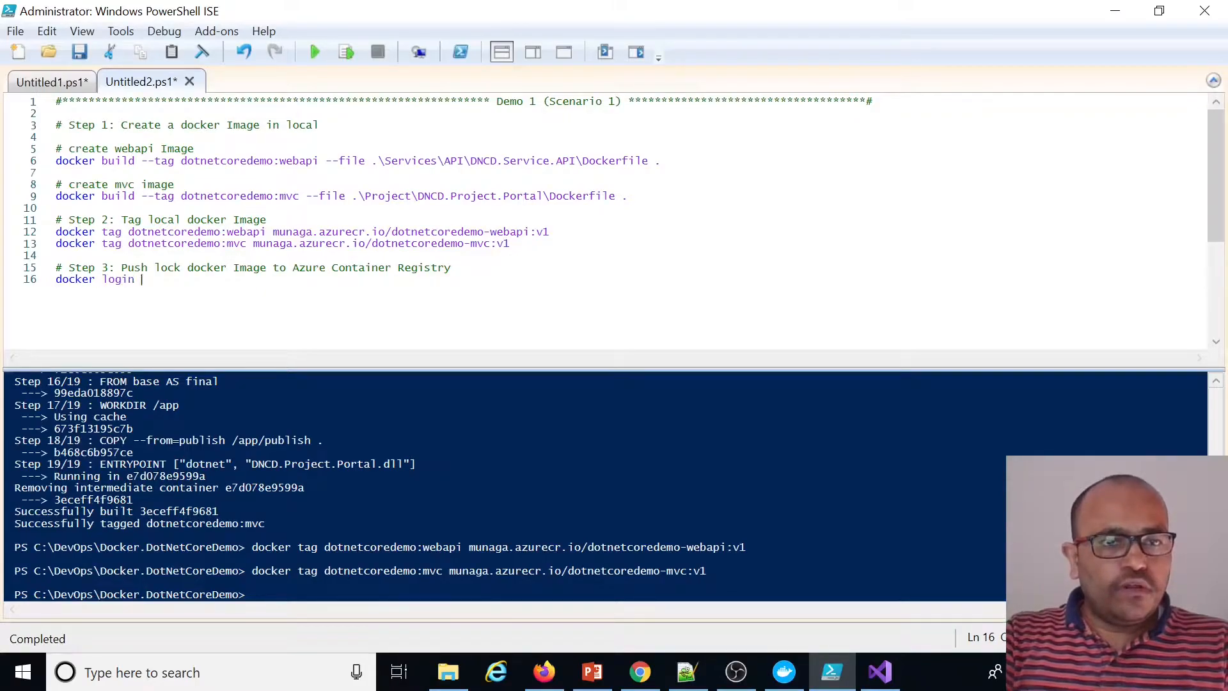
text(--)
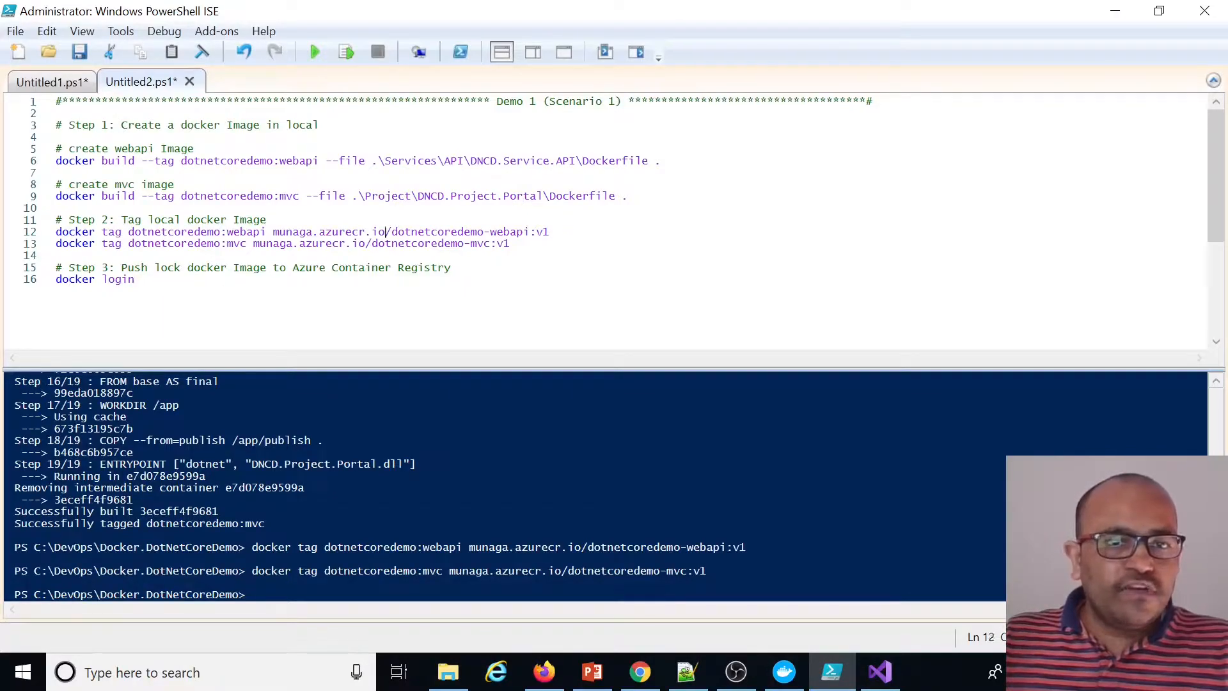
drag(385, 232, 275, 234)
click(141, 280)
key(ctrl+v)
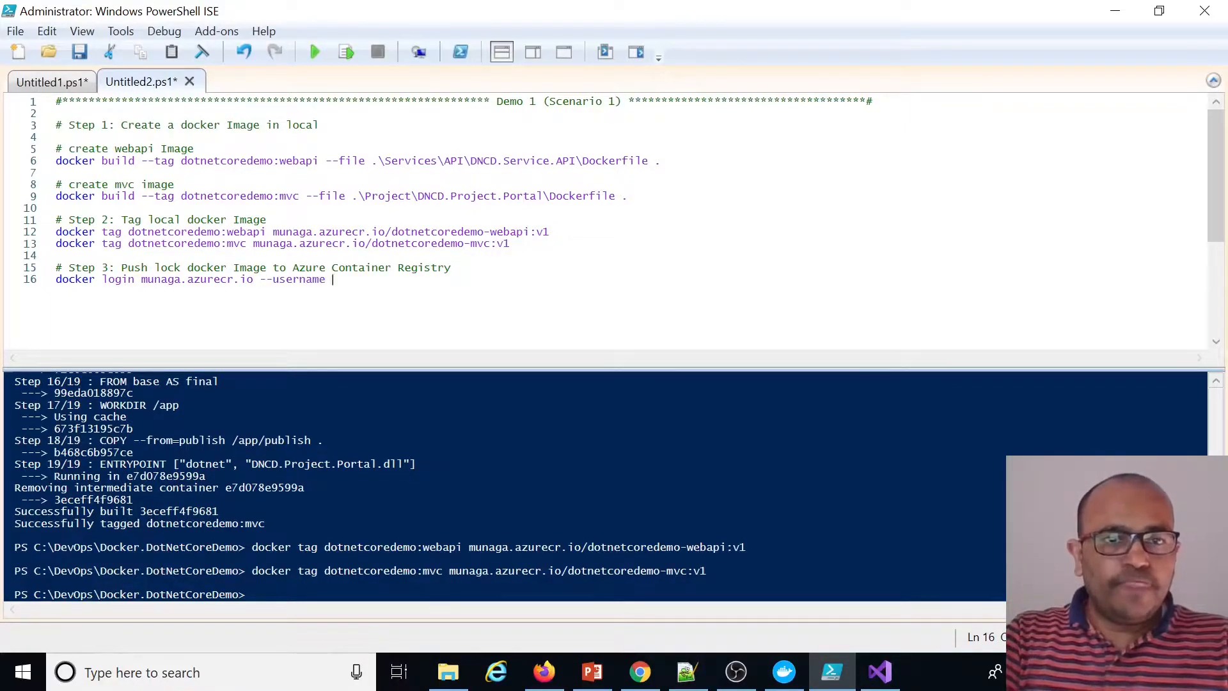
text(--username munaga)
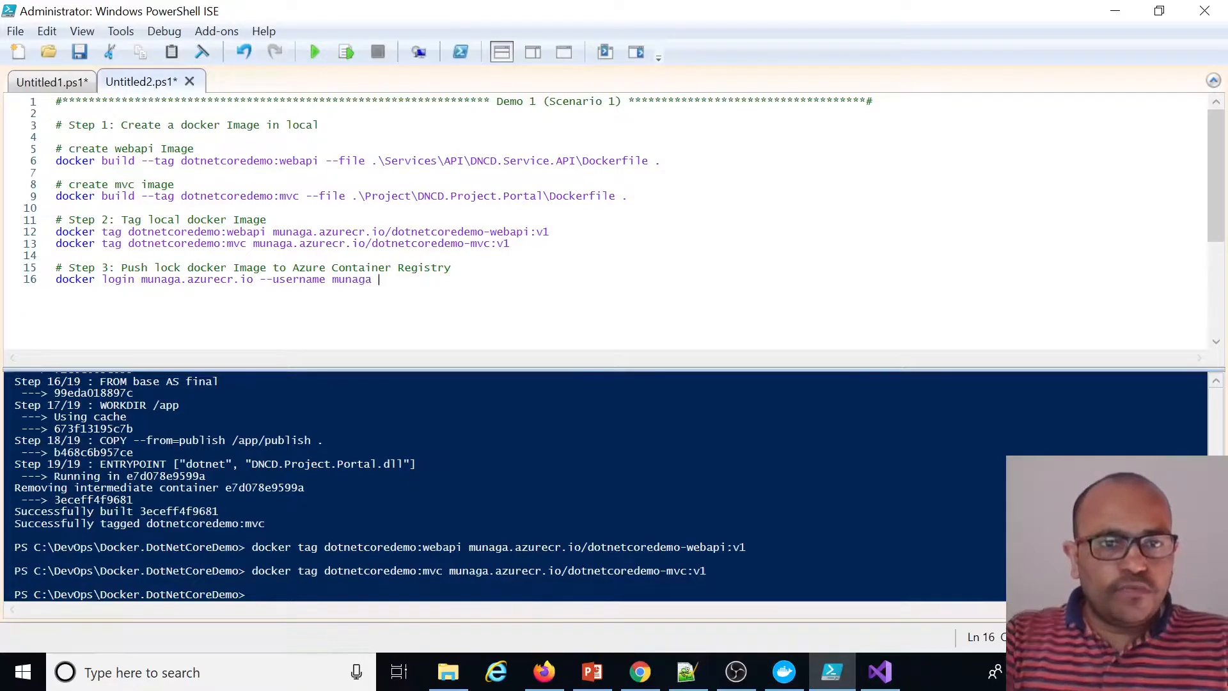
Copy the registry's admin password, add it as the --password option, and run the docker login line
click(545, 668)
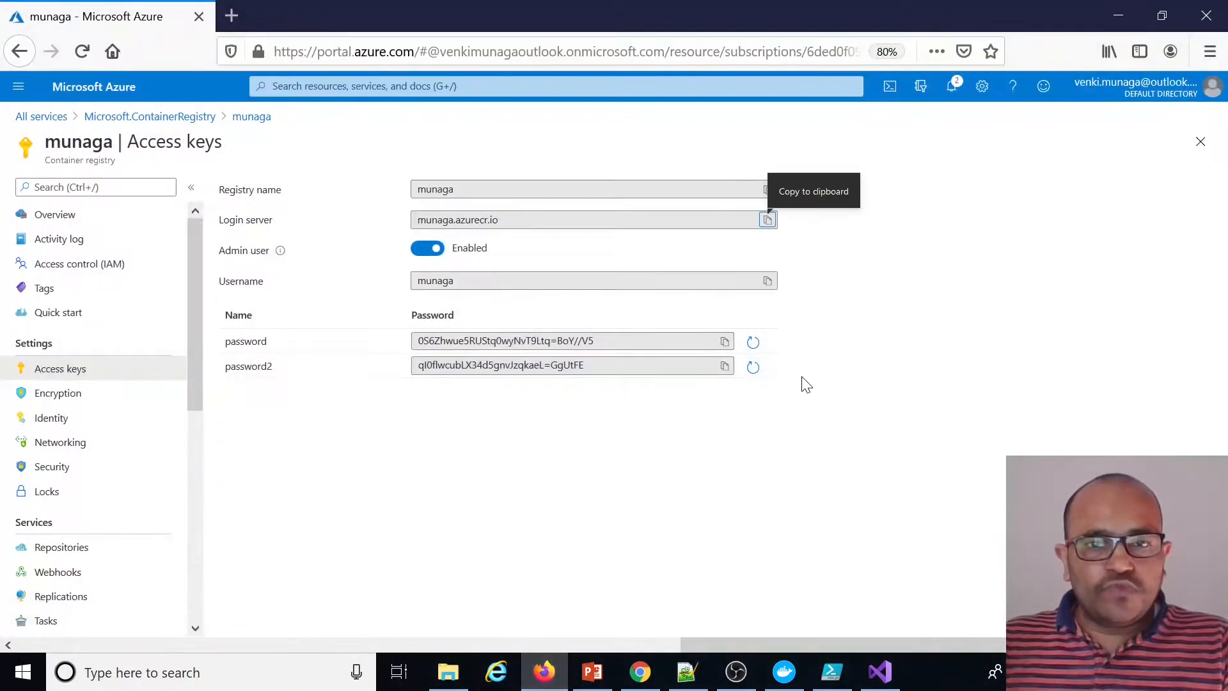
click(724, 342)
click(831, 671)
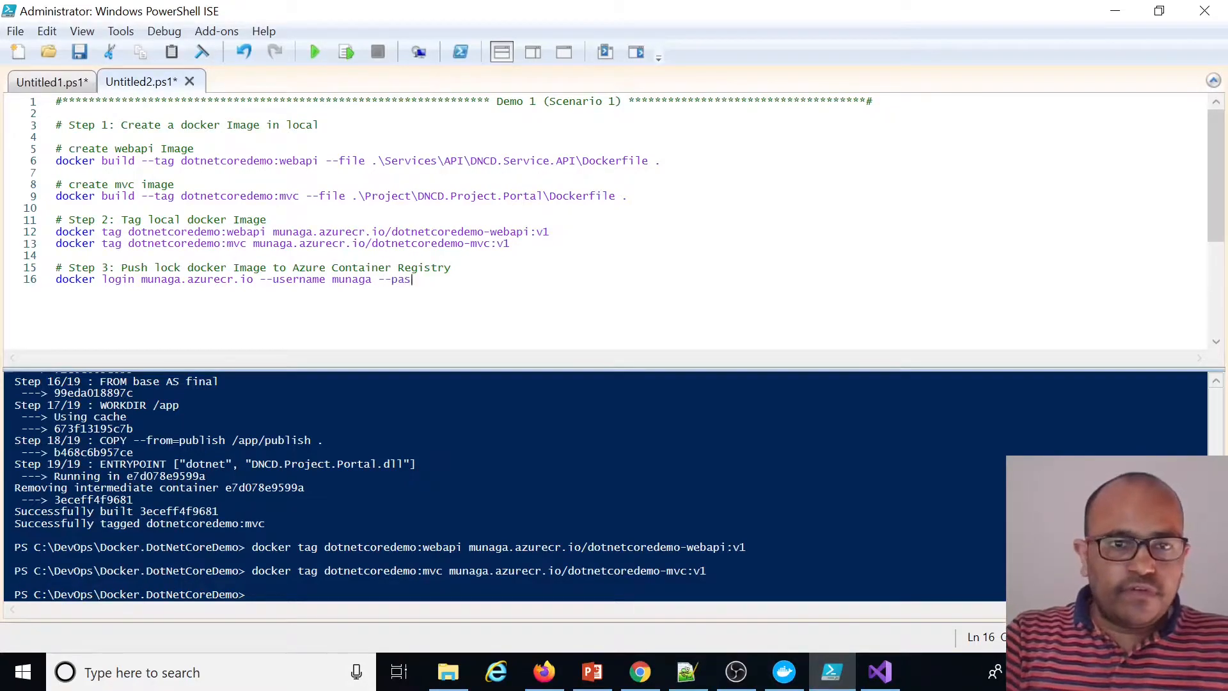
key(ctrl+v)
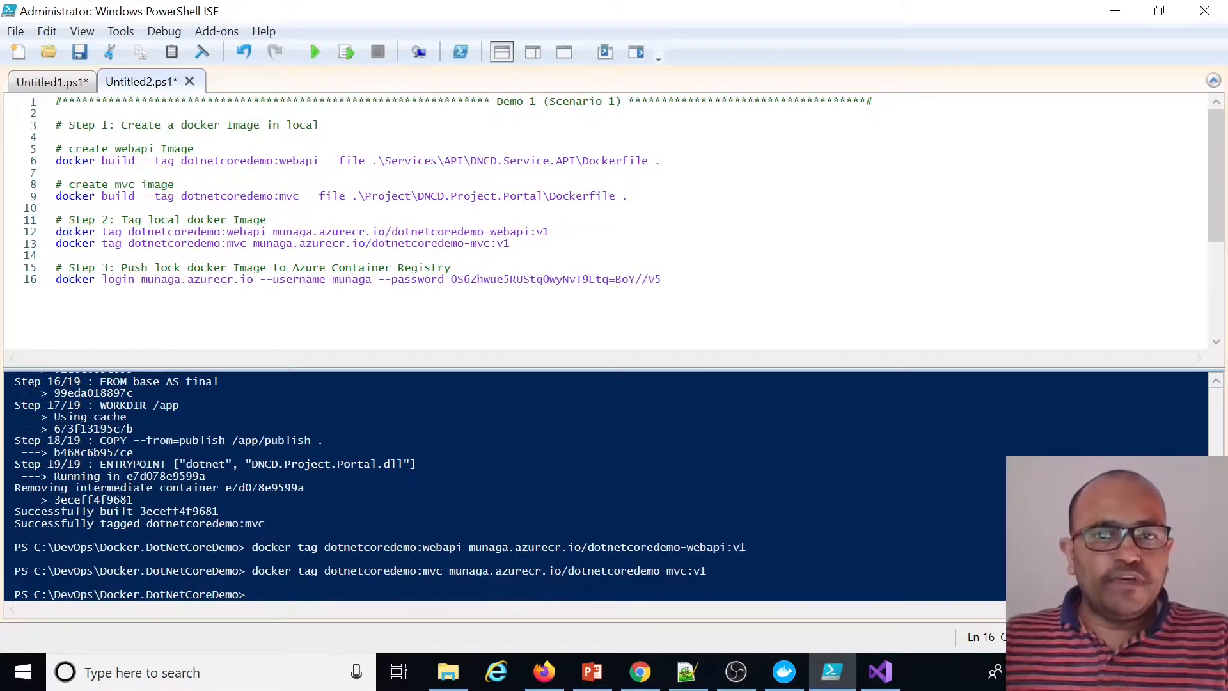
click(352, 52)
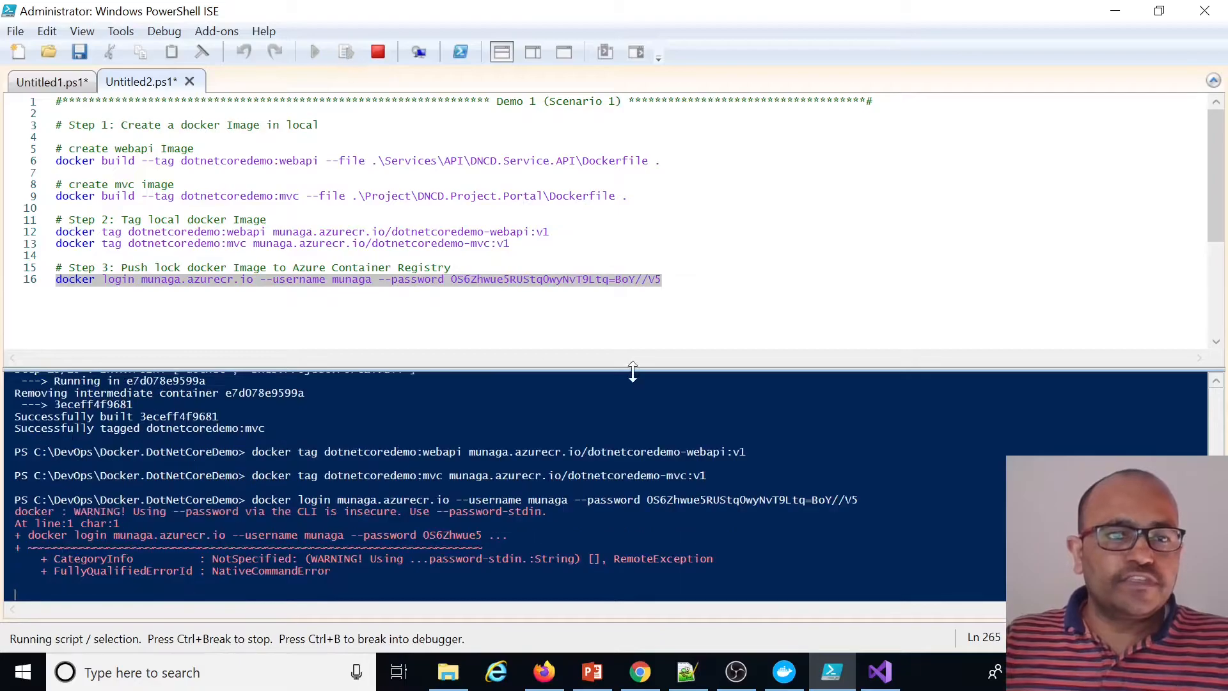
Write and run a docker push command for munaga.azurecr.io/dotnetcoredemo-webapi:v1
drag(114, 571, 18, 579)
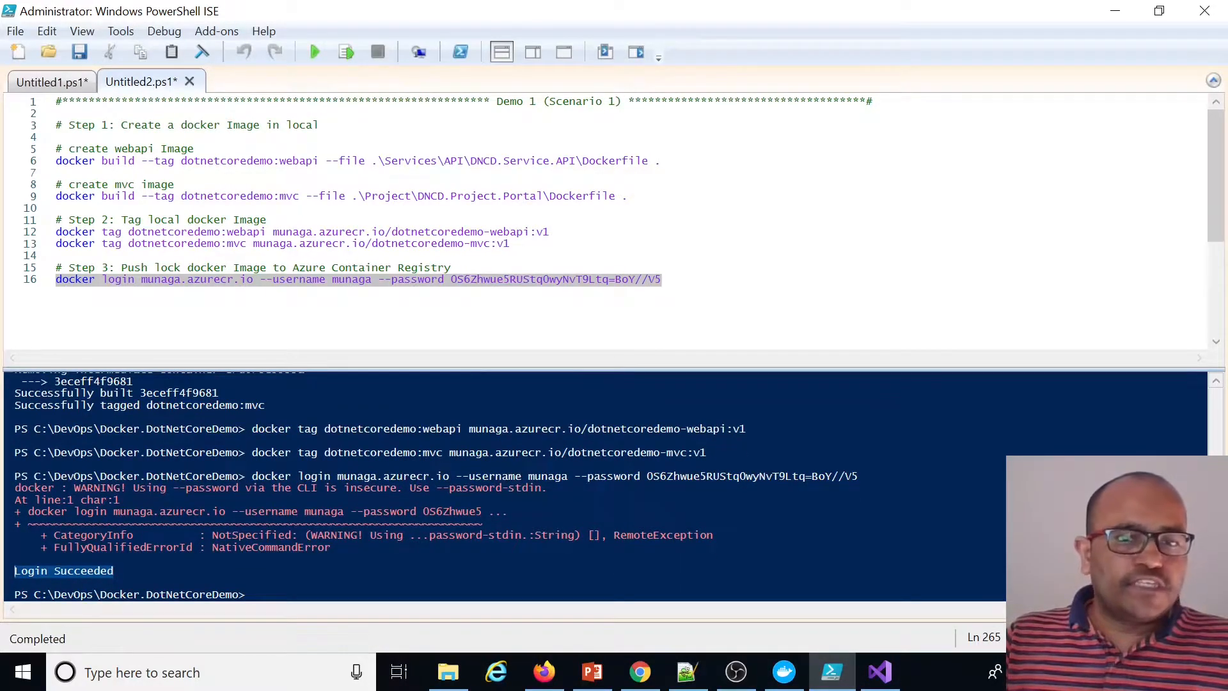
click(452, 268)
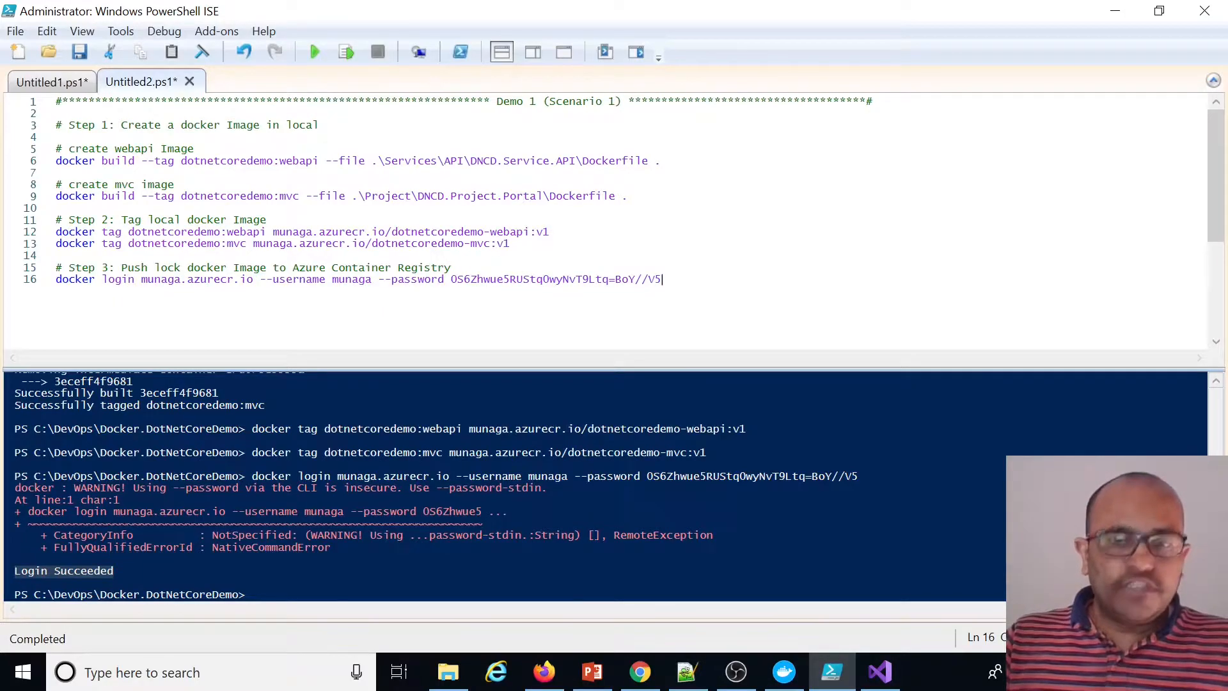
key(Return)
key(Return)
text(docker)
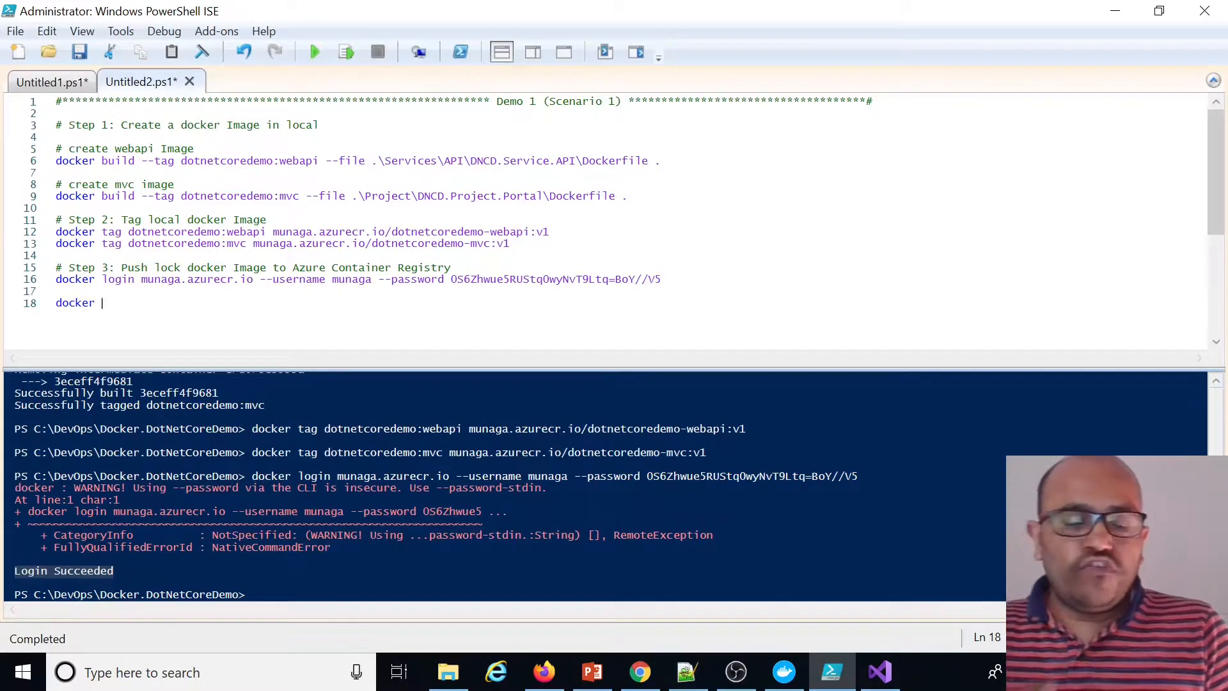
text(push)
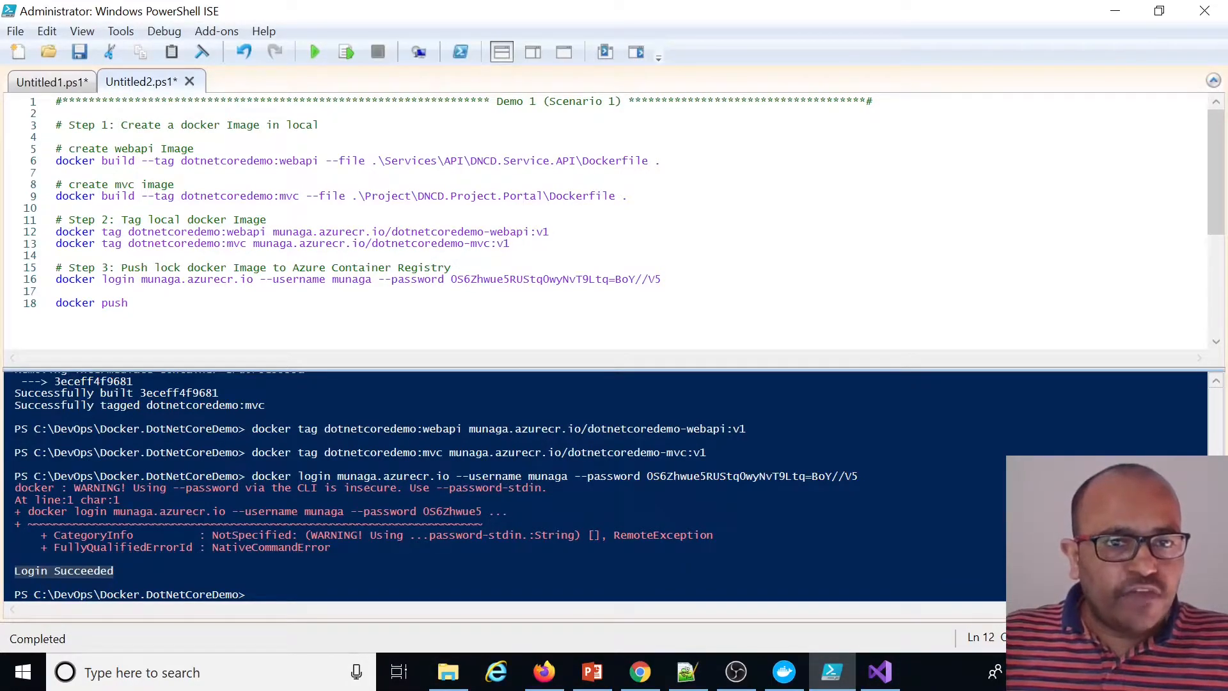
drag(550, 231, 273, 231)
click(136, 303)
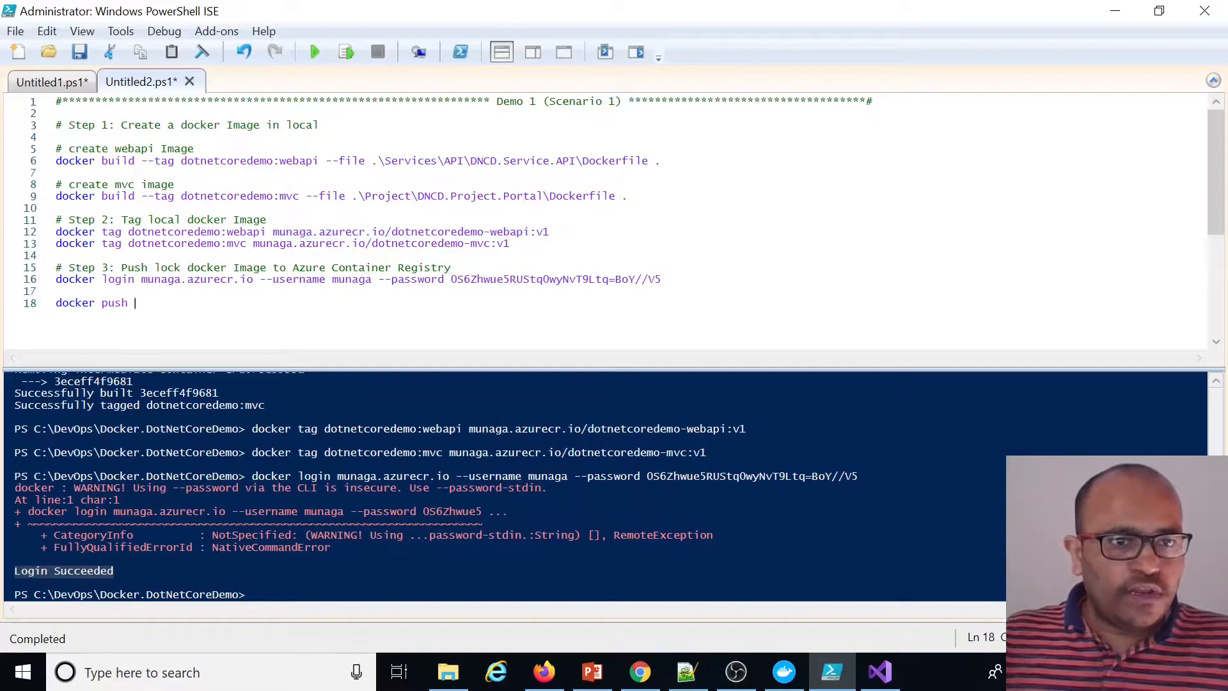
key(ctrl+v)
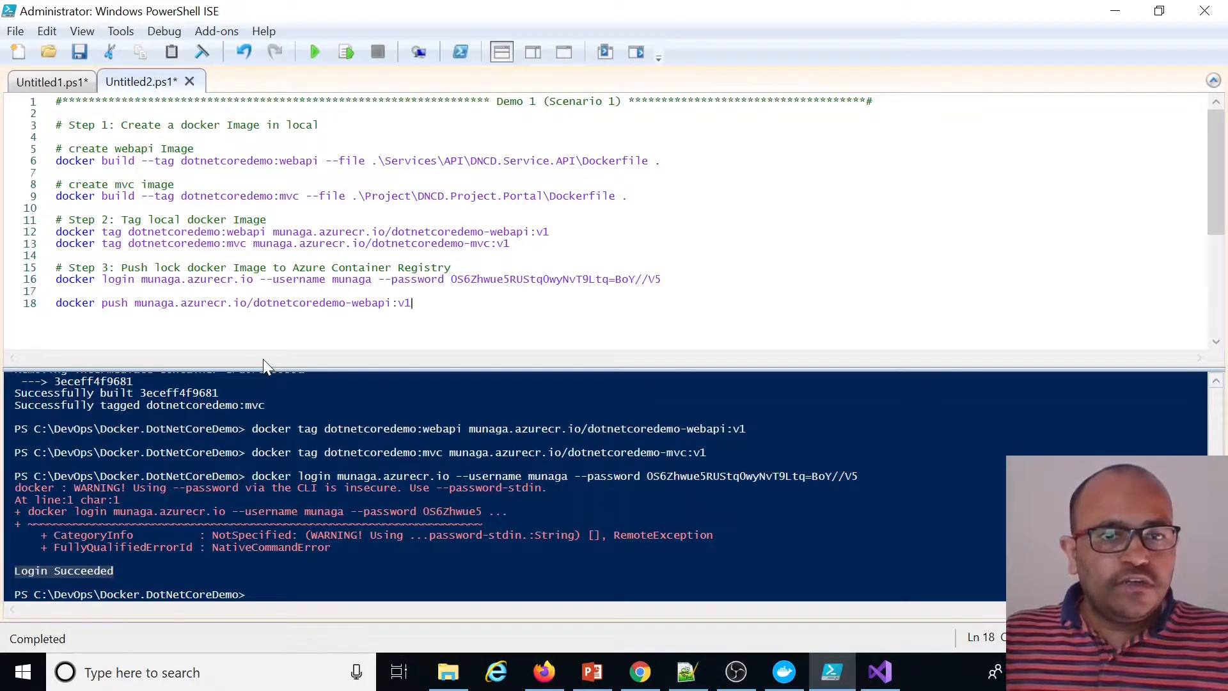
click(347, 53)
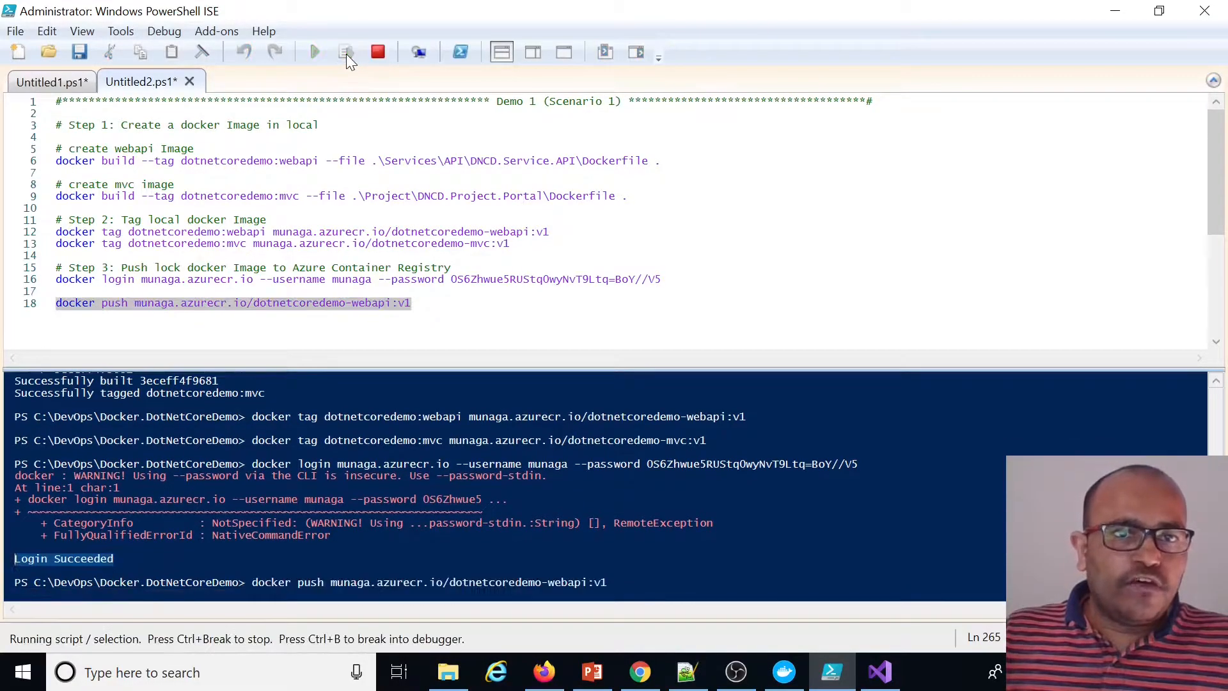
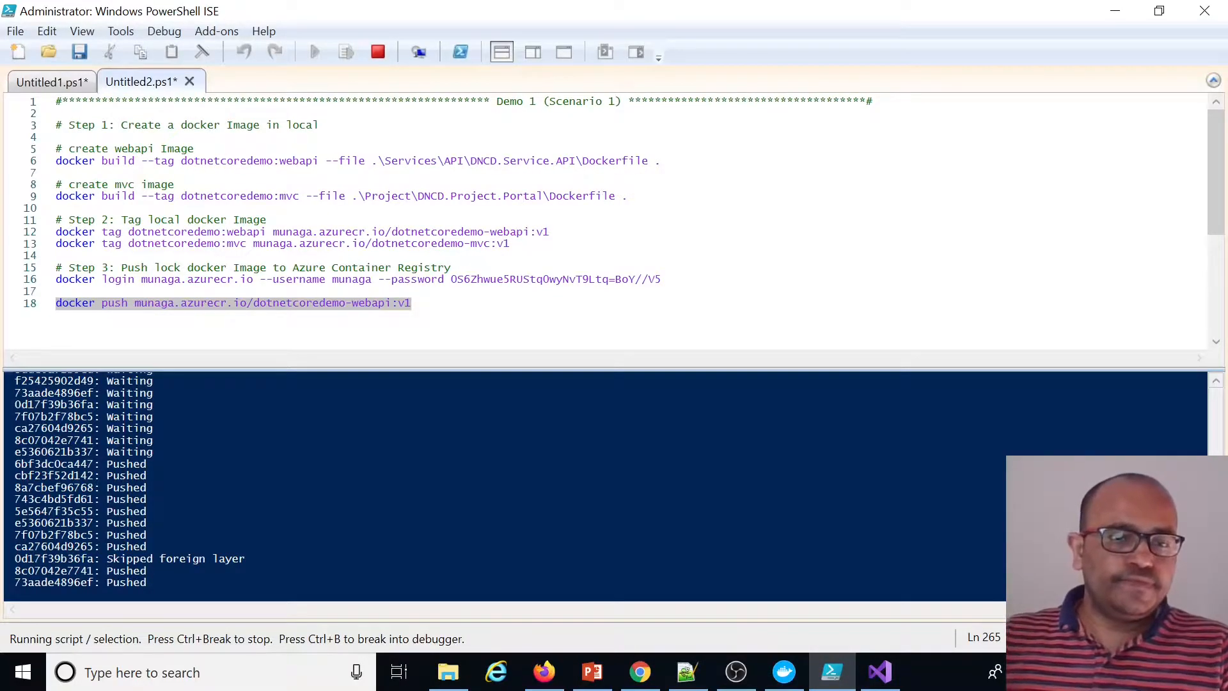
Inspect the pushed dotnetcoredemo-webapi repository and its v1 tag details in the registry portal
click(543, 671)
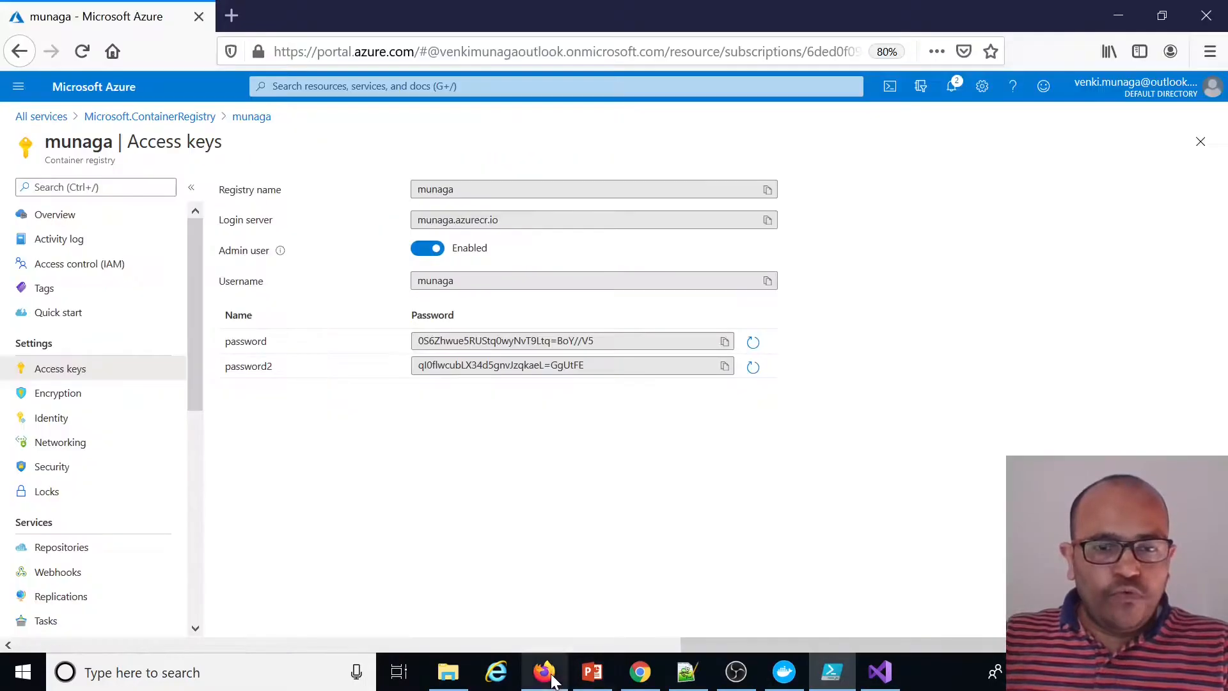
click(72, 547)
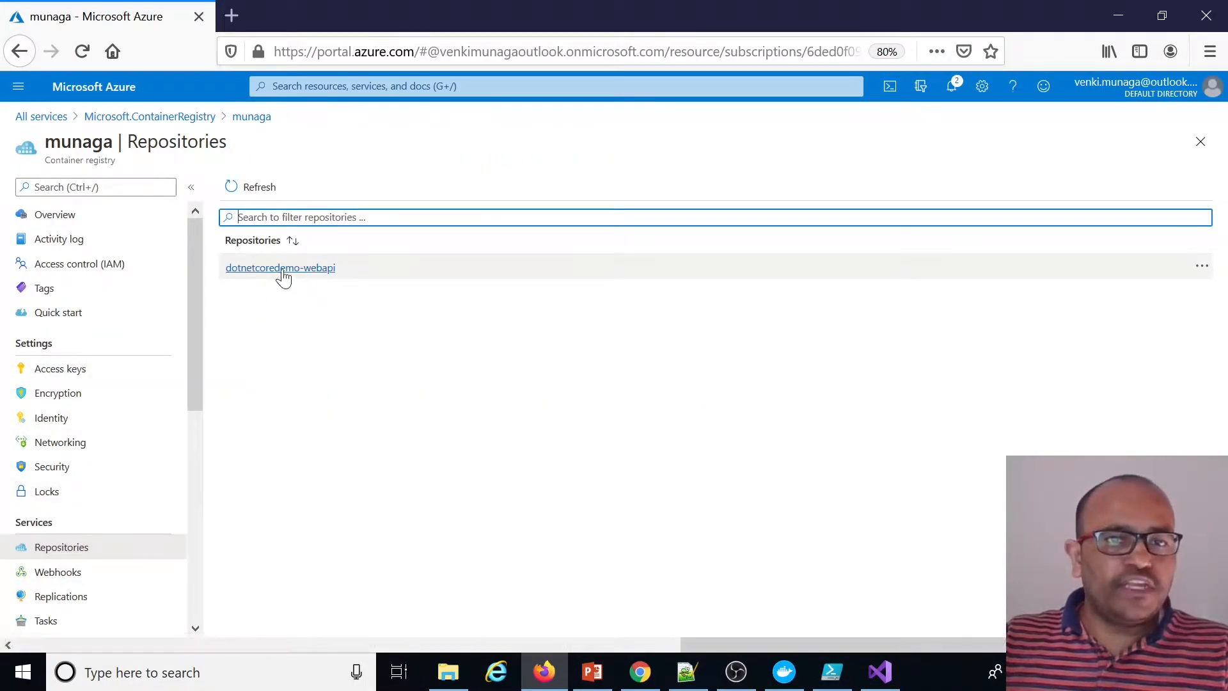
click(302, 276)
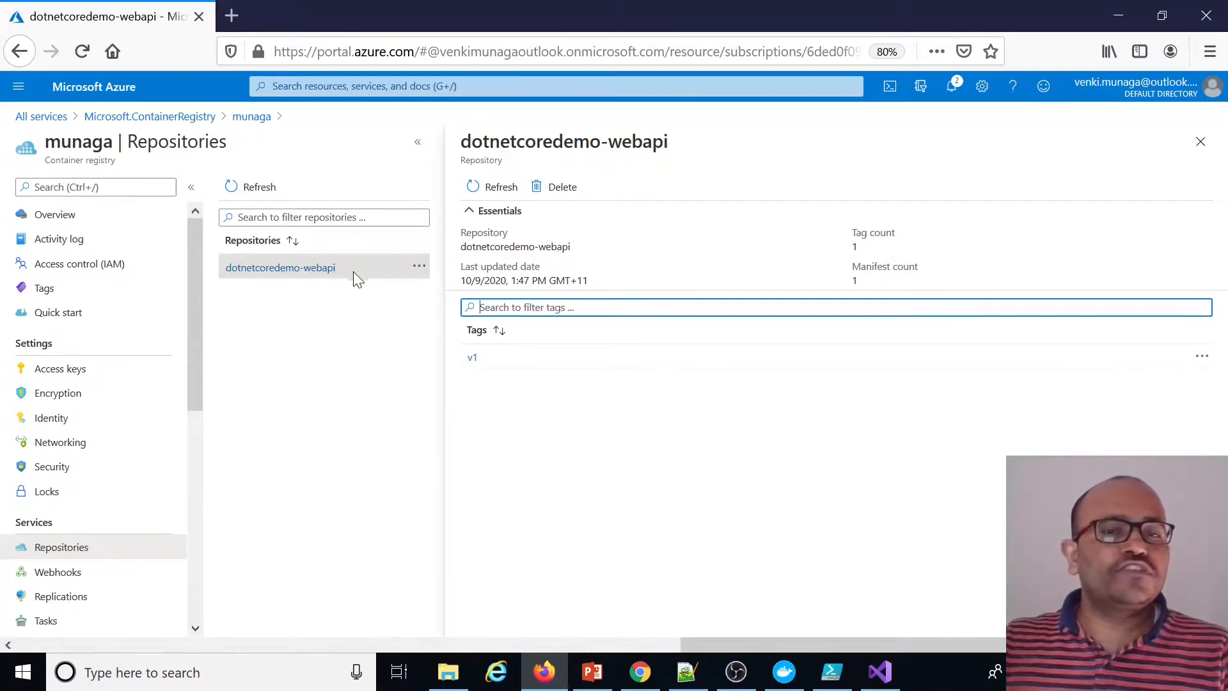
click(474, 357)
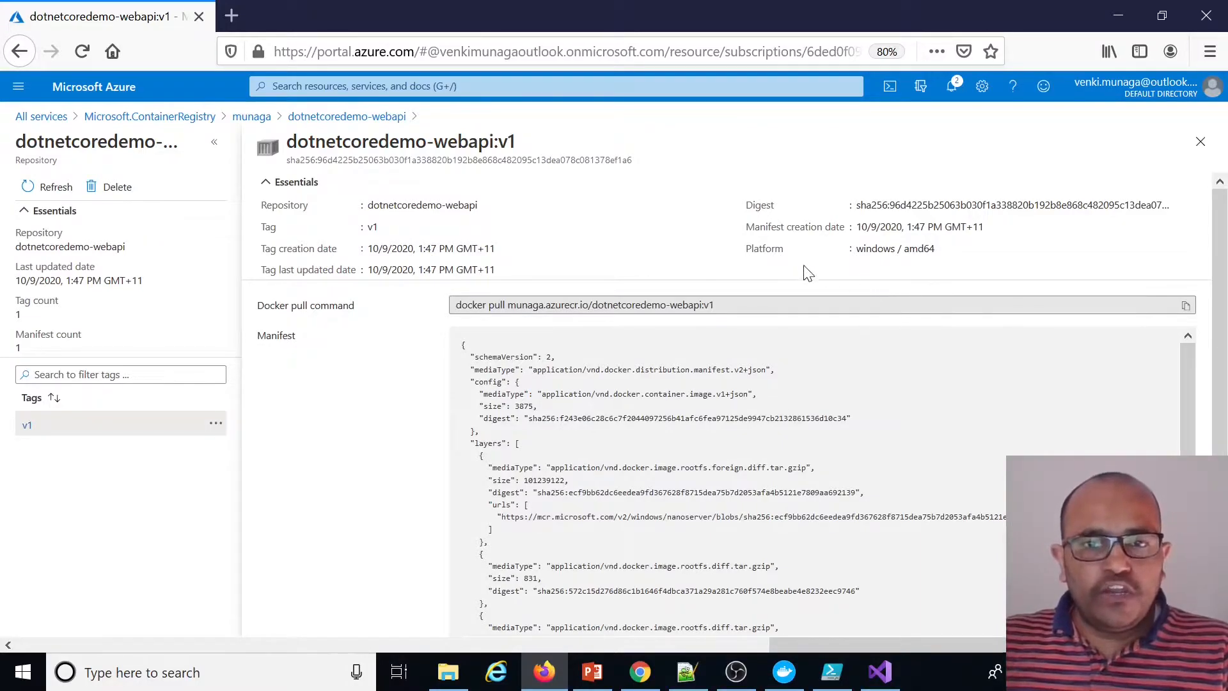
double_click(876, 249)
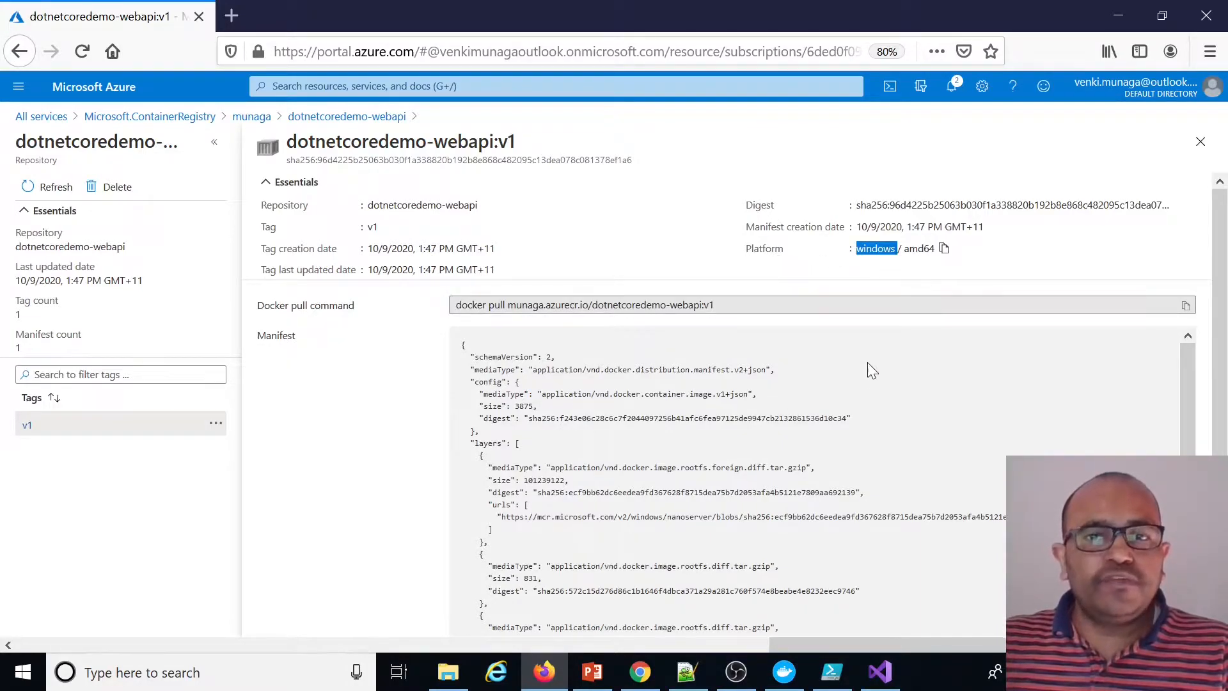
Duplicate the docker push line, change it to munaga.azurecr.io/dotnetcoredemo-mvc:v1, and run it
click(832, 671)
key(shift+Home)
key(ctrl+c)
key(End)
key(Return)
key(ctrl+v)
double_click(371, 314)
text(mvc)
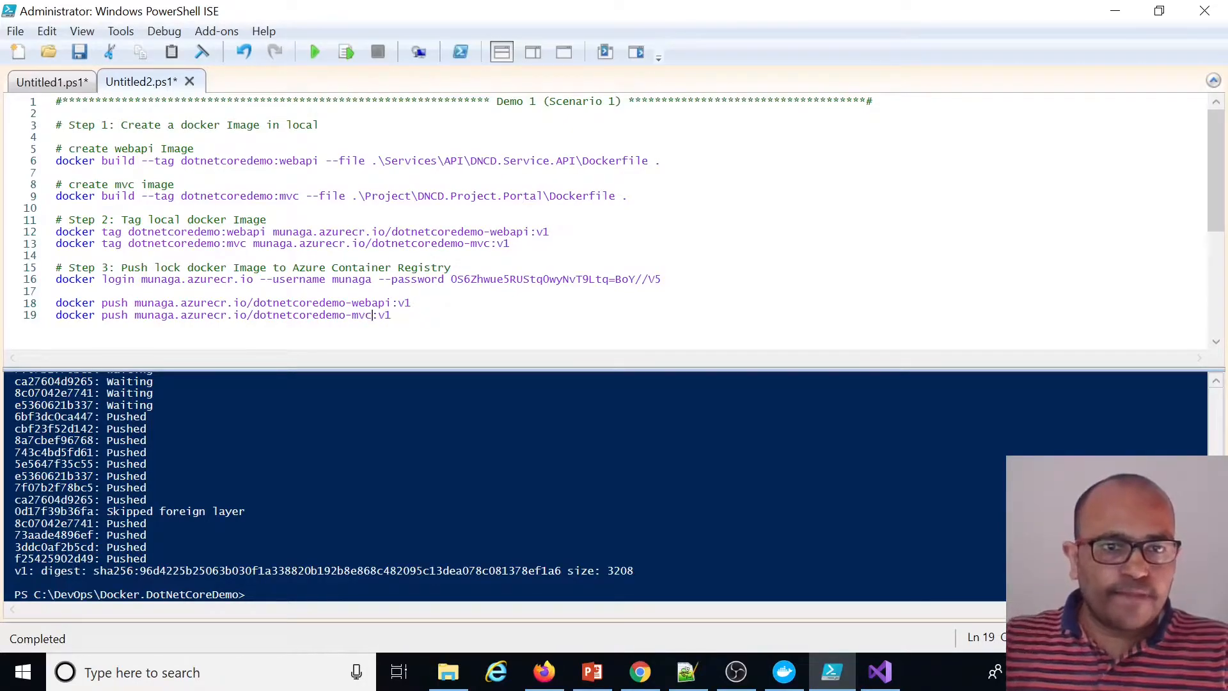
drag(510, 243, 260, 244)
click(392, 315)
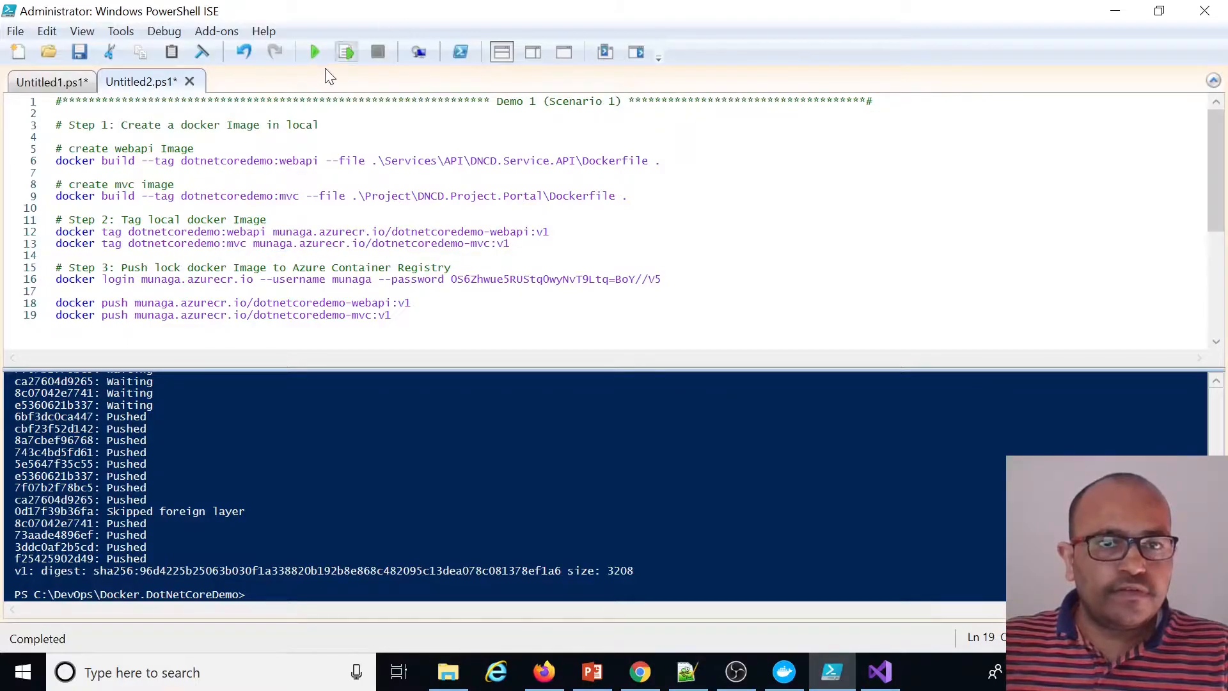
click(347, 55)
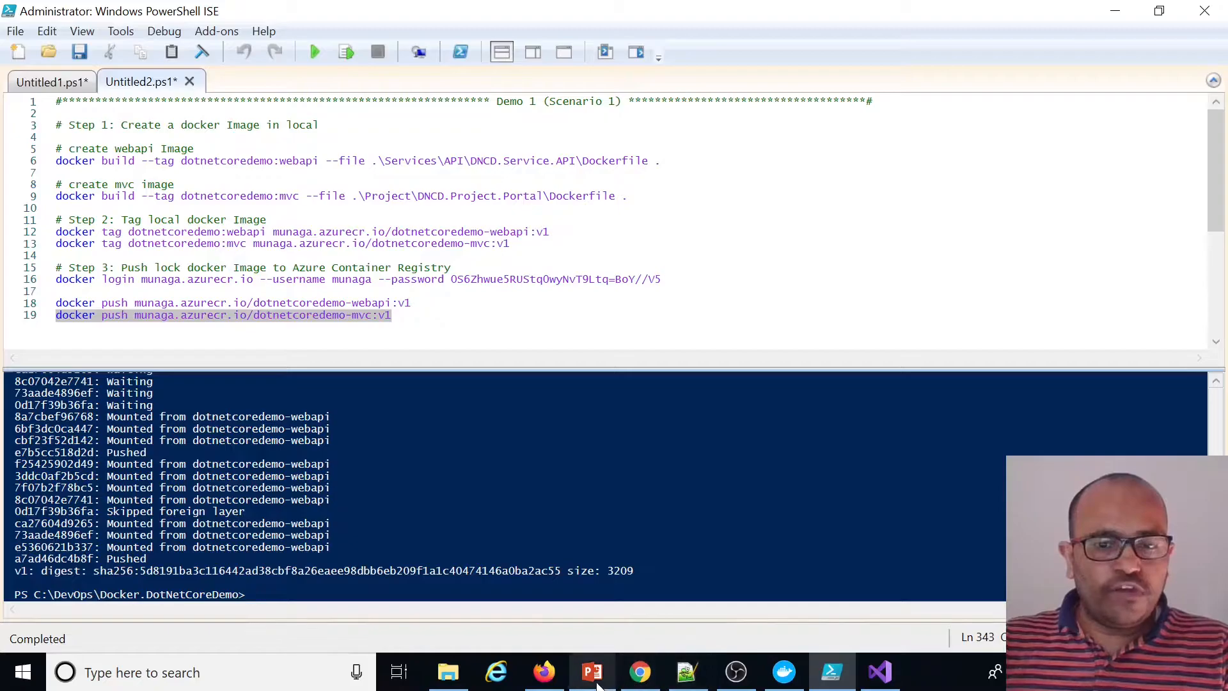
Refresh the registry's repositories and open the dotnetcoredemo-mvc repository to check its tags
click(575, 681)
click(544, 671)
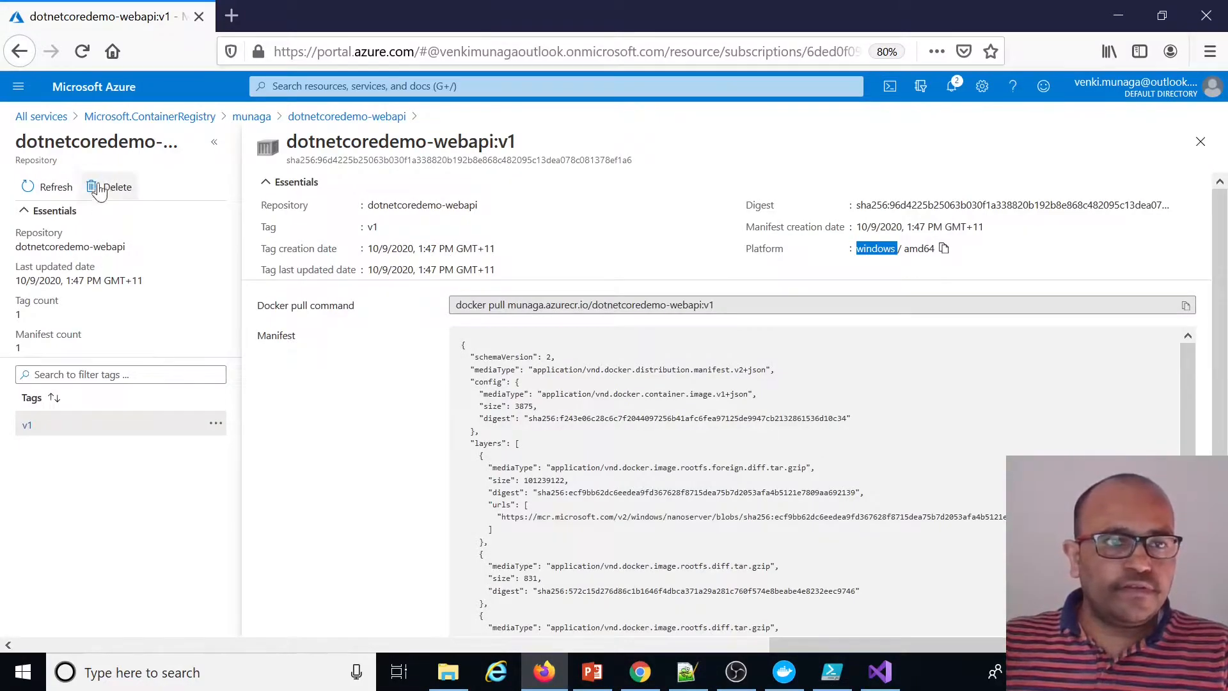
click(322, 117)
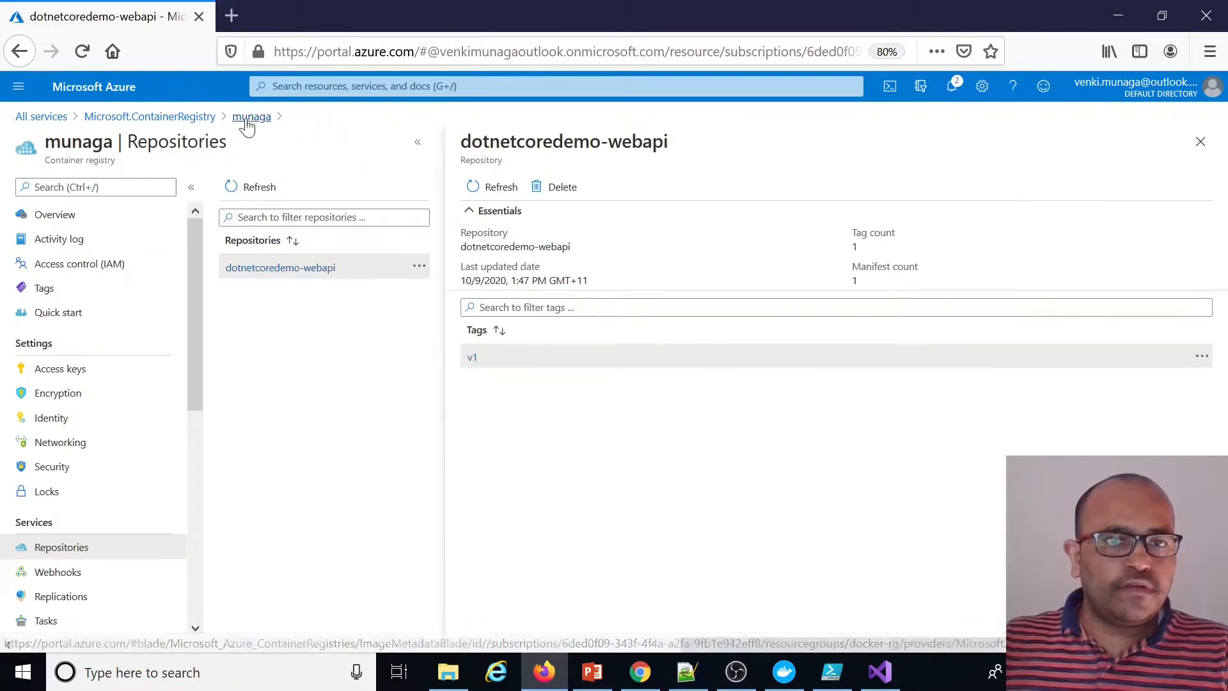
click(249, 121)
click(259, 187)
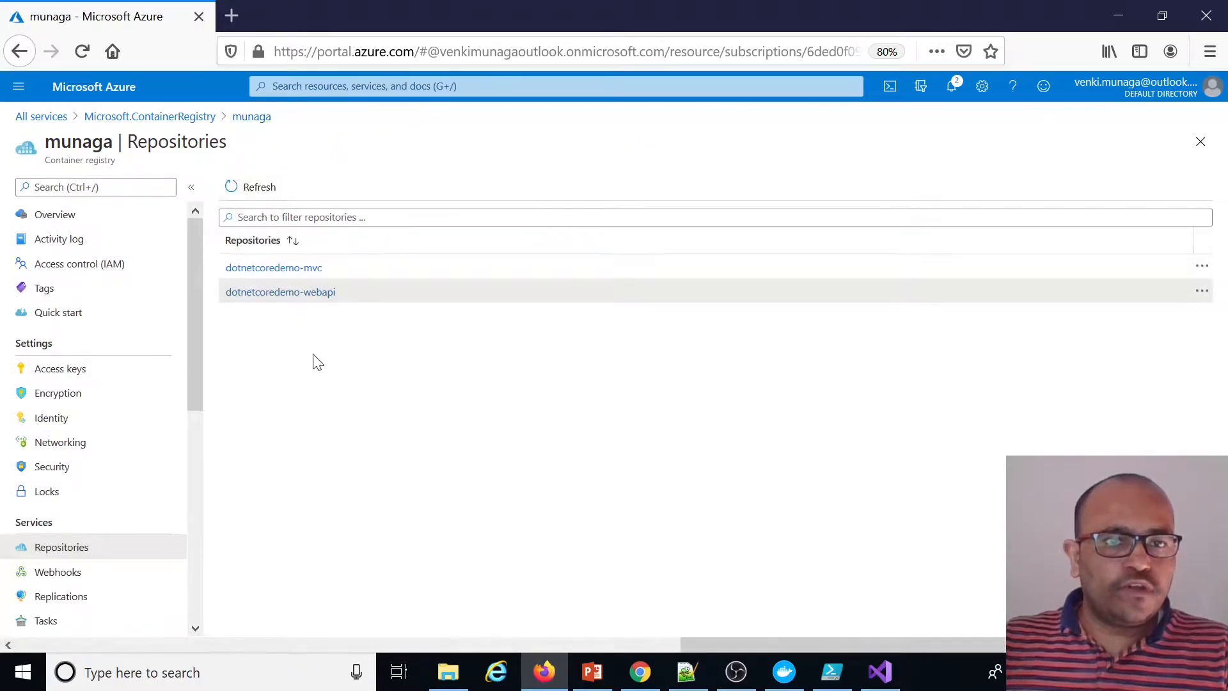
click(310, 268)
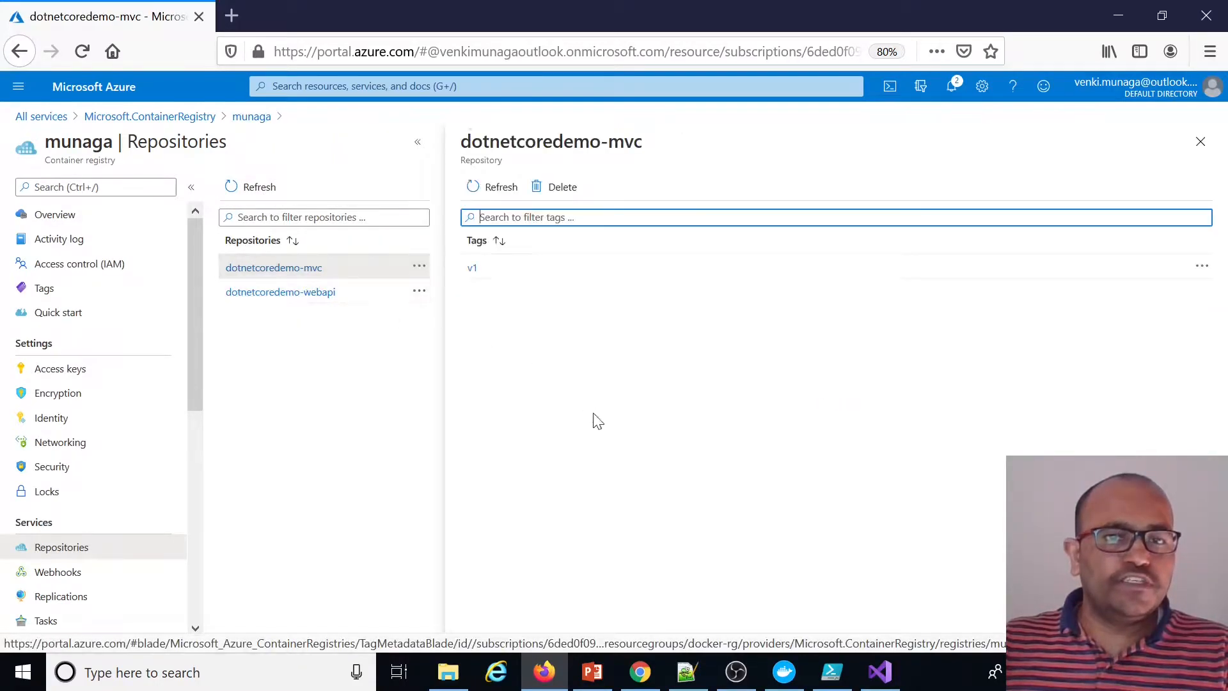
Find Container instances among all services and start creating a new container instance
click(194, 118)
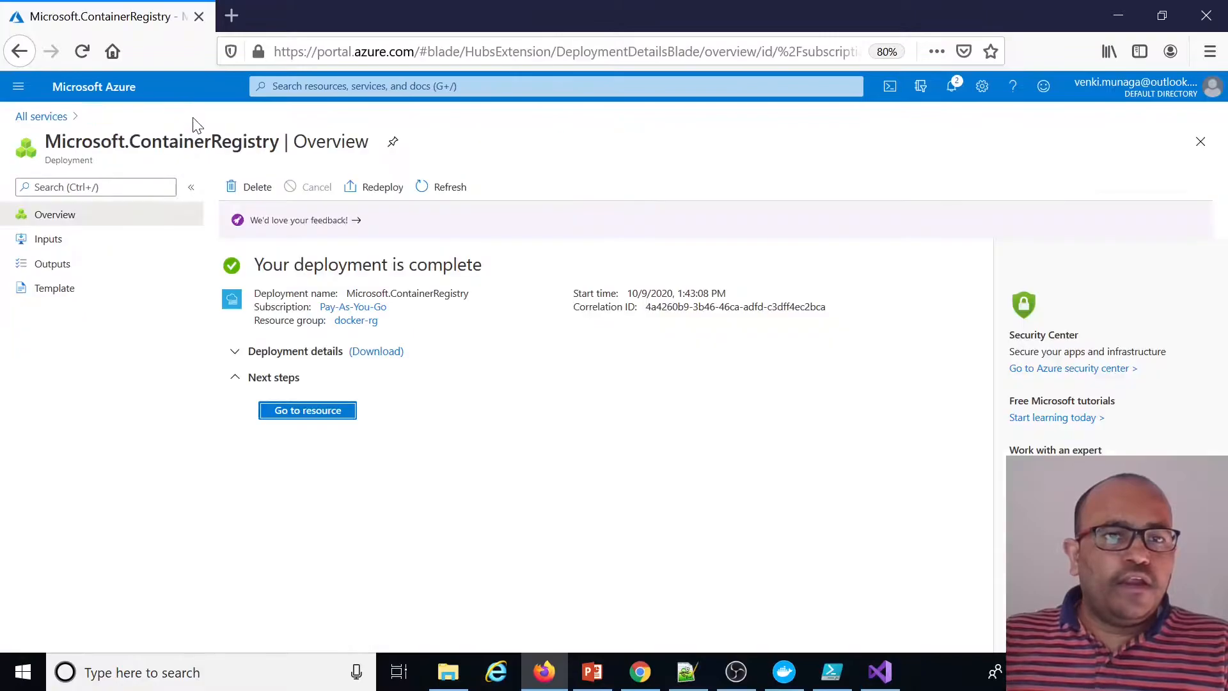
click(48, 118)
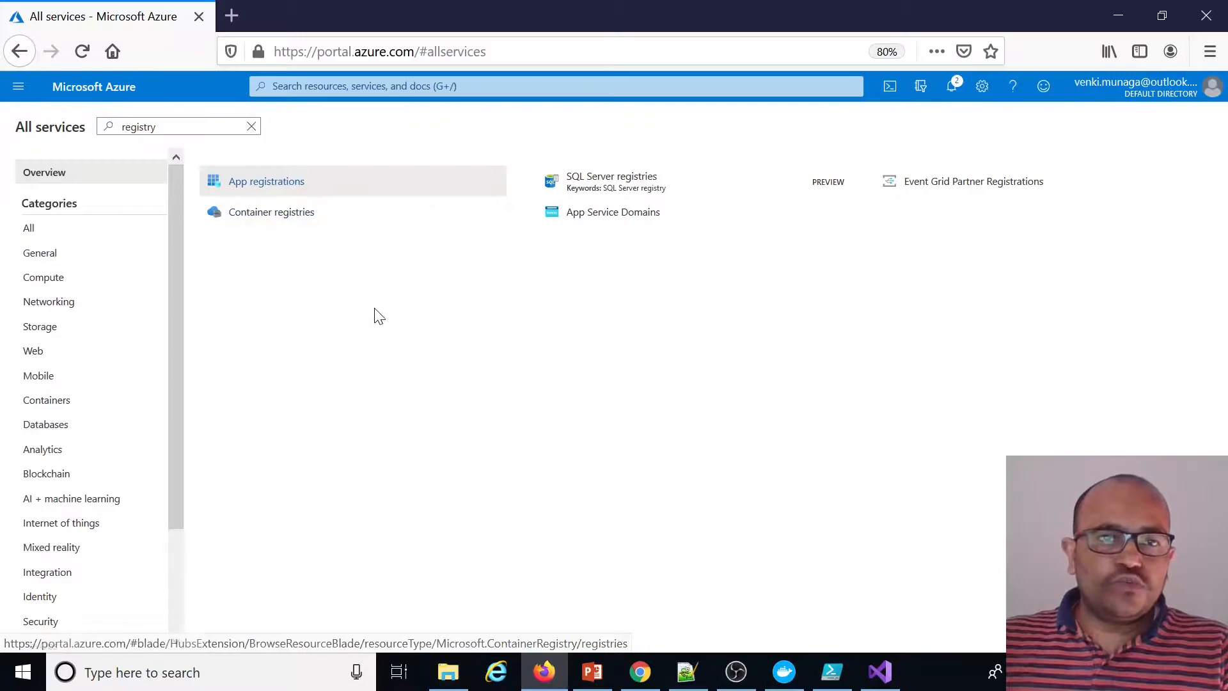
click(252, 126)
click(17, 88)
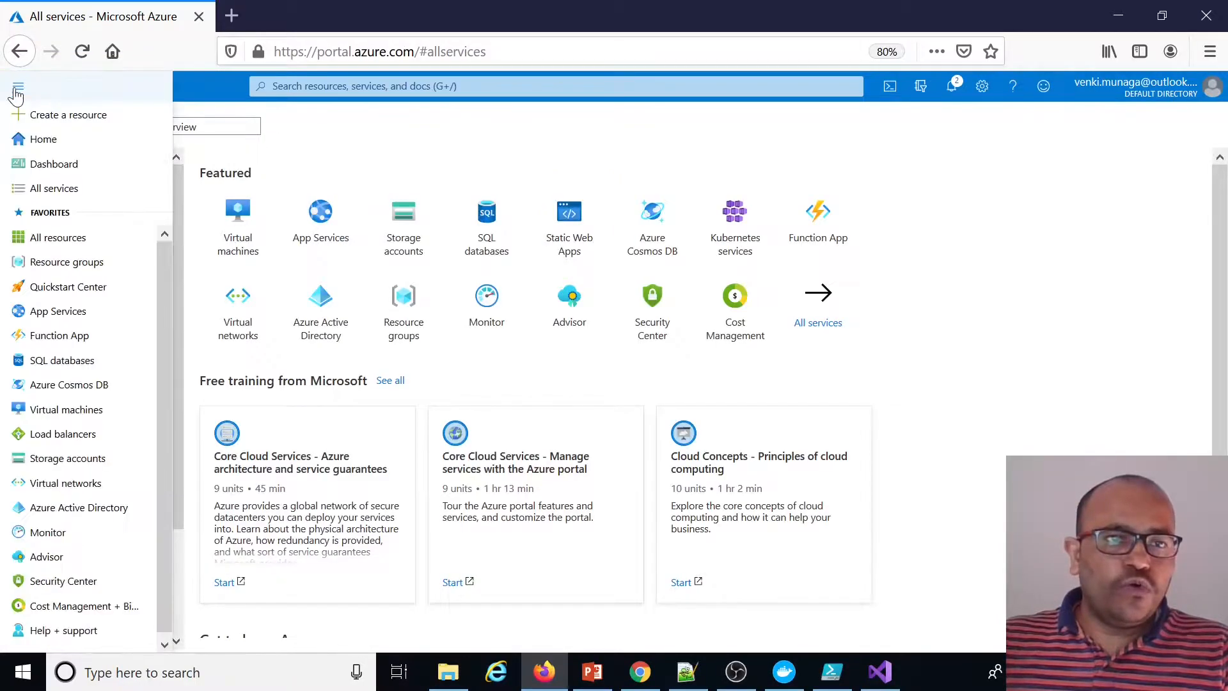
click(70, 188)
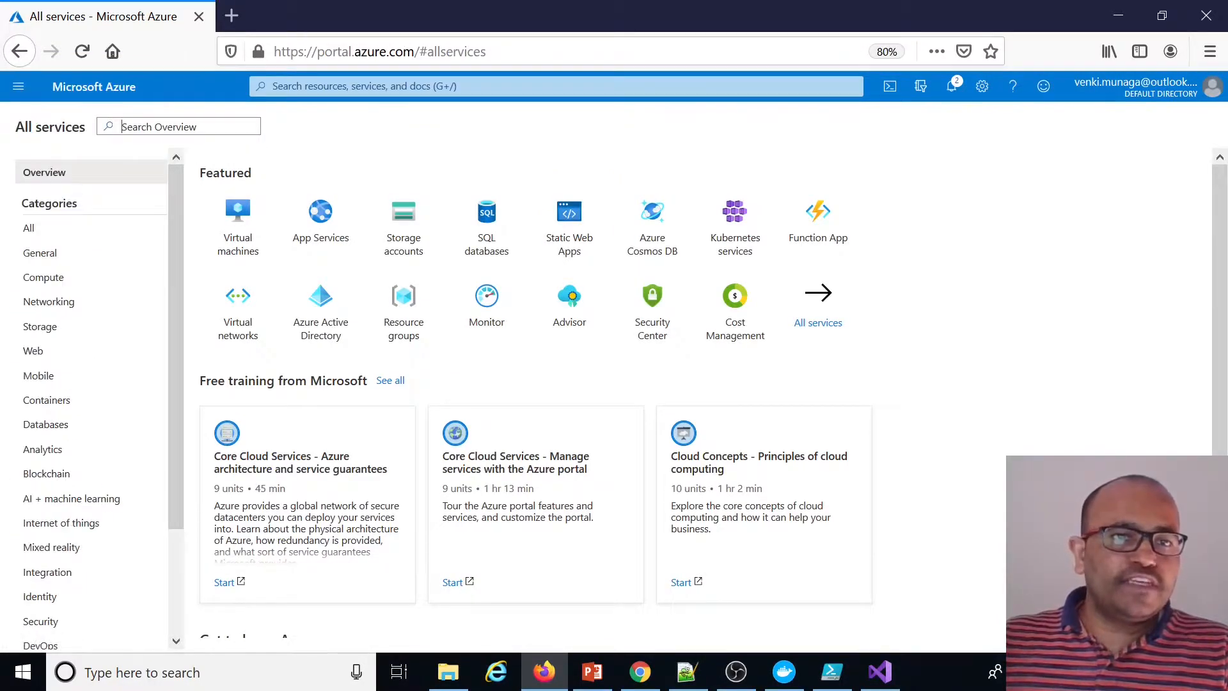
text(container)
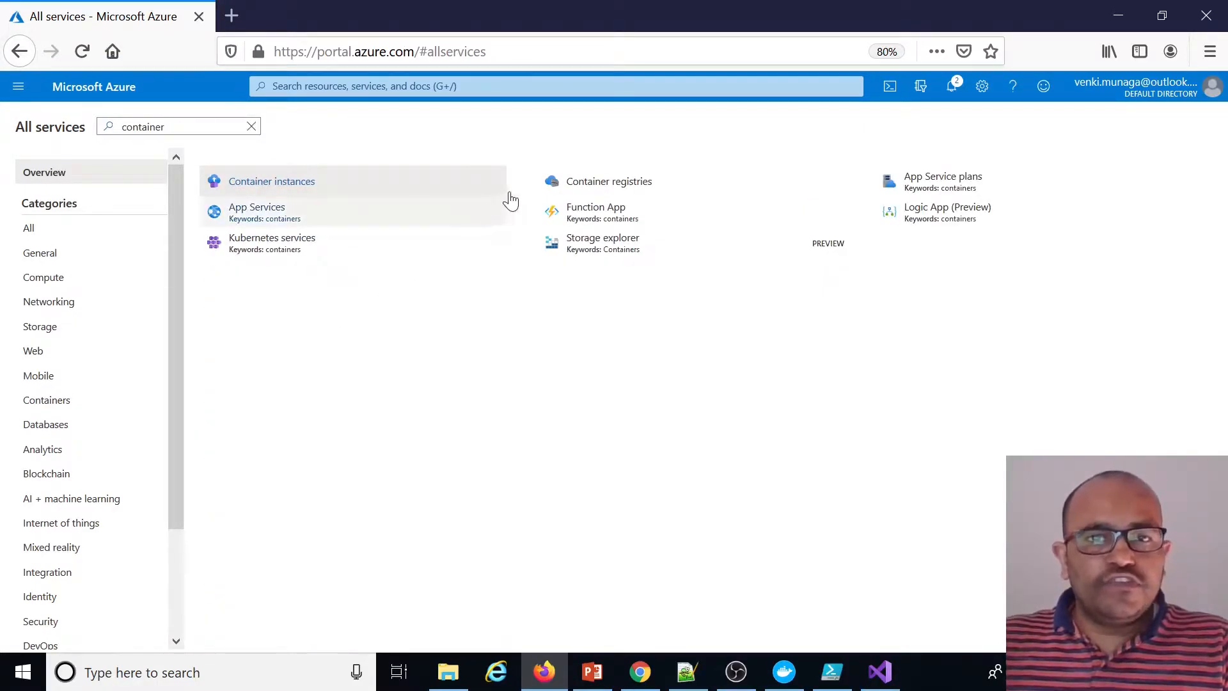
click(297, 191)
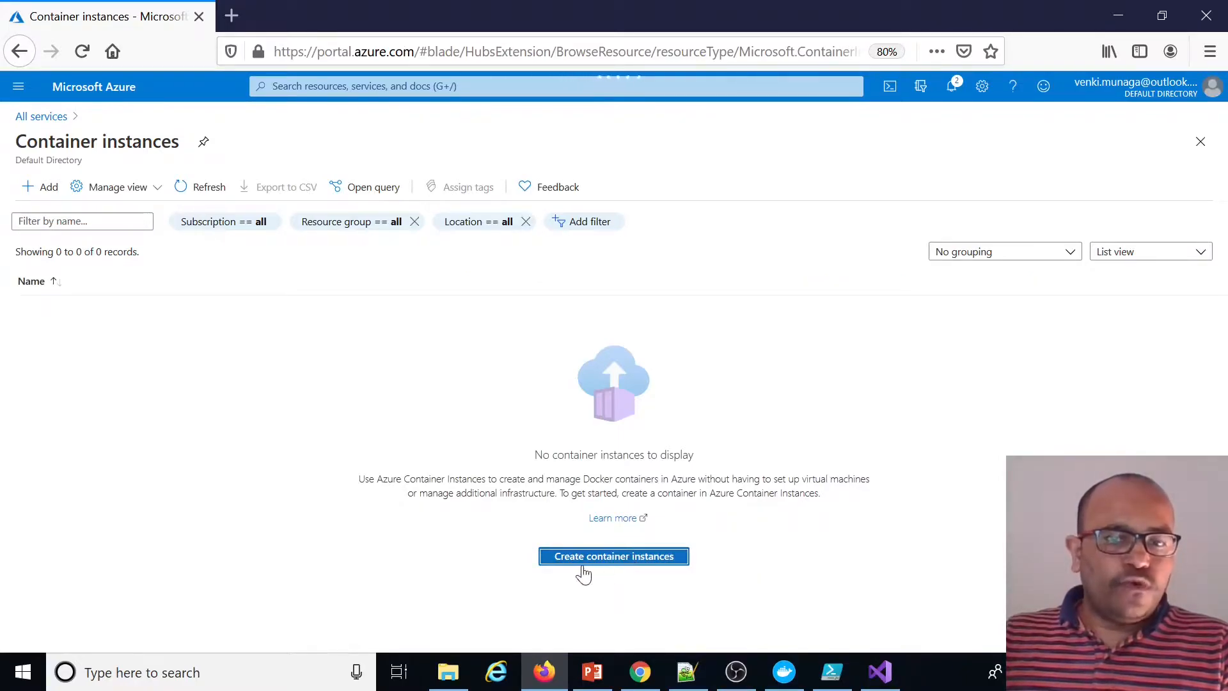
click(601, 558)
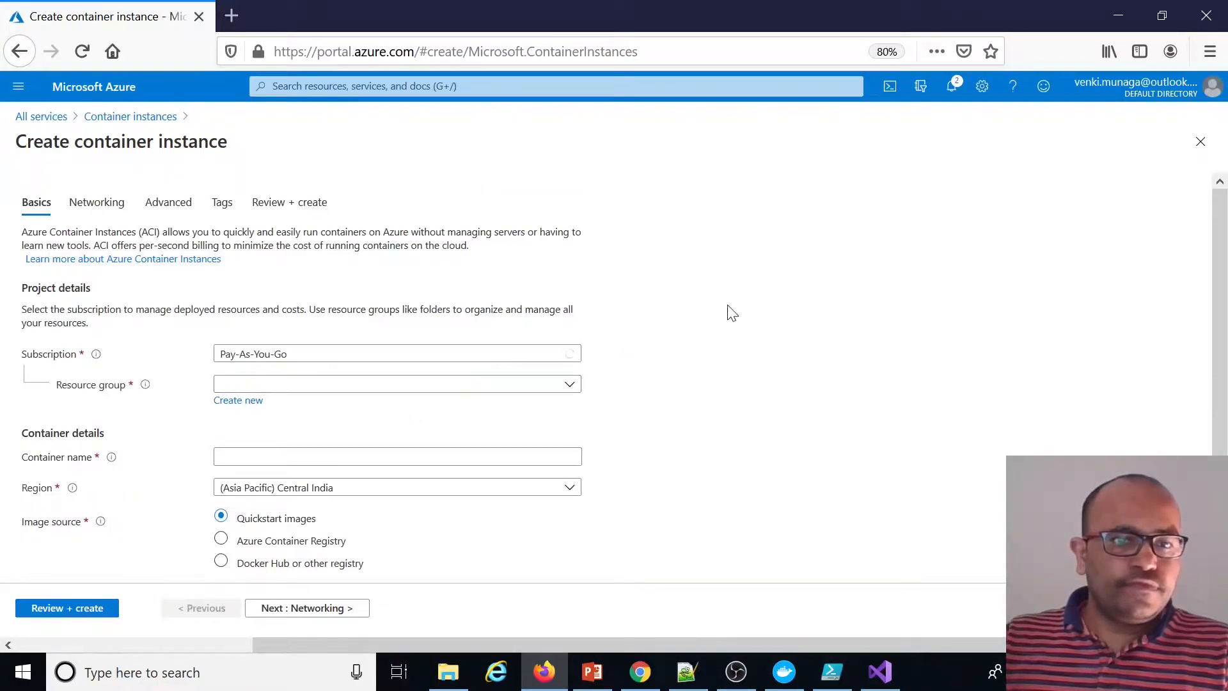
Select the docker-rg resource group and name the container demo-api
scroll(482, 307, down, 2)
click(346, 306)
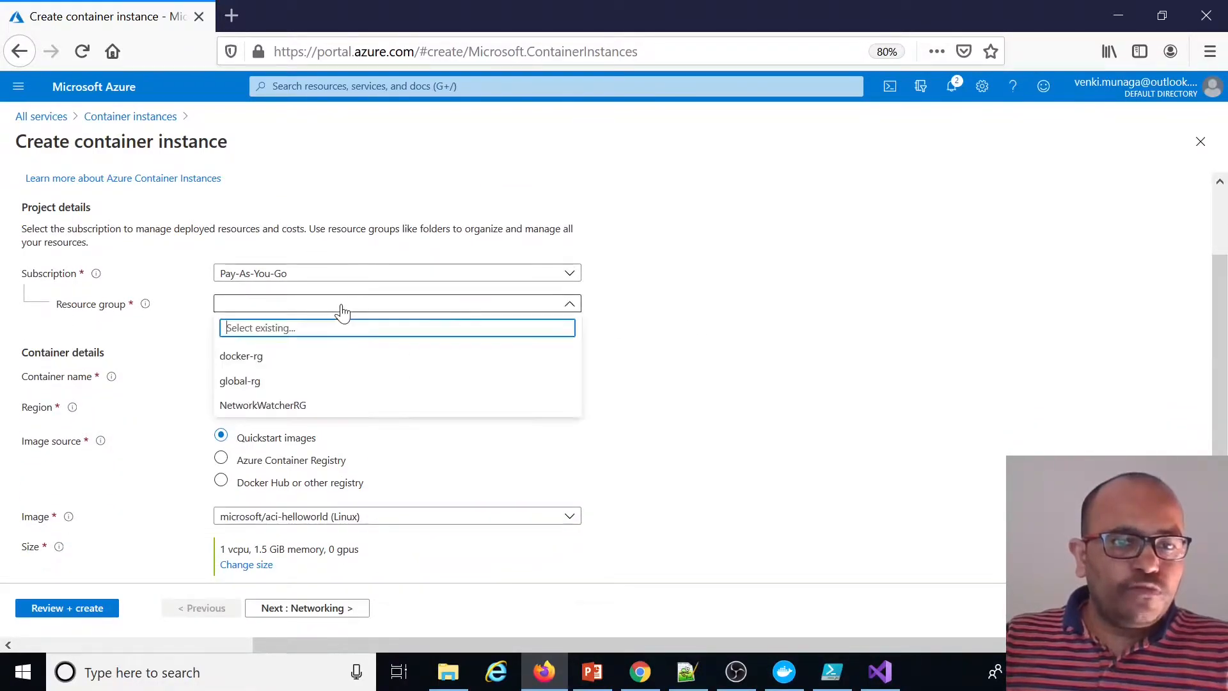
click(246, 355)
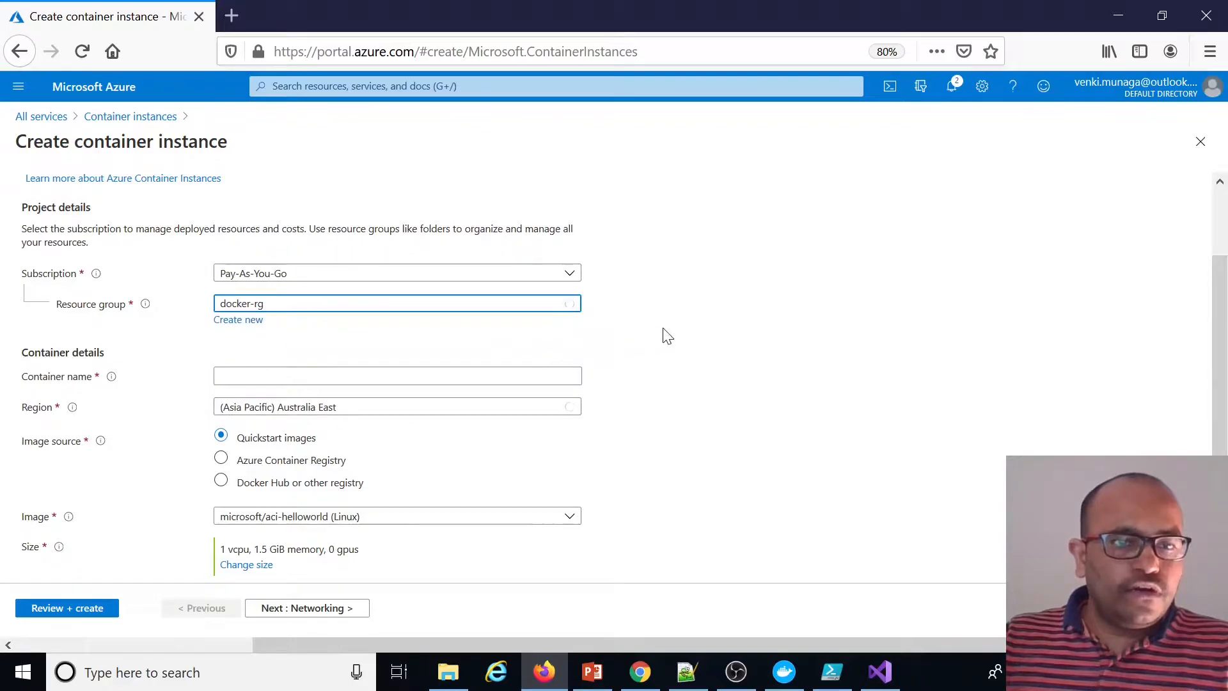
scroll(663, 335, down, 1)
click(381, 365)
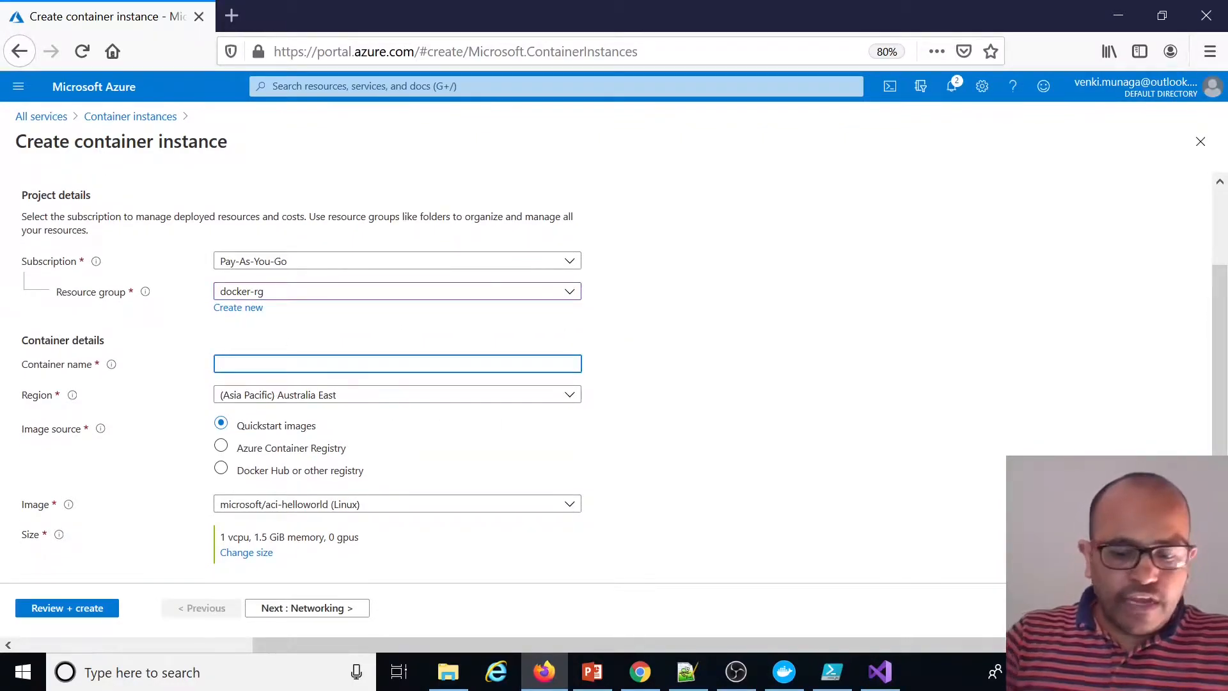
text(demo-we)
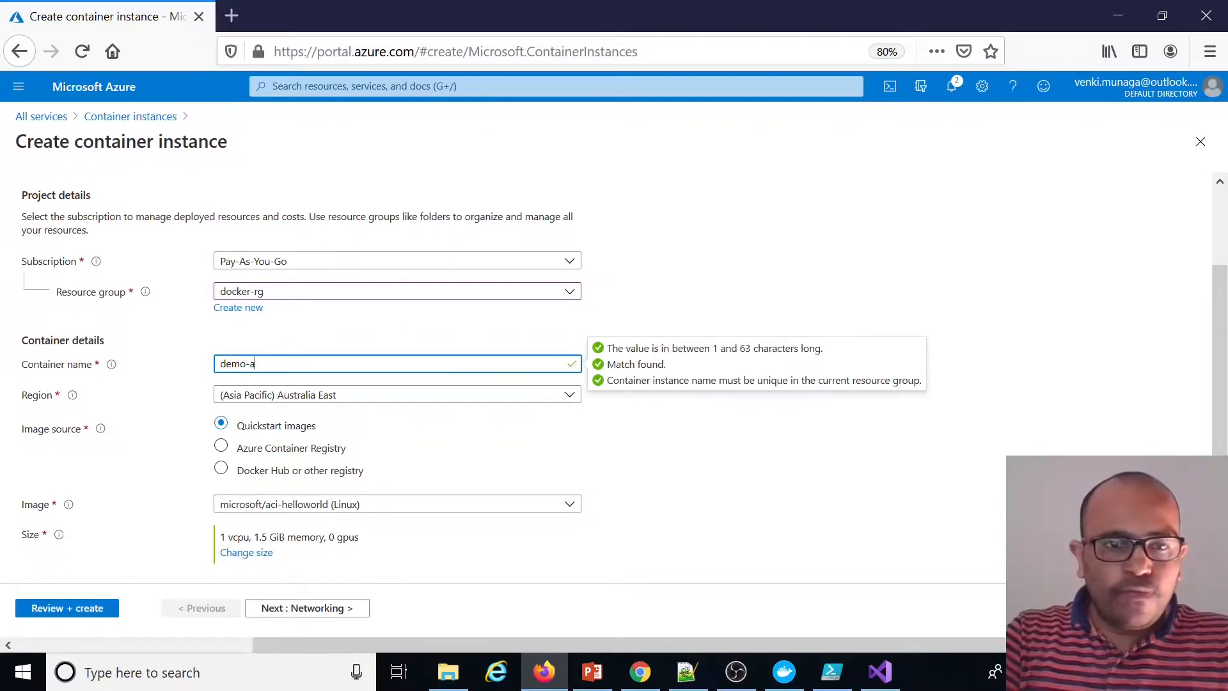
key(BackSpace)
key(BackSpace)
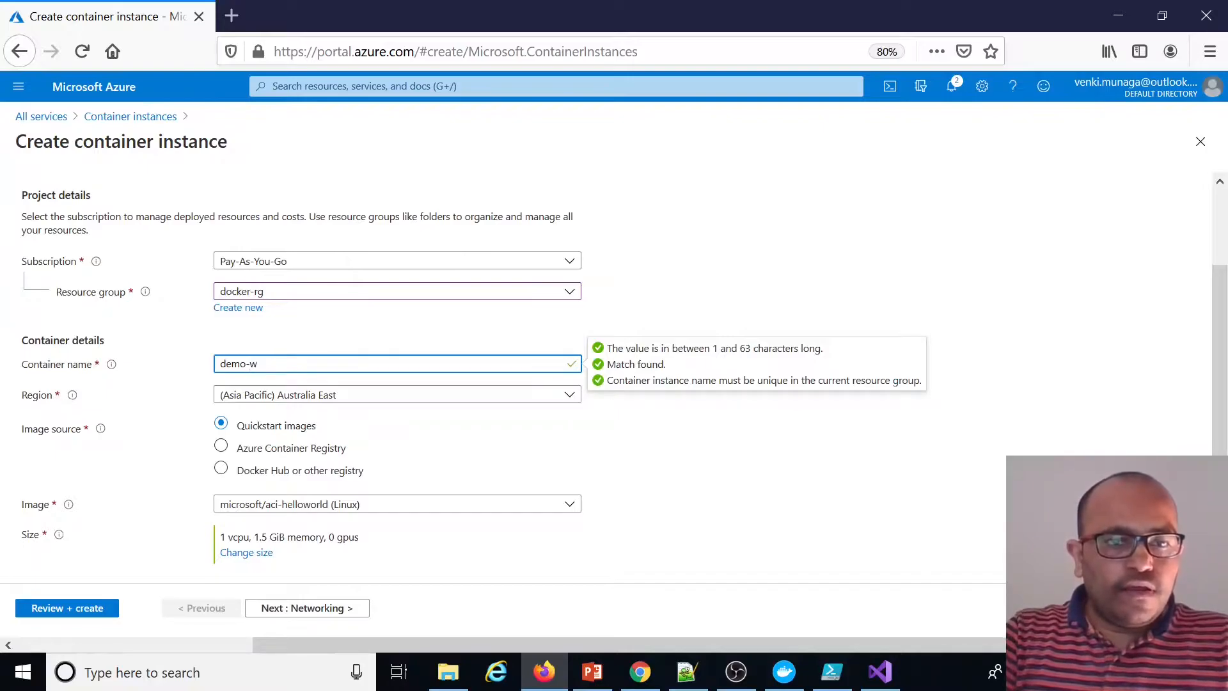
click(951, 512)
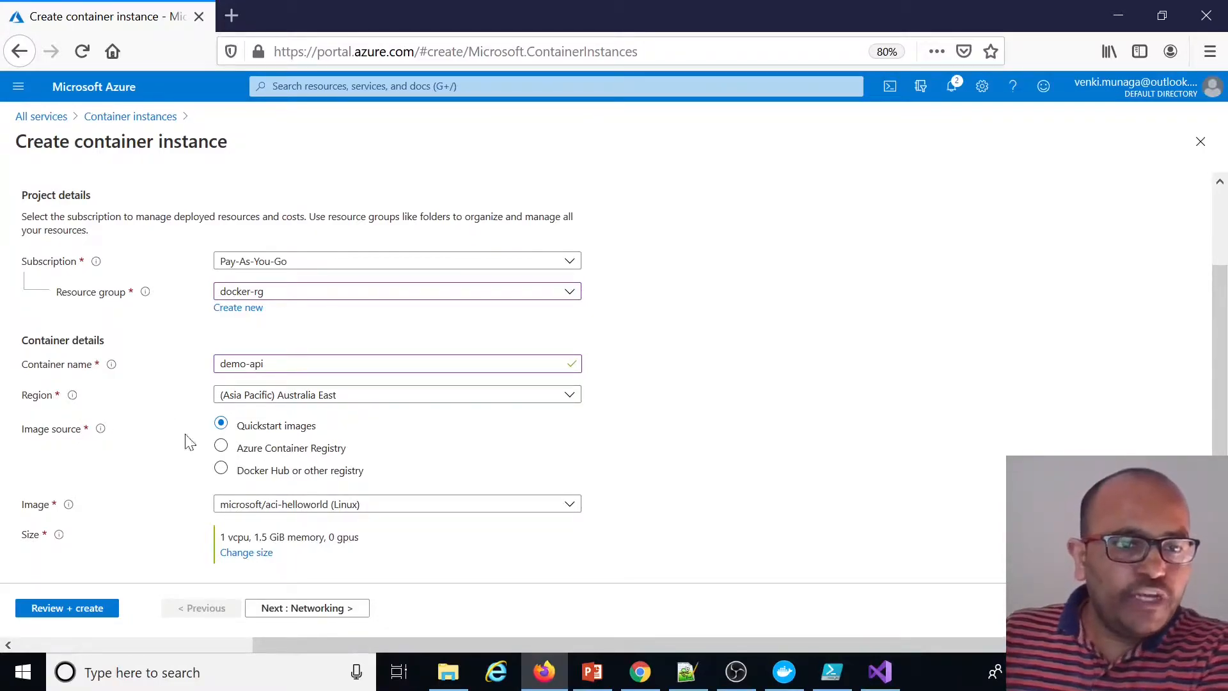
Set the image source to Azure Container Registry with registry munaga, image dotnetcoredemo-webapi, and tag v1
click(247, 477)
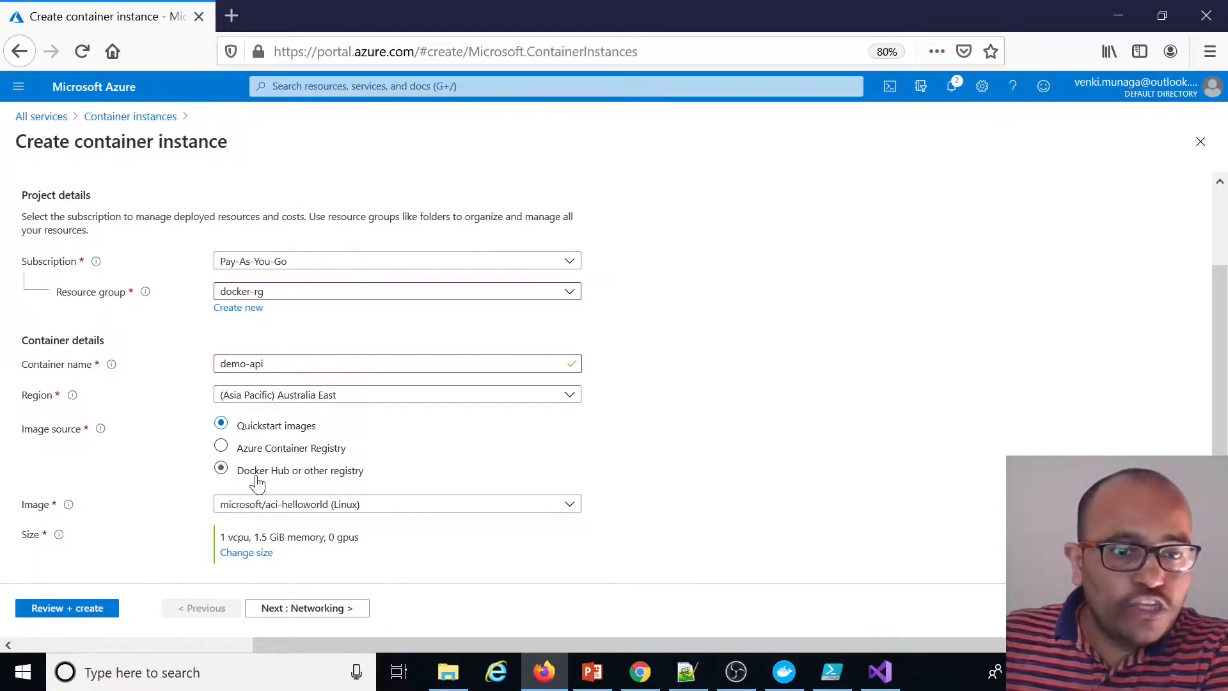
click(220, 446)
scroll(627, 431, down, 3)
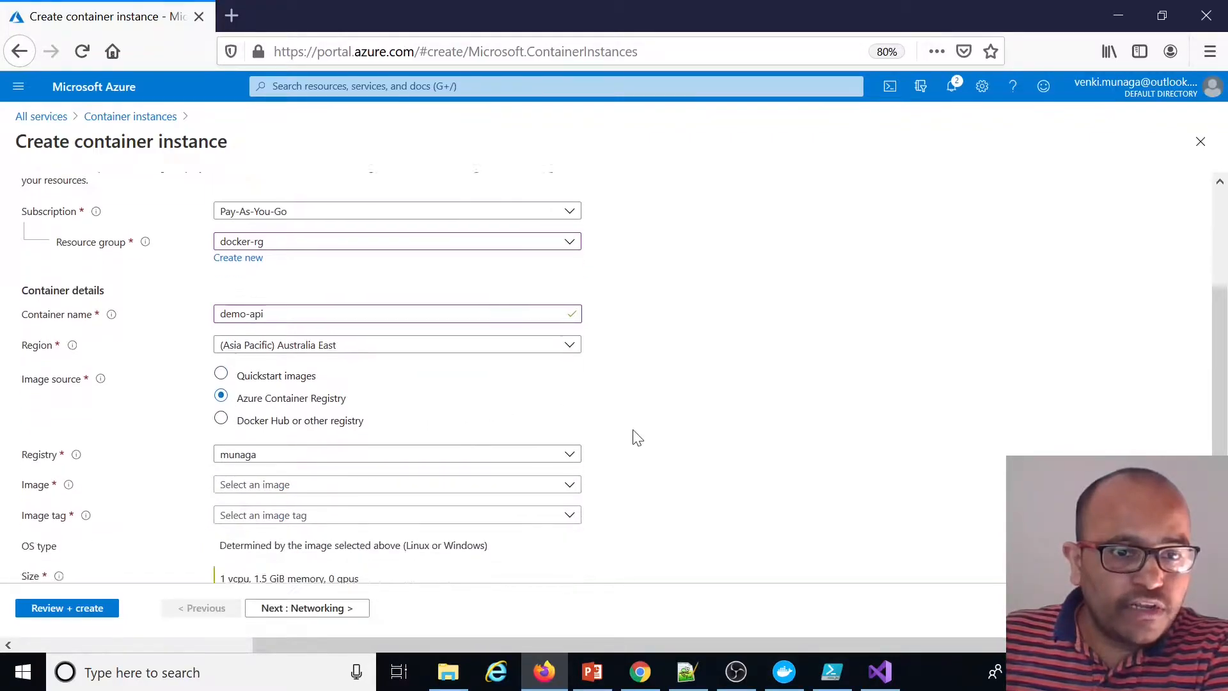
click(275, 416)
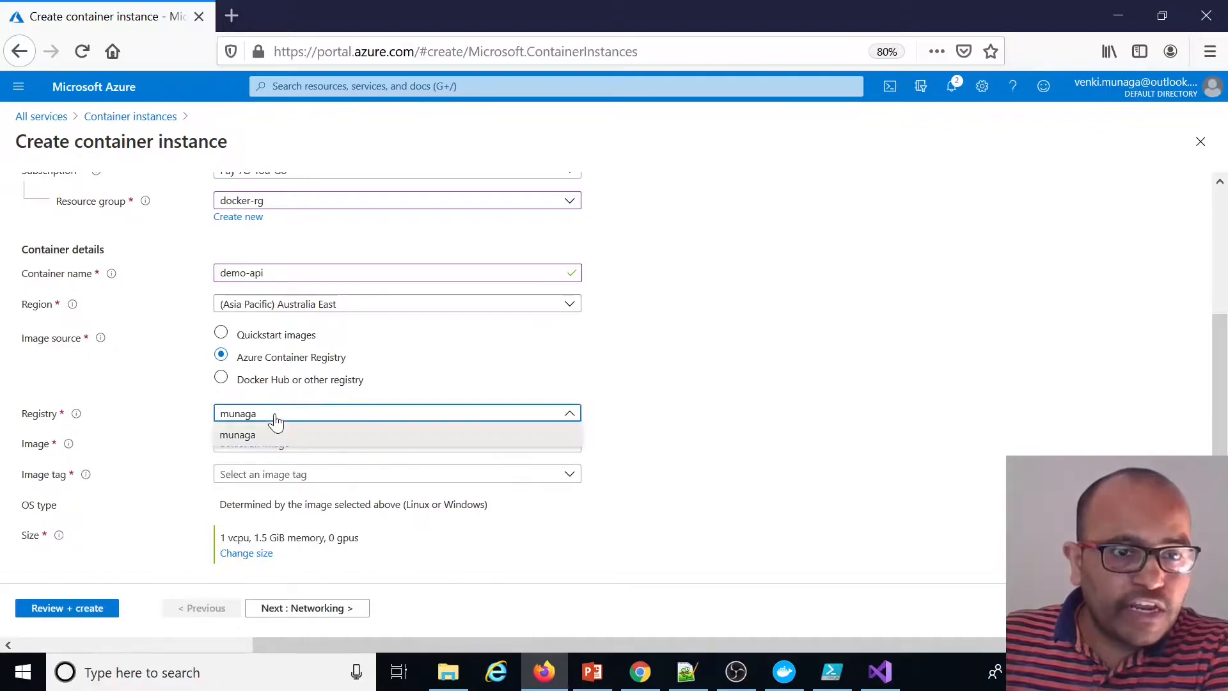
click(250, 438)
click(304, 450)
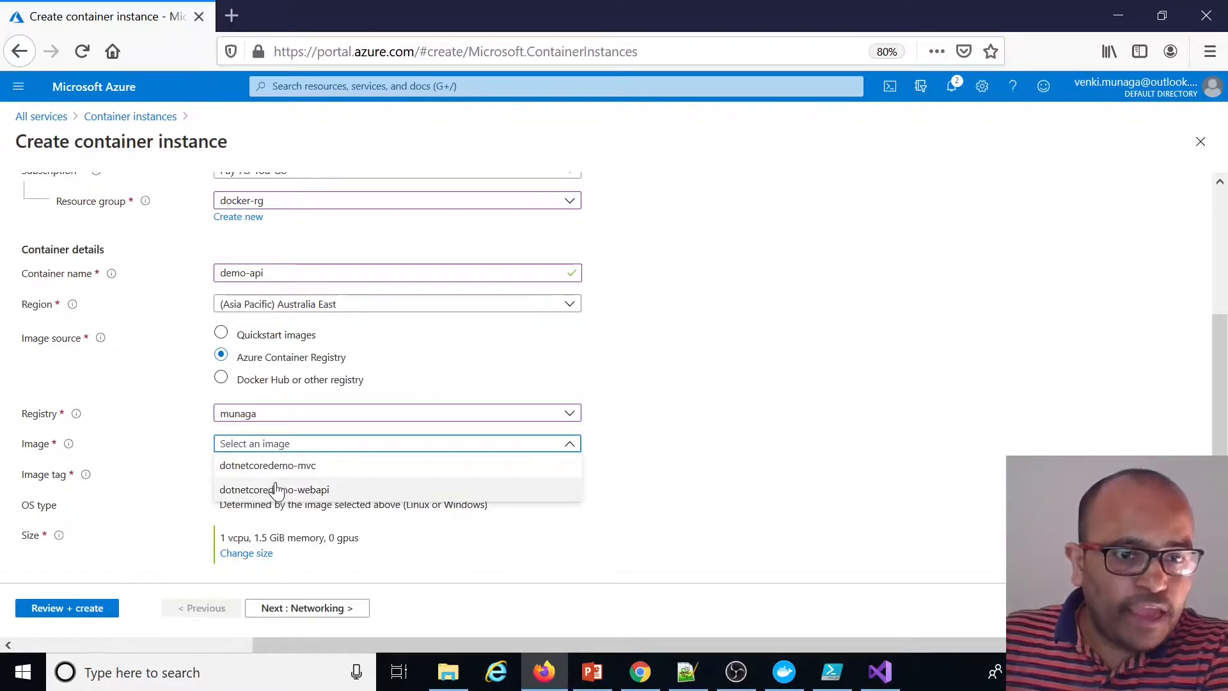
click(302, 494)
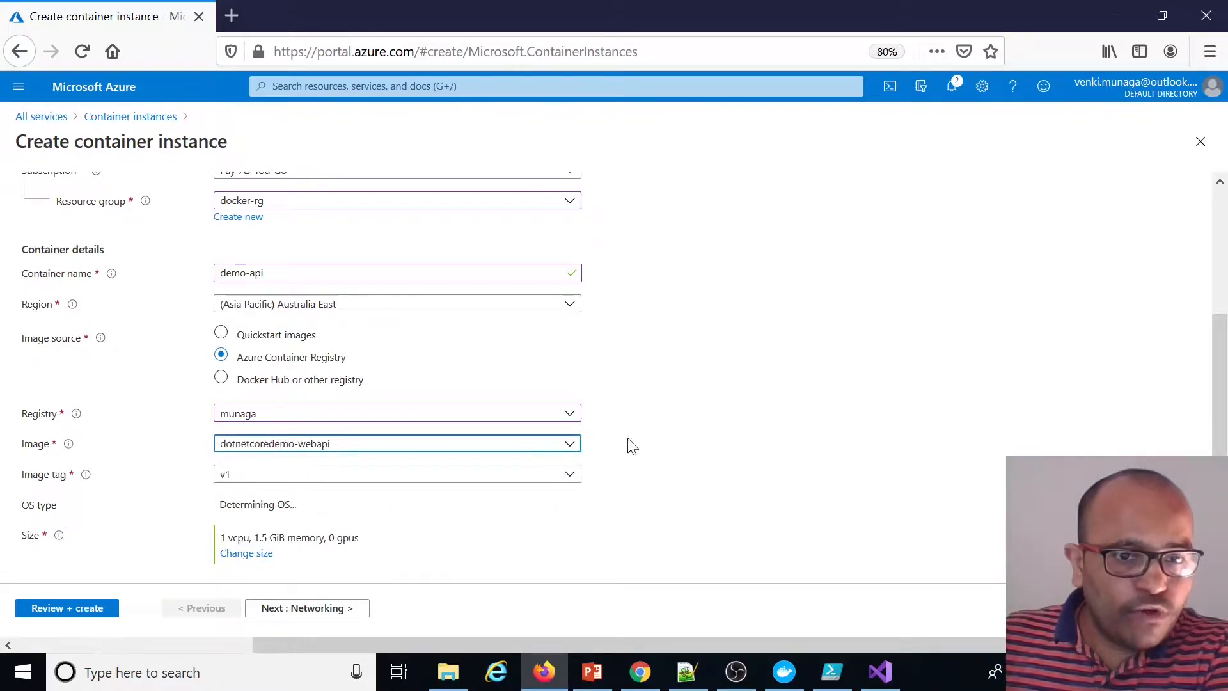
click(567, 486)
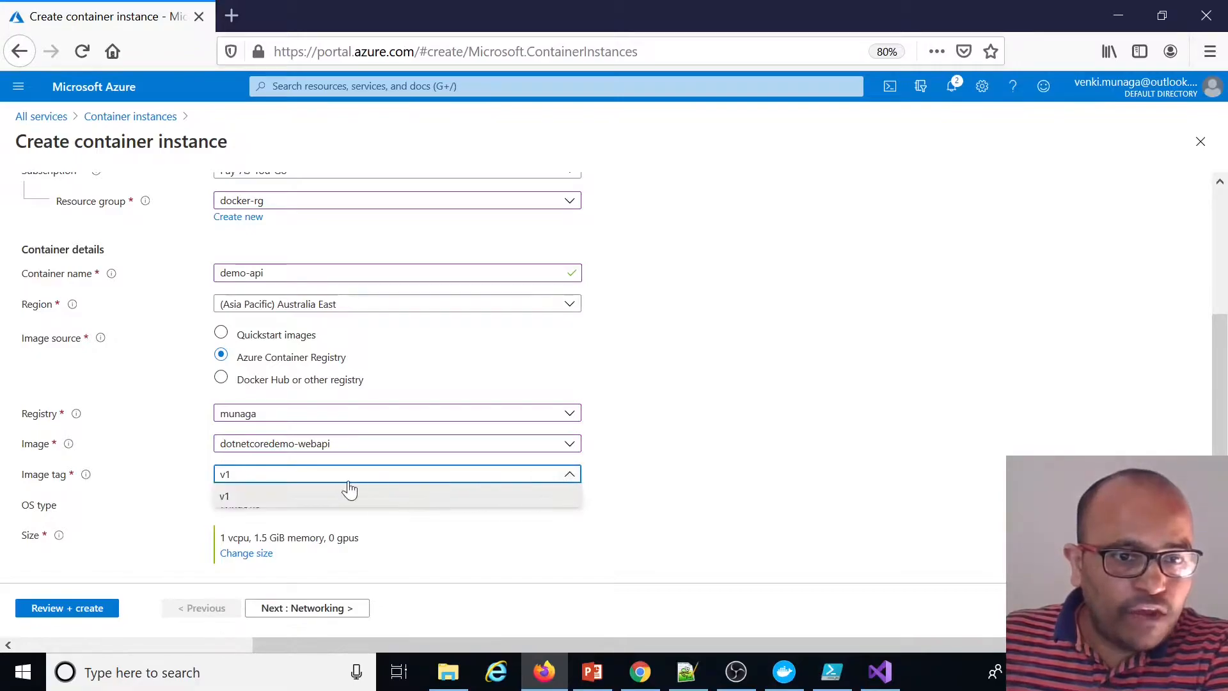
click(247, 504)
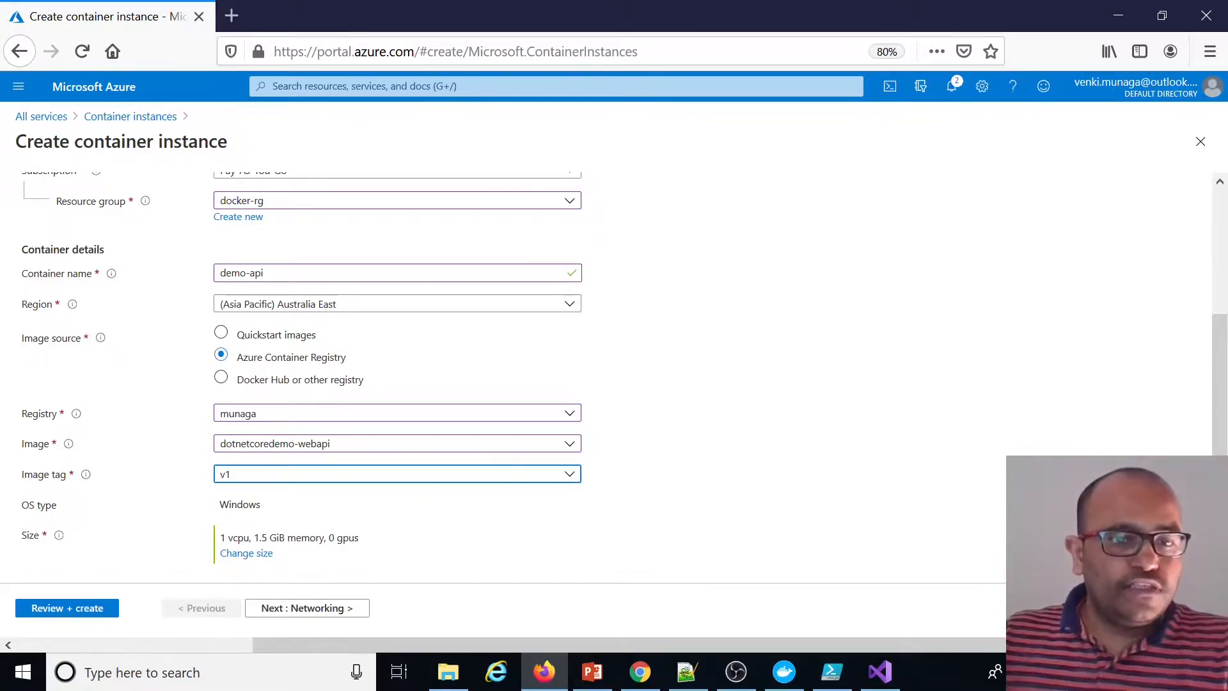
Open the container size settings to review CPU and memory, then continue to the networking options
key(Tab)
click(509, 547)
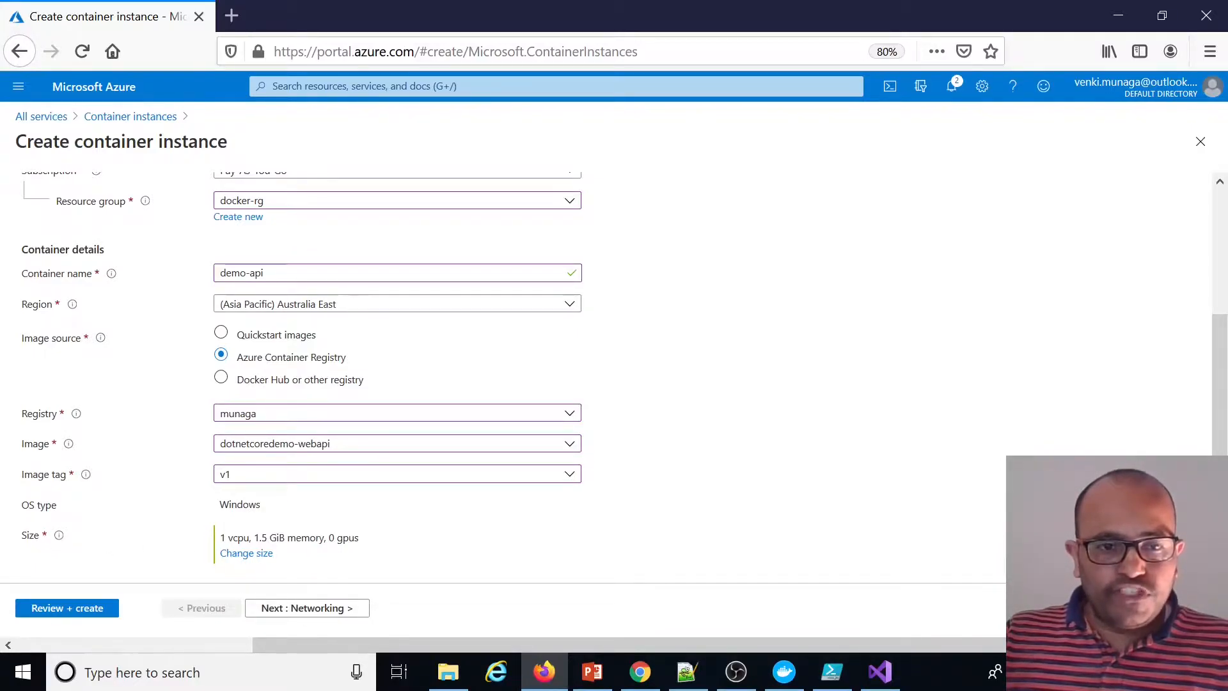
click(268, 554)
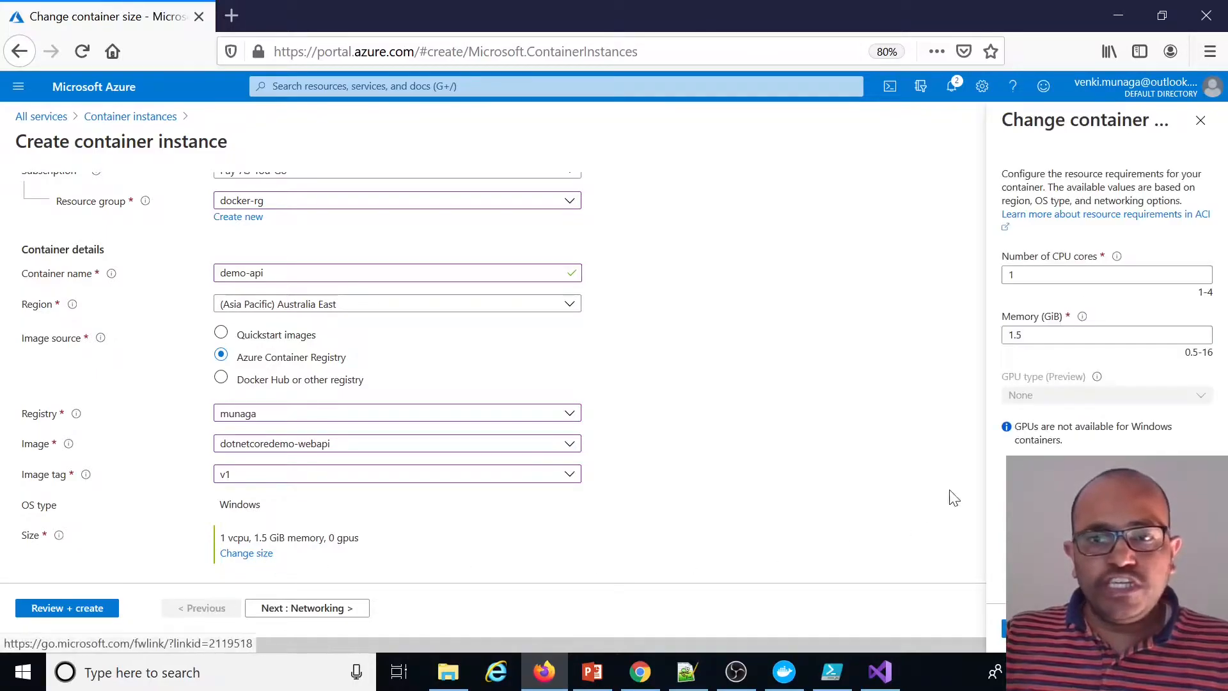
double_click(1013, 275)
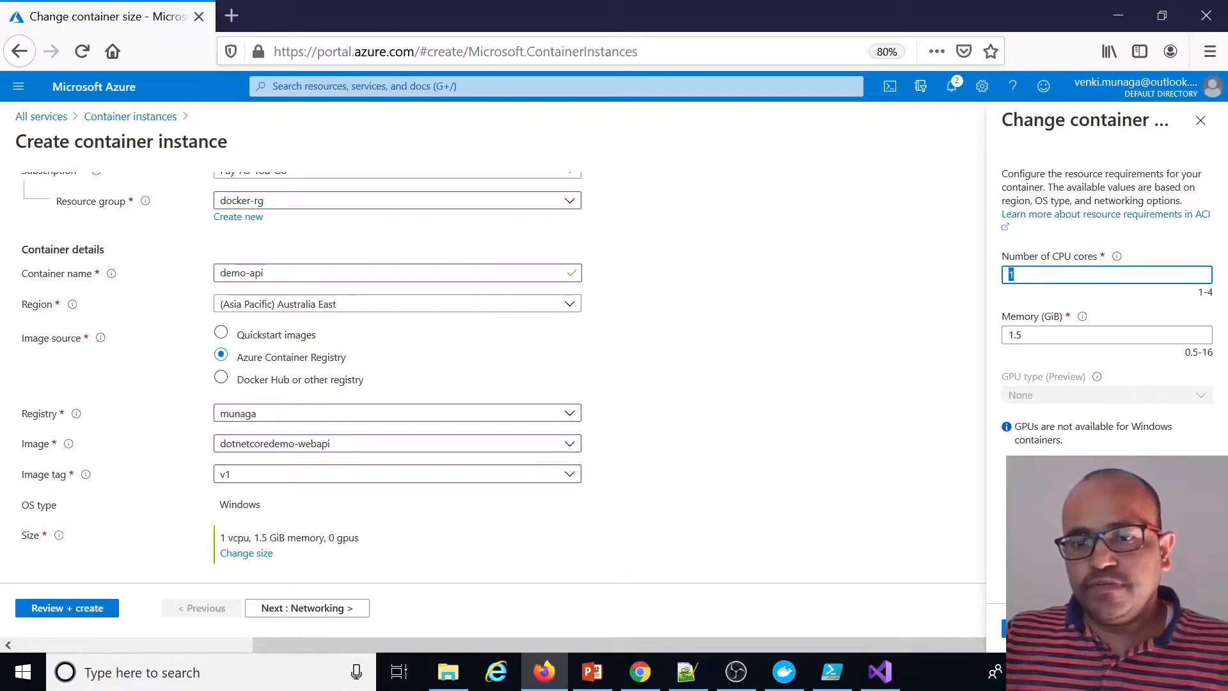
click(987, 502)
click(329, 609)
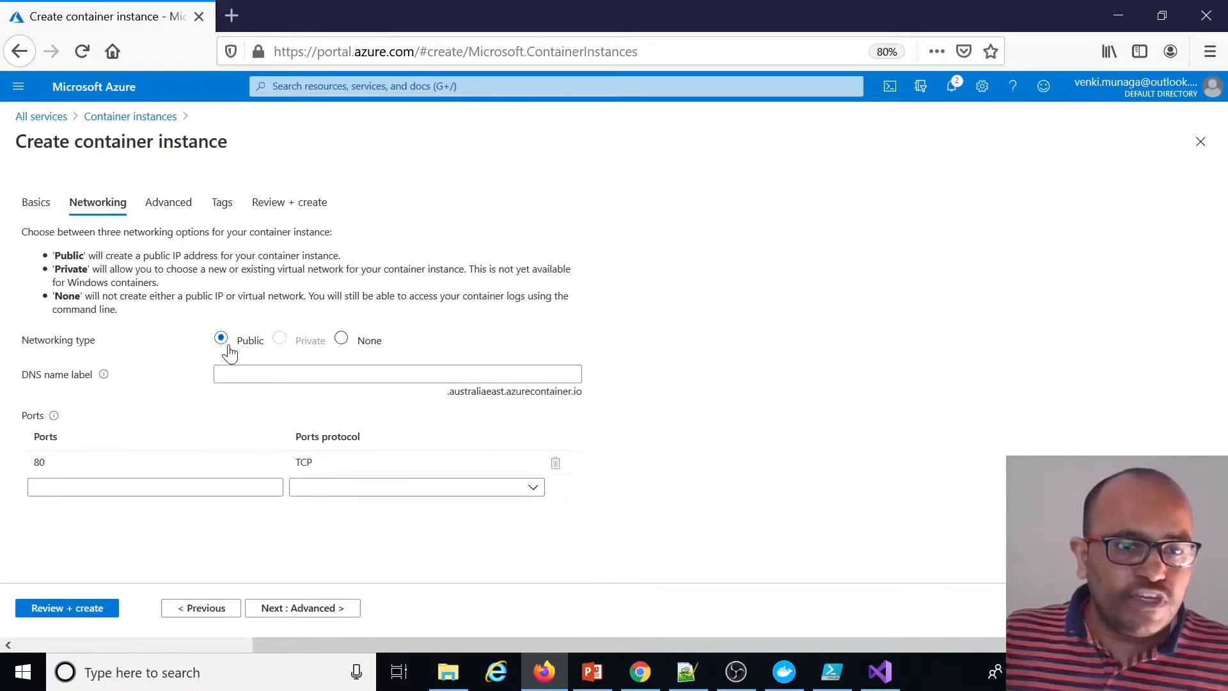
Set the public DNS name label to demo-staging-api and continue to the advanced settings
click(262, 373)
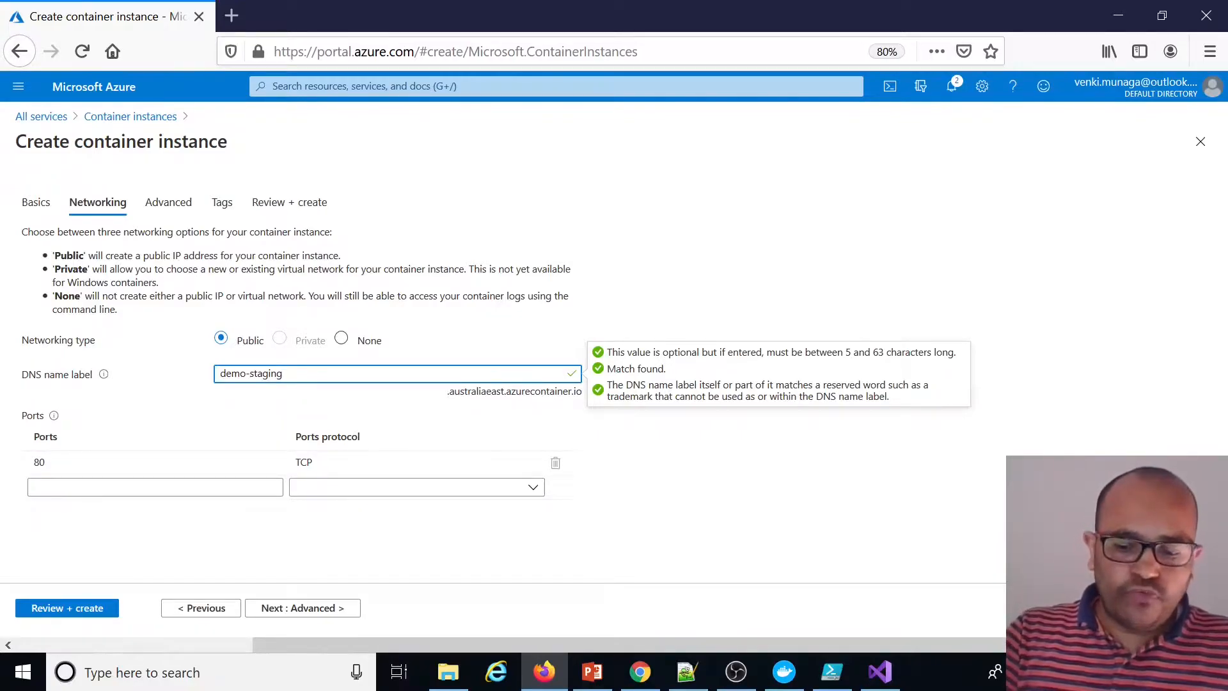
text(api)
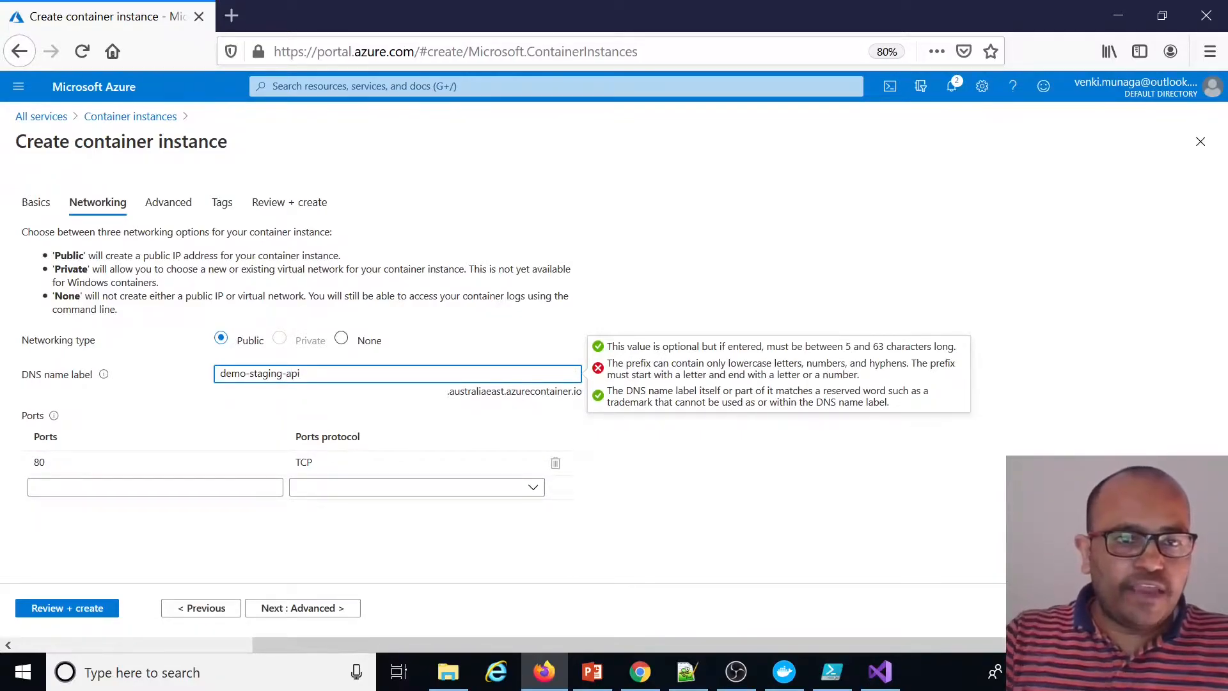
click(510, 421)
drag(446, 400, 584, 389)
click(601, 424)
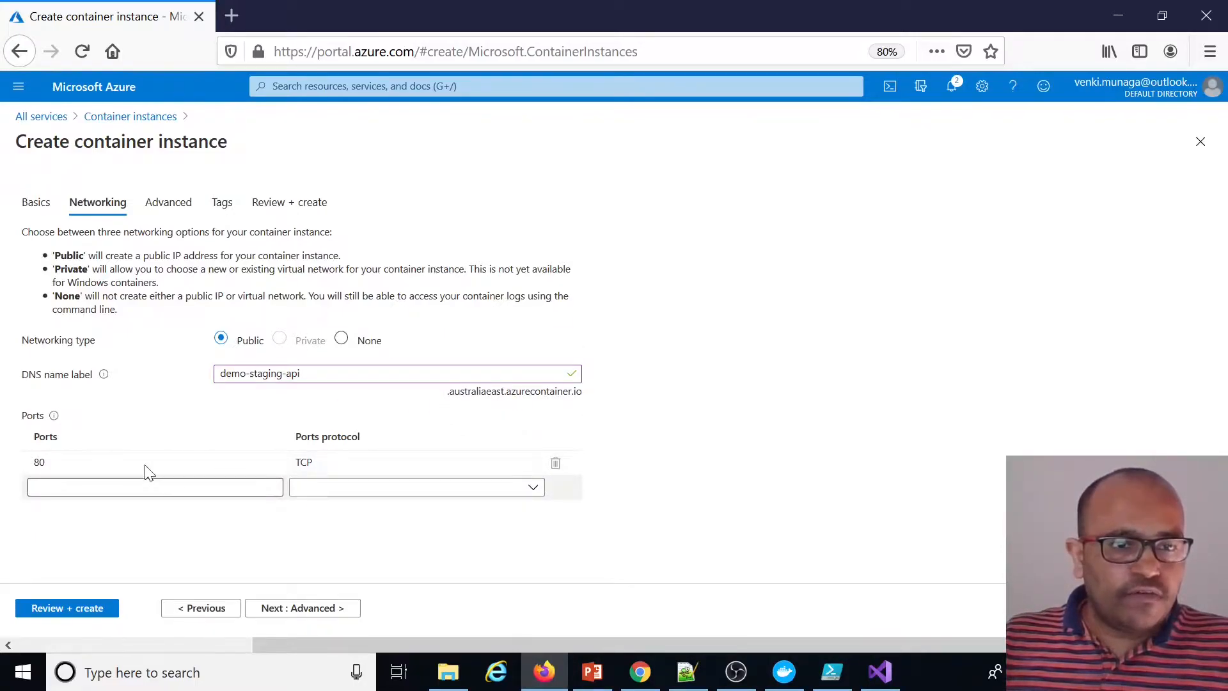
click(323, 611)
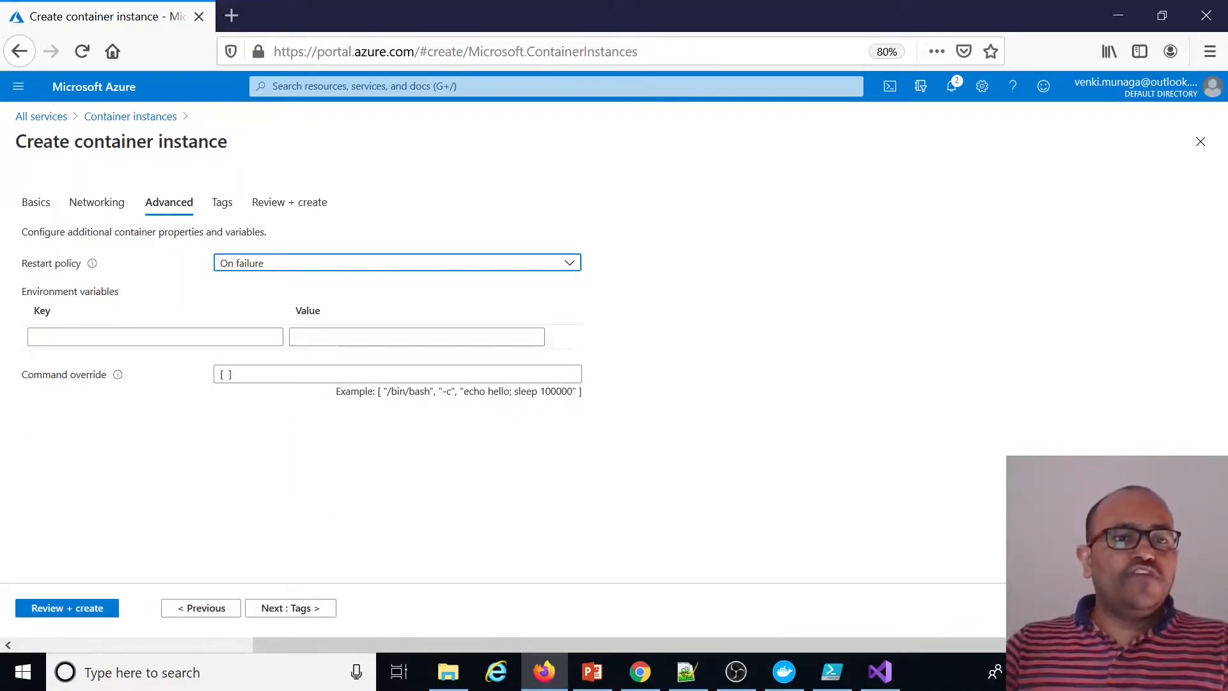
Add an environment variable ASPNETCORE_ENVIRONMENT with the value staging
click(97, 337)
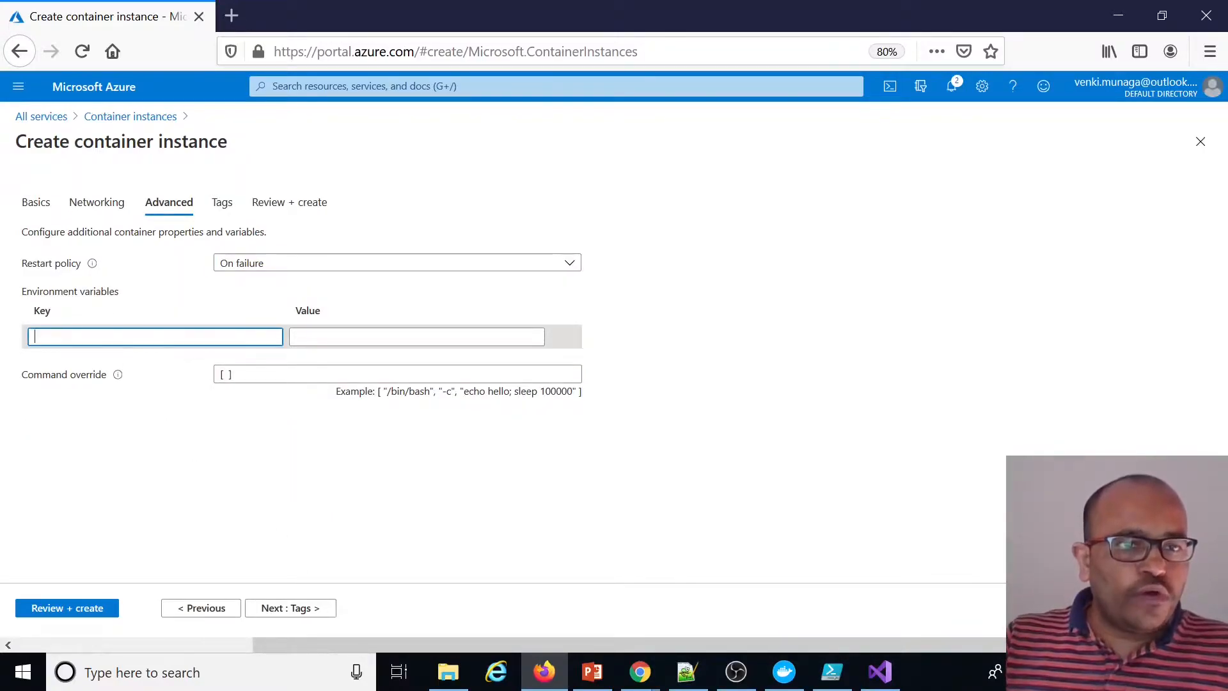
text(ASPNETCORE_ENVIRONMENT)
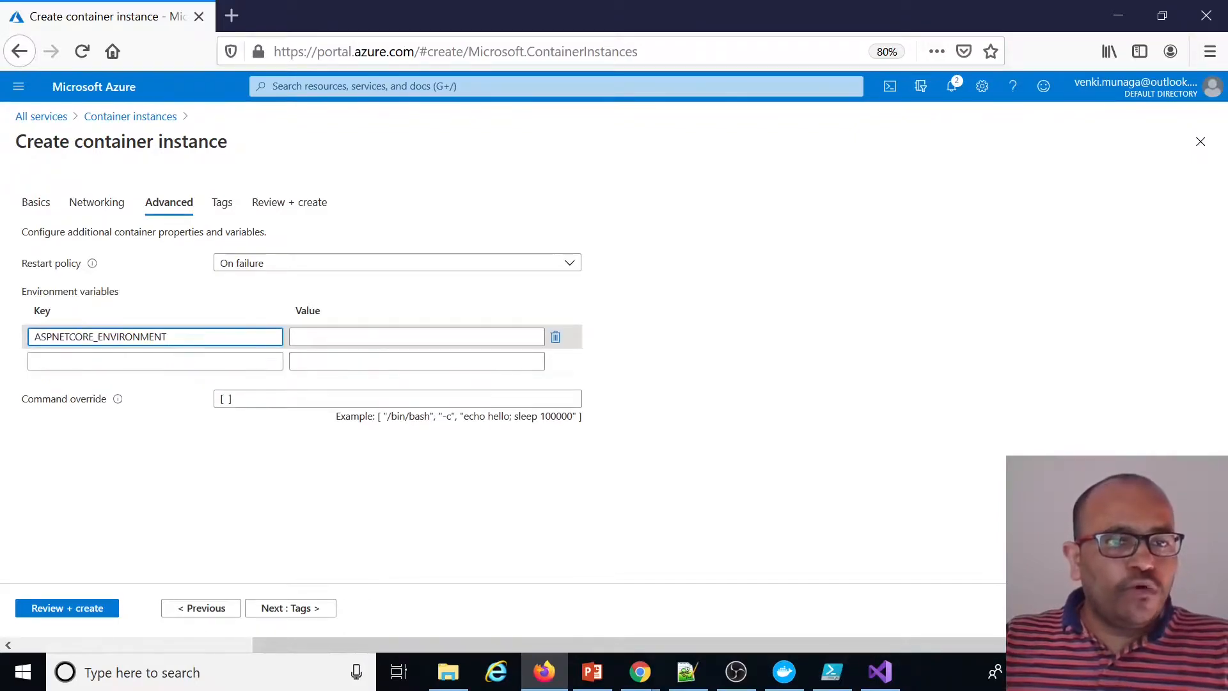
click(358, 336)
text(staging)
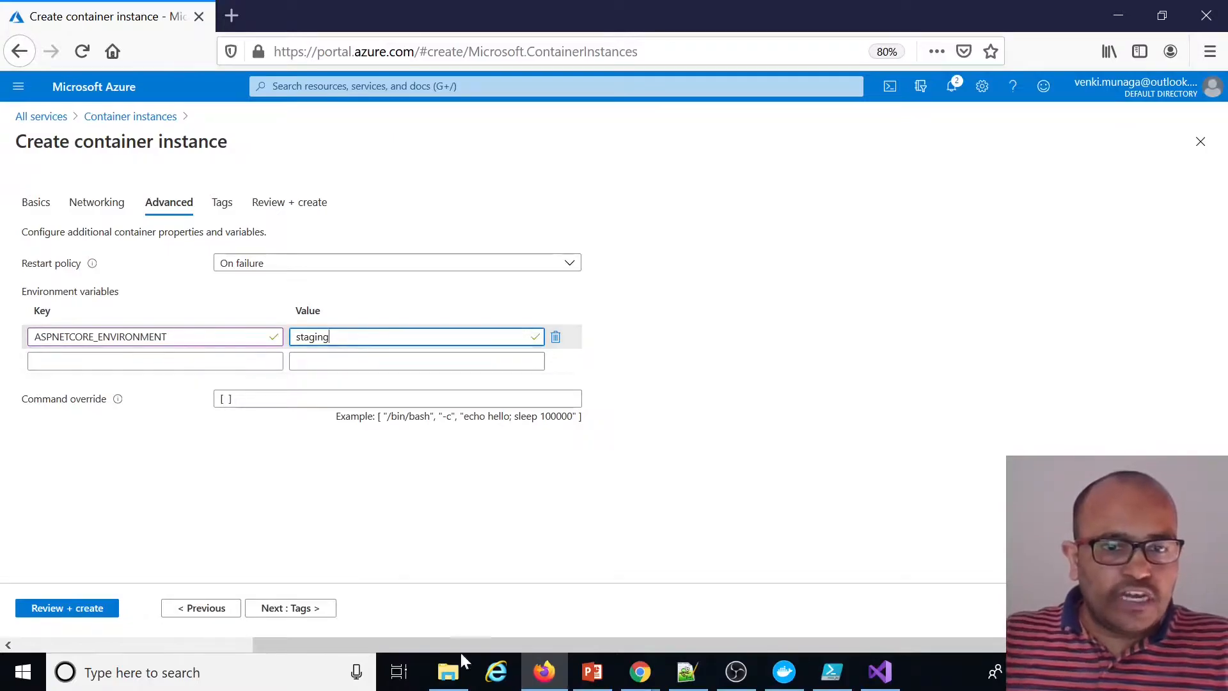
Open appsettings.Staging.json in Visual Studio to examine the staging configuration, then return to the browser
click(877, 671)
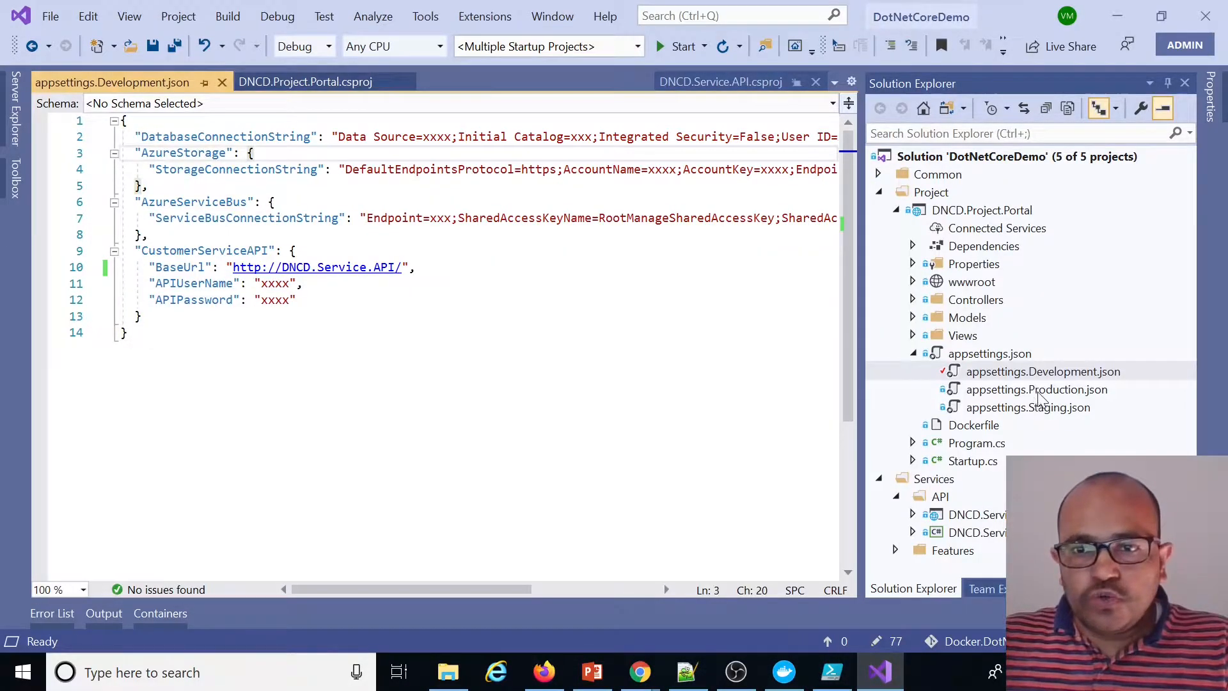
click(1039, 397)
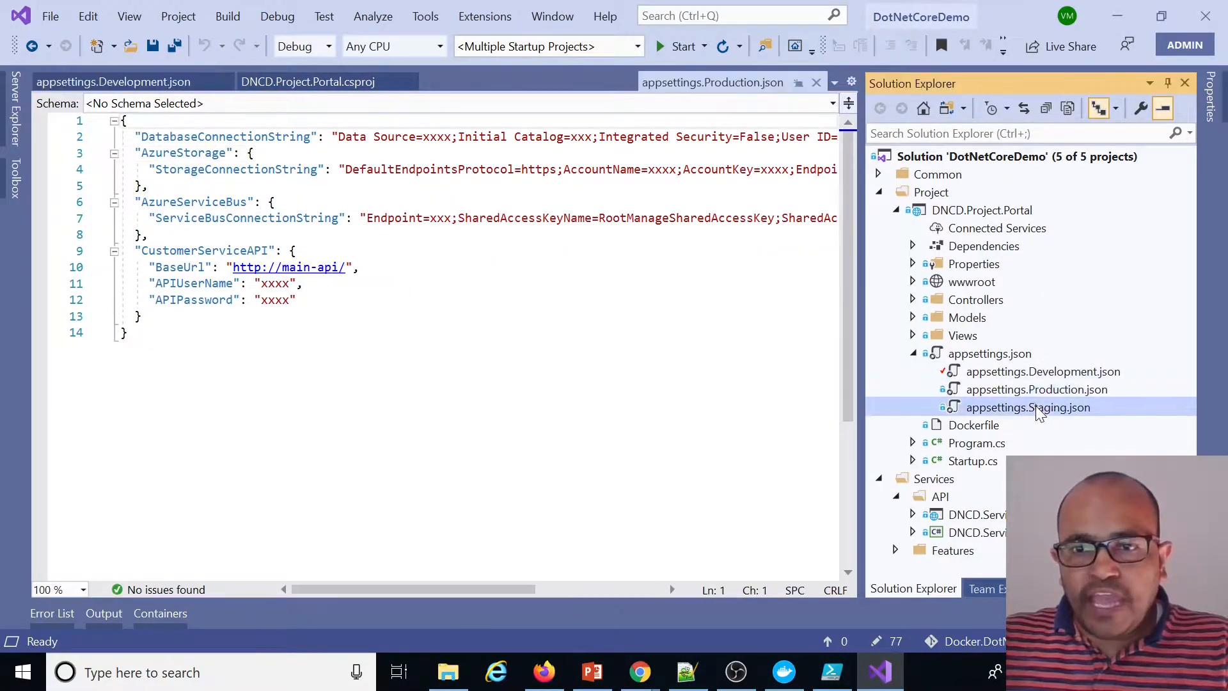
double_click(1037, 407)
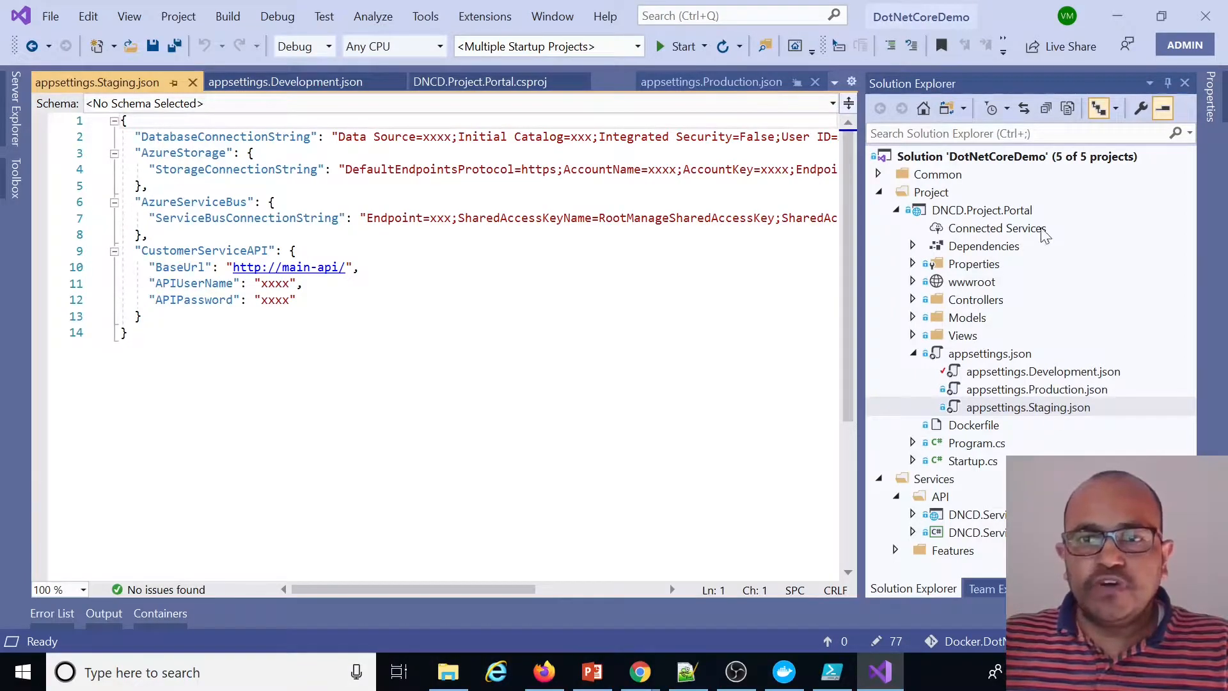
click(1117, 15)
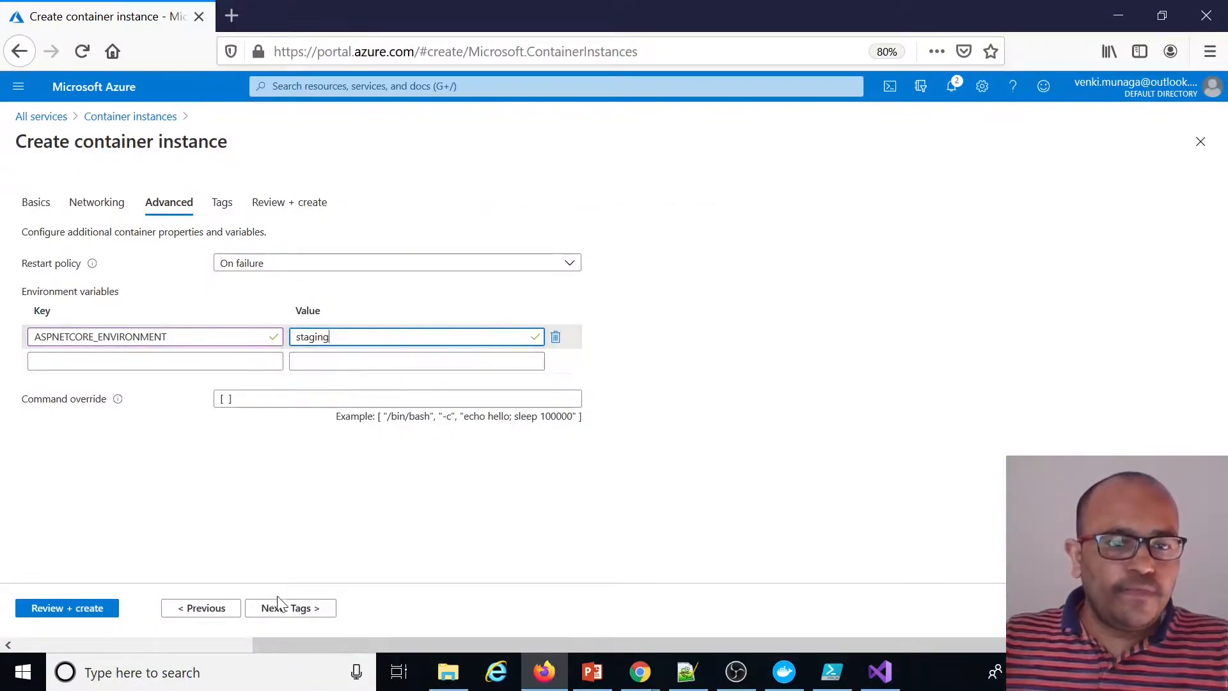
Skip the tags, review the settings and create the container instance
click(293, 612)
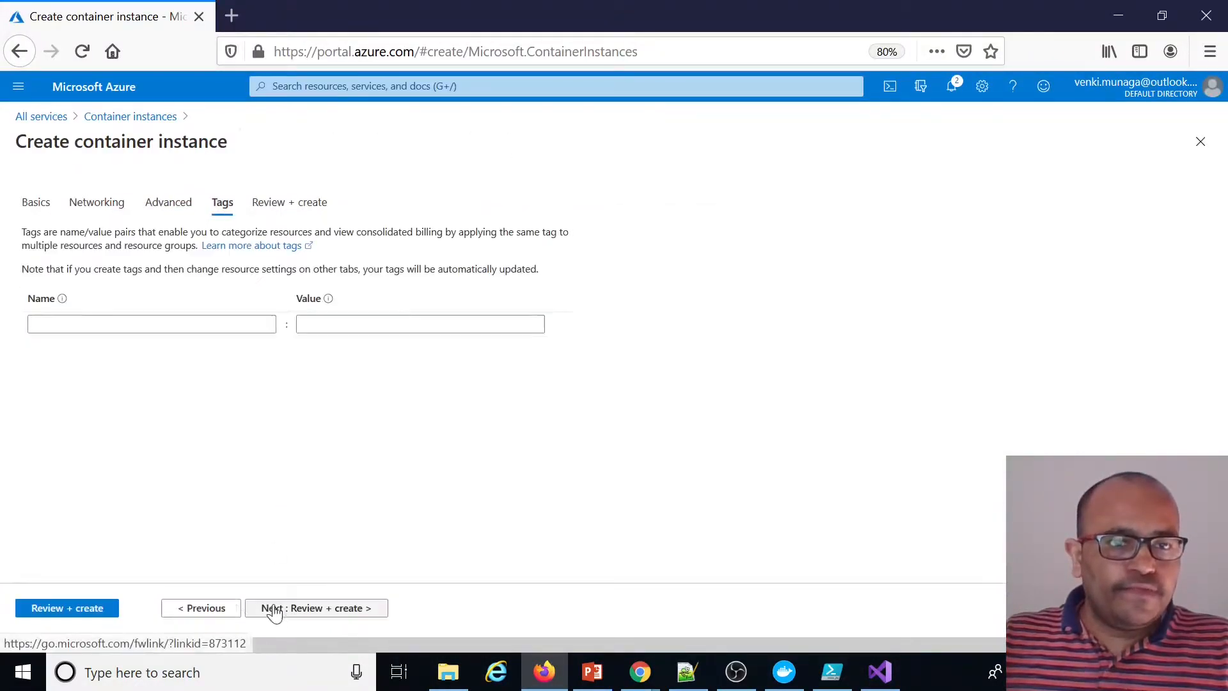
click(61, 611)
click(57, 613)
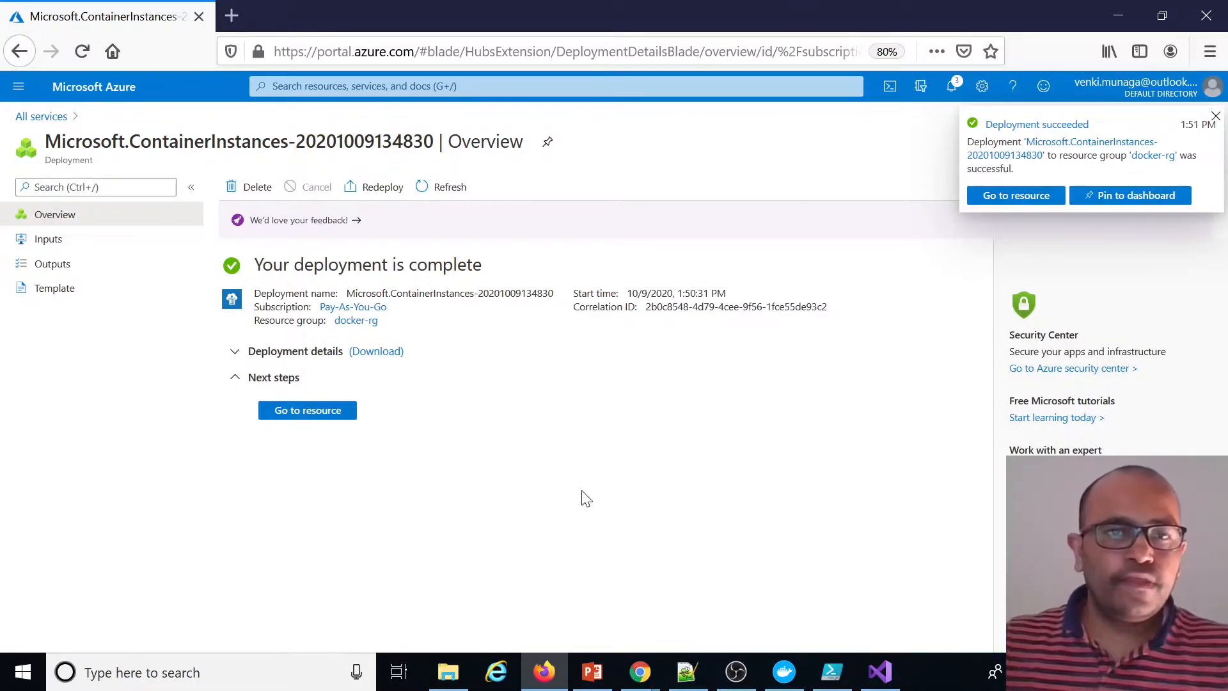
Open the deployed demo-api resource, copy its FQDN and browse to it in a new tab
click(320, 411)
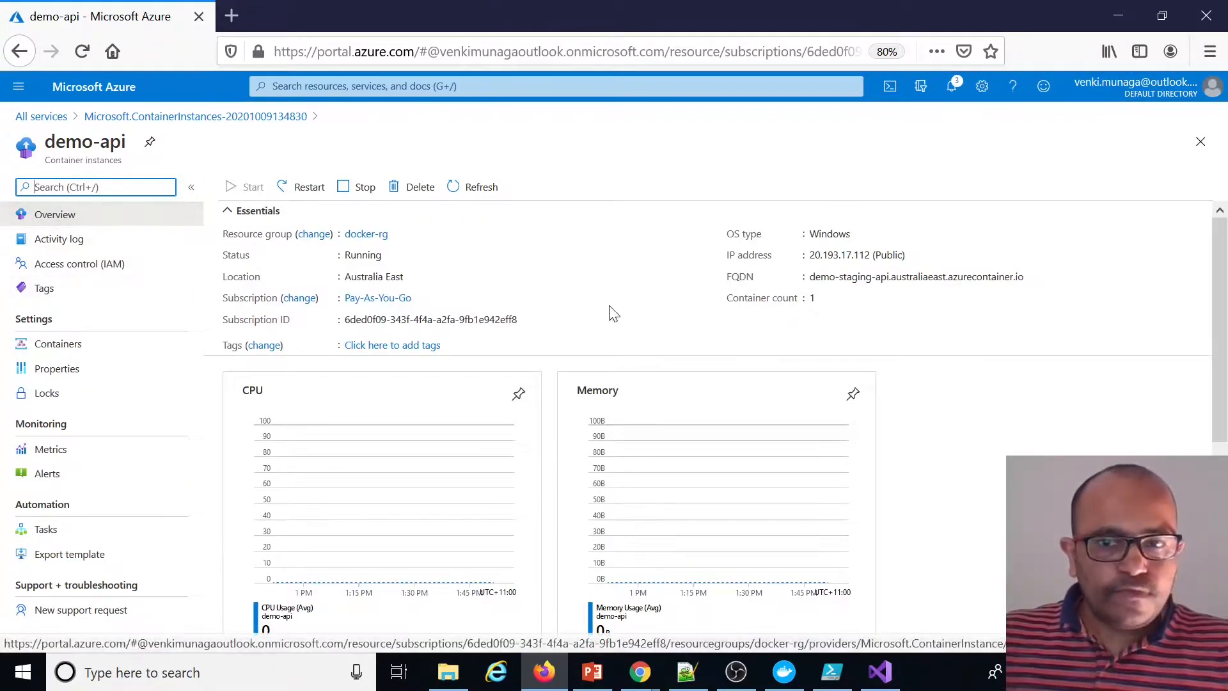
drag(808, 277, 1018, 279)
click(1029, 279)
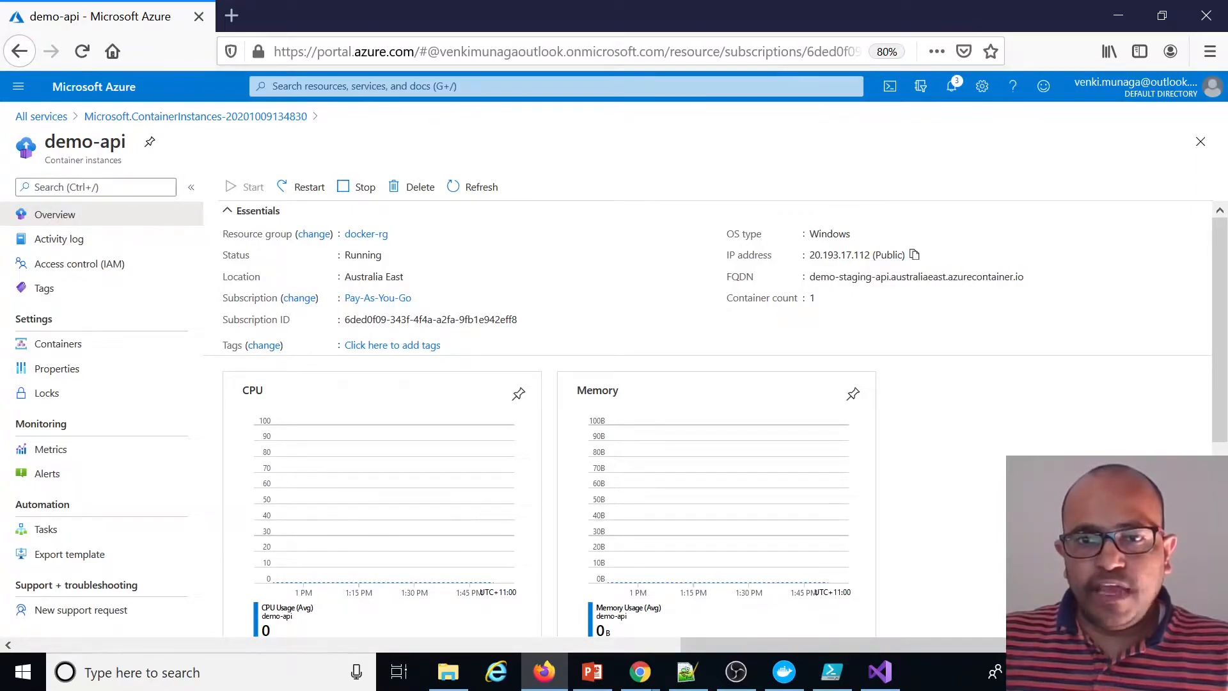
click(234, 16)
key(ctrl+v)
key(Return)
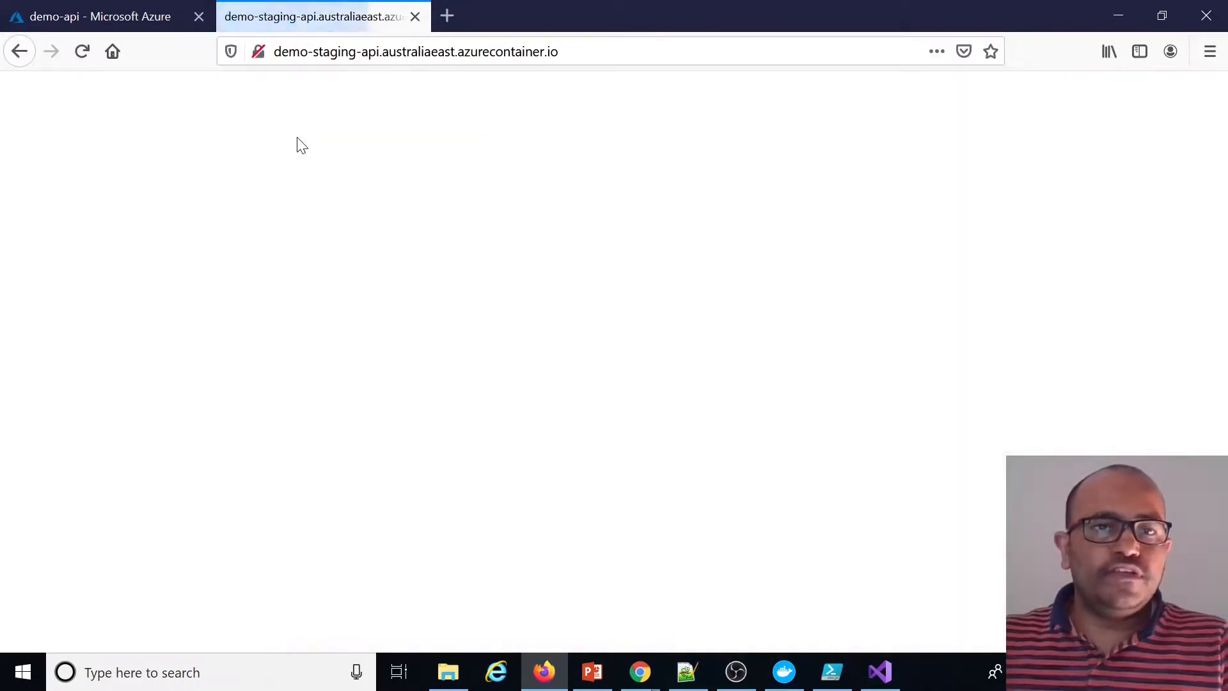
Query the /api/customers and /api/customers/1 endpoints on the container's DNS name
click(598, 51)
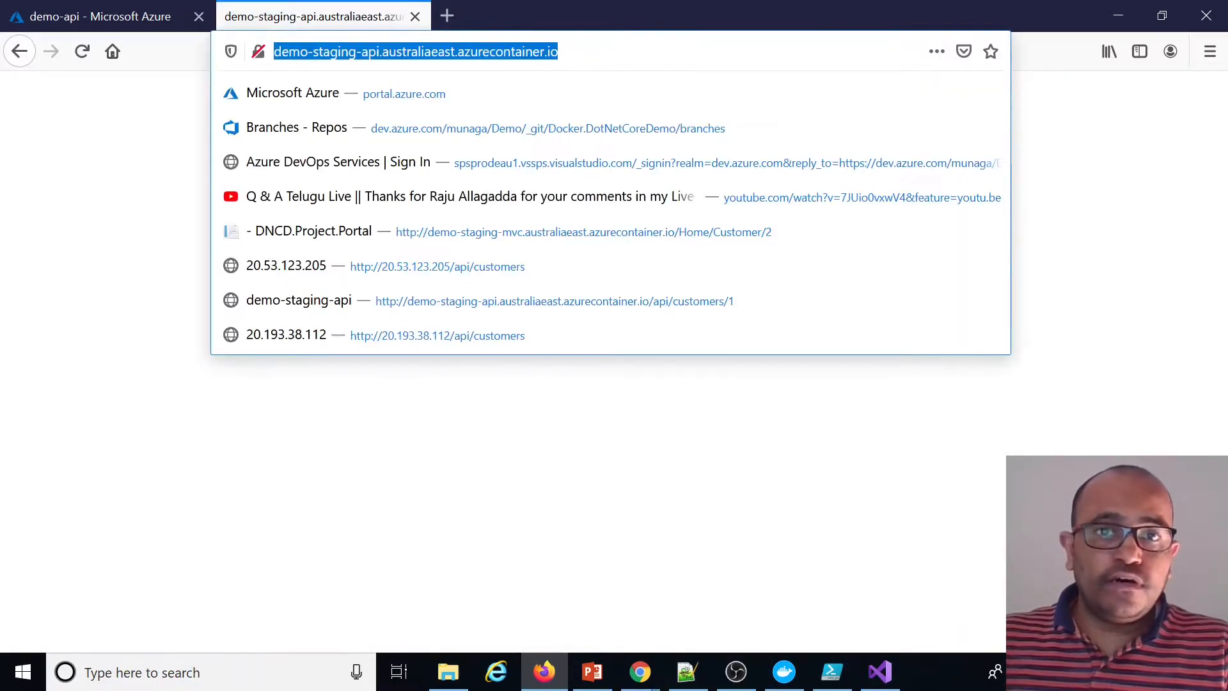
key(End)
text(/api/)
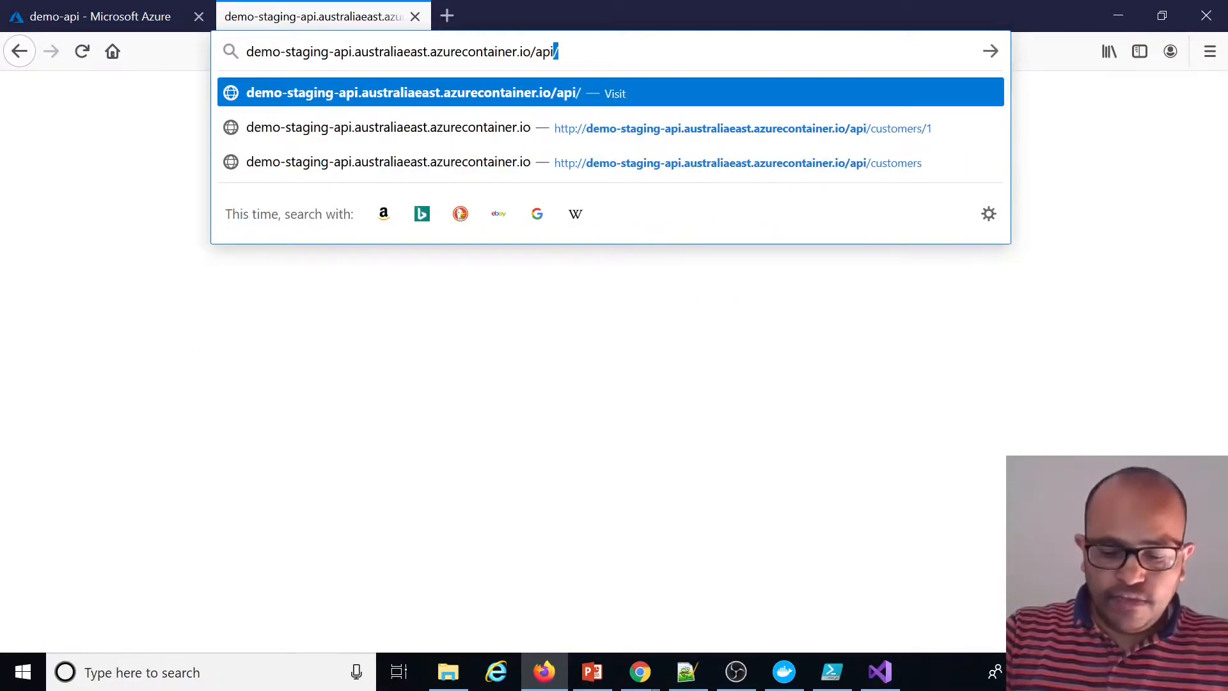
text(cus)
key(Return)
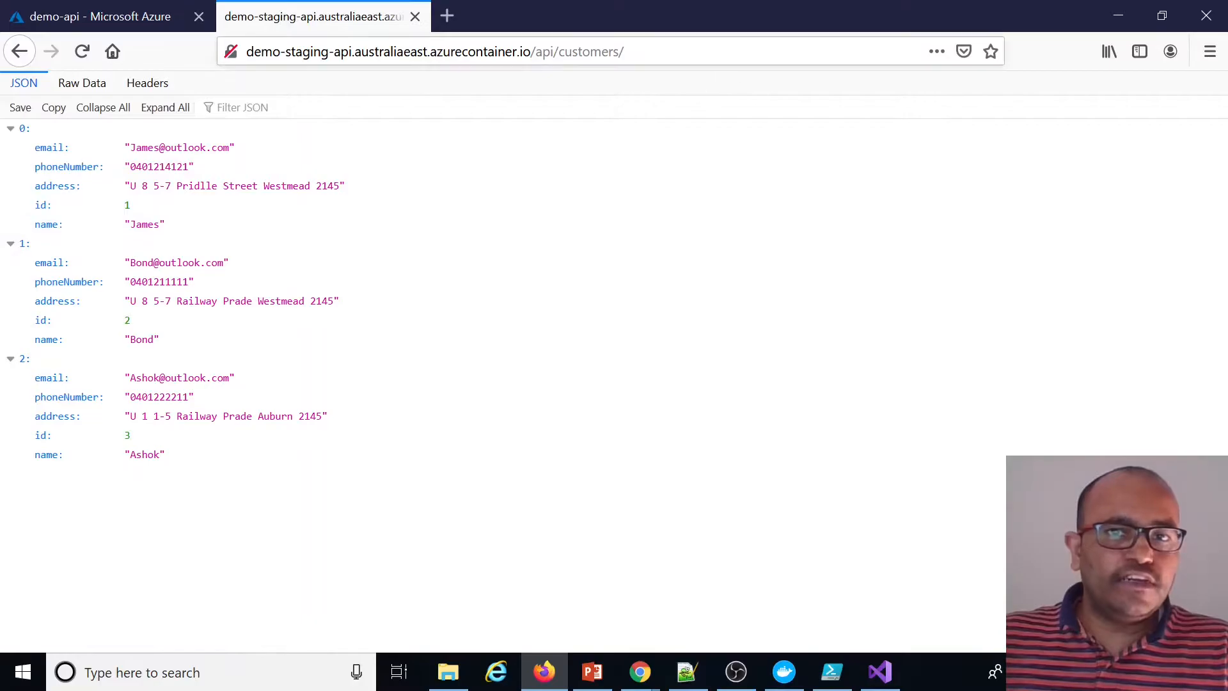
click(625, 51)
key(End)
text(1)
key(Return)
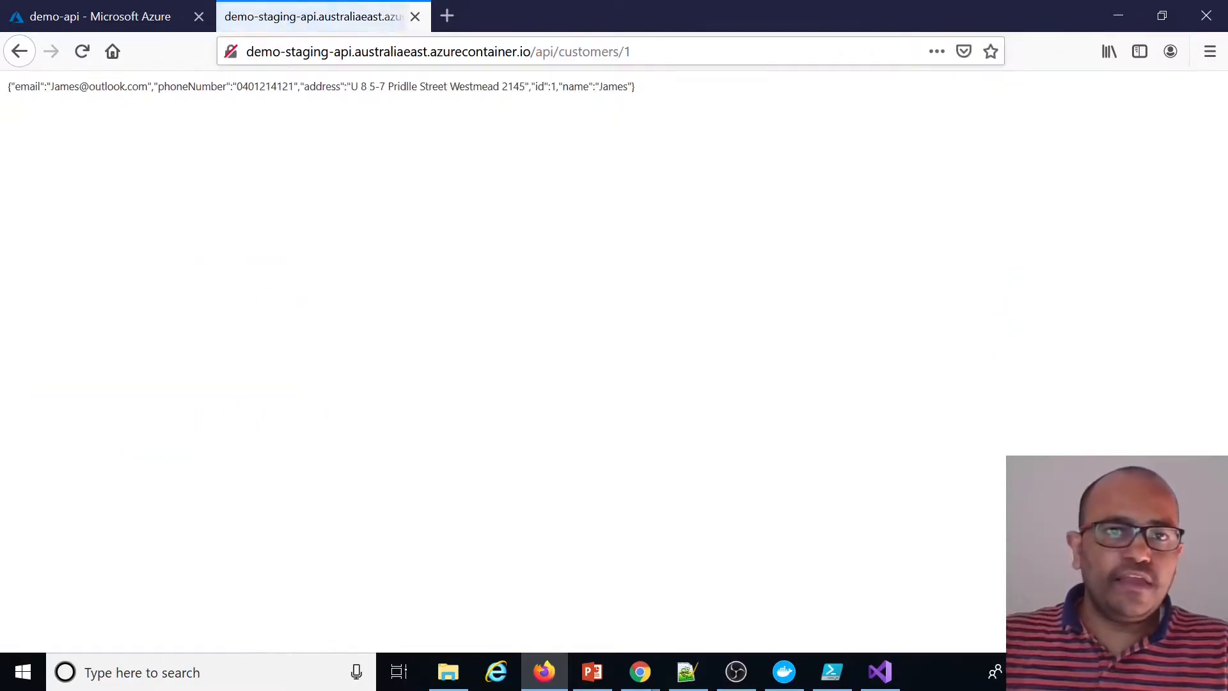
Copy the instance's public IP address and open /api/customers on that IP in a new tab
click(143, 17)
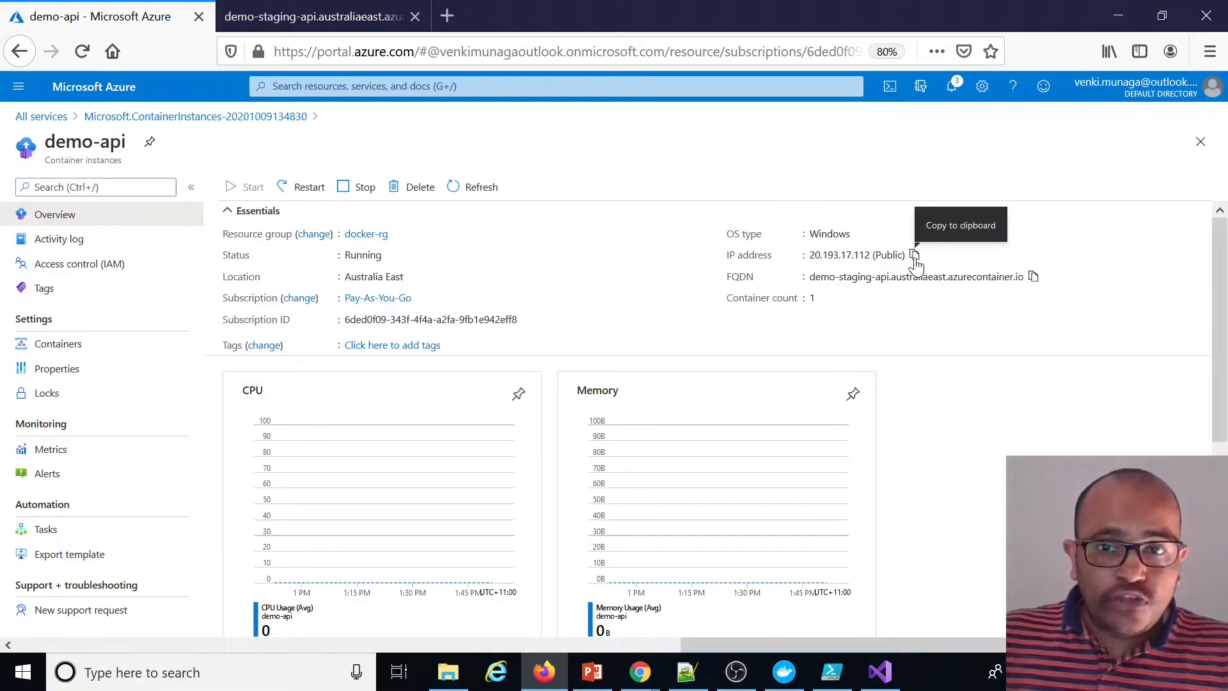
drag(869, 255, 809, 255)
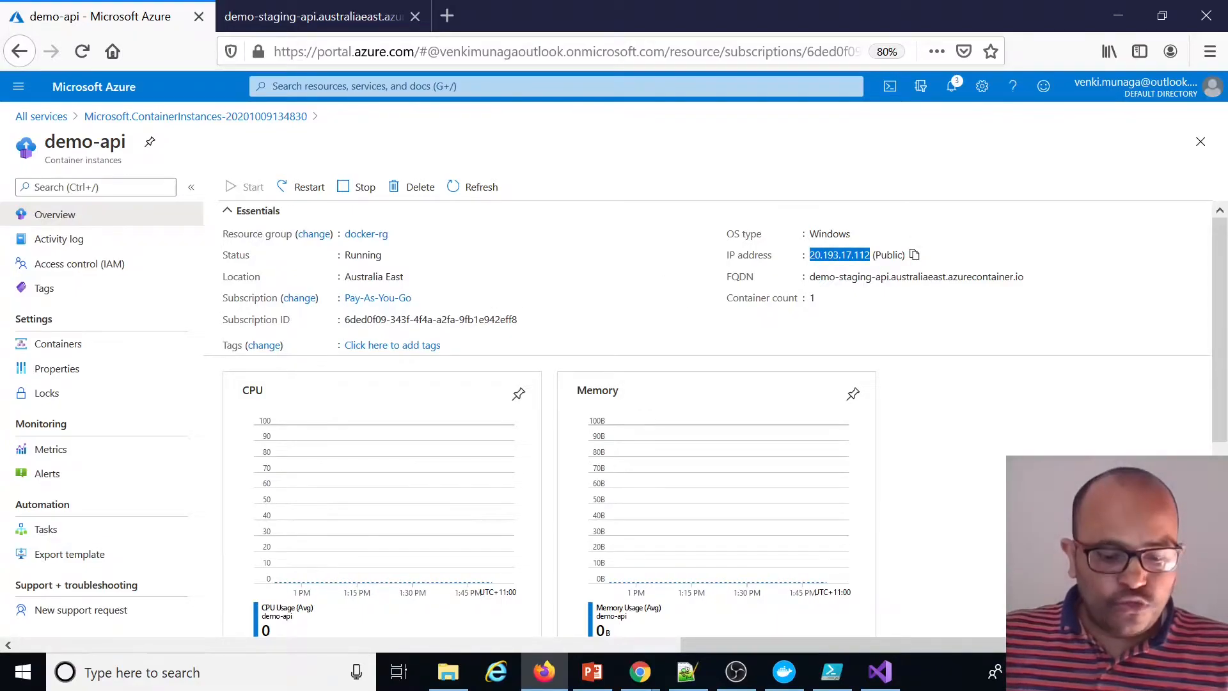
click(445, 15)
key(ctrl+v)
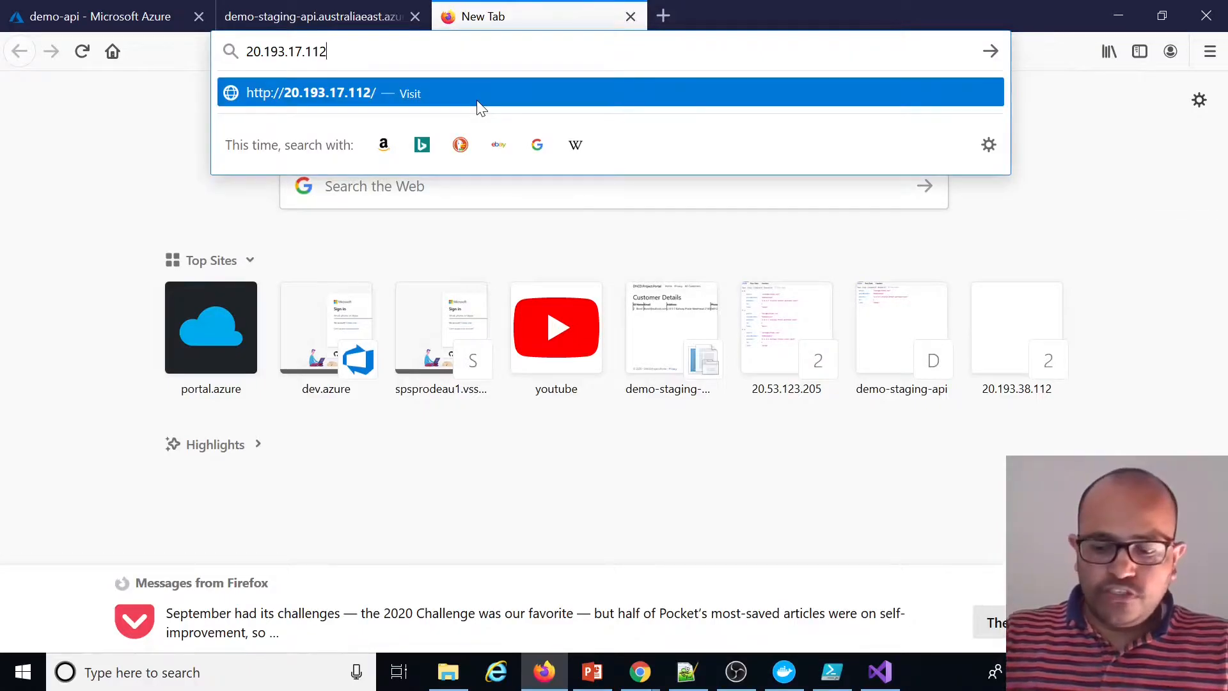
text(\api)
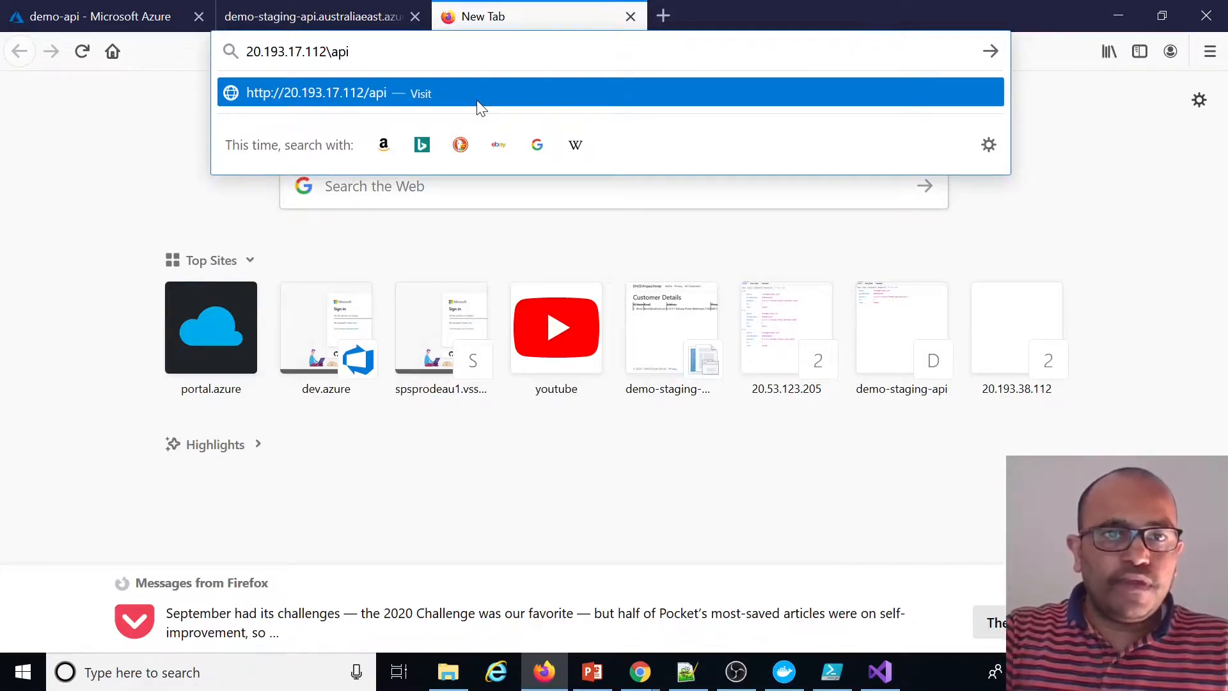
text(\custom)
key(BackSpace)
key(BackSpace)
text(omers)
key(Return)
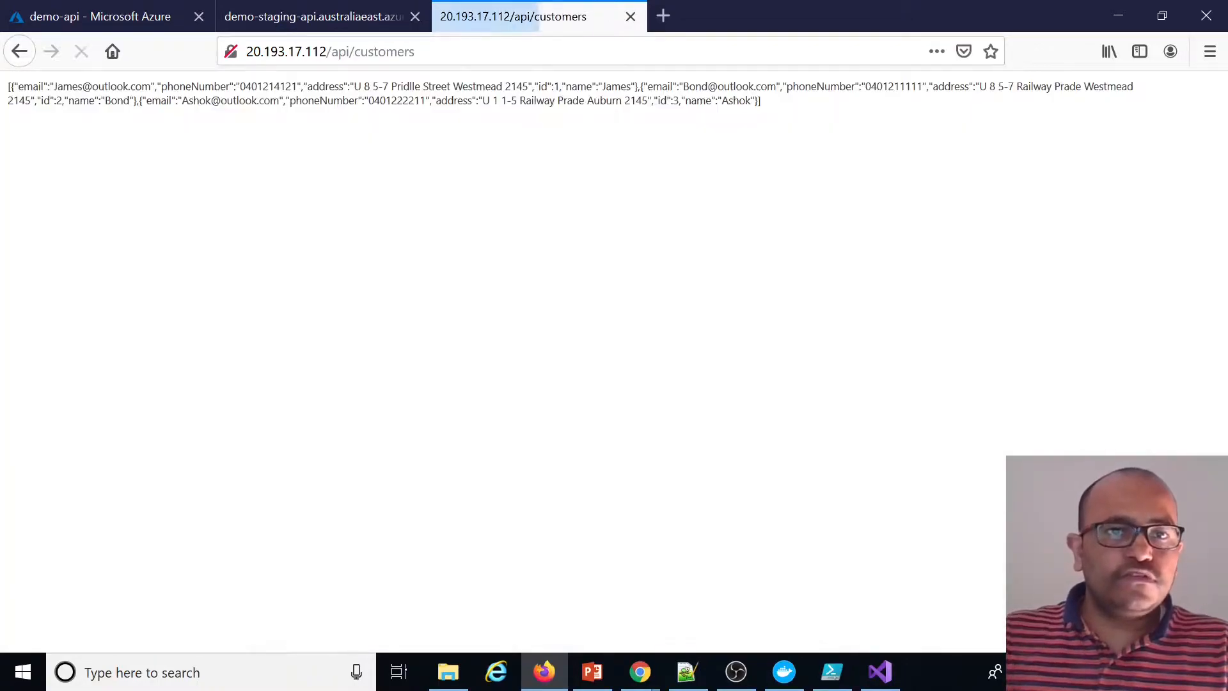
Open the container instance's Containers page to examine the running container, its image and events
click(312, 15)
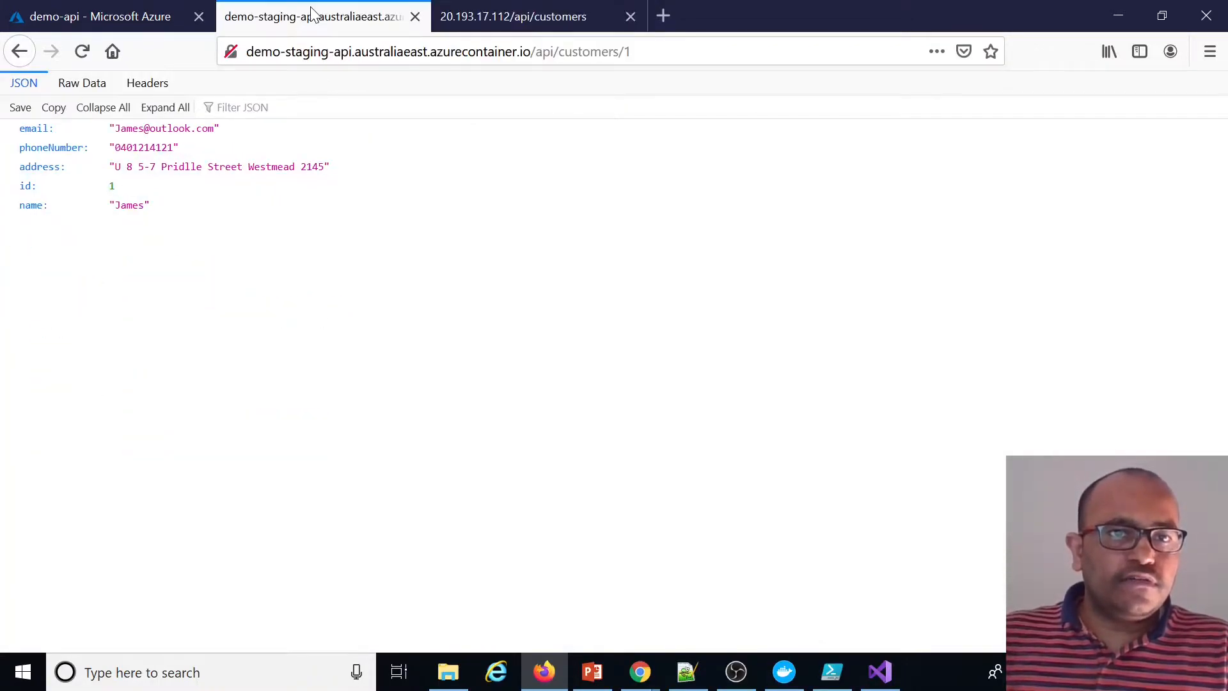
click(179, 16)
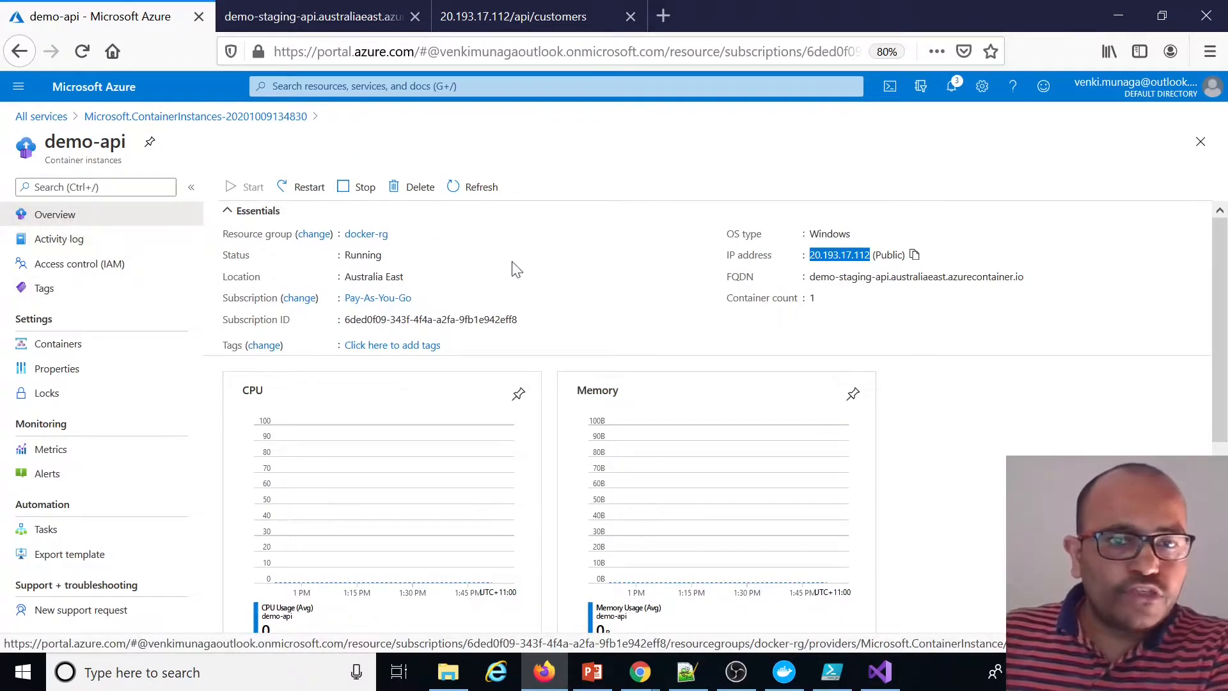
click(74, 353)
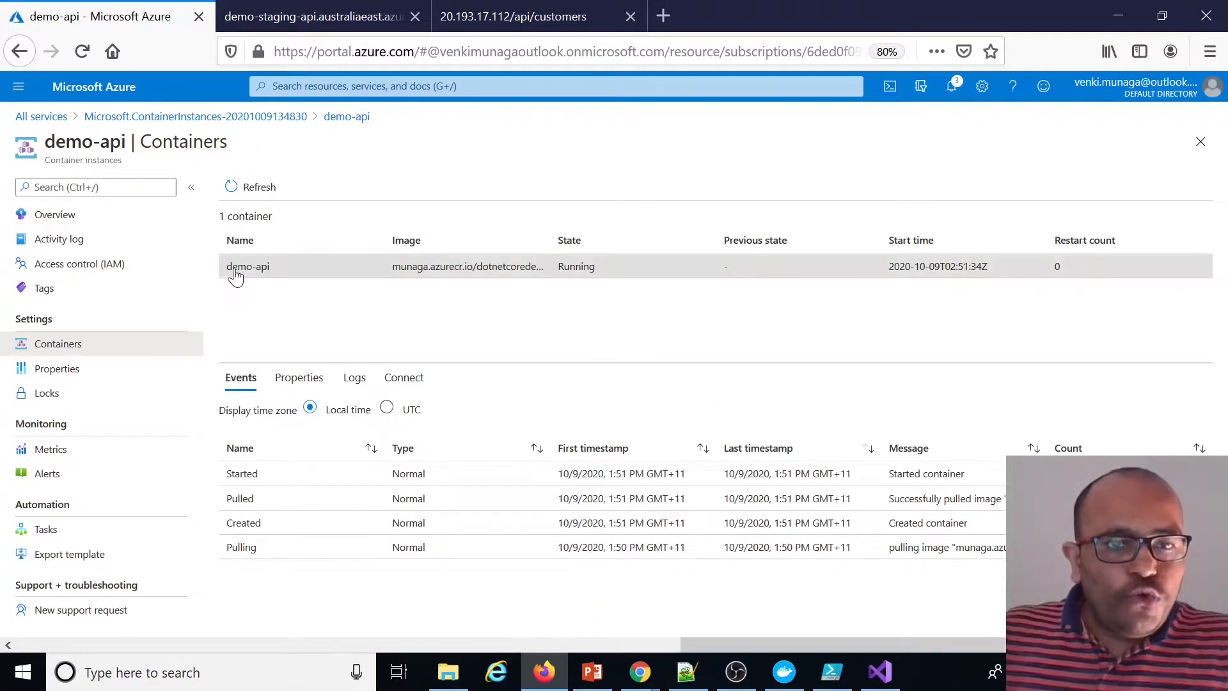
drag(276, 276, 228, 273)
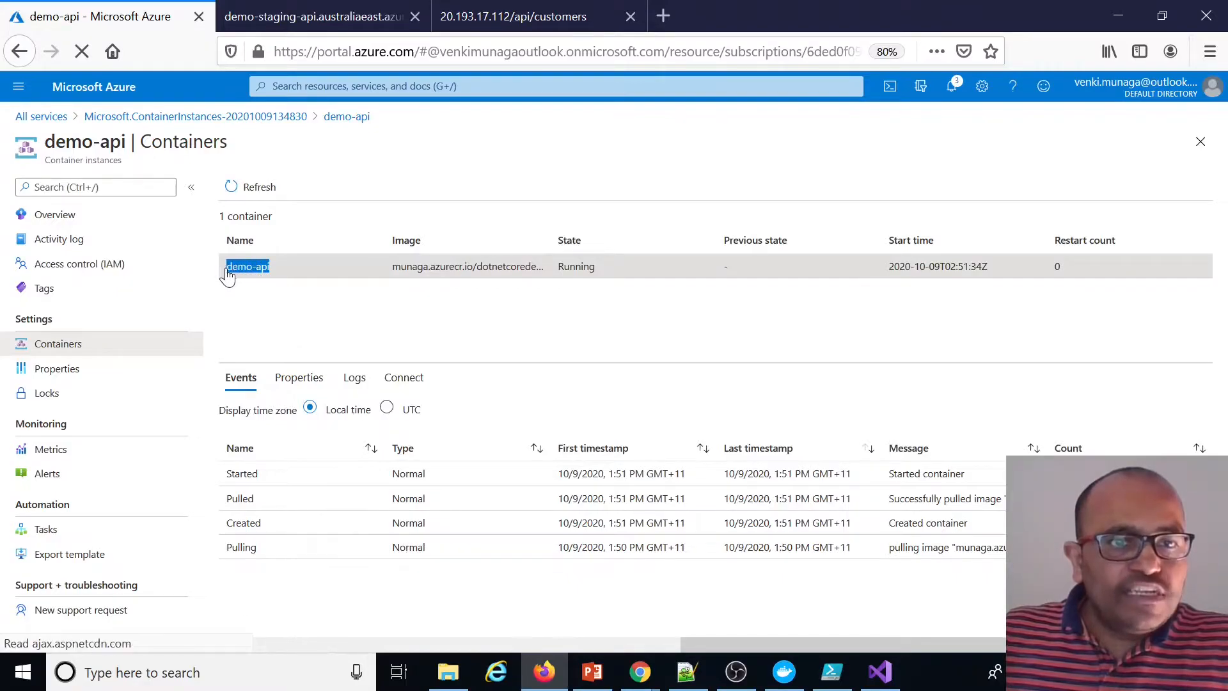
drag(394, 274, 561, 274)
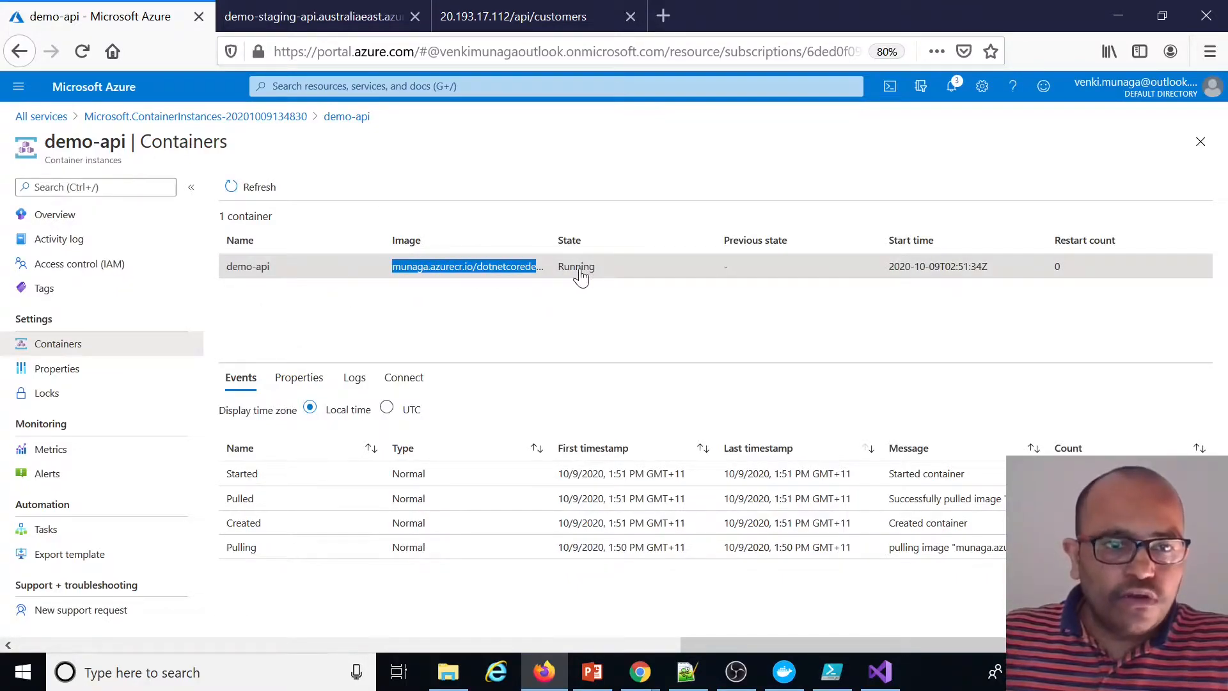
drag(288, 225, 219, 222)
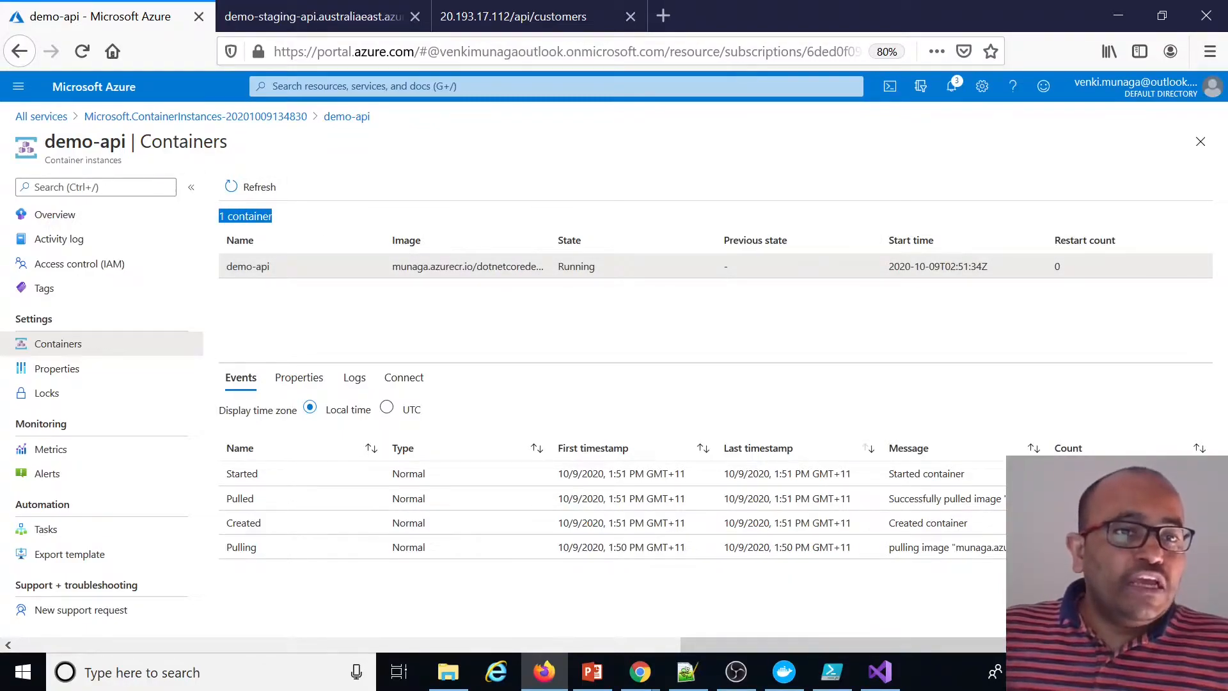
Examine the running container's events and properties, including its image, ports, resources and environment variables
mouse_move(126, 142)
mouse_down()
mouse_move(44, 142)
mouse_move(71, 161)
mouse_move(123, 162)
mouse_up()
click(60, 170)
click(148, 167)
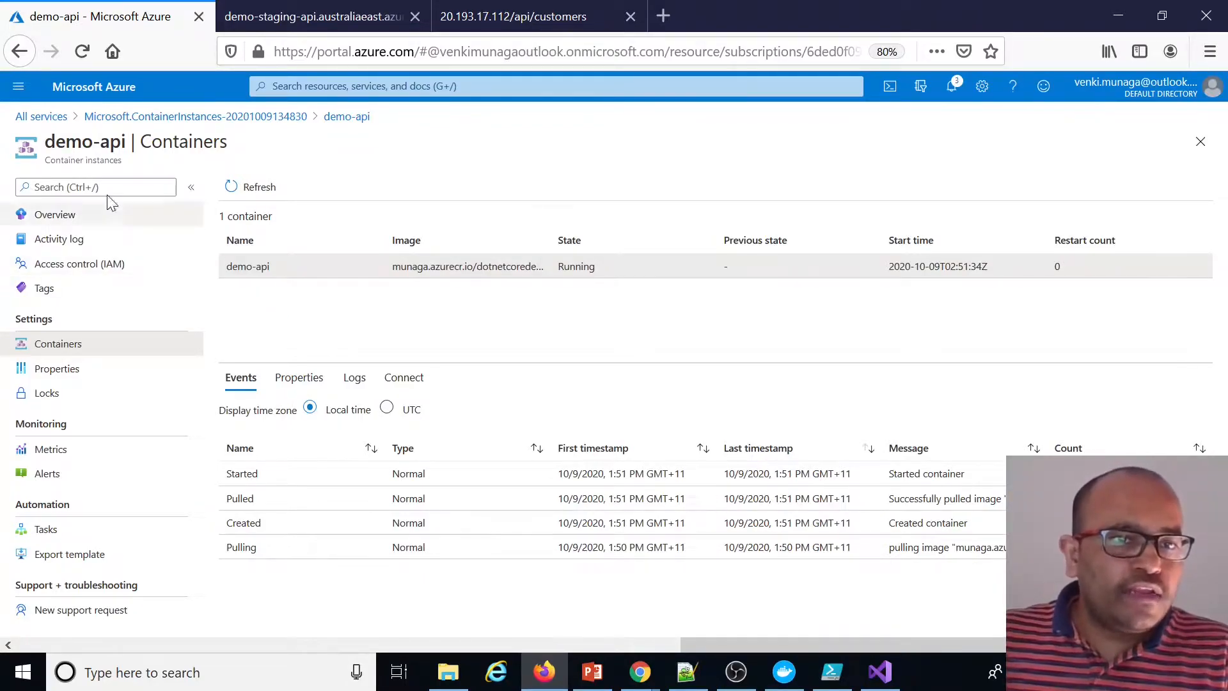
drag(130, 141, 44, 141)
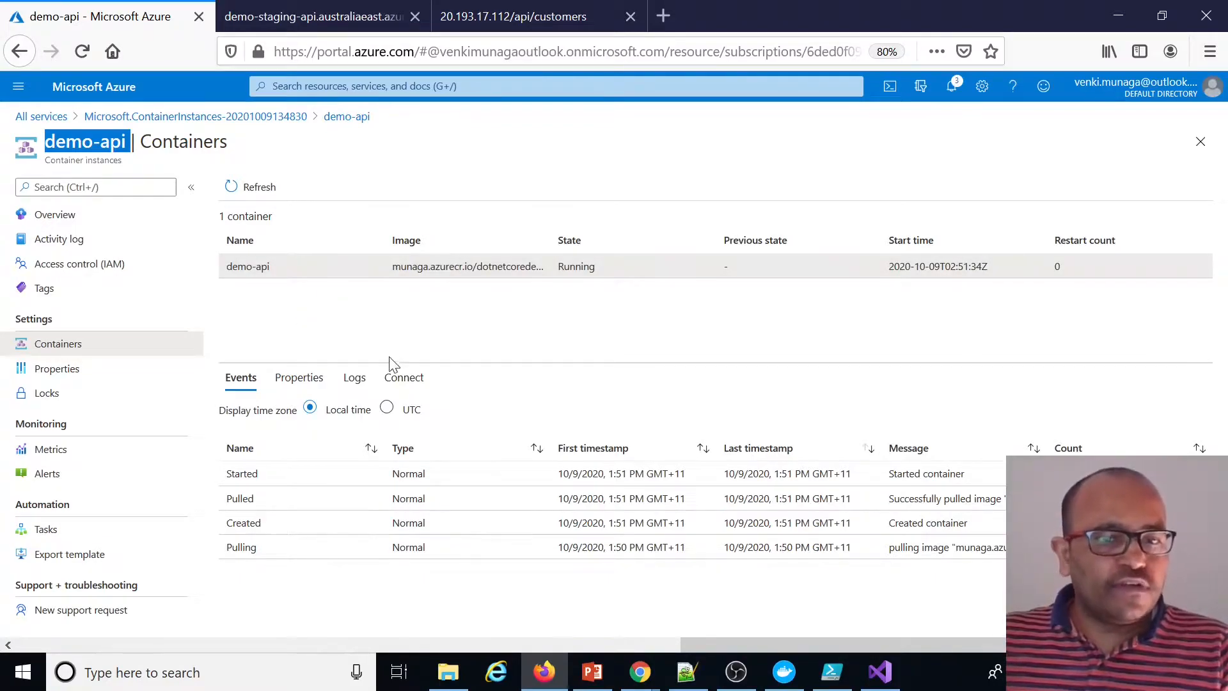
click(239, 383)
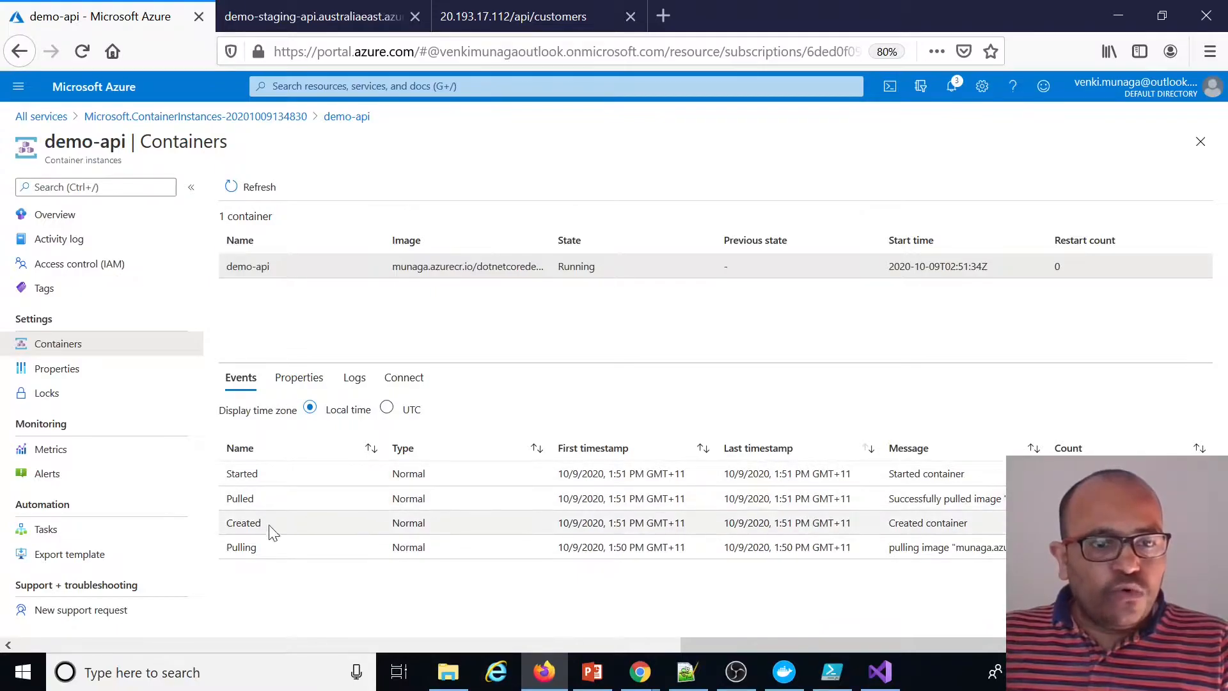
click(302, 381)
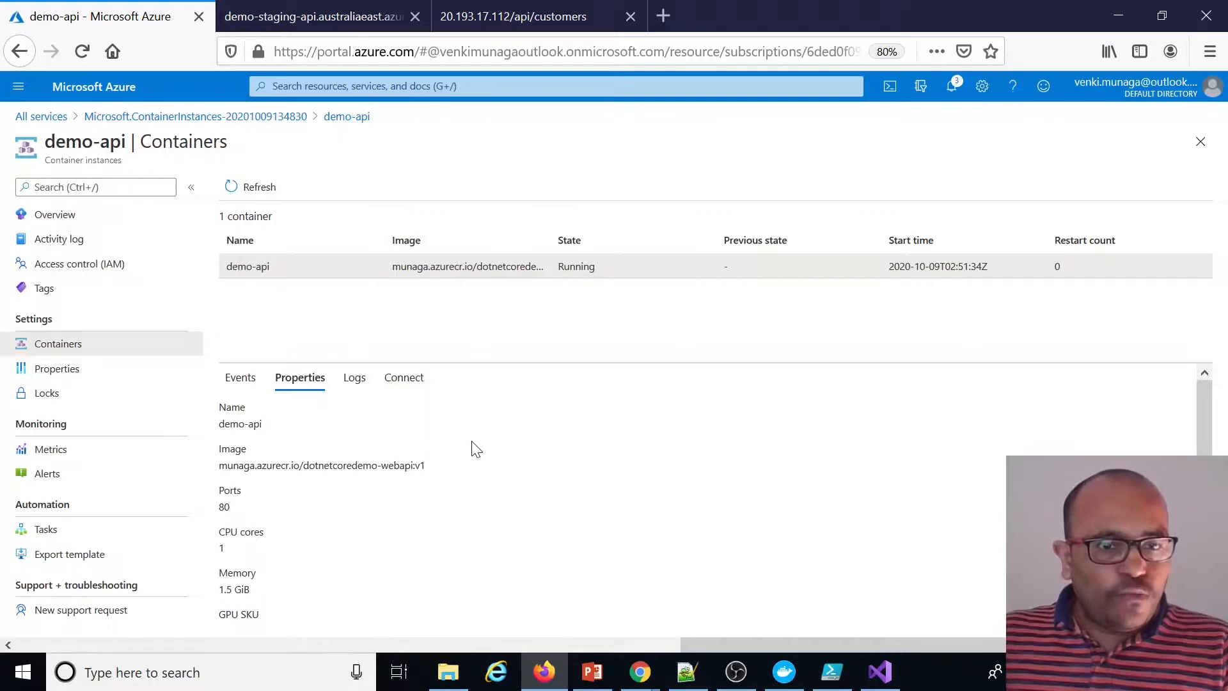
scroll(424, 464, down, 2)
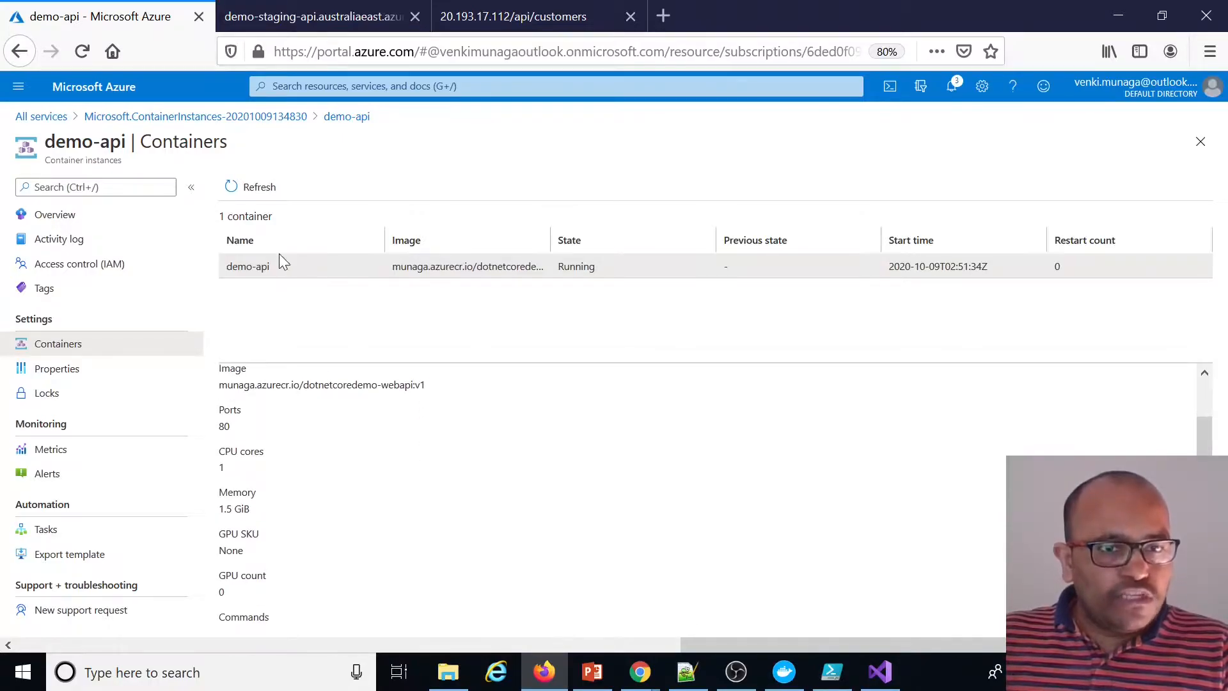
scroll(300, 467, down, 1)
scroll(351, 444, up, 2)
scroll(281, 515, down, 1)
scroll(269, 550, down, 4)
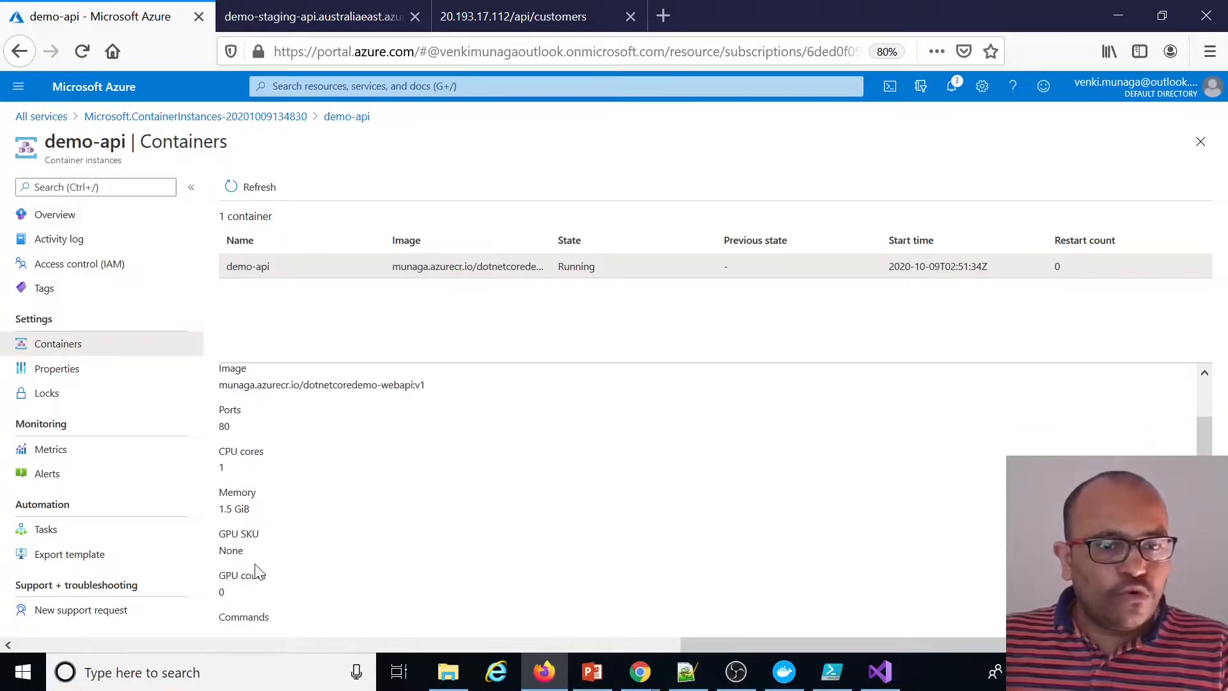
drag(225, 545, 516, 544)
scroll(612, 515, down, 1)
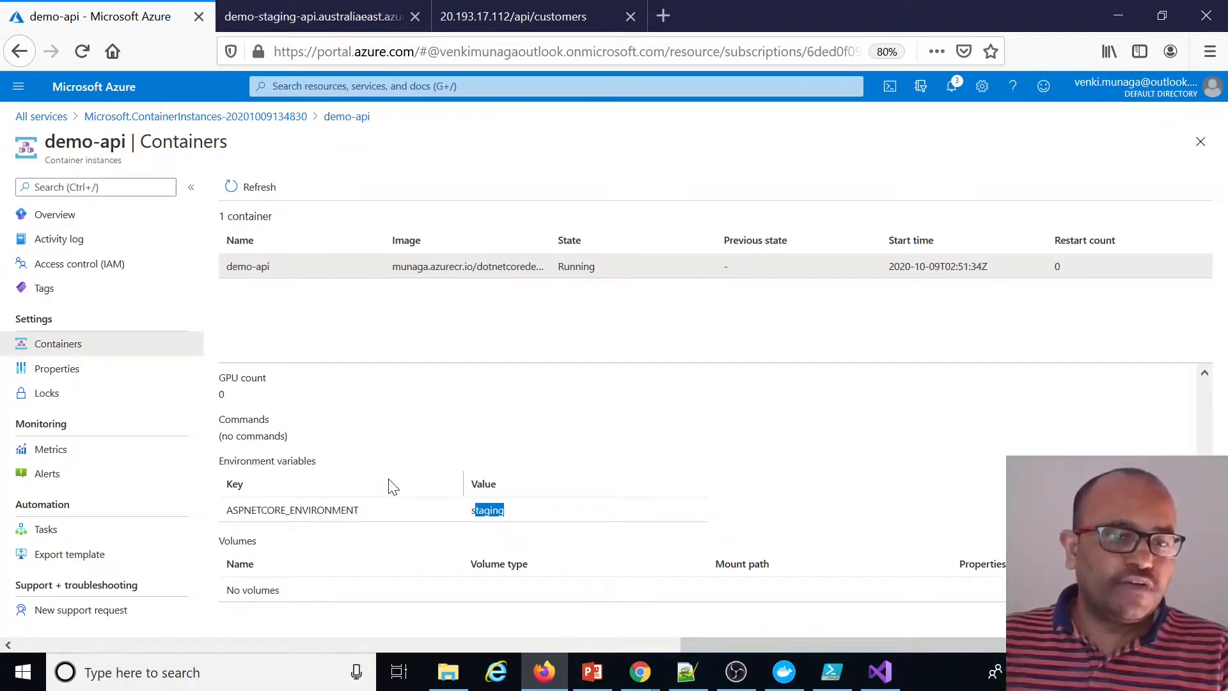
scroll(393, 486, up, 5)
Open the container instance's overview and copy its FQDN to the clipboard
click(70, 221)
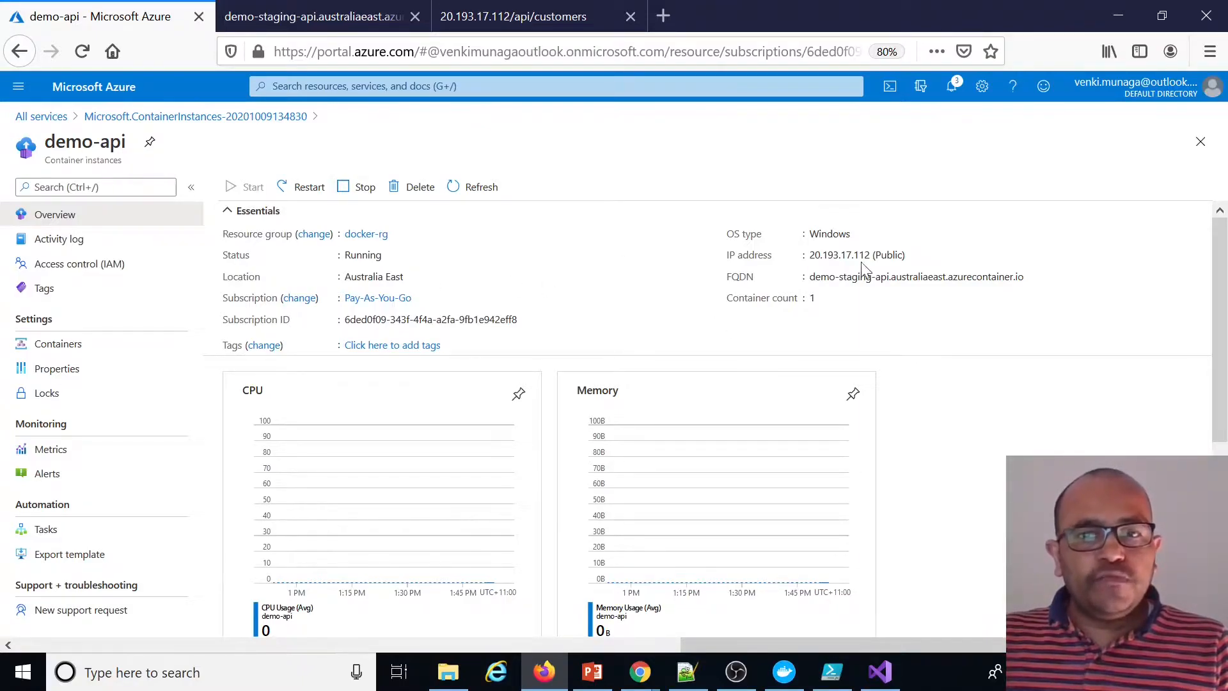
drag(810, 277, 1013, 277)
click(1028, 275)
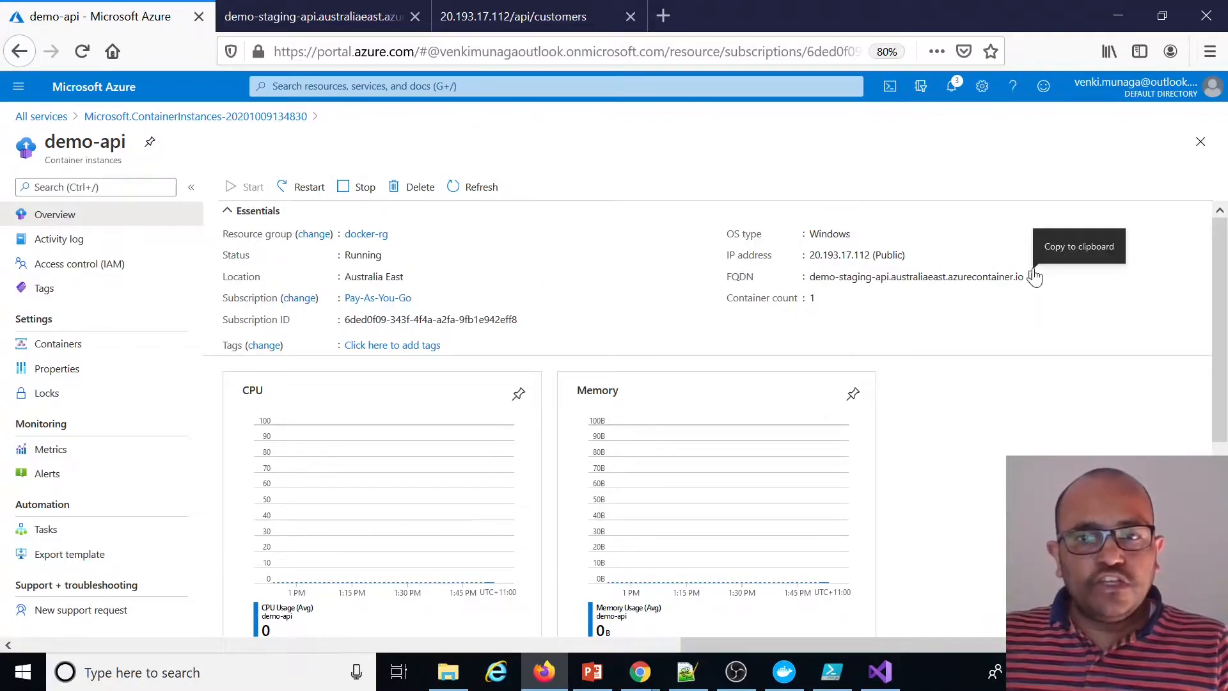
click(1034, 279)
click(880, 672)
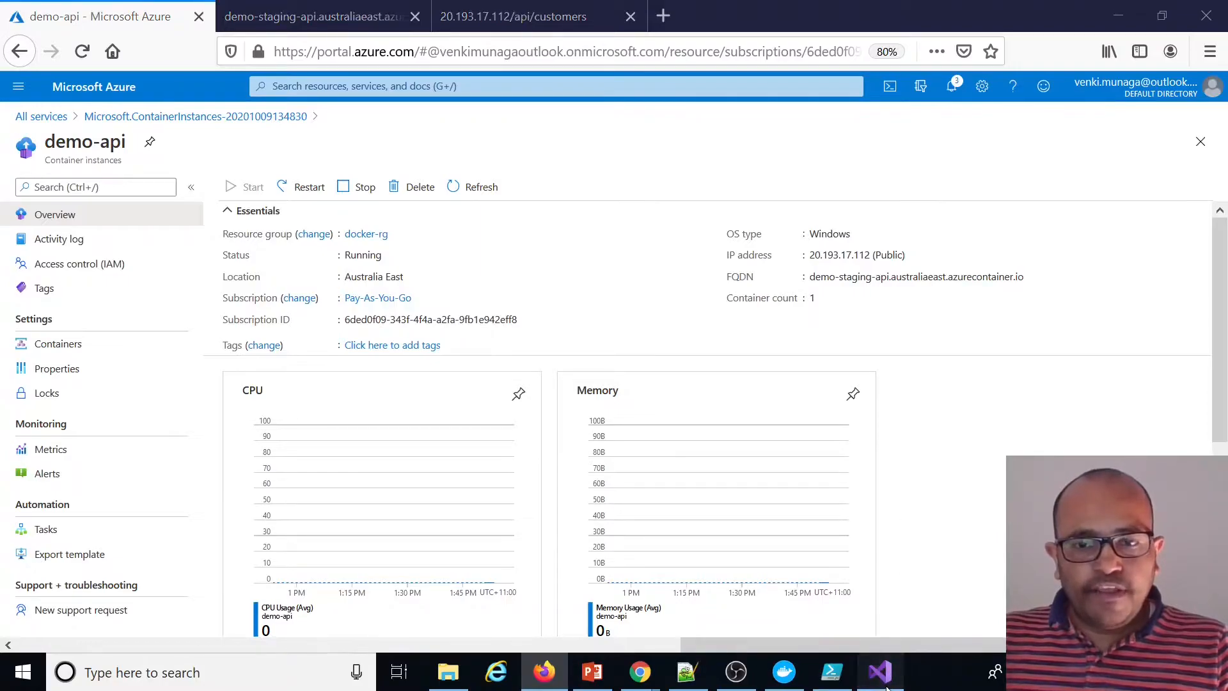
double_click(1037, 411)
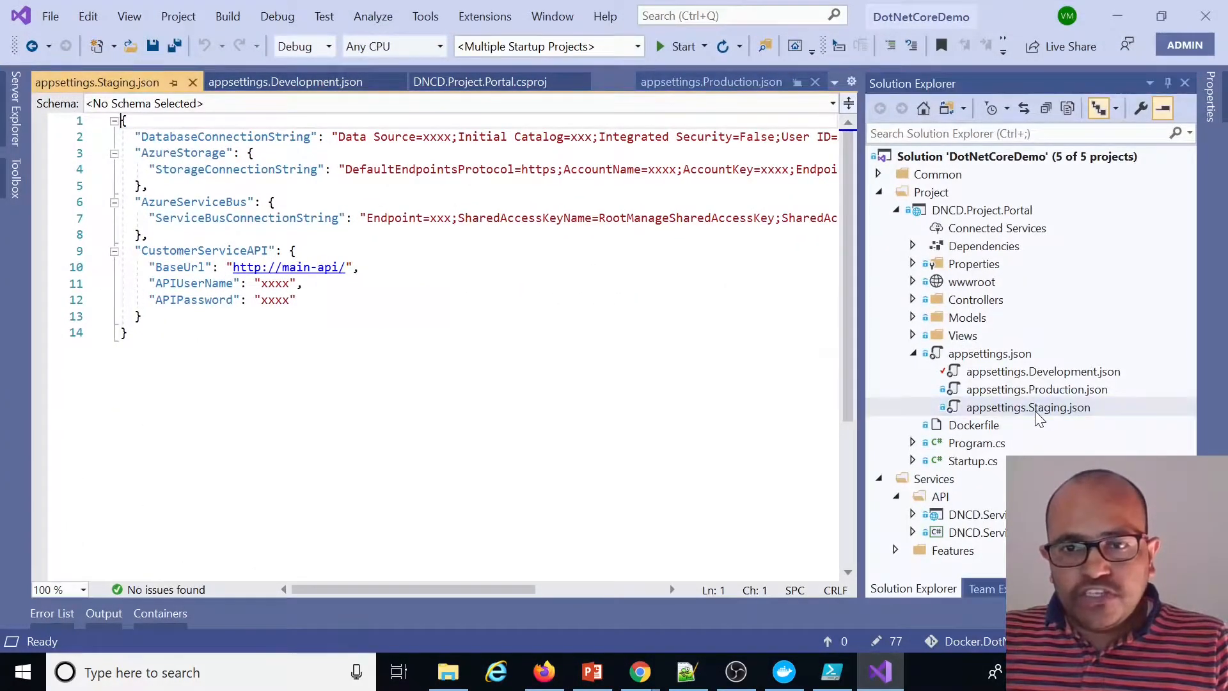
click(127, 332)
key(ctrl+shift+Left)
key(ctrl+shift+Left)
key(ctrl+shift+Left)
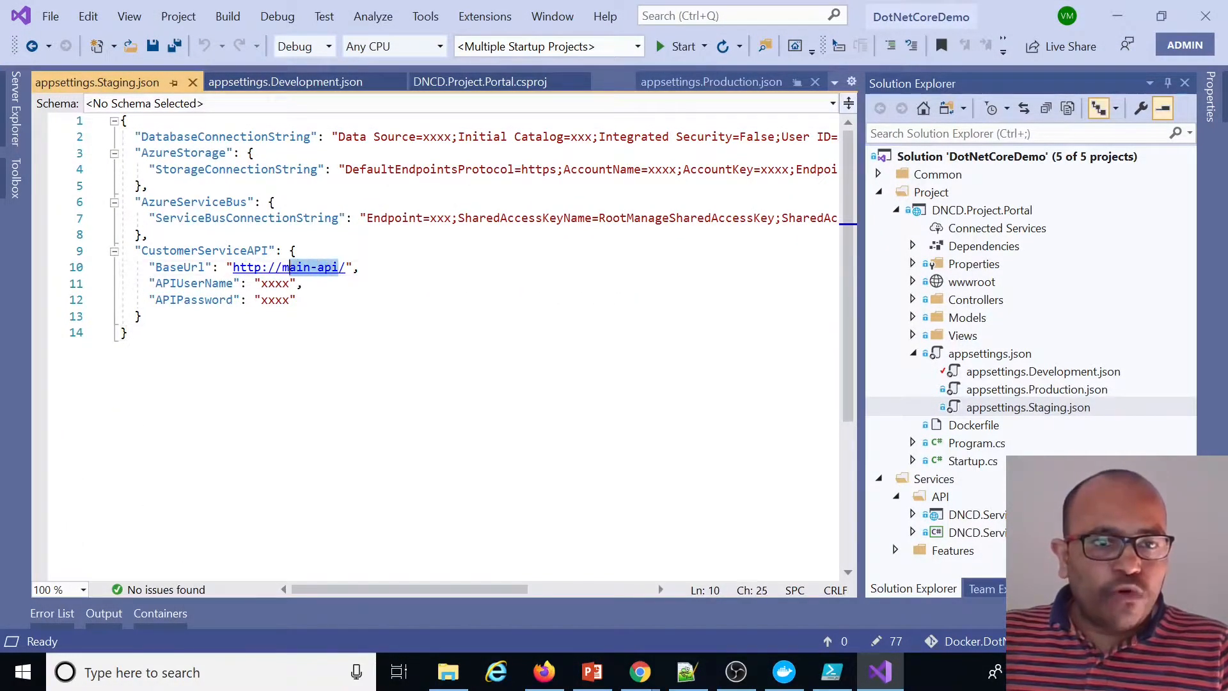
key(ctrl+v)
click(388, 335)
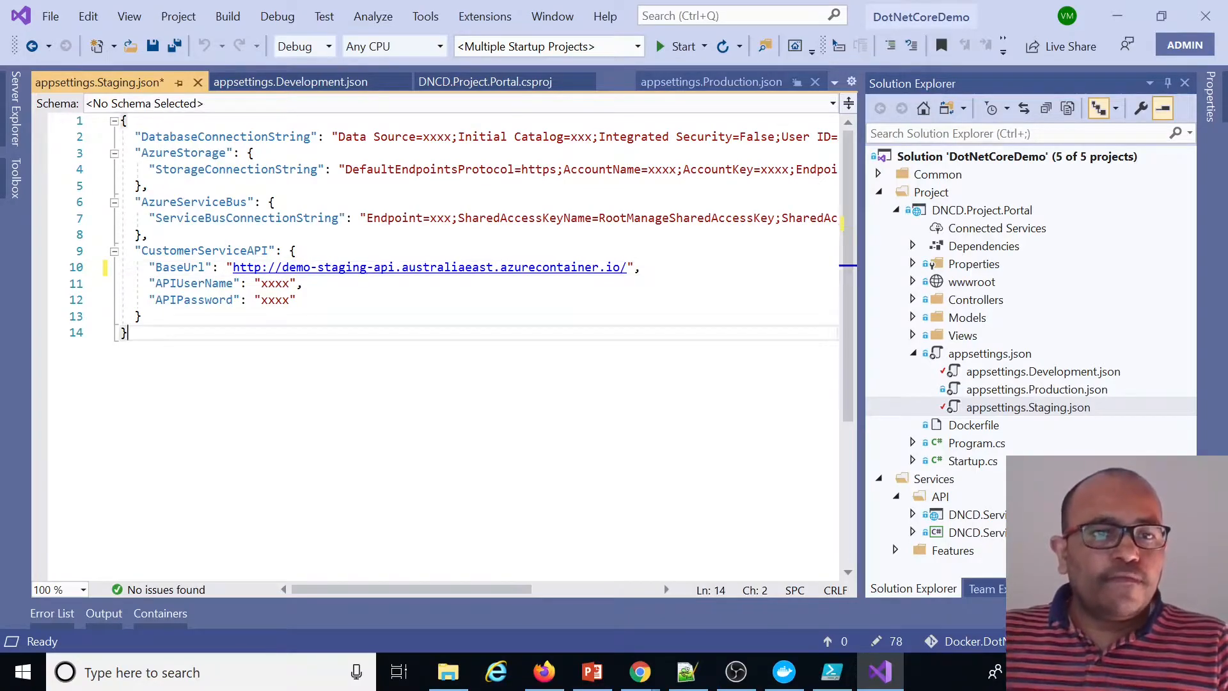
key(ctrl+s)
click(388, 317)
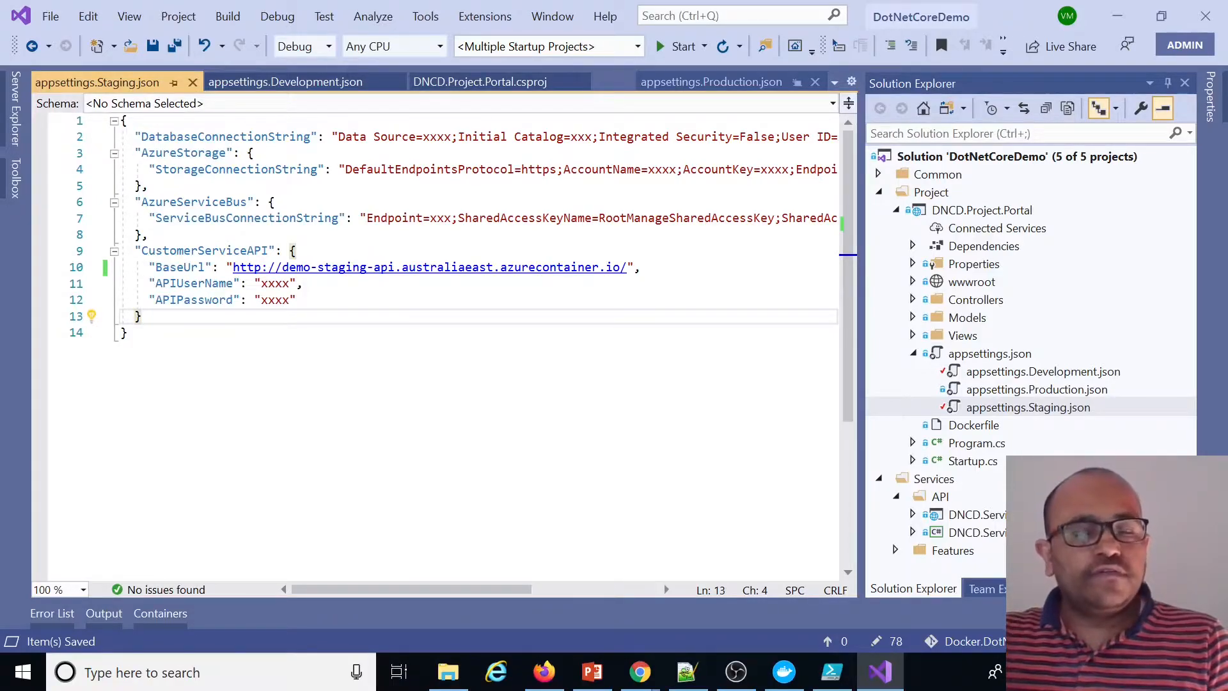
click(644, 339)
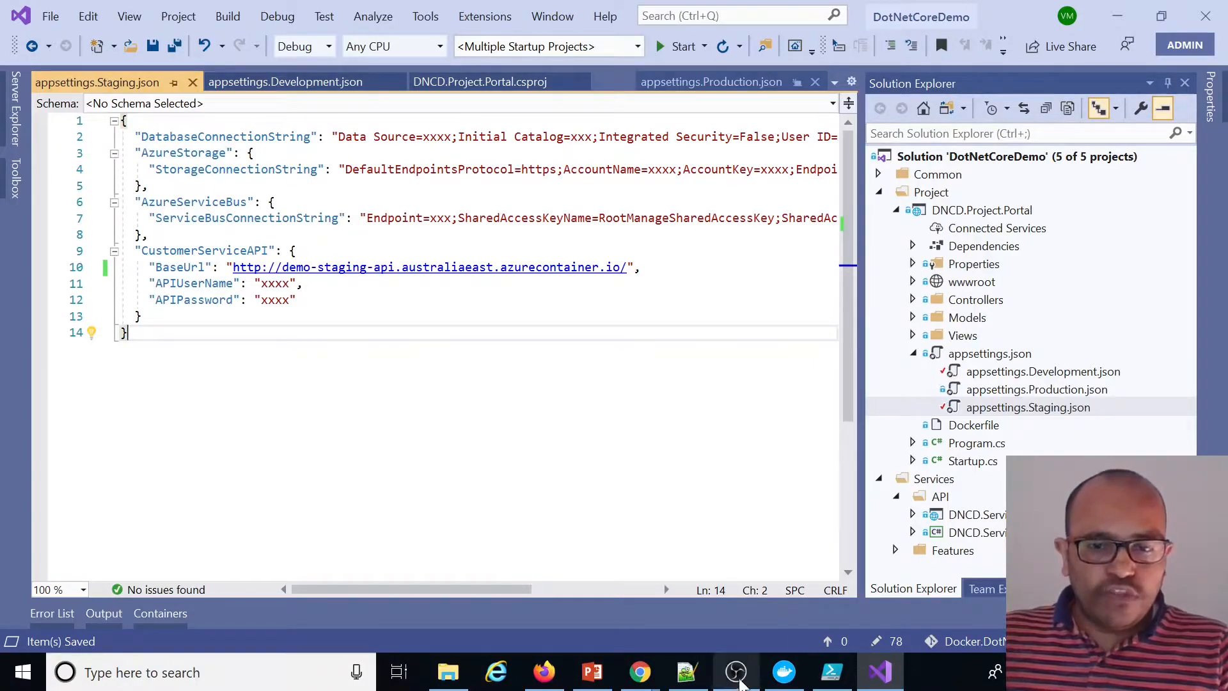
Rebuild the dotnetcoredemo:mvc image and tag it as munaga.azurecr.io/dotnetcoredemo-mvc:v2
click(831, 672)
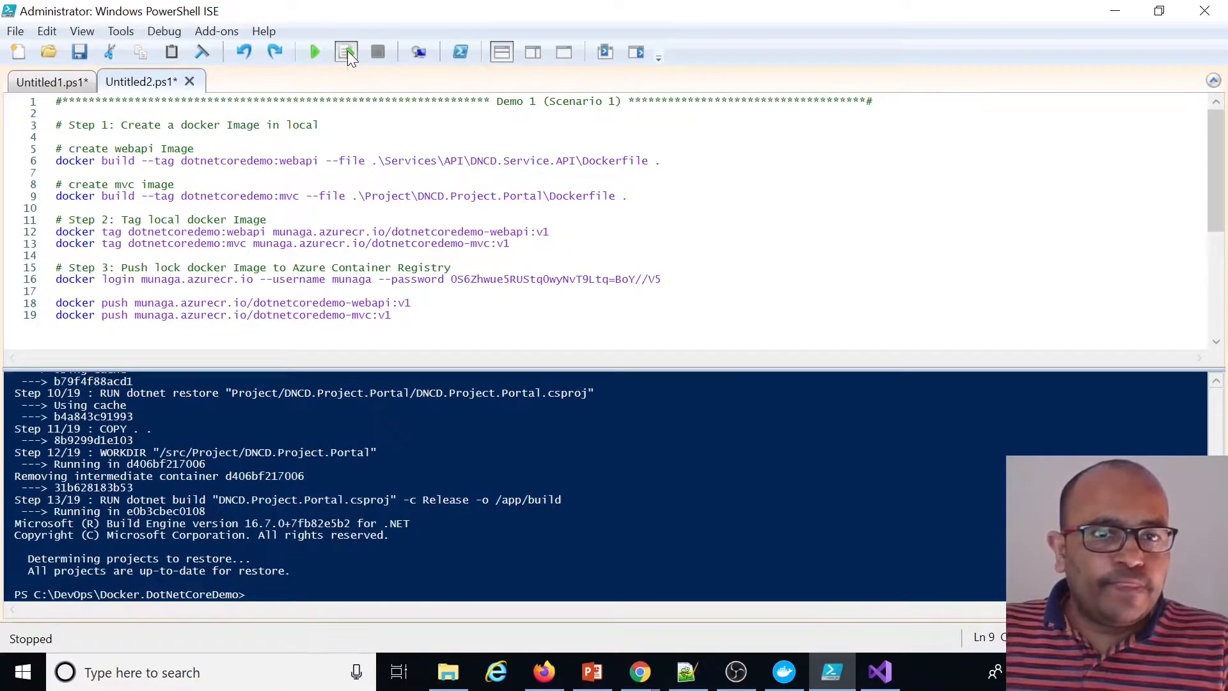
click(346, 51)
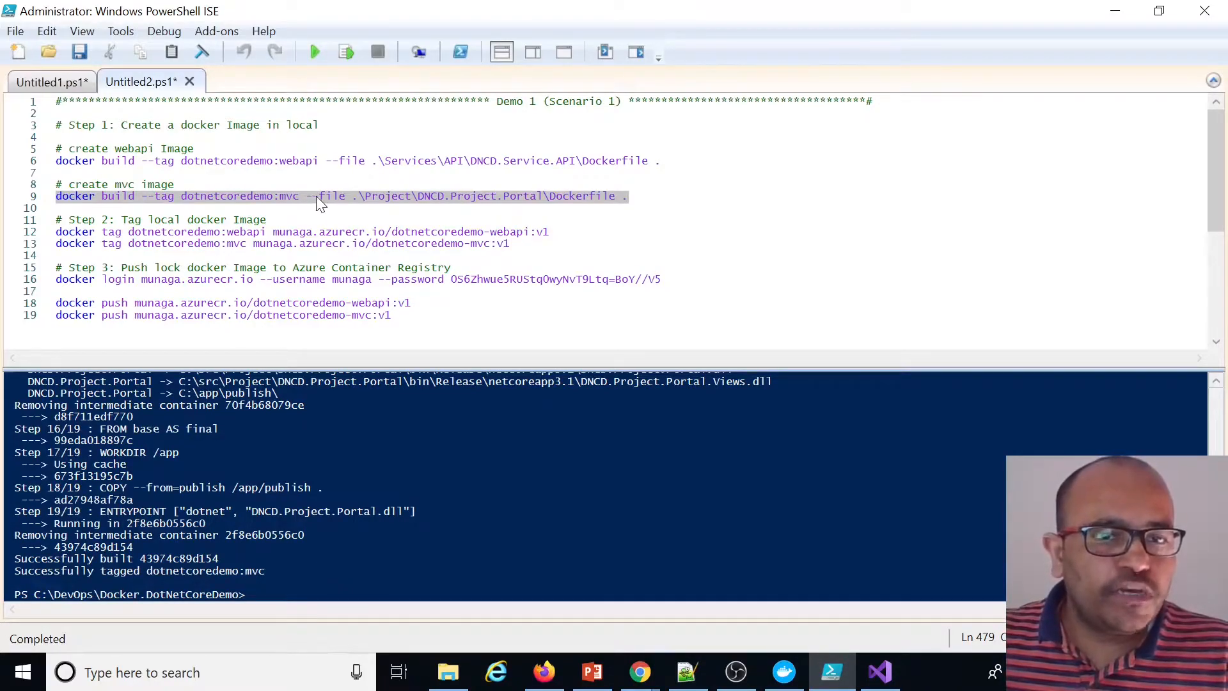
click(510, 243)
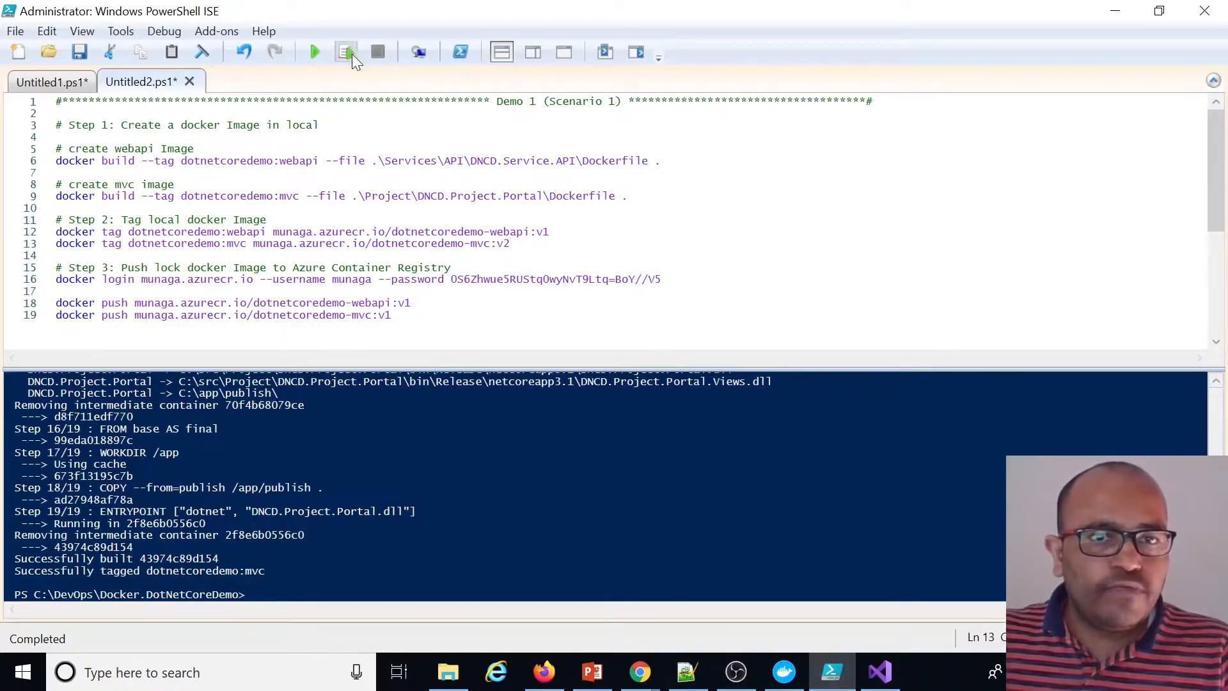
click(347, 52)
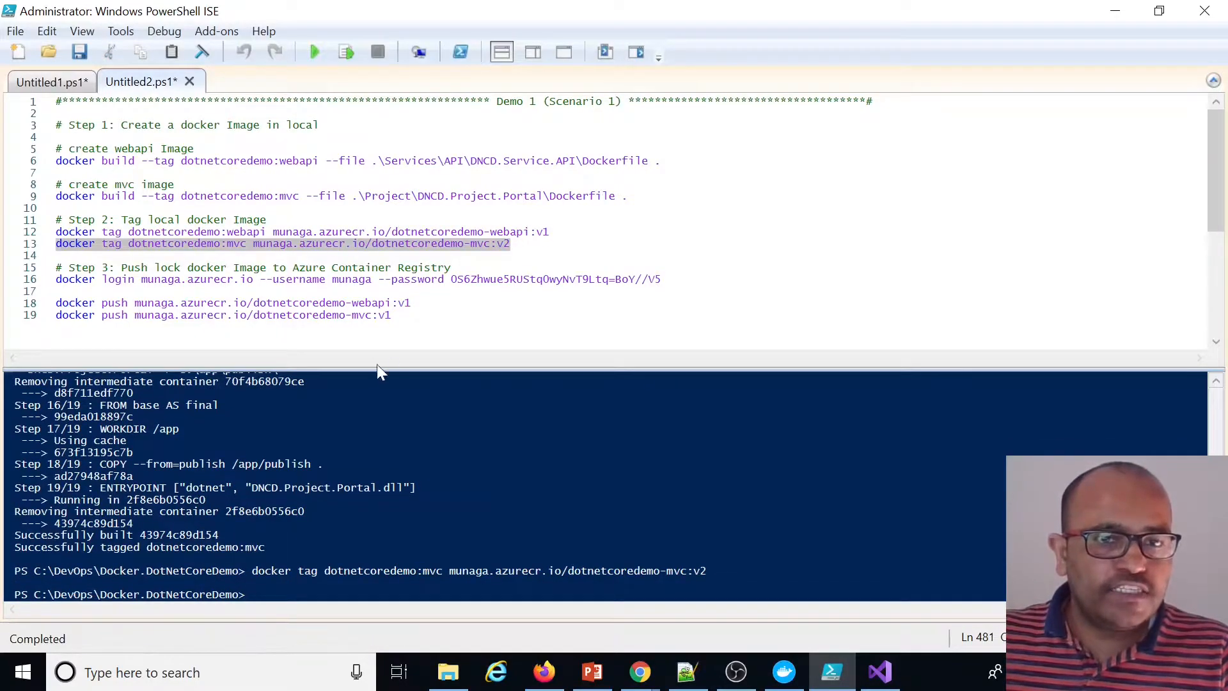
Log in to the munaga.azurecr.io registry and push the dotnetcoredemo-mvc:v2 image
click(392, 315)
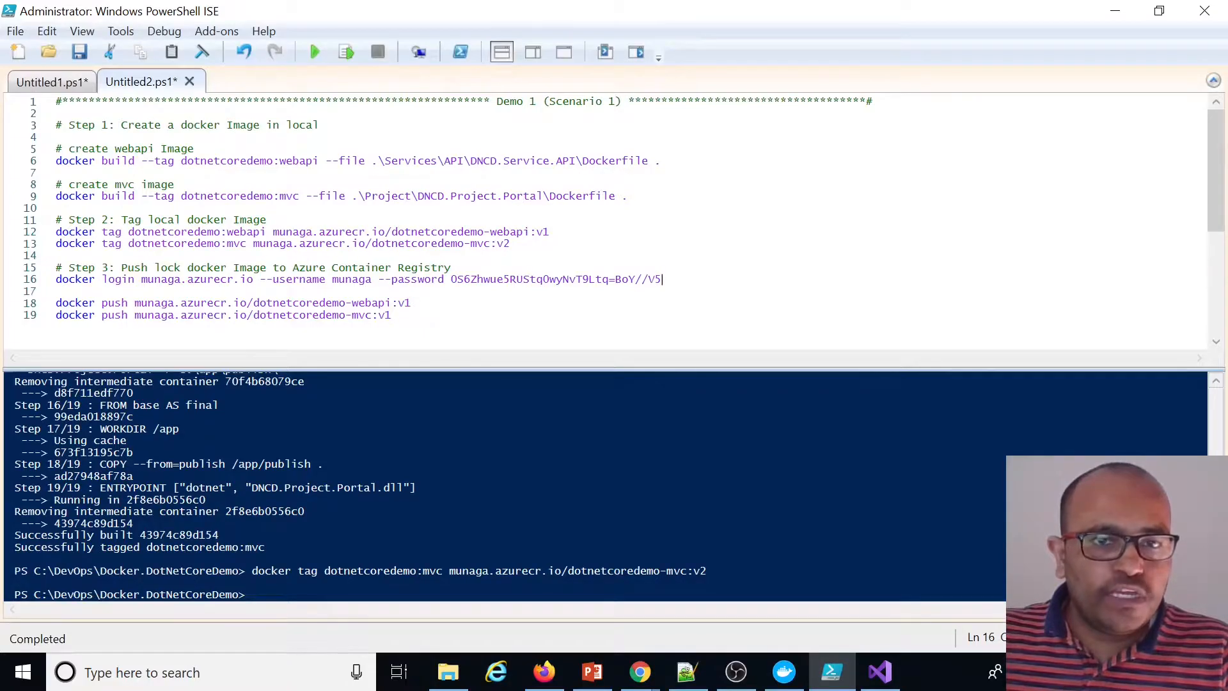
click(345, 51)
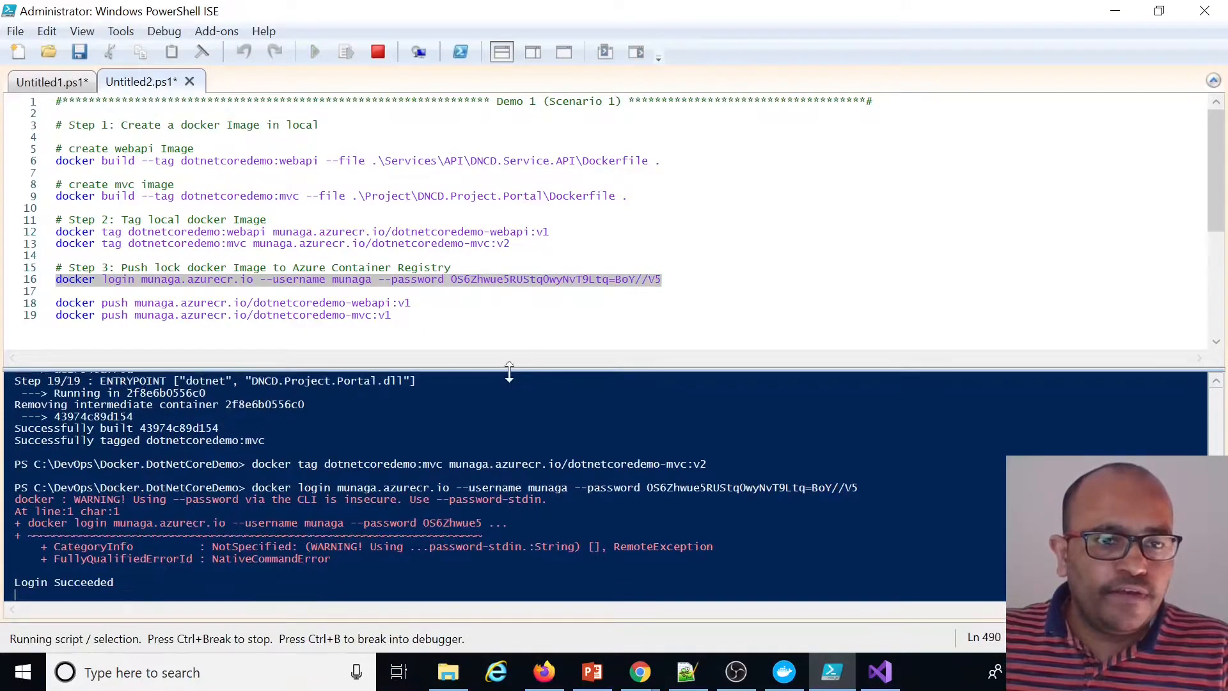
click(392, 315)
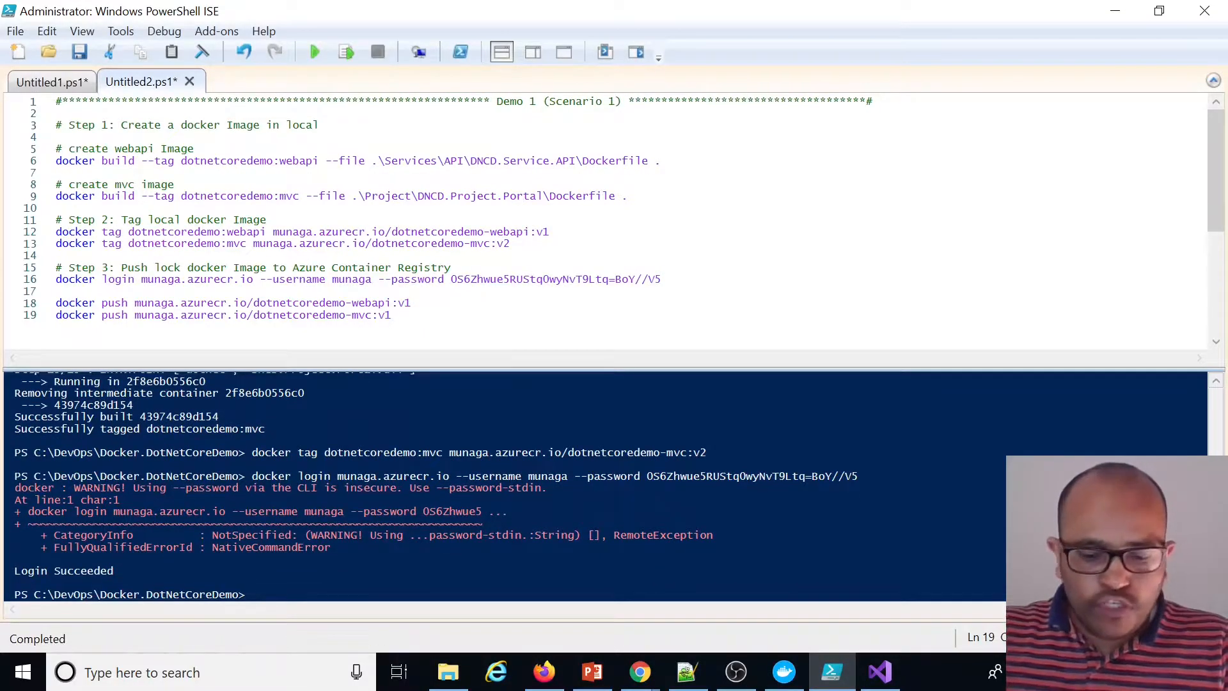
click(345, 52)
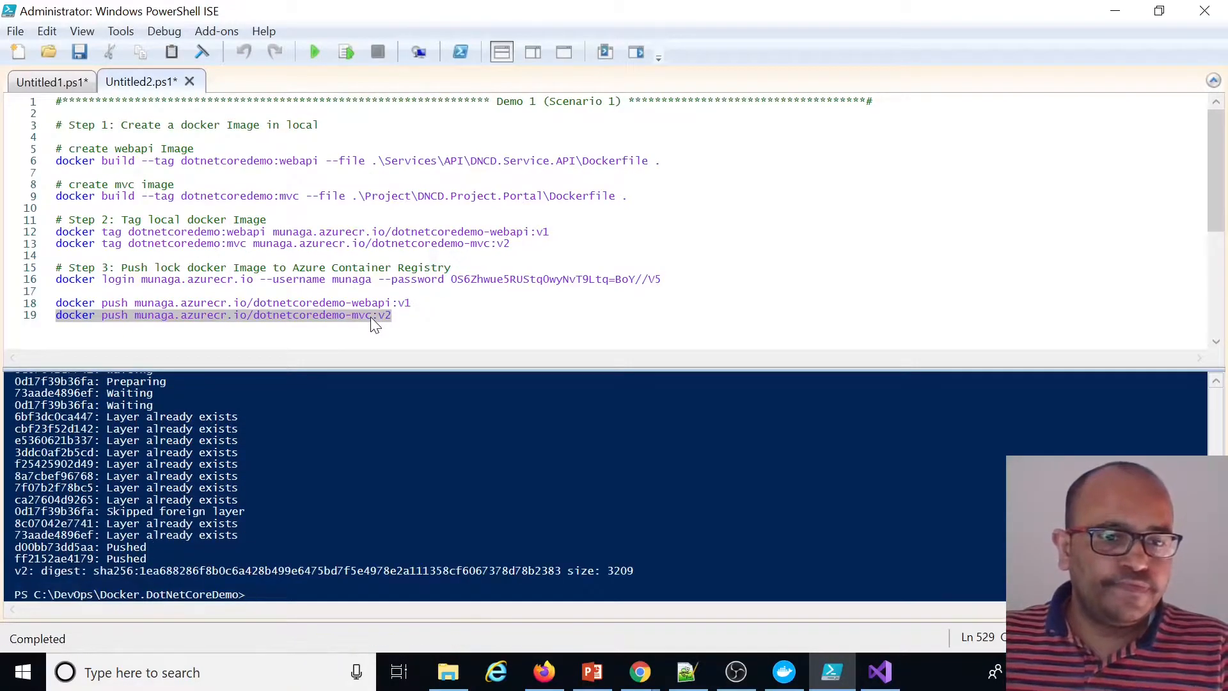
Open the dotnetcoredemo-mvc repository in the munaga registry to check its tags
click(546, 671)
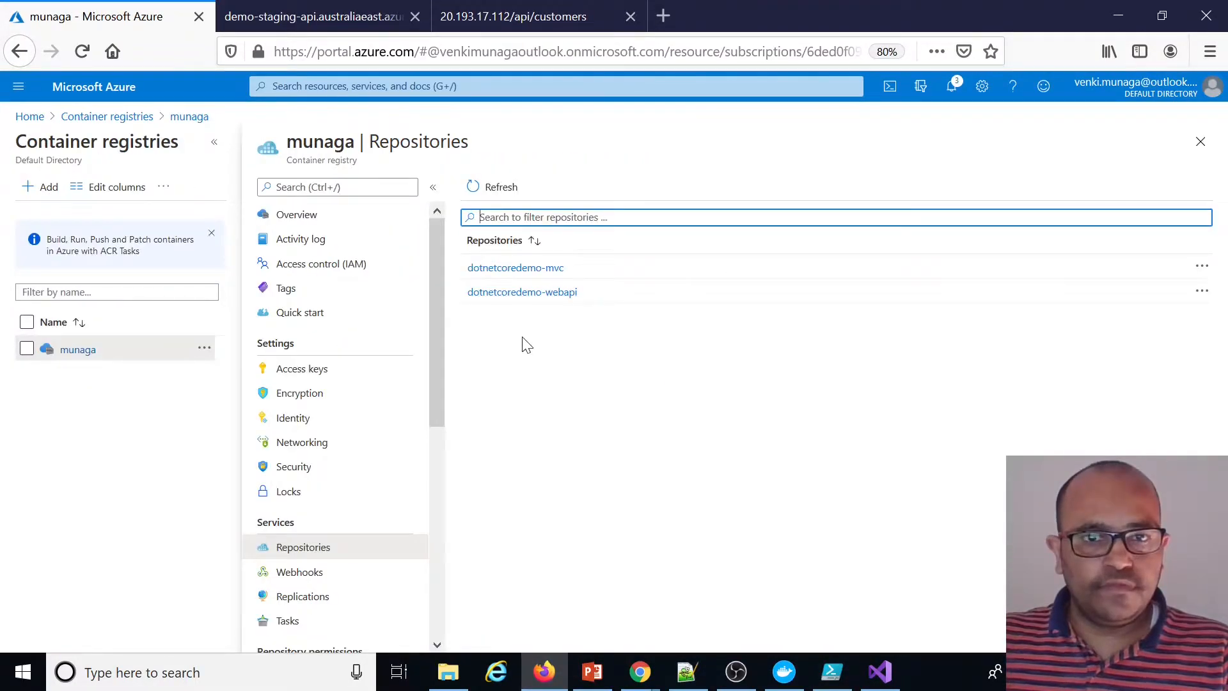
click(555, 269)
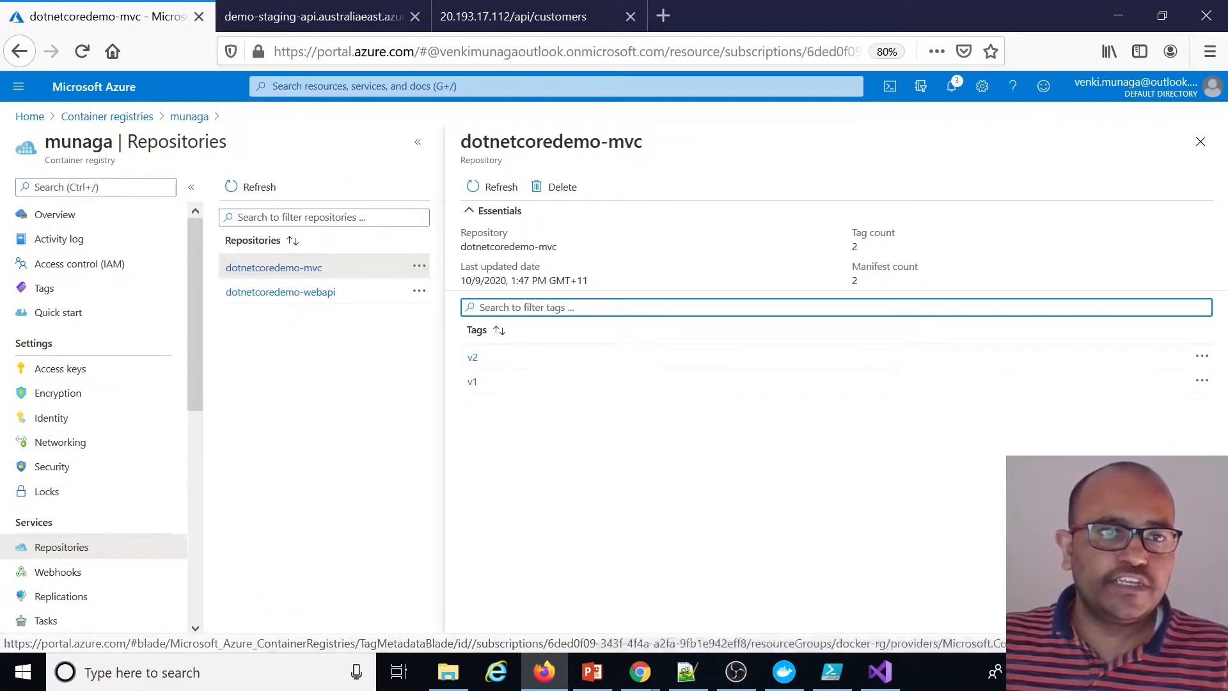
Start a new container instance in resource group docker-rg named demo-mvc, using Azure Container Registry as image source
click(29, 117)
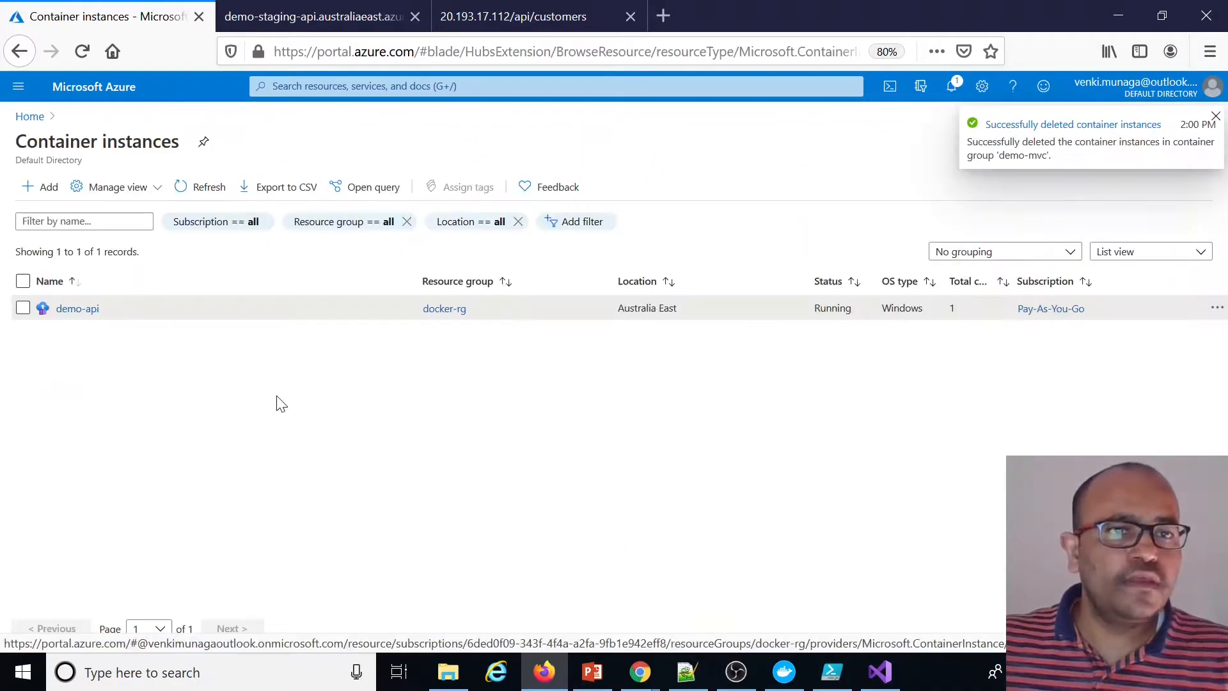
click(48, 191)
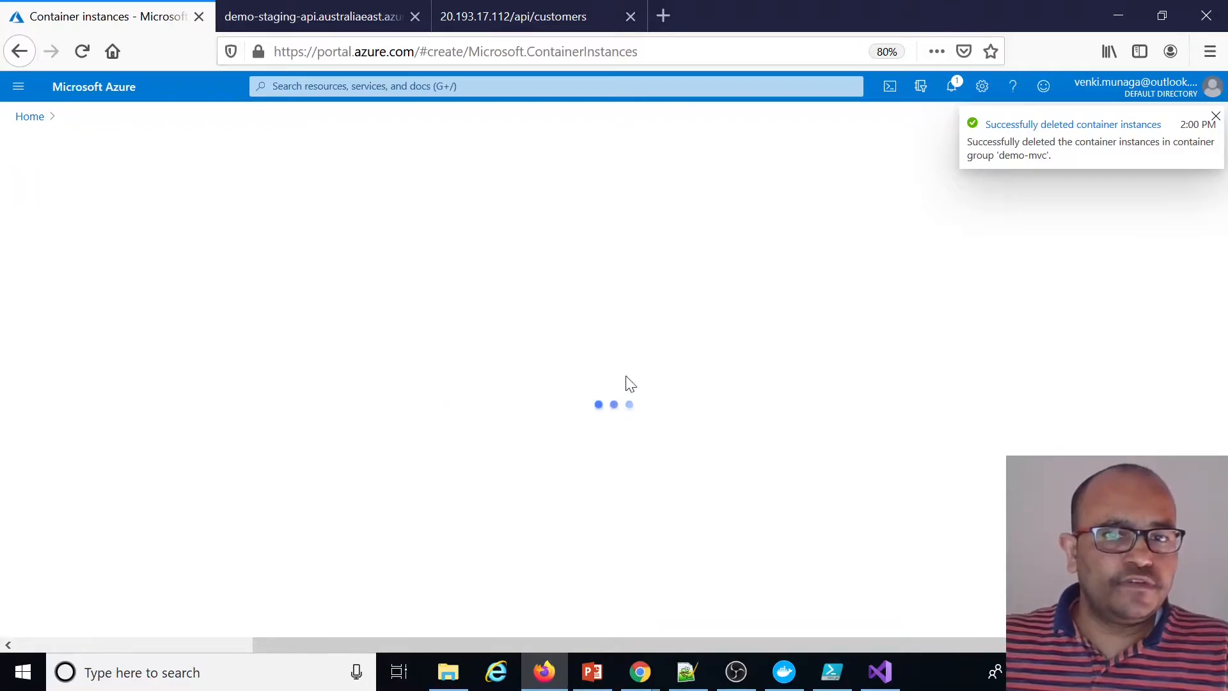
click(273, 386)
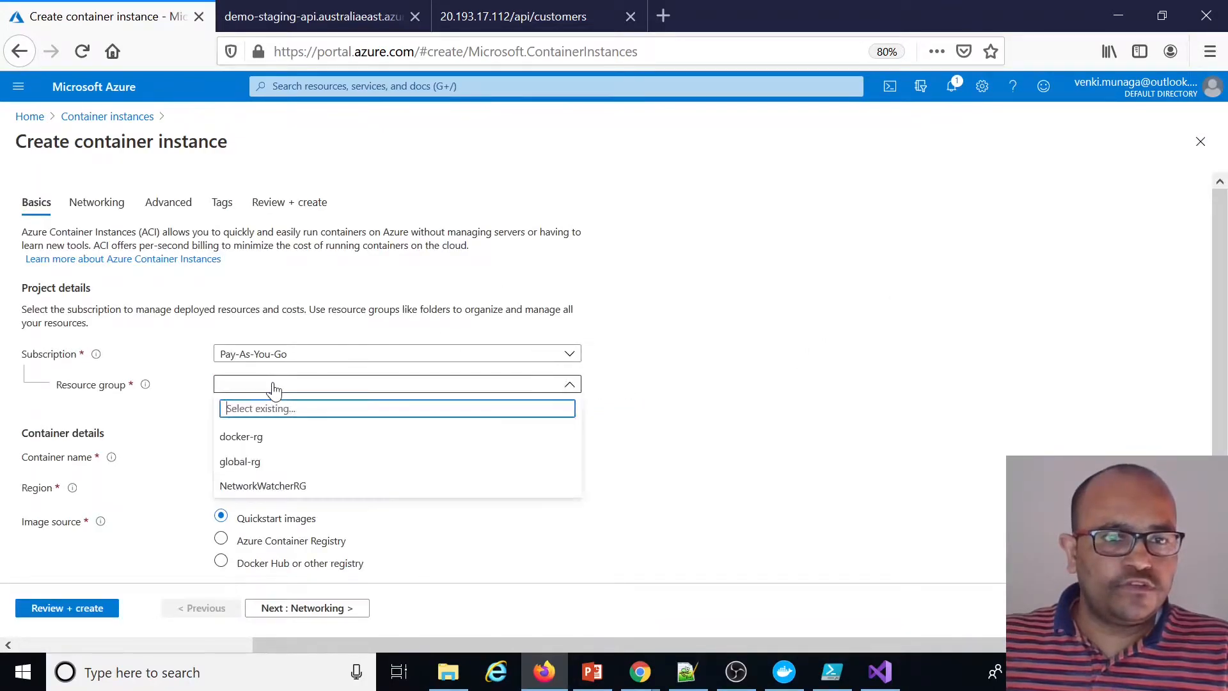
click(253, 439)
click(258, 456)
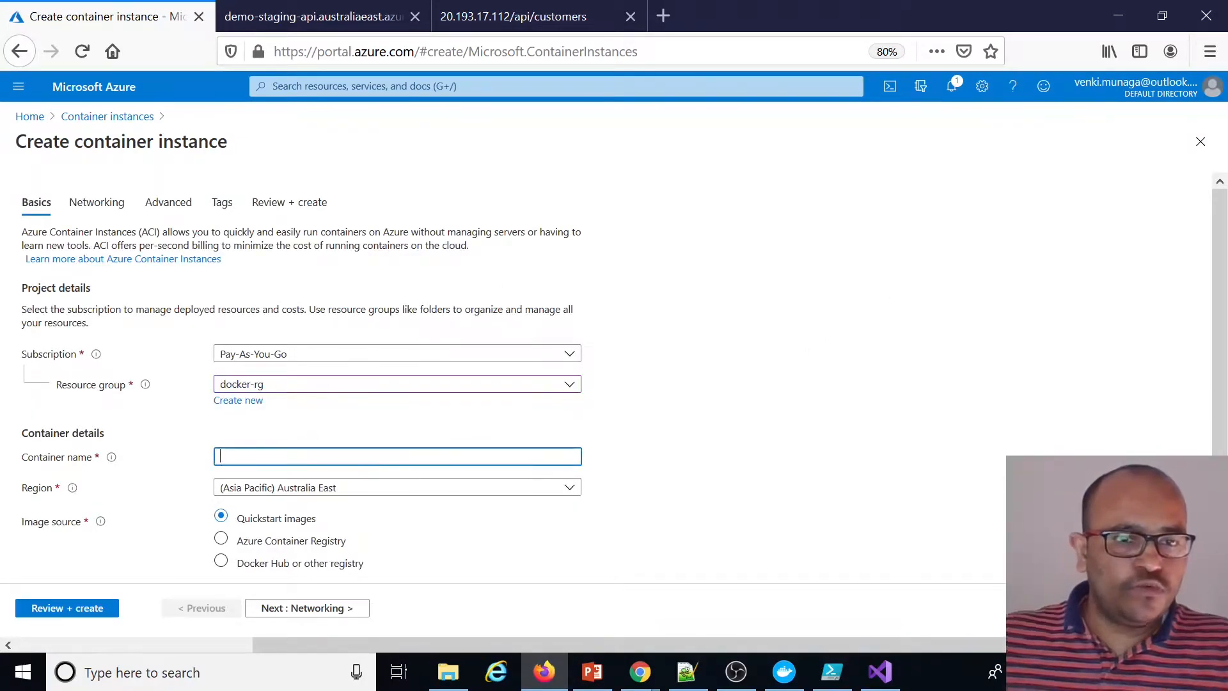
text(demo-mvc)
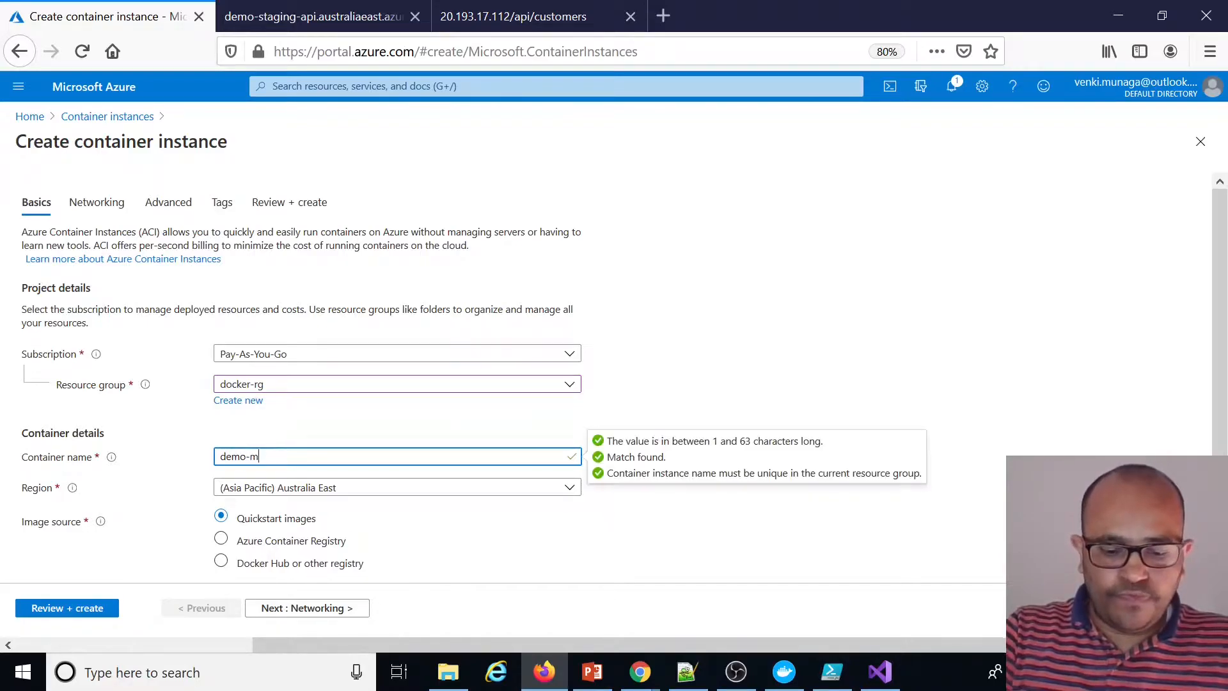
click(221, 539)
Select the dotnetcoredemo-mvc image from the munaga registry and choose its image tag
scroll(369, 473, down, 3)
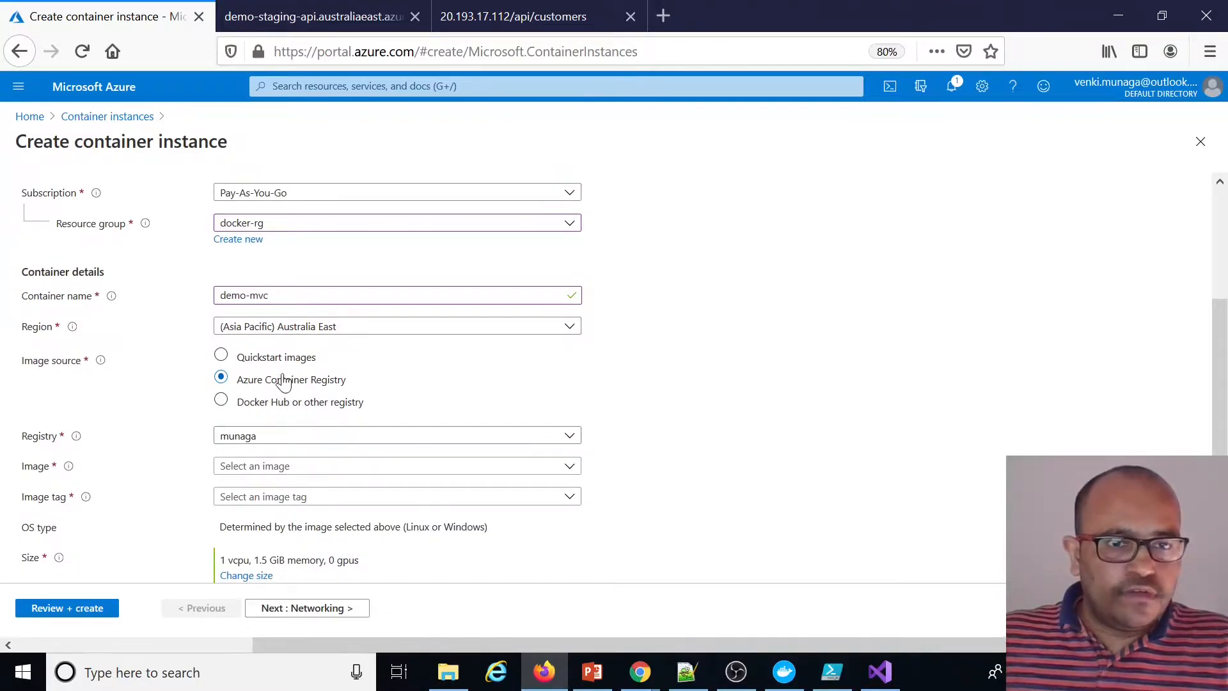
click(303, 465)
click(268, 487)
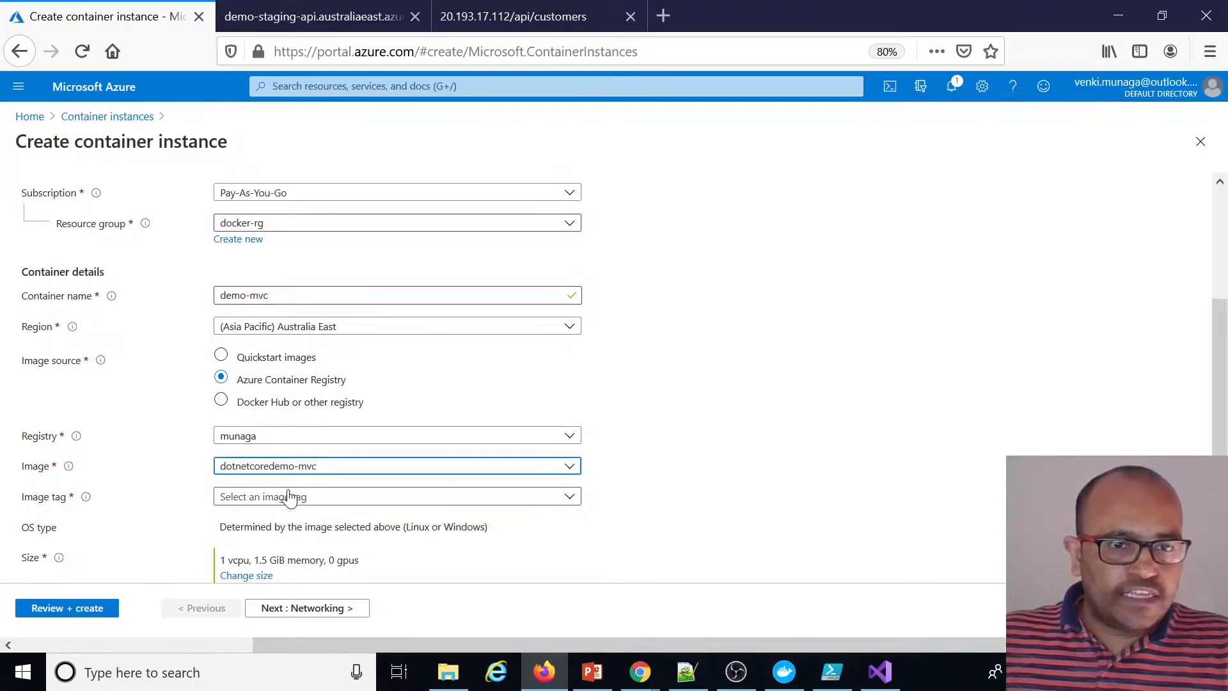
click(311, 498)
click(235, 544)
Add the environment variable ASPNETCORE_ENVIRONMENT with the value staging in the container's advanced settings
scroll(639, 512, down, 1)
click(315, 613)
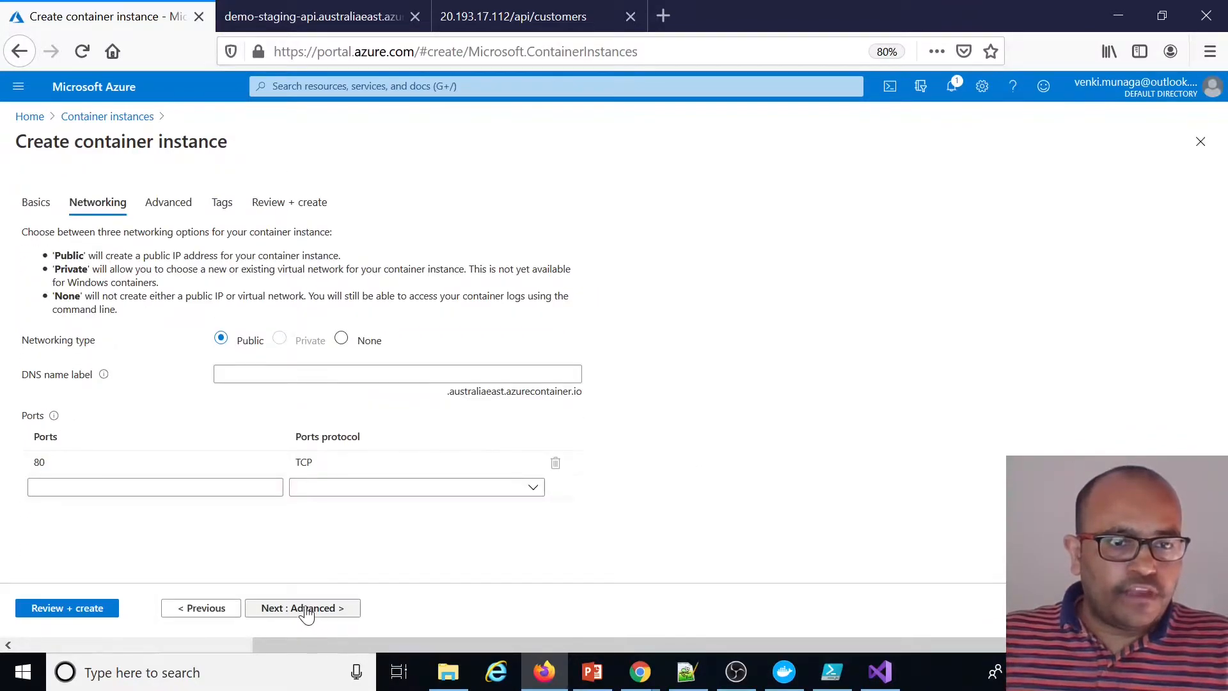
click(318, 615)
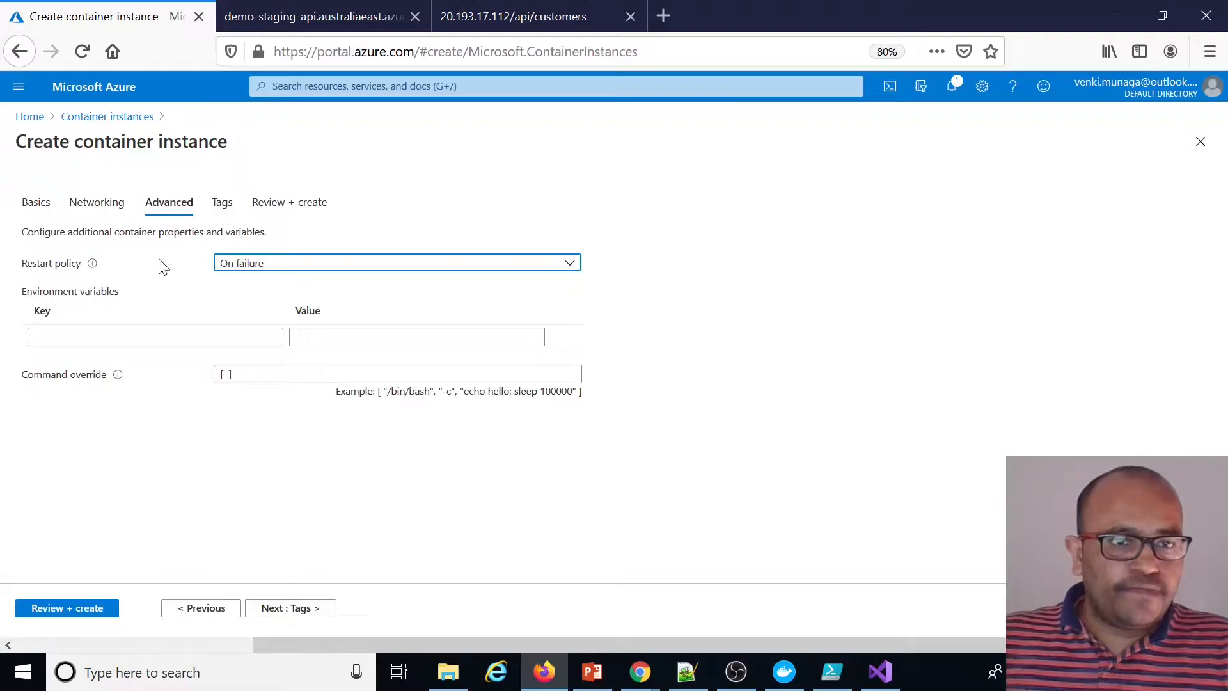
key(alt+Tab)
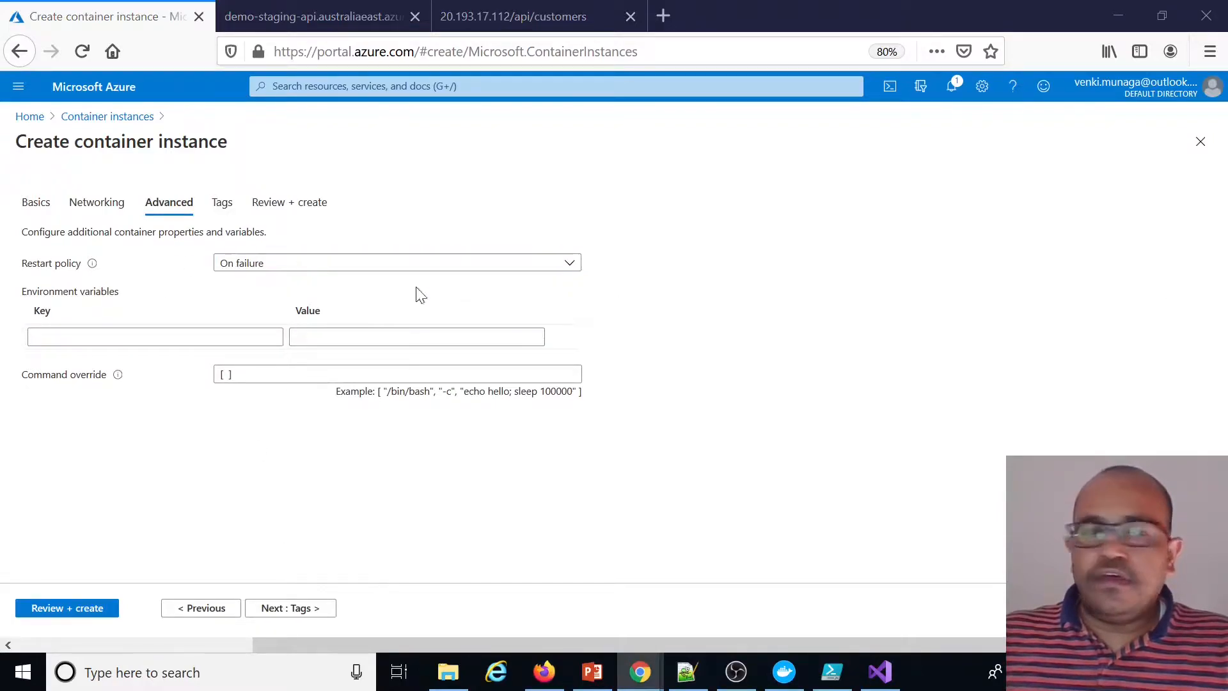
click(153, 336)
text(ASPNETCORE_ENVIRONMENT)
key(Tab)
text(s)
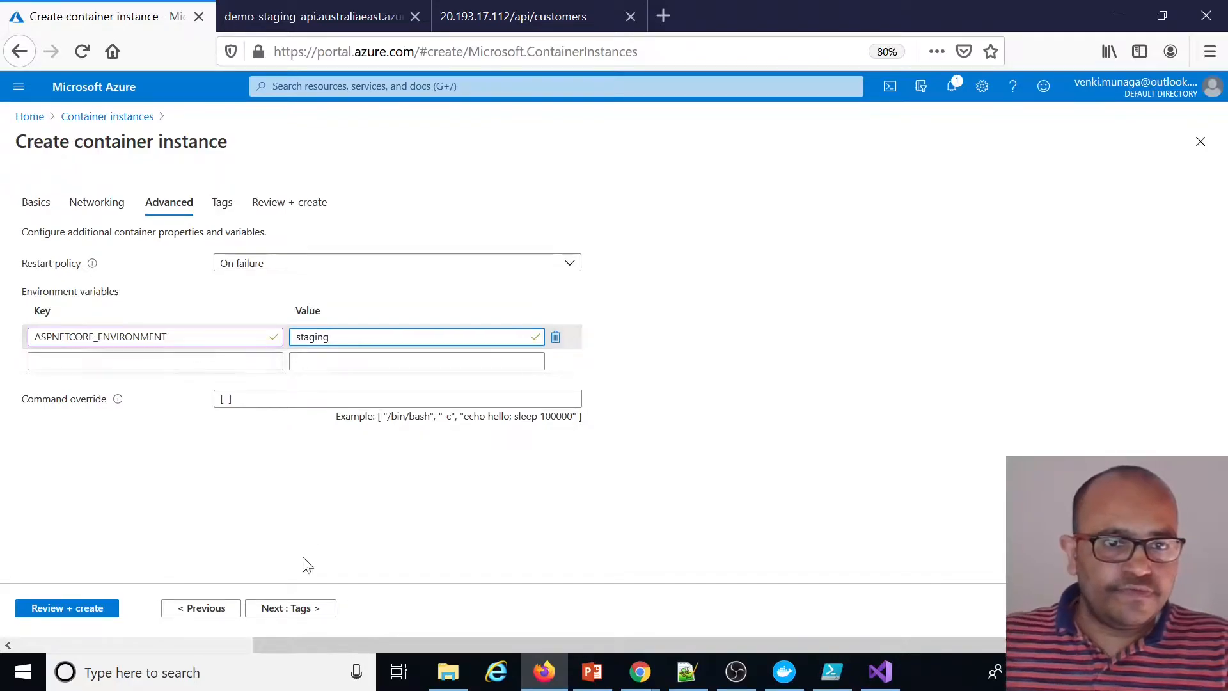
Set the container's public DNS name label to demo-staging-mvc
click(306, 608)
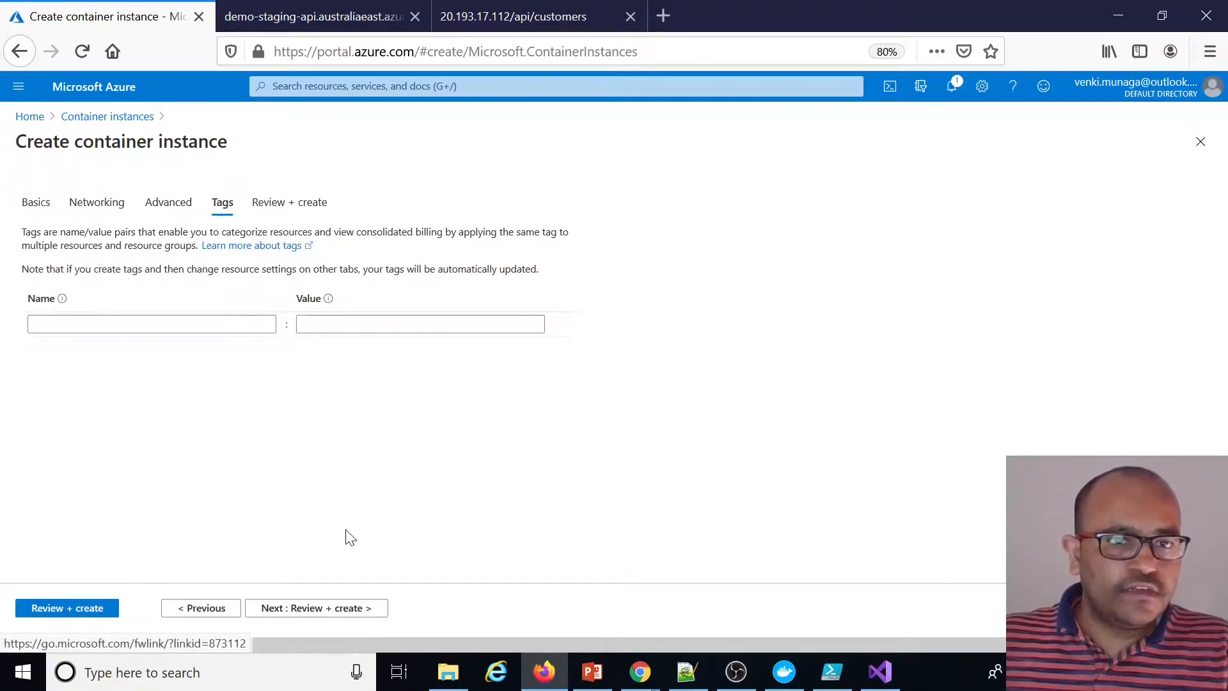
click(317, 608)
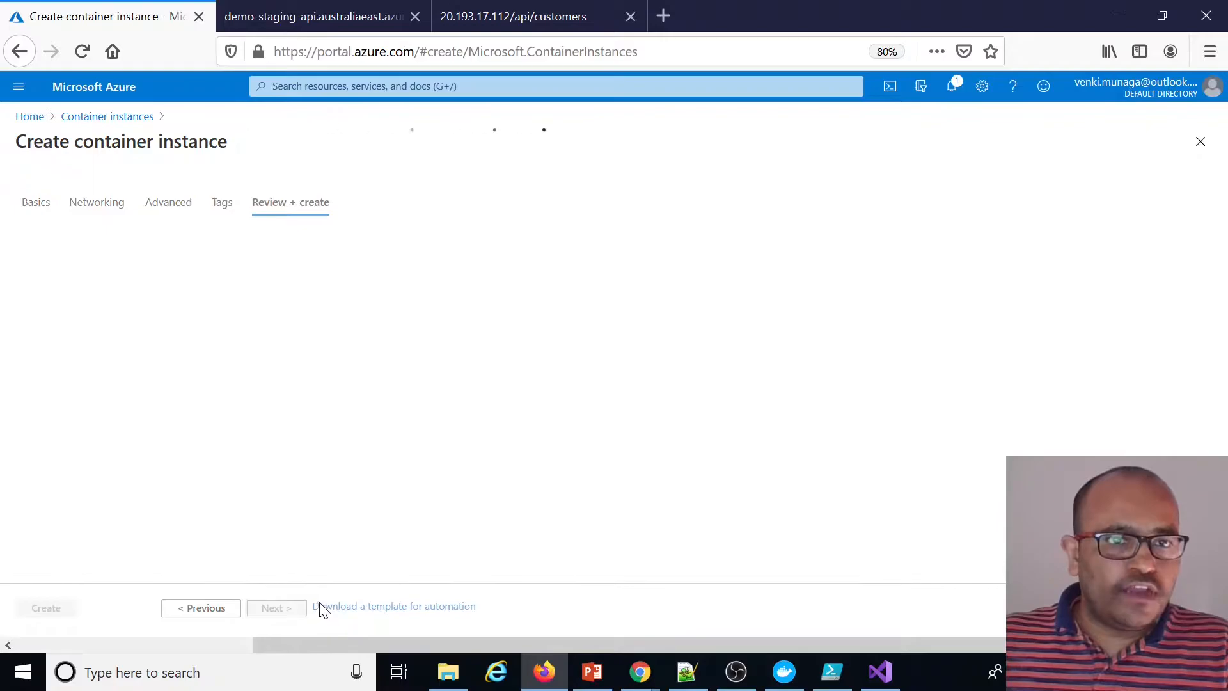
click(185, 611)
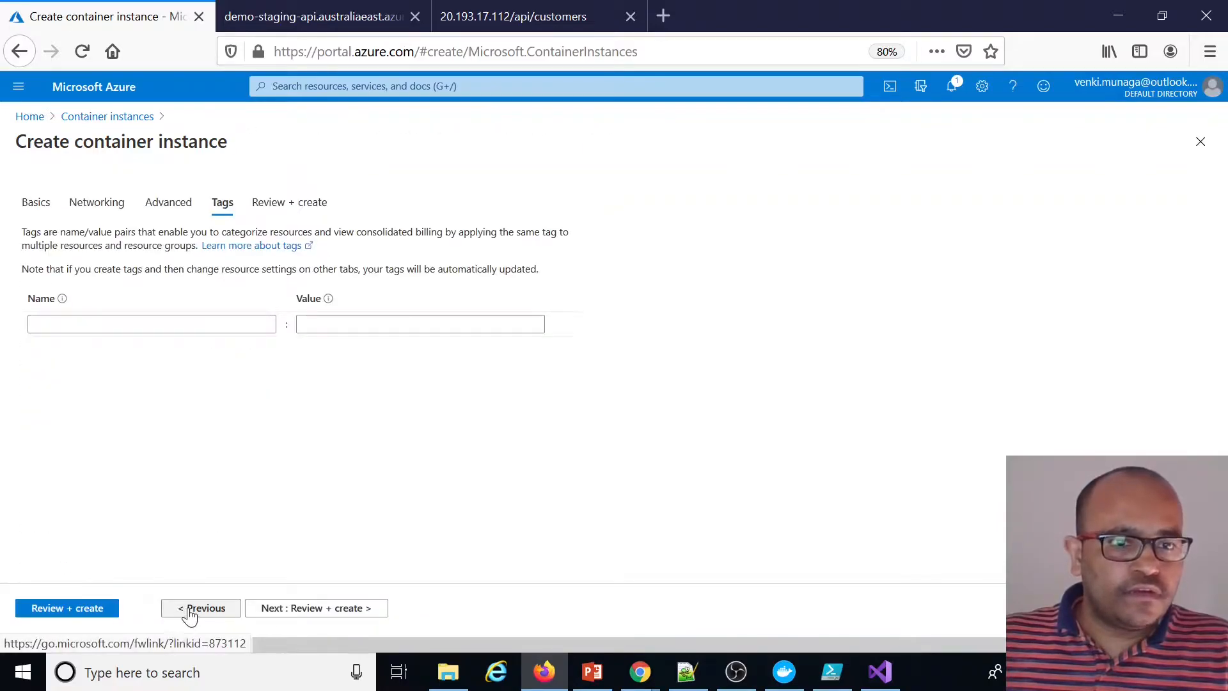
click(189, 610)
click(190, 610)
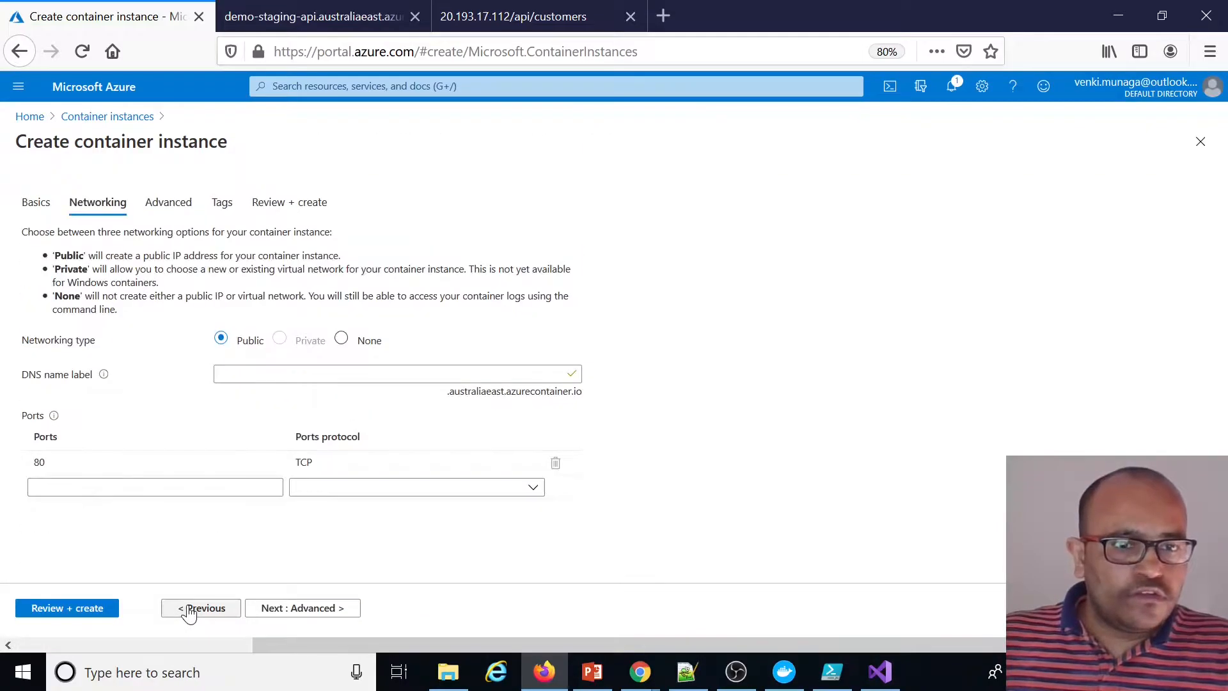
click(245, 374)
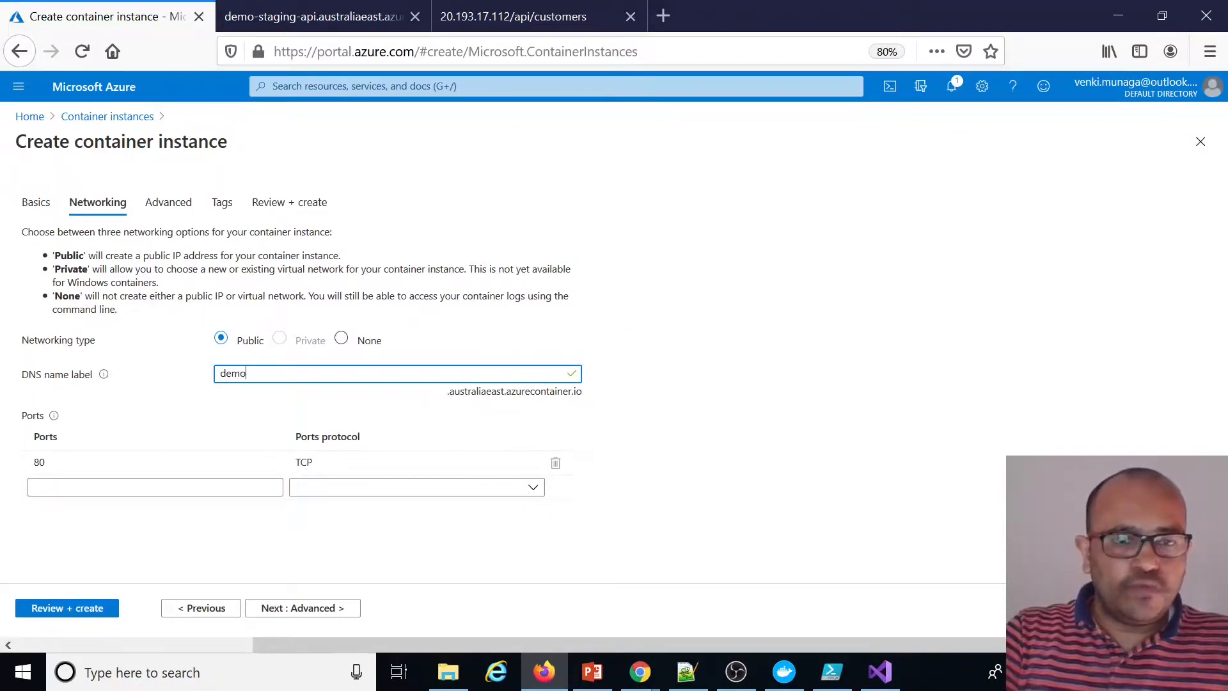
text(demo-staging-mvc)
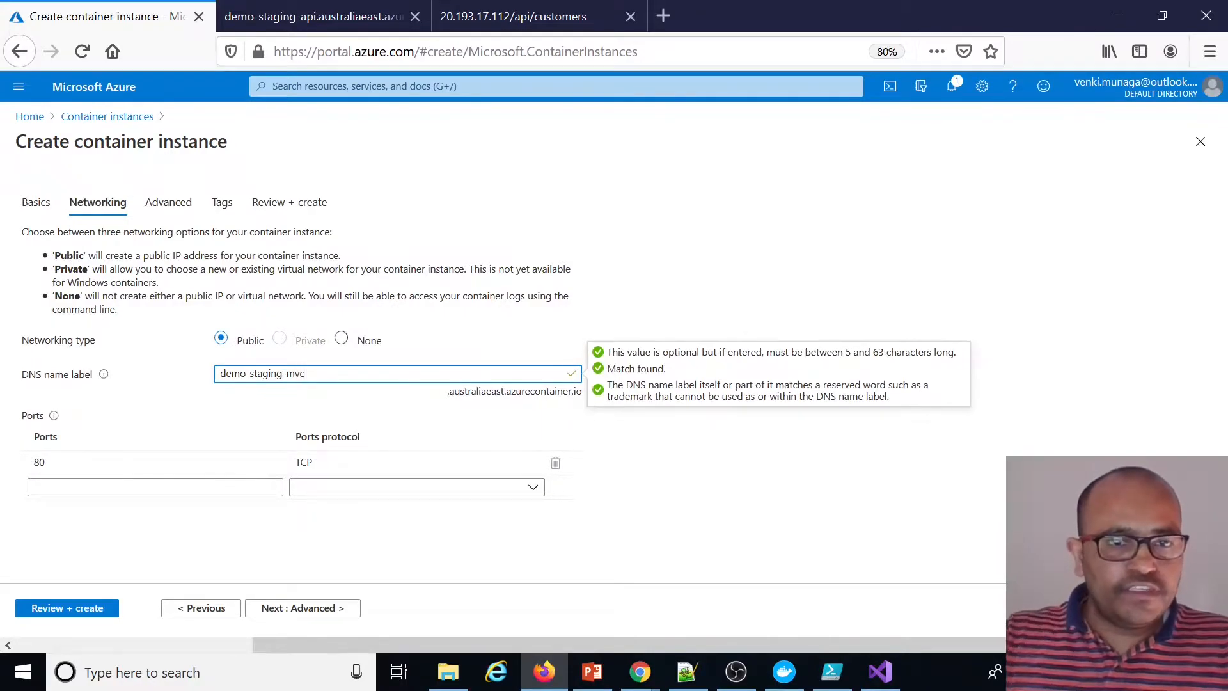
Review and create the demo-mvc container instance
click(96, 615)
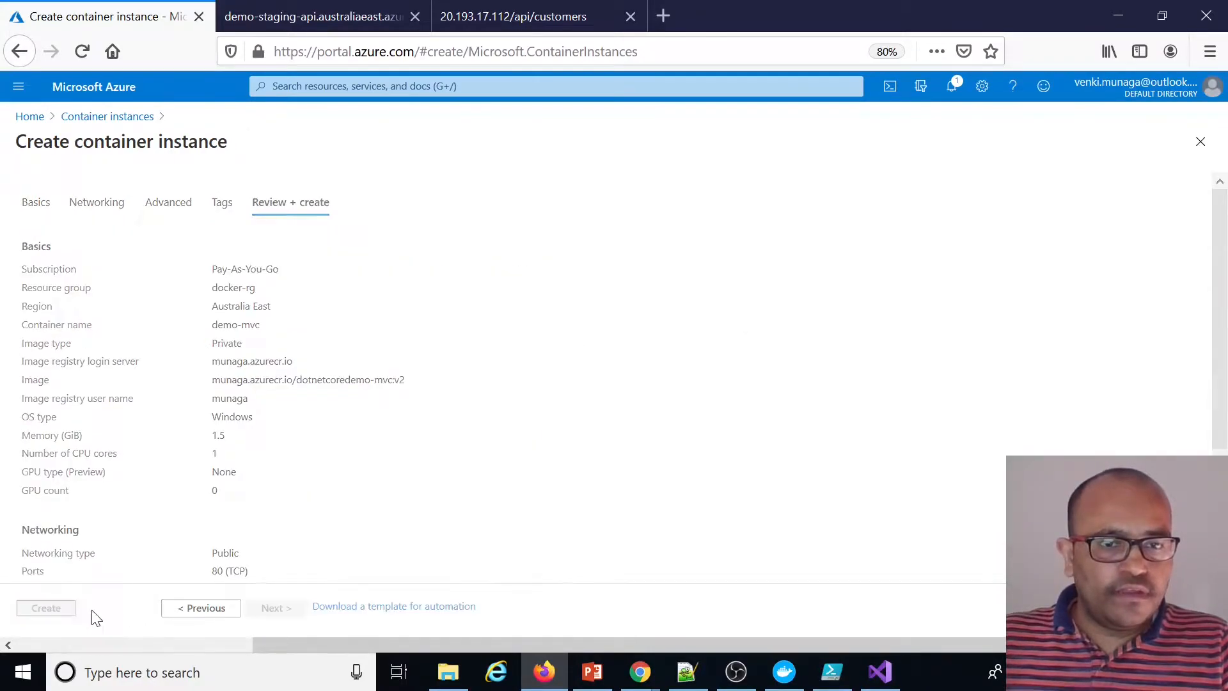
click(46, 609)
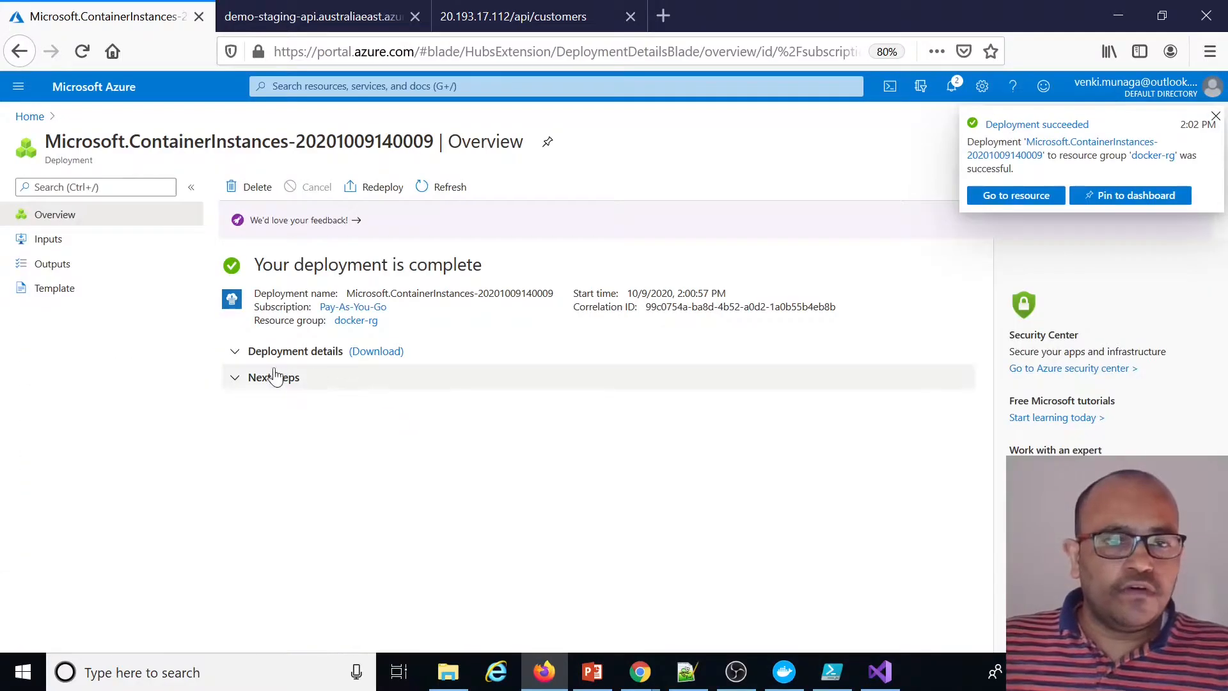
click(275, 376)
click(305, 409)
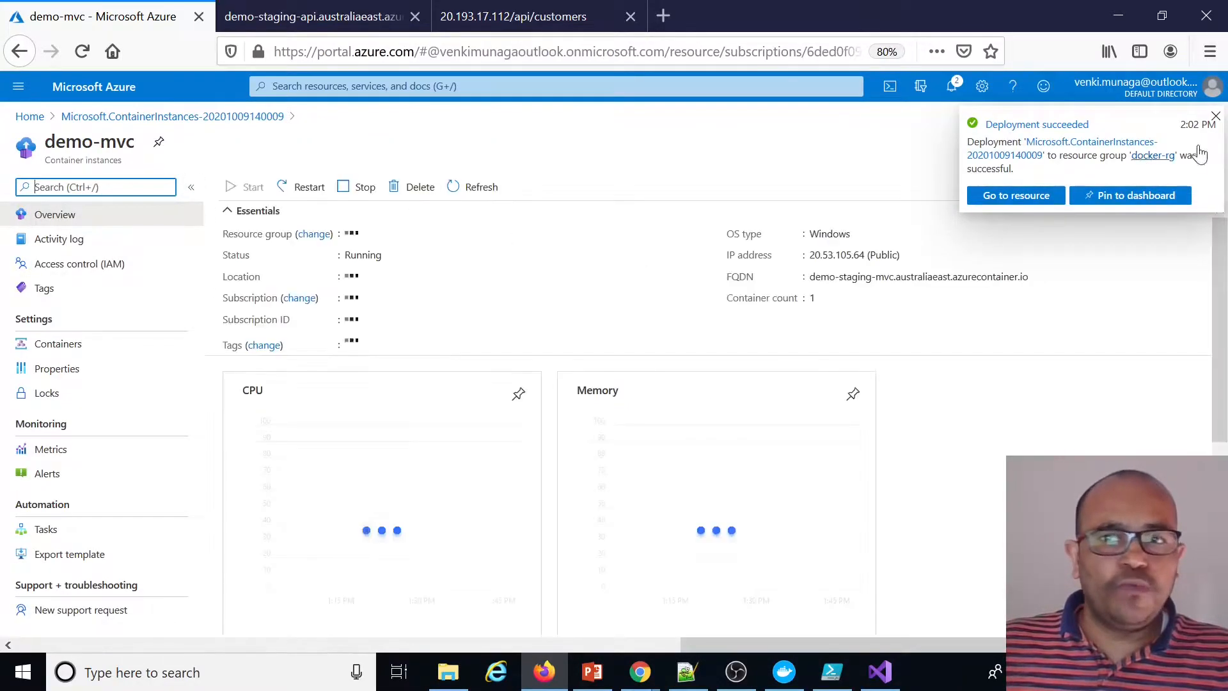
Open the demo-mvc instance's FQDN demo-staging-mvc.australiaeast.azurecontainer.io in a new browser tab
click(1213, 119)
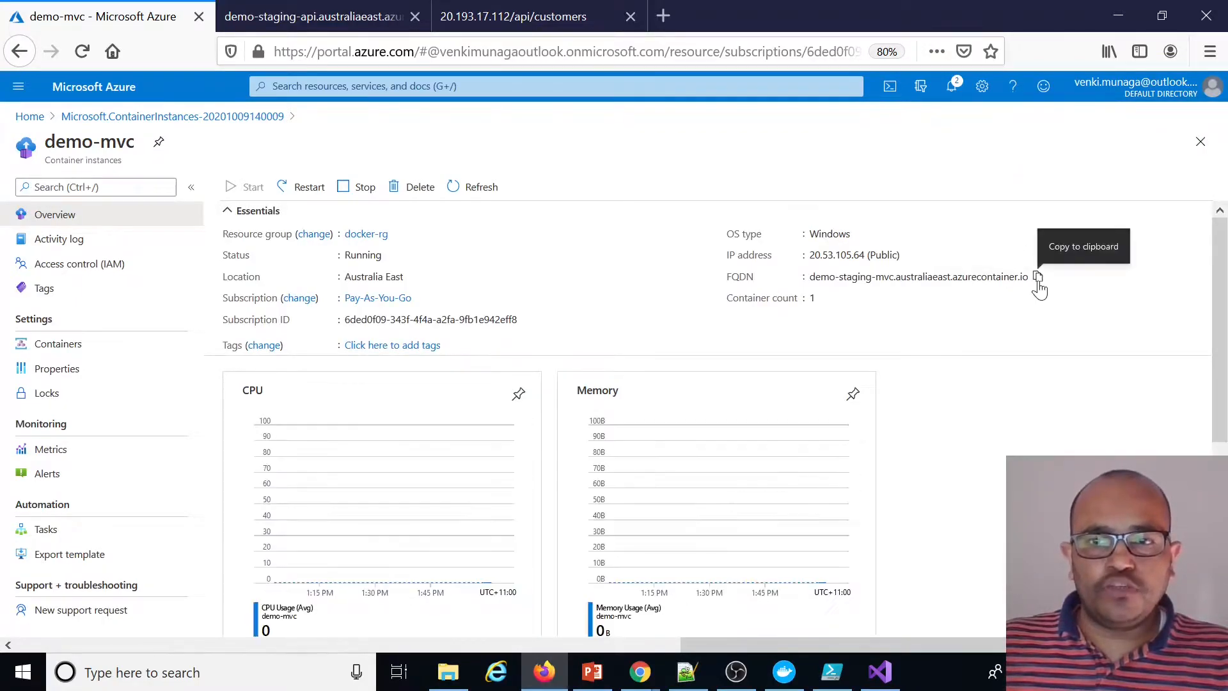
click(663, 15)
text(demo-staging-mvc.australiaeast.azurecontainer.io)
key(Return)
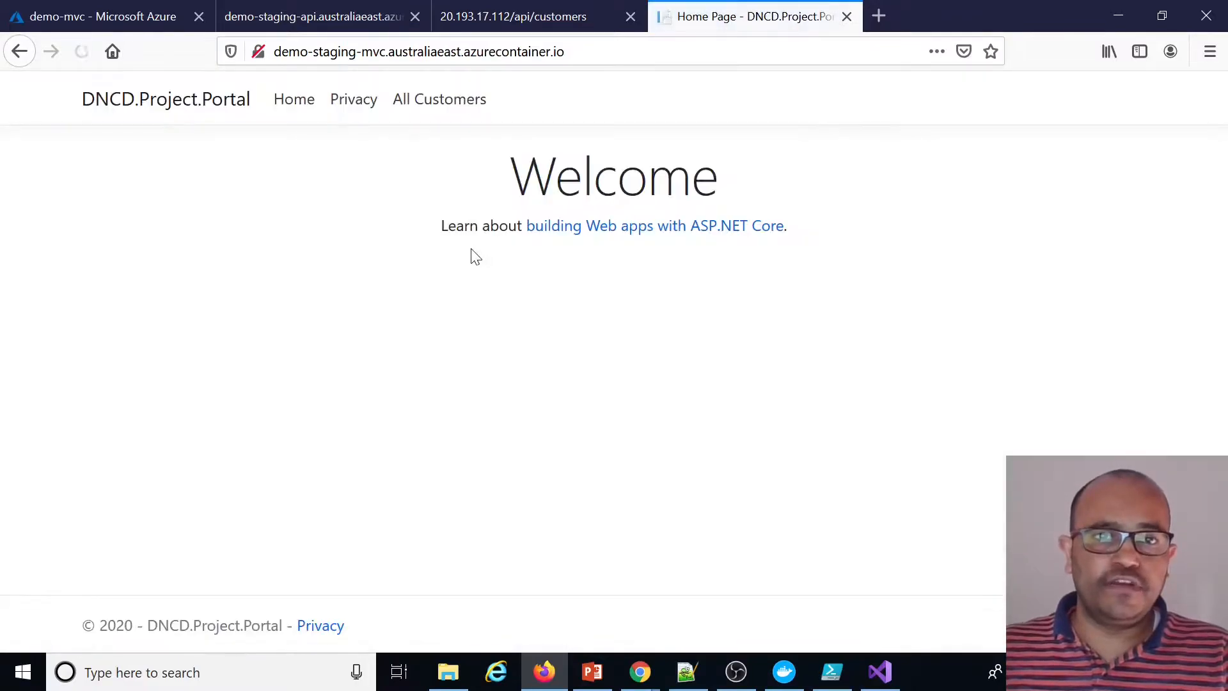
Open the All Customers page of the MVC portal and view the first customer's details
click(366, 107)
click(439, 109)
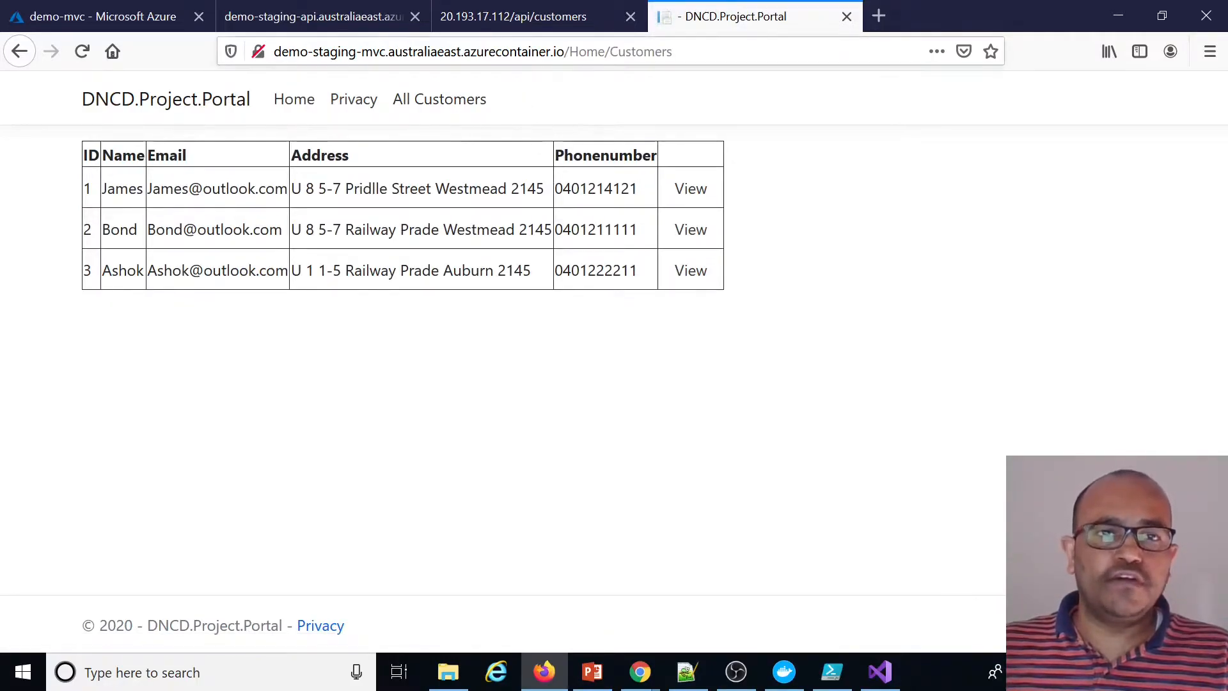
click(690, 189)
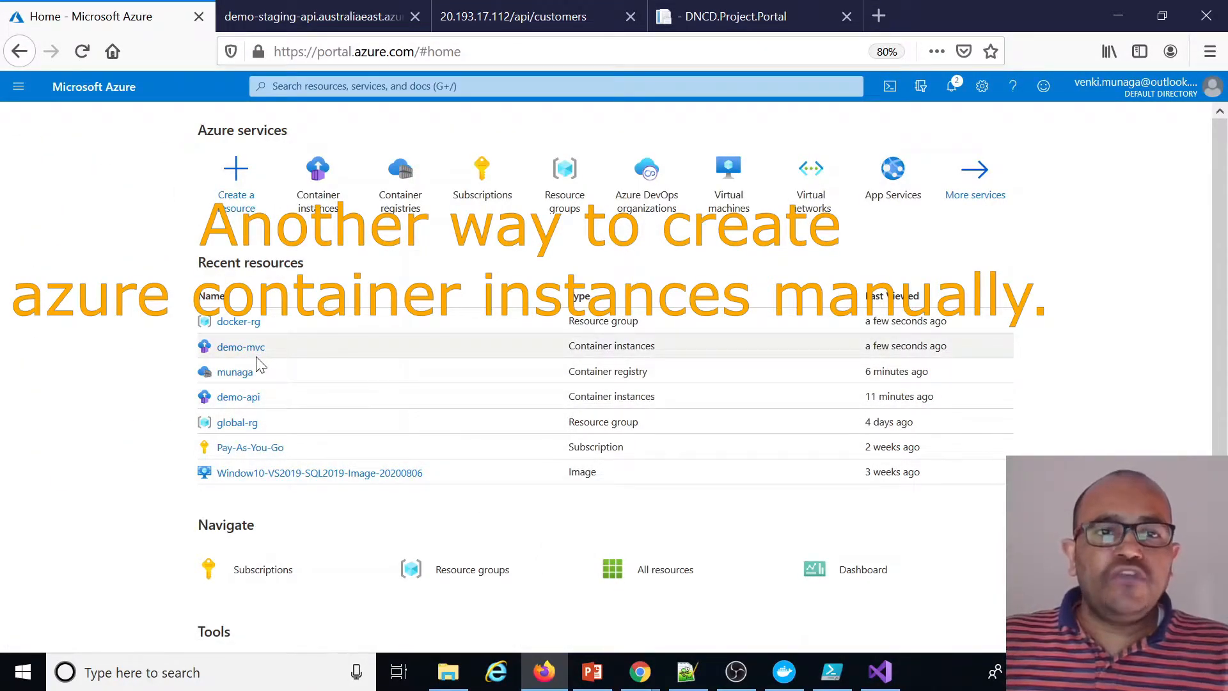
Open the Run instance form for the v2 tag of the dotnetcoredemo-mvc repository in the munaga registry
click(399, 199)
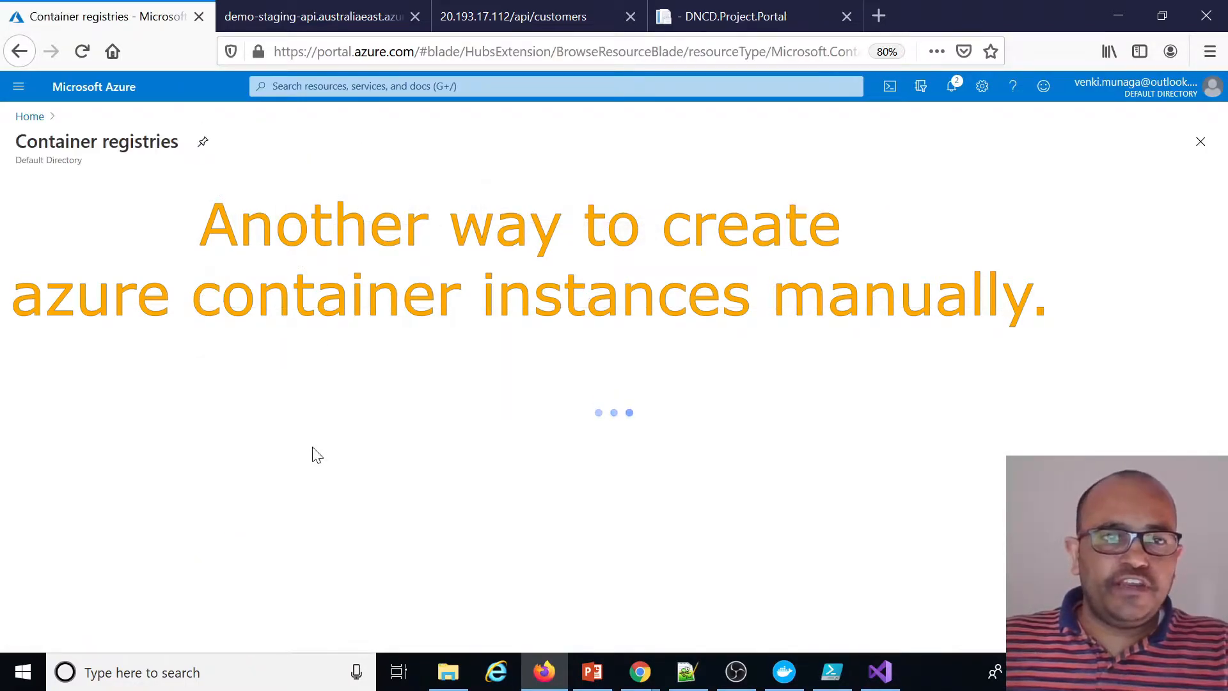
click(84, 380)
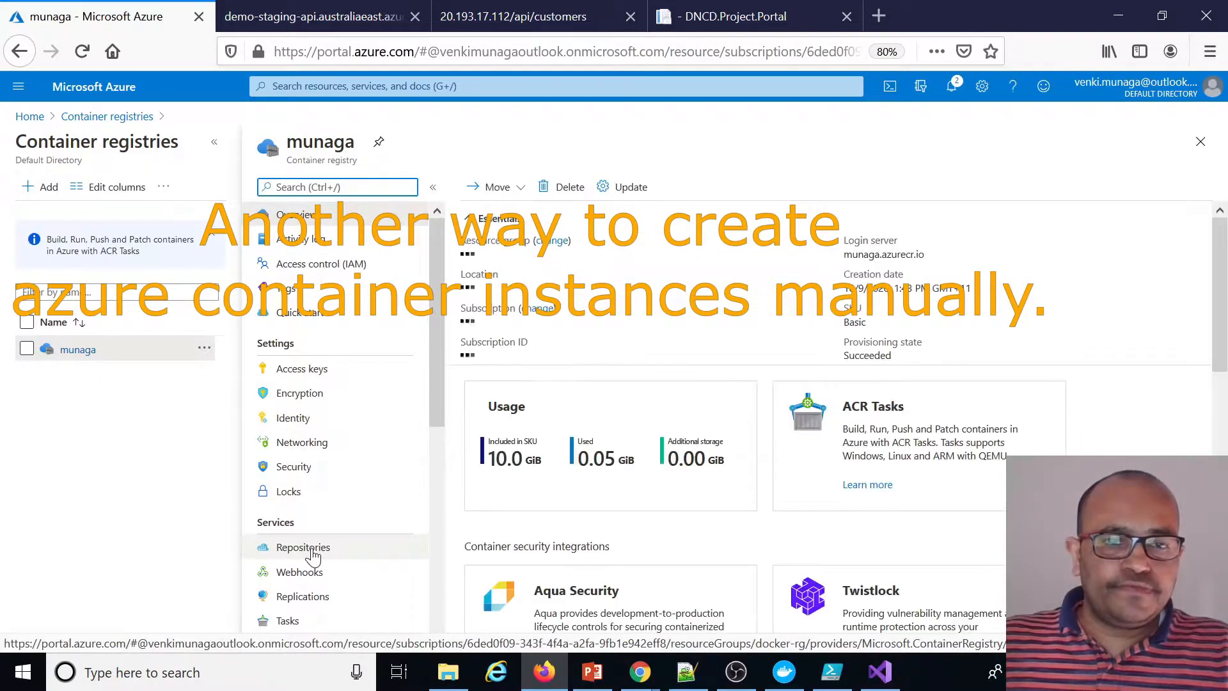
click(312, 553)
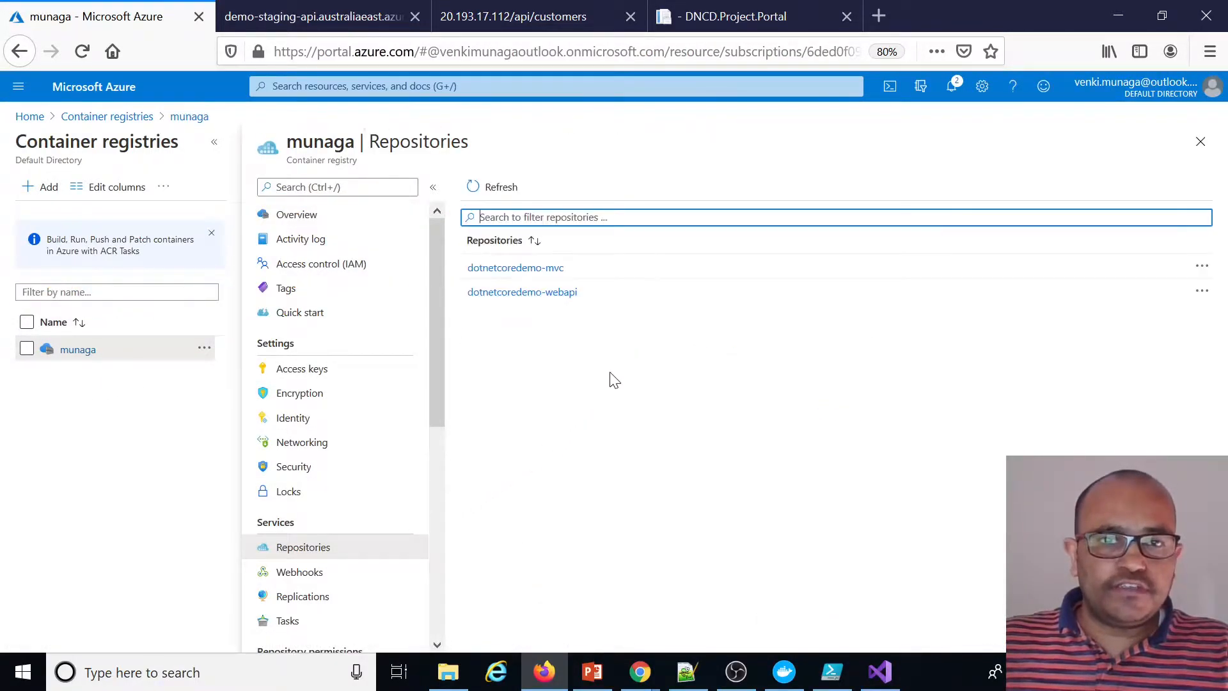
click(540, 269)
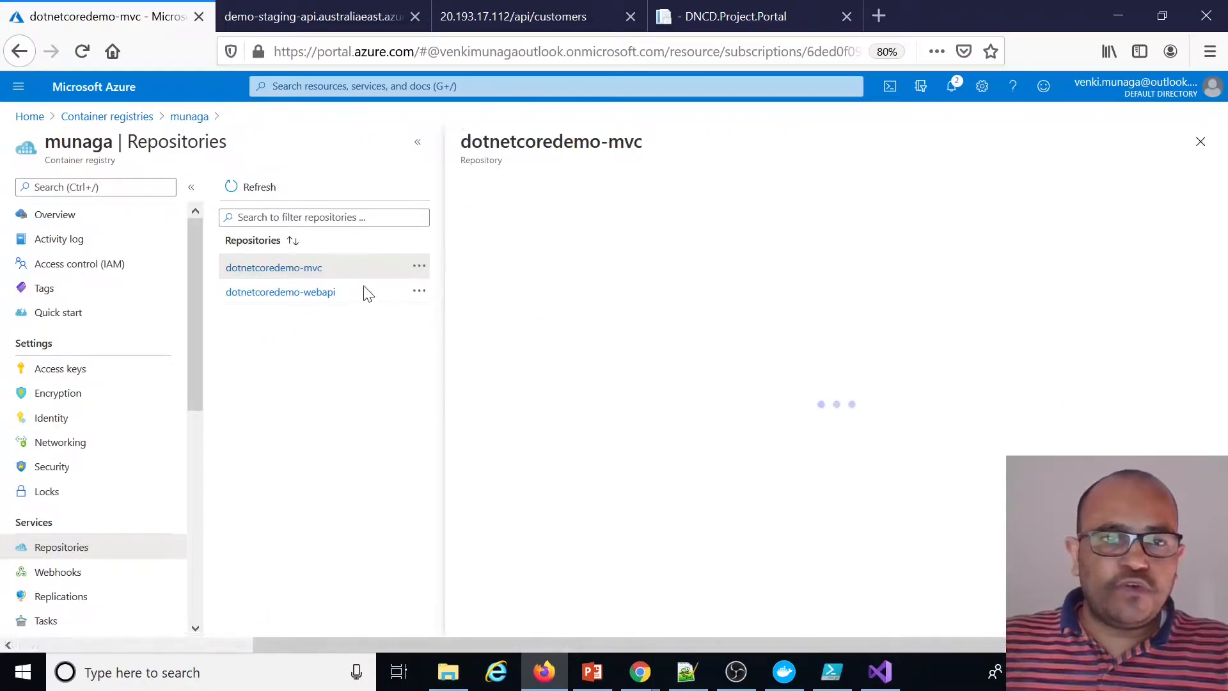
click(473, 360)
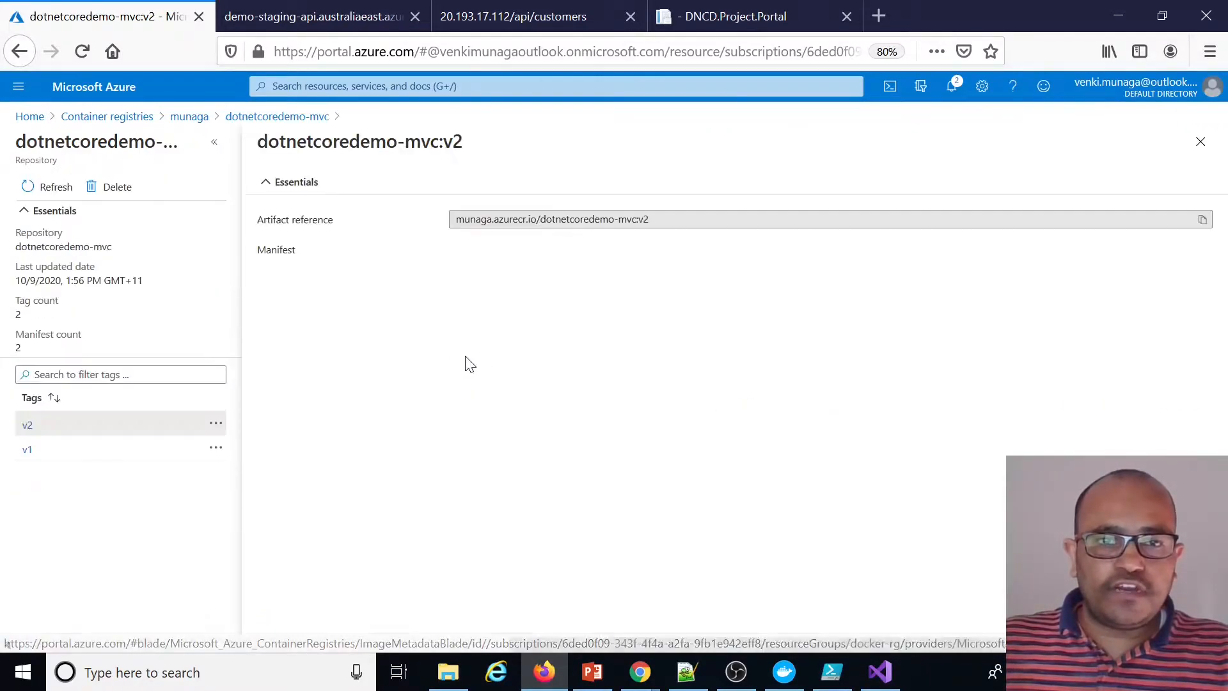
click(286, 117)
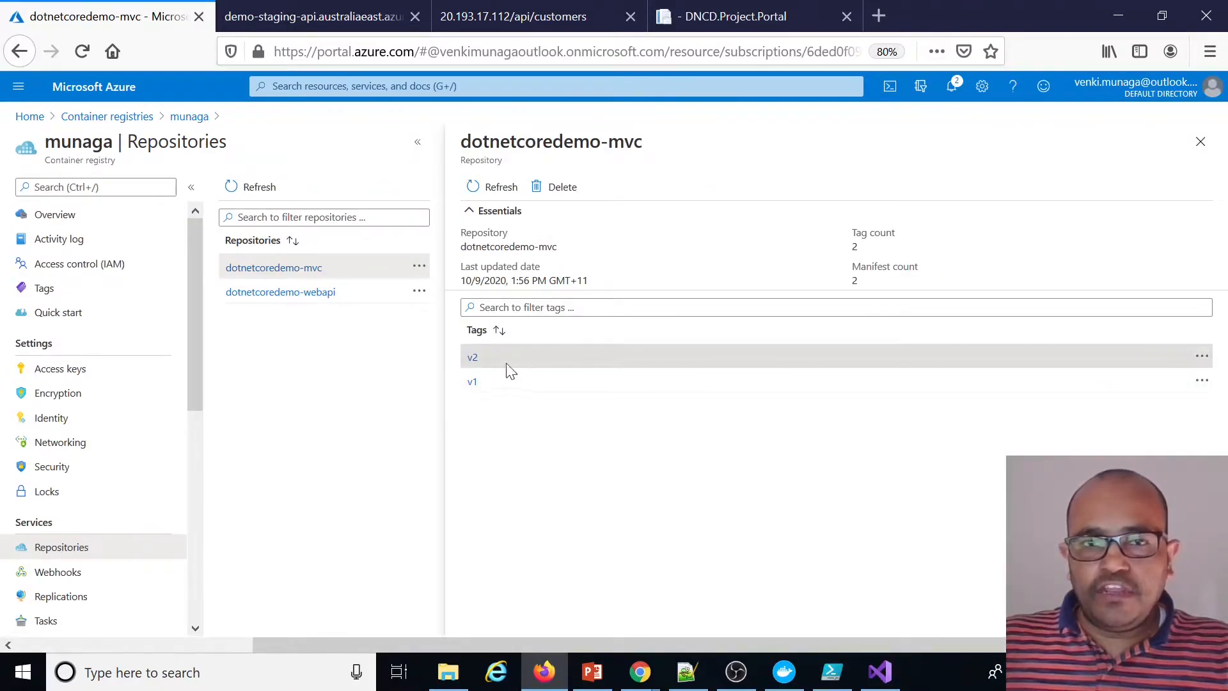
click(1202, 357)
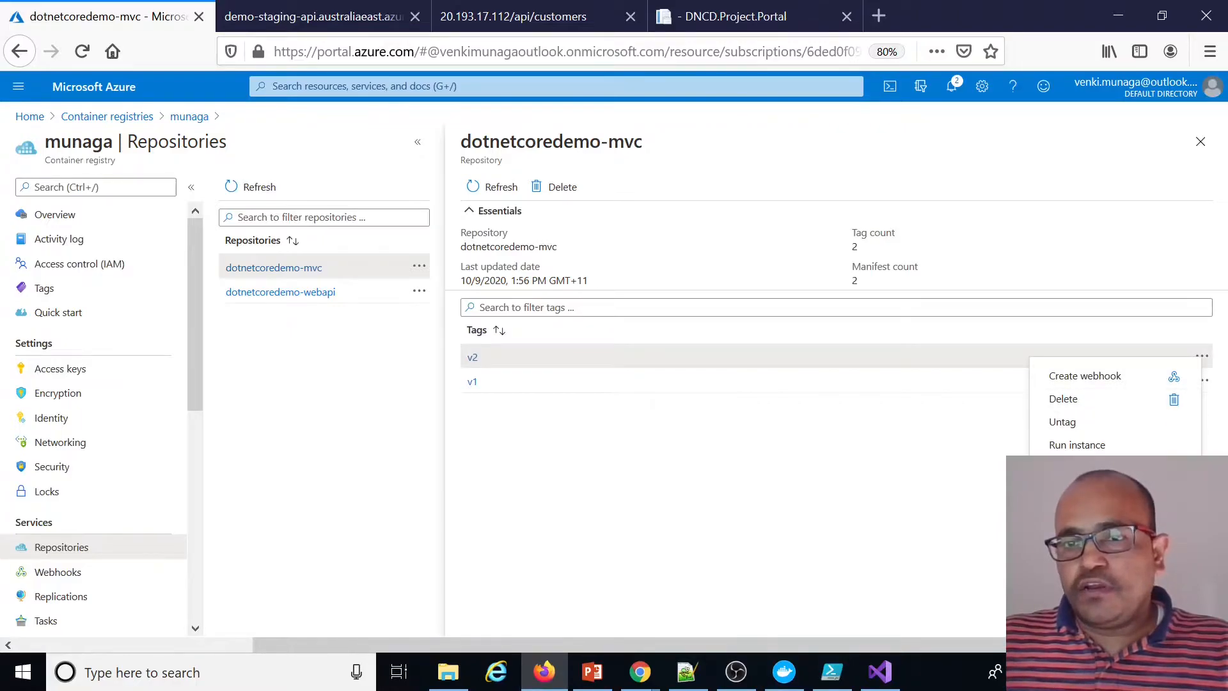
click(1076, 446)
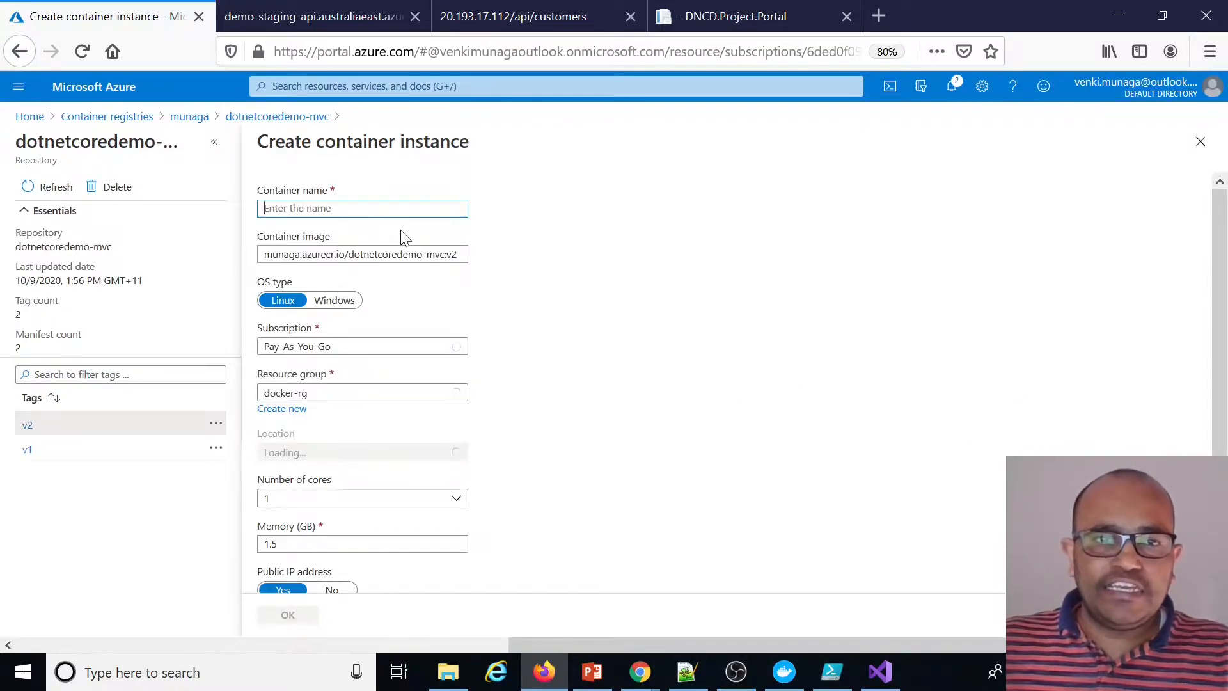
scroll(356, 347, down, 2)
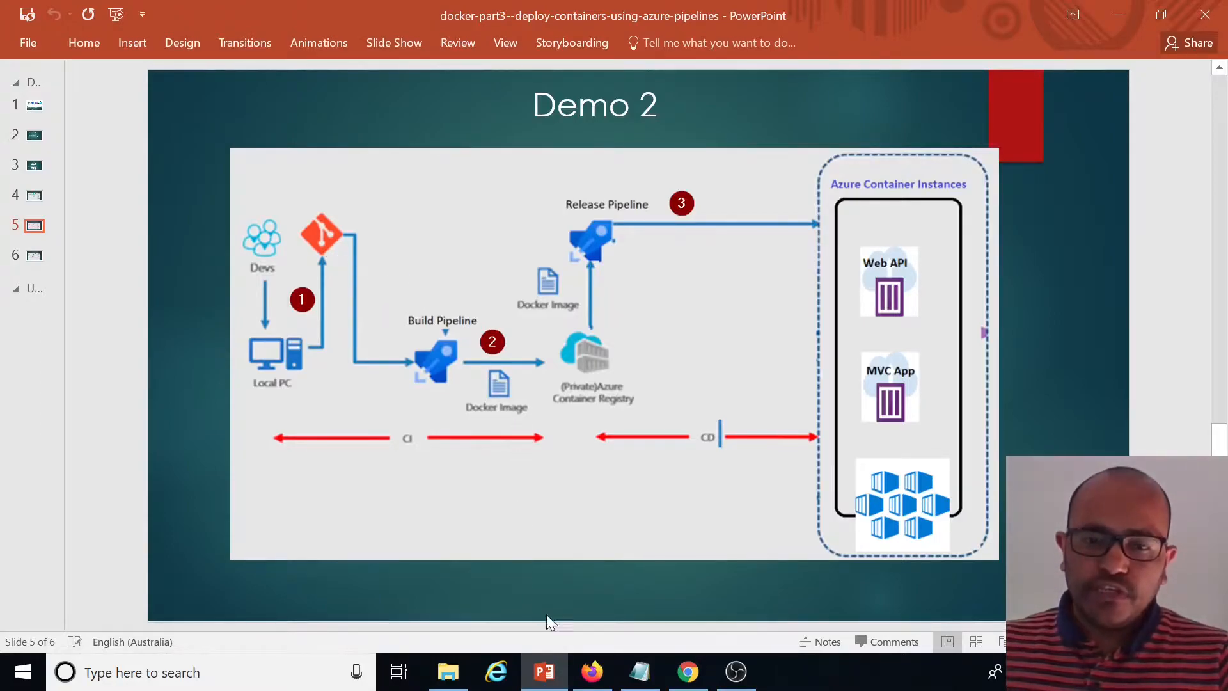
Search the portal for Azure DevOps and open My Azure DevOps Organizations
click(592, 672)
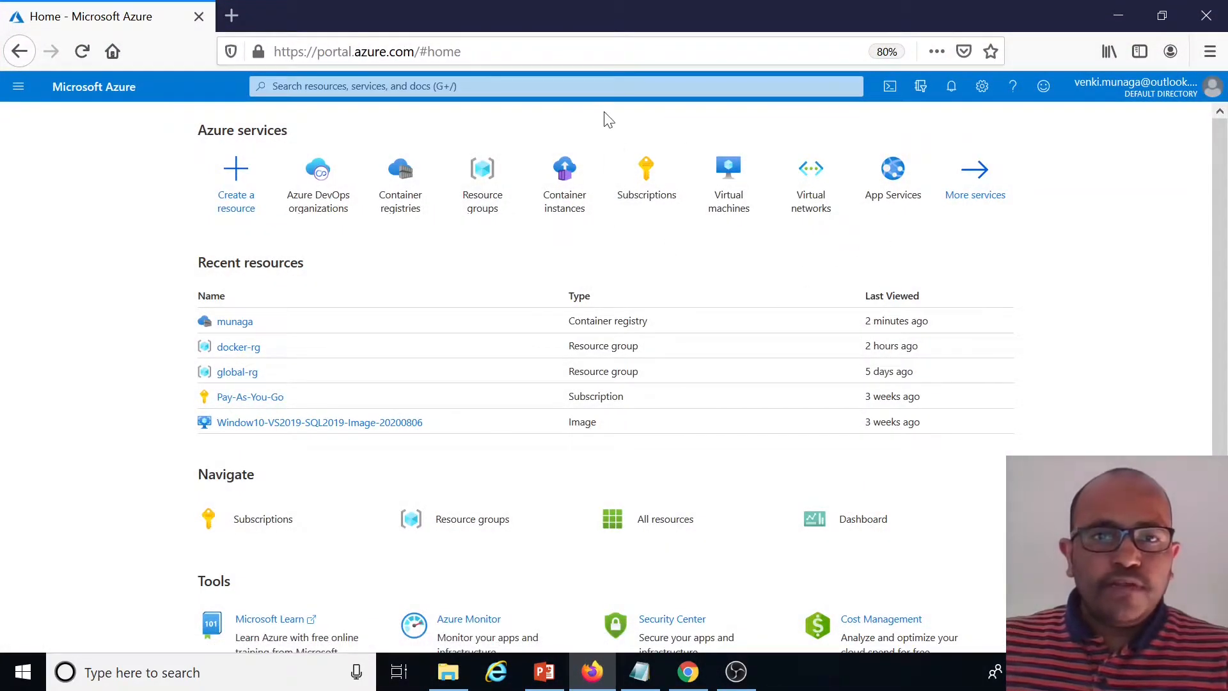
click(358, 86)
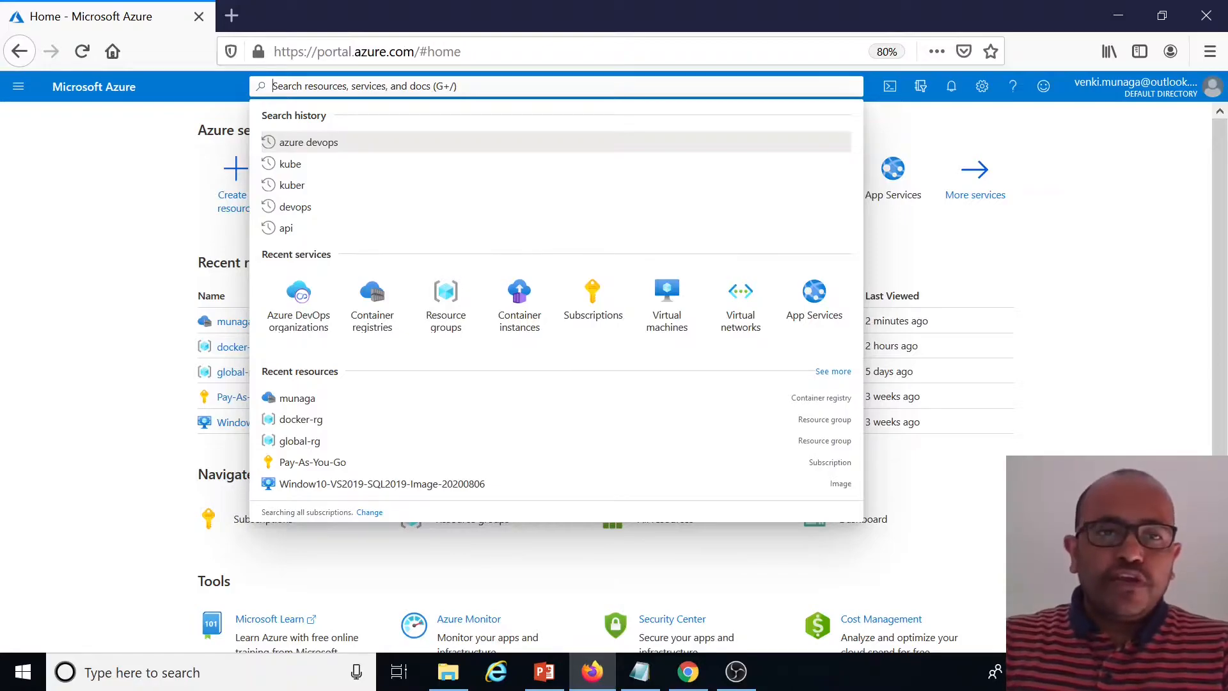
text(azure devops)
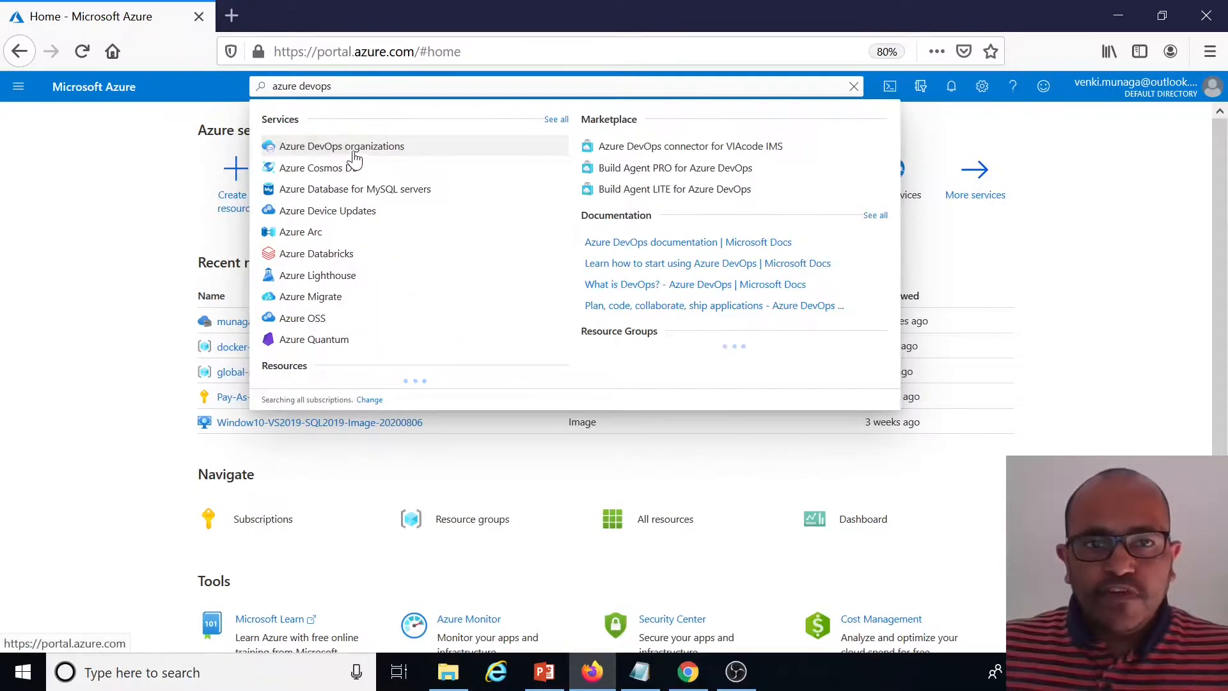
click(352, 154)
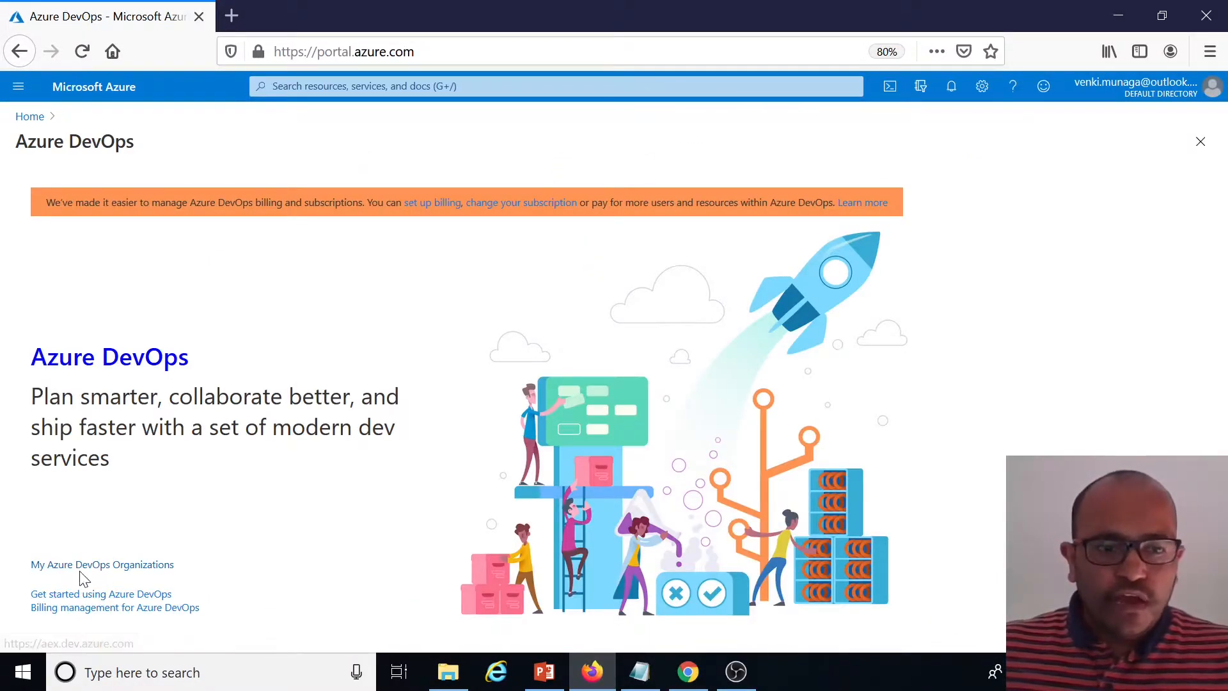
click(94, 565)
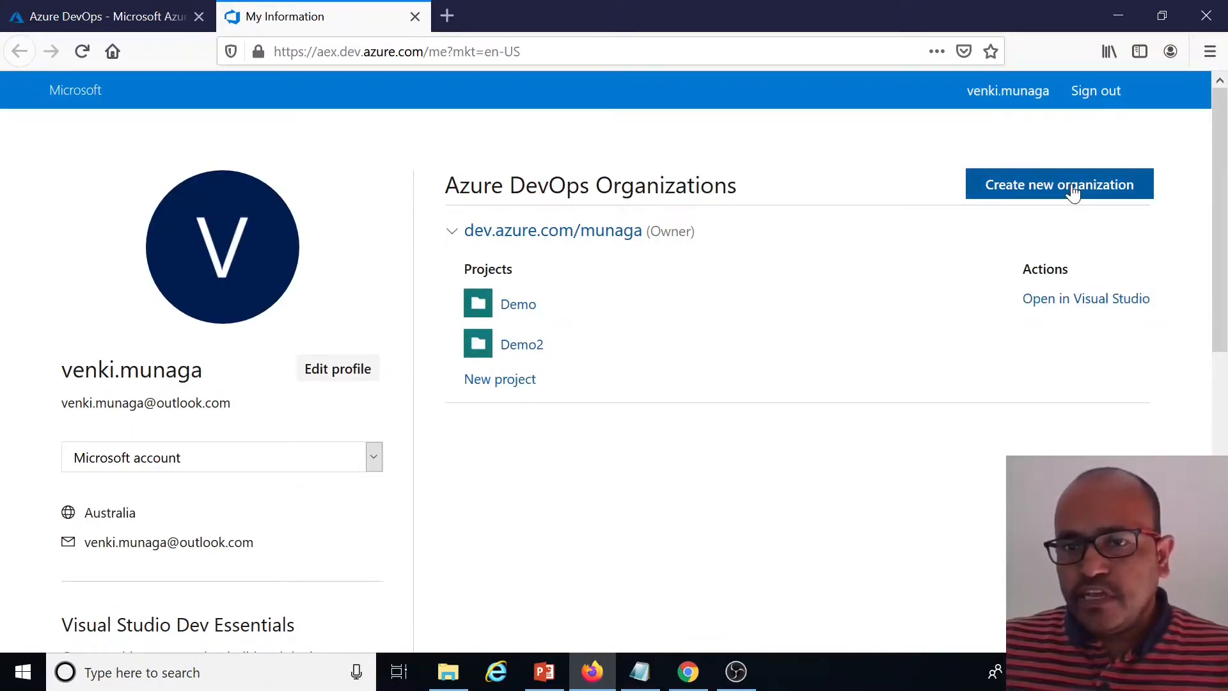
Open the munaga DevOps organization and go to the Repos of the Demo2 project
click(451, 232)
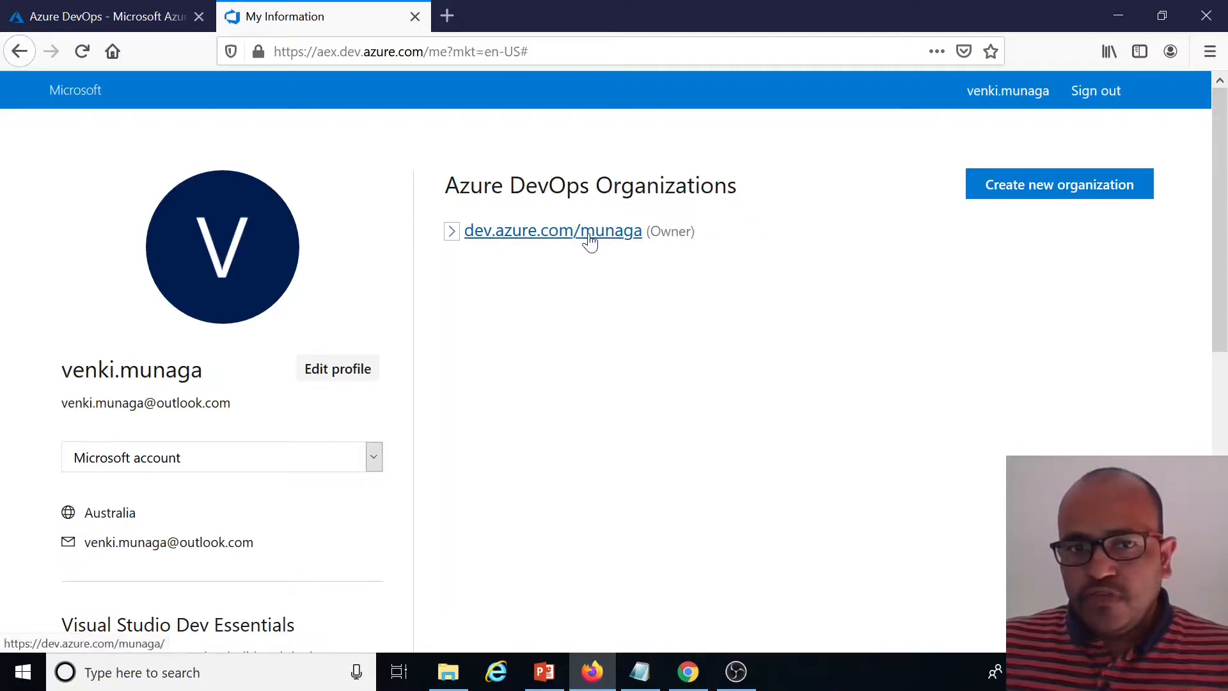
click(450, 233)
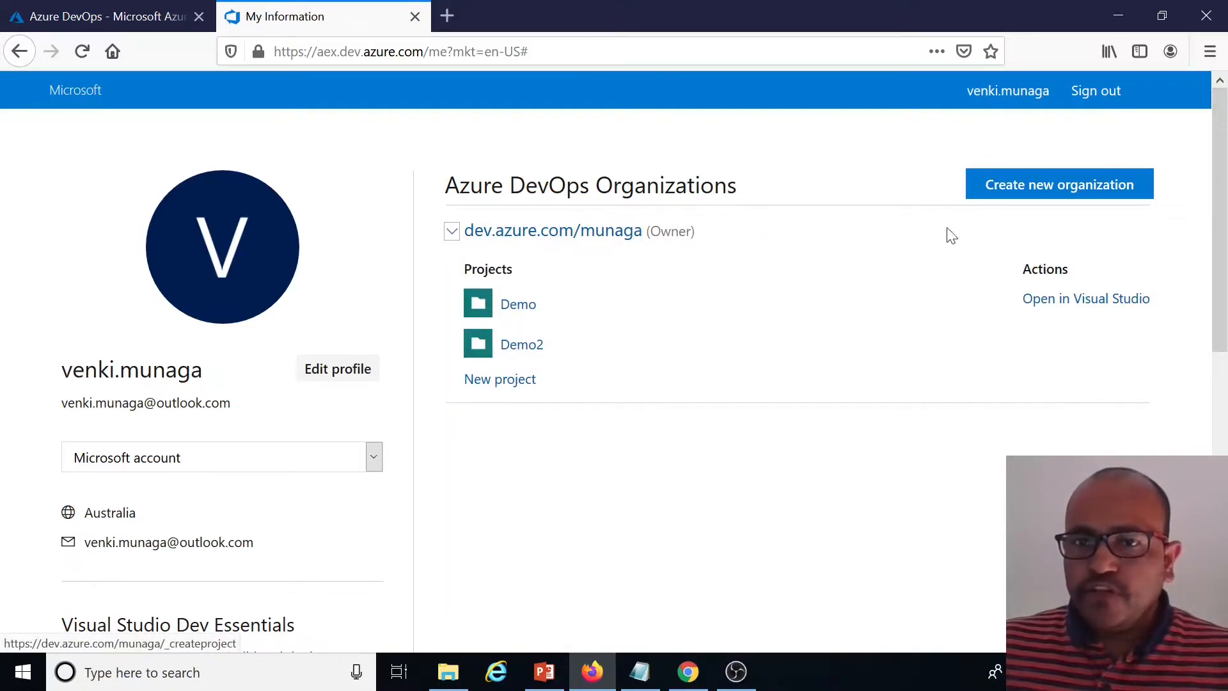
click(595, 242)
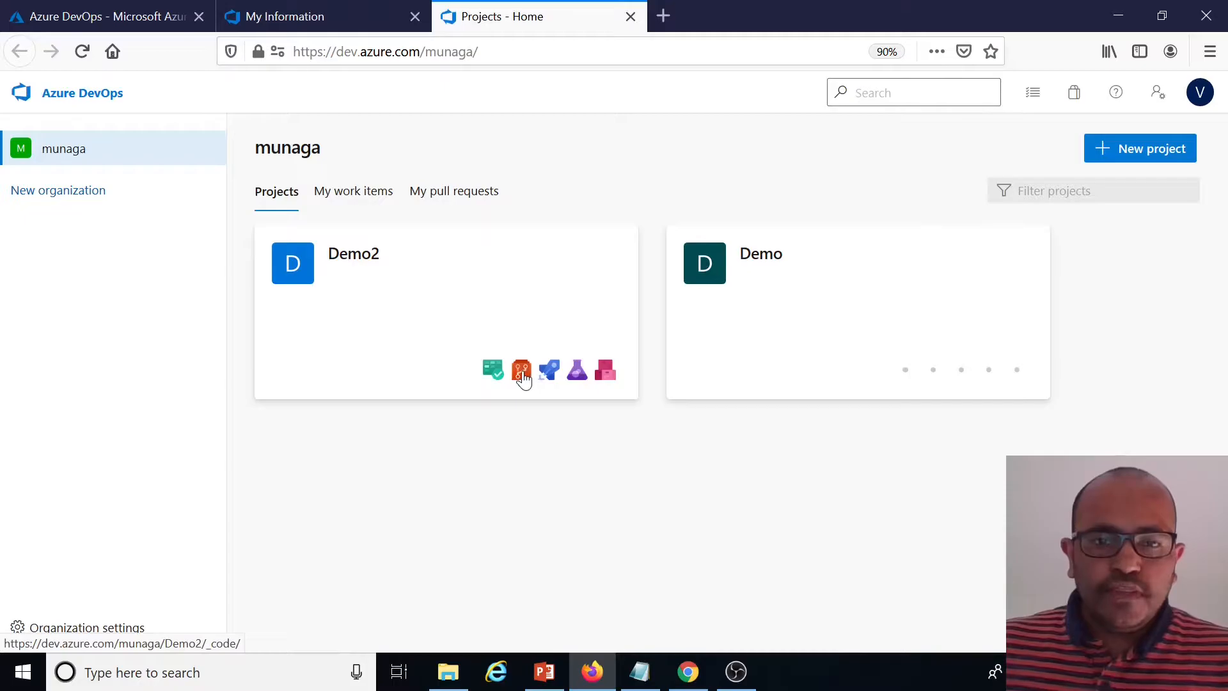
click(523, 377)
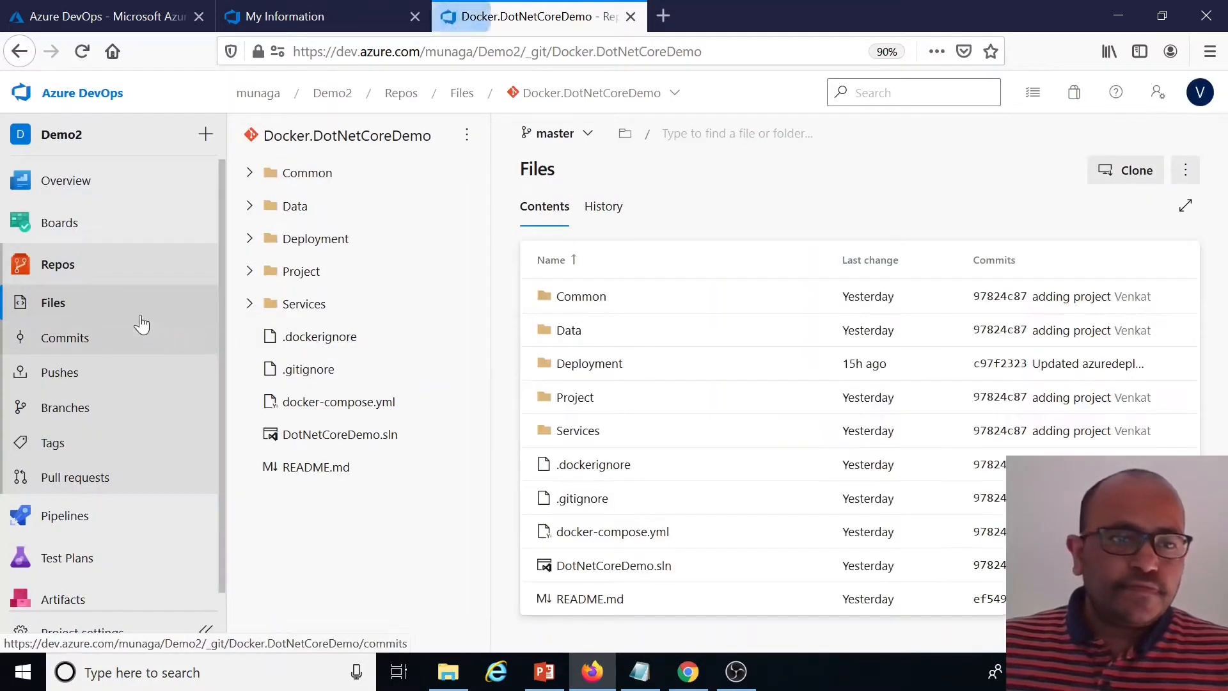
Review the repository's branches and open the project's Pipelines page
click(70, 412)
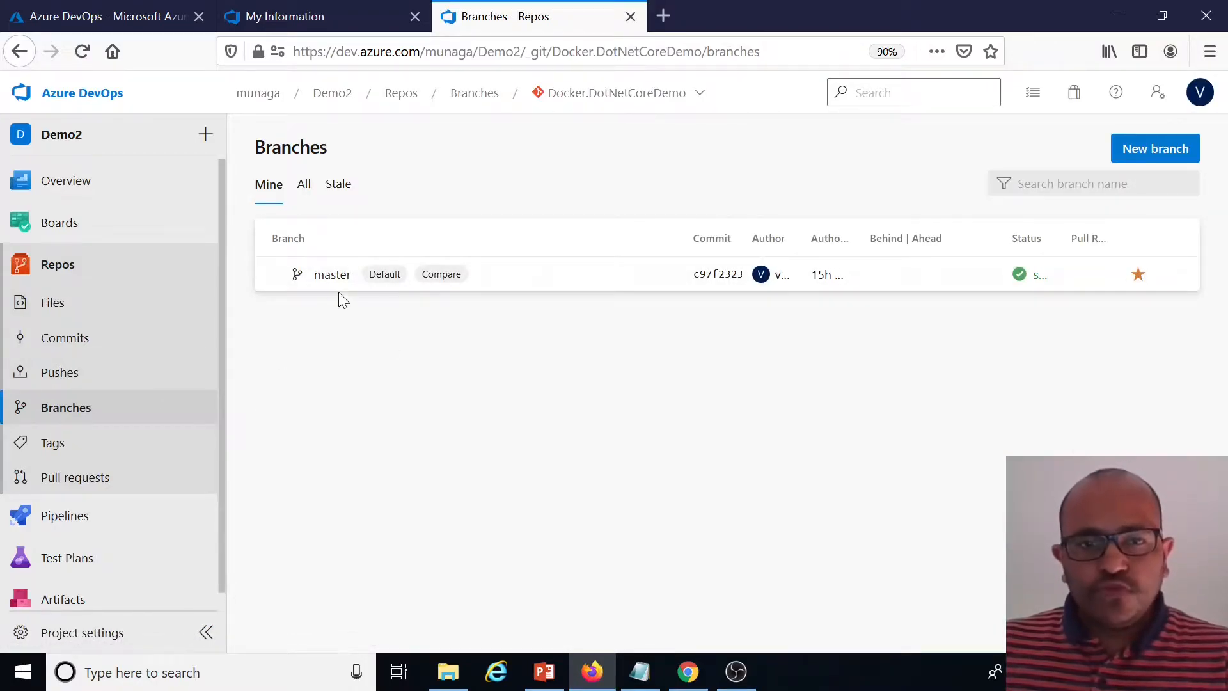
click(329, 277)
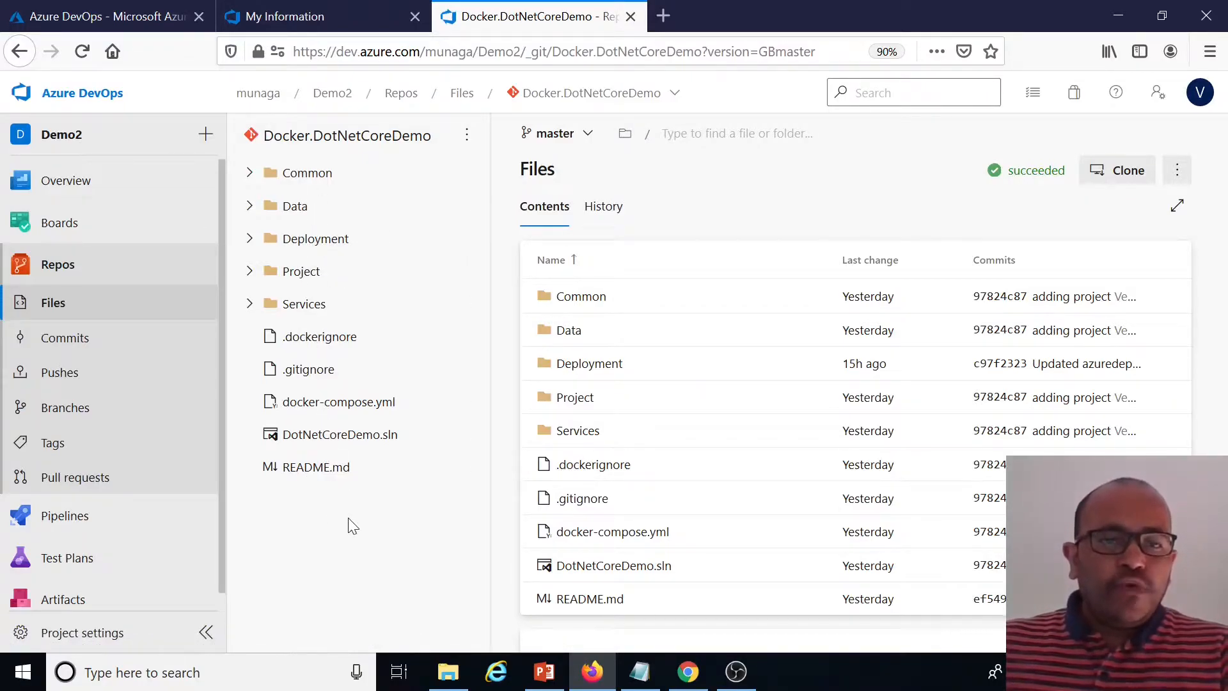
mouse_move(80, 523)
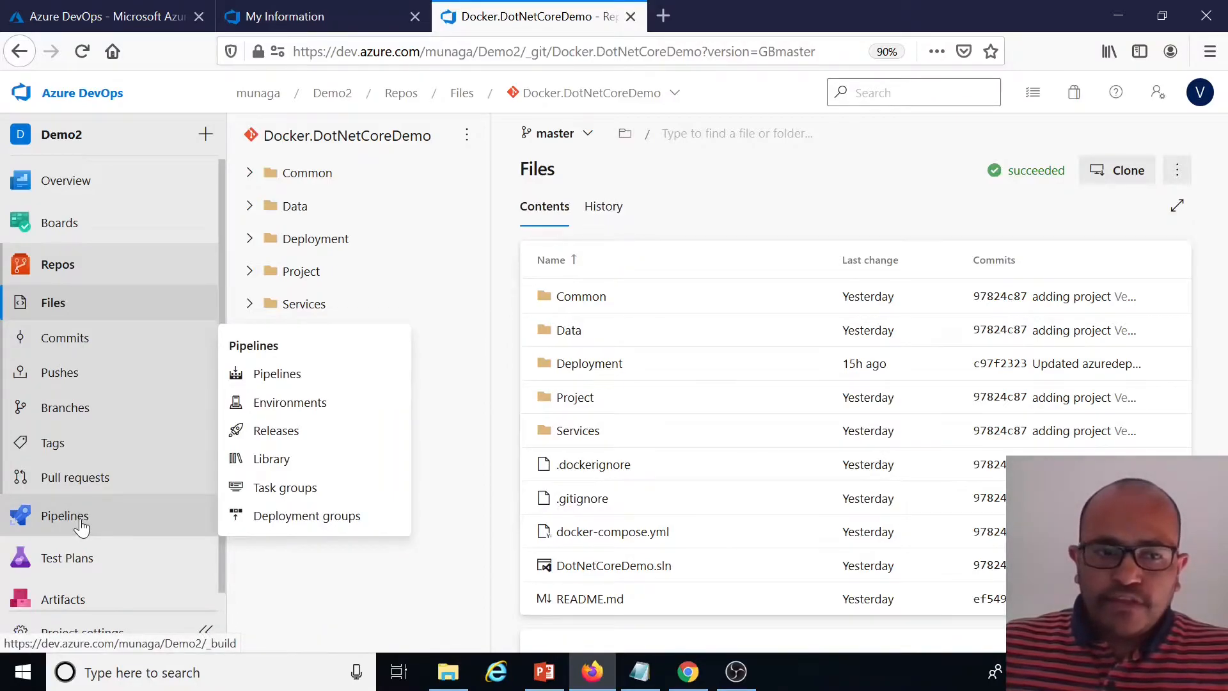
click(77, 526)
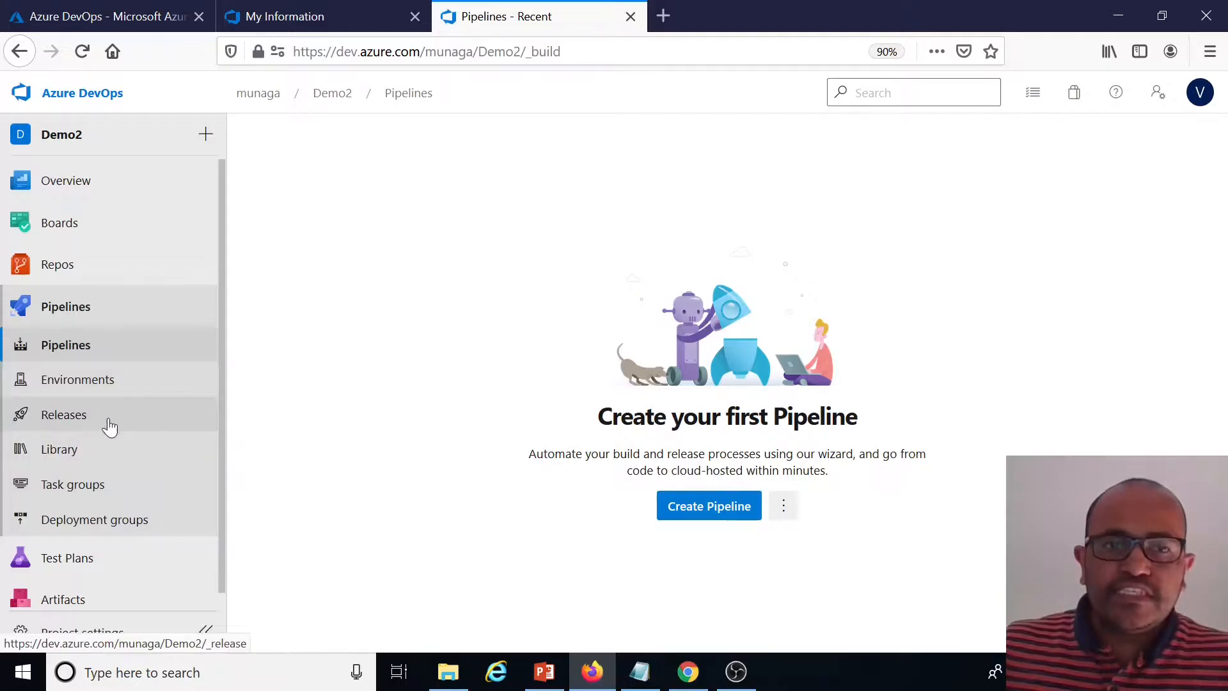
click(76, 350)
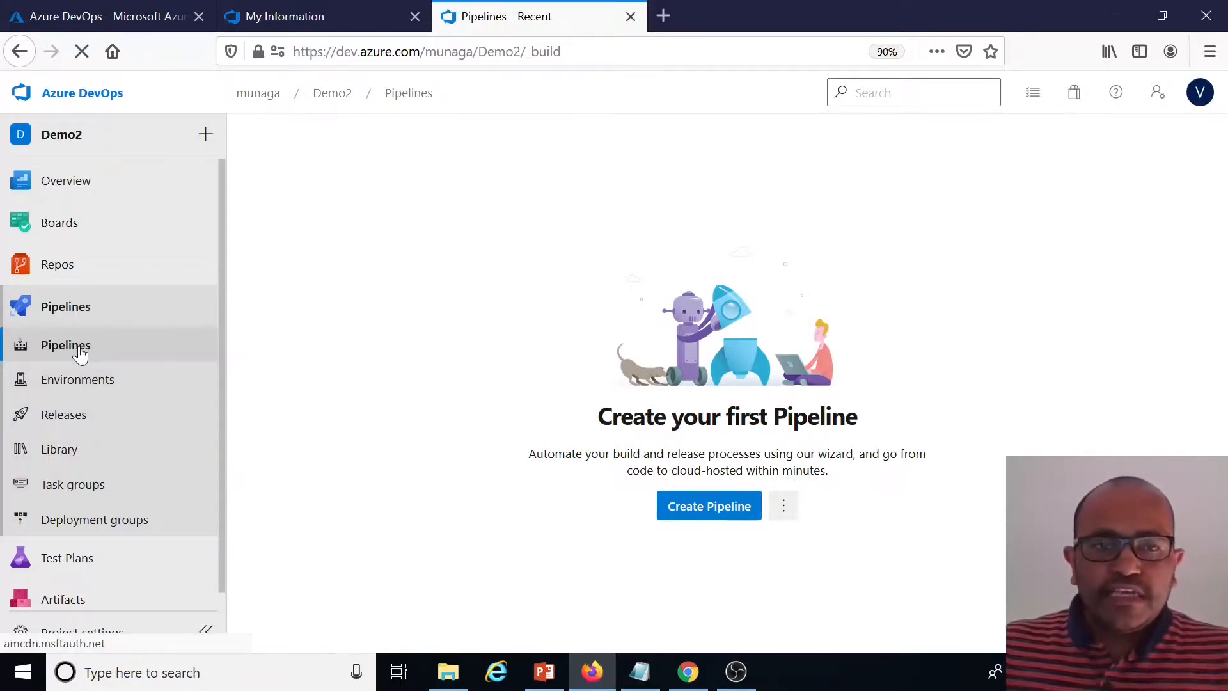
Create a new classic-editor pipeline from the Docker.DotNetCoreDemo repository's master branch, starting with an empty job
click(710, 517)
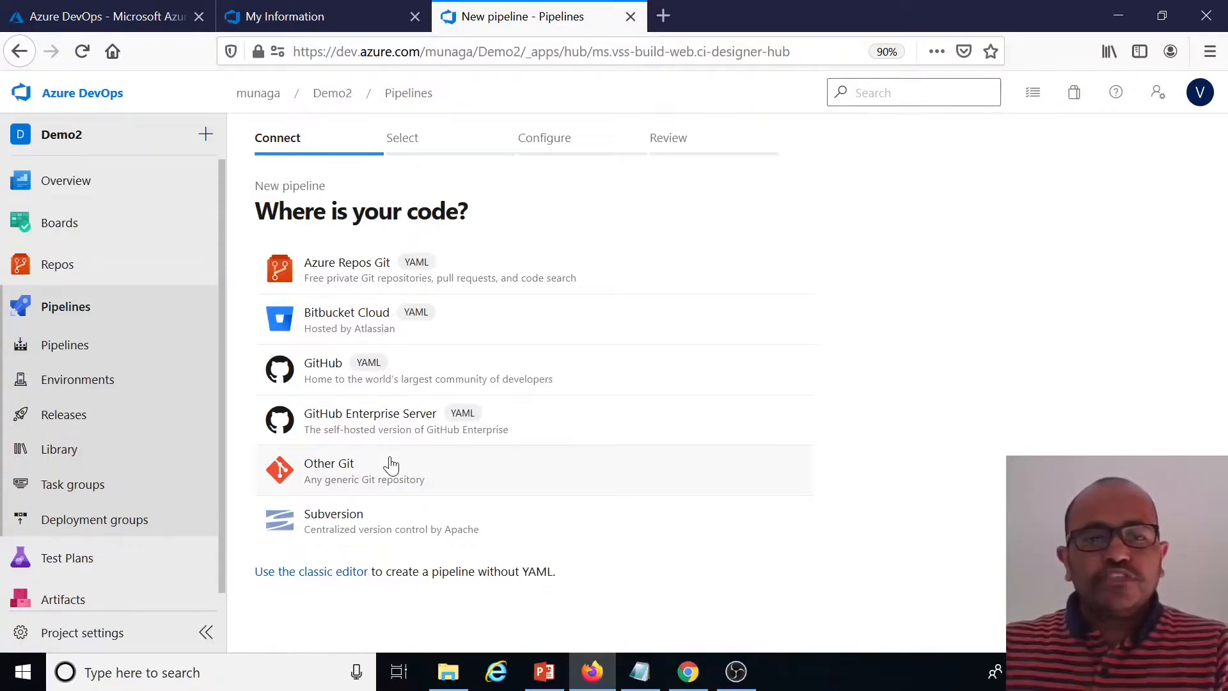
click(341, 575)
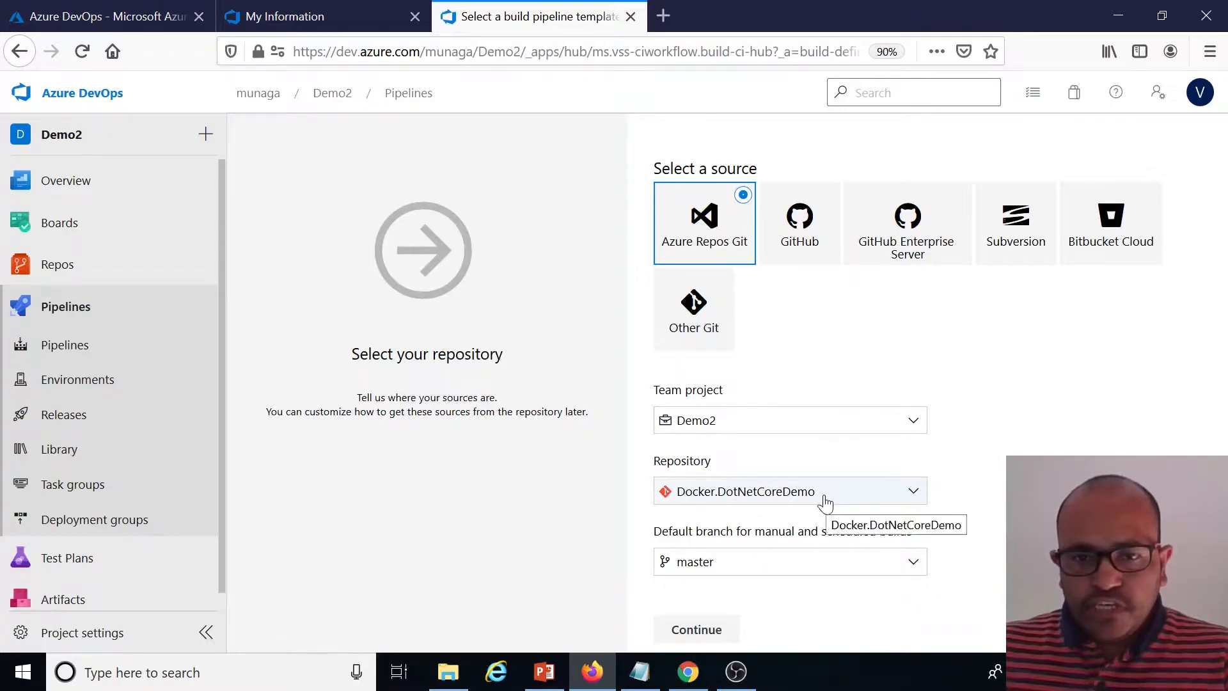
click(696, 629)
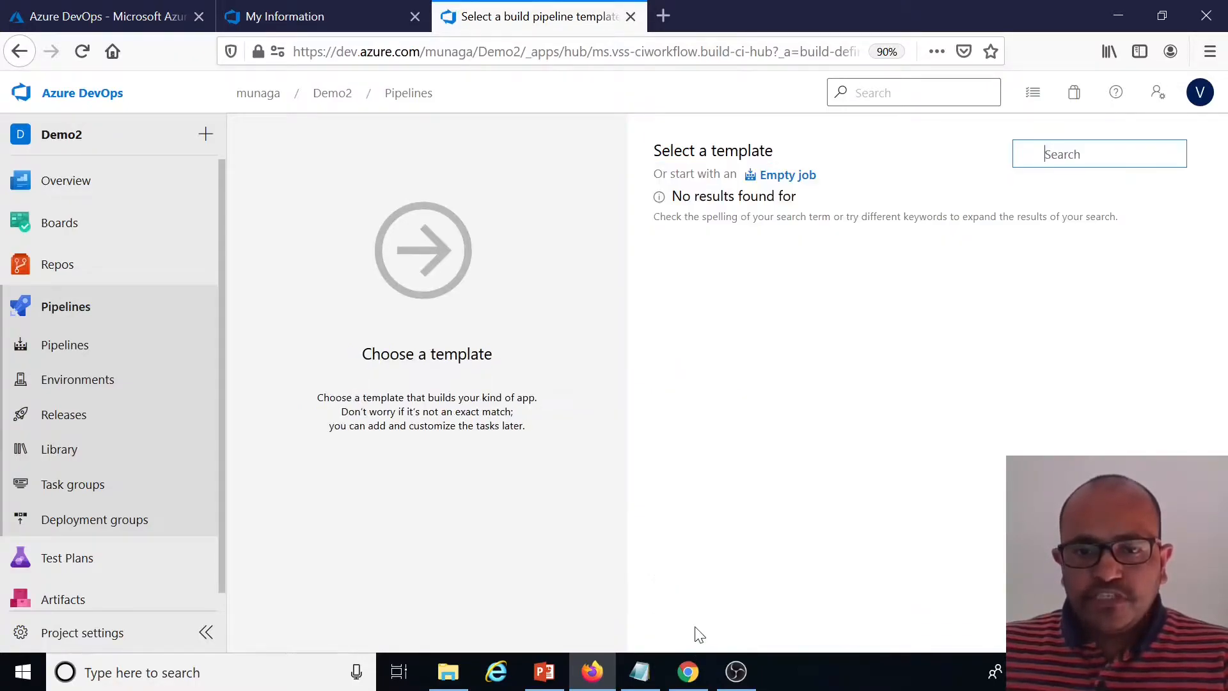
click(785, 178)
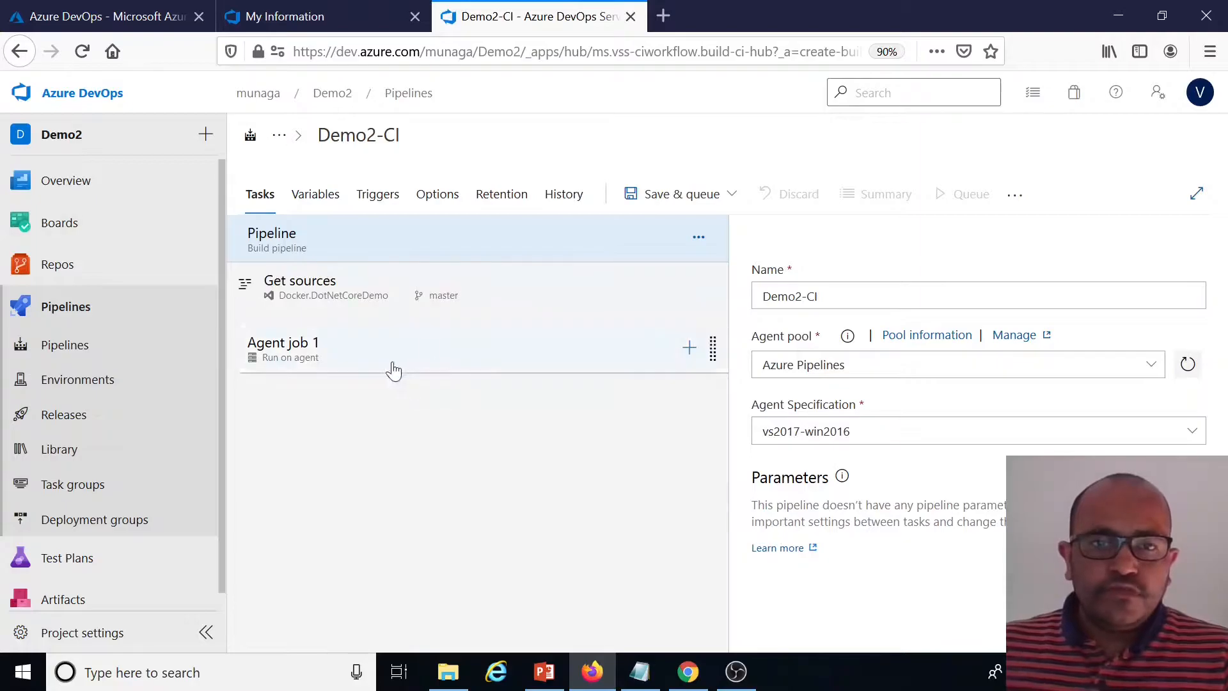
Rename the pipeline to Dotnetcoredemo-CI-v1
click(358, 136)
click(383, 137)
key(BackSpace)
key(BackSpace)
key(BackSpace)
key(BackSpace)
key(BackSpace)
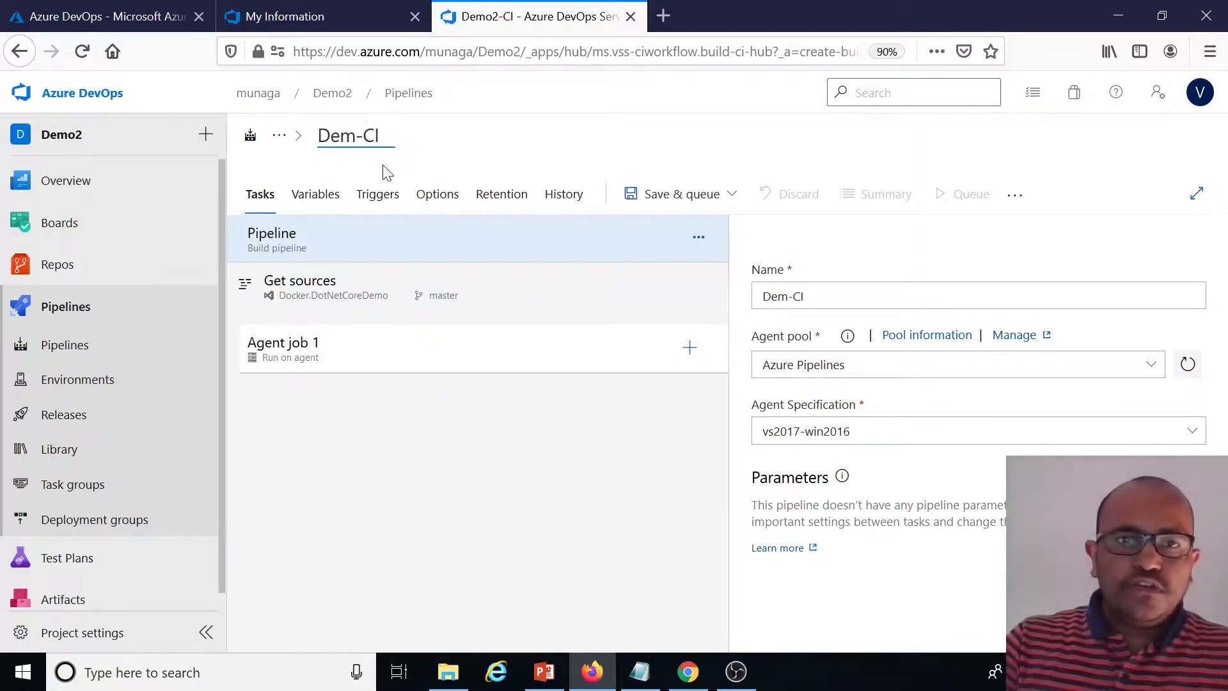
text(D)
text(otnetcore)
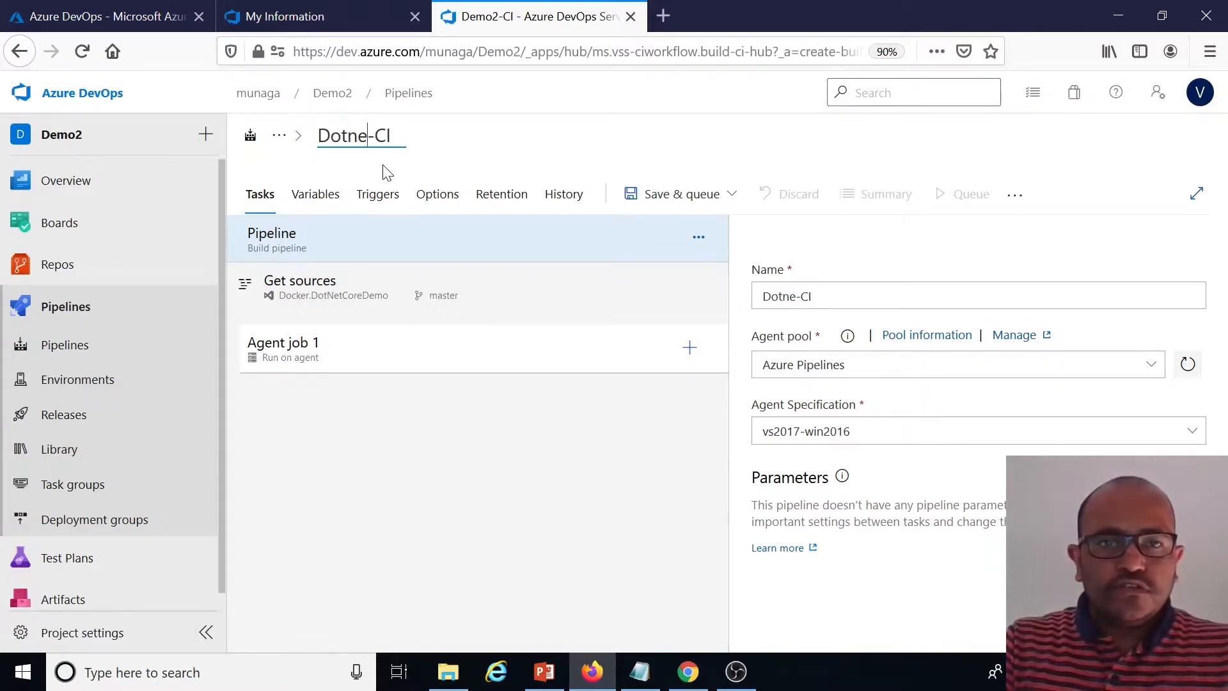
text(demo-)
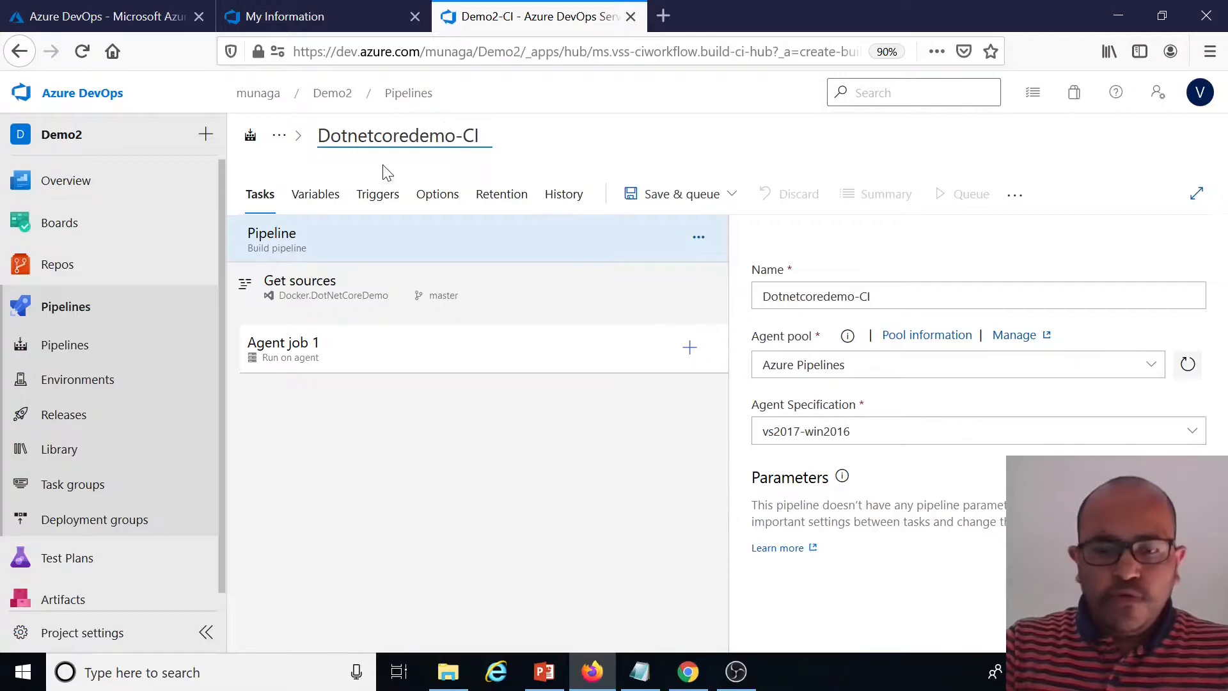
text(u)
key(BackSpace)
text(Ua)
key(BackSpace)
key(BackSpace)
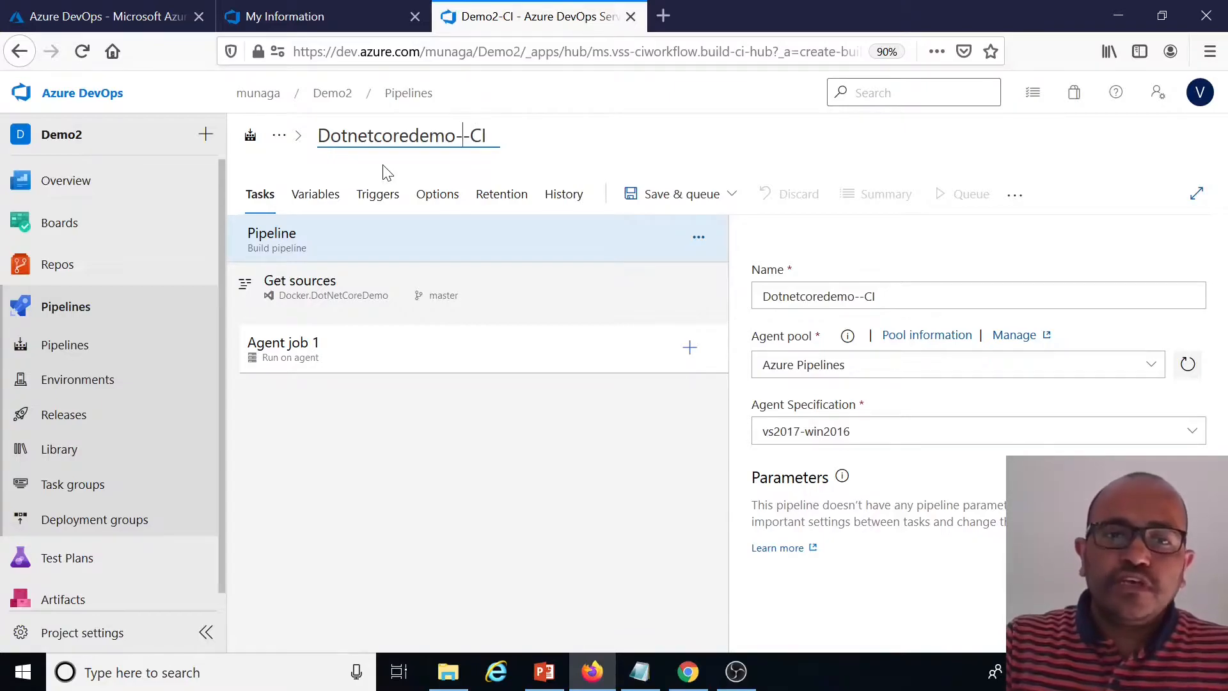
key(BackSpace)
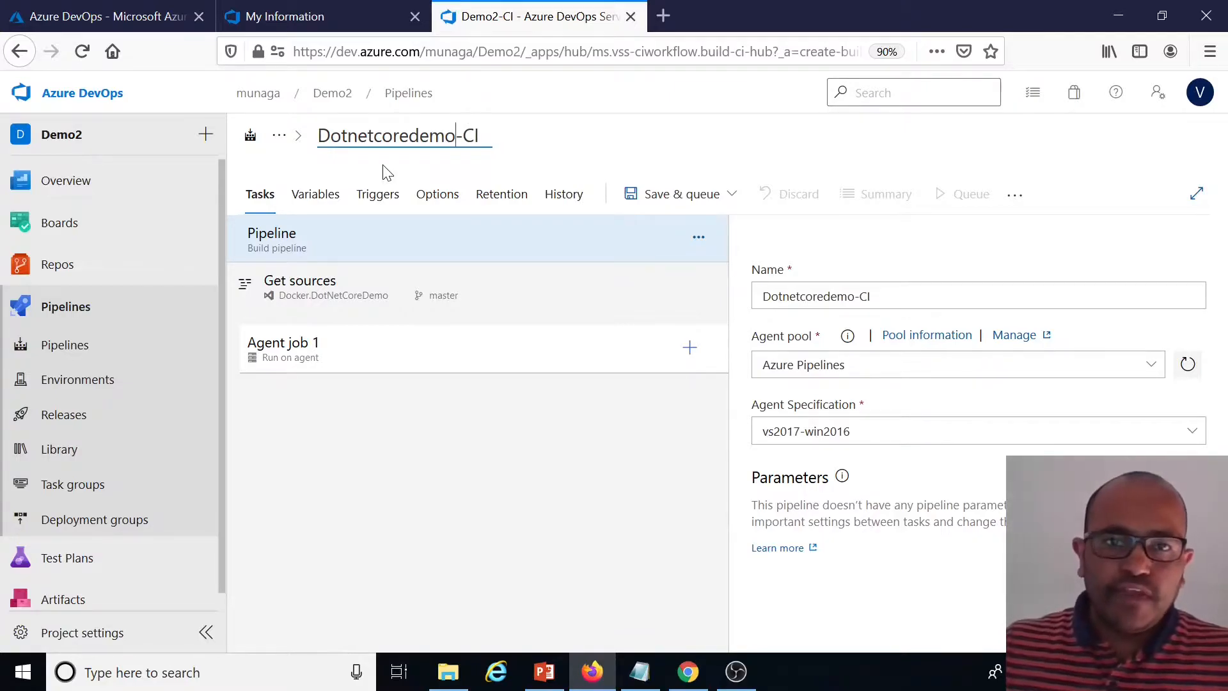
text(-v1)
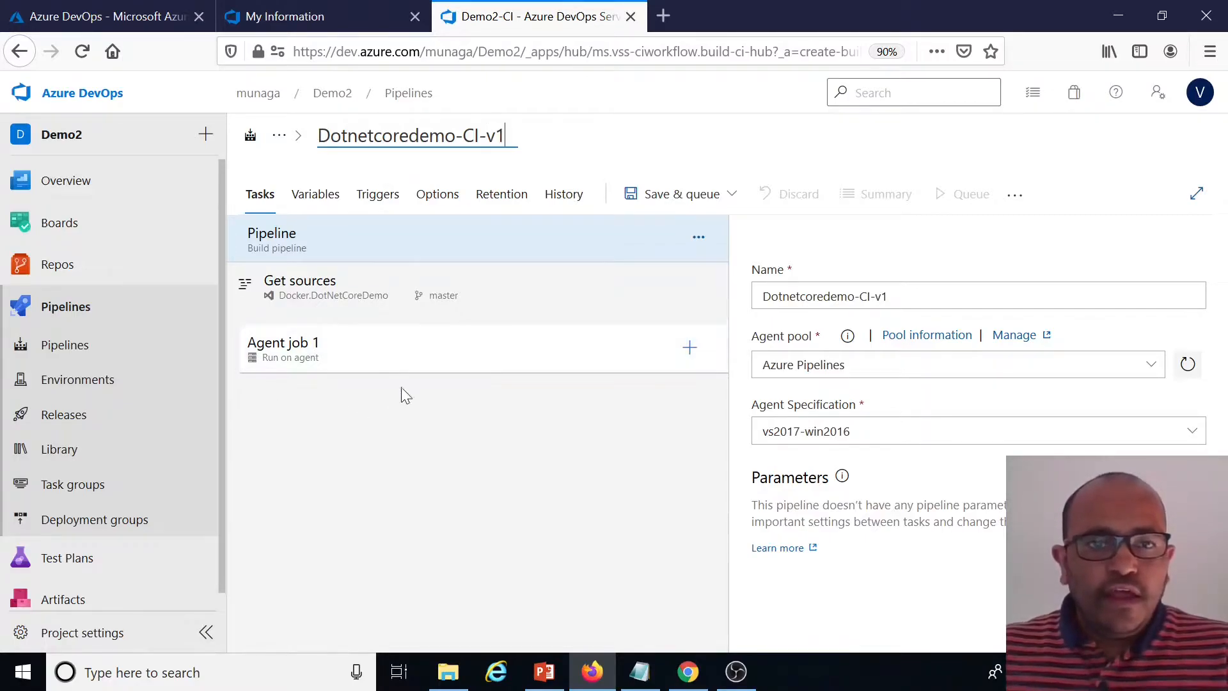
click(406, 247)
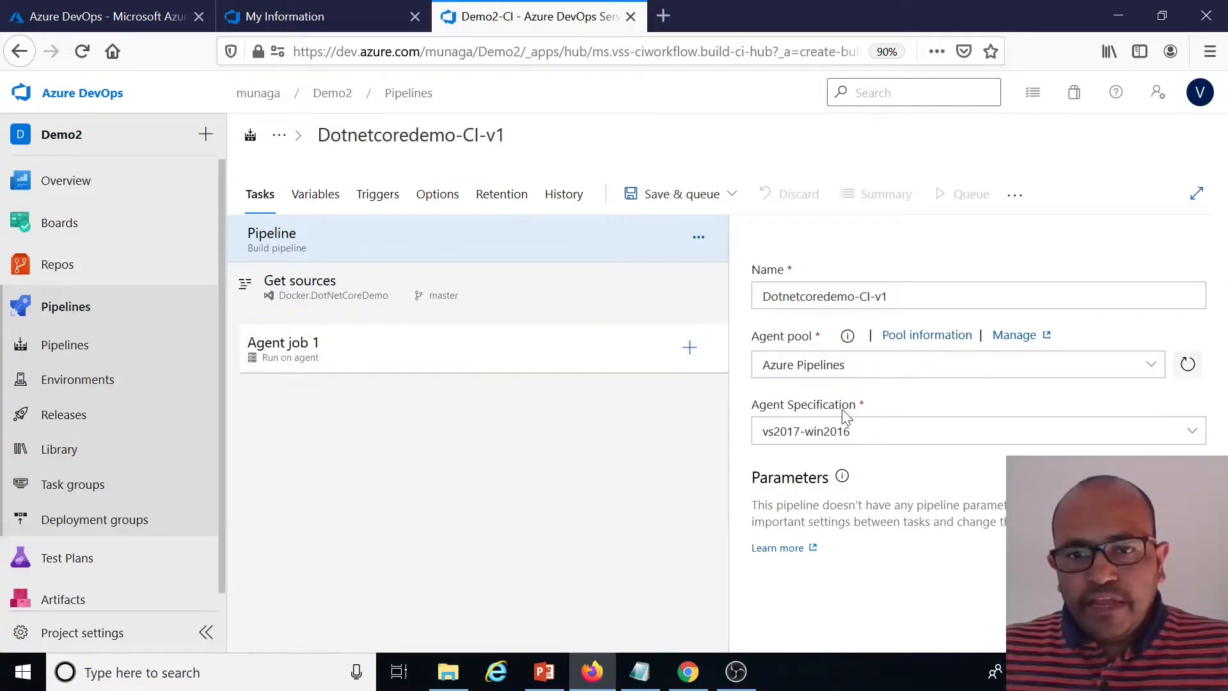
Set the pipeline's agent specification to windows-2019
click(1192, 432)
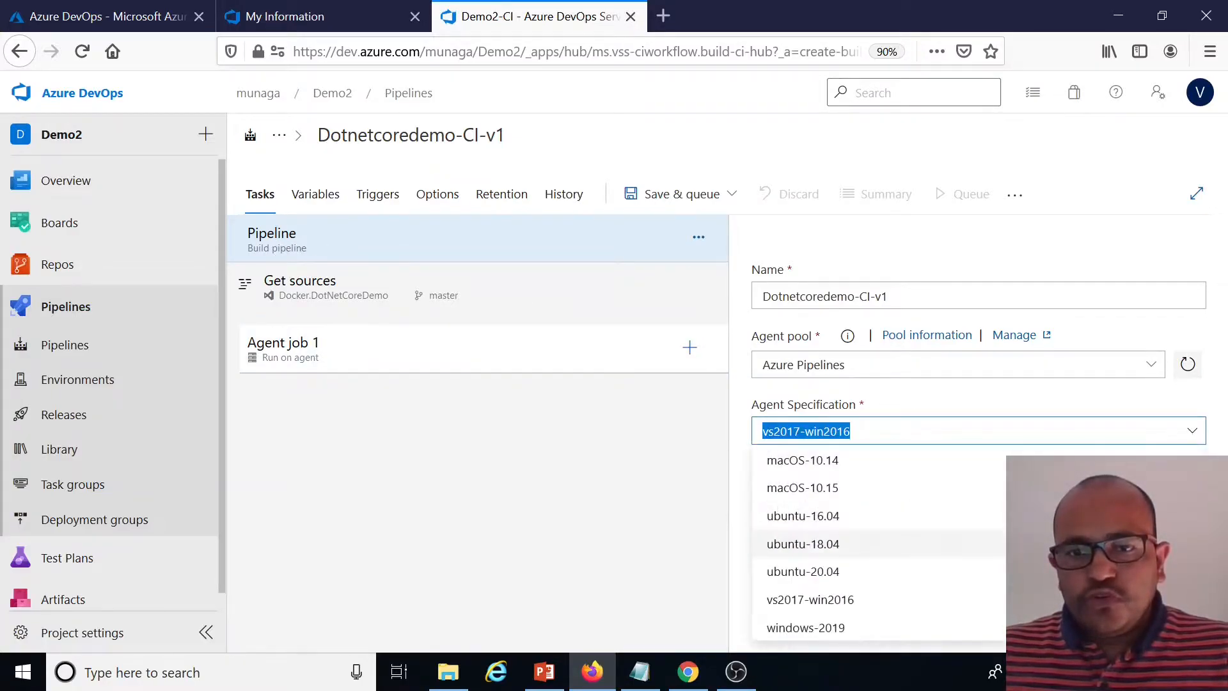
click(824, 633)
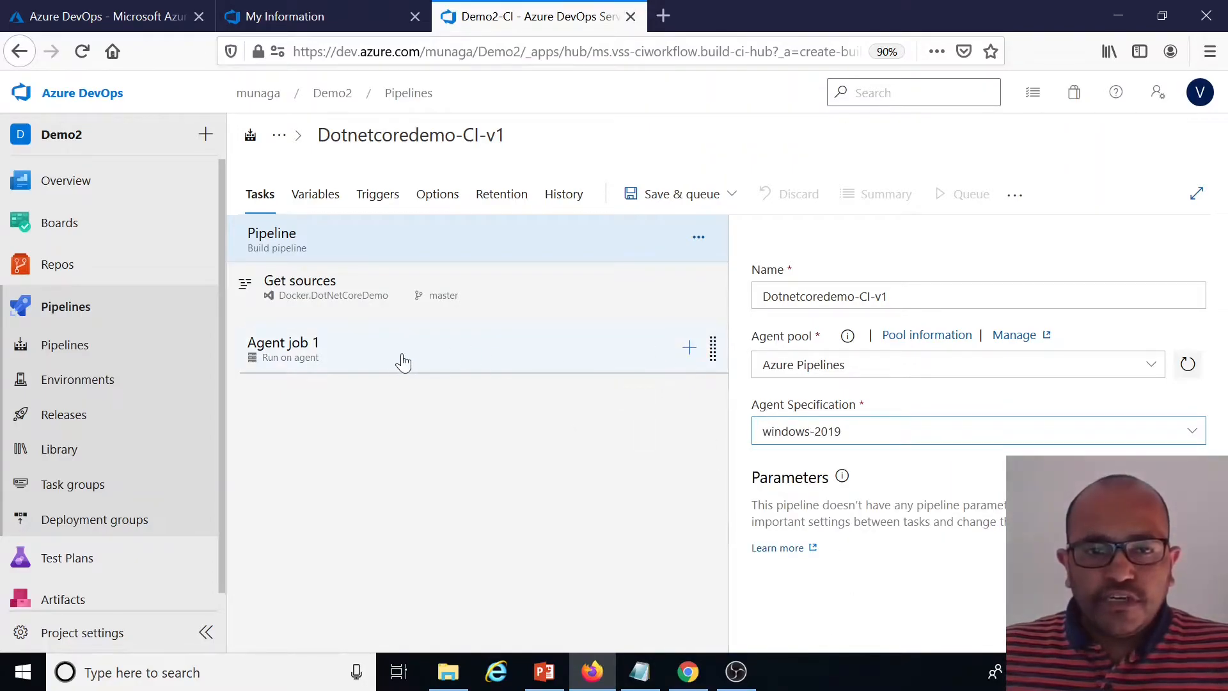
Add a Docker task to Agent job 1
click(689, 349)
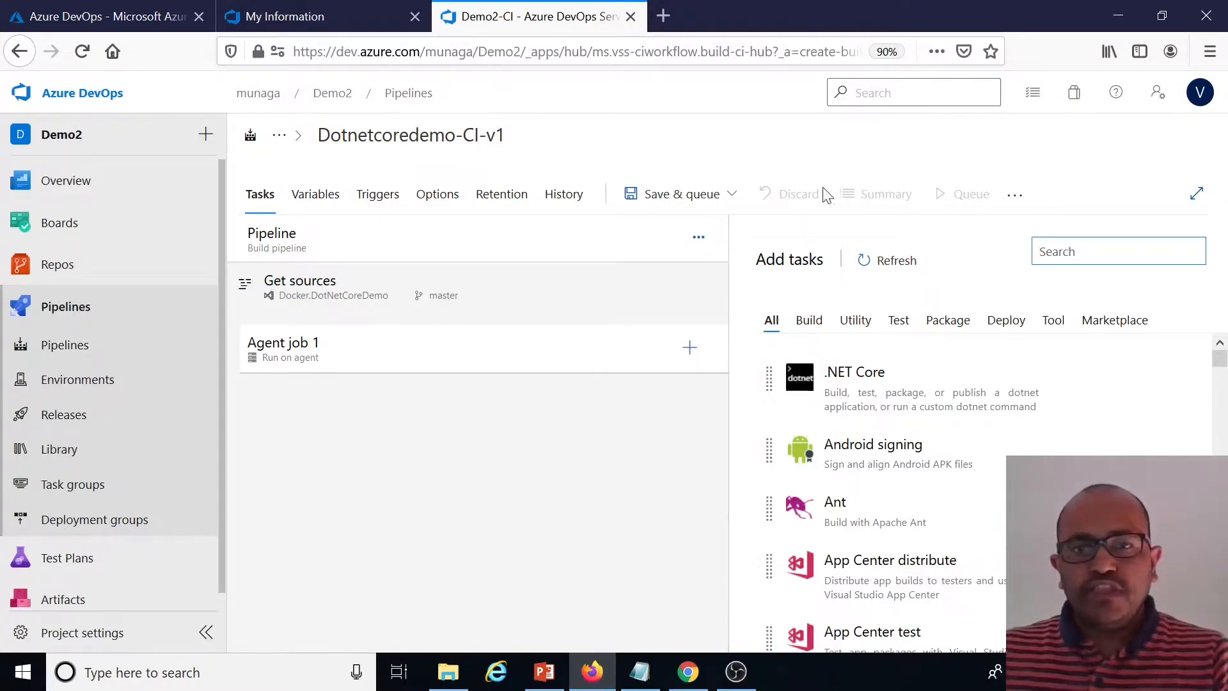
text(docker)
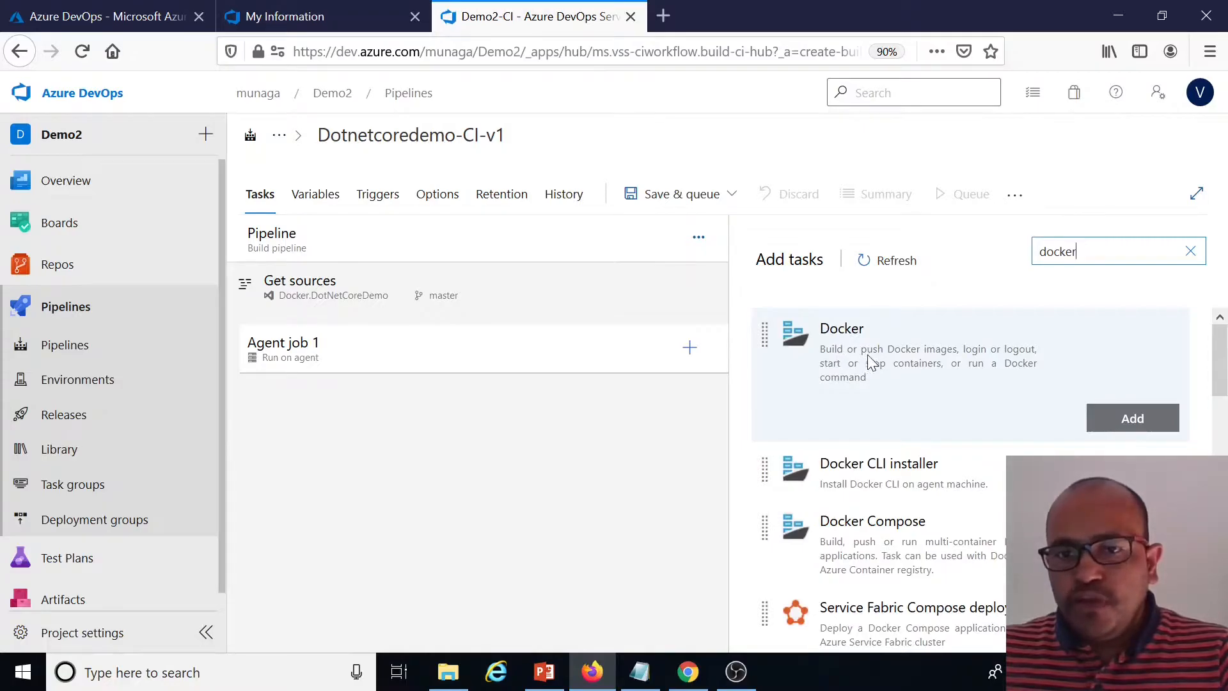
click(1132, 418)
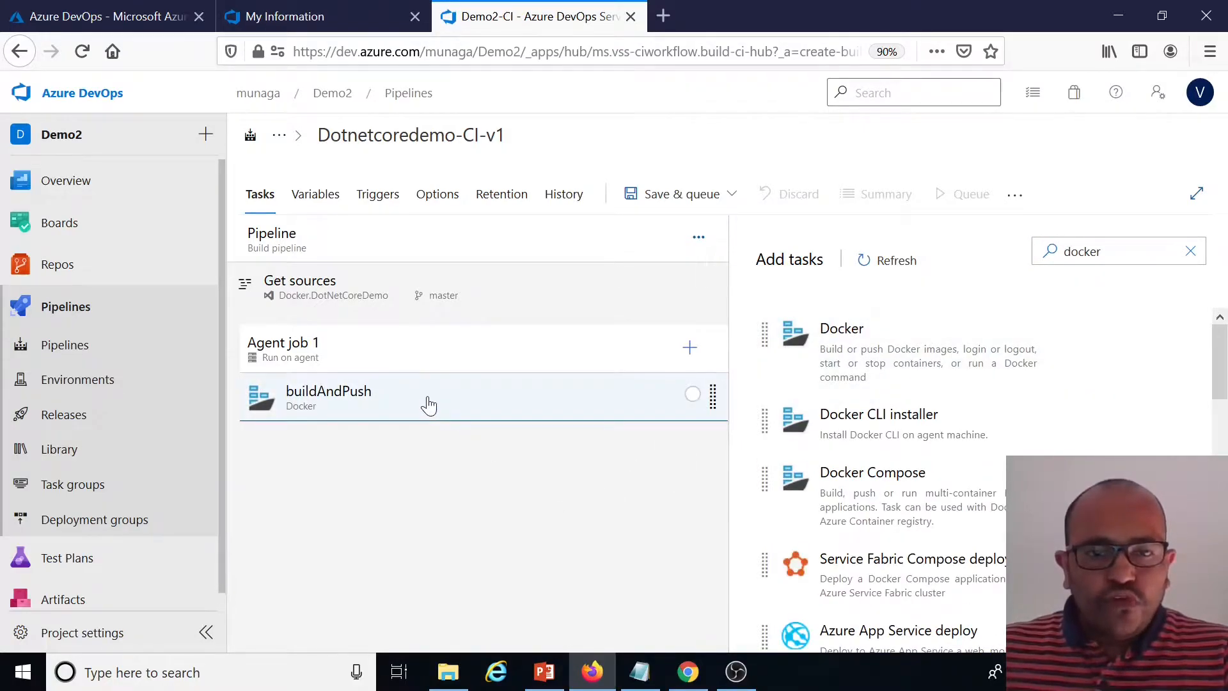
Rename the Docker task's display name to API Image: buildAndPush
click(428, 403)
click(765, 367)
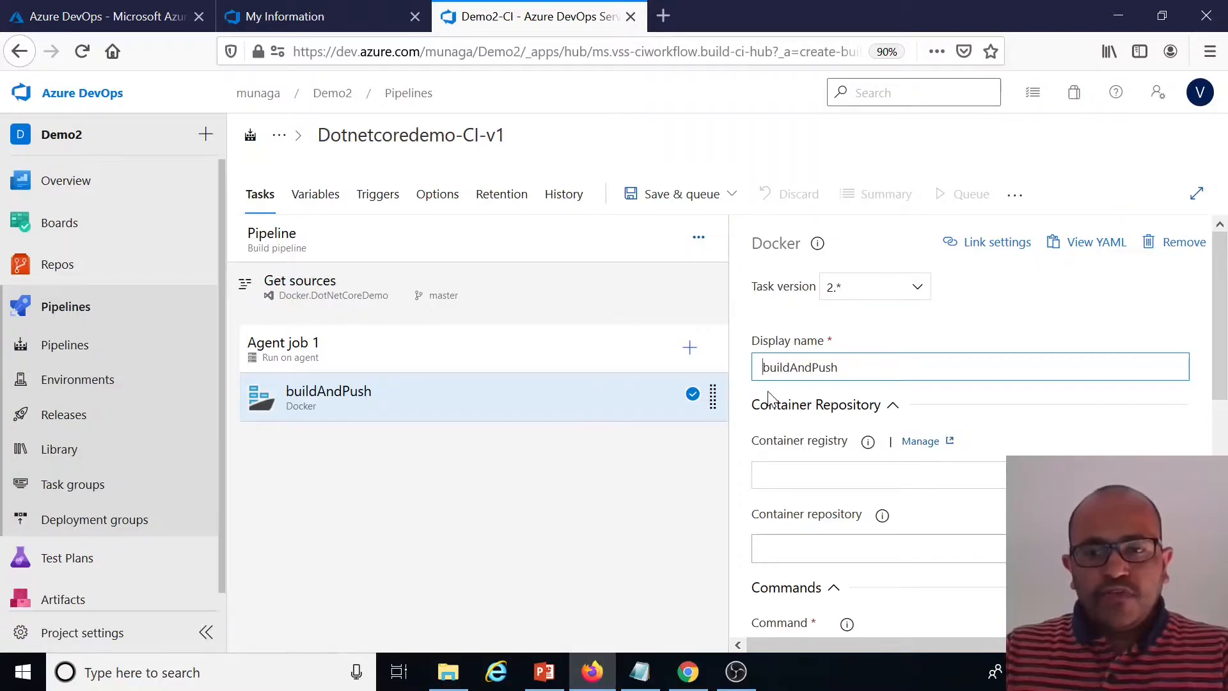
text(API Image)
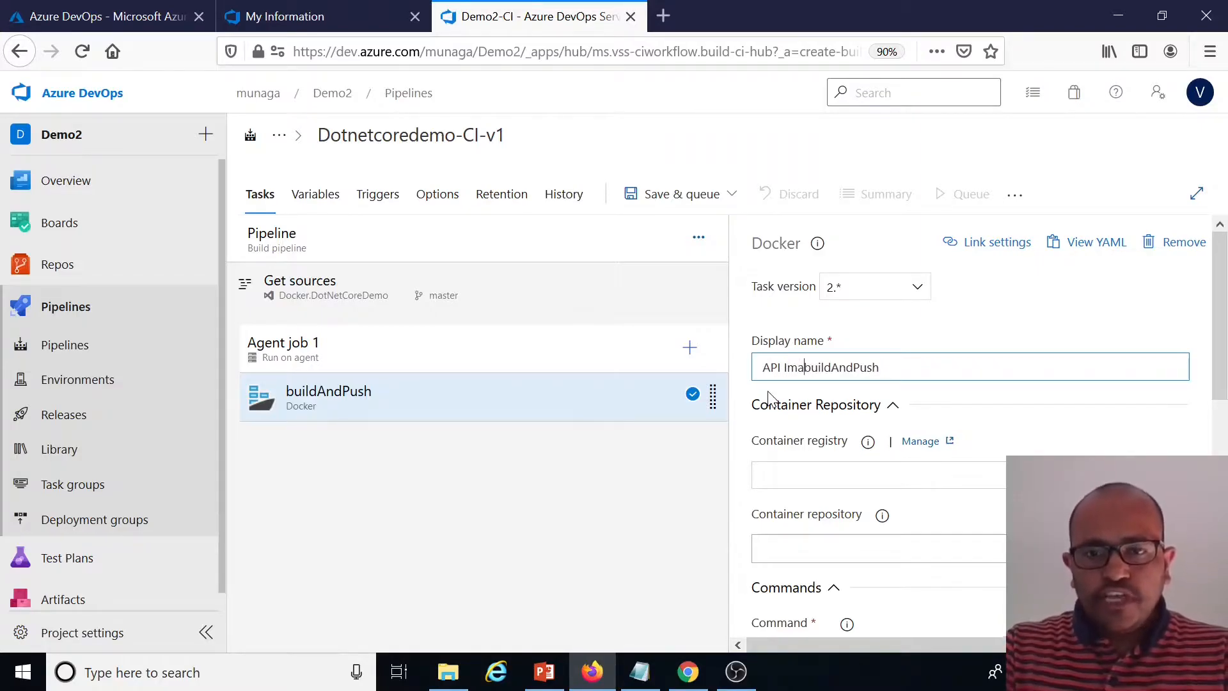
text(:)
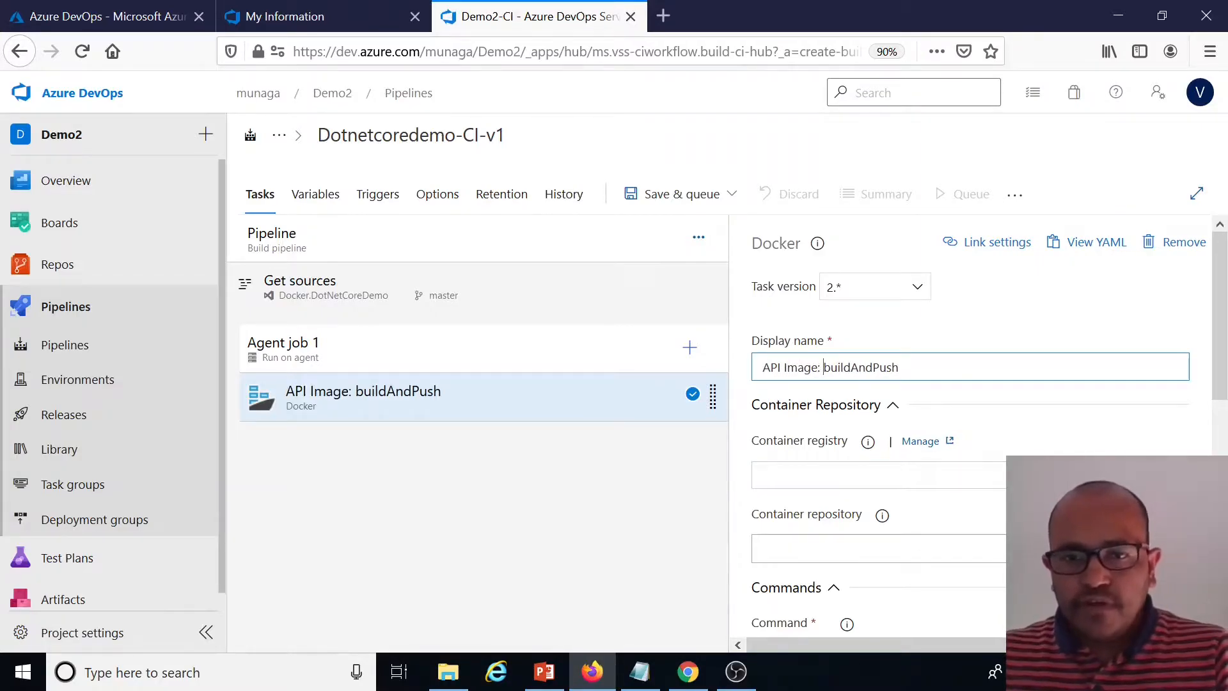
Start a new Azure Container Registry service connection for the task and sign in with the Microsoft account e-mail and password
scroll(1153, 416, down, 2)
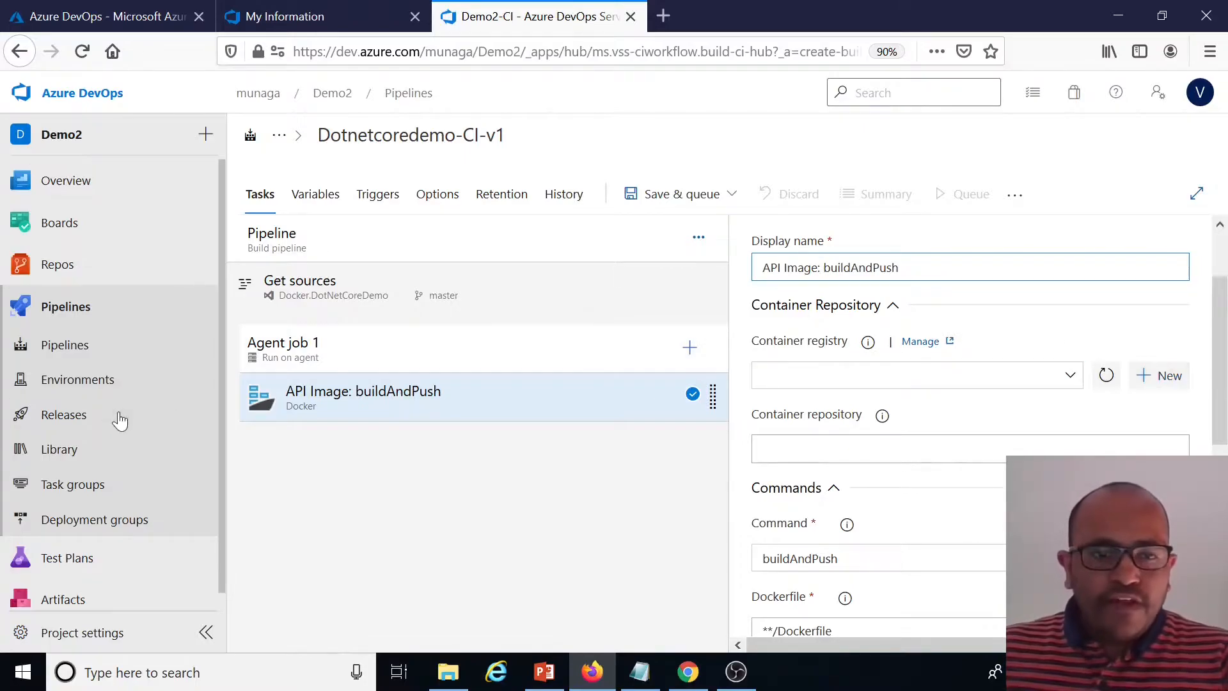
click(1171, 383)
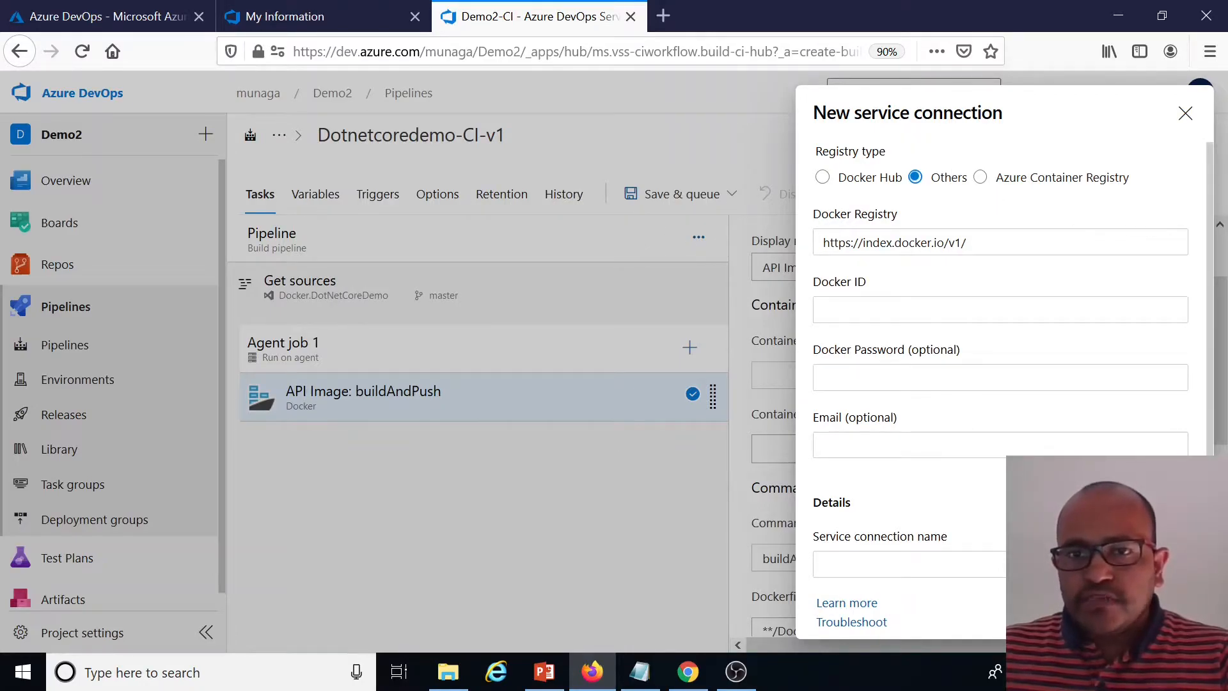
click(979, 179)
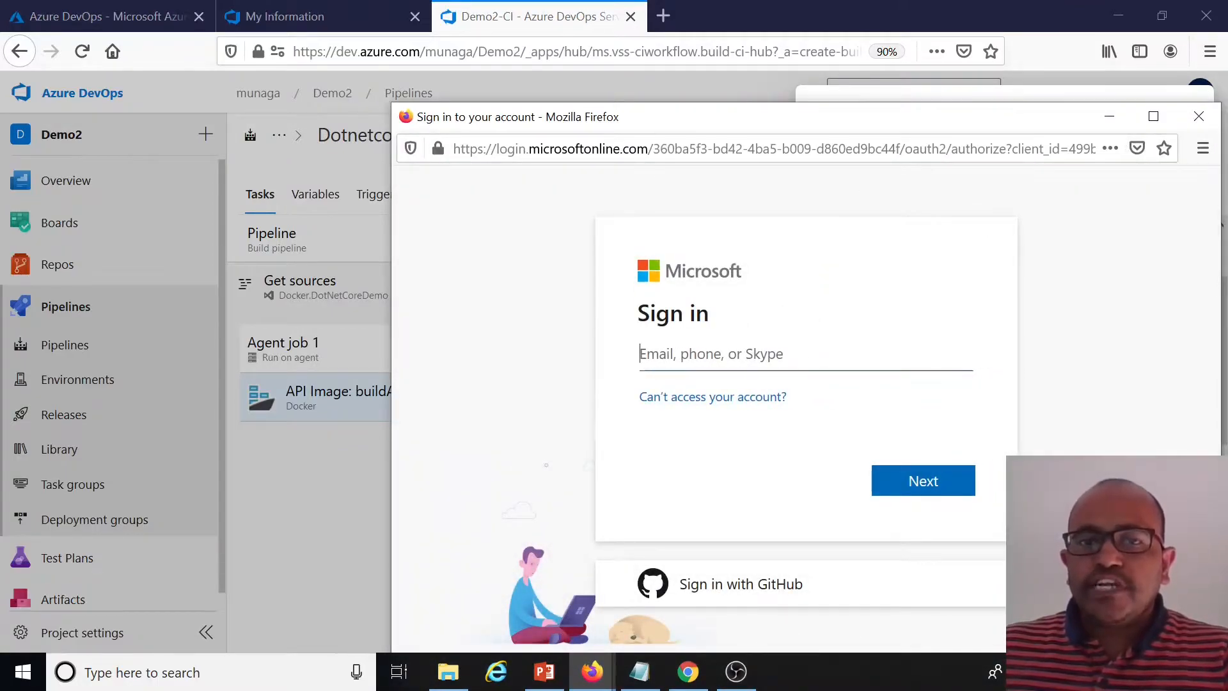
key(Return)
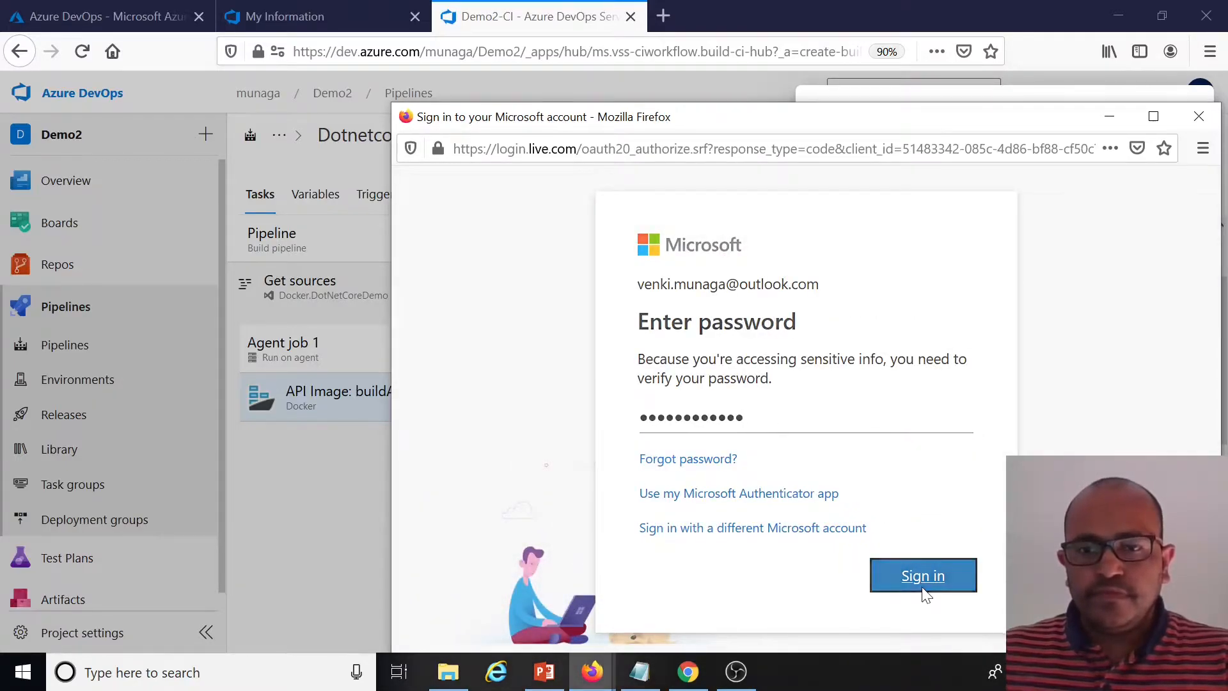
click(925, 587)
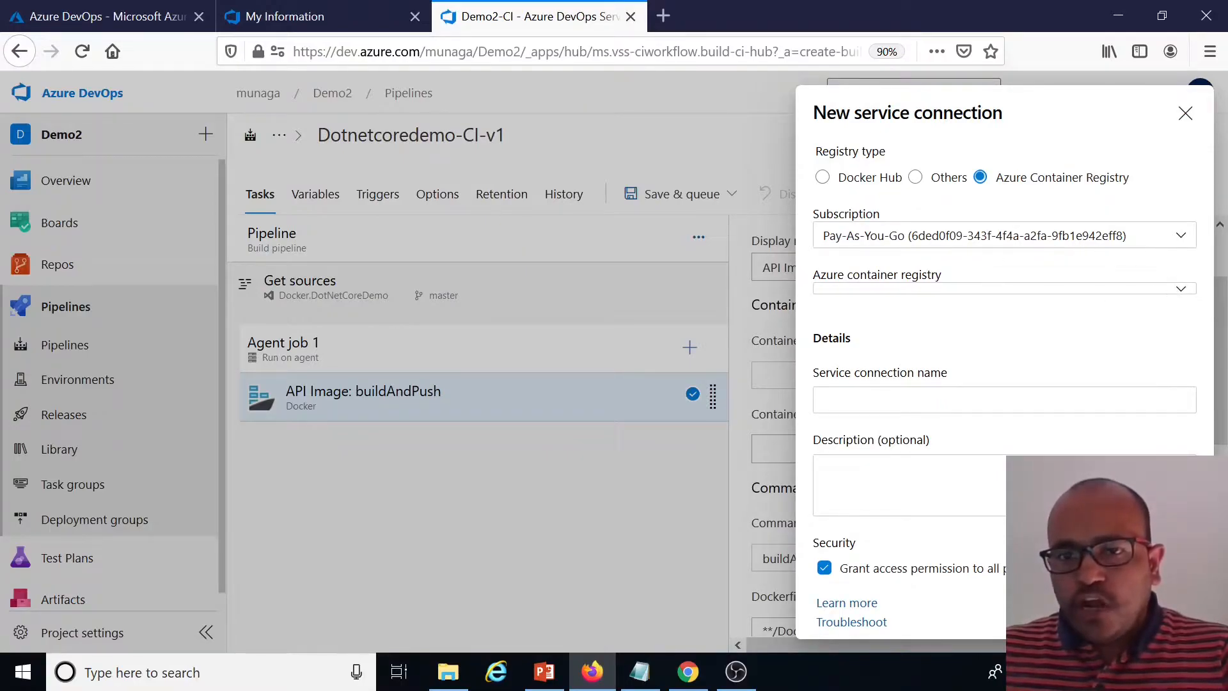
Choose the munaga registry, name the connection azure-registry-conn-v1, and save it
click(1179, 295)
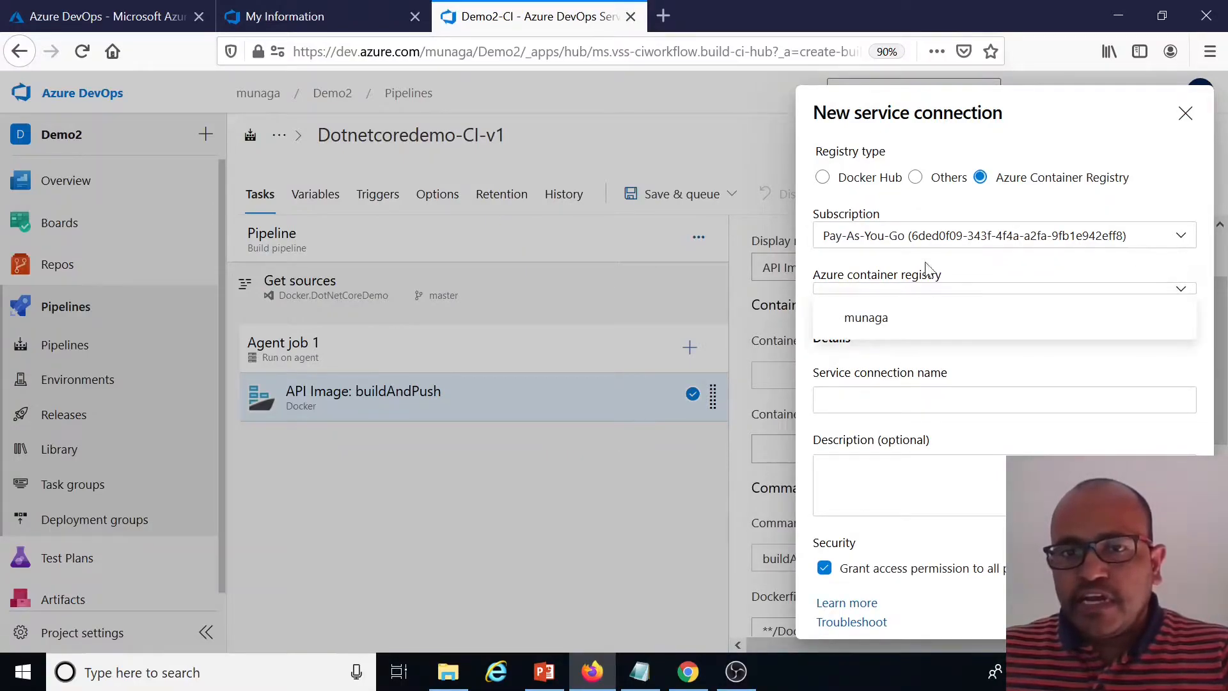
click(872, 320)
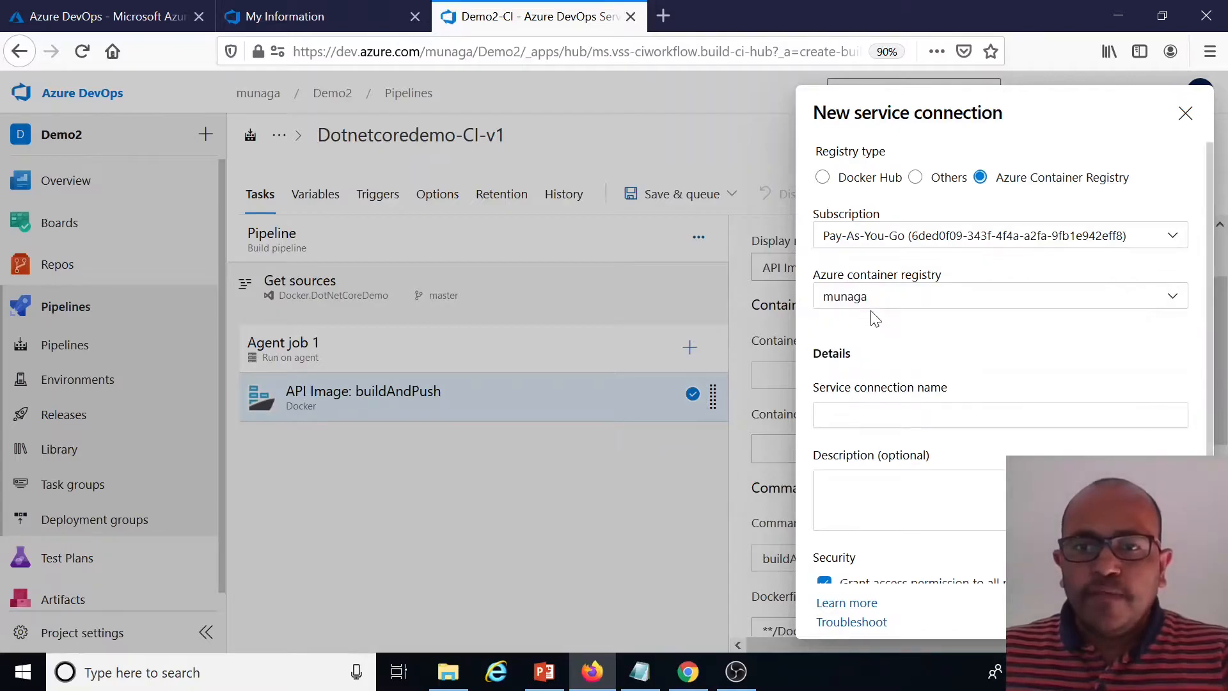
click(886, 414)
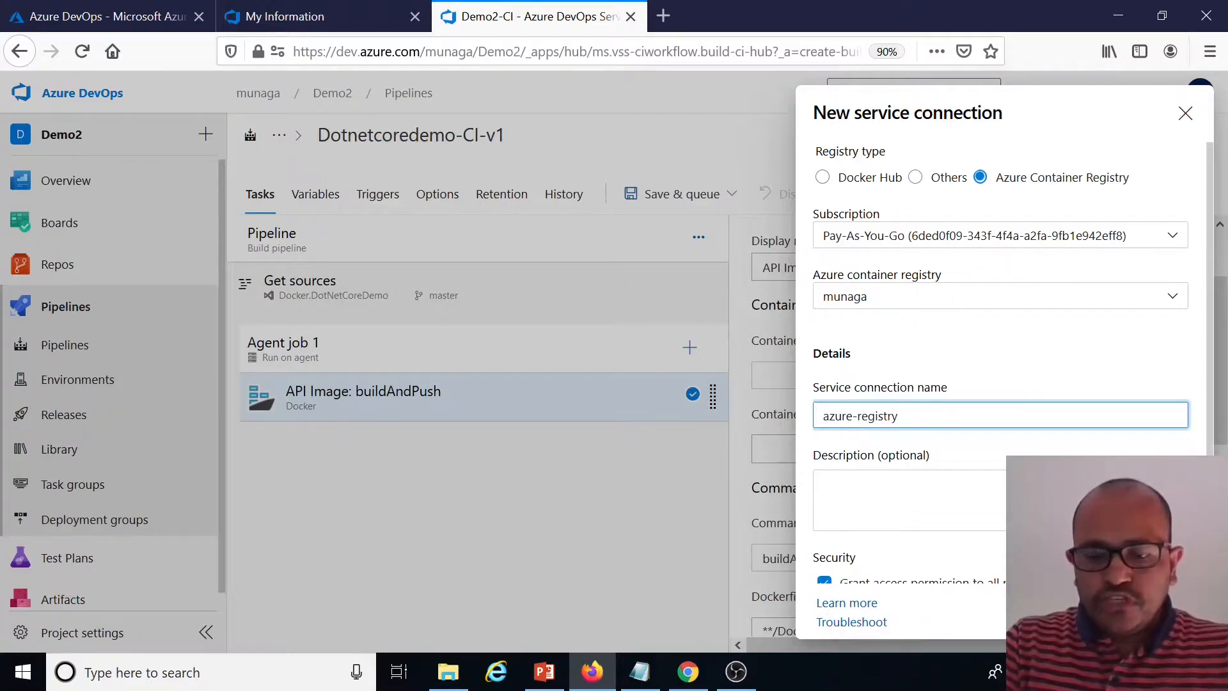
text(azure-registry-conn-v1)
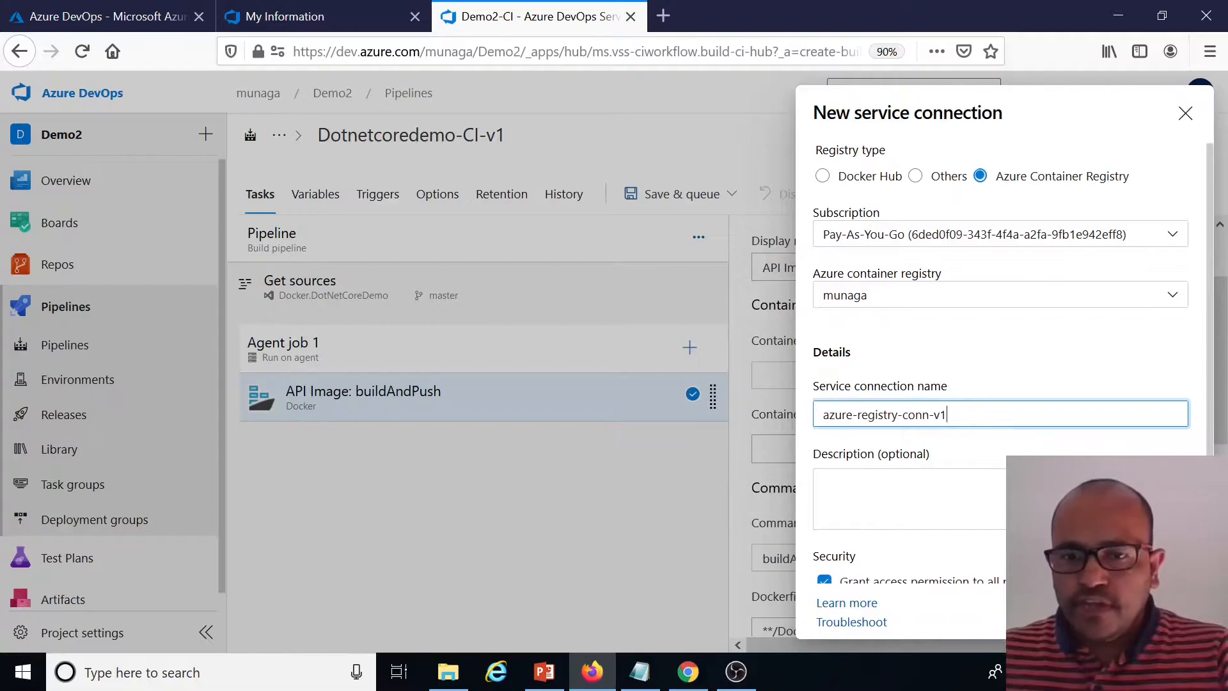
scroll(857, 576, down, 1)
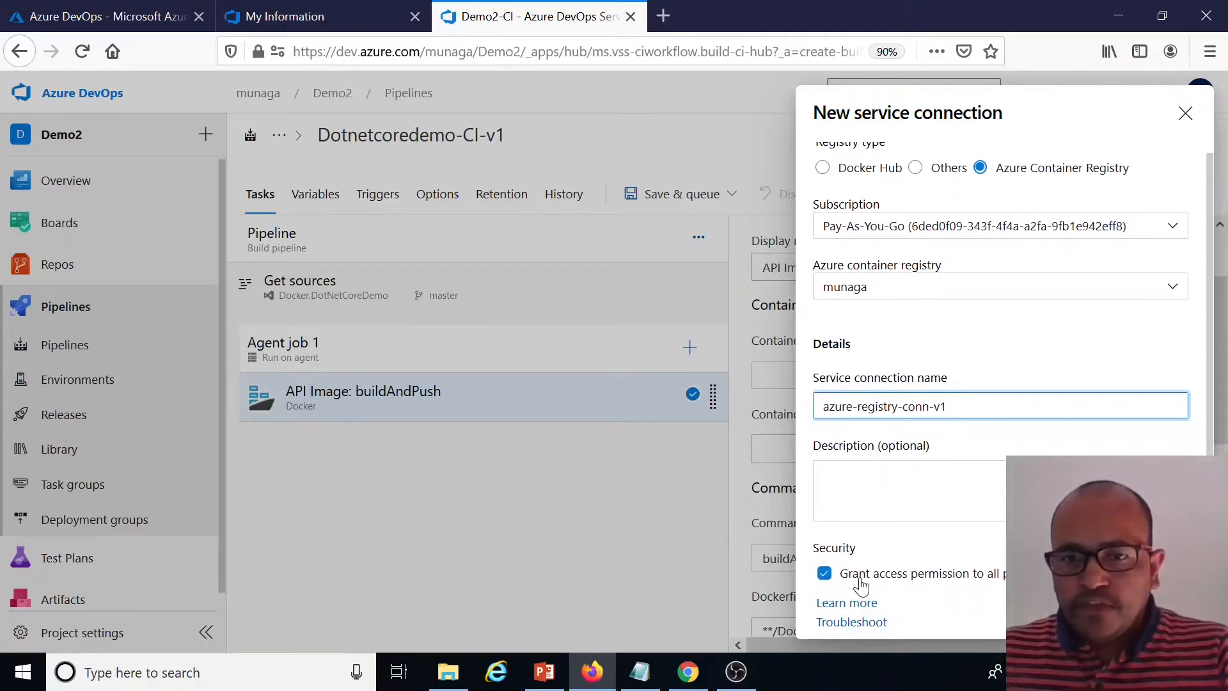
click(1164, 611)
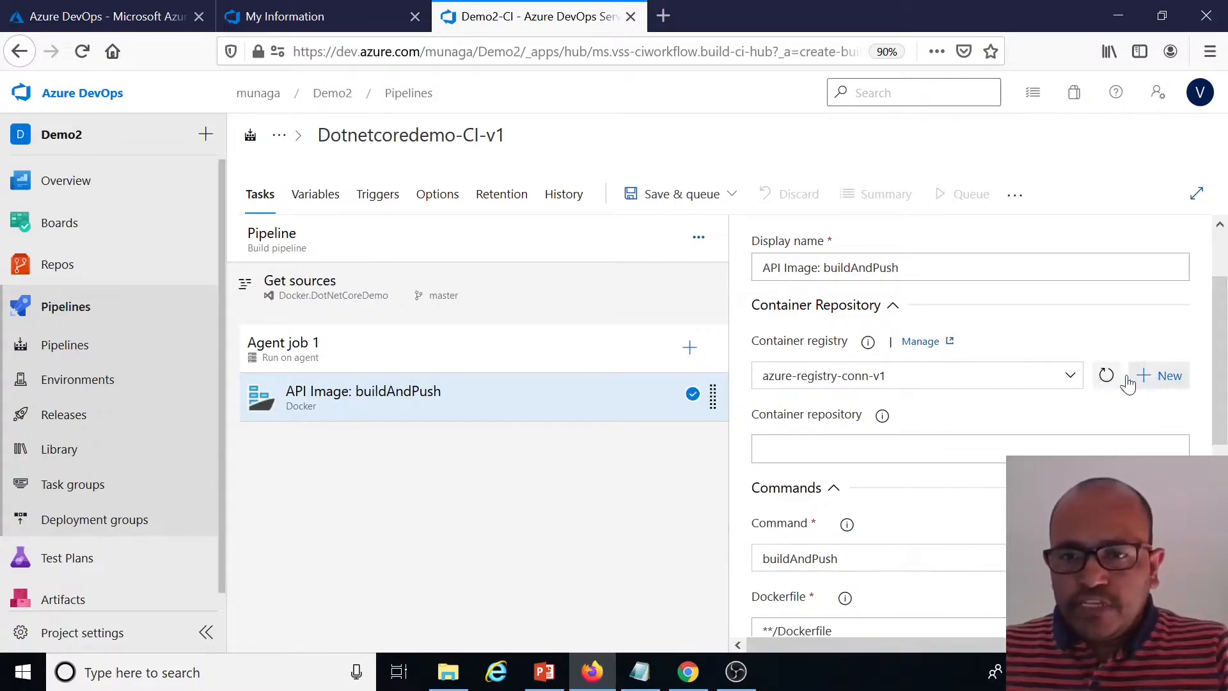
Select the azure-registry-conn-v1 connection and set the container repository to $(Build.Repository.Name).api
click(1069, 375)
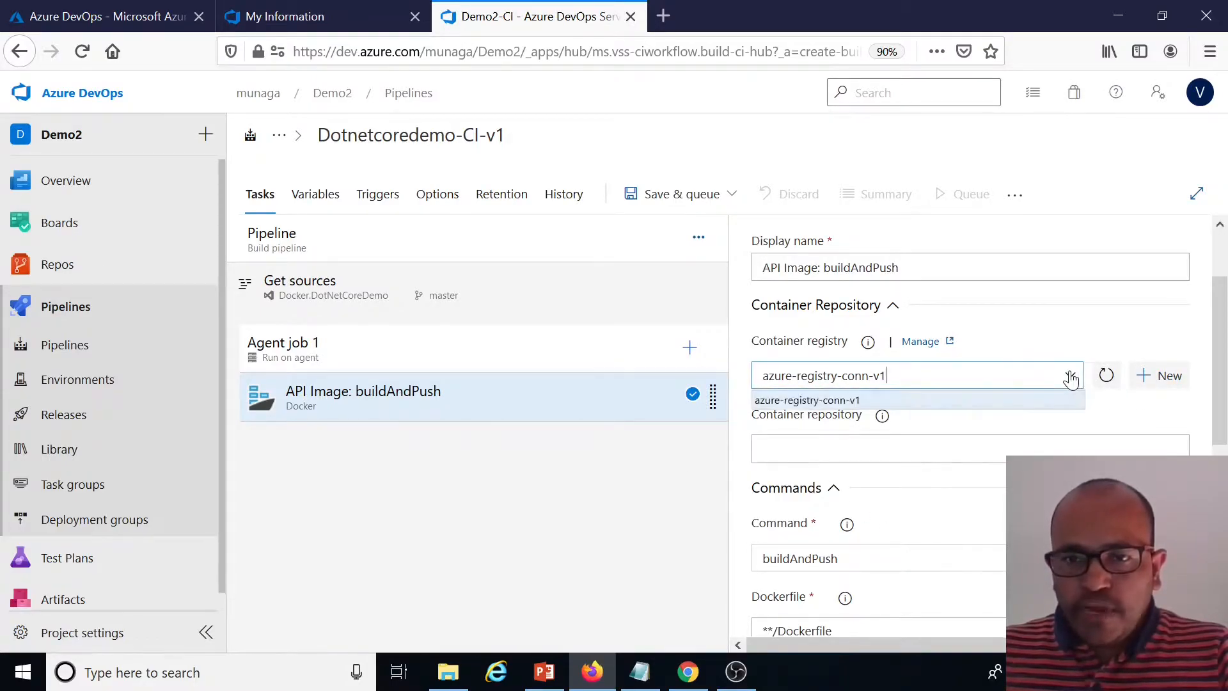
click(835, 401)
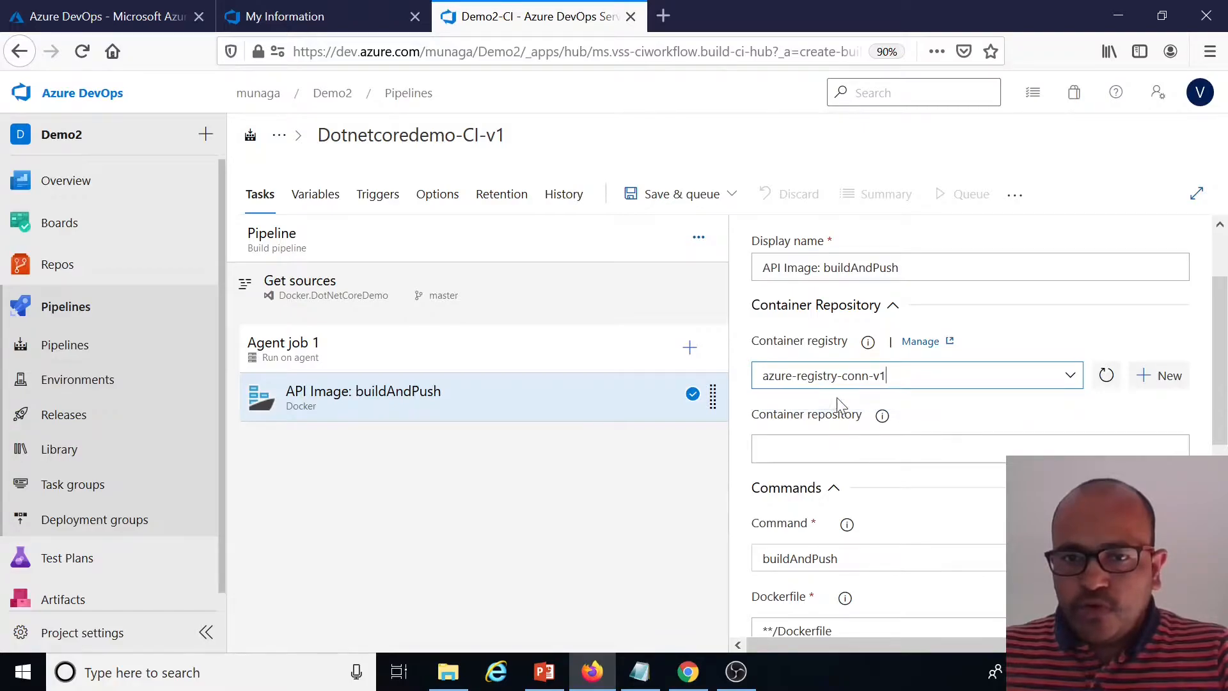
click(793, 444)
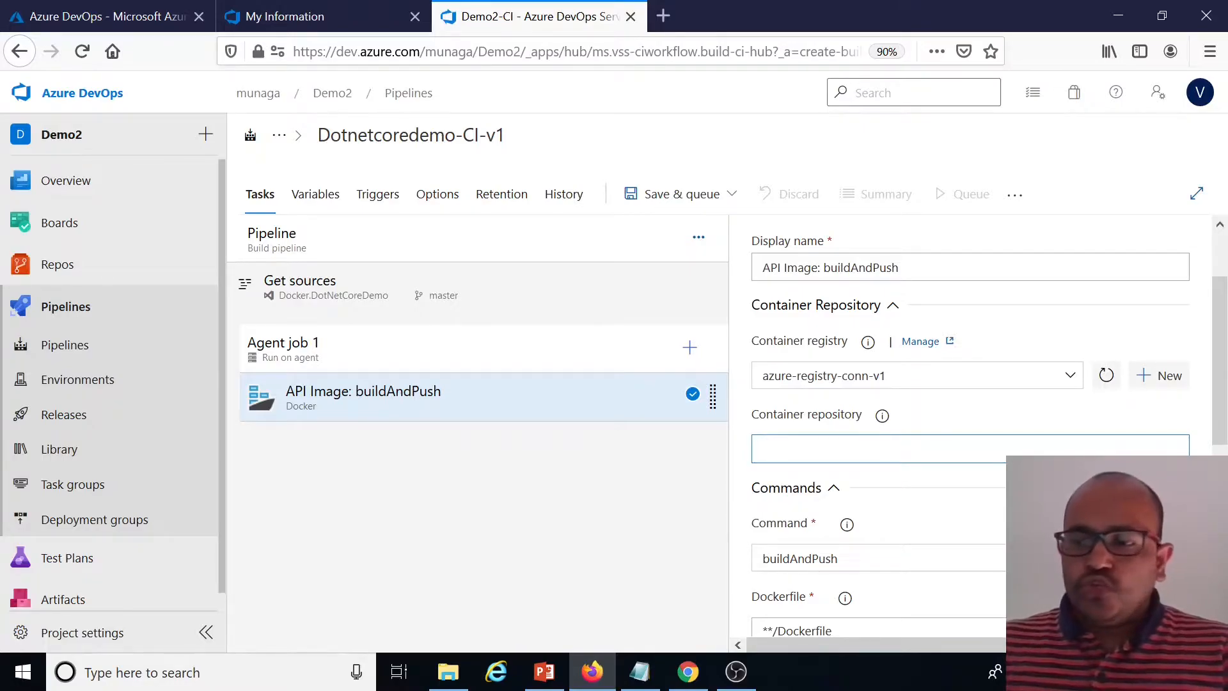
key(alt+Tab)
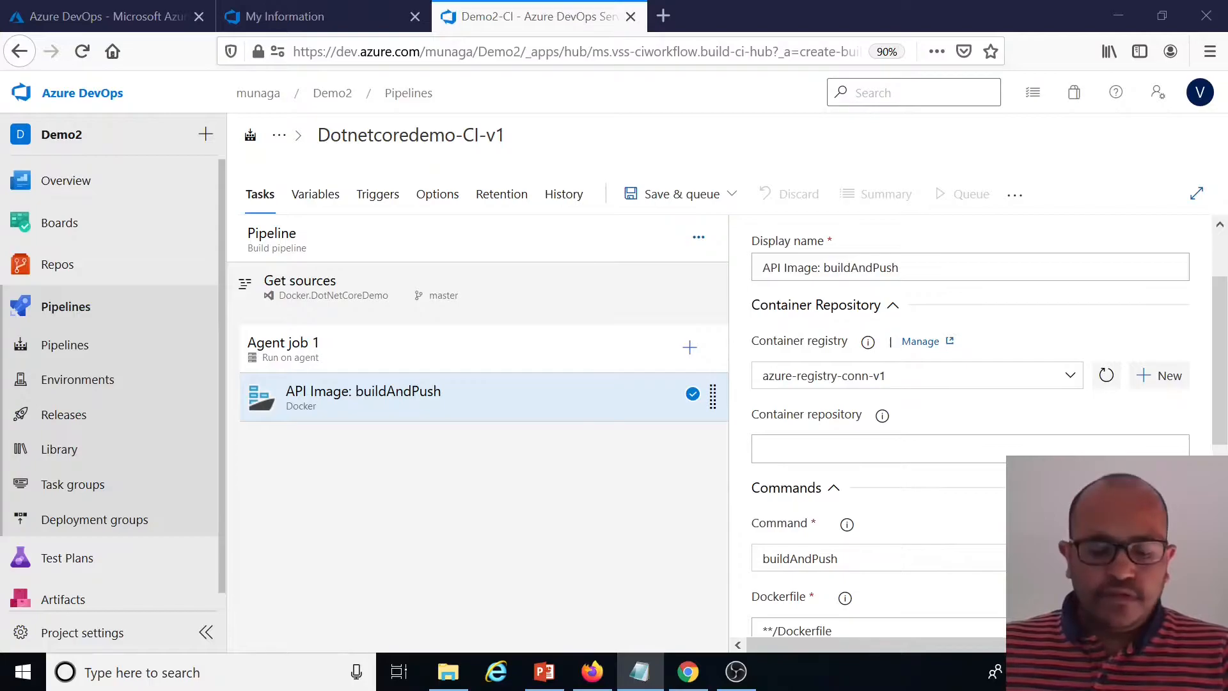
key(alt+Tab)
text($(Build.Repository.Name))
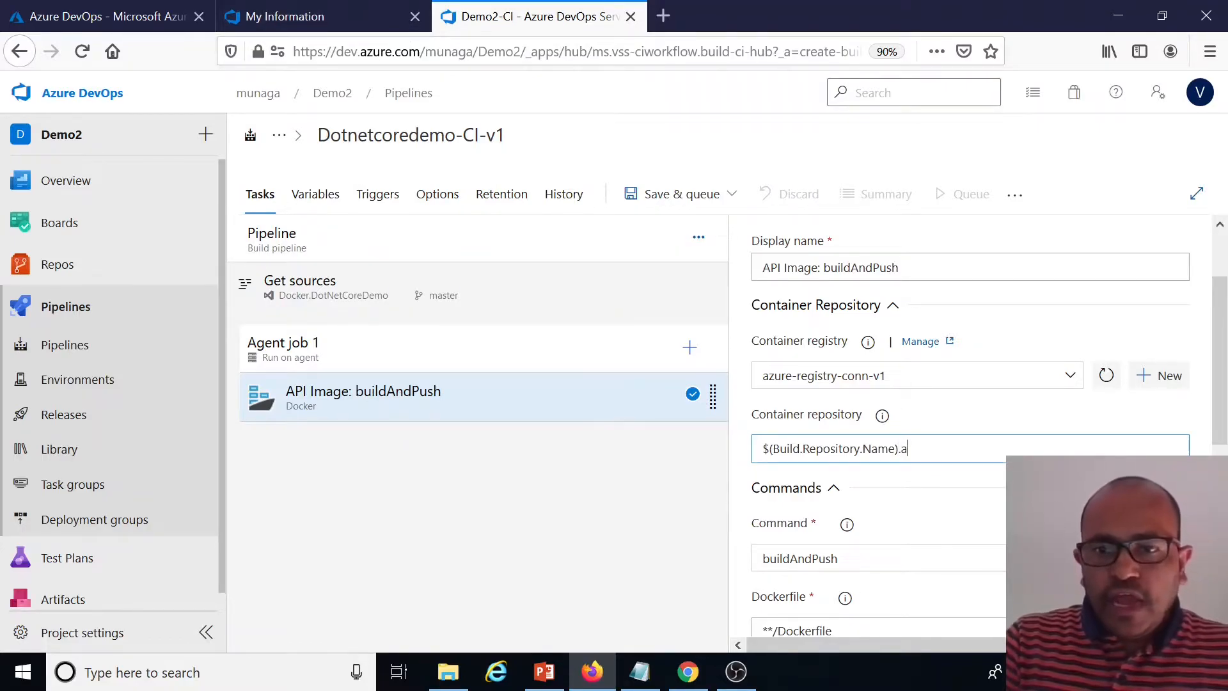
scroll(970, 426, down, 2)
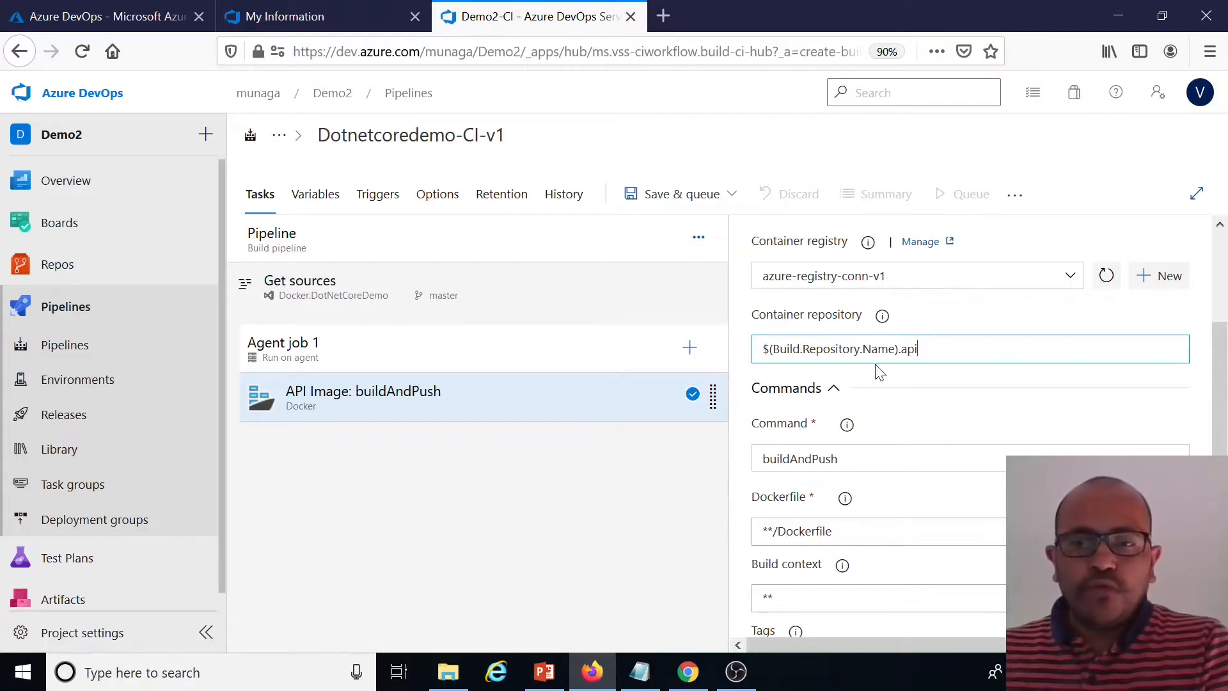
drag(898, 349, 761, 348)
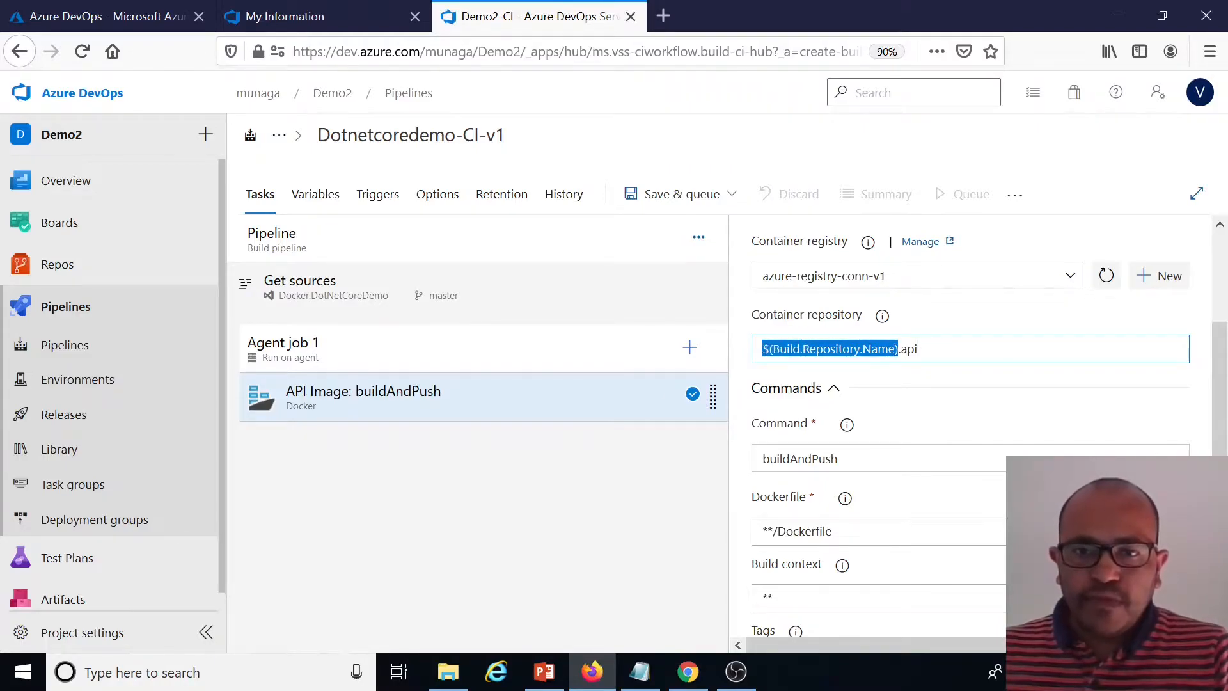
click(918, 349)
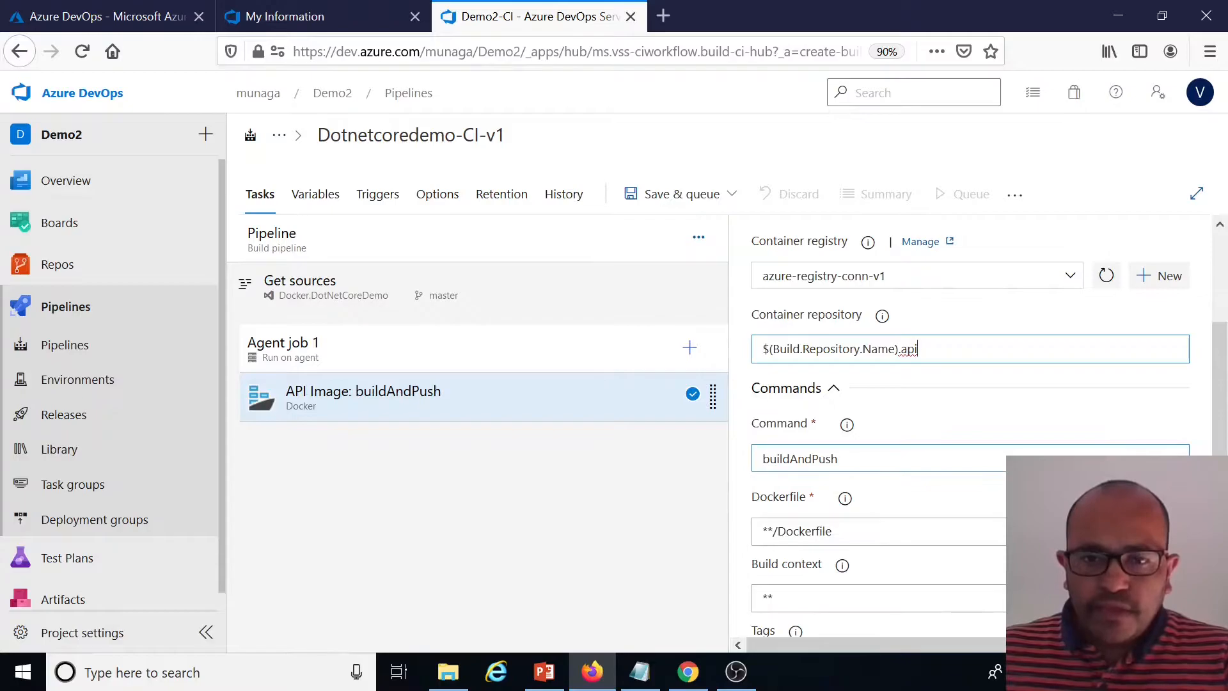
Switch the Docker task version to 0.* to inspect its actions, then switch it back to 2.*
scroll(844, 384, down, 2)
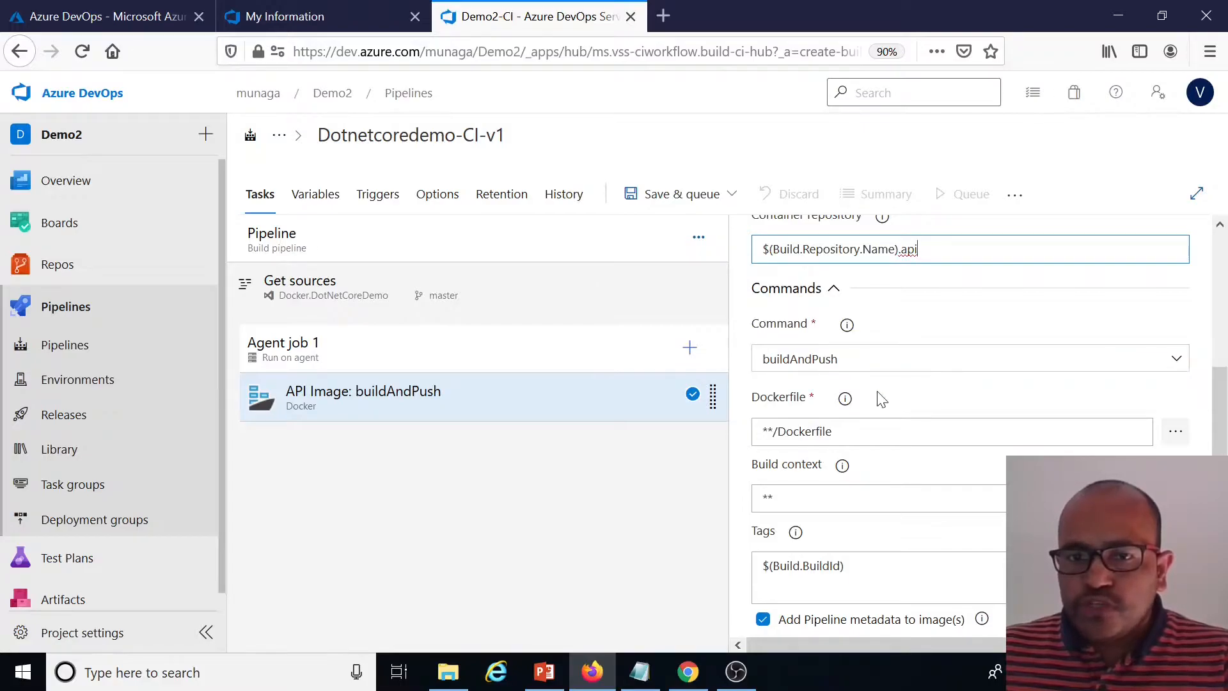
scroll(913, 320, up, 4)
scroll(847, 318, up, 2)
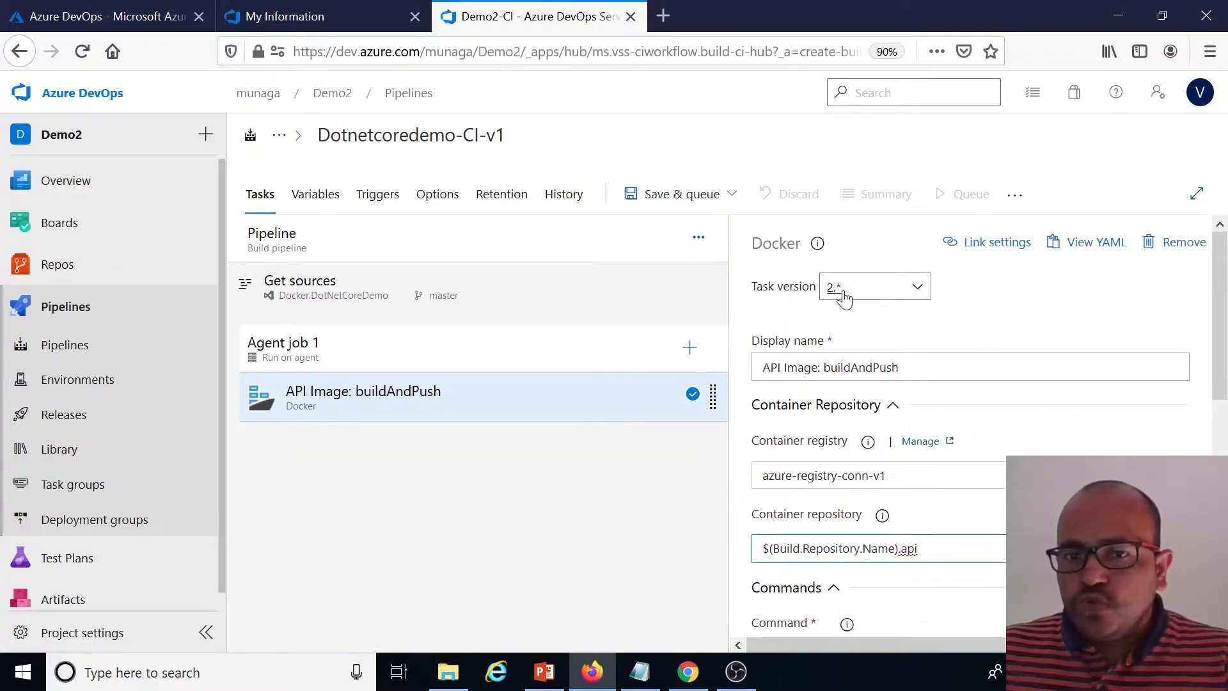
click(918, 291)
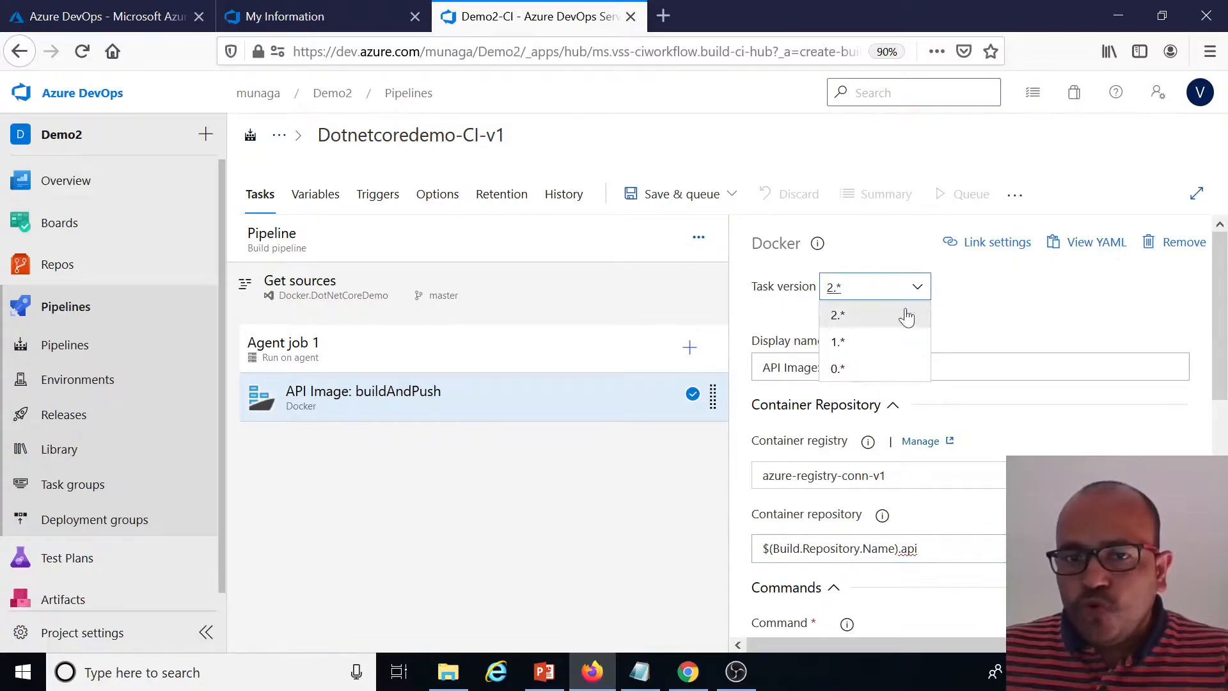
click(853, 371)
scroll(940, 489, down, 4)
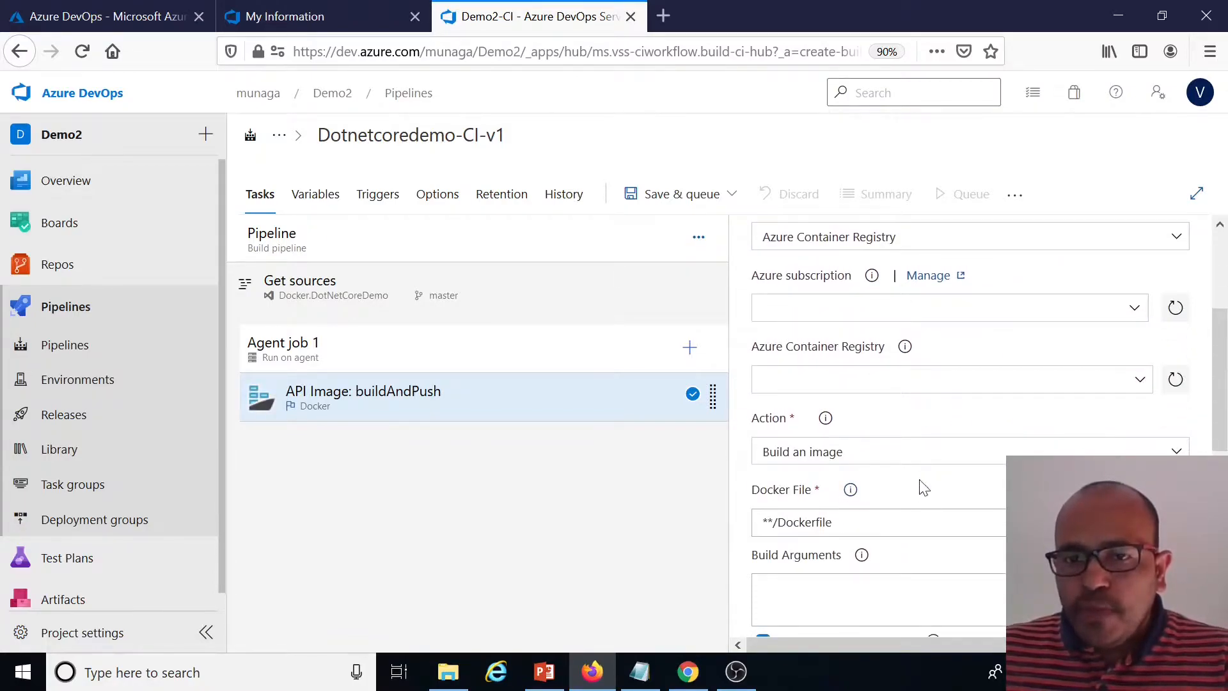
click(892, 453)
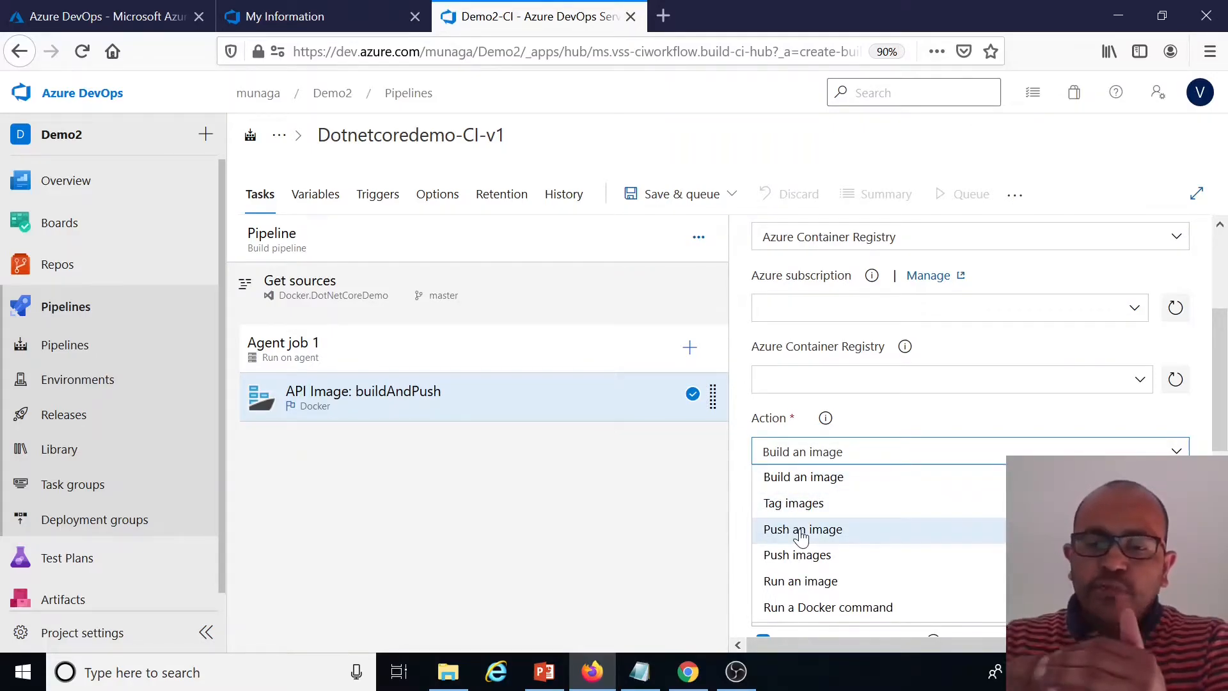
scroll(1085, 391, up, 2)
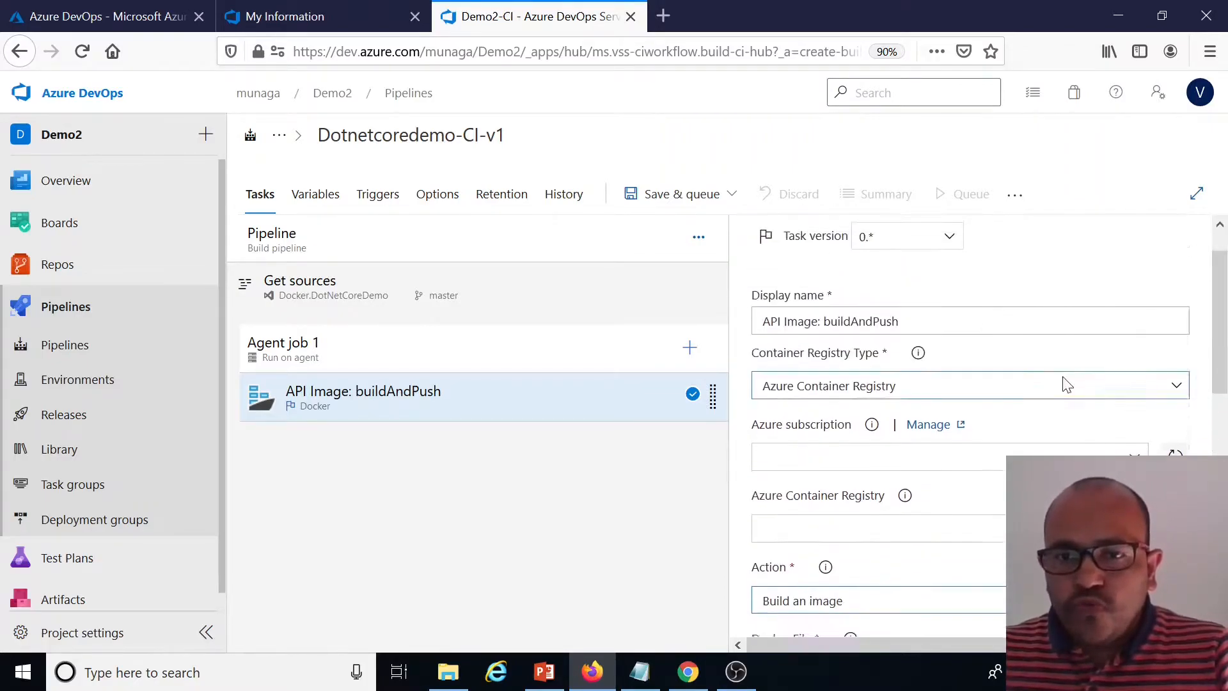
scroll(1085, 391, up, 1)
click(914, 286)
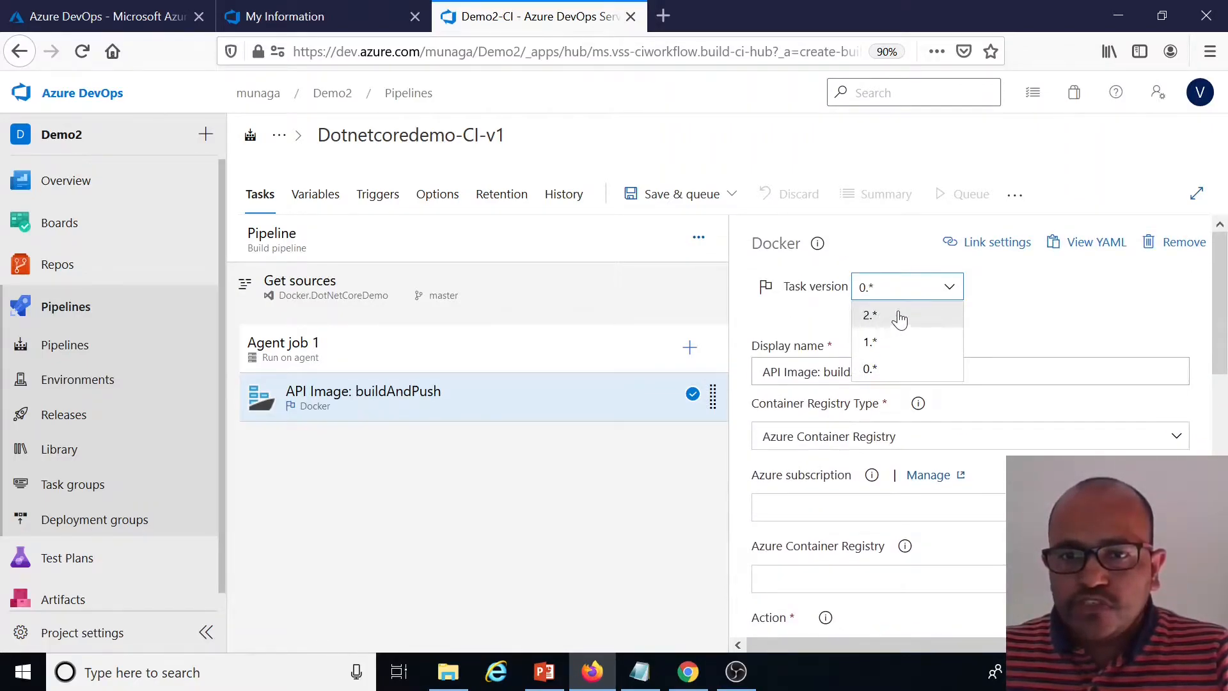
click(898, 317)
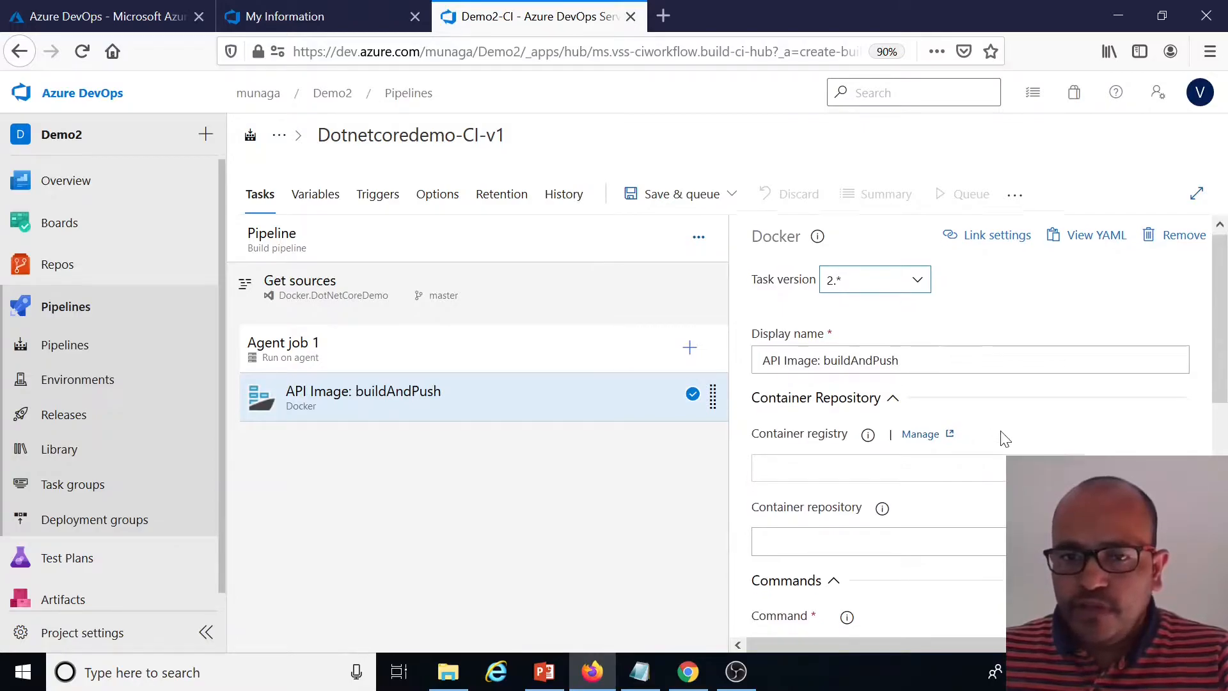
Browse the repository and set the Dockerfile to Services/API/DNCD.Service.API/Dockerfile
scroll(1001, 439, down, 5)
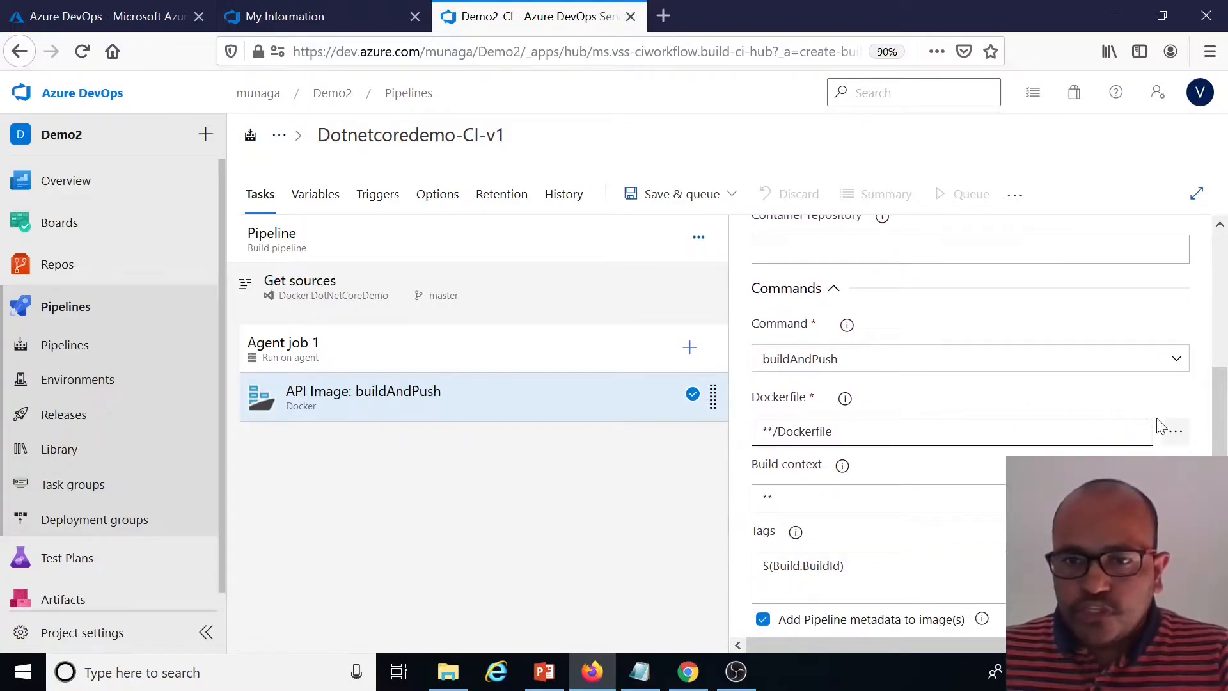
click(1176, 433)
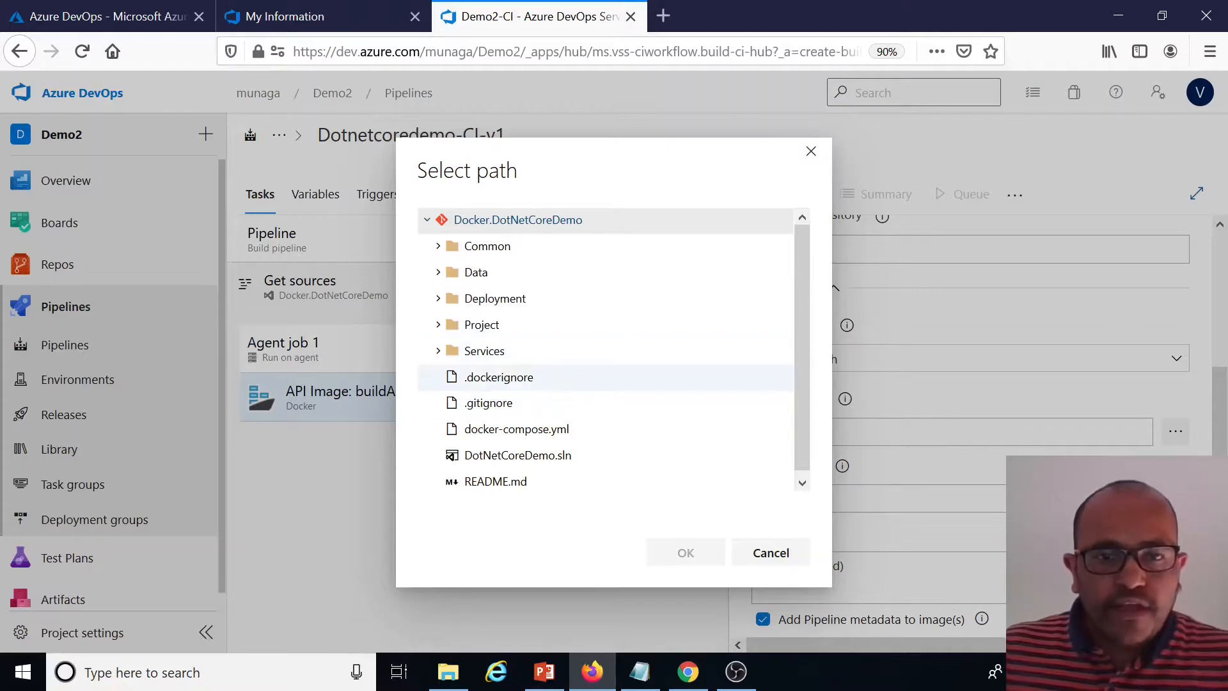
click(450, 352)
click(450, 378)
click(457, 403)
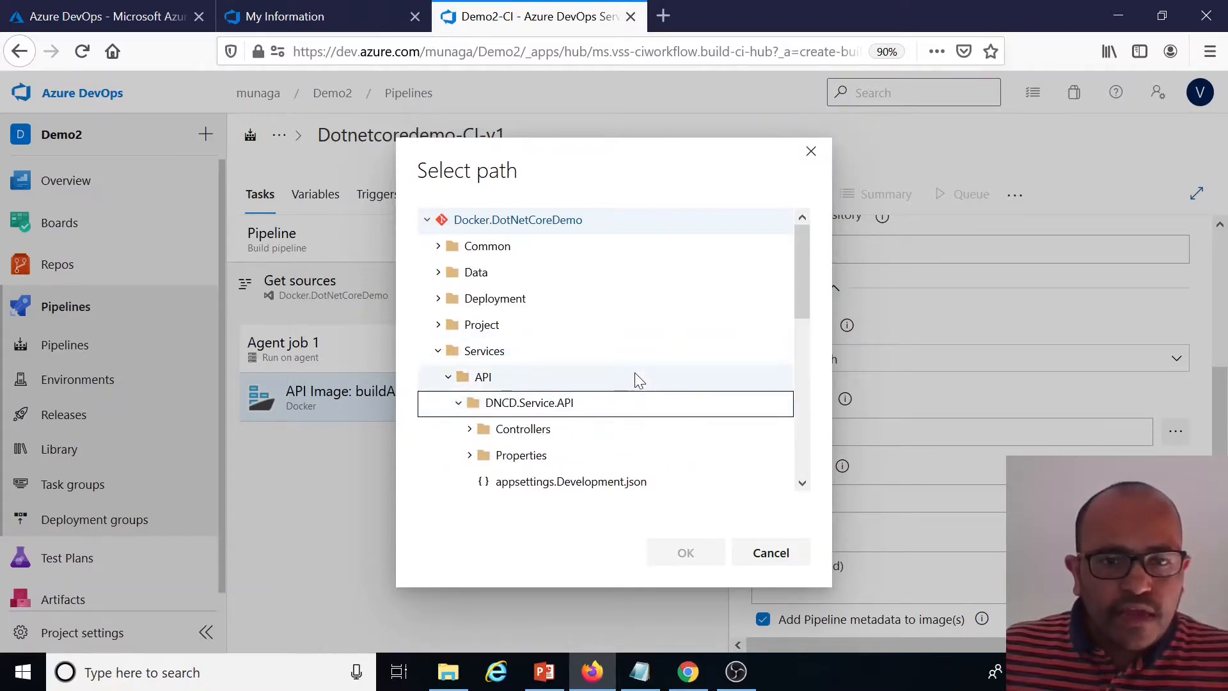
scroll(632, 371, down, 2)
click(555, 436)
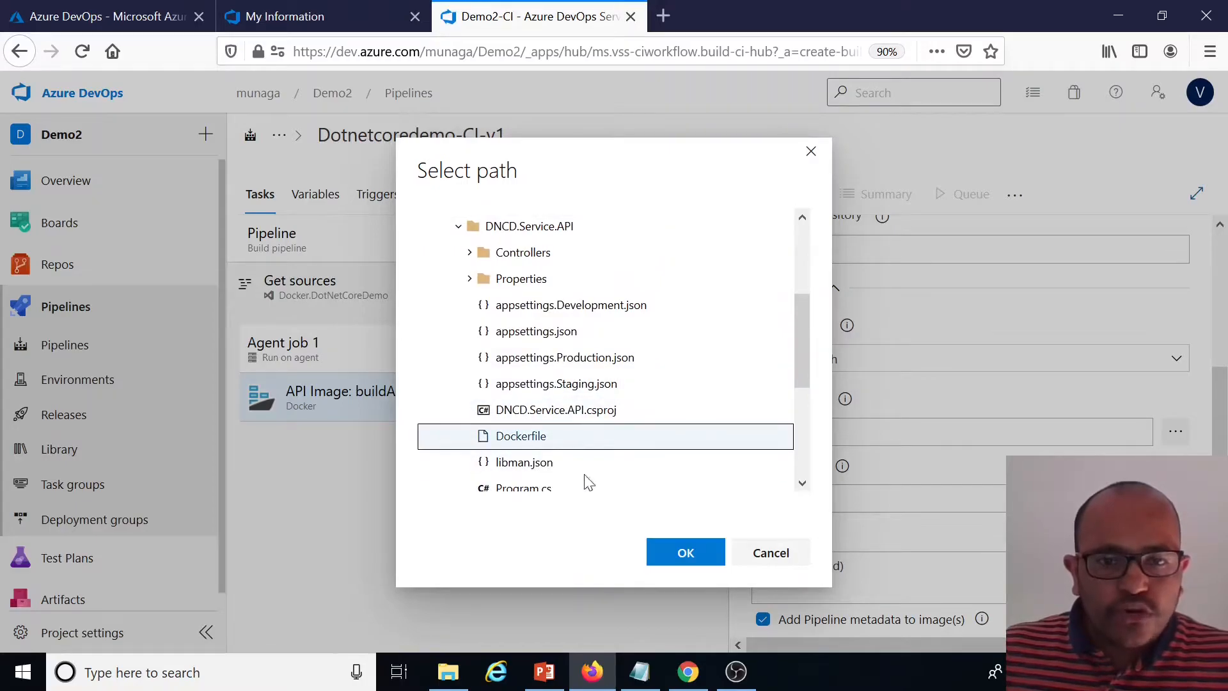
click(684, 553)
scroll(771, 382, down, 1)
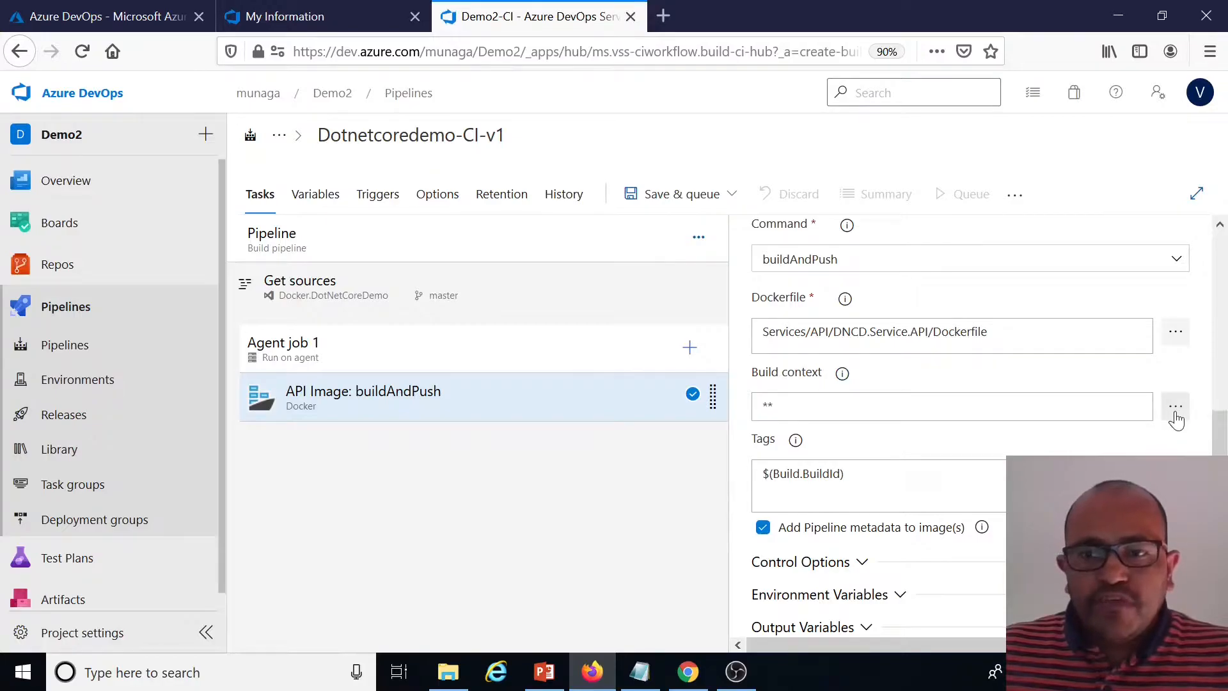
click(1175, 409)
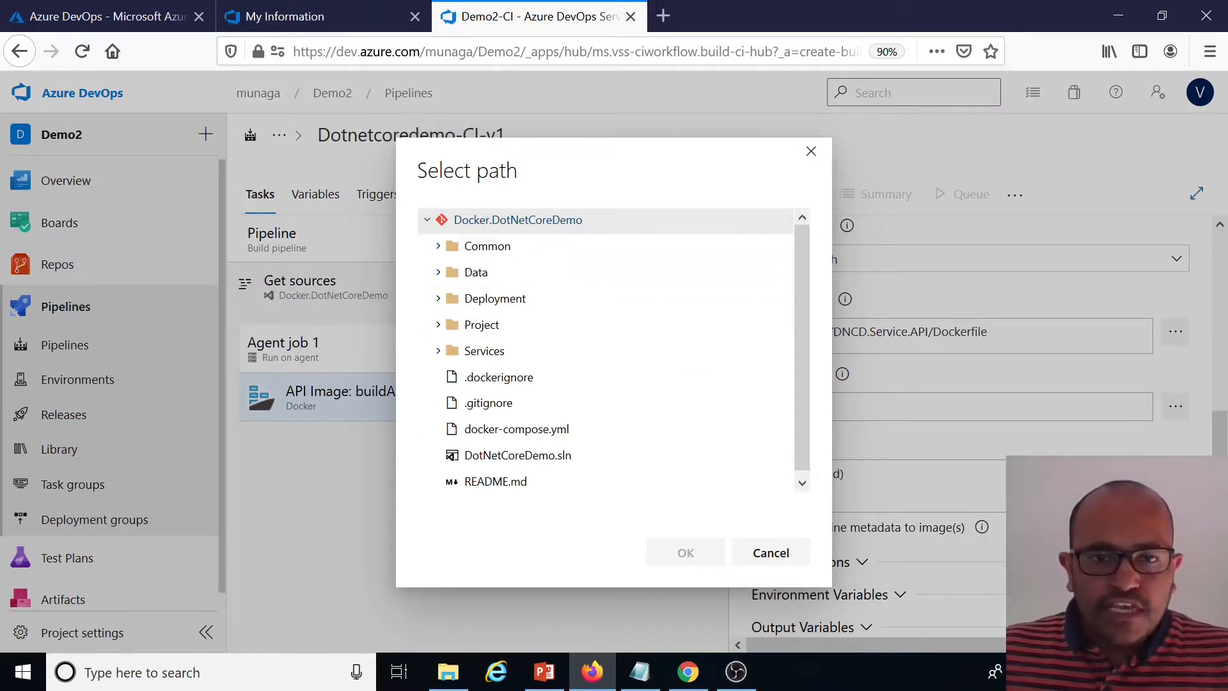
click(743, 553)
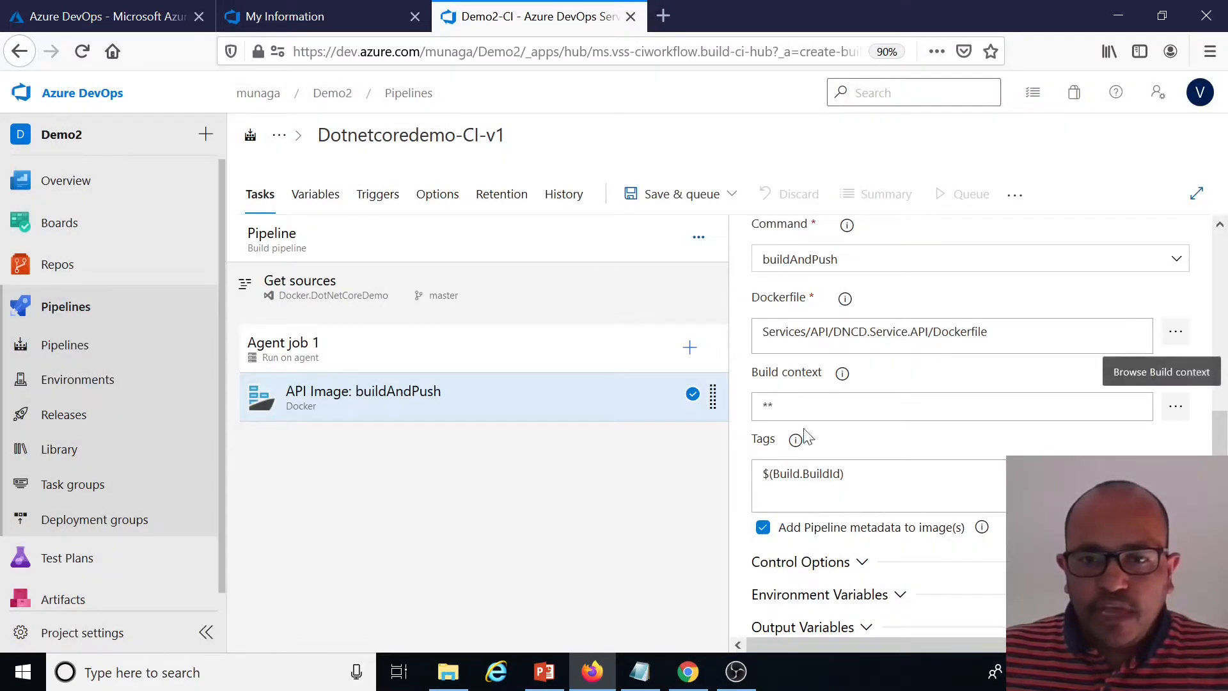
Add a second tag, latest, under $(Build.BuildId) in the task's tags
triple_click(832, 475)
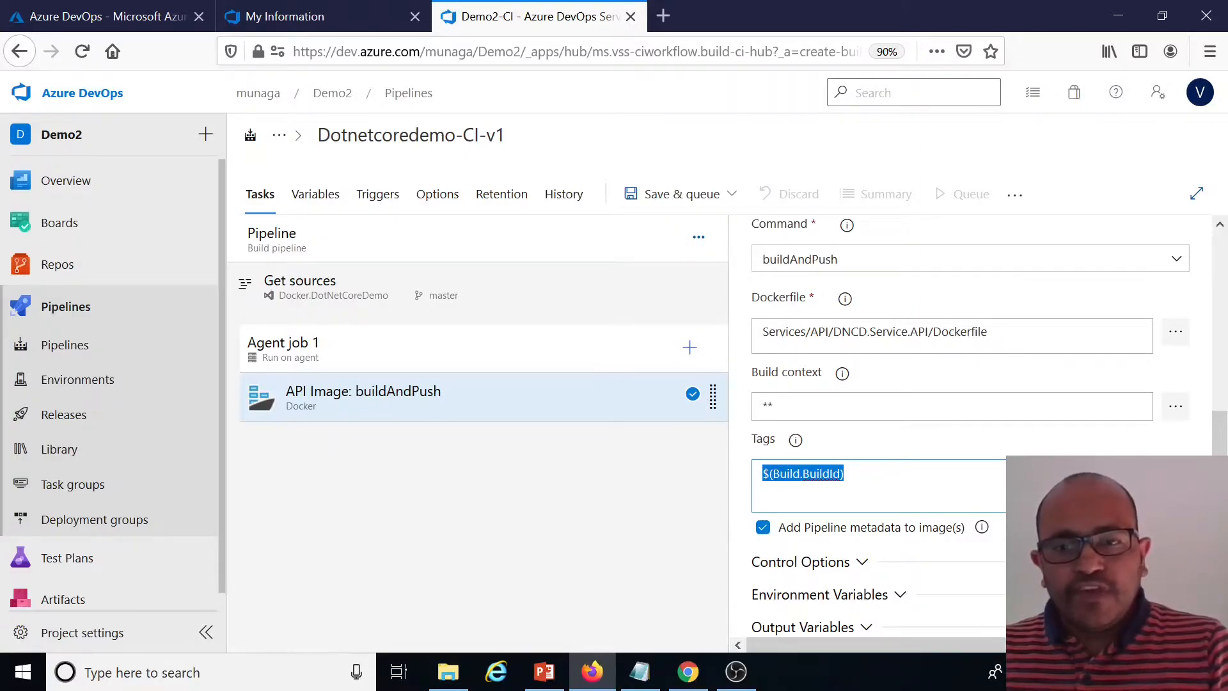
click(850, 473)
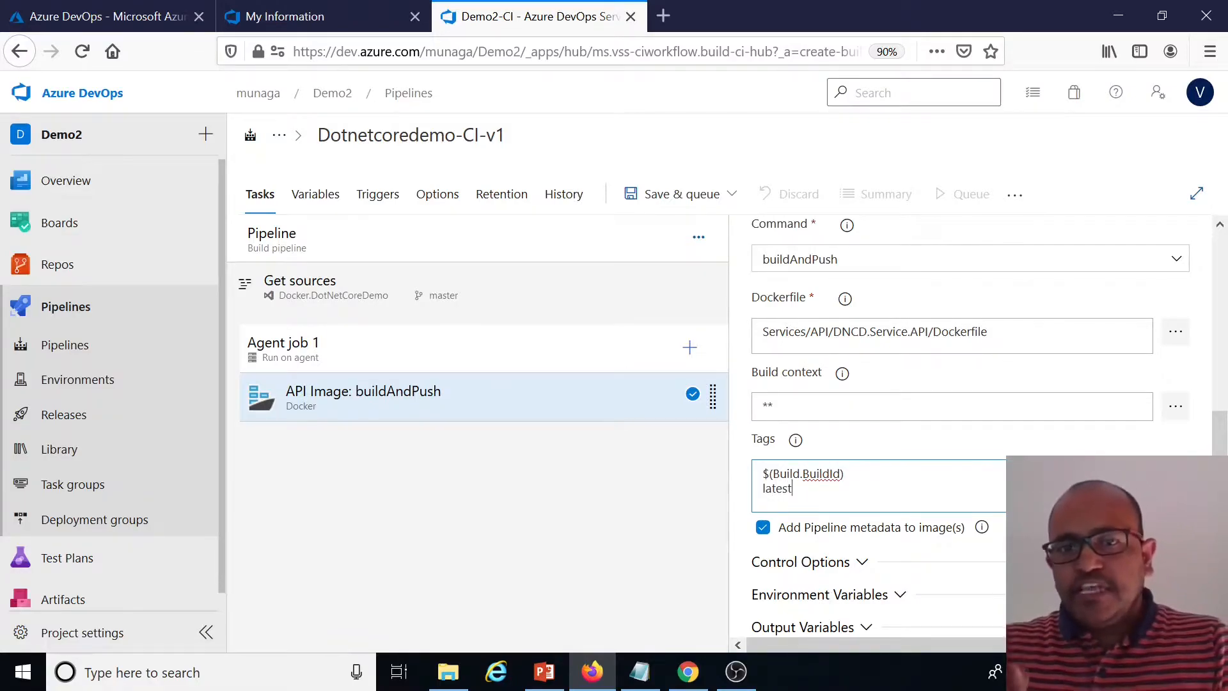
key(shift+Left)
key(shift+Left)
key(shift+Left)
key(shift+Left)
key(shift+Left)
key(shift+Left)
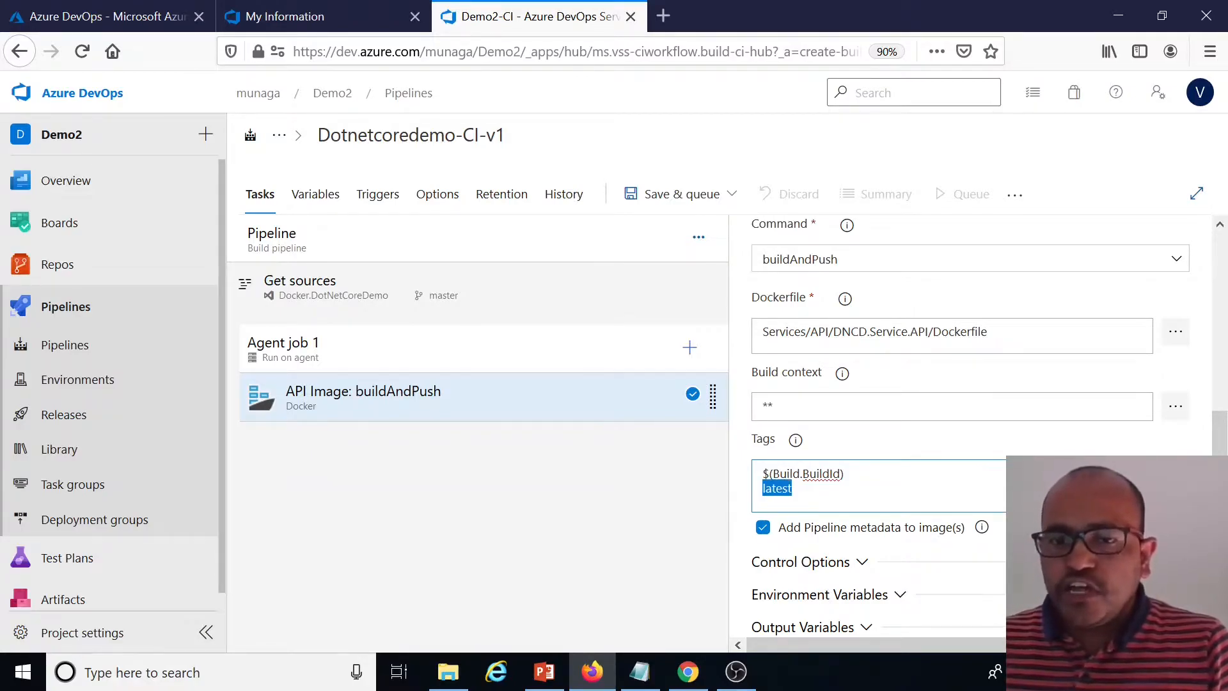
key(Right)
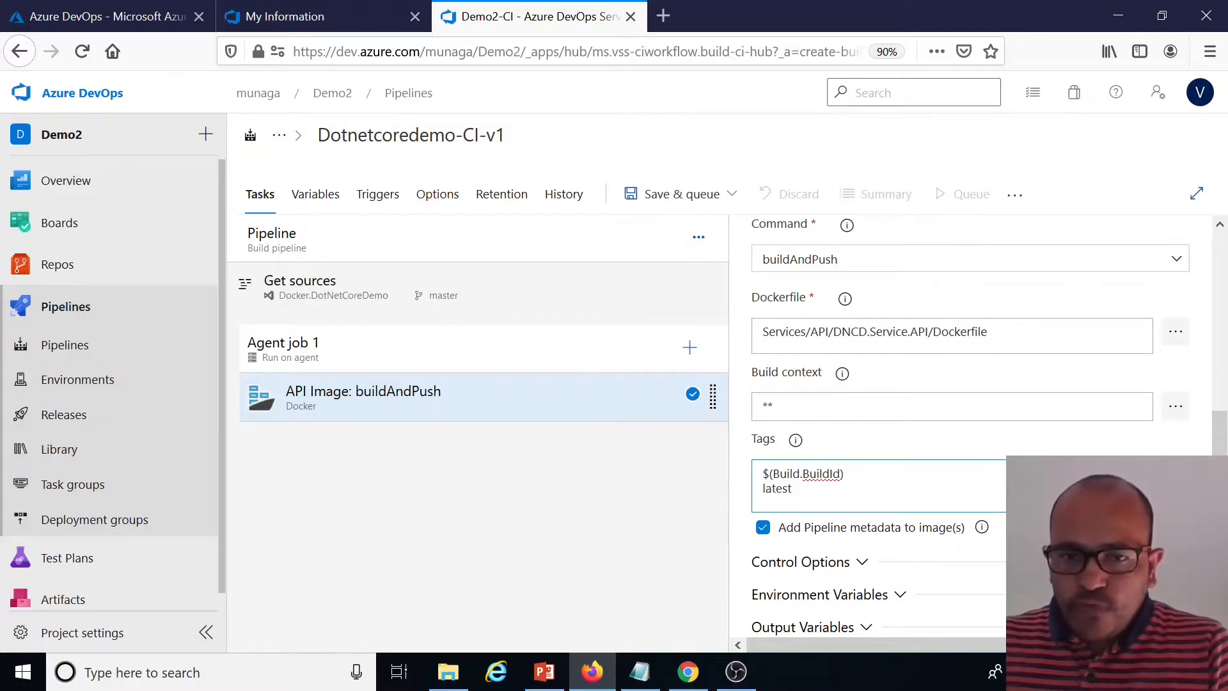
Clone the API Image: buildAndPush task
scroll(857, 473, down, 2)
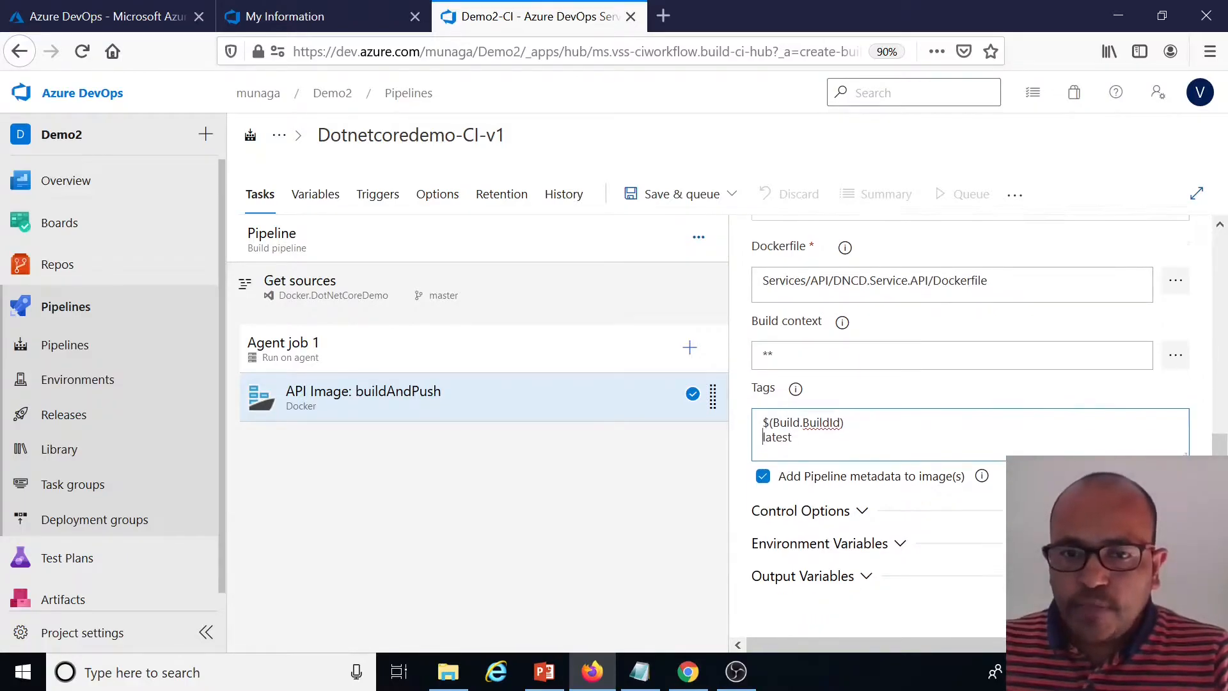
scroll(951, 474, up, 5)
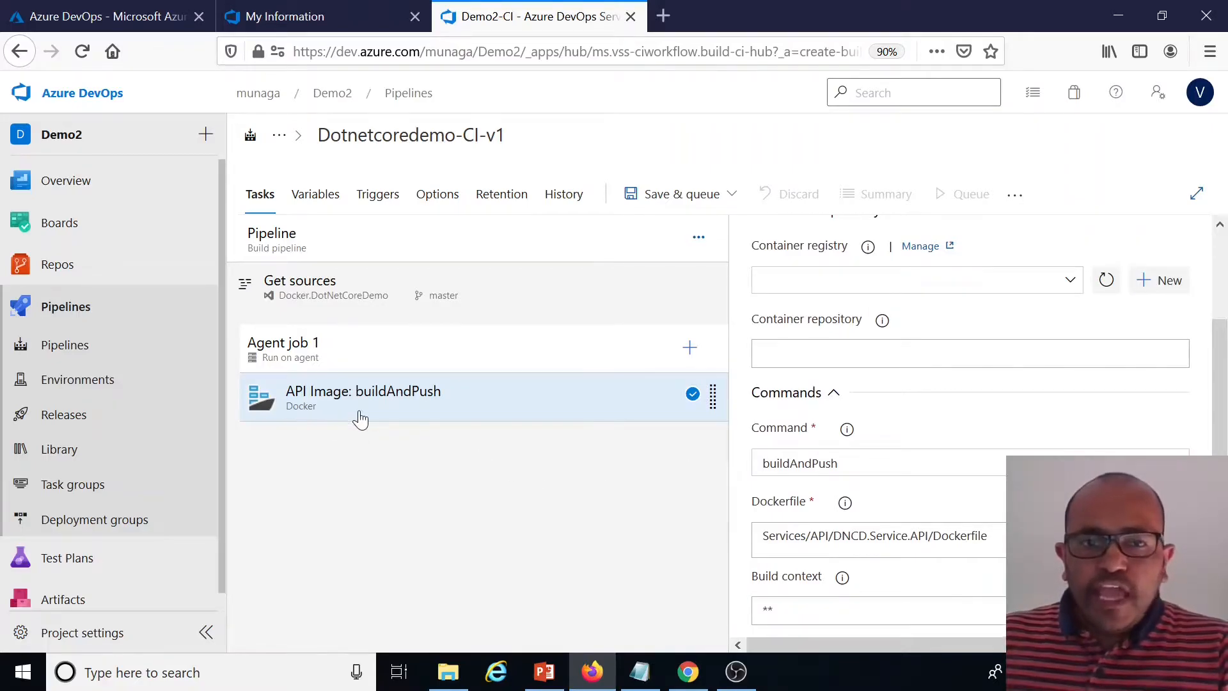
right_click(534, 404)
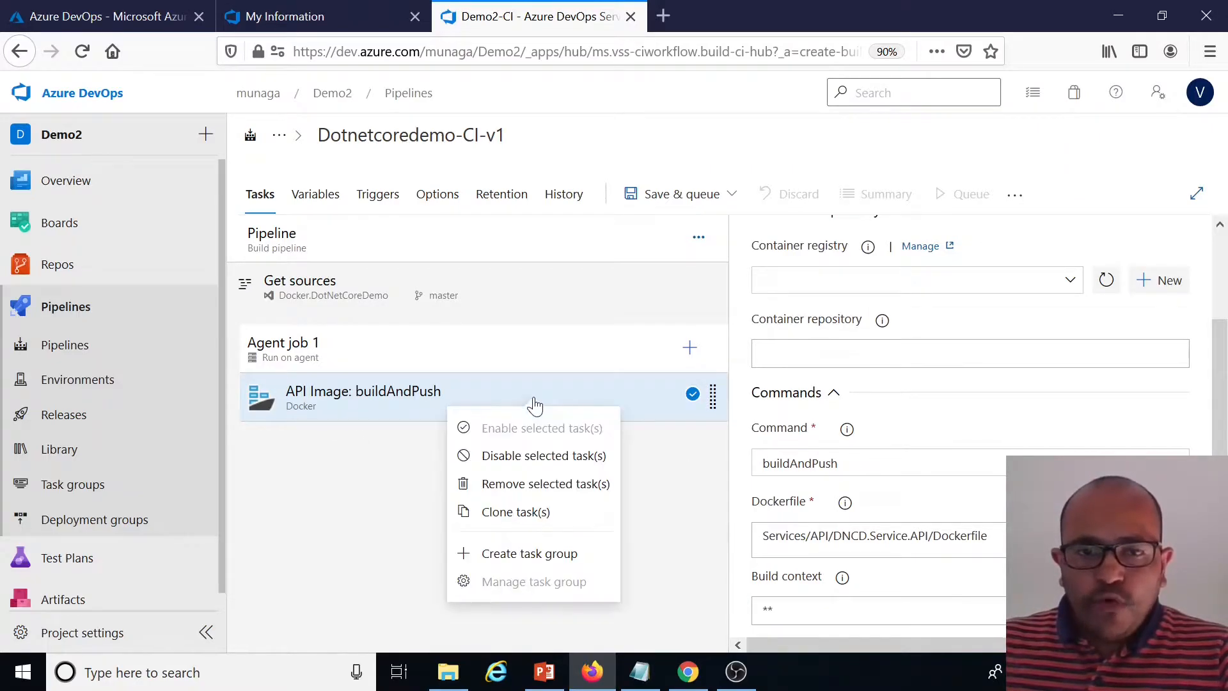
click(519, 513)
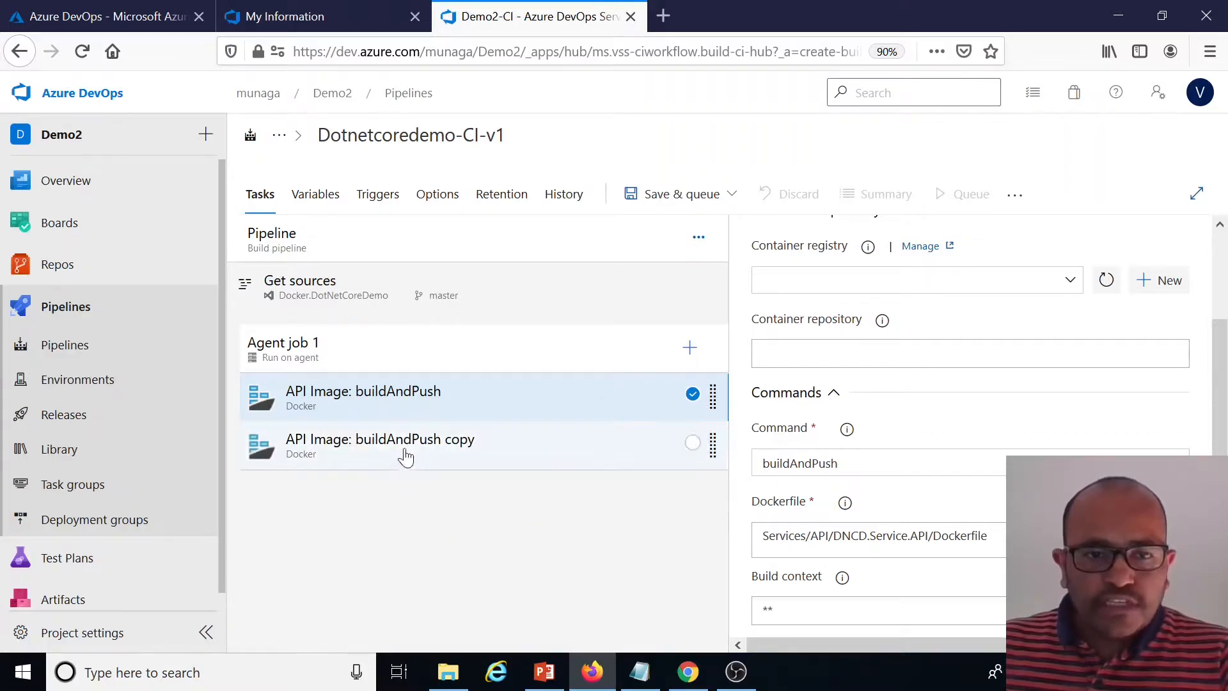
Rename the cloned task's display name to MVC Image: buildAndPush copy
click(510, 458)
click(777, 365)
drag(785, 367, 761, 368)
text(MVC Image: buildAndPush copy)
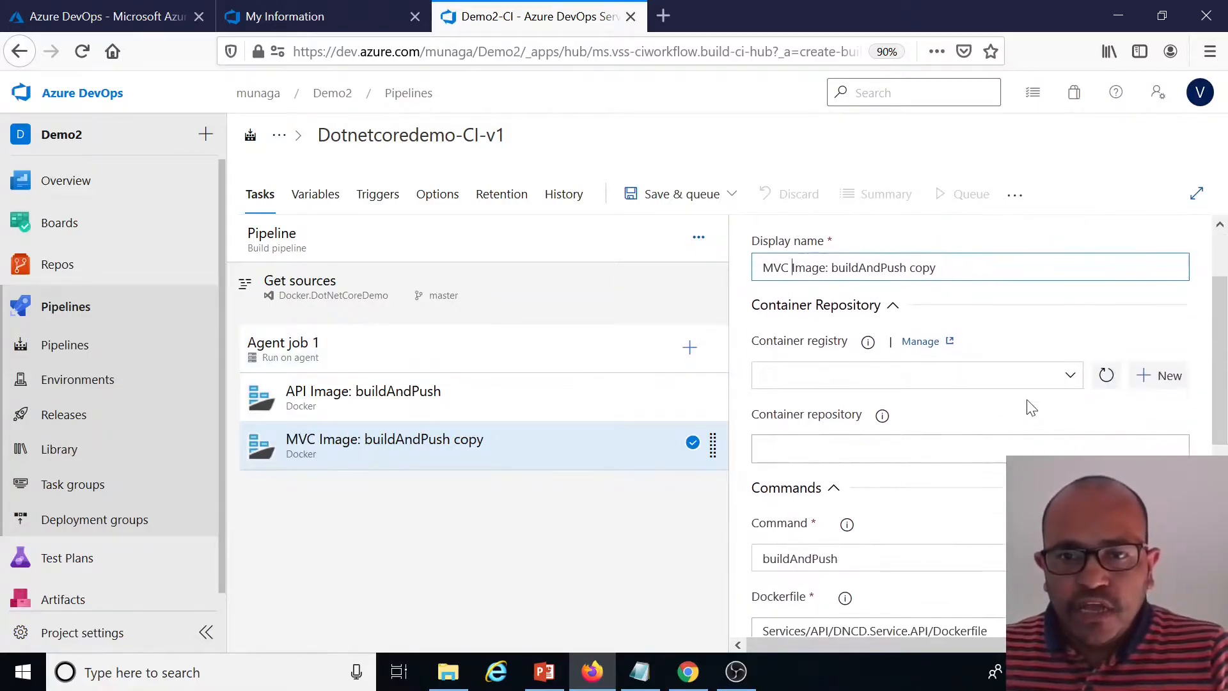
Set the MVC task's container registry to azure-registry-conn-v1 and its container repository to $(Build.Repository.Name).mvc
click(1068, 376)
click(839, 400)
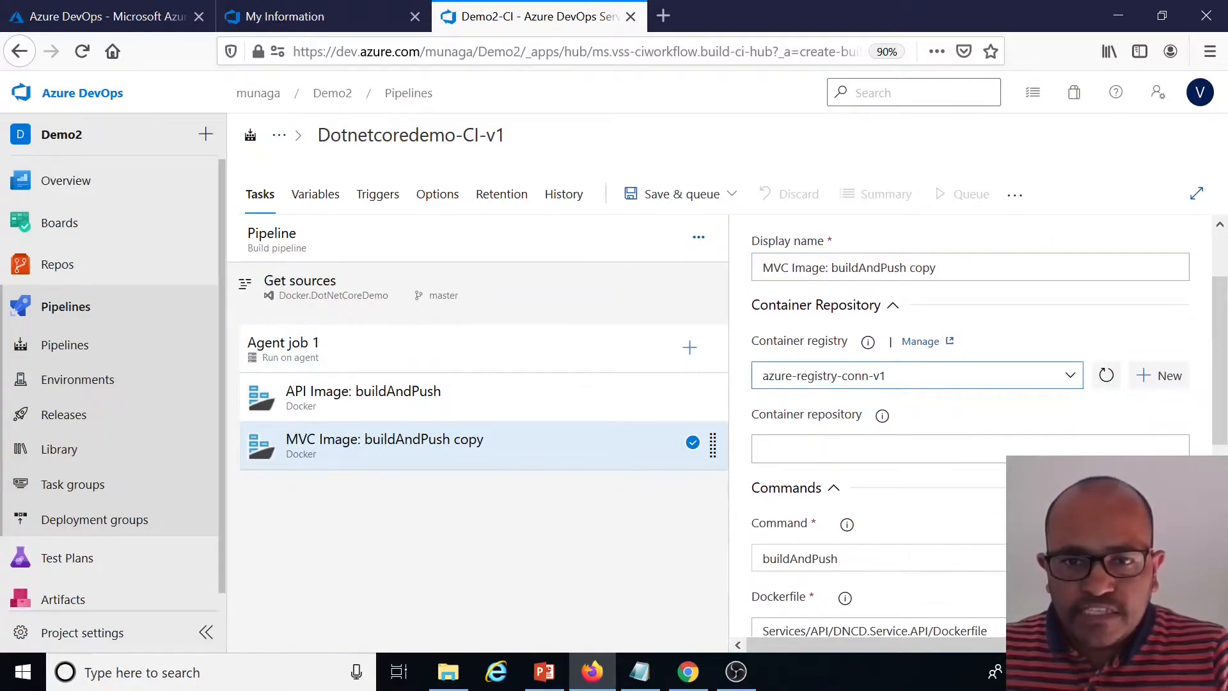
scroll(932, 437, down, 3)
click(851, 351)
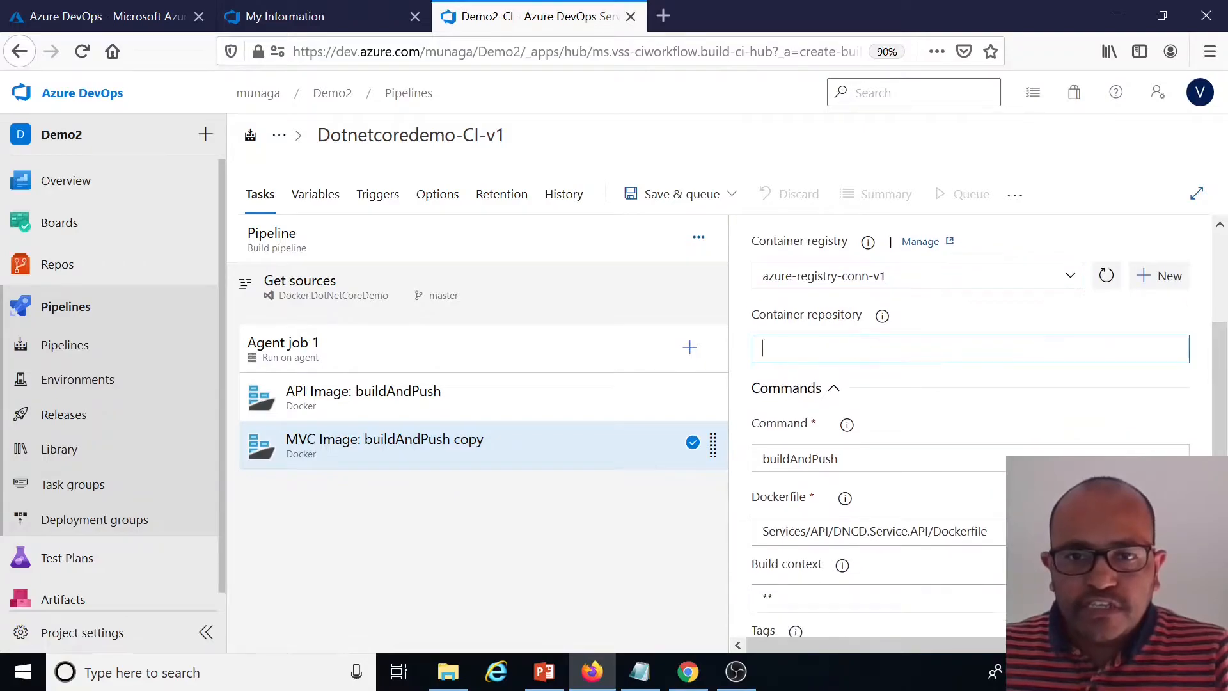
key(ctrl+v)
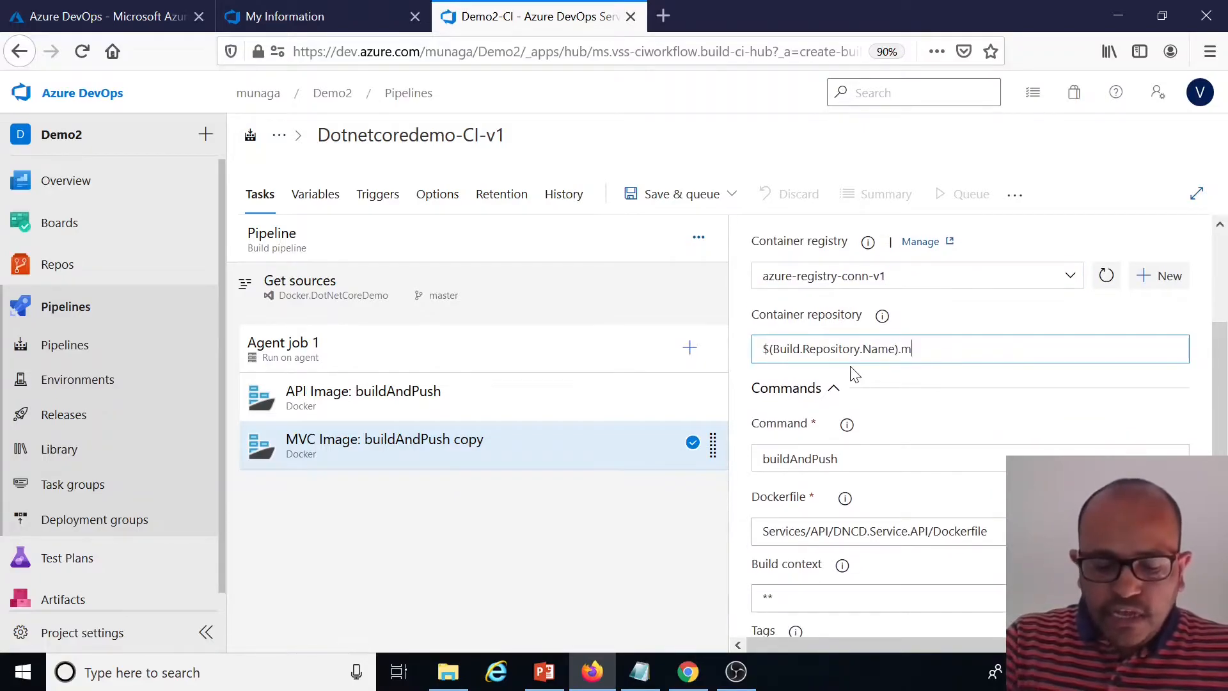
Browse the repository and set the MVC task's Dockerfile to Project/DNCD.Project.Portal/Dockerfile
scroll(879, 419, down, 3)
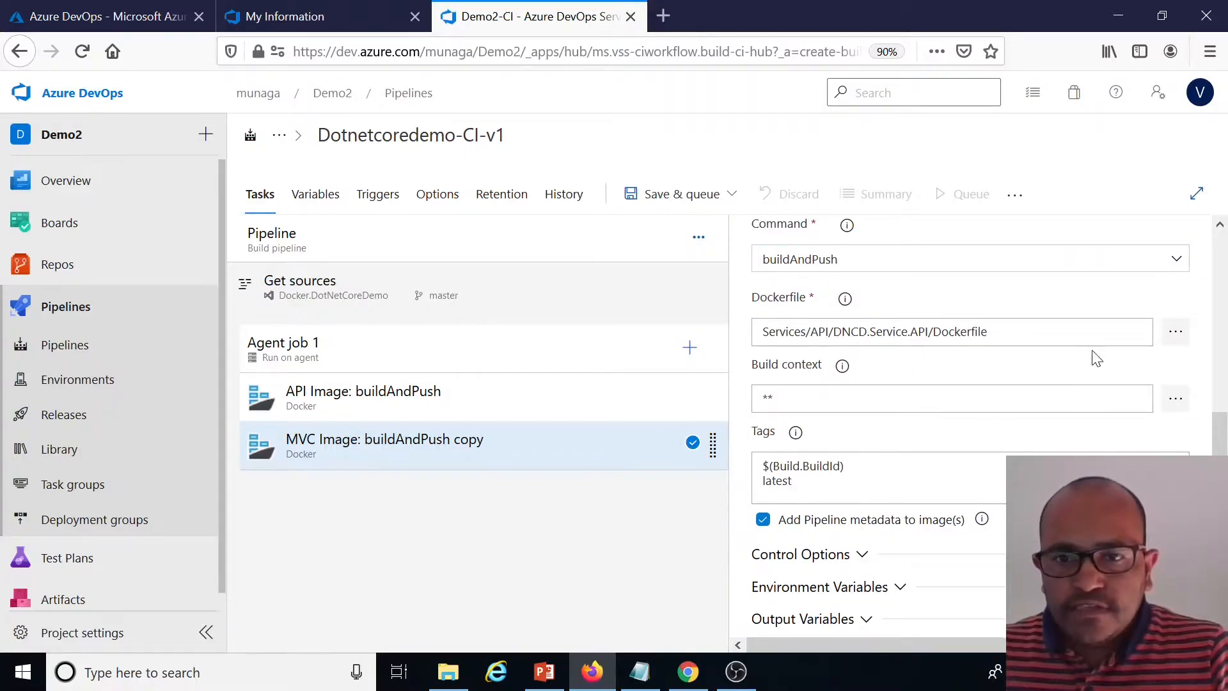
click(1175, 331)
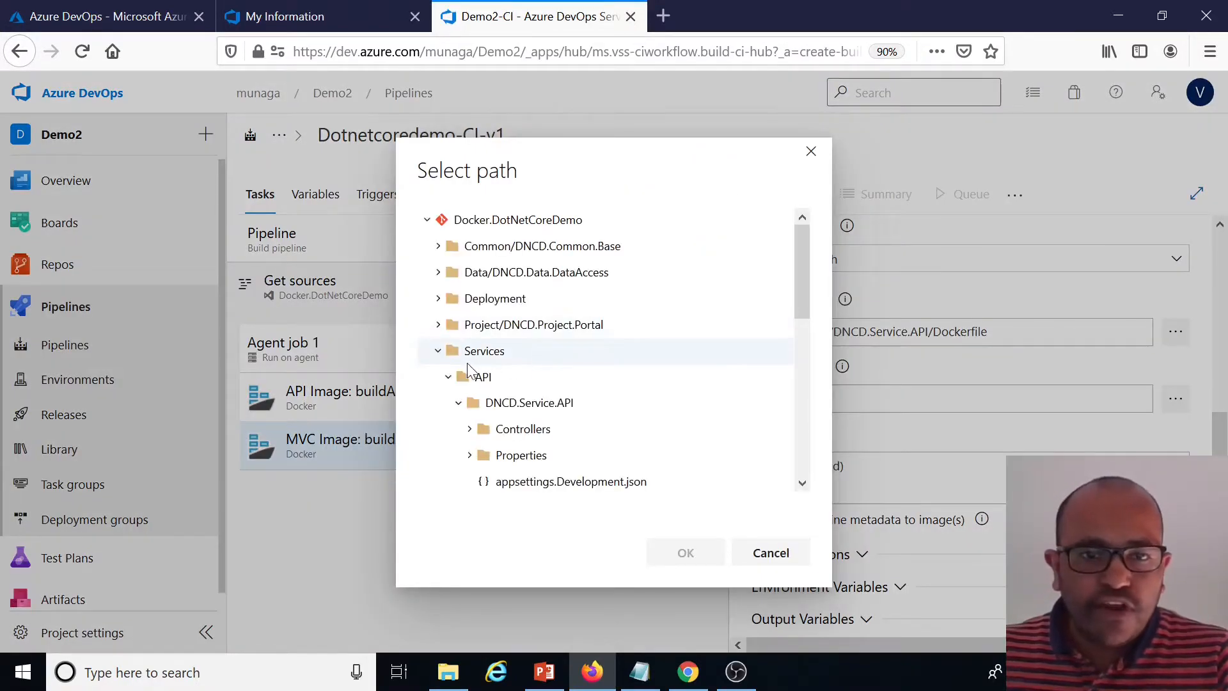
click(437, 352)
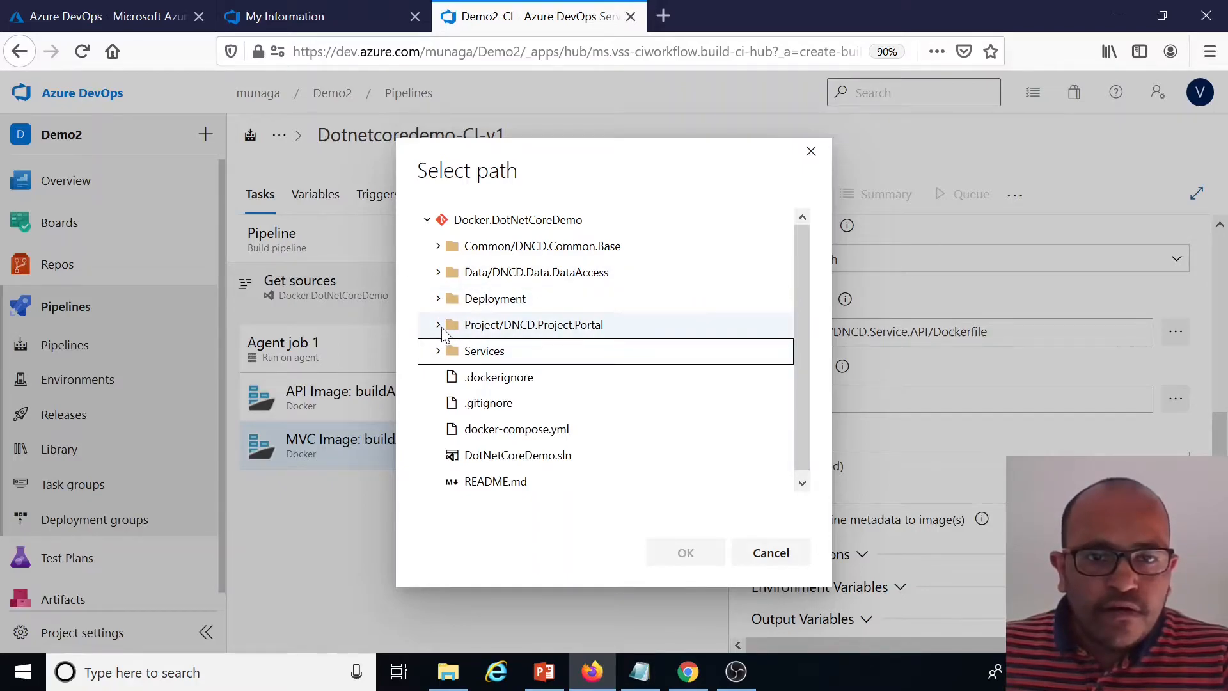
click(439, 326)
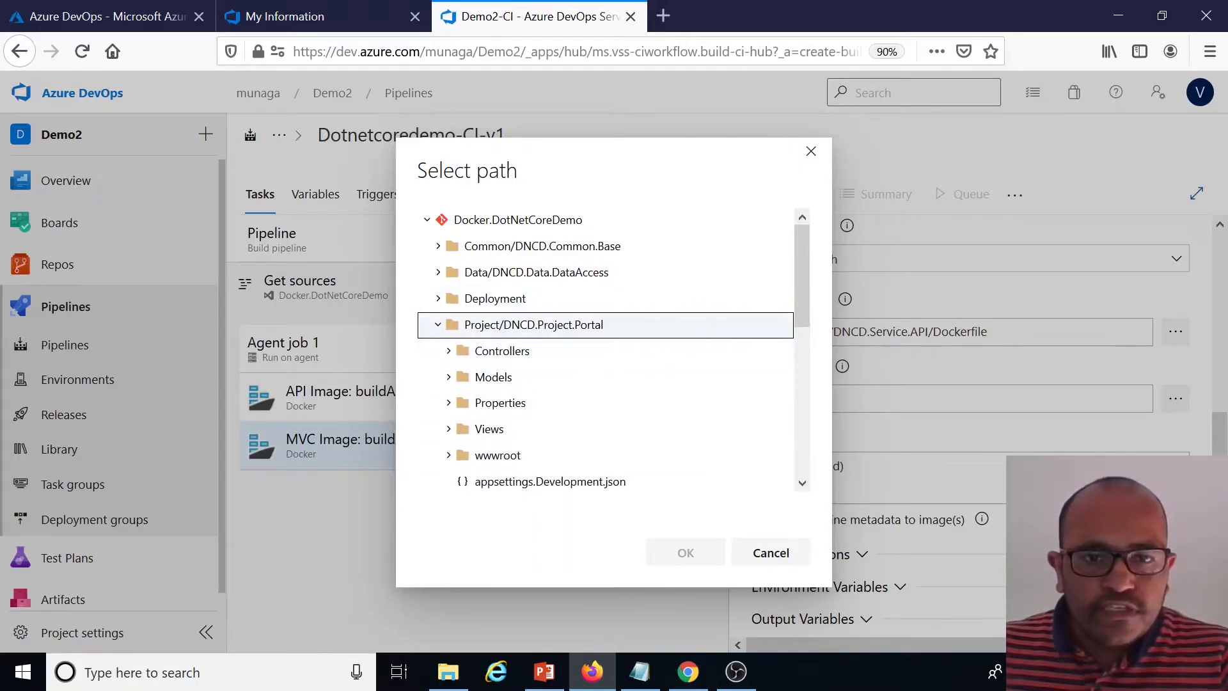
scroll(579, 343, down, 5)
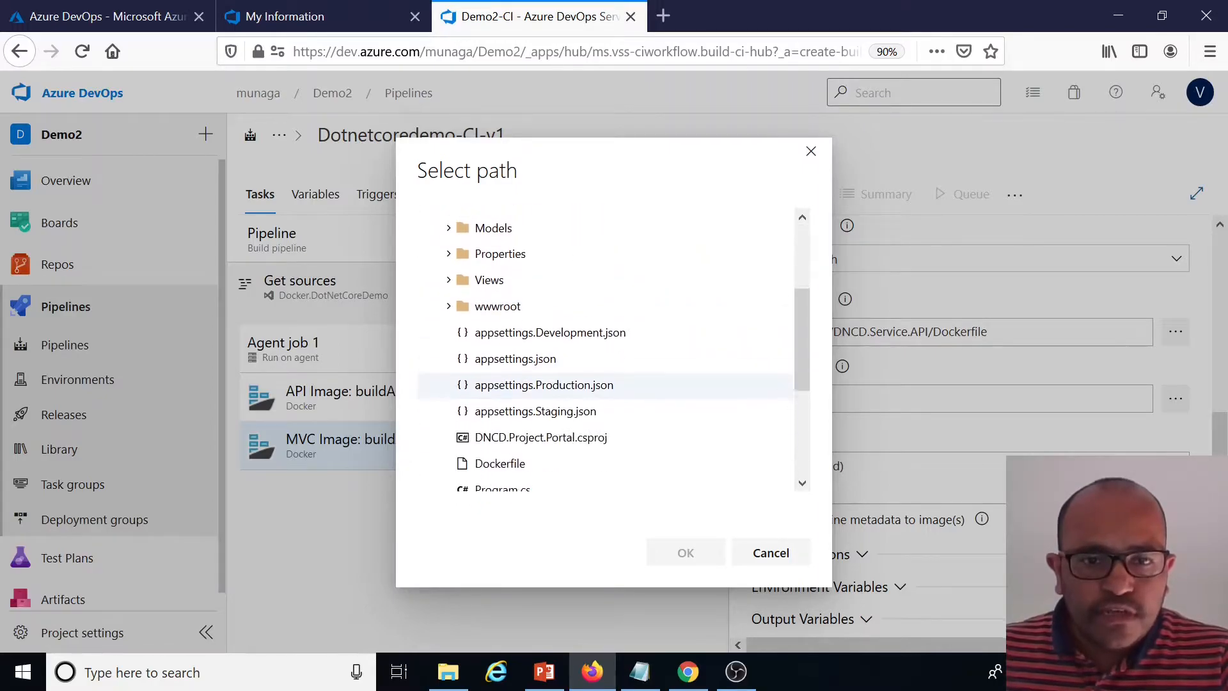
click(503, 448)
click(684, 553)
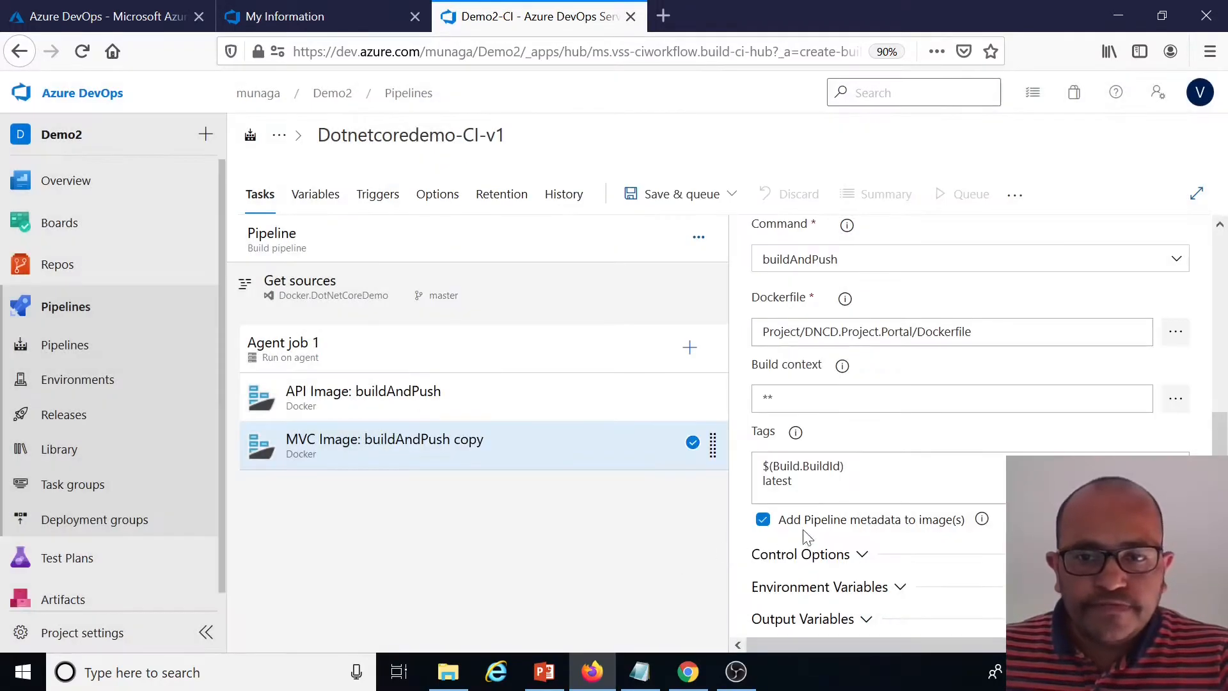
Save the build pipeline
scroll(907, 419, down, 3)
drag(845, 379, 770, 378)
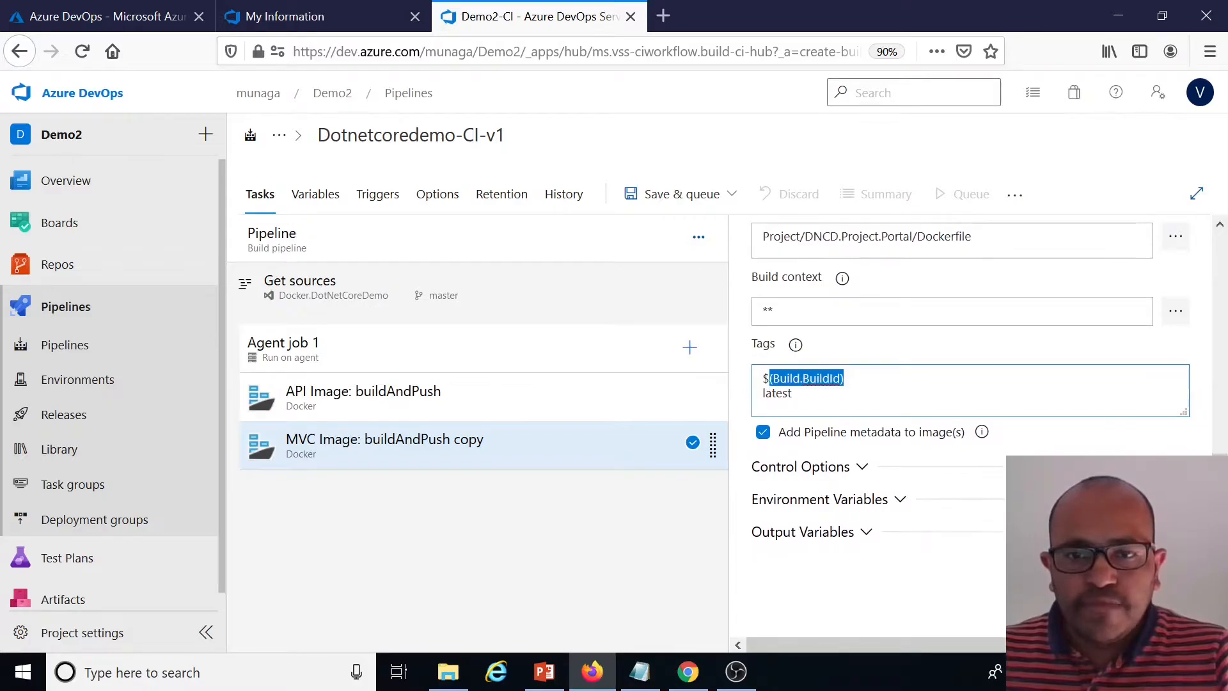
click(589, 515)
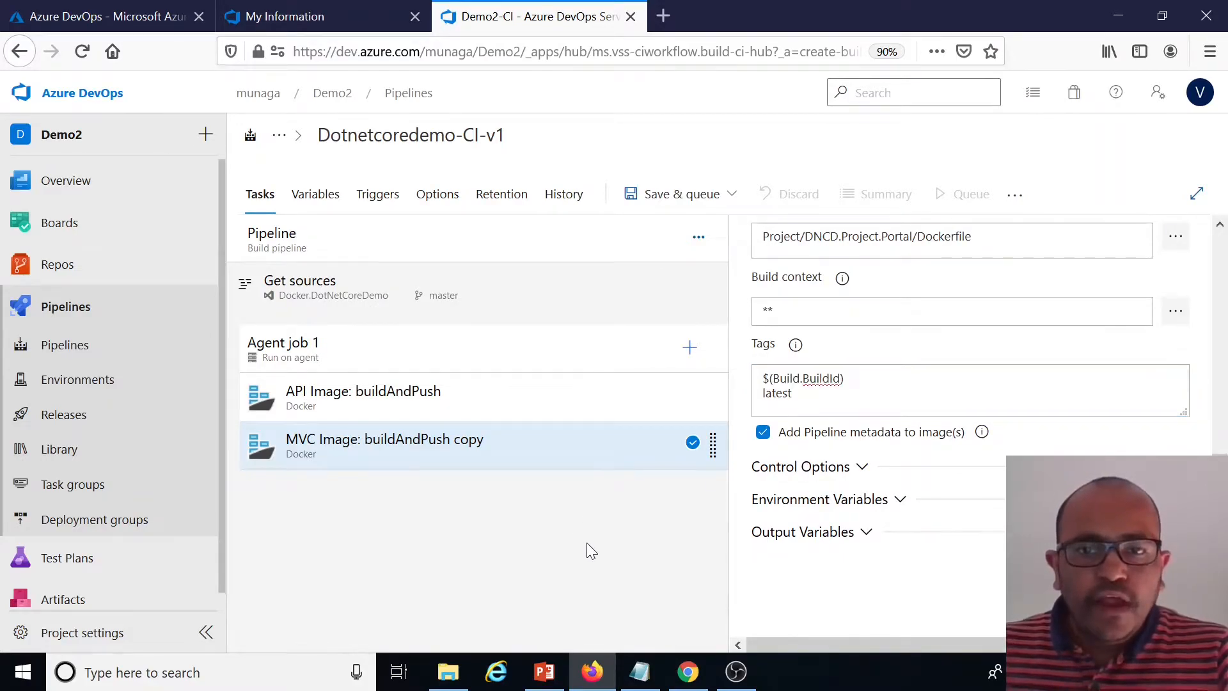
scroll(772, 342, up, 11)
click(715, 203)
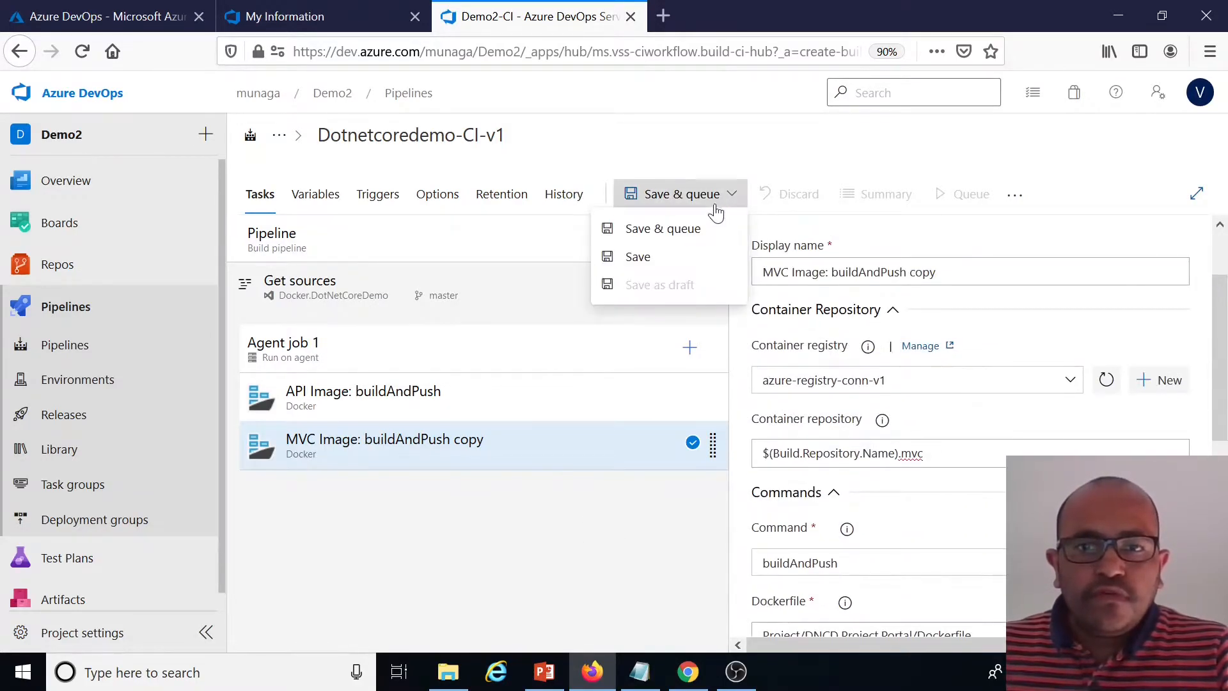
click(637, 256)
click(683, 463)
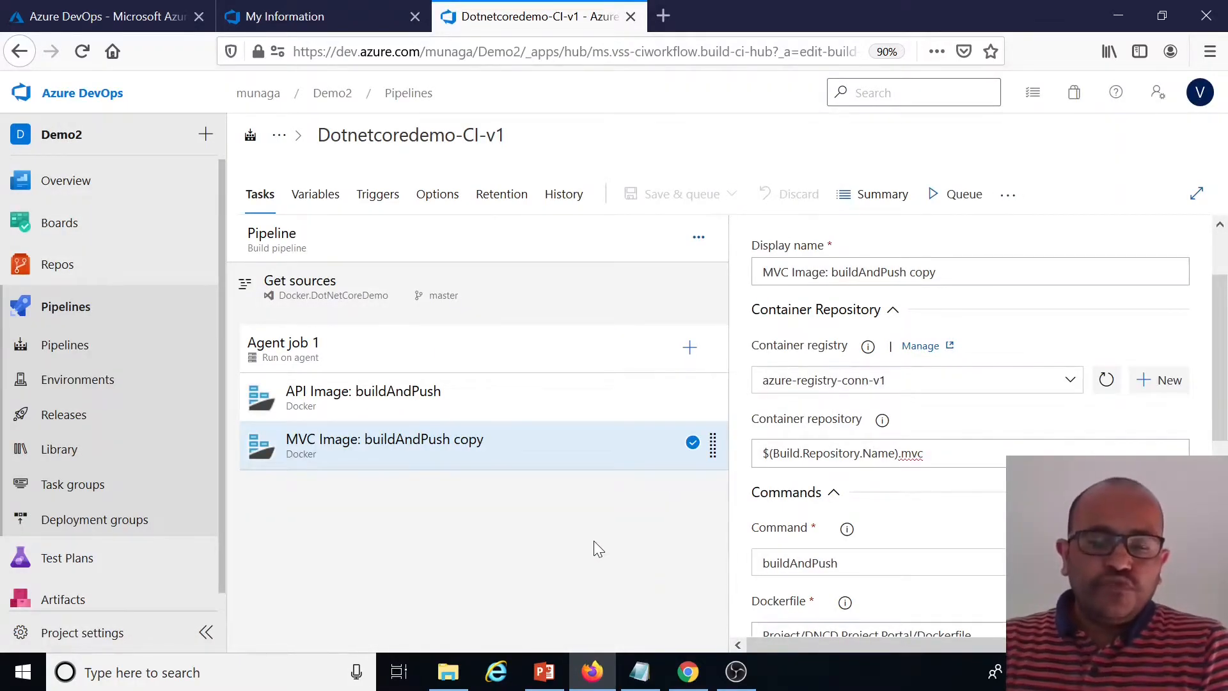
Review the API Image: buildAndPush task's registry, repository and Dockerfile settings
click(484, 242)
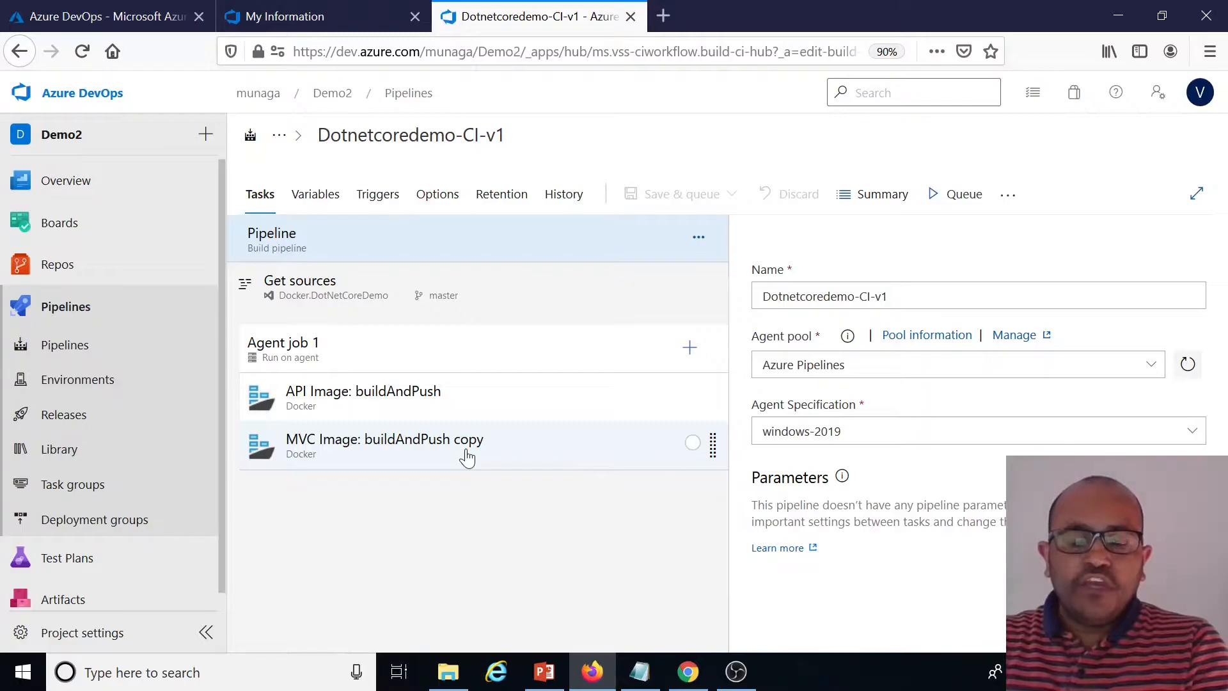
click(425, 413)
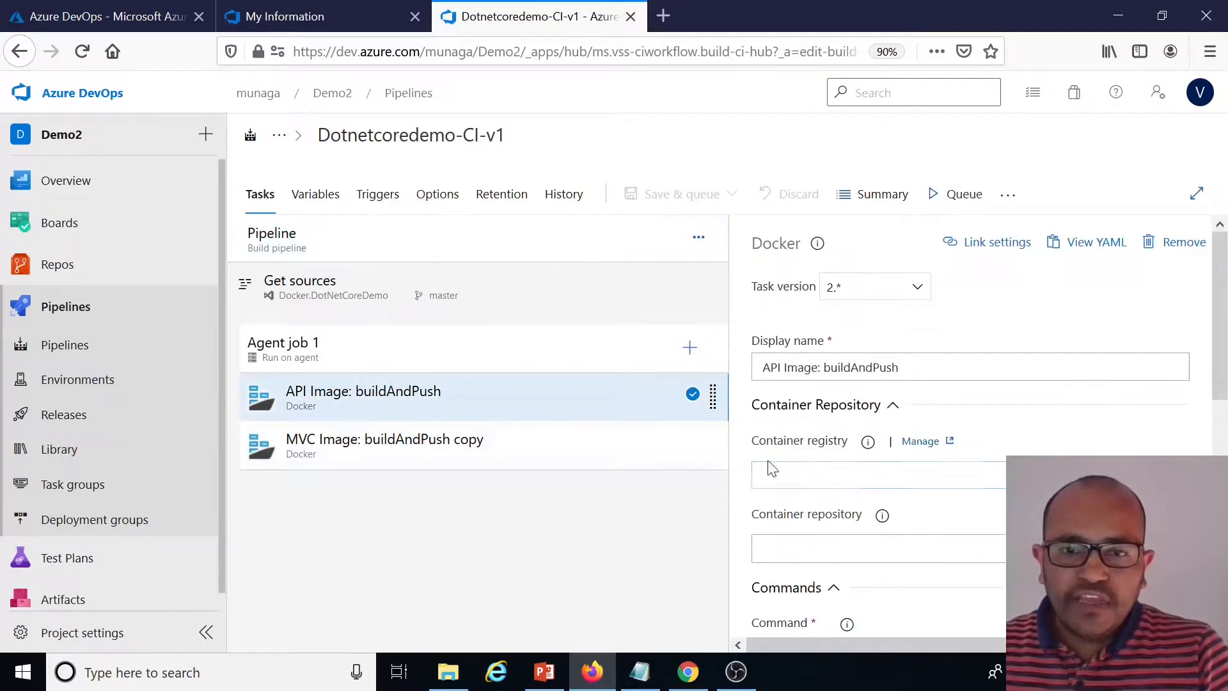
scroll(970, 416, down, 3)
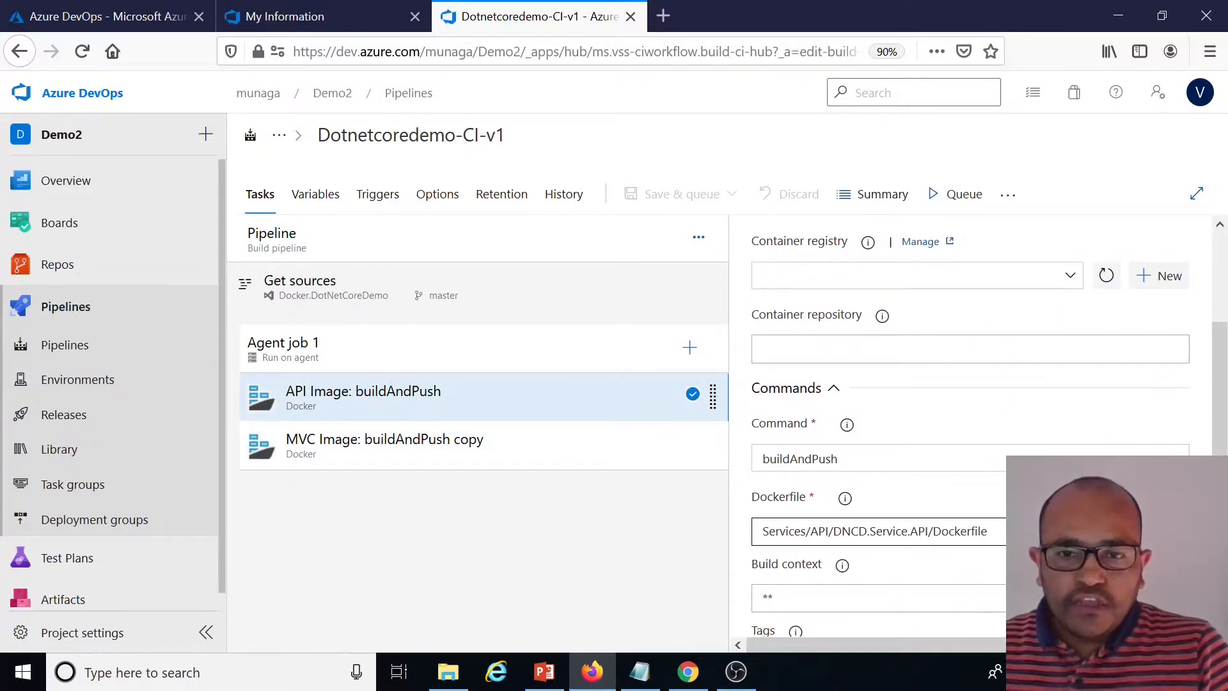
scroll(830, 562, down, 2)
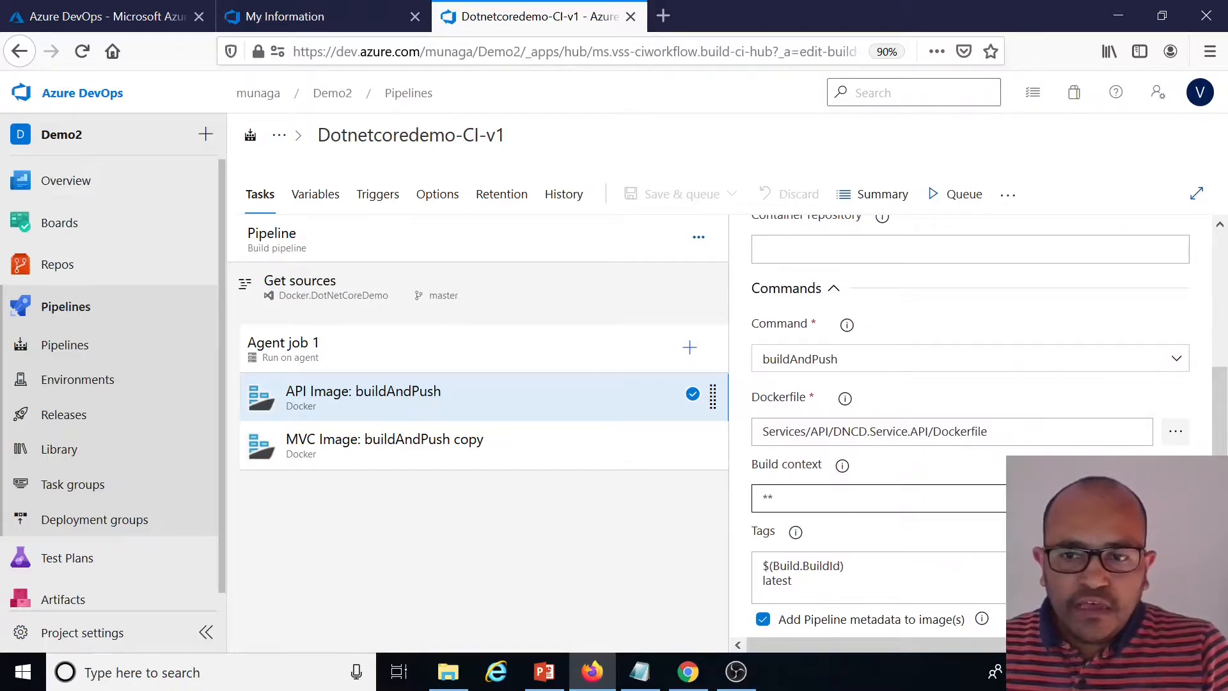
click(1175, 431)
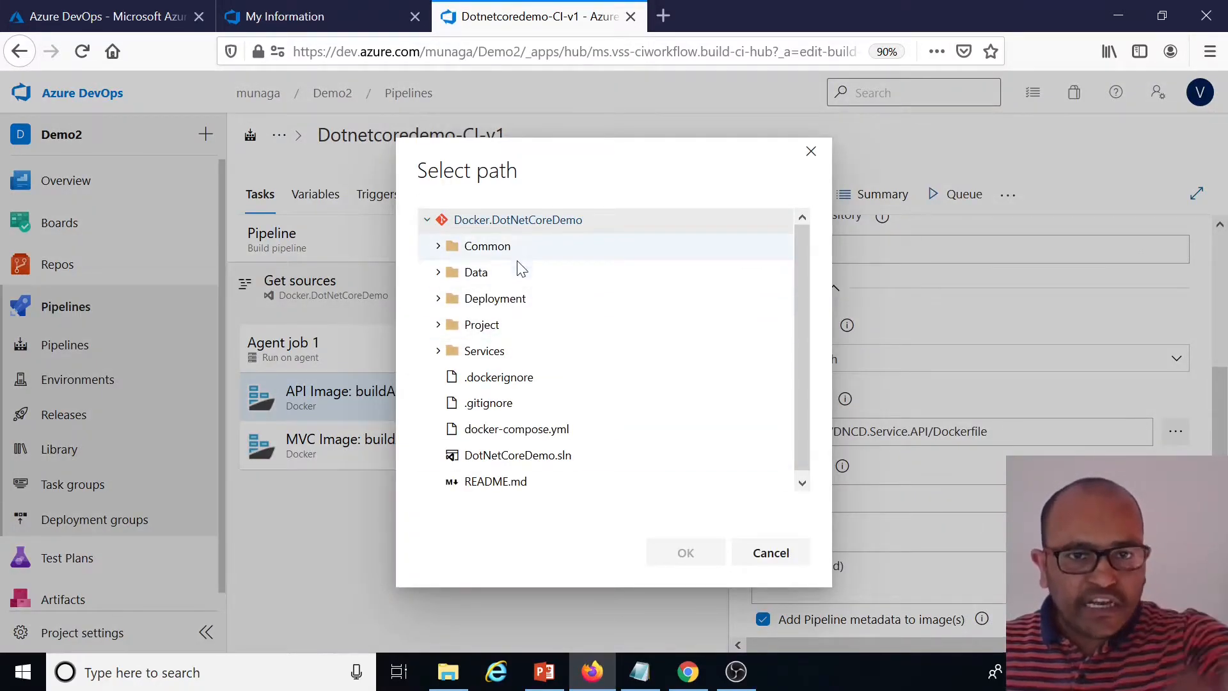
click(772, 554)
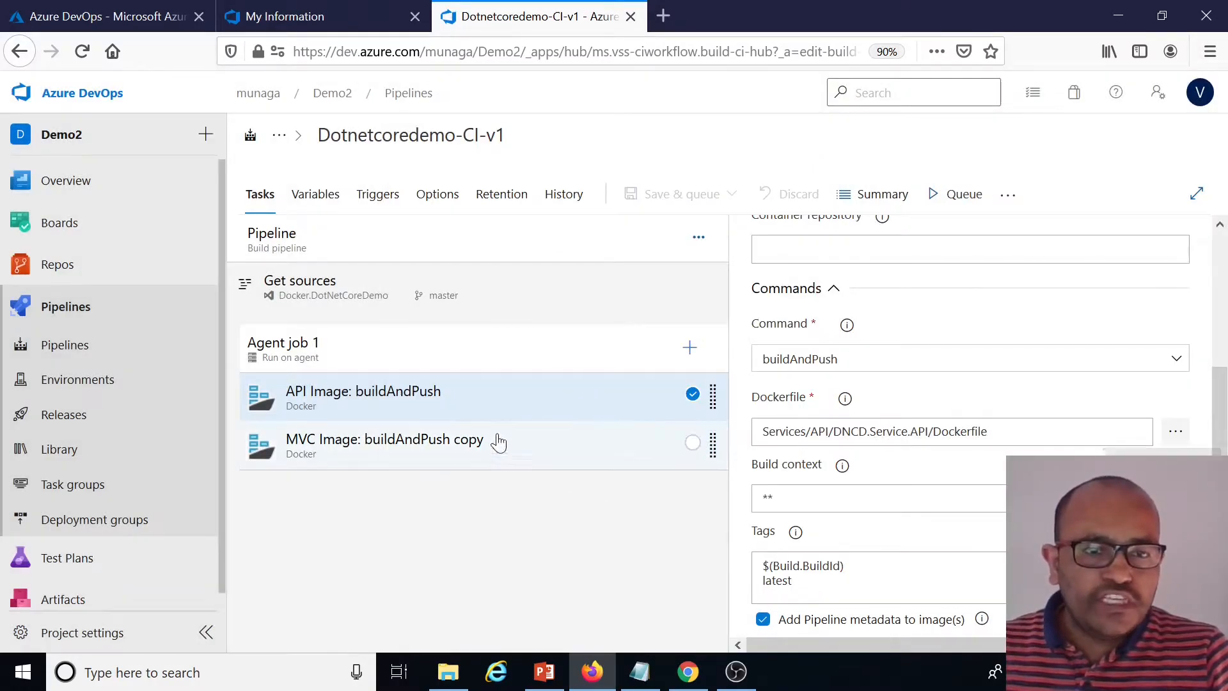
Search for copy tasks and add a Copy files task at the top of Agent job 1
click(689, 351)
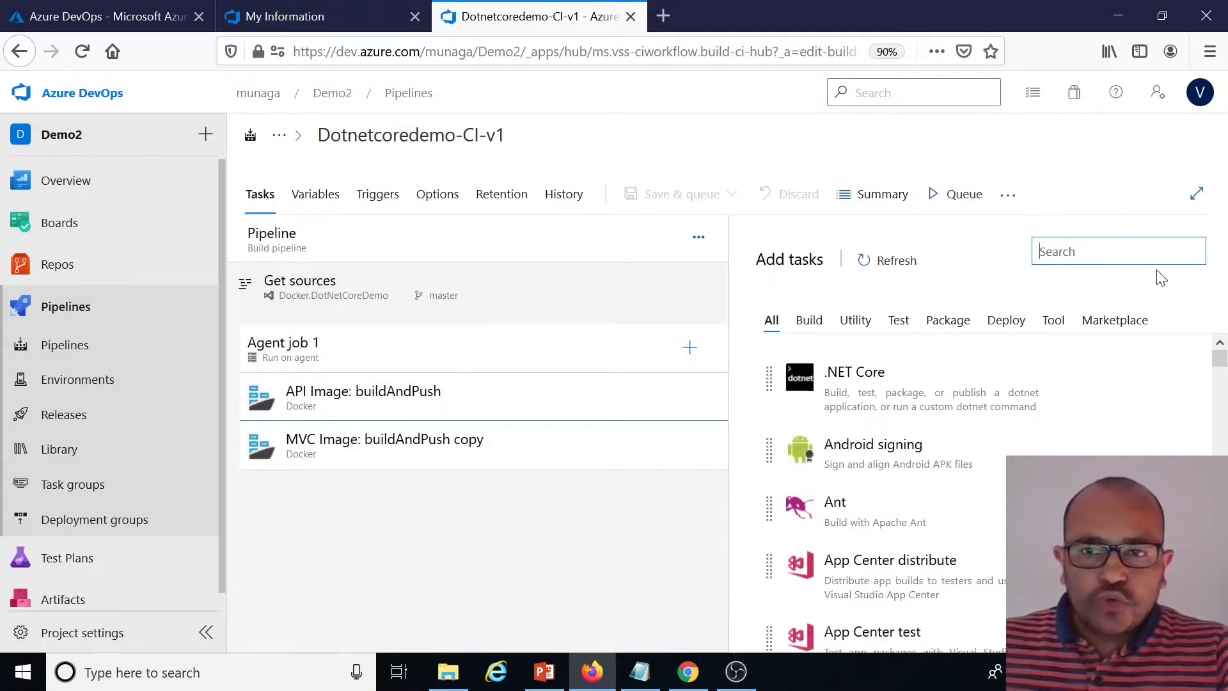
text(copy)
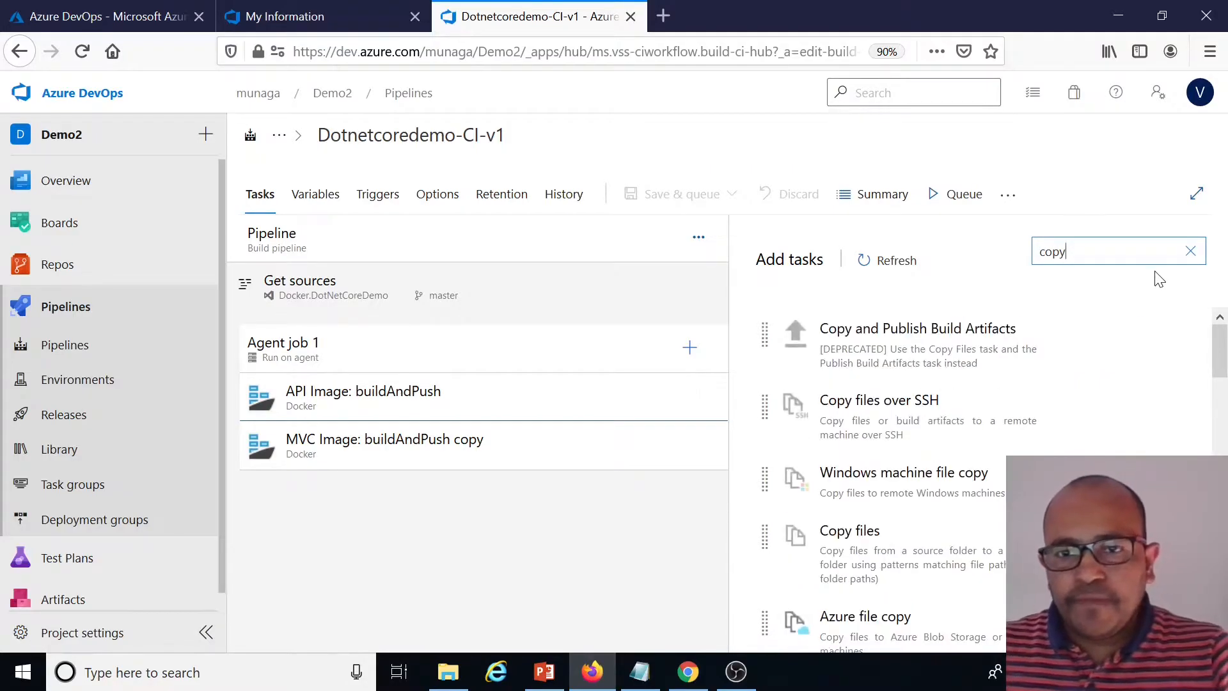
scroll(1036, 349, down, 3)
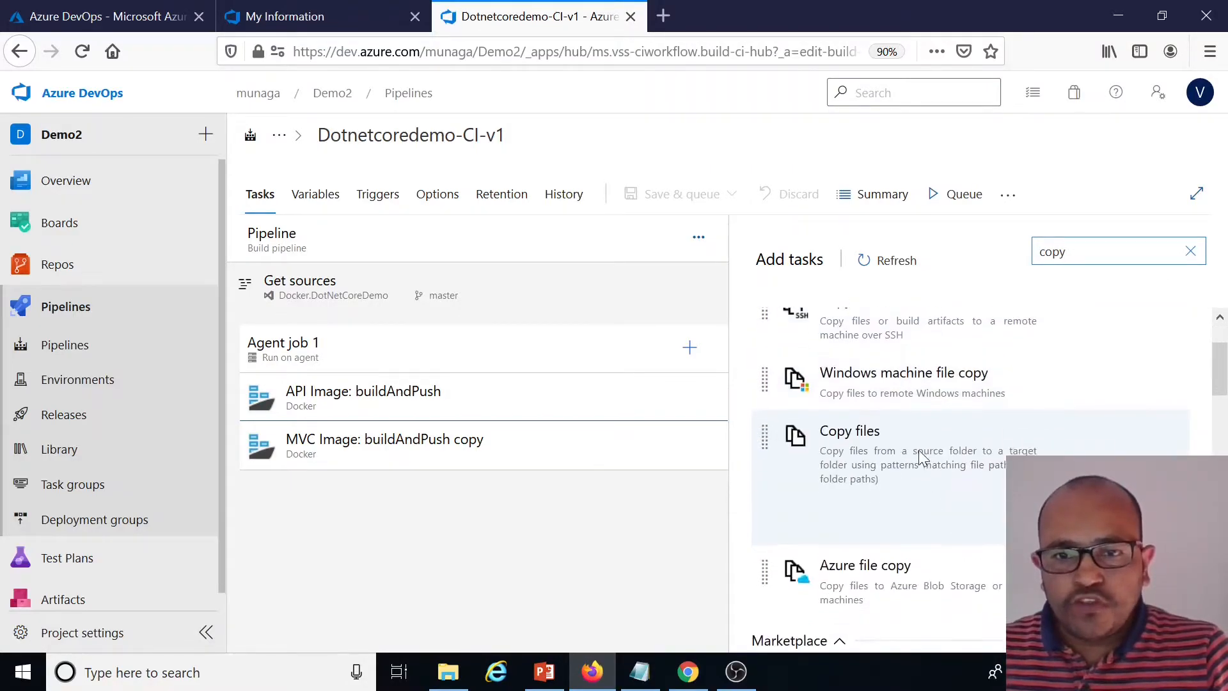
click(919, 457)
drag(920, 458, 430, 397)
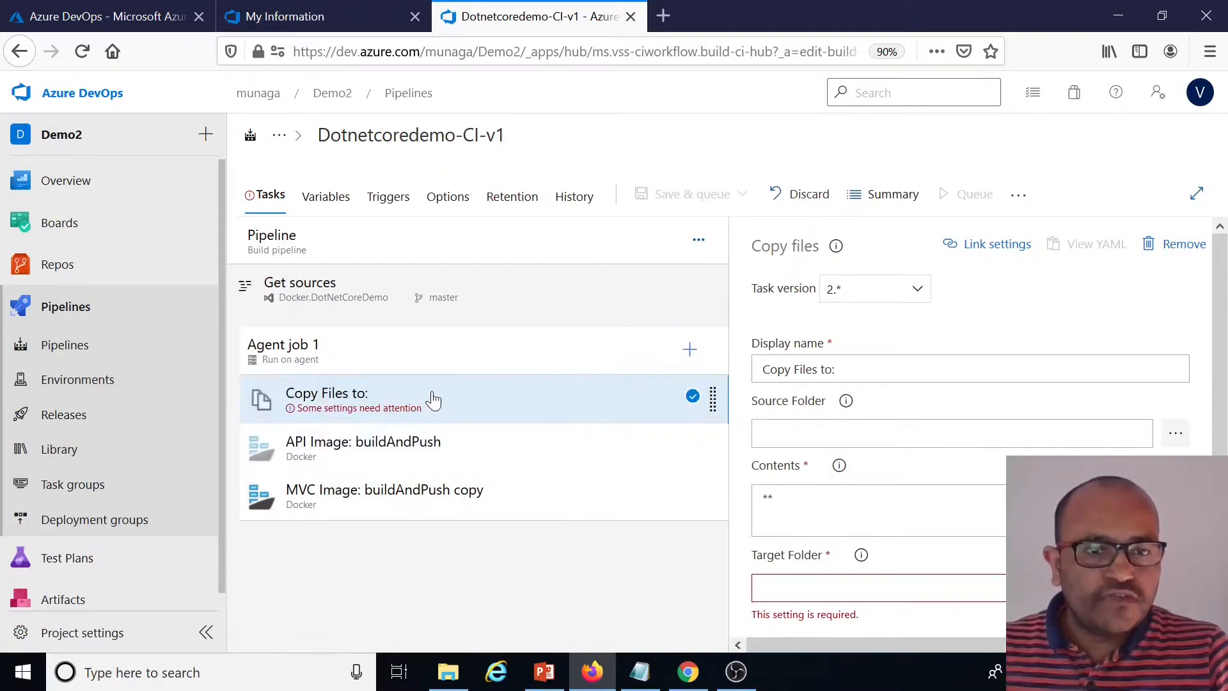
Examine the Copy files task's source folder and contents settings
scroll(908, 490, down, 3)
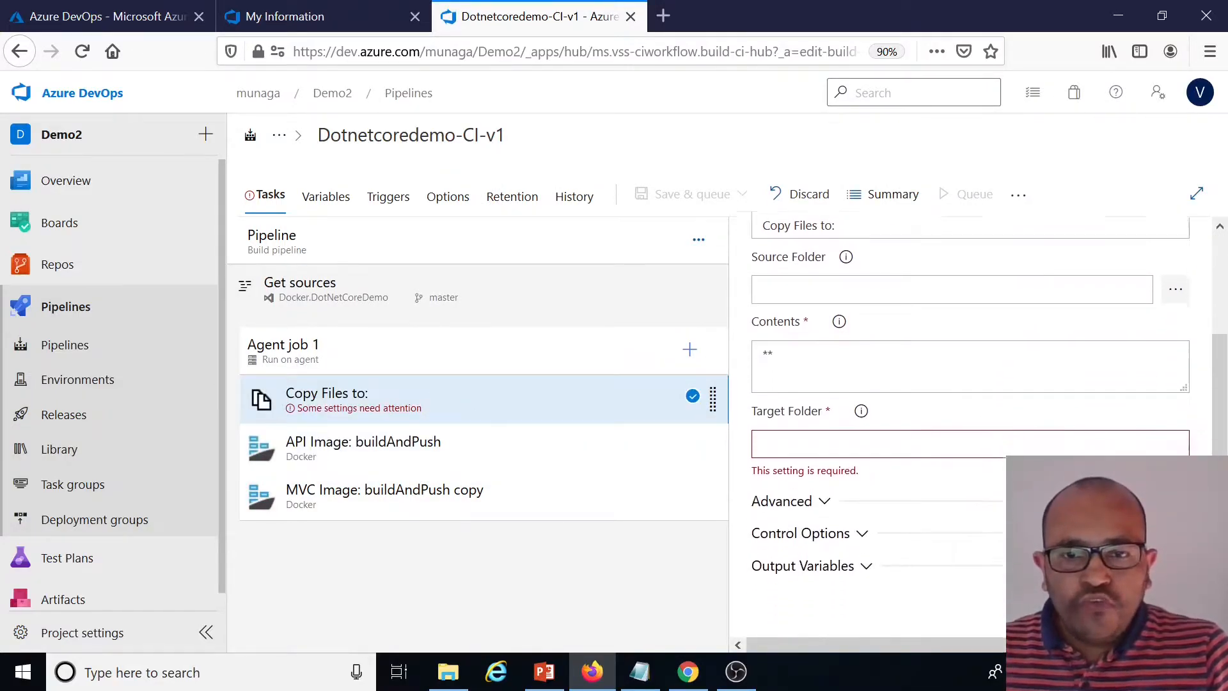
scroll(978, 446, up, 3)
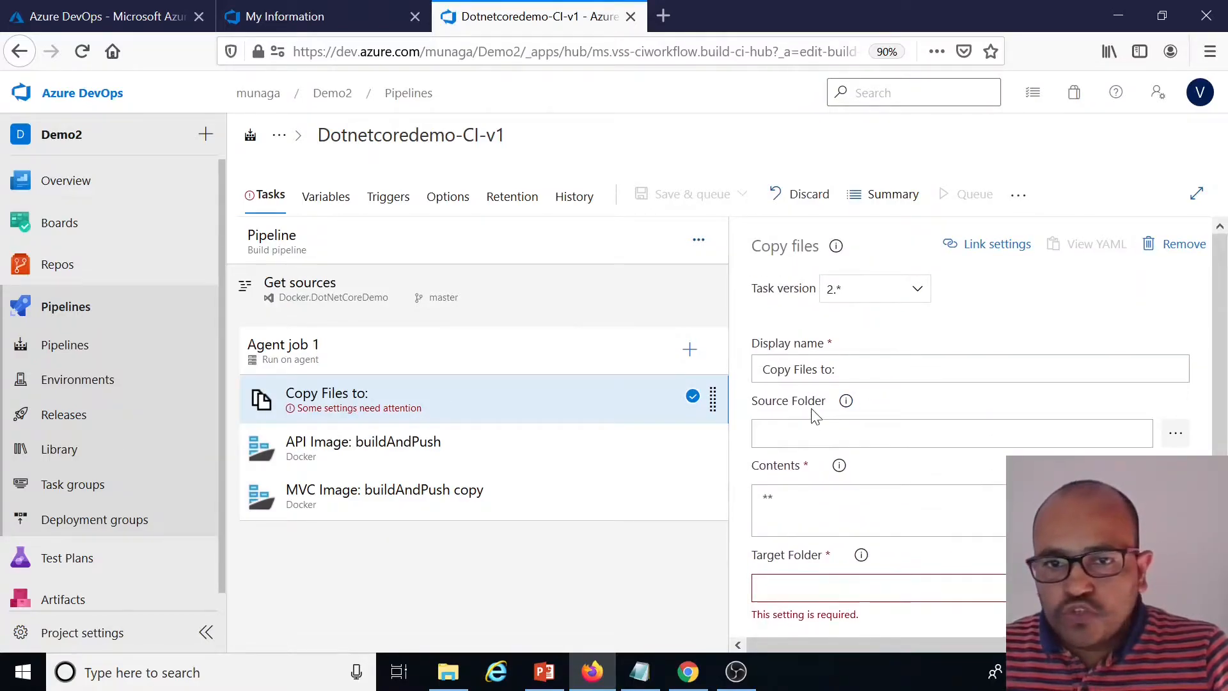
click(1175, 433)
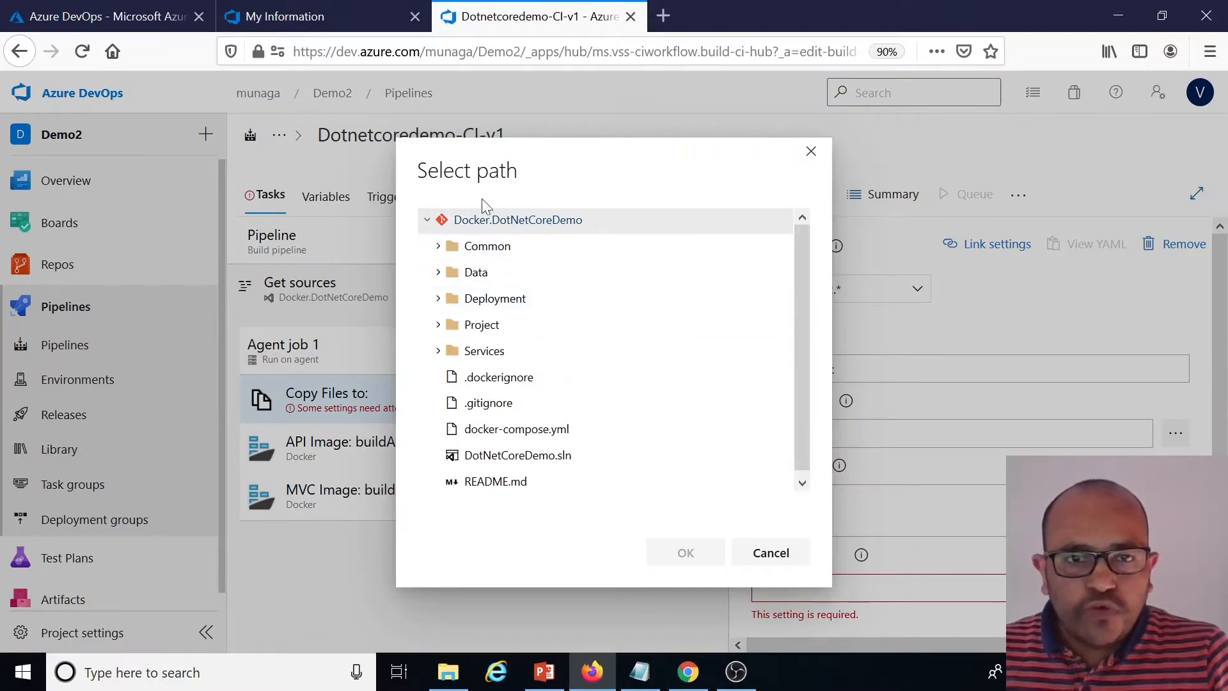
click(770, 552)
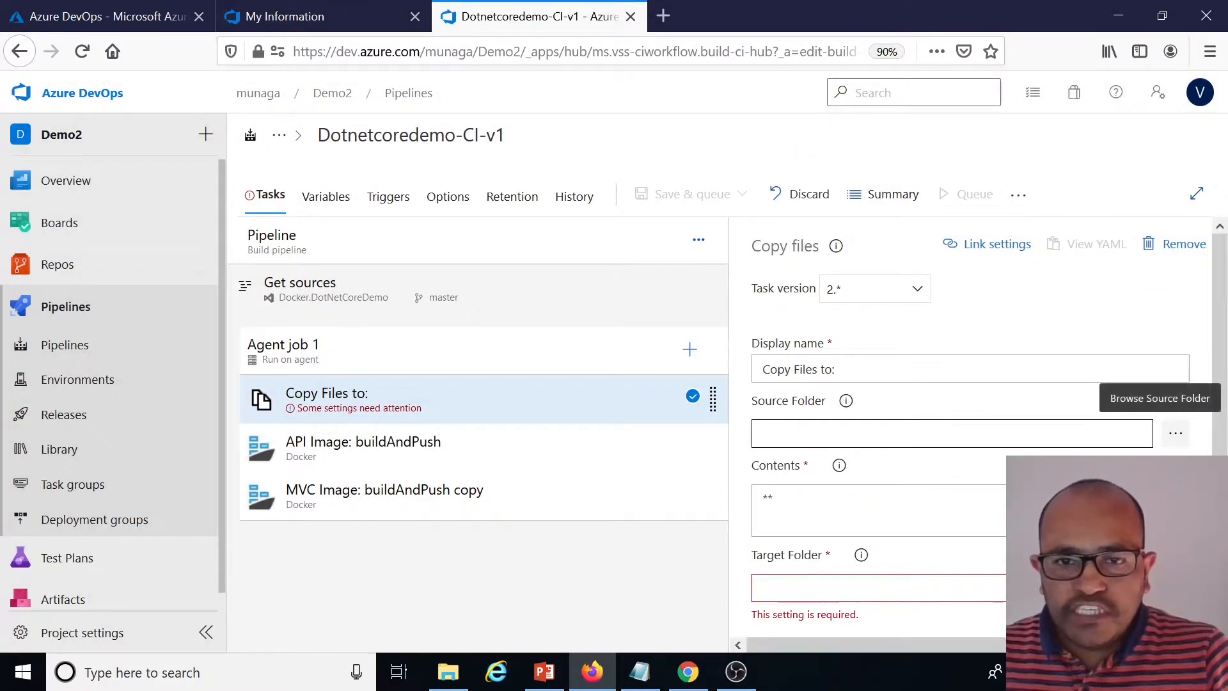
scroll(1175, 433, down, 2)
drag(776, 398, 759, 397)
scroll(908, 410, down, 2)
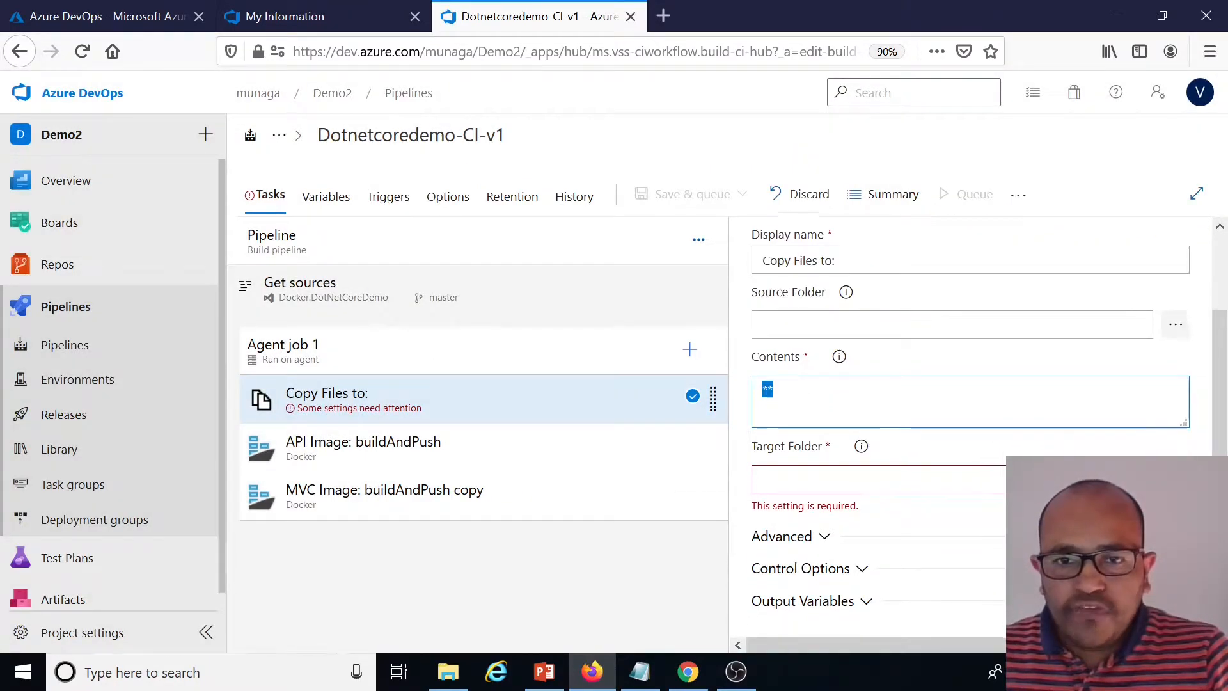
click(912, 410)
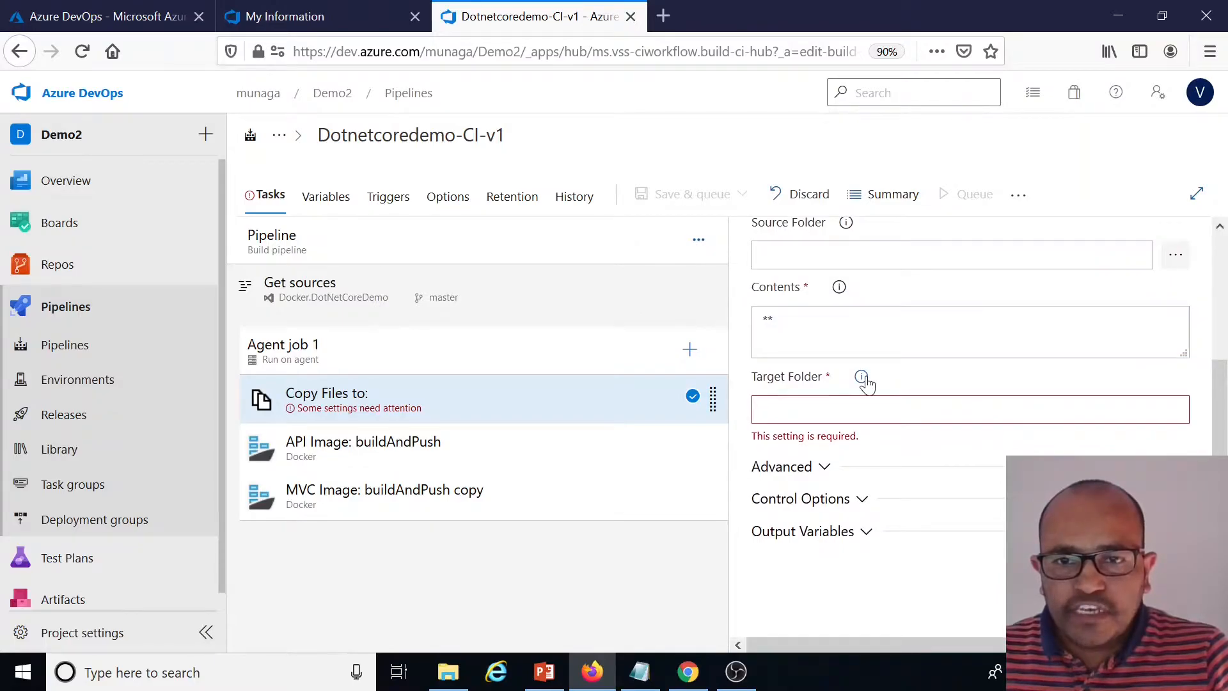
Set the Copy files task's target folder to $(build.artifactstagingdirectory)
click(862, 379)
drag(713, 373, 566, 379)
key(ctrl+c)
click(938, 405)
key(ctrl+v)
click(951, 410)
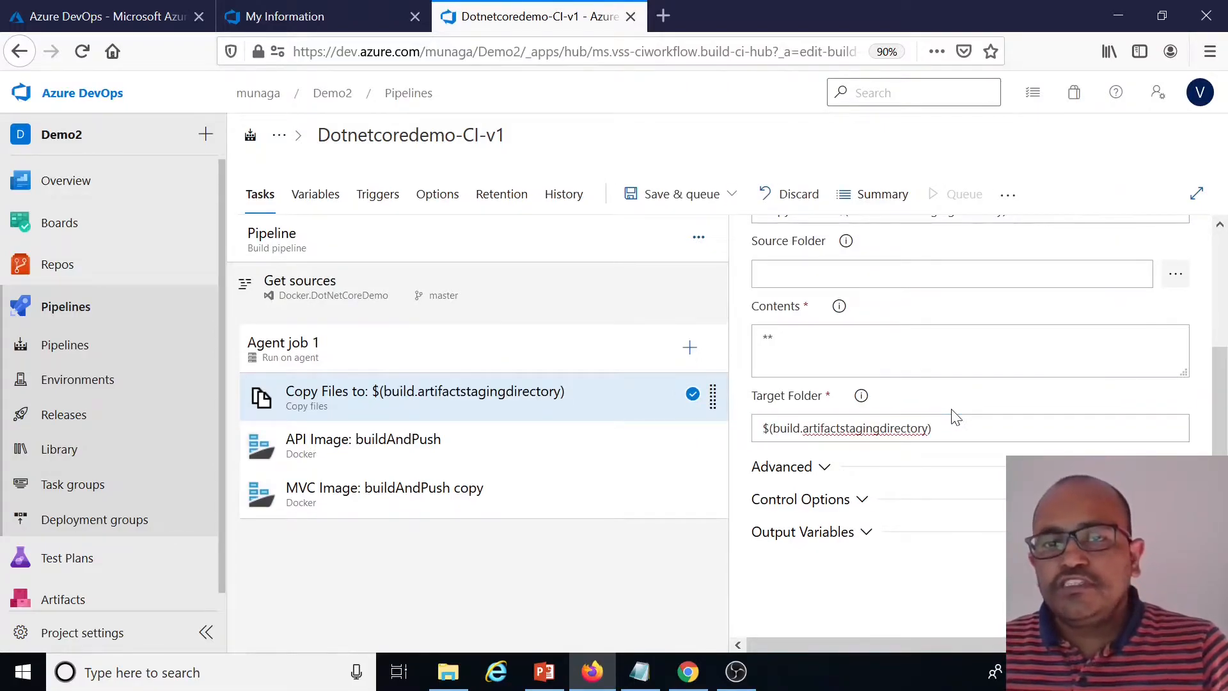
Open the API Image: buildAndPush task's settings
click(929, 423)
drag(934, 428, 759, 428)
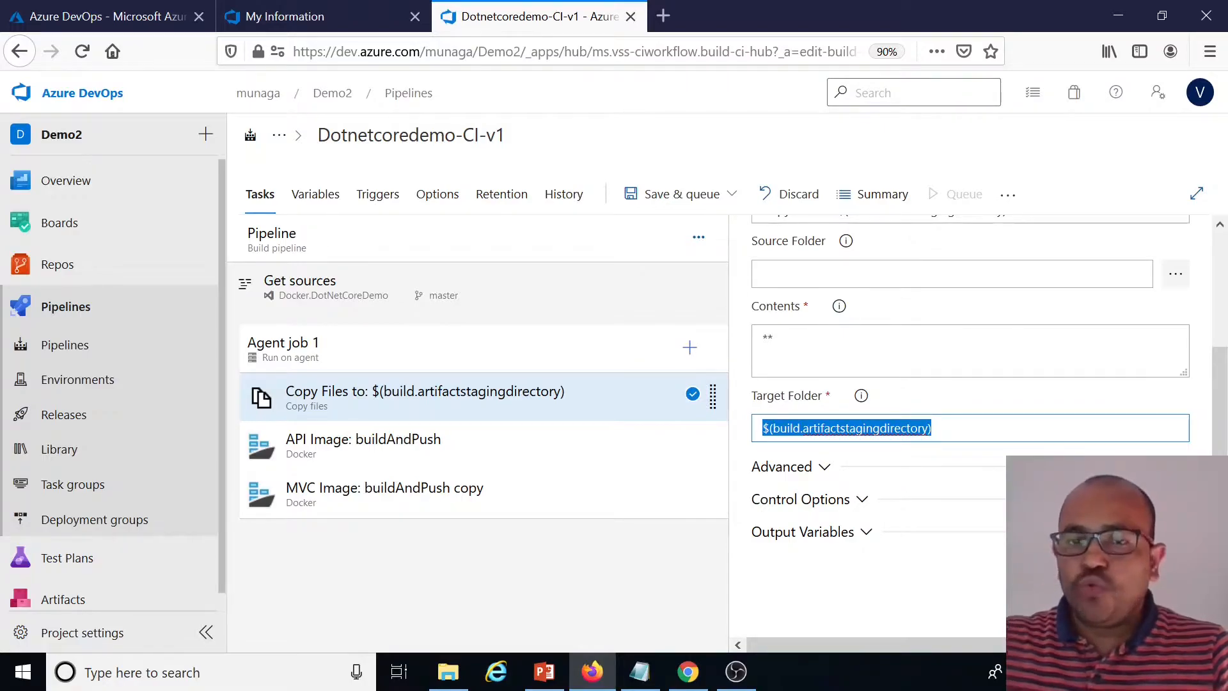
click(651, 567)
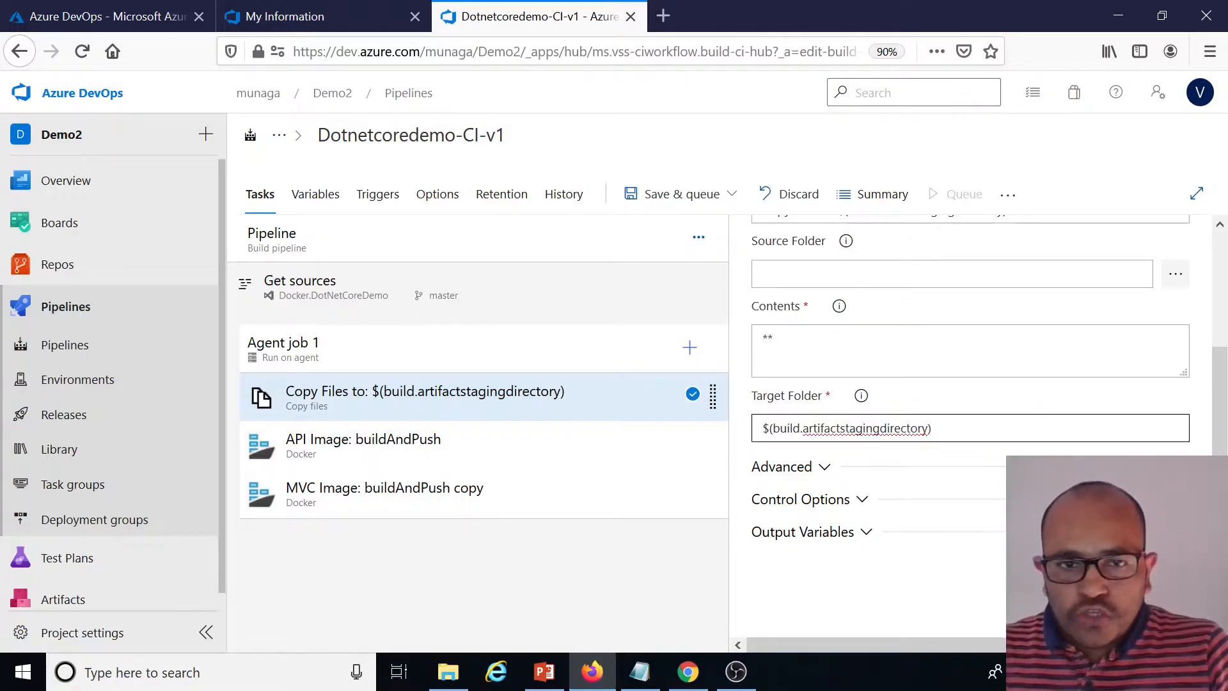
drag(936, 428, 760, 428)
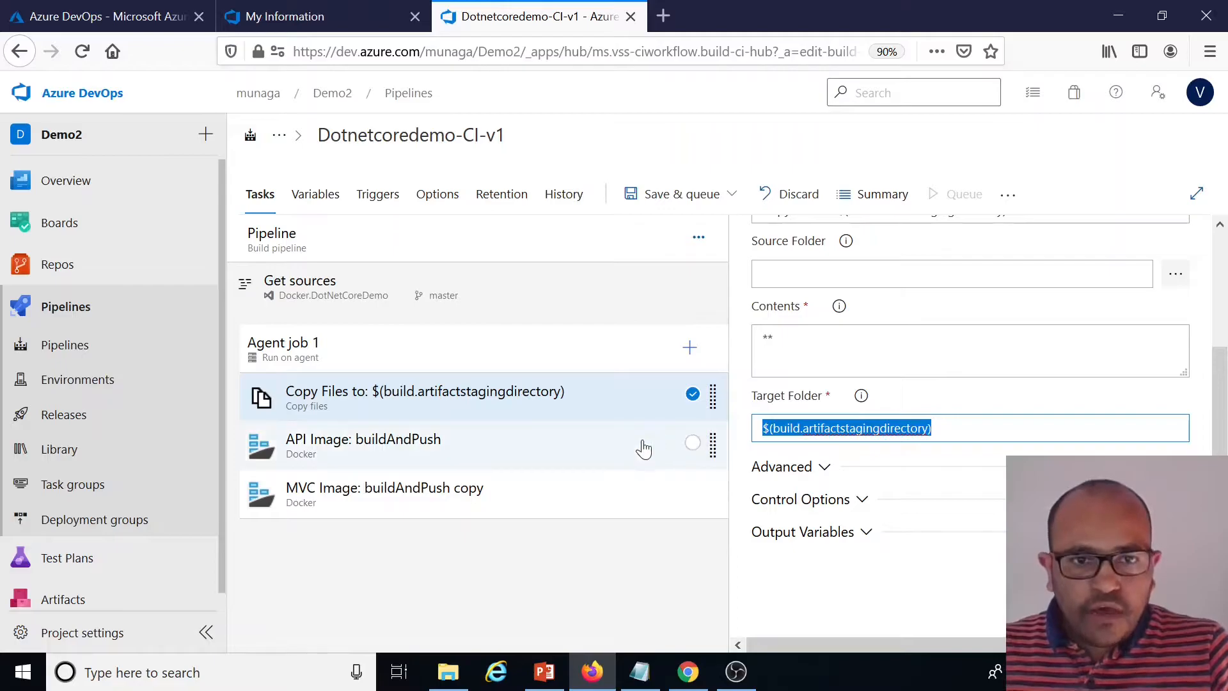
scroll(959, 383, up, 5)
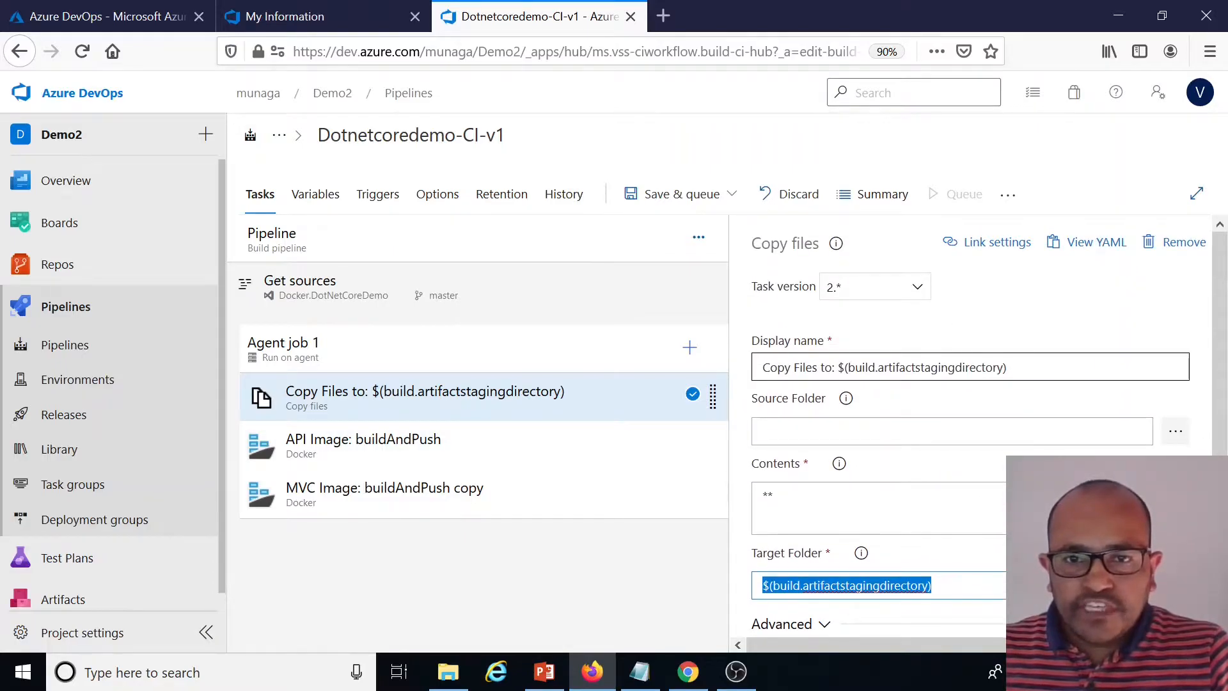
click(441, 449)
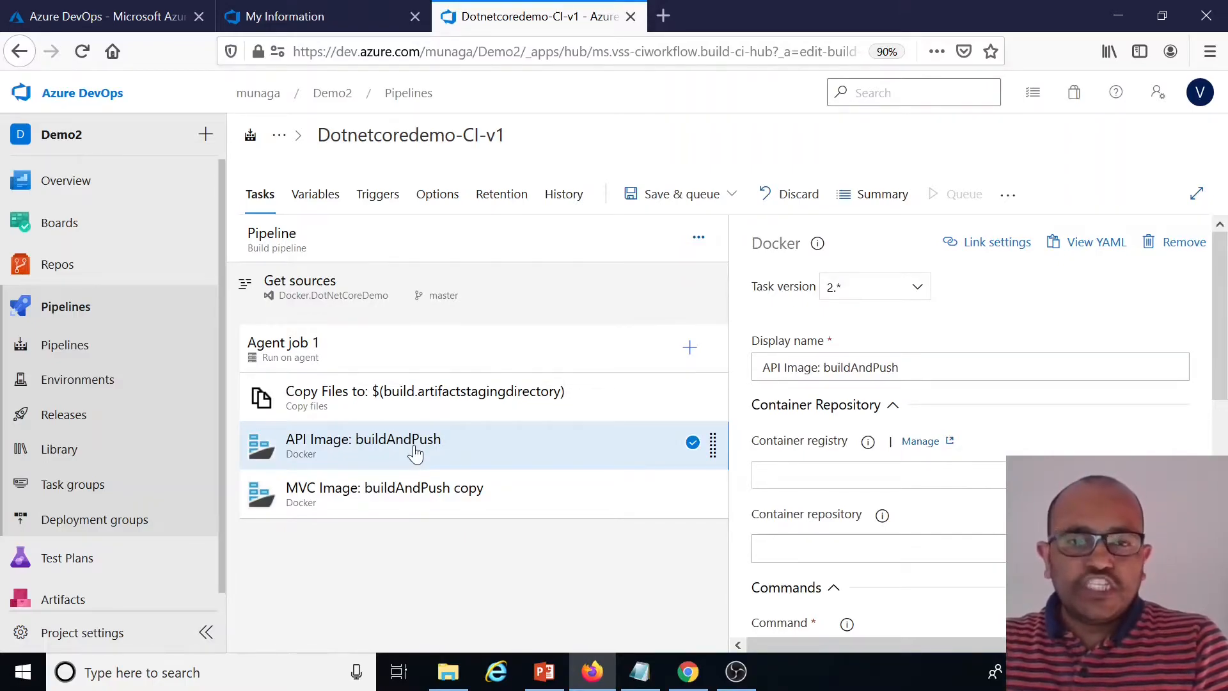
Append " : $(build.artifactstagingdirectory)" to the display names of both the API Image and MVC Image Docker tasks
click(901, 367)
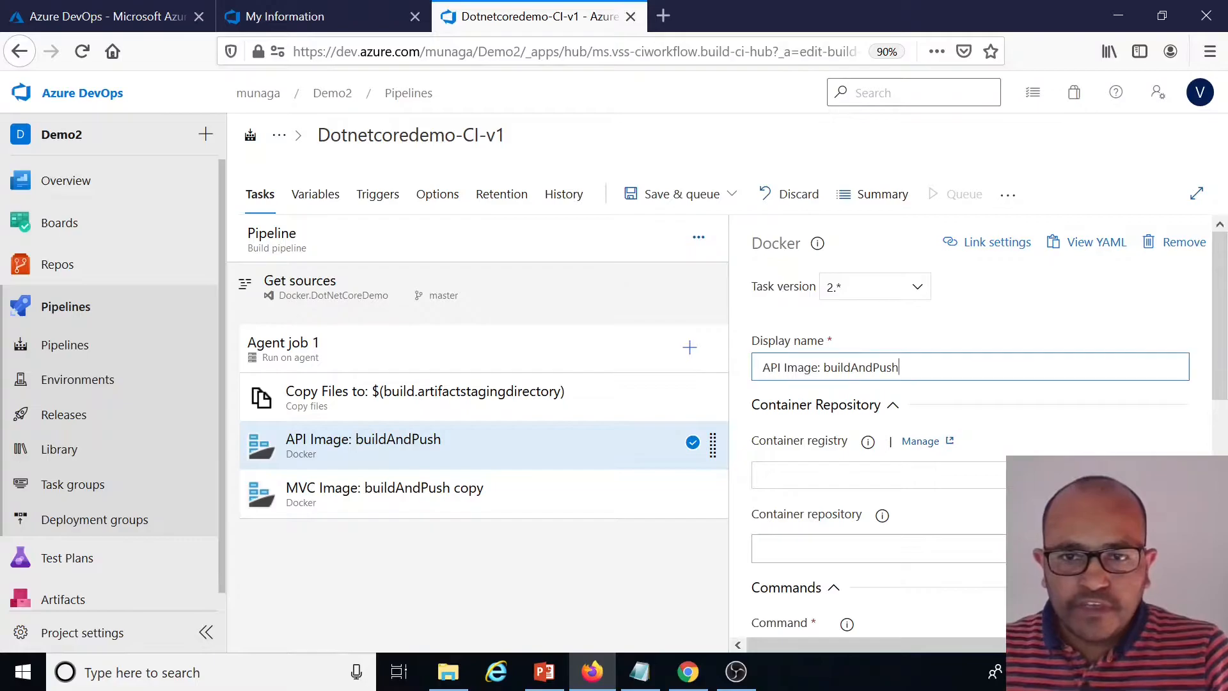
text(:)
key(ctrl+v)
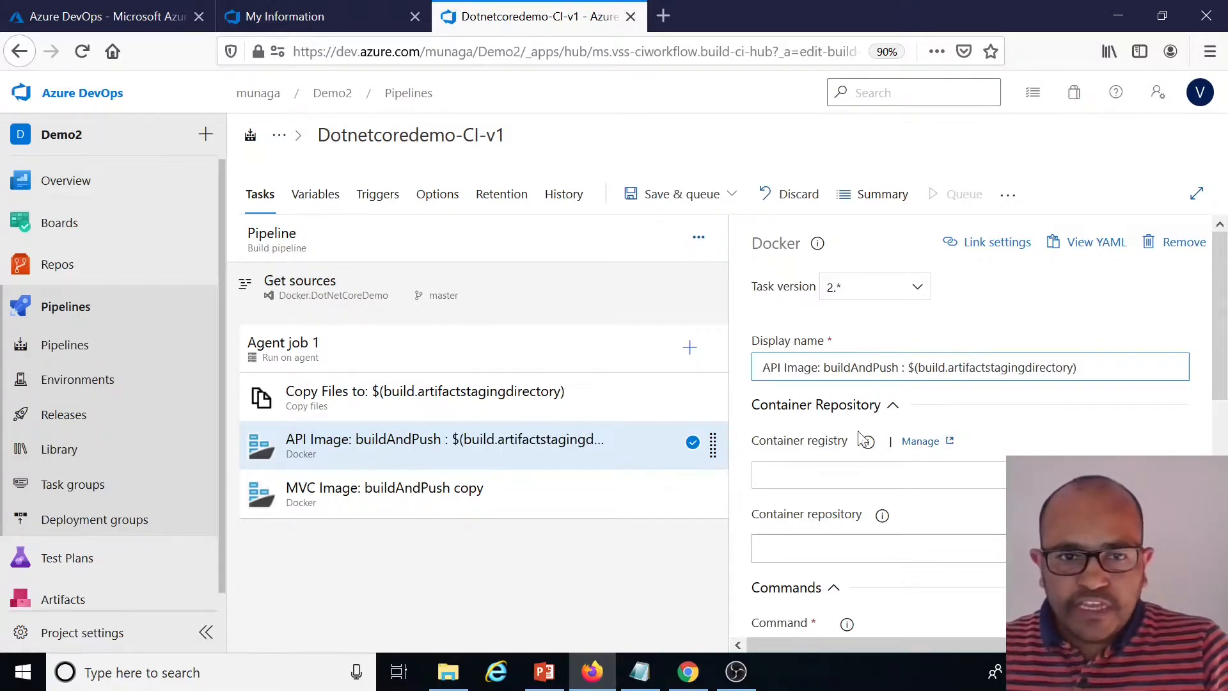
click(562, 492)
click(1055, 355)
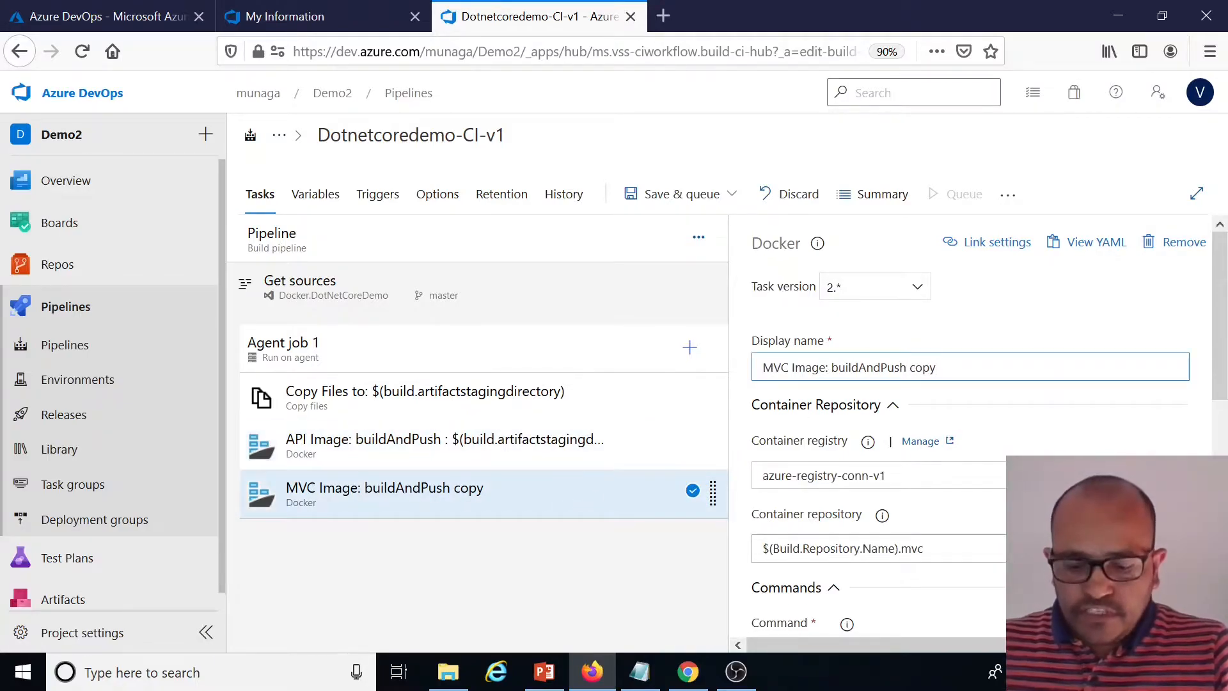
text(:)
key(ctrl+v)
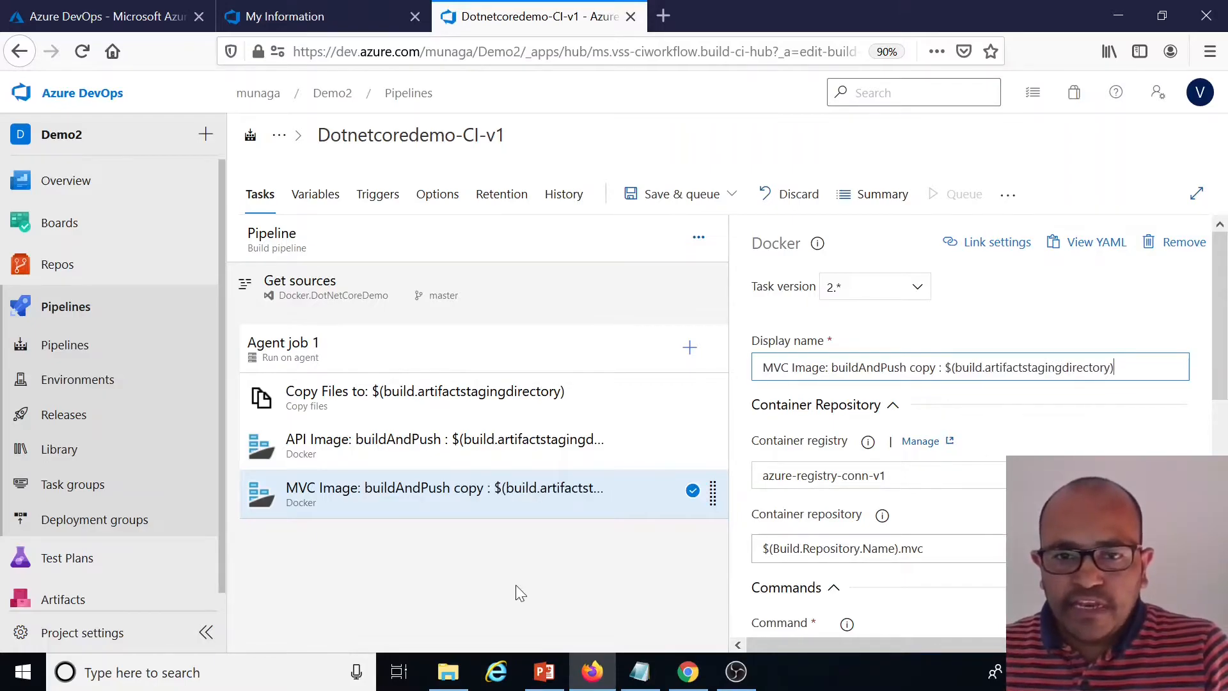
Save the edited build pipeline
scroll(1134, 425, down, 5)
scroll(1135, 502, down, 2)
scroll(1135, 502, up, 8)
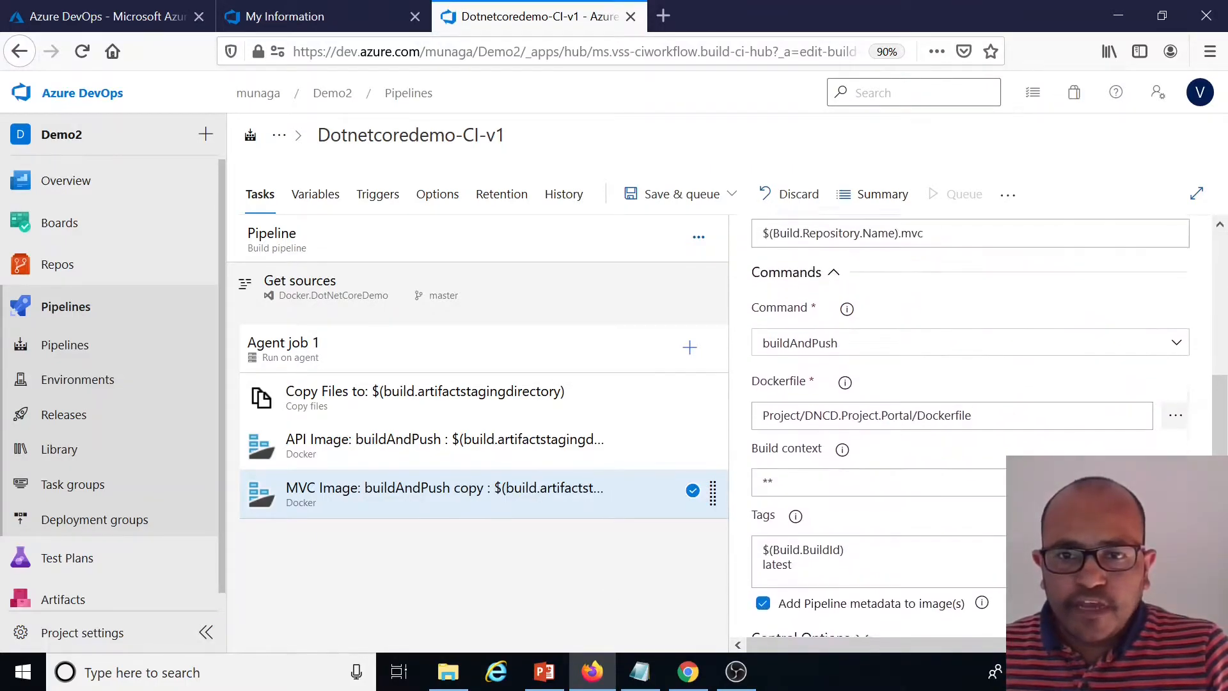
click(534, 410)
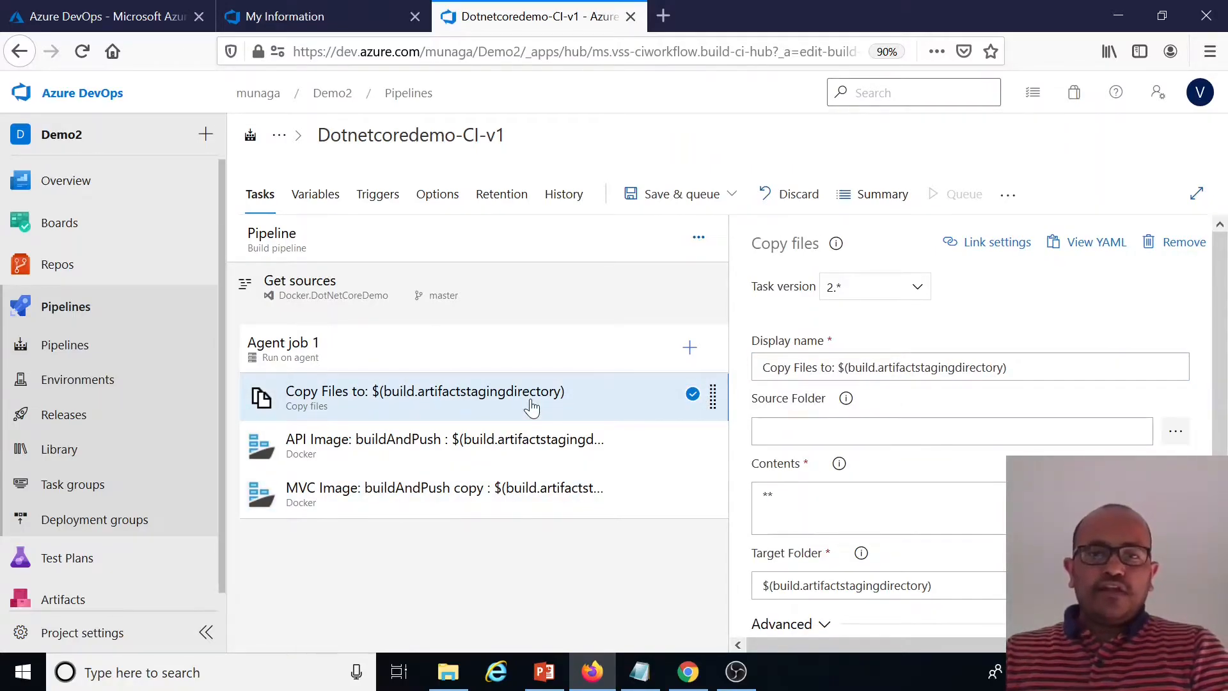
click(731, 194)
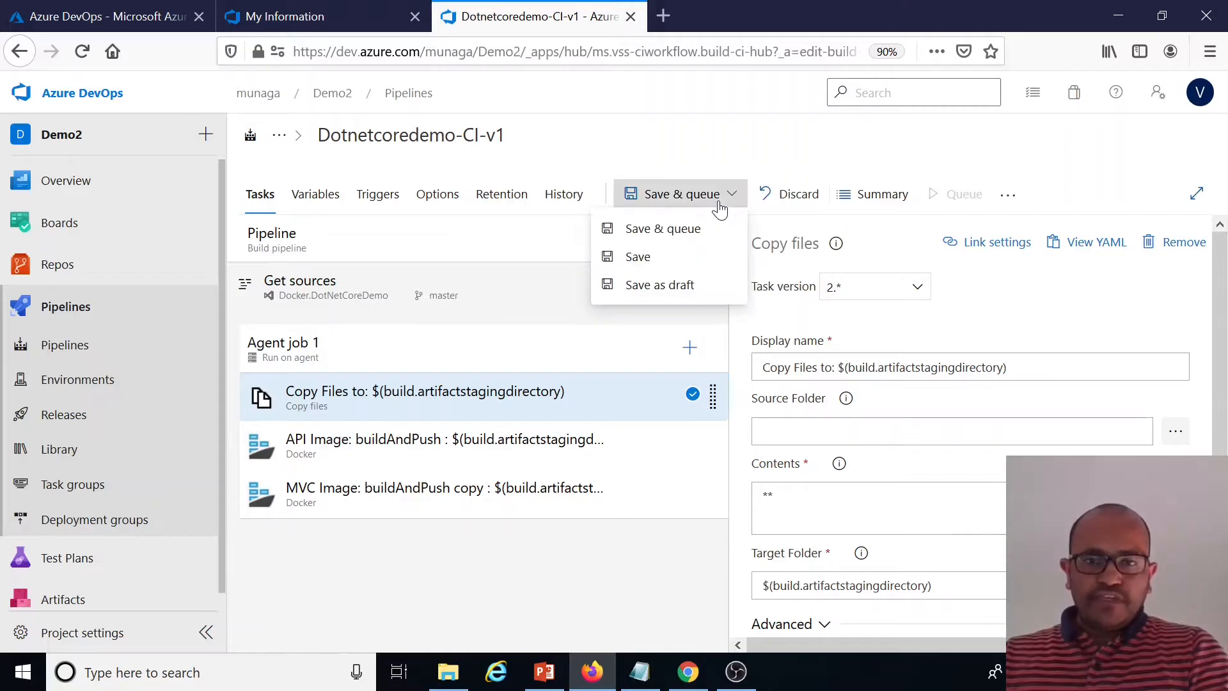
click(637, 257)
Queue a run of the pipeline on the master branch with the windows-2019 agent
click(721, 425)
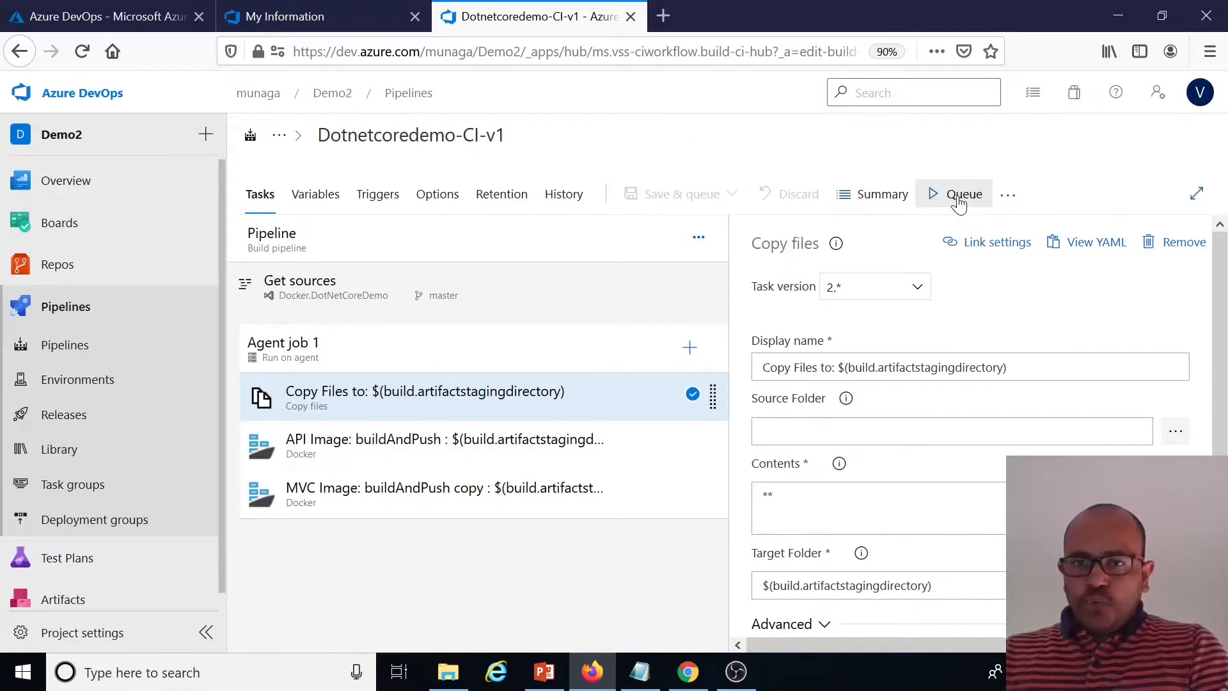
click(959, 199)
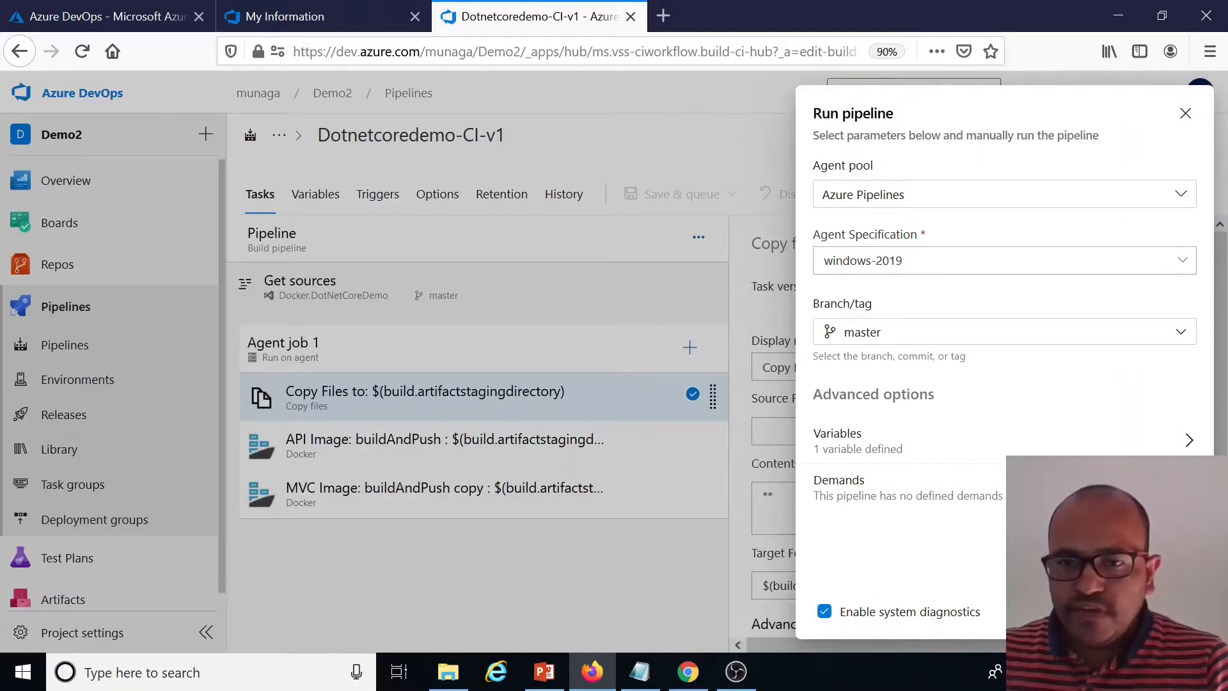
click(1174, 611)
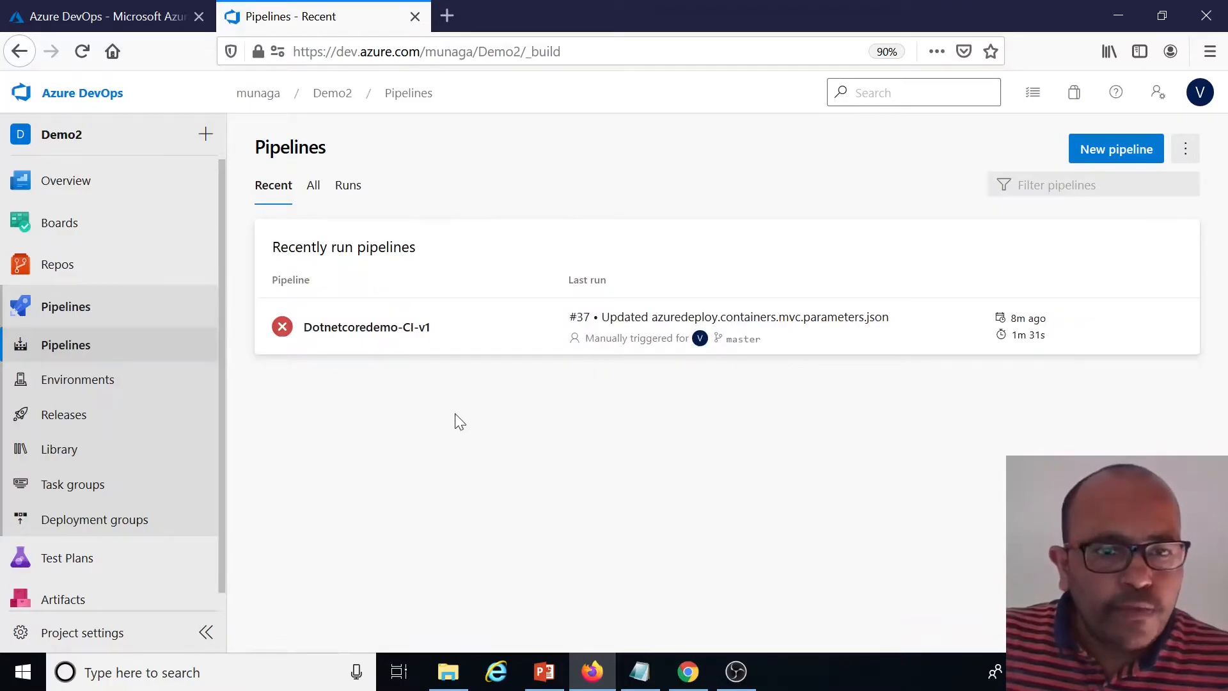
Open the failed run's Agent job 1 log and examine the error in the API Image task
click(420, 343)
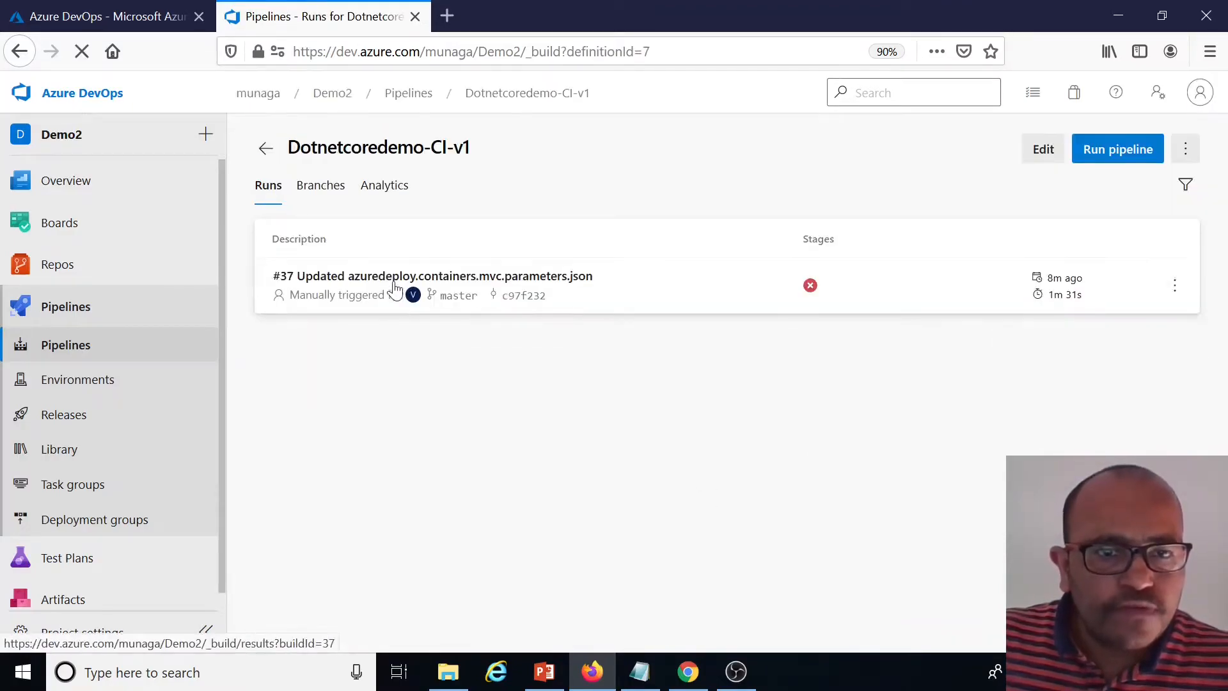
click(410, 289)
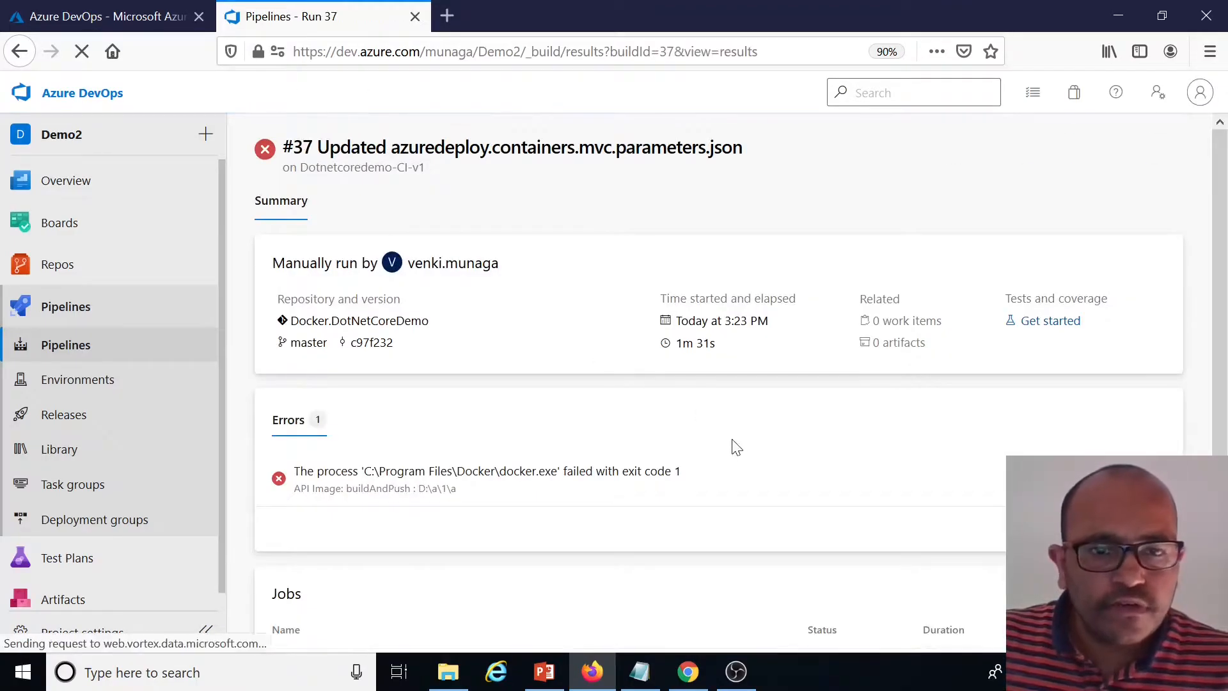
scroll(734, 447, down, 1)
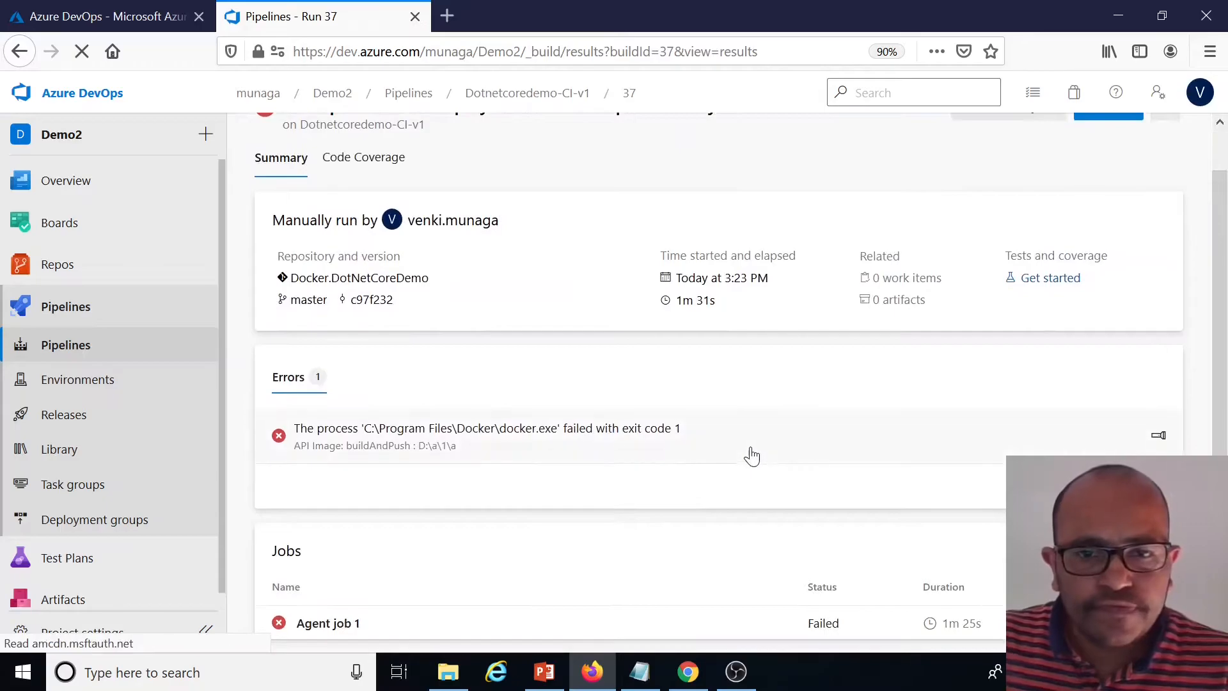
click(313, 633)
click(377, 396)
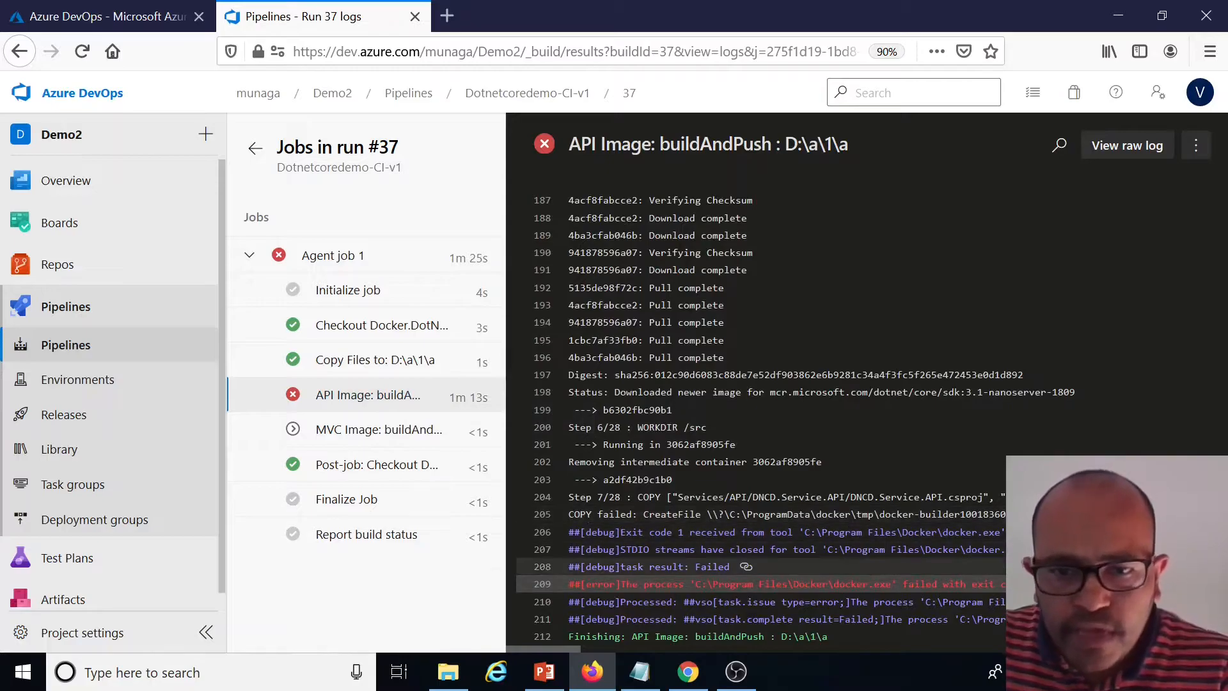
drag(574, 514, 1008, 514)
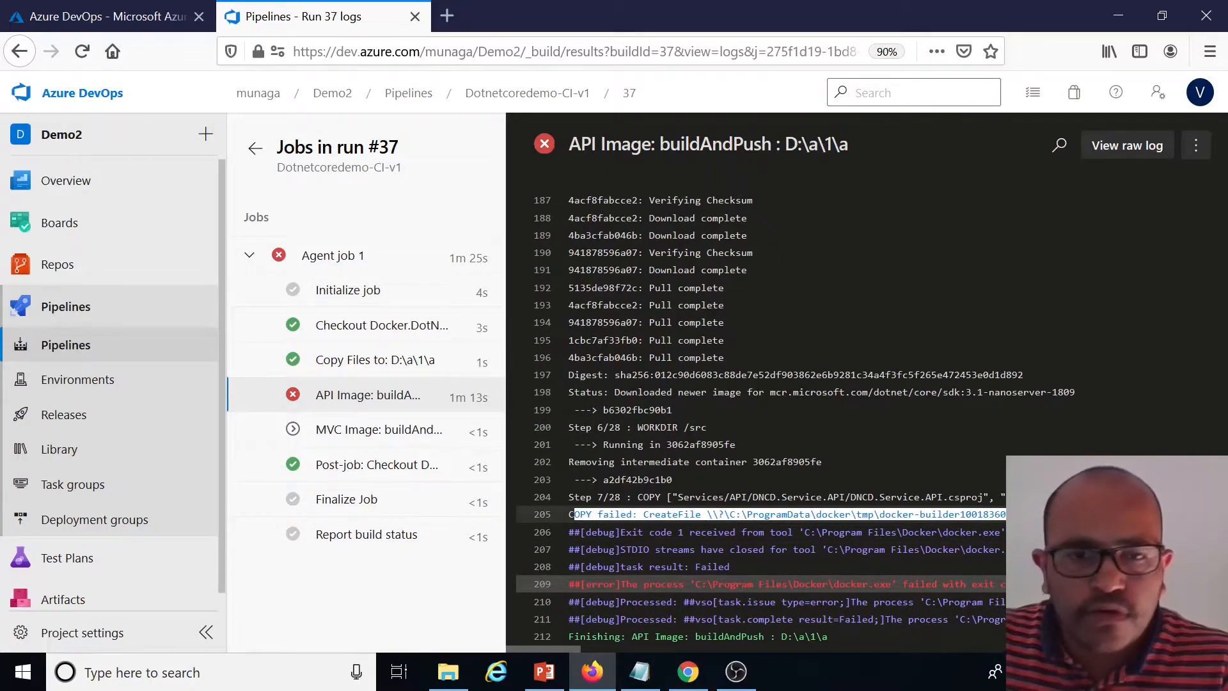
click(1010, 514)
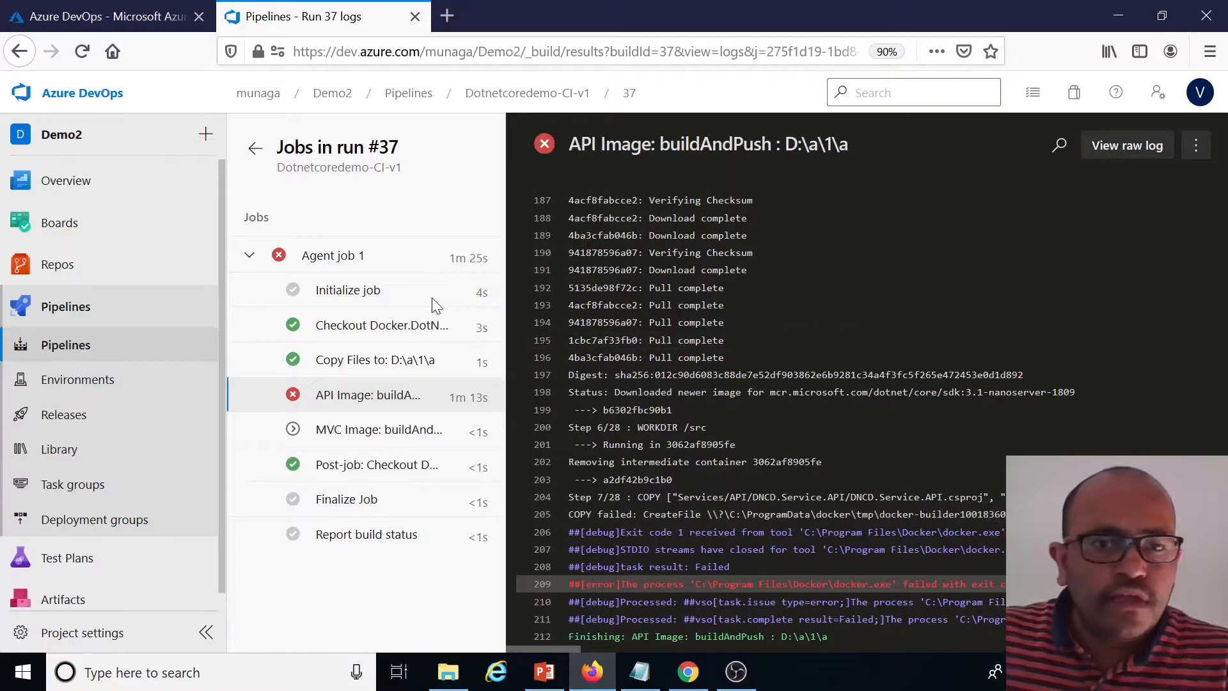
Reopen the pipeline for editing and examine the API Image task's build context setting
click(89, 350)
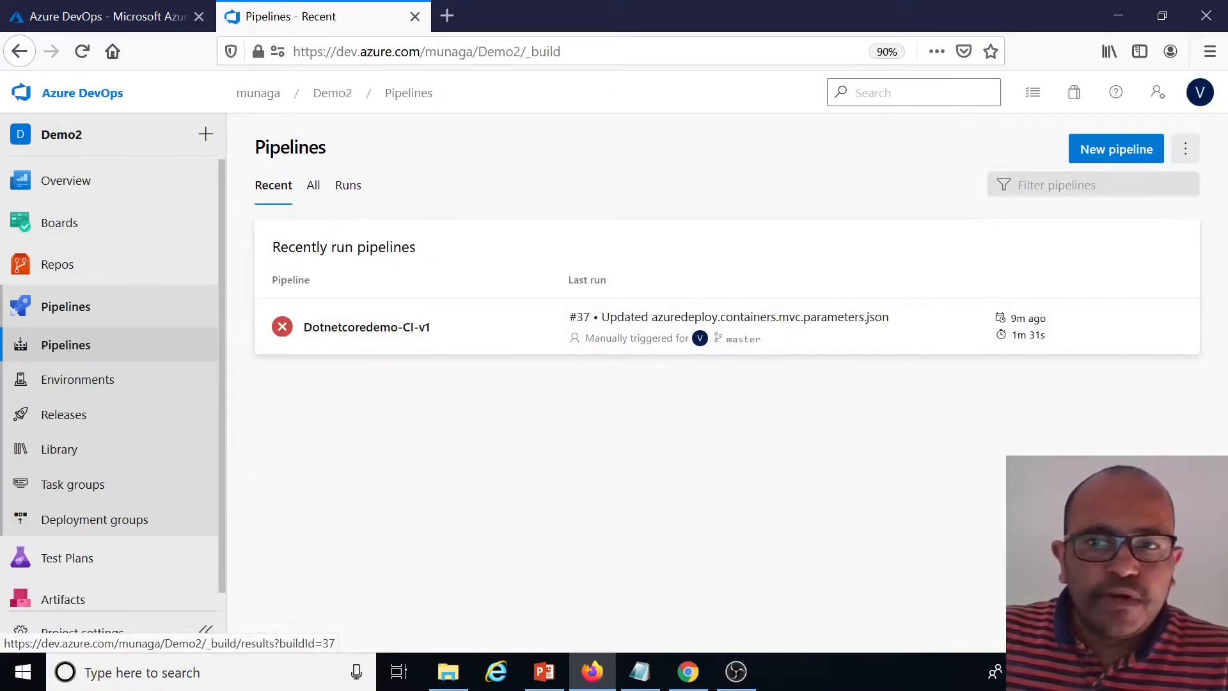
click(376, 329)
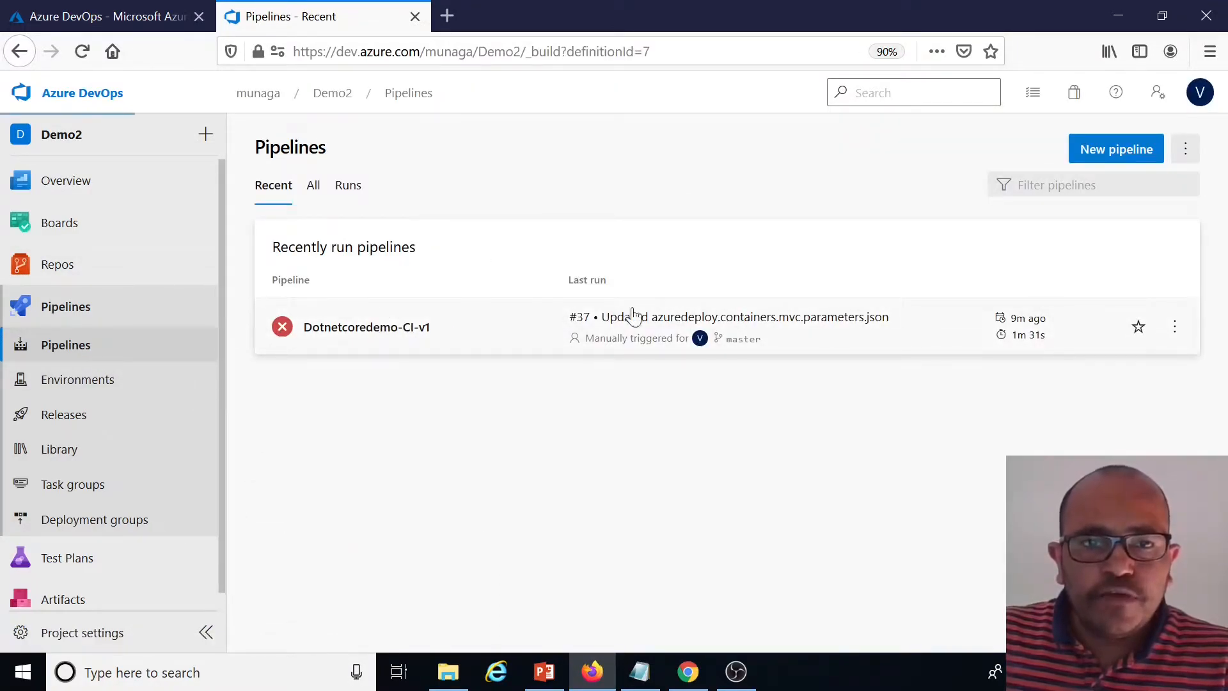
click(1049, 151)
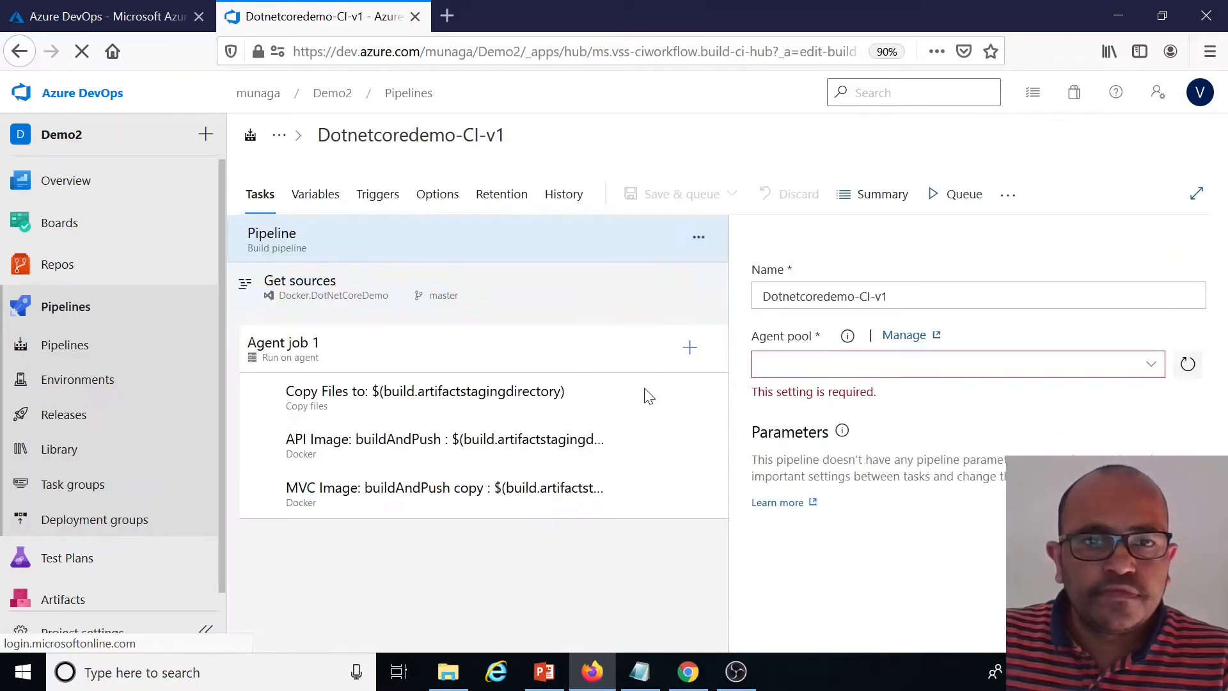
click(486, 445)
scroll(1018, 437, down, 6)
scroll(811, 284, down, 1)
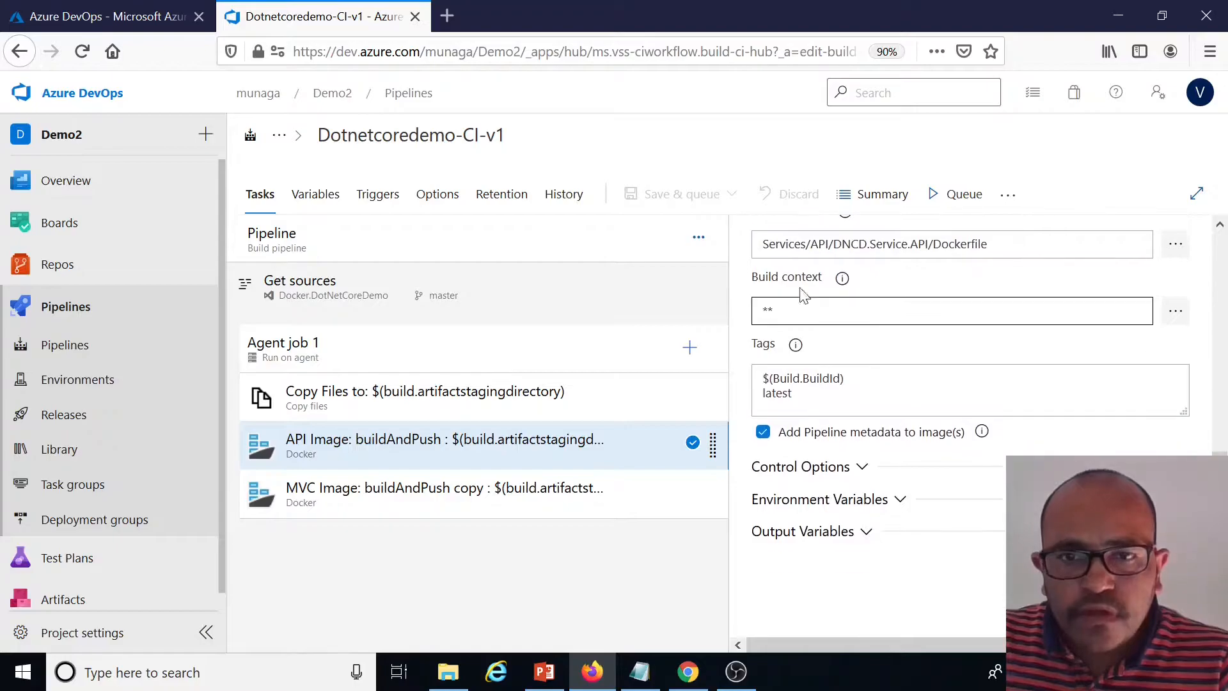
drag(824, 284, 754, 283)
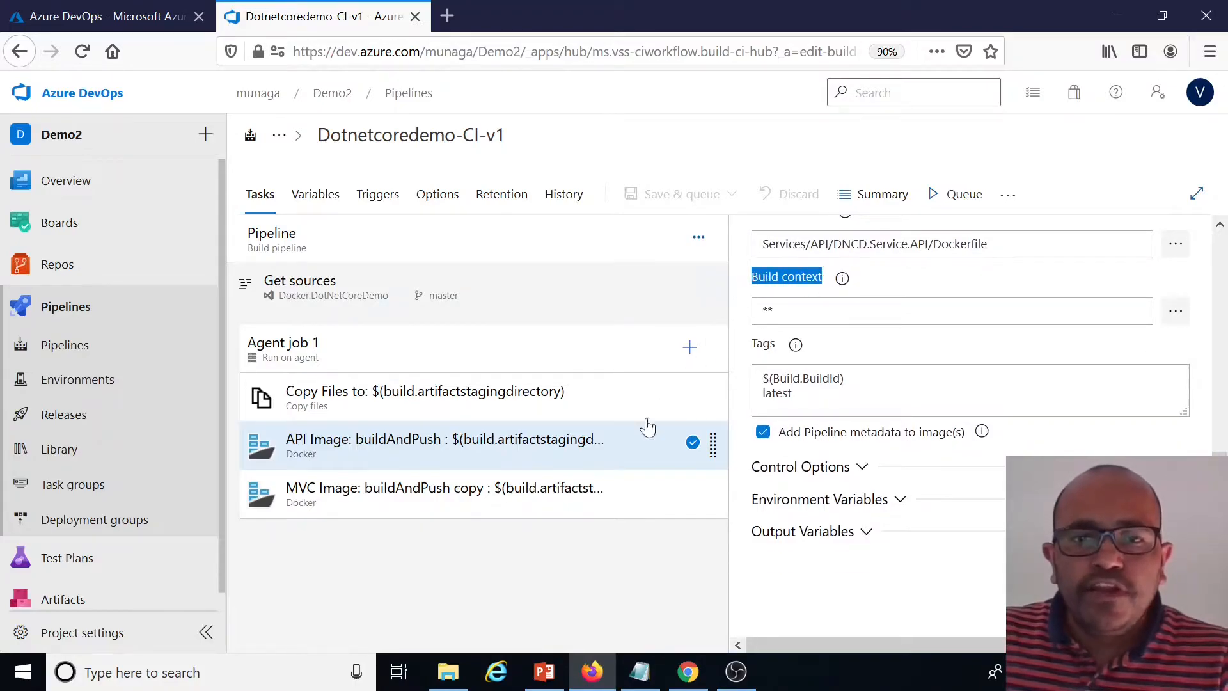
Copy the Copy files target folder and paste it as the API Image task's build context, $(build.artifactstagingdirectory)
click(543, 413)
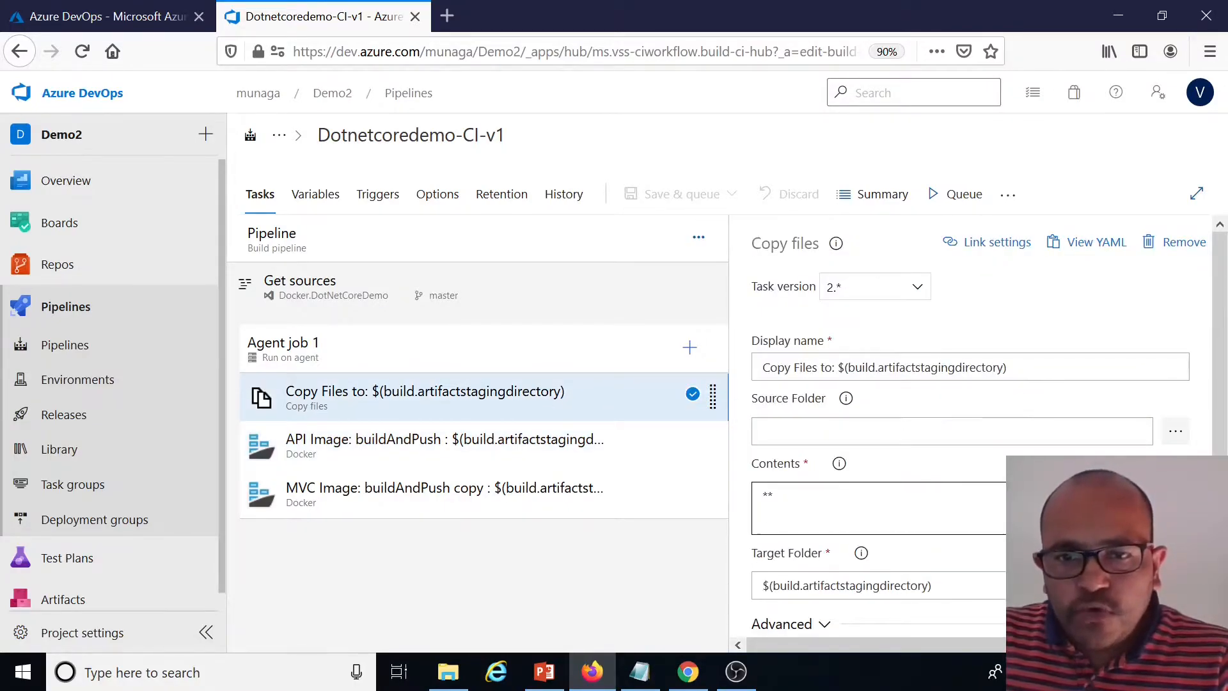
triple_click(1036, 585)
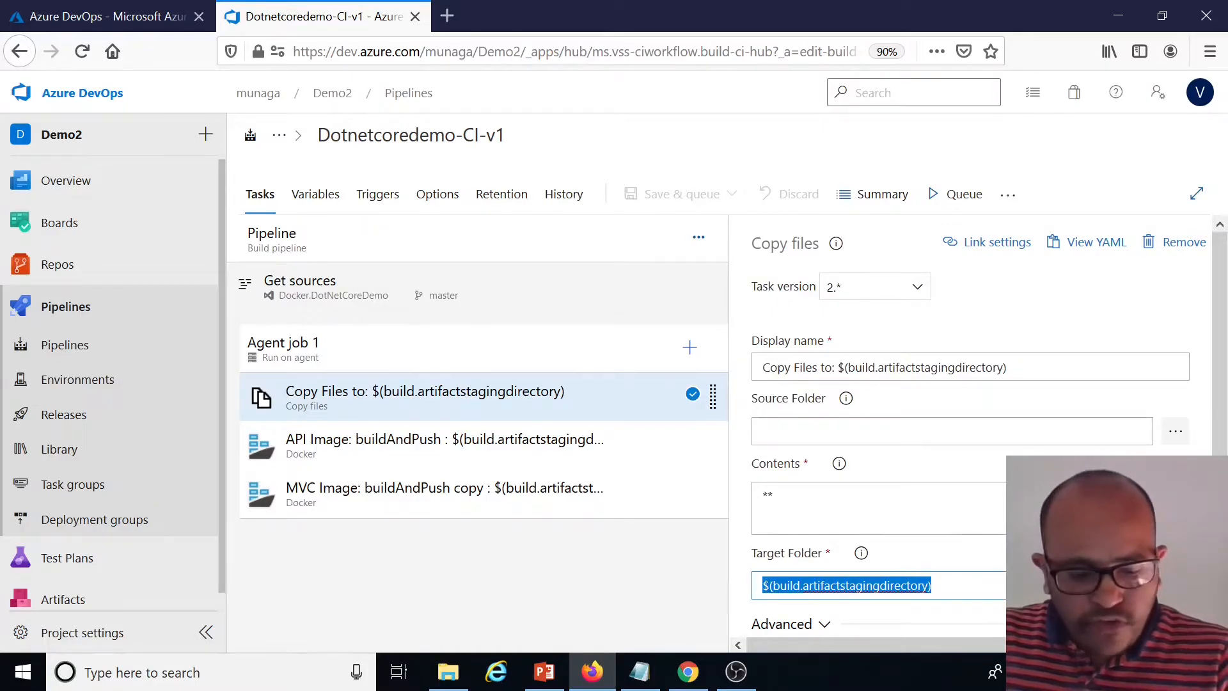
click(505, 451)
scroll(945, 439, down, 5)
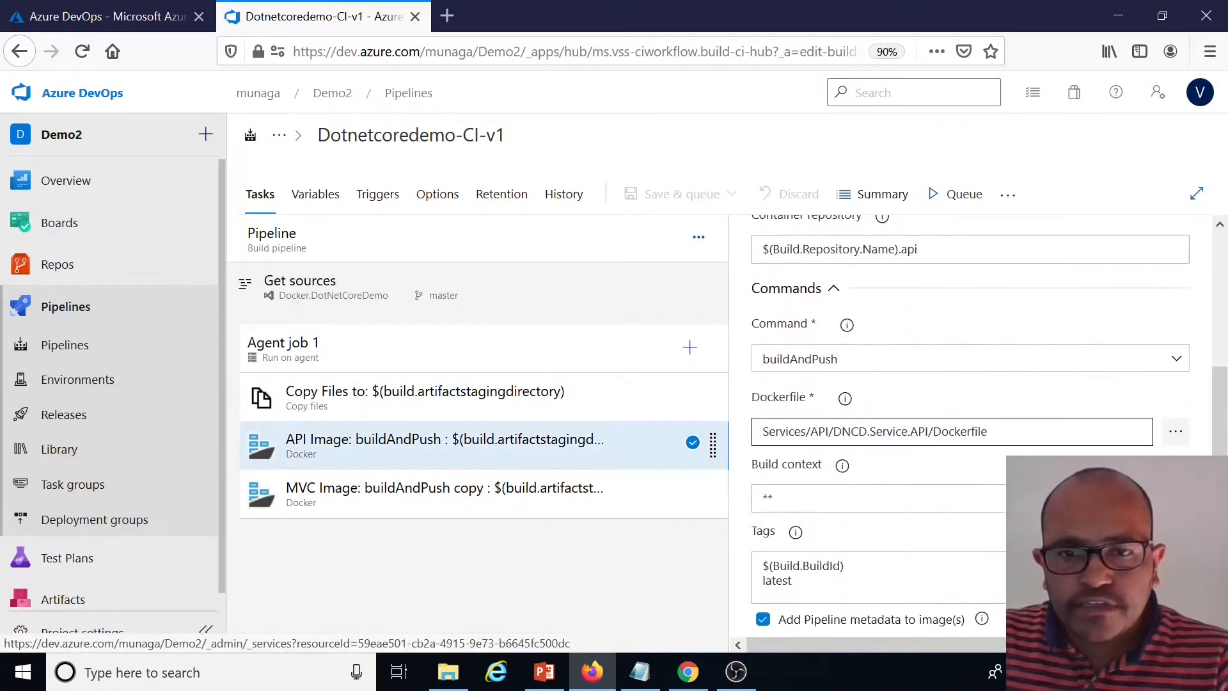
triple_click(1036, 499)
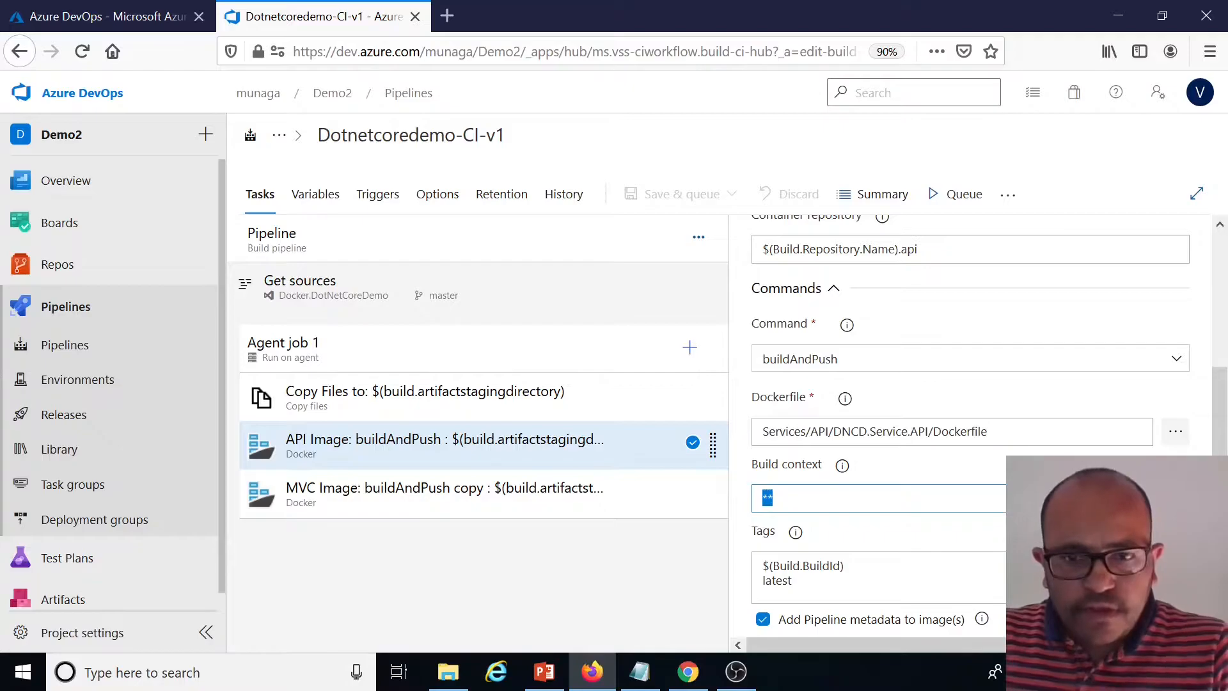
key(ctrl+v)
Save the pipeline with the new API build context
click(706, 202)
click(640, 256)
click(694, 435)
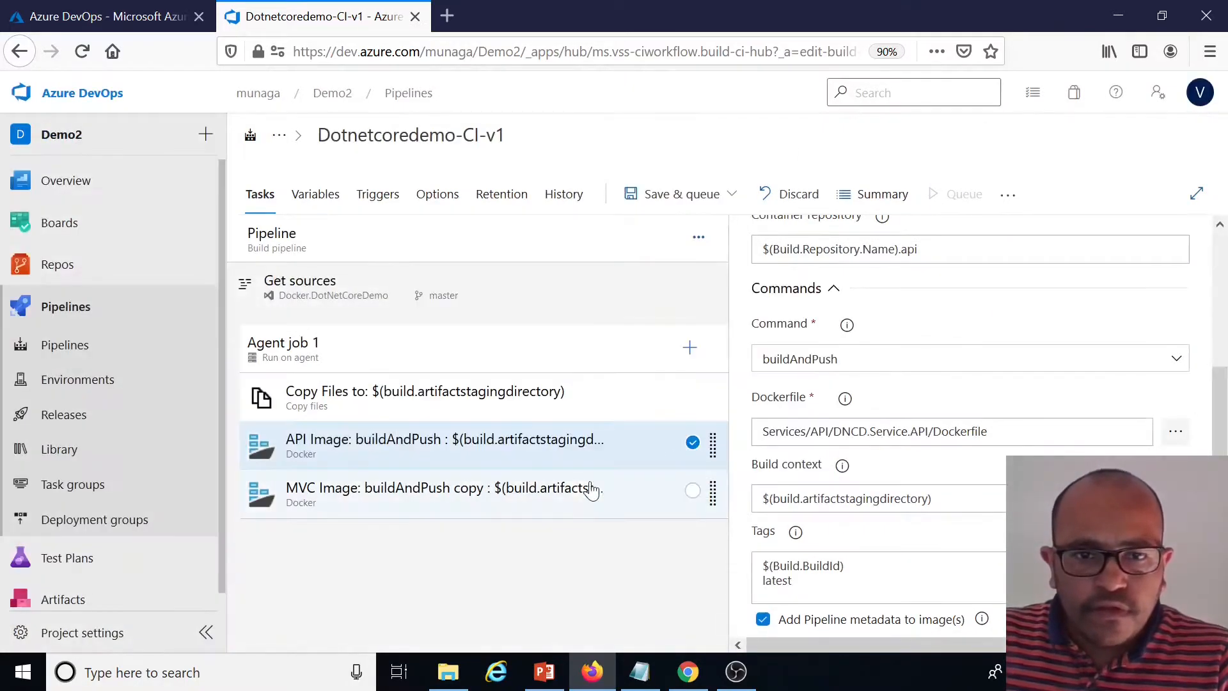
Set the MVC Image task's build context to $(build.artifactstagingdirectory)
click(647, 505)
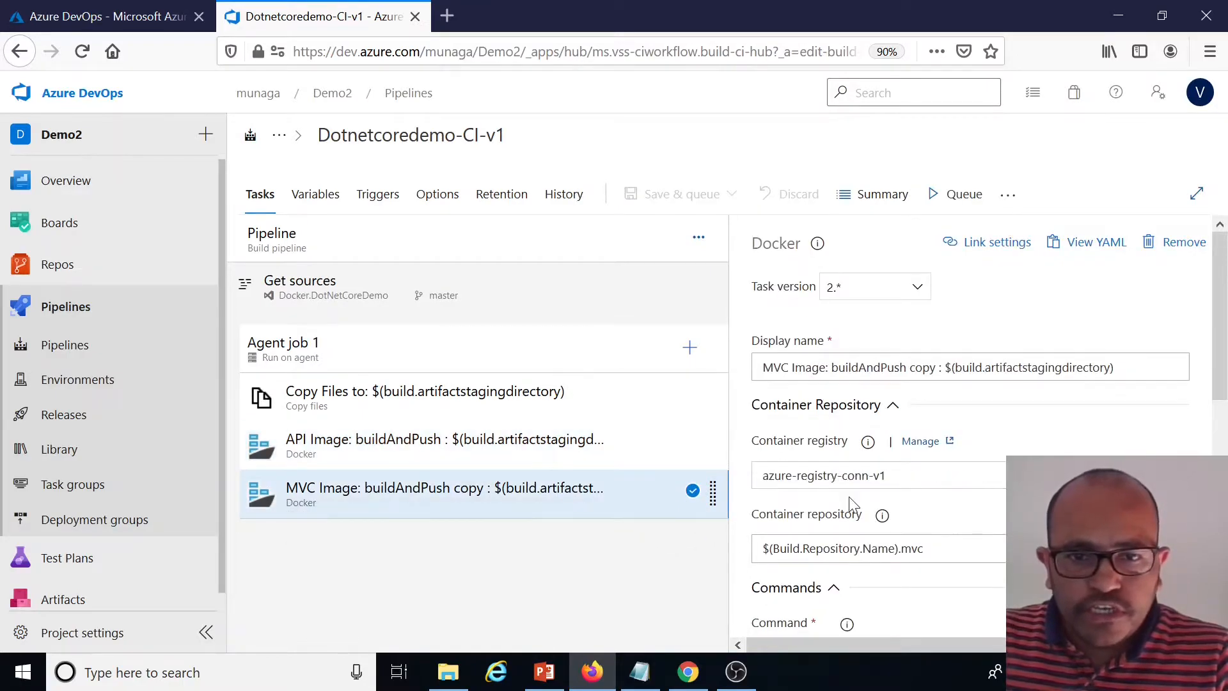
double_click(1039, 498)
key(ctrl+v)
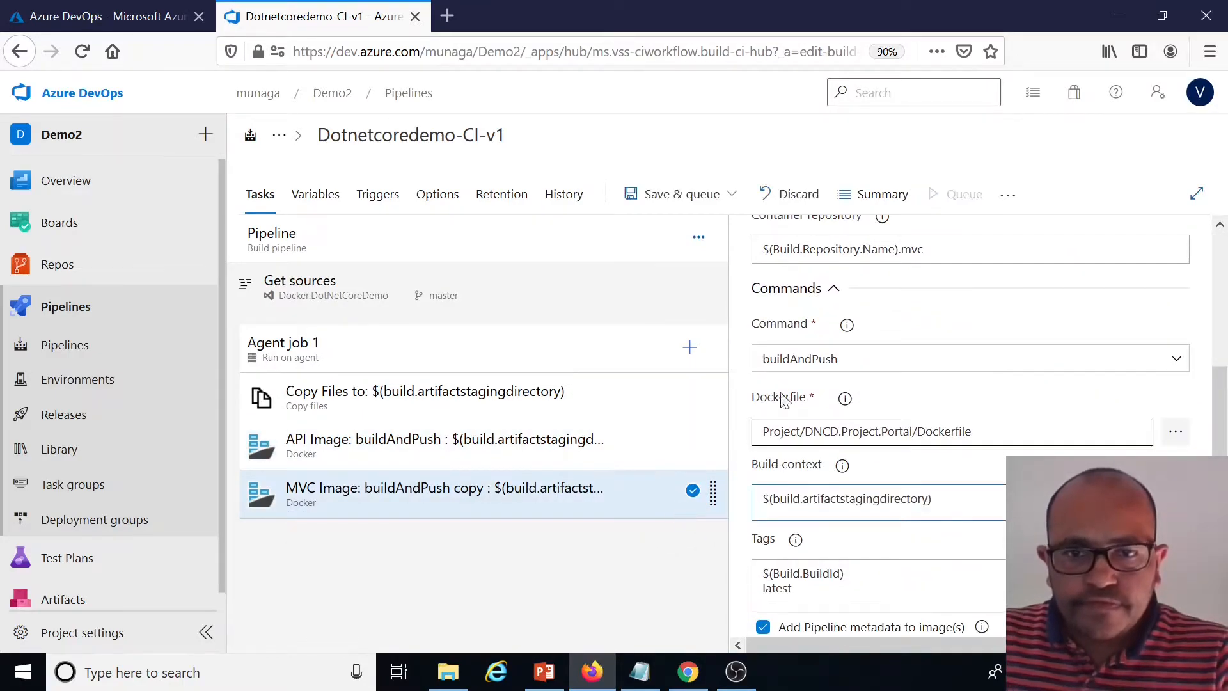
Save the pipeline without a comment and queue a new run
click(711, 195)
click(640, 257)
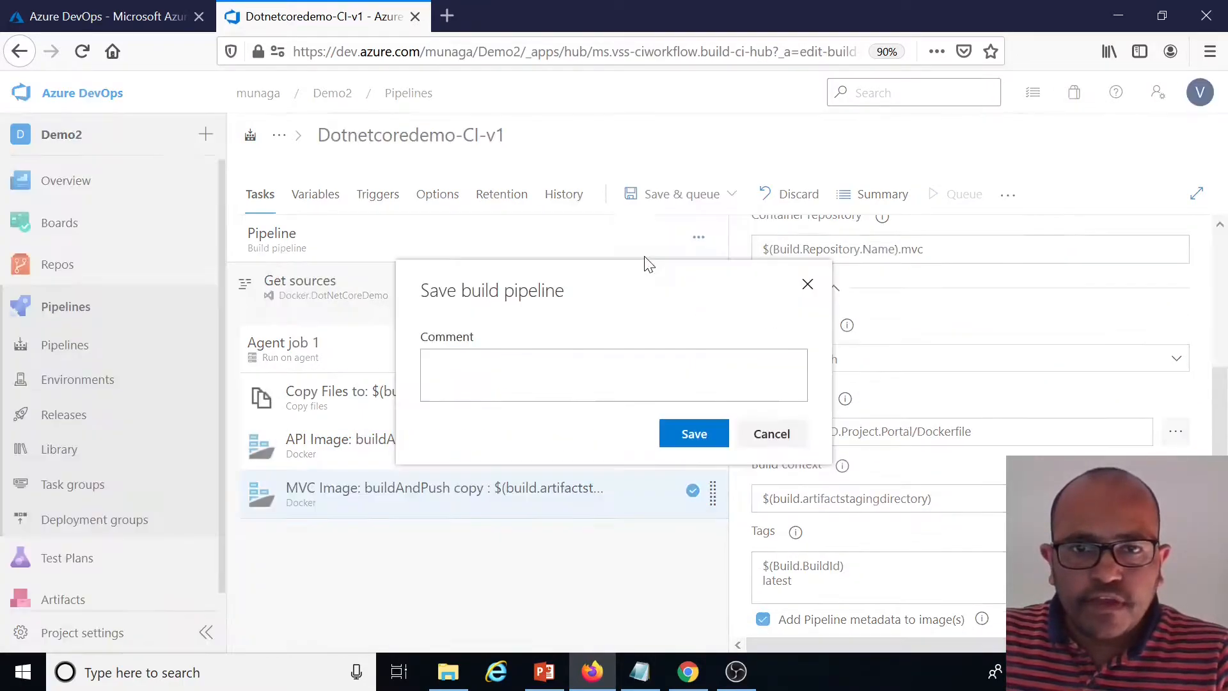
click(688, 423)
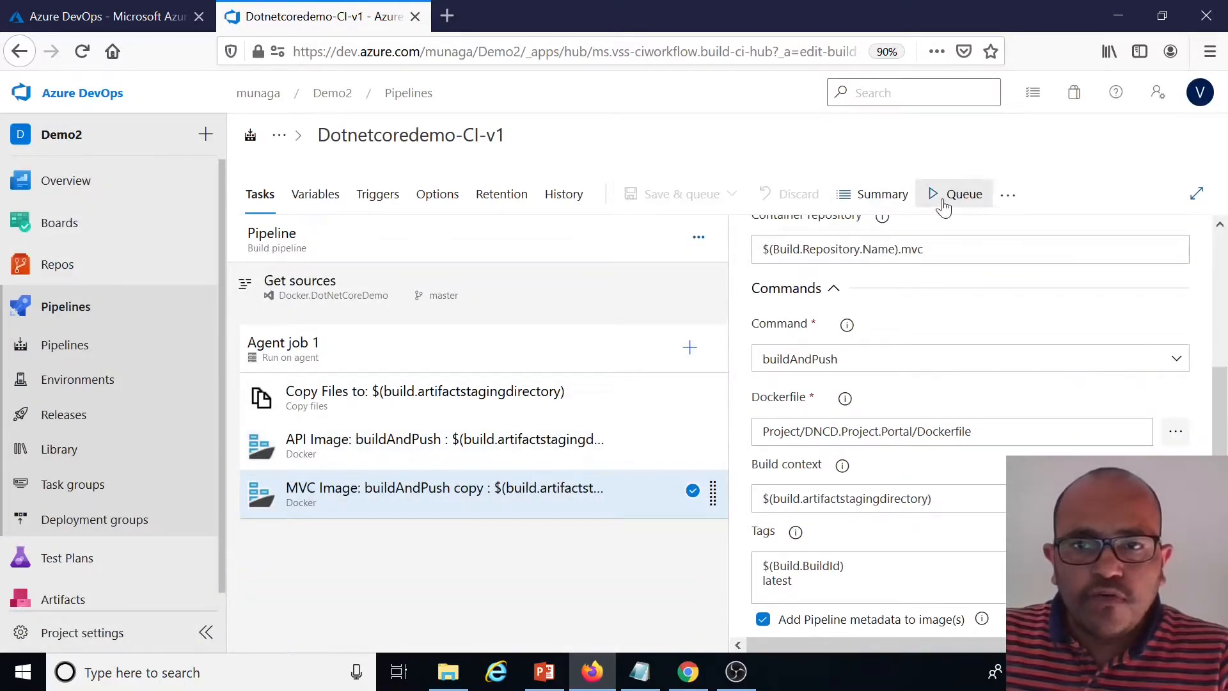
click(945, 196)
click(1174, 612)
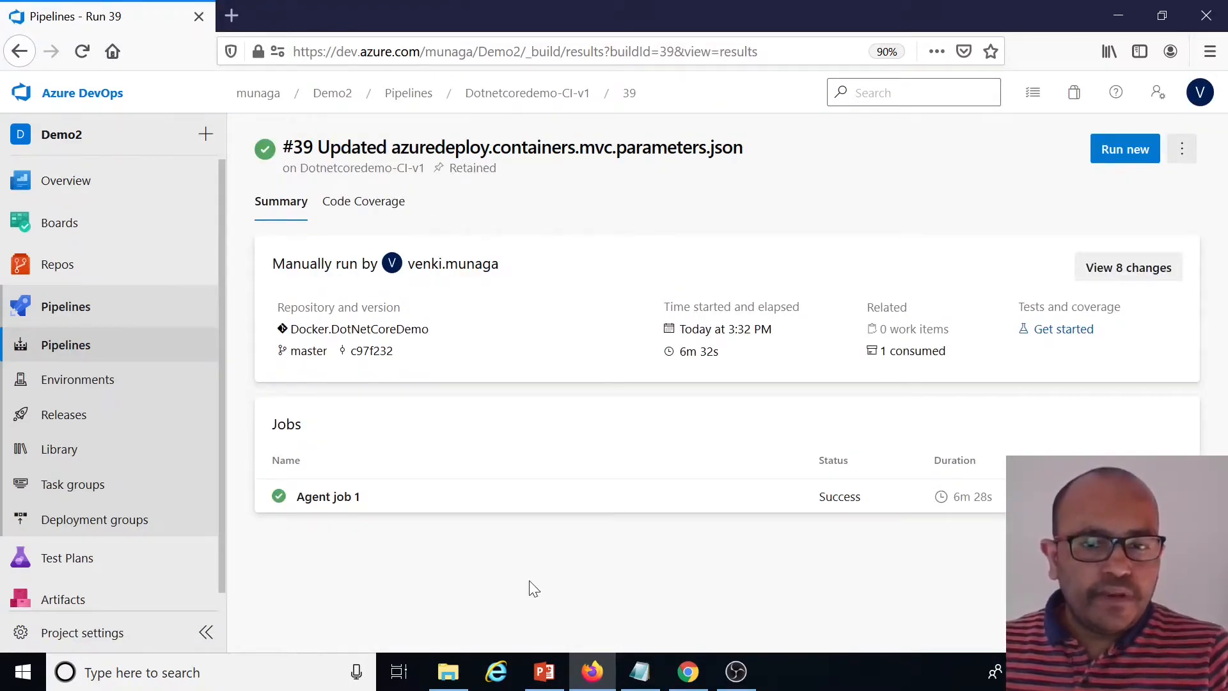
Open the new run's job logs and examine the Copy Files, API Image and MVC Image task outputs
click(356, 502)
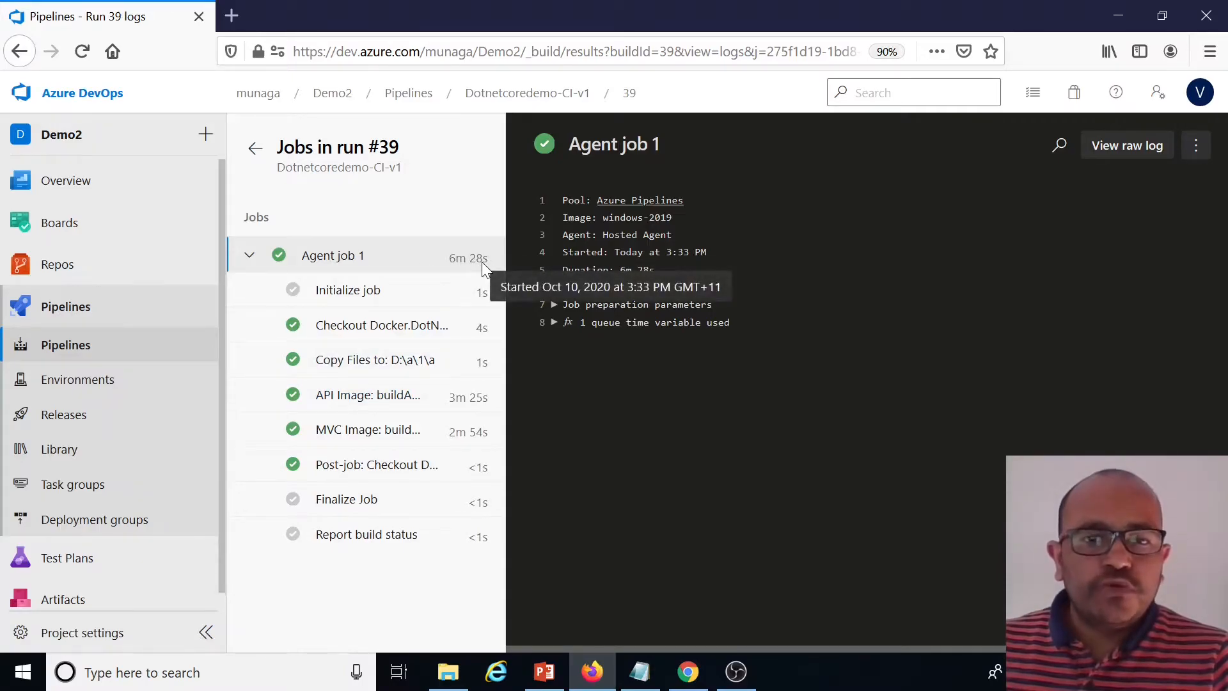
click(361, 394)
click(397, 440)
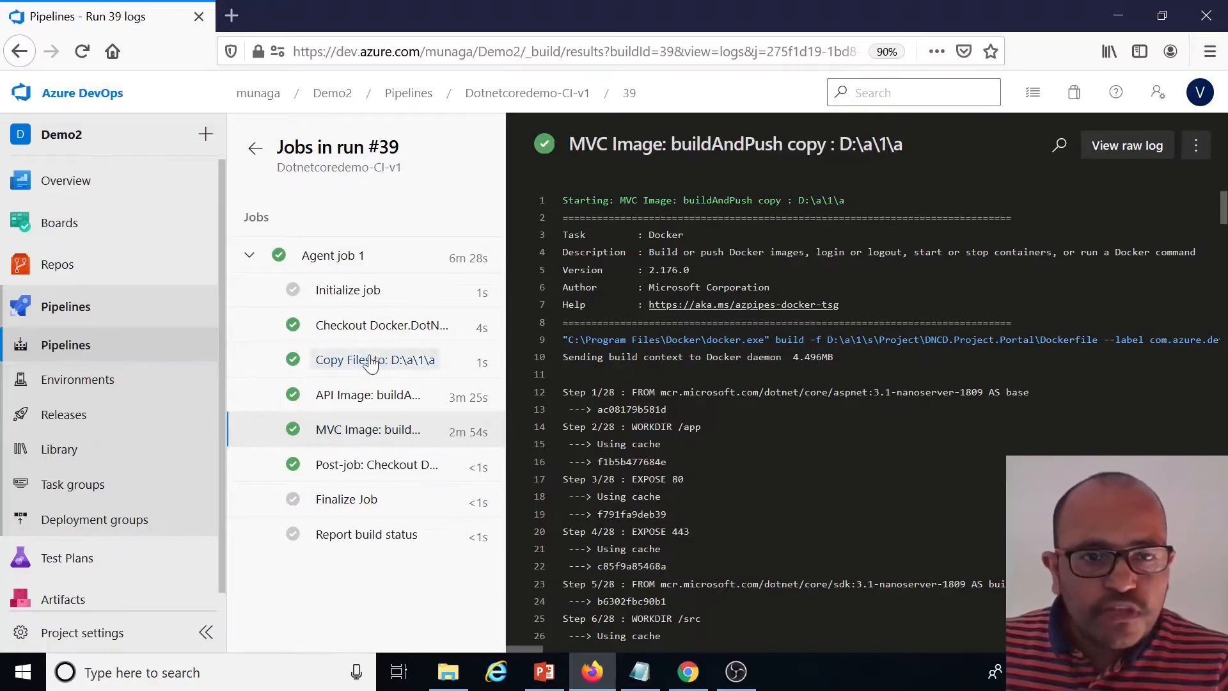
click(337, 367)
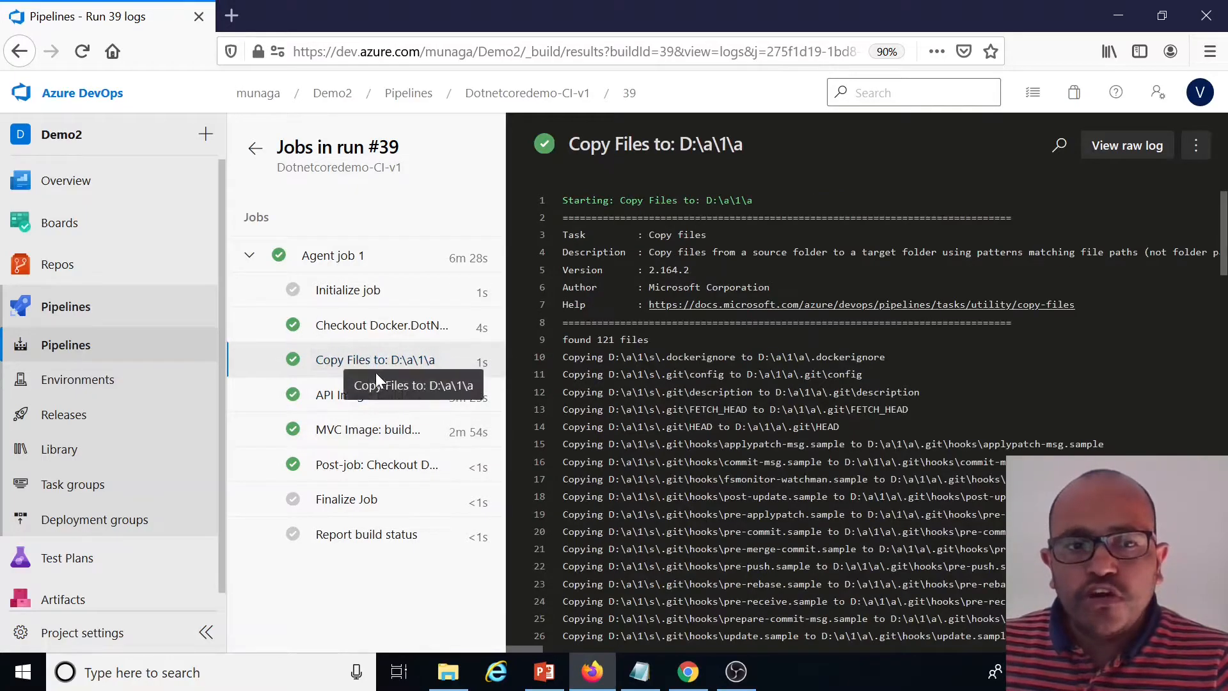
drag(679, 145, 721, 145)
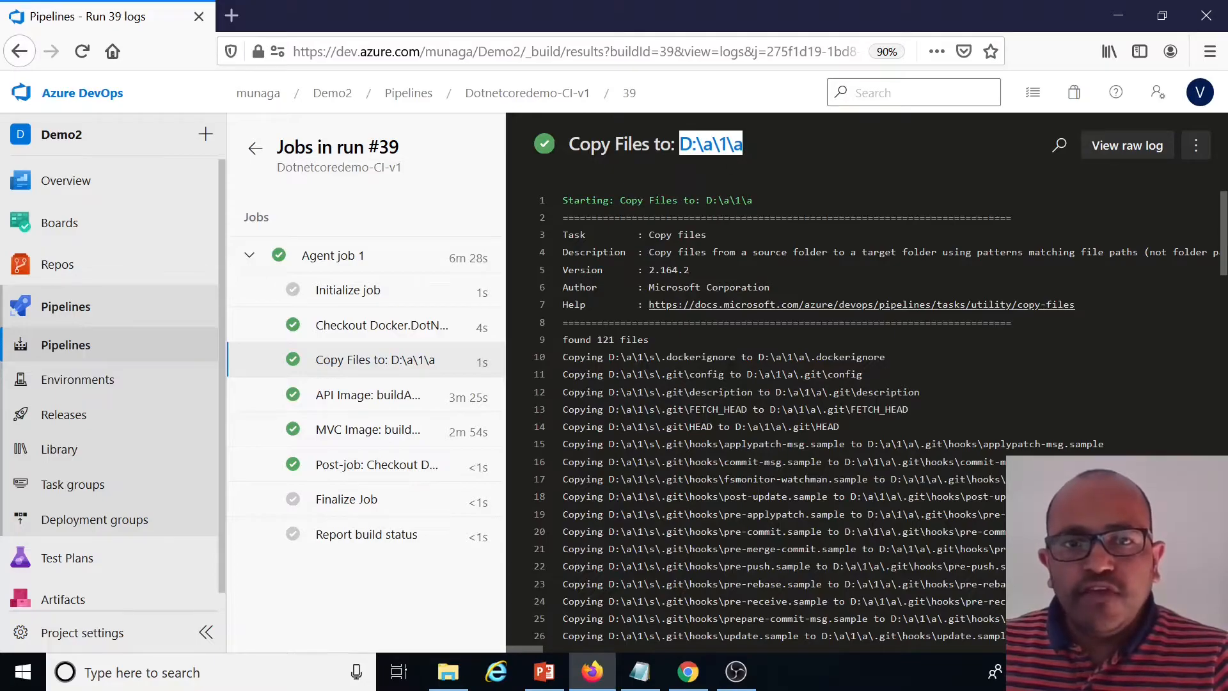
Compare the source and target paths in the API Image and Copy Files task logs, then return to the run summary
click(366, 408)
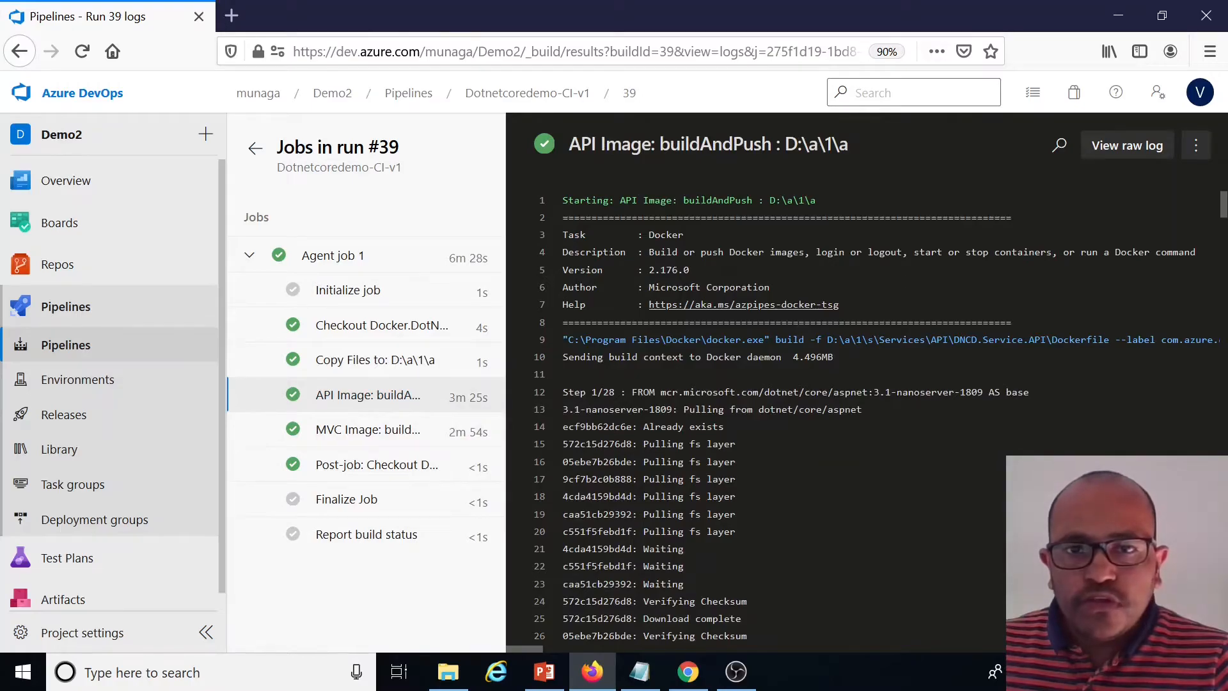
drag(785, 145, 850, 144)
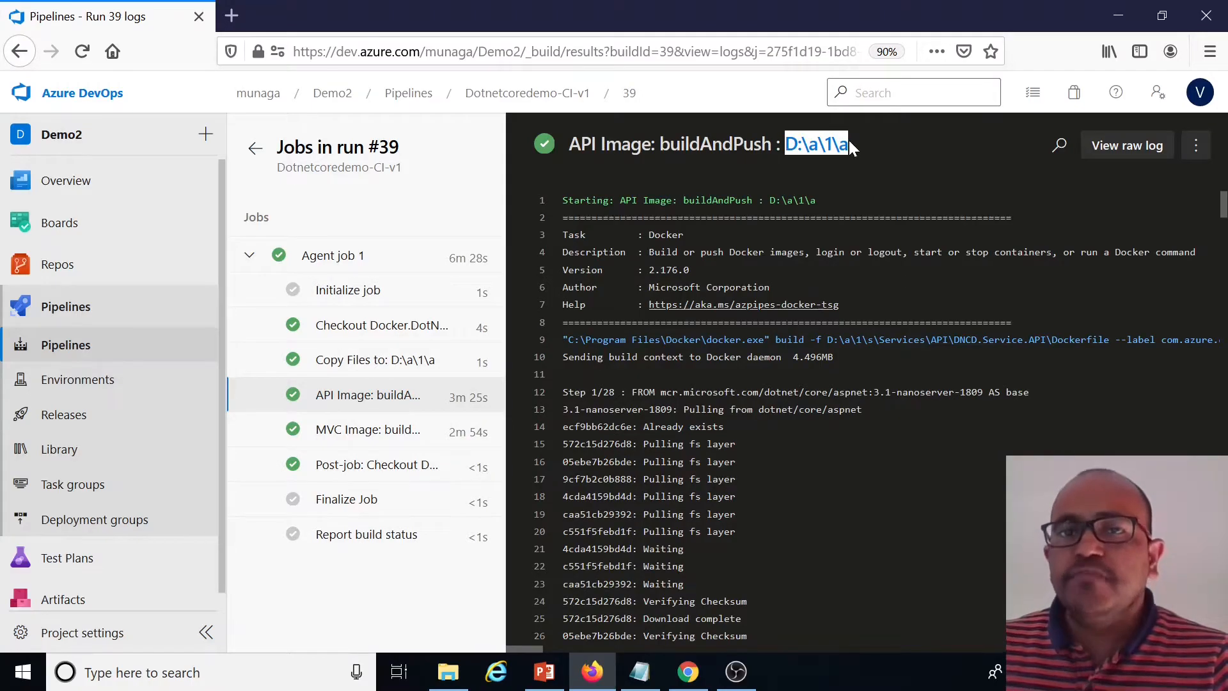
click(400, 440)
click(391, 367)
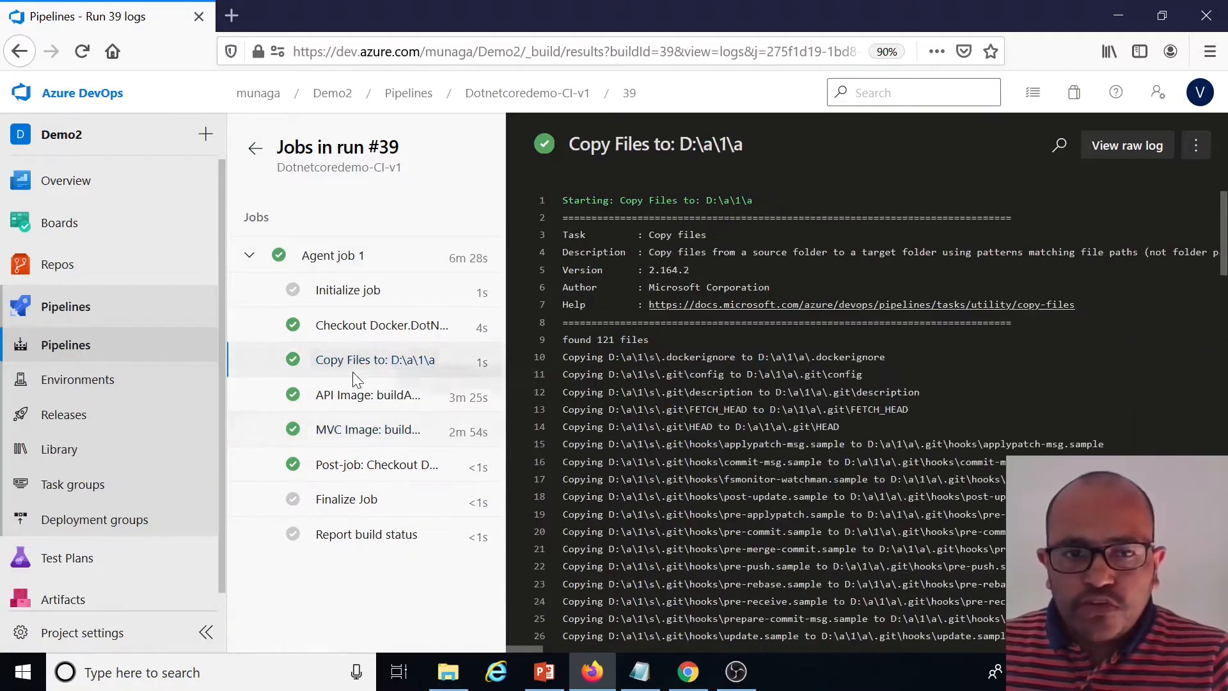
scroll(832, 351, down, 3)
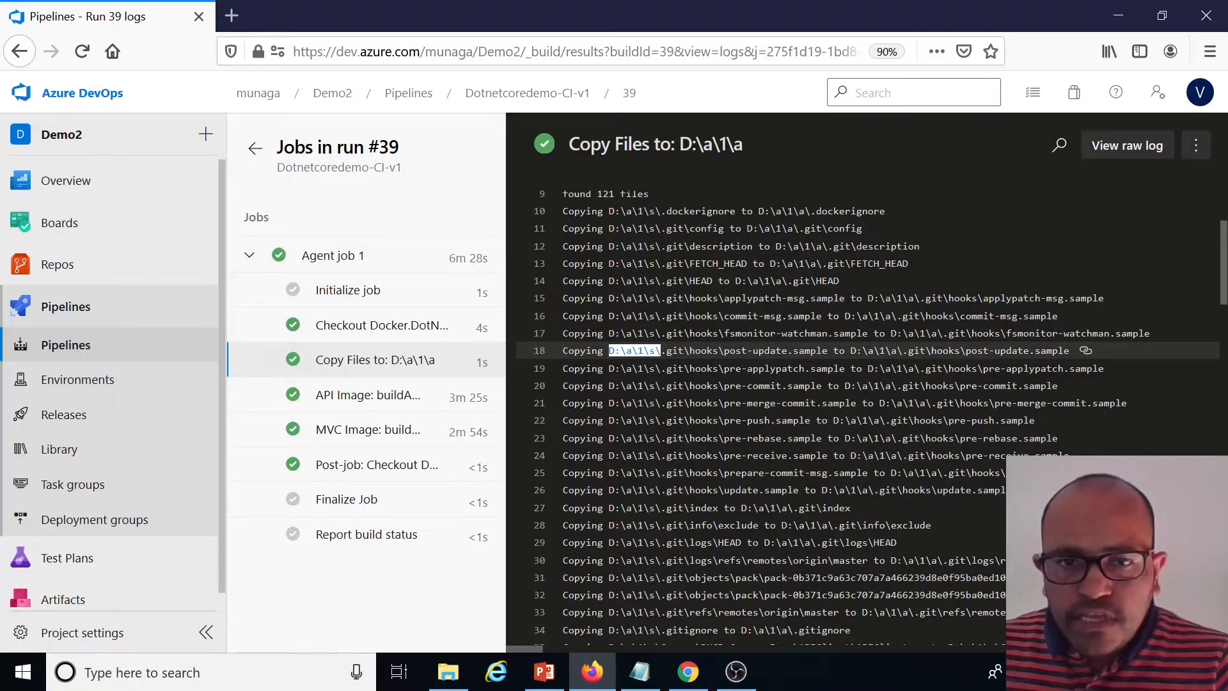
drag(850, 350, 904, 350)
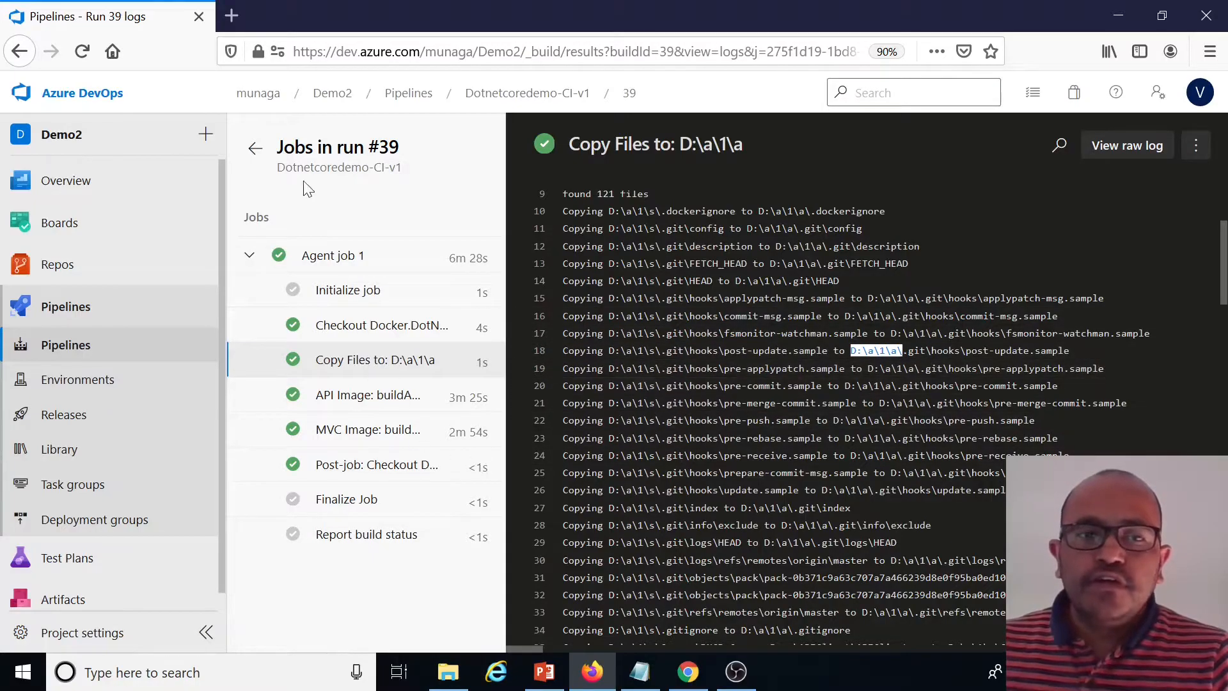
click(255, 148)
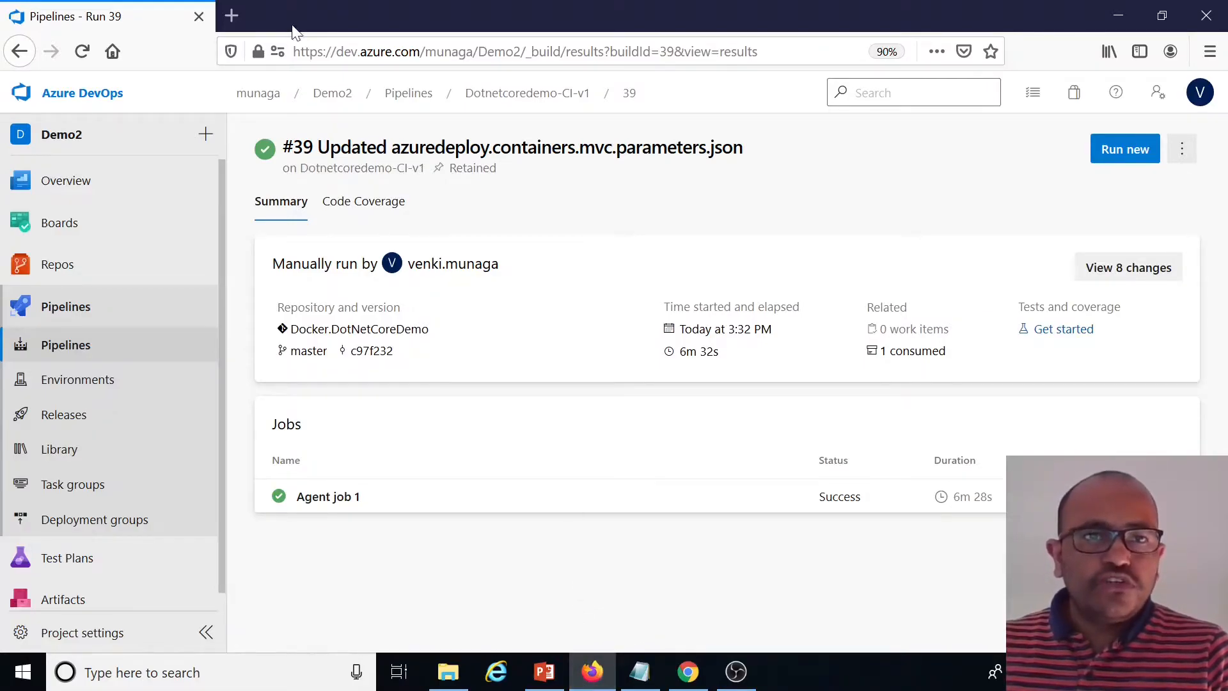
Switch to the Azure portal and check the image tags in the munaga registry's docker.dotnetcoredemo.api and docker.dotnetcoredemo.mvc repositories
click(231, 15)
click(236, 326)
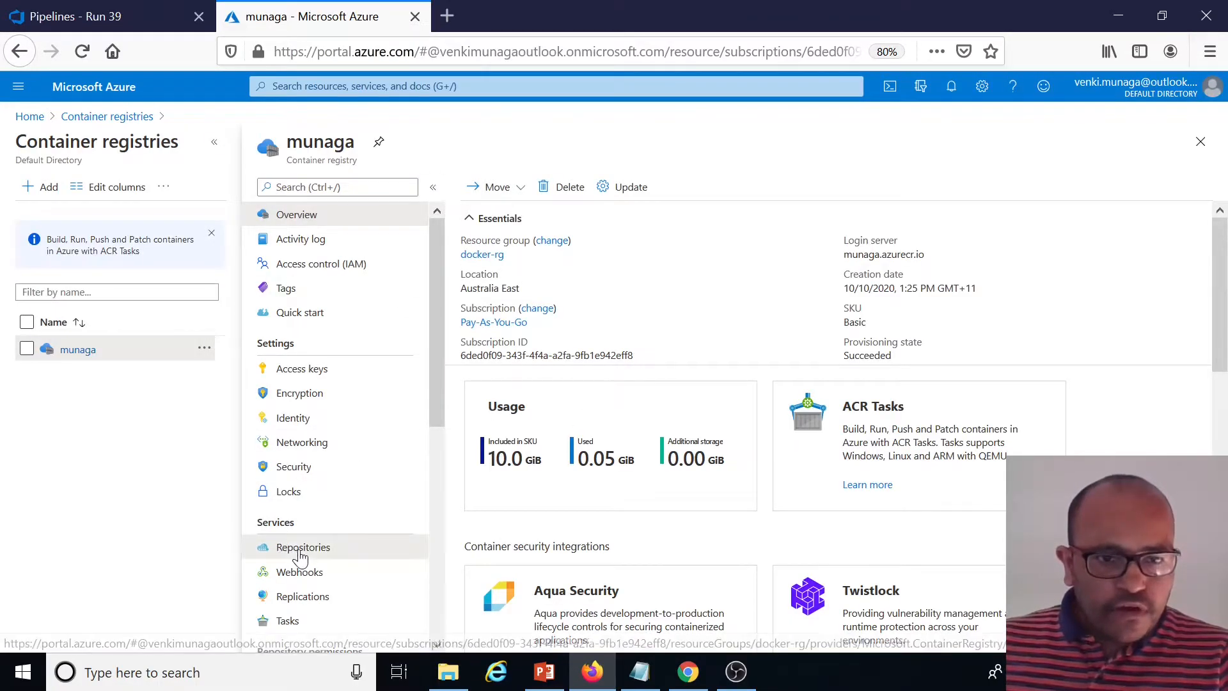
click(300, 551)
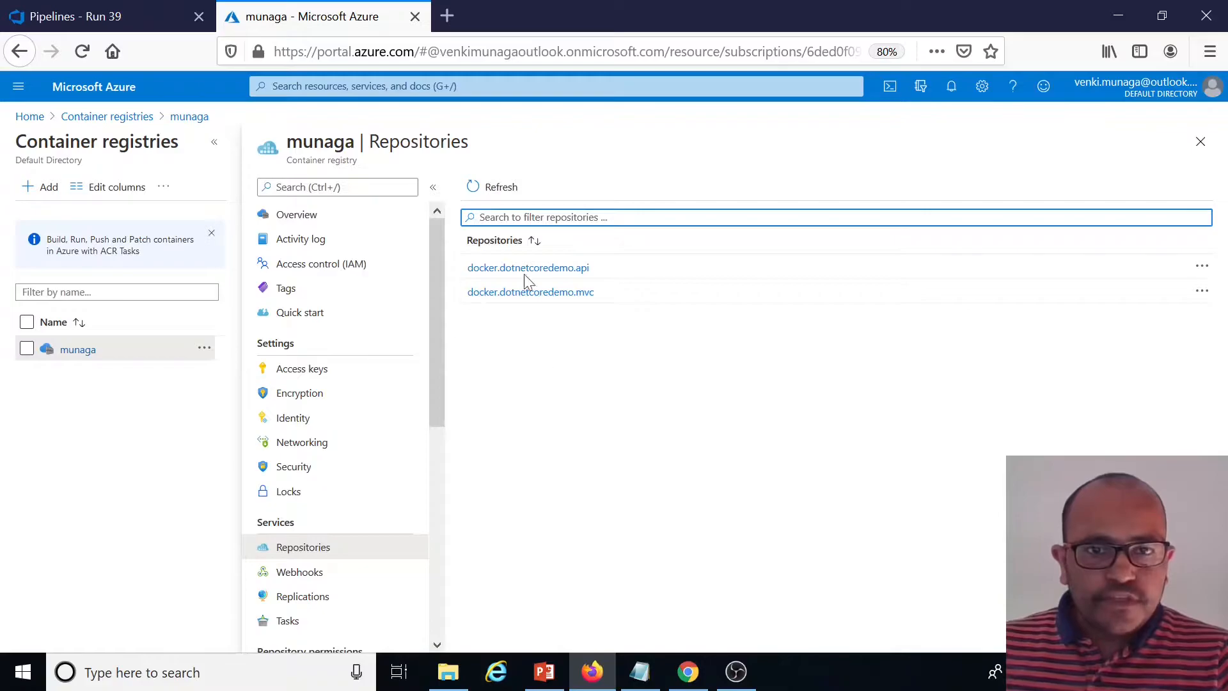
click(582, 276)
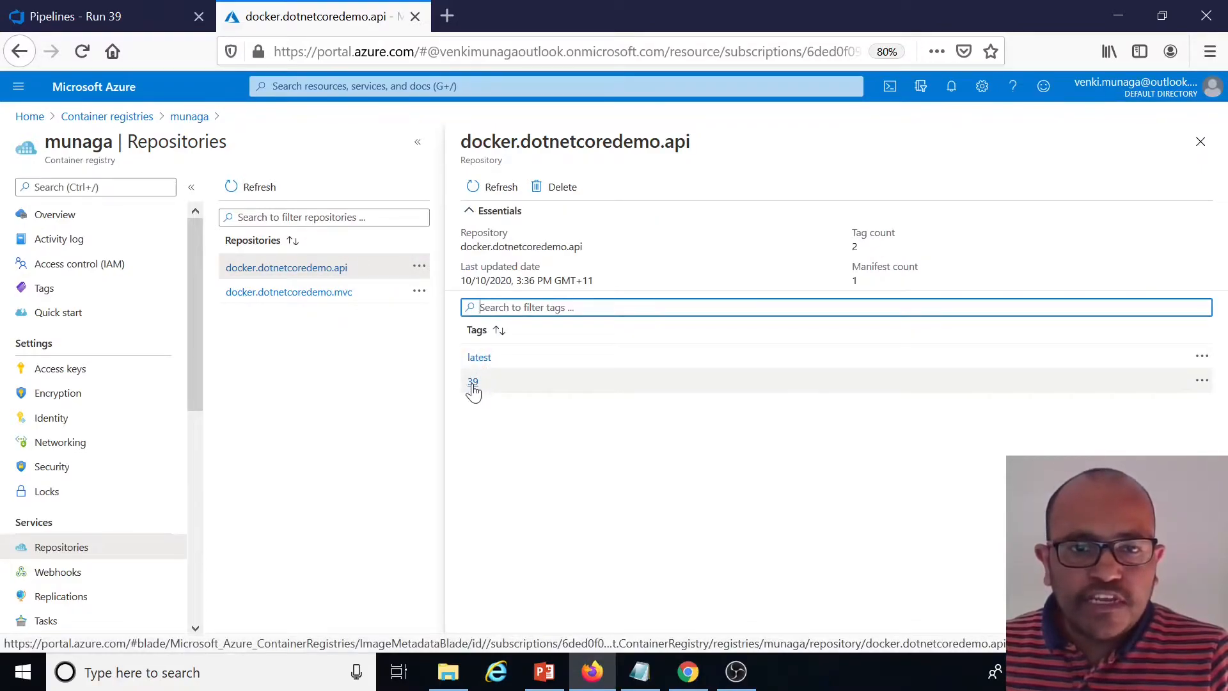
click(336, 295)
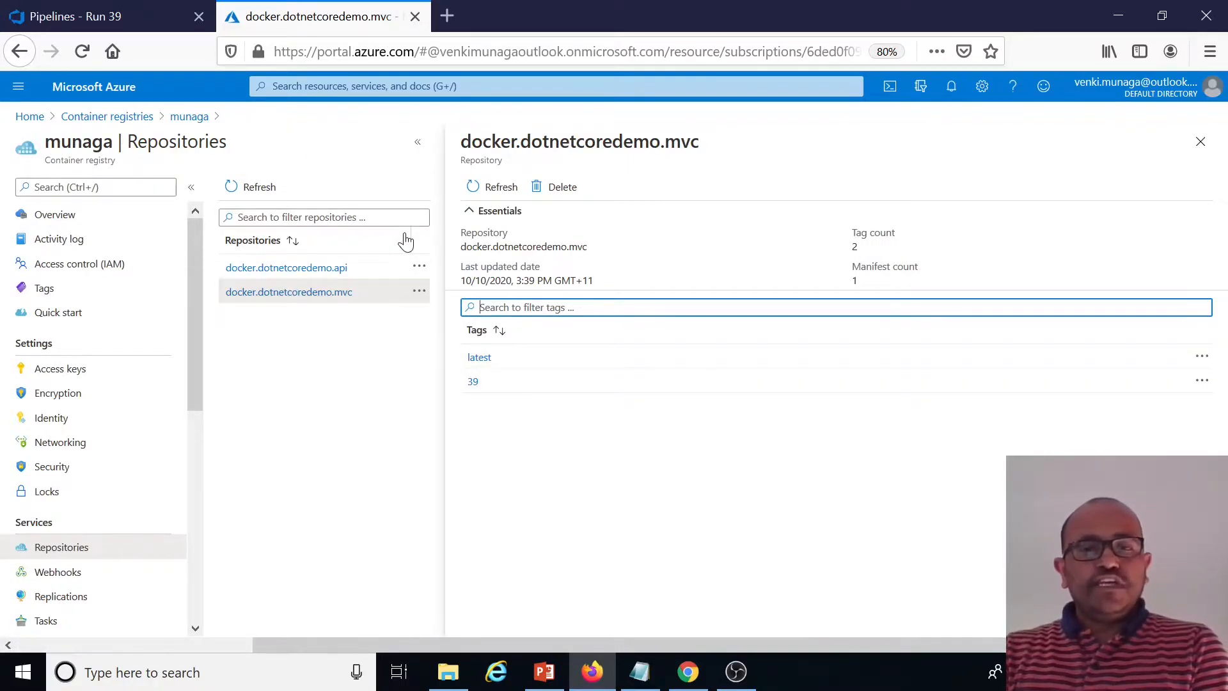
Return to Azure DevOps and open the Pipelines list
click(125, 20)
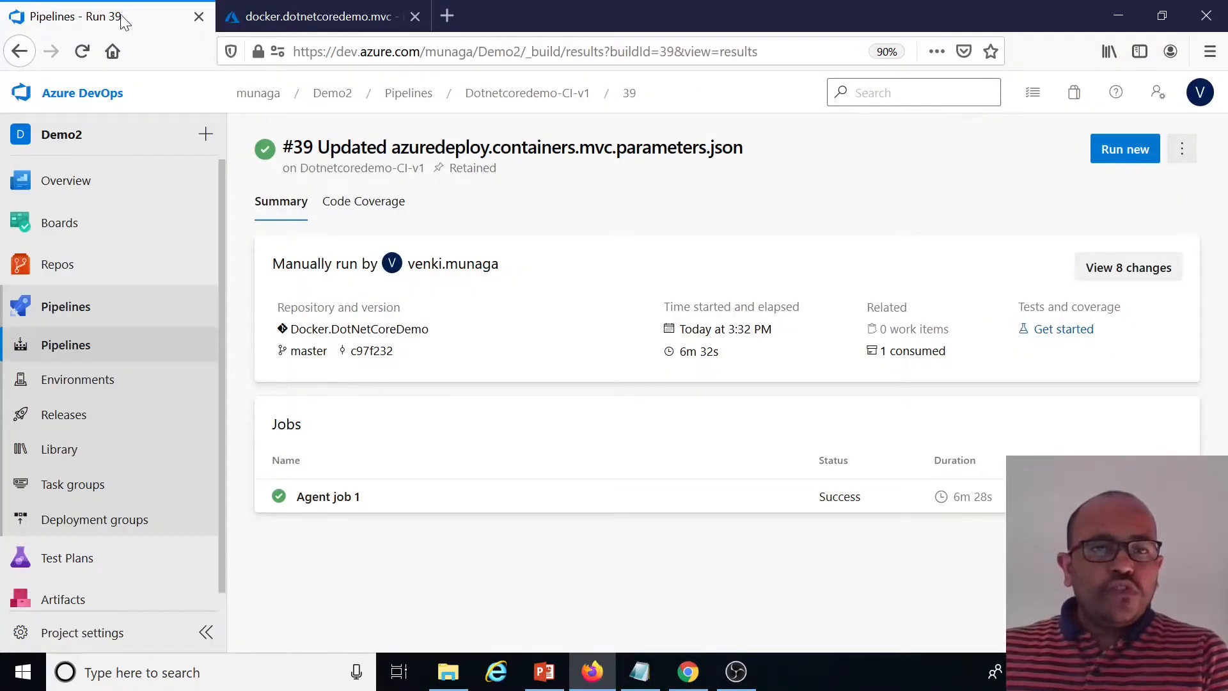
click(78, 344)
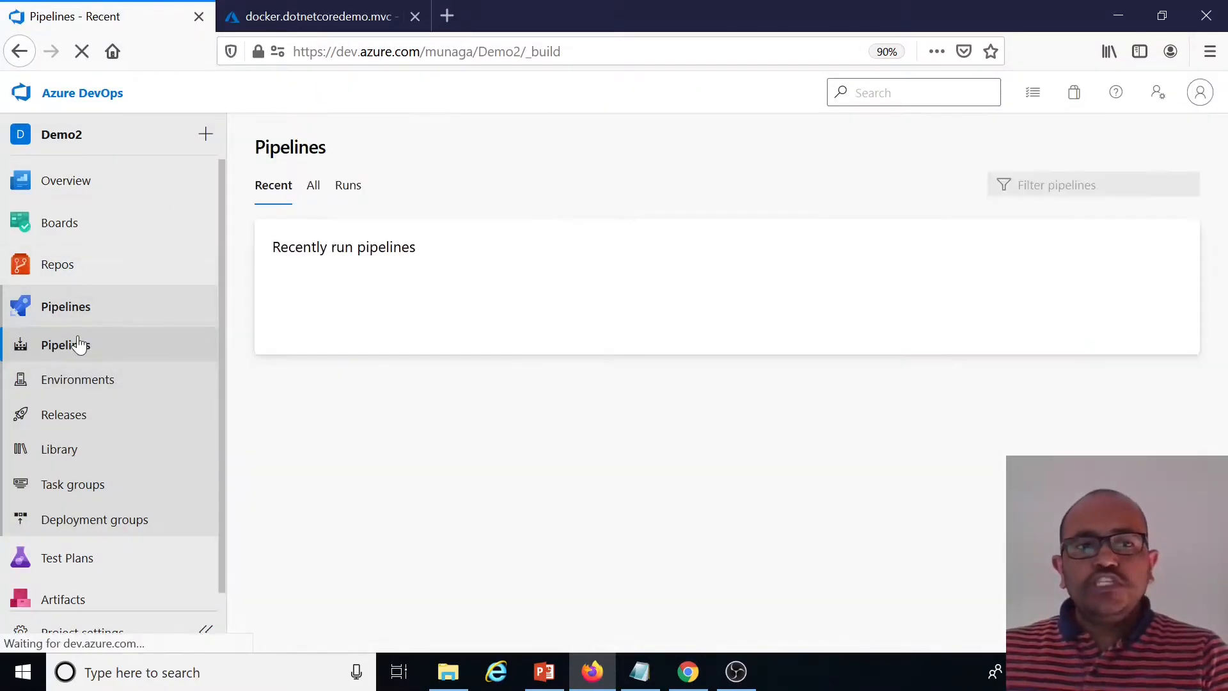
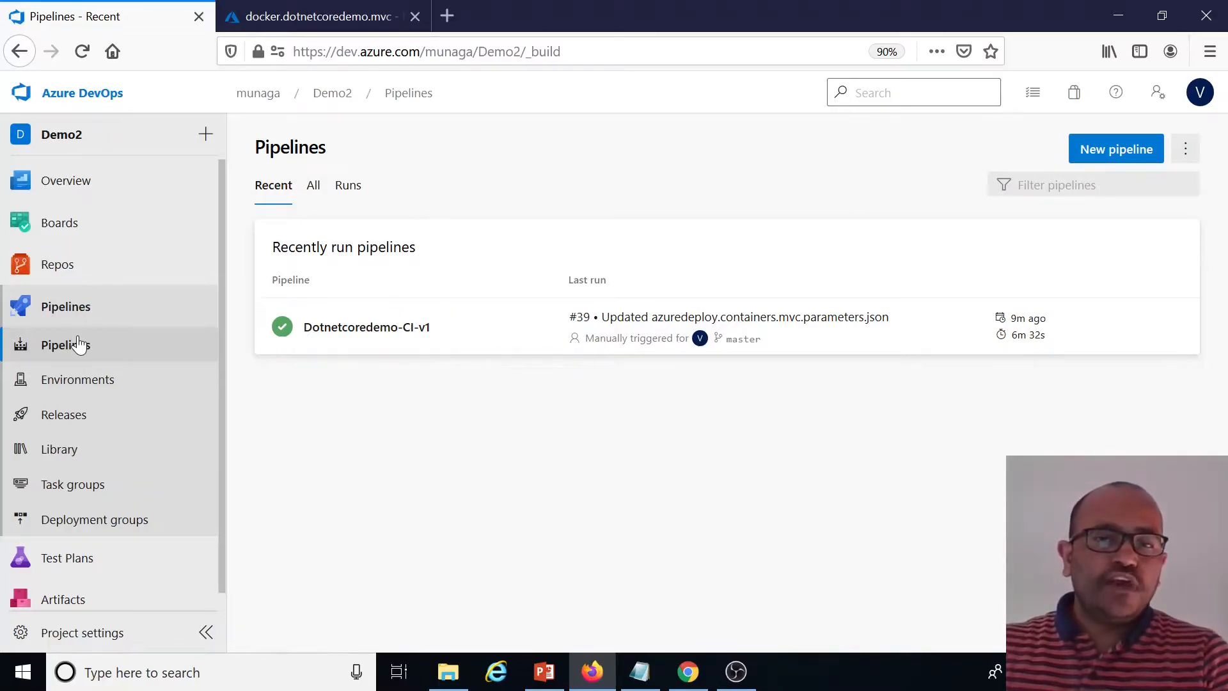
Start a new pipeline in the classic editor from the Azure Repos Git source with an empty job
click(1131, 155)
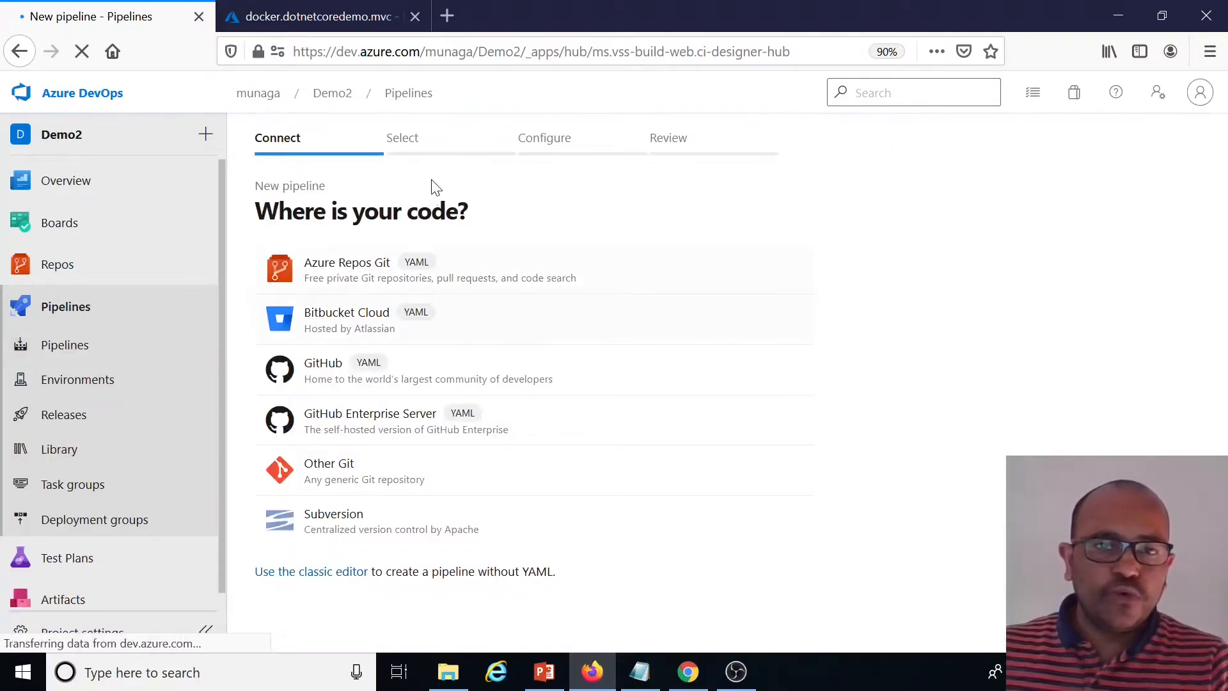
click(320, 576)
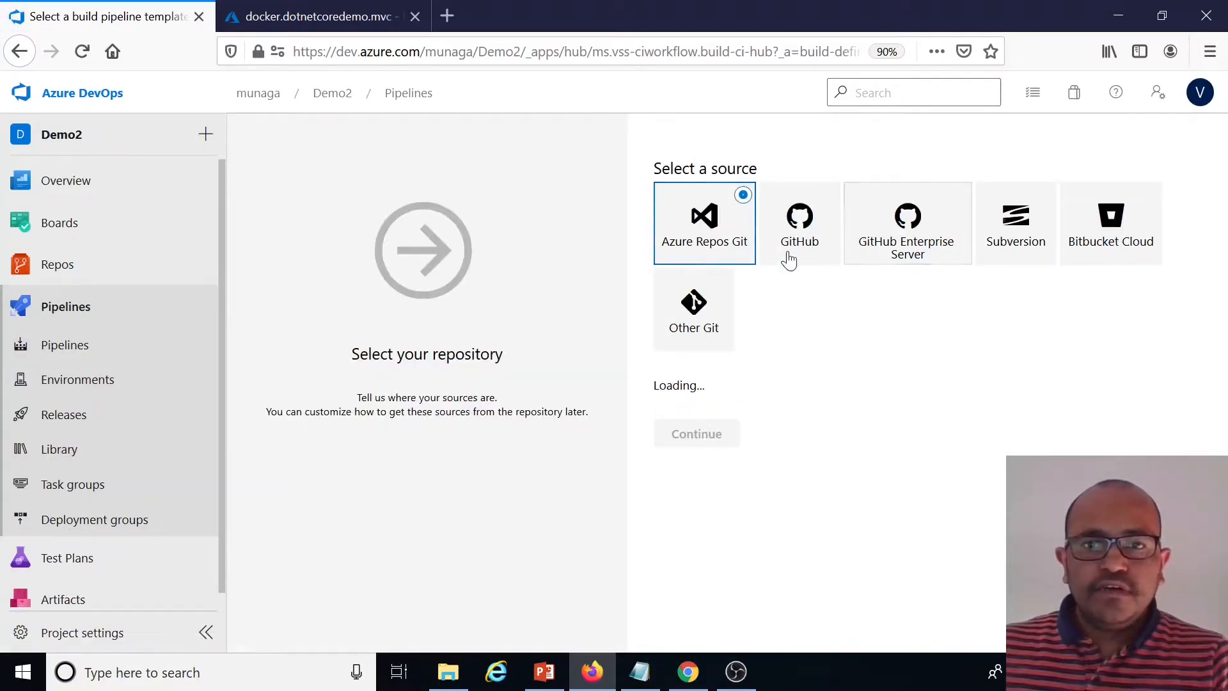
click(698, 632)
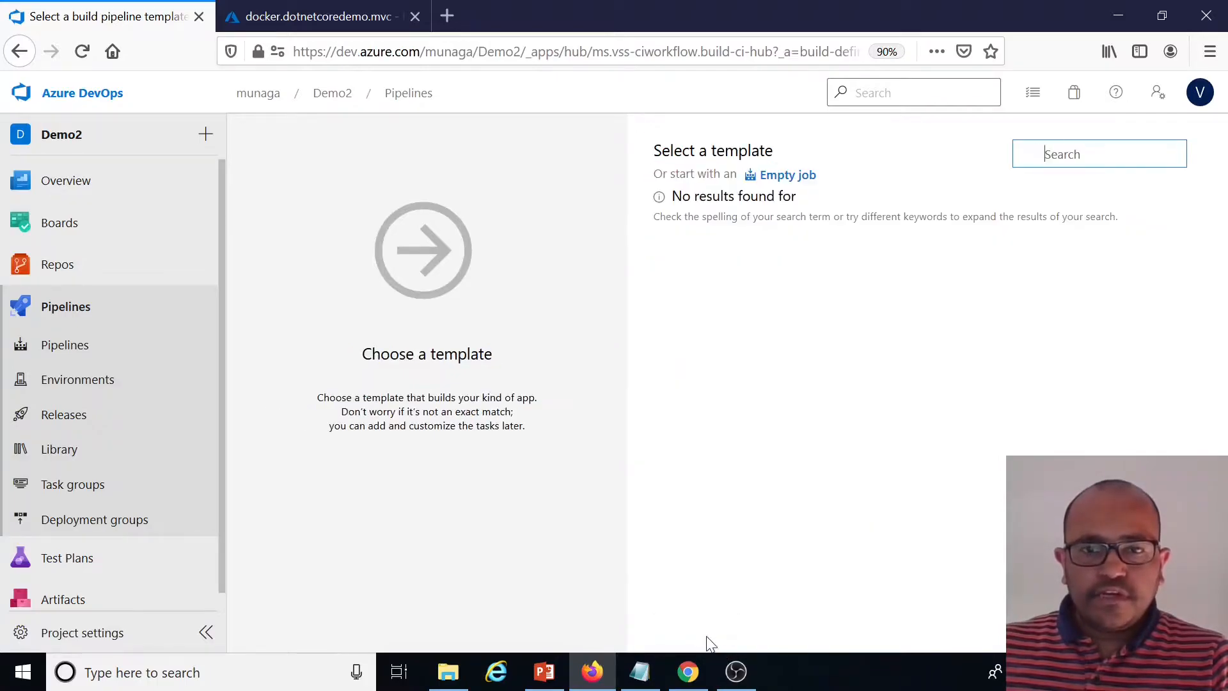
click(789, 174)
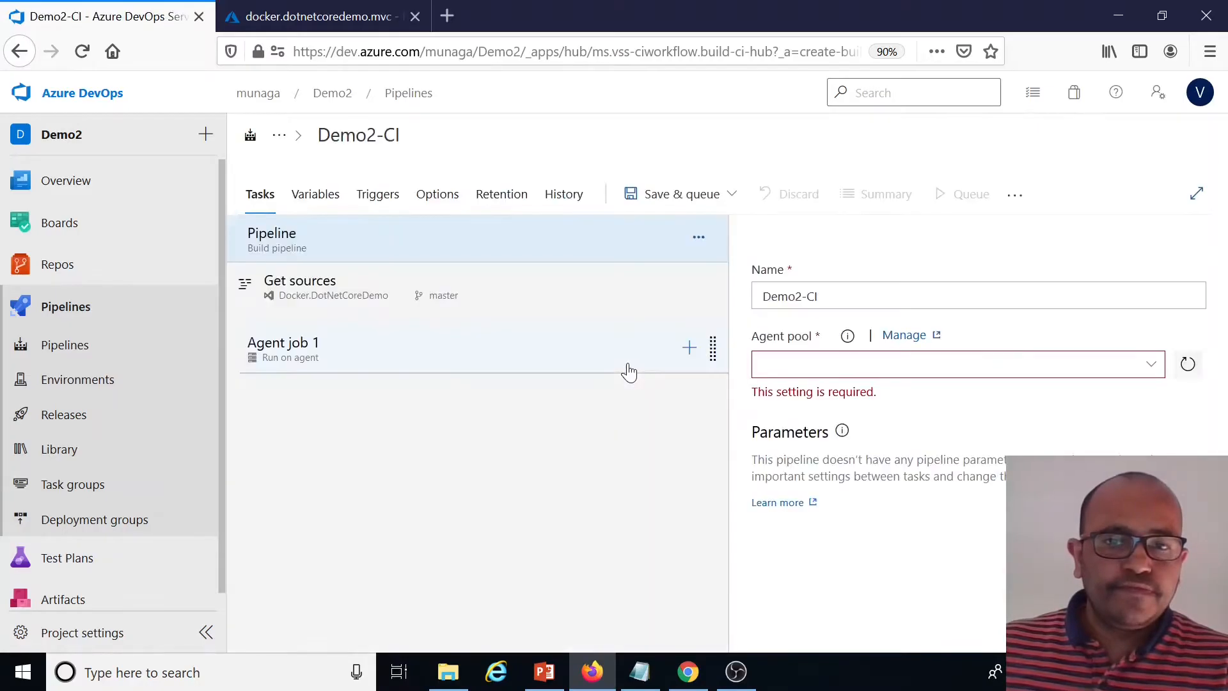
Rename the pipeline as dotnetcoredemo-ci-v2
click(377, 135)
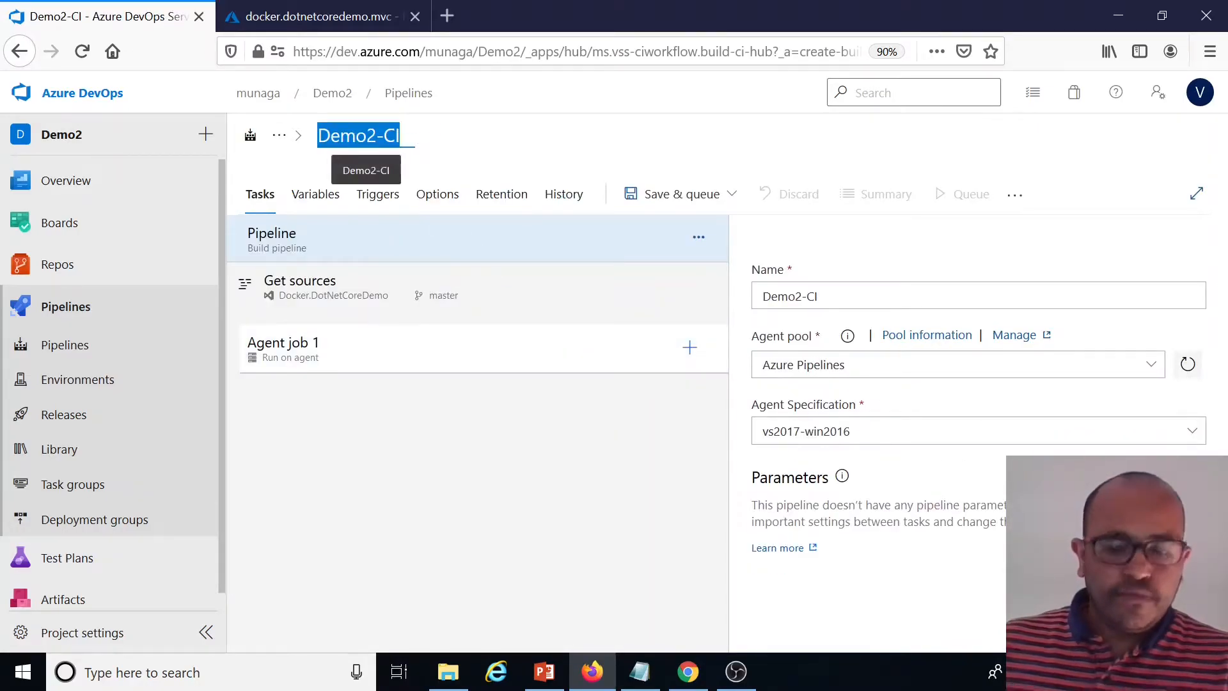
text(dotn)
key(BackSpace)
key(BackSpace)
key(BackSpace)
key(BackSpace)
text(dot)
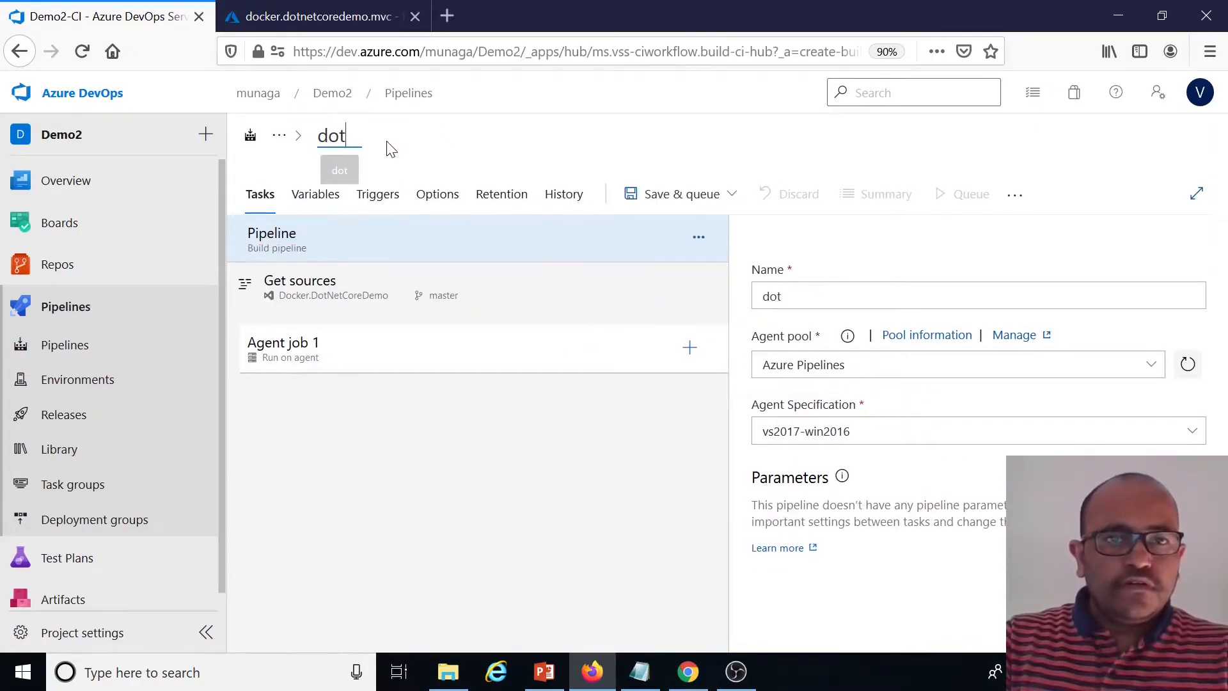
text(netcoredemo)
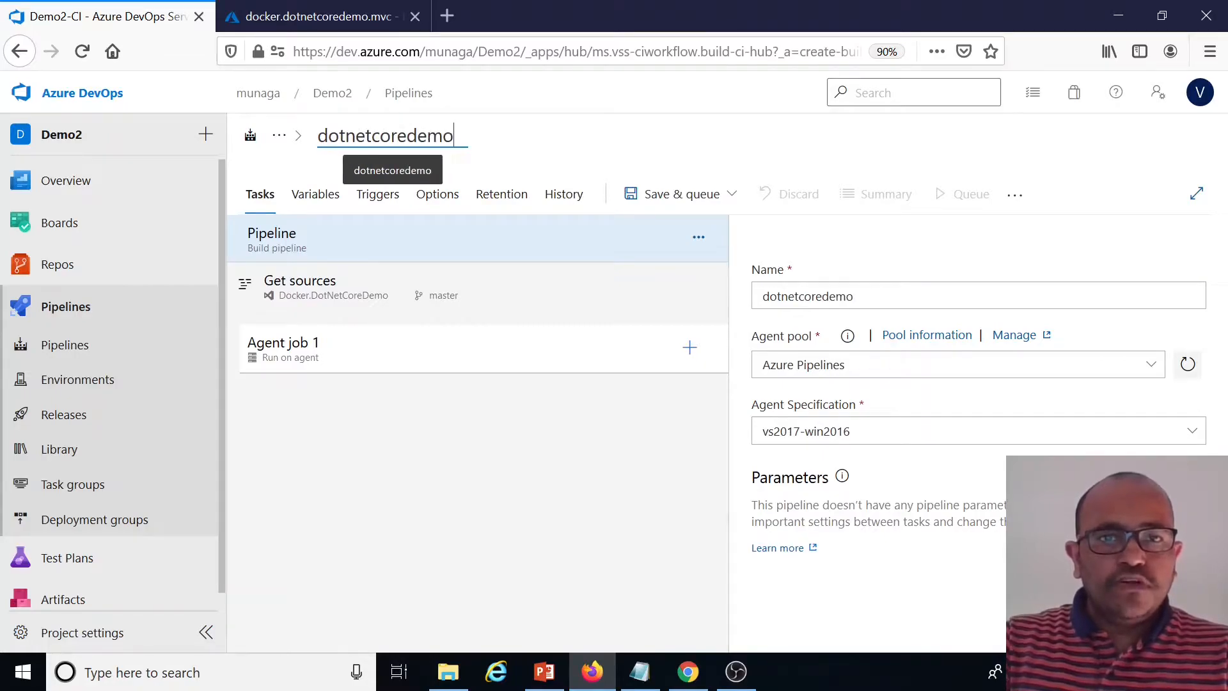
text(.)
key(BackSpace)
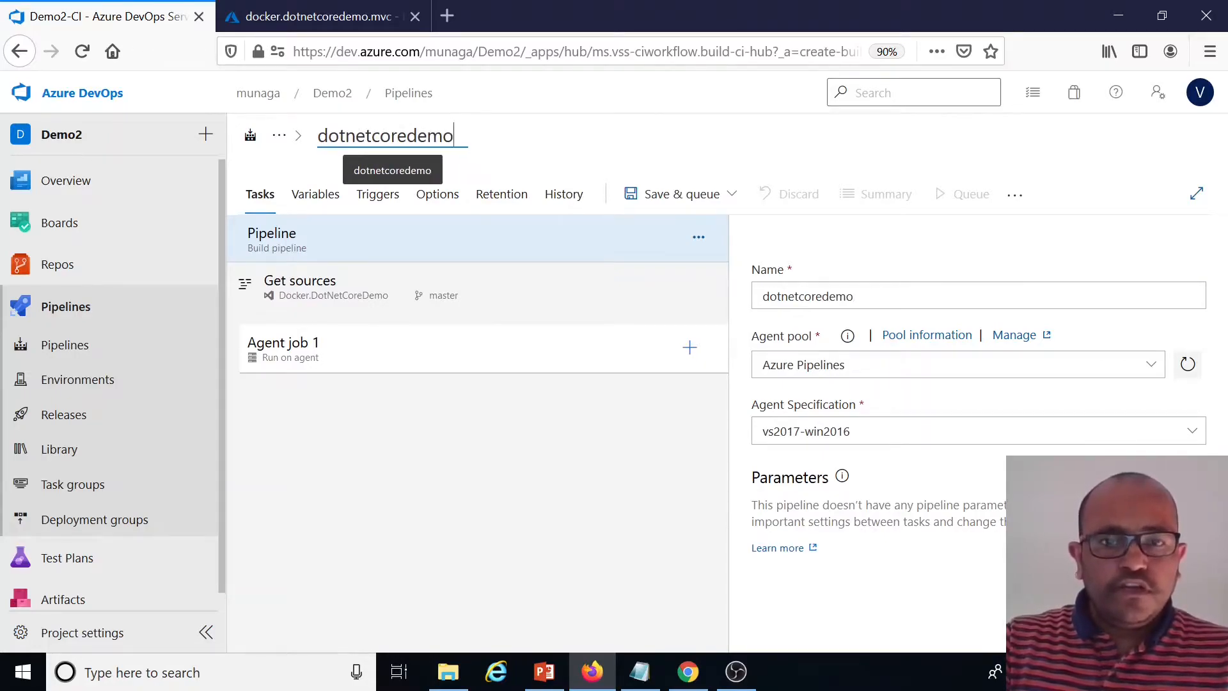
text(-ci-v2)
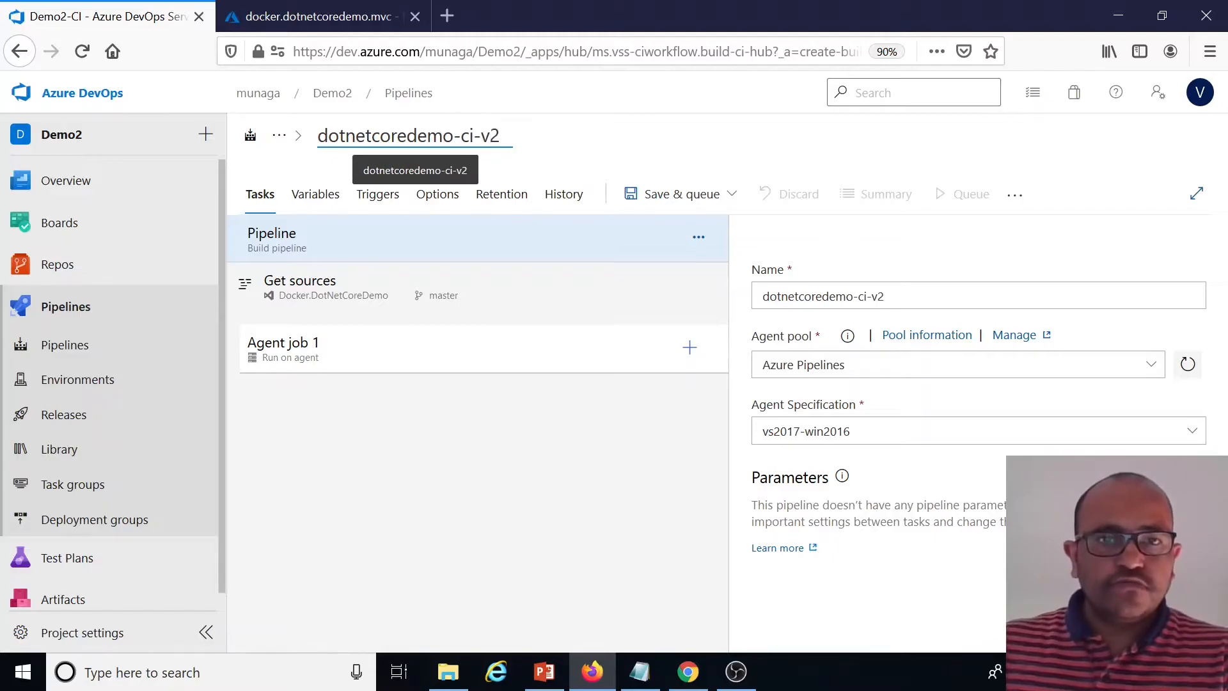
Set the agent specification to windows-2019
click(538, 492)
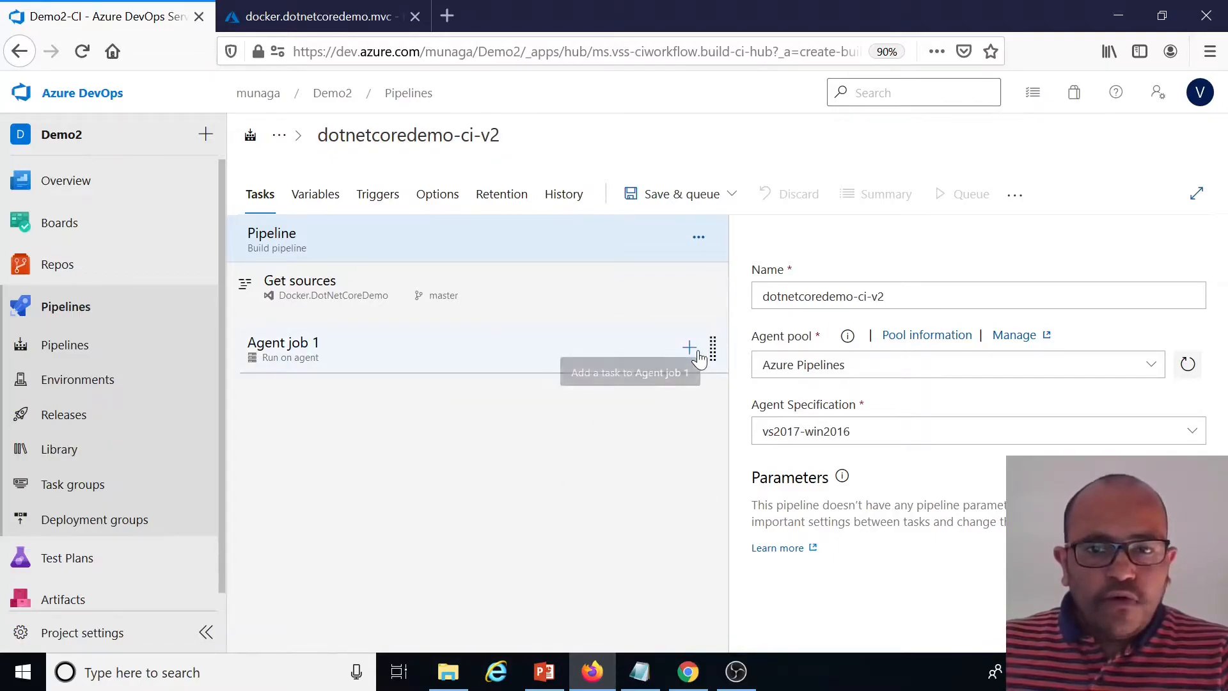
click(825, 431)
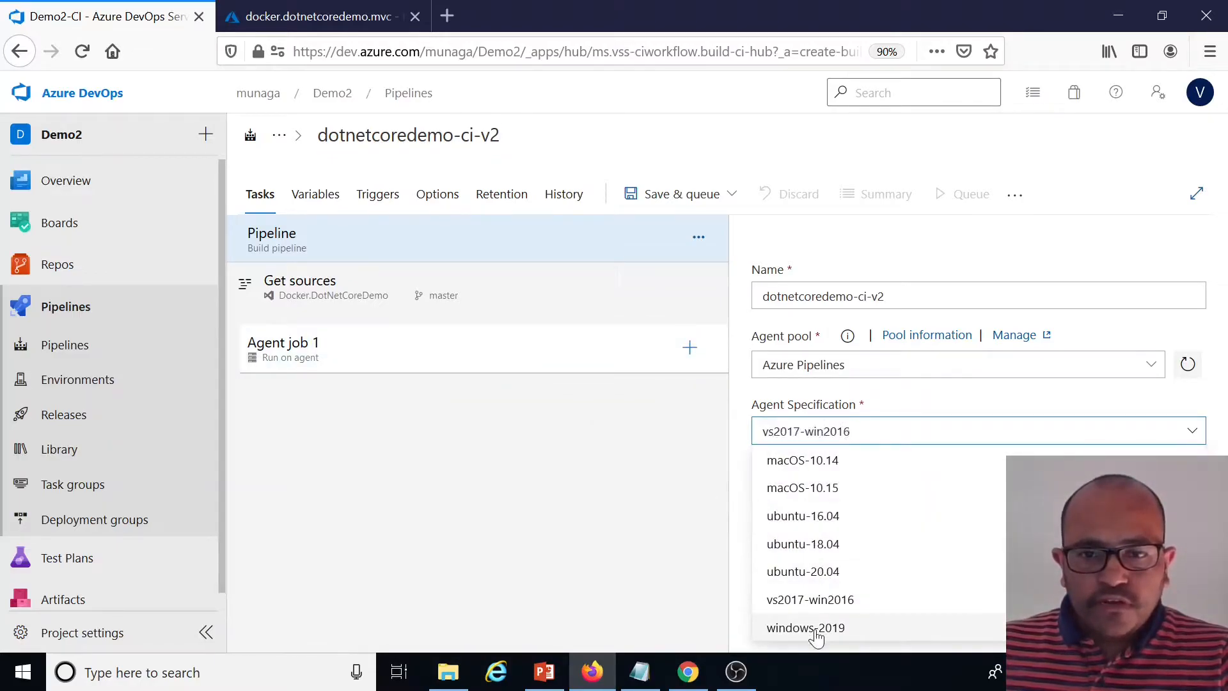
click(814, 629)
Add a Docker Compose task to Agent job 1 by searching the tasks for docker comp
click(689, 347)
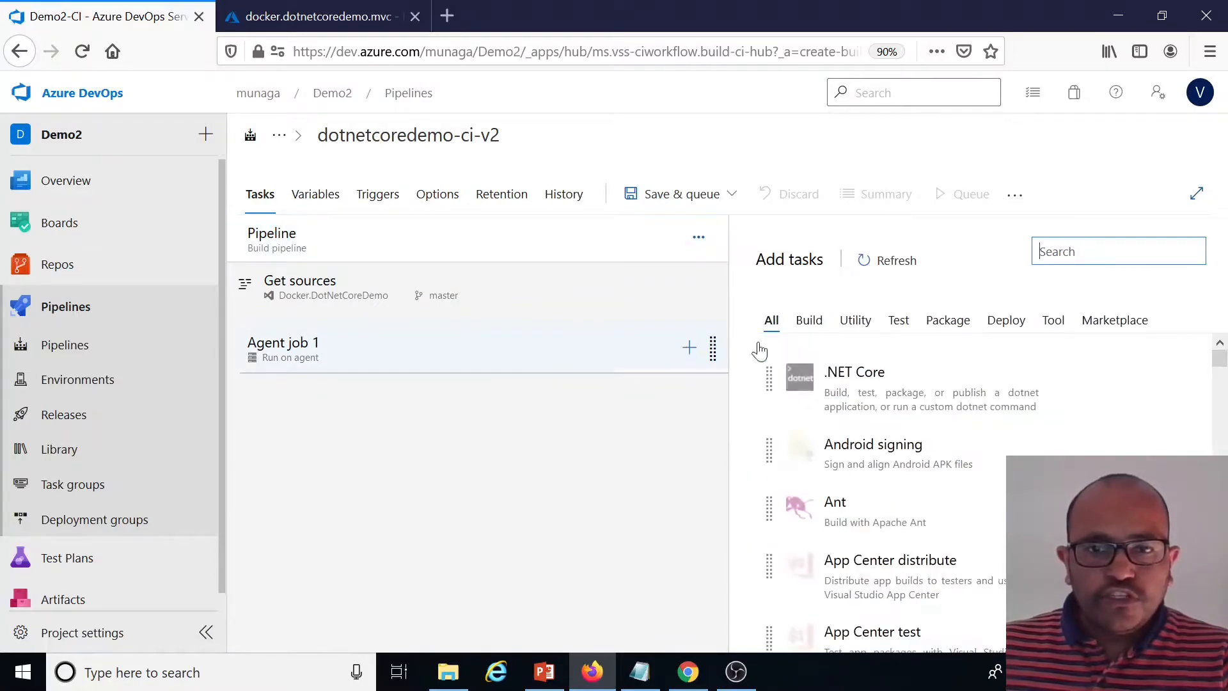
click(1077, 266)
text(docker)
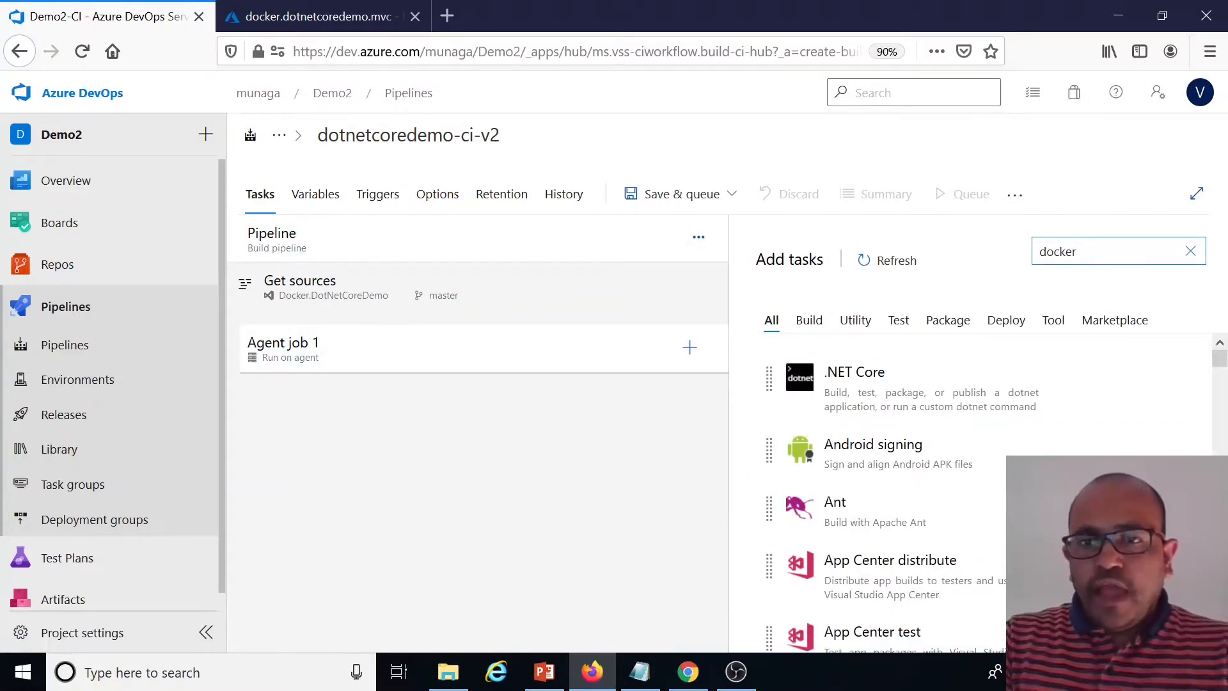
text( comp)
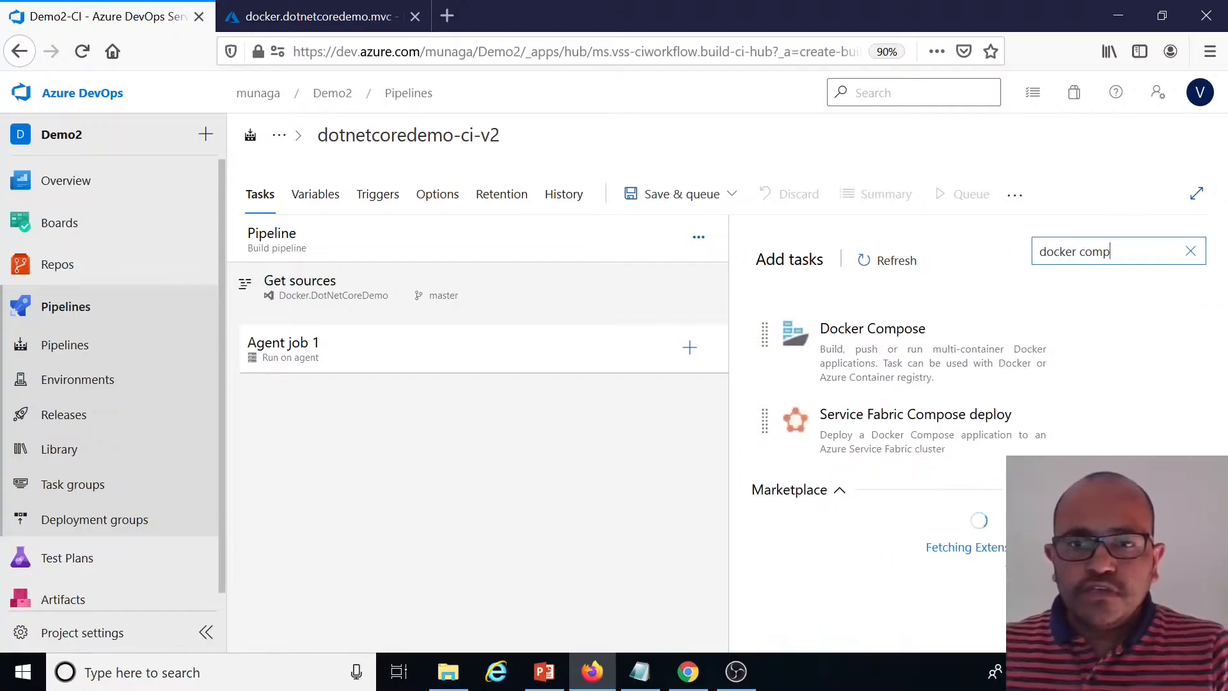
click(903, 334)
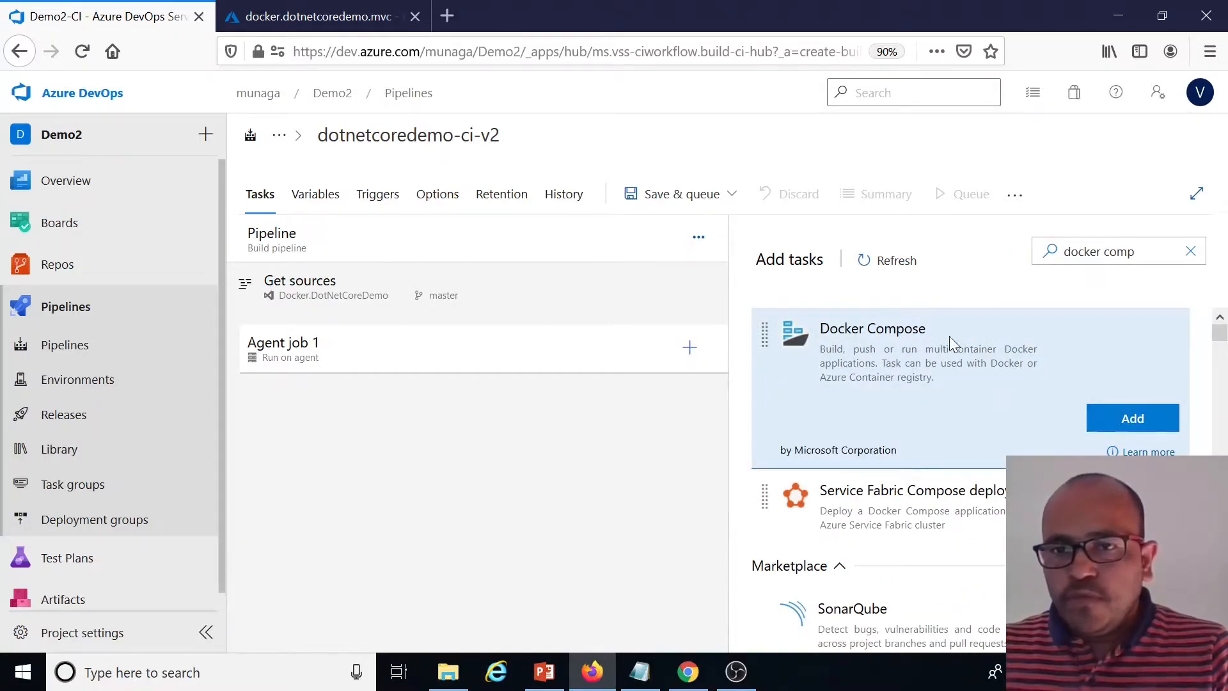
click(1132, 420)
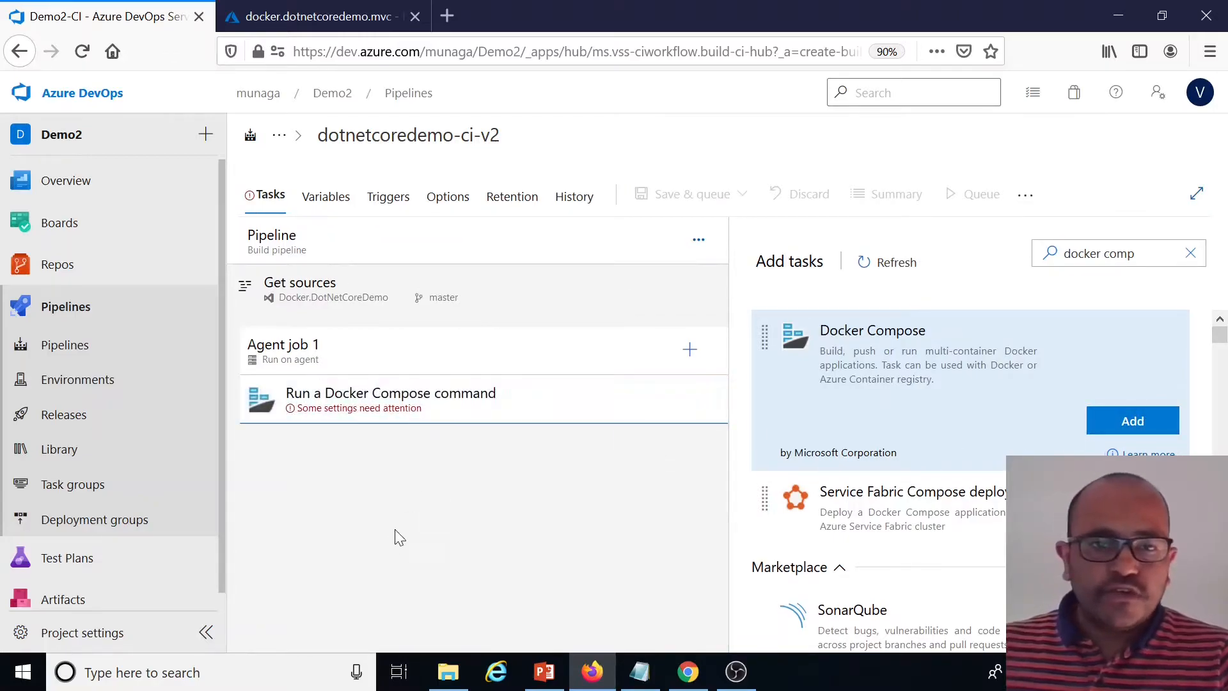
Rename the Docker Compose task's display name to API and MVC : Run a Docker Compose command
click(558, 410)
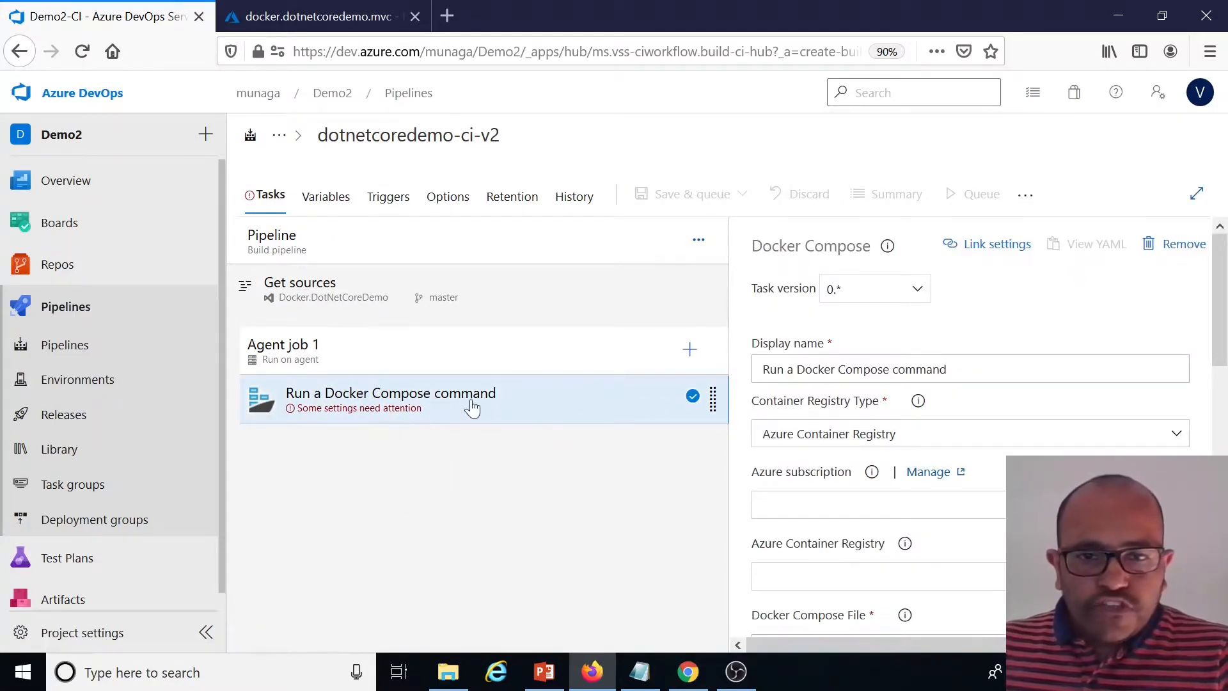
click(760, 369)
text(API I)
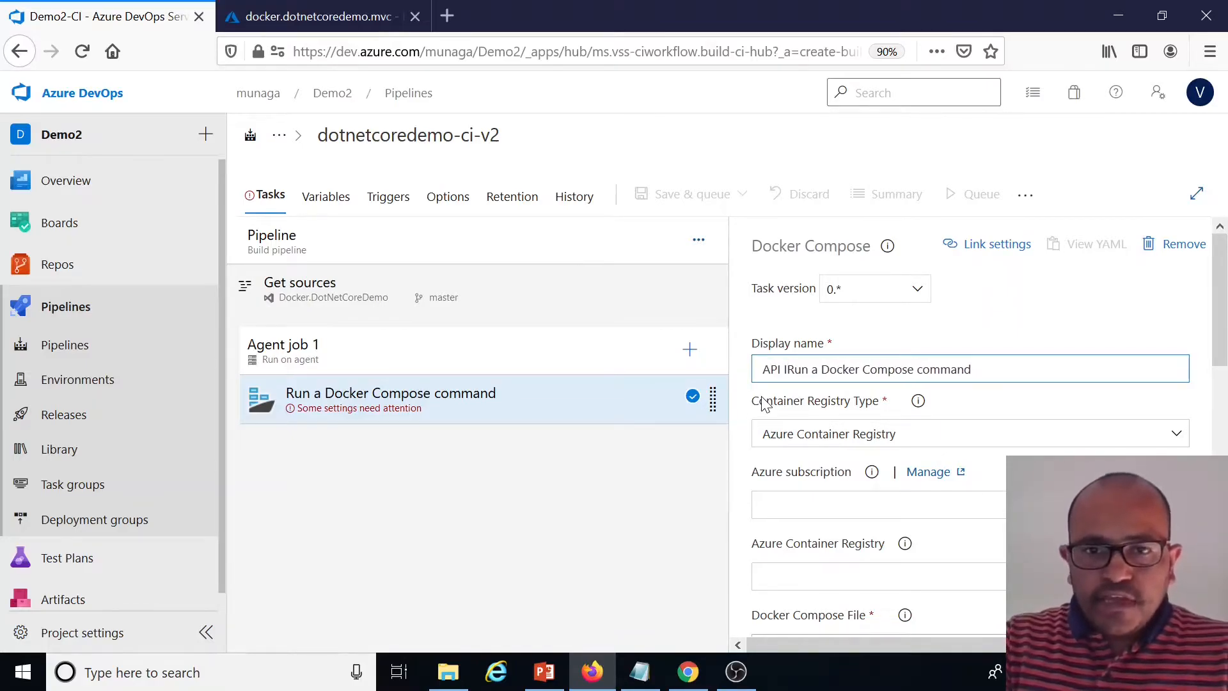
key(BackSpace)
text(OImag)
key(BackSpace)
key(BackSpace)
key(BackSpace)
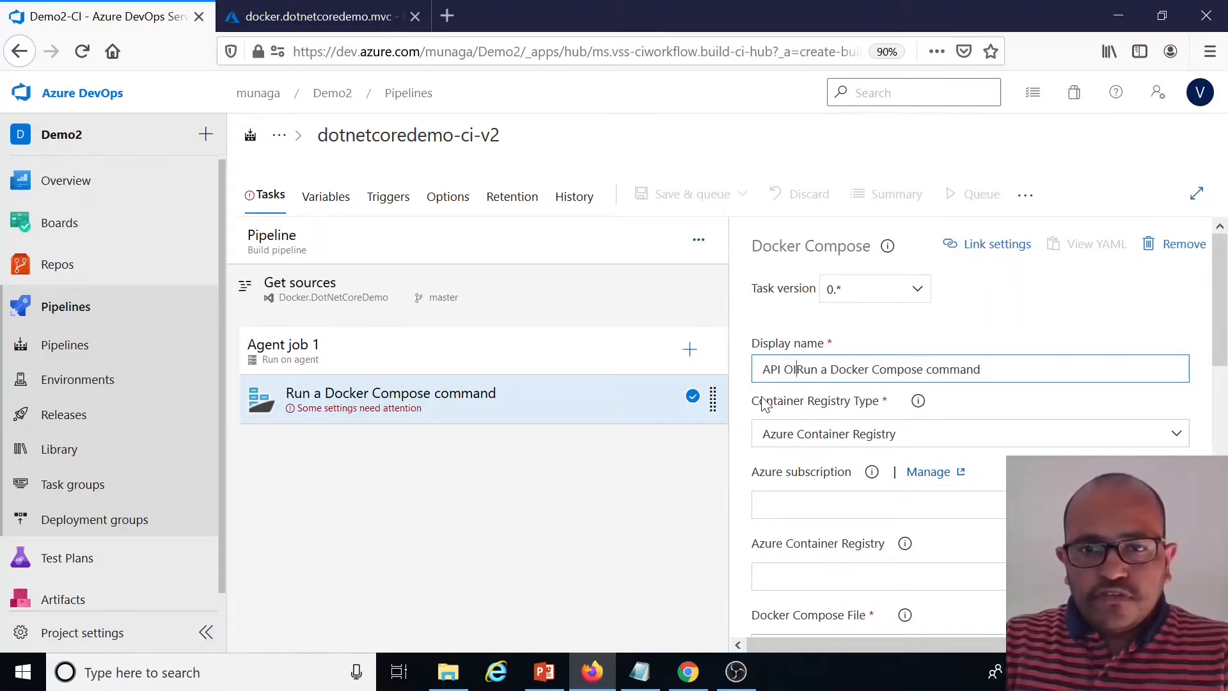
key(BackSpace)
key(BackSpace)
text(Image)
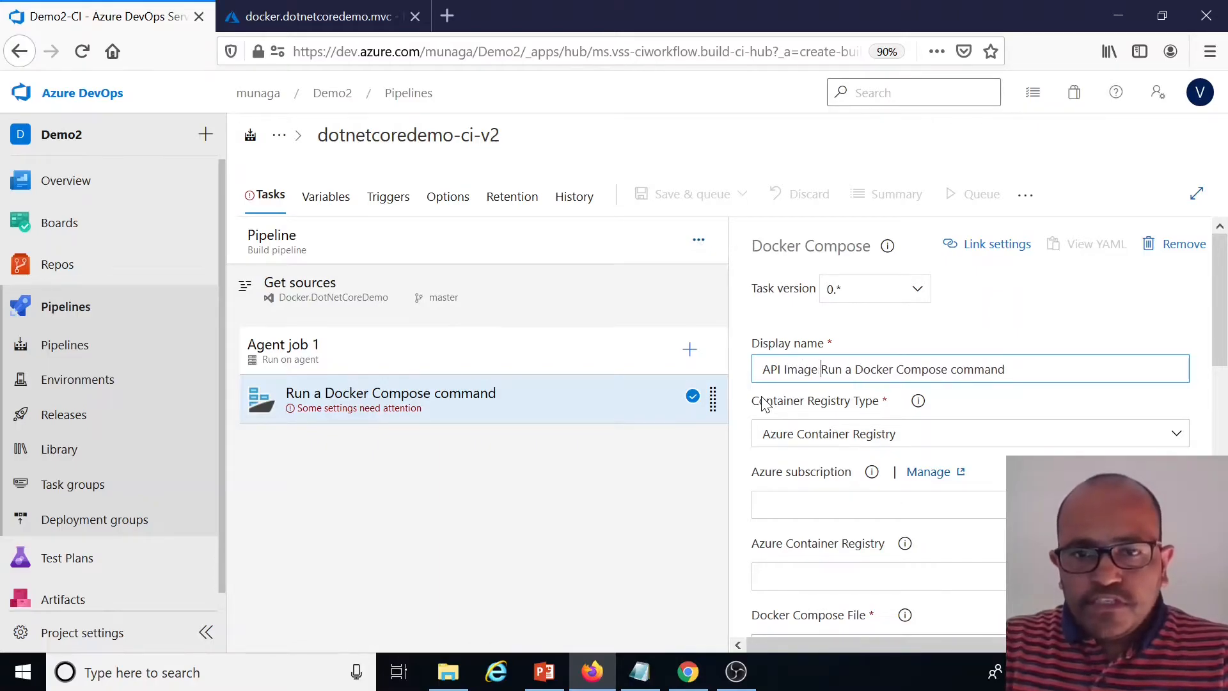
key(BackSpace)
key(BackSpace)
key(BackSpace)
key(BackSpace)
key(BackSpace)
key(BackSpace)
key(BackSpace)
key(BackSpace)
key(BackSpace)
key(BackSpace)
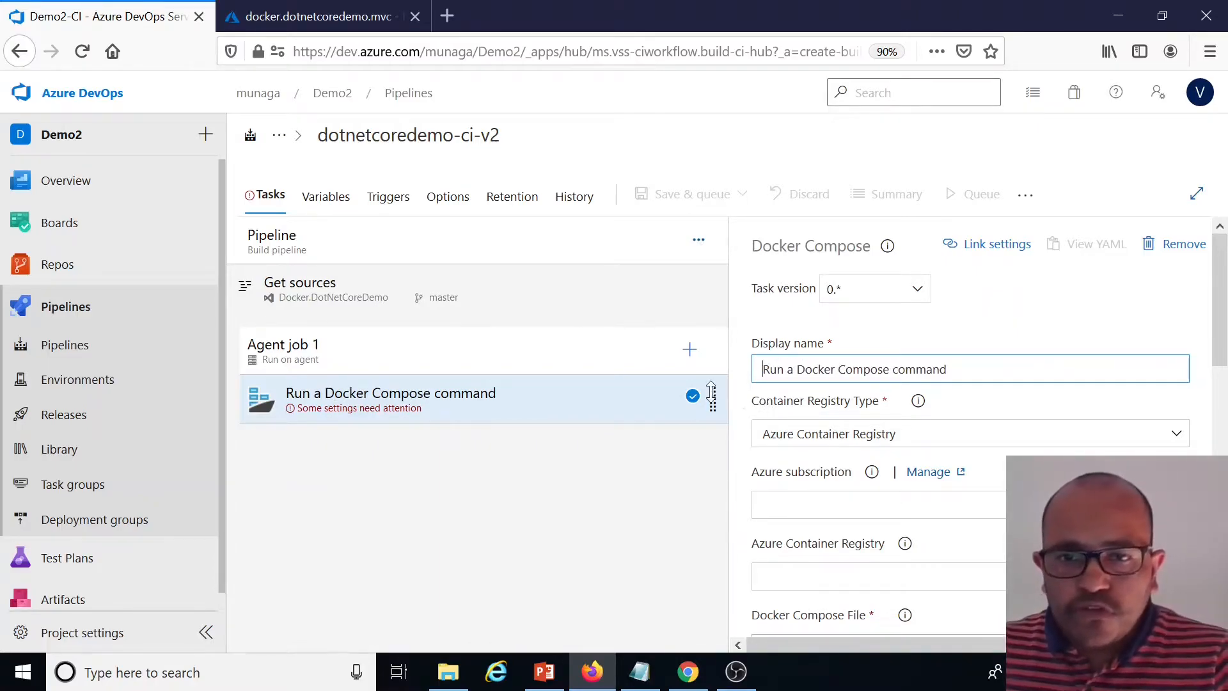
text(API and MVC)
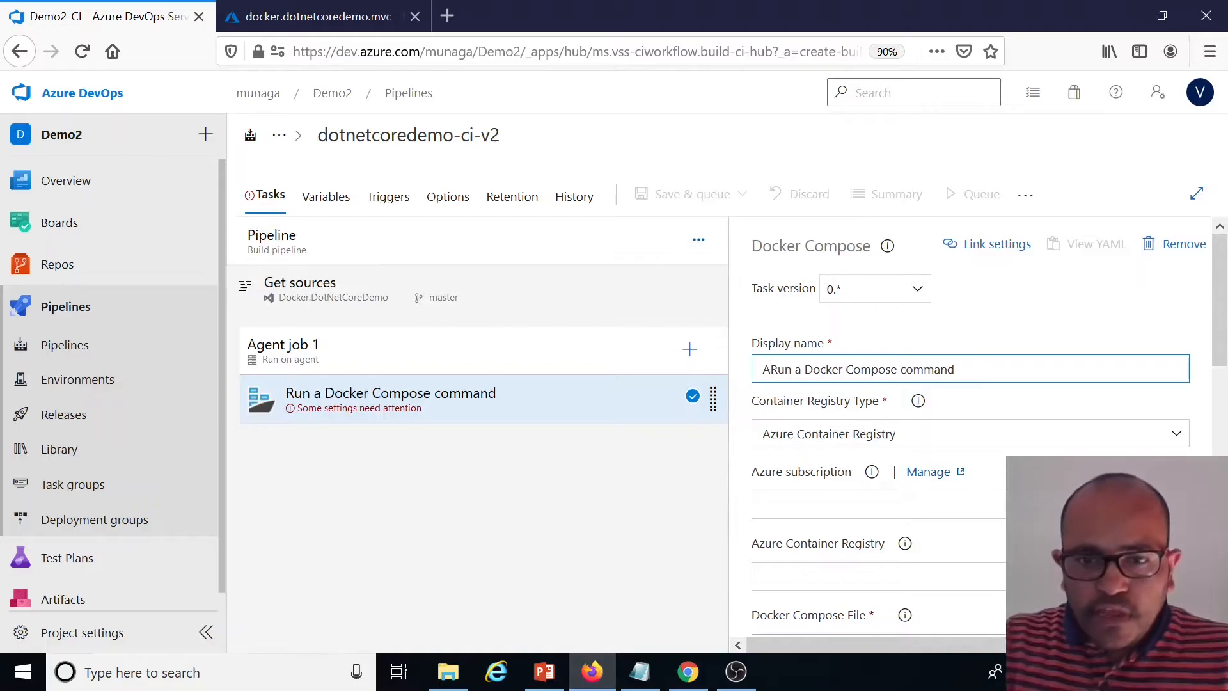
text( :)
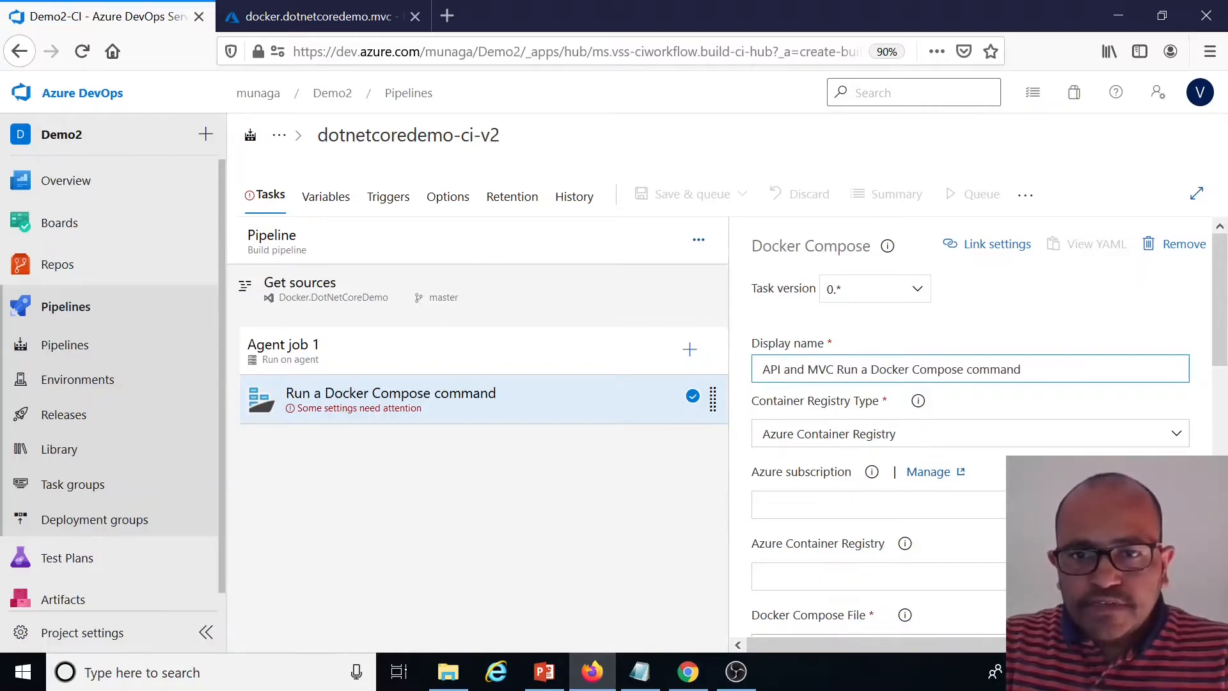
Review the container registry type and Azure subscription options of the Docker Compose task
scroll(1031, 413, down, 1)
scroll(1031, 412, down, 1)
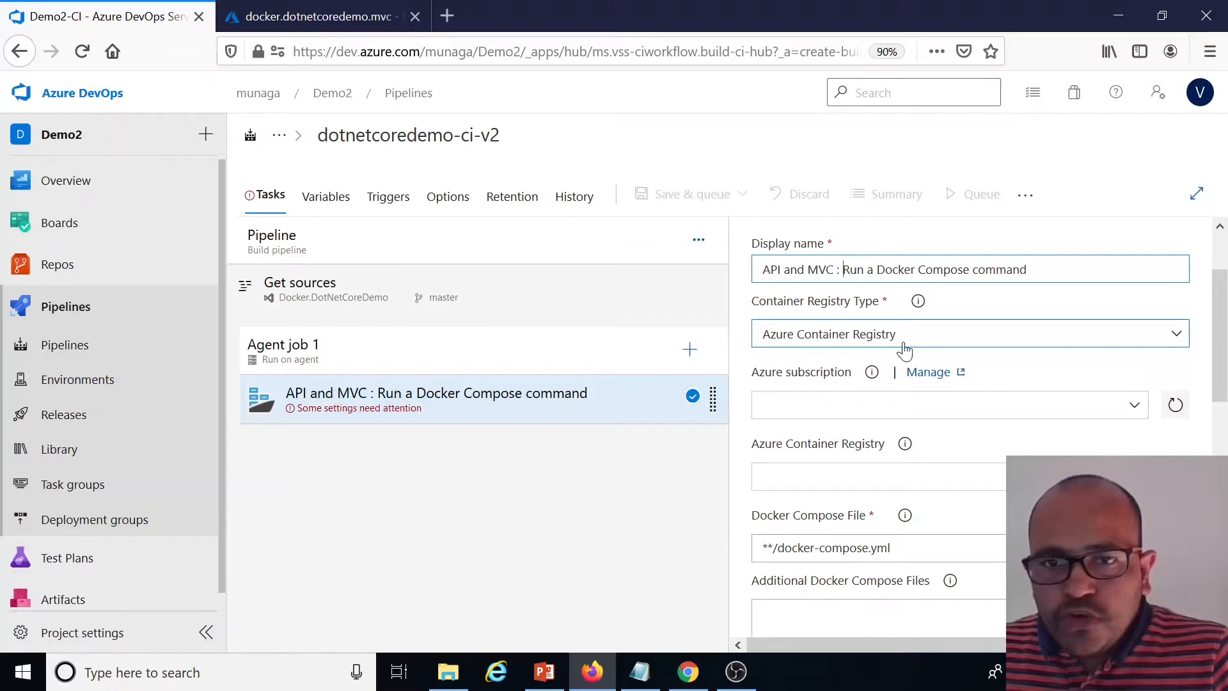
click(1176, 335)
click(871, 371)
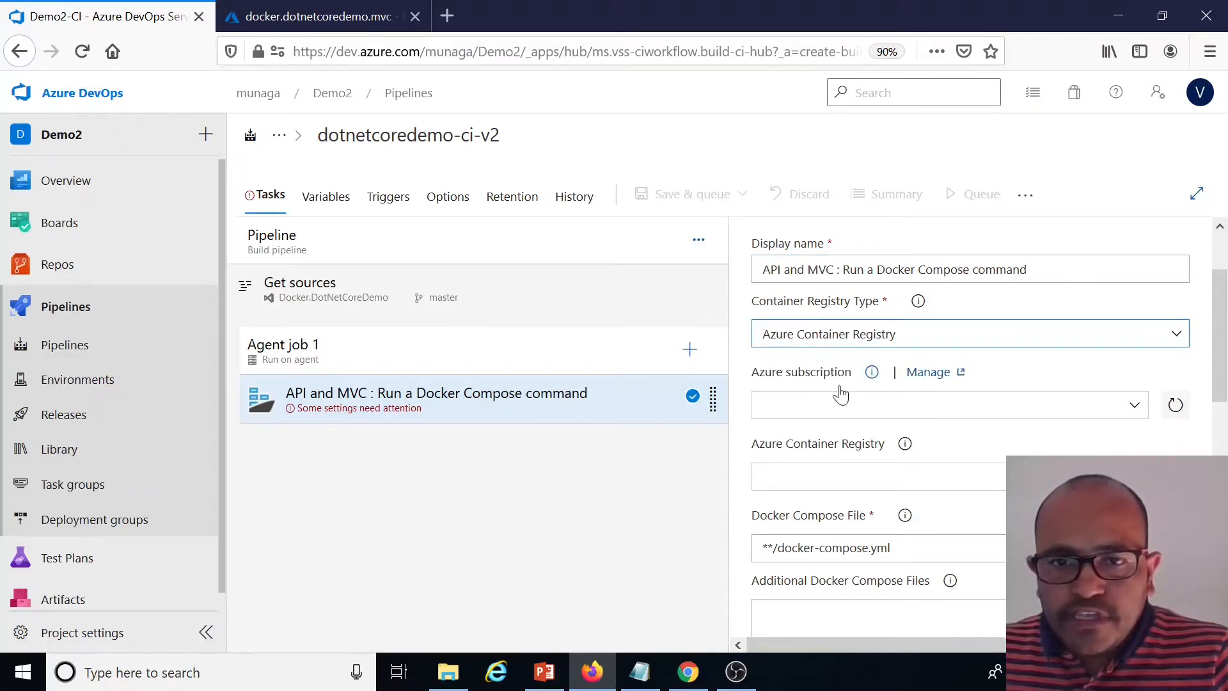
click(1135, 412)
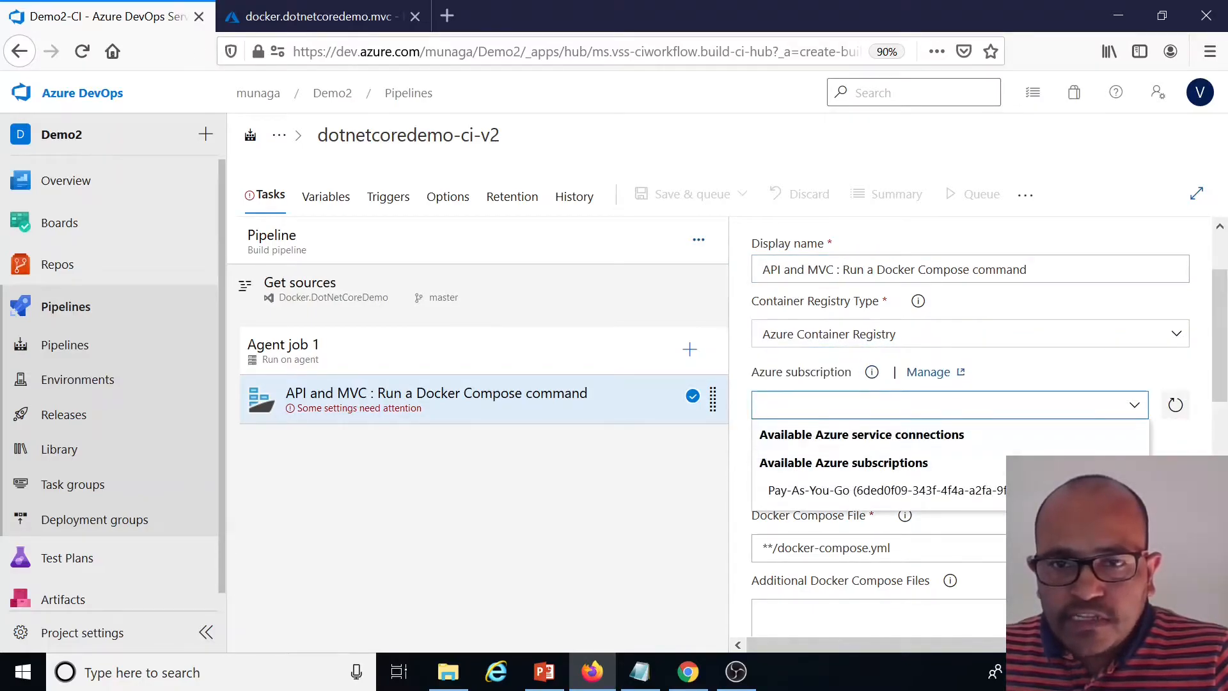
click(874, 387)
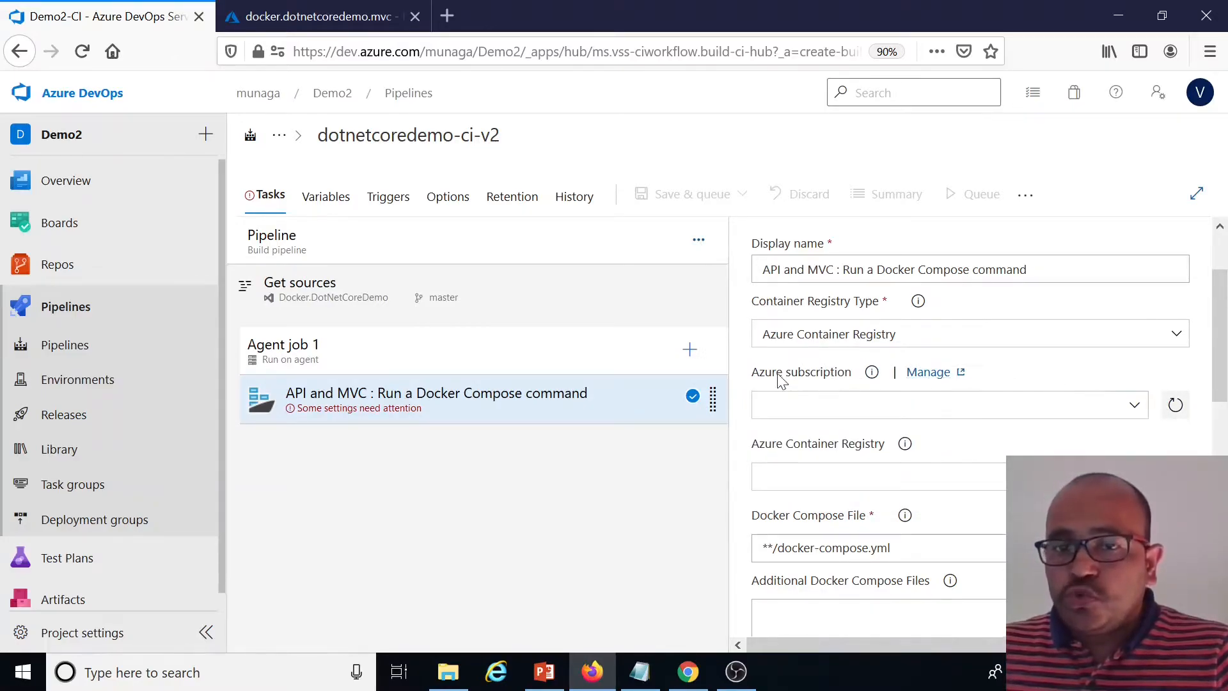
Open the project's service connections settings in a new tab
click(928, 374)
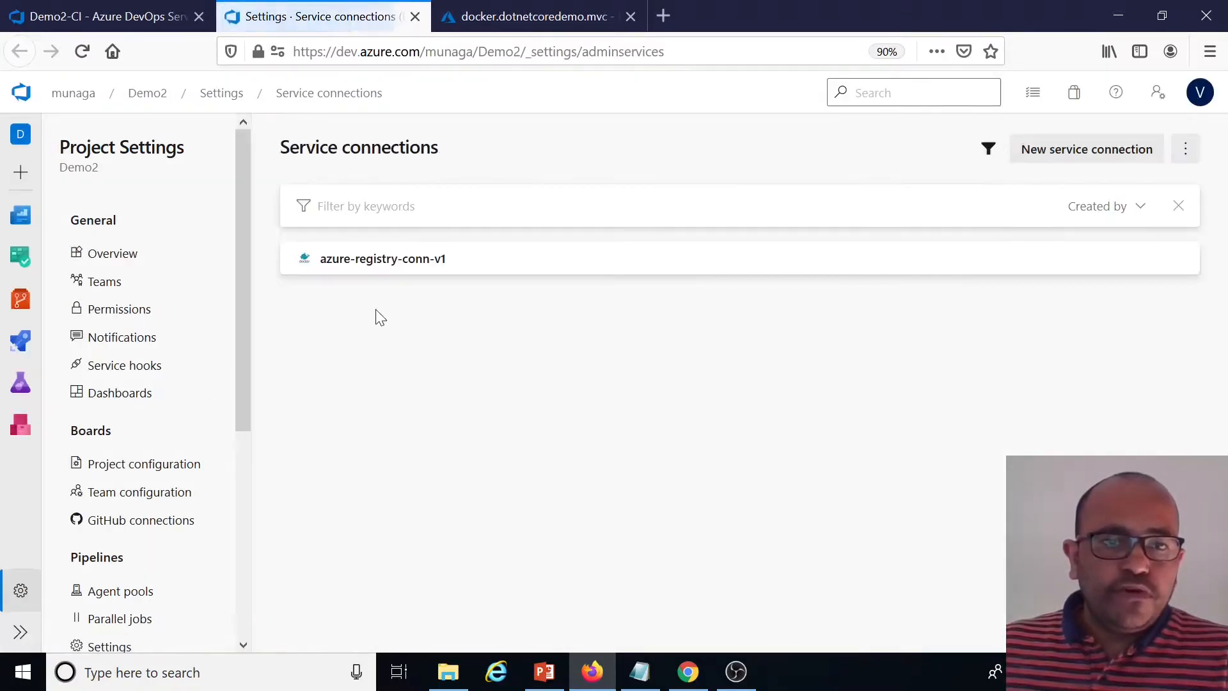
scroll(138, 333, down, 2)
scroll(136, 358, down, 3)
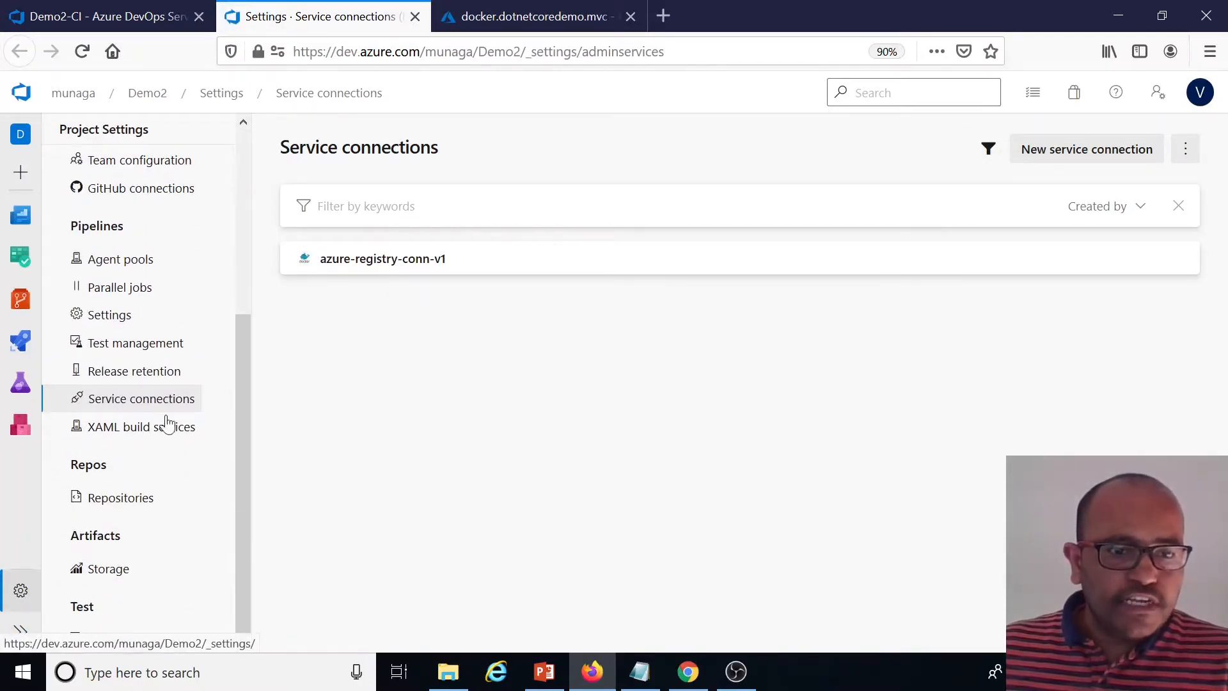
click(135, 404)
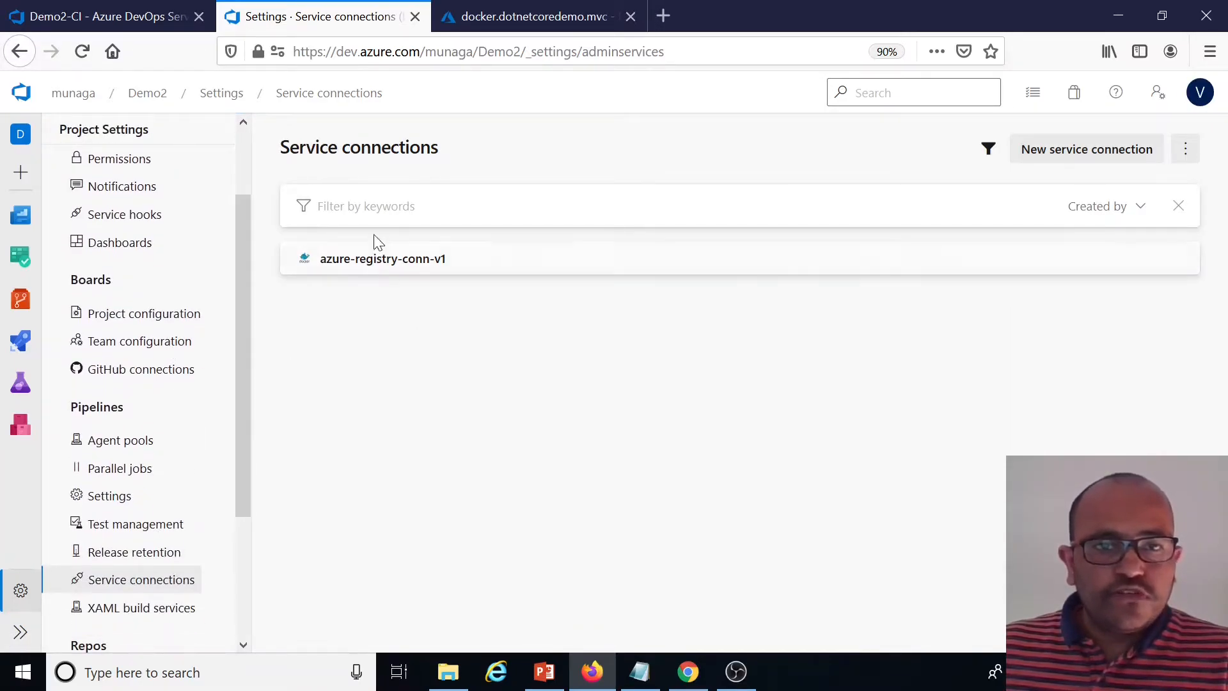
Create a new Azure Resource Manager service connection with Service principal (automatic) authentication
click(1103, 151)
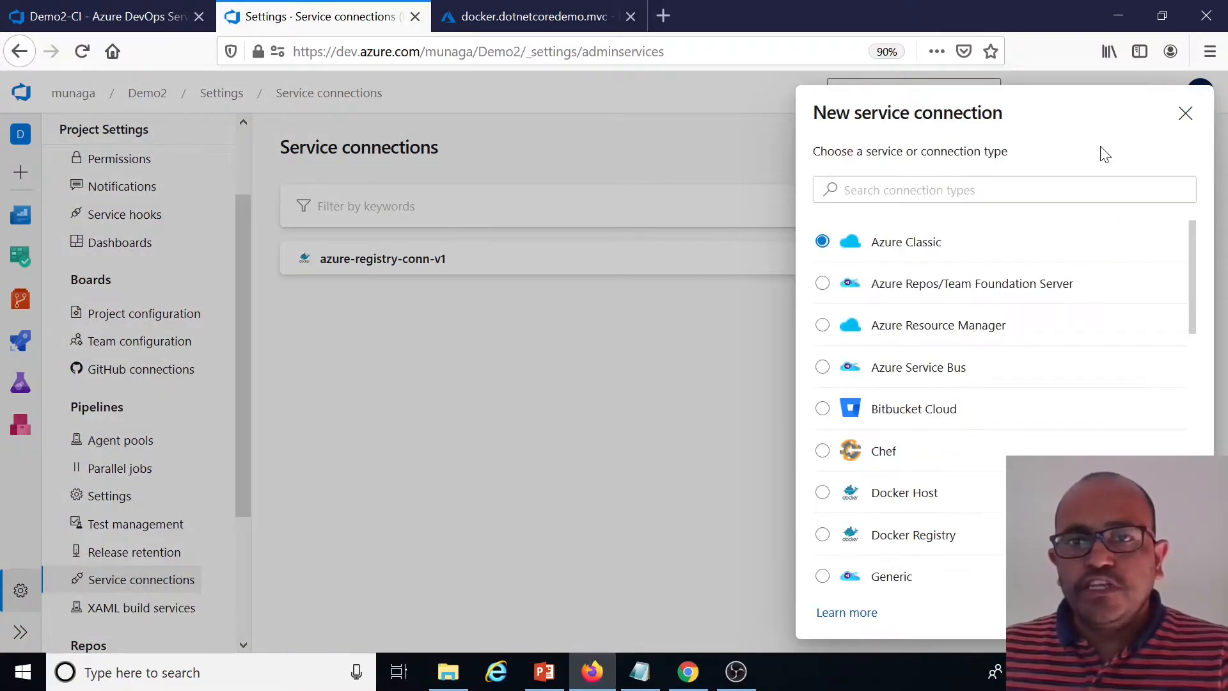
click(822, 327)
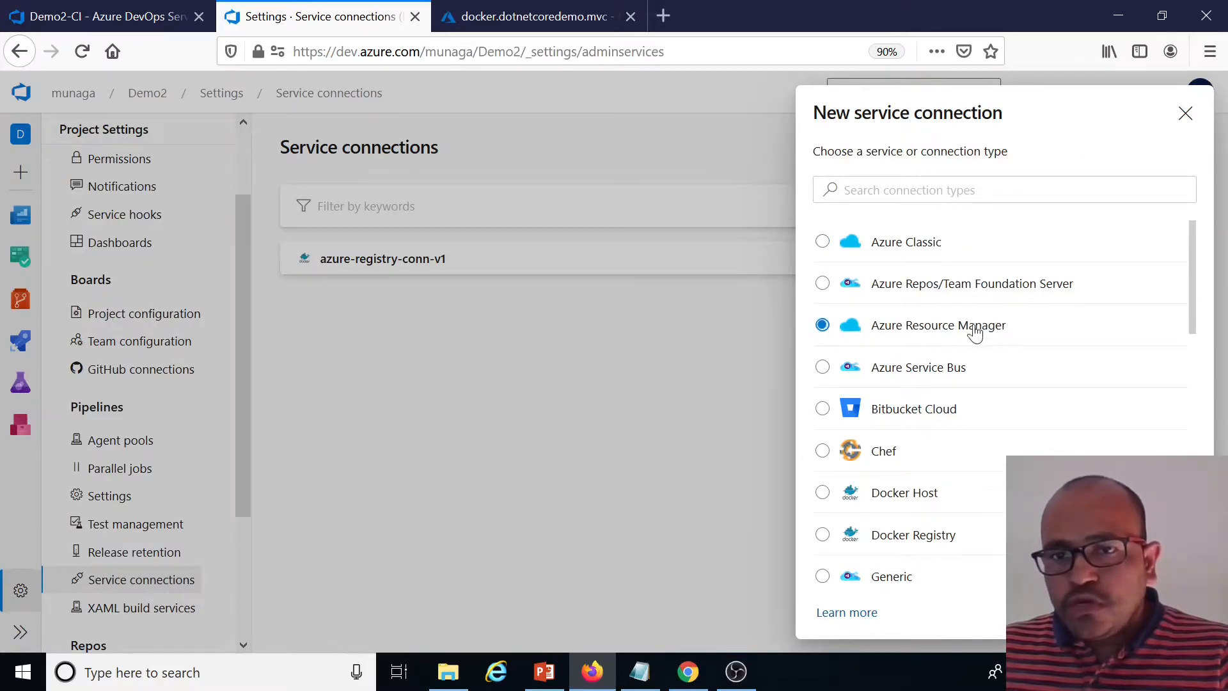
click(1174, 612)
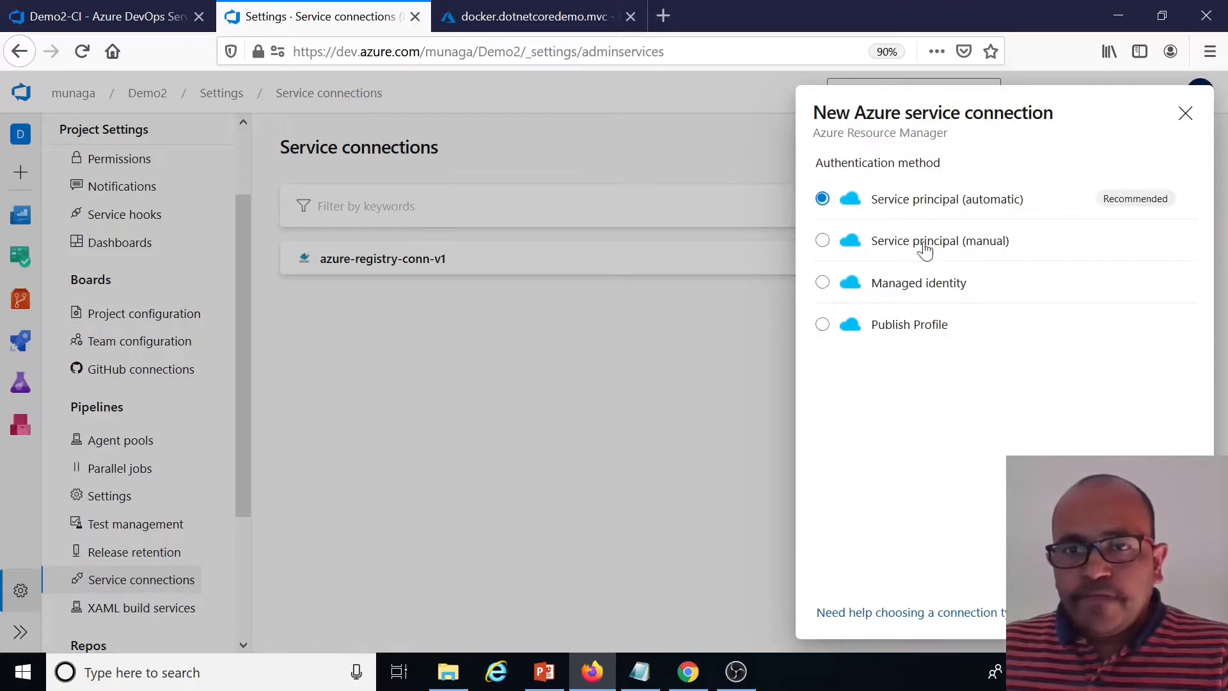
click(1174, 612)
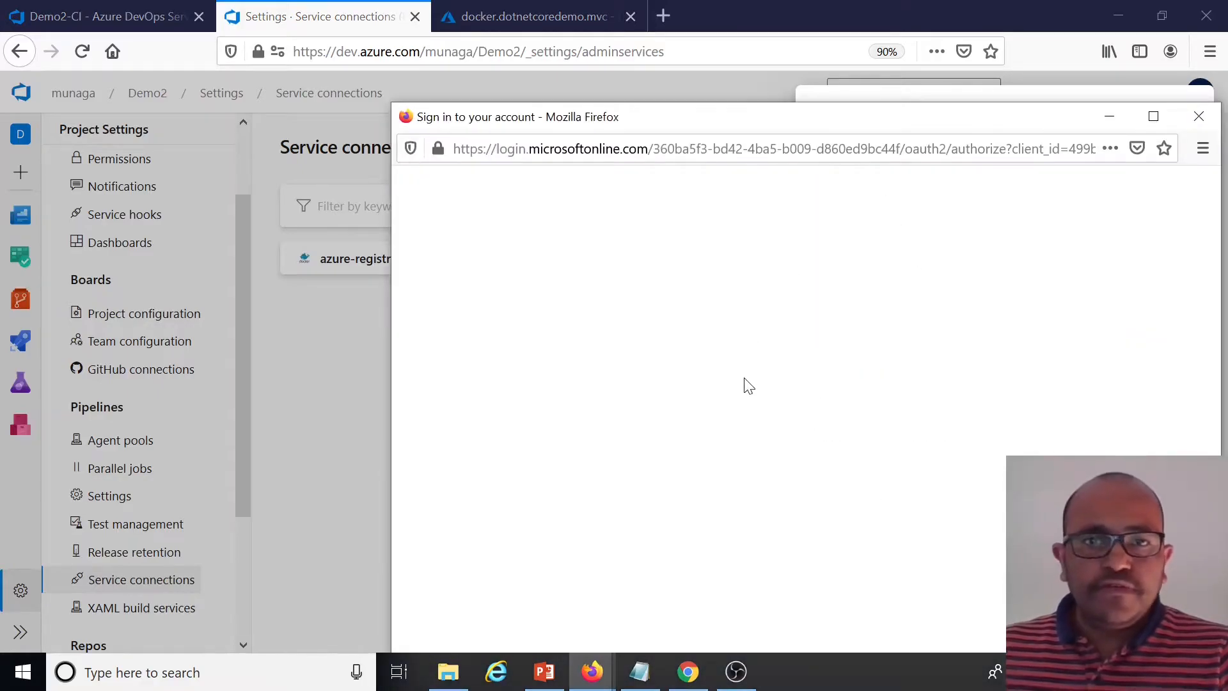
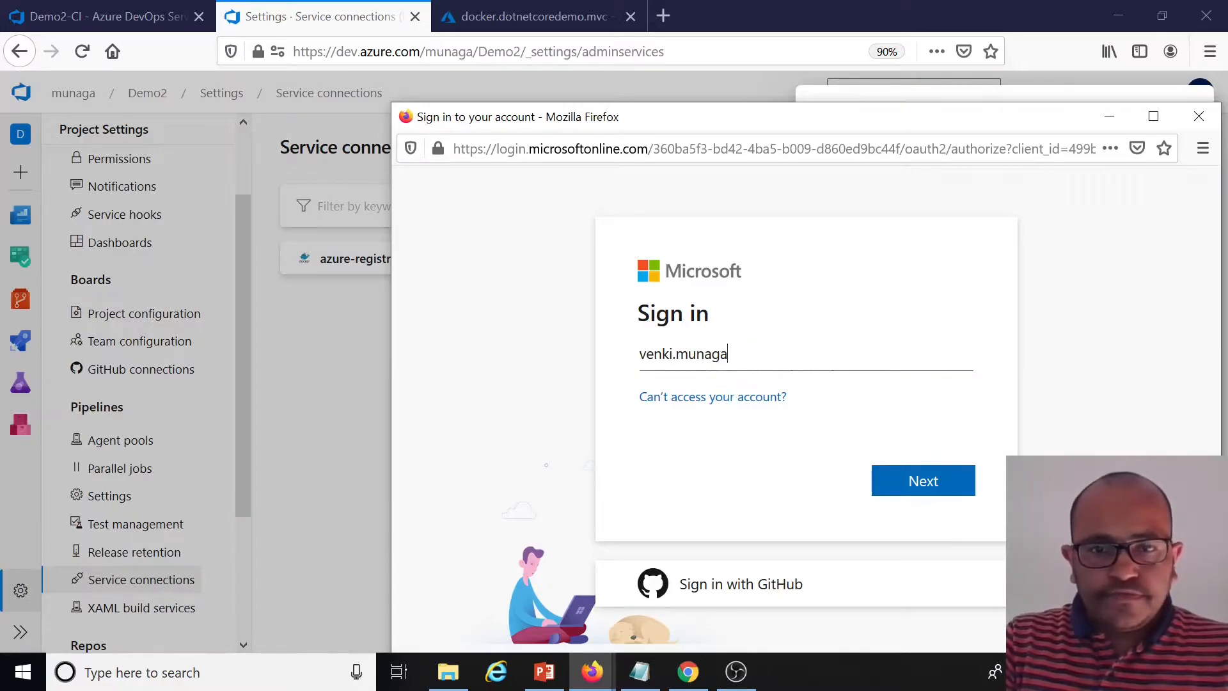
Sign in to the Microsoft account by entering the account e-mail address in the sign-in popup
key(Return)
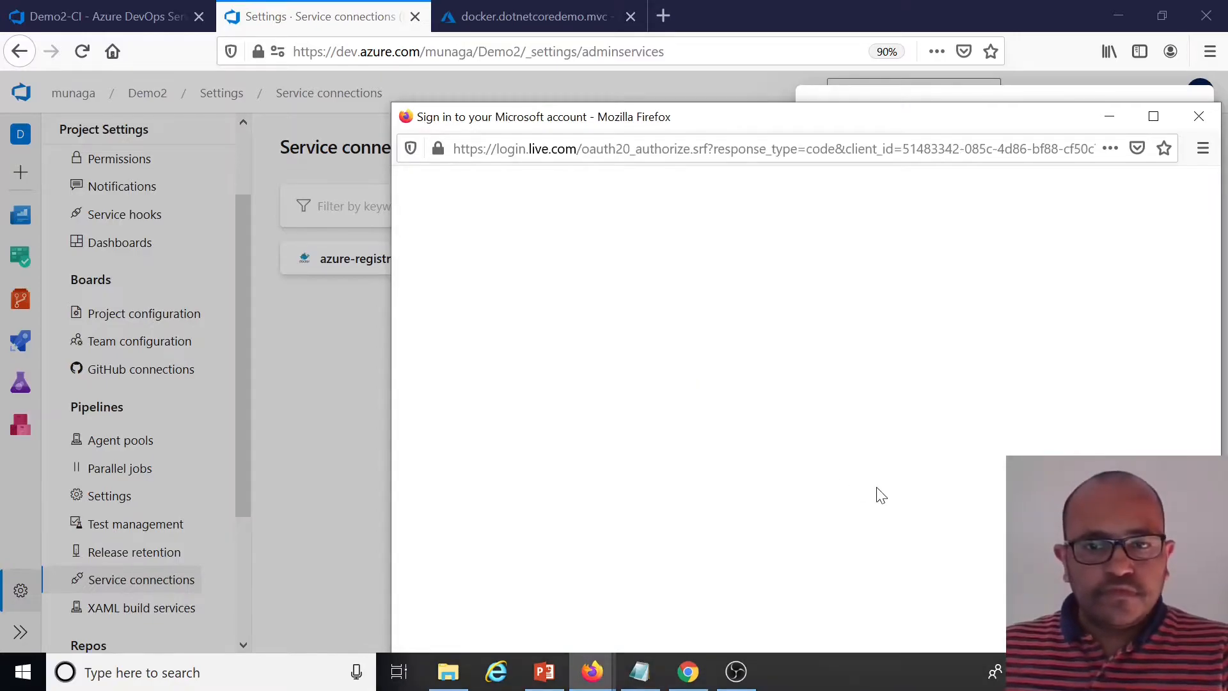
click(929, 576)
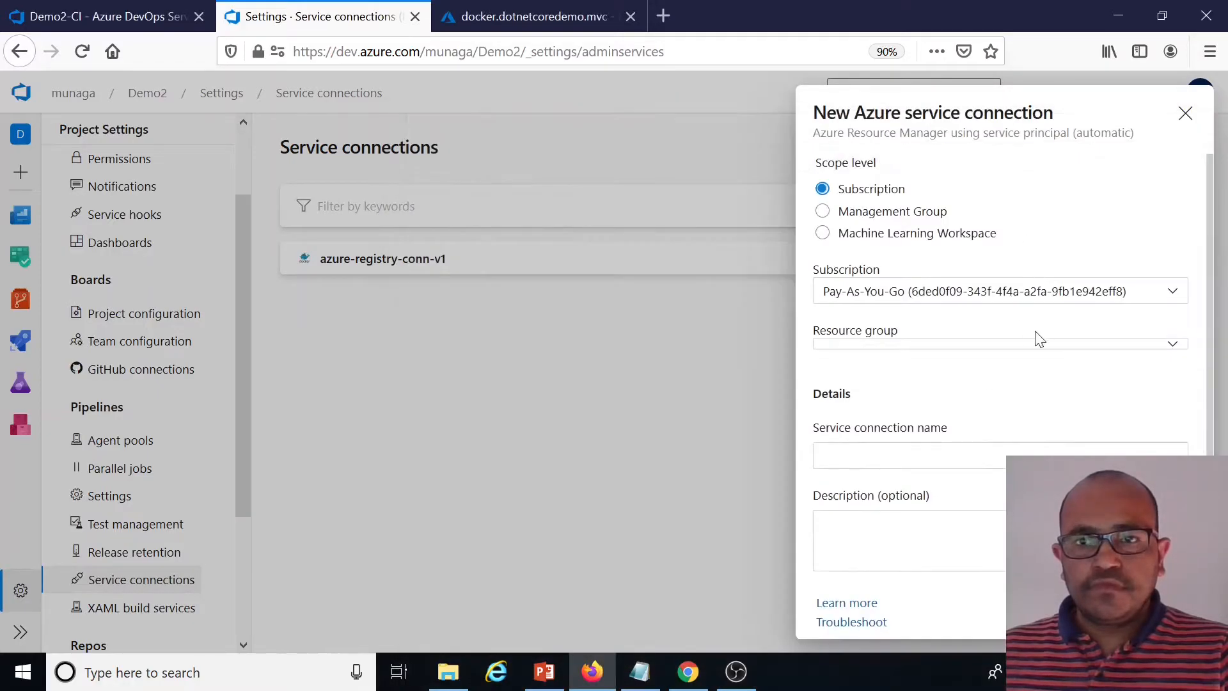
Scope the new service connection to resource group docker-rg, name it azure-con-v1, and save it
click(1173, 349)
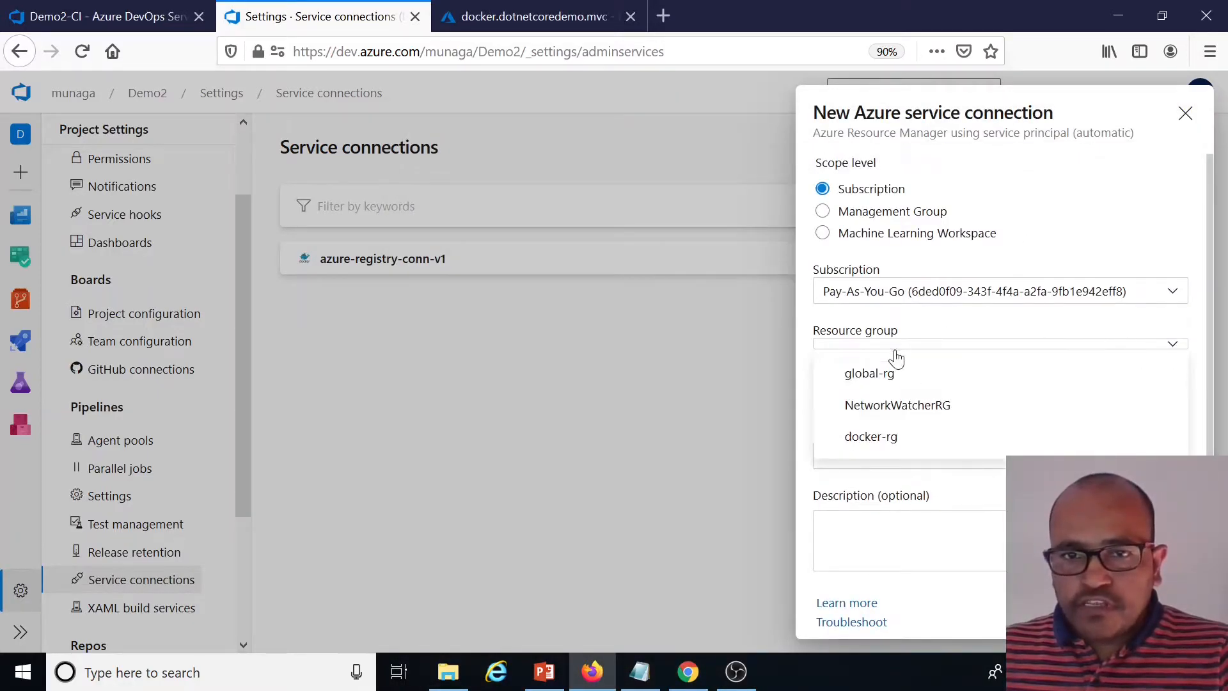
click(874, 372)
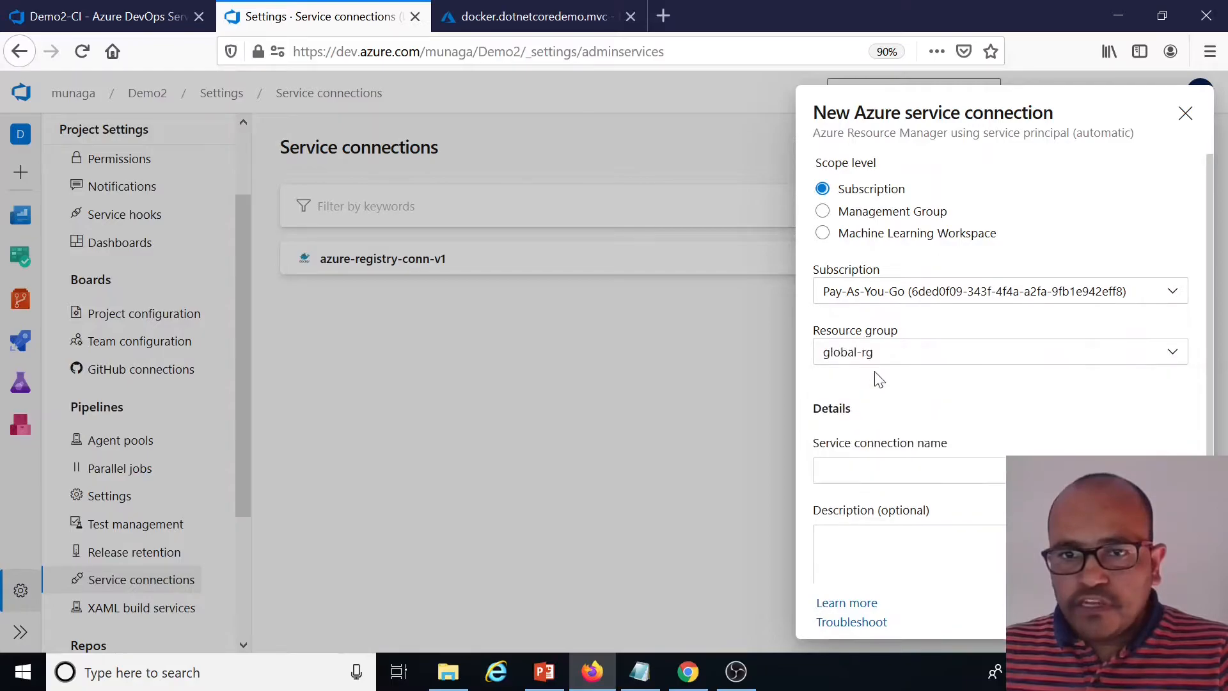
click(1174, 354)
click(875, 449)
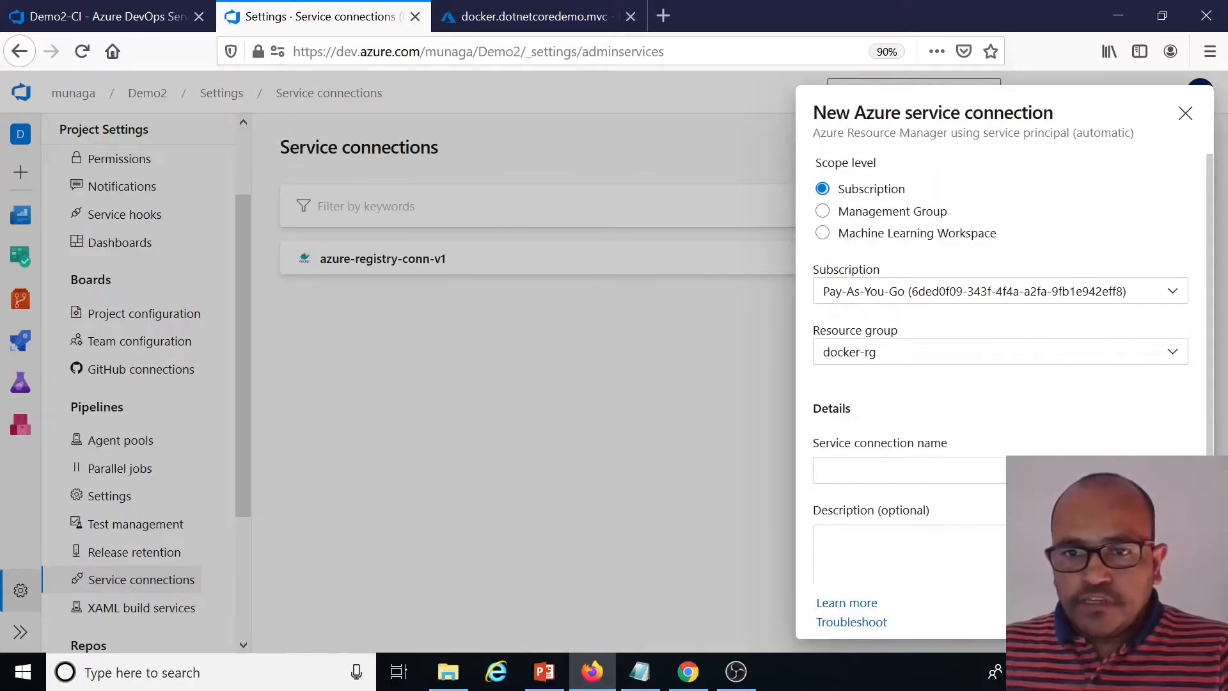
click(921, 470)
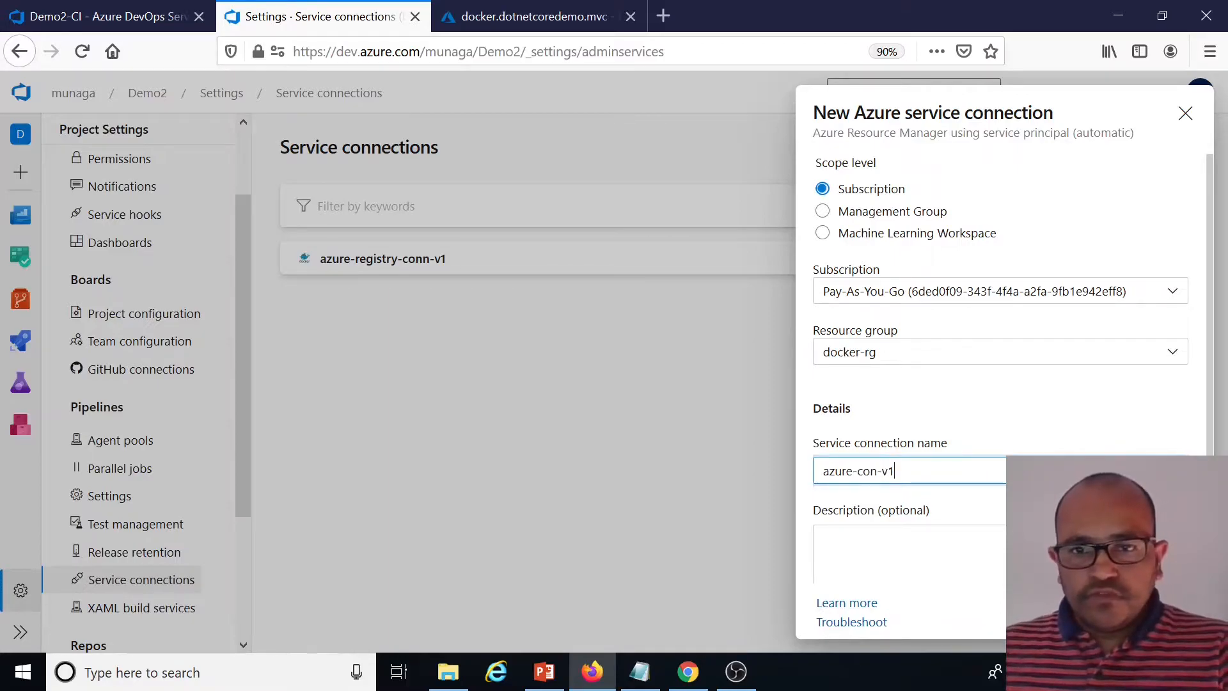
click(1166, 612)
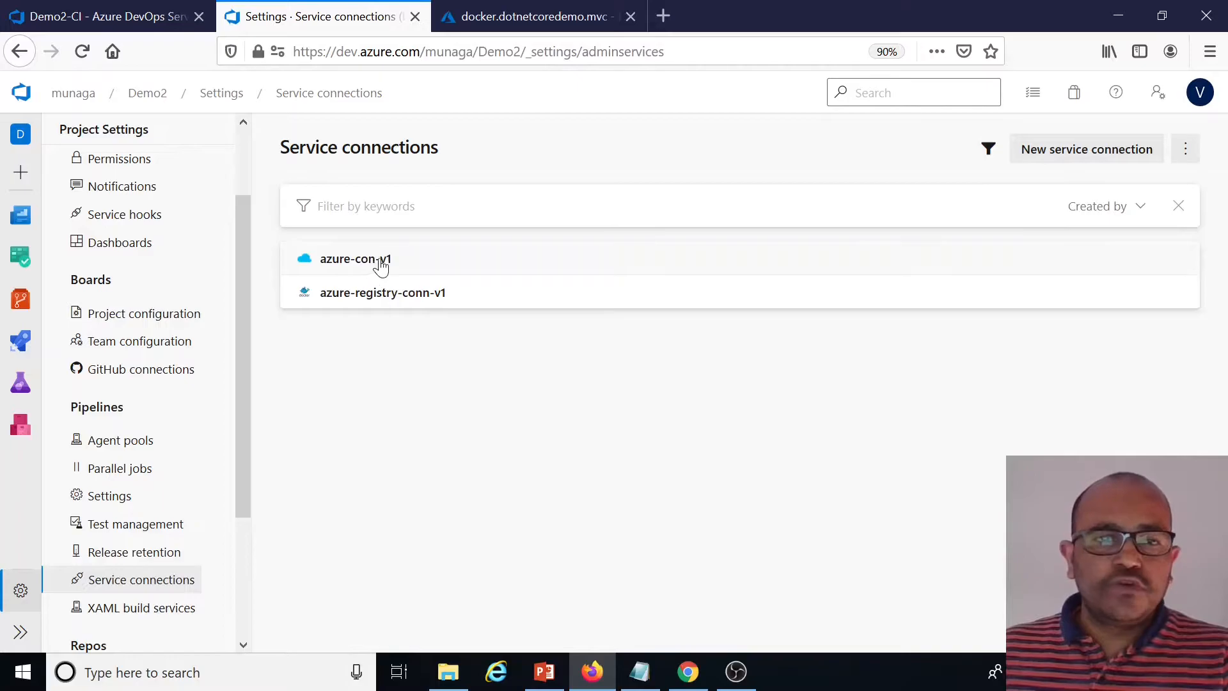
Back in the pipeline, refresh and select azure-con-v1 as the Docker Compose task's Azure subscription
click(125, 17)
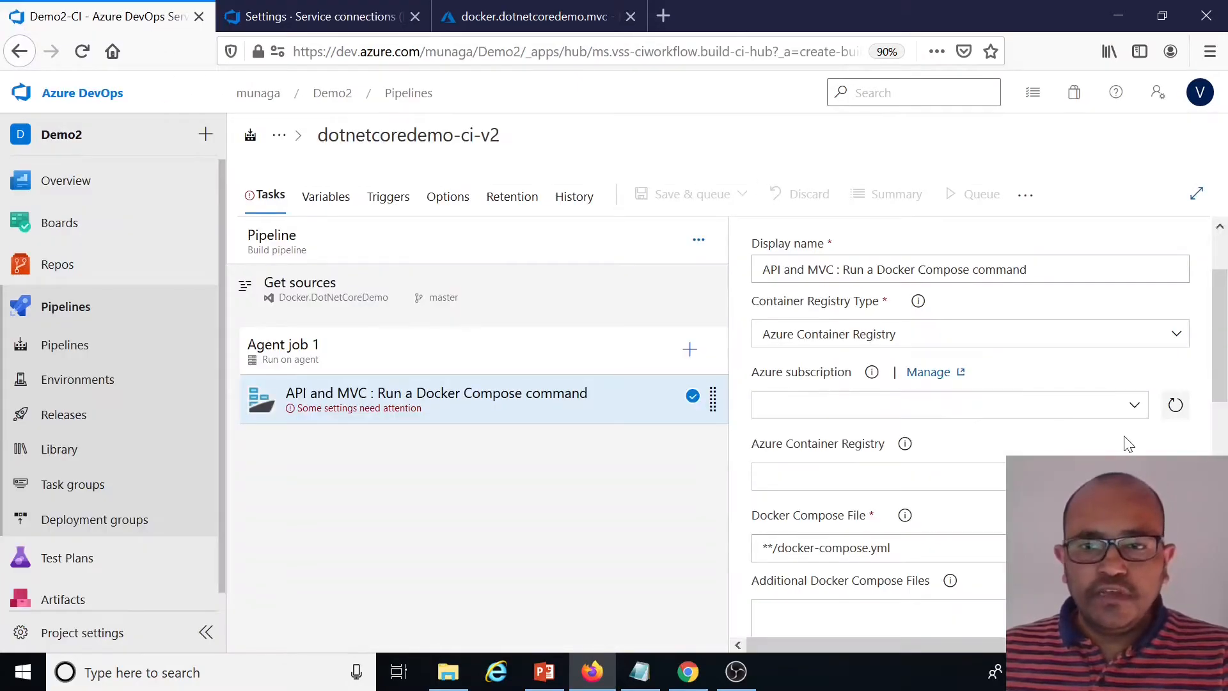
click(1180, 413)
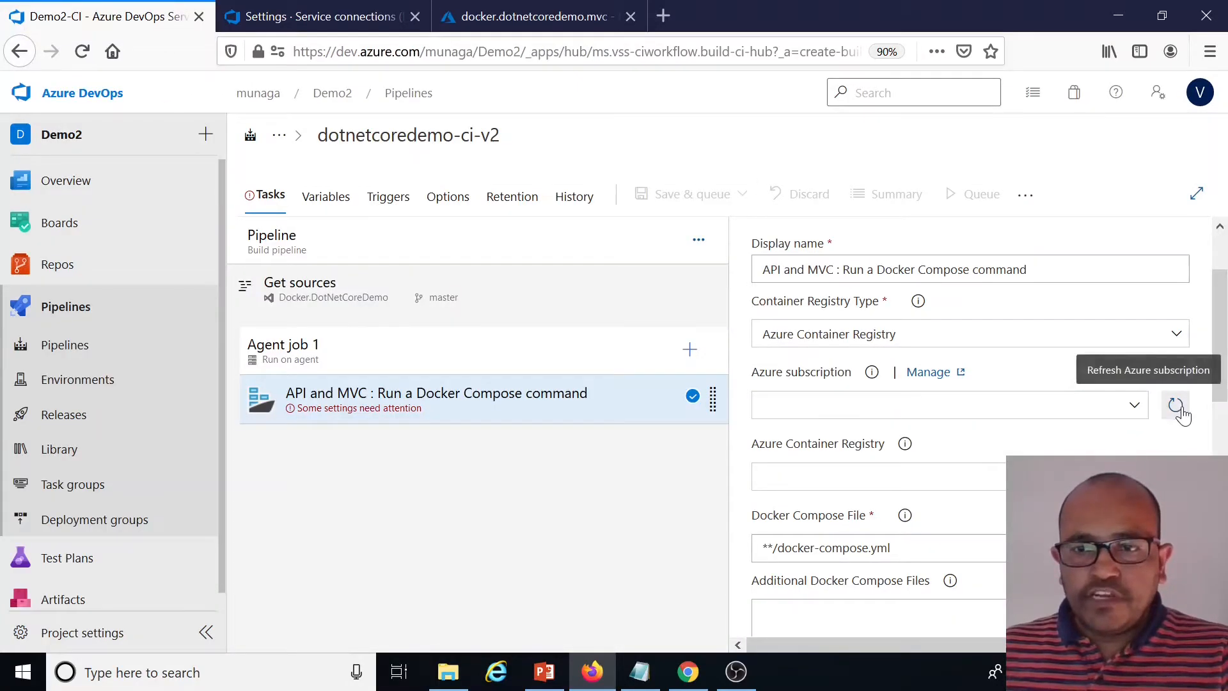
click(1134, 408)
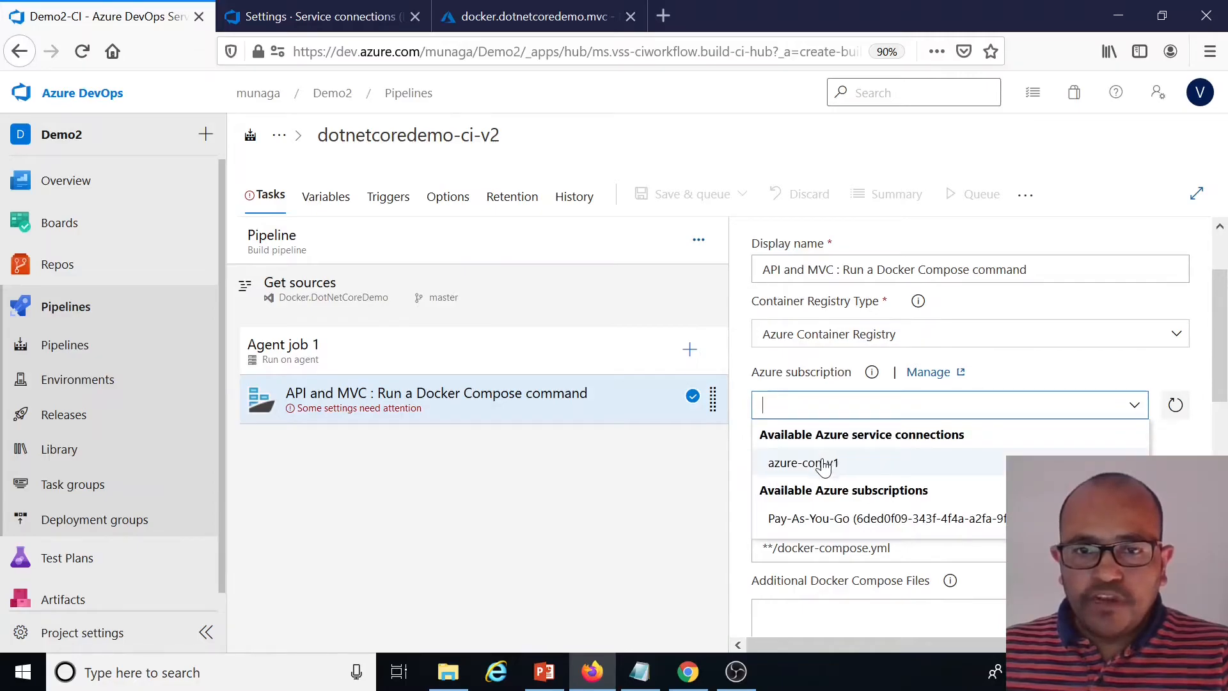
click(823, 467)
click(1134, 405)
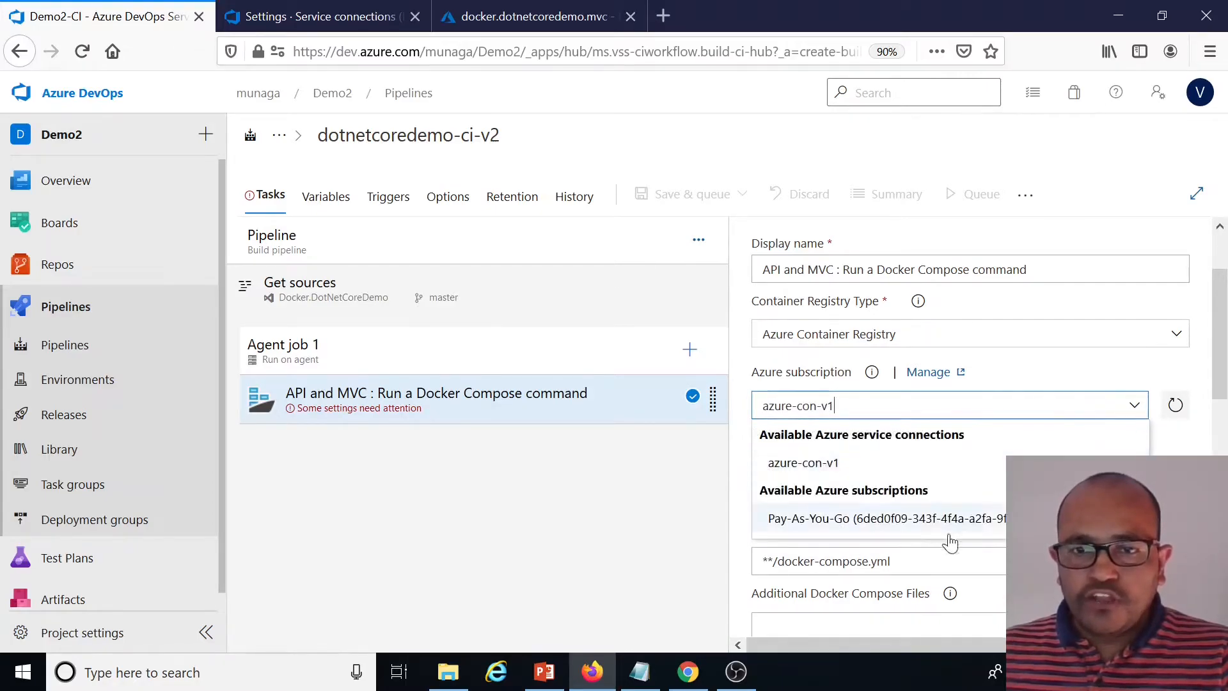
click(1151, 387)
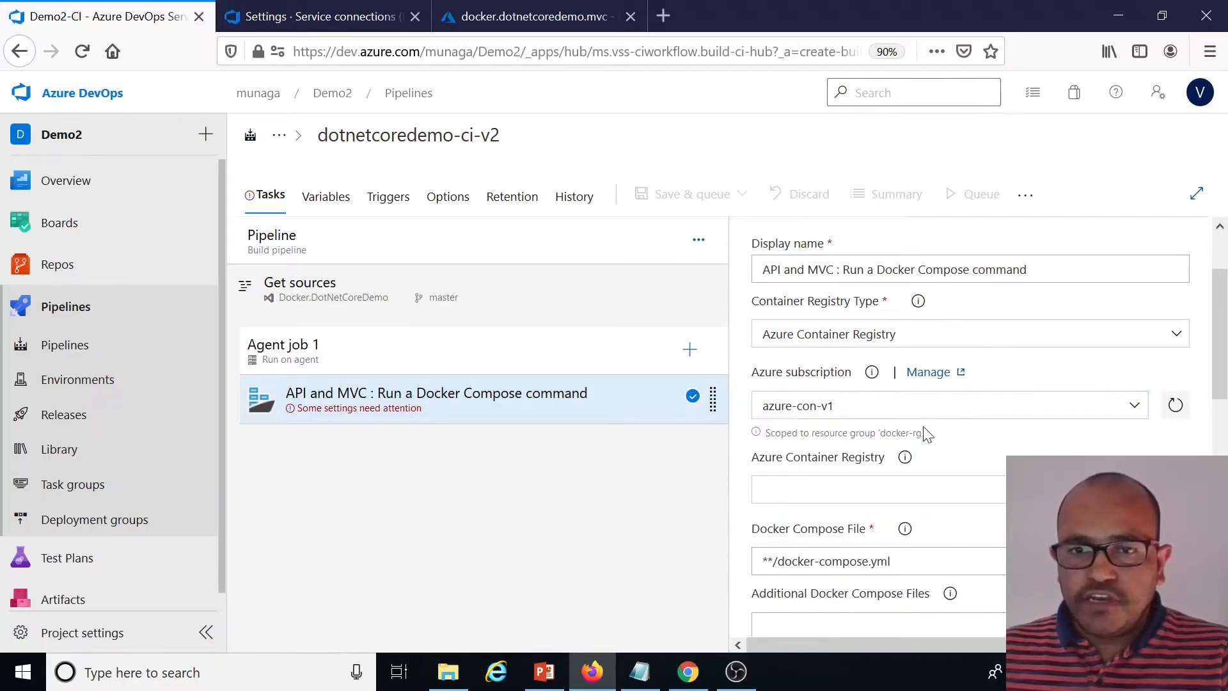
Set the task's Azure Container Registry to munaga
scroll(905, 480, down, 3)
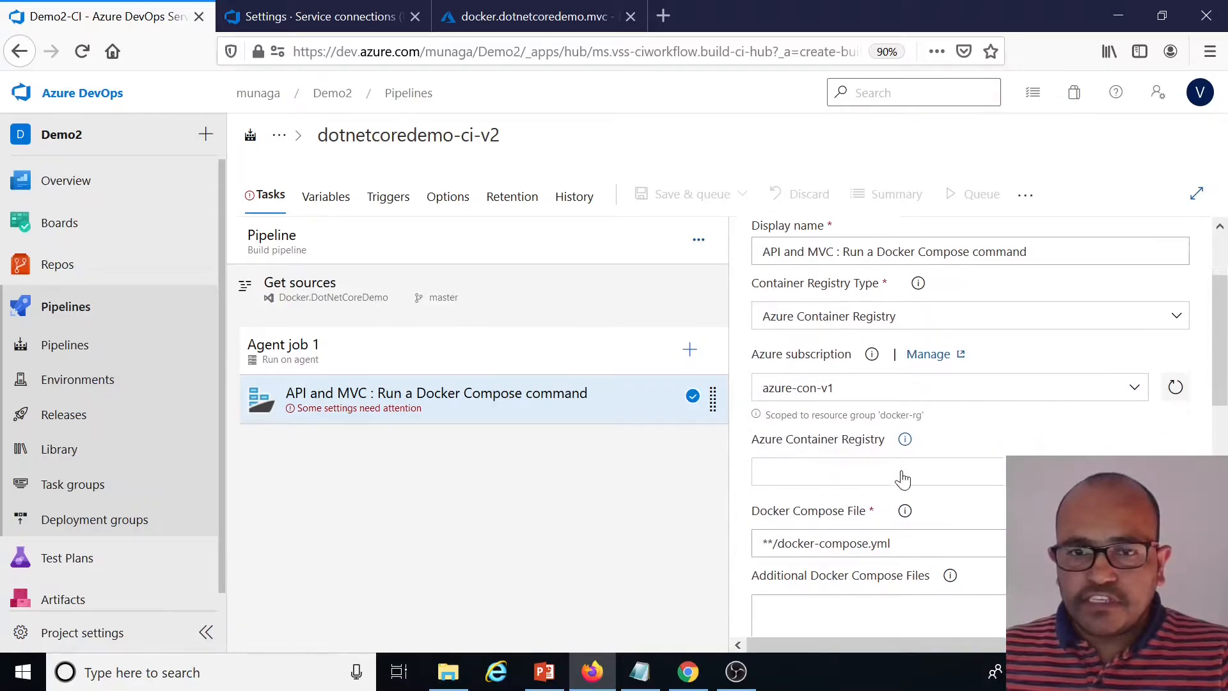
click(1141, 397)
click(818, 417)
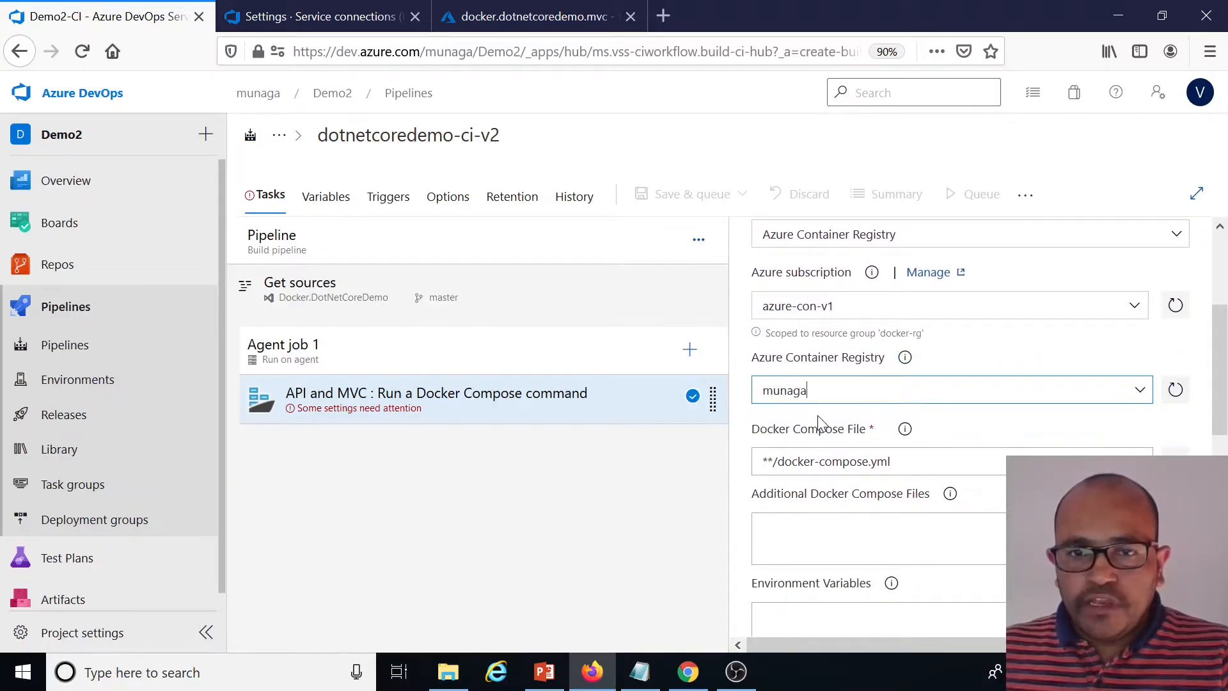
Browse the repository and select docker-compose.yml as the Docker Compose file
scroll(786, 326, down, 6)
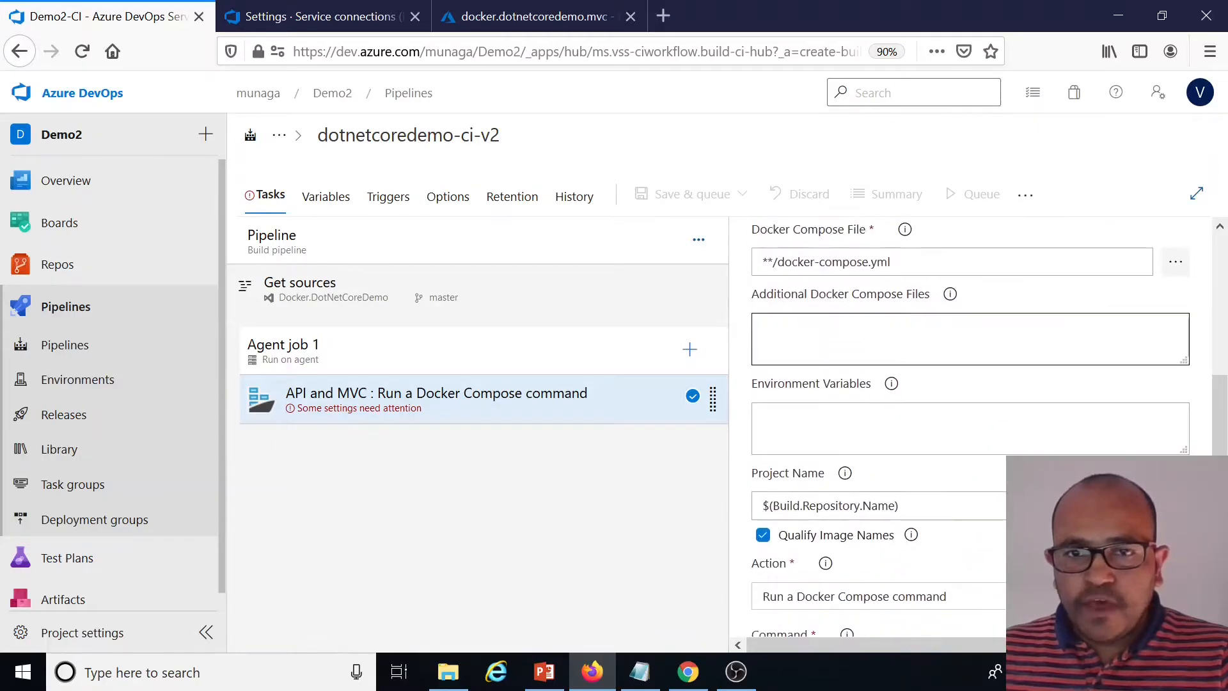
scroll(787, 327, up, 3)
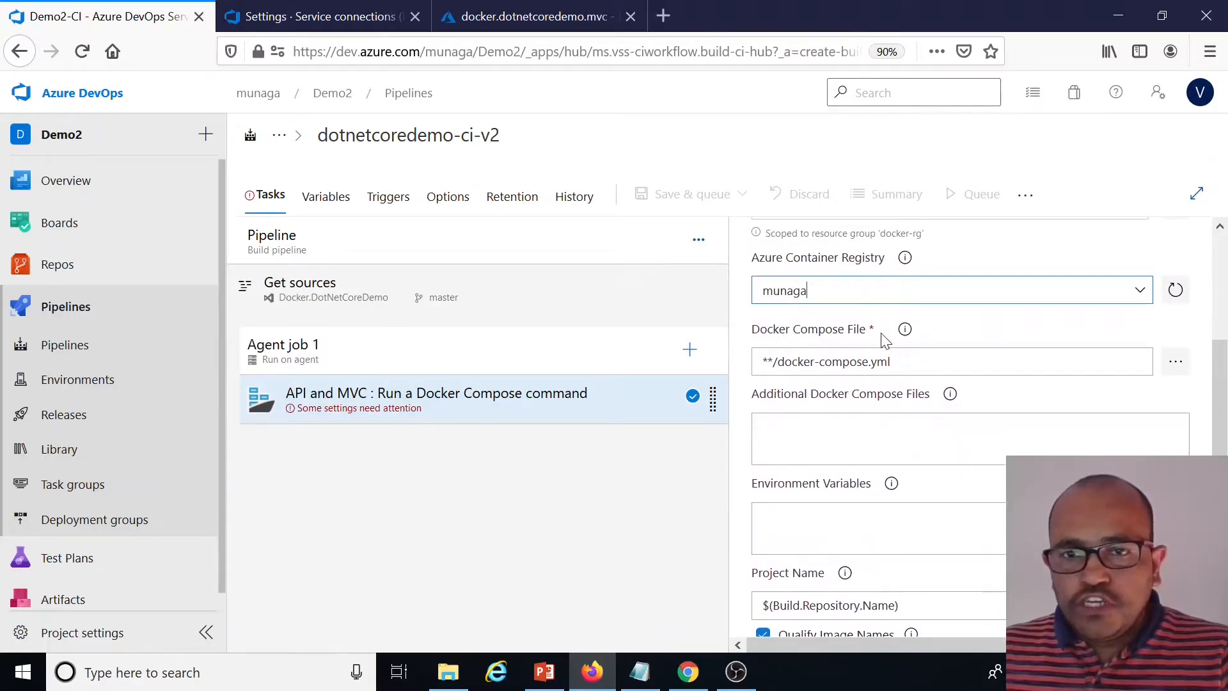
click(1175, 361)
click(531, 425)
click(686, 553)
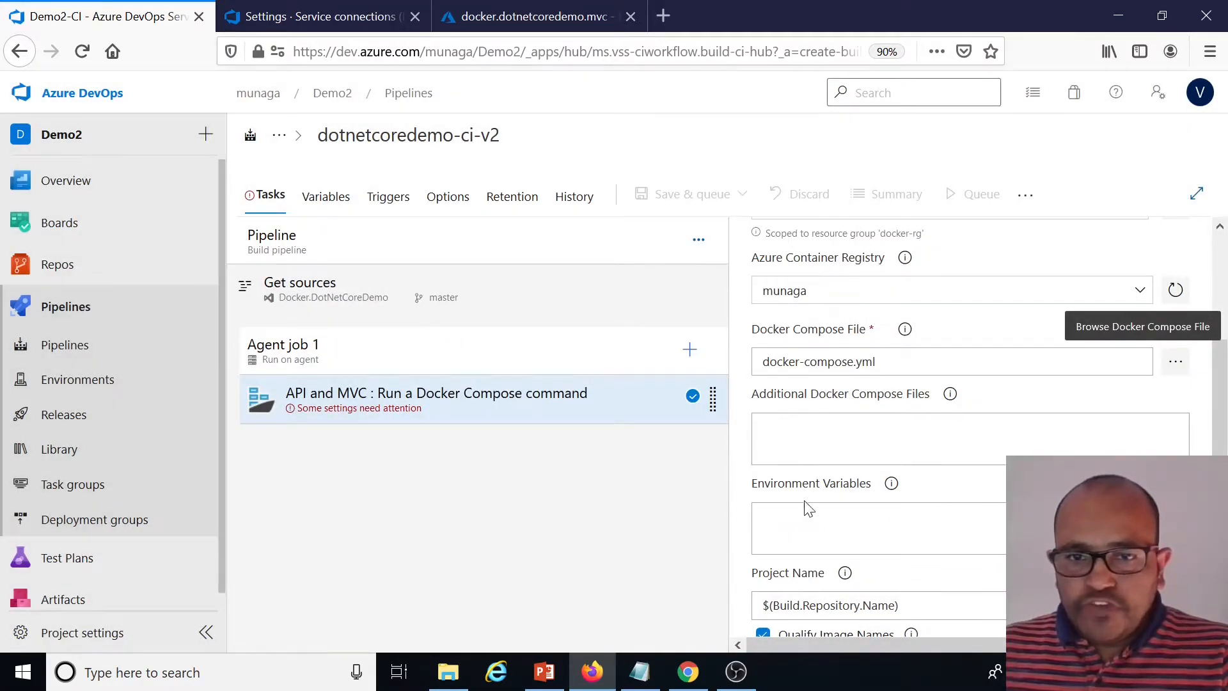
Set the Docker Compose task's action to Build service images
scroll(808, 507, down, 3)
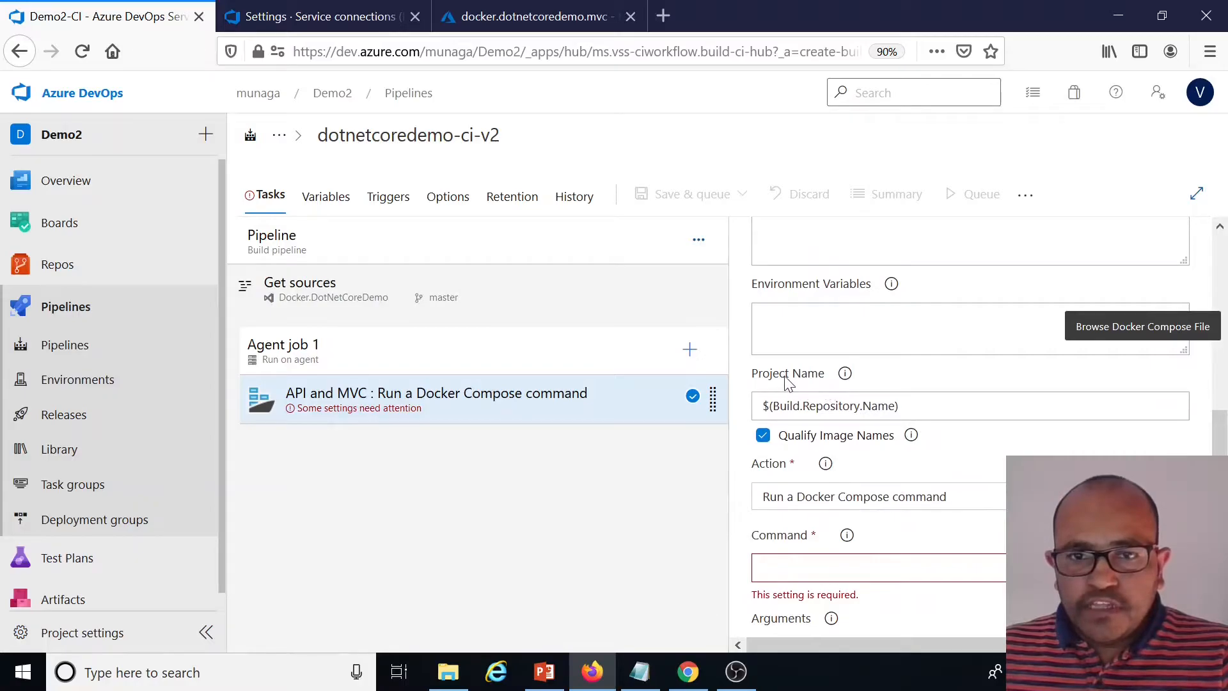
drag(901, 405, 760, 407)
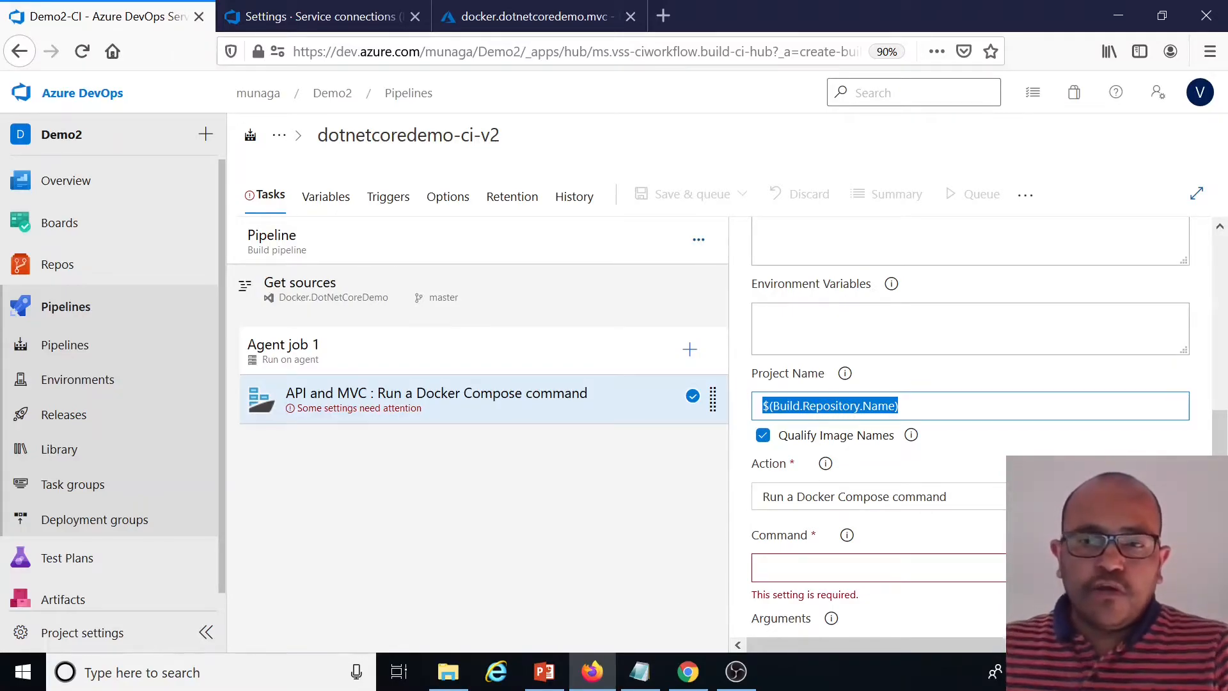
scroll(988, 432, down, 3)
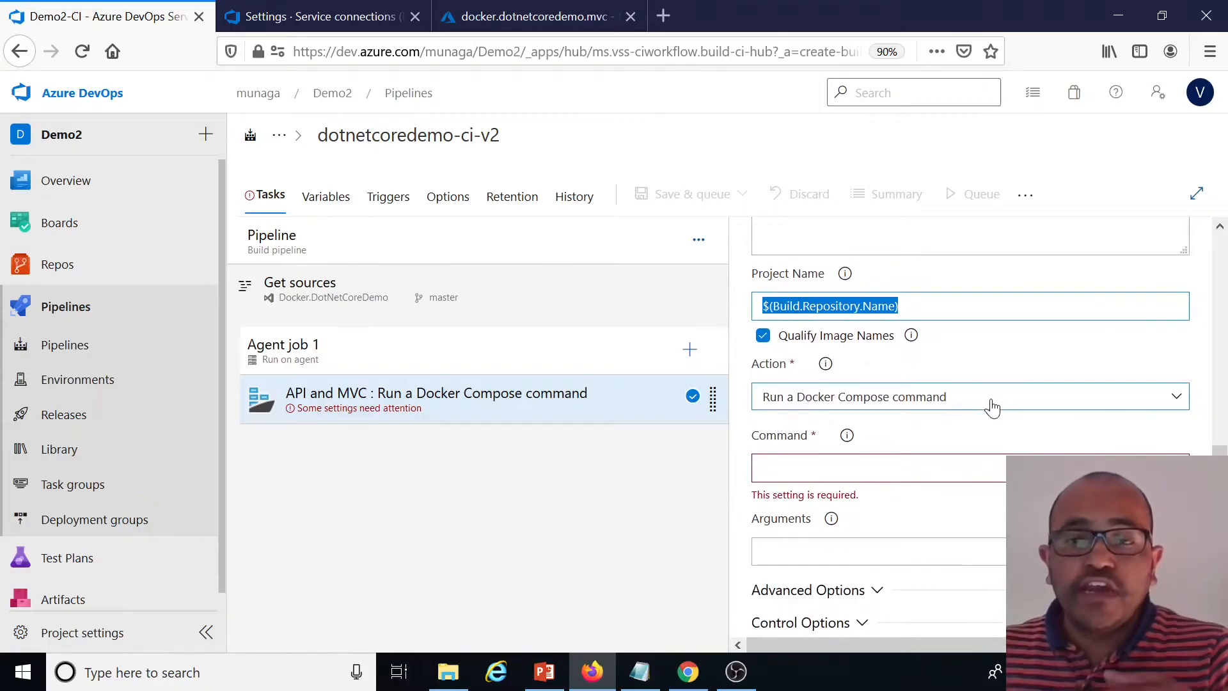
click(958, 402)
click(820, 429)
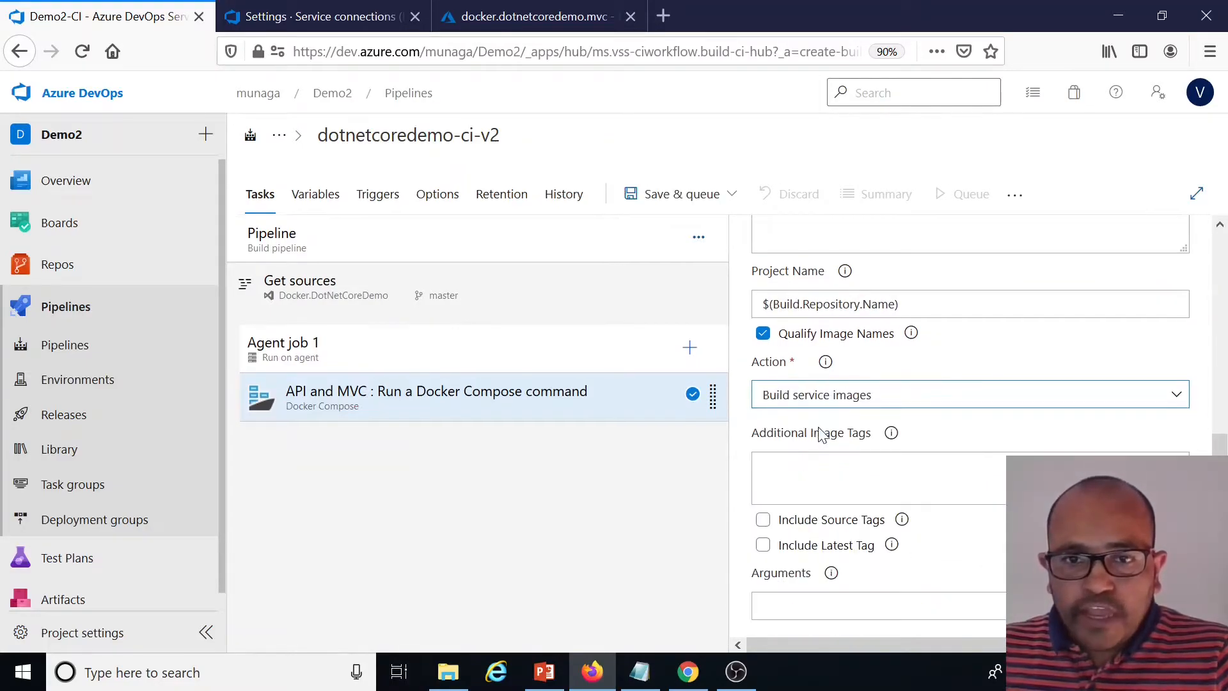
Enable Include Latest Tag and paste $(Build.BuildId) as an additional image tag
scroll(836, 411, down, 3)
click(825, 447)
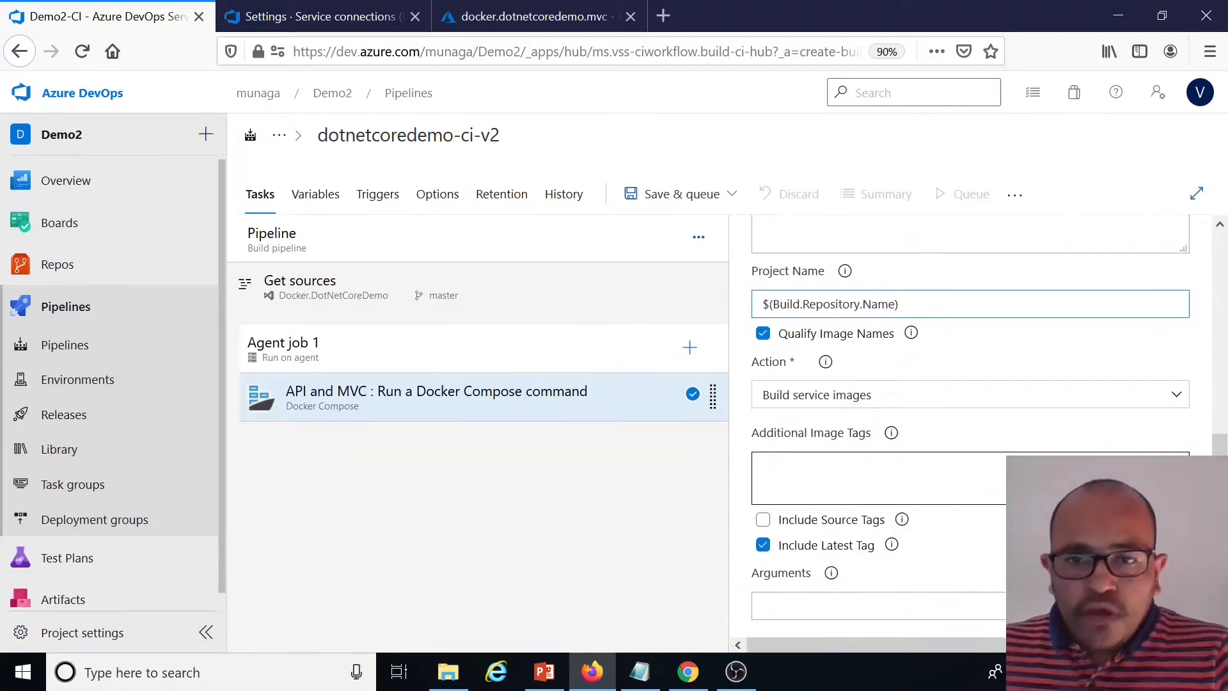
click(877, 477)
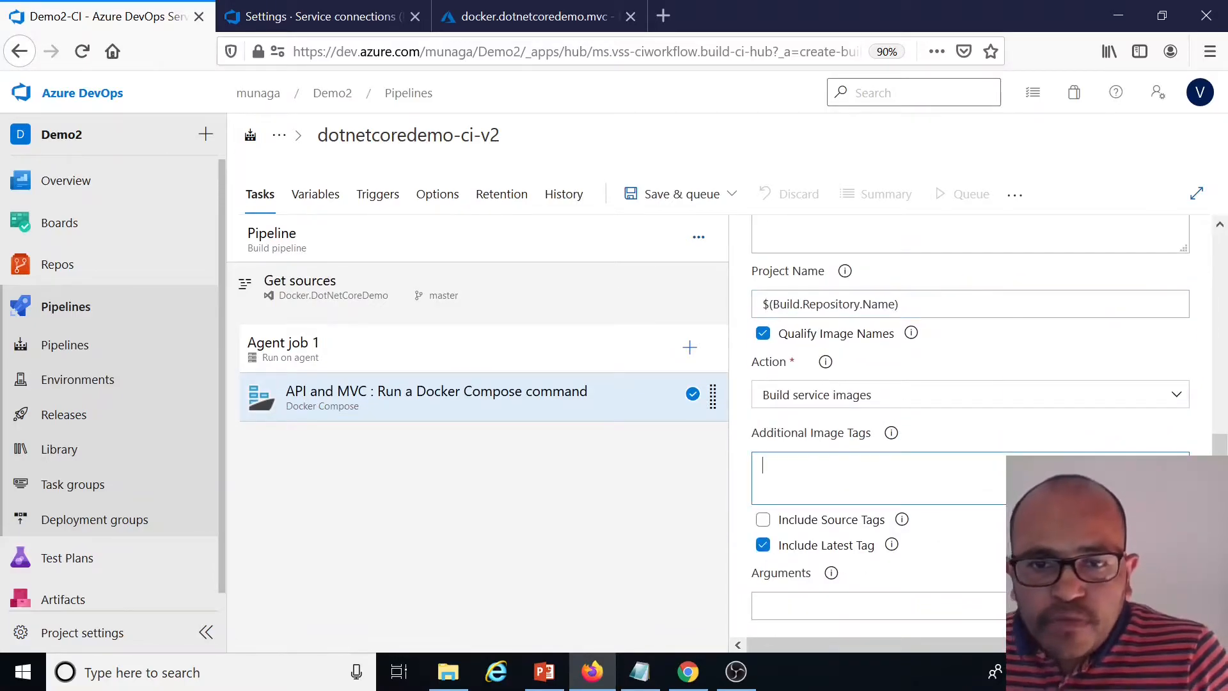
click(638, 675)
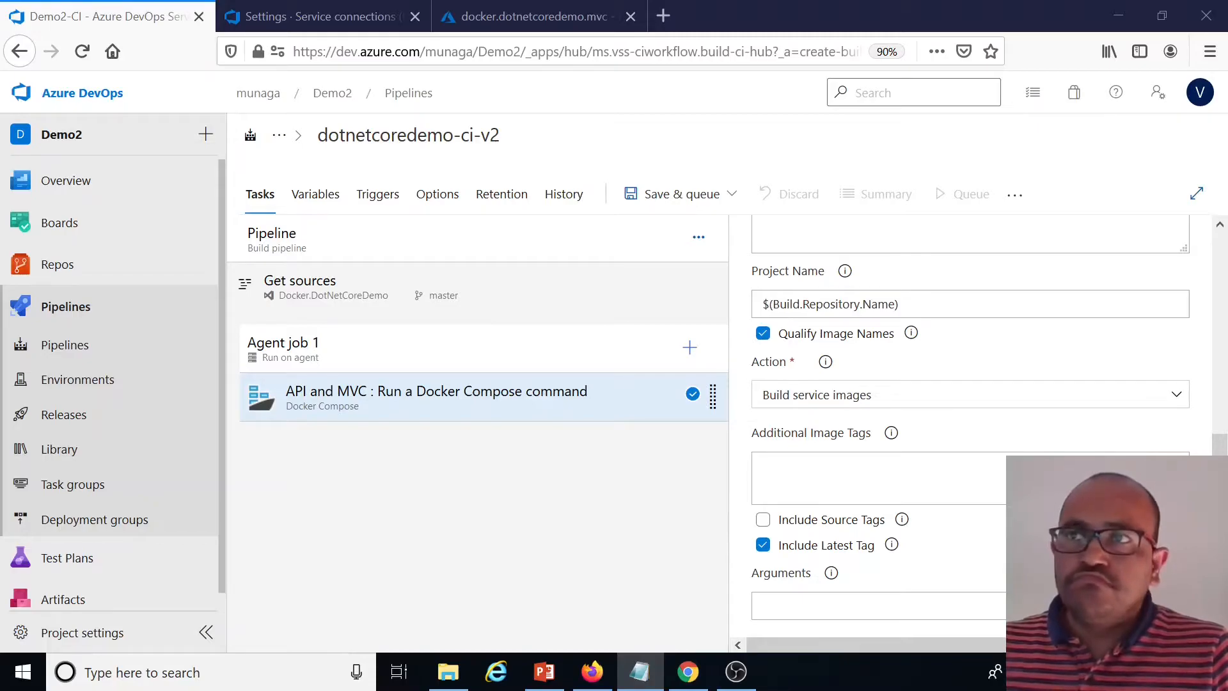
key(alt+Tab)
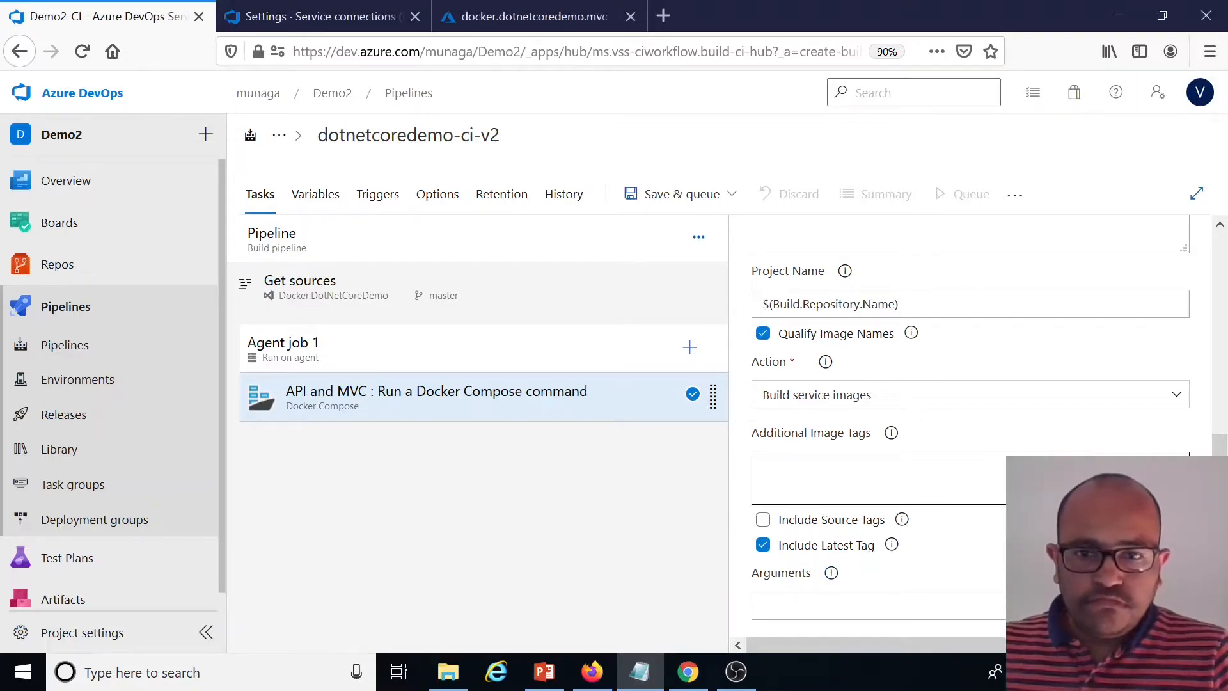
text($(Build.BuildId))
key(ctrl+a)
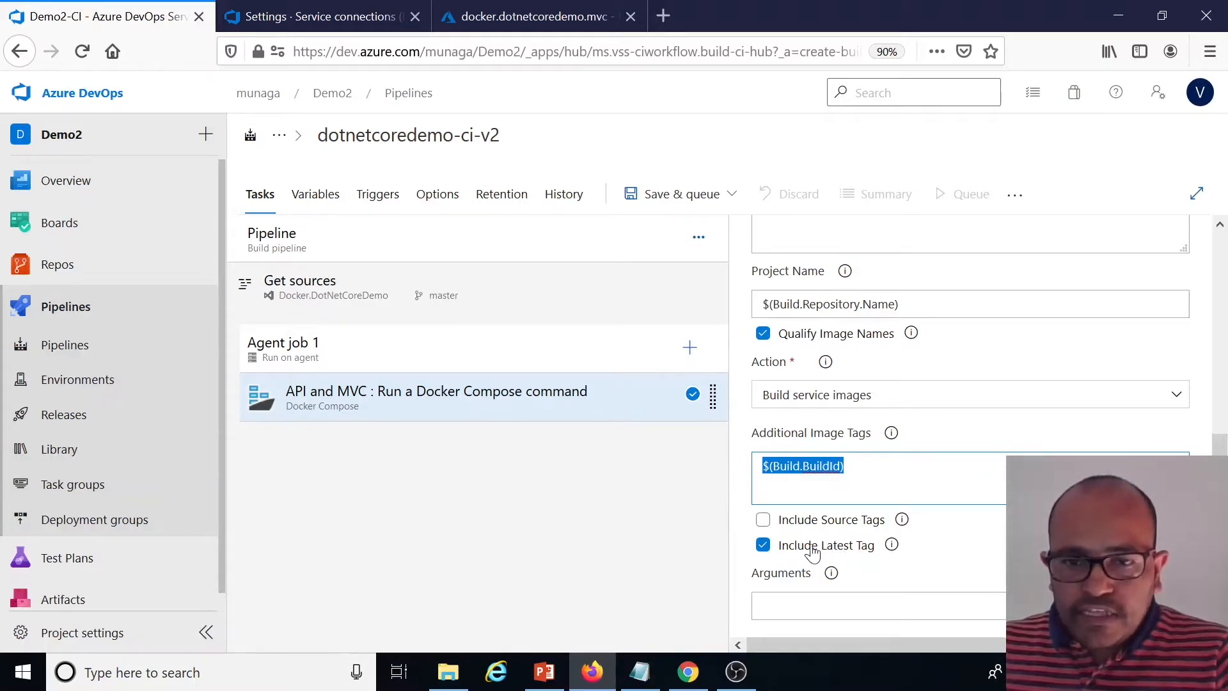
drag(845, 467, 829, 467)
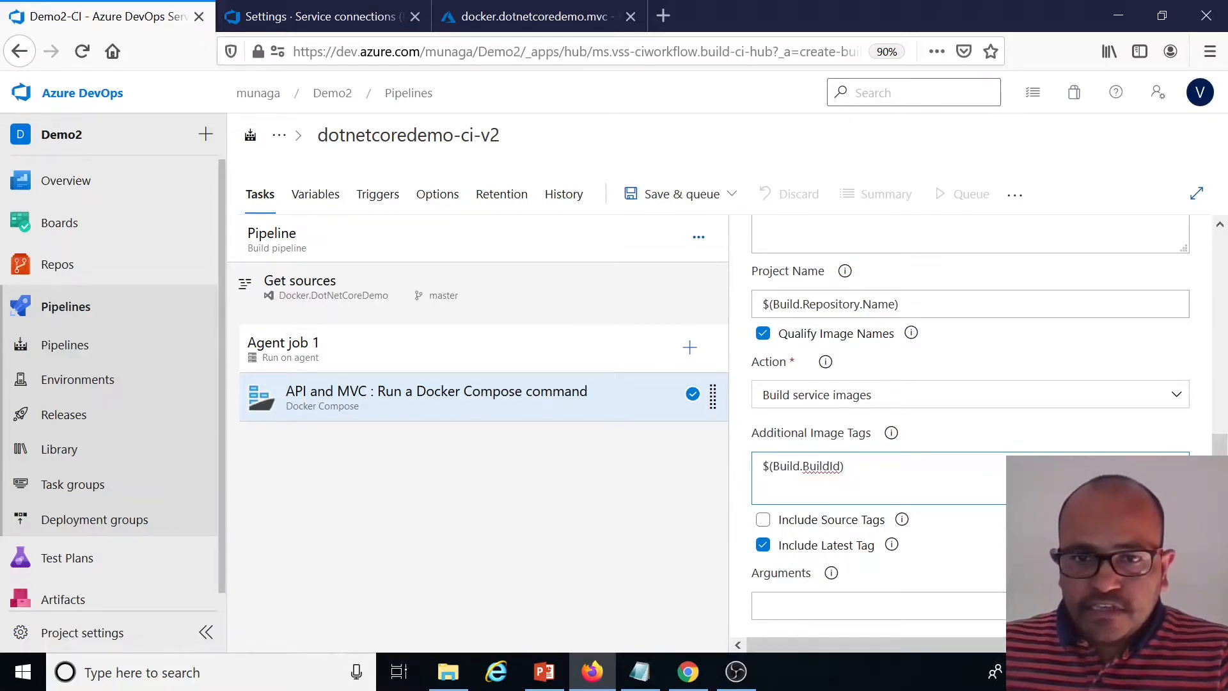
key(shift+Home)
key(BackSpace)
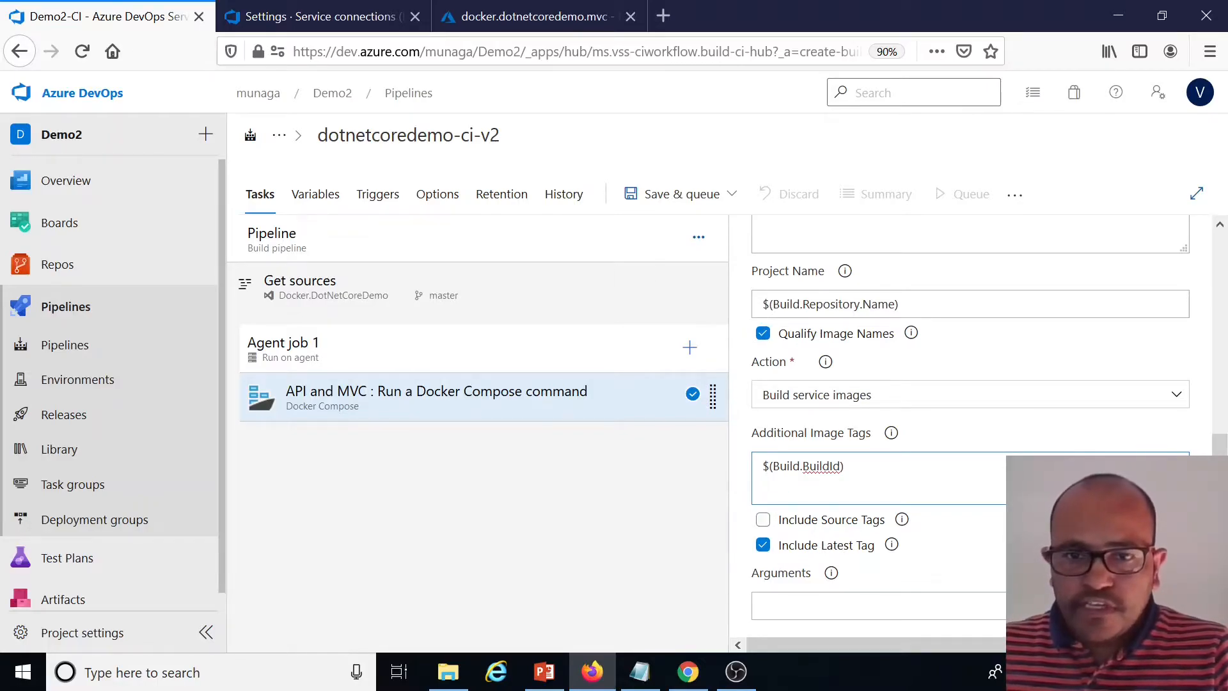
Rename the Docker Compose task's display name to Build : API and MVC : Docker Compose
click(568, 490)
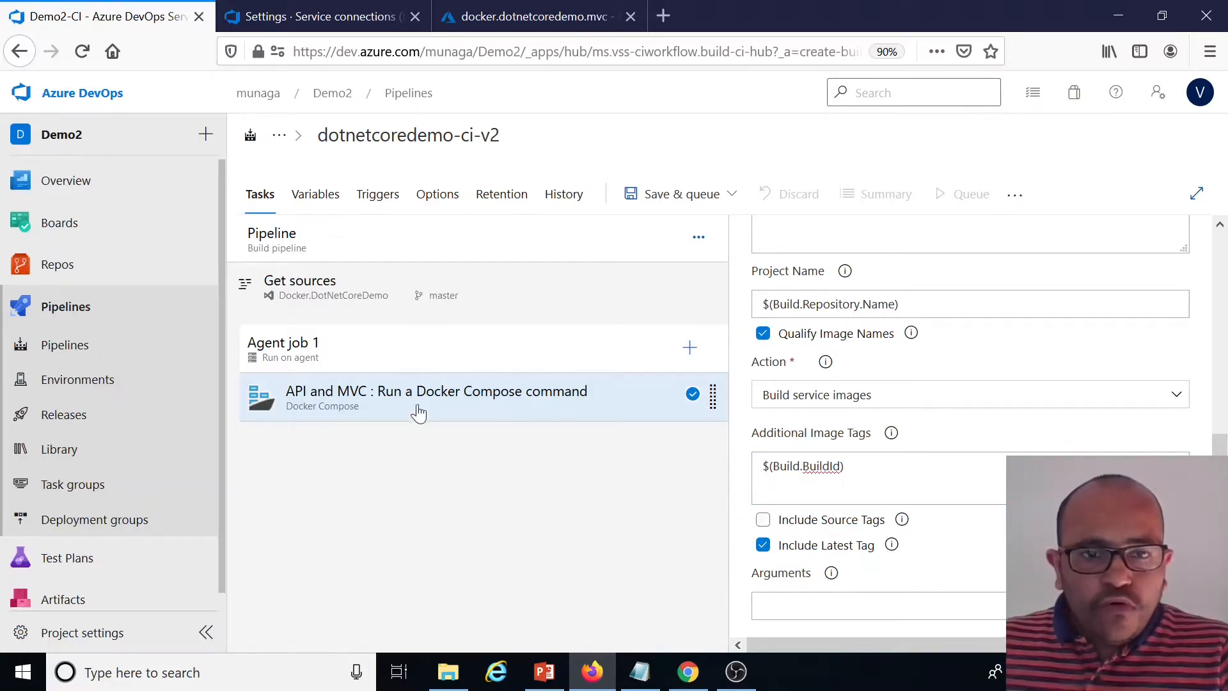
scroll(1104, 365, up, 10)
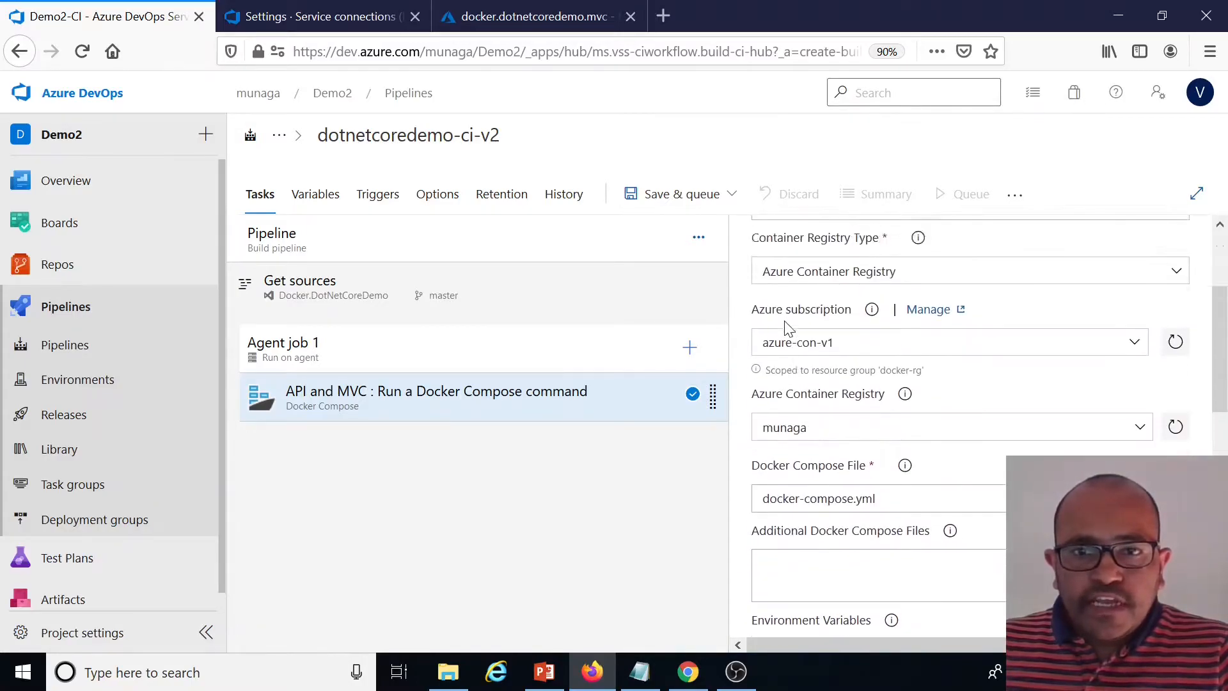
click(764, 368)
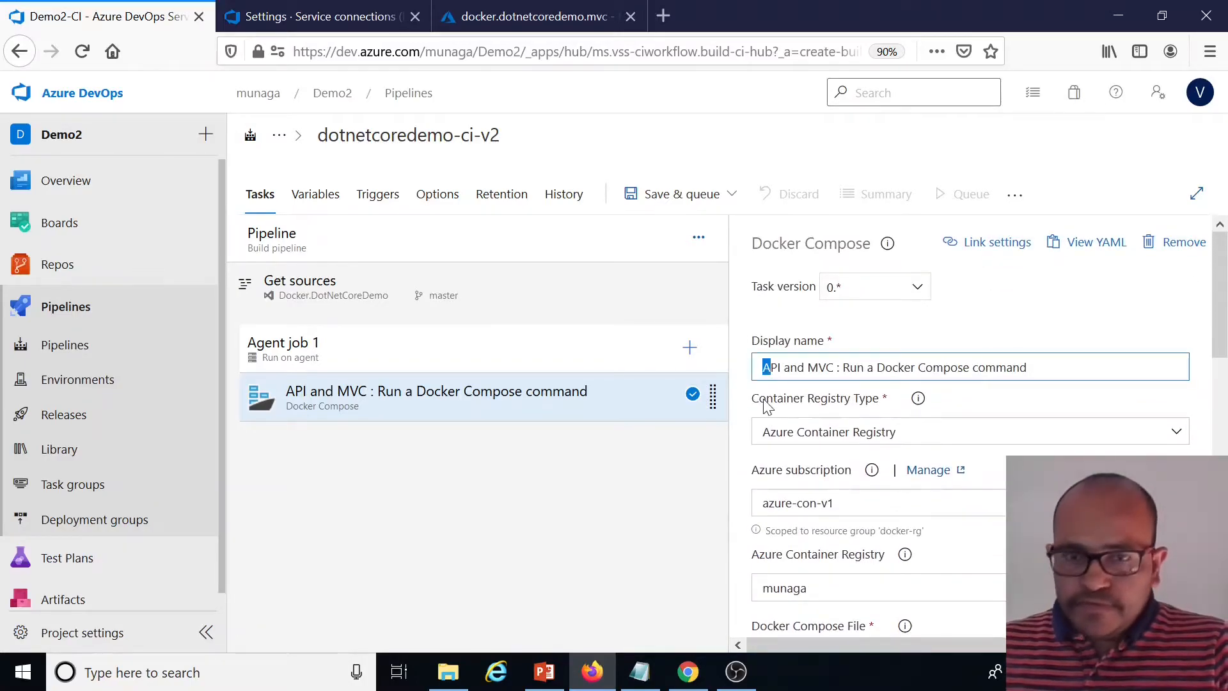
text(Build :)
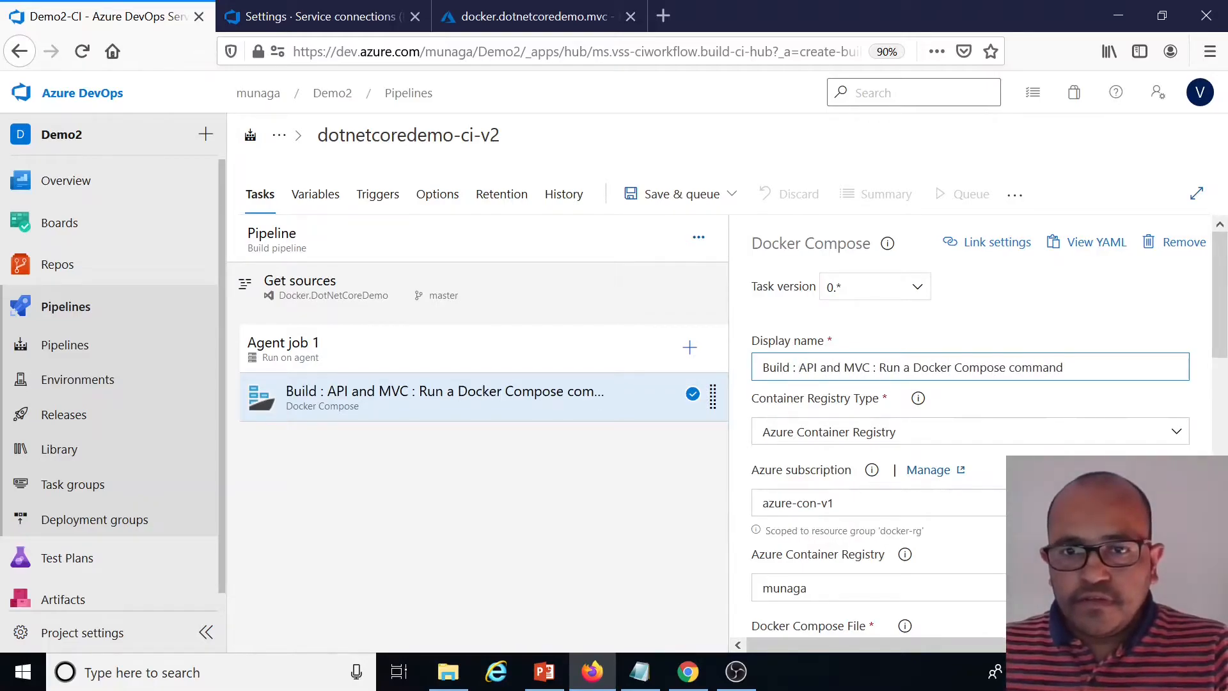
drag(875, 368, 900, 368)
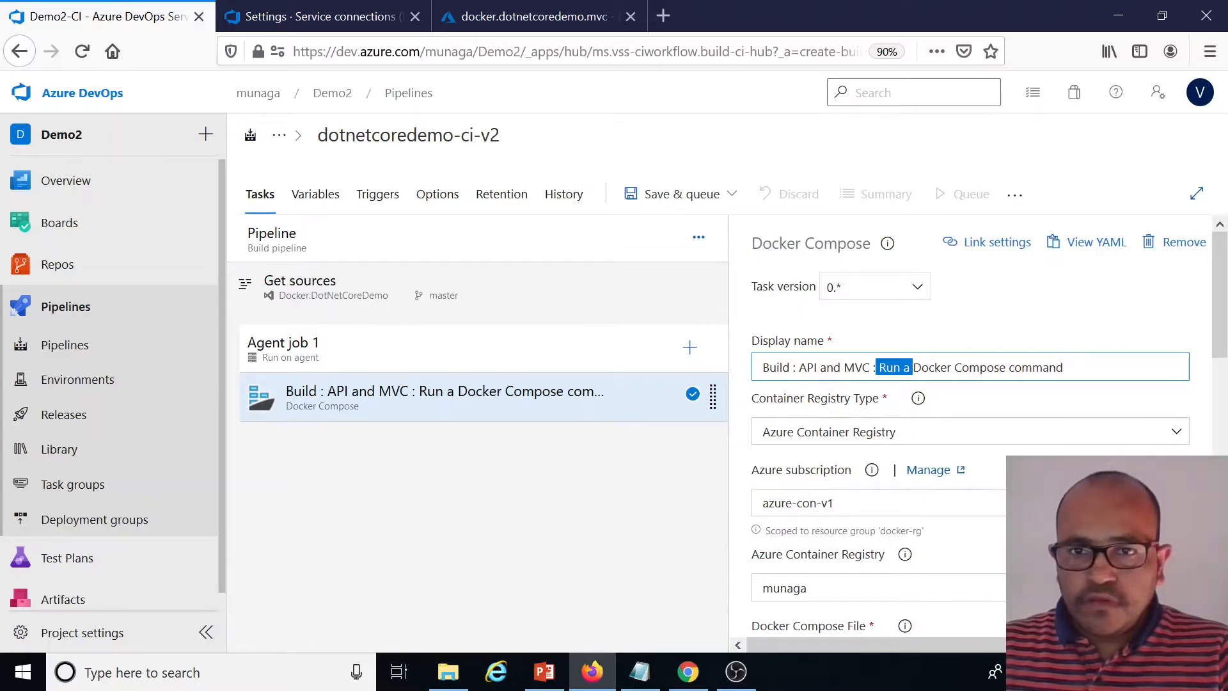
key(BackSpace)
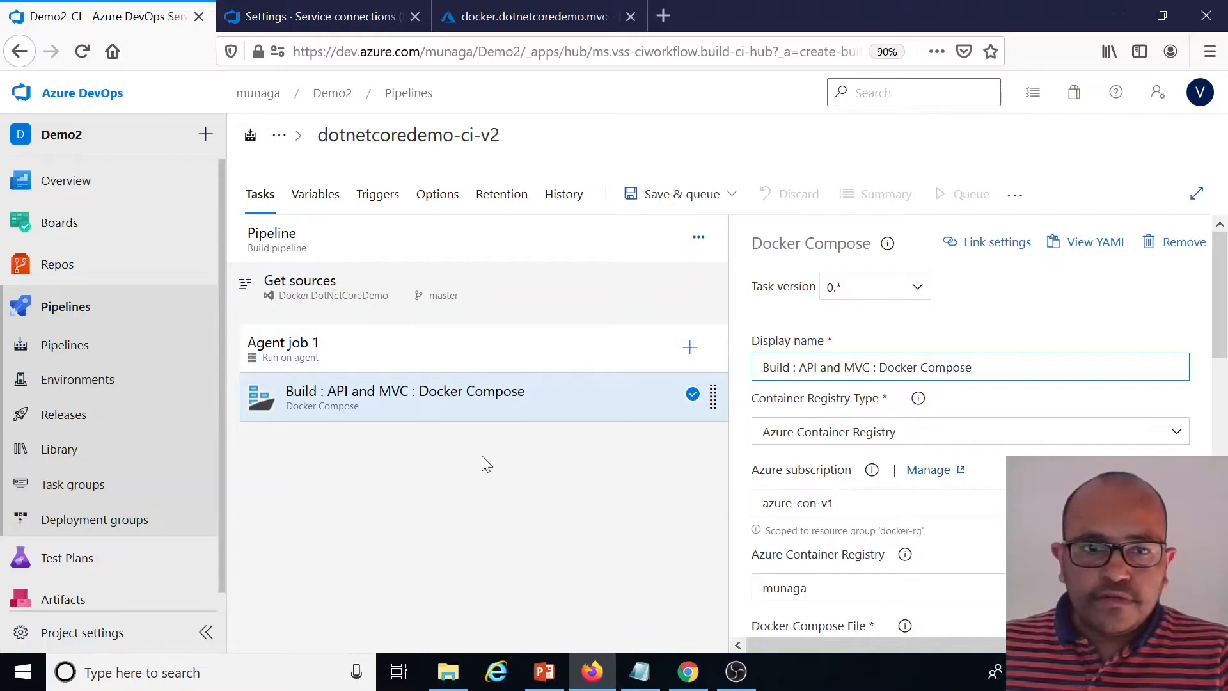
Clone the Build Docker Compose task in Agent job 1
click(490, 442)
right_click(506, 414)
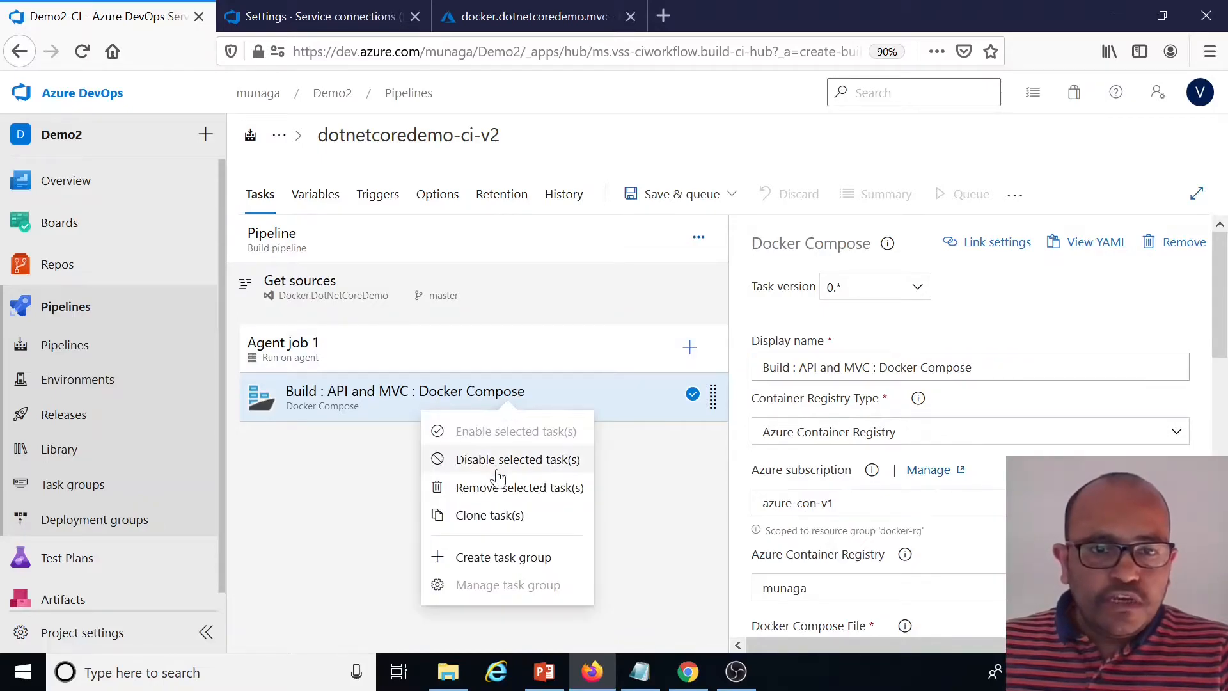
click(489, 513)
click(425, 446)
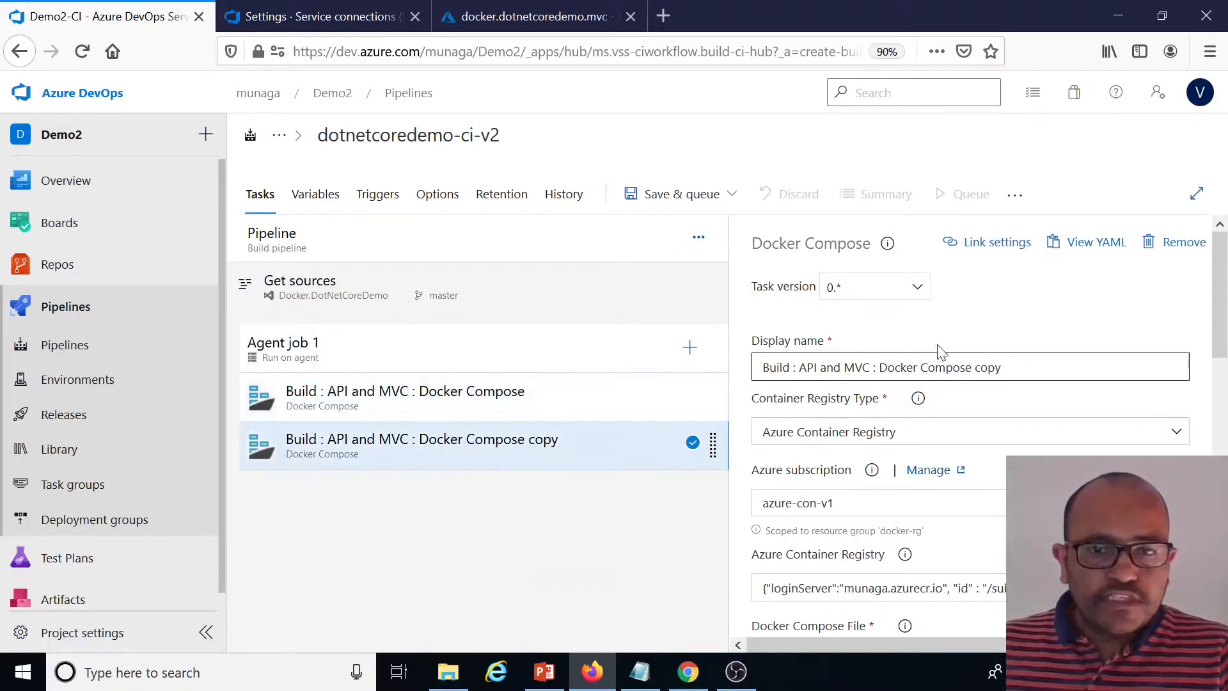
Rename the cloned task's display name to Push : API and MVC : Docker Compose
double_click(777, 368)
text(Push)
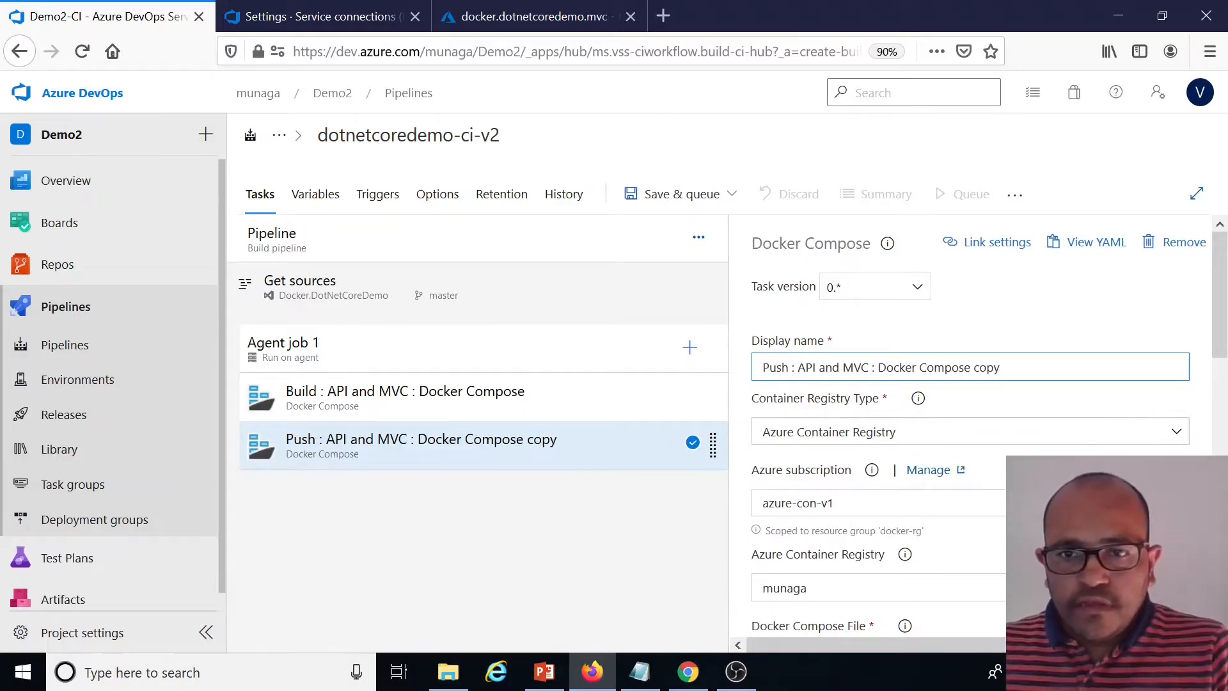
double_click(986, 367)
key(BackSpace)
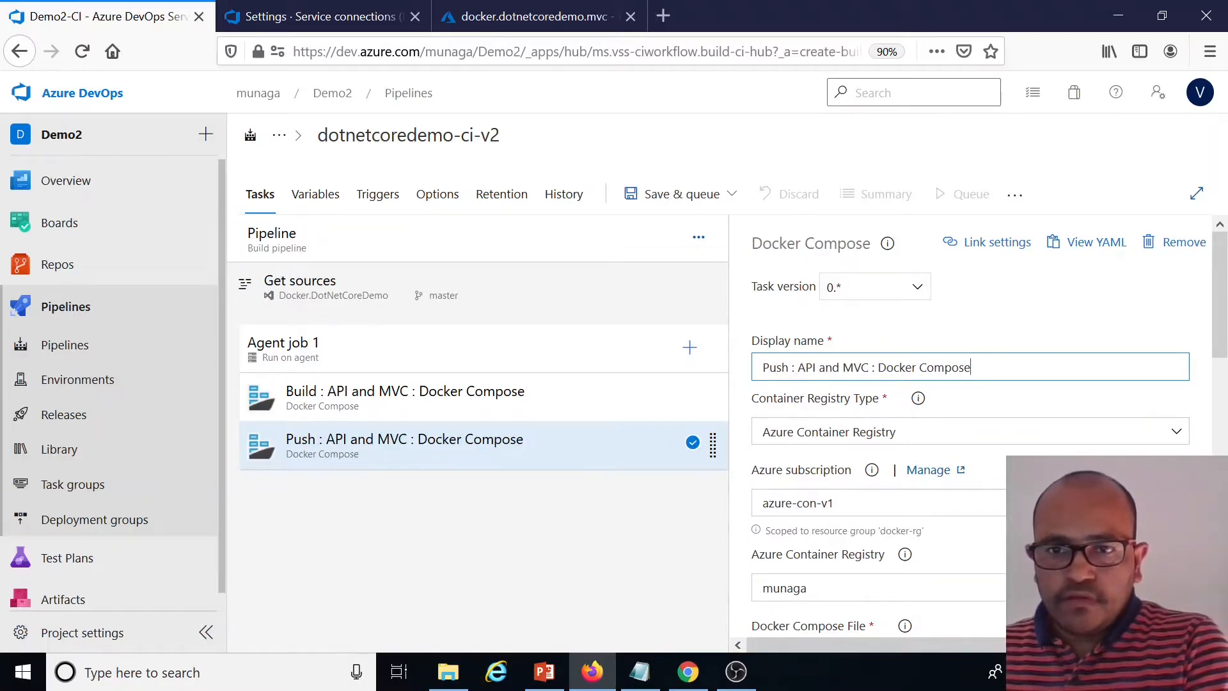
Set the Push task's action to Push service images
scroll(992, 441, down, 5)
scroll(849, 585, up, 3)
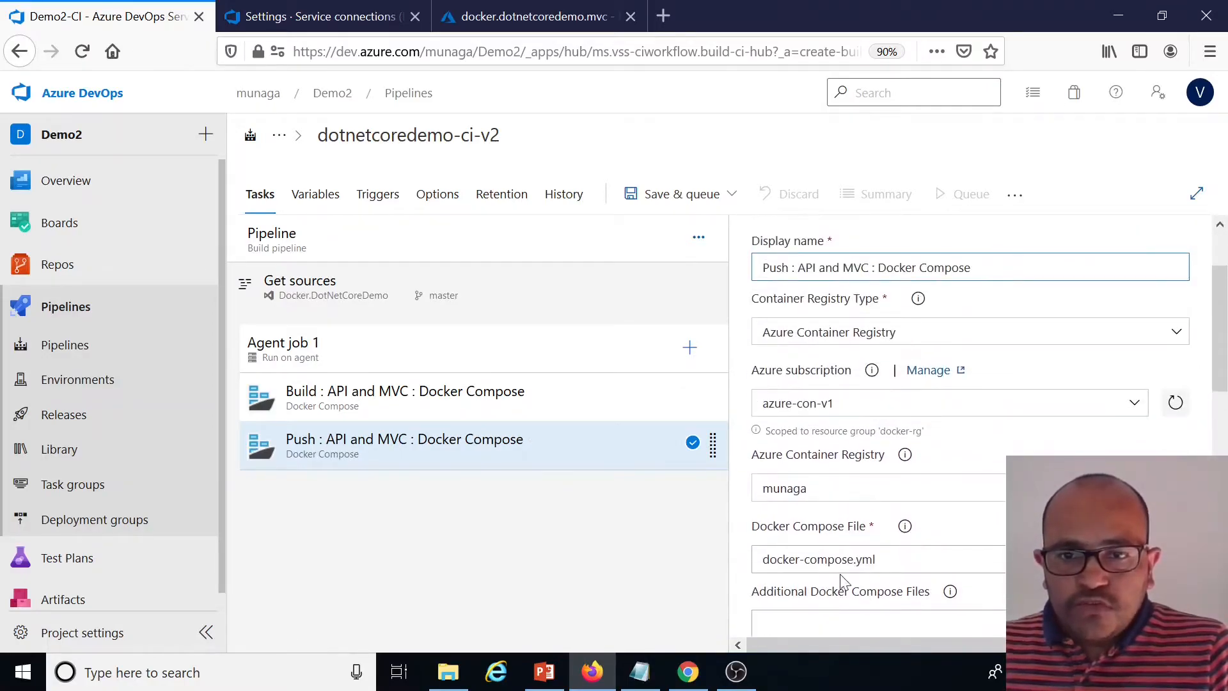
scroll(996, 558, down, 5)
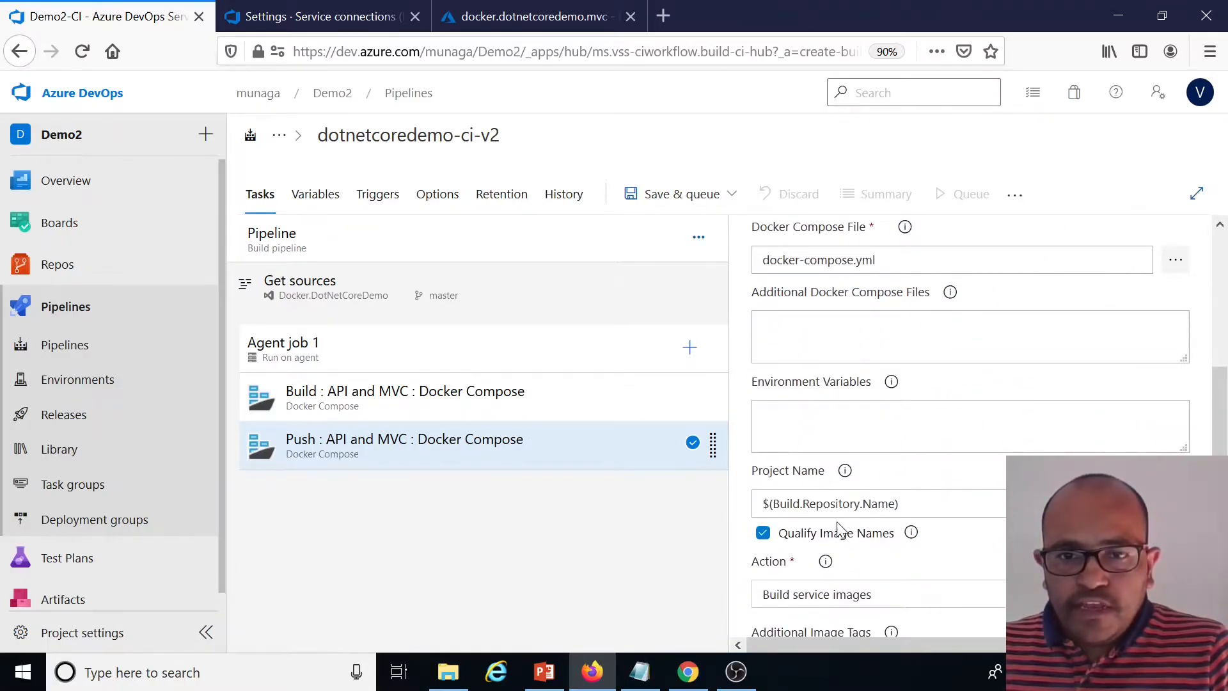
scroll(877, 392, up, 4)
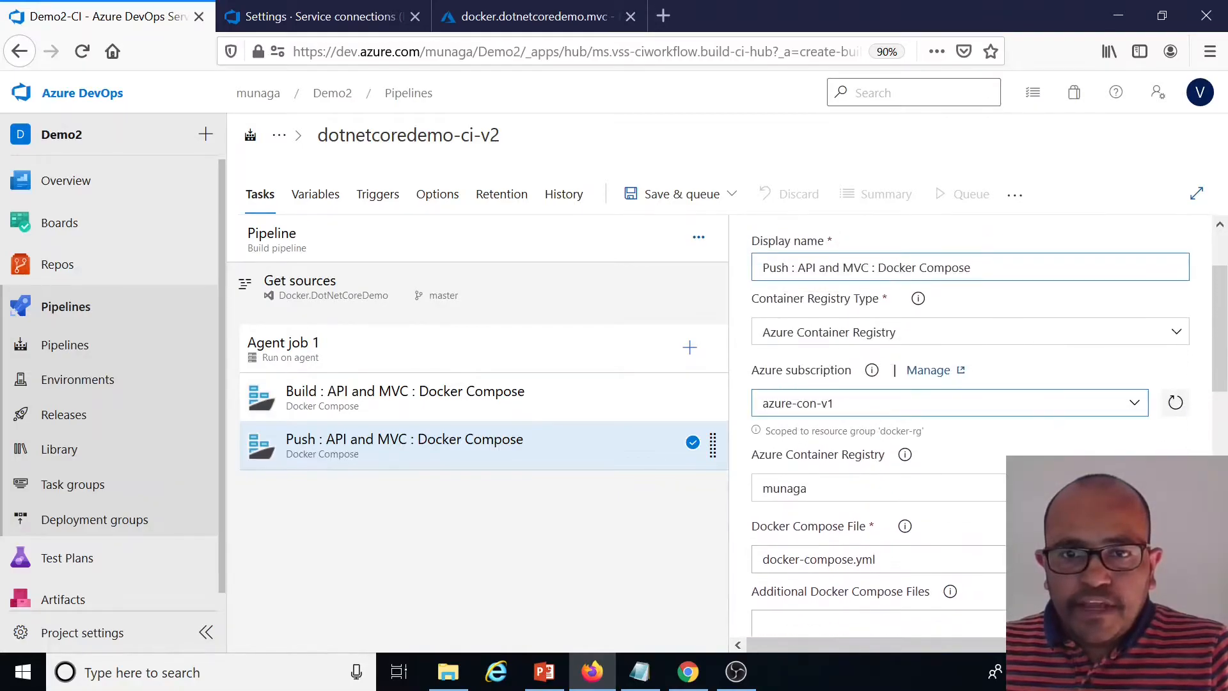
scroll(918, 386, up, 2)
scroll(918, 387, down, 6)
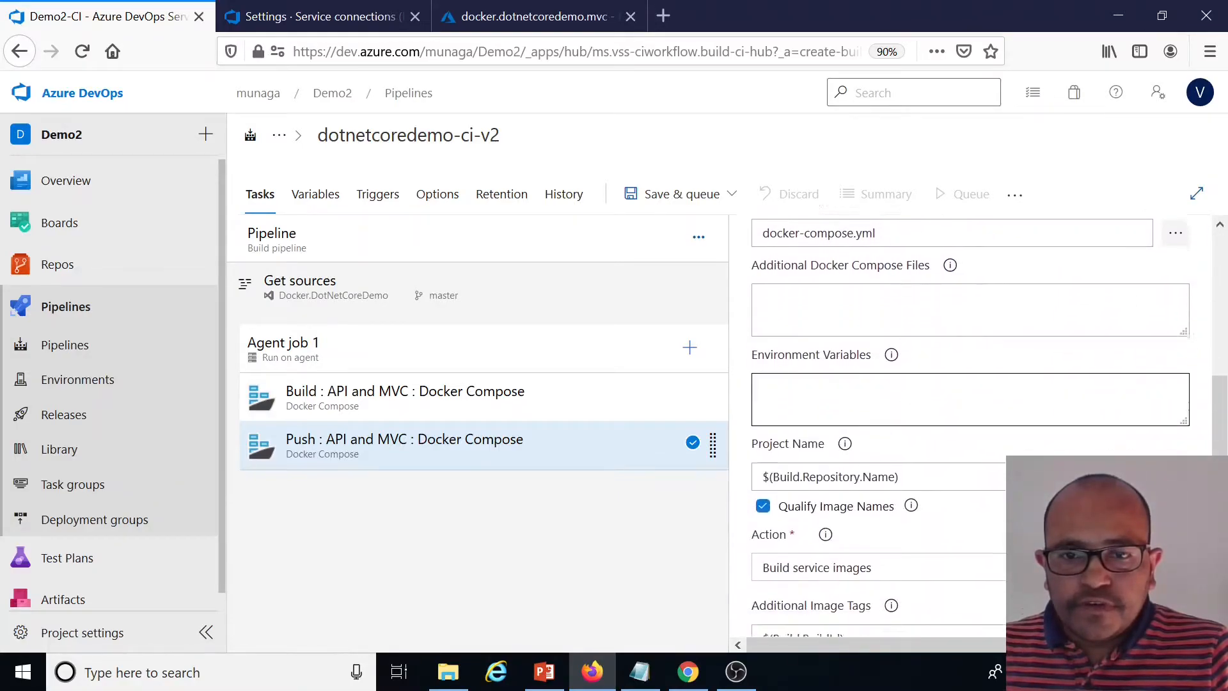
scroll(917, 412, down, 3)
click(902, 396)
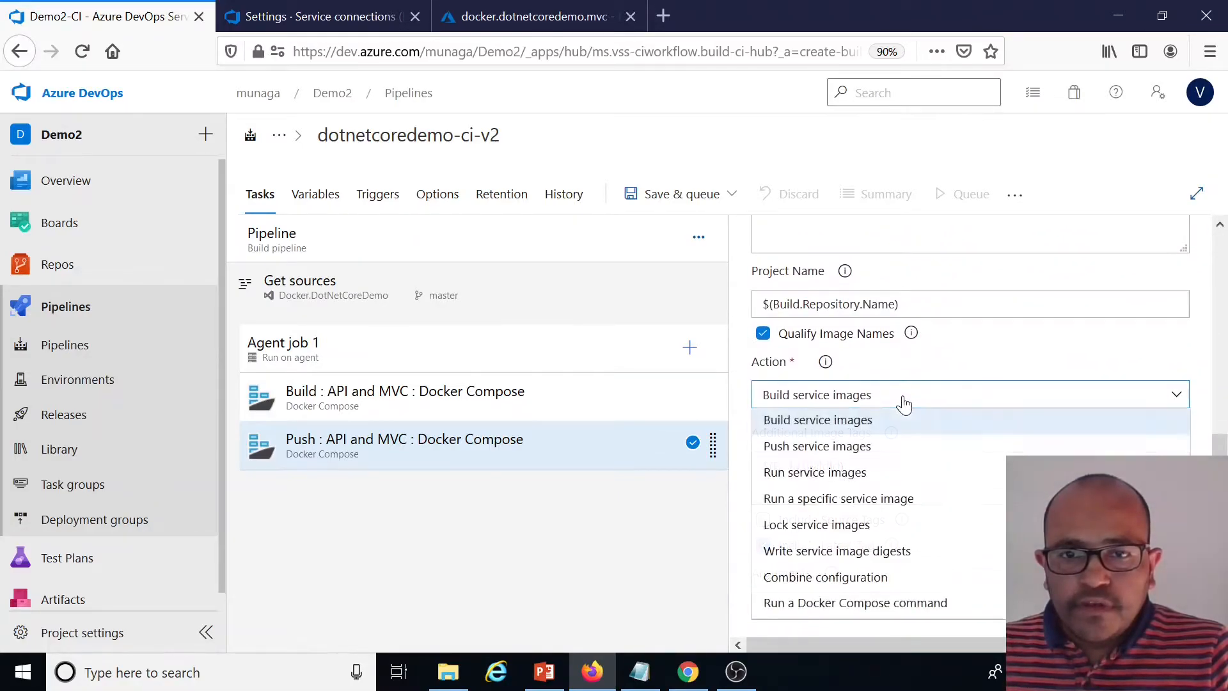
click(825, 445)
scroll(997, 406, up, 8)
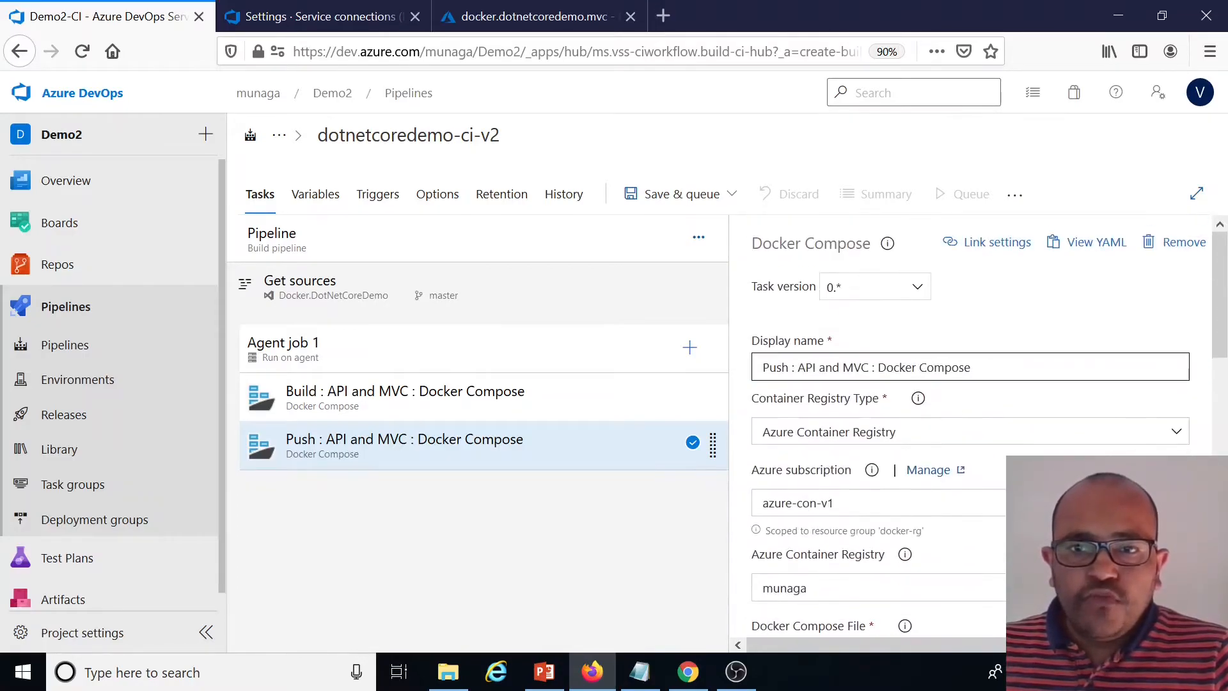
click(912, 289)
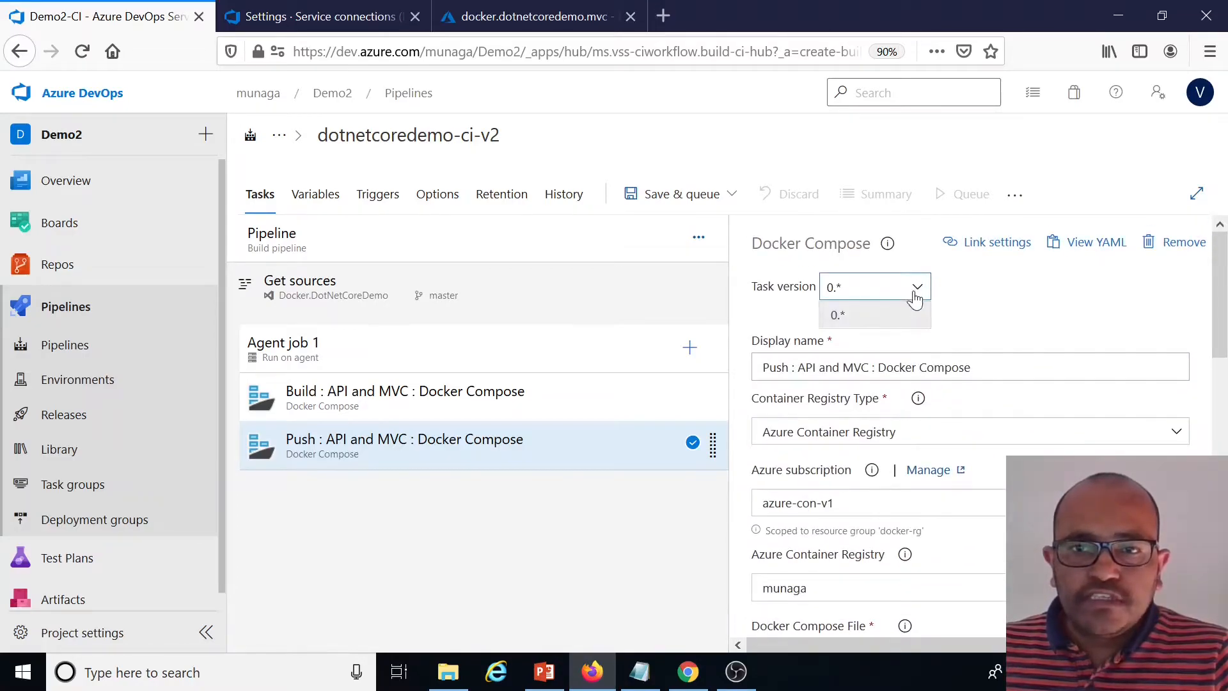
click(1029, 326)
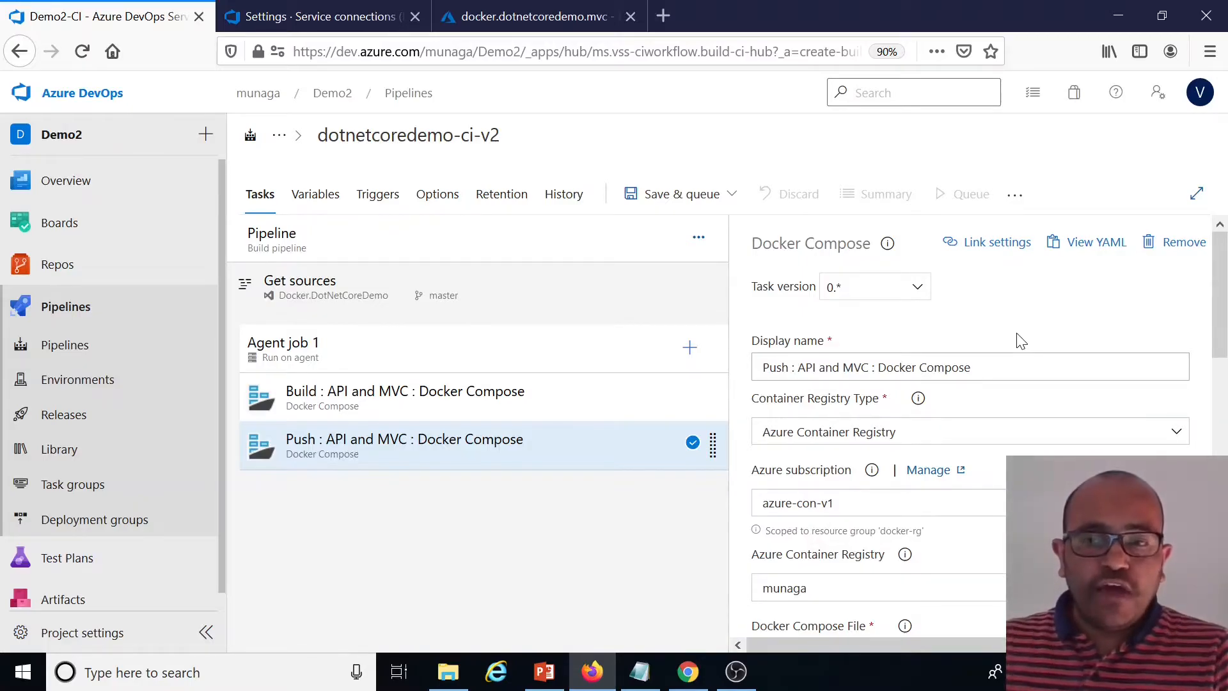
Search the task catalogue for copy and add a Copy files task at the top of Agent job 1
scroll(1016, 336, down, 3)
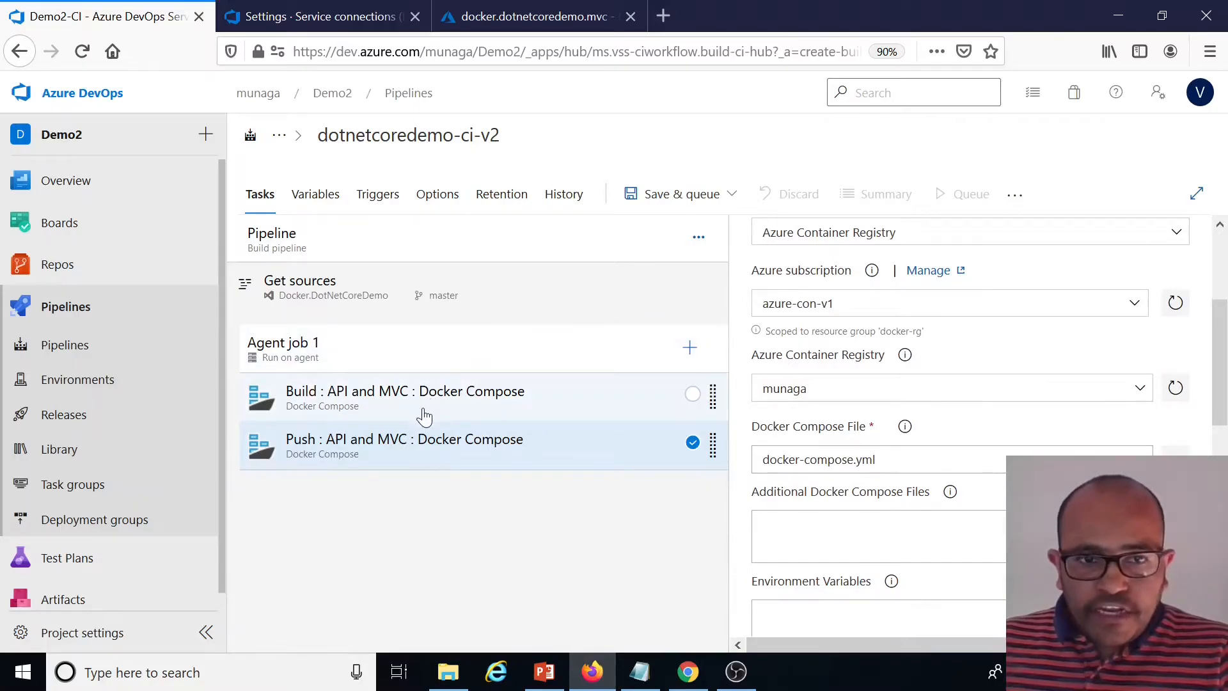
click(690, 348)
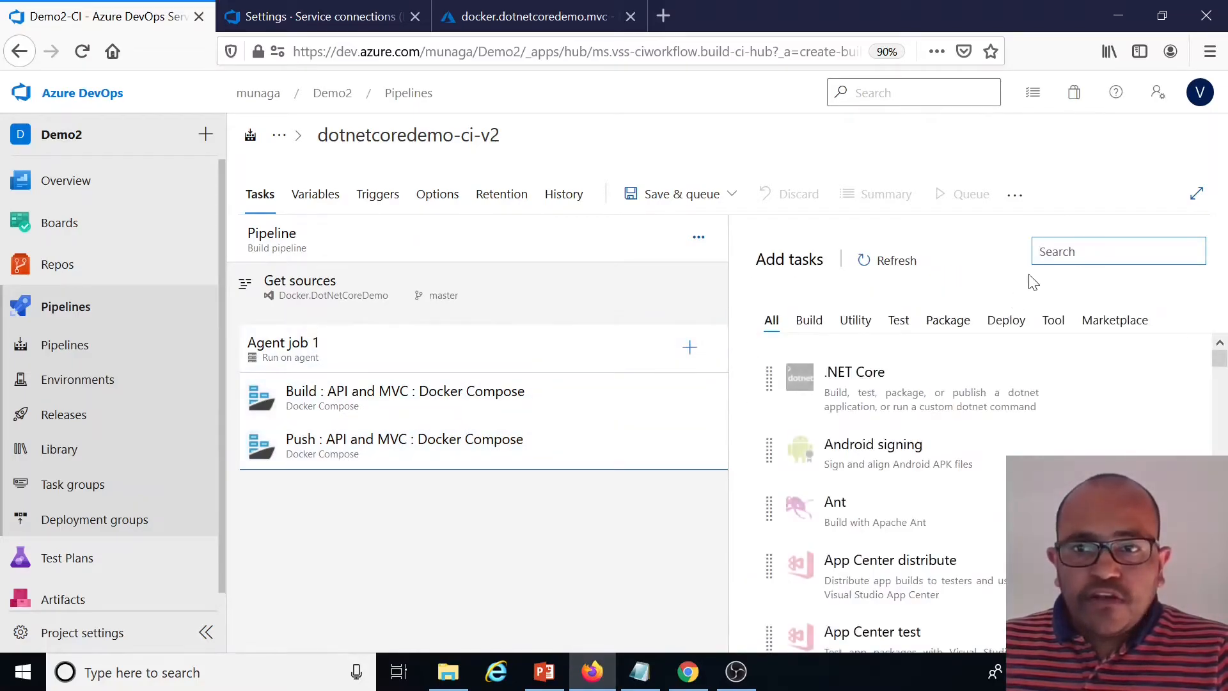
text(copy)
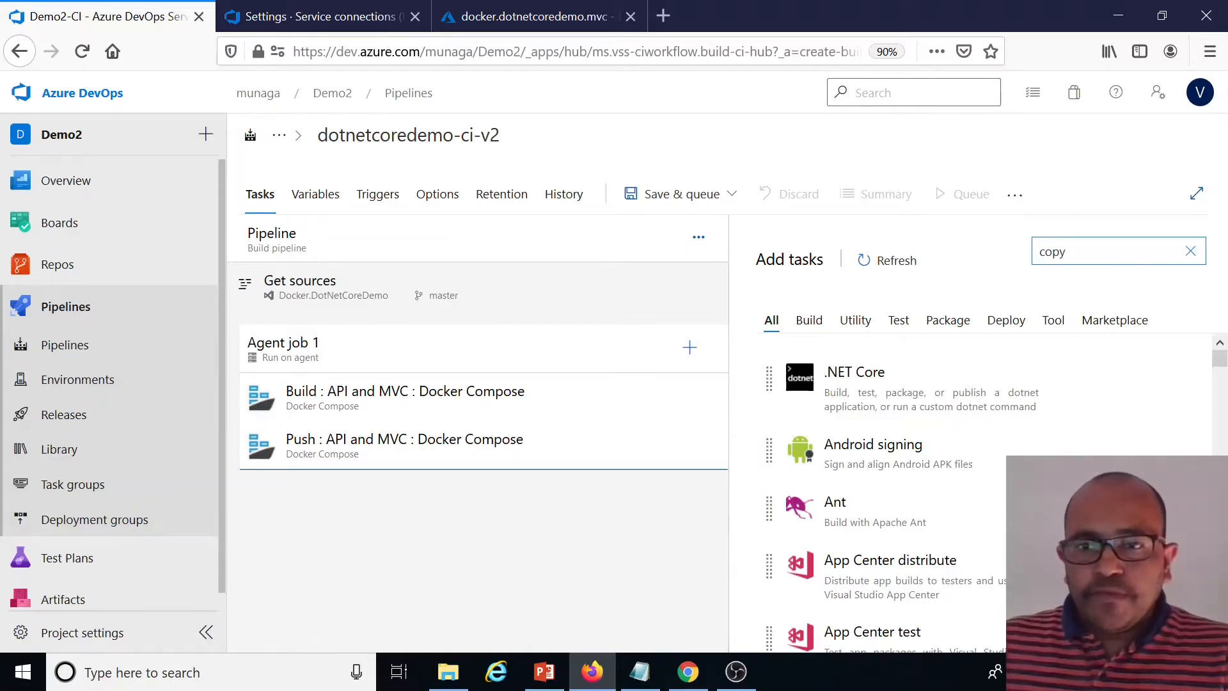
click(1087, 575)
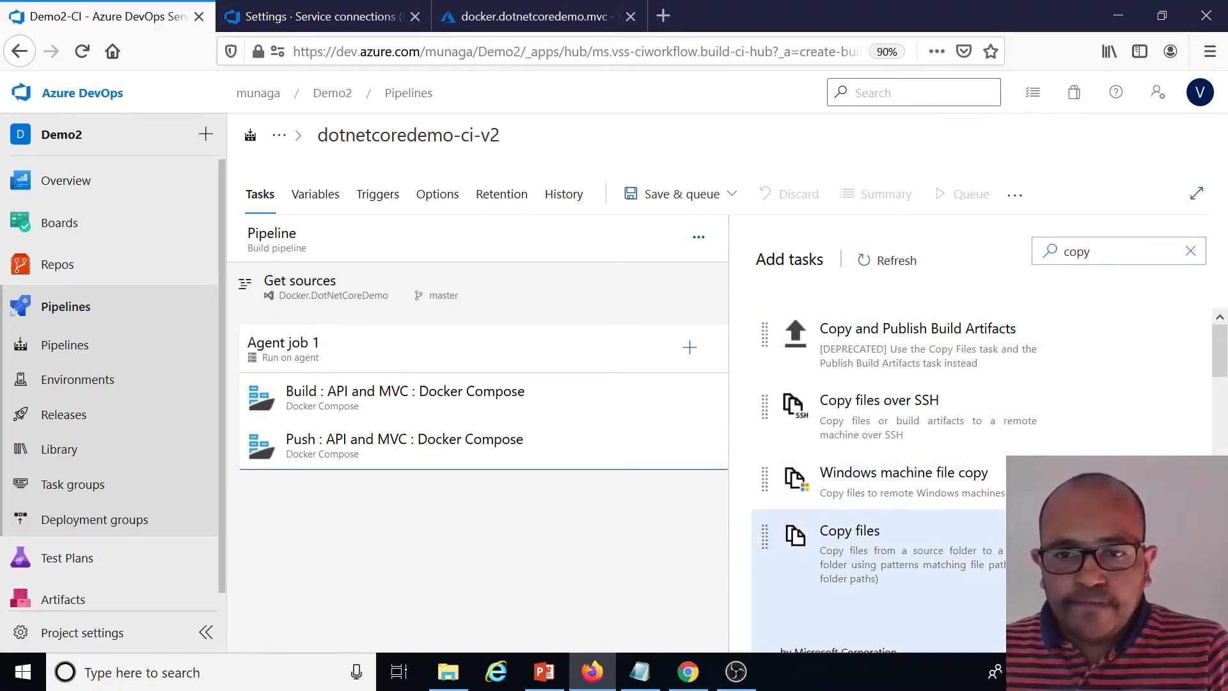
drag(501, 510, 432, 409)
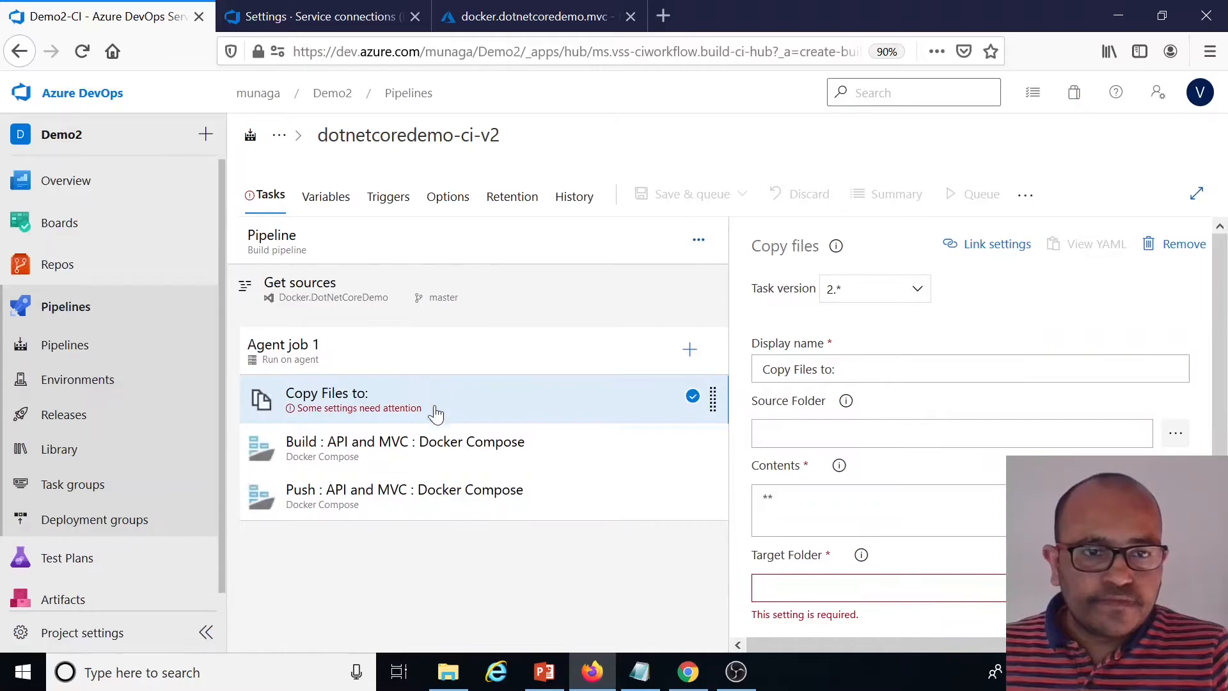
Set the Copy files task's target folder to $(build.artifactstagingdirectory)
click(1176, 432)
click(771, 553)
scroll(771, 553, down, 2)
click(762, 487)
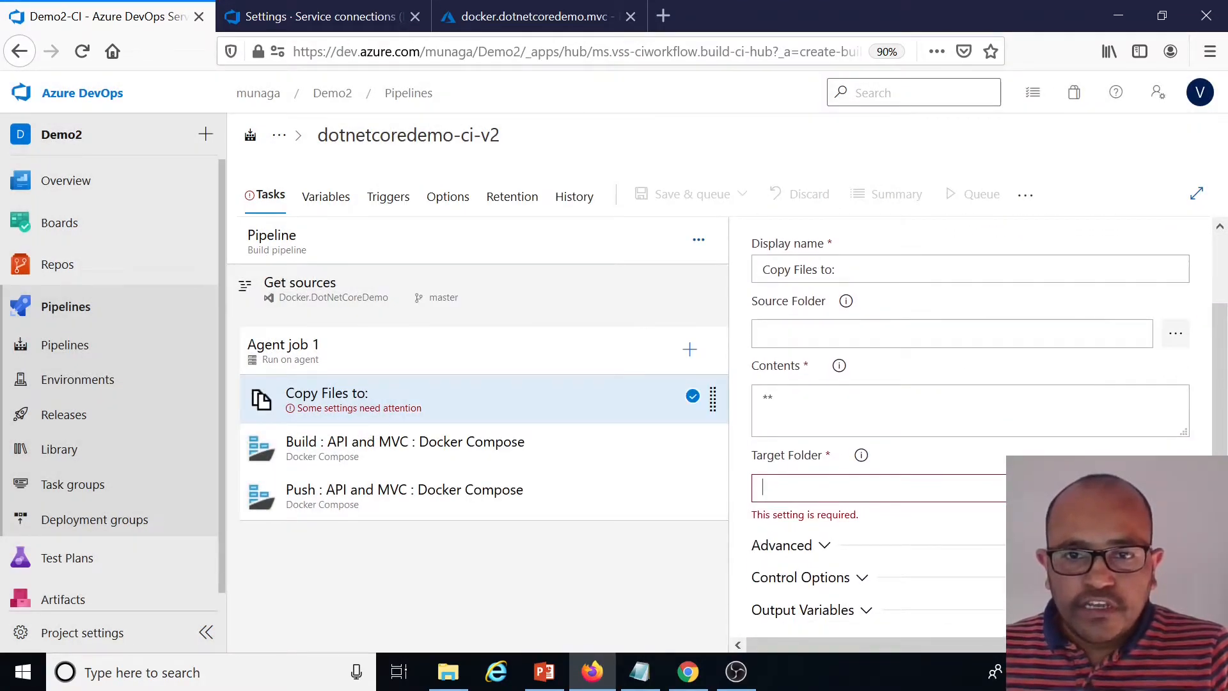
click(862, 455)
drag(709, 452, 564, 461)
click(825, 490)
key(ctrl+v)
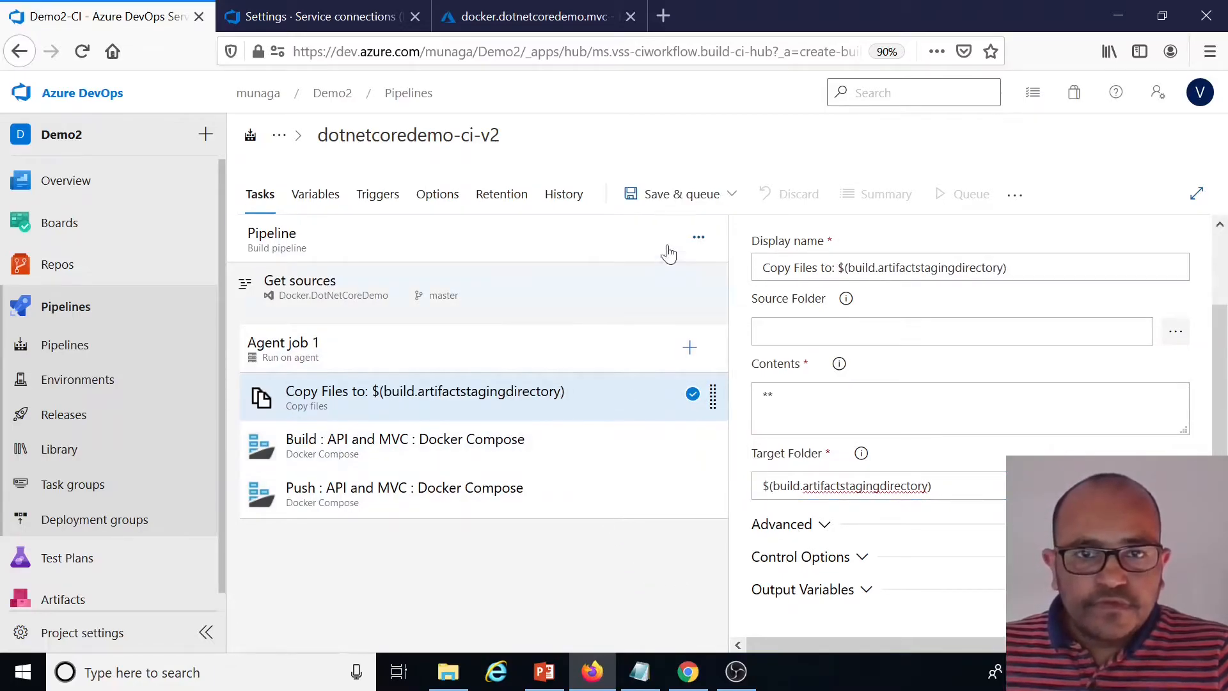
Review the Build Docker Compose task's settings from registry down to image tags
click(589, 447)
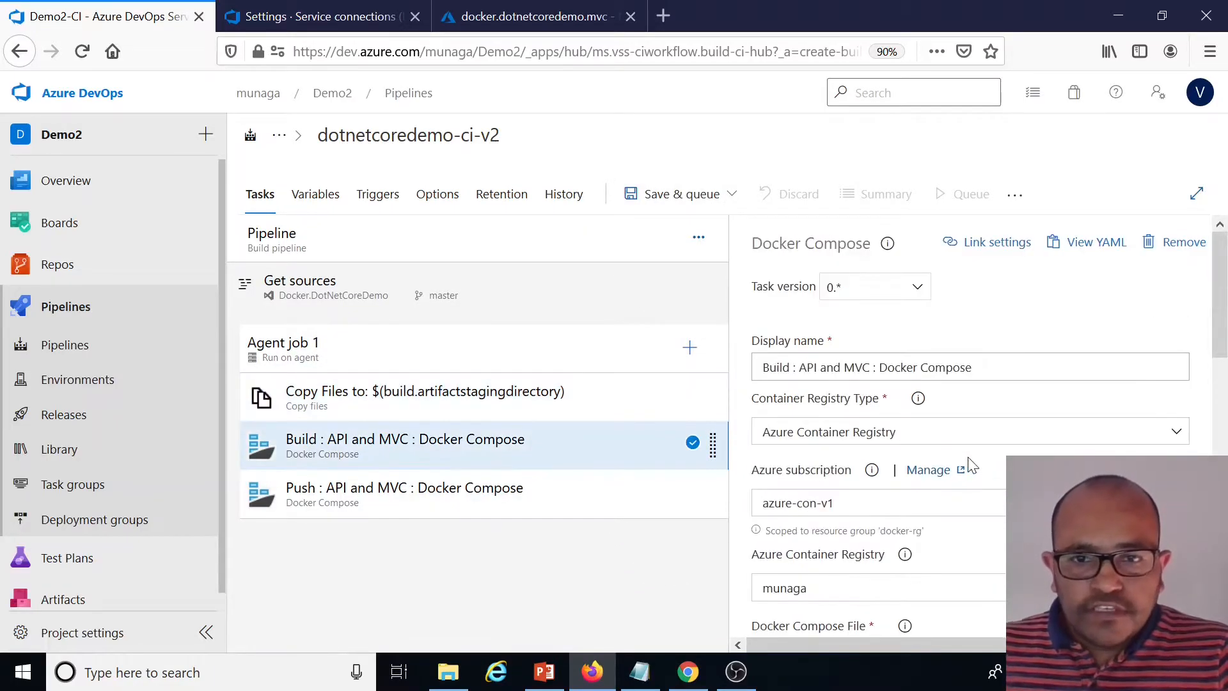
scroll(962, 465, down, 5)
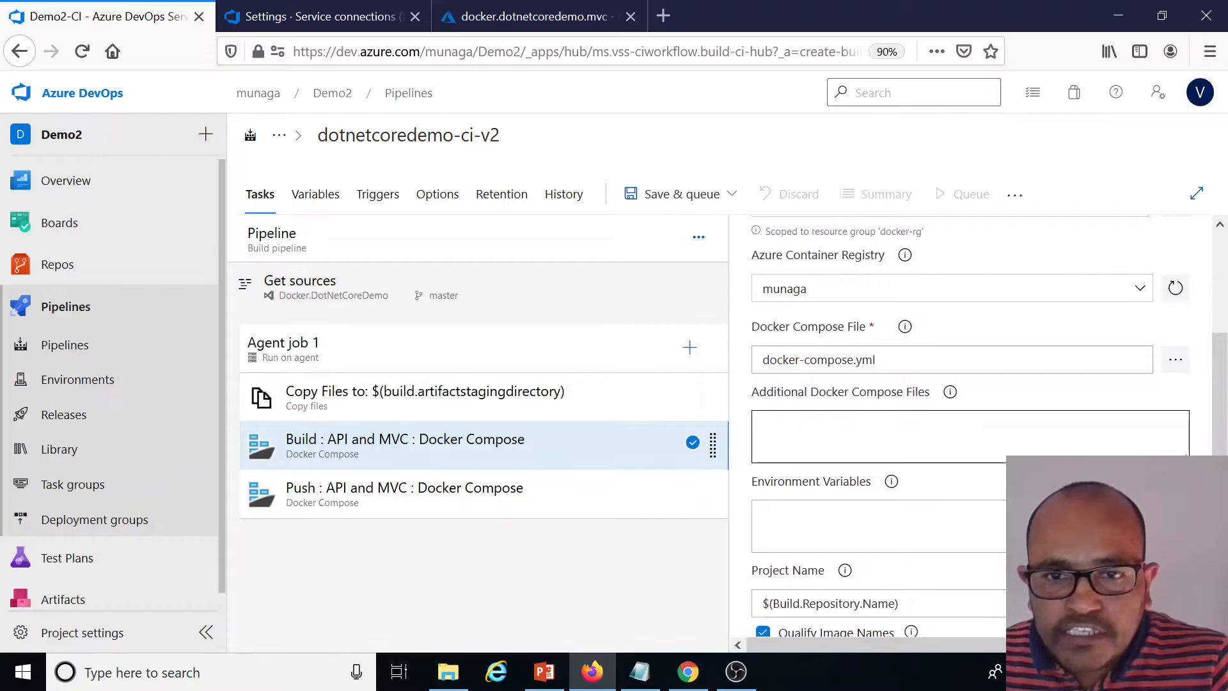
scroll(950, 554, down, 3)
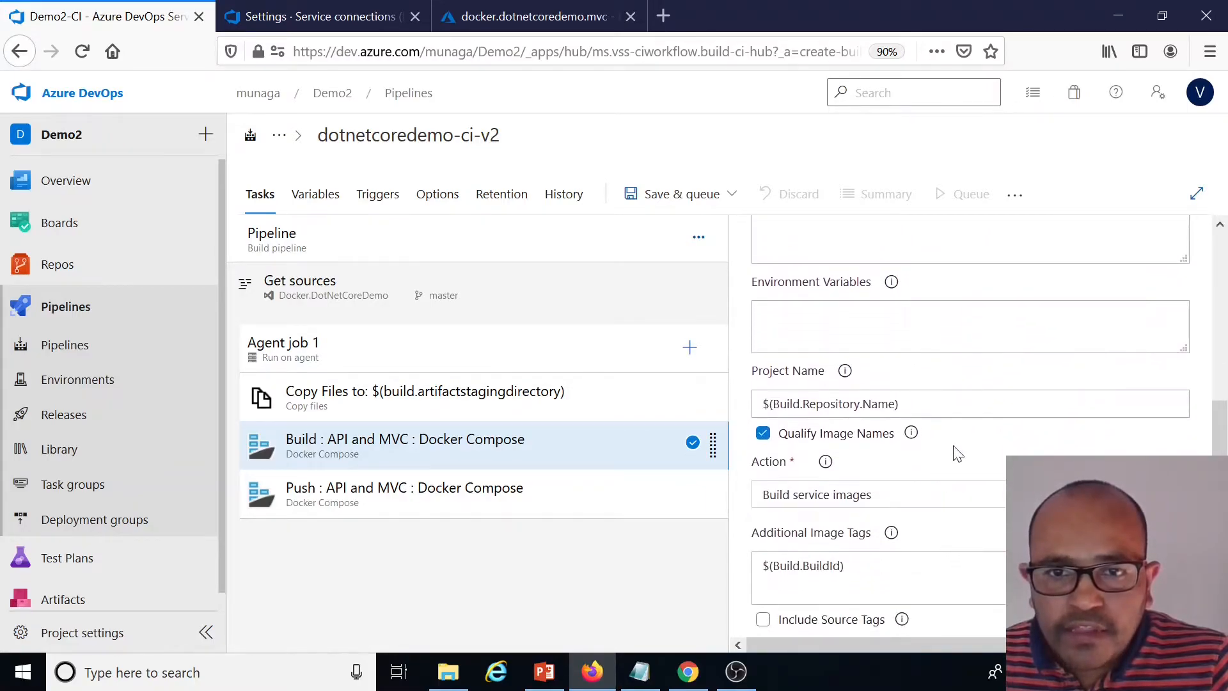
scroll(957, 454, down, 4)
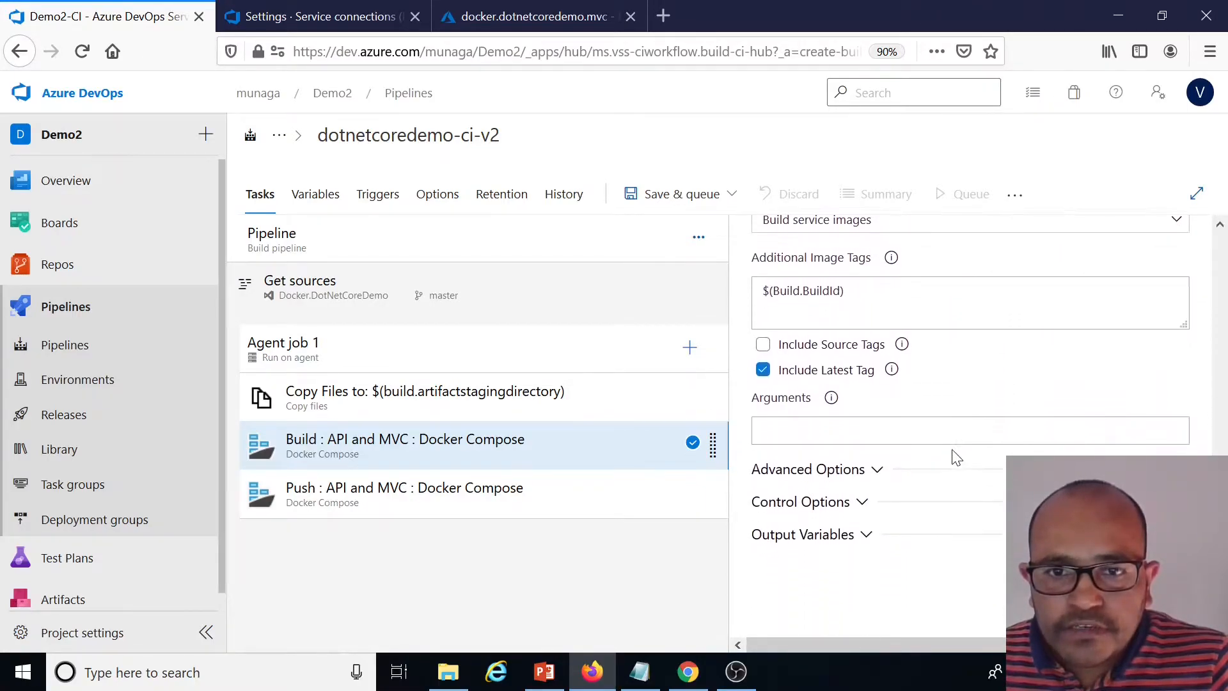
scroll(956, 457, up, 6)
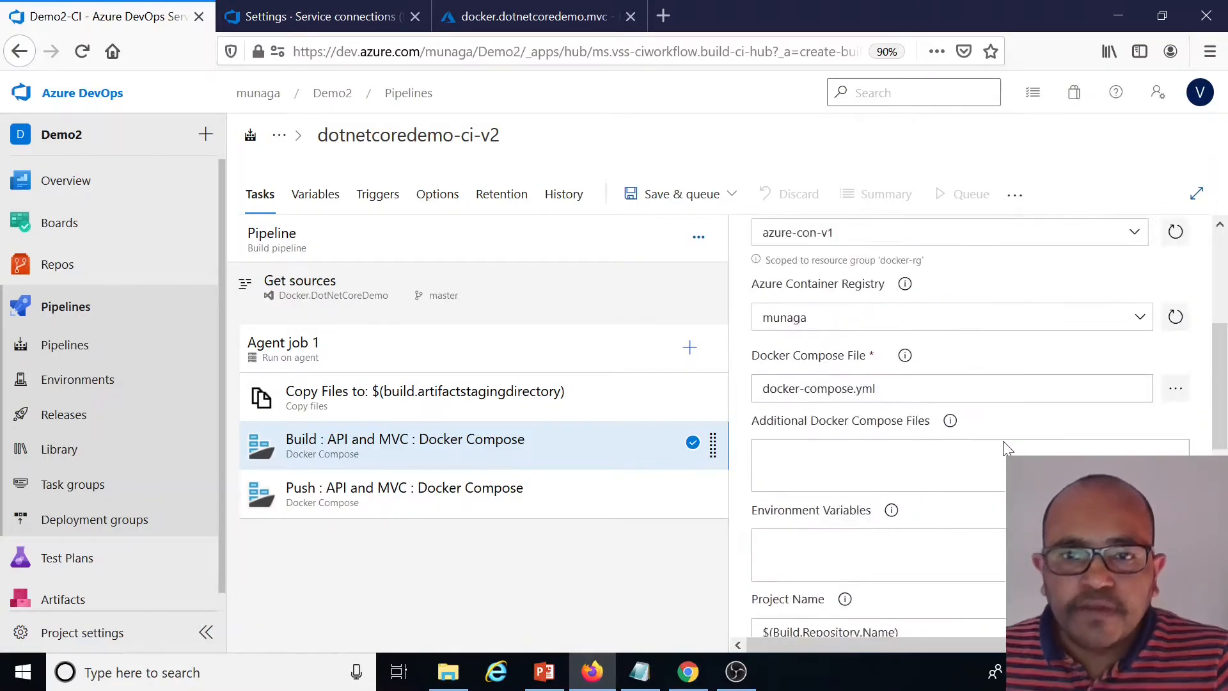
scroll(1002, 440, up, 5)
Save the dotnetcoredemo-ci-v2 build pipeline
click(731, 193)
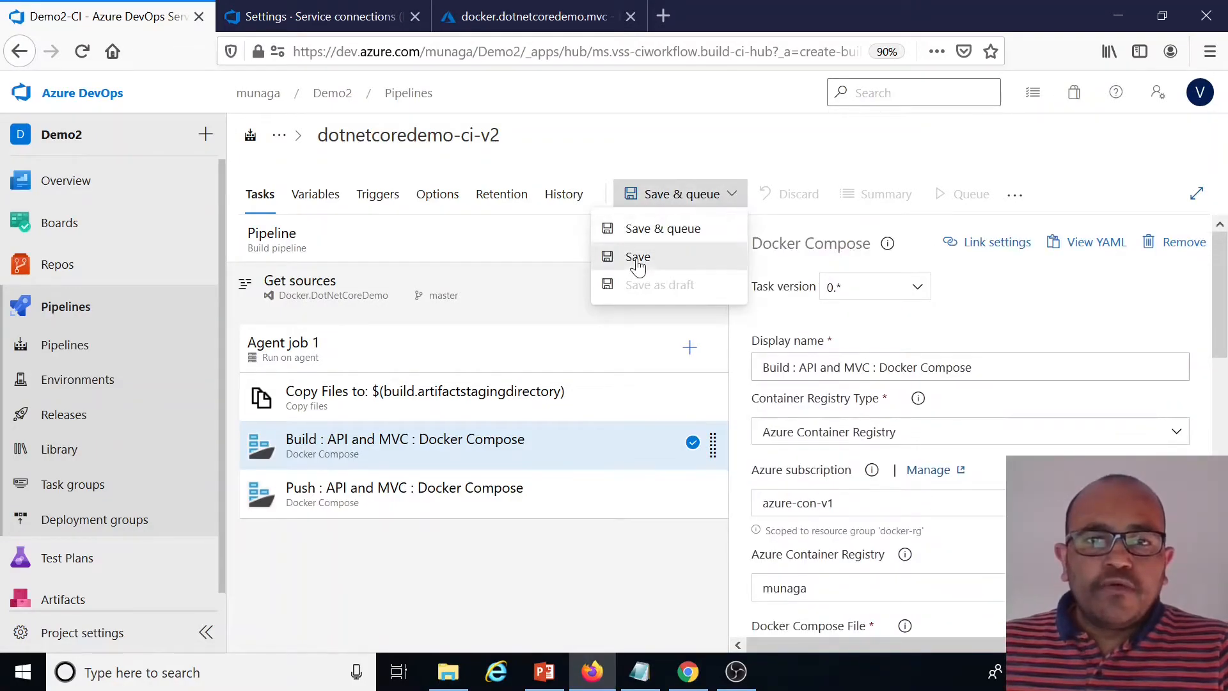
click(637, 262)
click(678, 463)
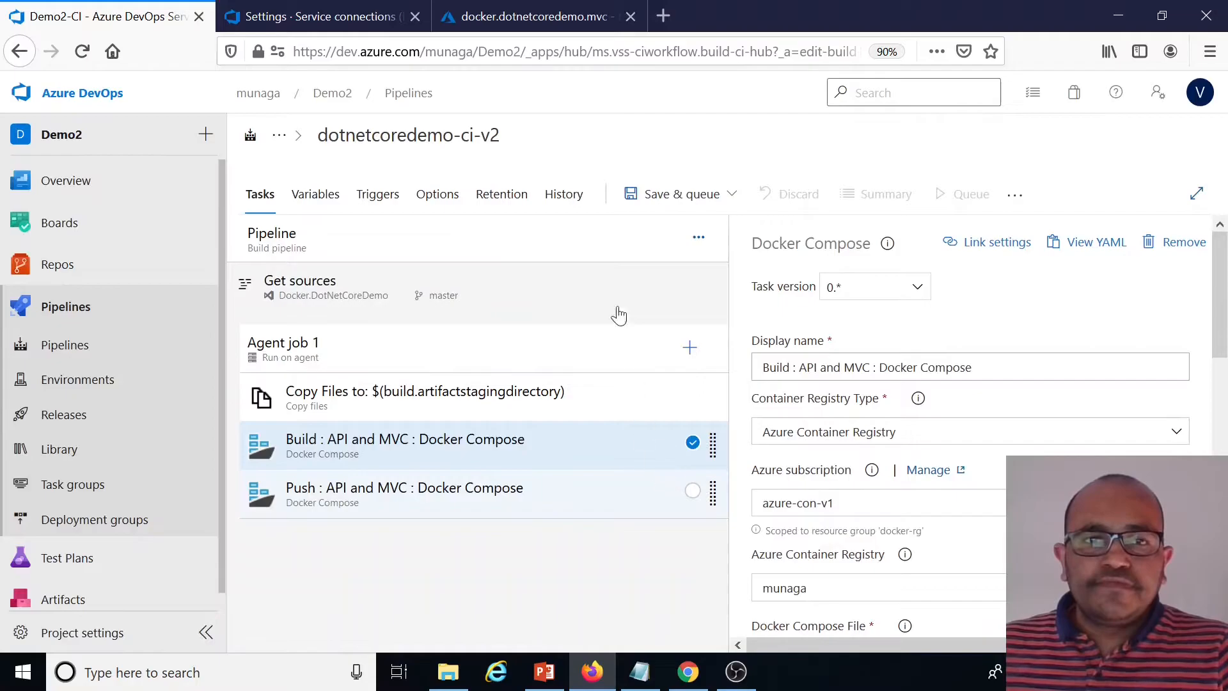
Queue a manual run of the pipeline and open its run summary
click(952, 195)
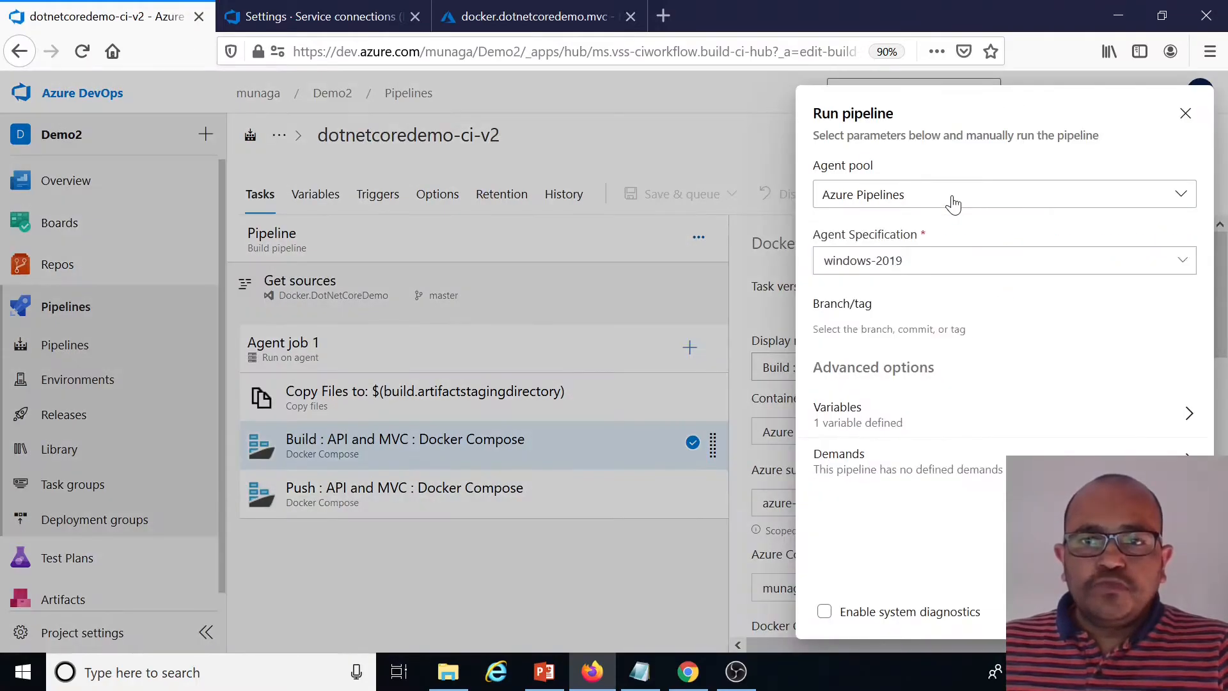
click(1163, 611)
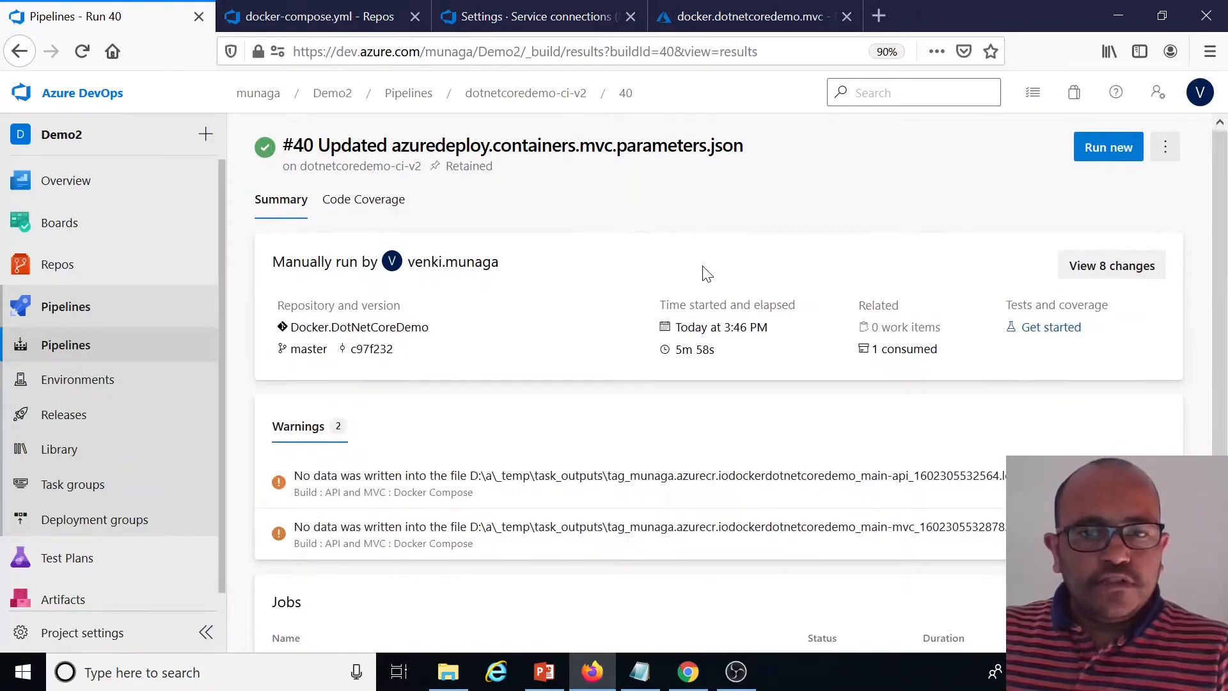
scroll(709, 470, down, 1)
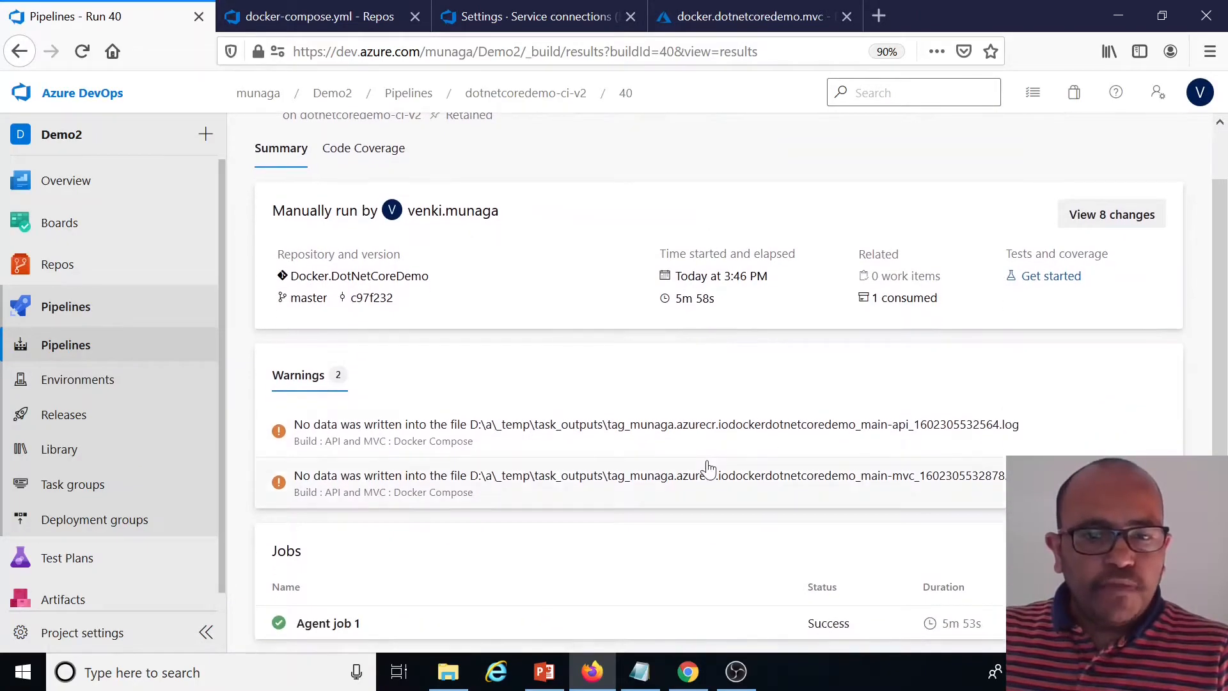
Inspect the run's Agent job 1 logs for the Copy Files, Build and Push Docker Compose tasks
click(325, 624)
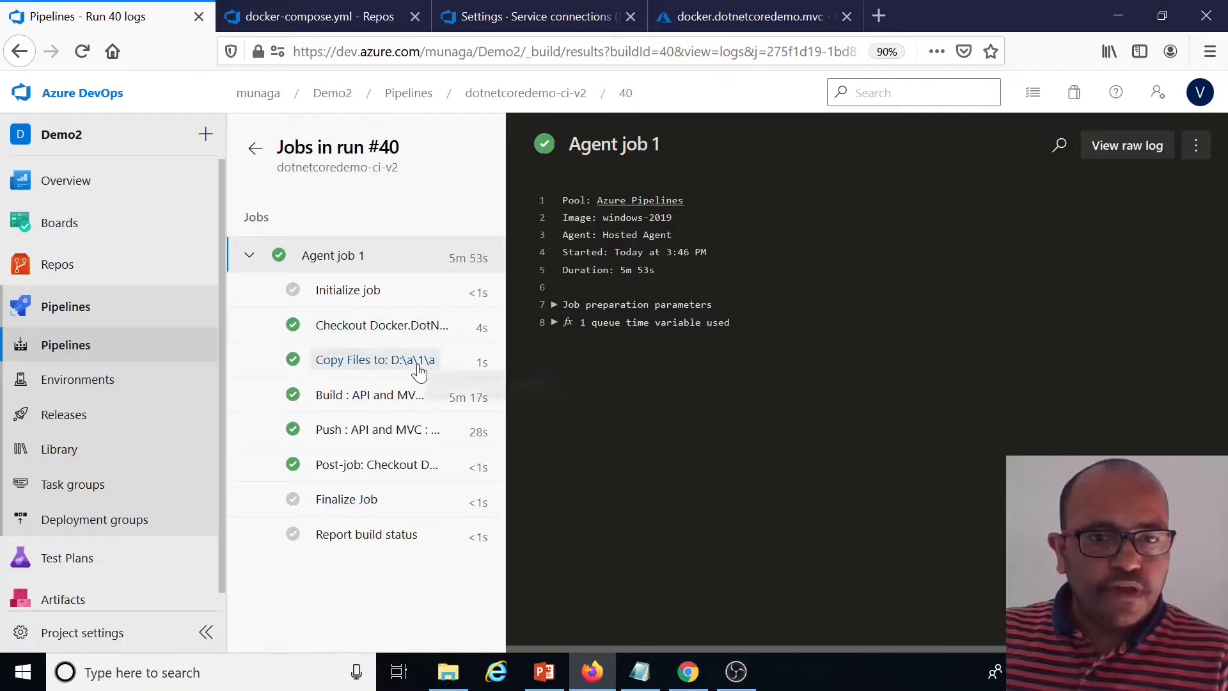
click(412, 365)
click(390, 396)
click(383, 438)
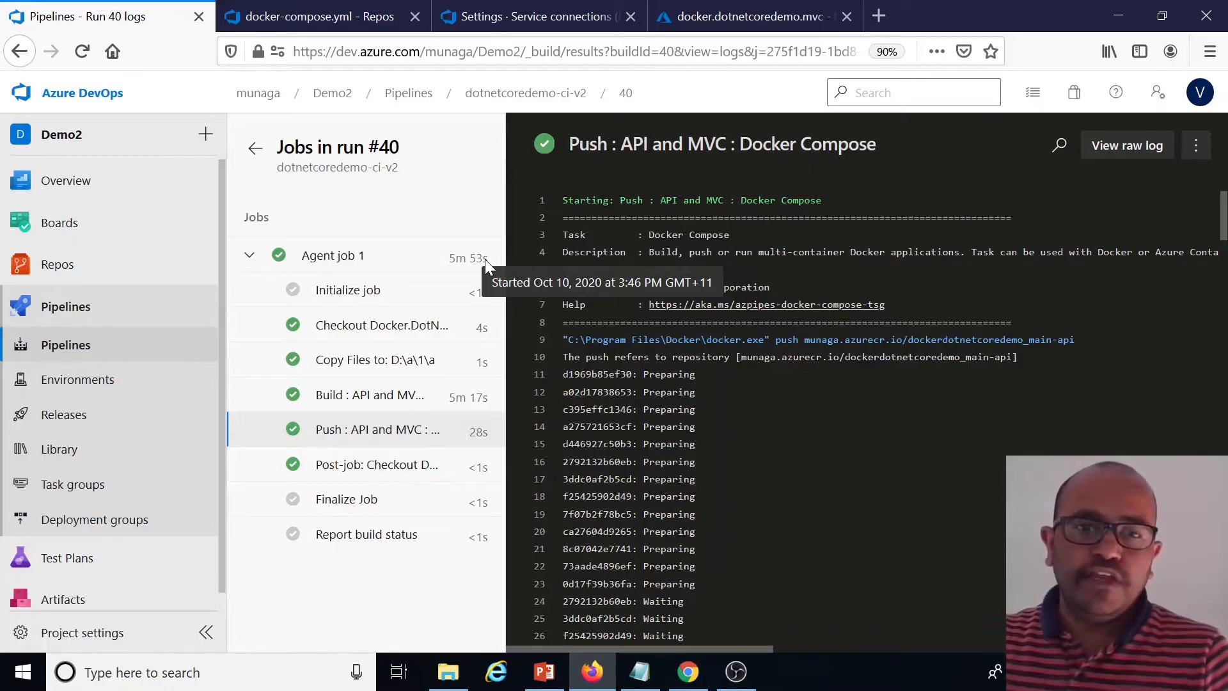
click(256, 154)
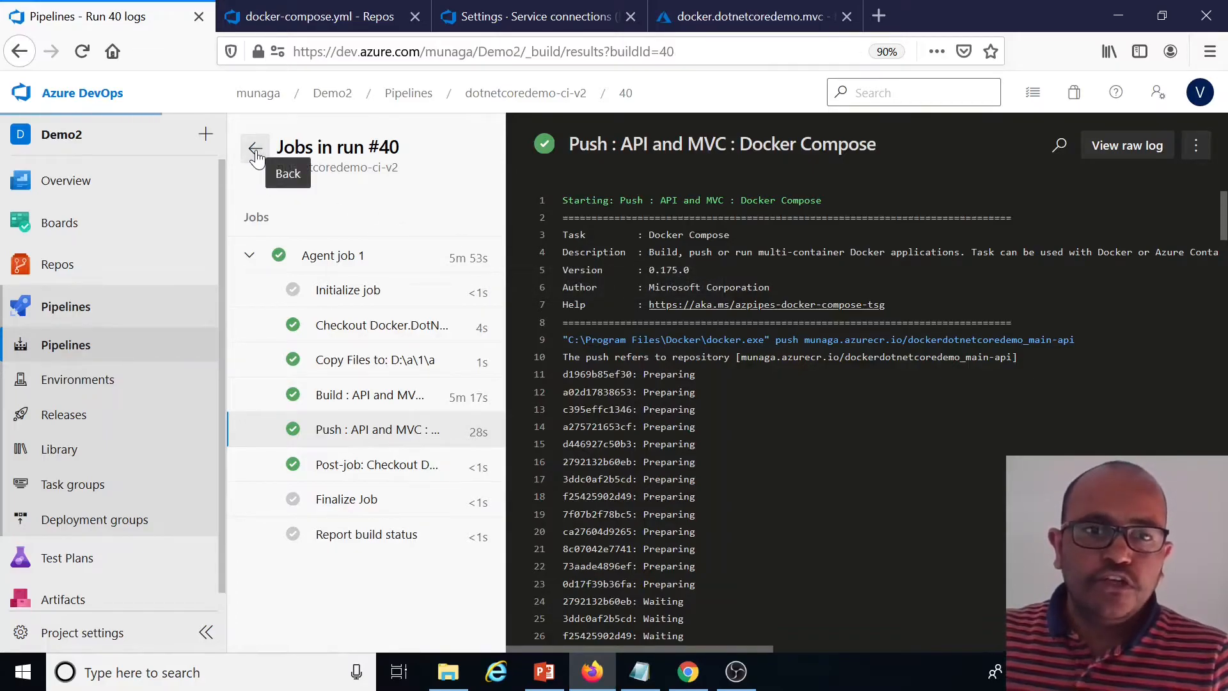
Switch to the container registry's repositories and refresh the repository list
click(519, 18)
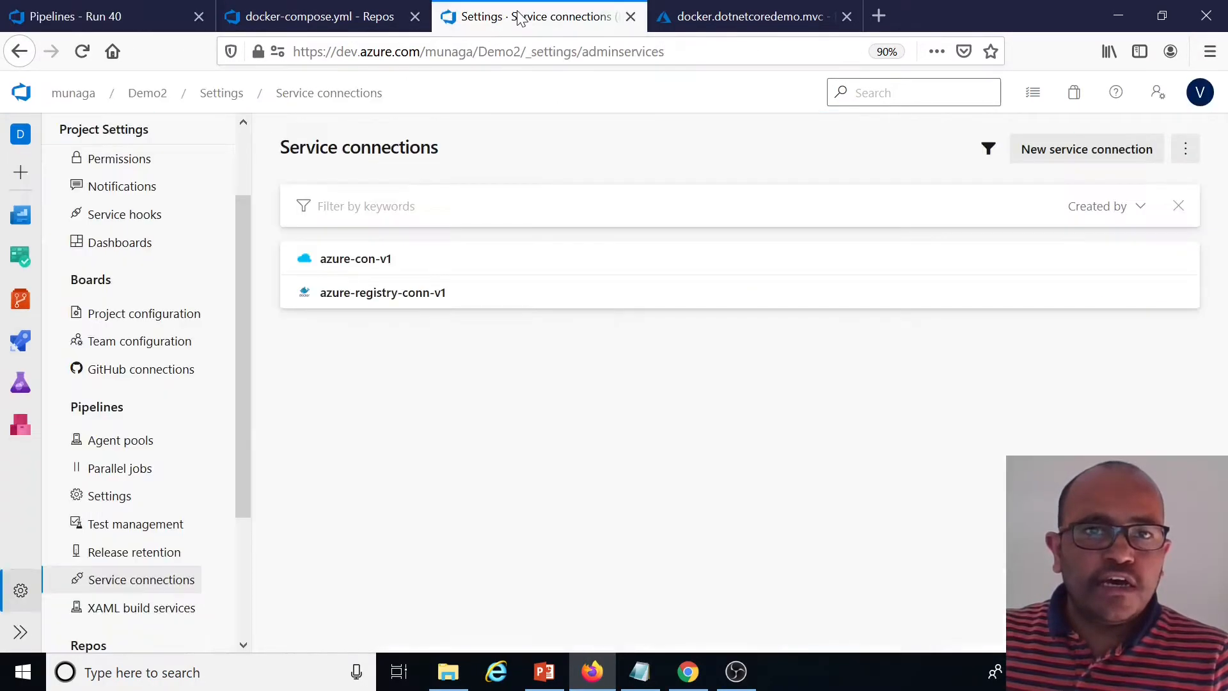
click(337, 11)
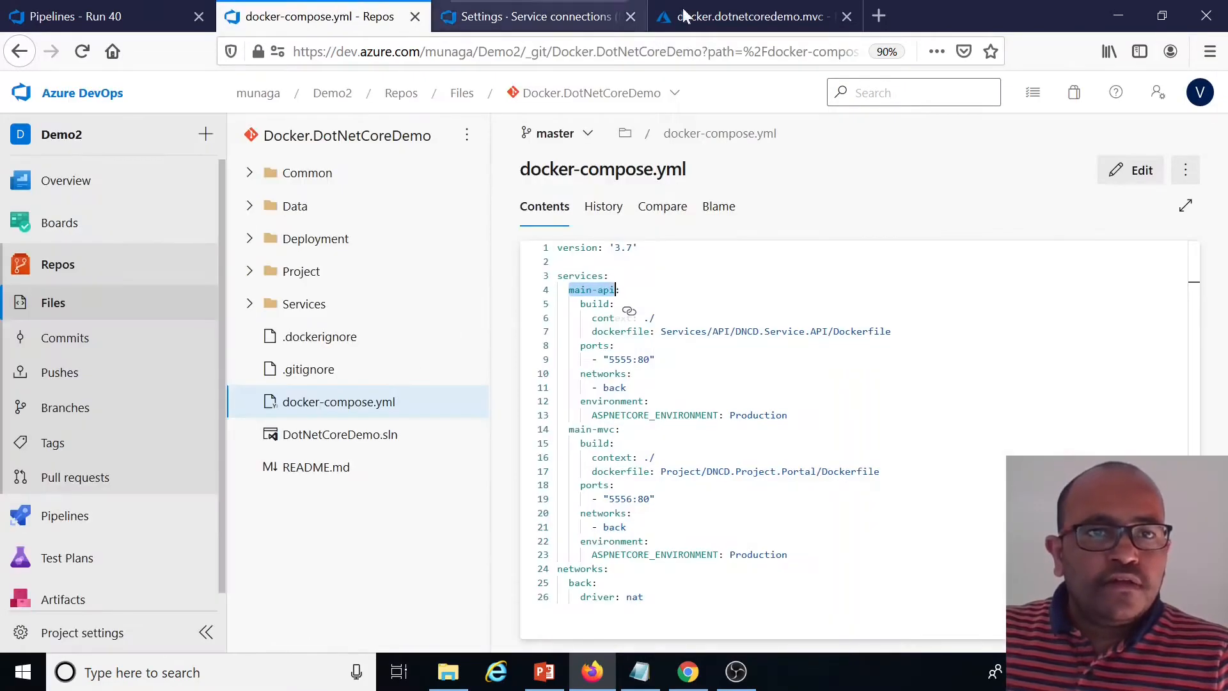
click(736, 17)
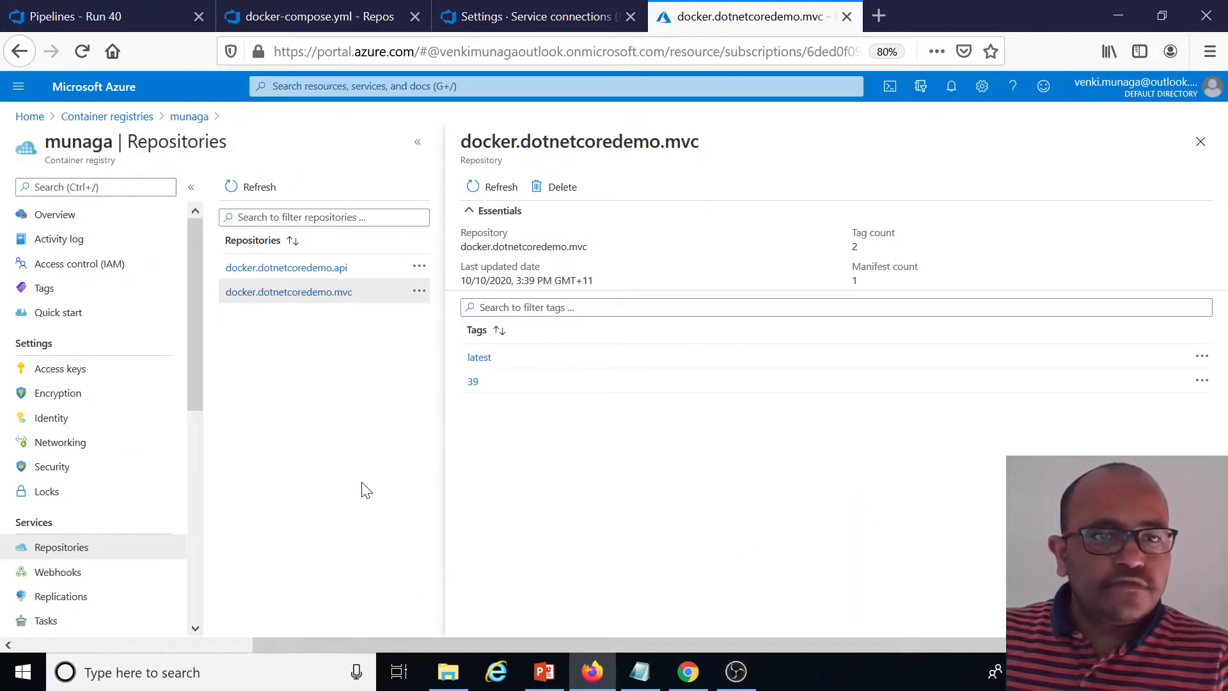
click(259, 187)
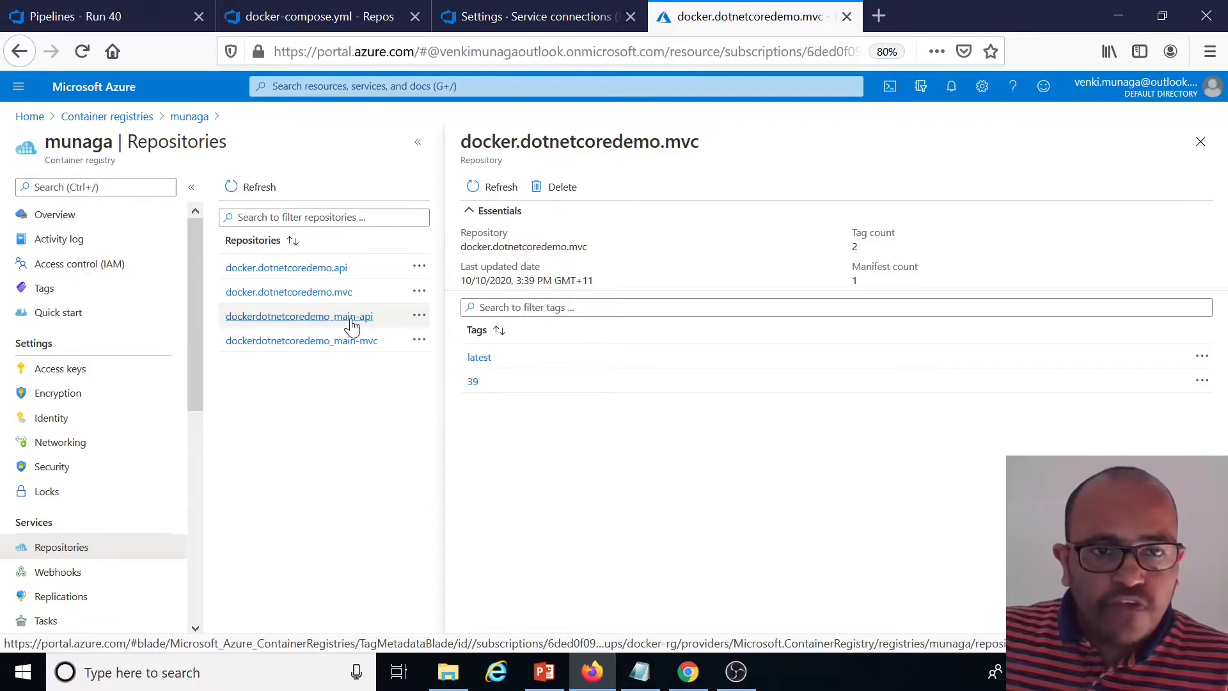
Compare the main-api and main-mvc service names in docker-compose.yml with the registry's dockerdotnetcoredemo_main-api and main-mvc repositories
click(316, 6)
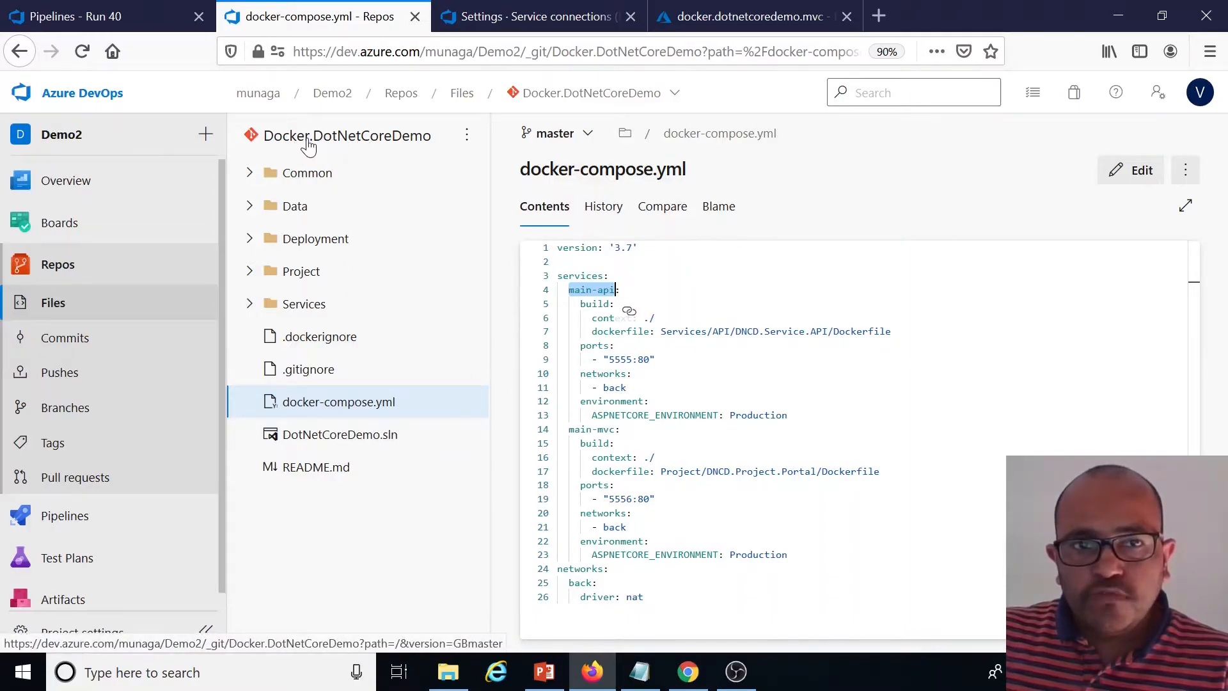
click(629, 312)
drag(614, 290, 569, 289)
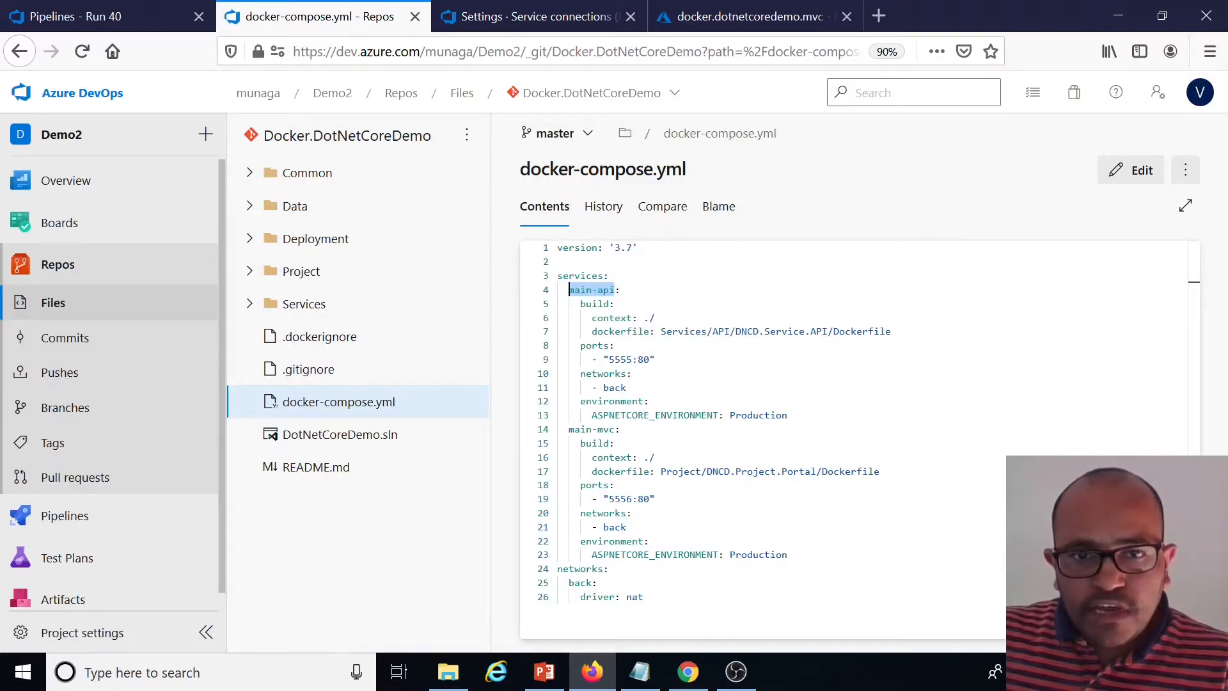
drag(614, 429, 568, 429)
click(681, 14)
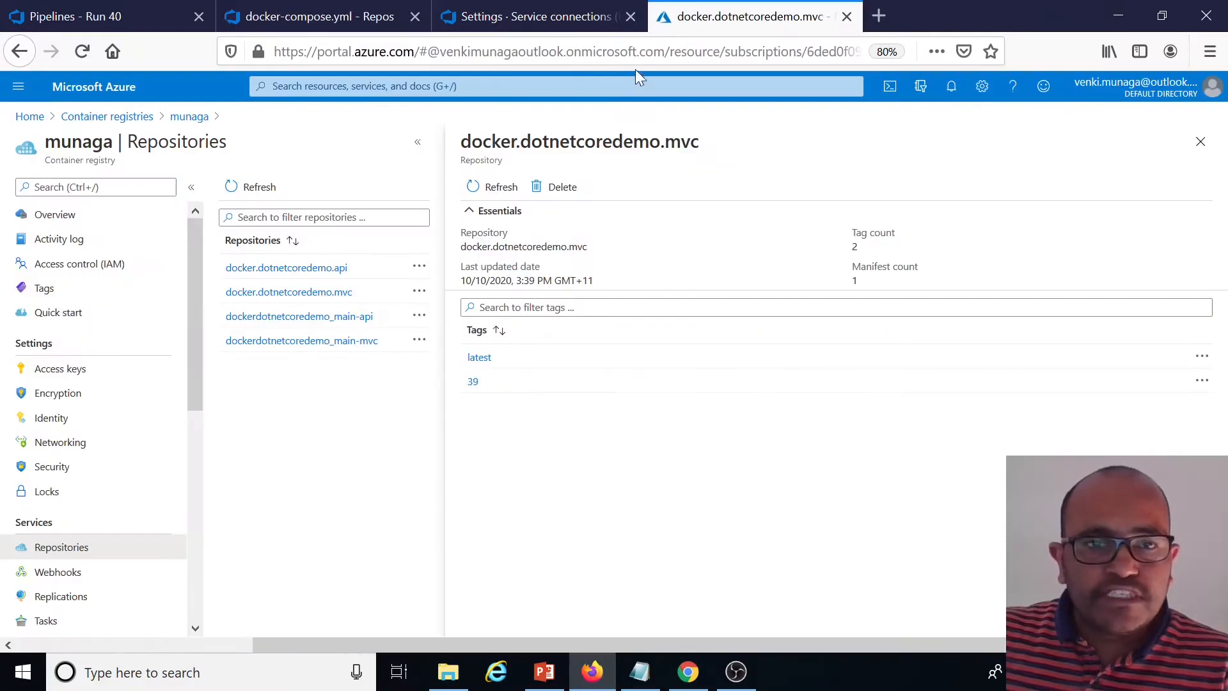
click(355, 318)
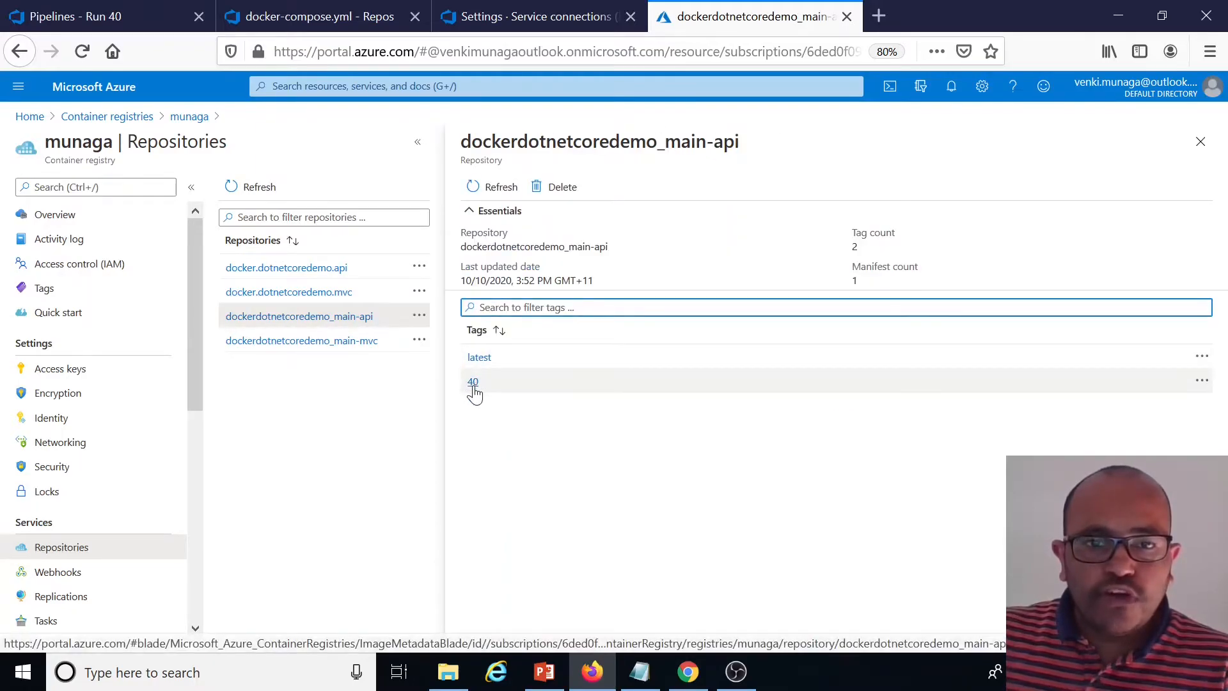
click(364, 341)
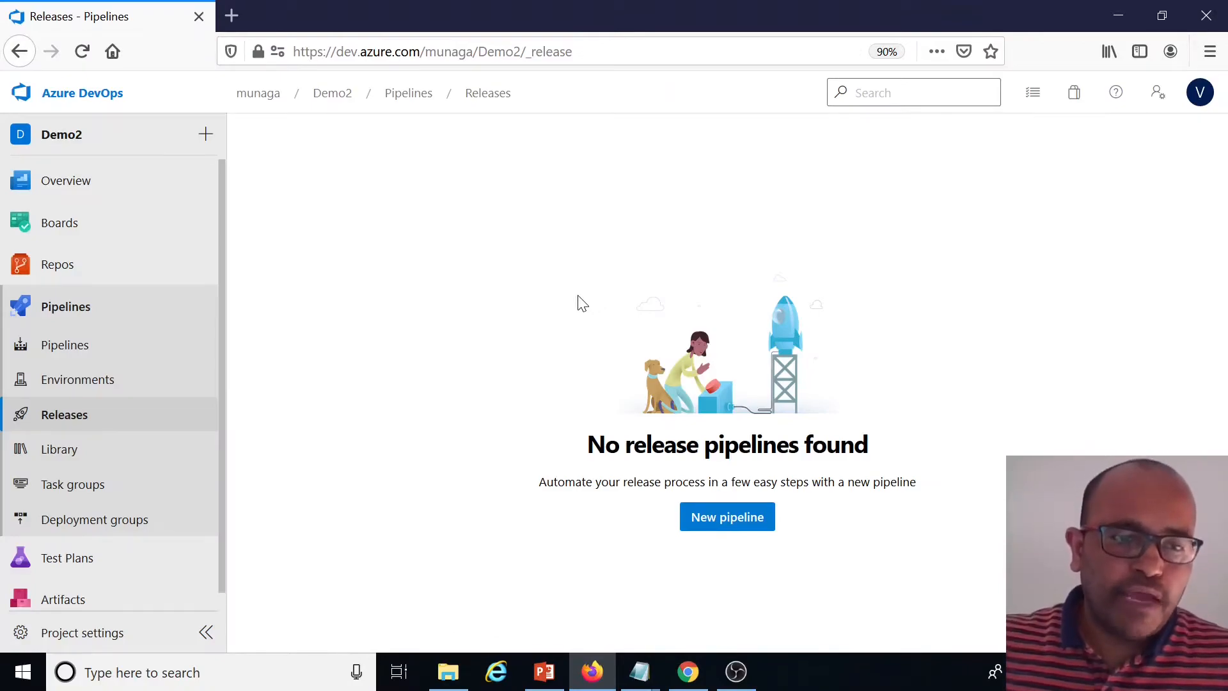
Open the azuredeploy.containers.json ARM template under Deployment/Common/ARMTemplates in the Docker.DotNetCoreDemo repository
click(80, 423)
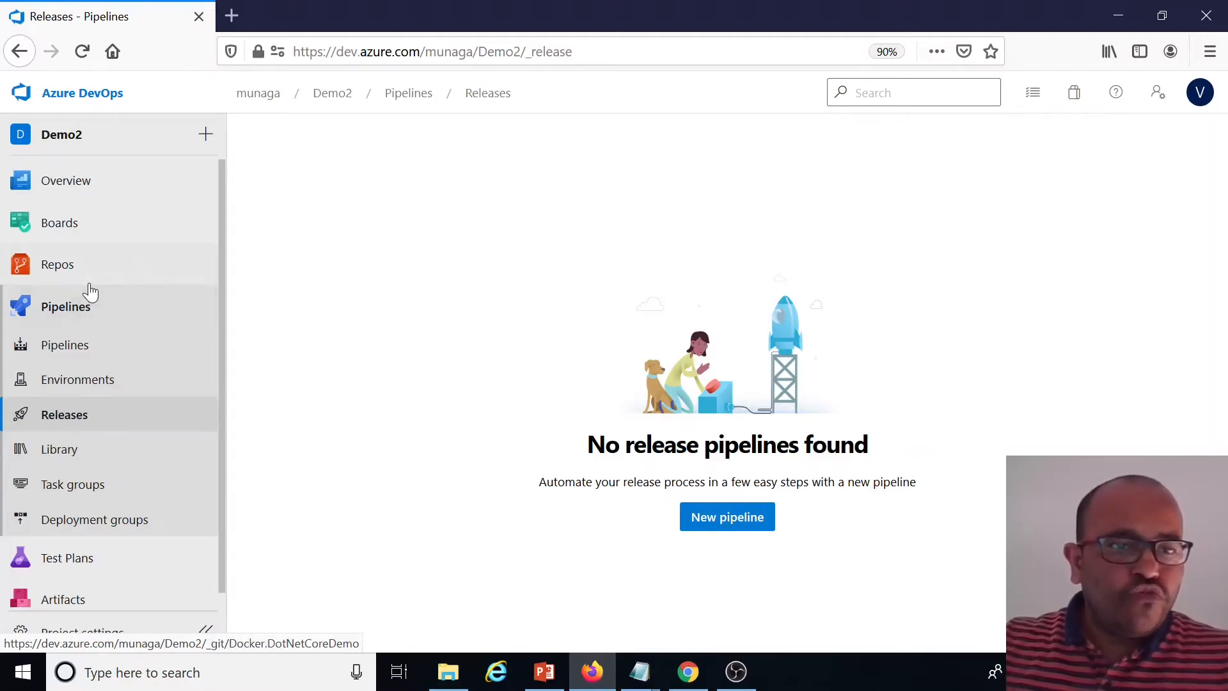
click(60, 277)
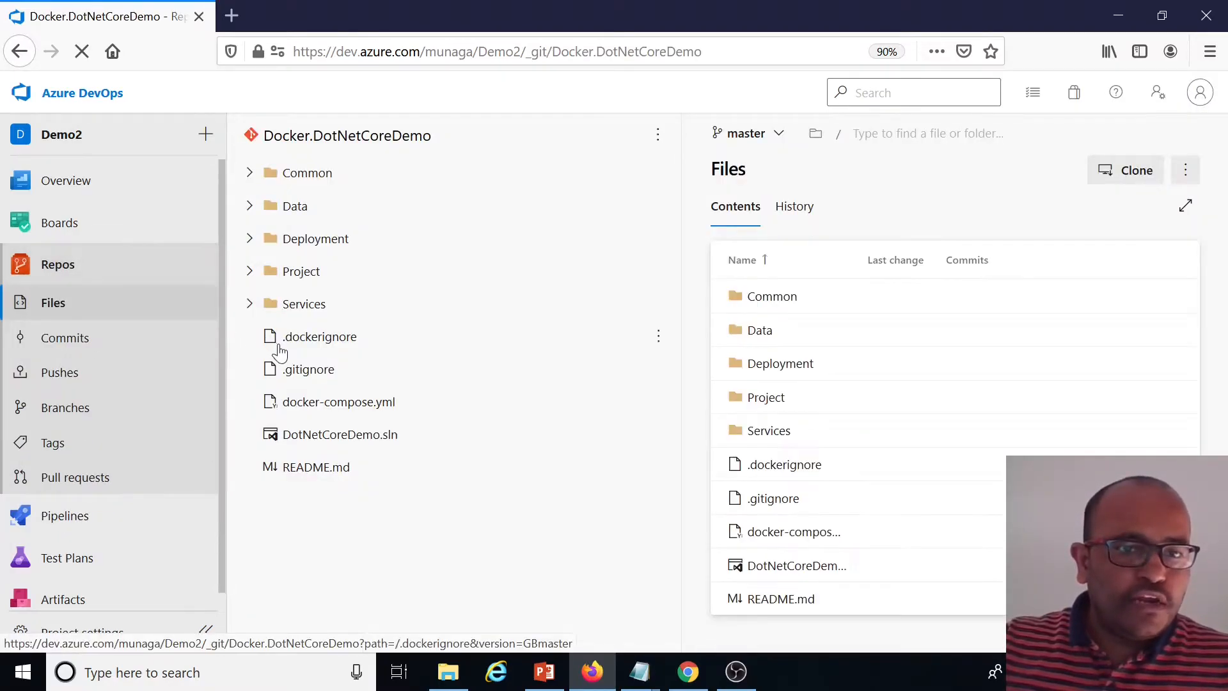
click(249, 240)
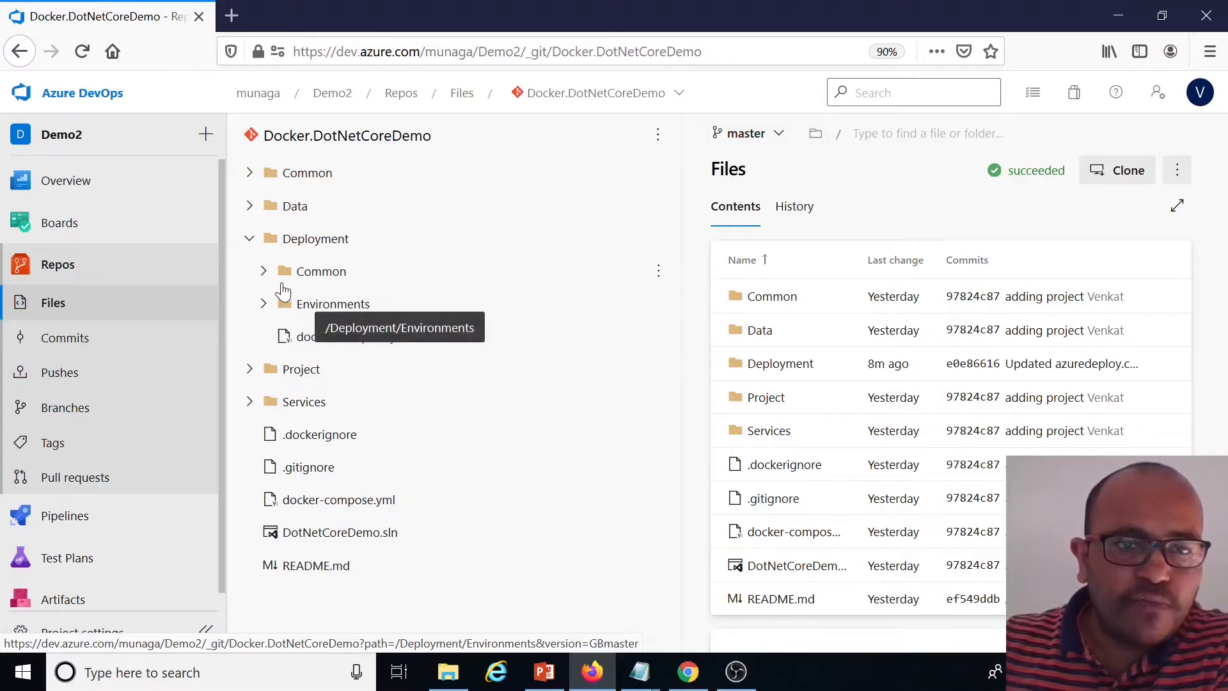
click(263, 271)
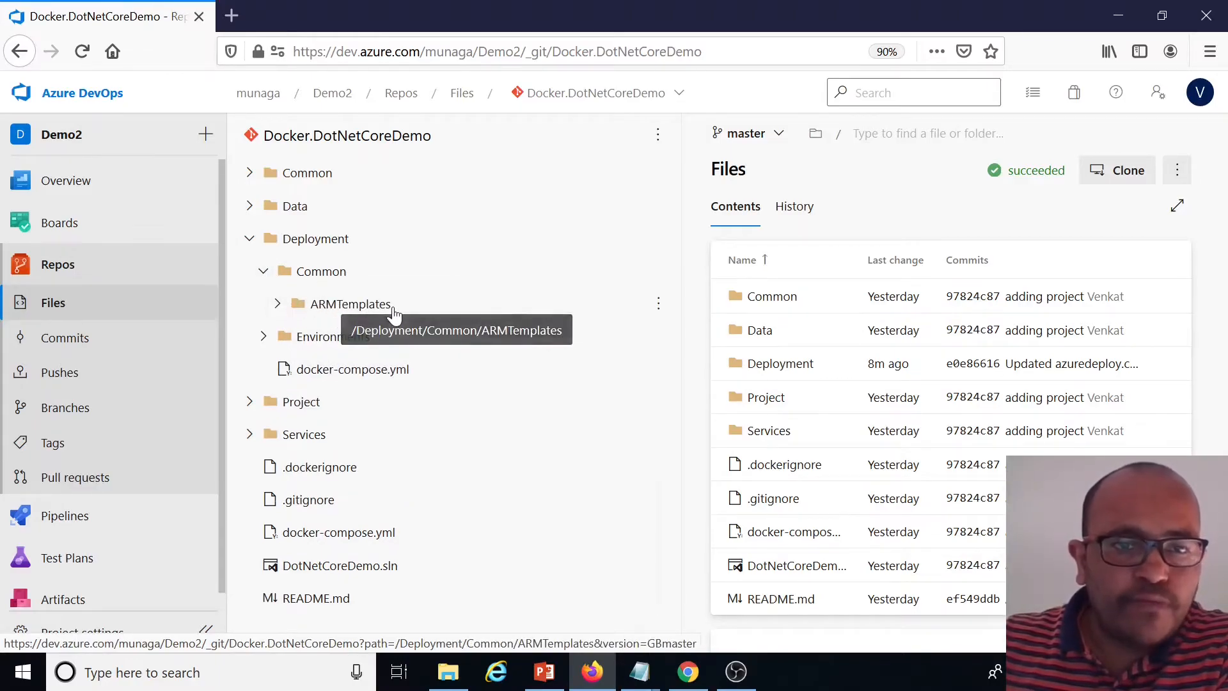
click(276, 304)
click(361, 344)
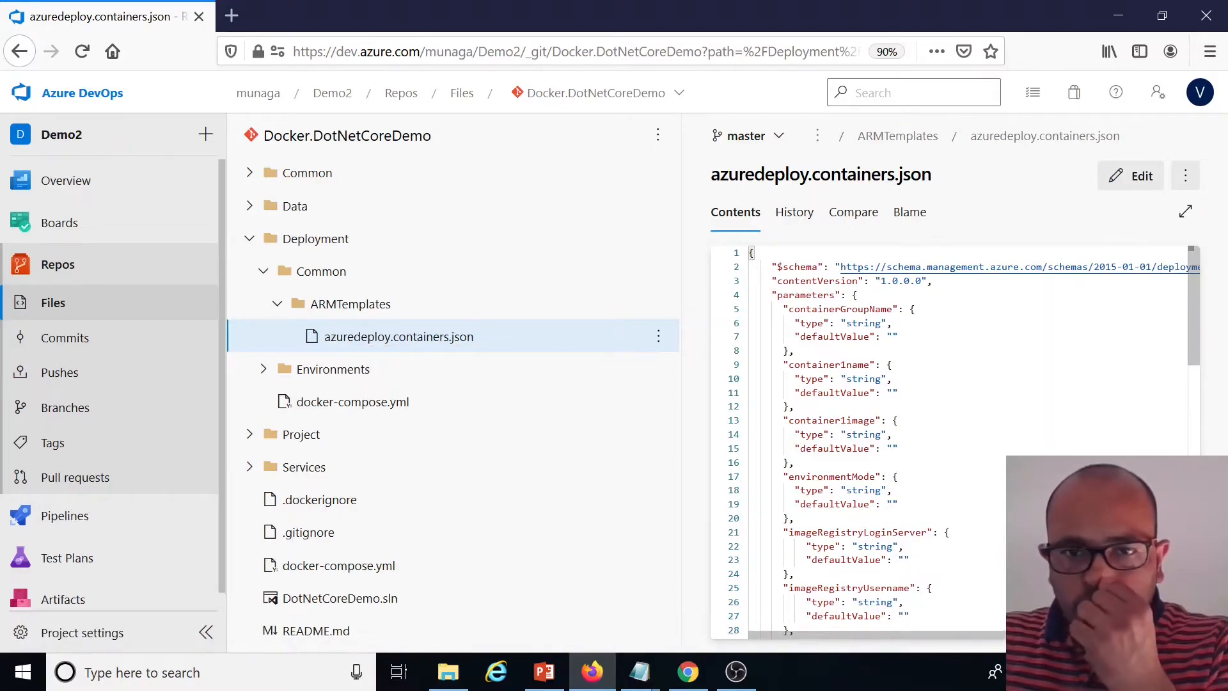
Review the template's parameters: container group name, container name and image, environment mode, and registry login server credentials
click(853, 295)
scroll(854, 295, down, 5)
scroll(854, 295, up, 5)
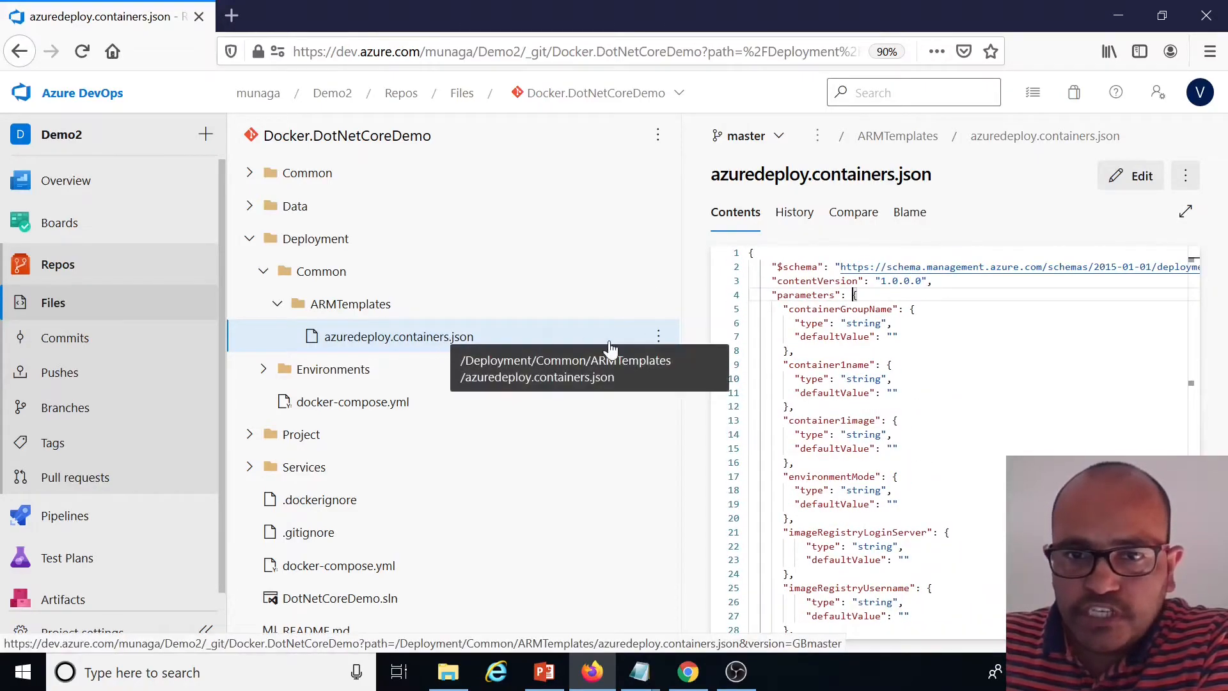
scroll(953, 442, down, 5)
scroll(952, 441, up, 5)
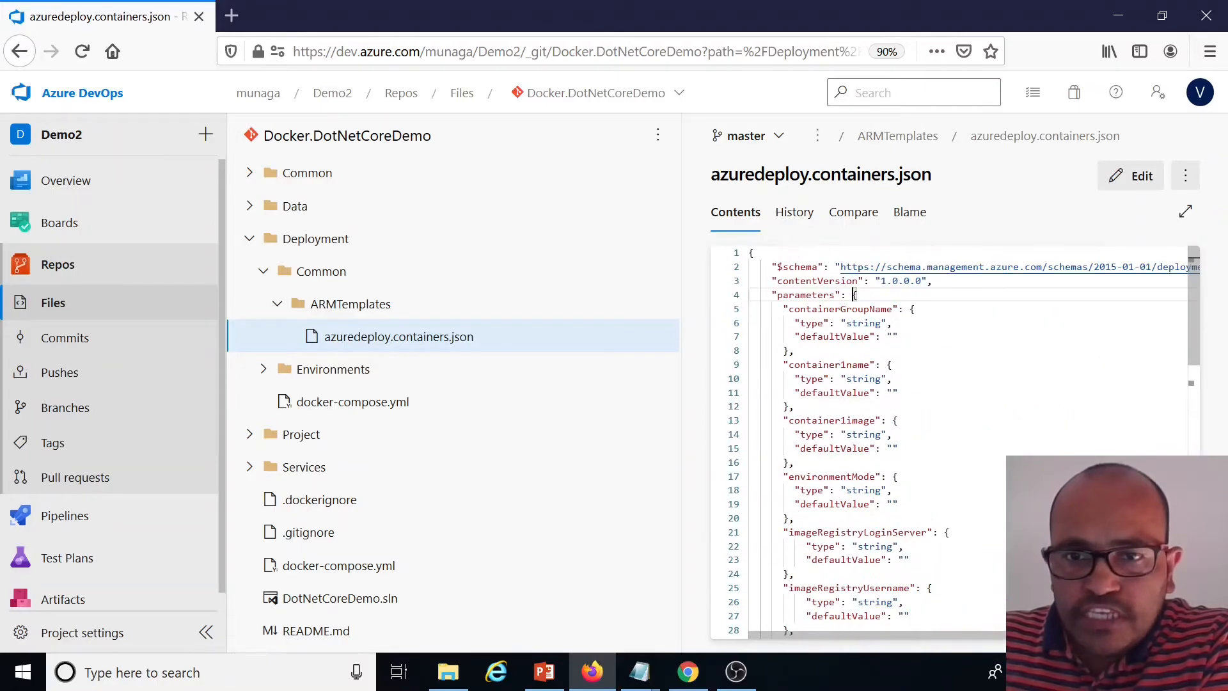
scroll(853, 295, down, 6)
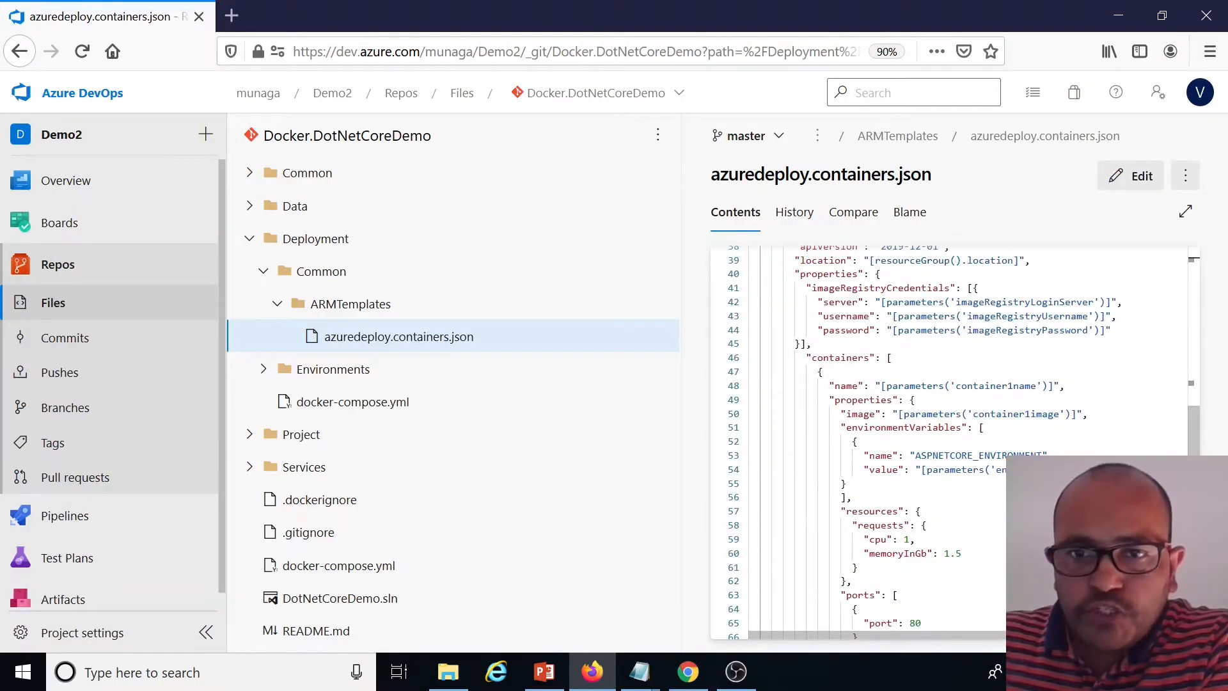
scroll(953, 442, up, 3)
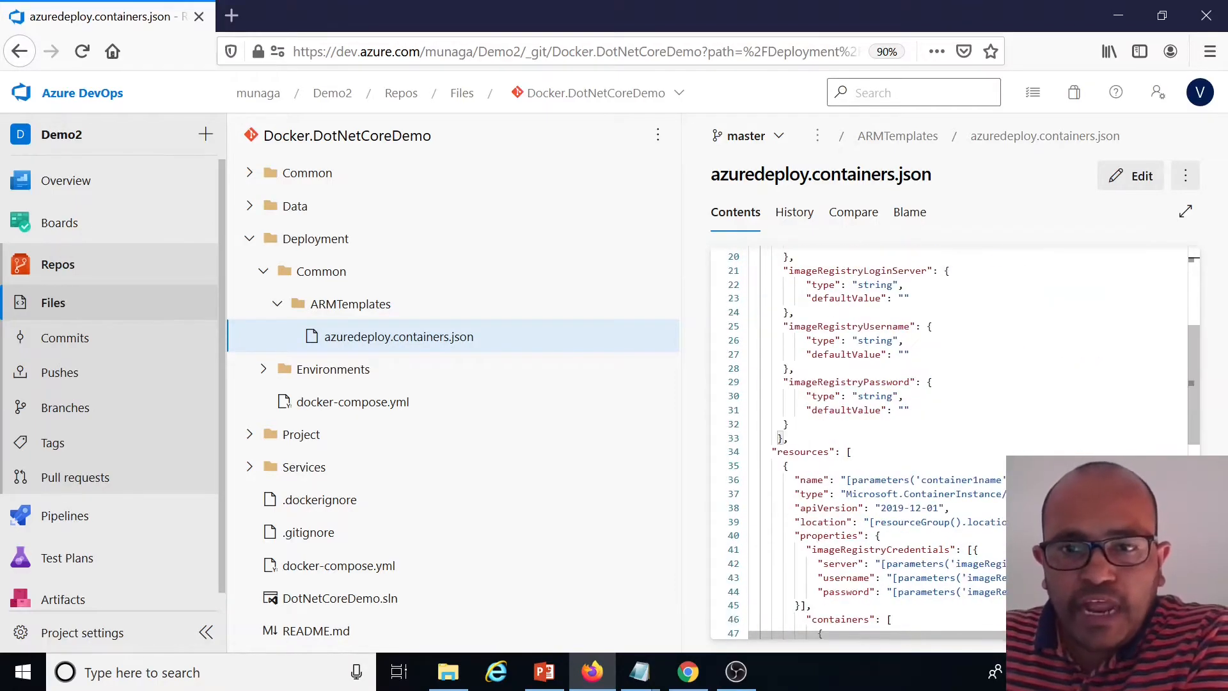
scroll(953, 441, down, 8)
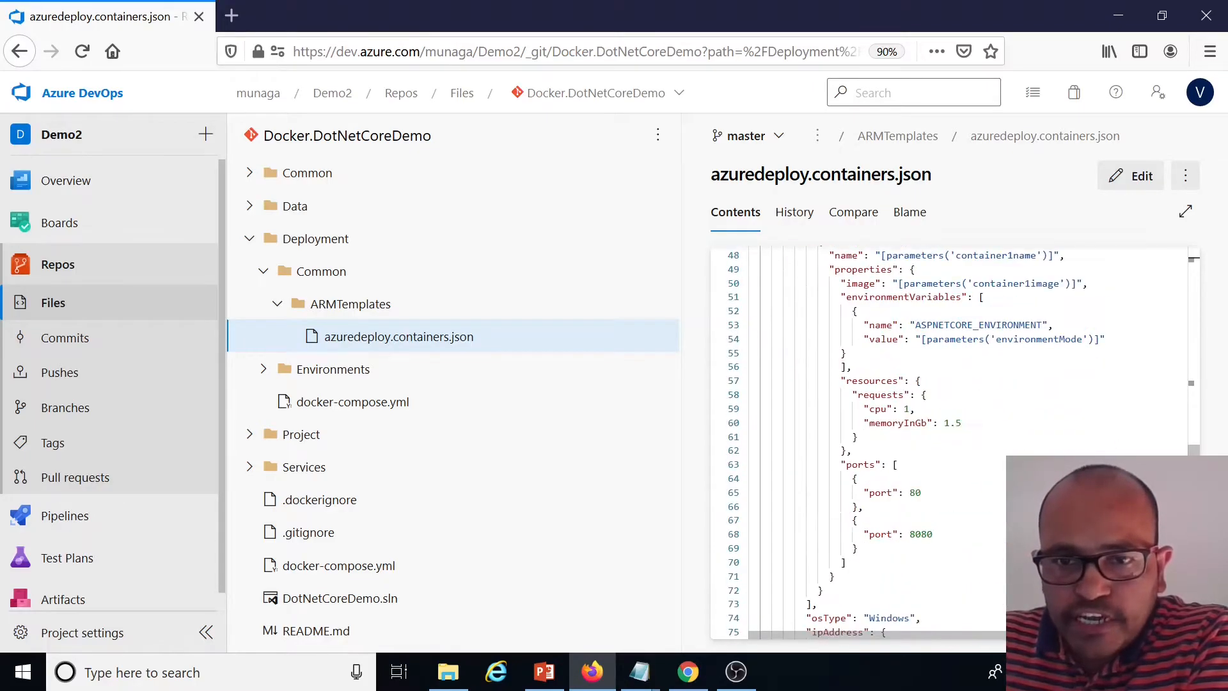
scroll(953, 441, up, 5)
scroll(952, 441, up, 6)
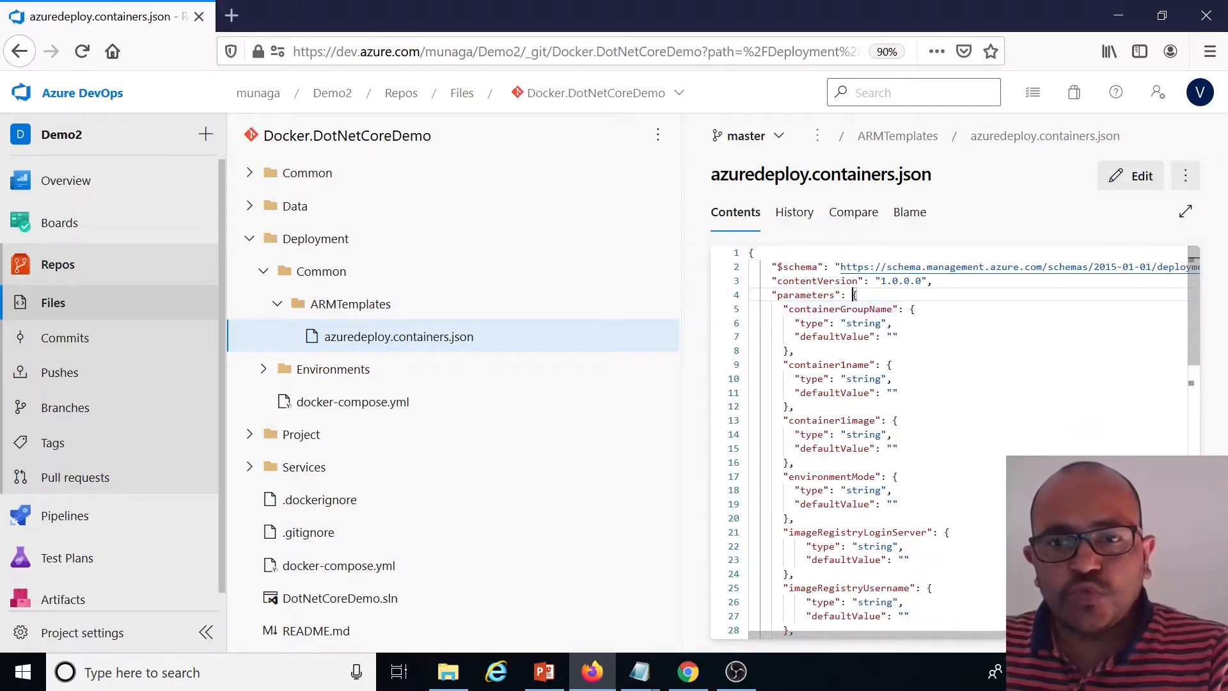
double_click(844, 309)
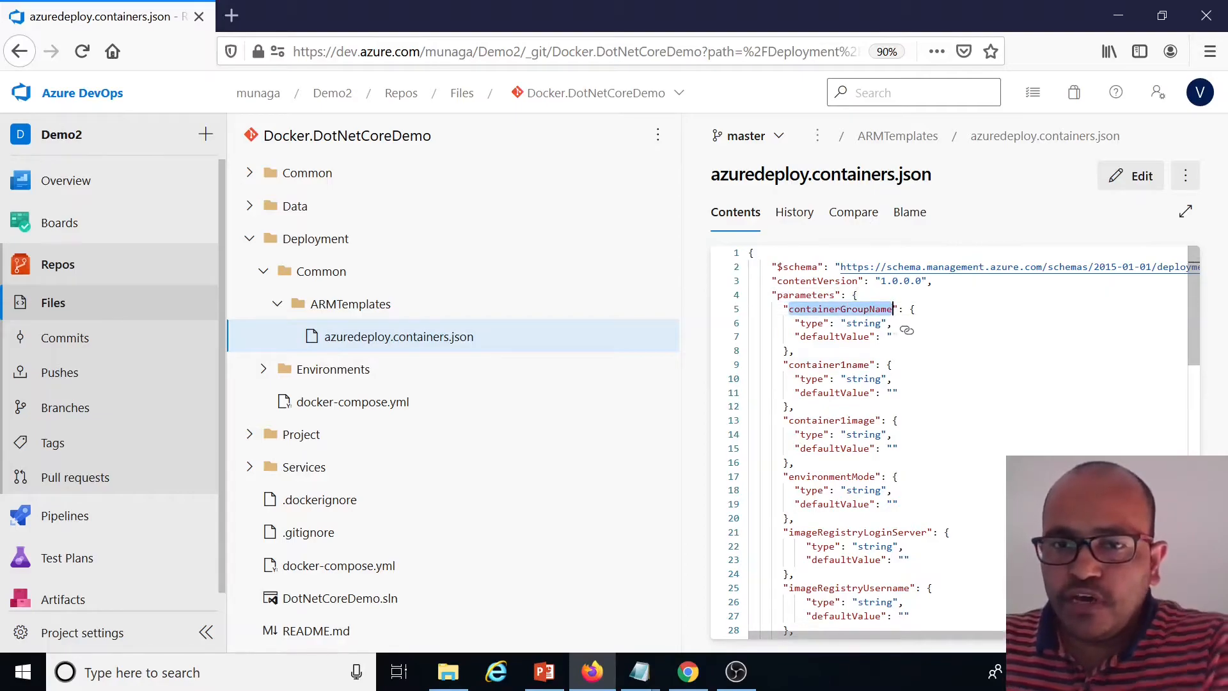
double_click(831, 364)
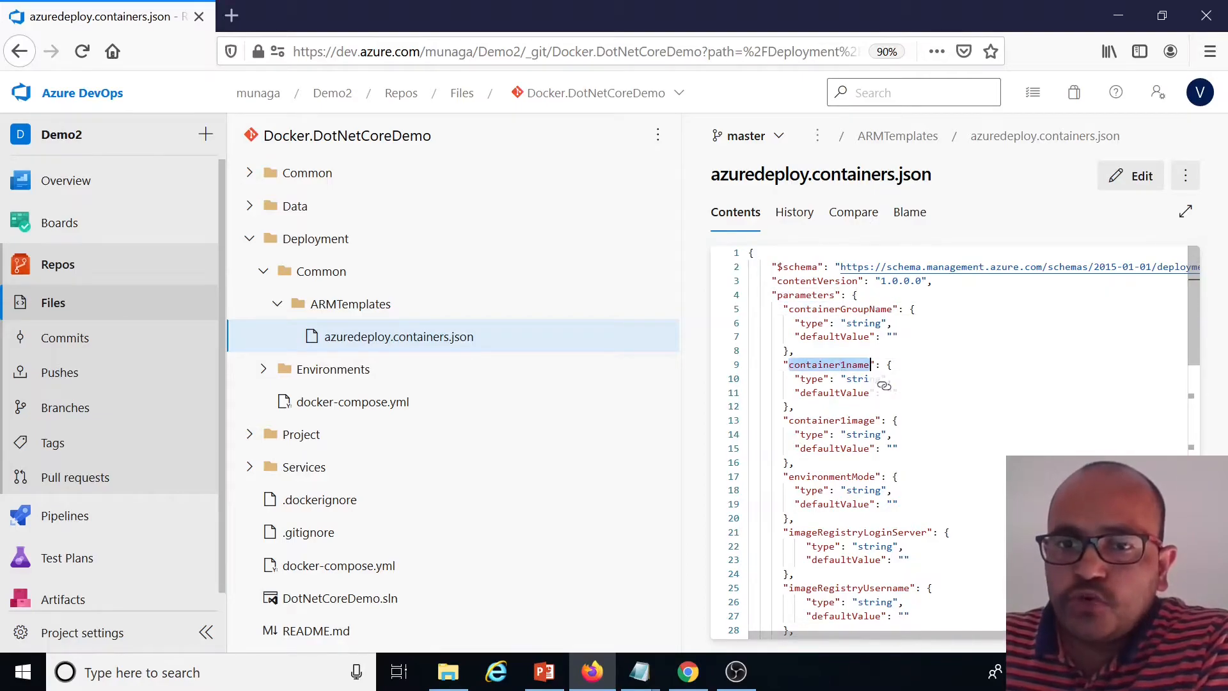
double_click(832, 420)
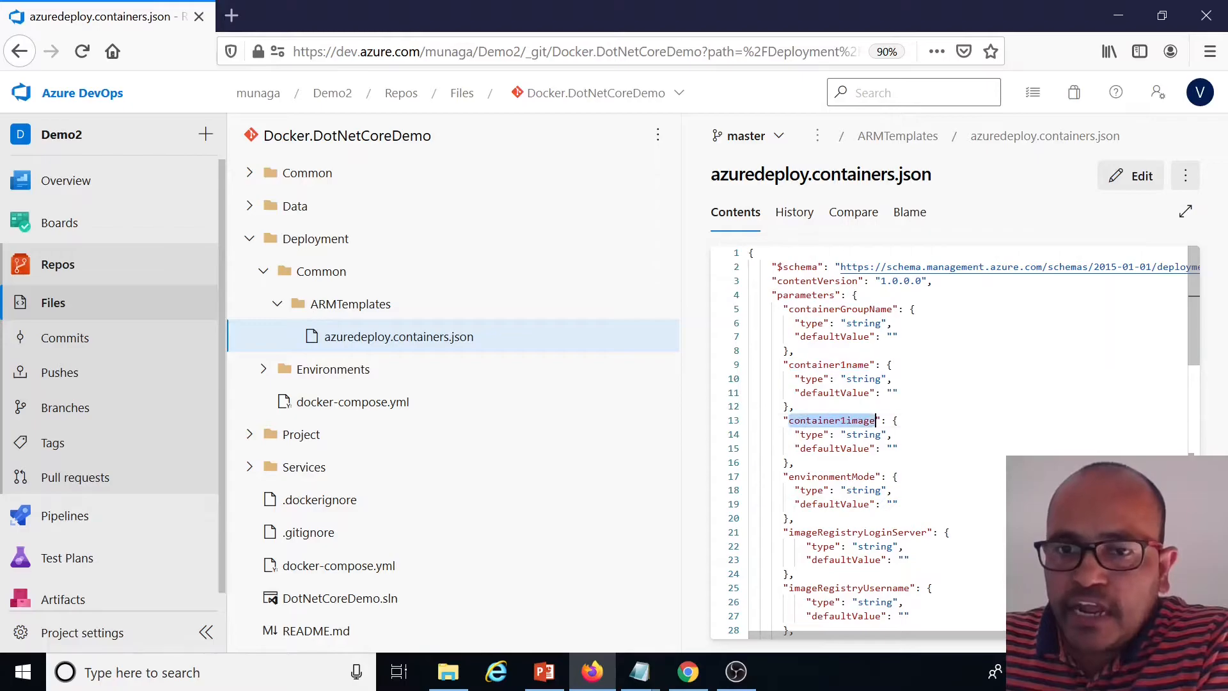
scroll(947, 441, down, 3)
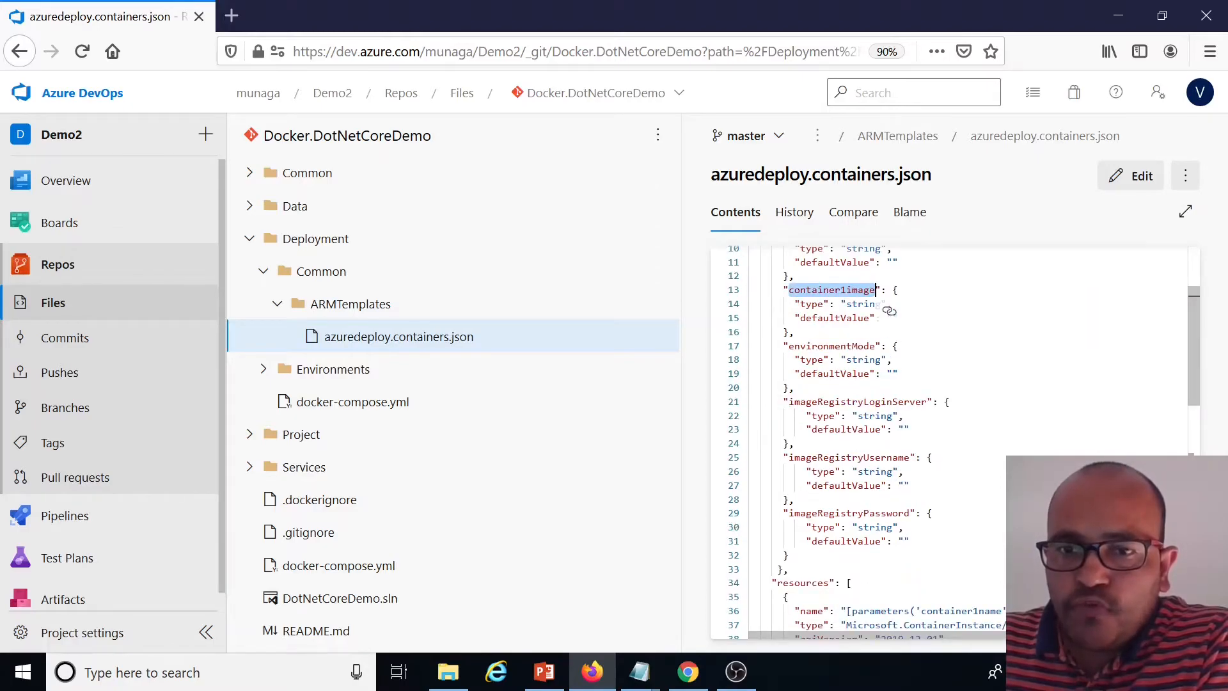
double_click(831, 346)
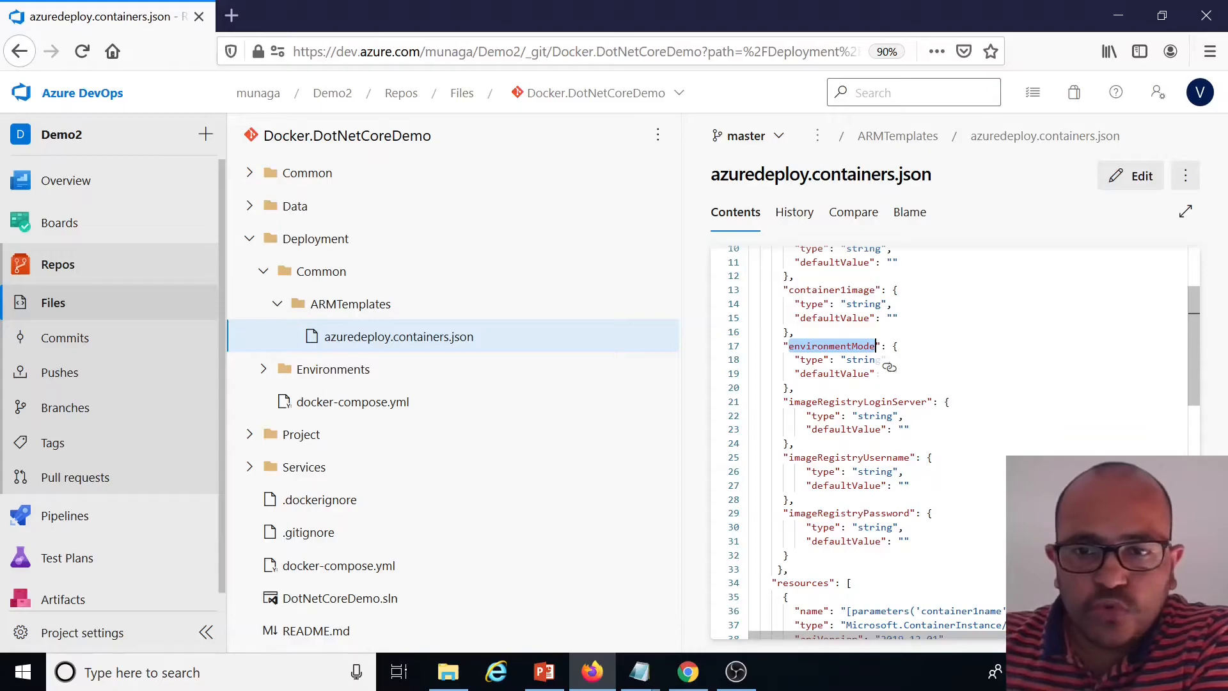
double_click(864, 359)
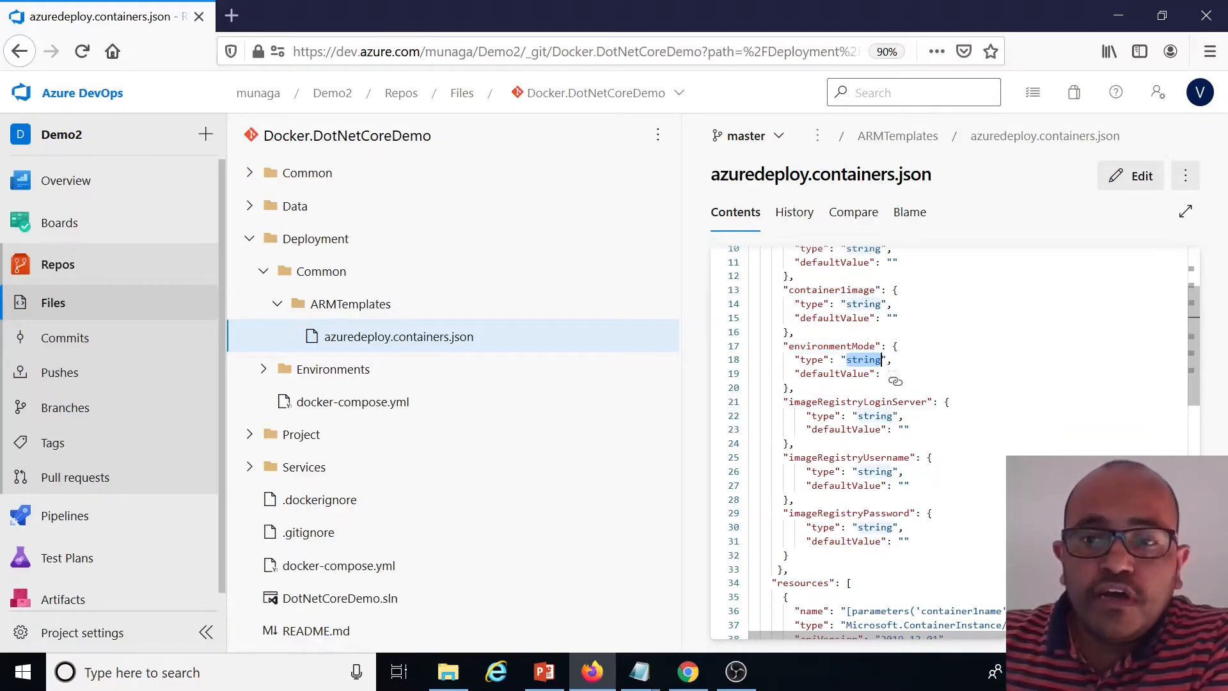
double_click(854, 346)
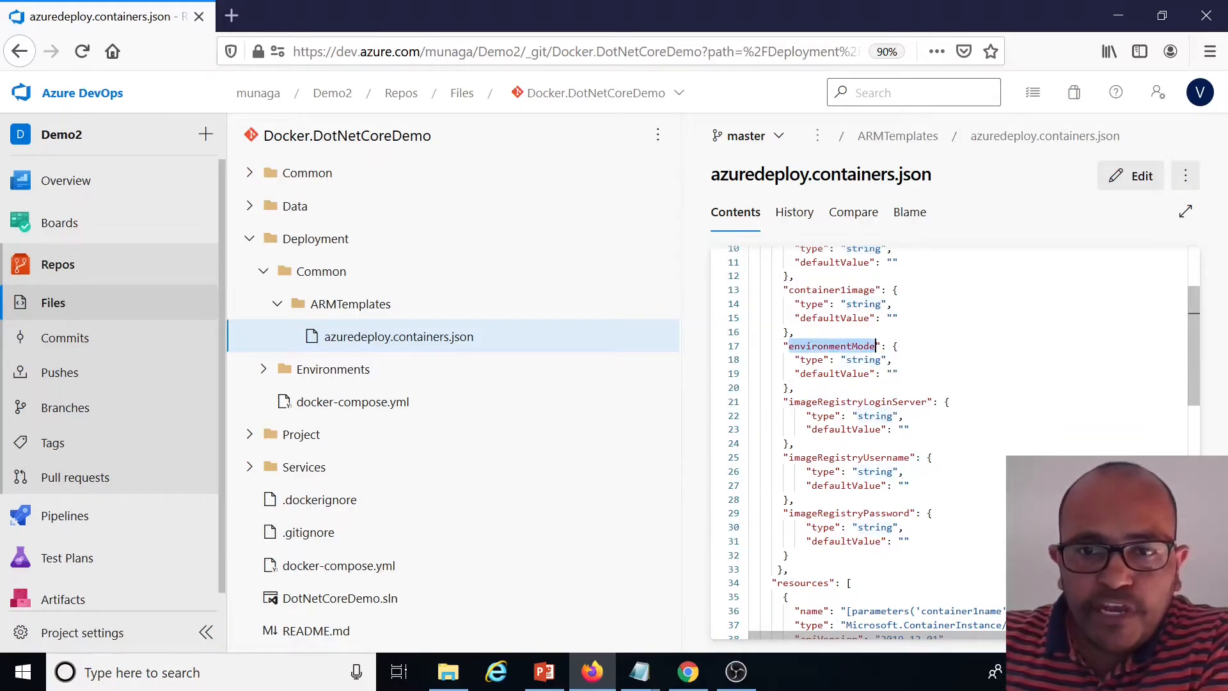
scroll(886, 362, down, 7)
scroll(886, 362, up, 4)
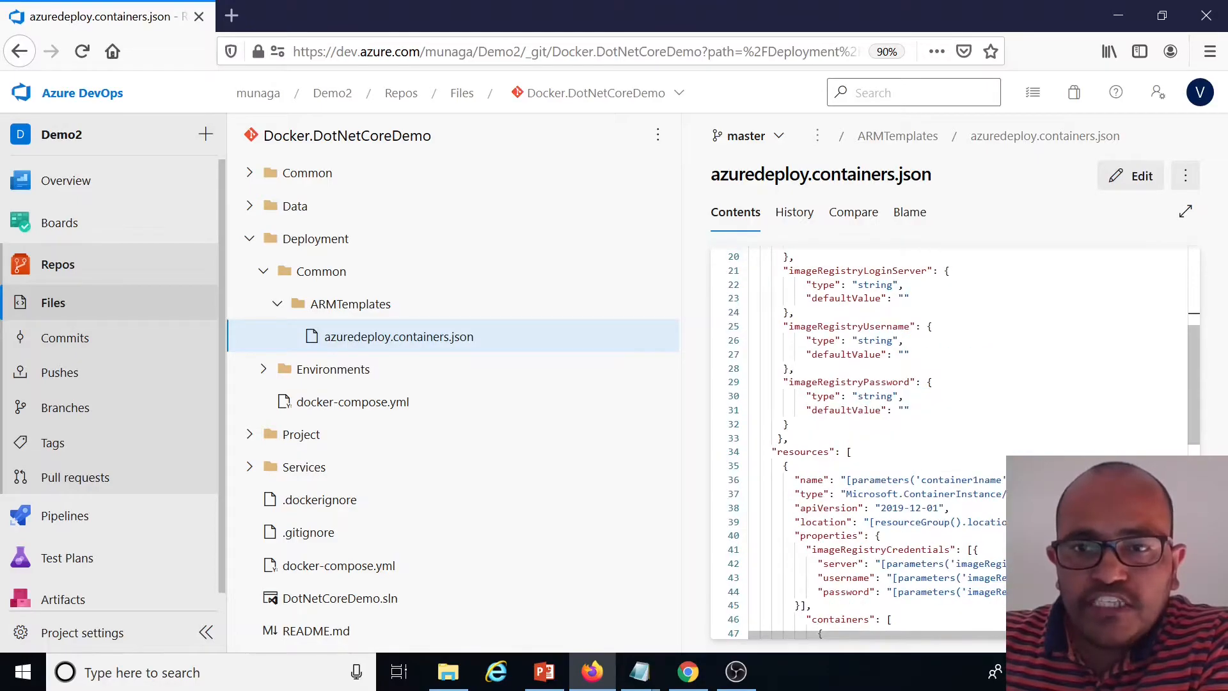
scroll(896, 379, up, 3)
double_click(924, 401)
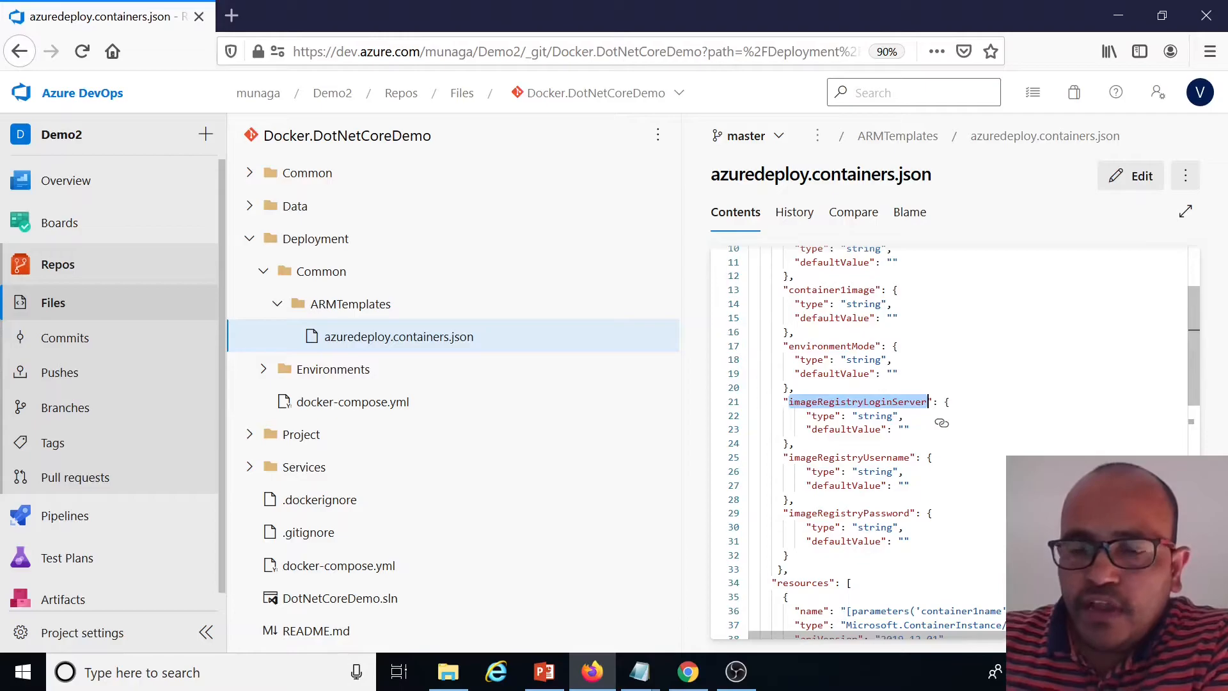
Examine how the template's container group resource references those parameters
scroll(895, 442, down, 3)
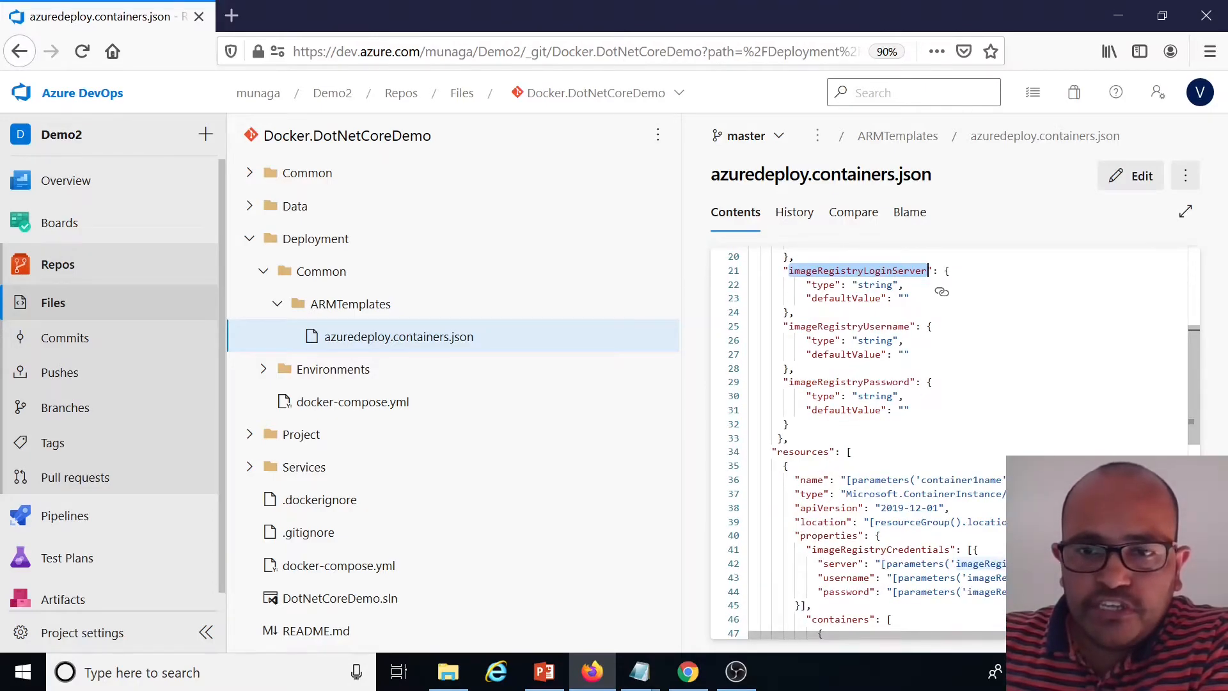
scroll(953, 441, down, 5)
scroll(953, 441, up, 8)
scroll(953, 441, down, 6)
double_click(880, 349)
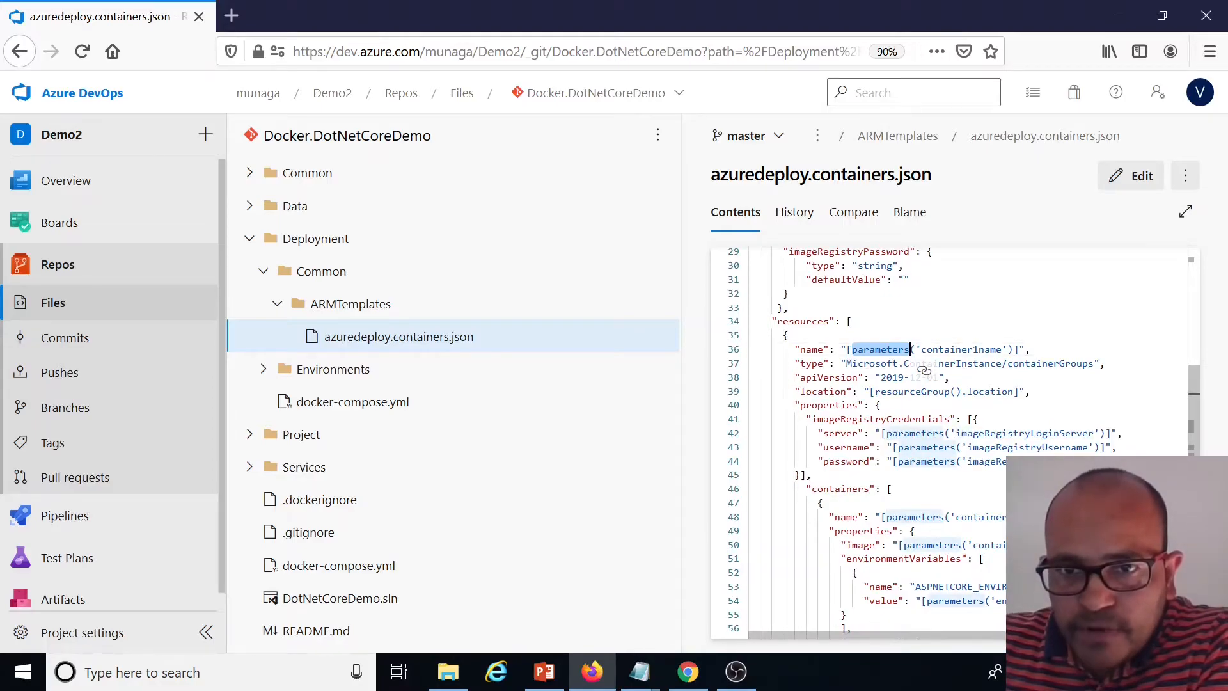
scroll(923, 369, up, 9)
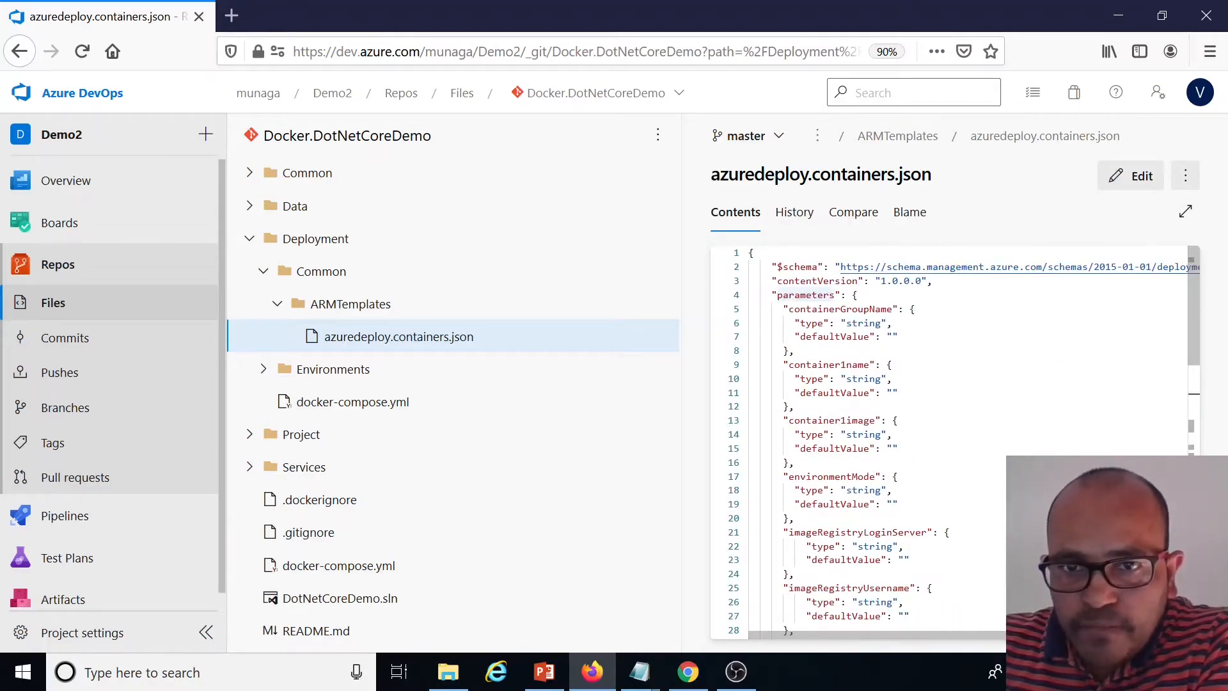
Examine the template's container definition: its name, image and environment variables referencing the parameters
scroll(924, 370, down, 9)
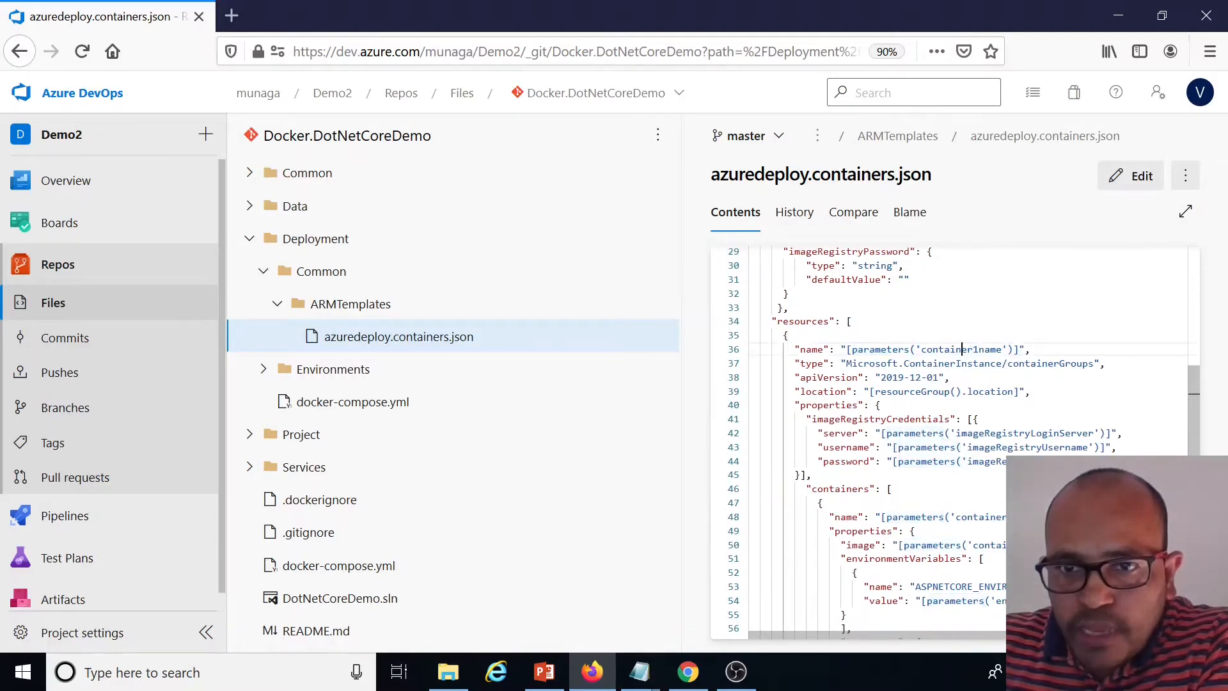
double_click(960, 349)
scroll(1015, 369, up, 9)
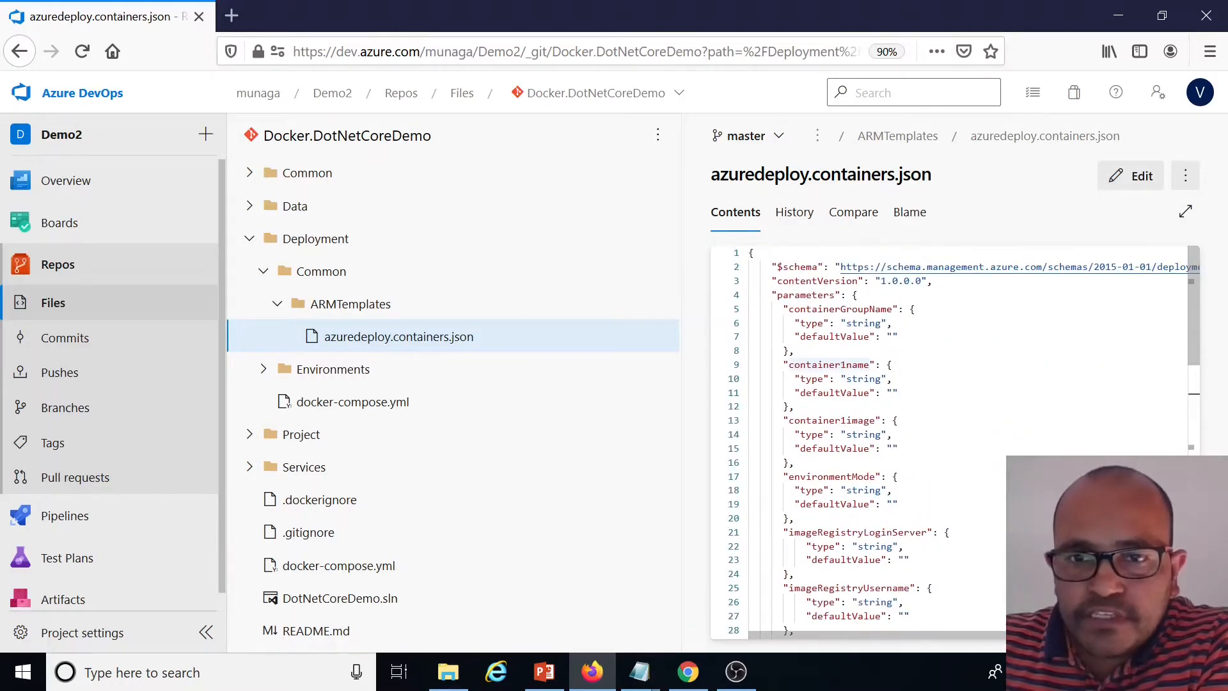
double_click(830, 365)
scroll(870, 396, down, 9)
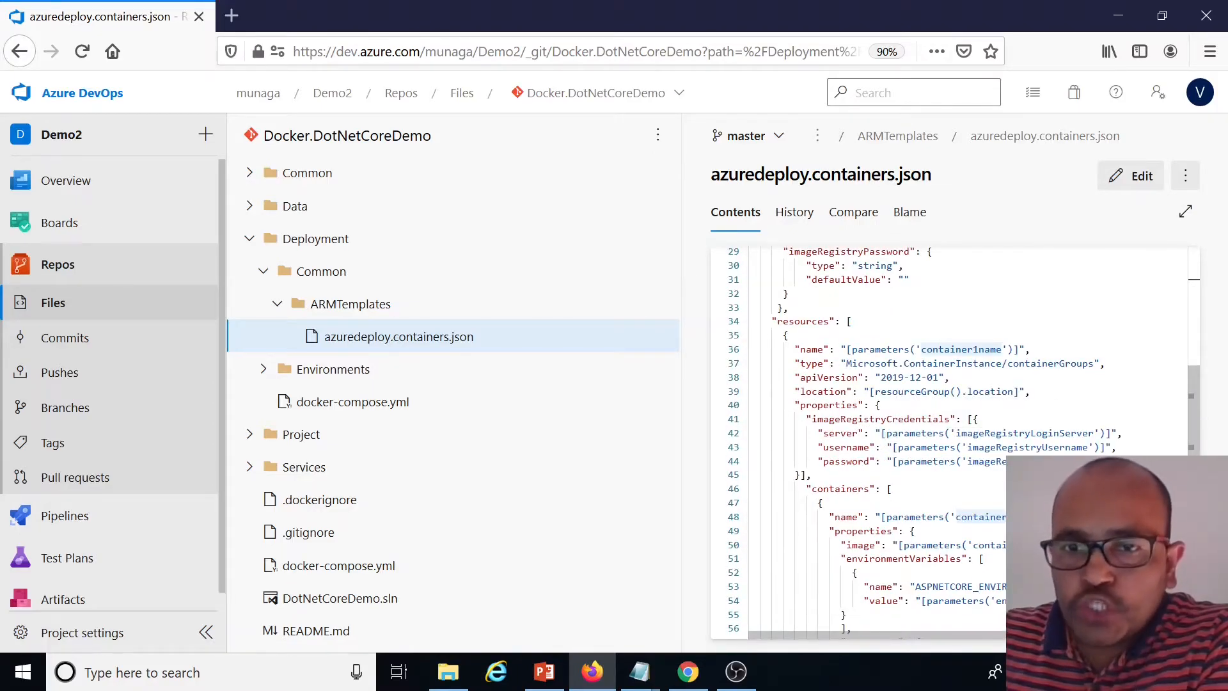
scroll(895, 415, down, 3)
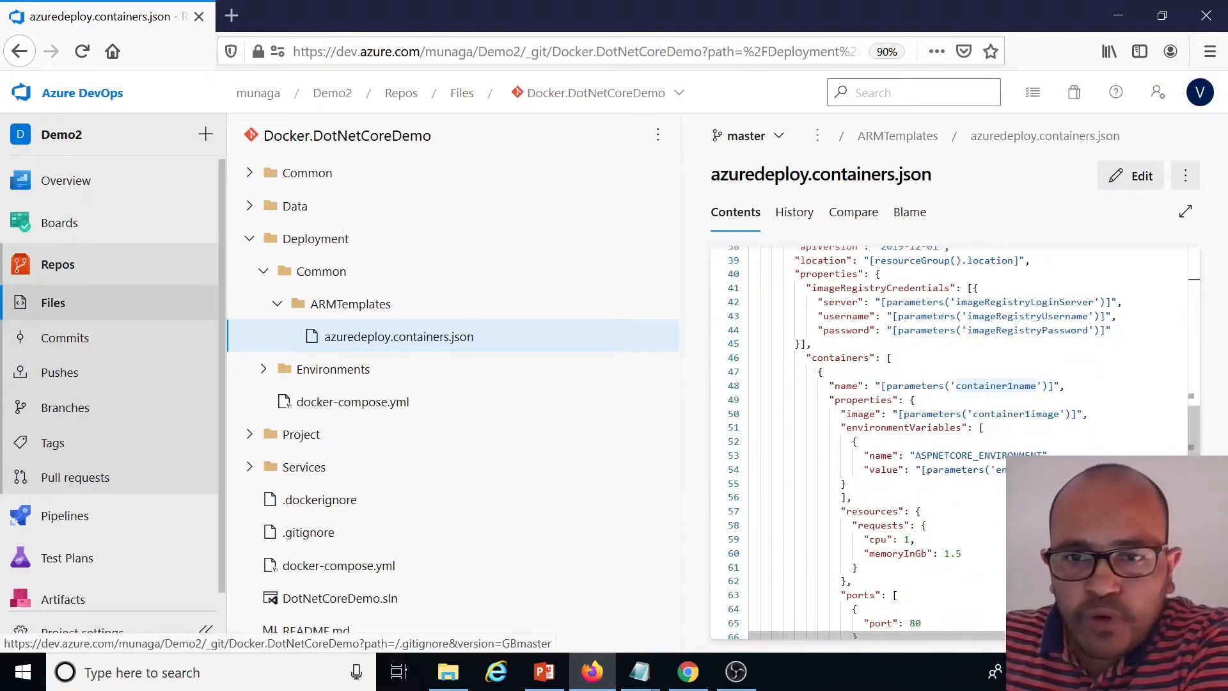
scroll(946, 441, down, 3)
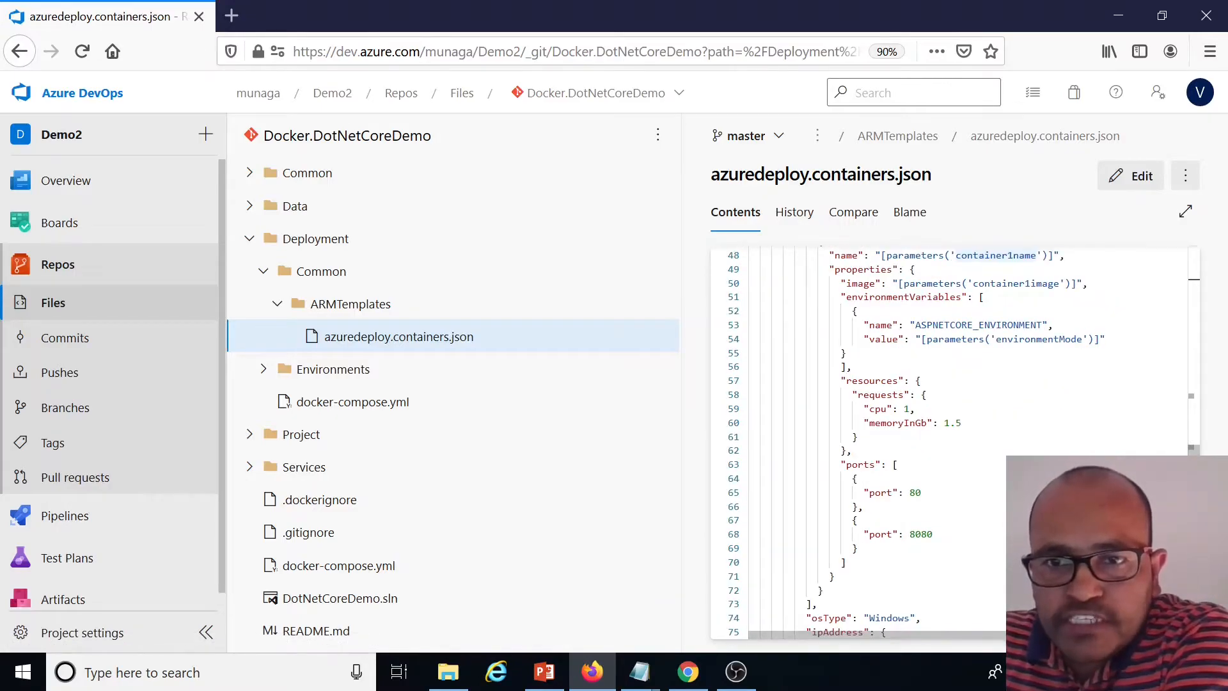
scroll(946, 441, up, 3)
double_click(860, 414)
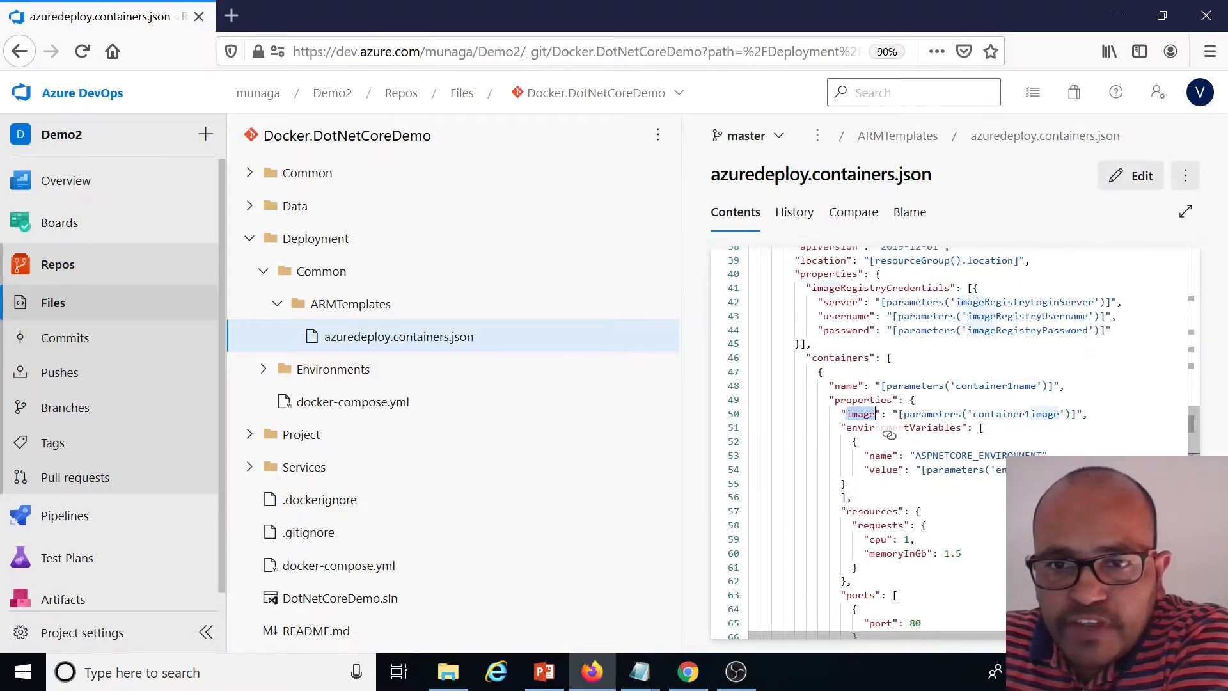
double_click(934, 427)
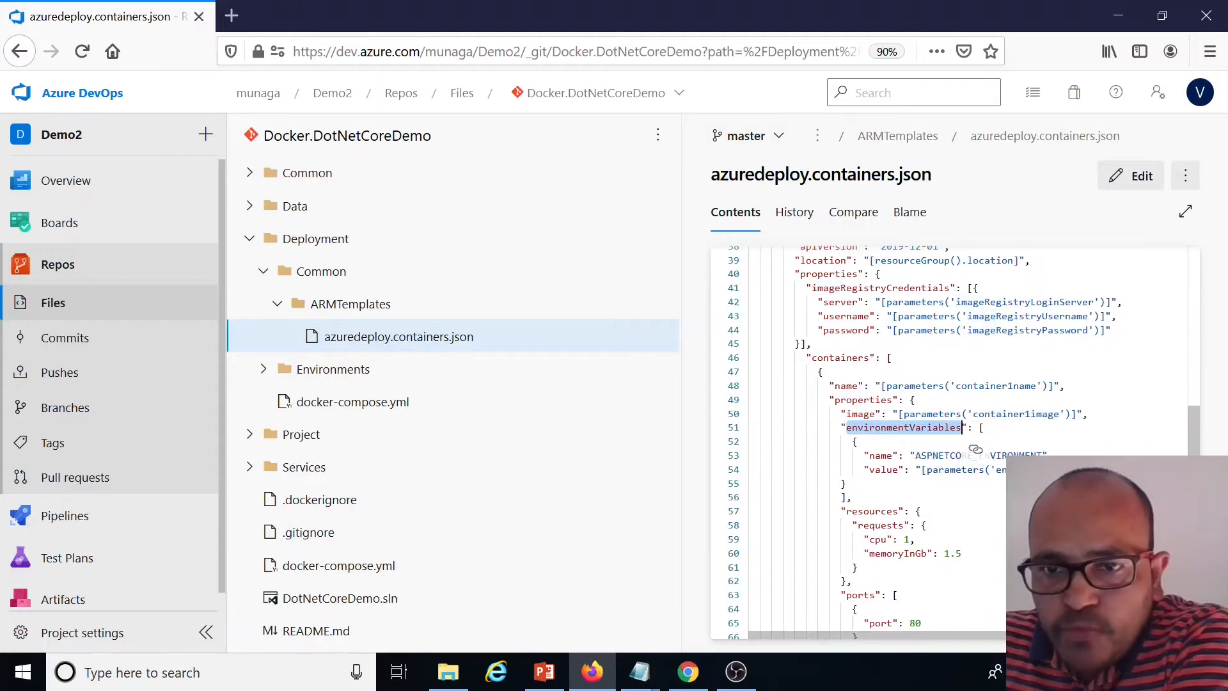
Inspect the template's environment variable value, resource requests, ports, OS type and public IP DNS name label
scroll(976, 448, up, 8)
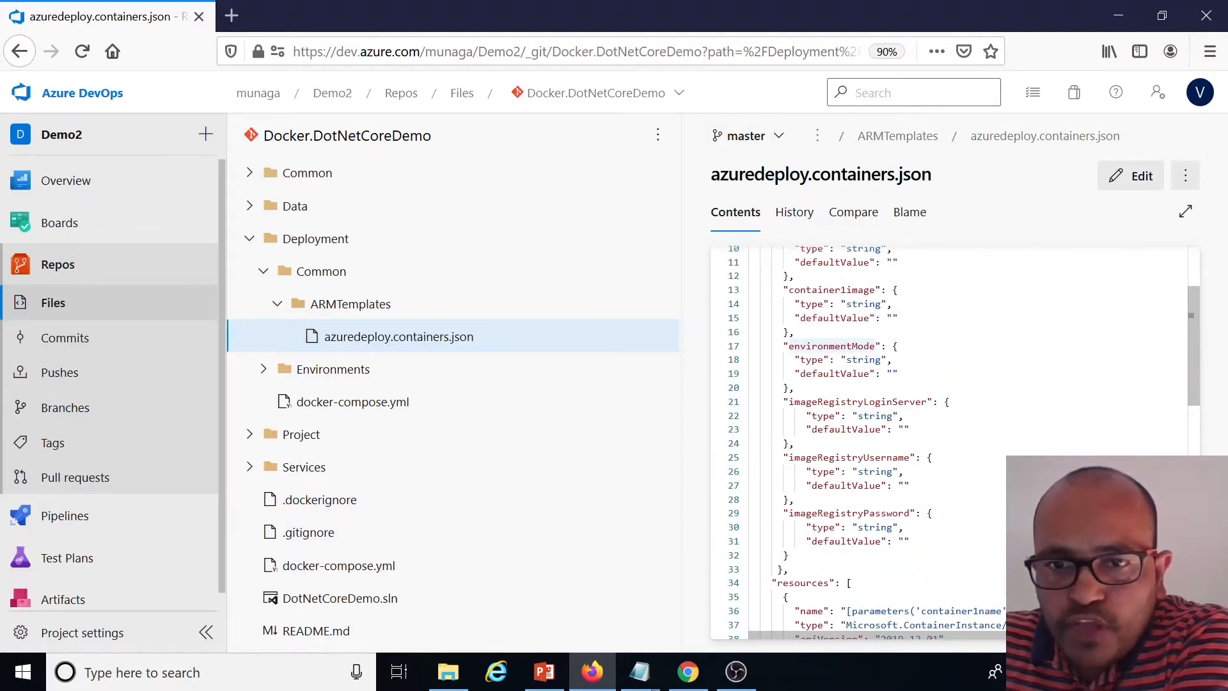
scroll(975, 449, down, 10)
double_click(1039, 338)
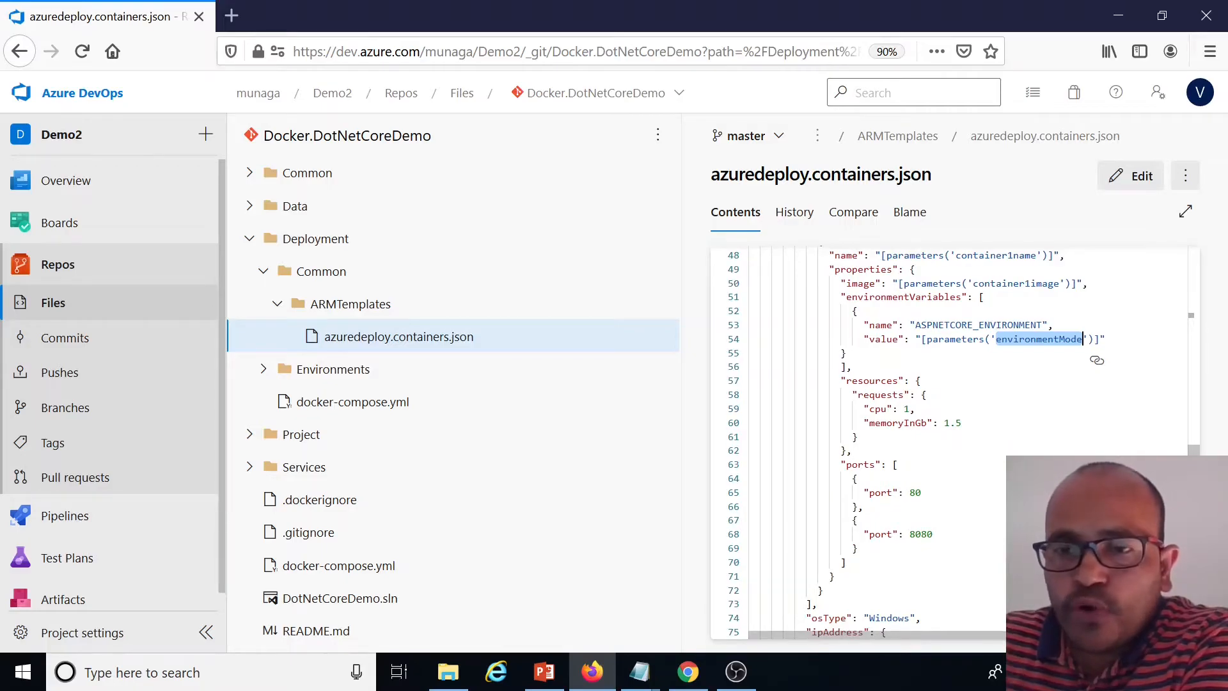
scroll(1096, 360, down, 5)
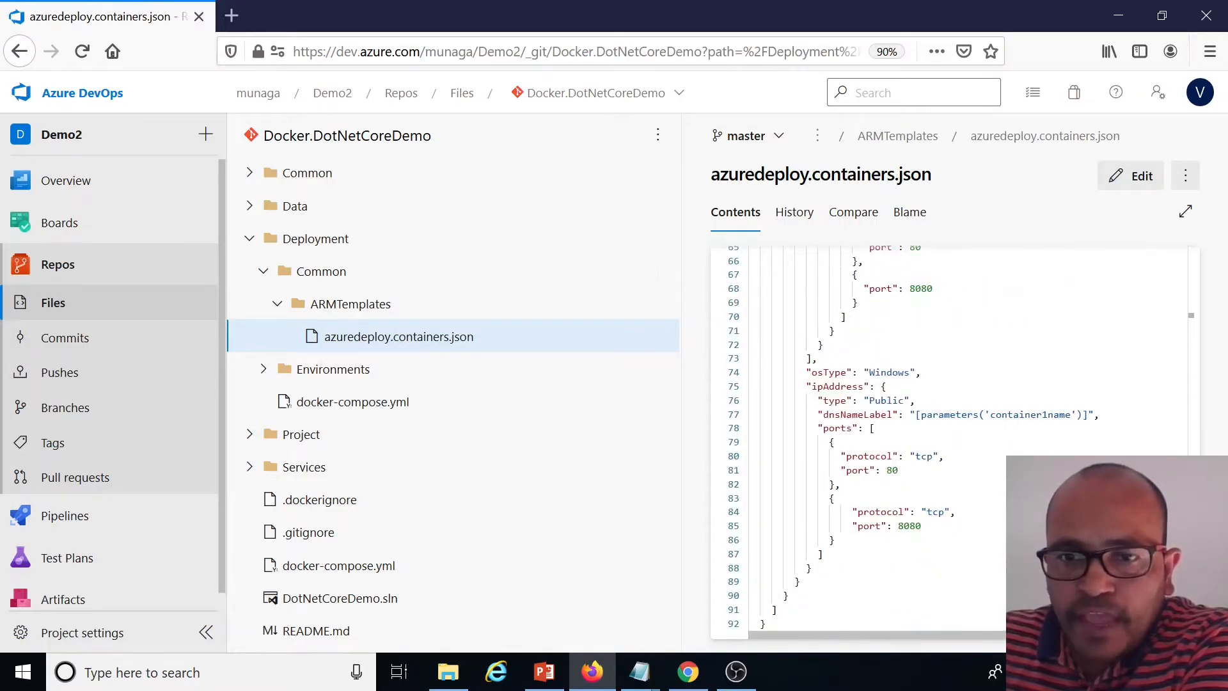
double_click(858, 415)
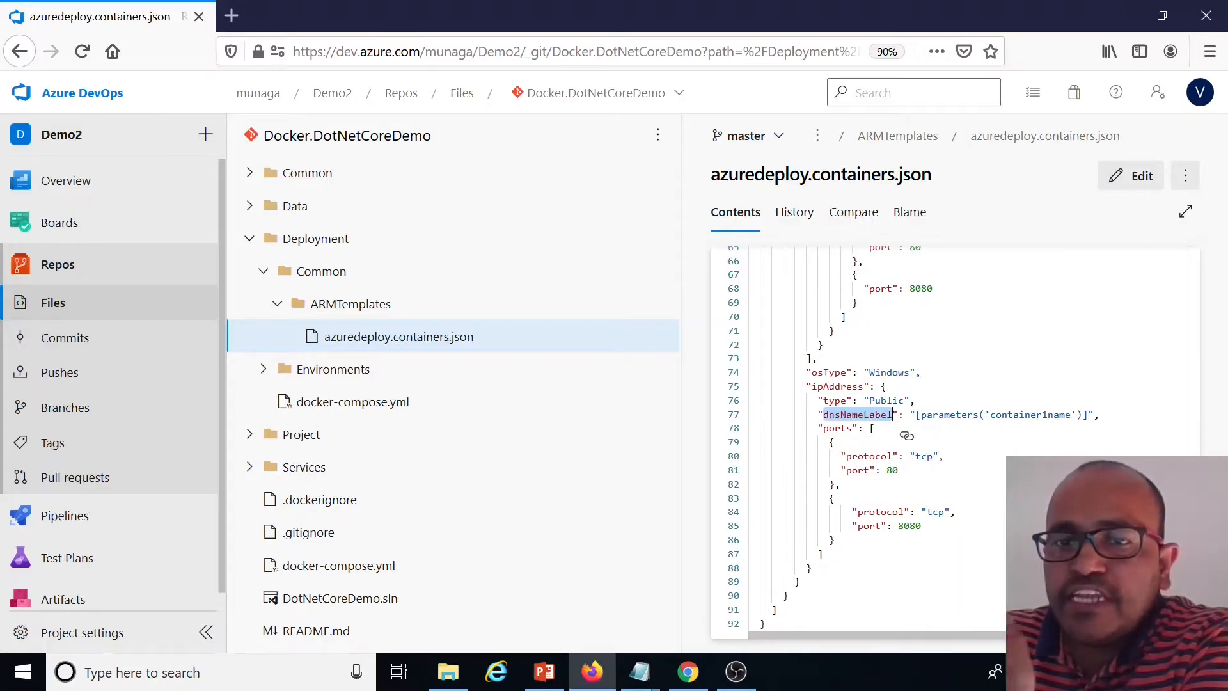
double_click(1069, 414)
scroll(1072, 414, up, 18)
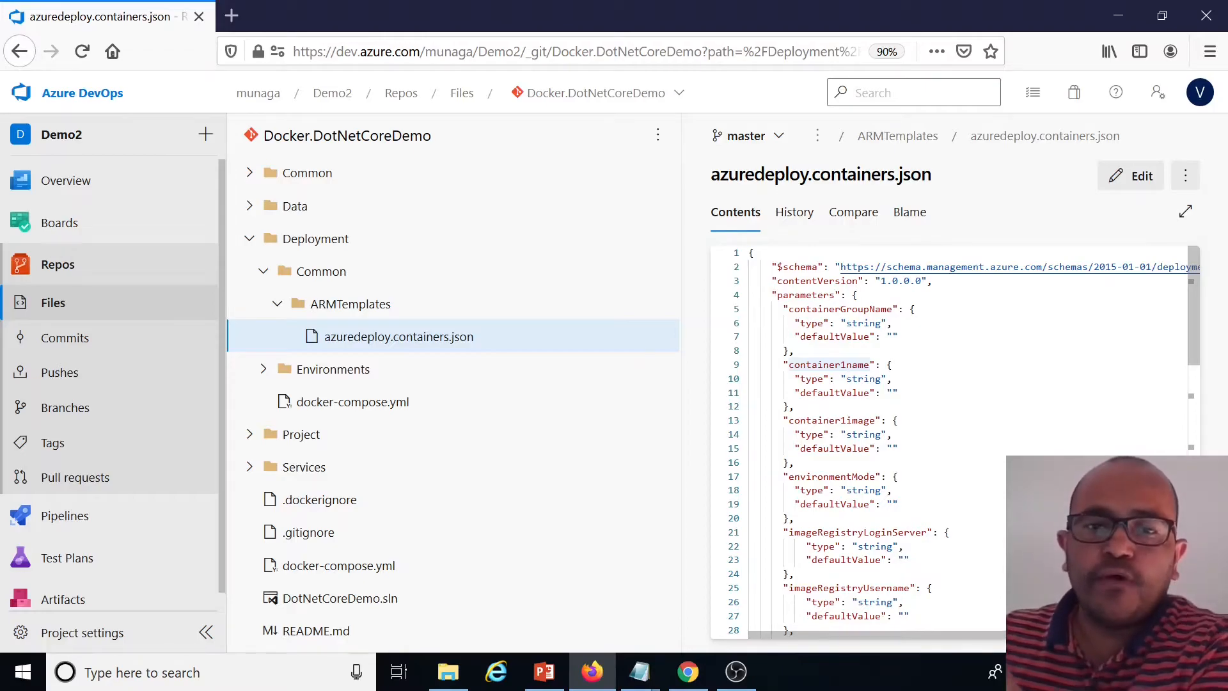
scroll(953, 441, down, 16)
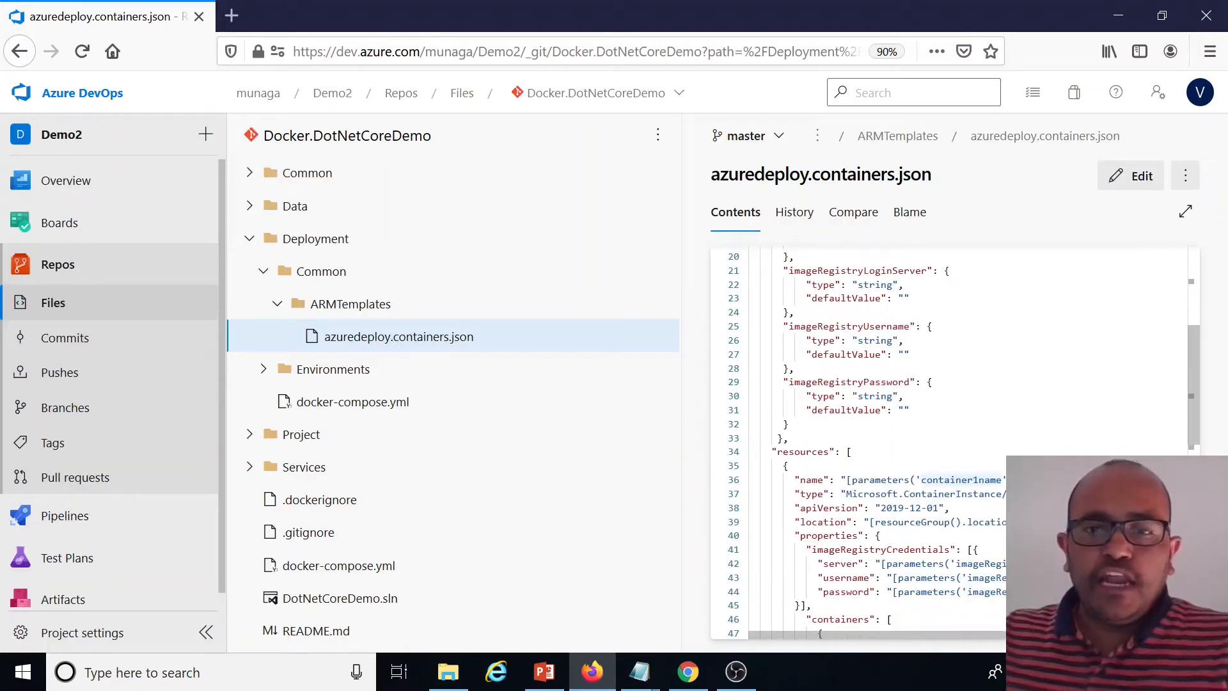
click(266, 371)
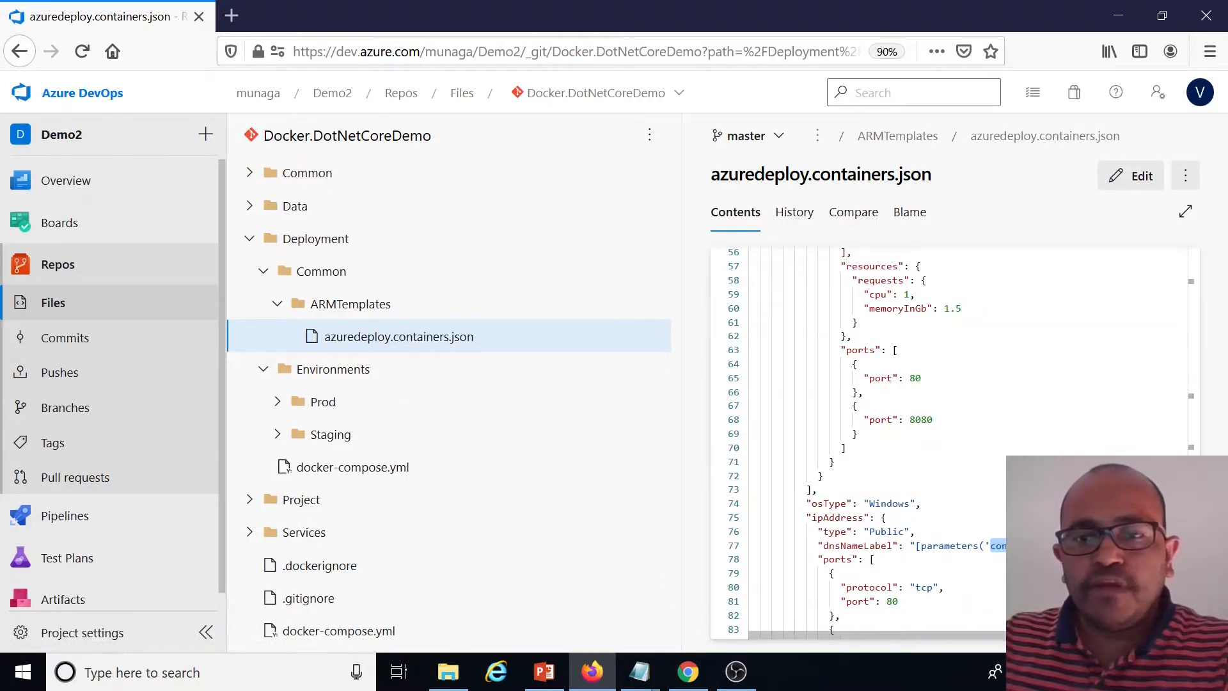
double_click(898, 503)
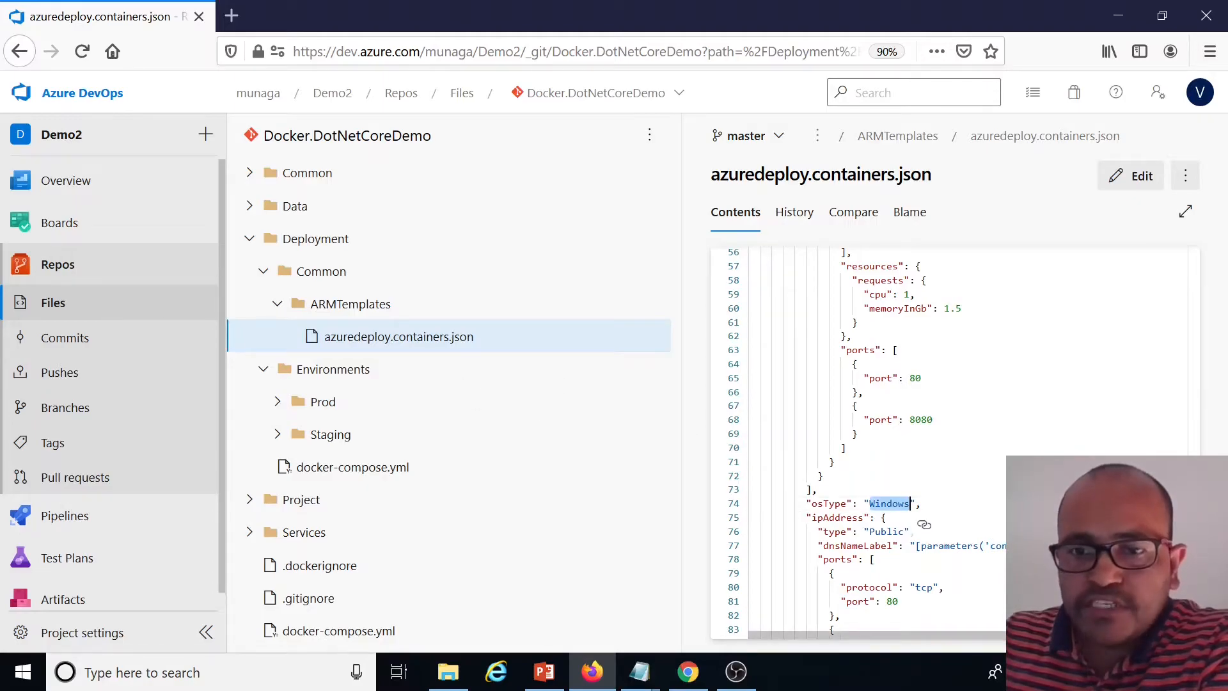
Open the Prod azuredeploy.containers.api.parameters.json file and compare its parameters with the ARM template's
click(276, 405)
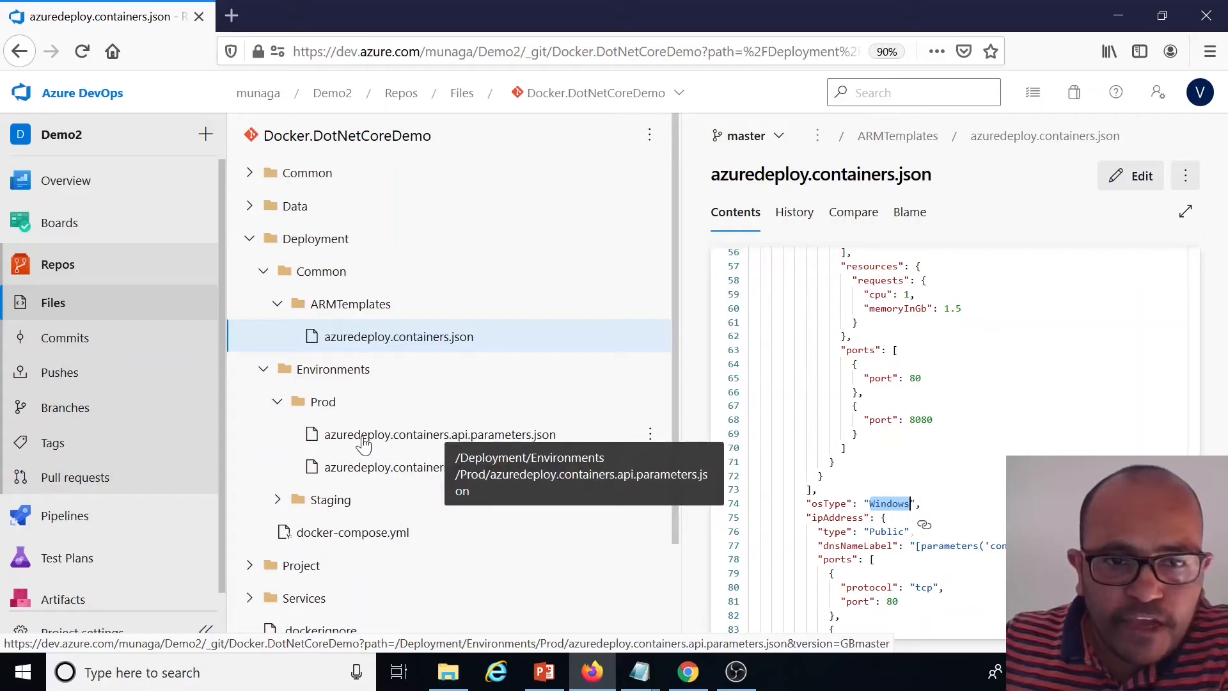
click(450, 441)
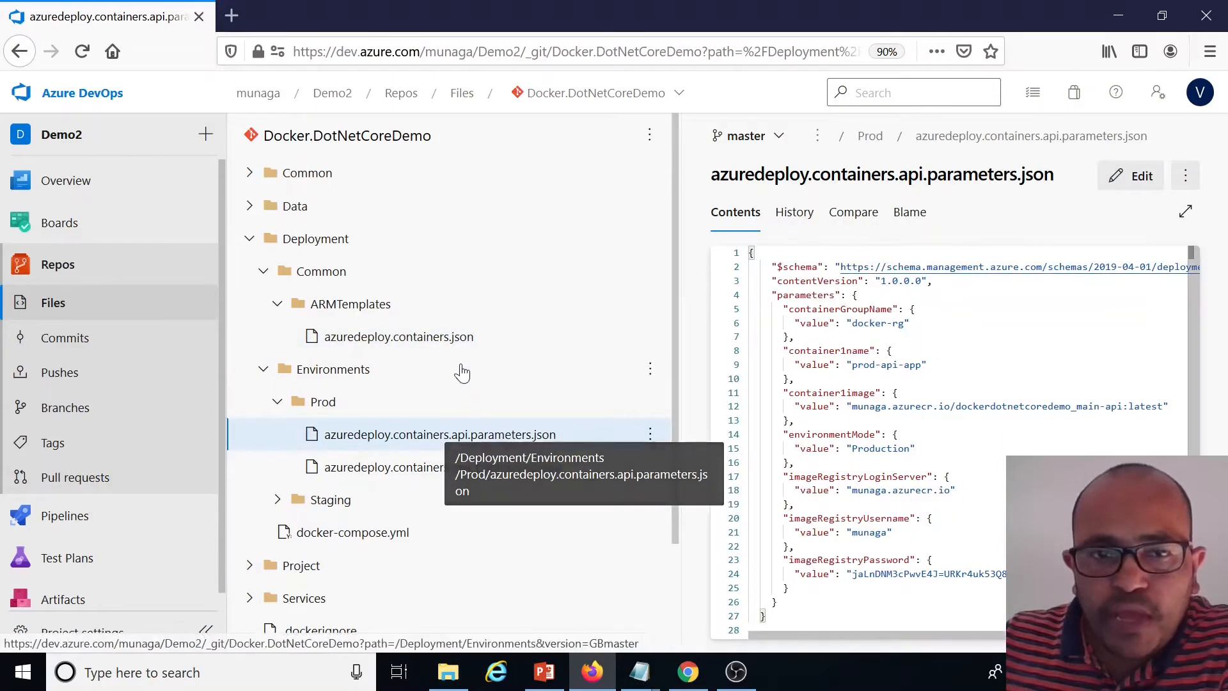
scroll(954, 441, down, 2)
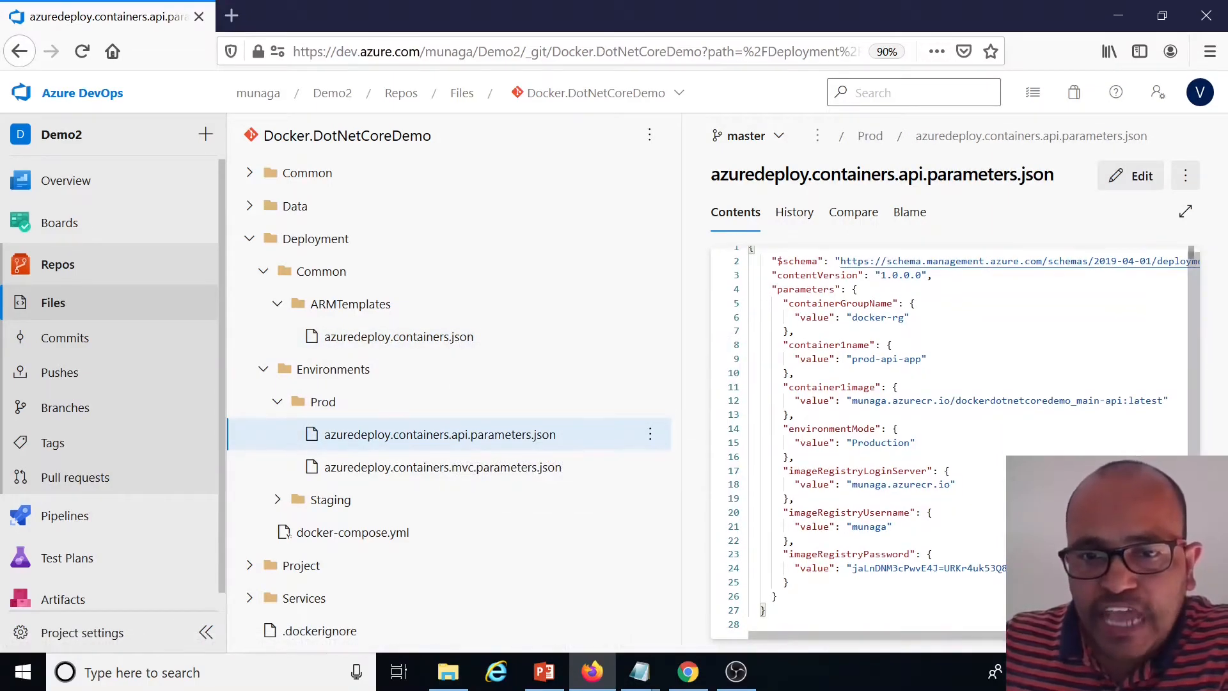
drag(768, 610, 767, 261)
click(892, 345)
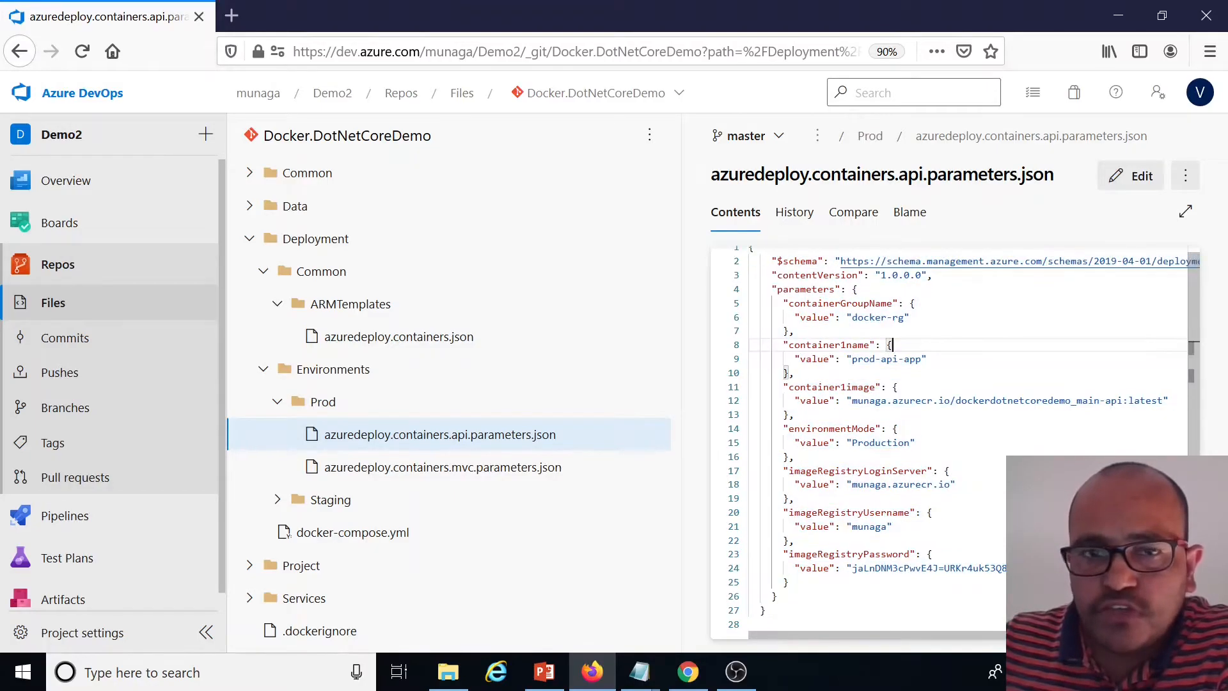
click(378, 338)
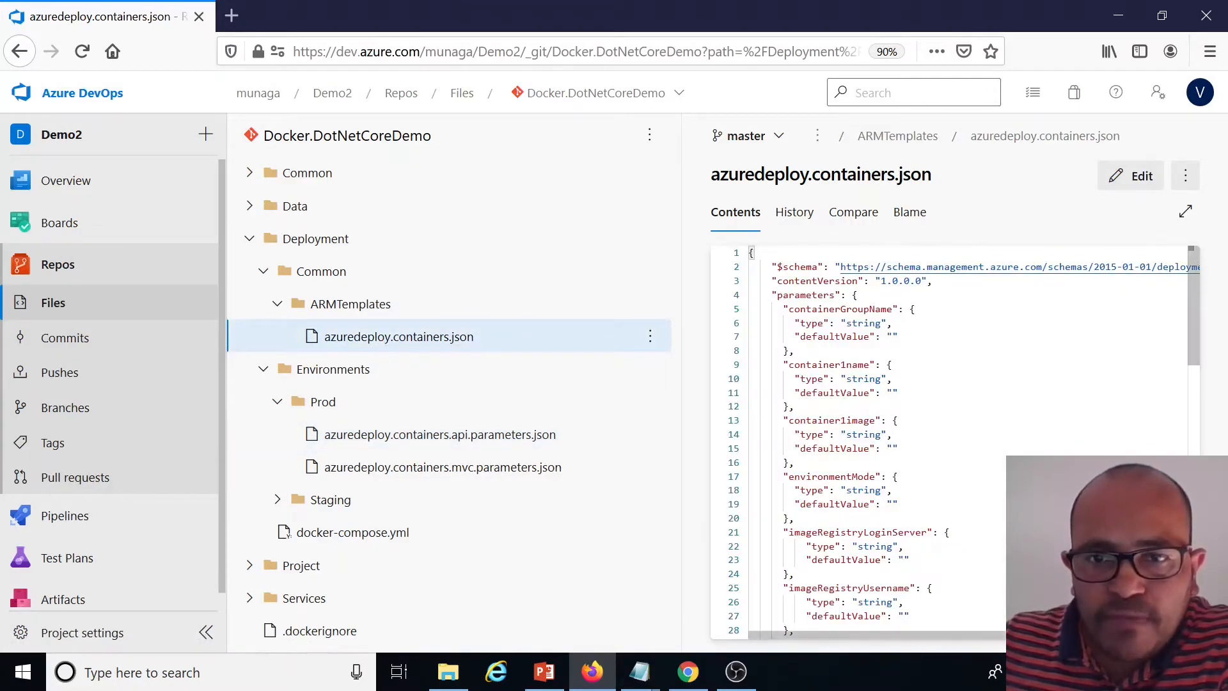
double_click(835, 295)
click(411, 436)
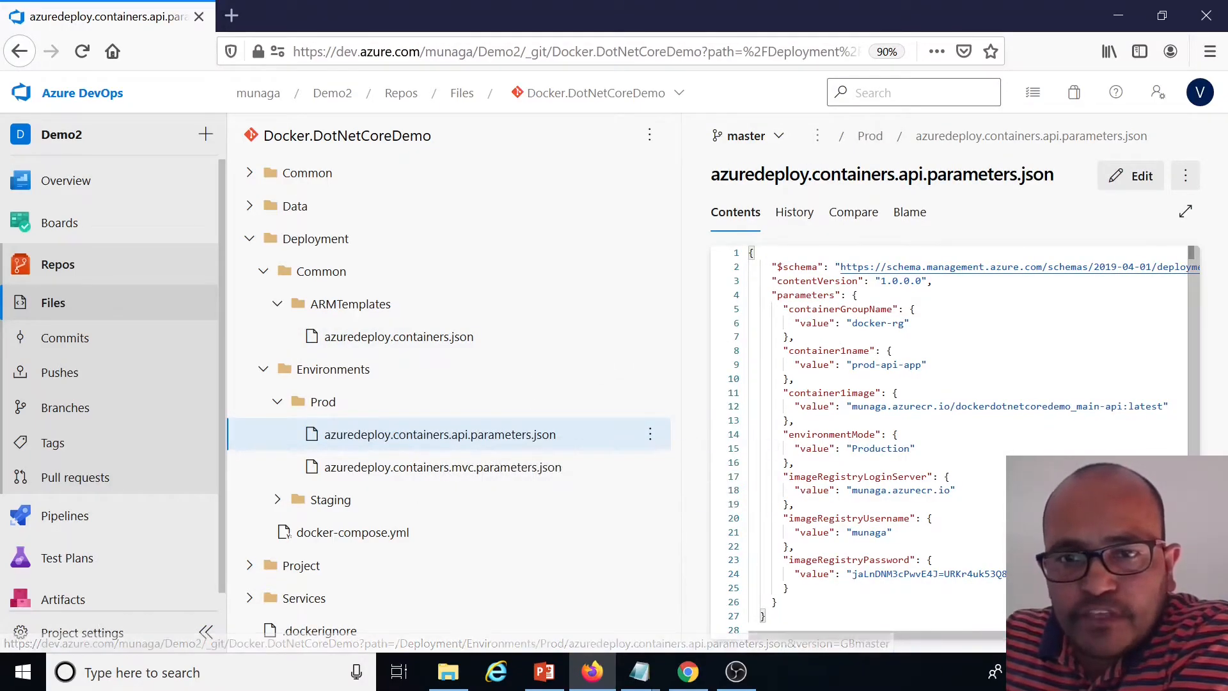
Review the Prod api parameter values: container group name, container name, image, environment mode and registry credentials
double_click(859, 309)
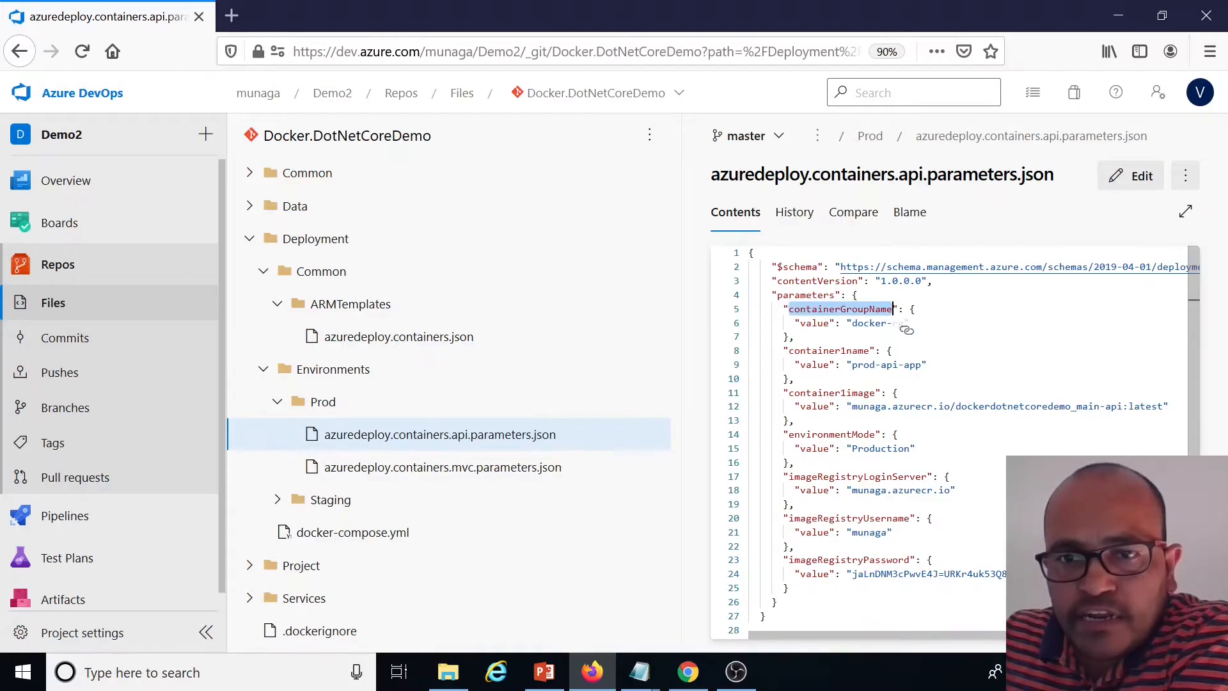
click(881, 364)
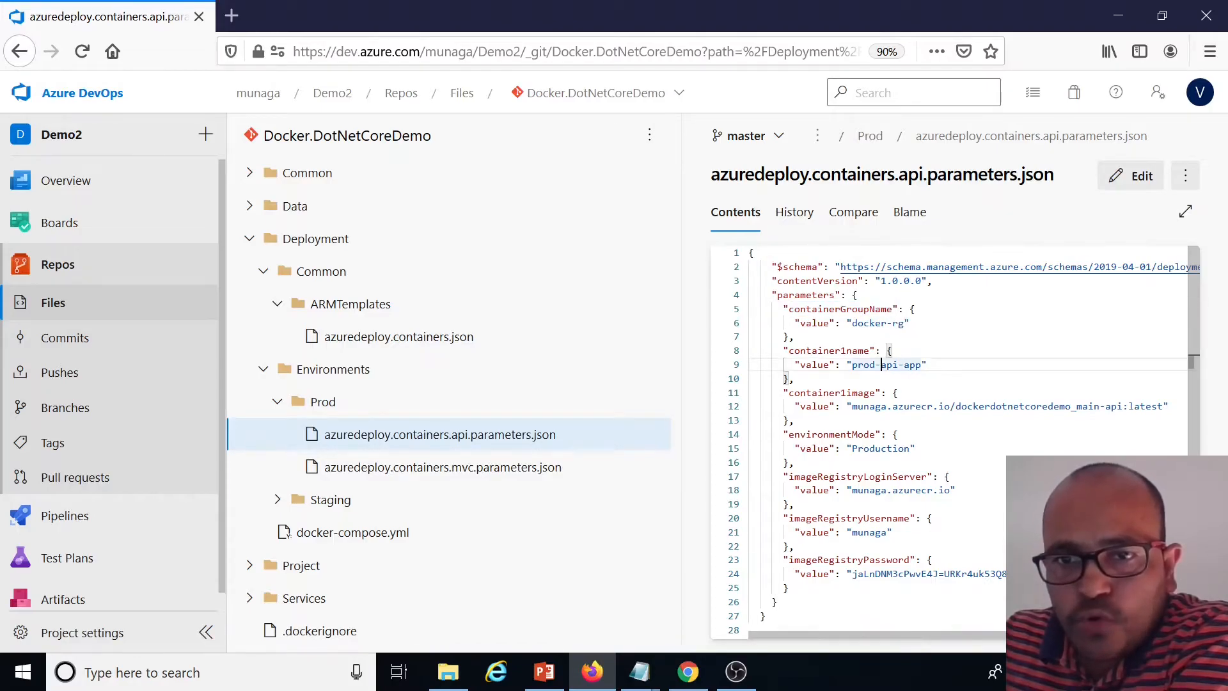
click(850, 378)
double_click(850, 351)
drag(922, 364, 851, 364)
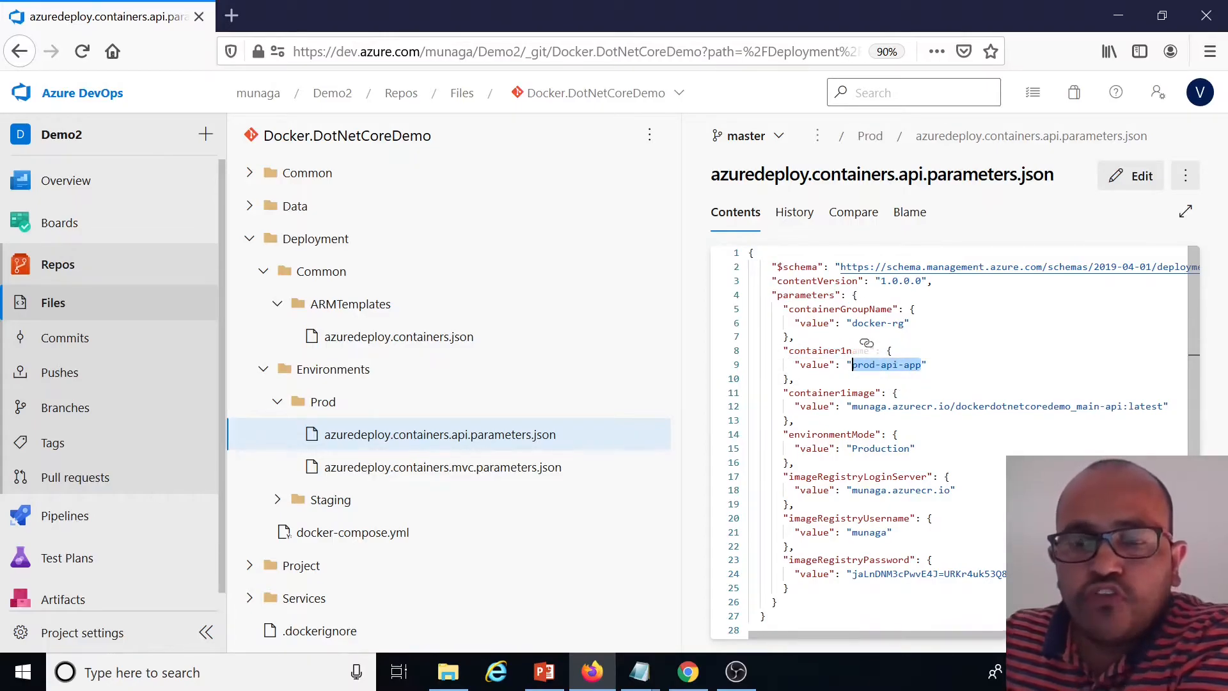
scroll(852, 359, down, 1)
click(794, 414)
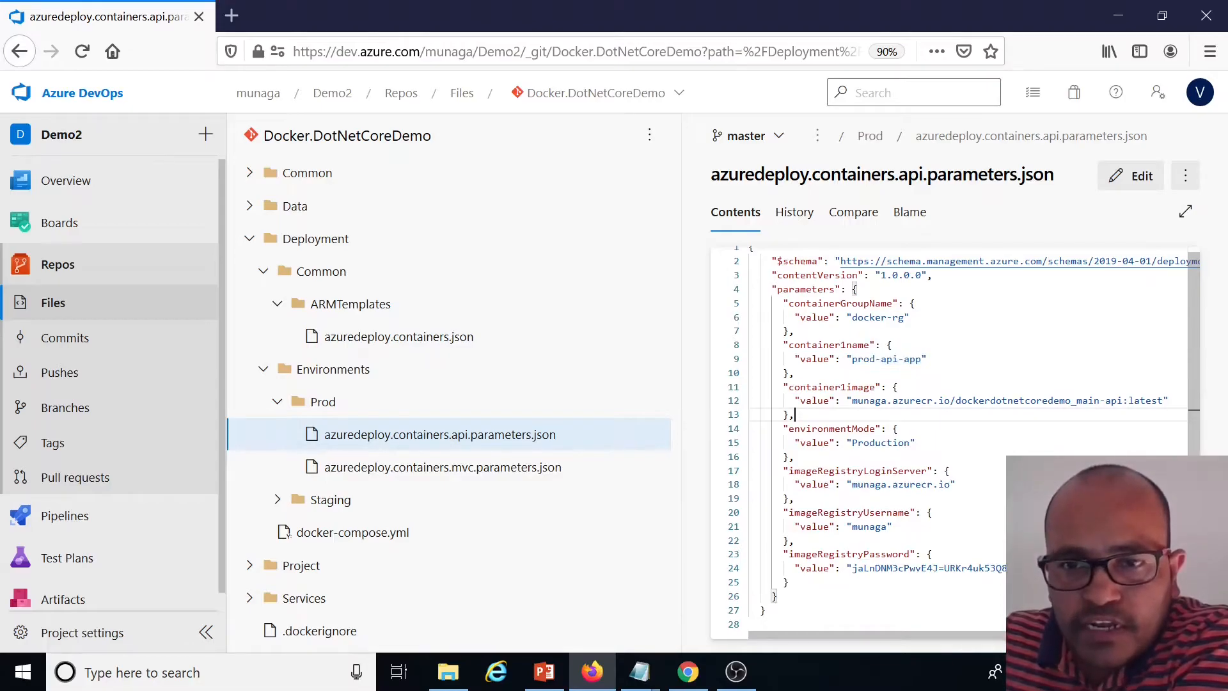
double_click(874, 387)
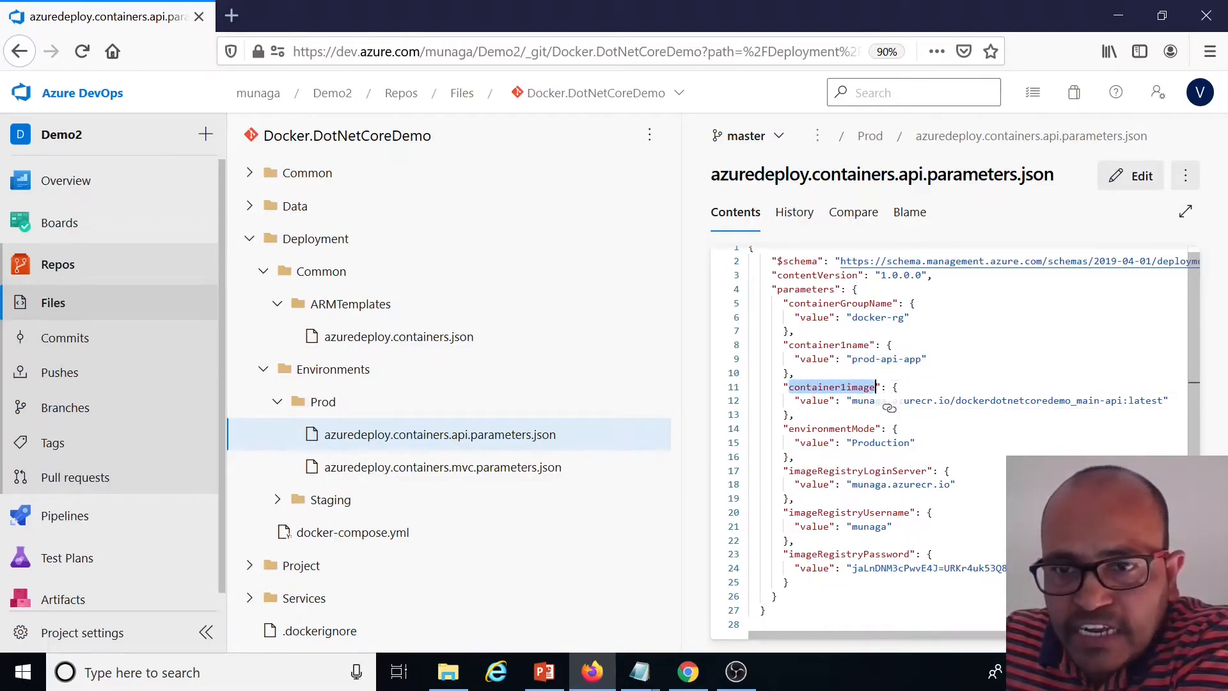
click(794, 415)
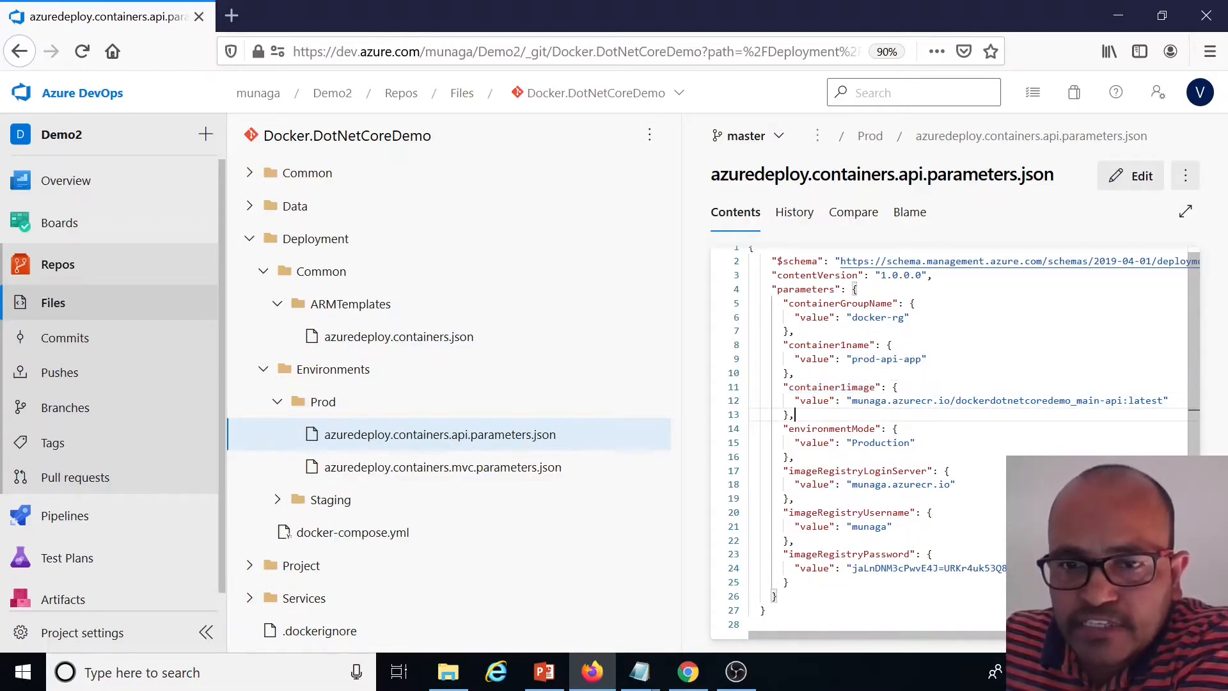
double_click(870, 526)
double_click(927, 567)
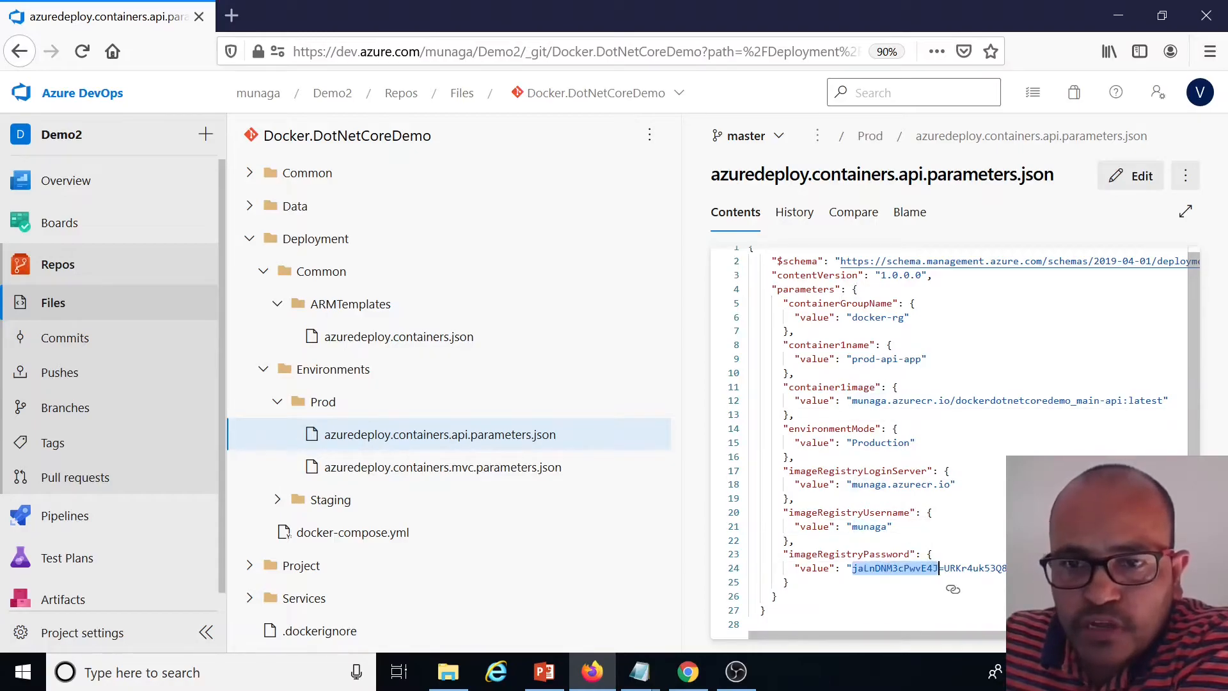
double_click(894, 443)
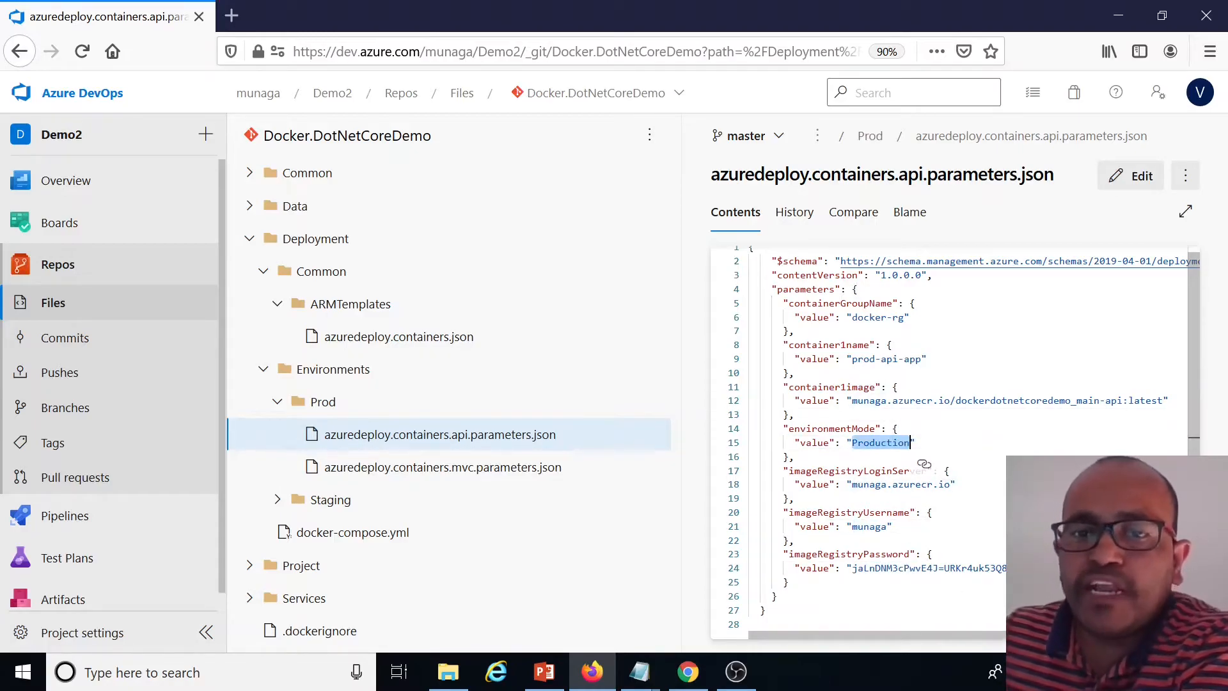
Compare the Prod mvc and Staging api and mvc parameter files' container names, images and environment modes
click(483, 467)
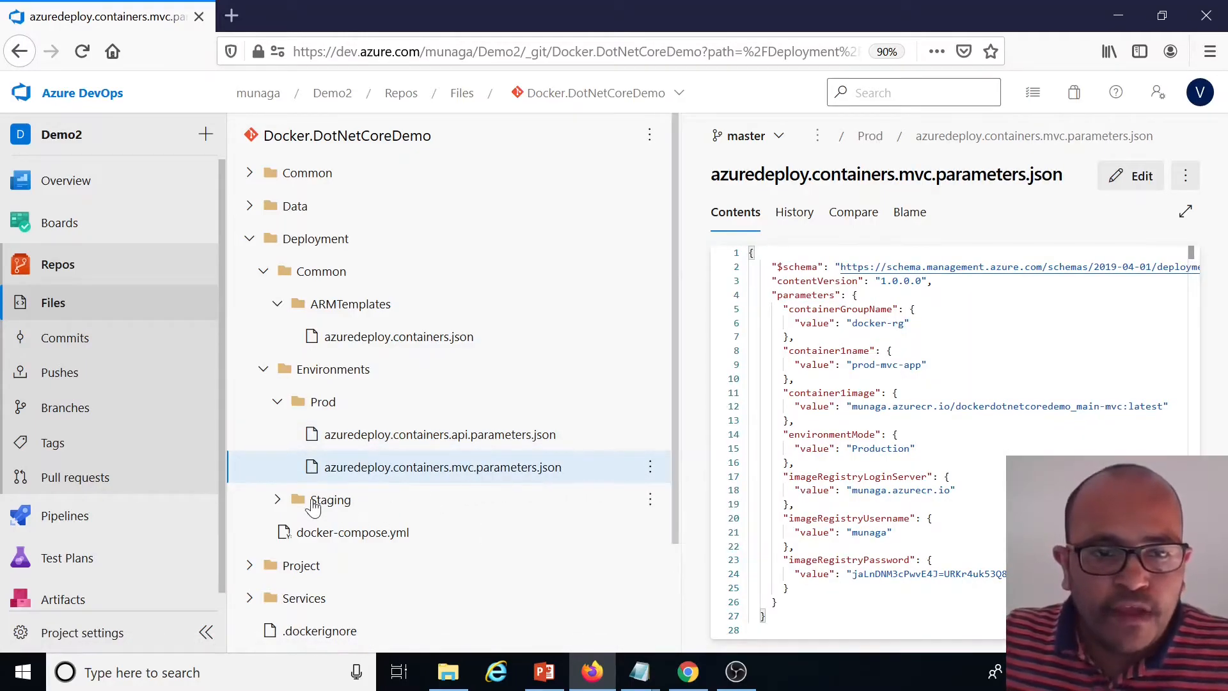
click(278, 500)
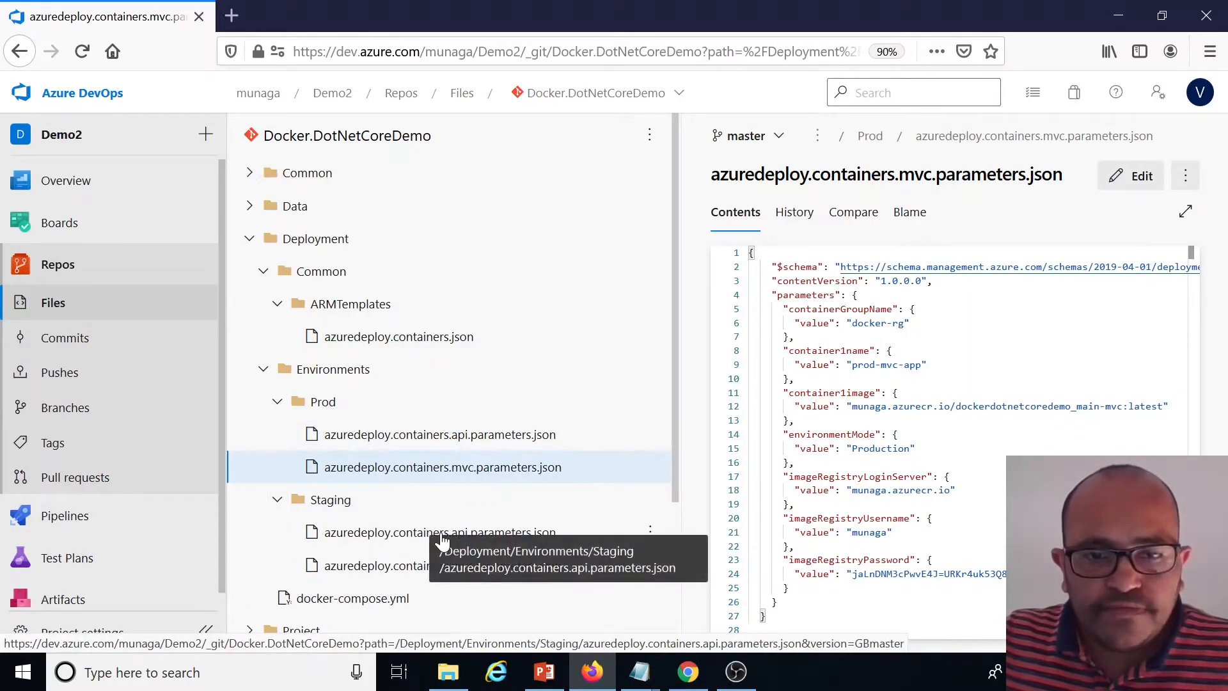
click(399, 537)
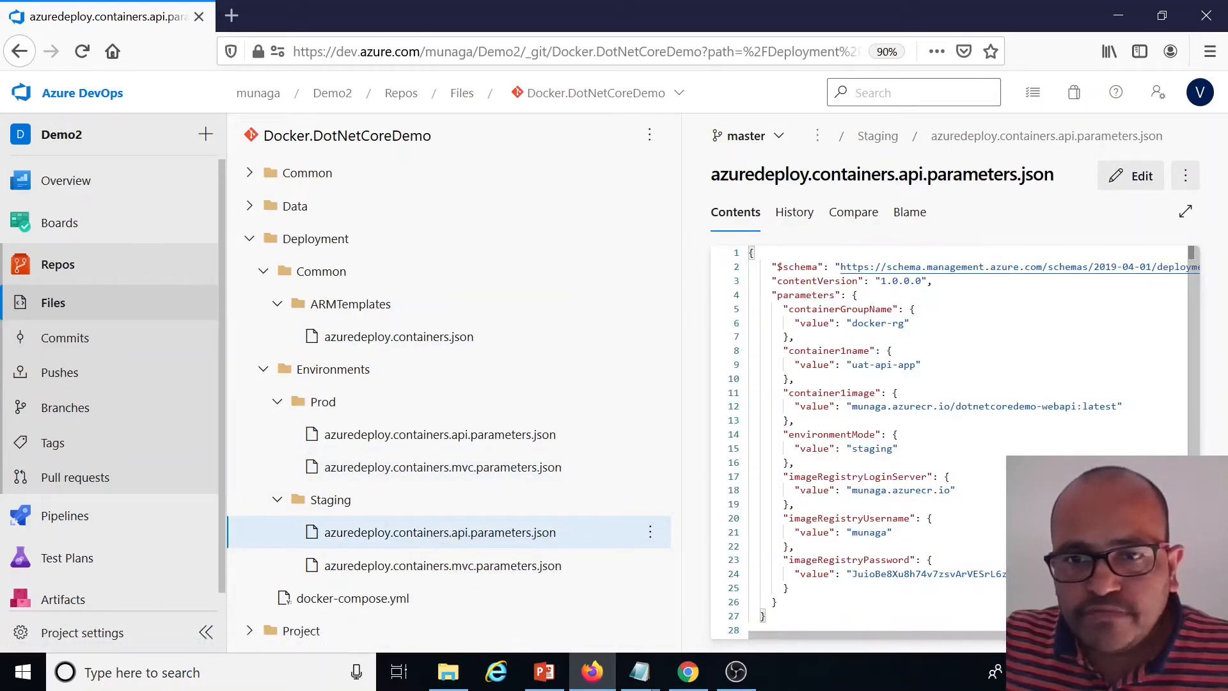
double_click(873, 448)
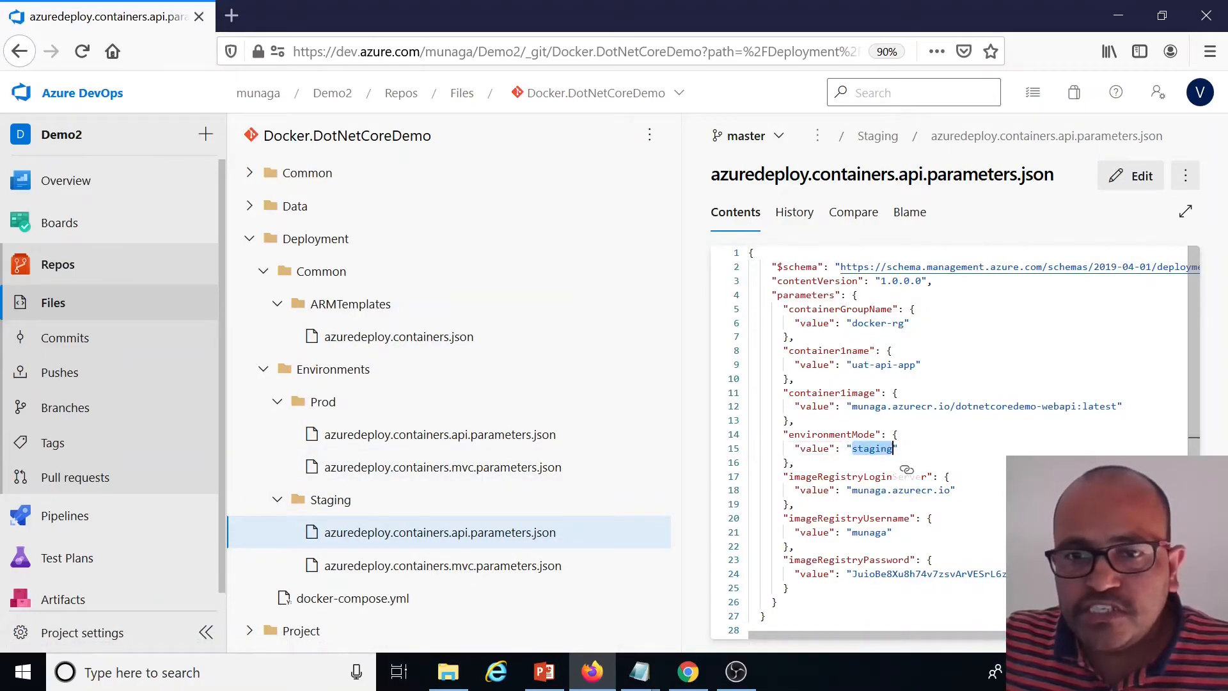
drag(852, 406, 1117, 406)
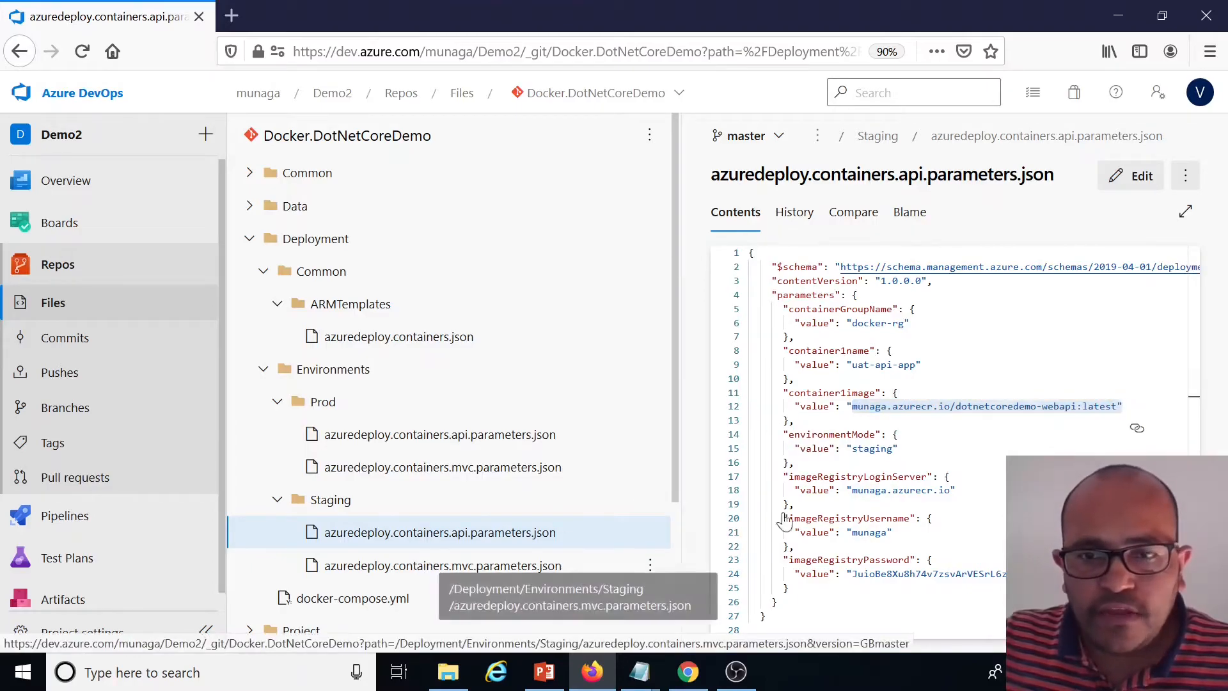
click(431, 568)
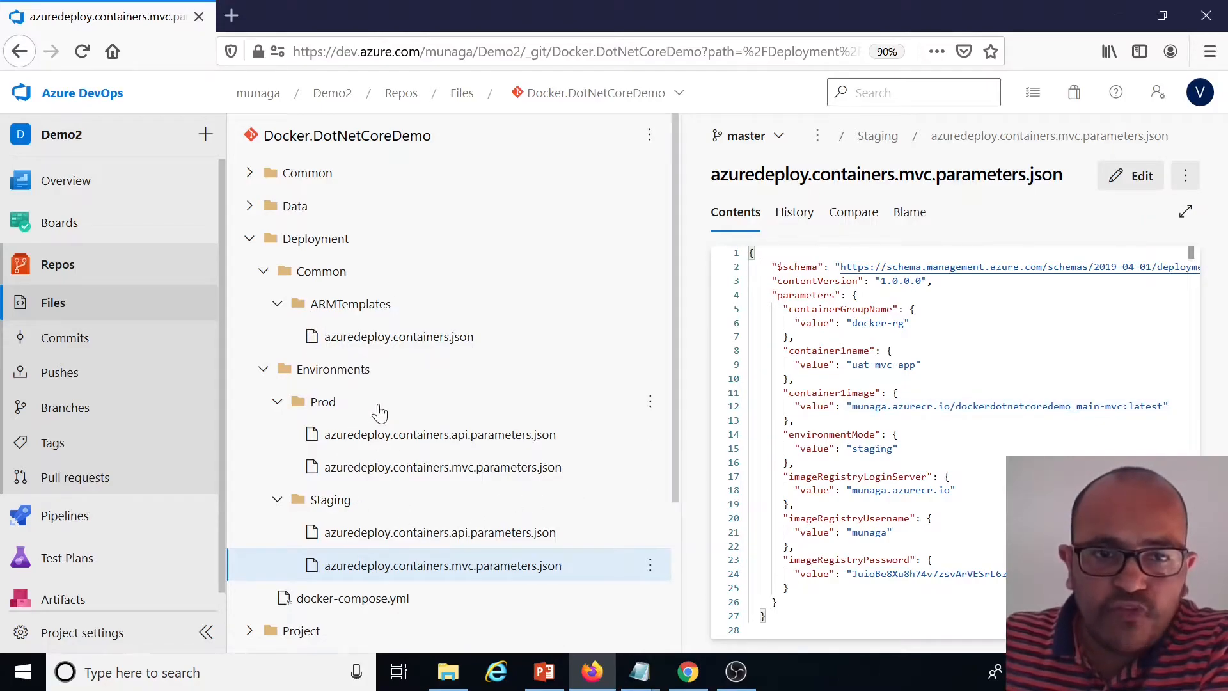
scroll(78, 534, down, 1)
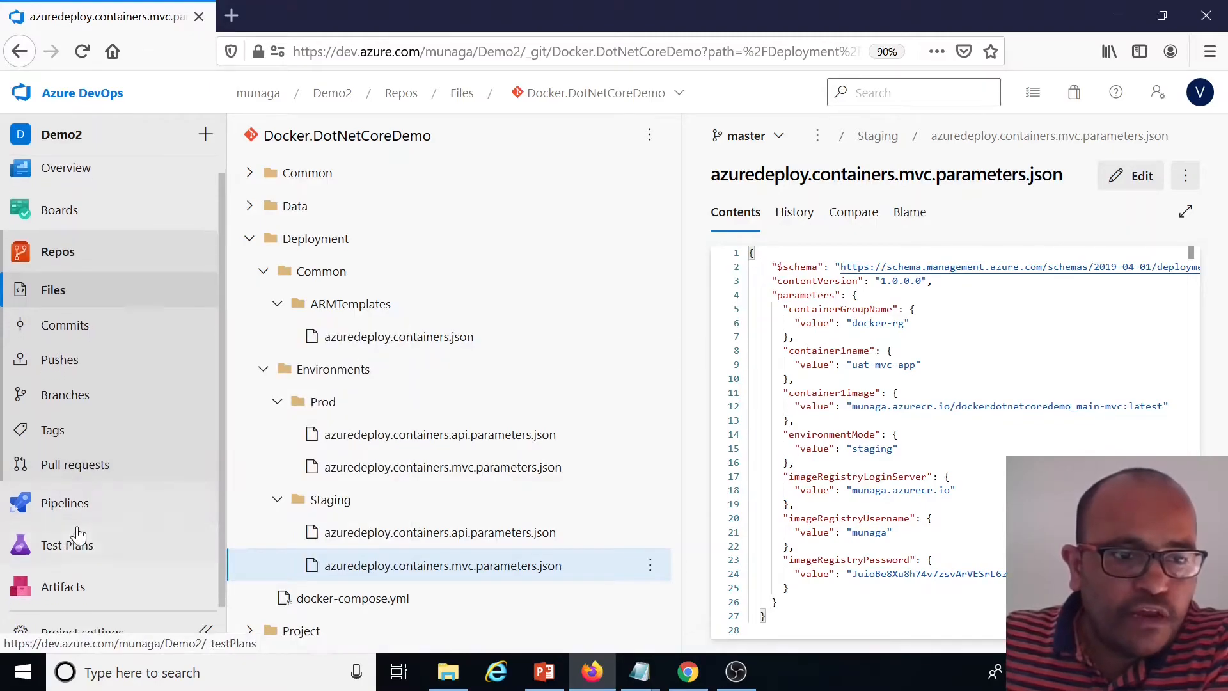
click(77, 504)
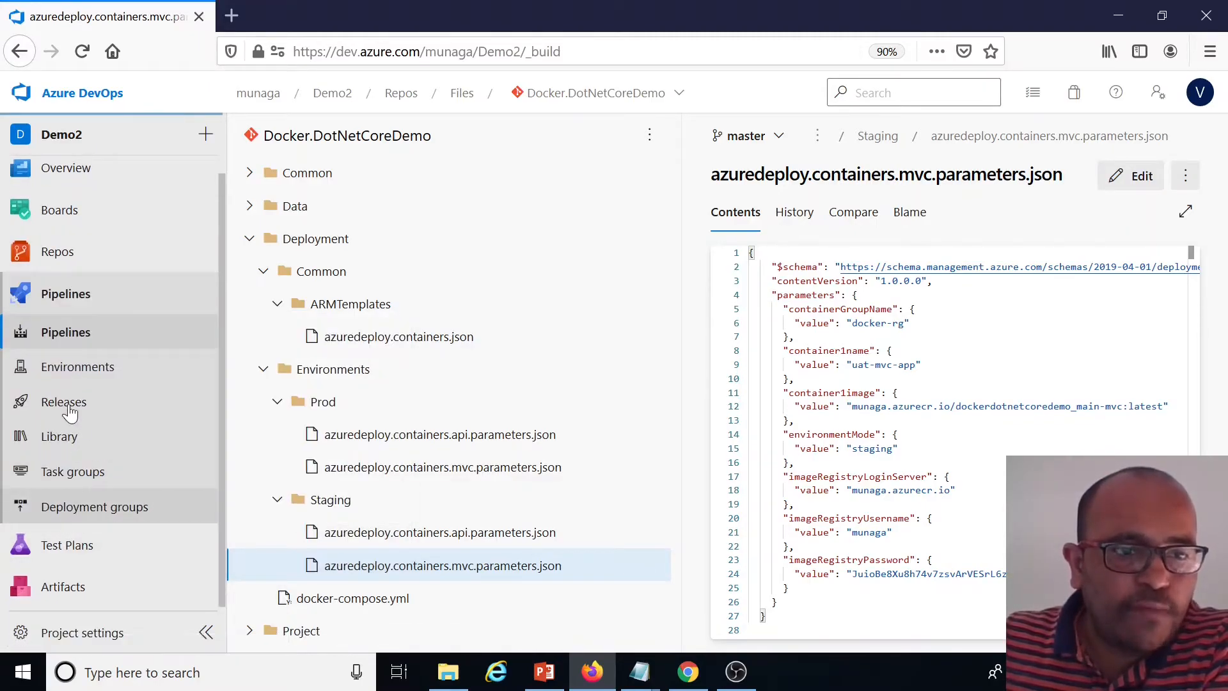
click(86, 416)
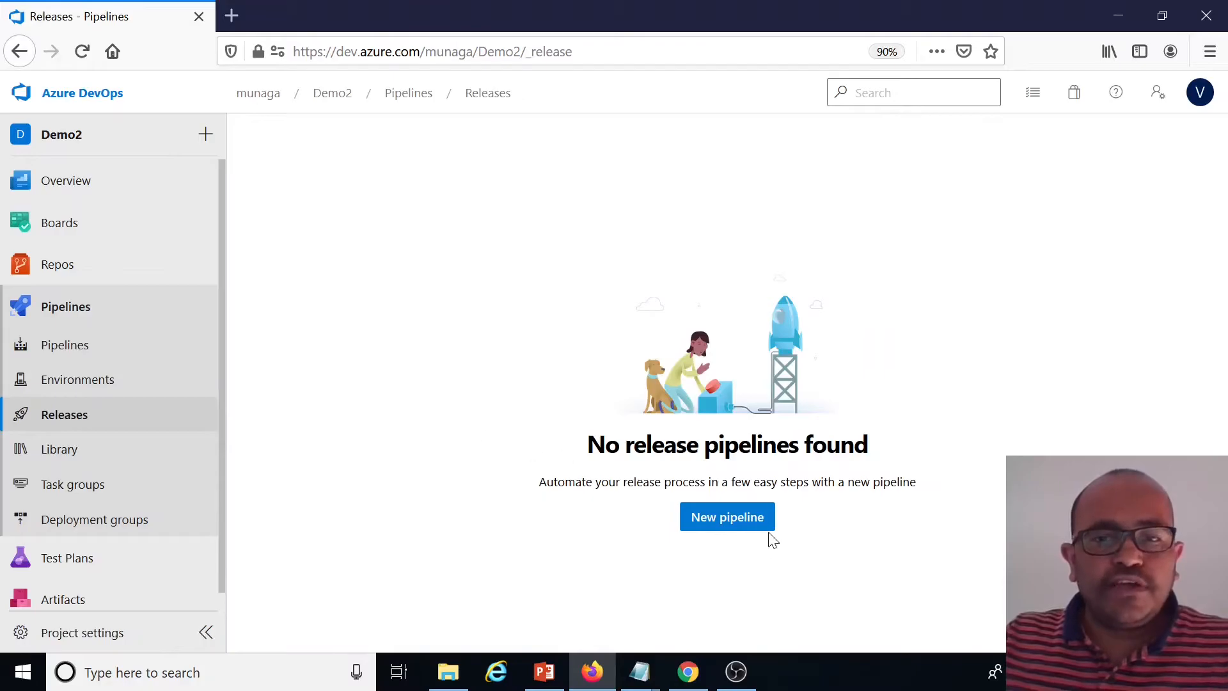
click(746, 526)
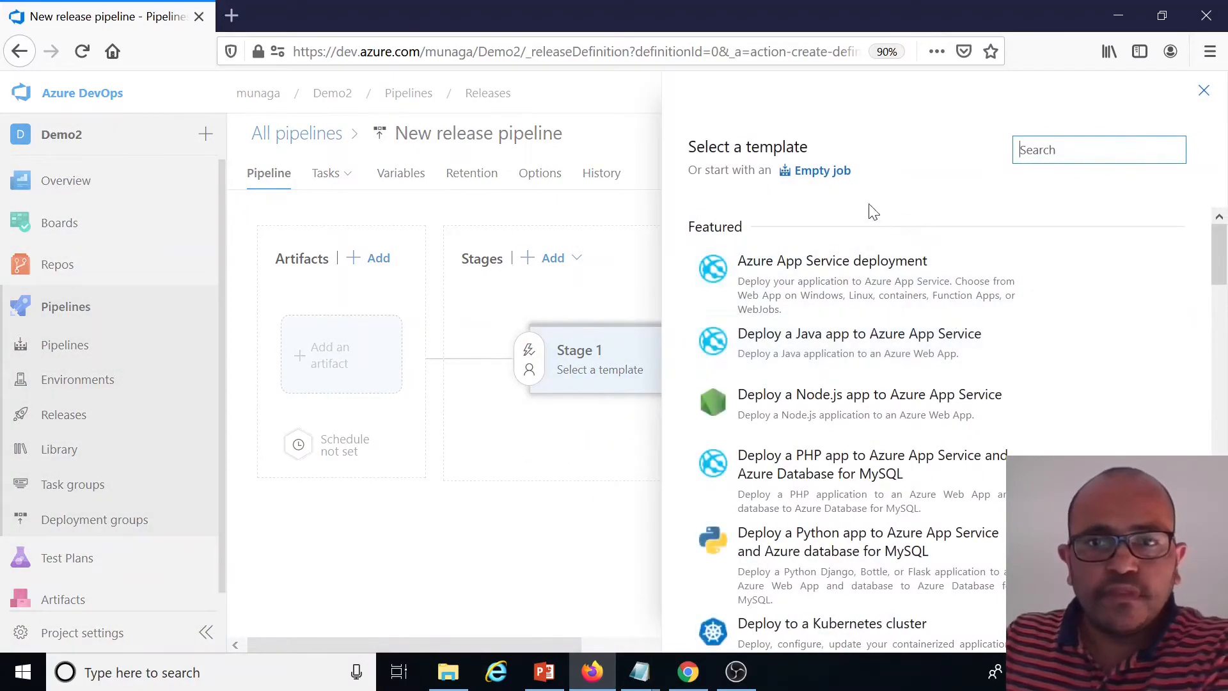
click(817, 172)
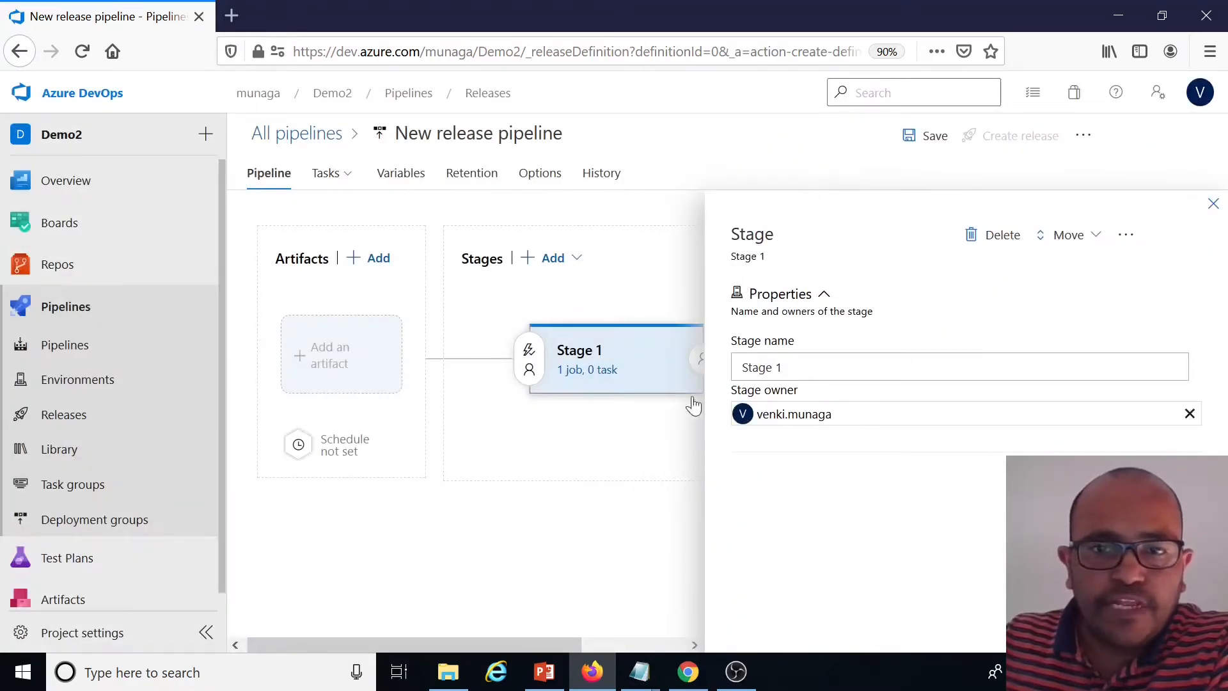
click(1213, 203)
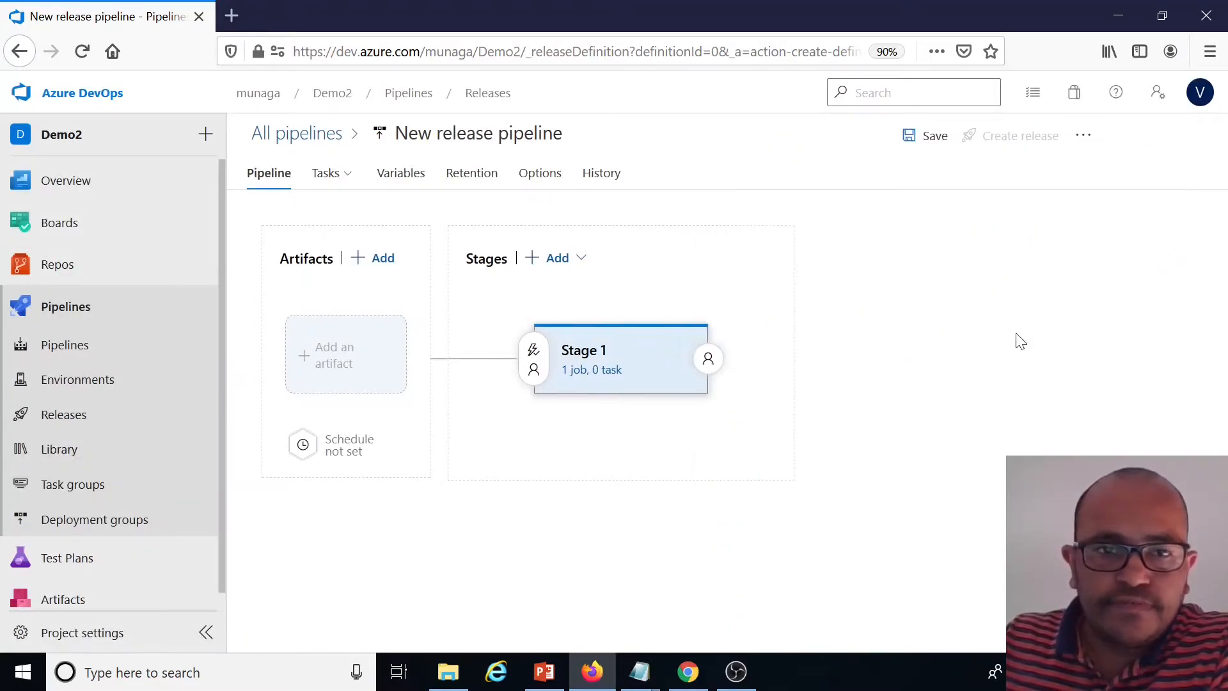
click(338, 363)
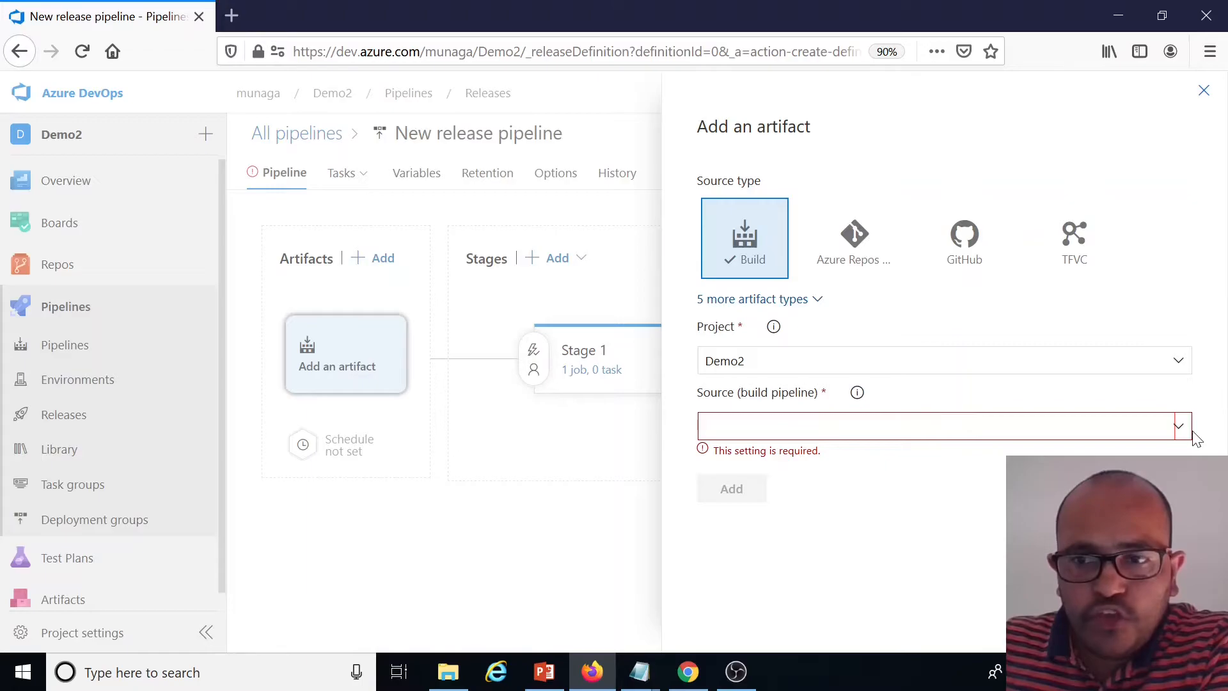
click(1186, 429)
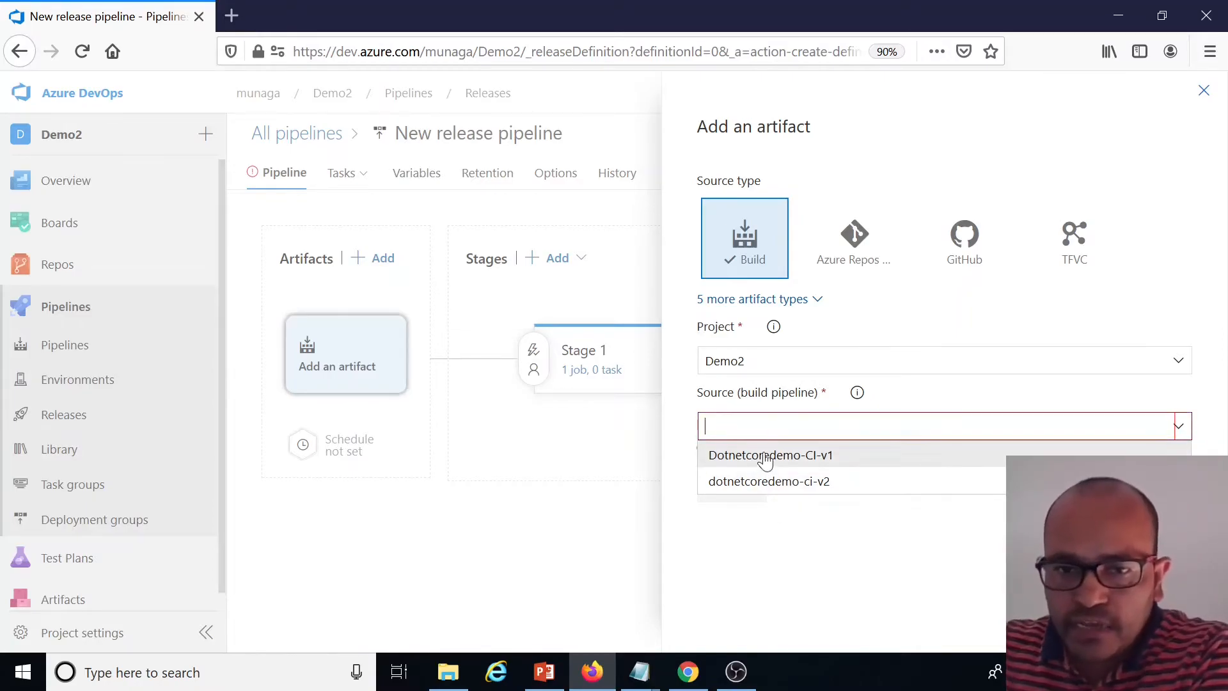
click(613, 541)
click(859, 274)
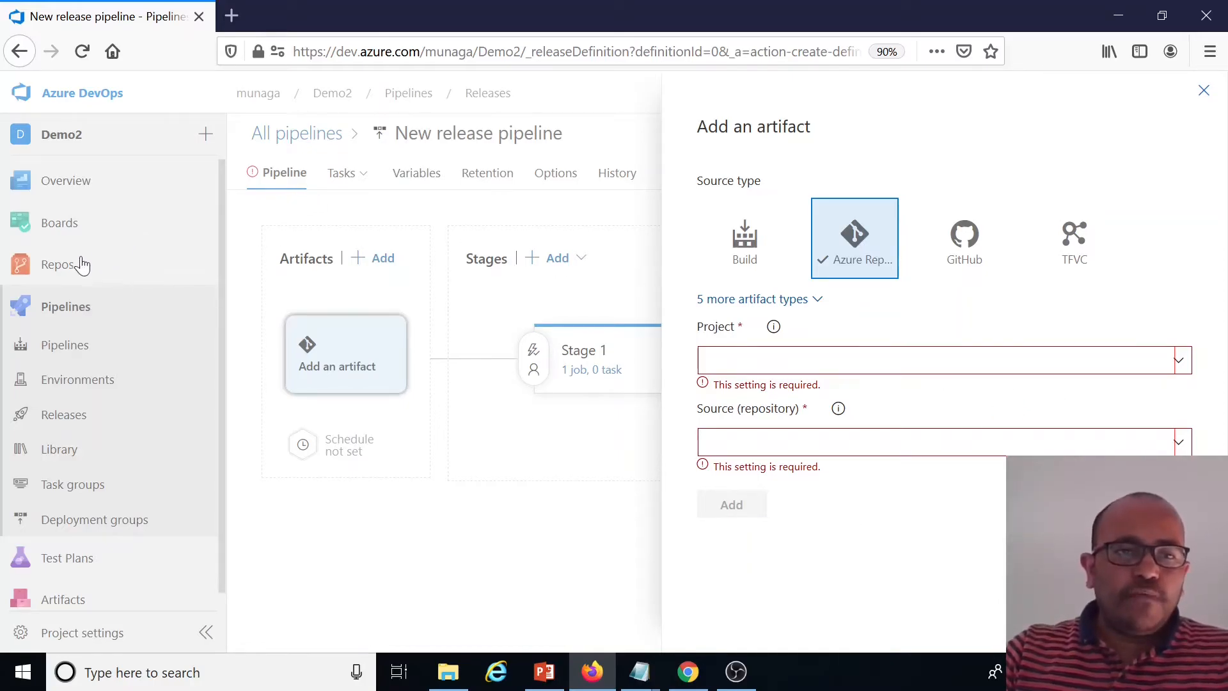
click(1204, 90)
click(58, 264)
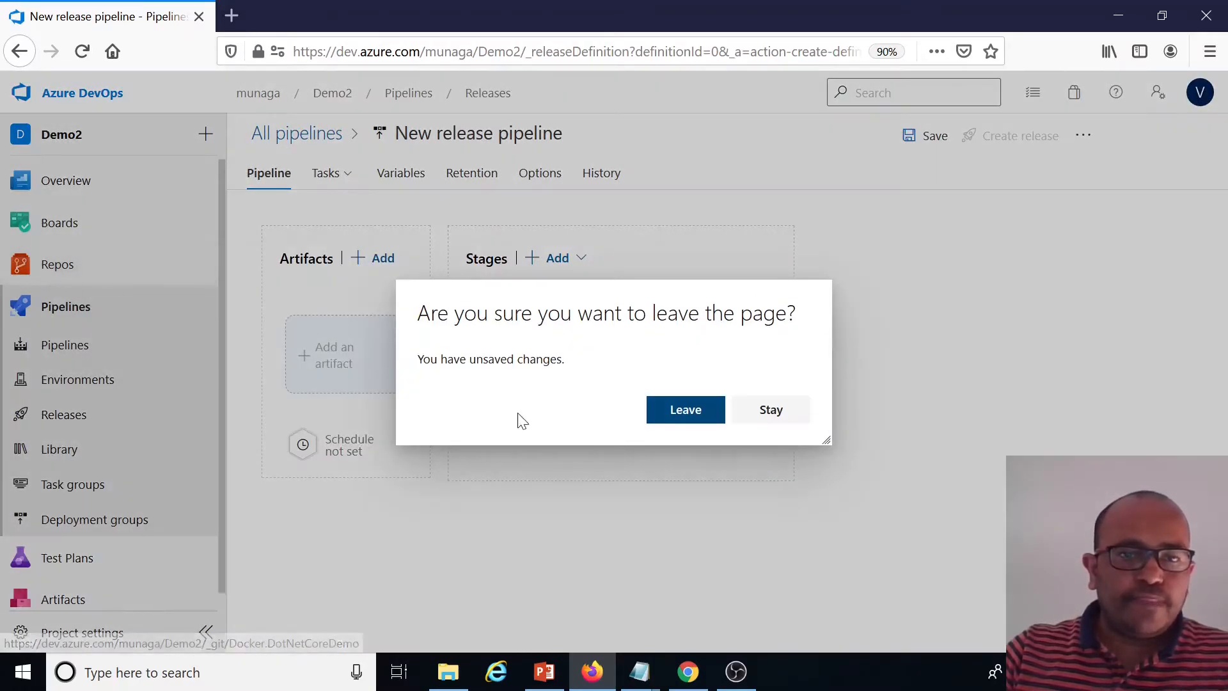
click(681, 419)
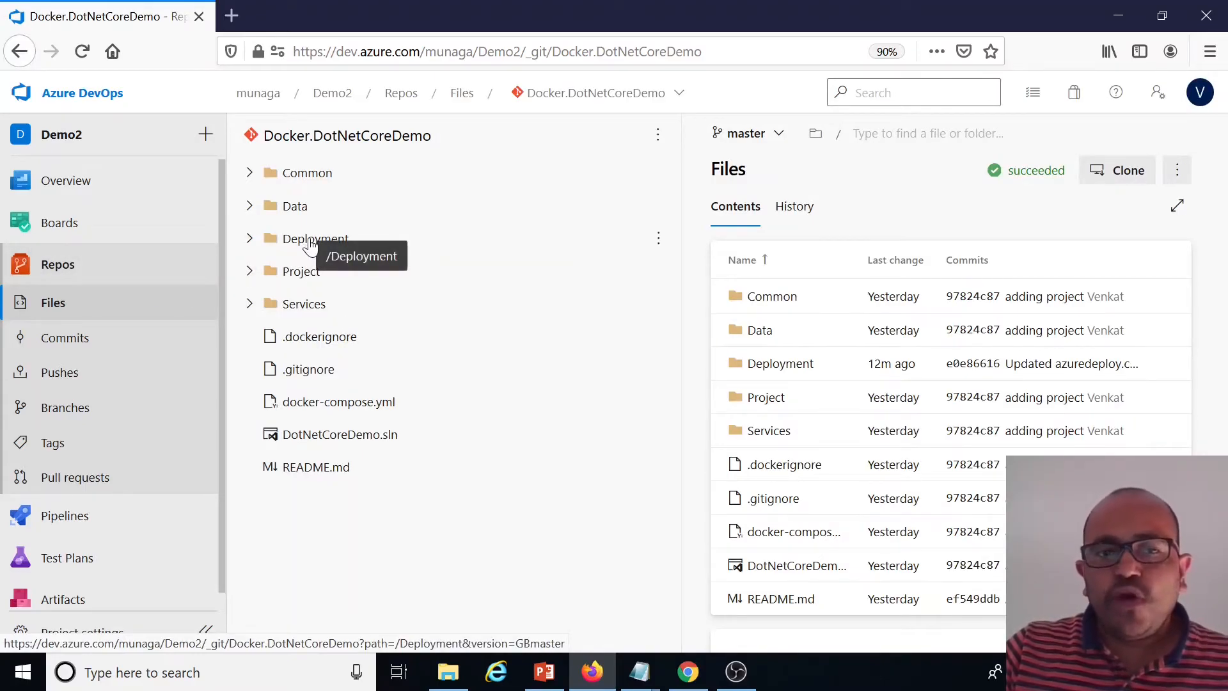
click(296, 246)
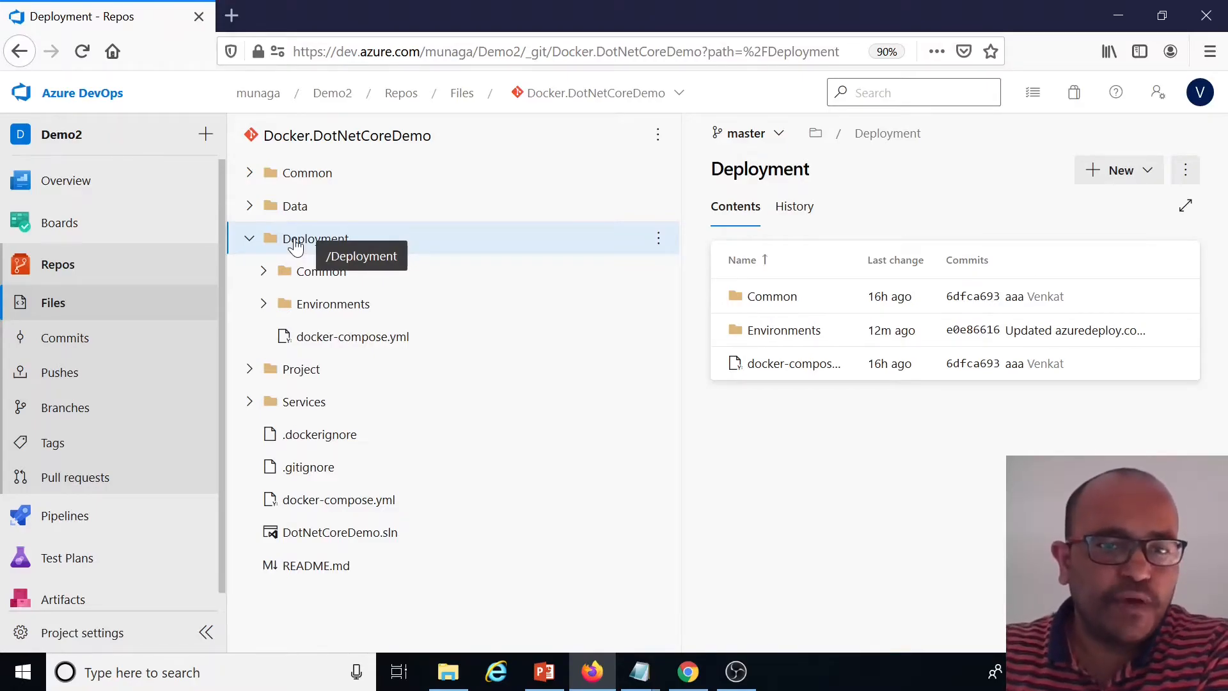
click(679, 92)
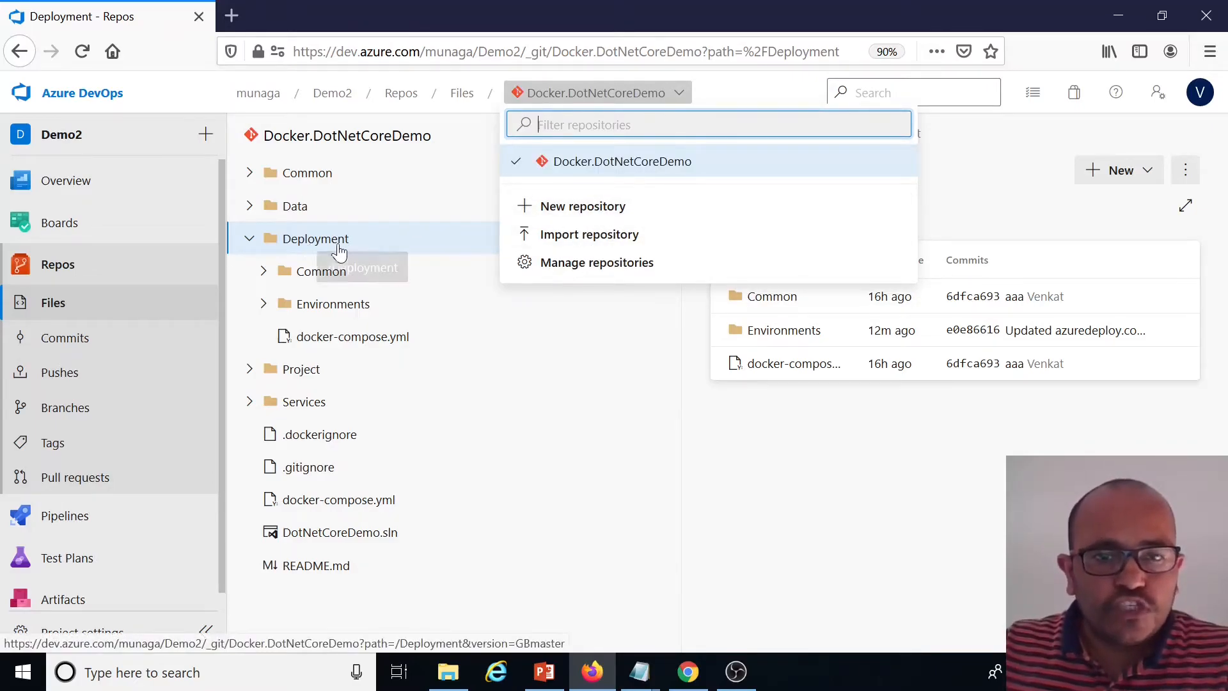
click(801, 484)
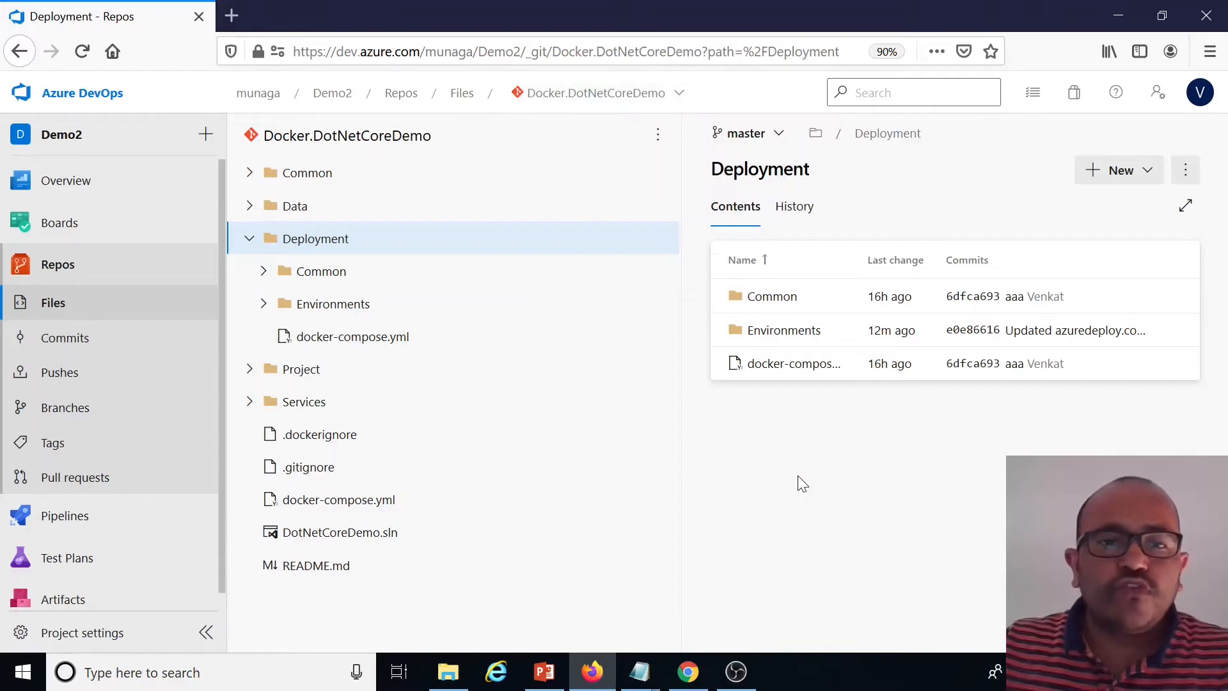
click(248, 239)
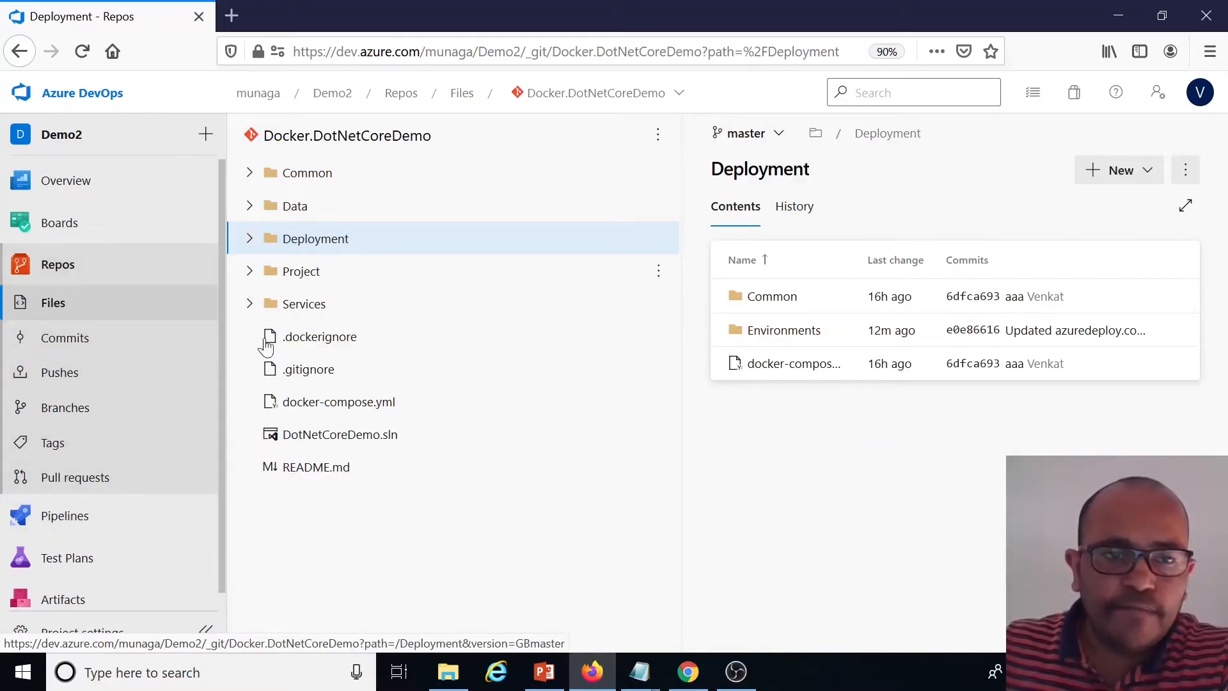
Create a new release pipeline starting from an empty job
click(79, 523)
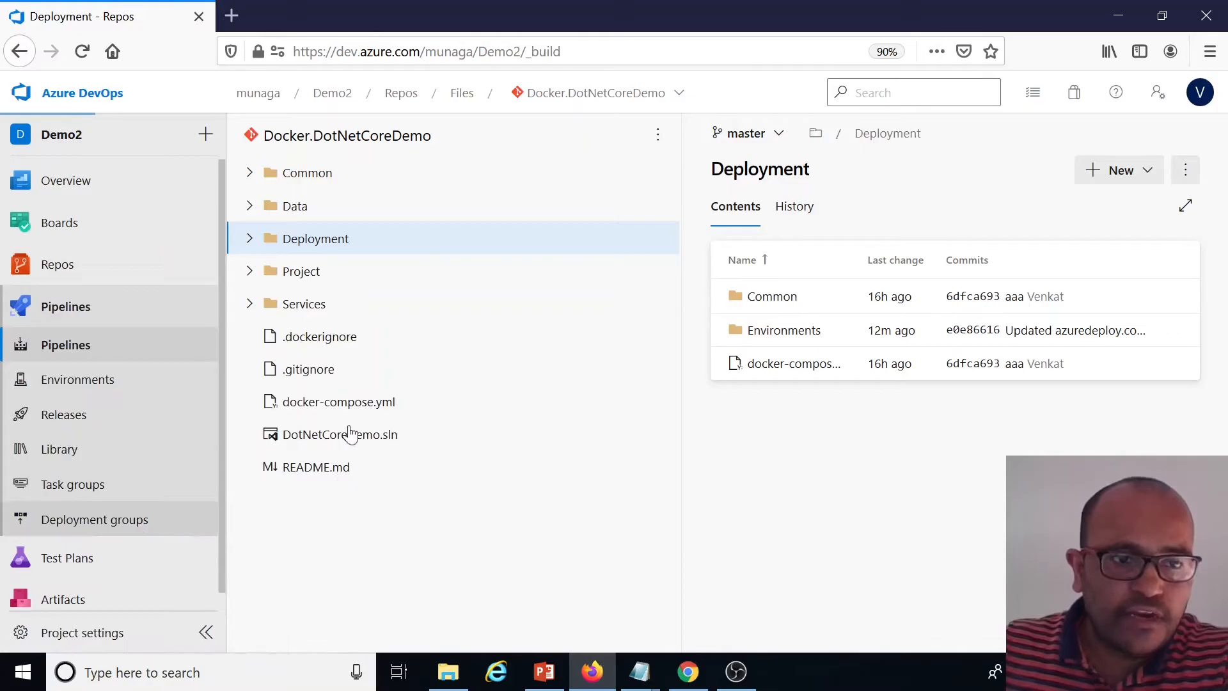
click(80, 419)
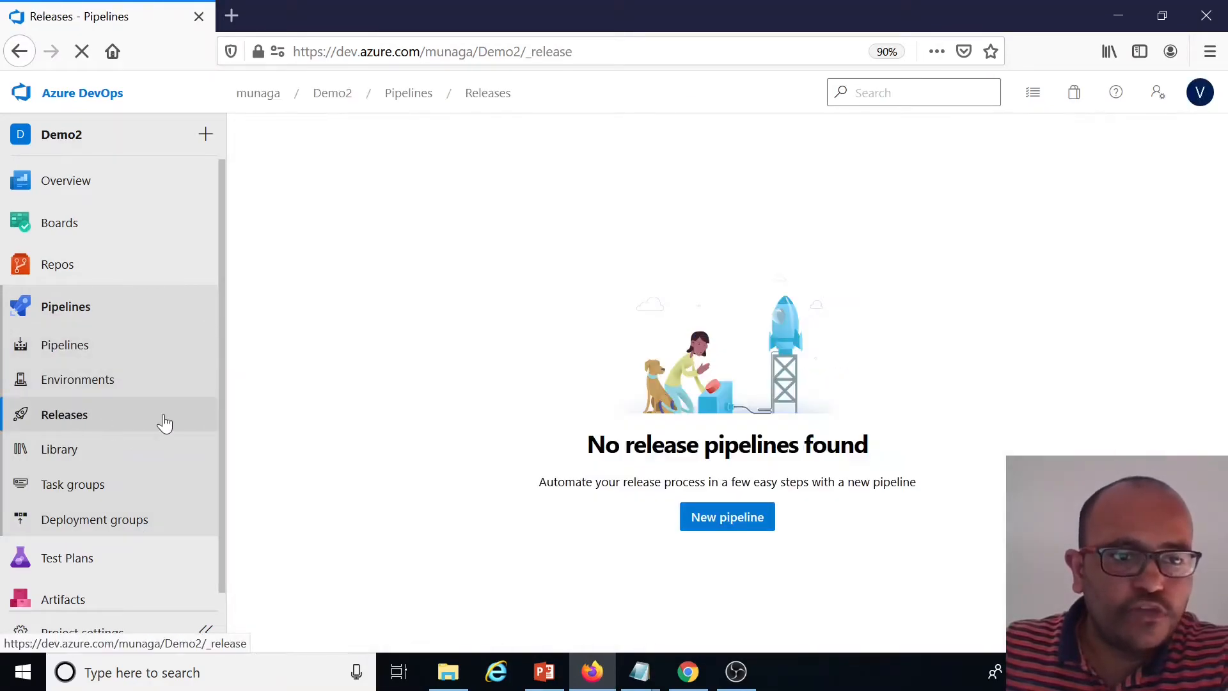
click(724, 526)
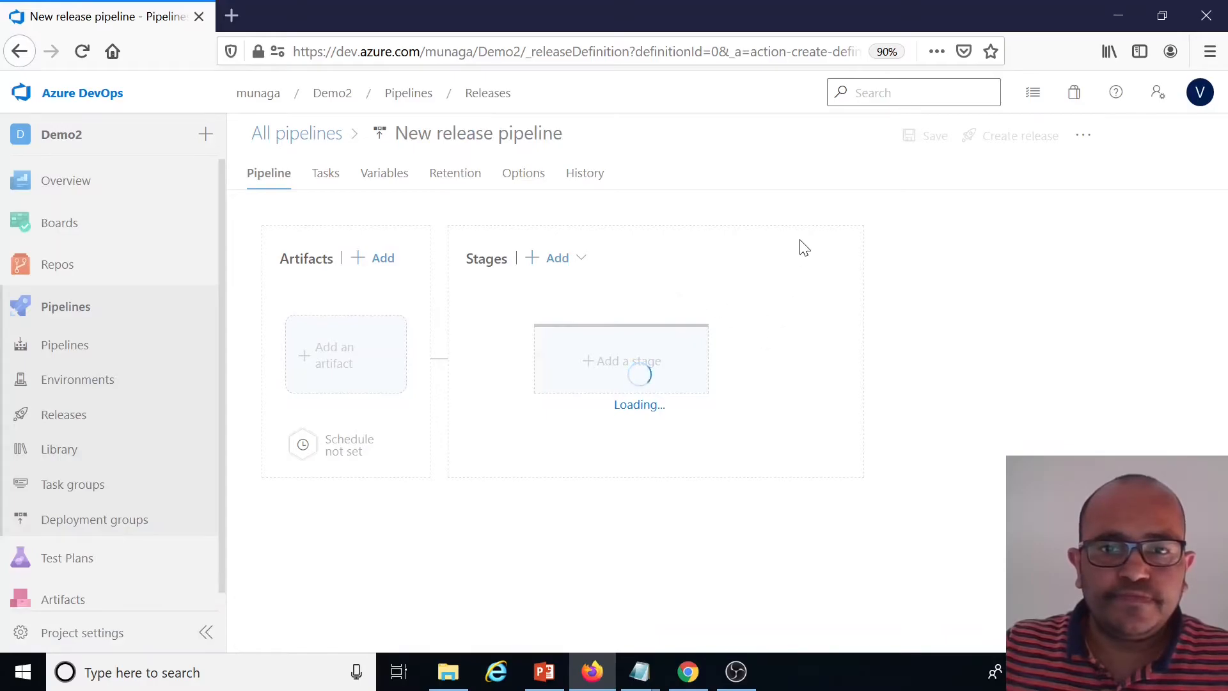
click(810, 172)
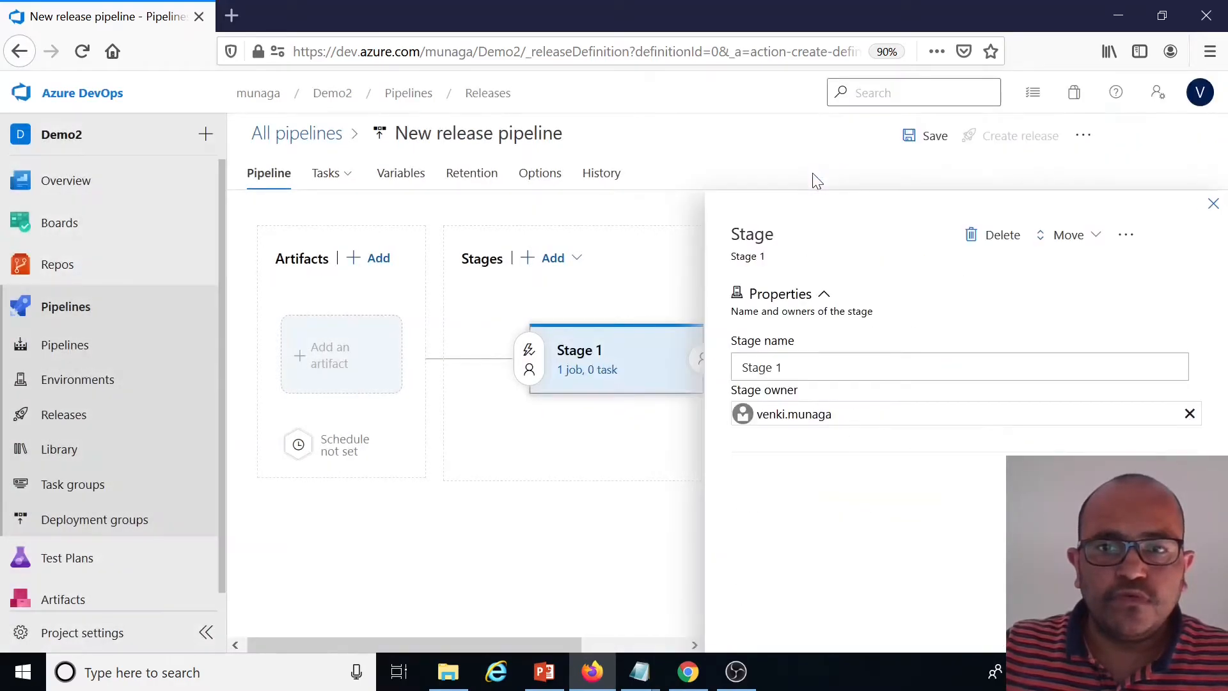
click(1212, 204)
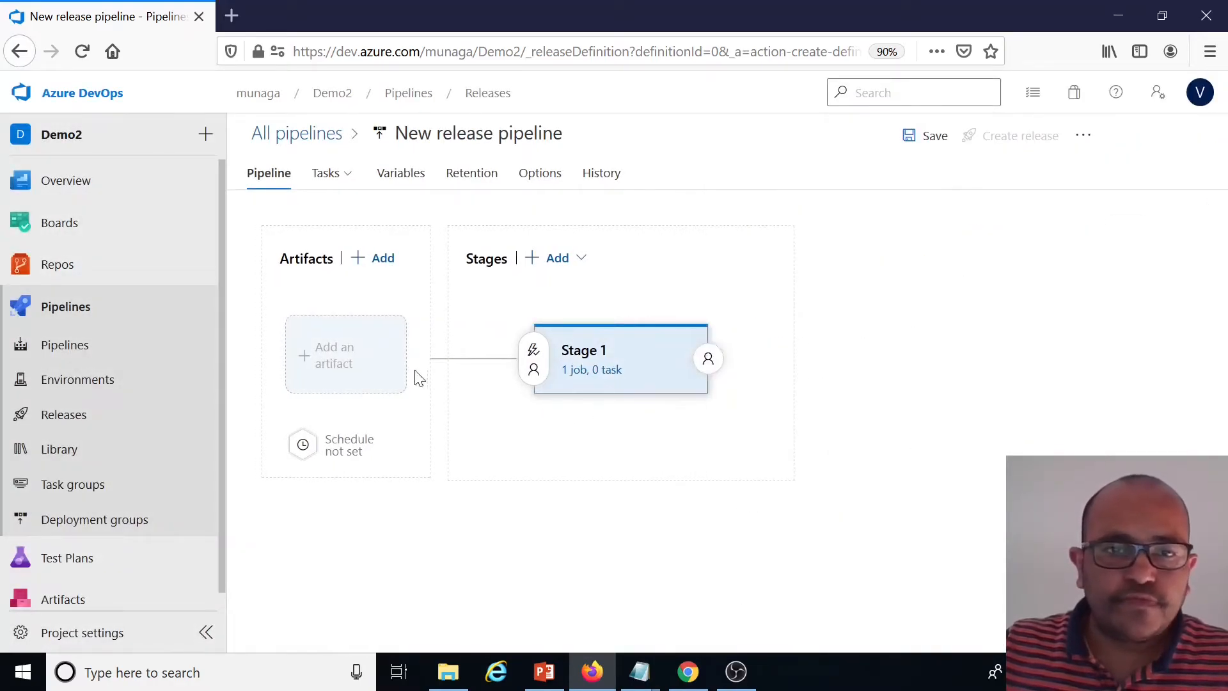
Add an Azure Repos artifact using project Demo2, repository Docker.DotNetCoreDemo and default branch master
click(340, 358)
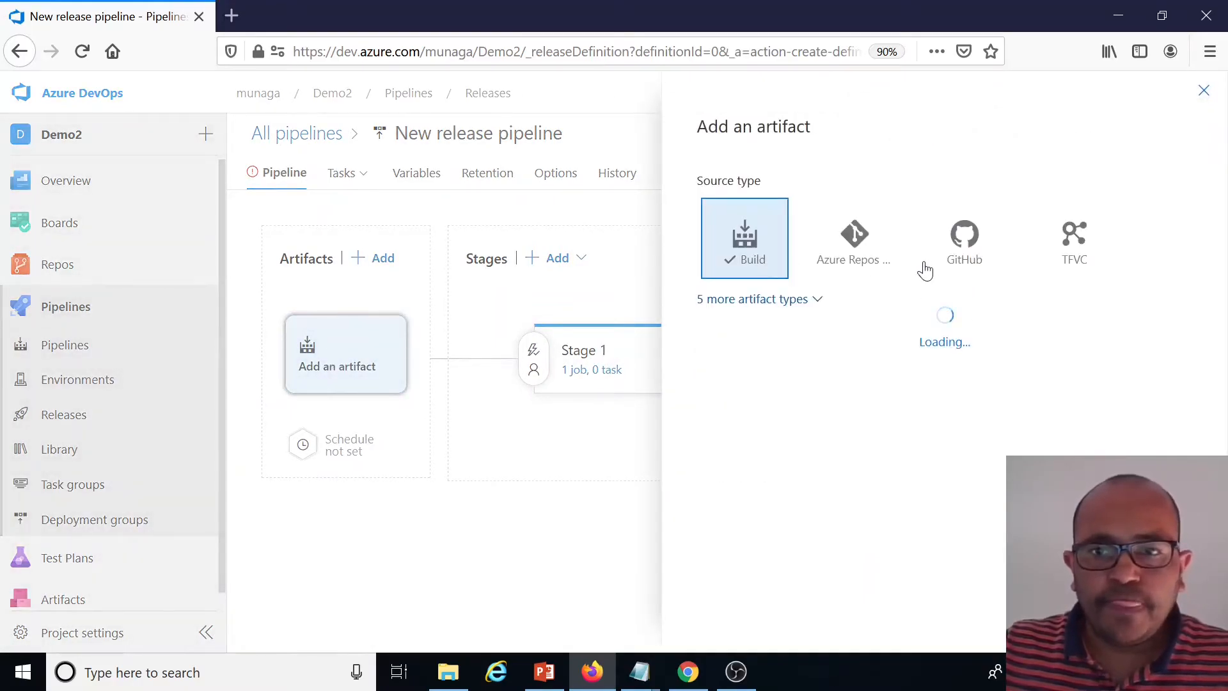
click(857, 268)
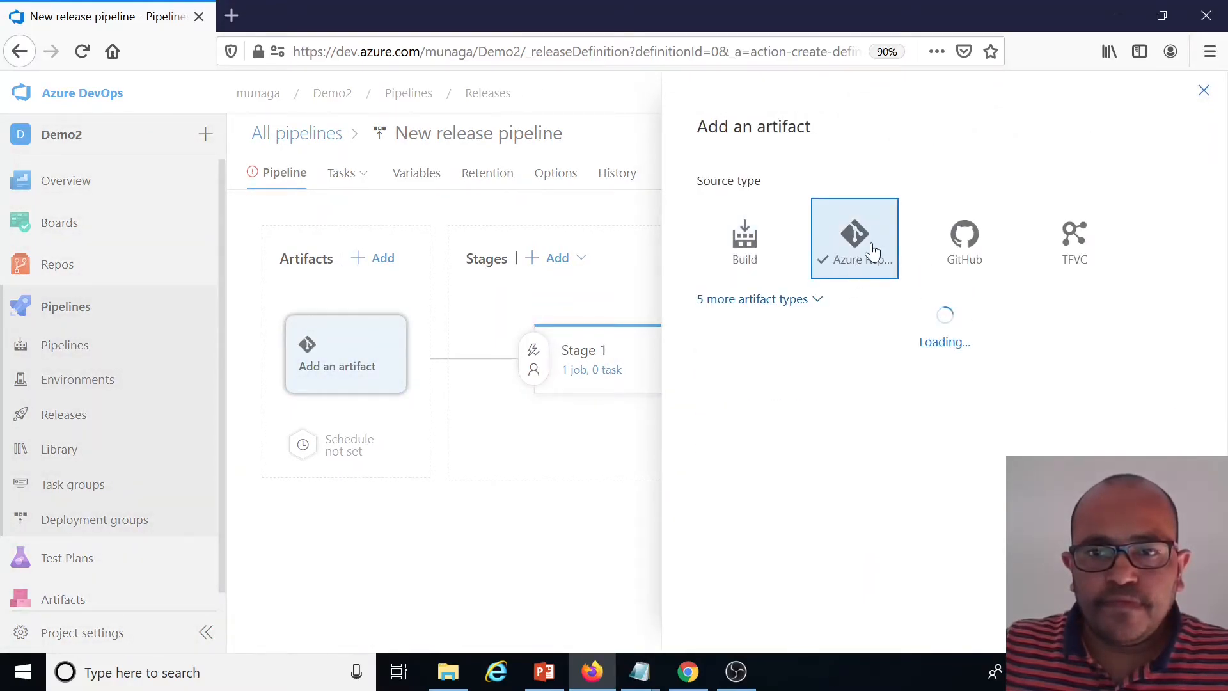
click(1187, 368)
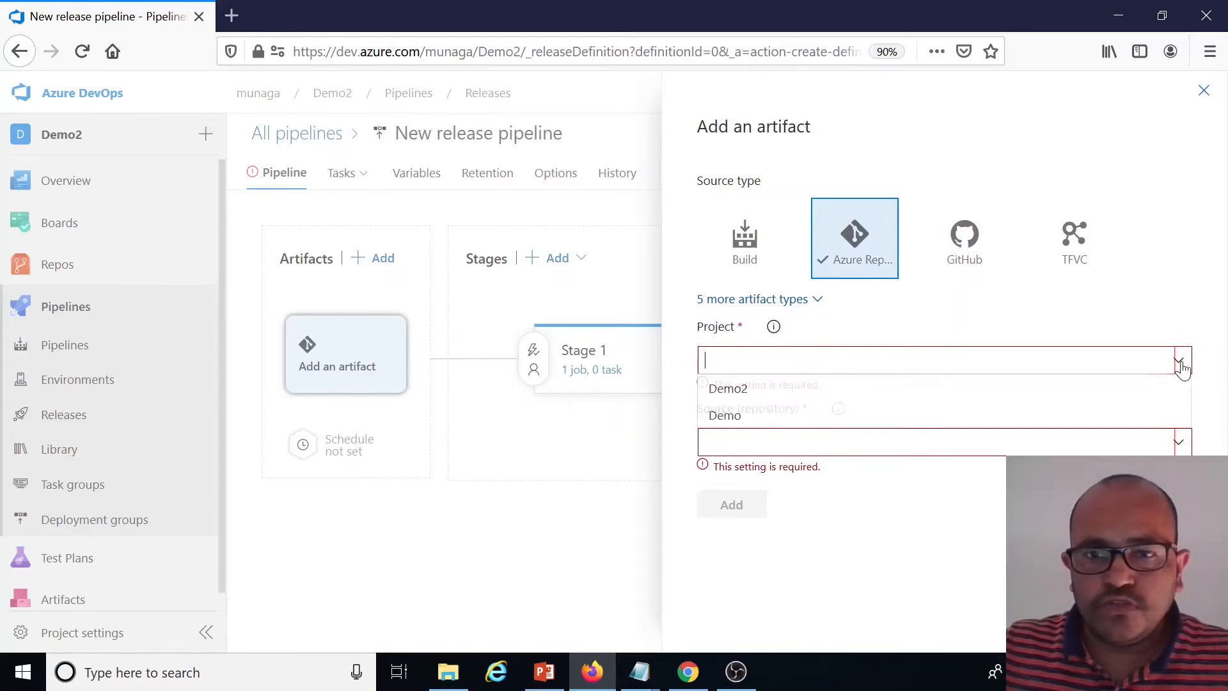
click(739, 394)
click(1178, 427)
click(823, 455)
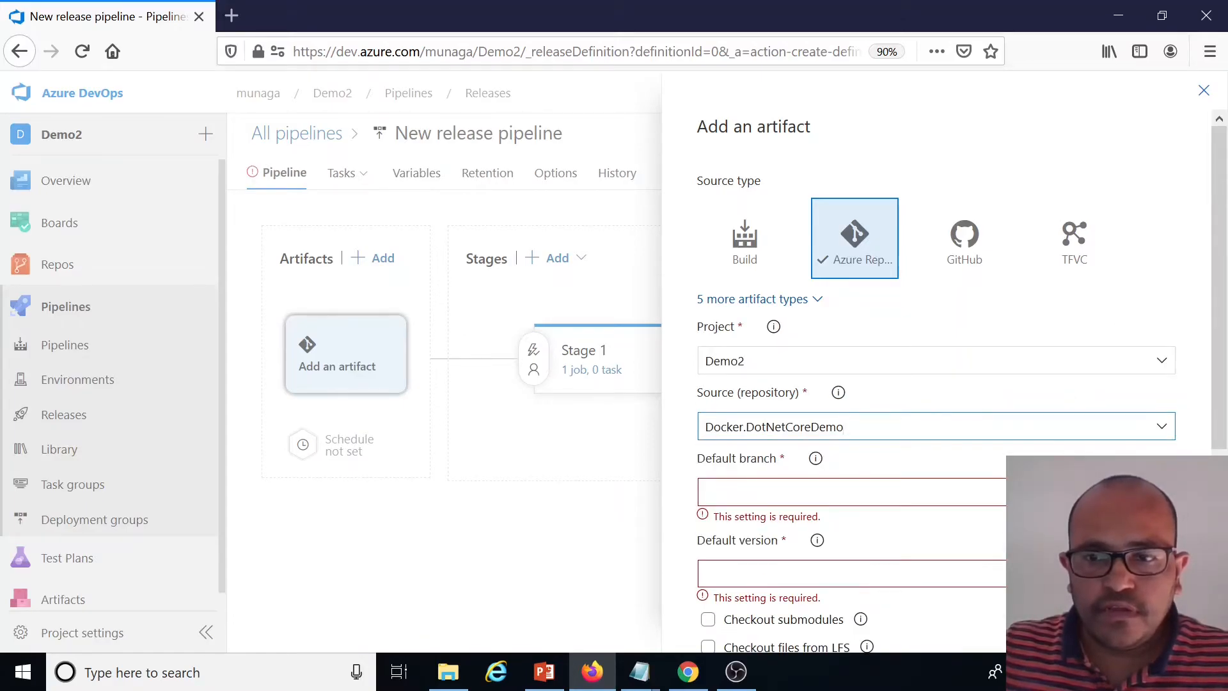
click(783, 492)
click(773, 522)
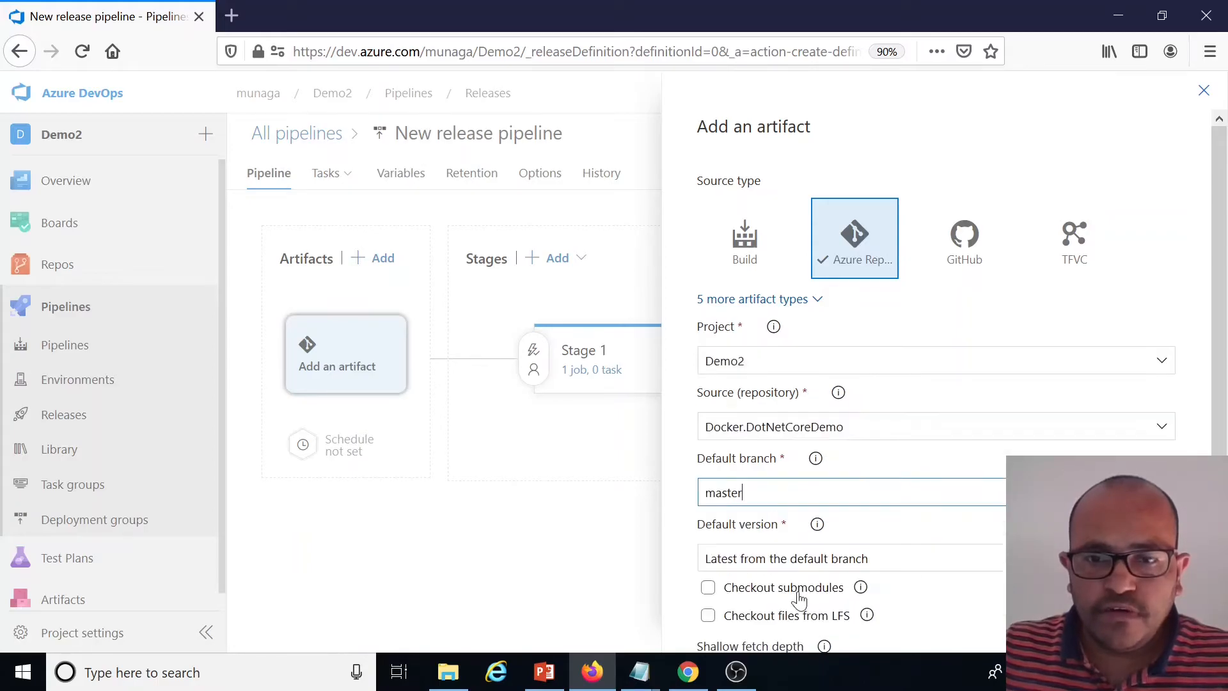
scroll(782, 521, down, 3)
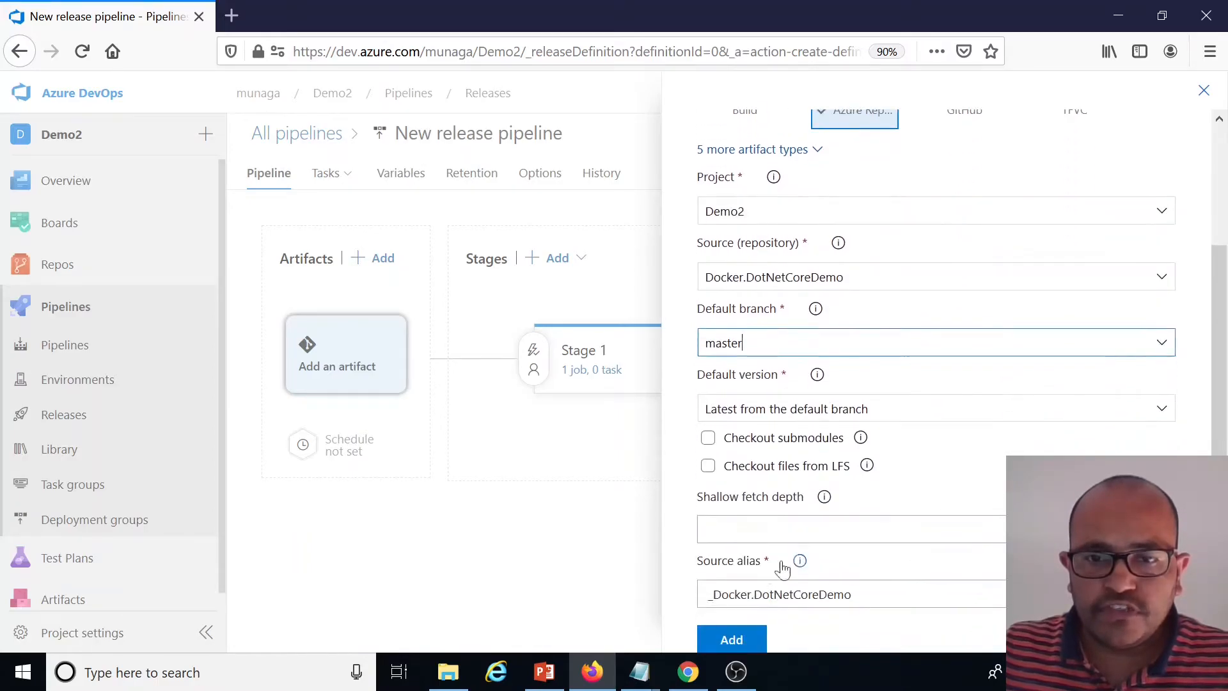
click(736, 639)
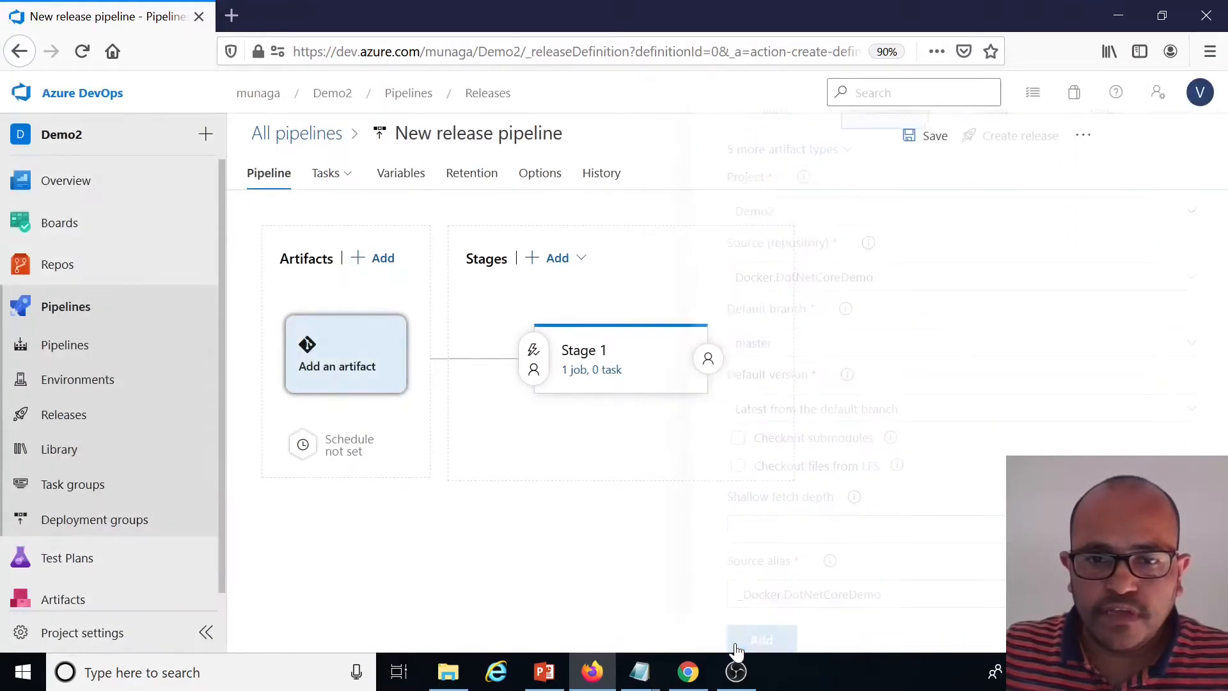
Search for 'arm te' and add an ARM template deployment task to Stage 1's agent job
click(597, 374)
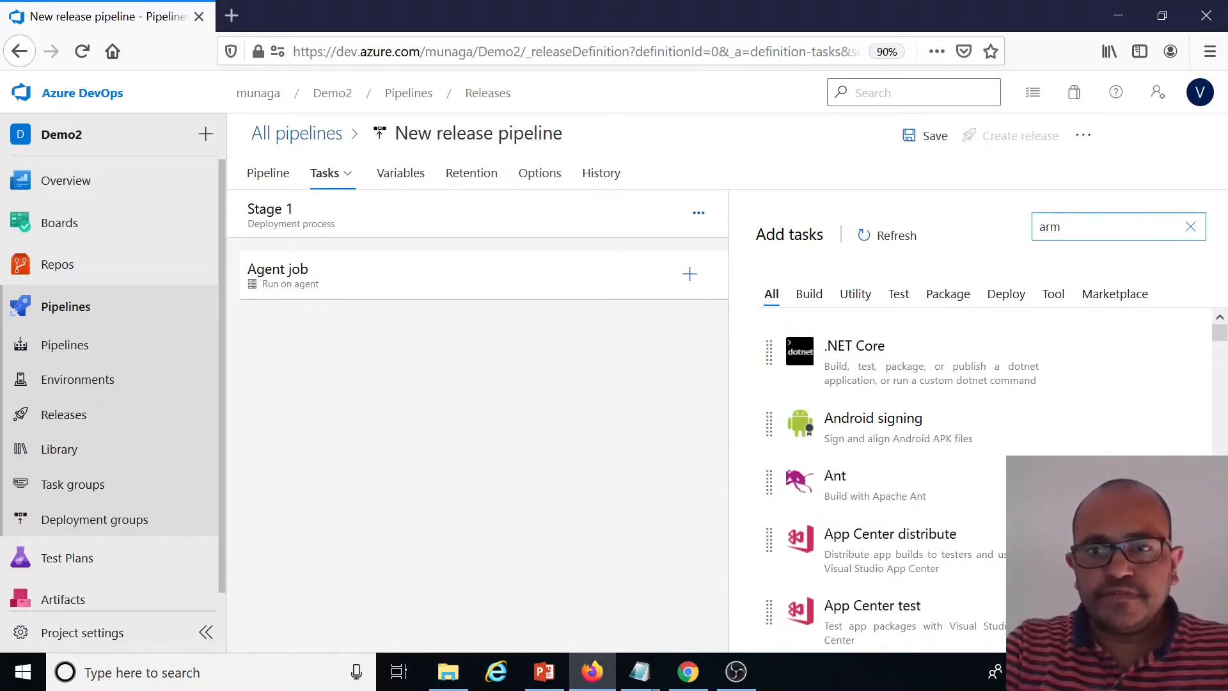
text(te)
mouse_move(961, 310)
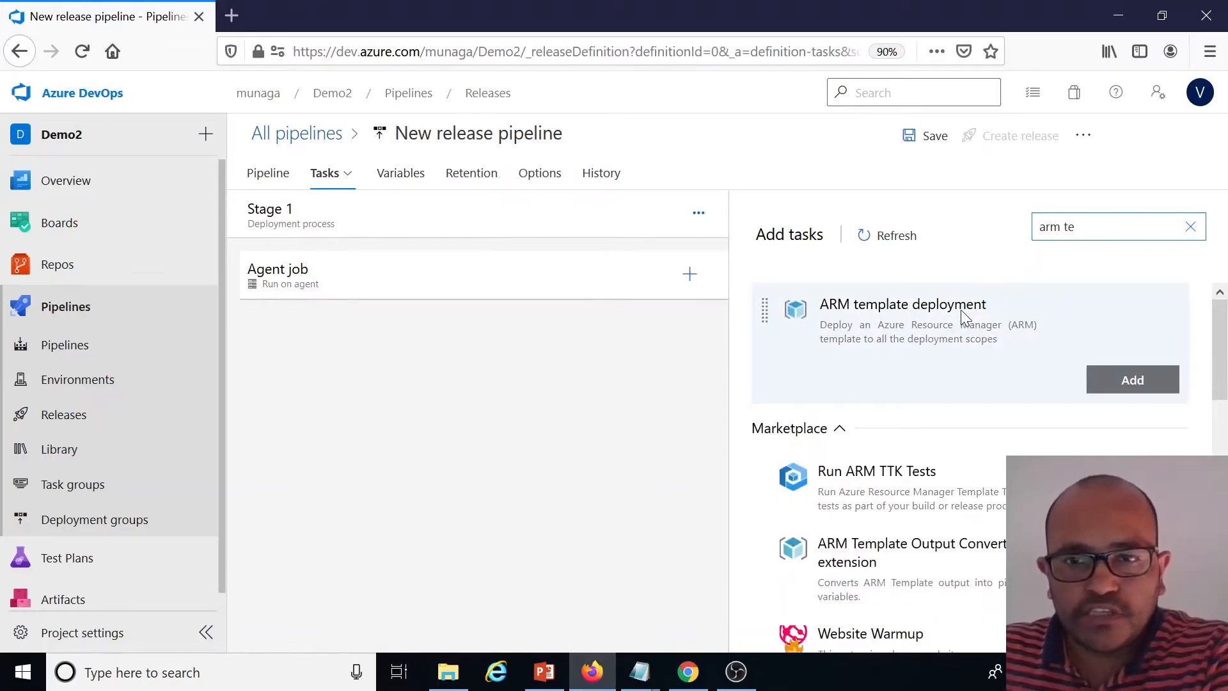
click(1132, 380)
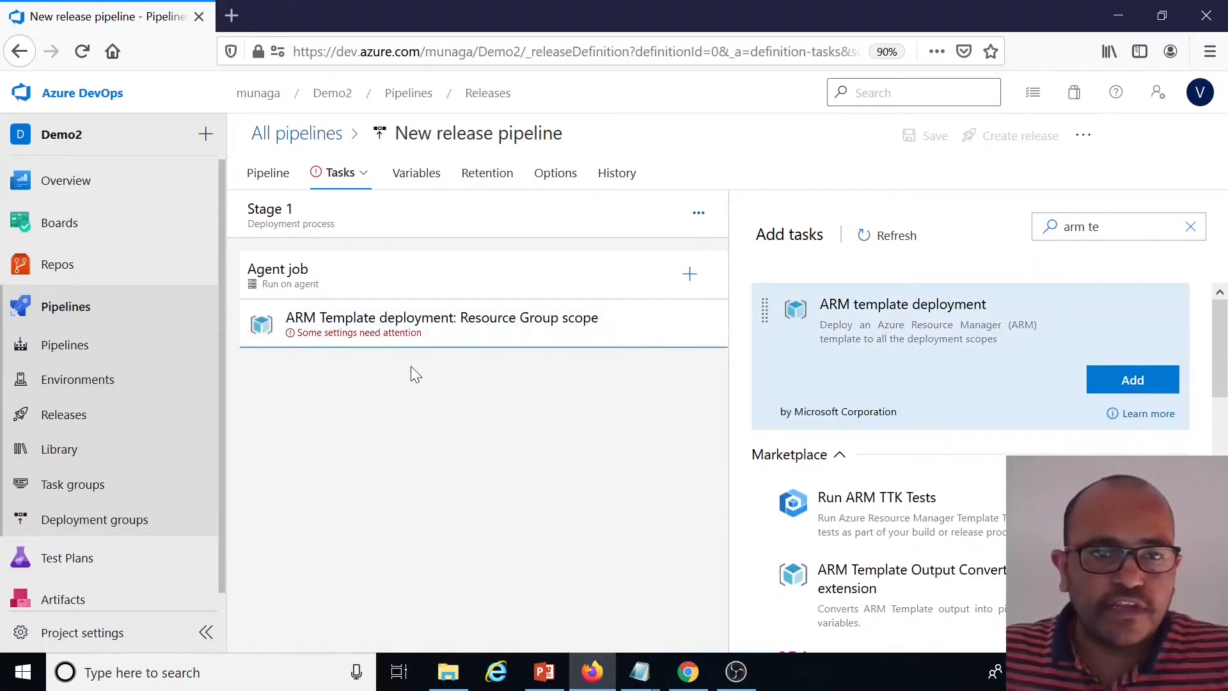
Prefix the ARM task's display name with 'API :' and set its Azure Resource Manager connection to azure-con-v1
click(460, 334)
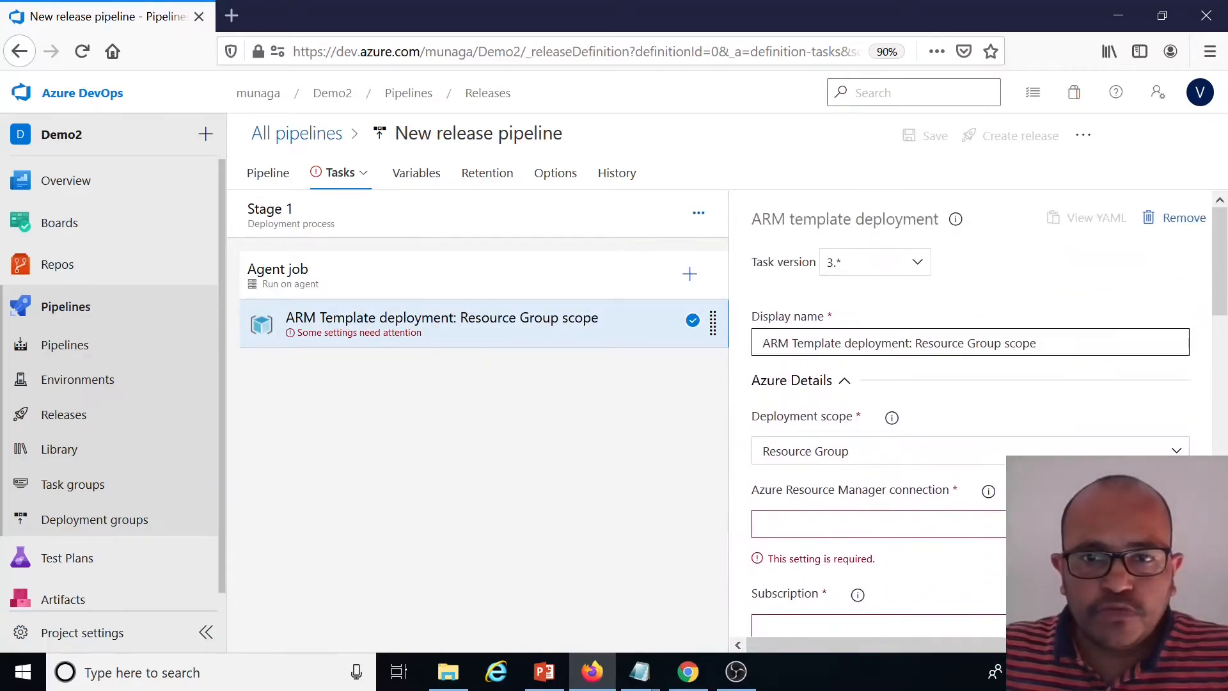
text(API :)
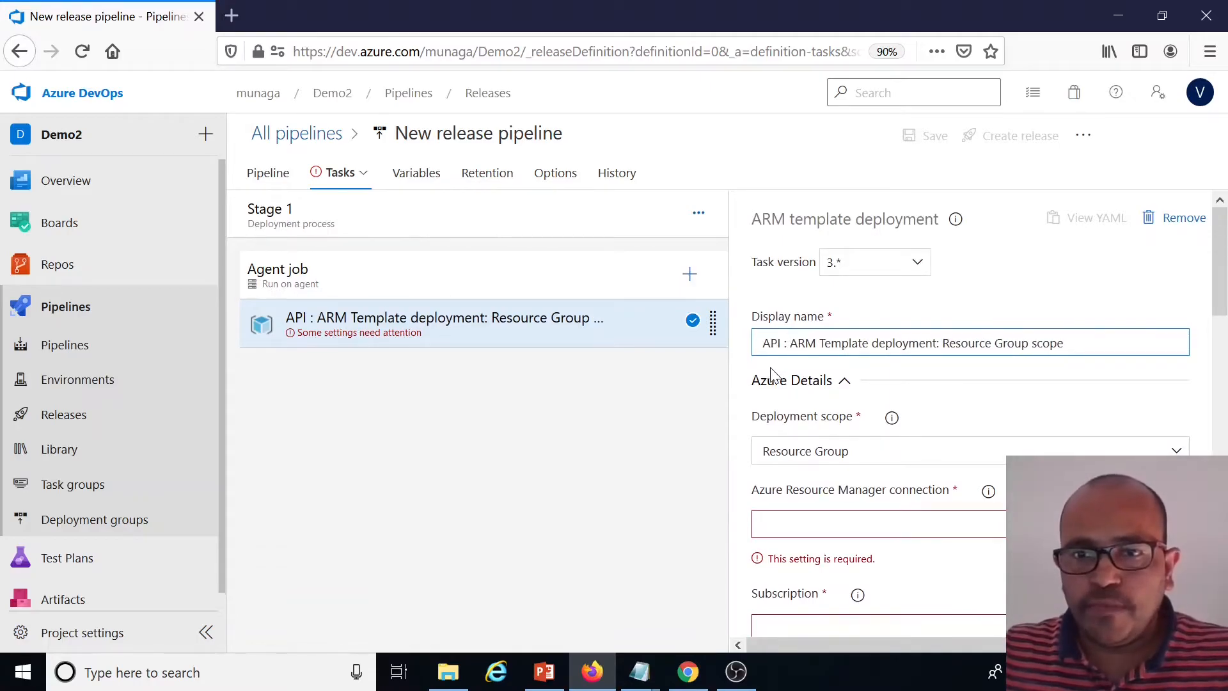
scroll(982, 421, down, 2)
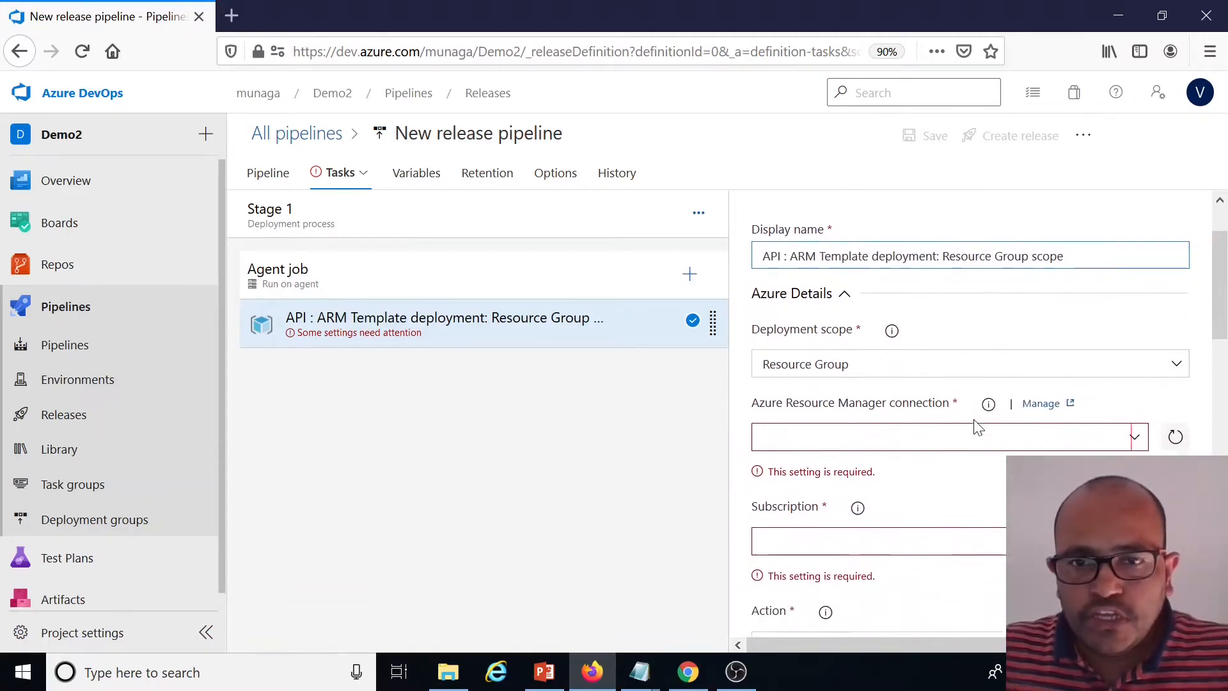
click(1133, 425)
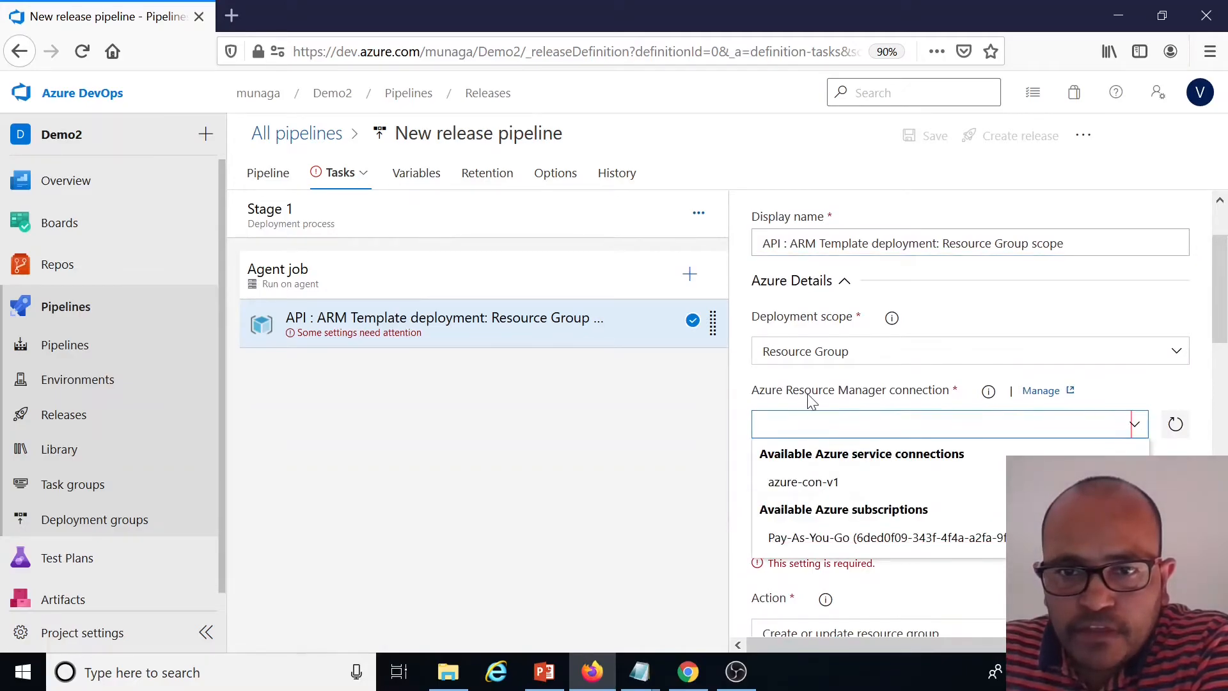
click(811, 489)
scroll(1004, 484, down, 3)
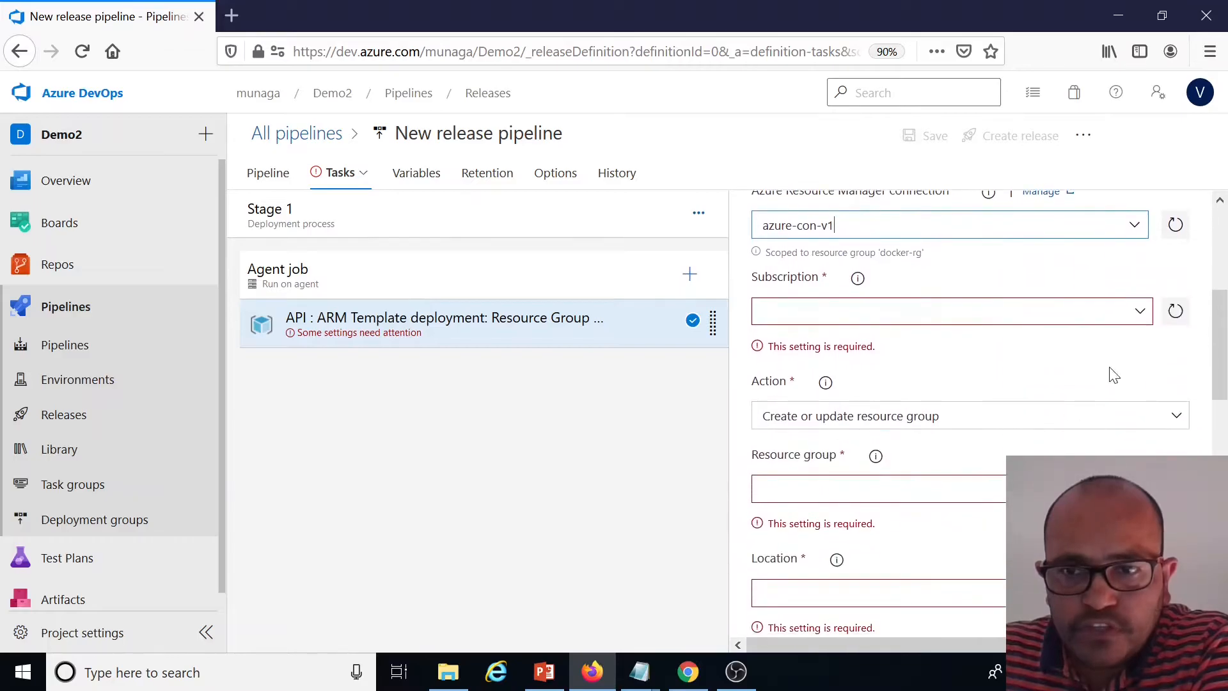
Set the API task's subscription to Pay-As-You-Go and its resource group to docker-rg
click(1142, 311)
click(881, 337)
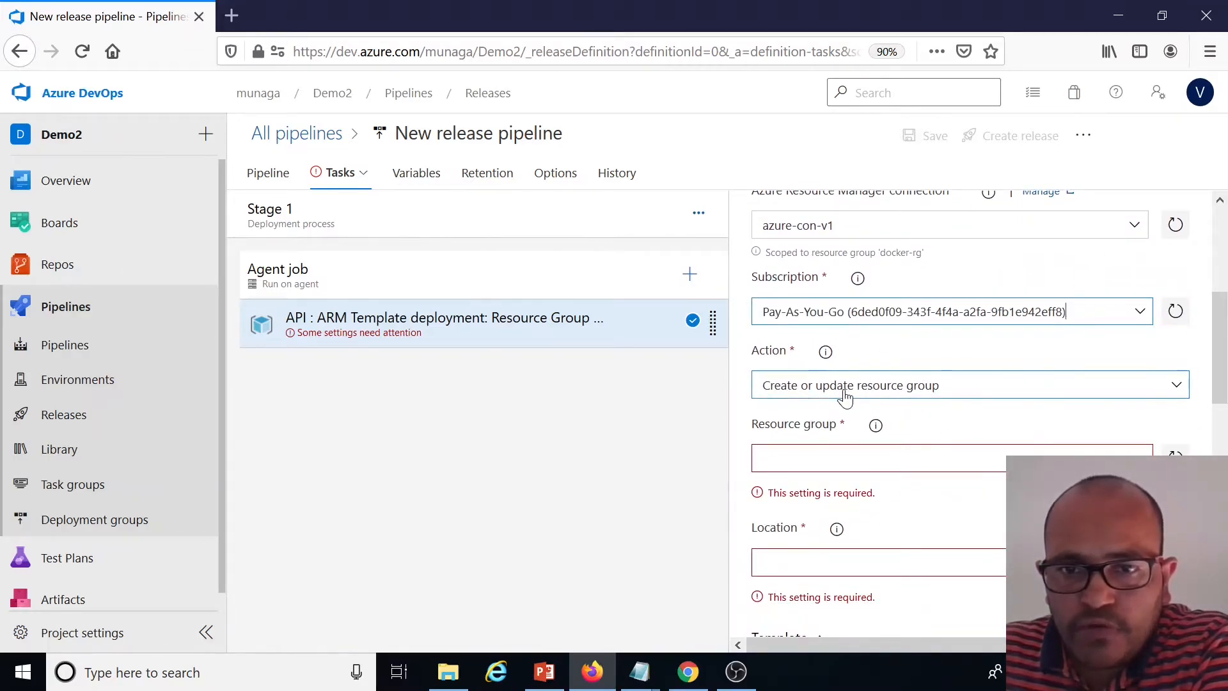
scroll(911, 391, down, 2)
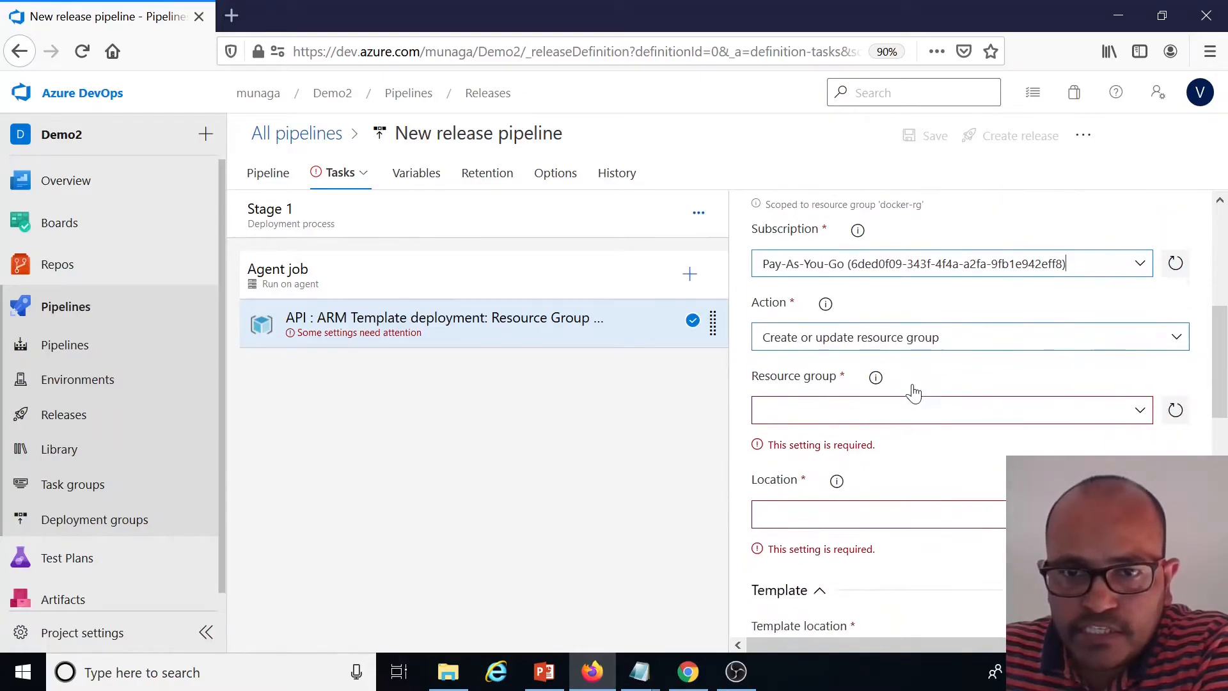
click(1142, 360)
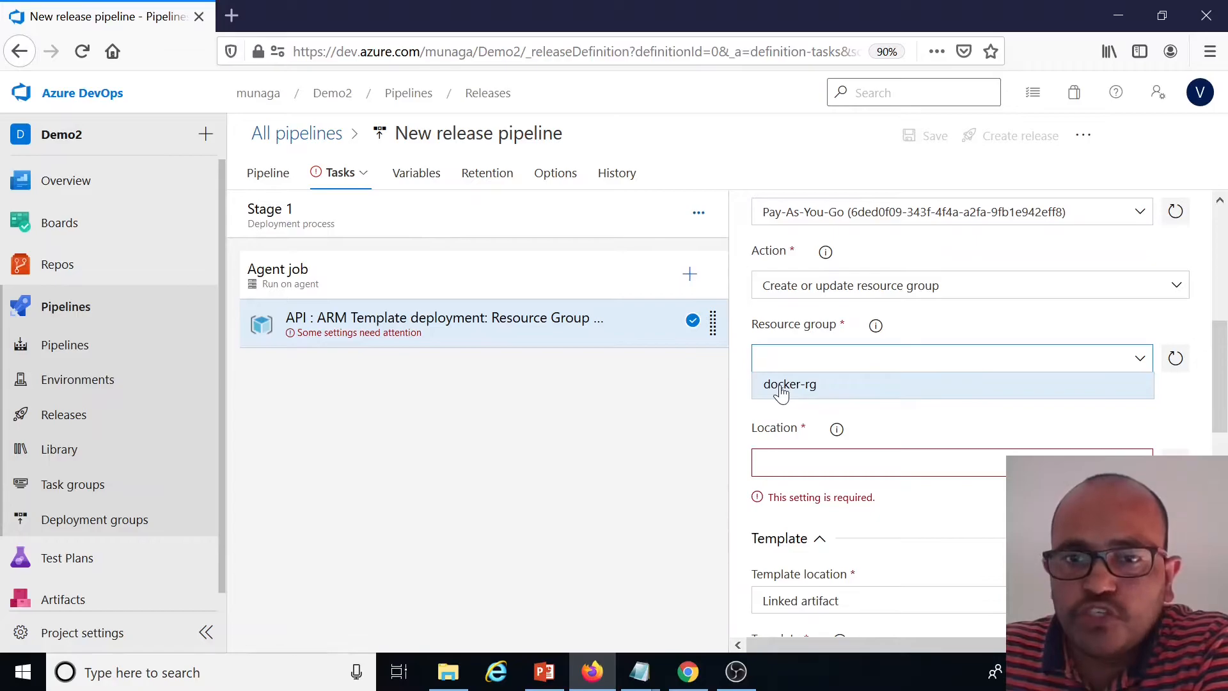
click(781, 386)
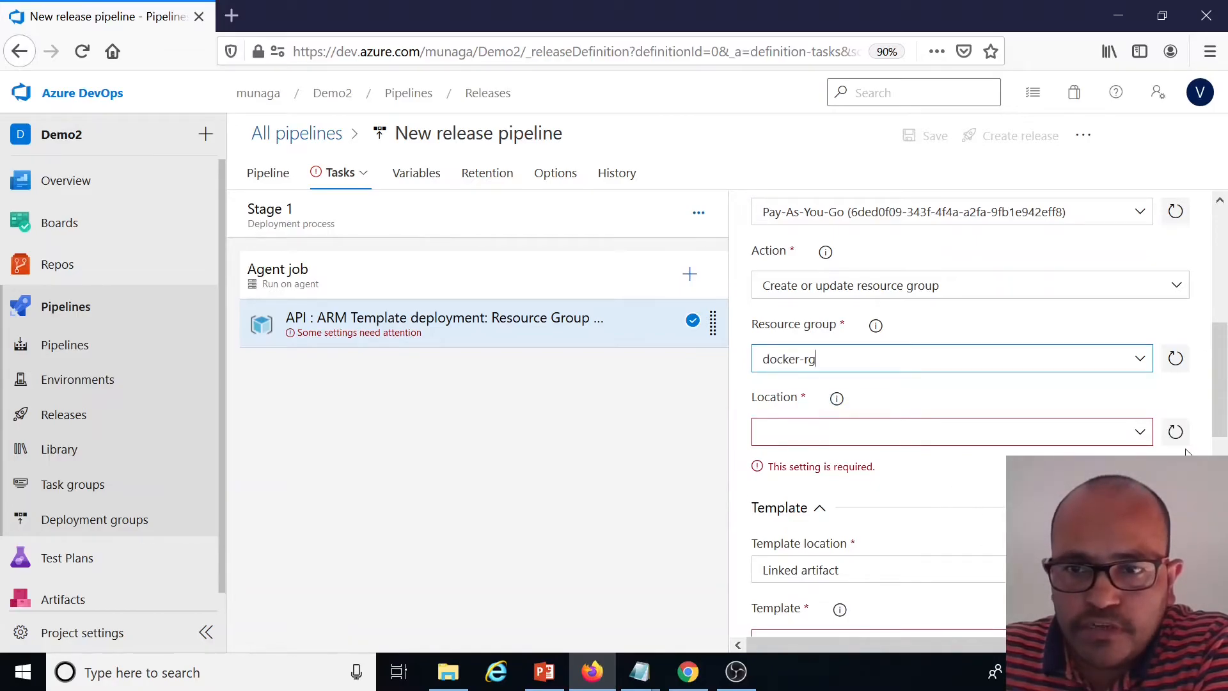
Set the API task's location to Australia East
click(1143, 435)
text(aus)
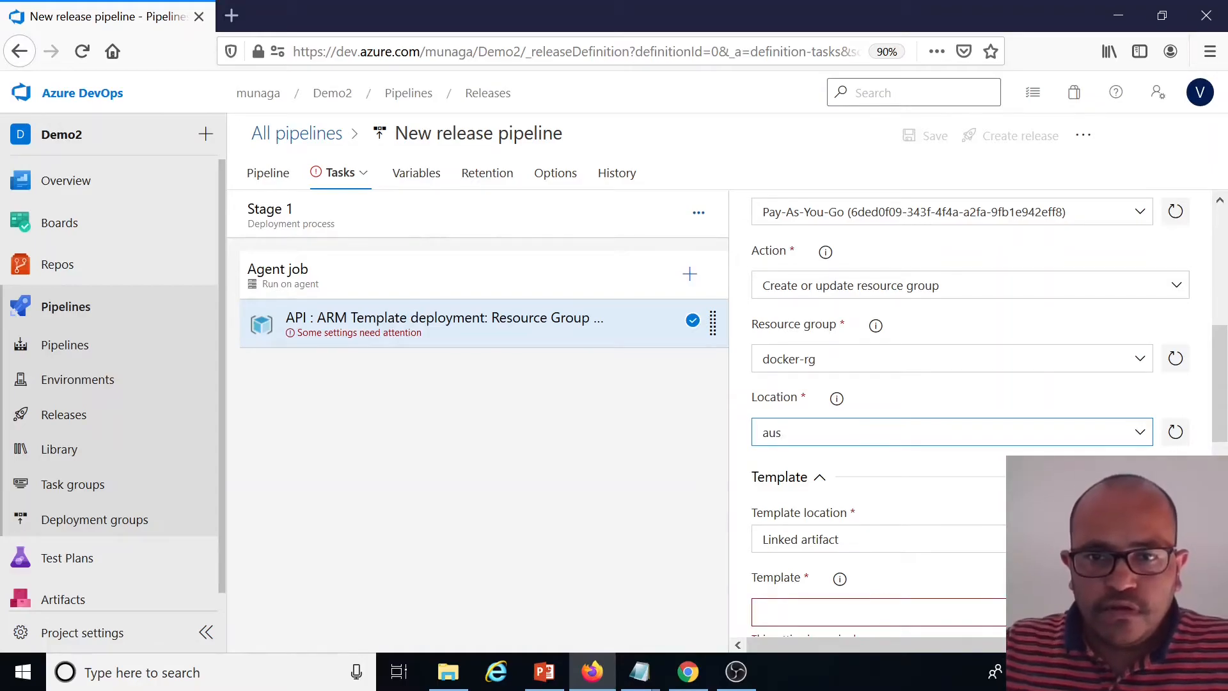
click(1141, 436)
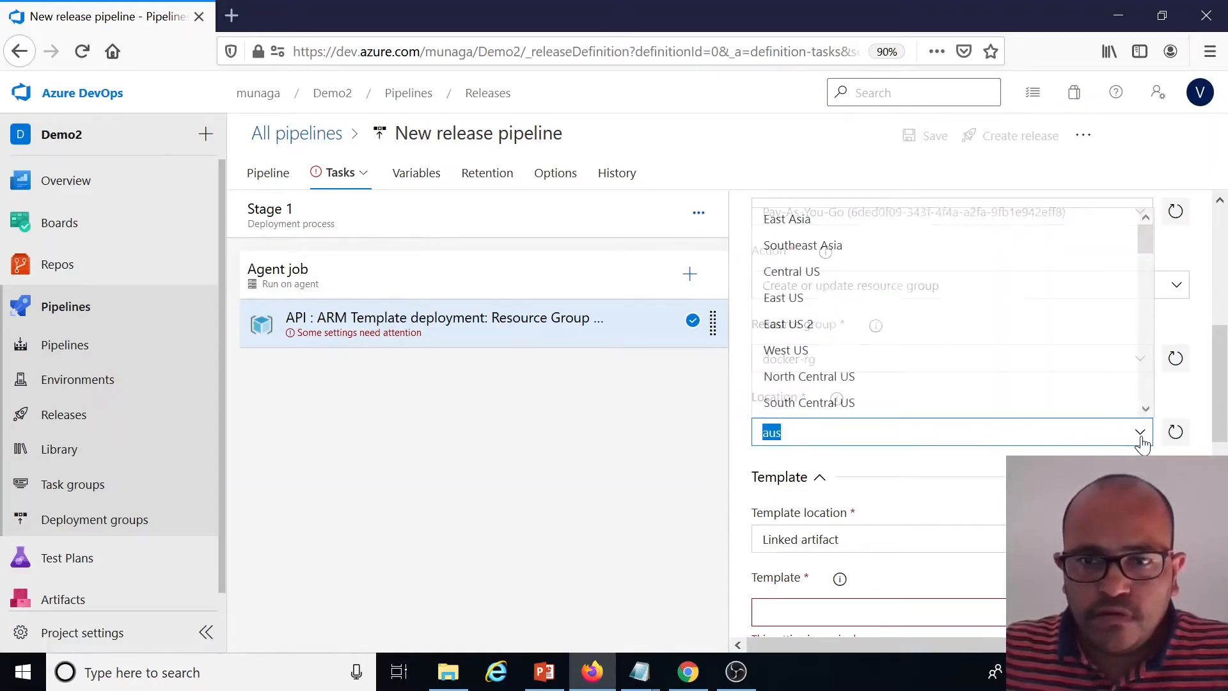
text(aus)
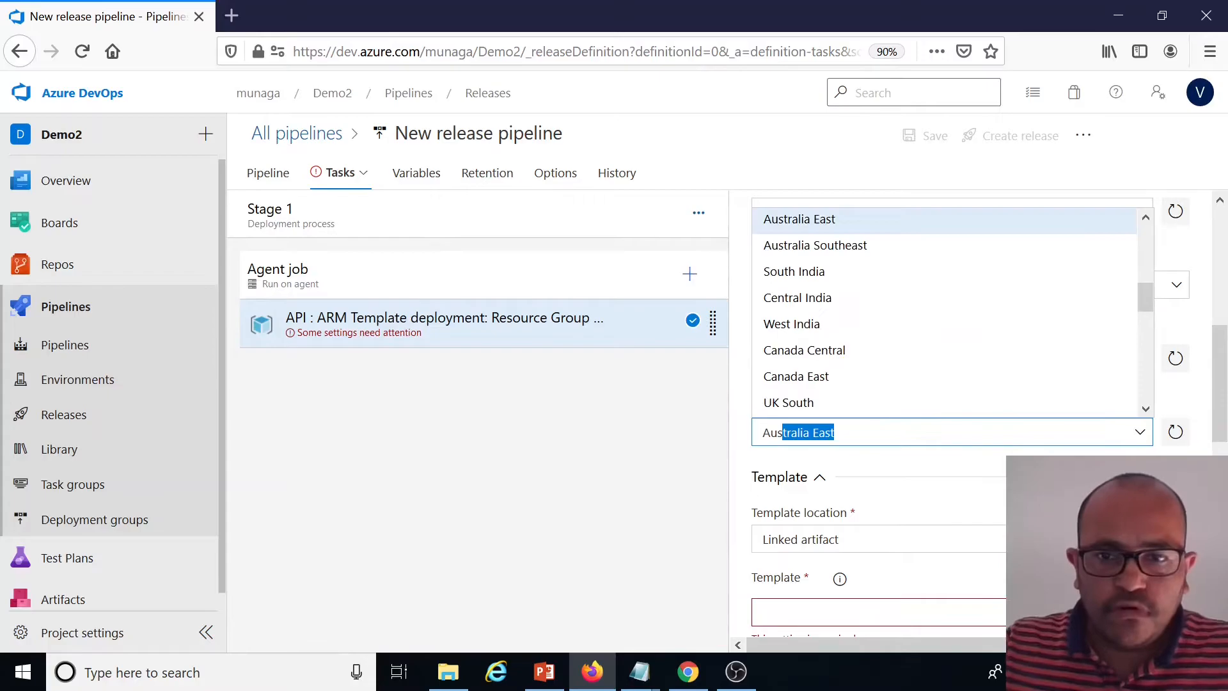
key(Return)
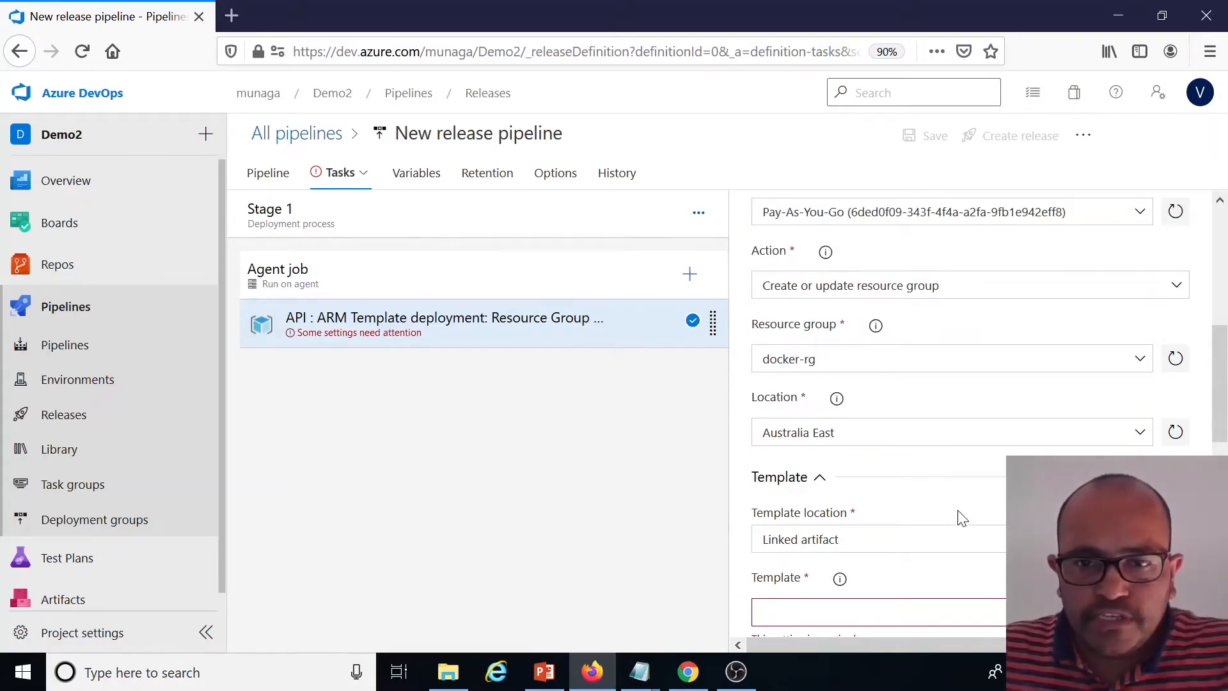
Set the template to Deployment/Common/ARMTemplates/azuredeploy.containers.json from the linked Docker.DotNetCoreDemo artifact
scroll(957, 515, down, 2)
scroll(959, 519, down, 2)
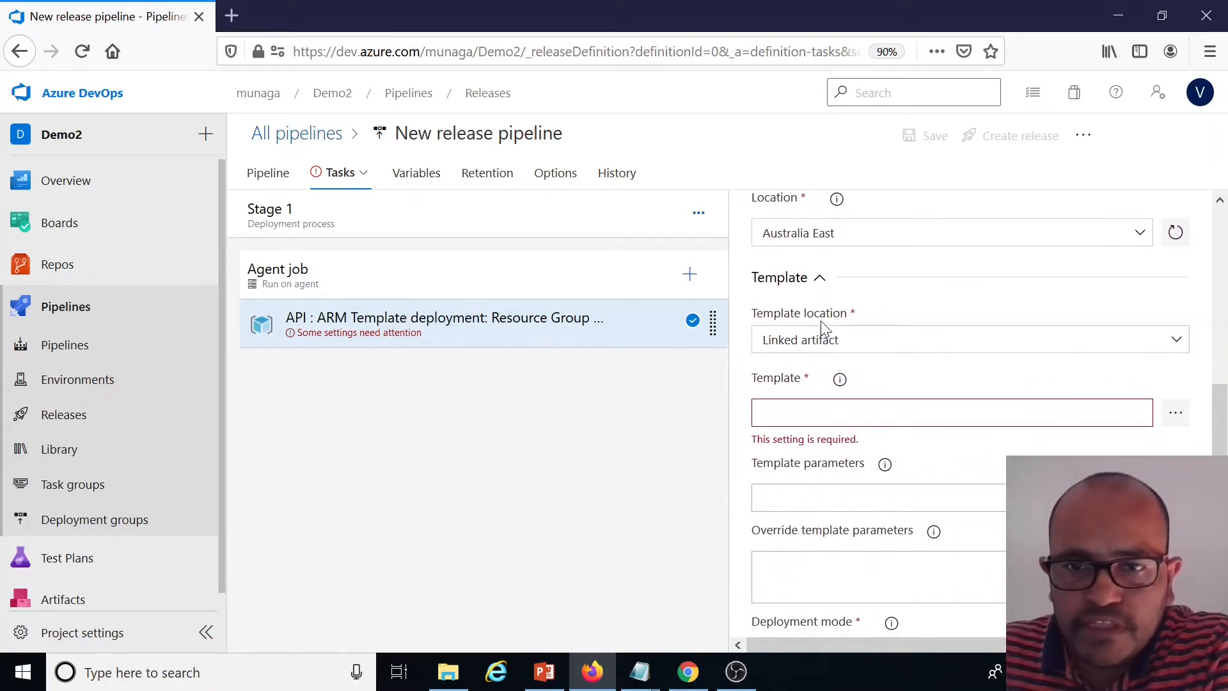
scroll(825, 374, down, 2)
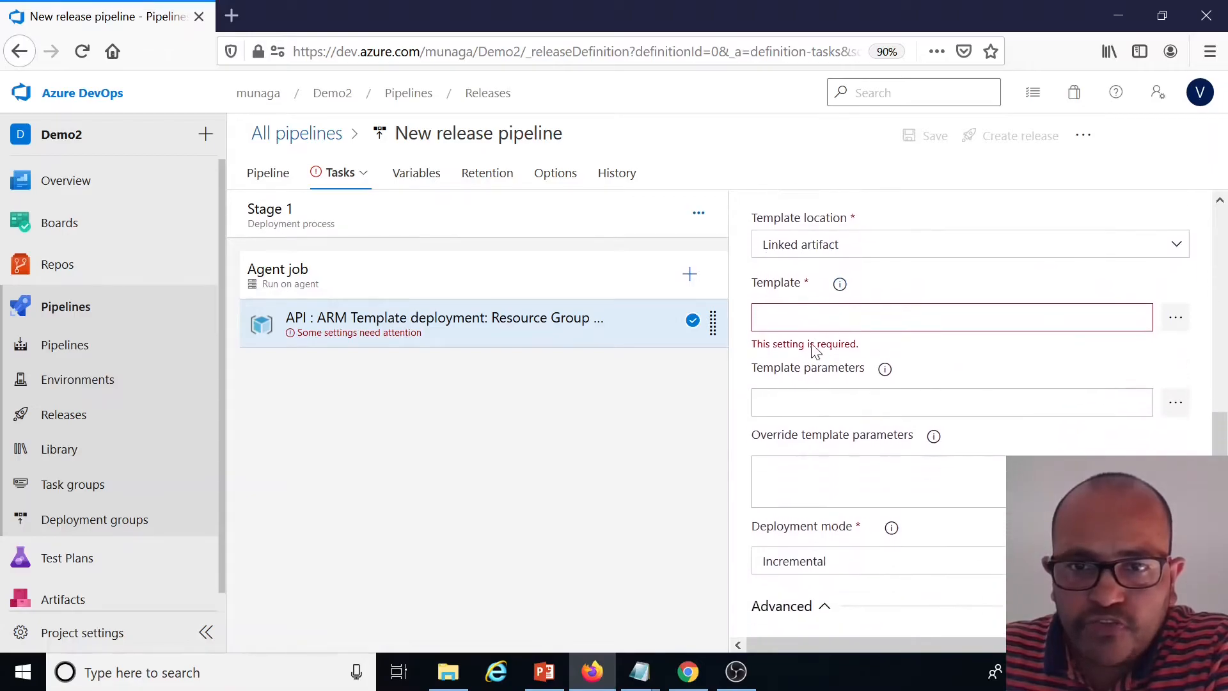
click(1173, 325)
click(417, 245)
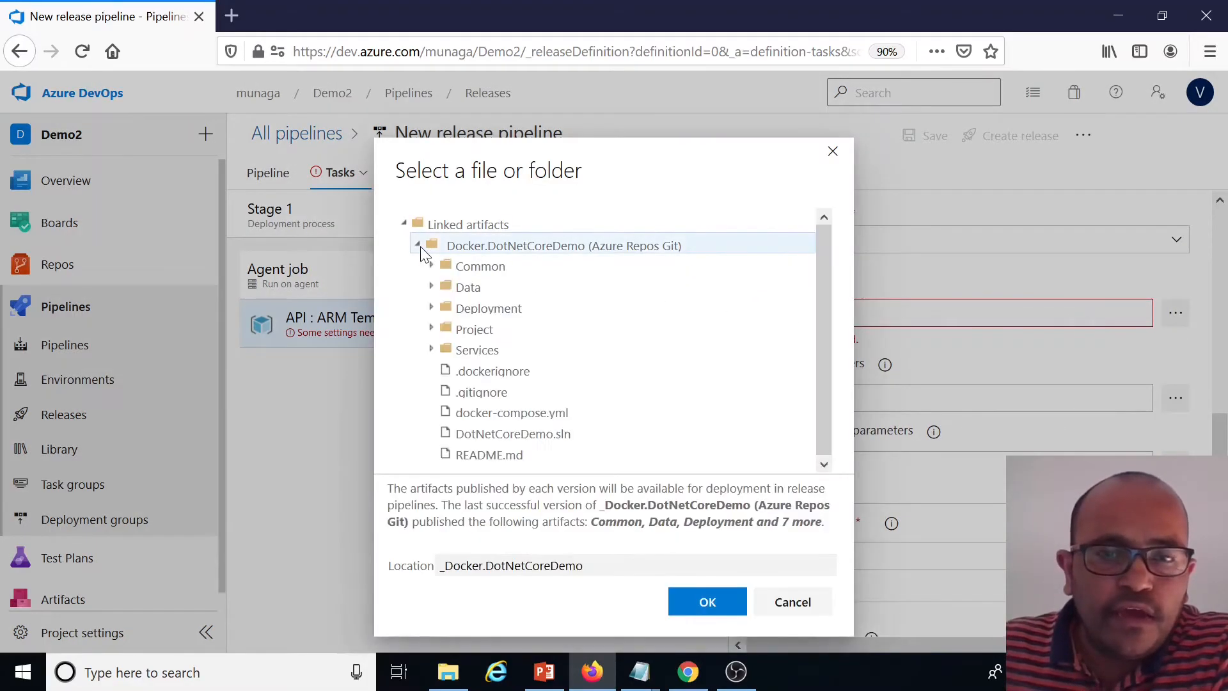
click(432, 308)
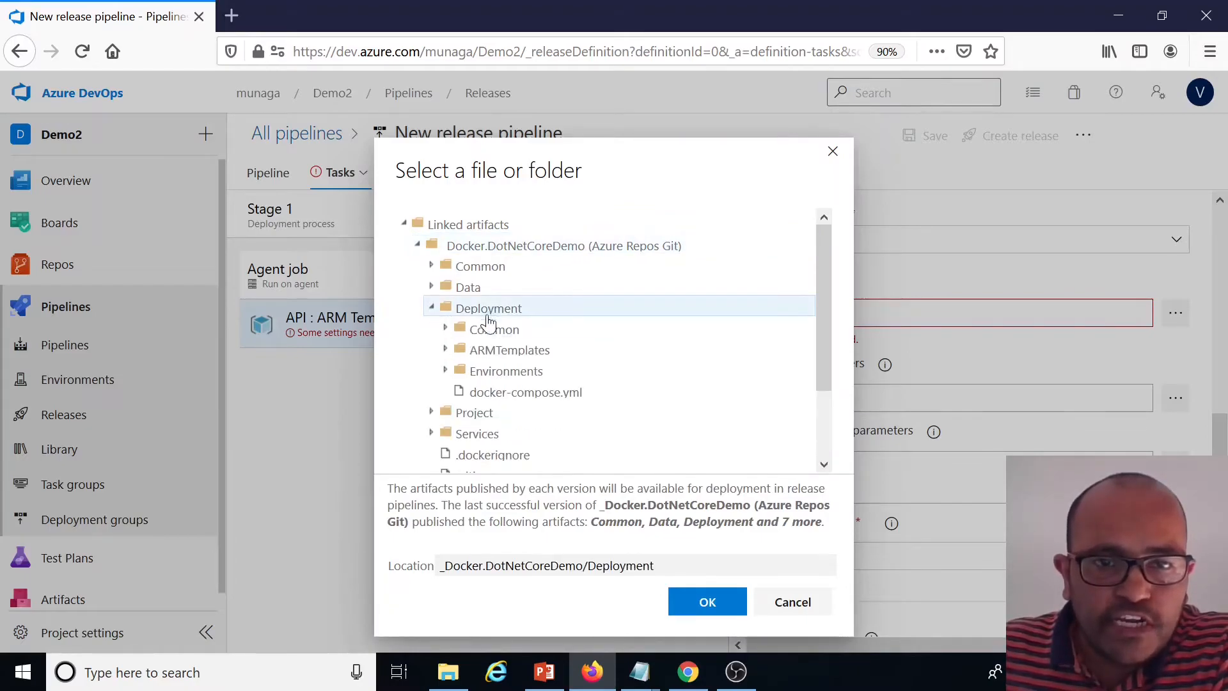
click(445, 350)
click(531, 371)
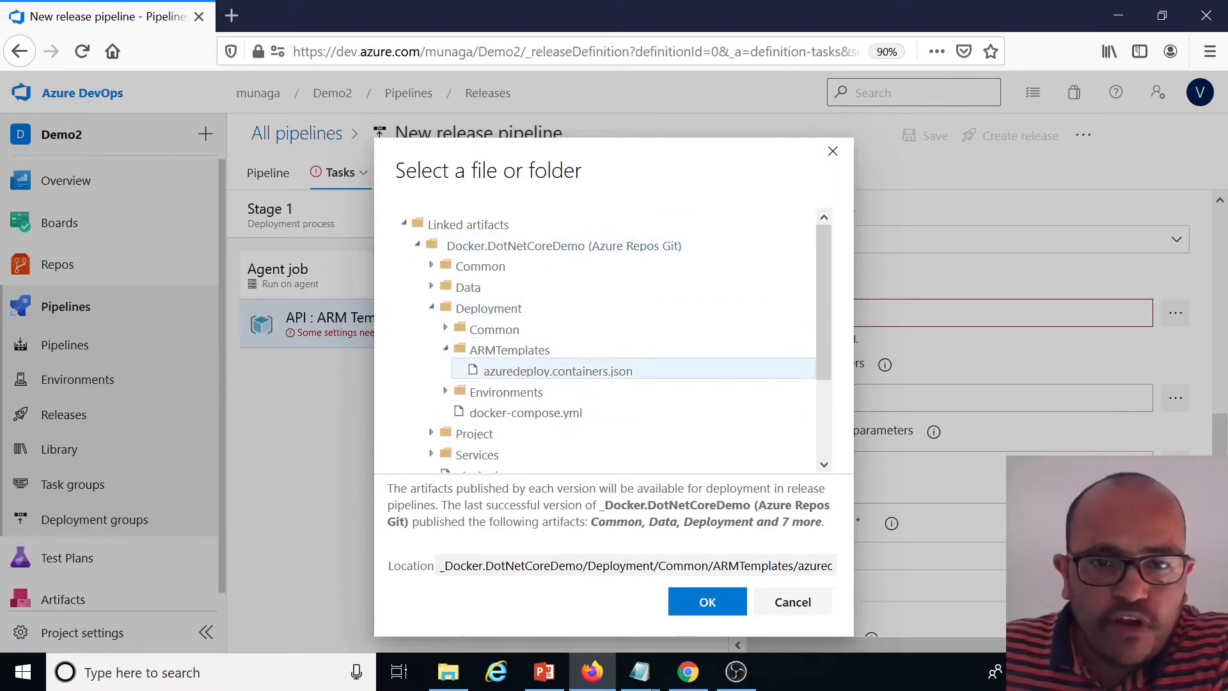
click(704, 602)
click(834, 396)
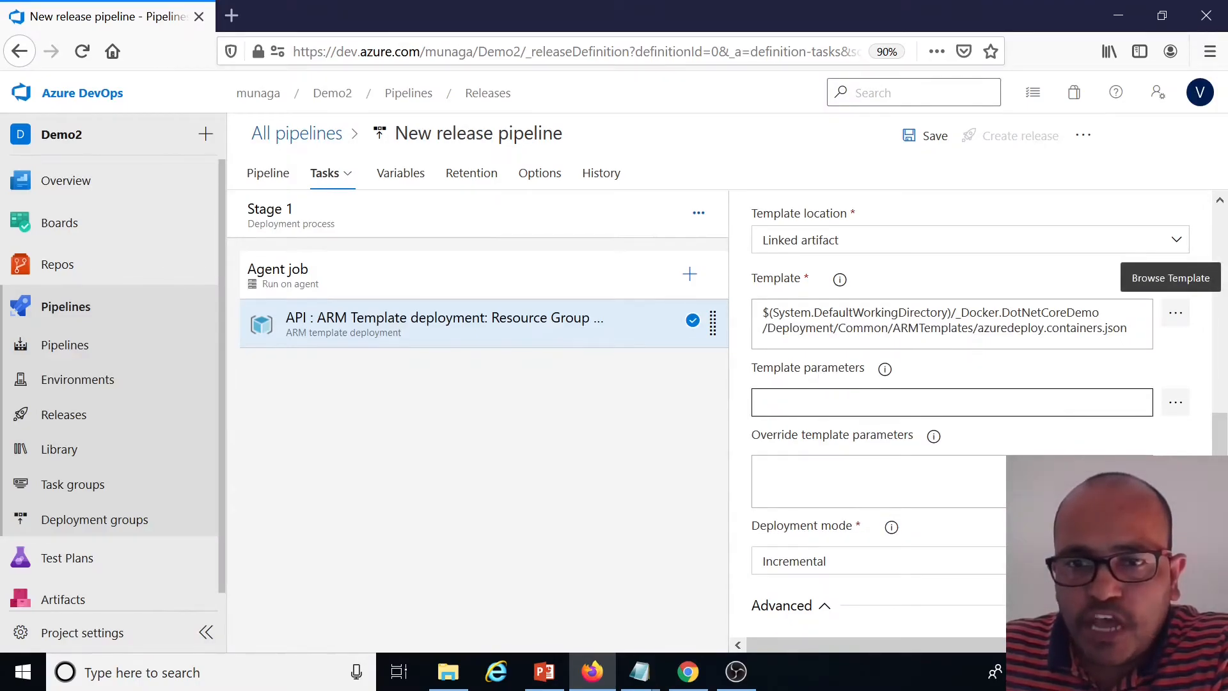
click(828, 402)
Rename the release pipeline as Prod-CD
click(550, 135)
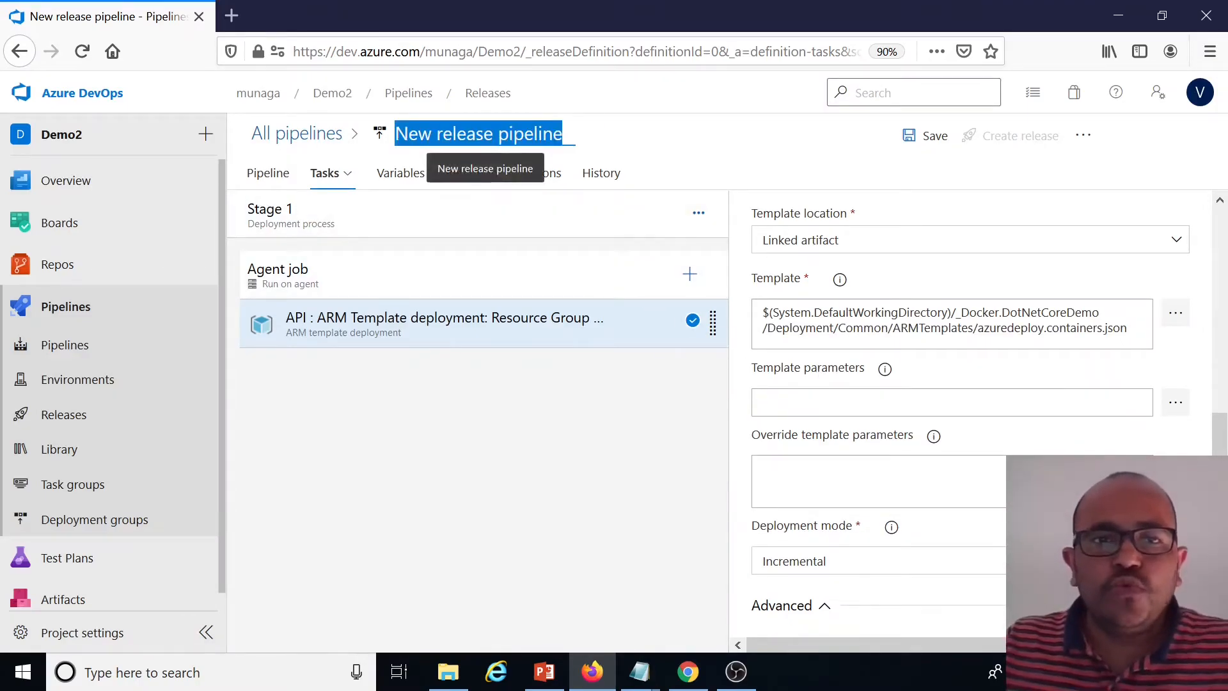
text(CD)
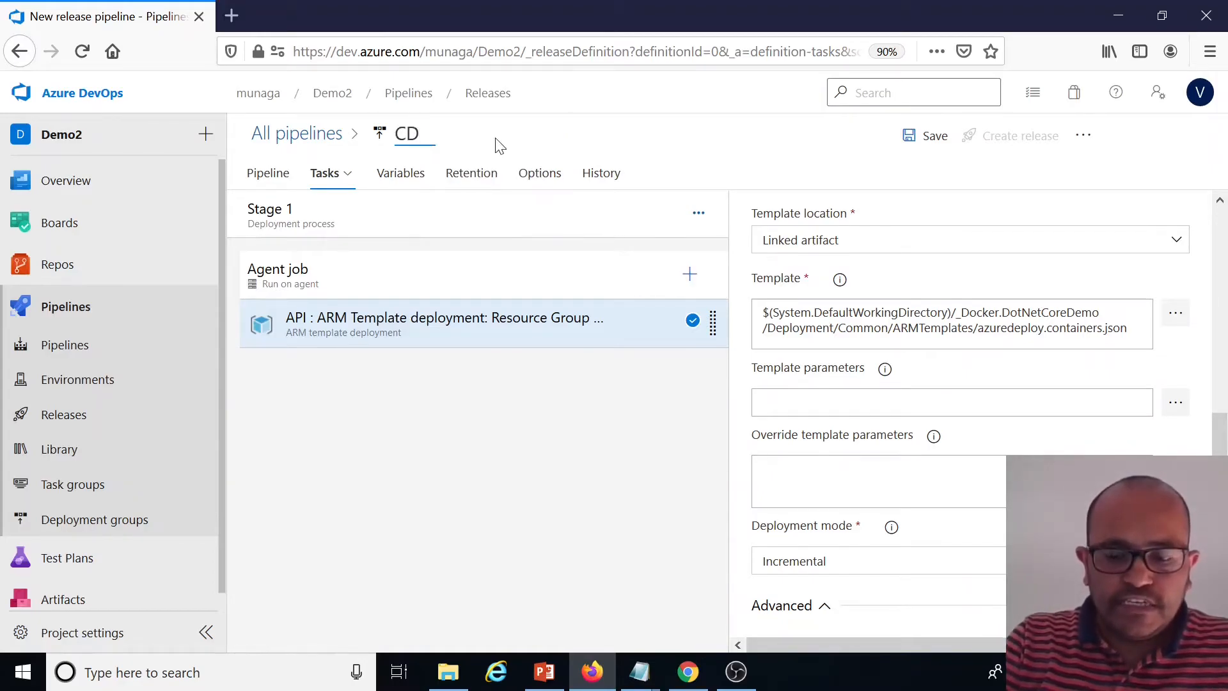
key(BackSpace)
text(Prod)
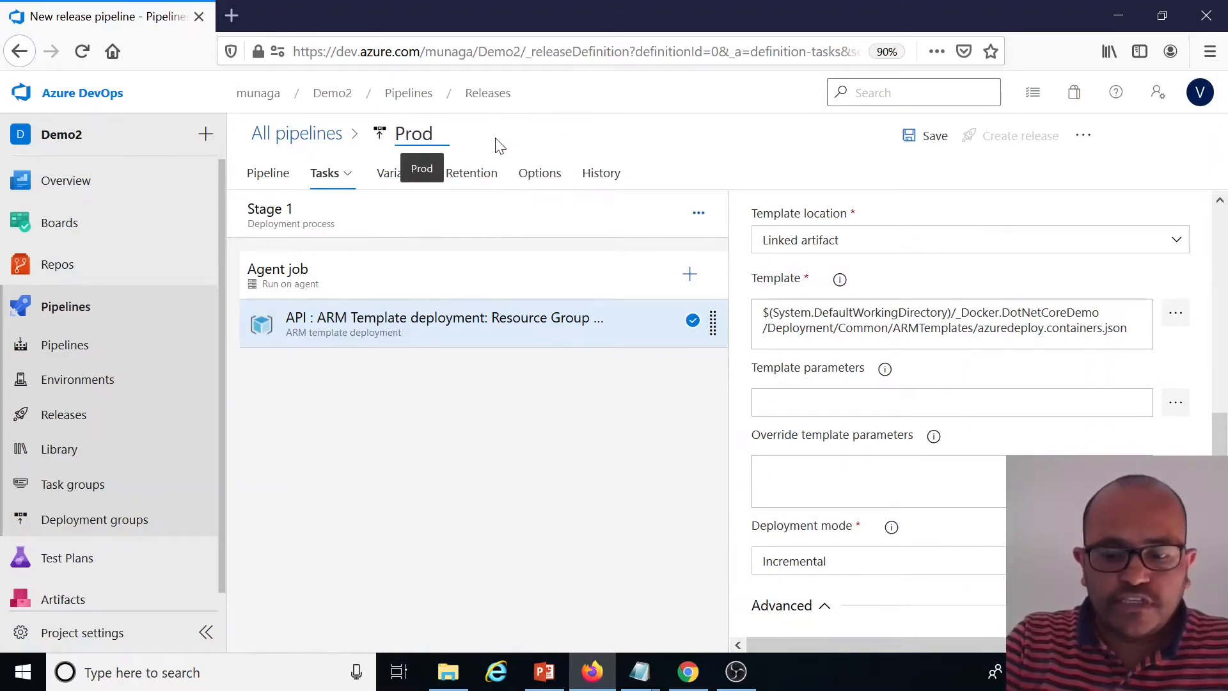
text(-CD-)
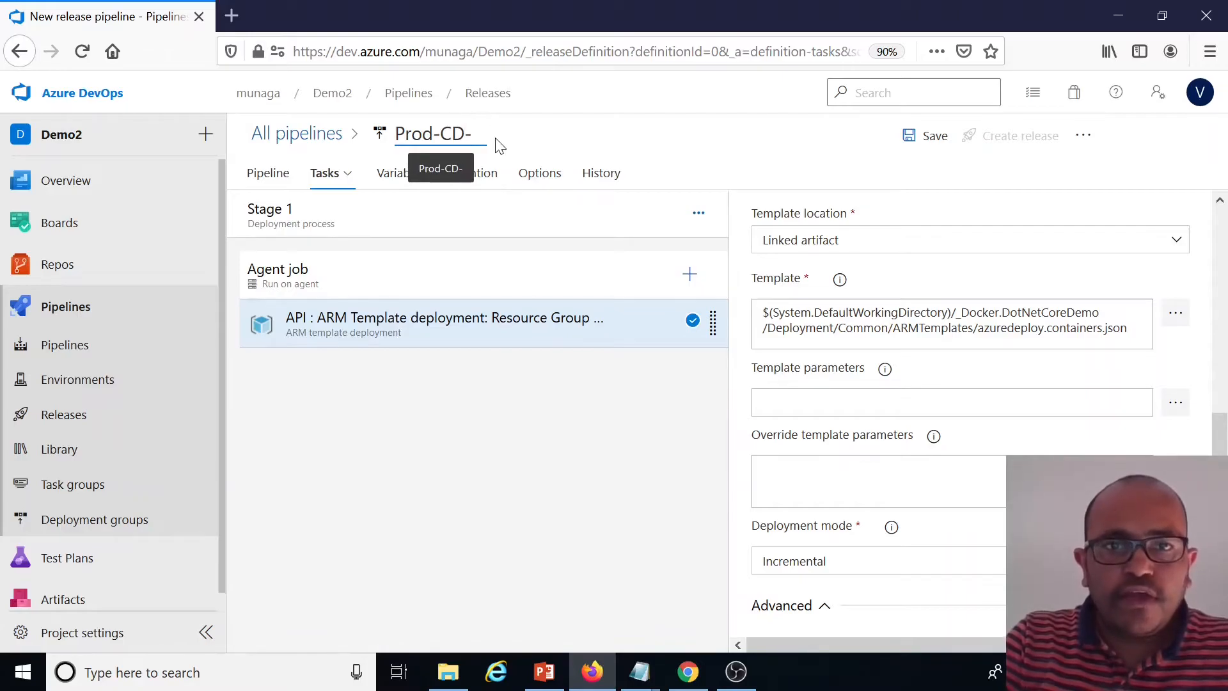
text(v1)
key(BackSpace)
key(BackSpace)
key(BackSpace)
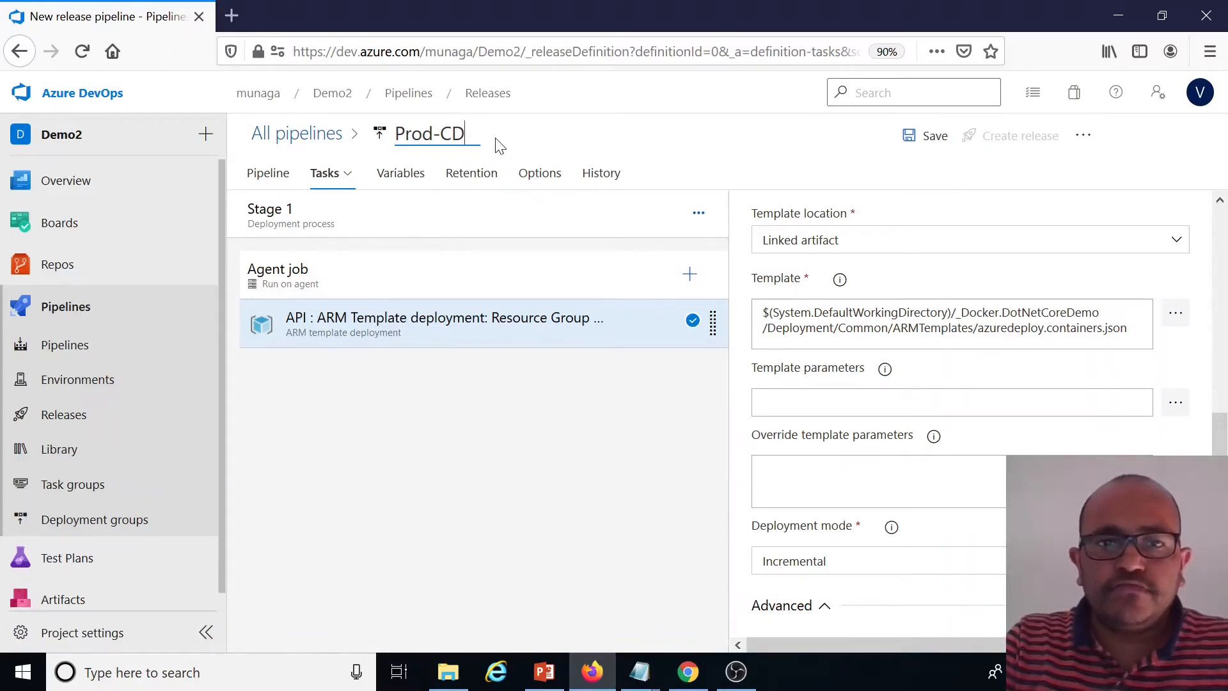
click(556, 439)
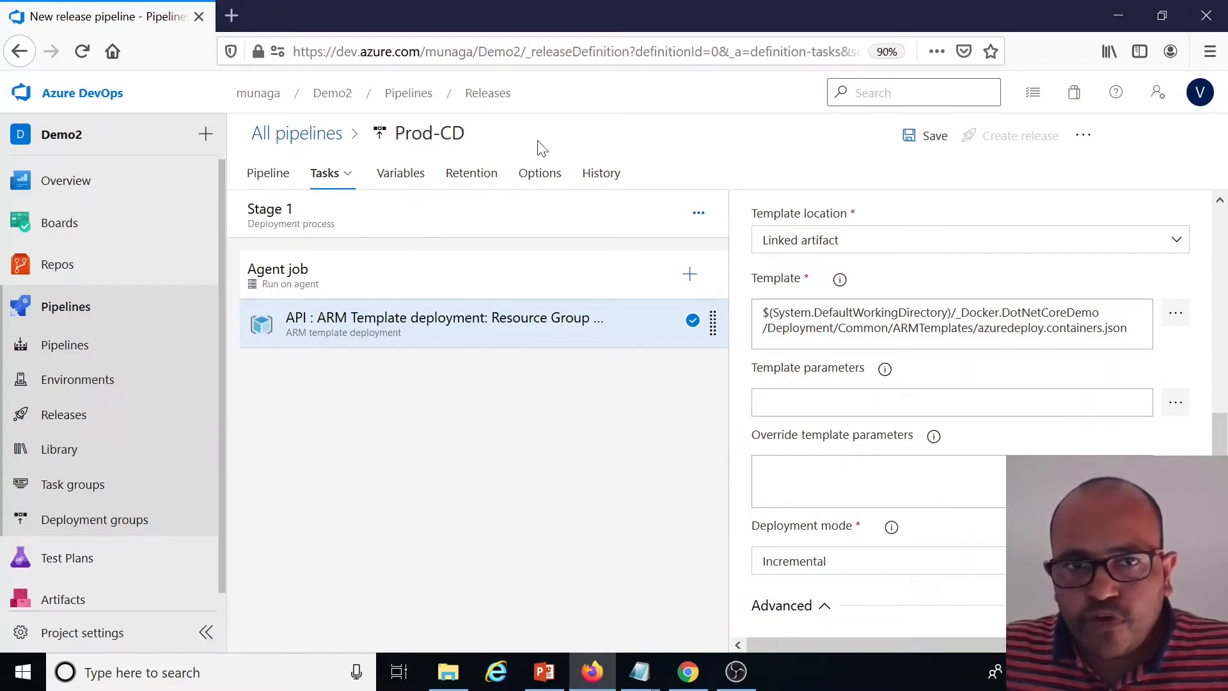
Set the template parameters to Deployment/Environments/Prod/azuredeploy.containers.api.parameters.json from the linked artifact
click(1175, 403)
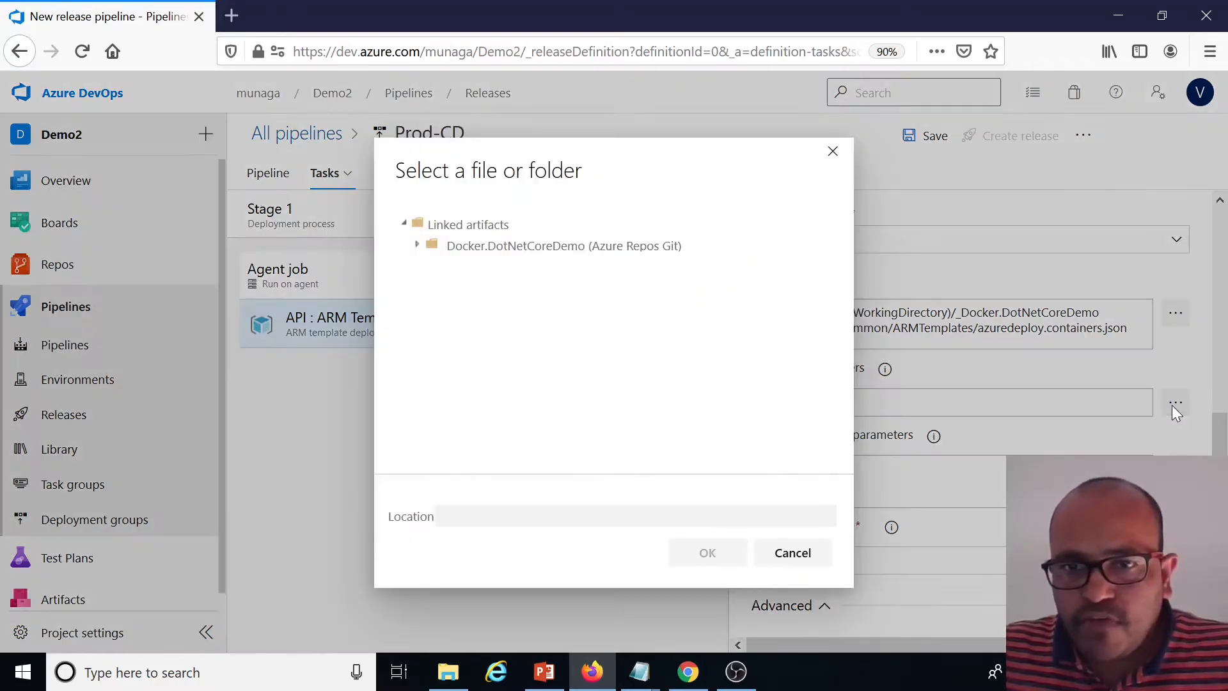
click(427, 244)
click(431, 307)
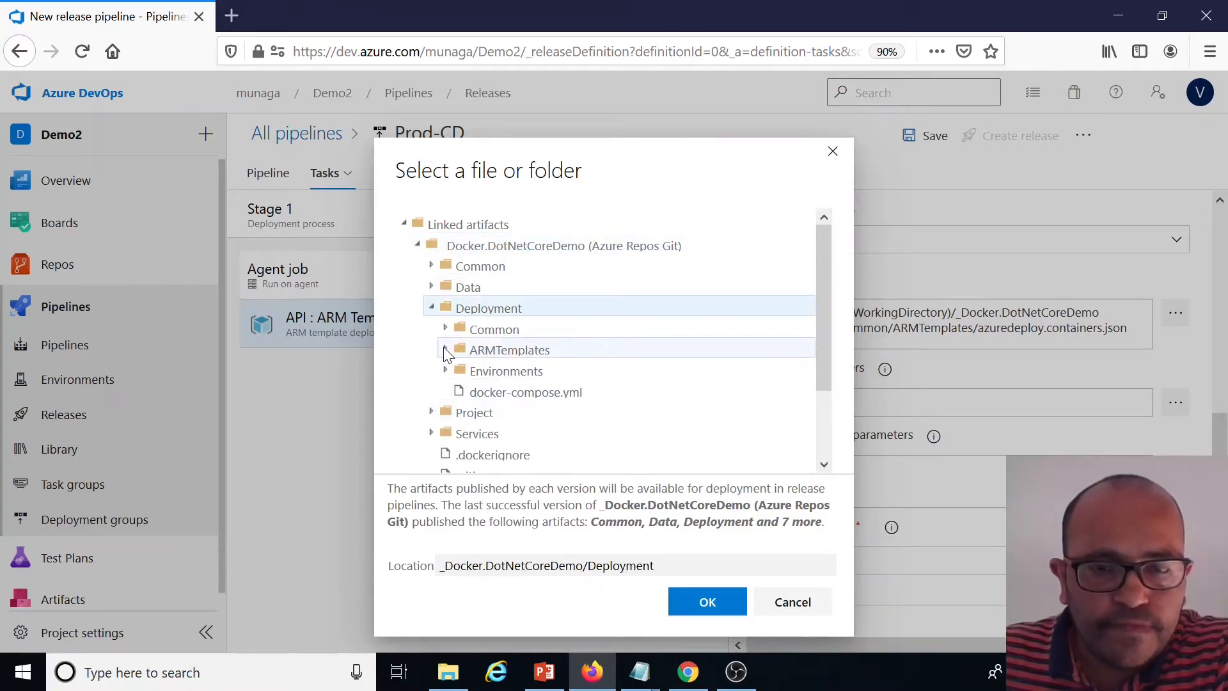
click(446, 370)
click(460, 390)
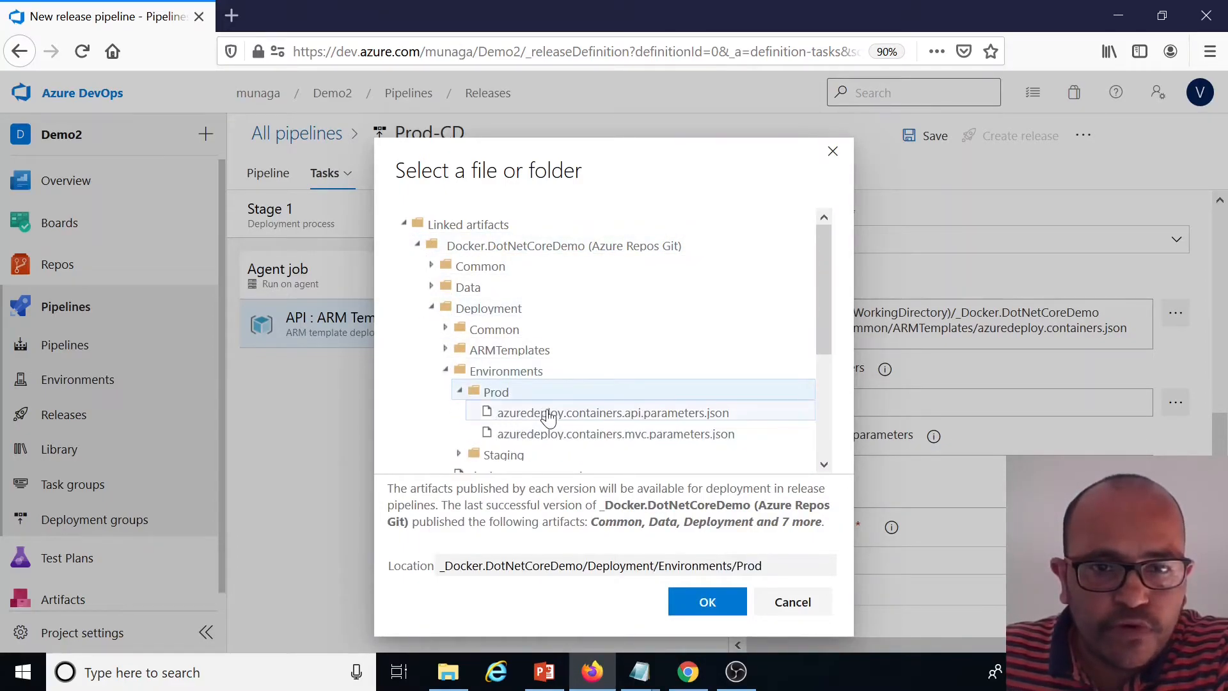
click(614, 413)
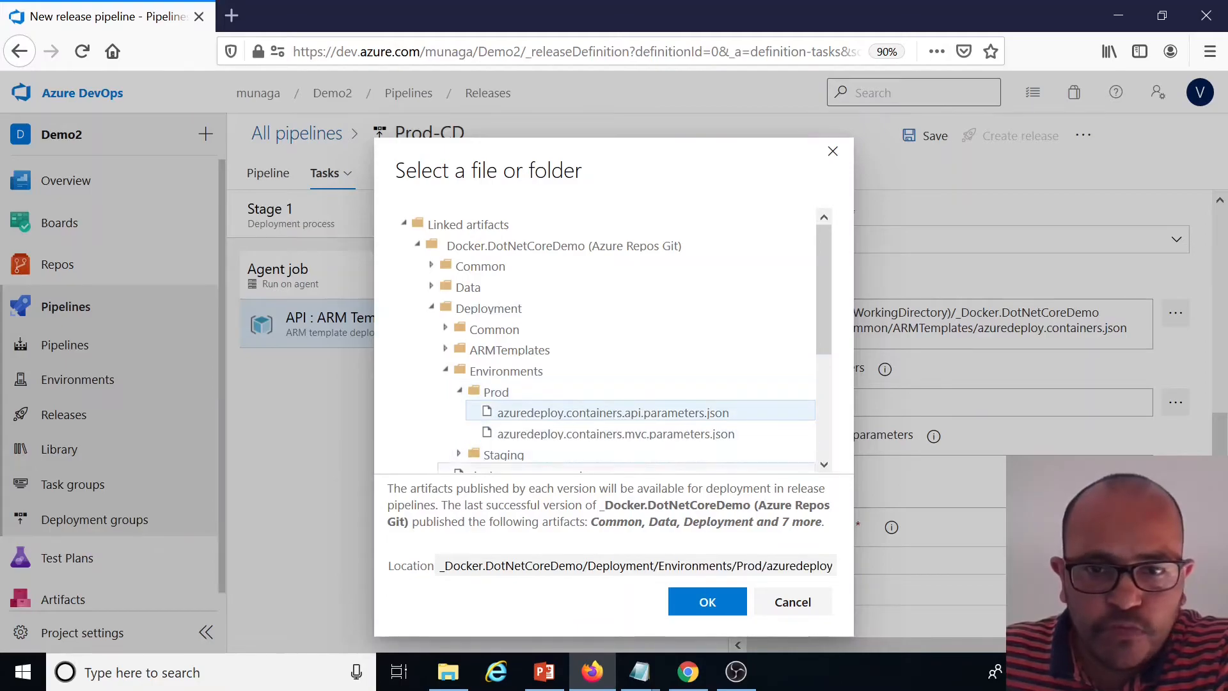
click(709, 602)
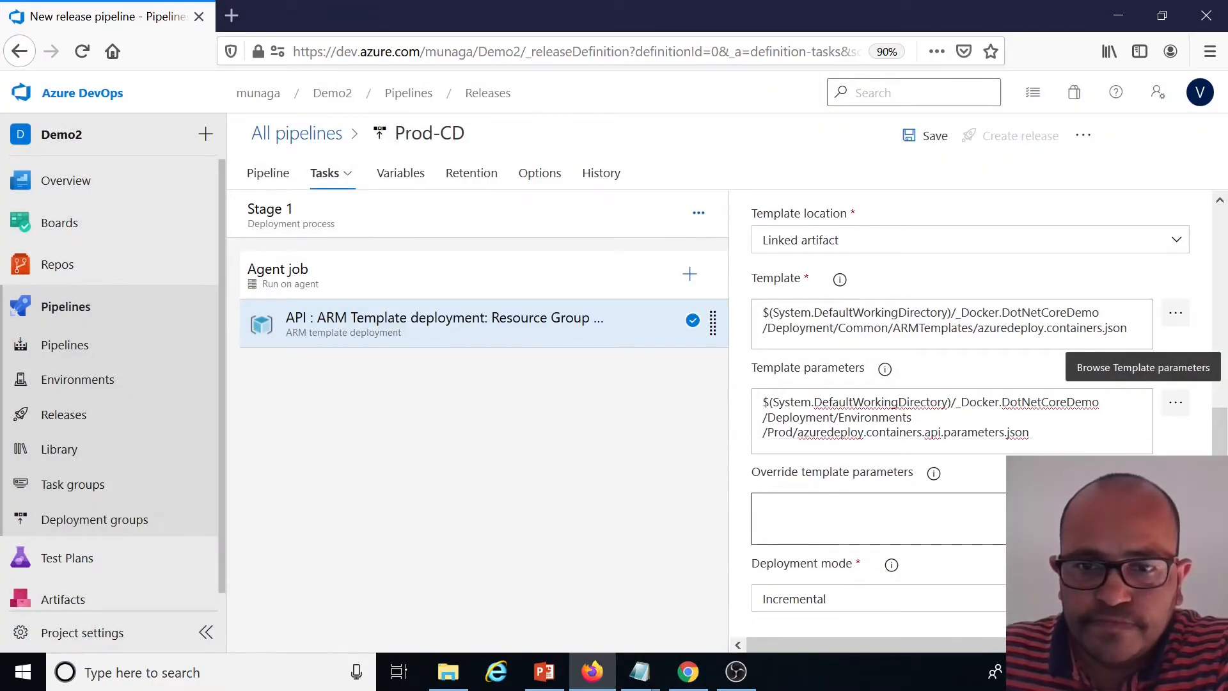
Clone the API ARM deployment task and change the clone's display name prefix to 'MVC'
scroll(816, 497, down, 3)
scroll(806, 501, up, 6)
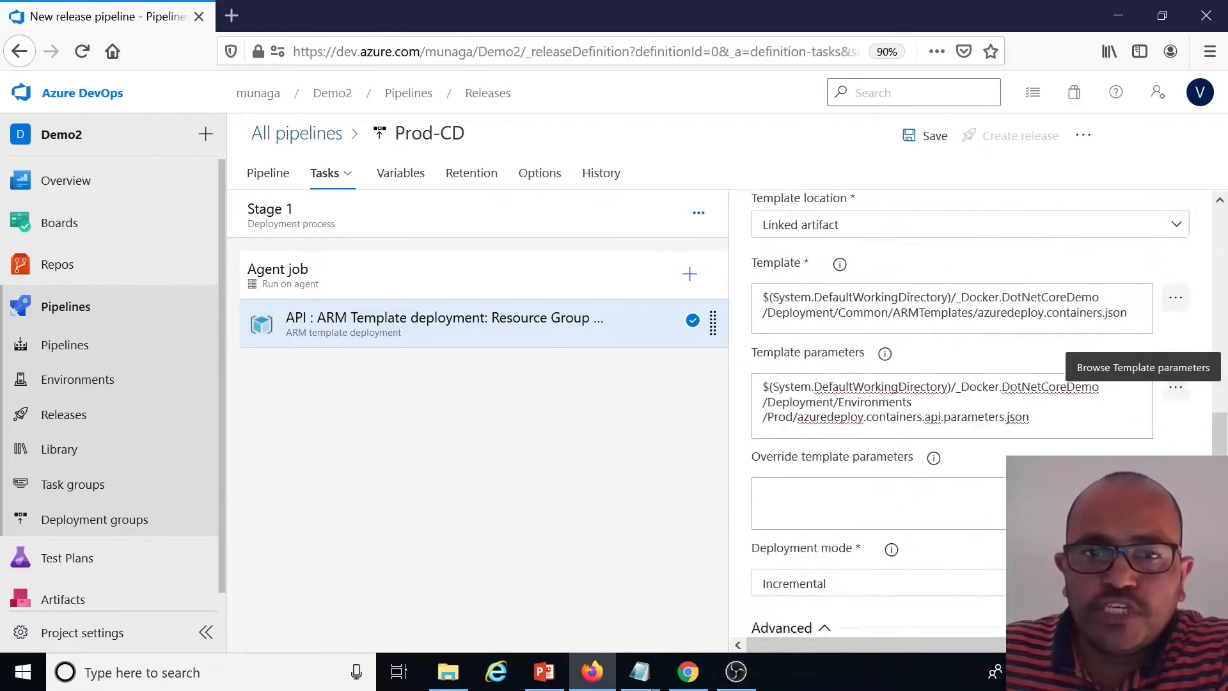
right_click(632, 331)
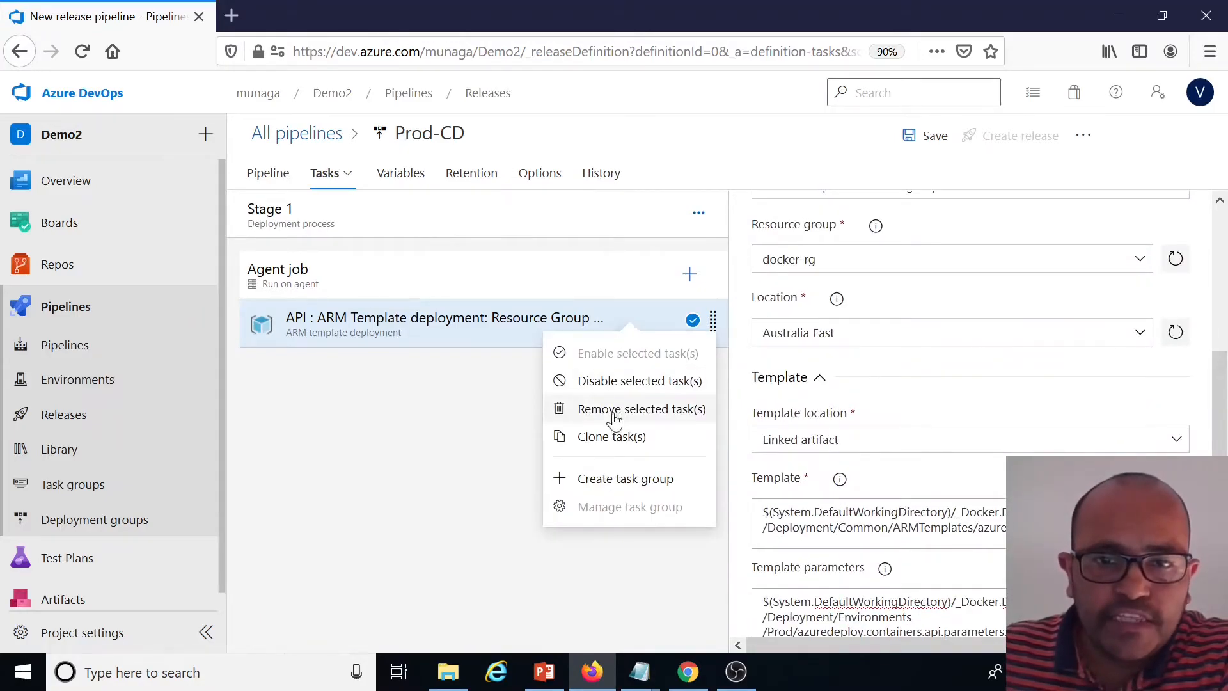
click(609, 435)
click(683, 375)
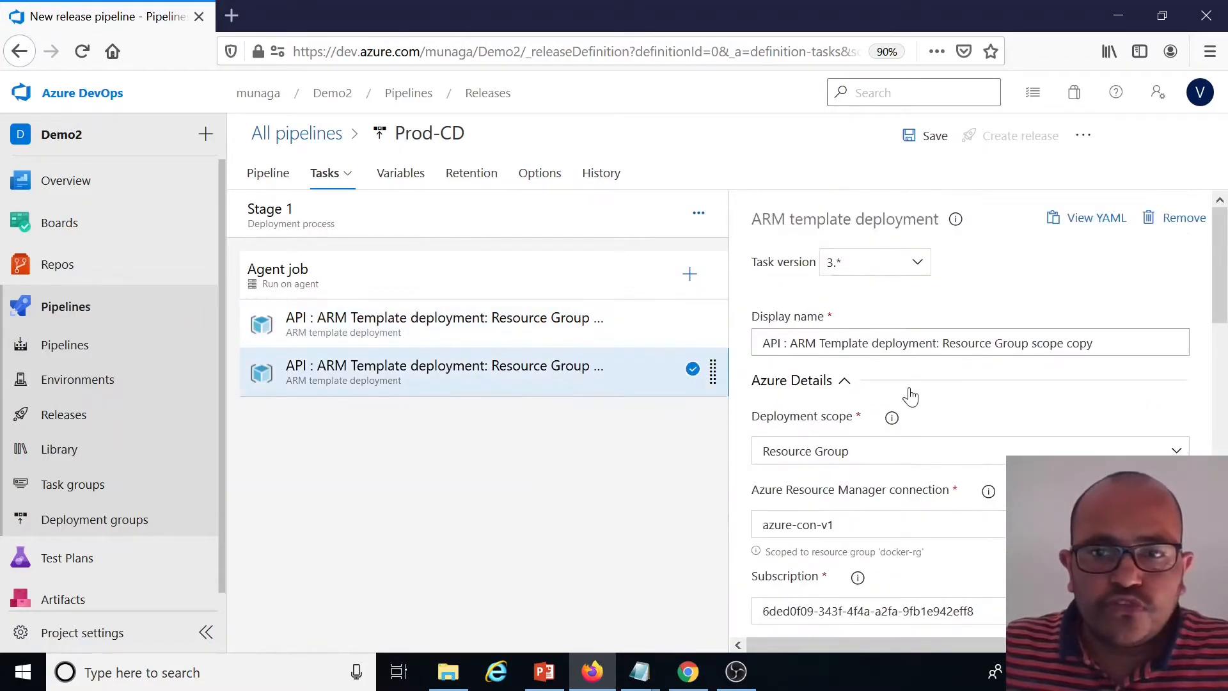
double_click(772, 344)
text(MVC)
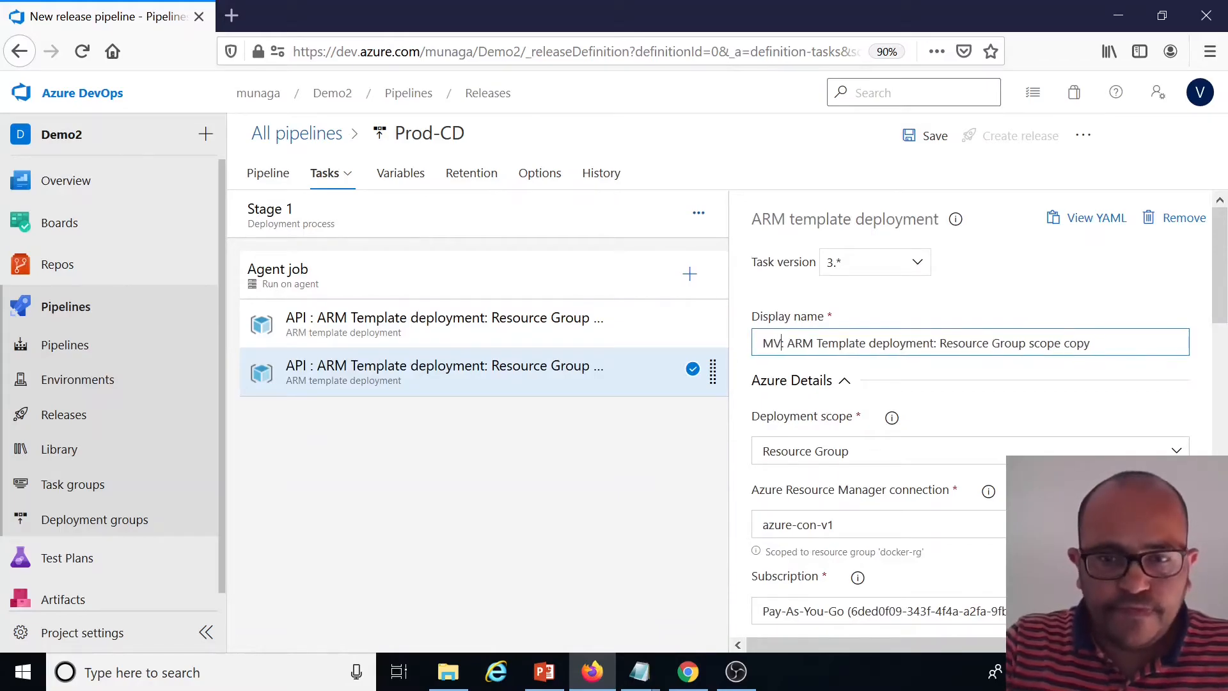
Set the MVC task's template parameters to Deployment/Environments/Prod/azuredeploy.containers.mvc.parameters.json from the linked artifact and save the pipeline
scroll(946, 447, down, 5)
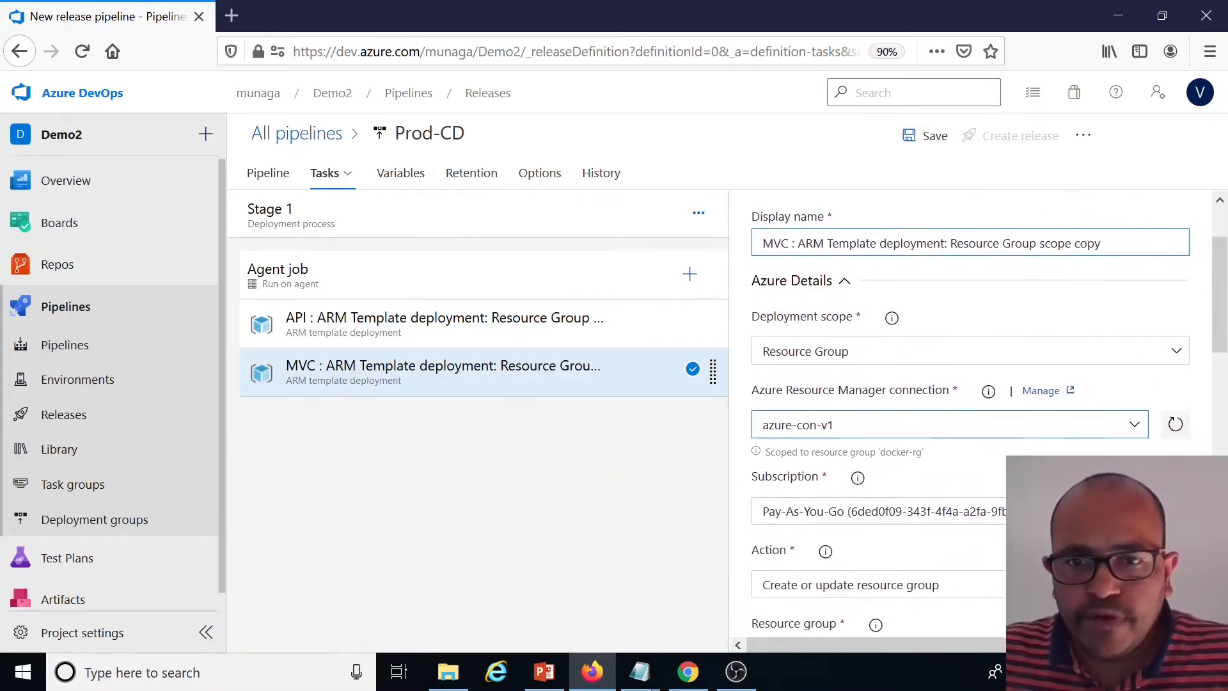
scroll(914, 460, down, 3)
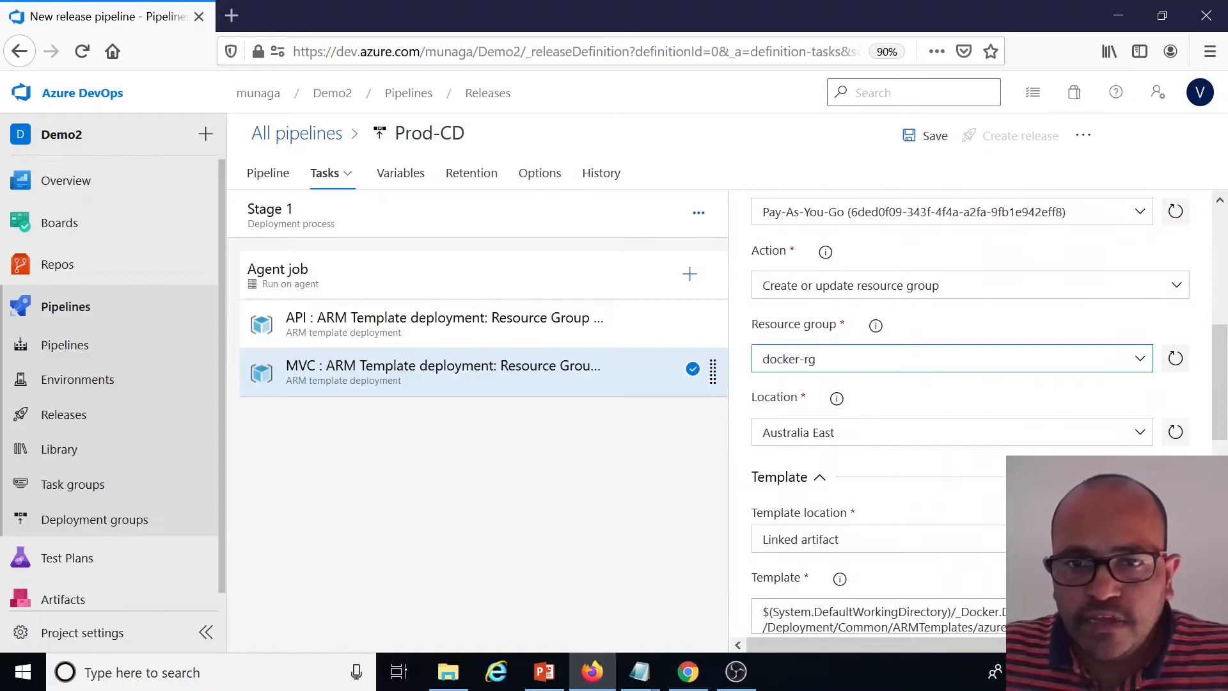
scroll(898, 491, down, 2)
scroll(900, 492, down, 5)
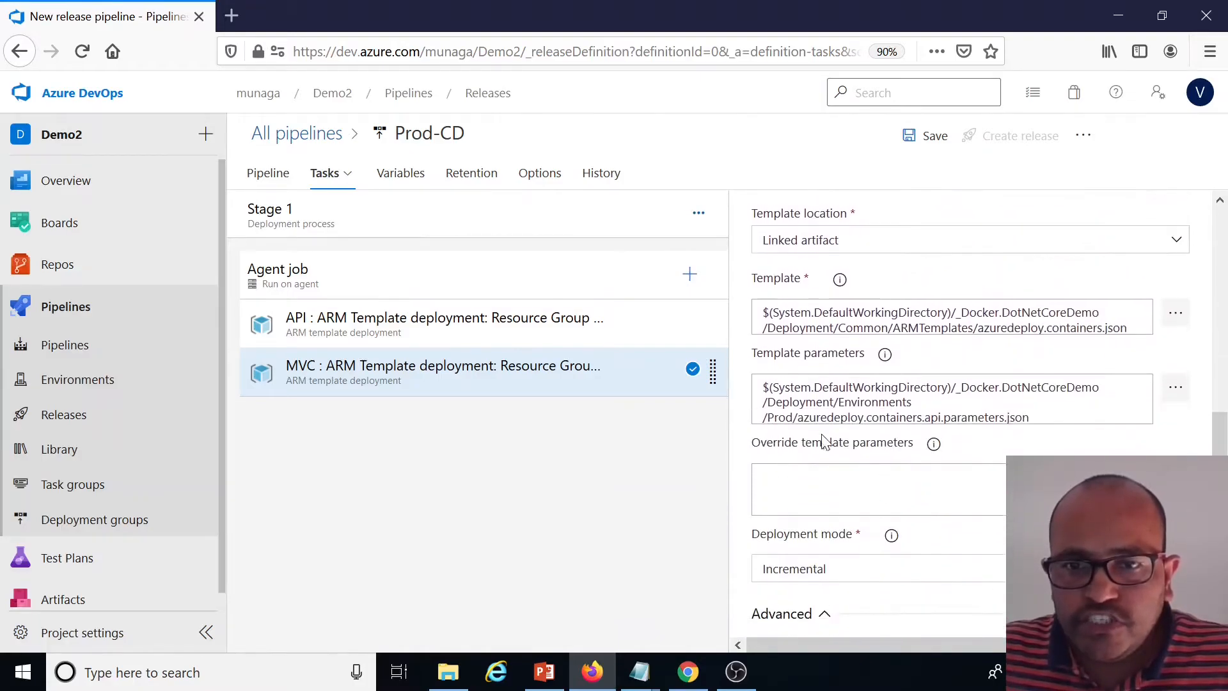
click(1176, 388)
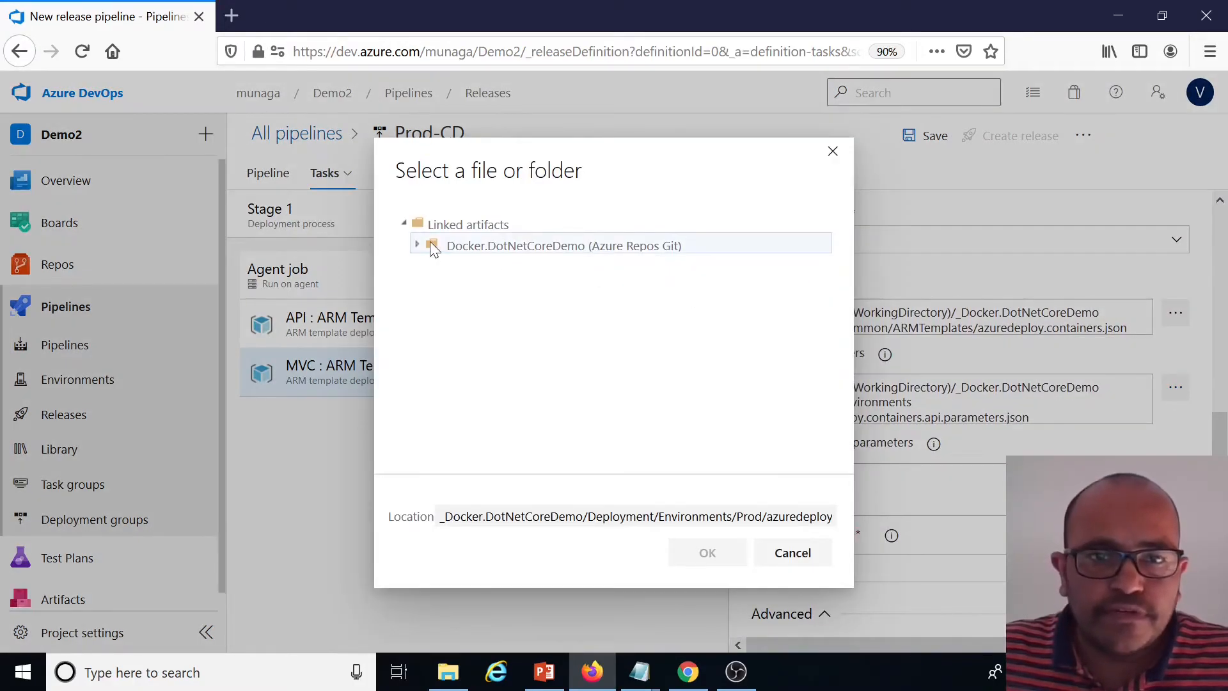
click(431, 309)
click(433, 312)
click(446, 372)
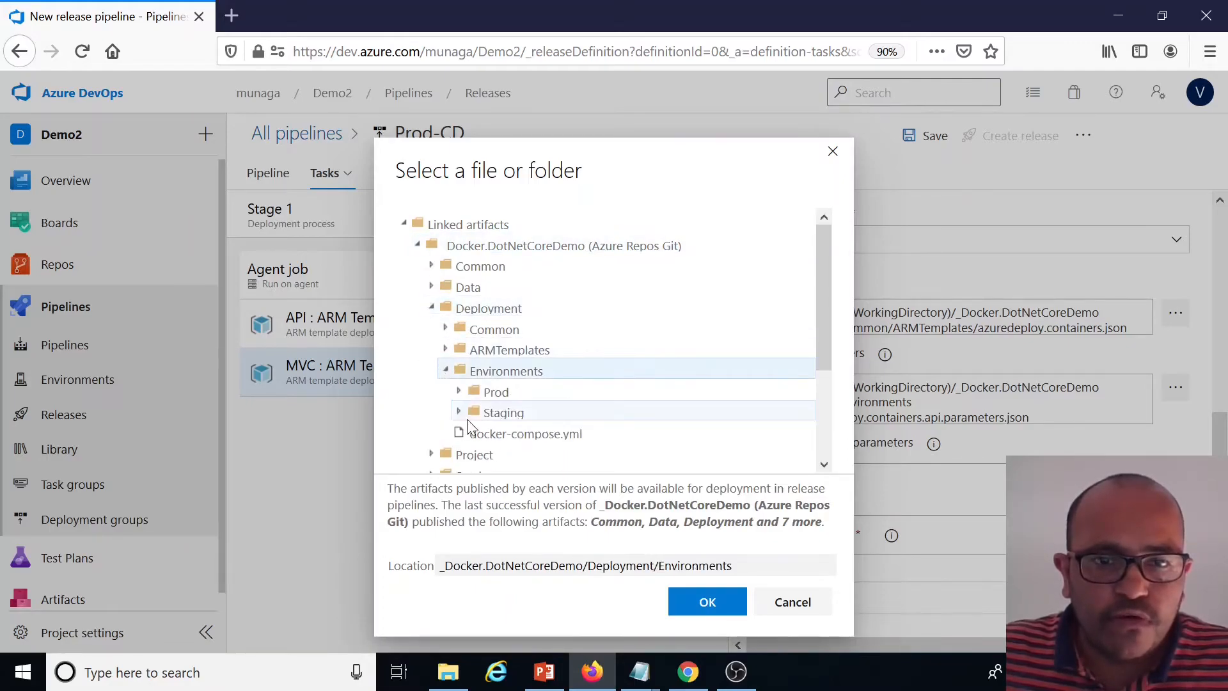
click(460, 392)
scroll(633, 389, down, 1)
scroll(638, 391, down, 1)
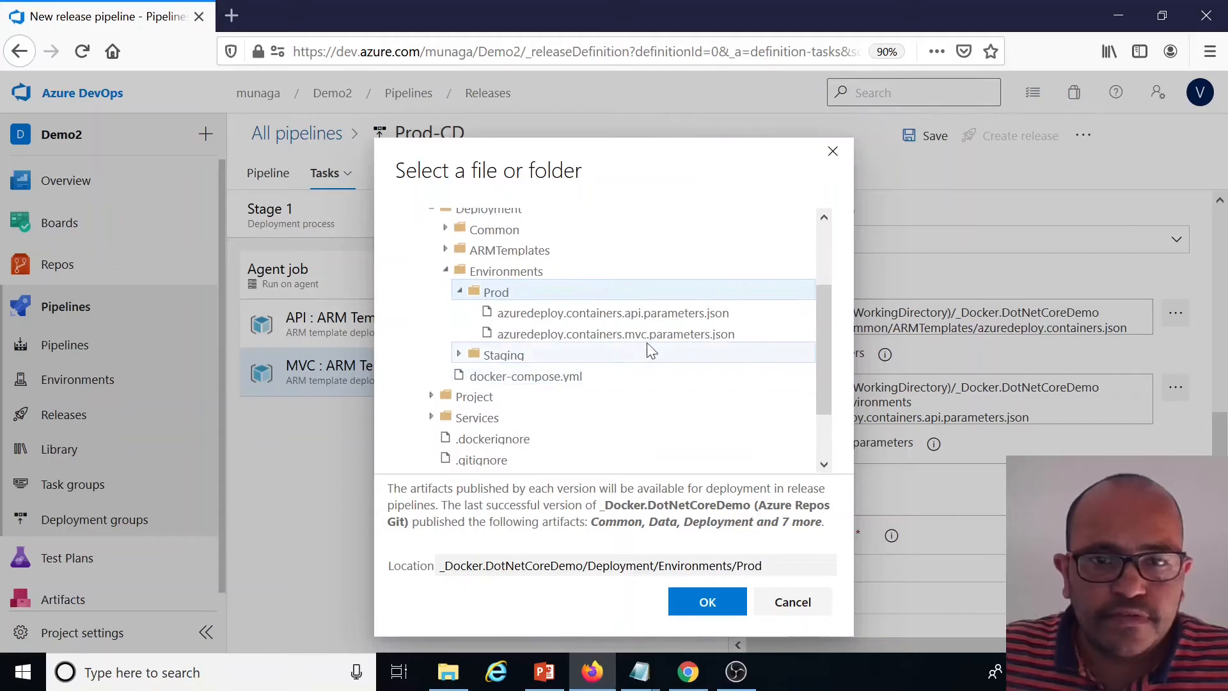
click(648, 343)
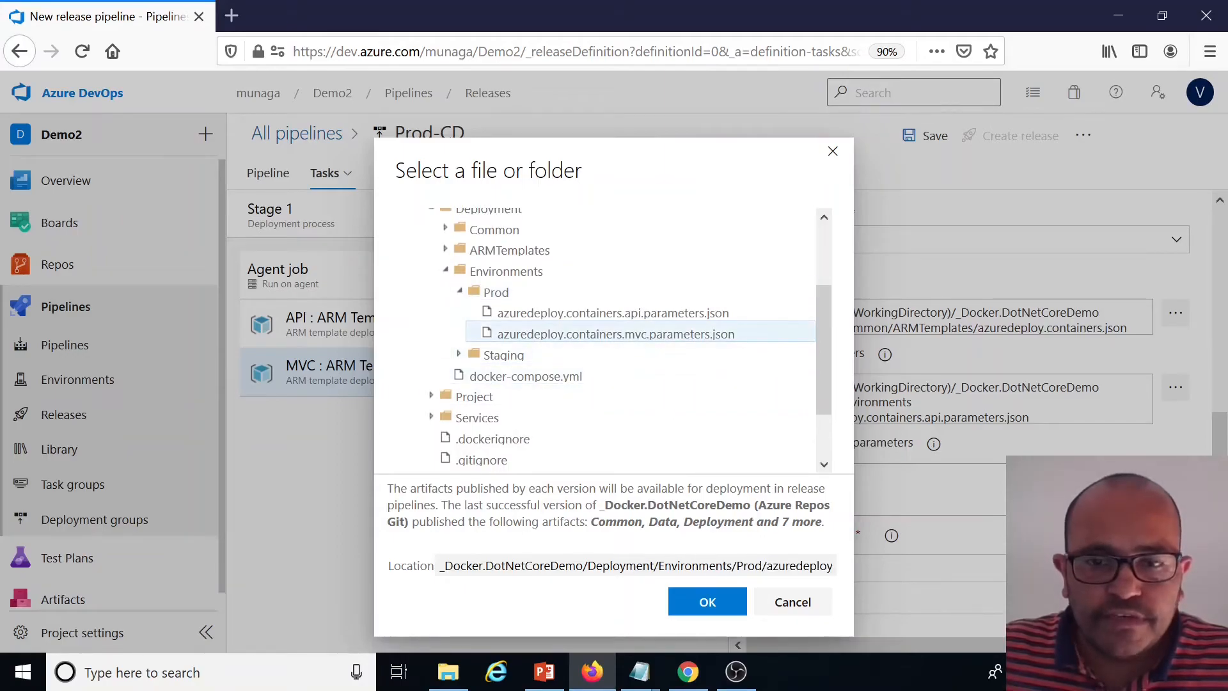
click(707, 602)
click(927, 151)
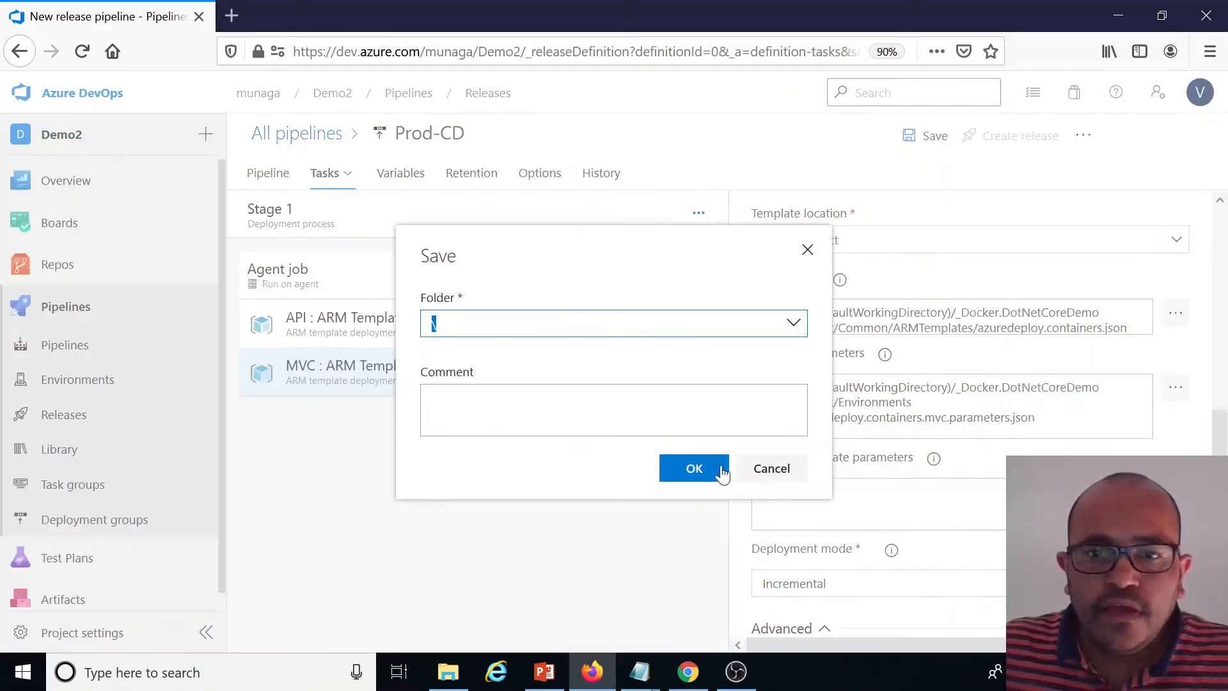
click(698, 471)
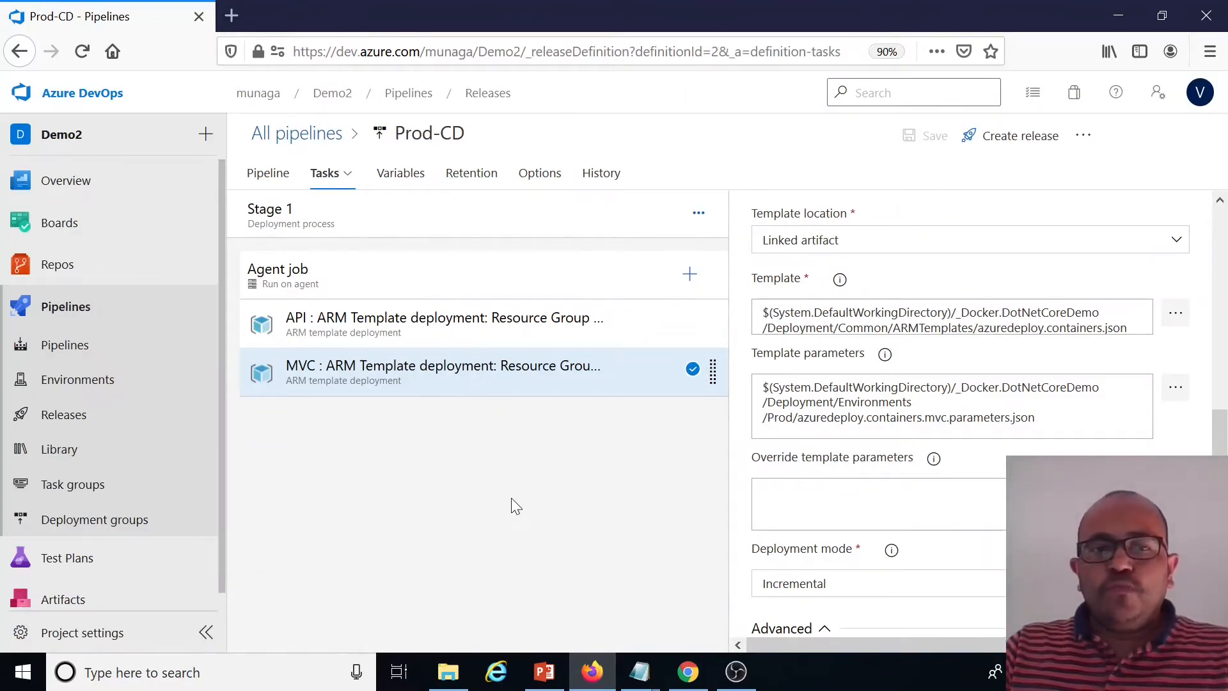
Open Deployment/Environments/Prod/azuredeploy.containers.api.parameters.json in the Docker.DotNetCoreDemo repository files
click(59, 264)
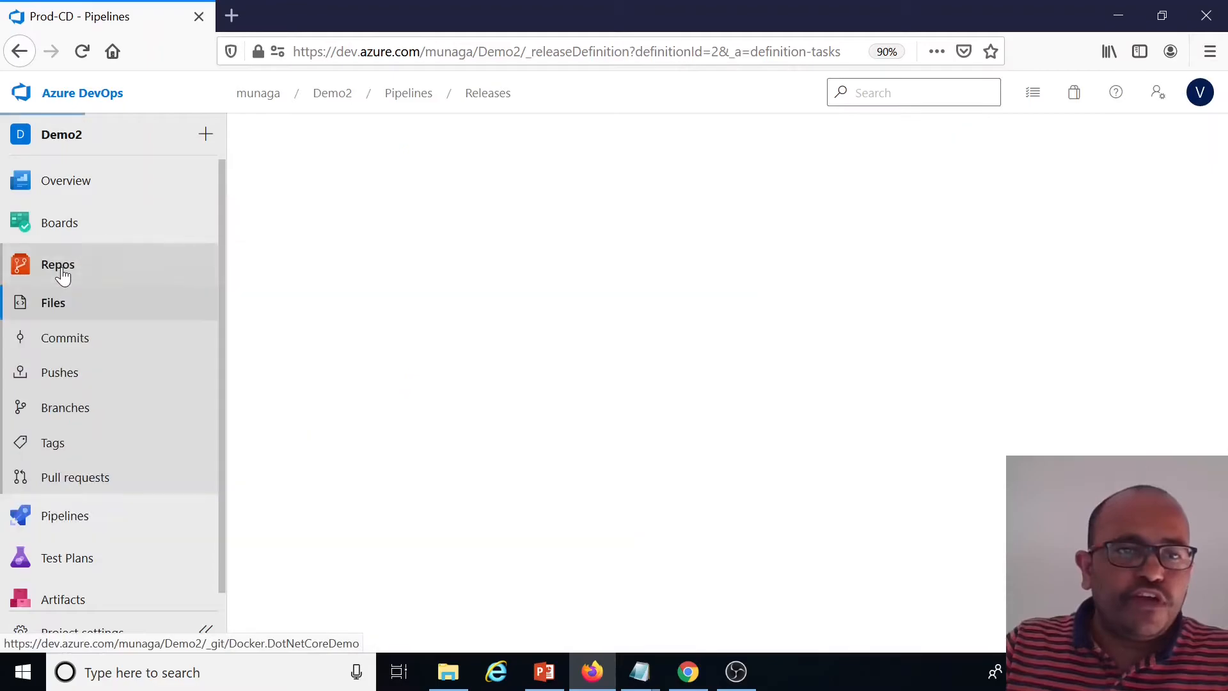
click(249, 272)
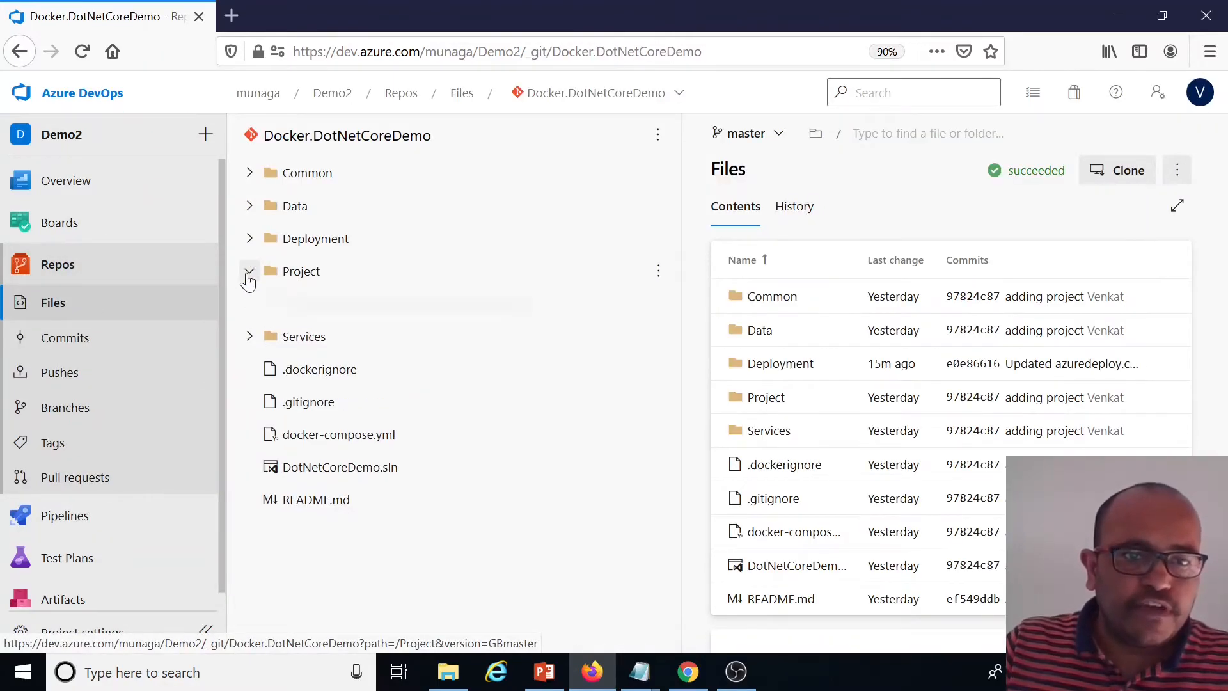
click(263, 305)
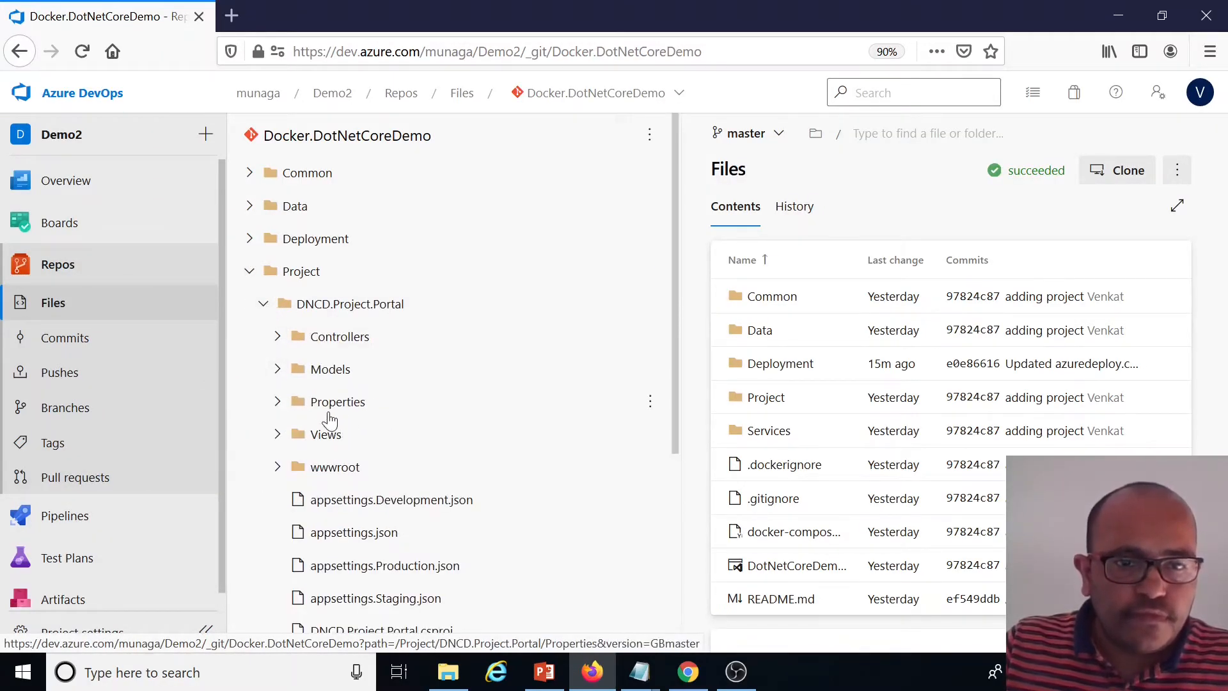
click(249, 271)
click(249, 239)
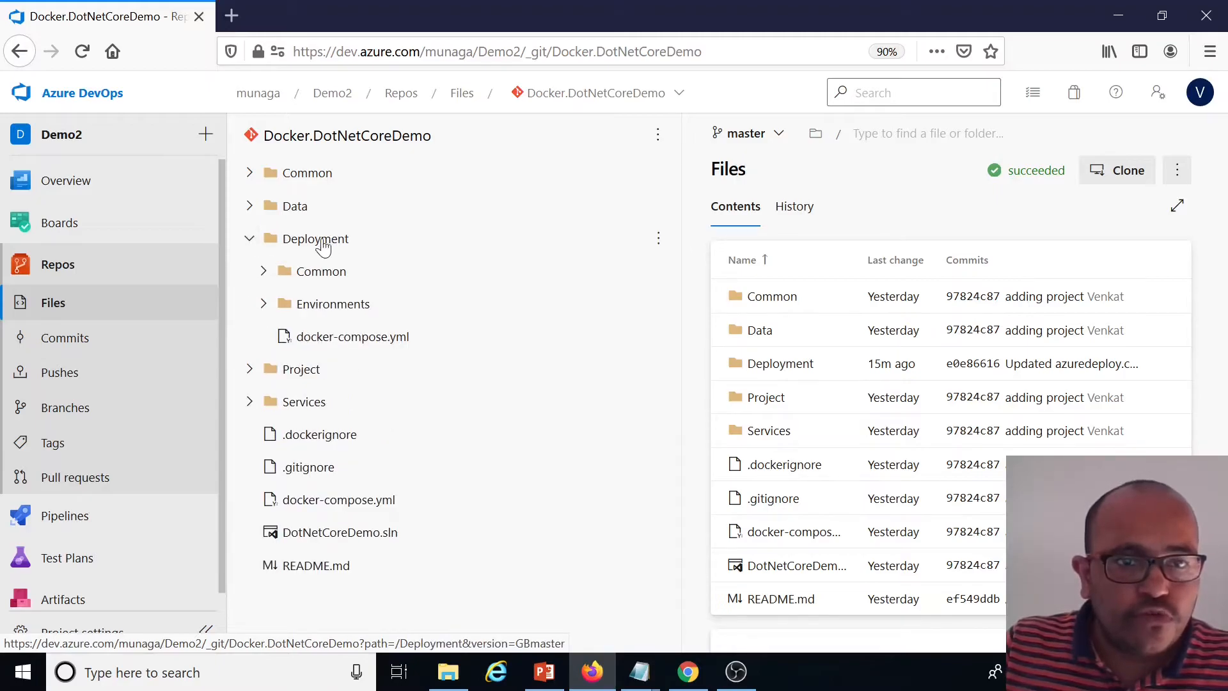
click(262, 304)
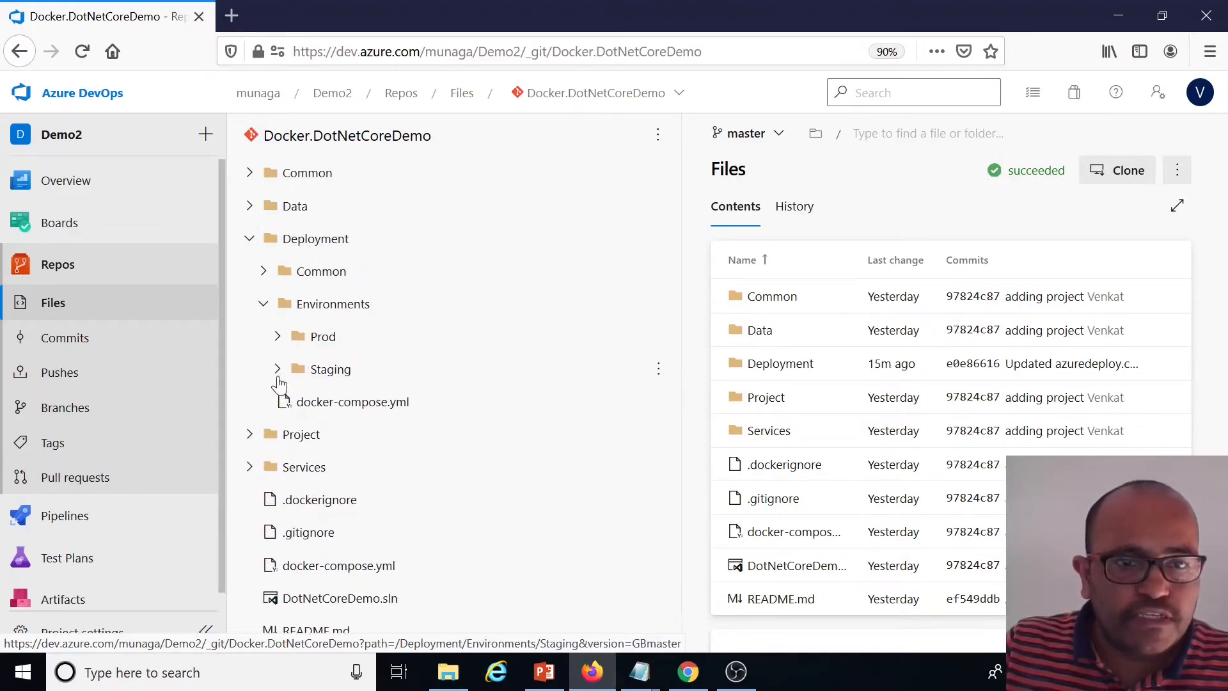
click(277, 336)
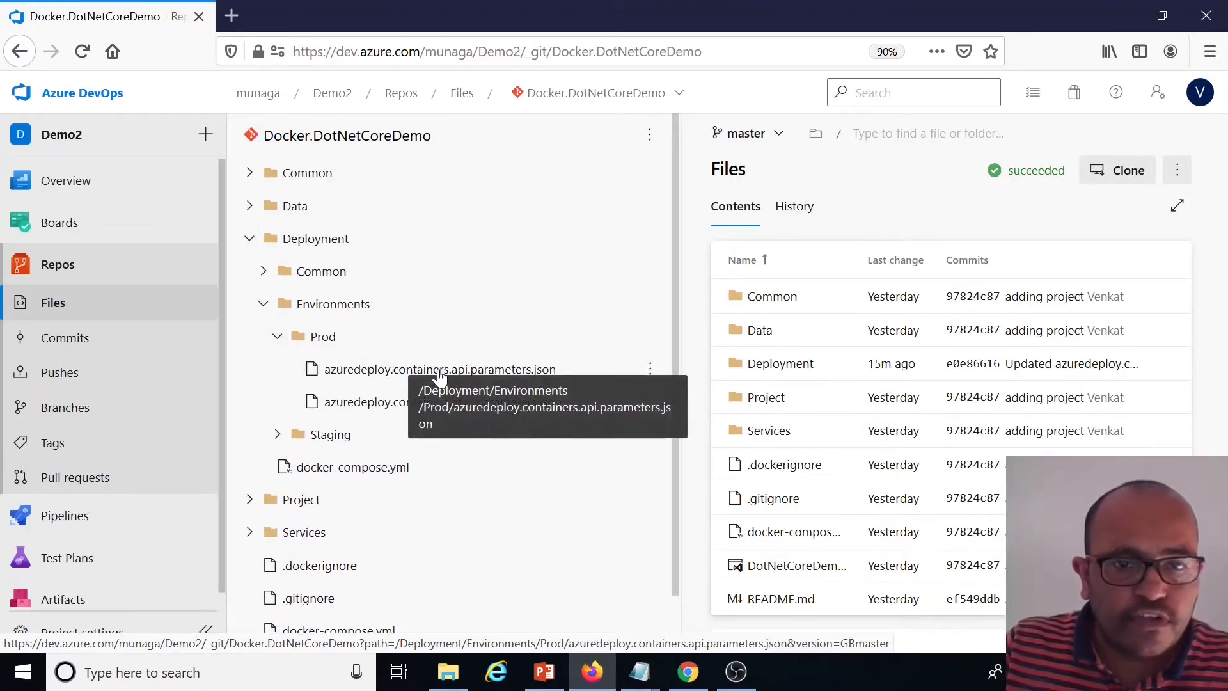
click(409, 376)
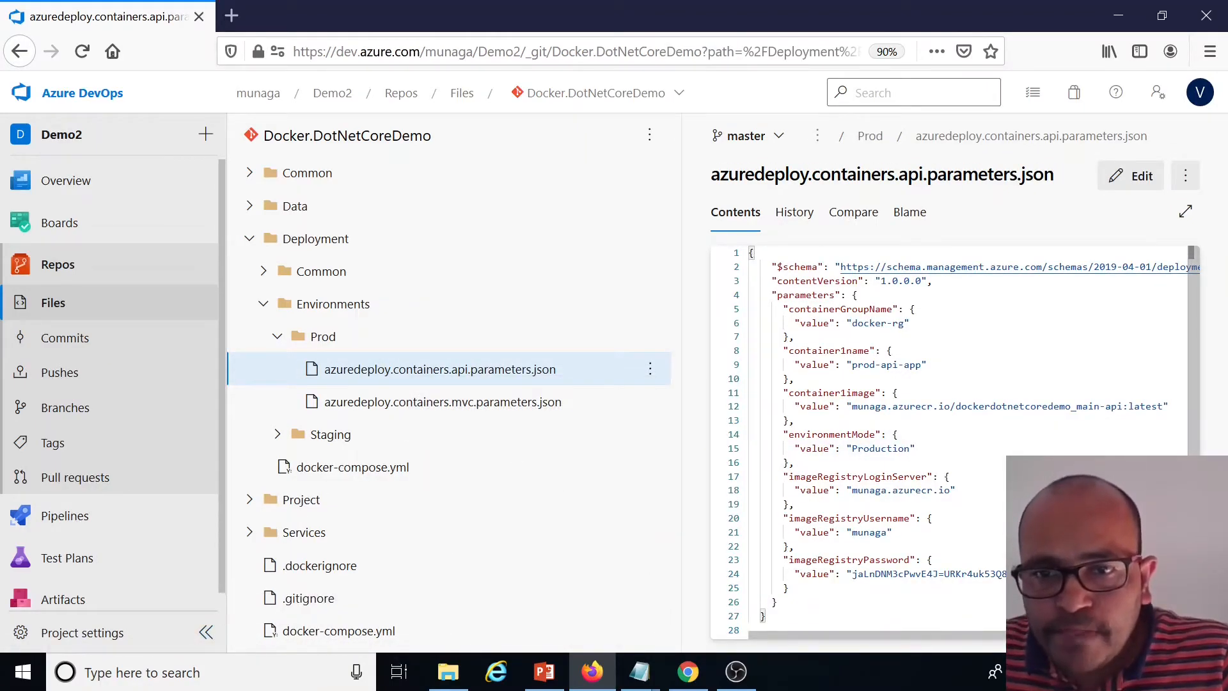
Copy the dockerdotnetcoredemo_main-api repository name from the munaga container registry's repositories in the Azure portal
double_click(873, 393)
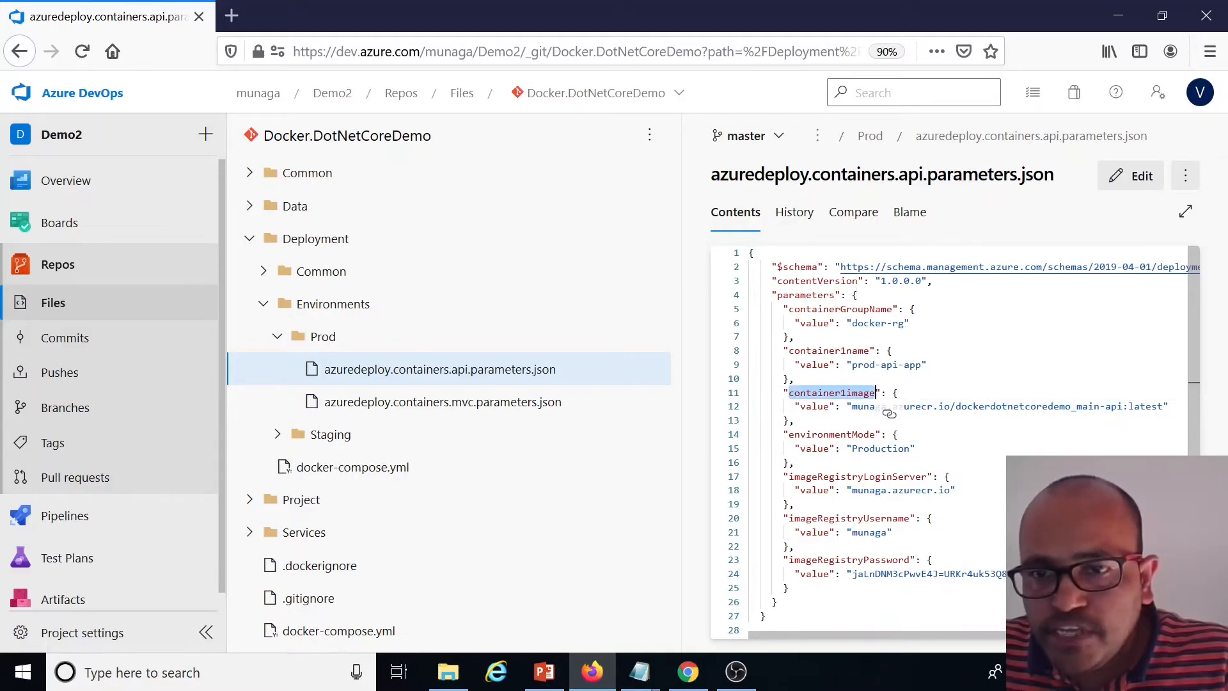
click(231, 15)
click(234, 331)
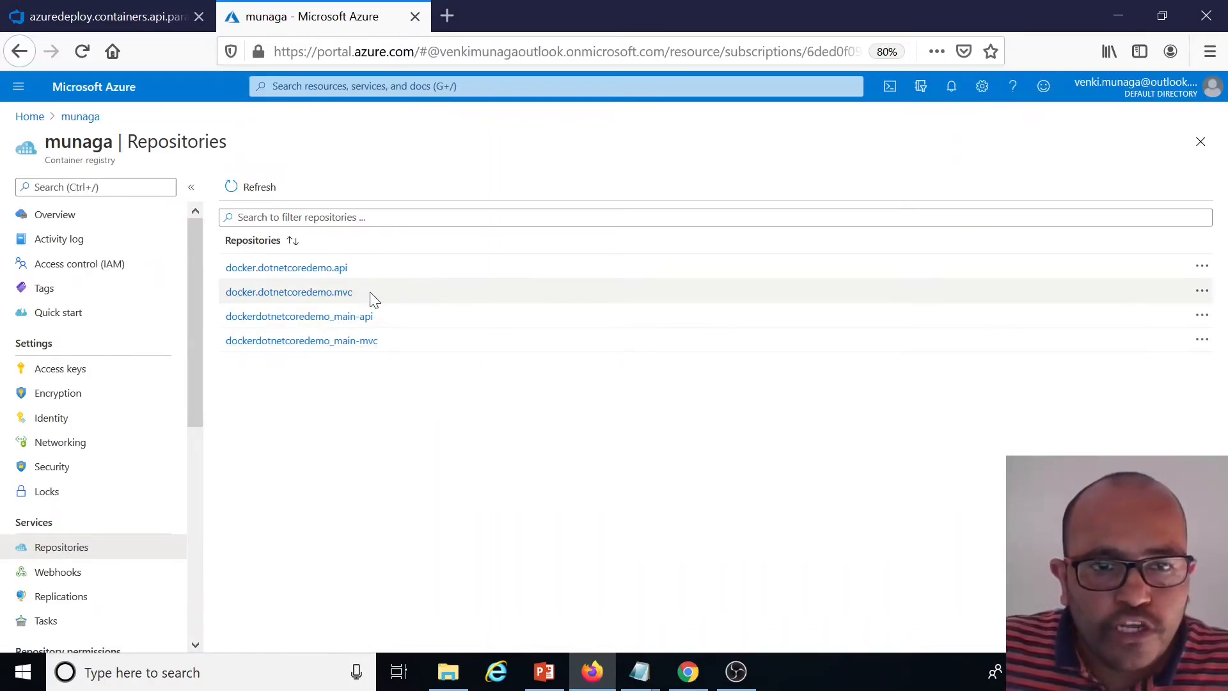
click(302, 321)
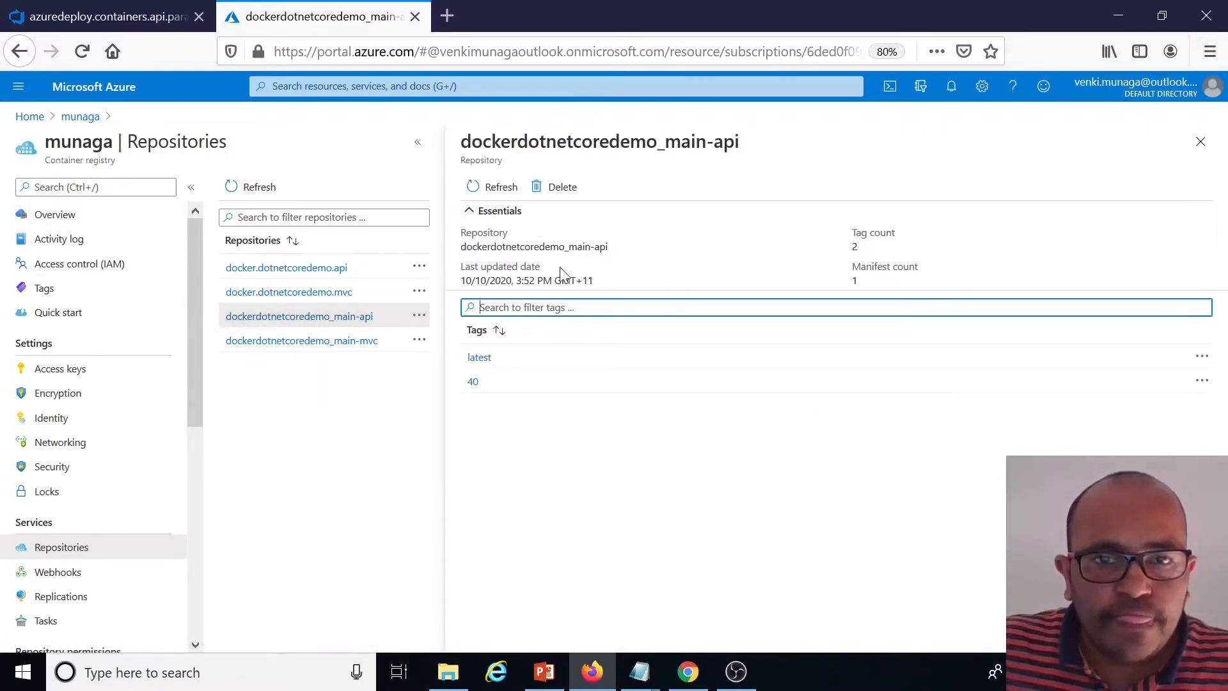
click(617, 246)
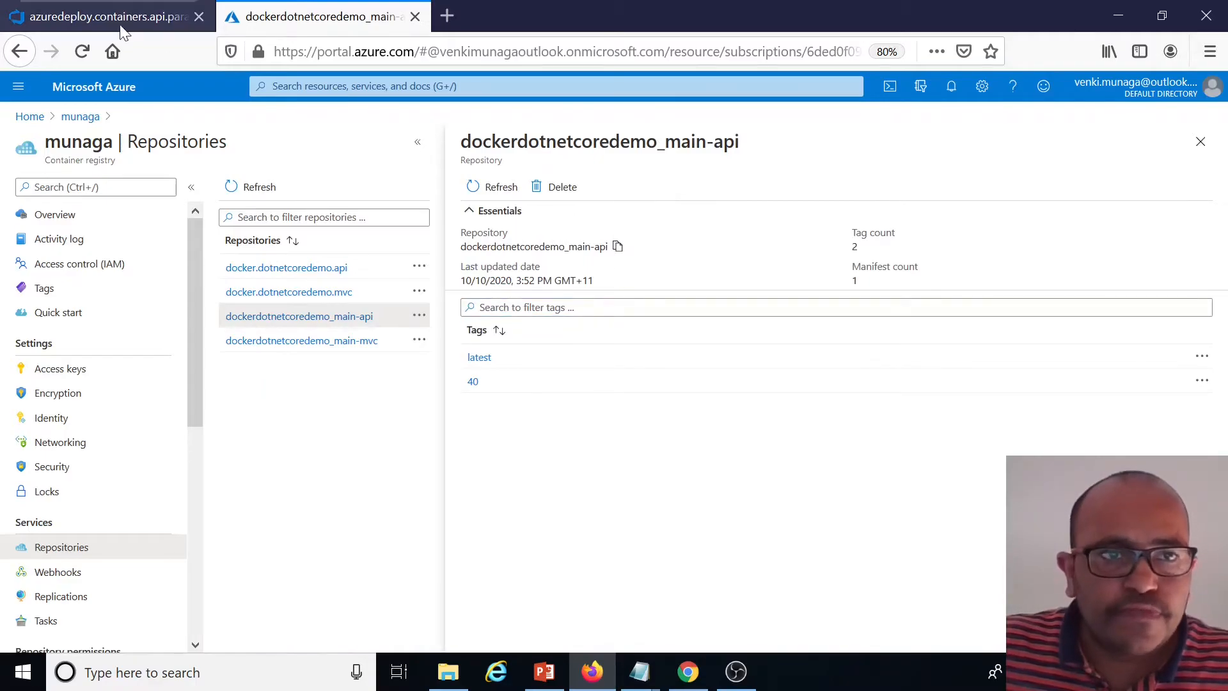
Edit the API parameters file and paste the repository name into the container1image value, then select its latest tag
click(105, 16)
click(1131, 176)
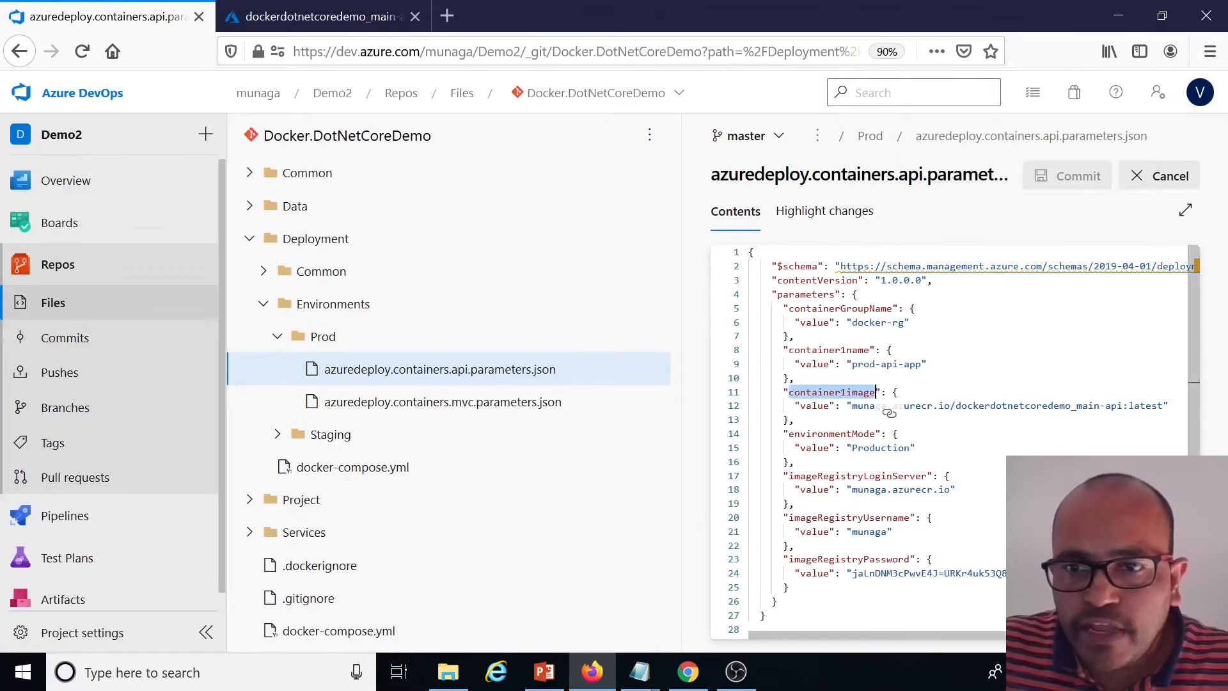
drag(1123, 405, 961, 405)
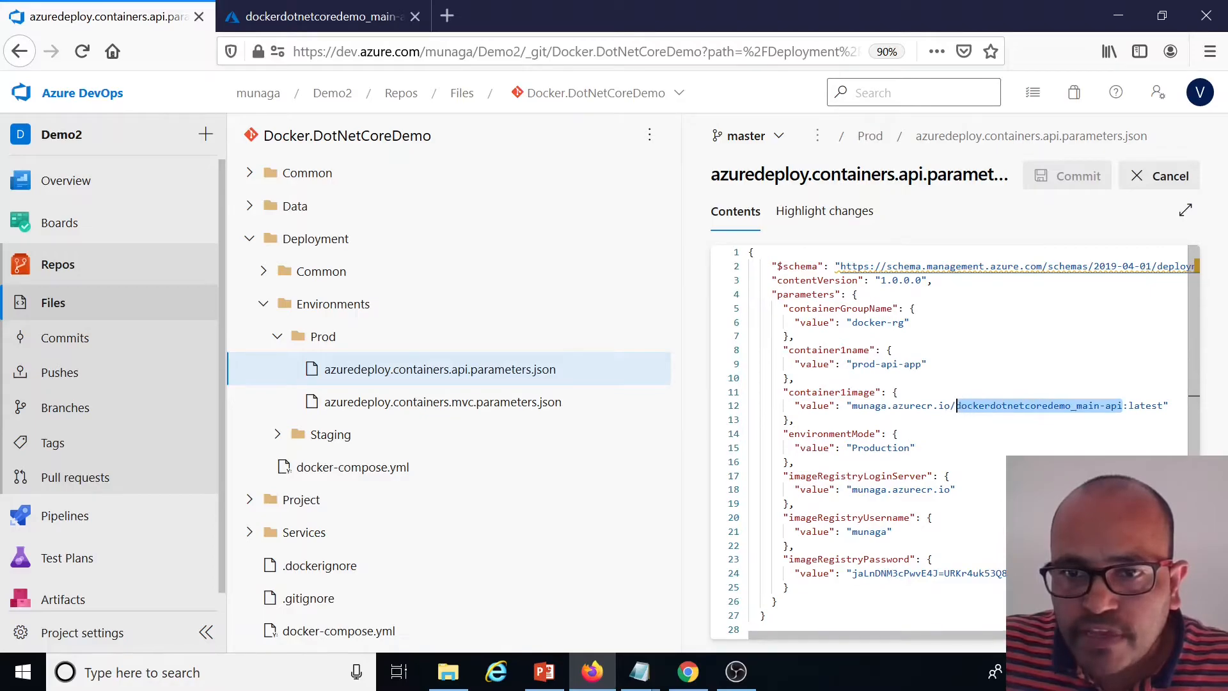
key(ctrl+v)
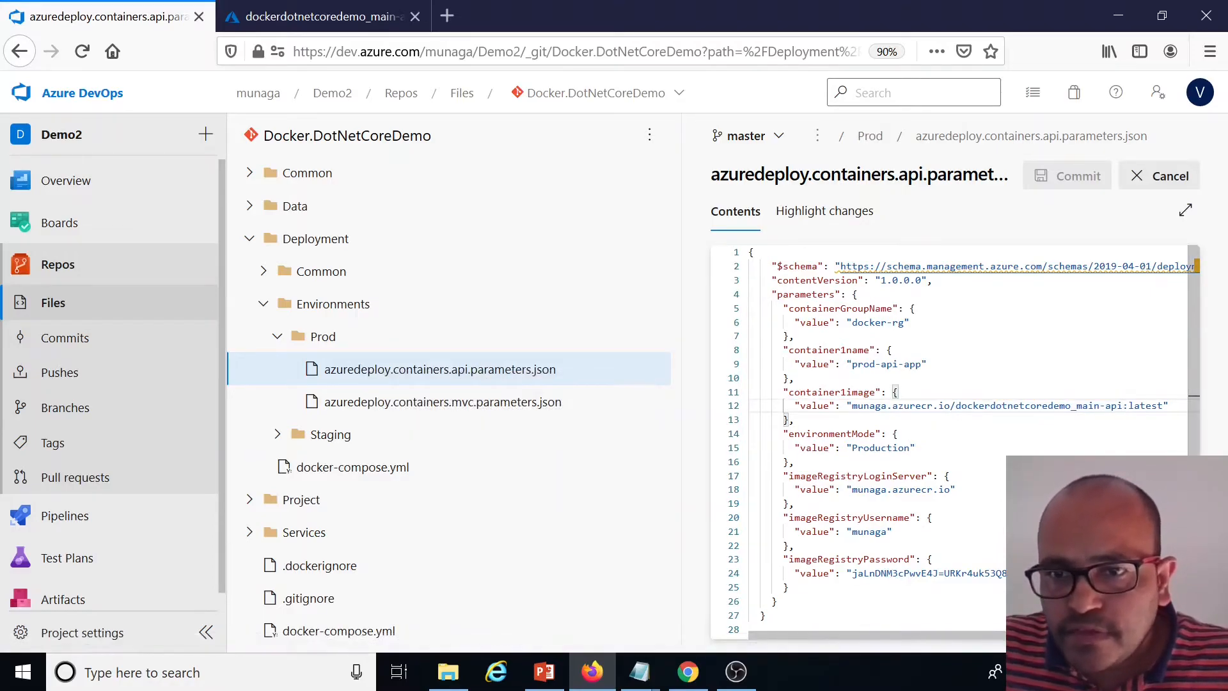
double_click(1153, 405)
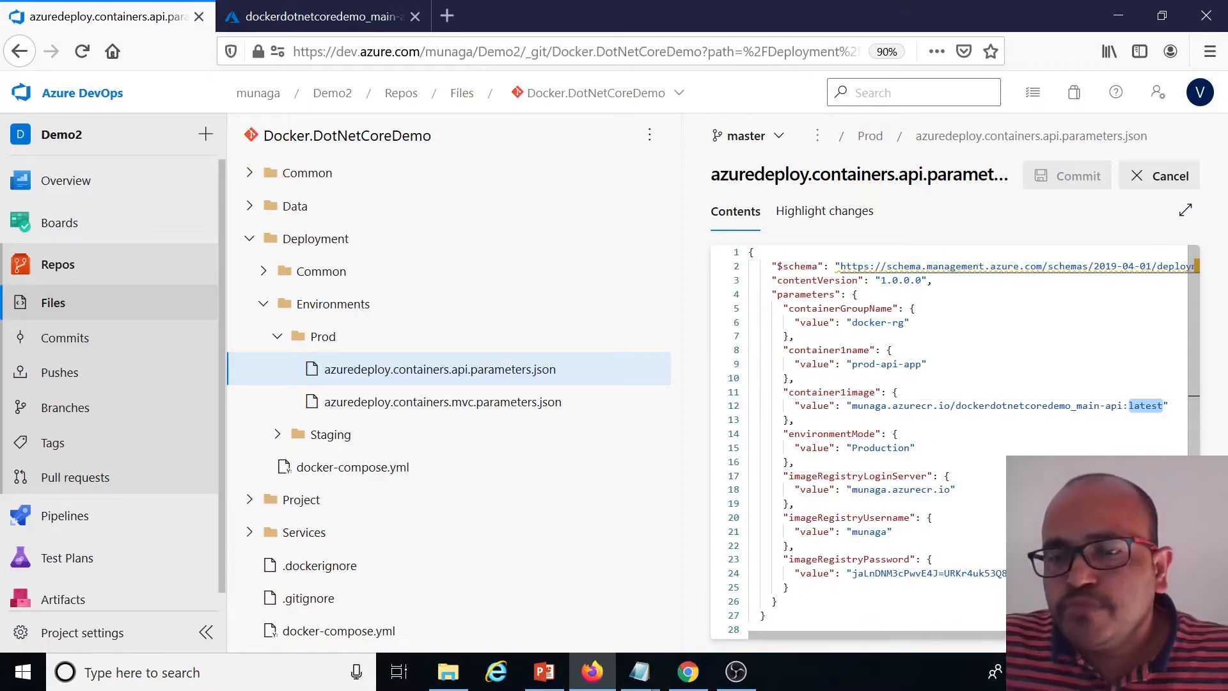
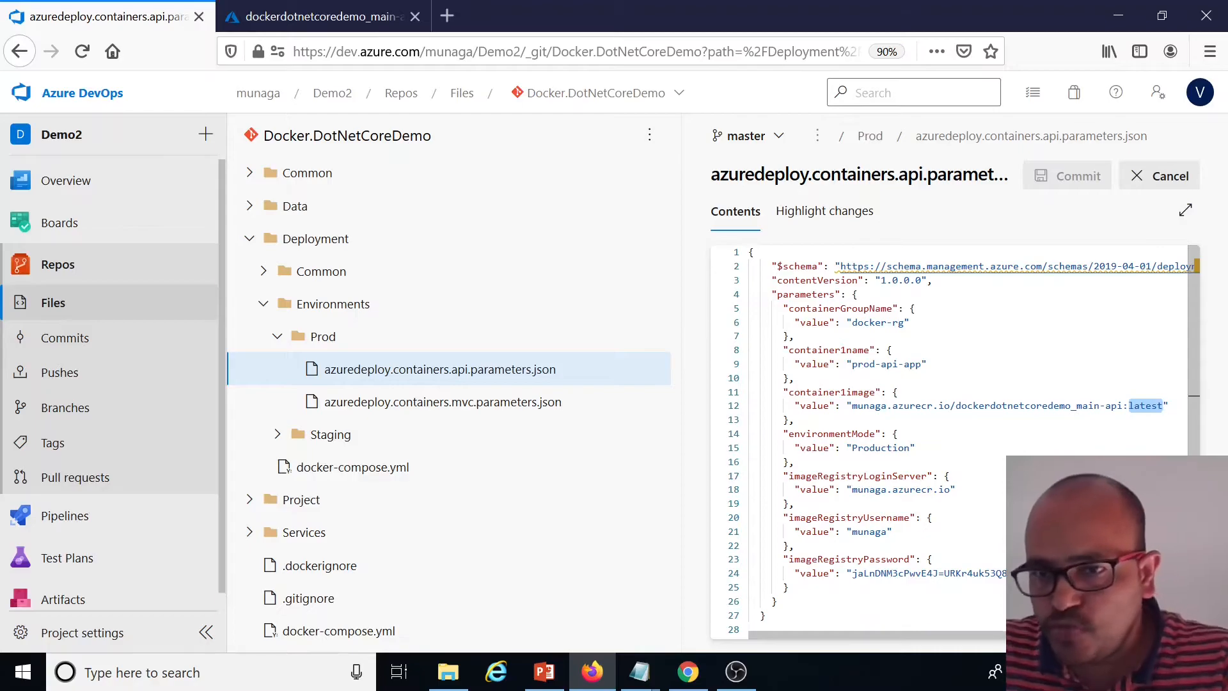
Review the environment mode, registry username and registry password values in the API parameters file
scroll(953, 435, down, 1)
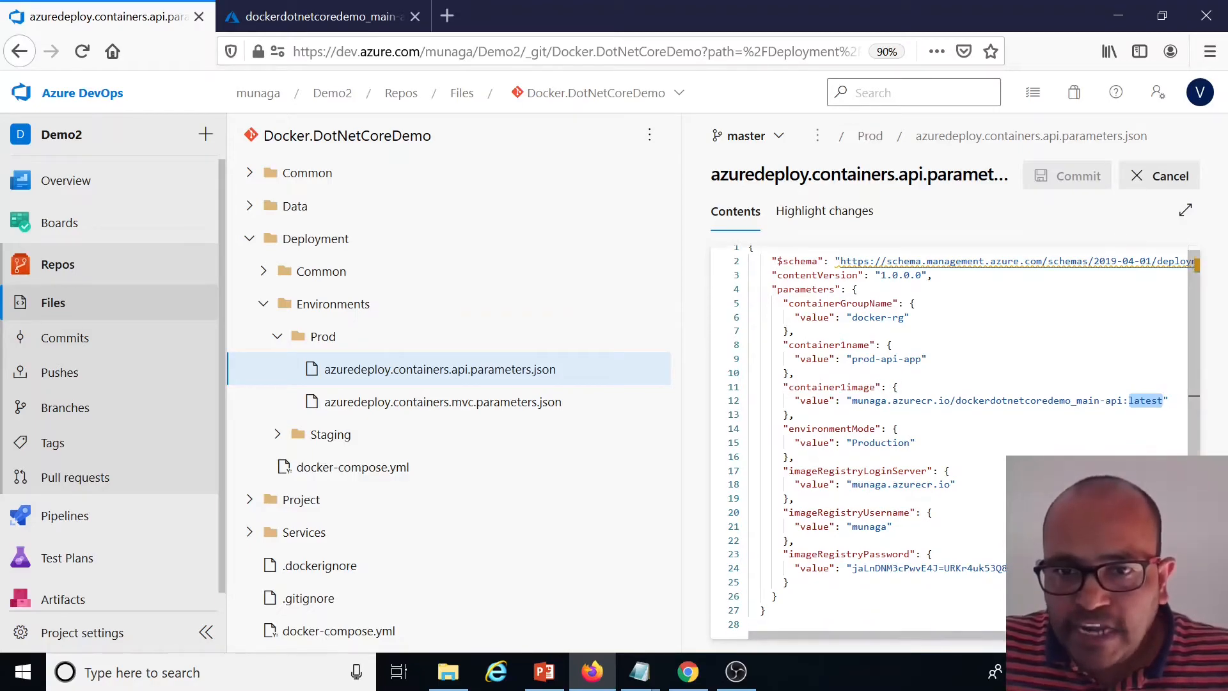
double_click(871, 442)
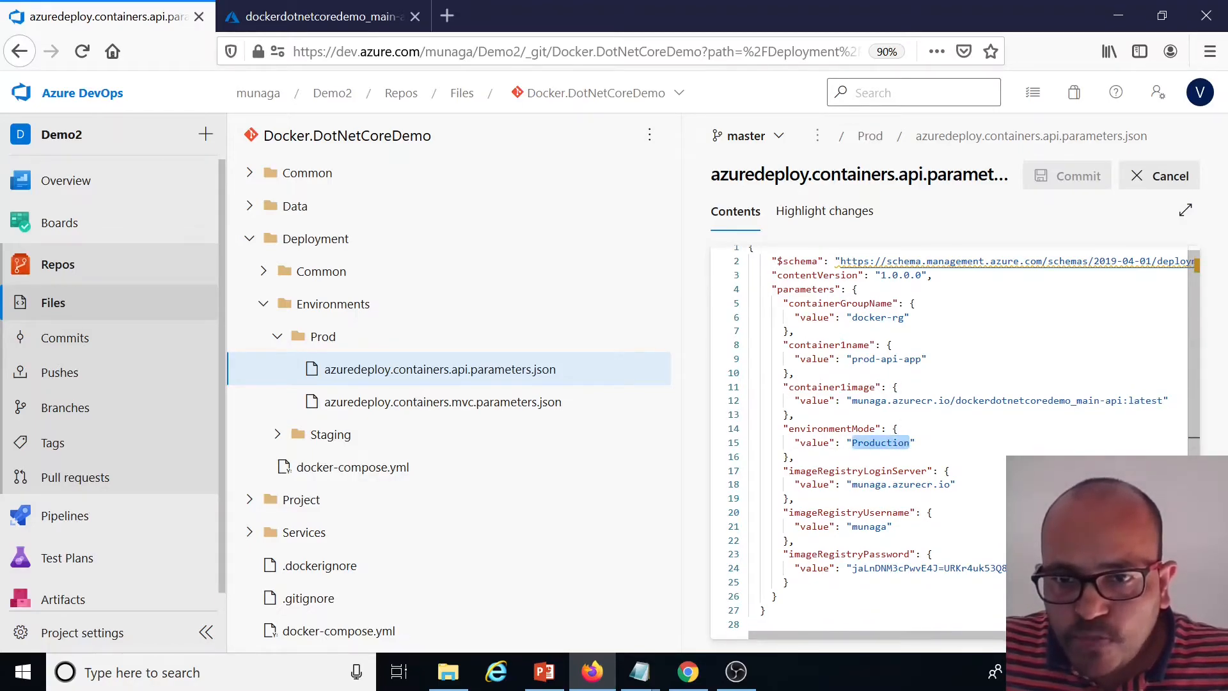
double_click(868, 526)
drag(852, 568, 1036, 569)
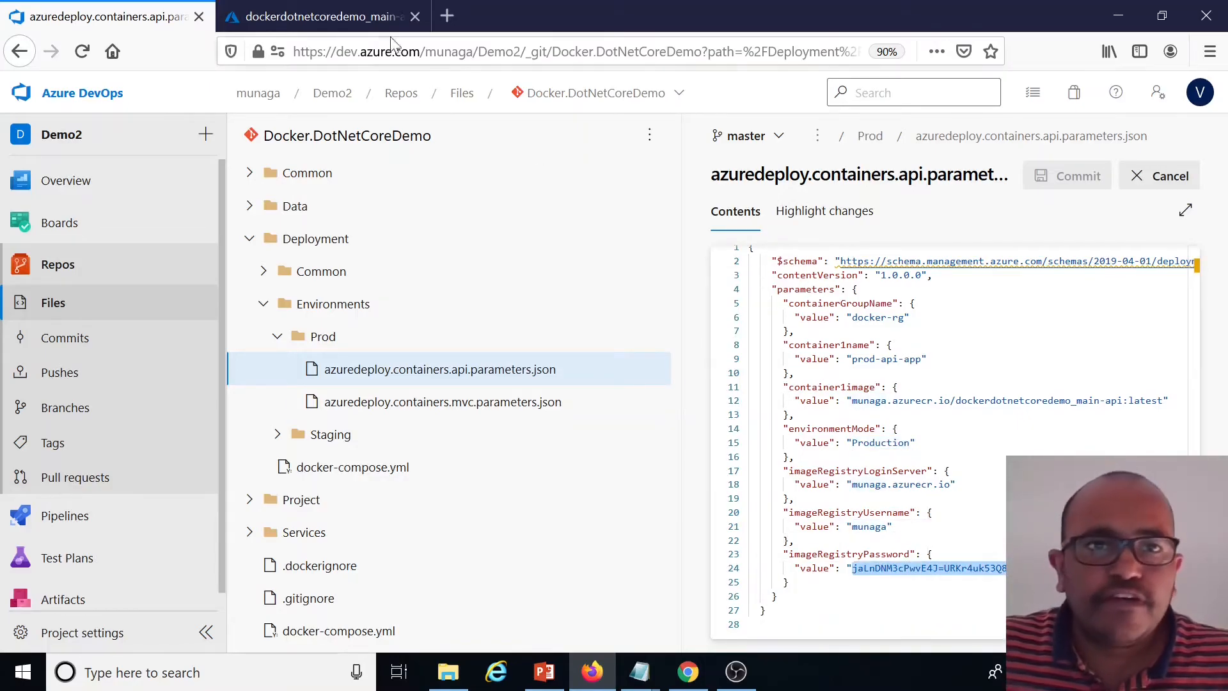
Copy the admin password from the munaga container registry's access keys
key(ctrl+Tab)
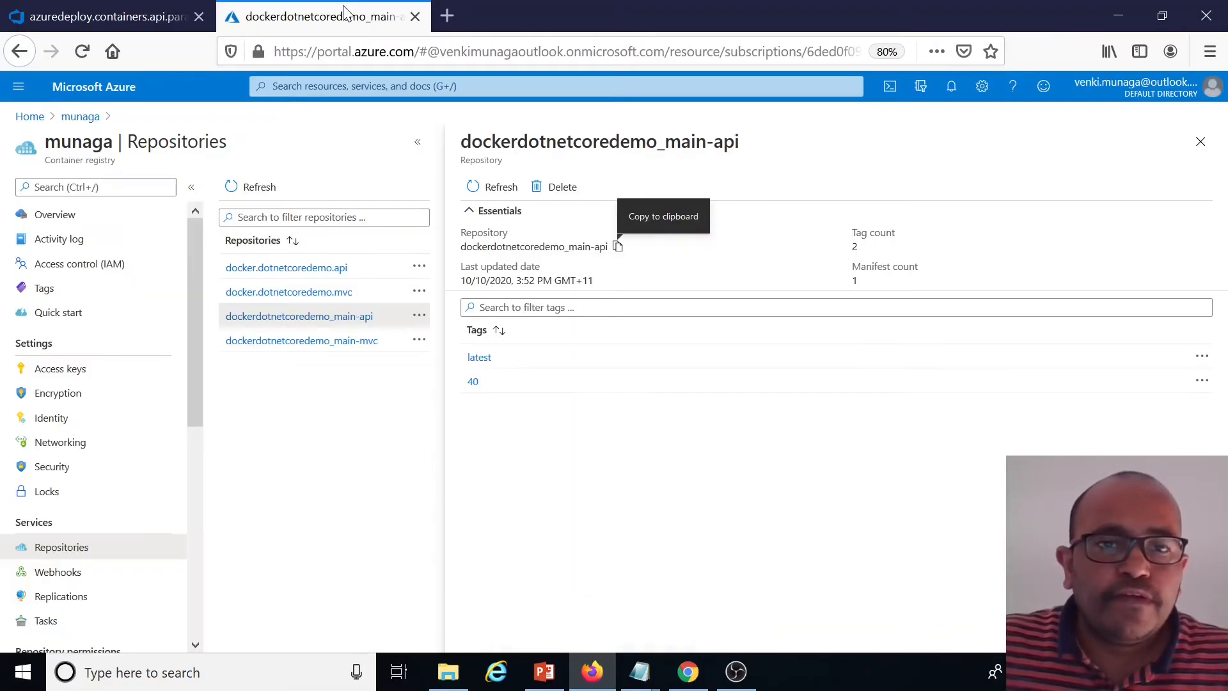
click(72, 374)
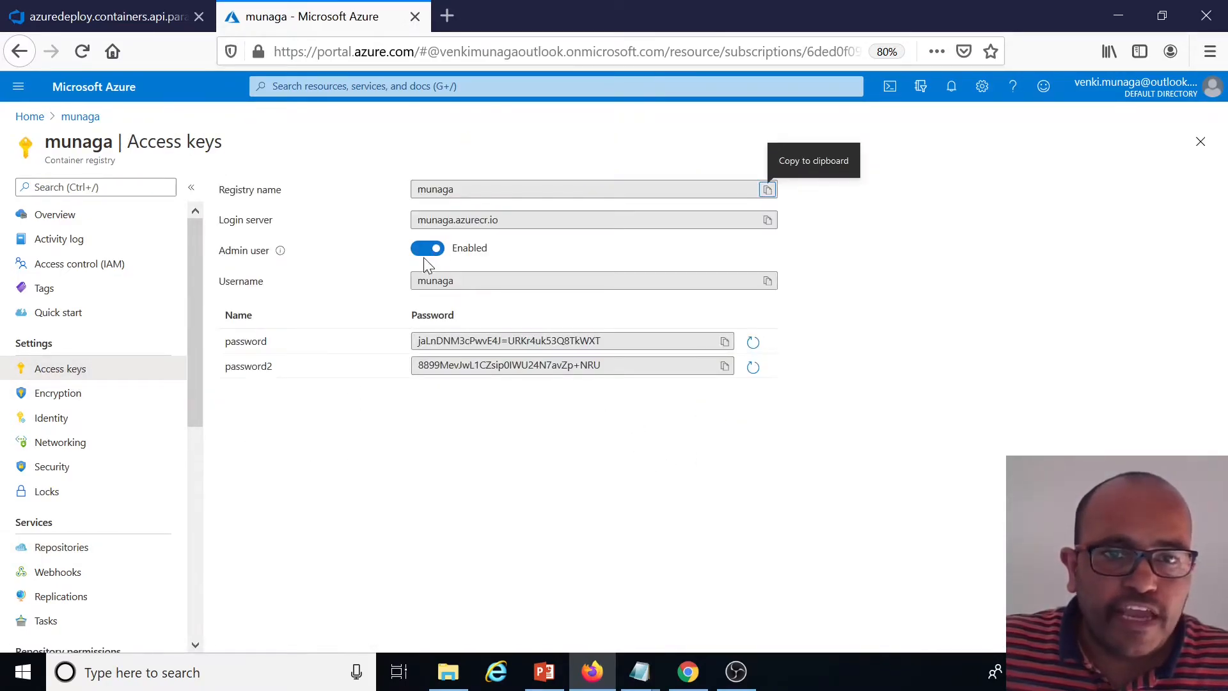
click(724, 341)
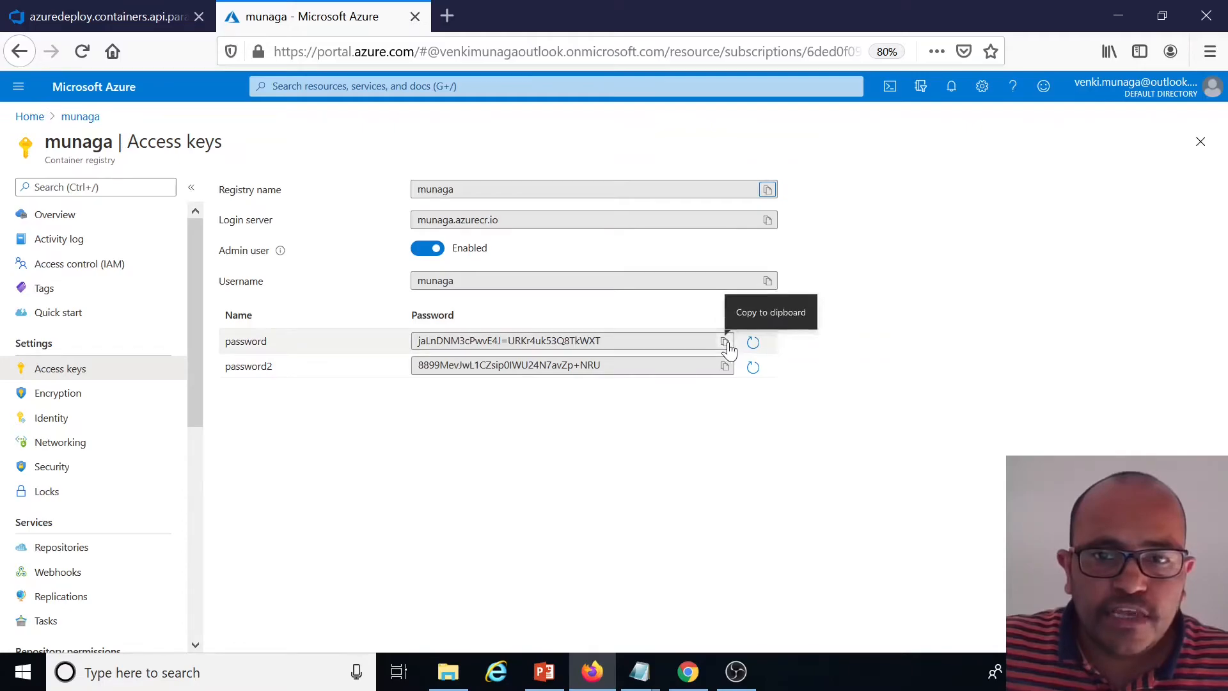
Compare the imageRegistryPassword value in the API parameters file with the copied registry password
click(94, 8)
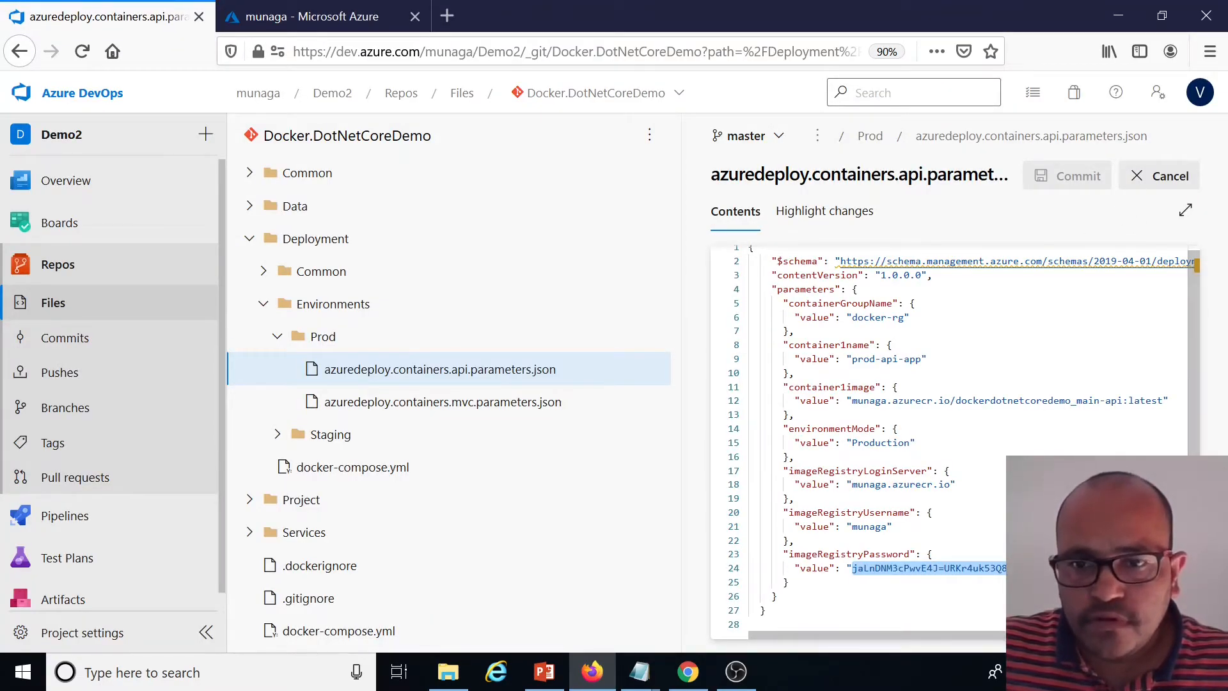
double_click(1008, 567)
click(1036, 568)
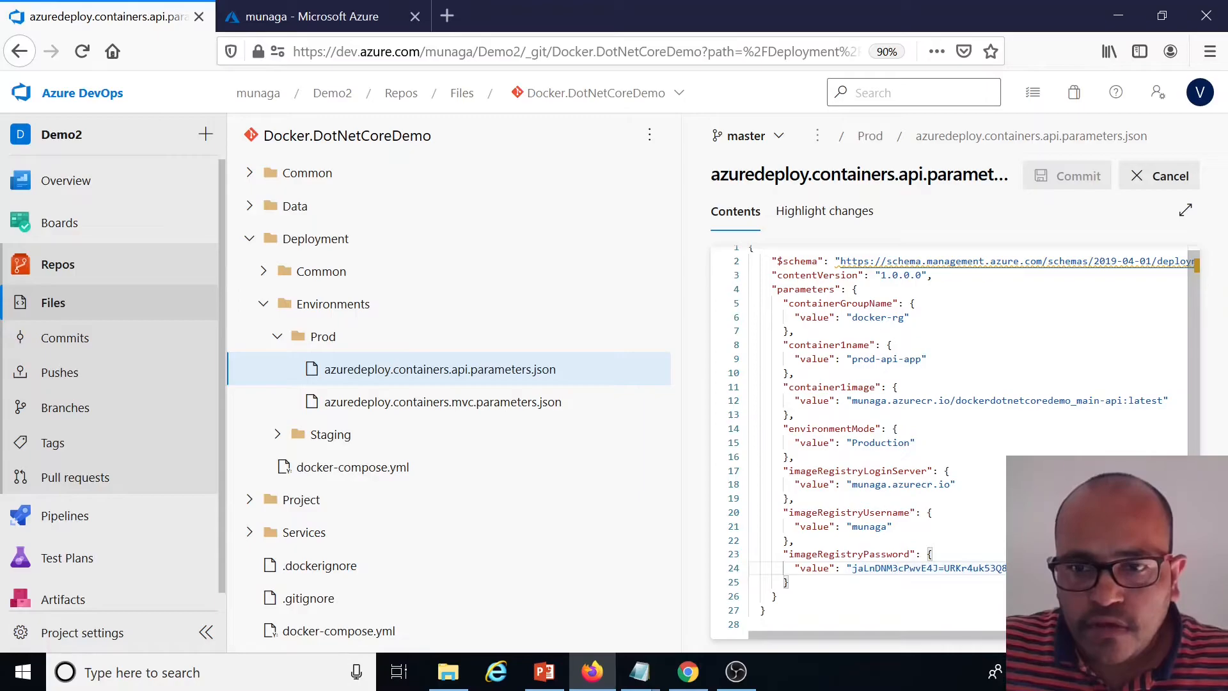
drag(1036, 567, 852, 568)
click(1036, 568)
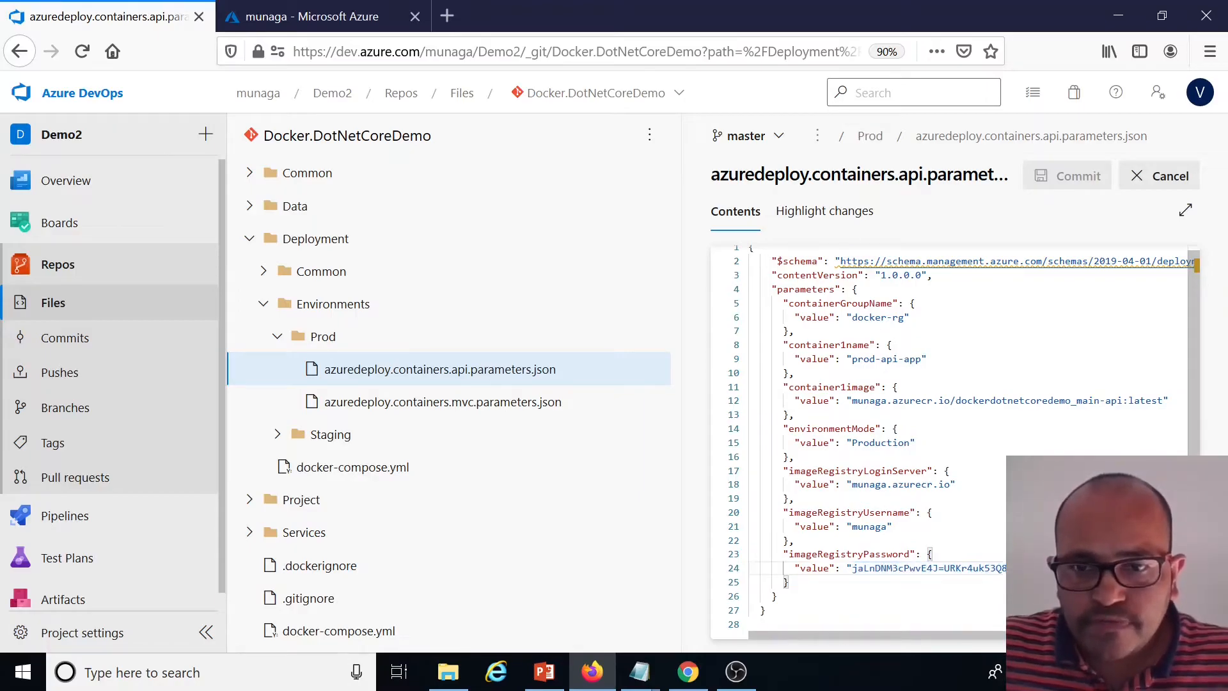
click(917, 442)
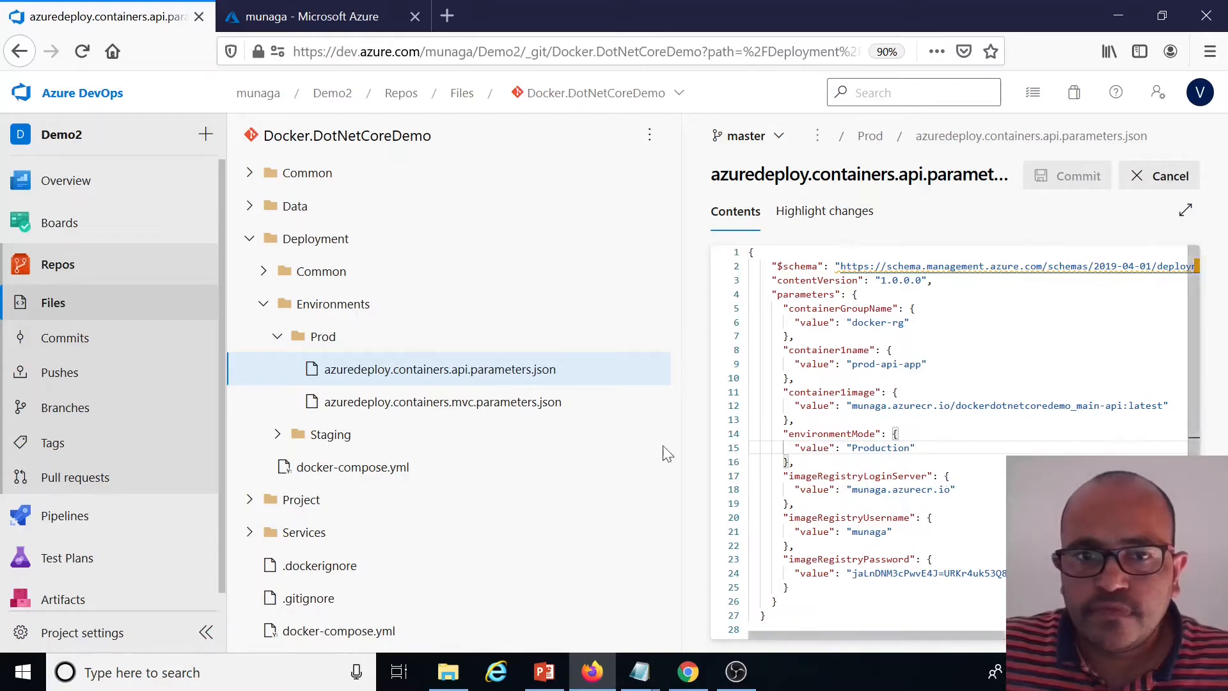
Check the MVC parameters file's container1image against the dockerdotnetcoredemo_main-mvc repository and its tags in the registry
click(477, 403)
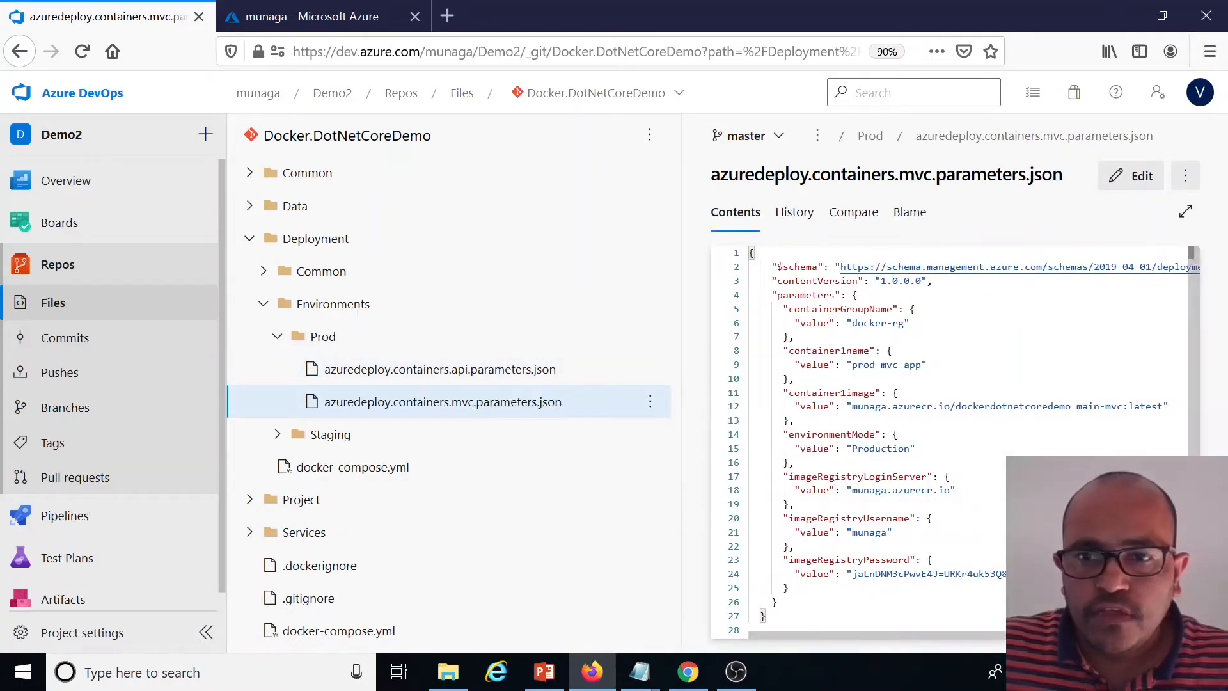
click(290, 7)
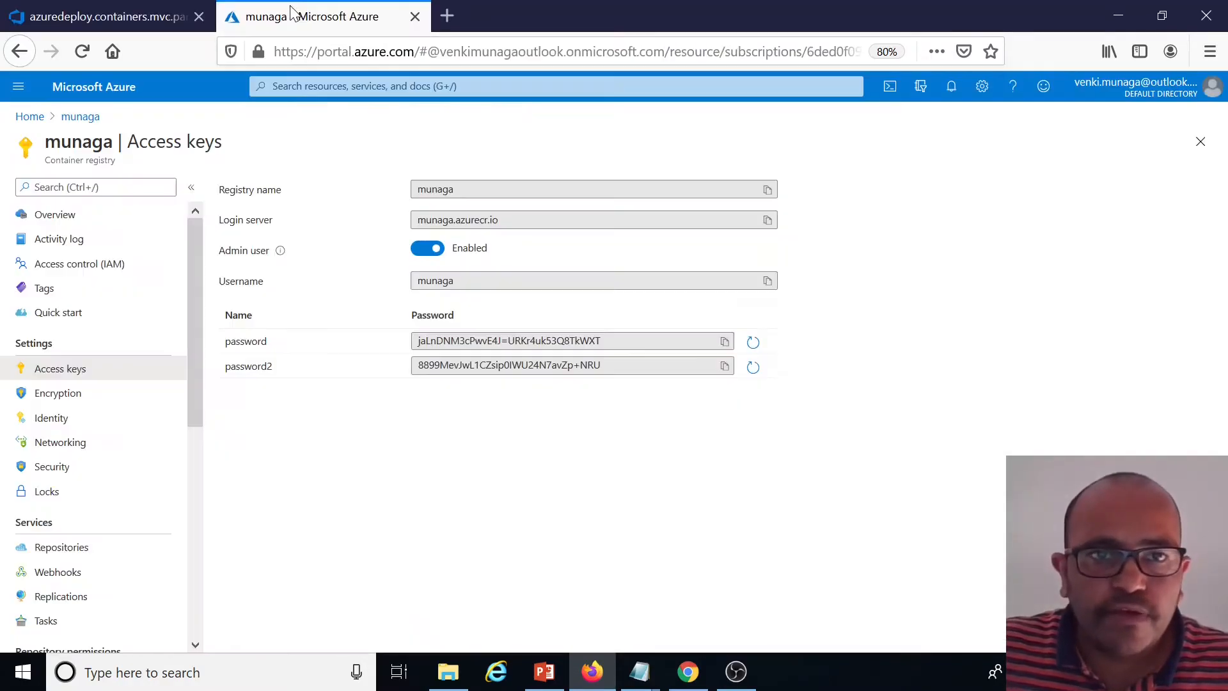
click(55, 548)
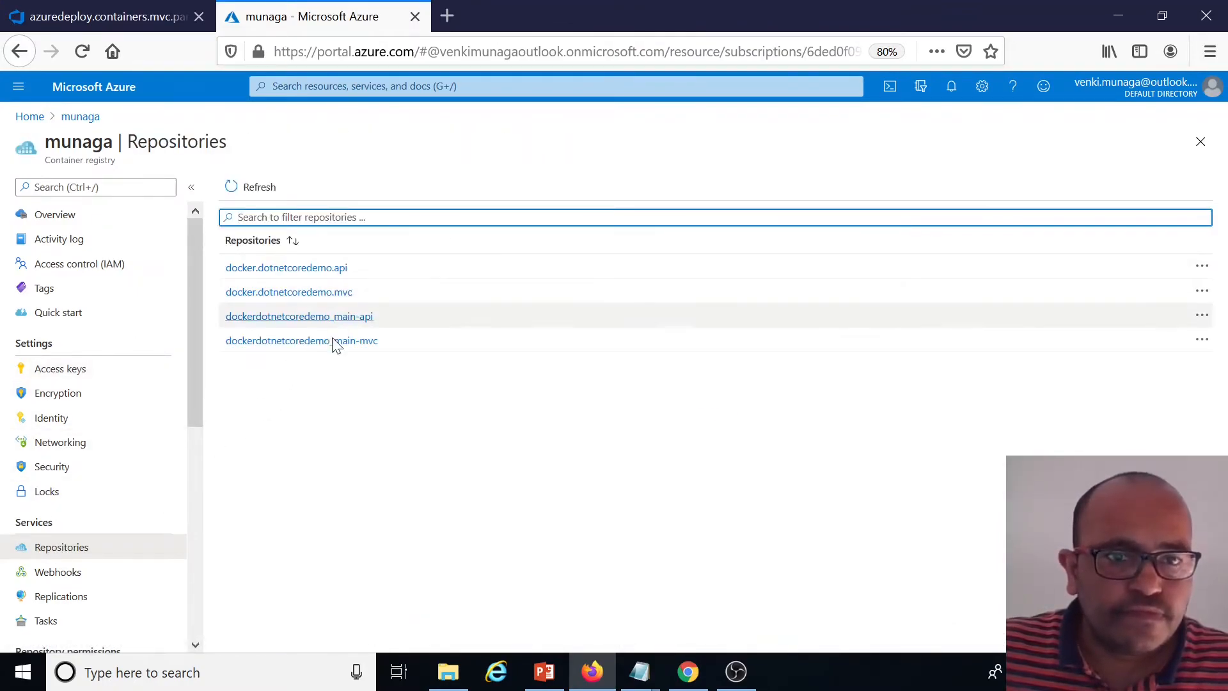
click(327, 341)
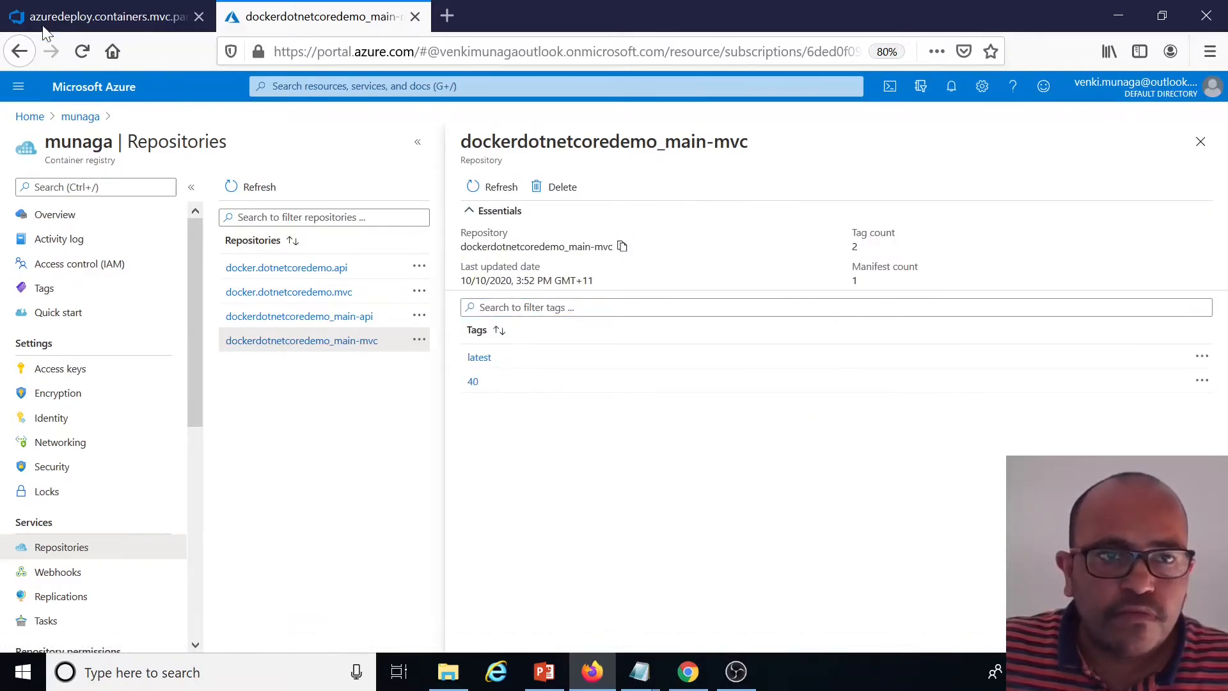
click(95, 17)
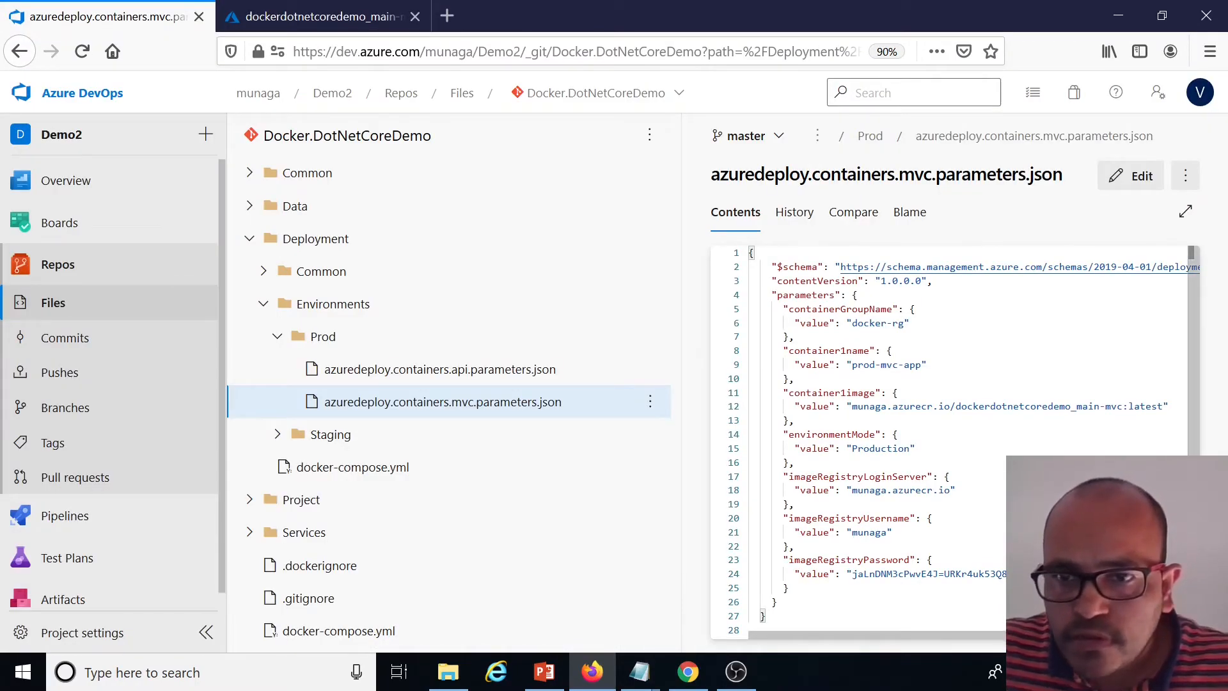
drag(1122, 406, 968, 406)
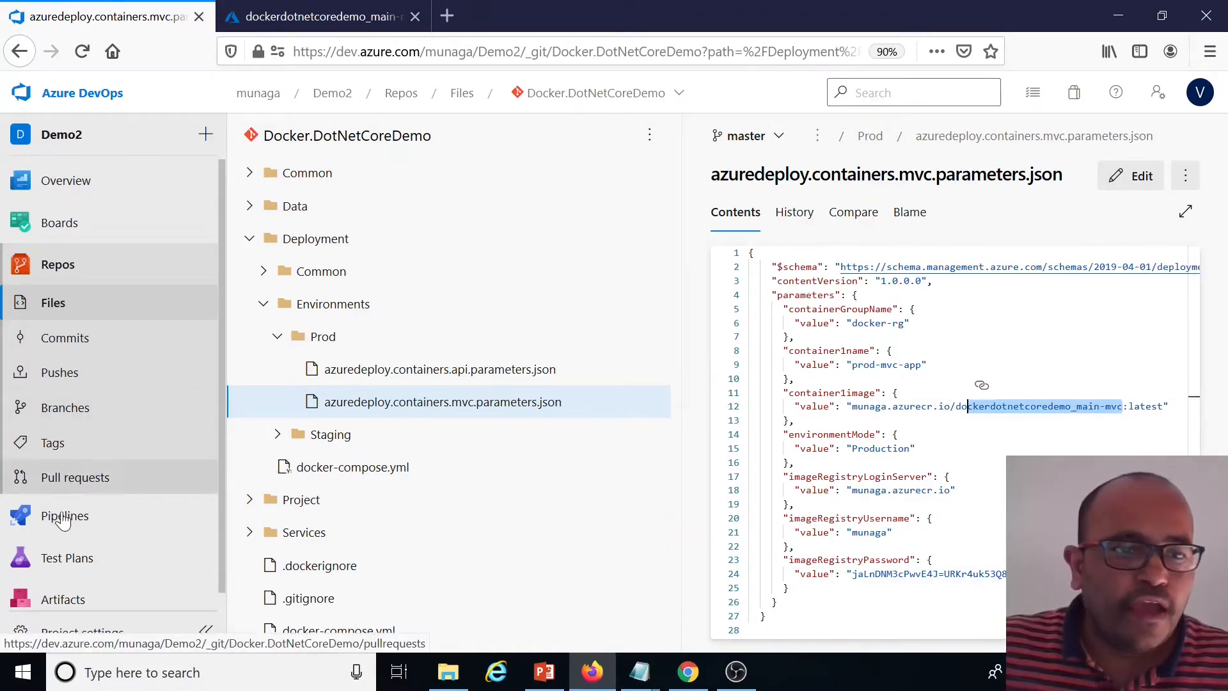
Create a new release of the Prod-CD release pipeline
mouse_move(78, 525)
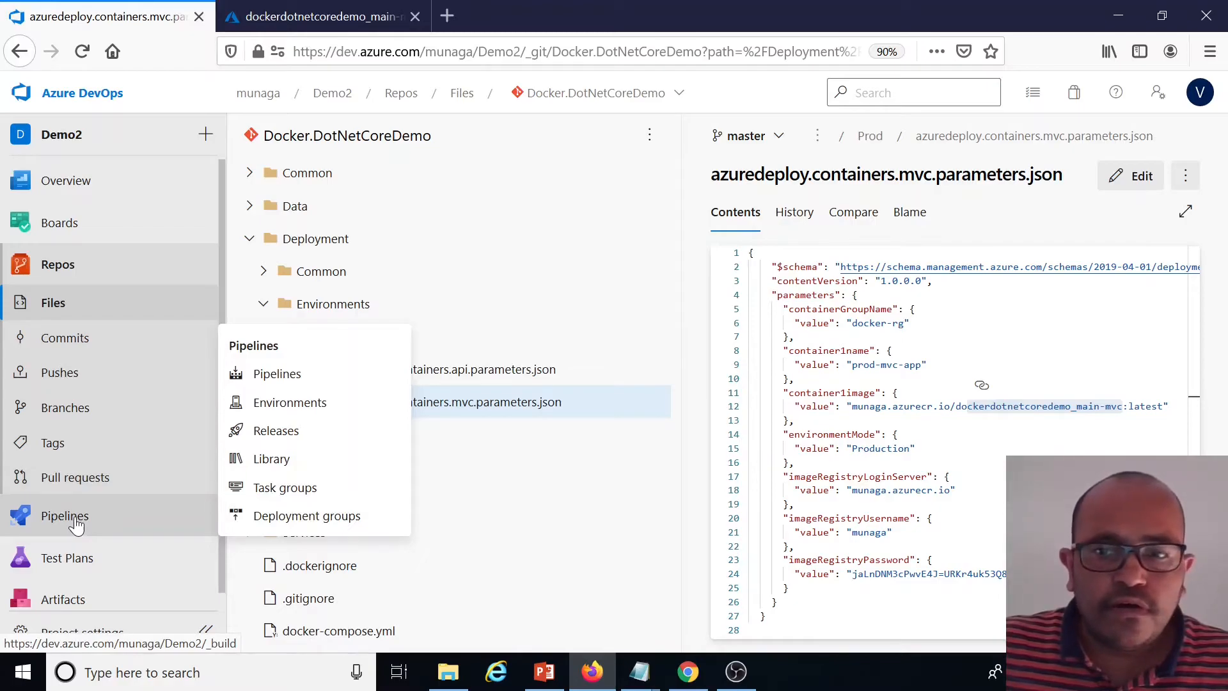
click(75, 525)
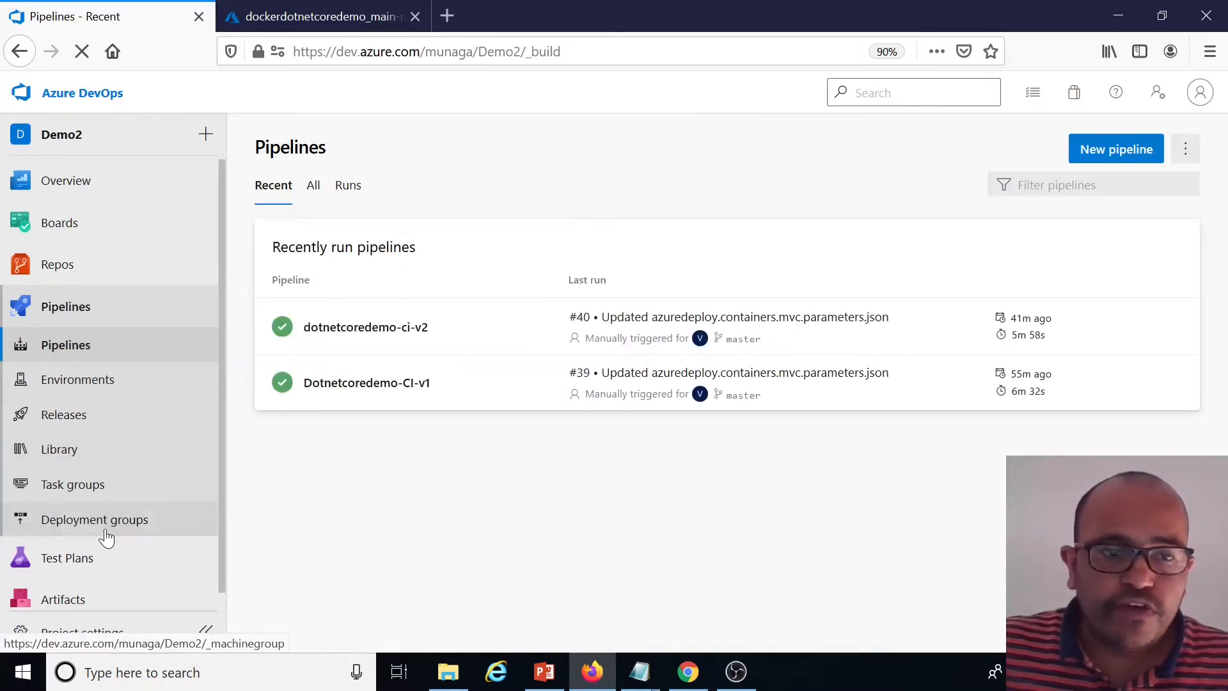
click(84, 417)
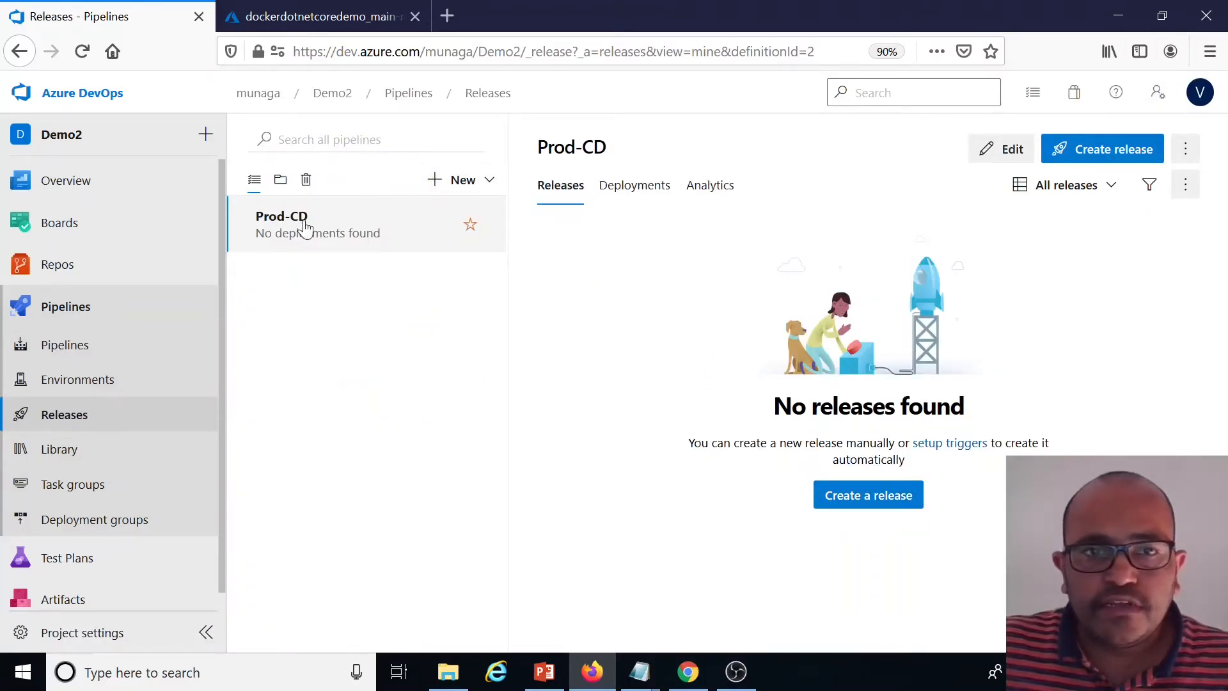
click(1100, 153)
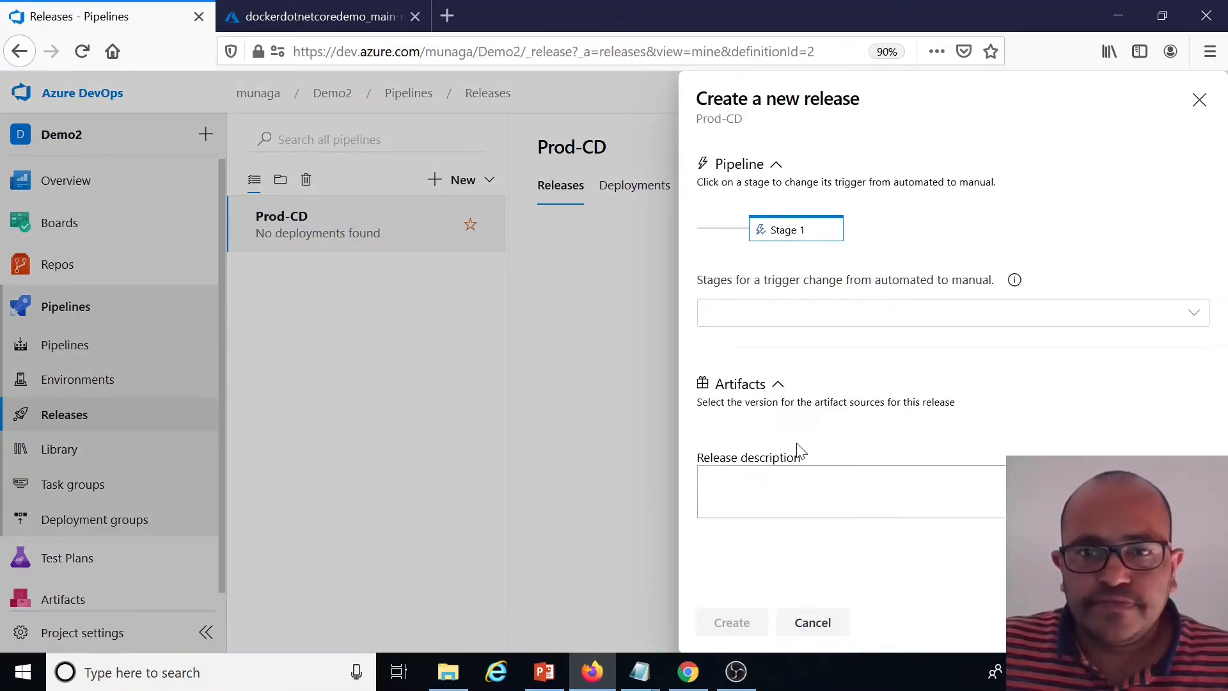
click(736, 624)
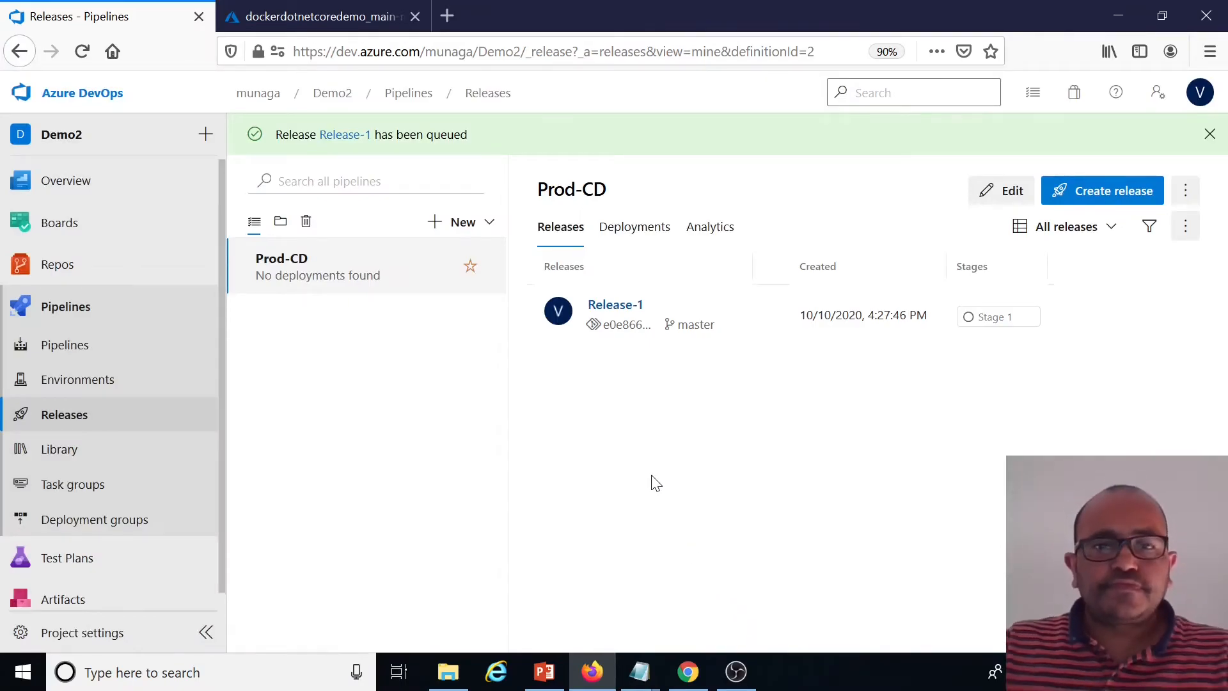
Open Release-1 and review the Stage 1 agent job logs and task durations
click(623, 313)
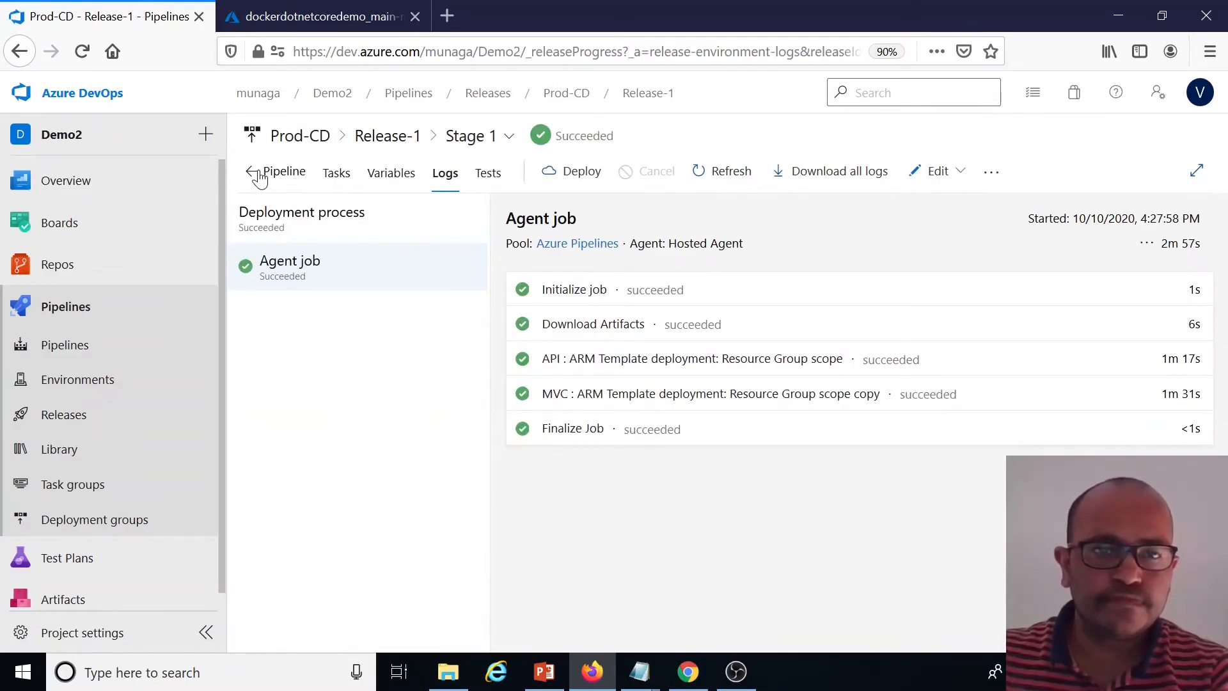
click(259, 175)
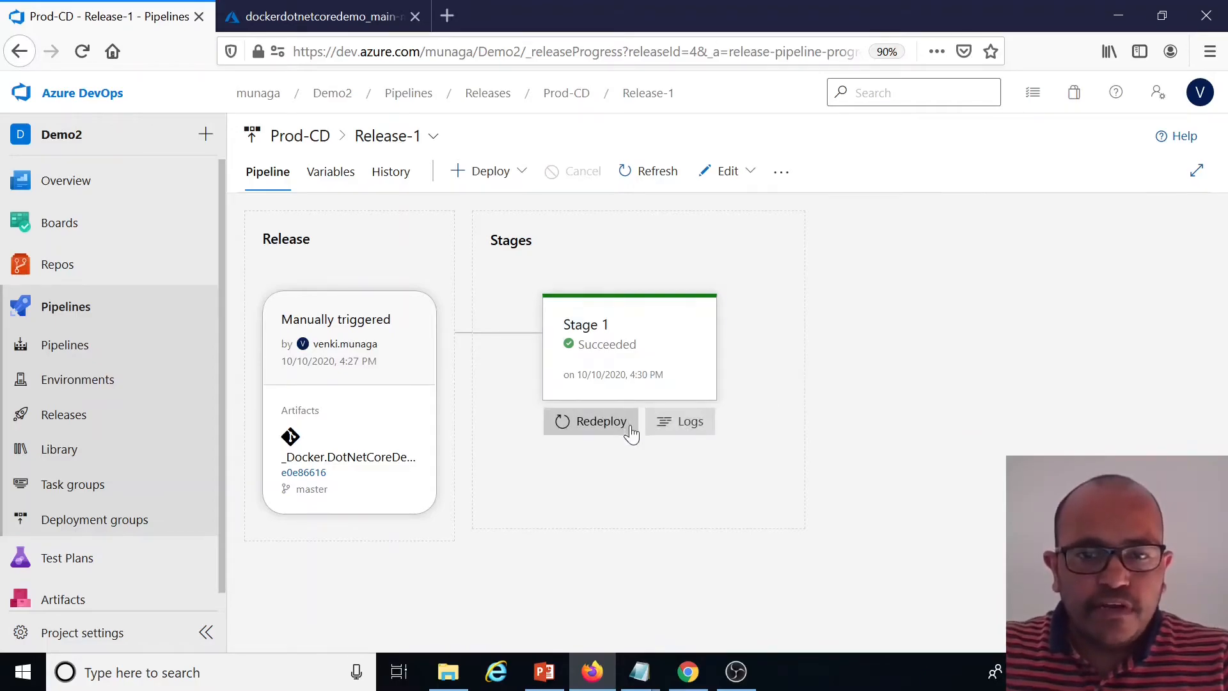
click(689, 426)
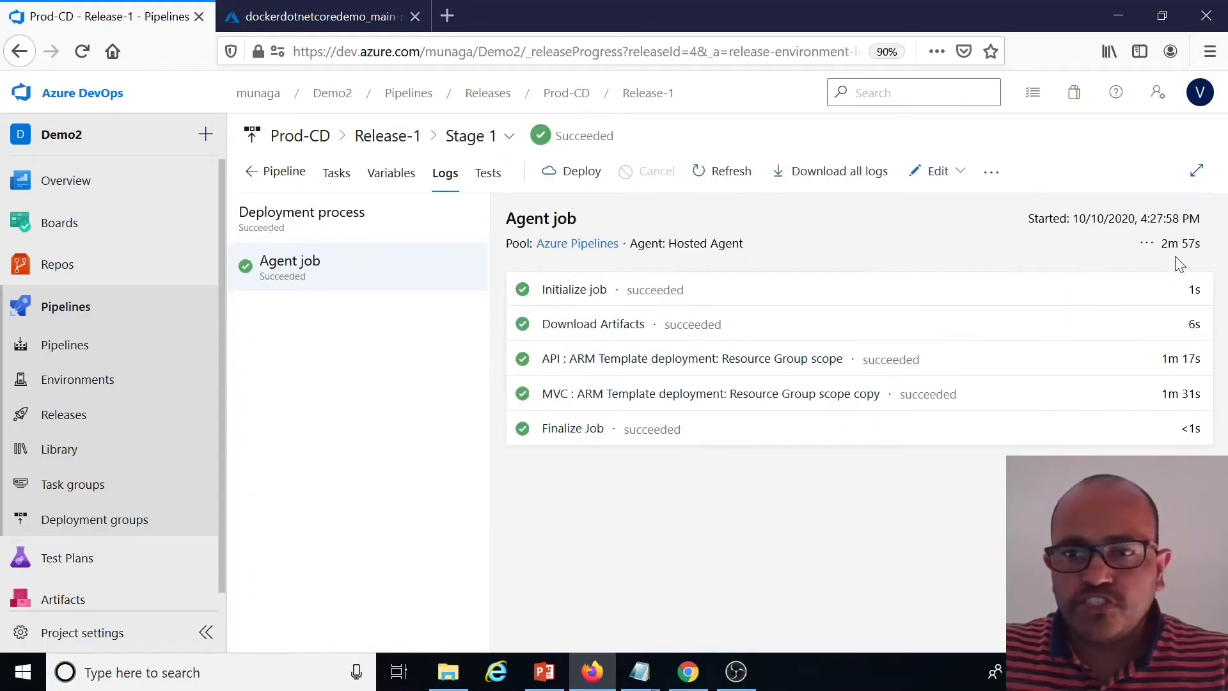
drag(1161, 244, 1204, 253)
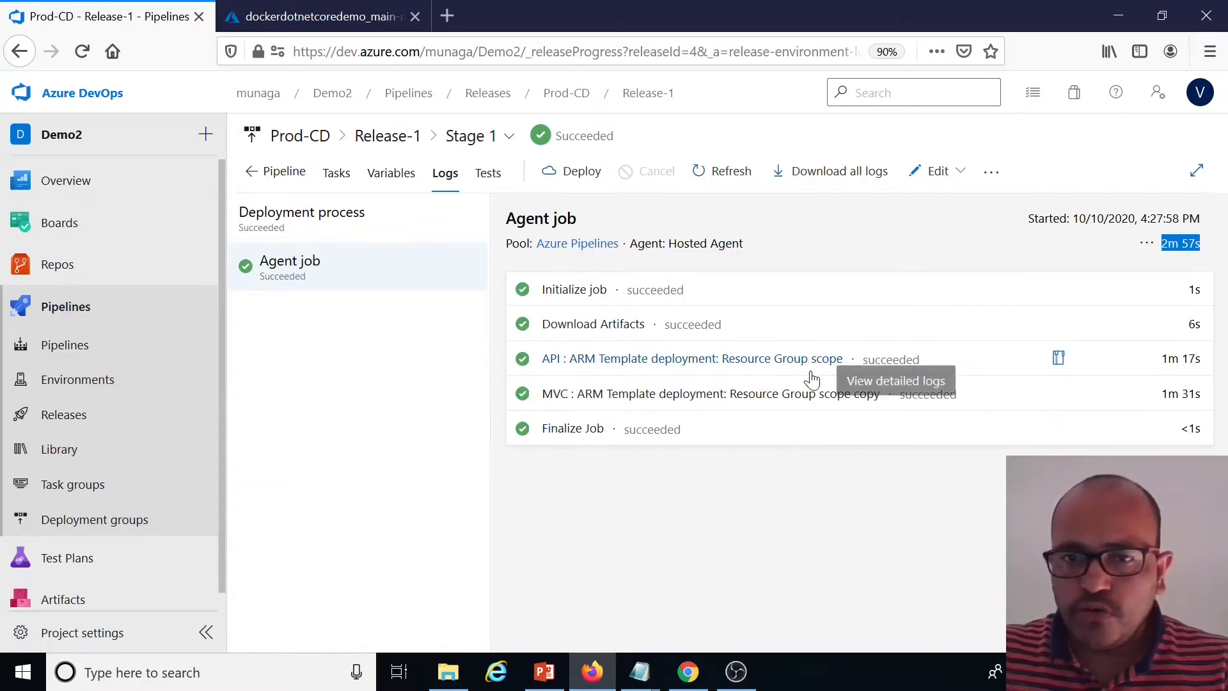
drag(1169, 359, 1179, 359)
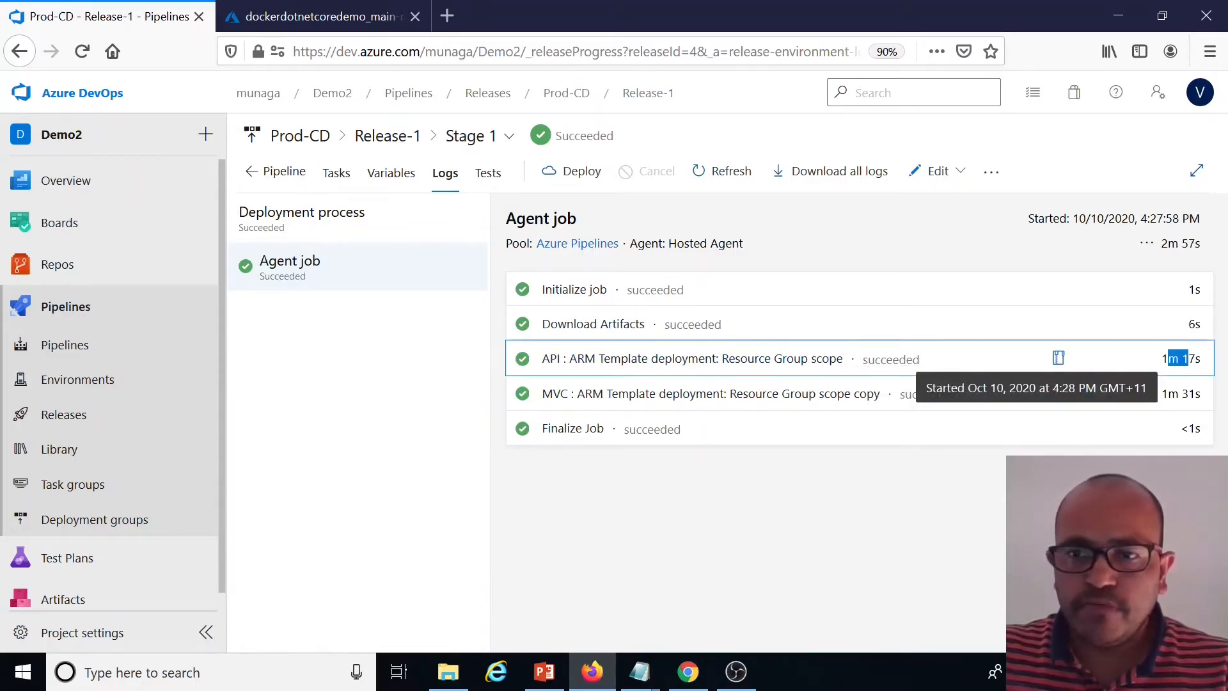
Open the prod-api-app container instance in the docker-rg resource group and copy its FQDN
click(326, 19)
click(82, 119)
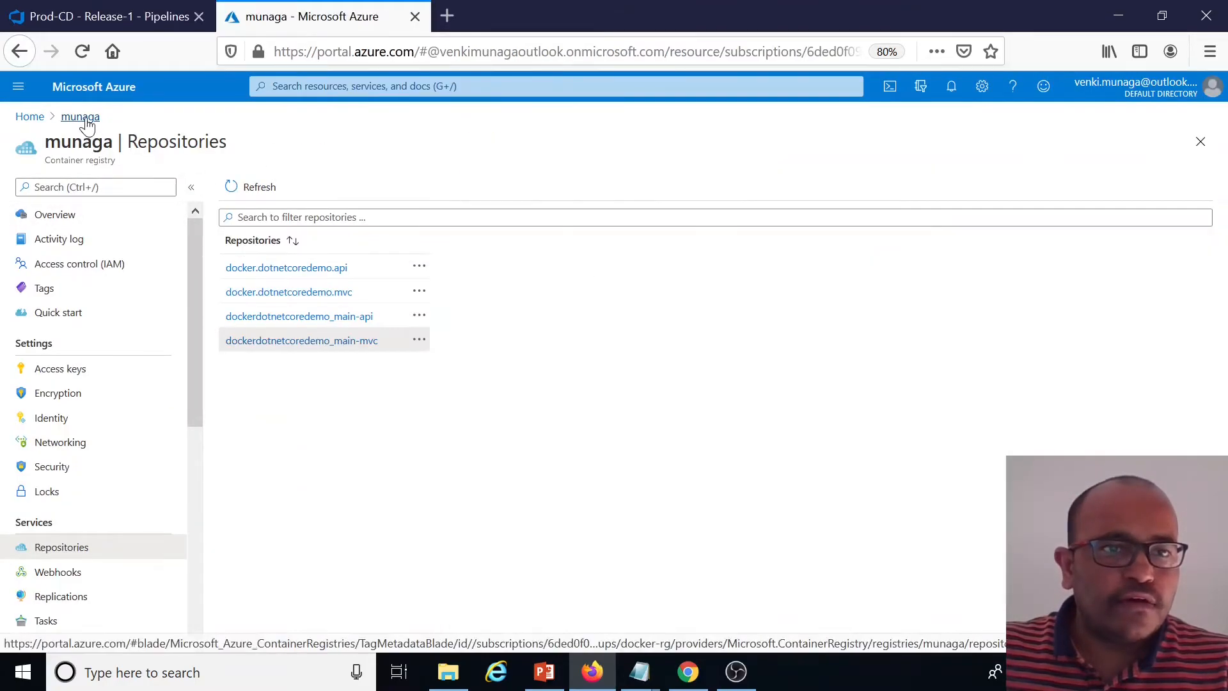
click(77, 119)
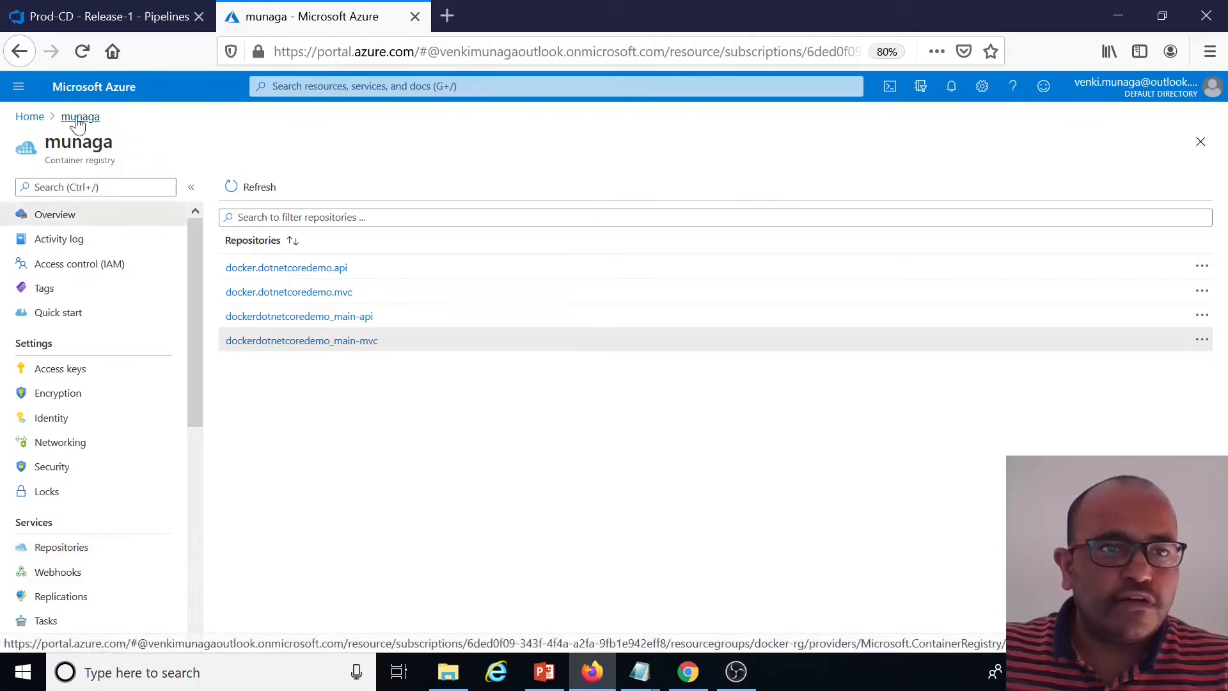
click(32, 120)
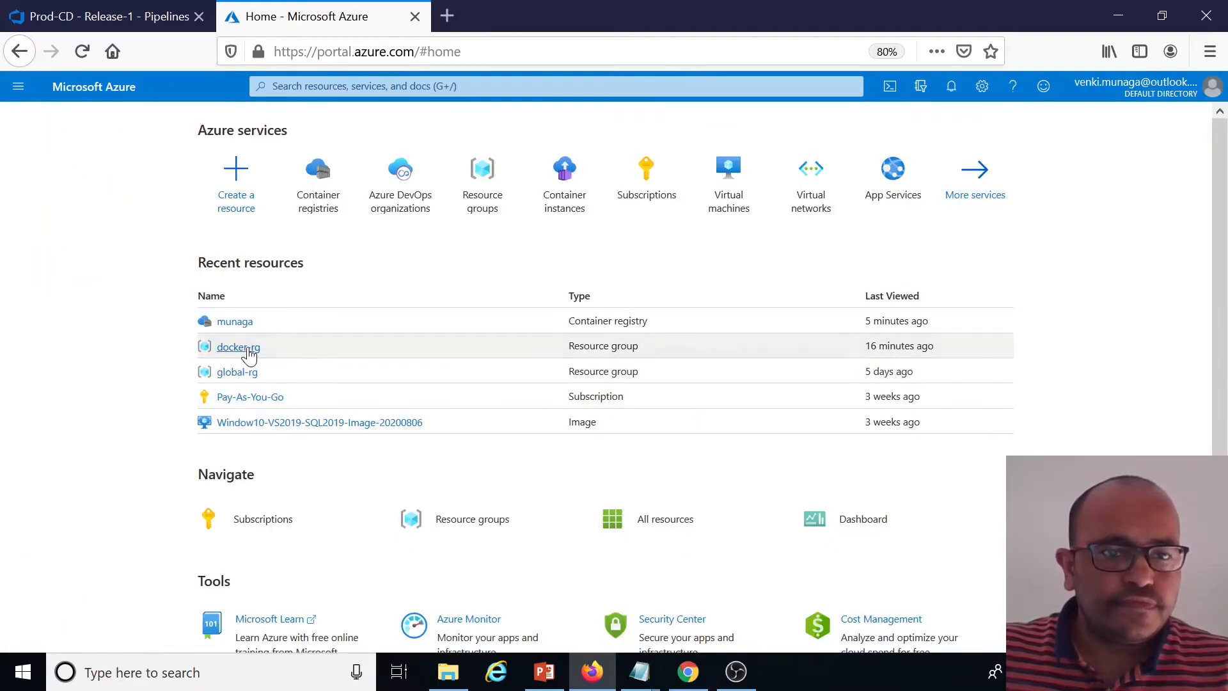
click(251, 351)
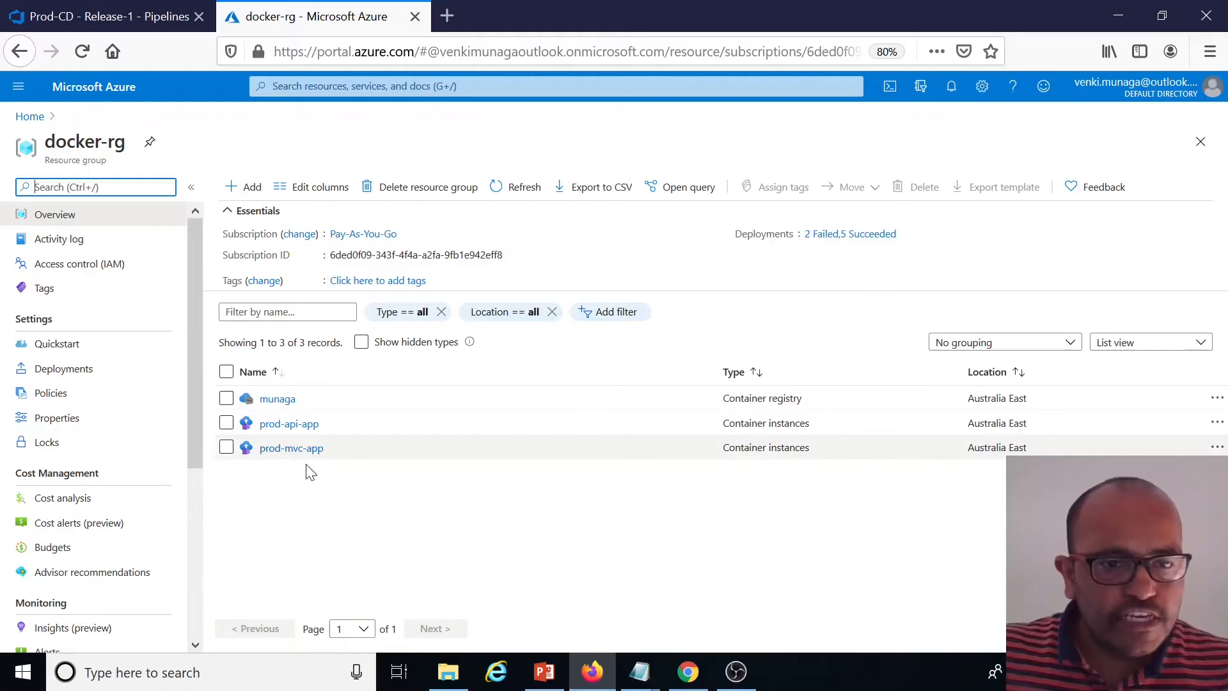
drag(126, 142, 35, 151)
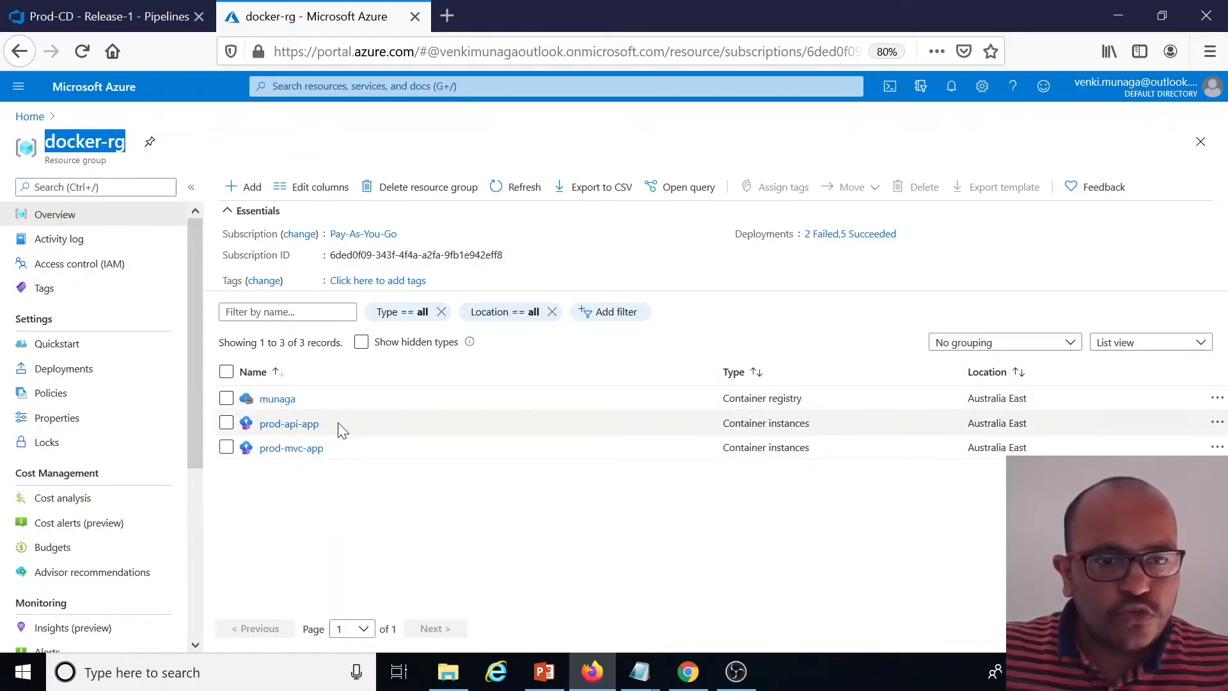
click(289, 424)
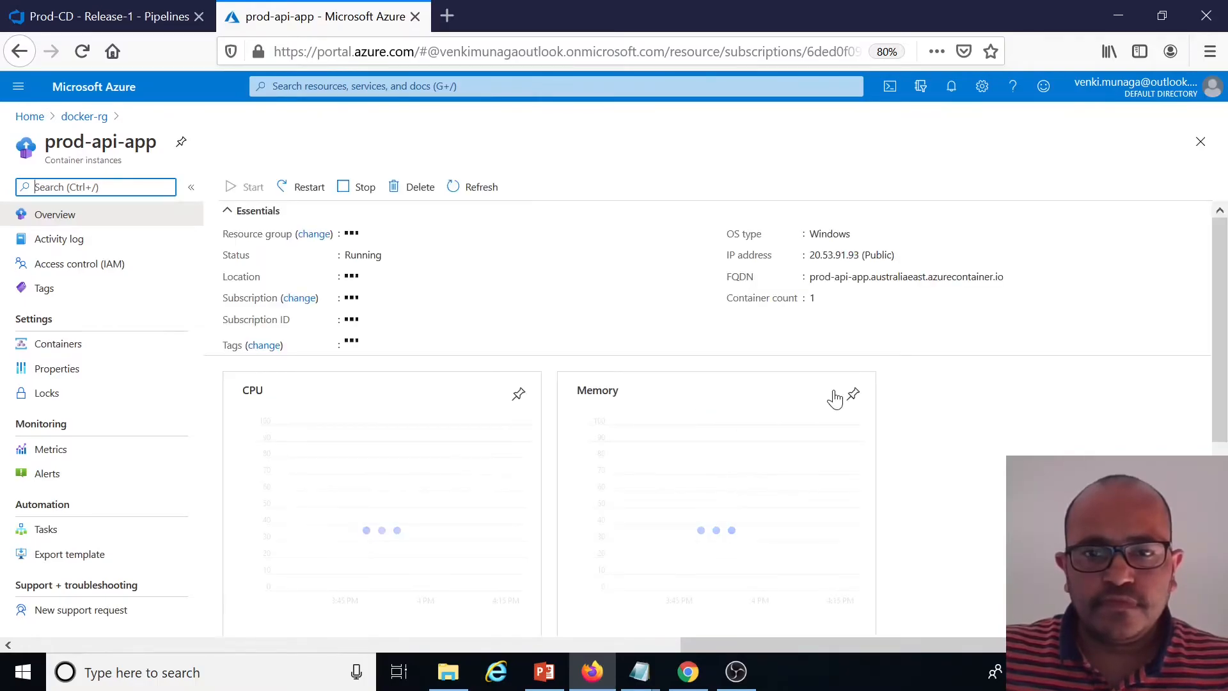
click(1013, 279)
Open the copied prod-api-app FQDN in a new browser tab
click(447, 16)
key(ctrl+v)
key(Return)
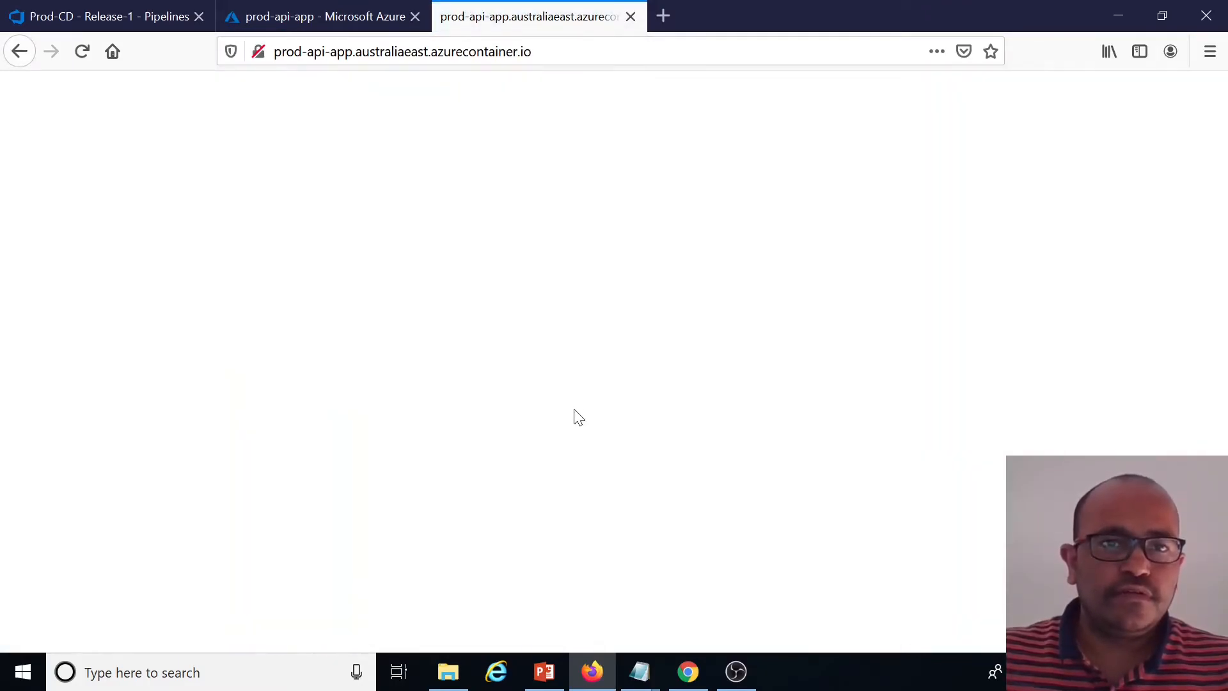
Load the /api/customers endpoint on the prod-api-app address
click(571, 53)
key(End)
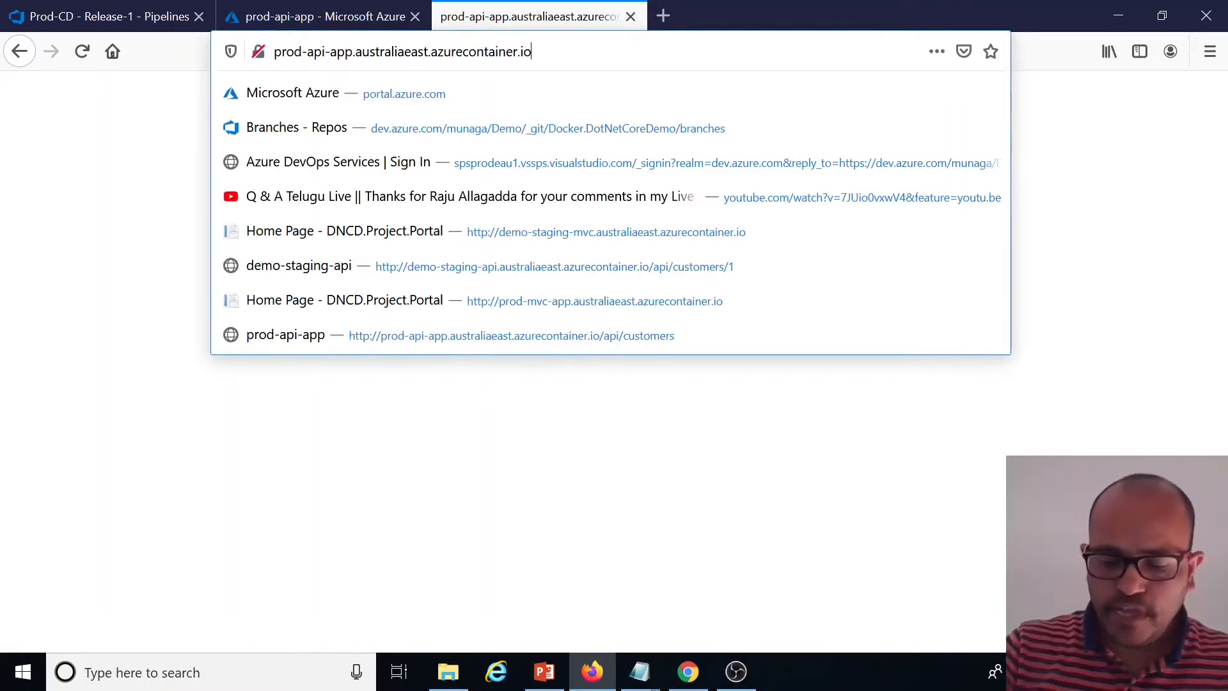
text(/api/cus)
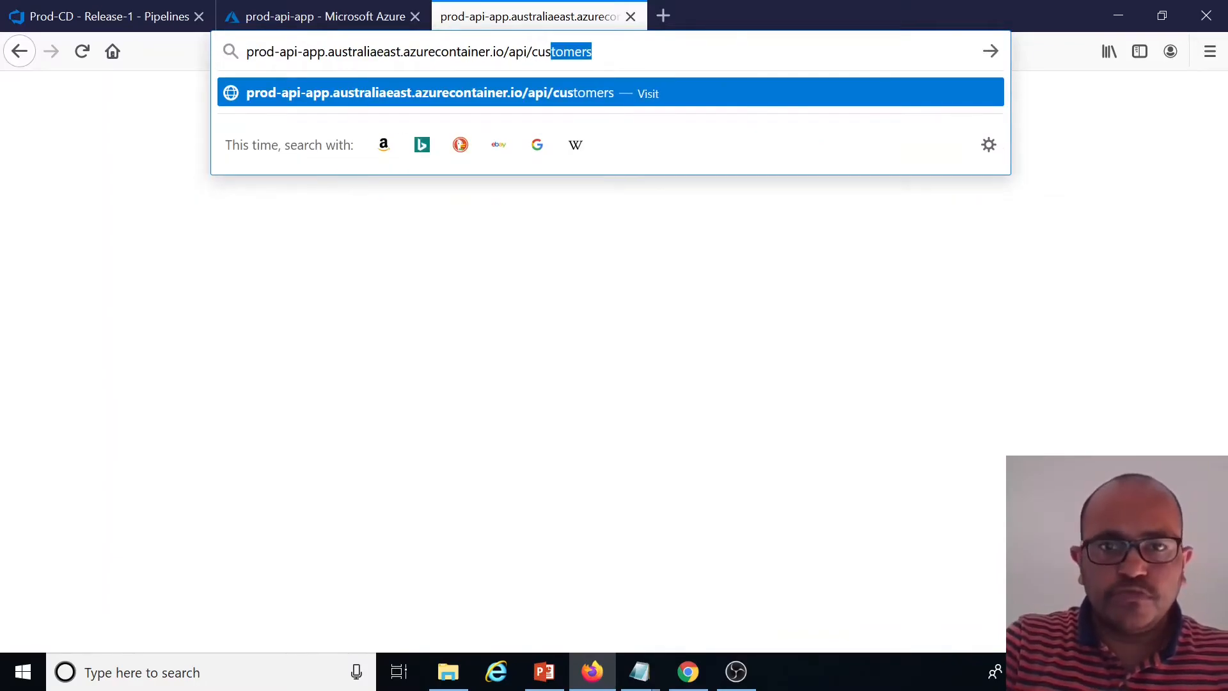
key(Return)
Open the prod-mvc-app container instance from the docker-rg resource group and copy its FQDN
click(343, 13)
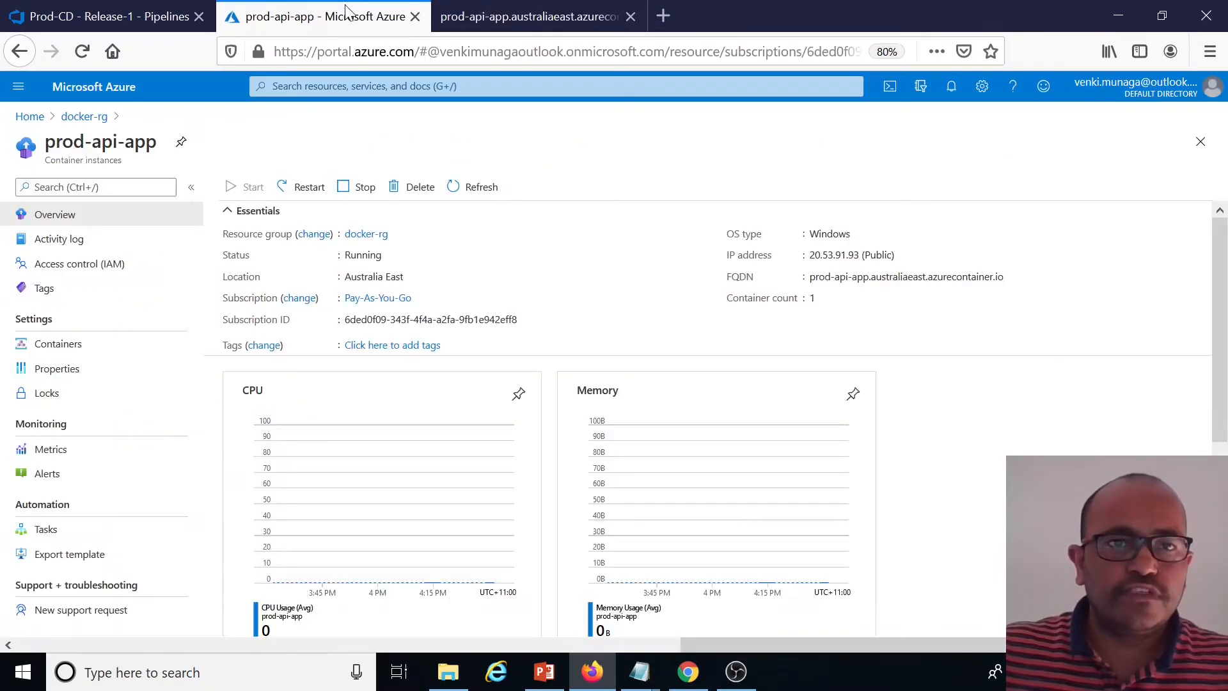
click(84, 116)
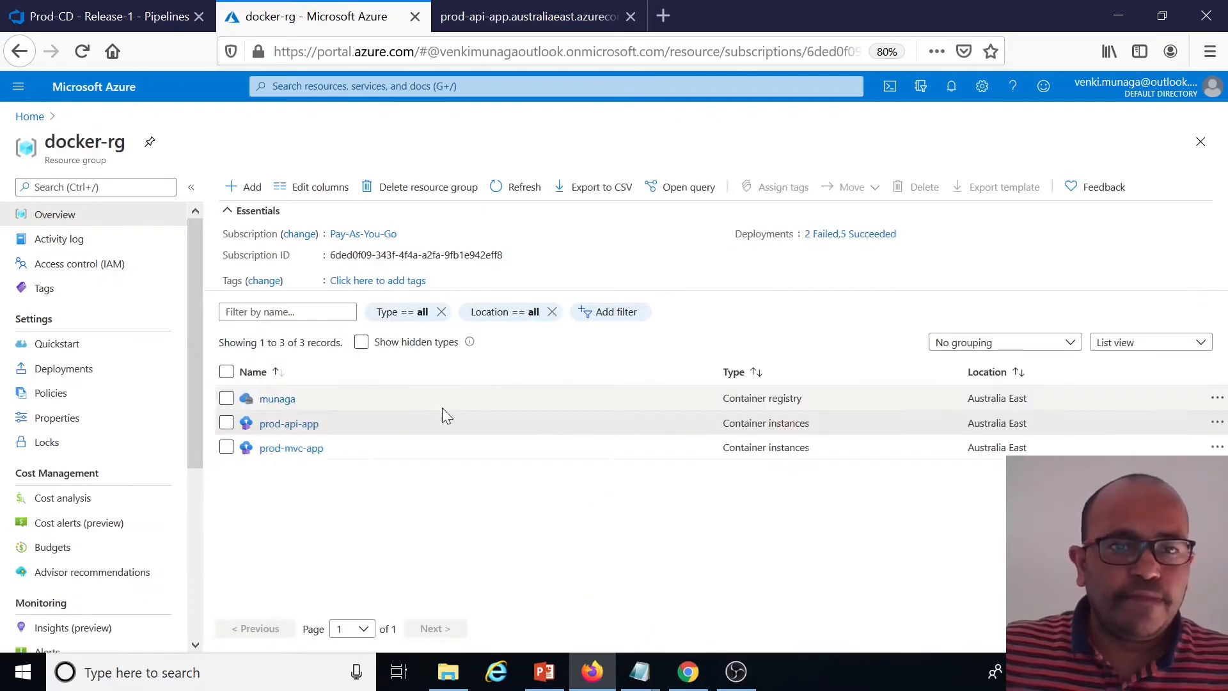
click(306, 449)
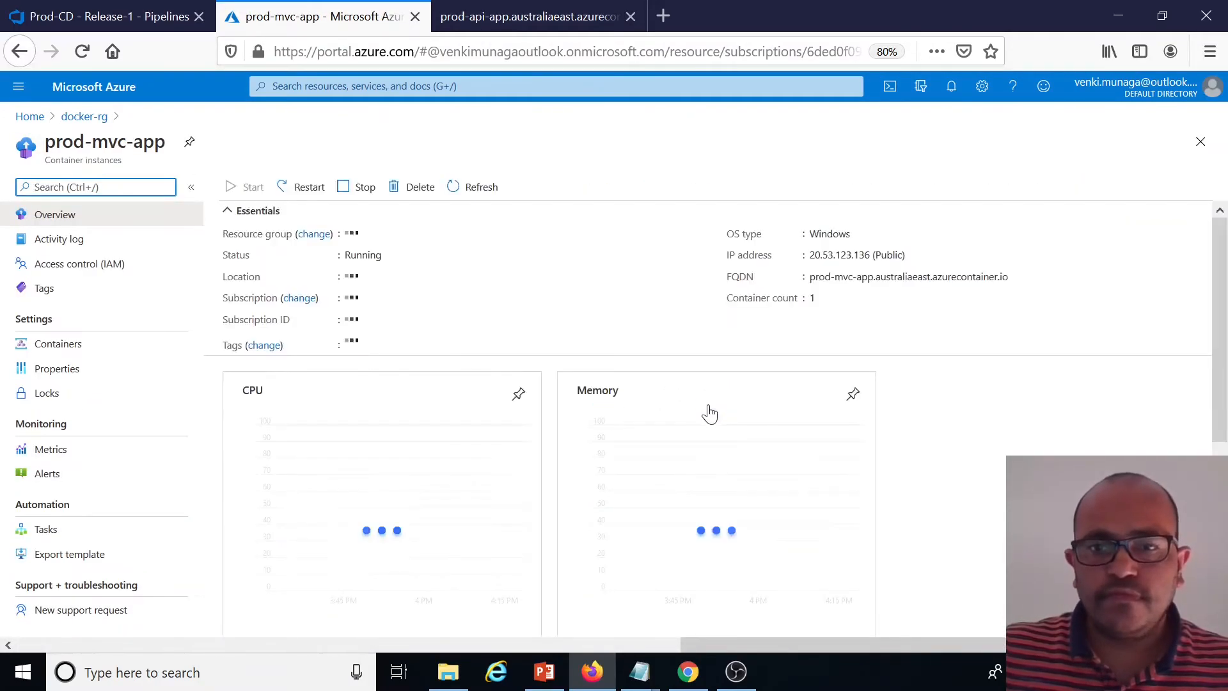
click(1017, 277)
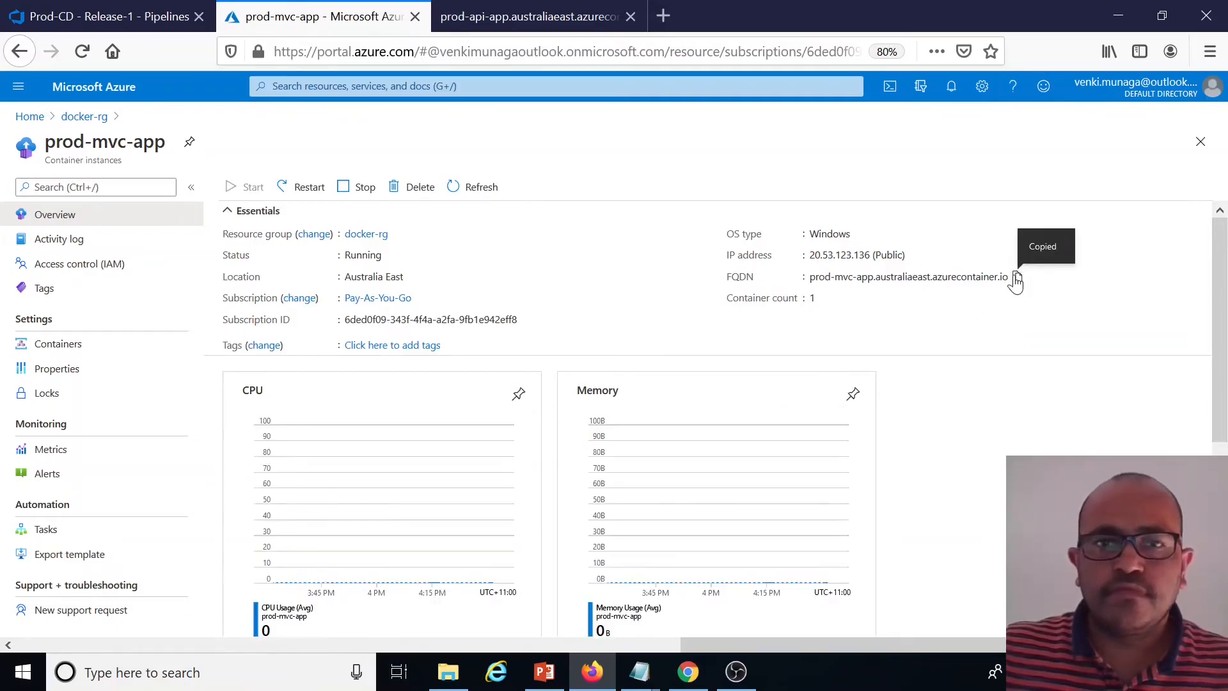
Open the copied prod-mvc-app FQDN in a new browser tab and view its Privacy page
click(671, 16)
key(ctrl+v)
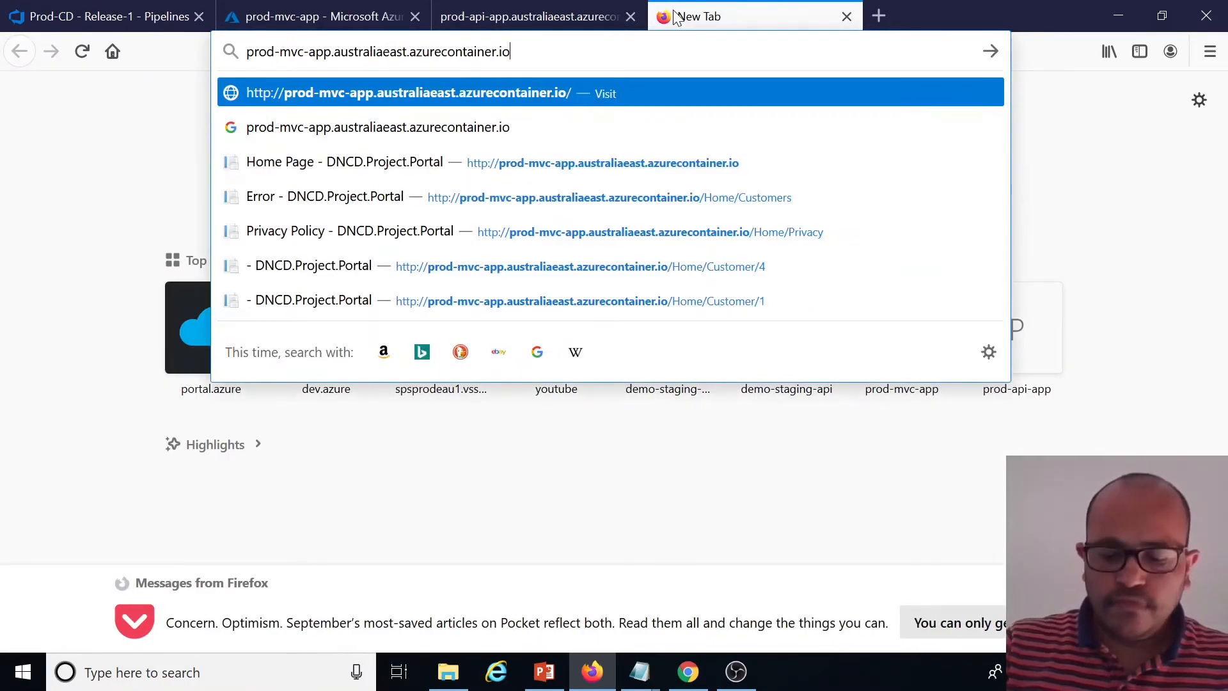
key(Return)
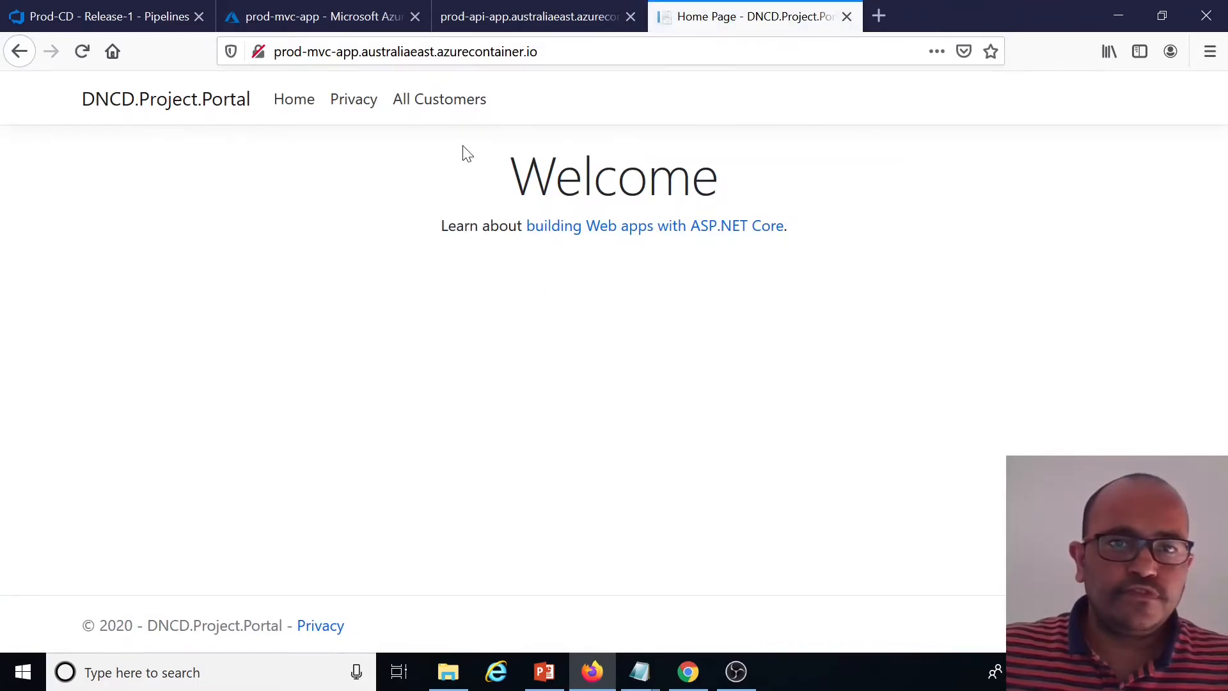
click(337, 102)
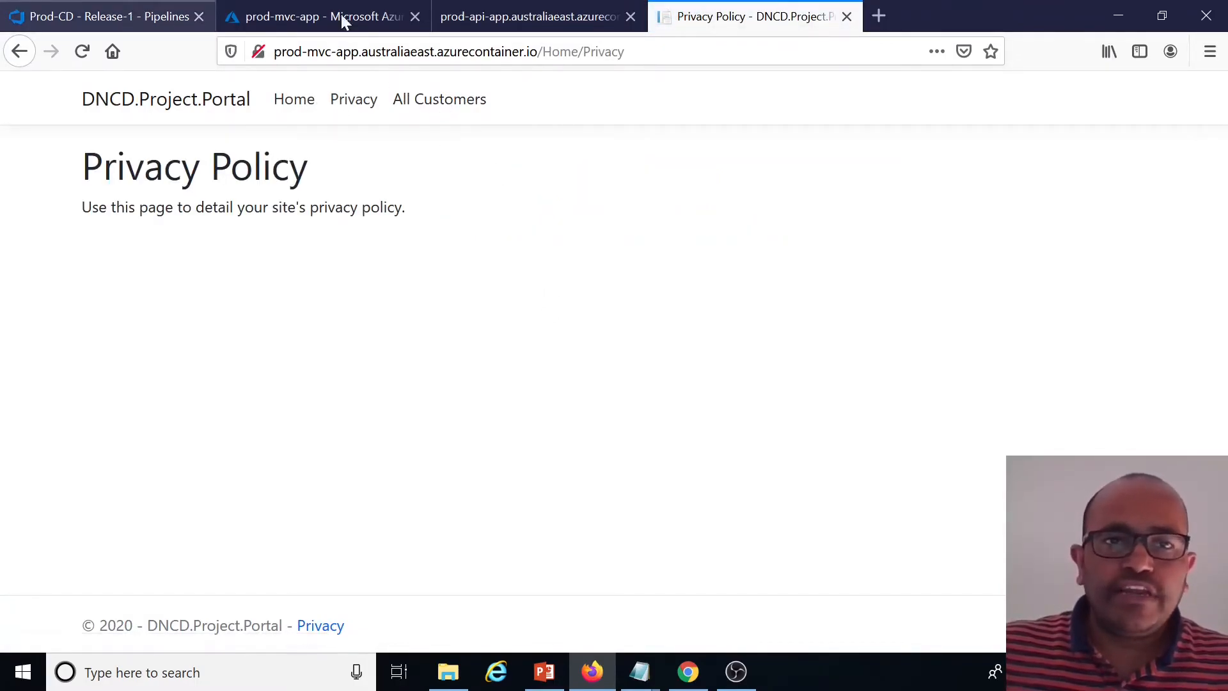
Inspect the prod-mvc-app container's properties, including the ASPNETCORE_ENVIRONMENT environment variable
click(512, 21)
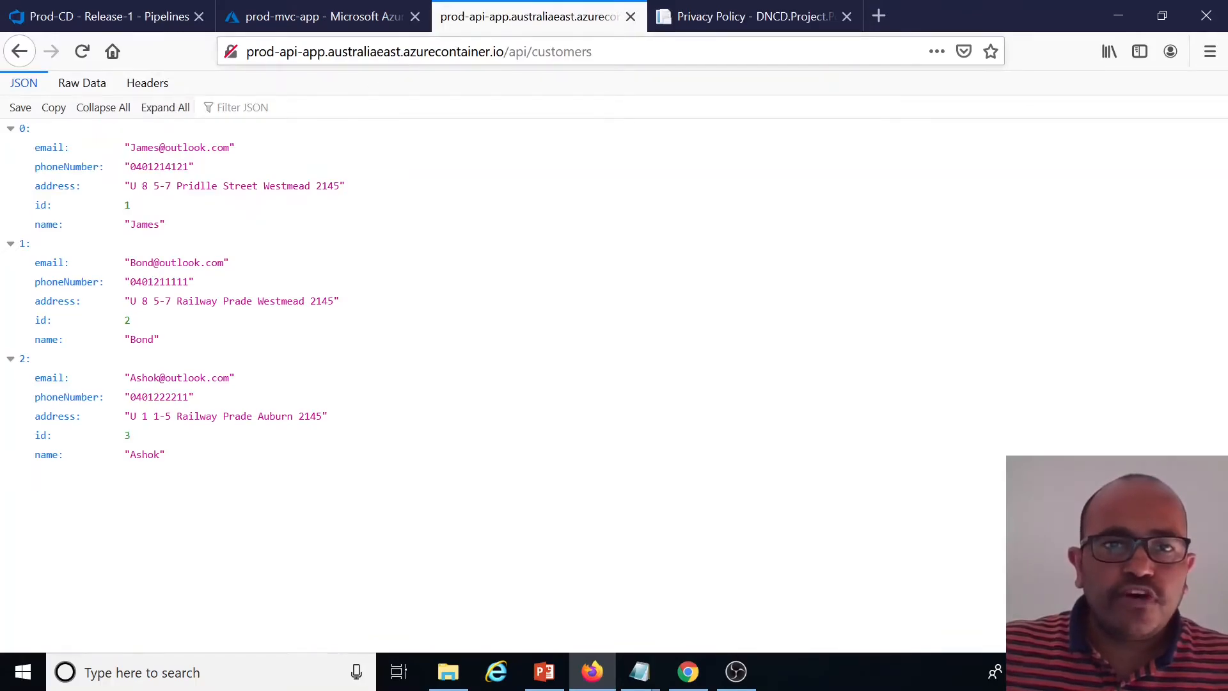
click(337, 14)
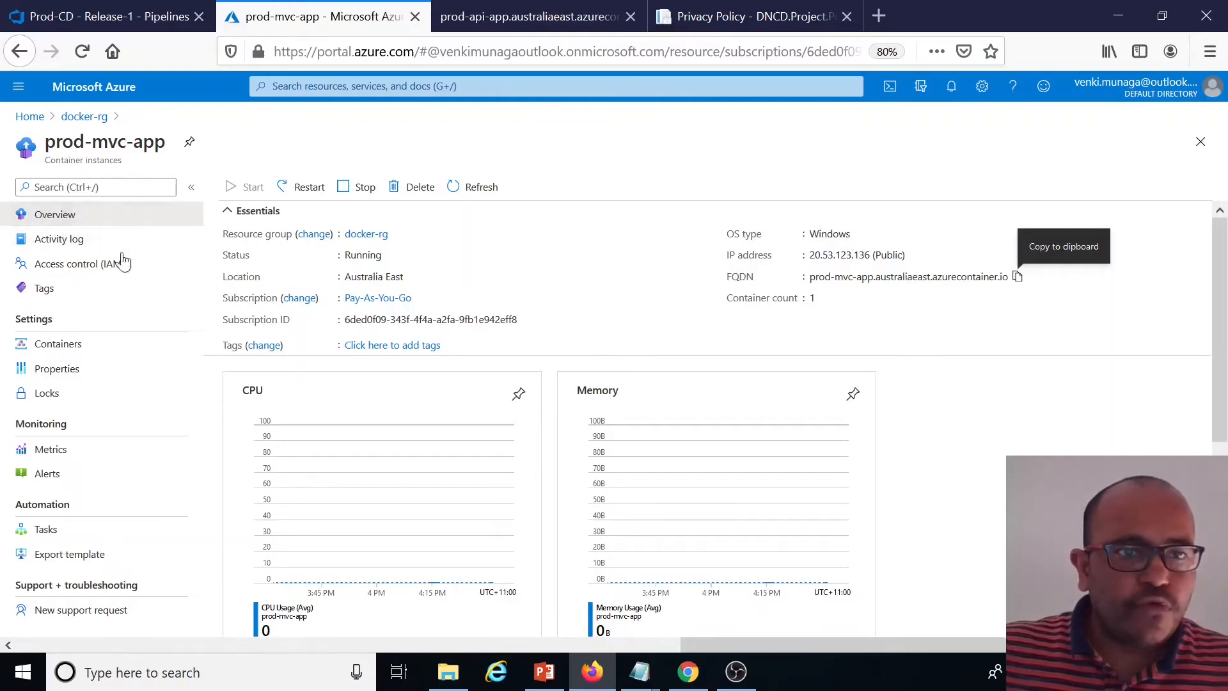
click(76, 349)
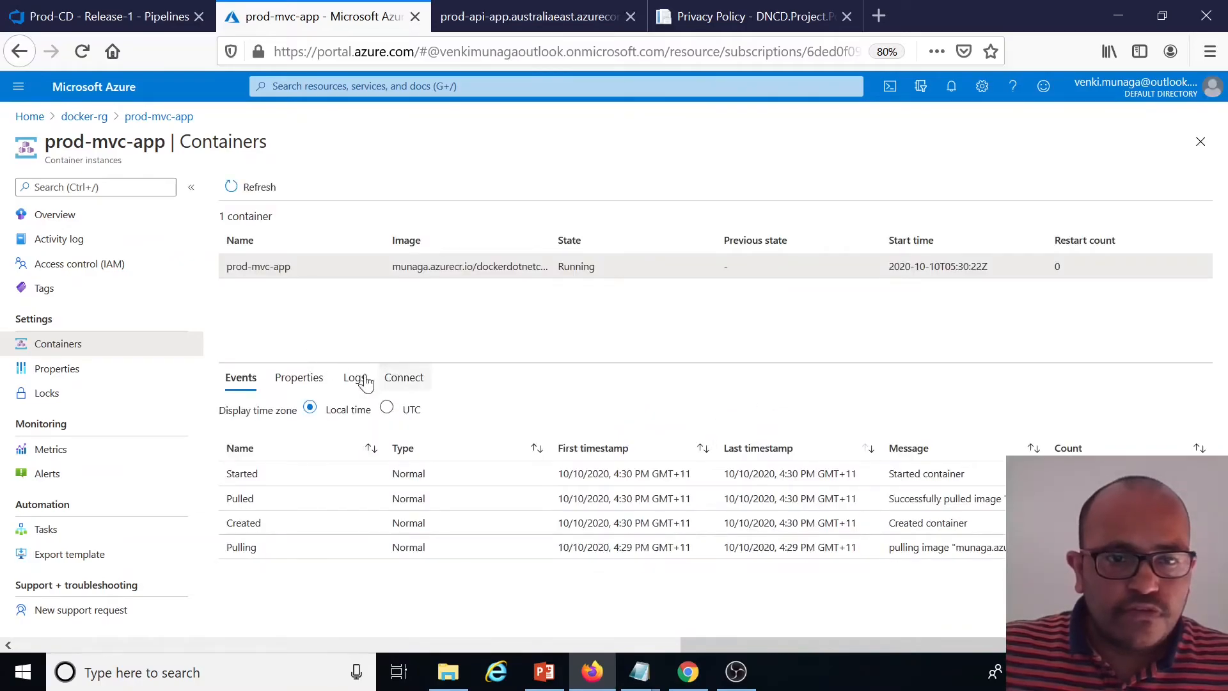
click(299, 379)
scroll(488, 551, down, 5)
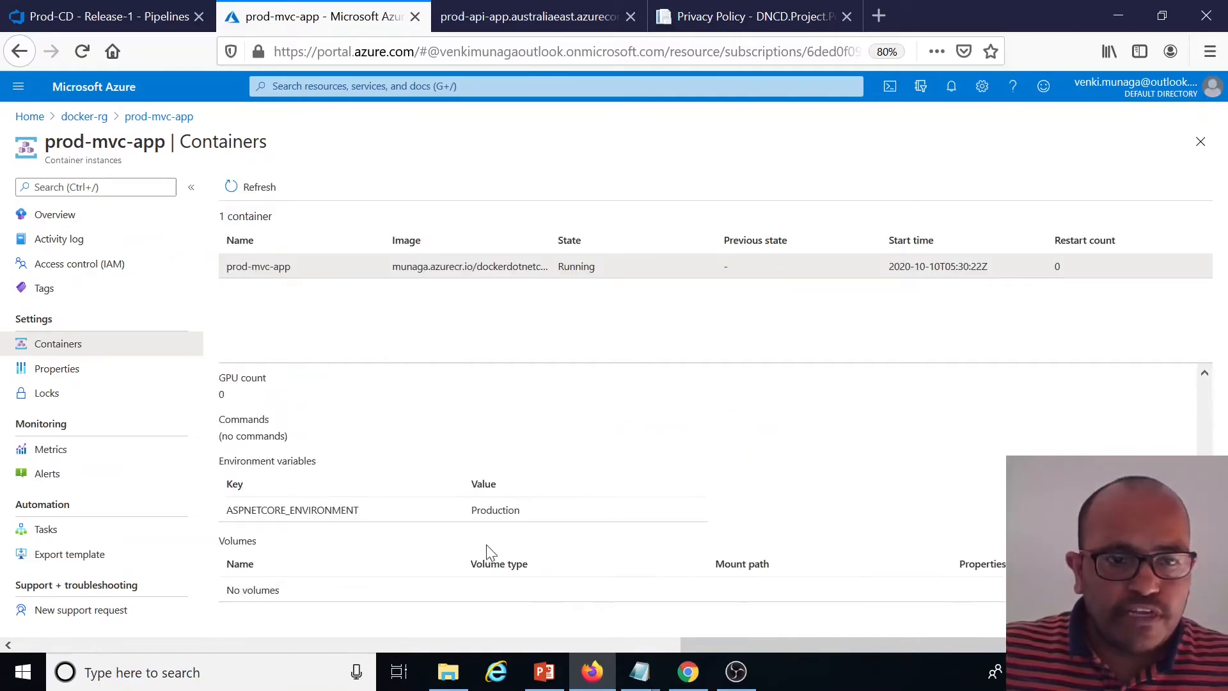
double_click(495, 510)
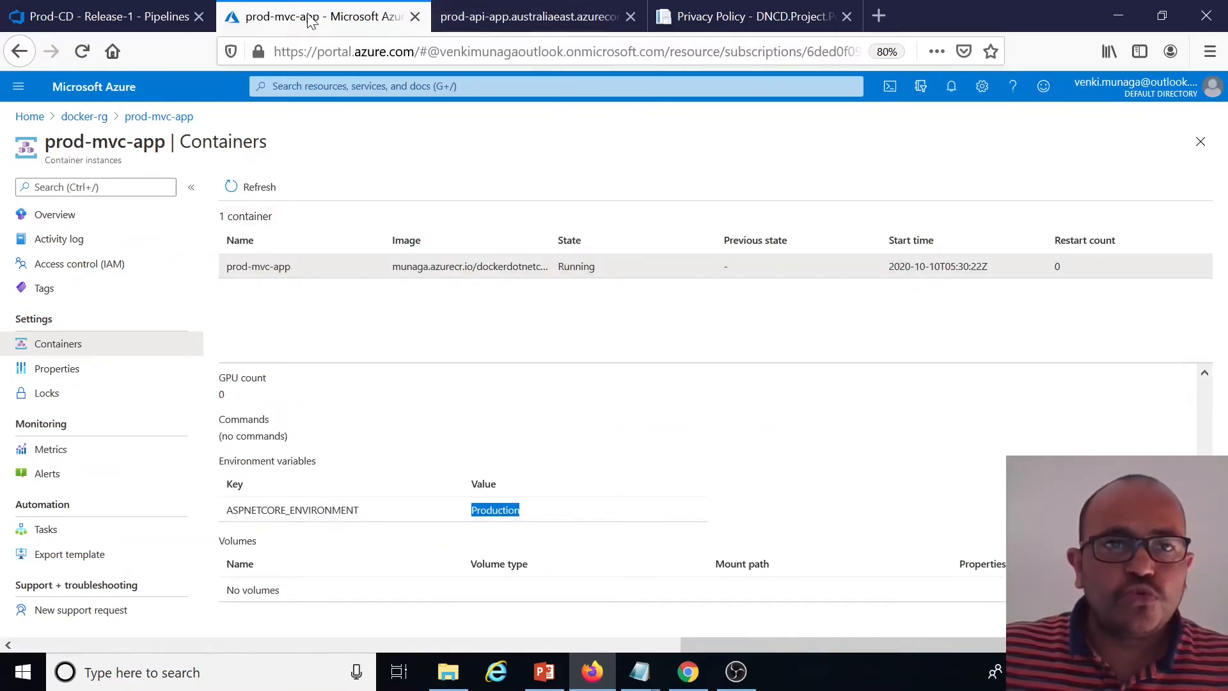
Open Project/DNCD.Project.Portal/appsettings.Production.json in the repo and examine the CustomerServiceAPI BaseUrl
click(129, 13)
click(55, 275)
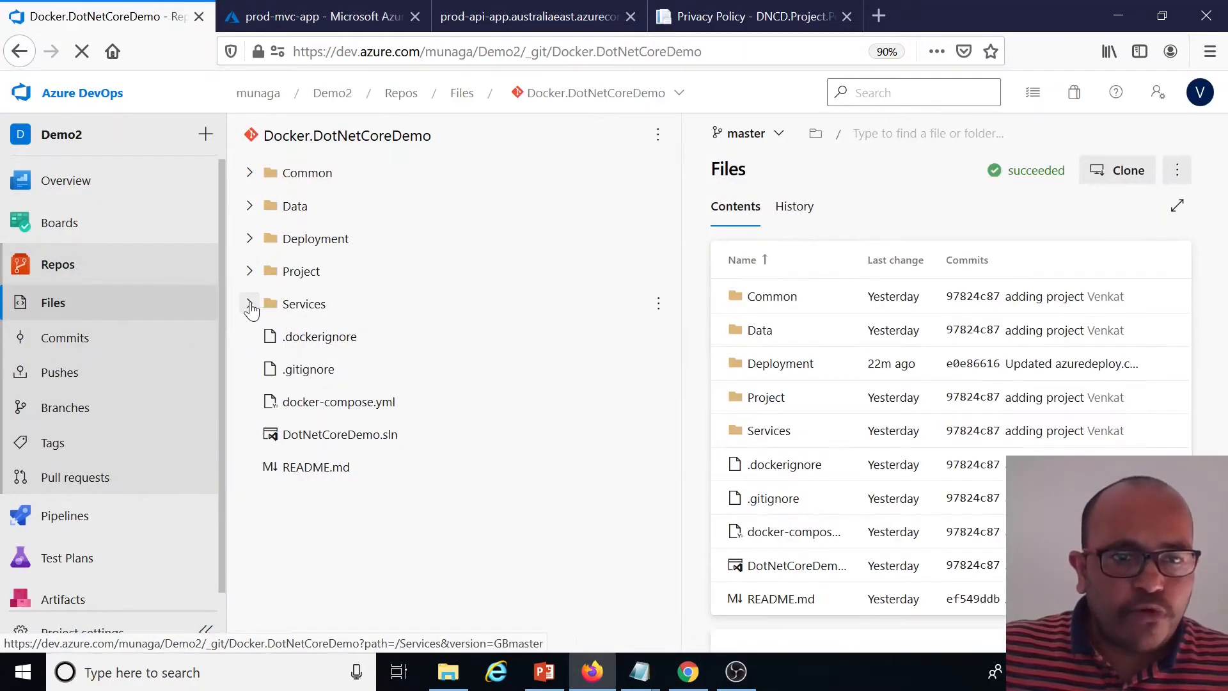
click(250, 271)
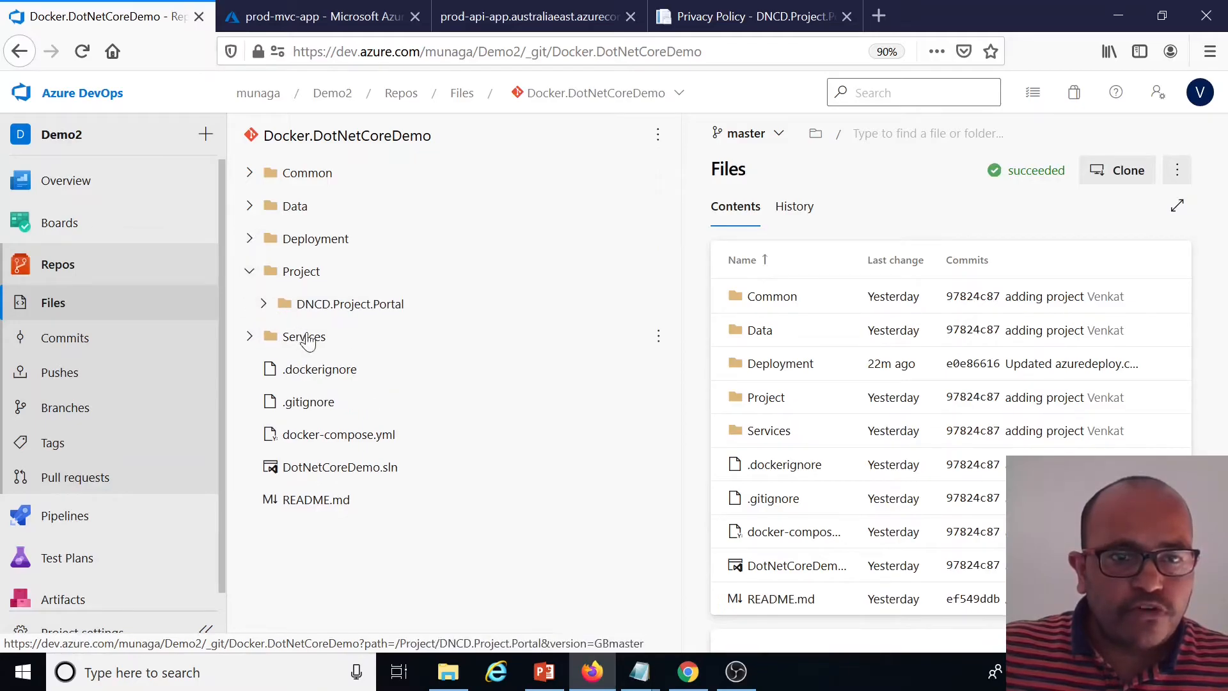
click(265, 304)
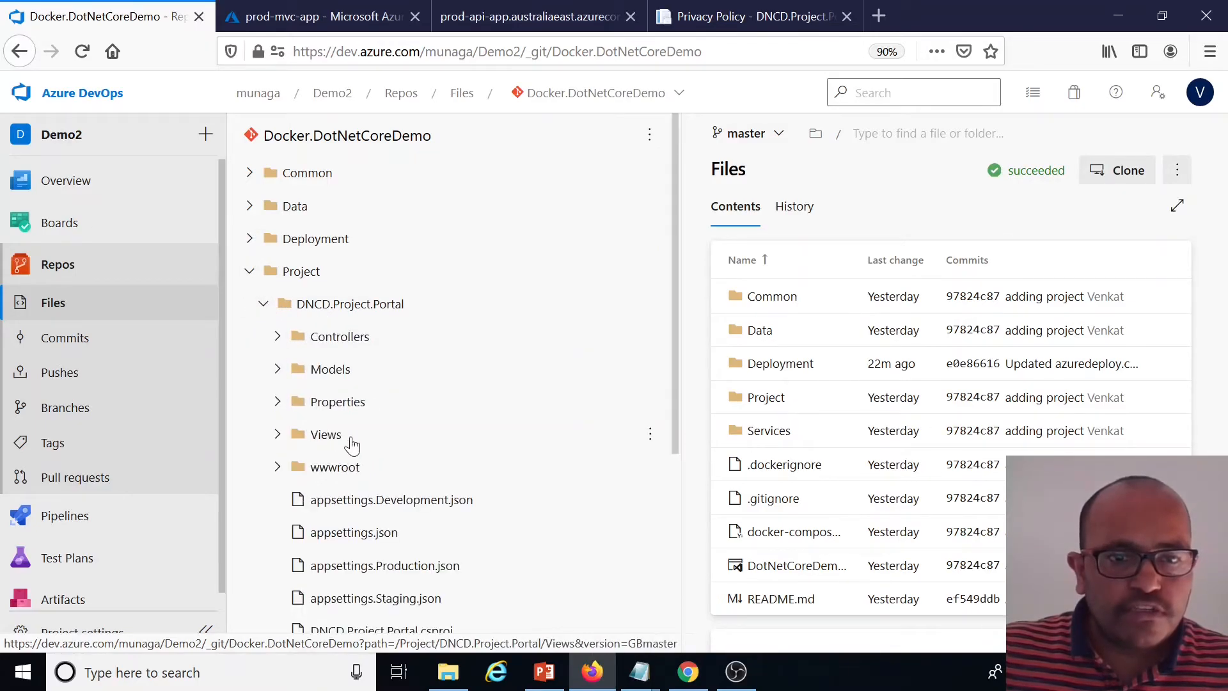
click(425, 564)
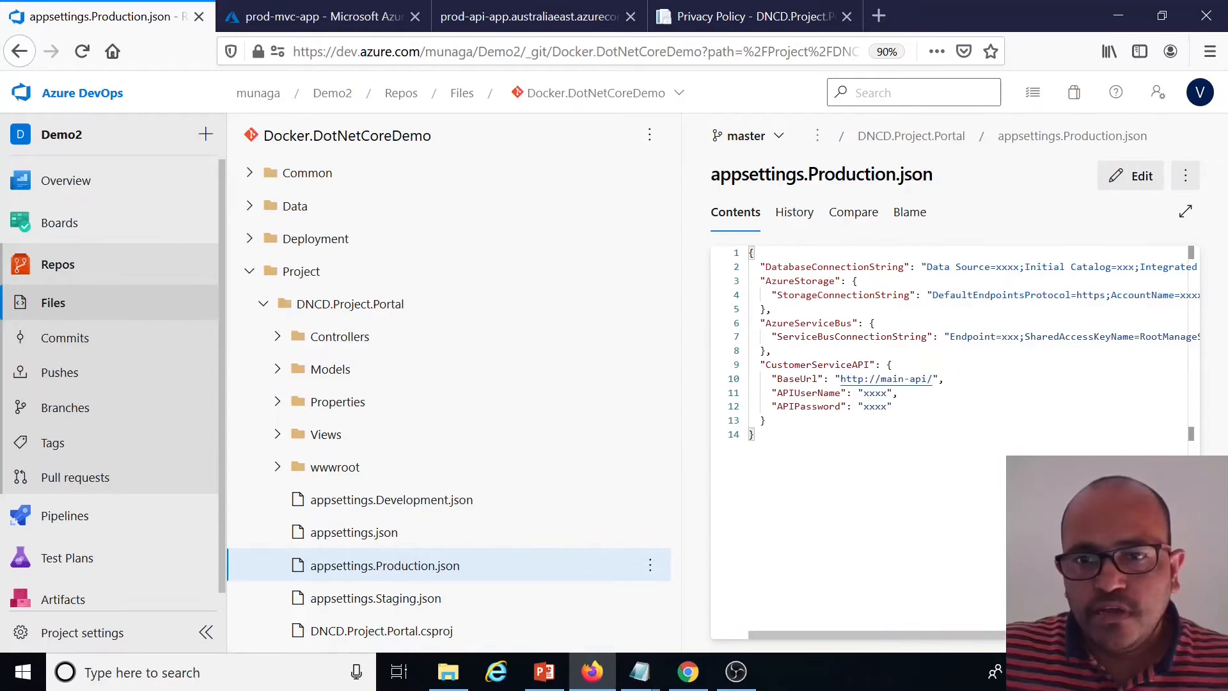
drag(881, 379, 934, 379)
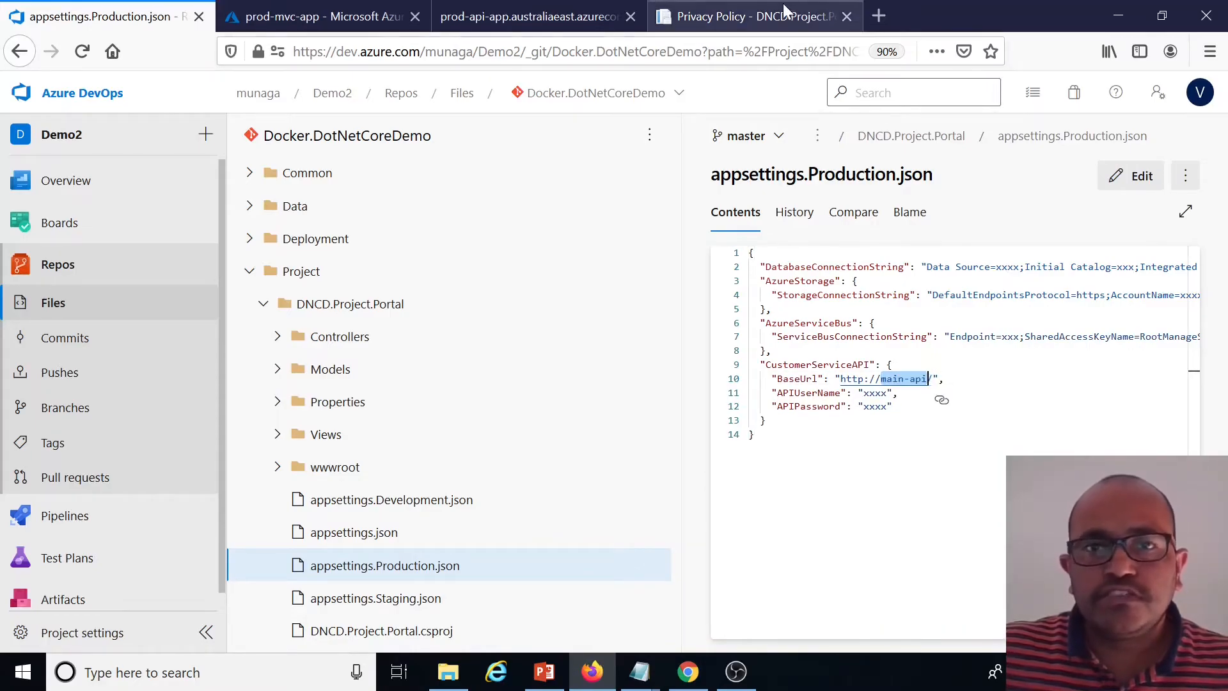
Open the branch policies of the master branch from the repo's Branches page
click(752, 16)
click(521, 25)
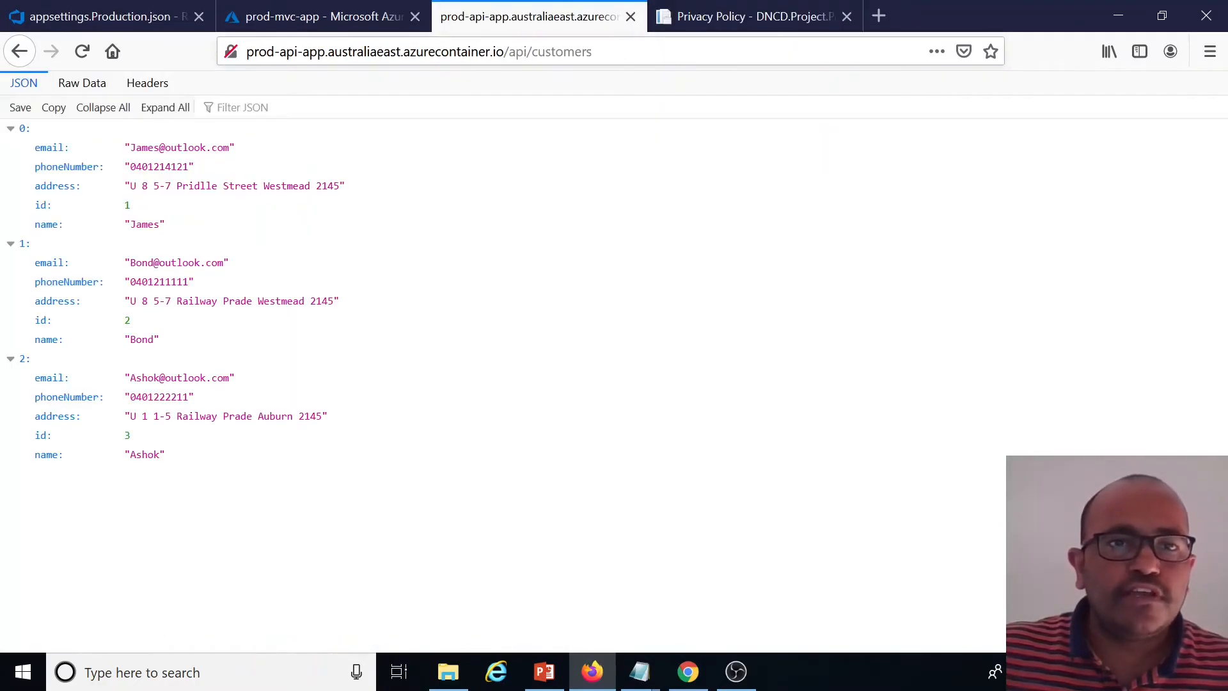
click(324, 52)
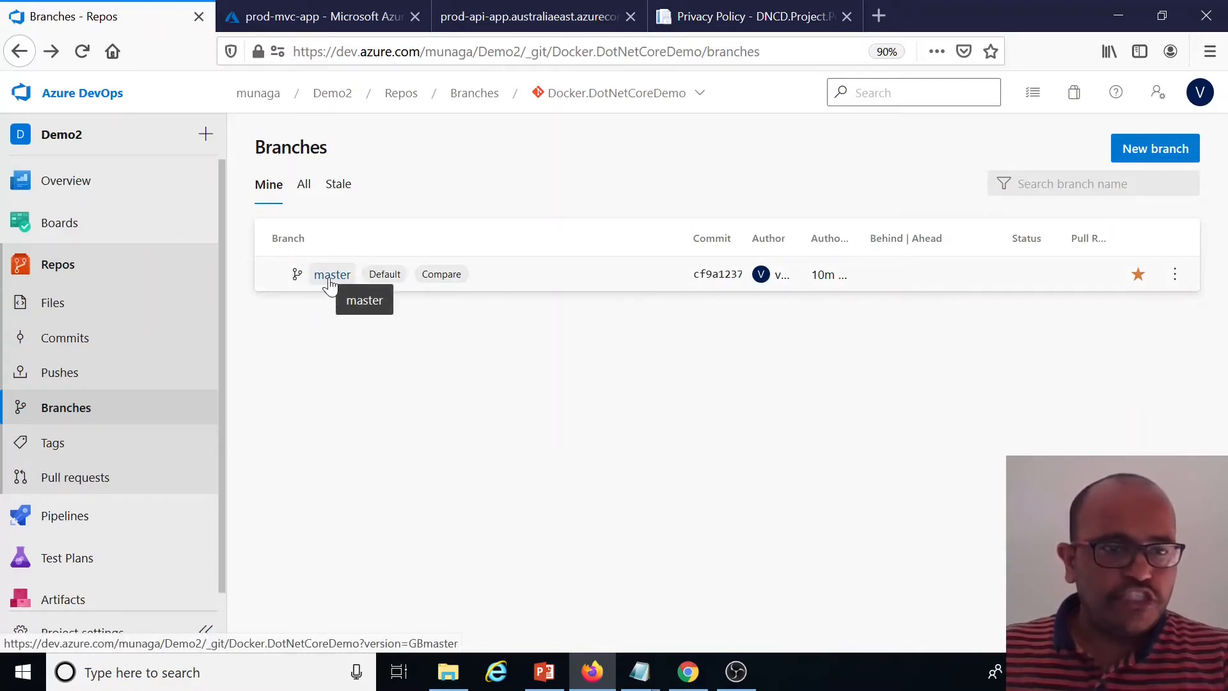
click(1174, 274)
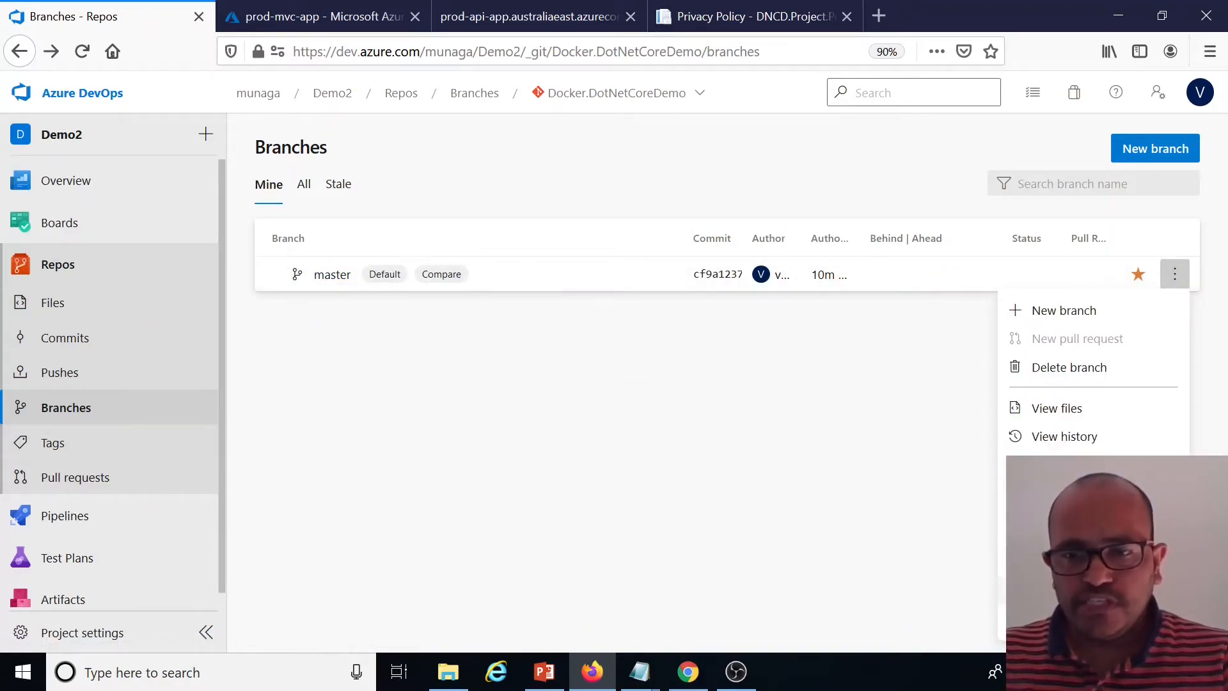
click(1065, 590)
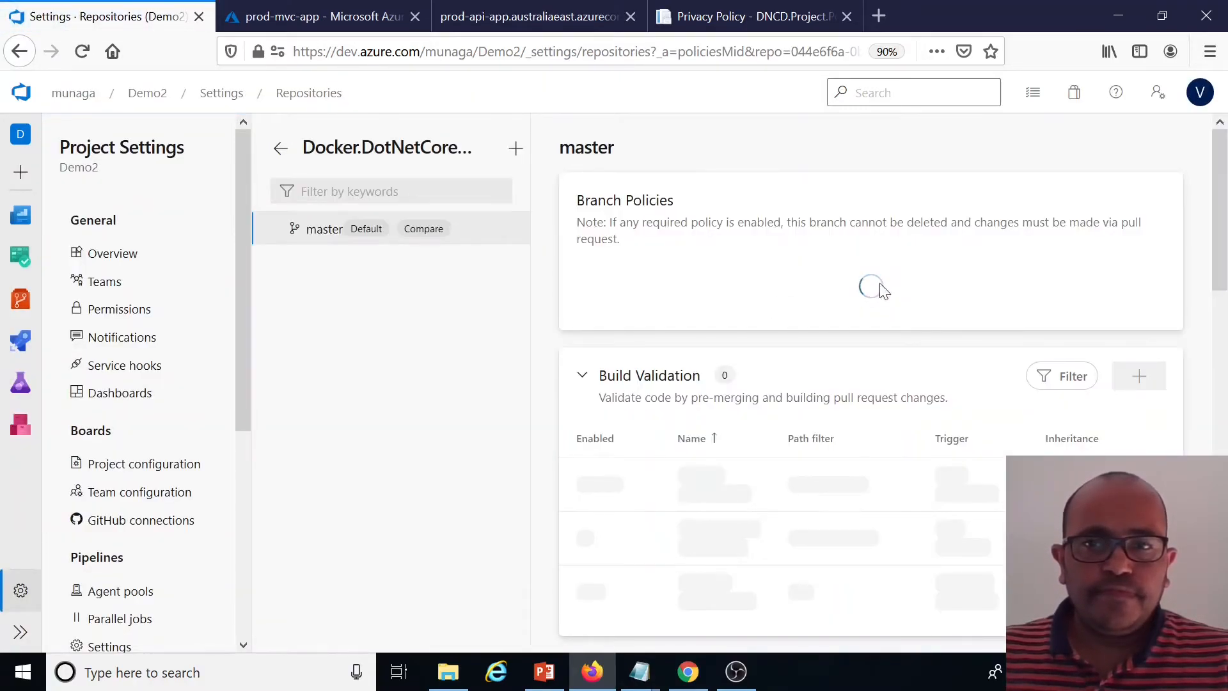
Add a required build validation policy on master using the dotnetcoredemo-ci-v2 build pipeline
scroll(1087, 360, down, 10)
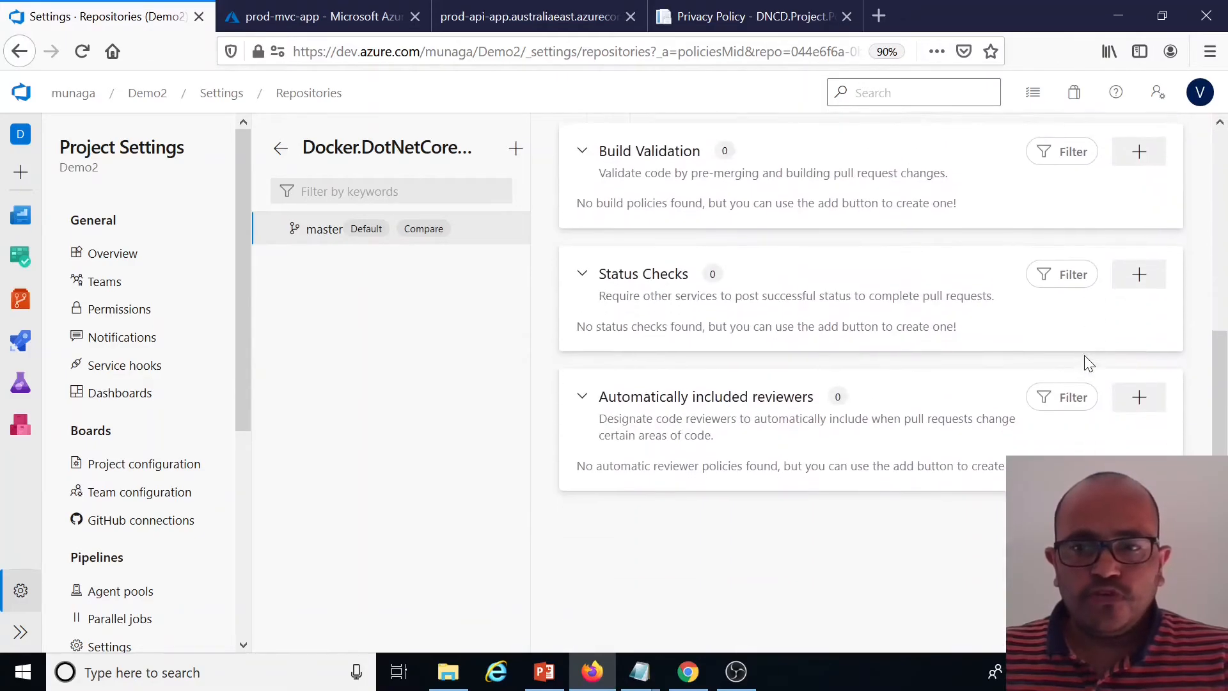
scroll(934, 378, up, 3)
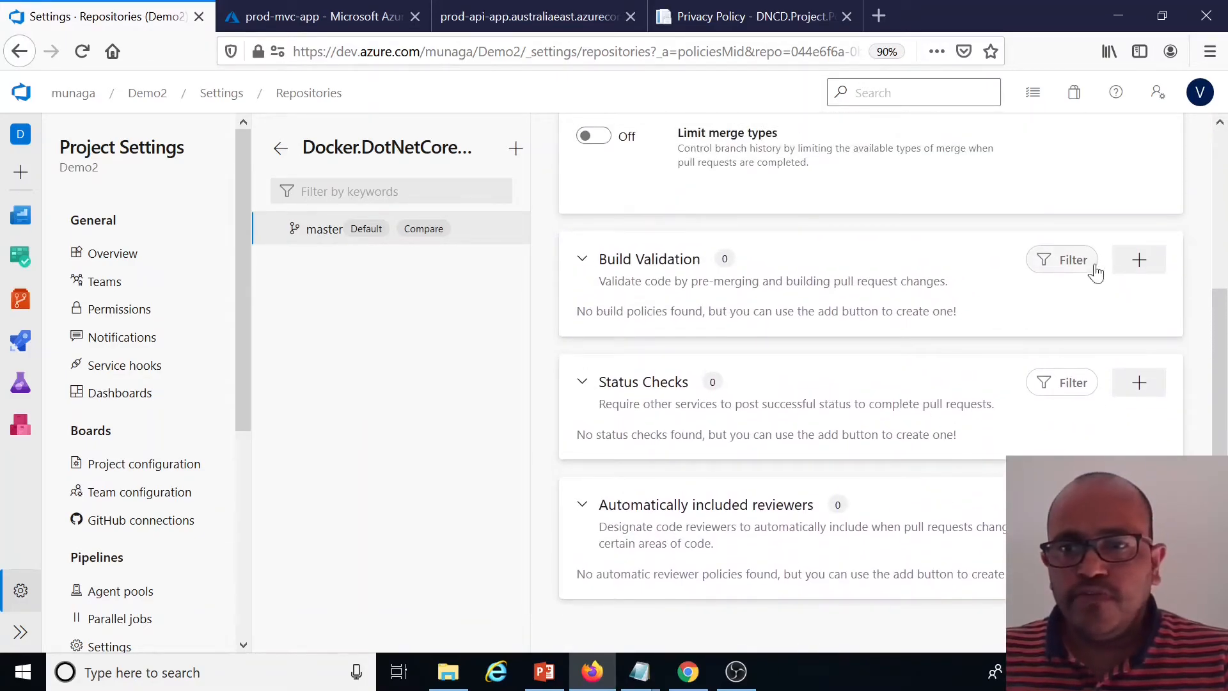
click(1139, 260)
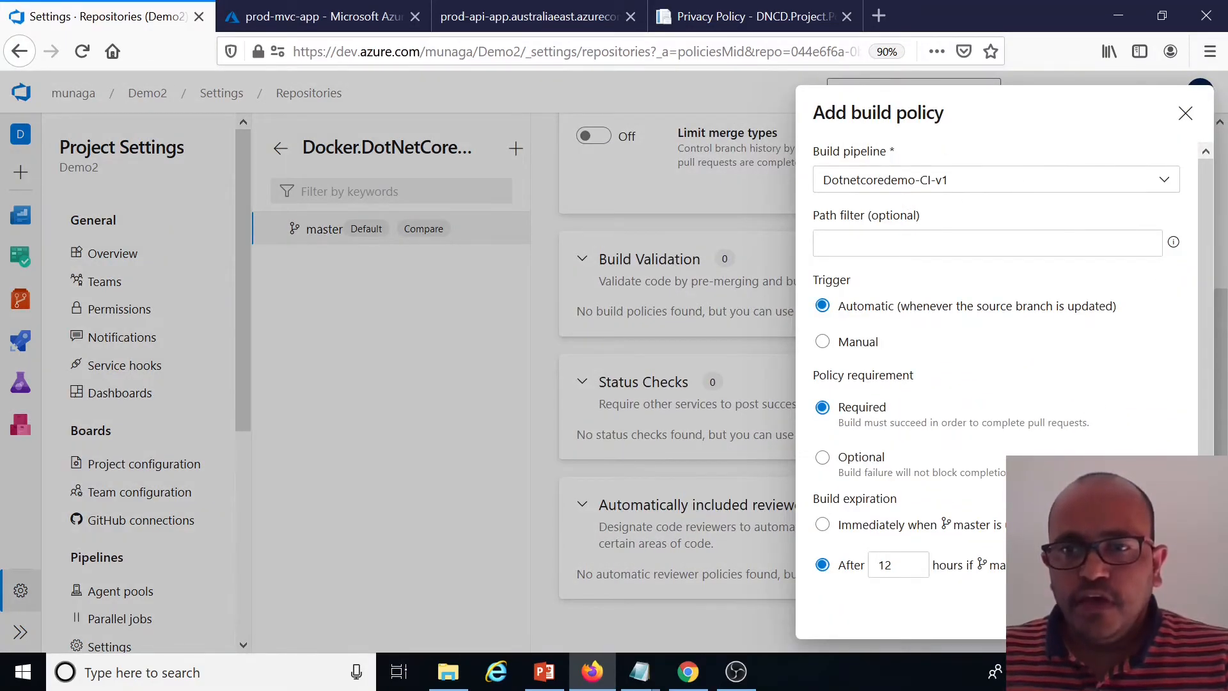
click(1165, 183)
click(943, 250)
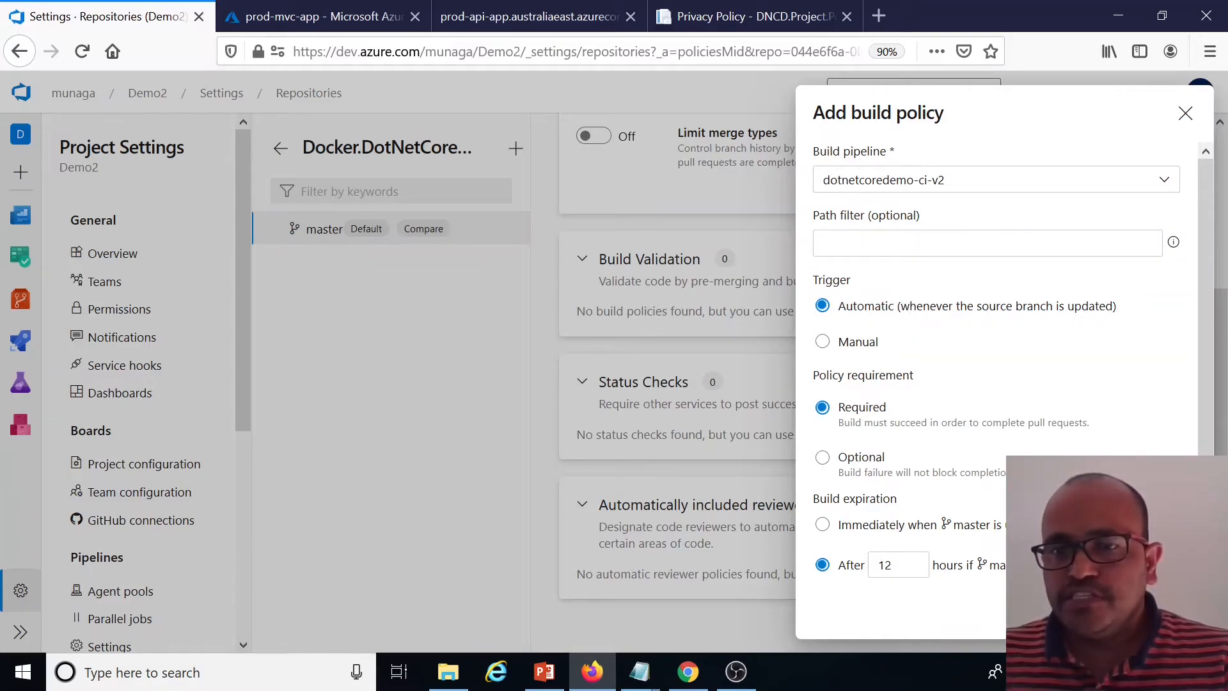
click(1161, 612)
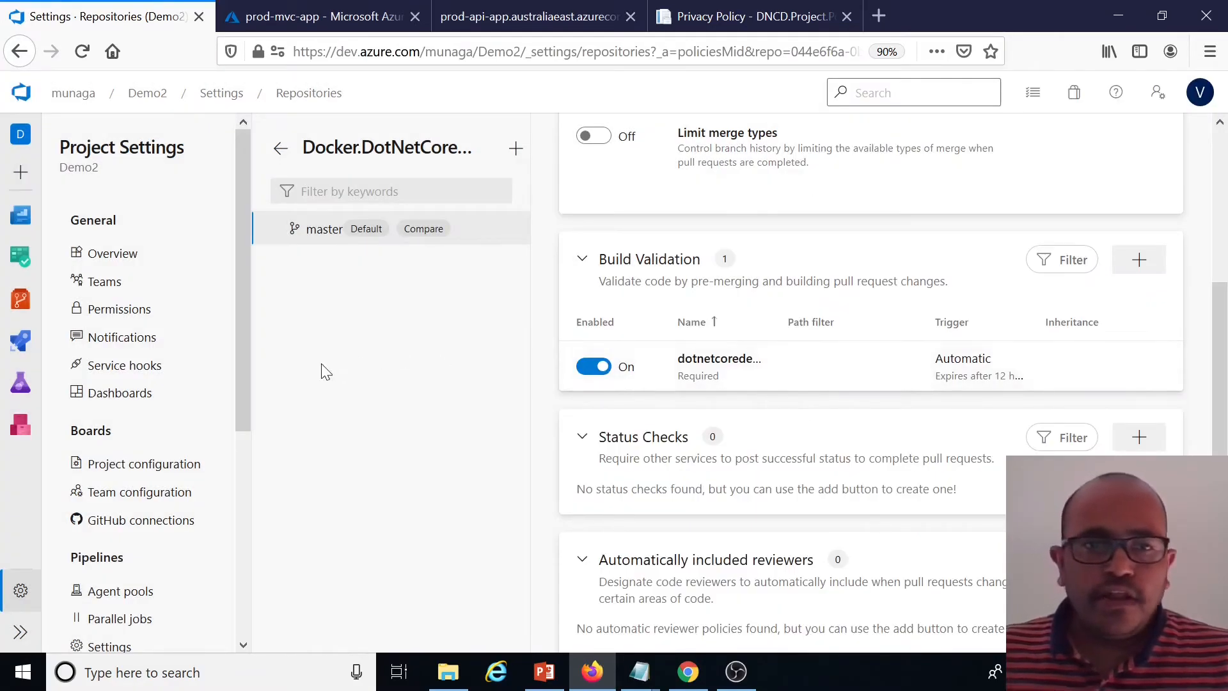
Create a new branch named feature based on master and open it
click(19, 54)
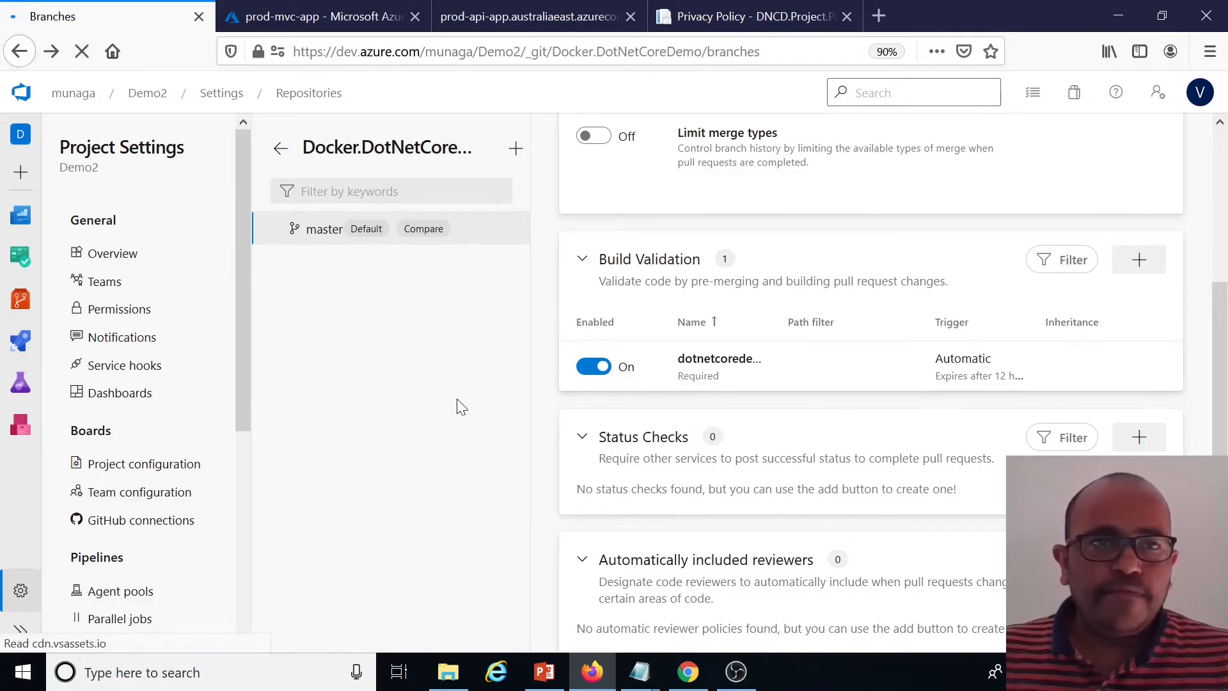
mouse_move(368, 282)
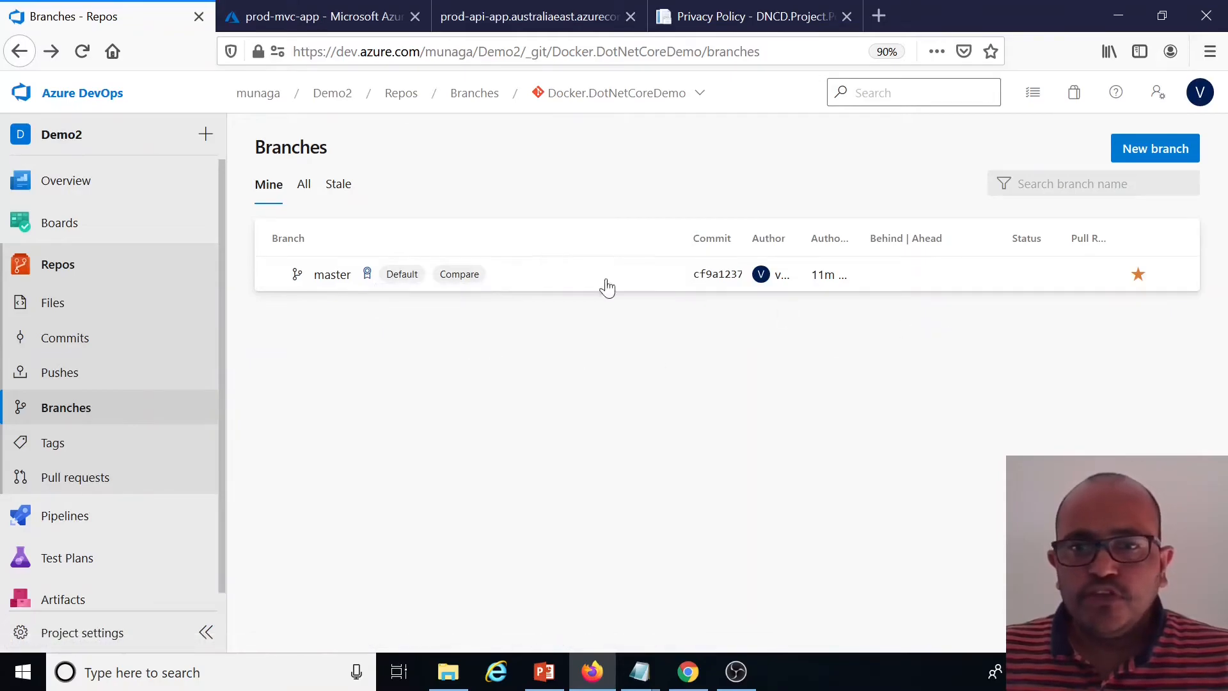
click(1176, 281)
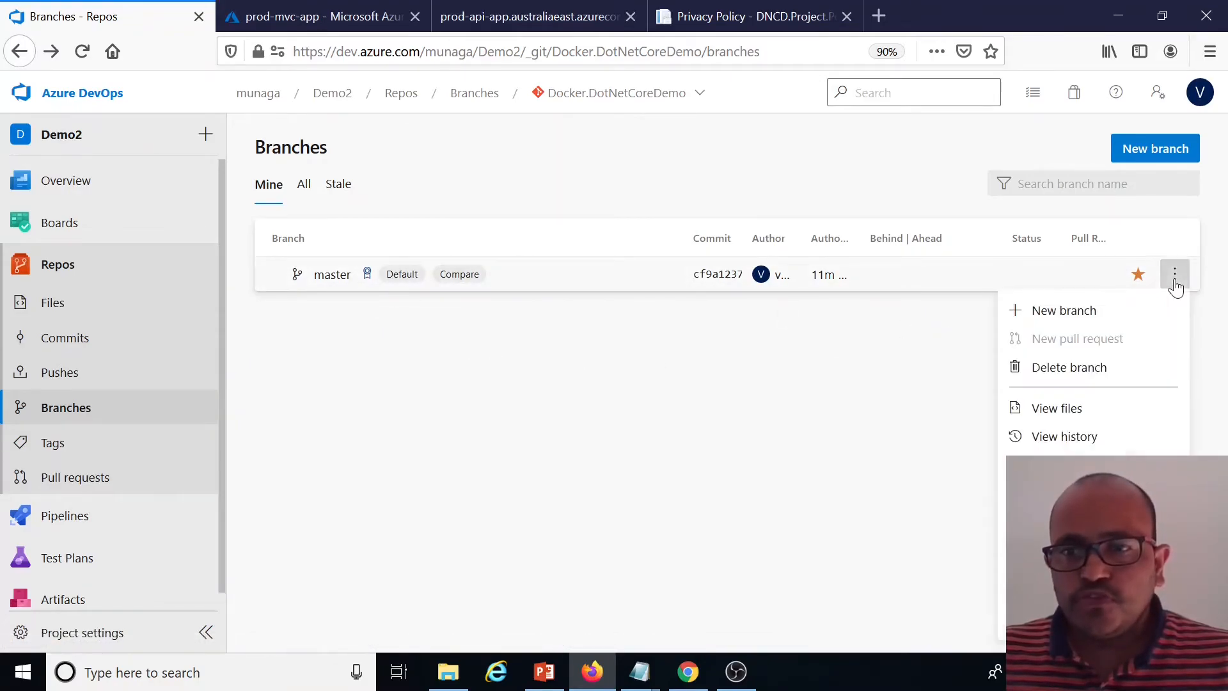
click(871, 384)
click(1151, 150)
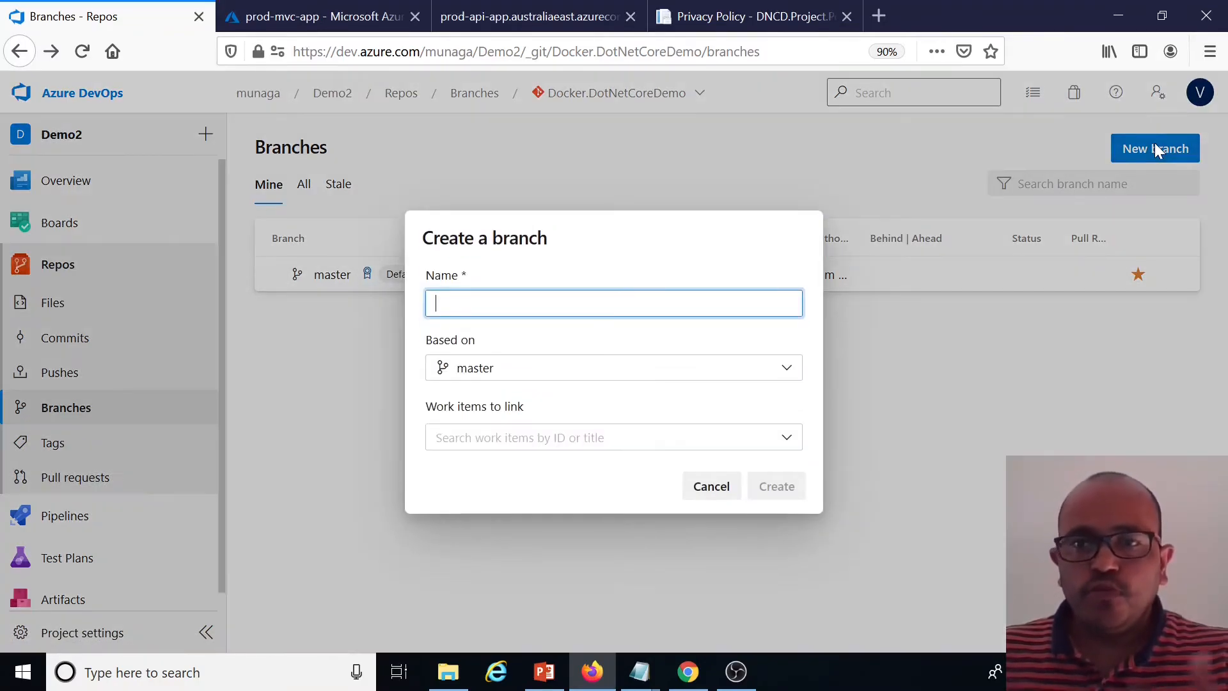
text(feature)
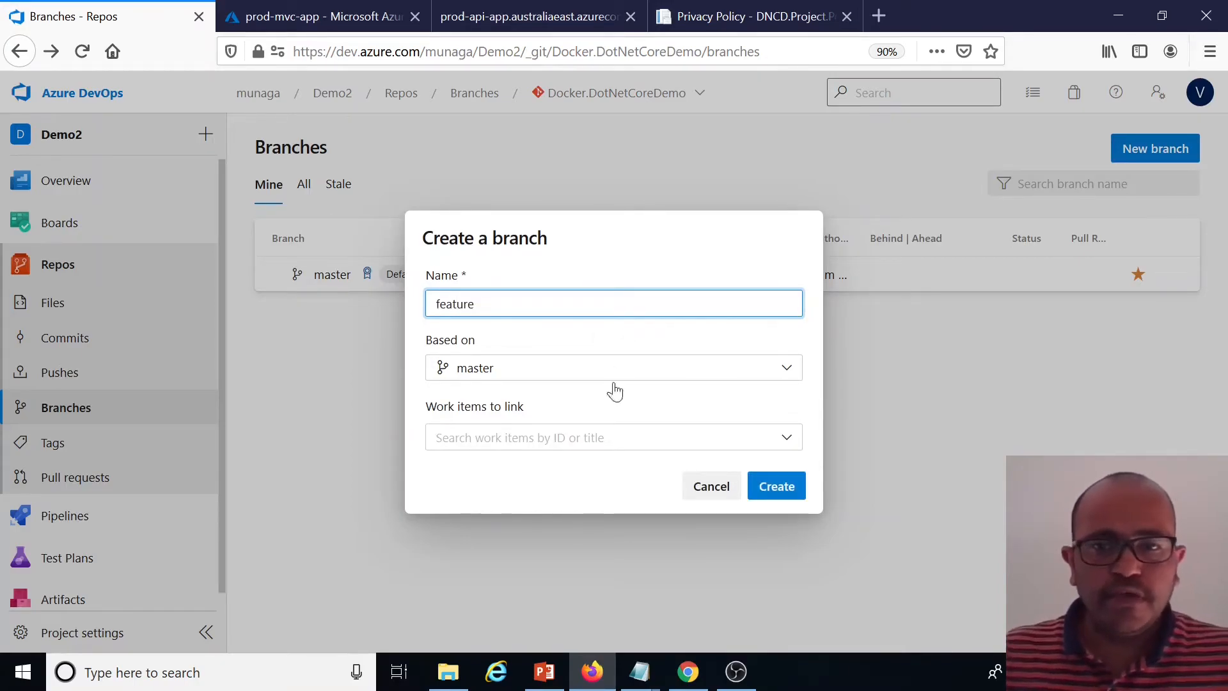
click(776, 493)
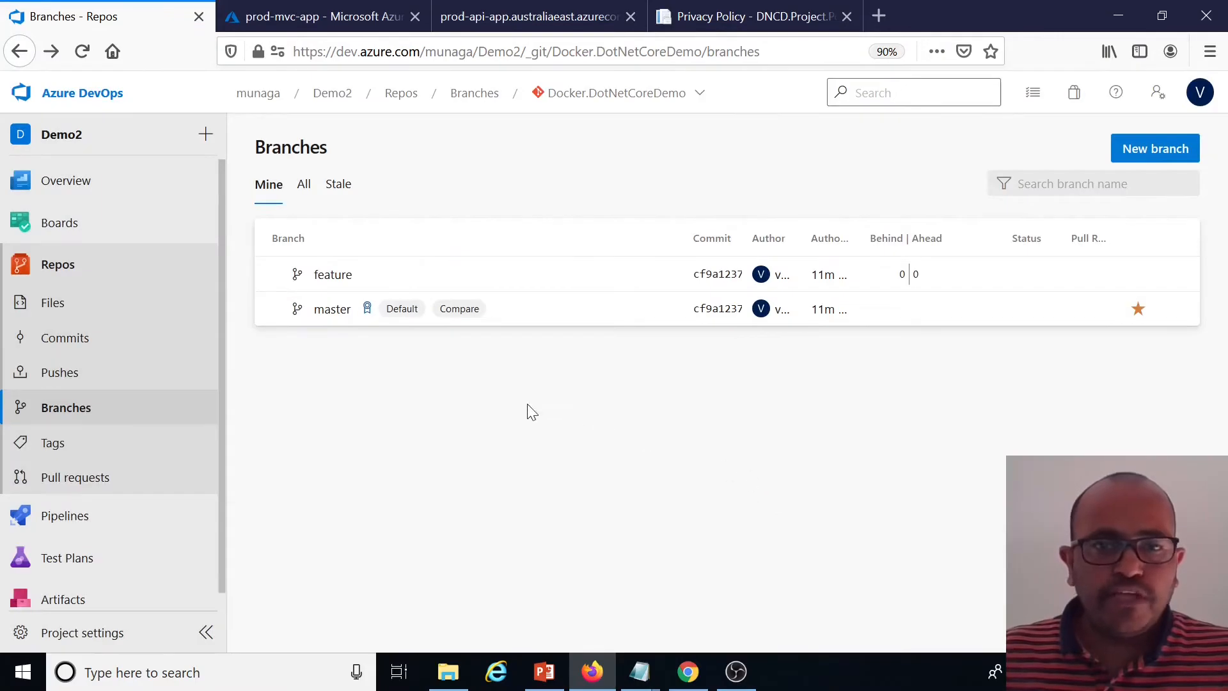
click(333, 275)
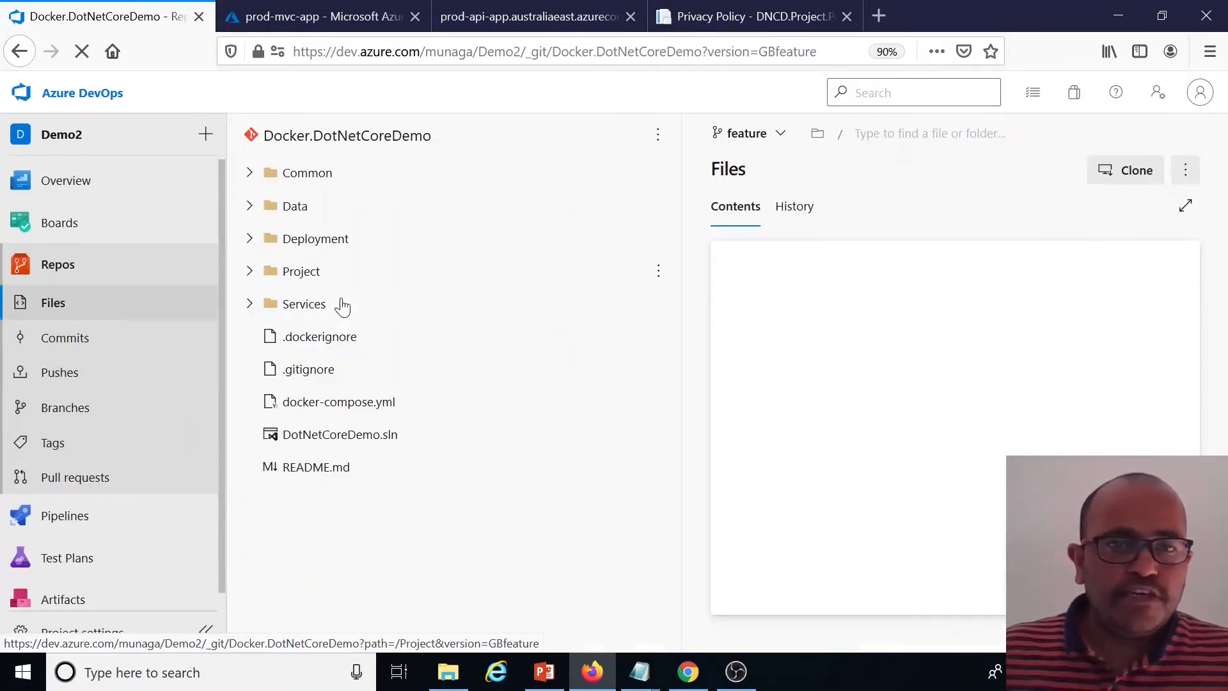
Open Services/API/DNCD.Service.API/appsettings.Production.json on the feature branch
click(249, 305)
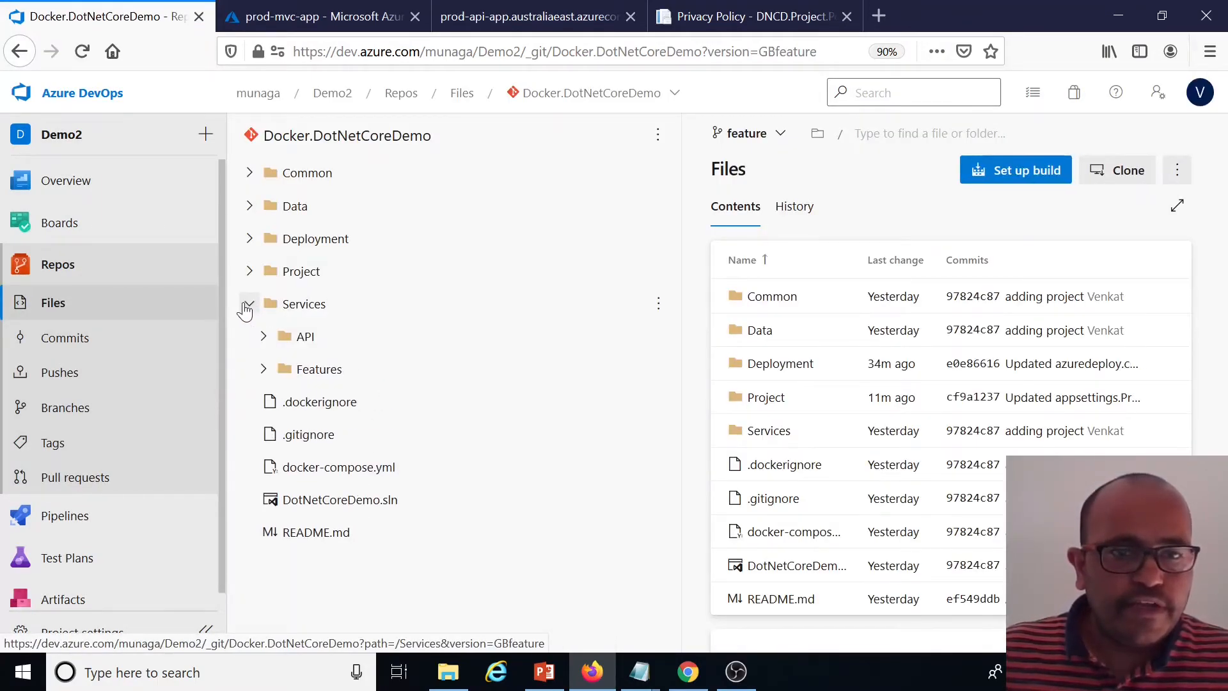
click(277, 346)
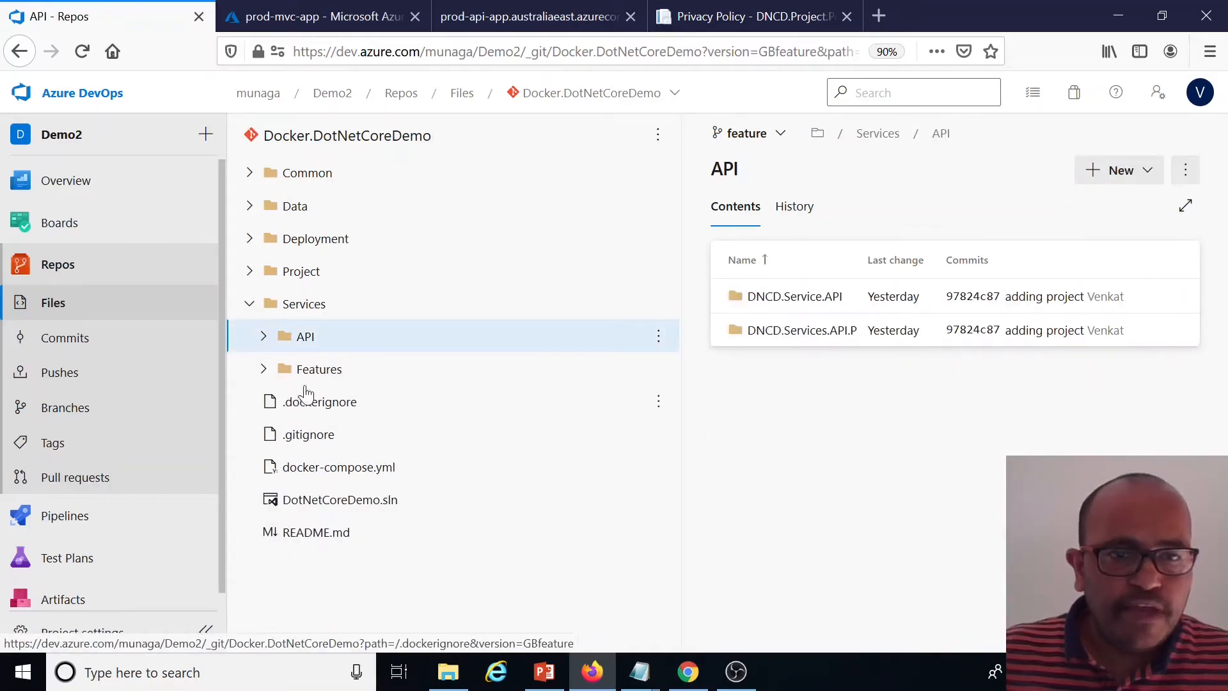
click(282, 376)
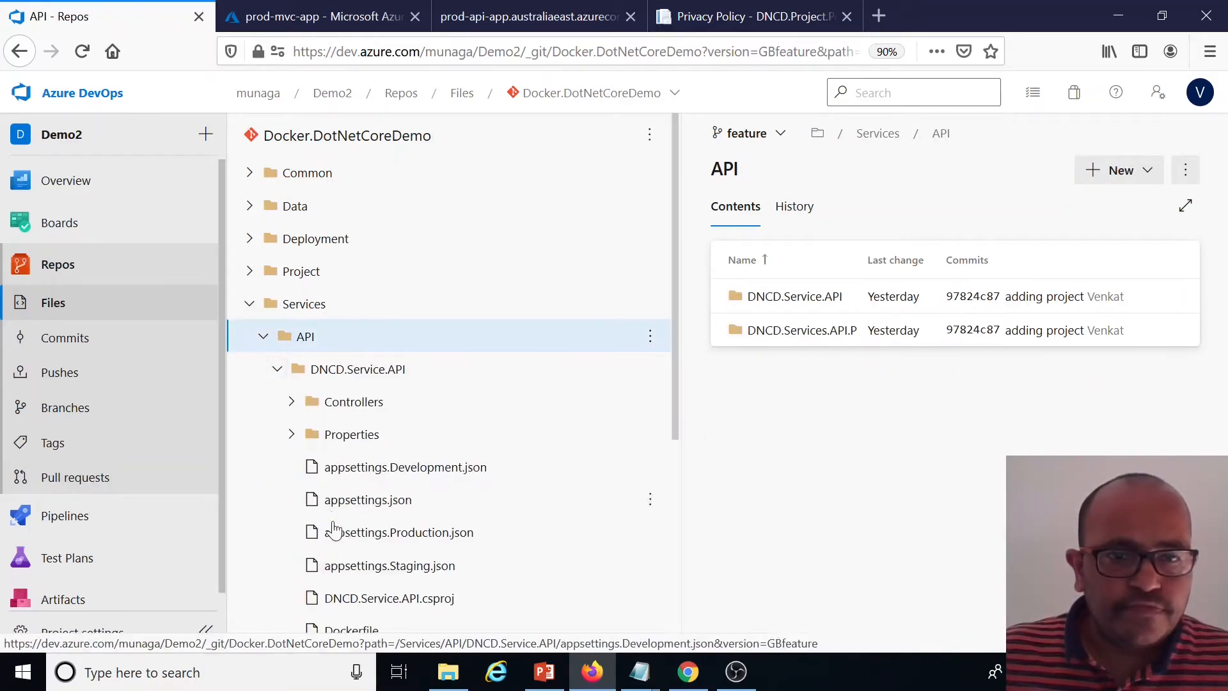
click(412, 536)
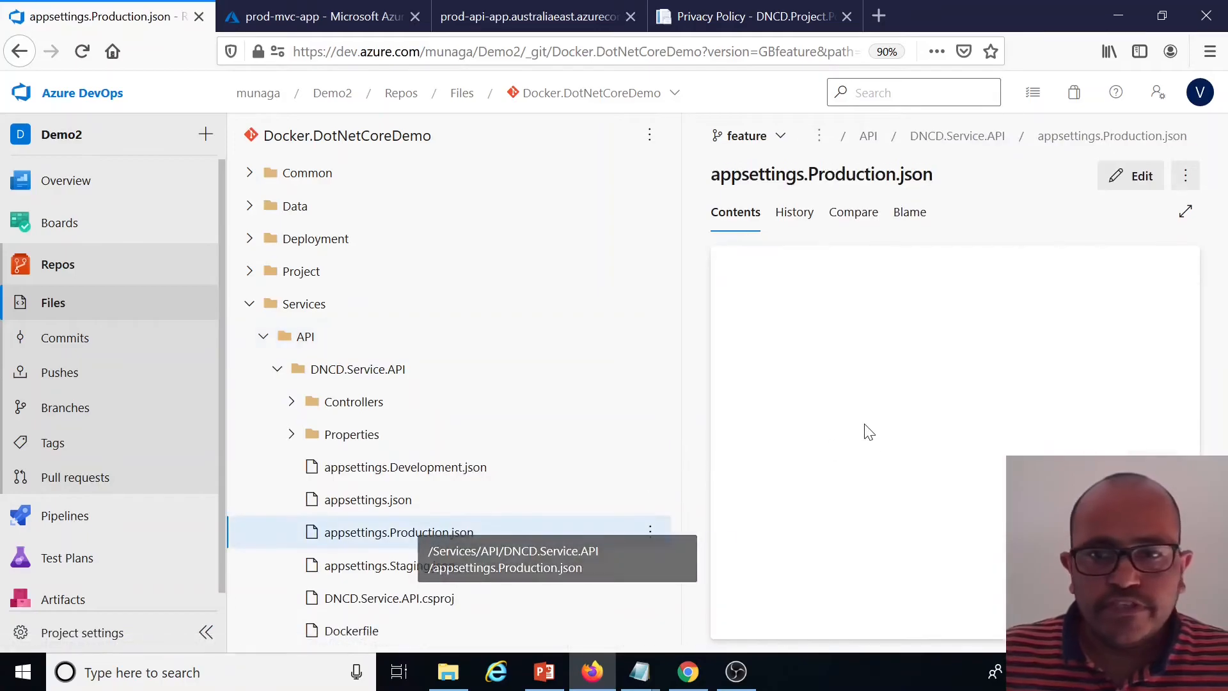
Edit the file by inserting asdfsadfds at the start of the DatabaseConnectionString value and commit it to feature
click(1137, 182)
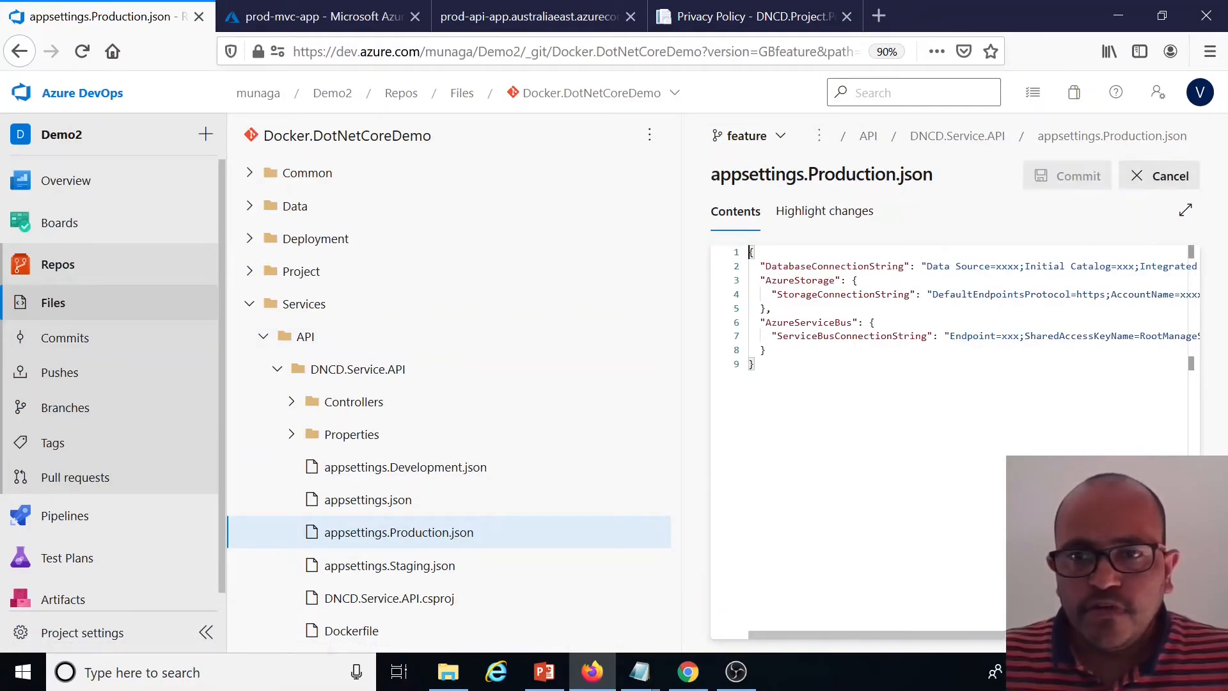
click(925, 266)
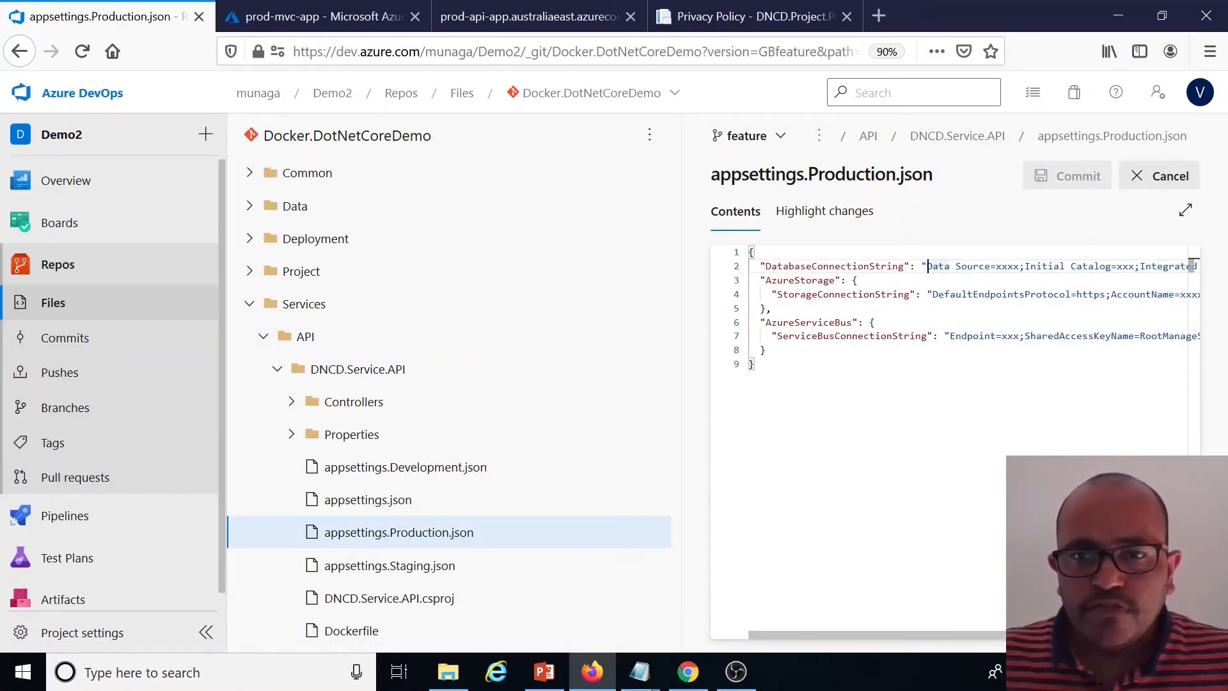
text(asdfsadfds)
click(1074, 182)
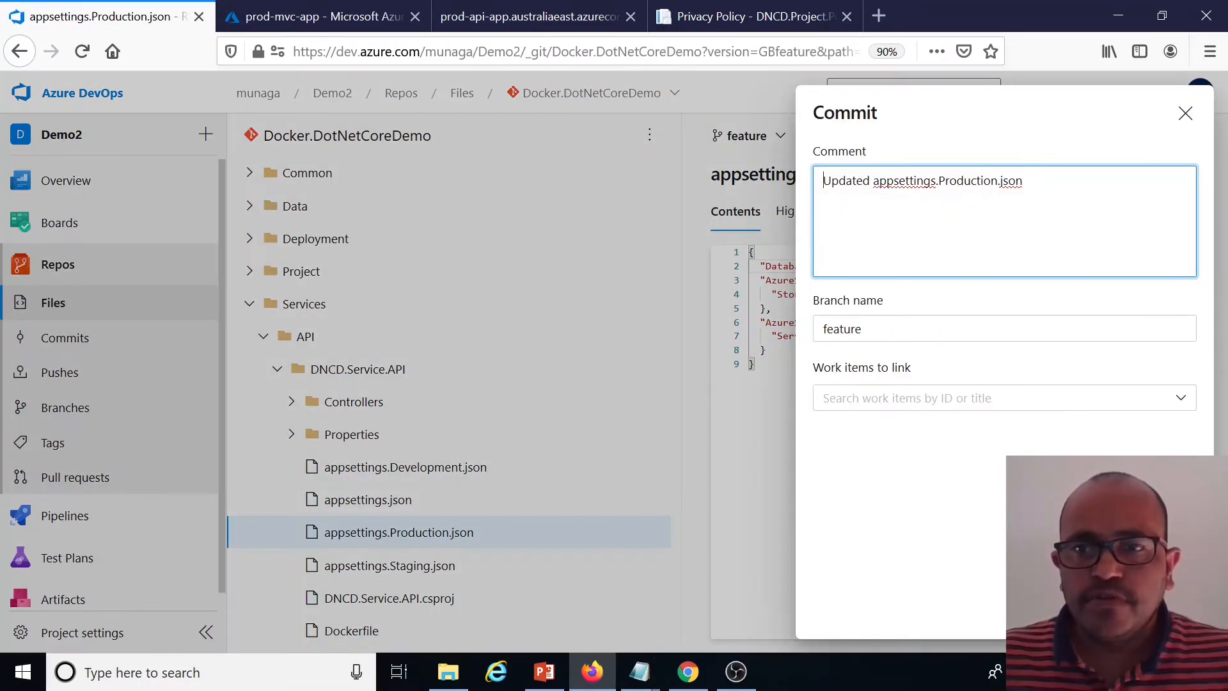
click(1165, 613)
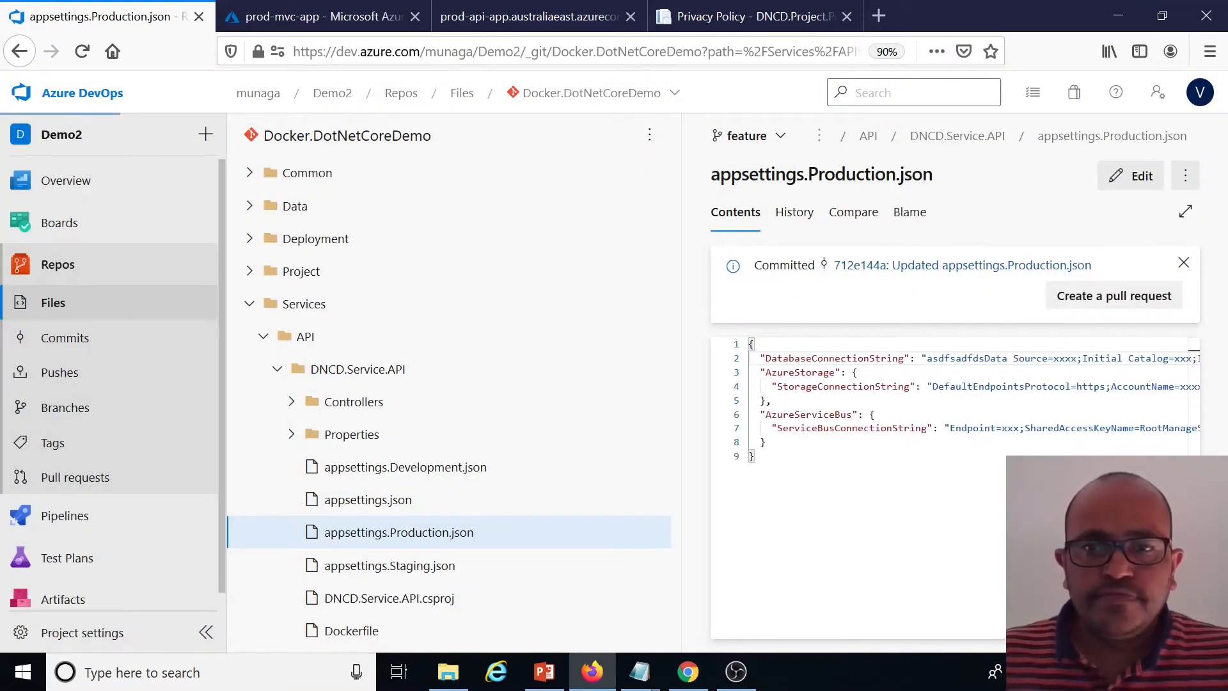
Create a pull request from feature into master titled Updated appsettings.Production.json
click(64, 407)
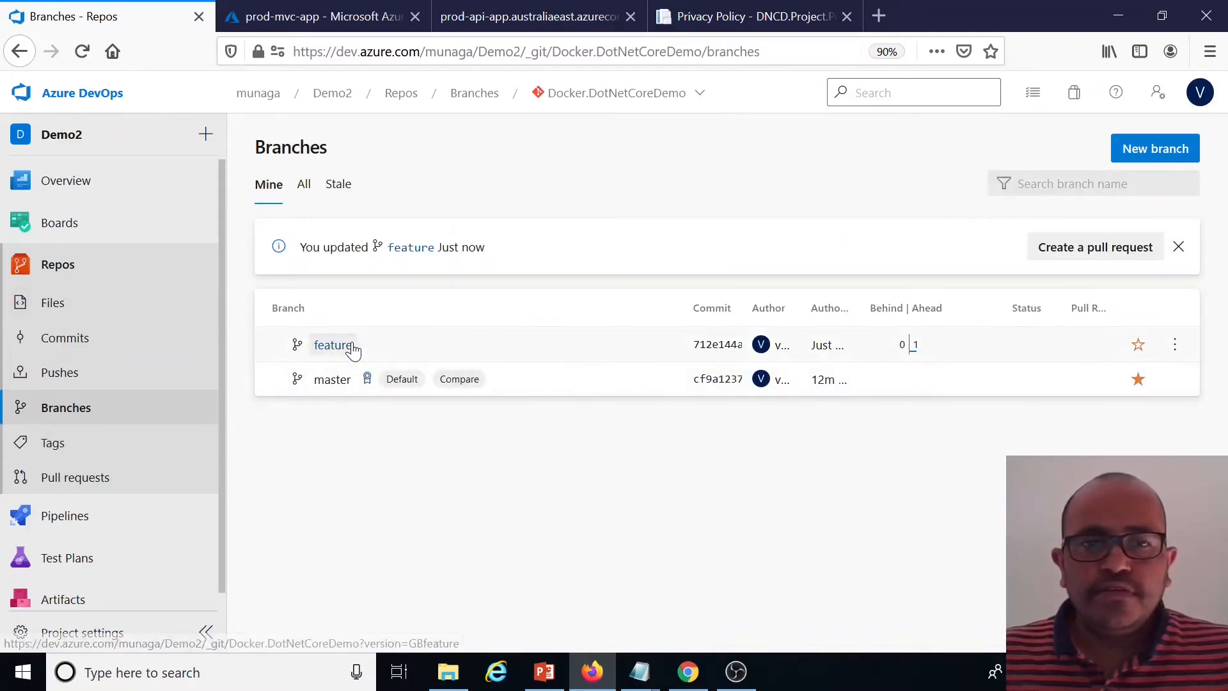
click(1174, 346)
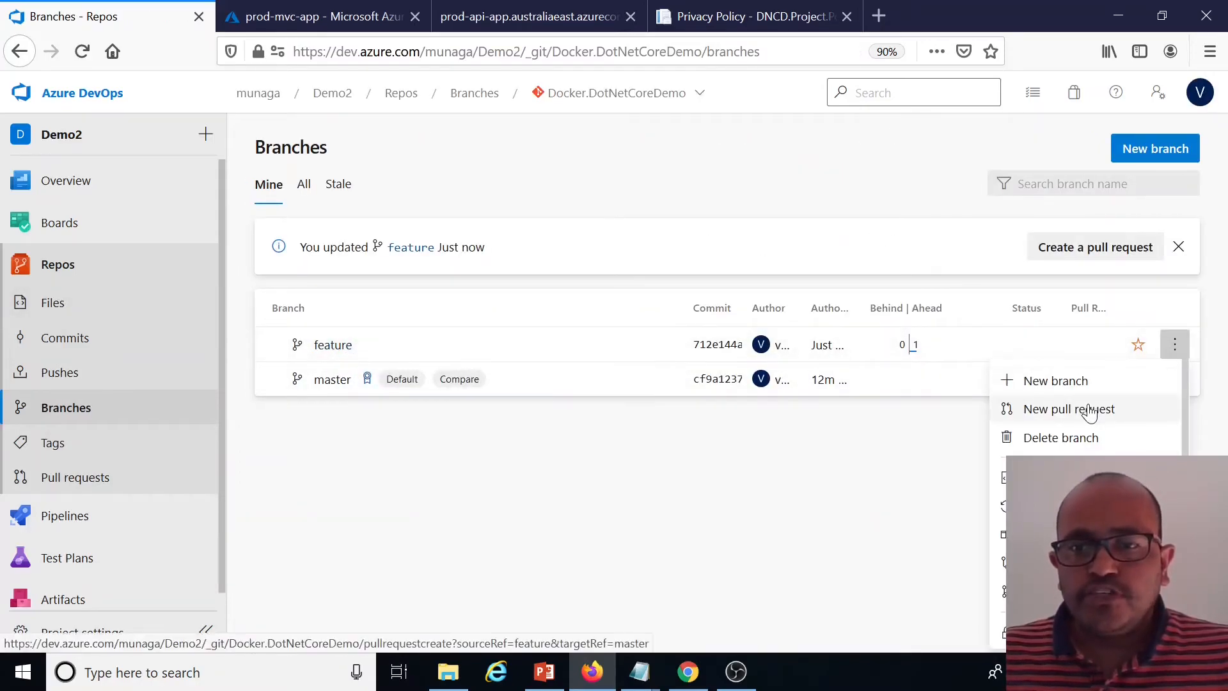
click(1080, 406)
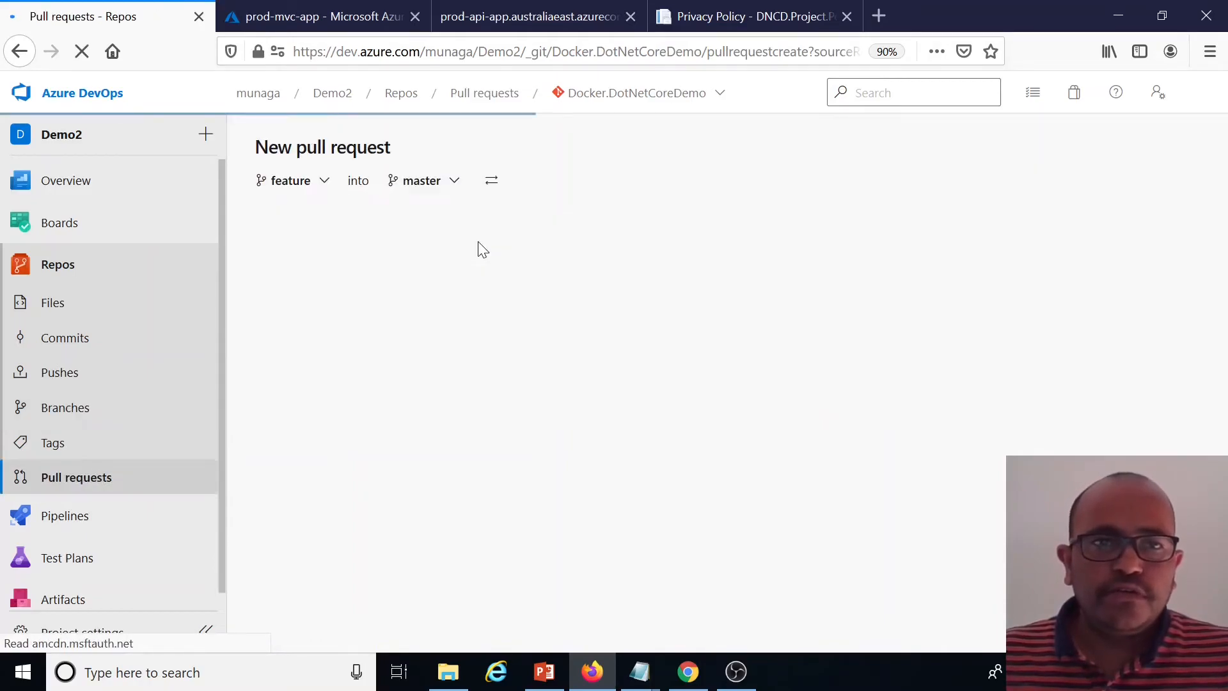
scroll(953, 605, down, 2)
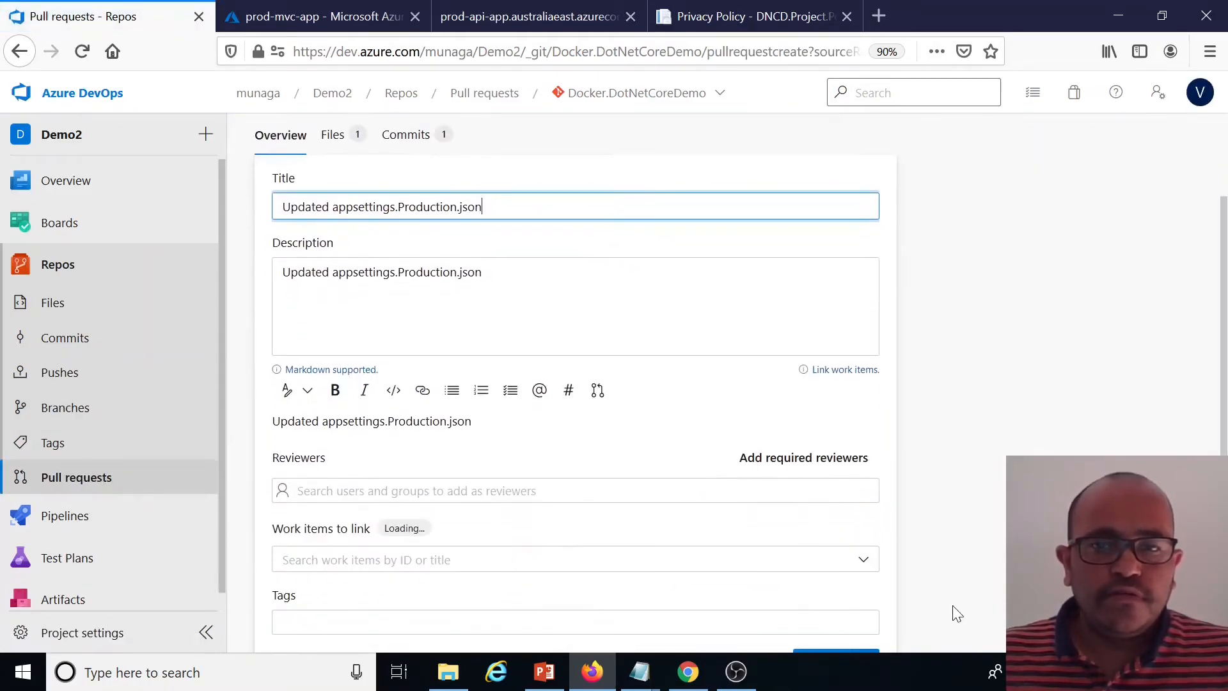
scroll(826, 646, down, 1)
click(822, 608)
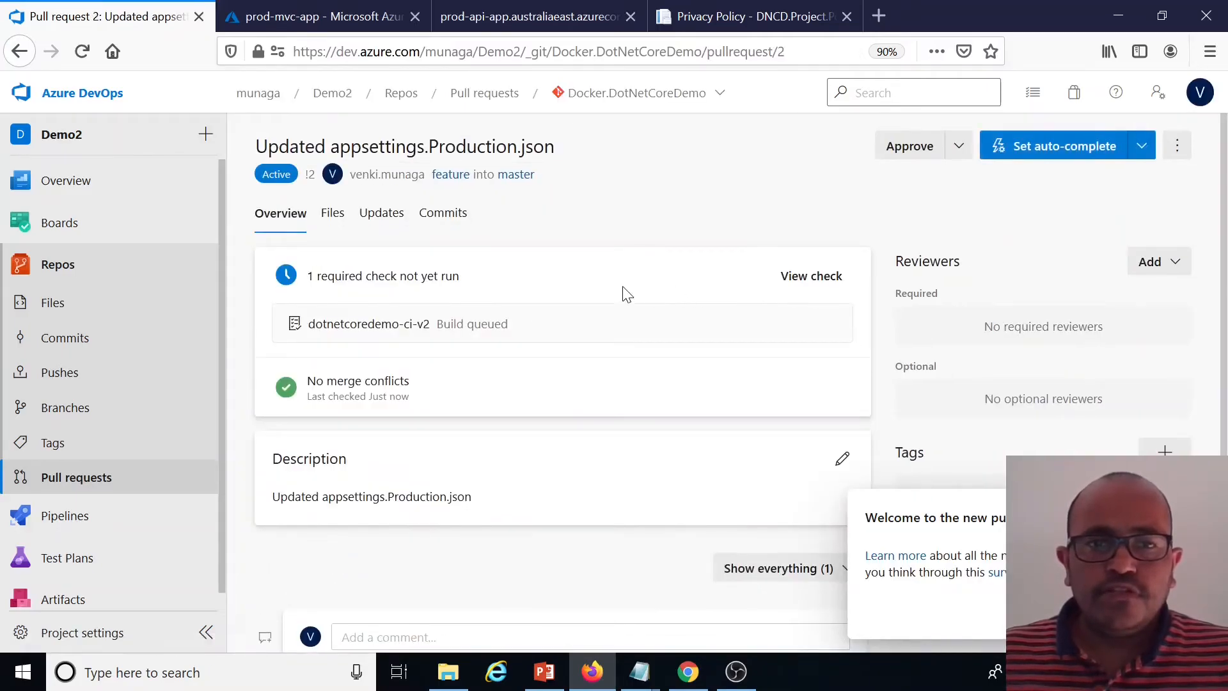
Approve the pull request
click(1165, 610)
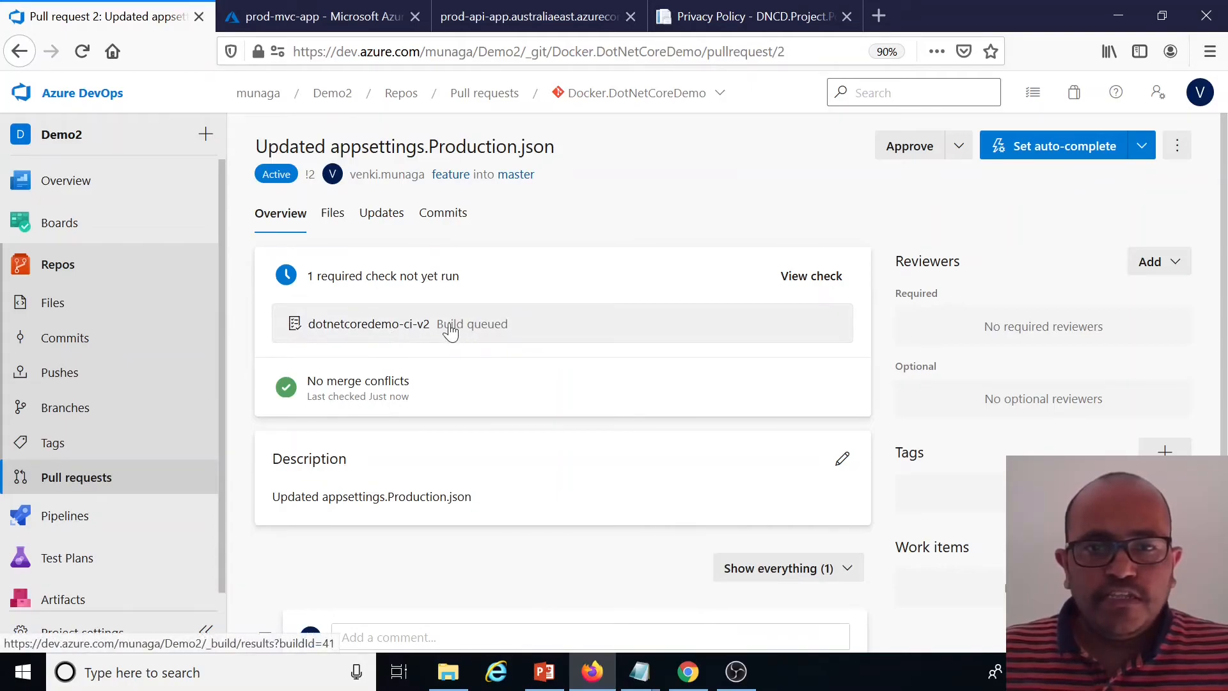
click(957, 149)
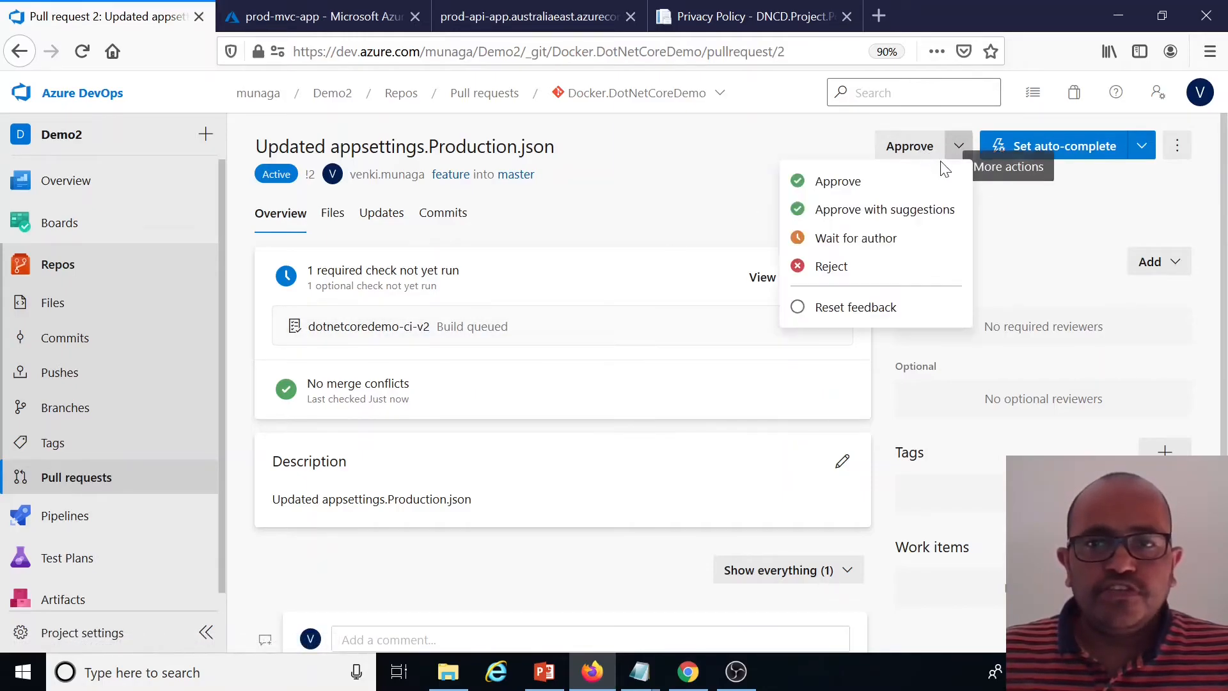
click(847, 182)
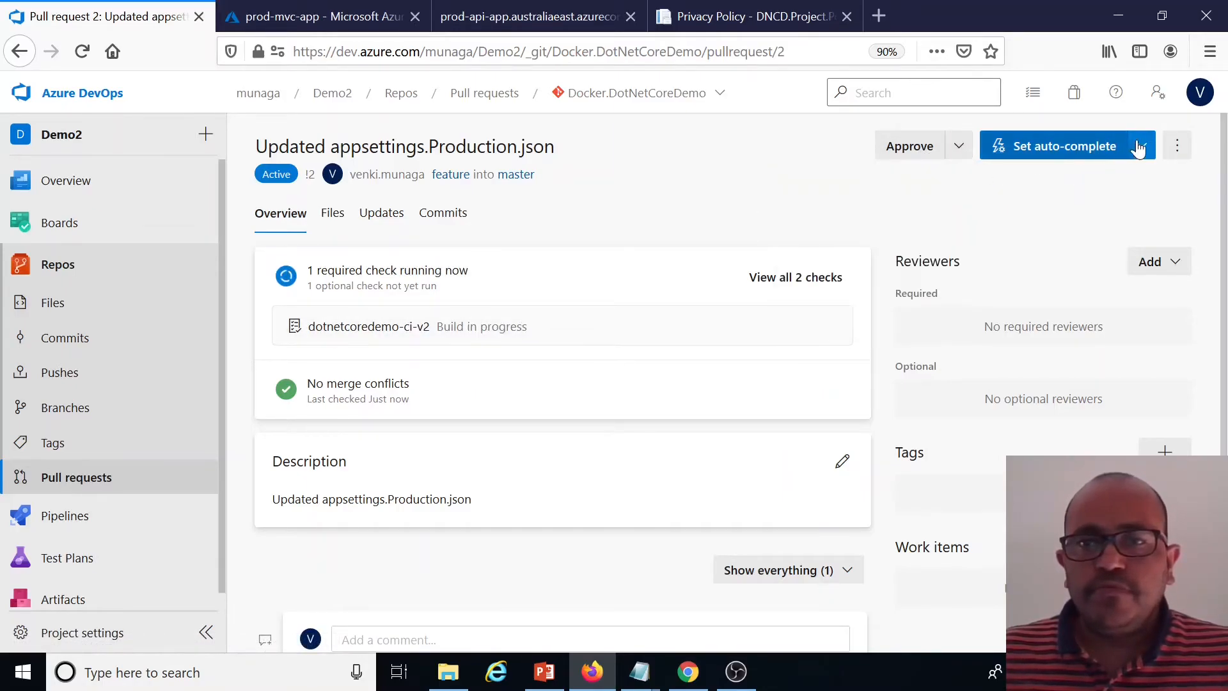
click(1139, 145)
click(1025, 182)
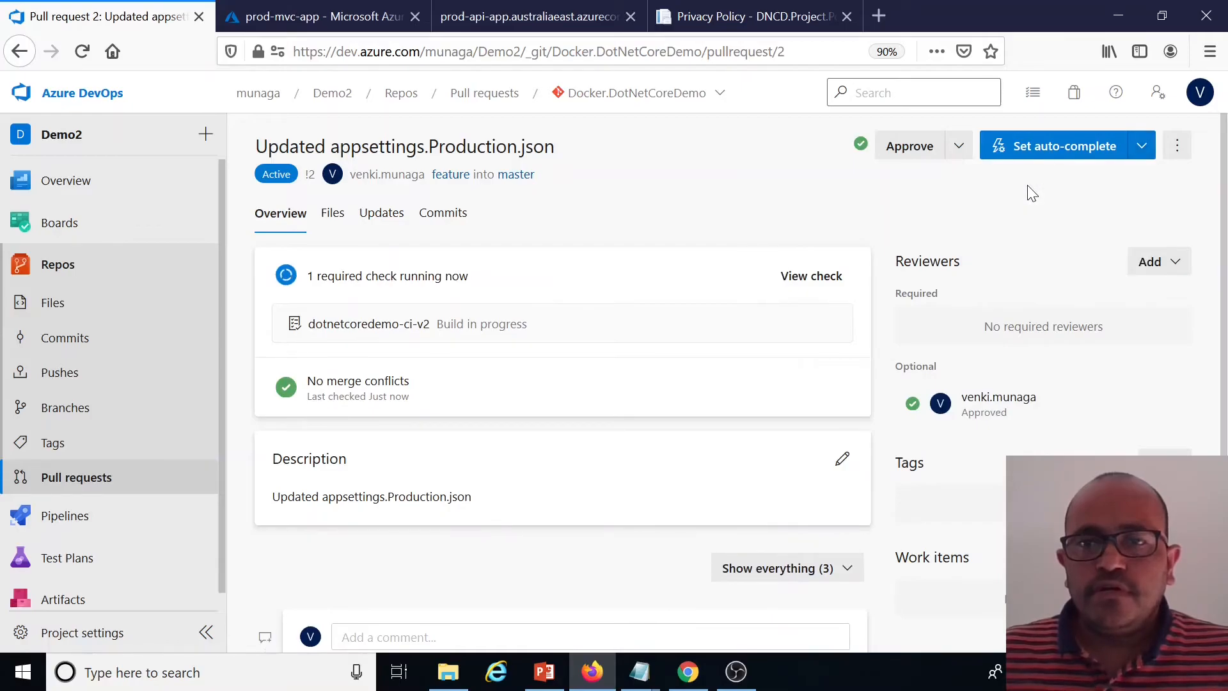
click(1041, 610)
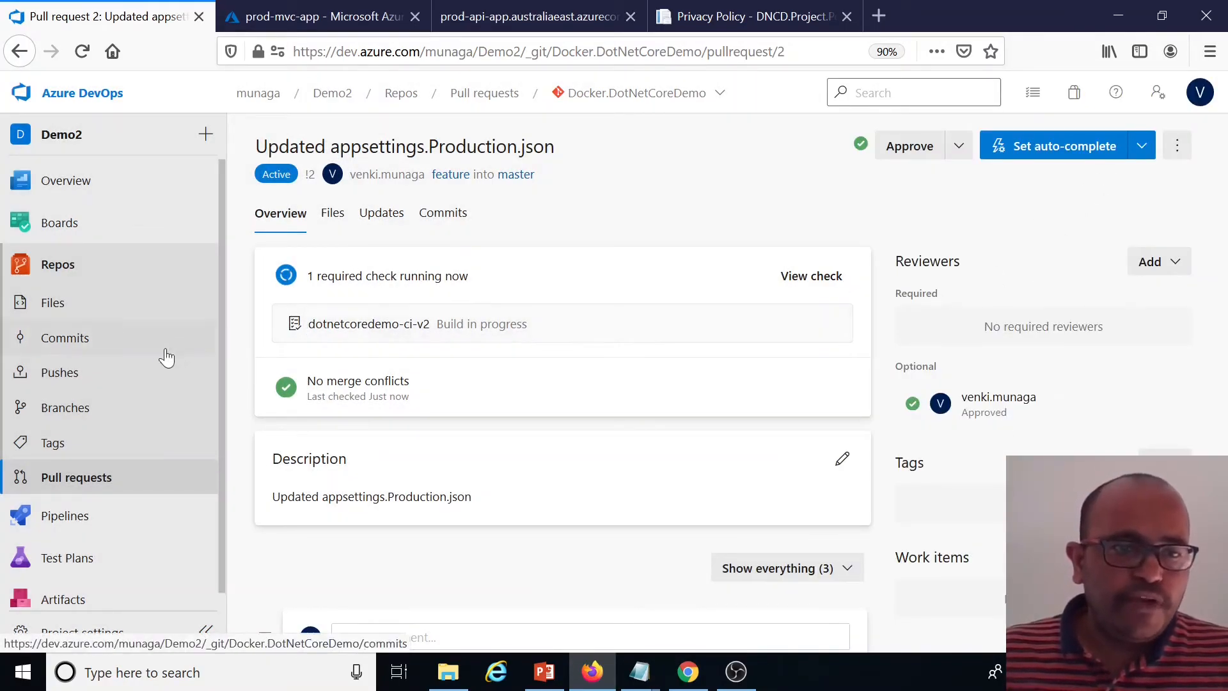
Check the runs of the dotnetcoredemo-ci-v2 pipeline and the Prod-CD releases
click(64, 514)
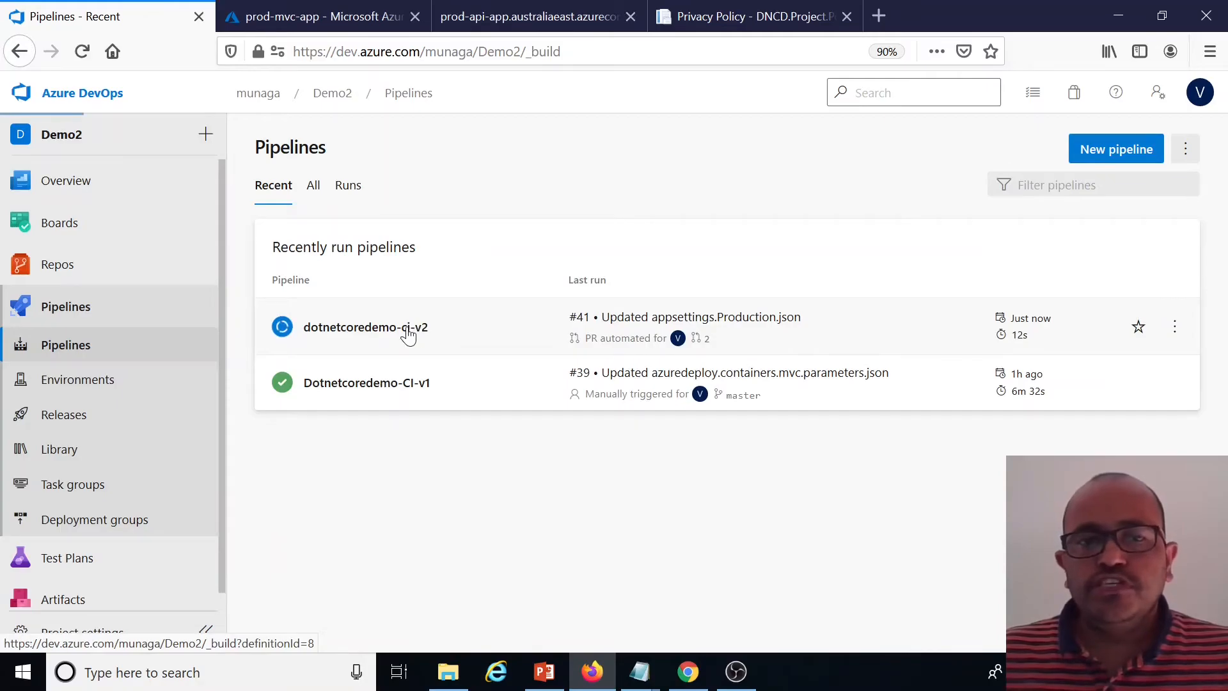
click(407, 333)
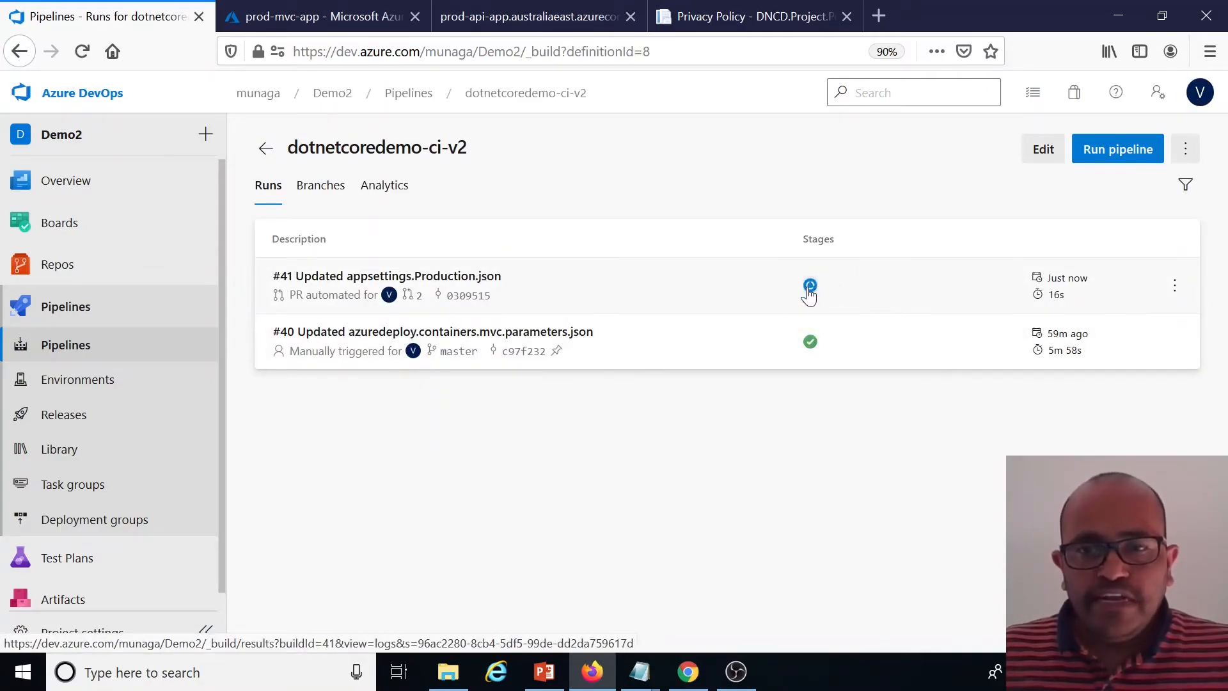
click(90, 417)
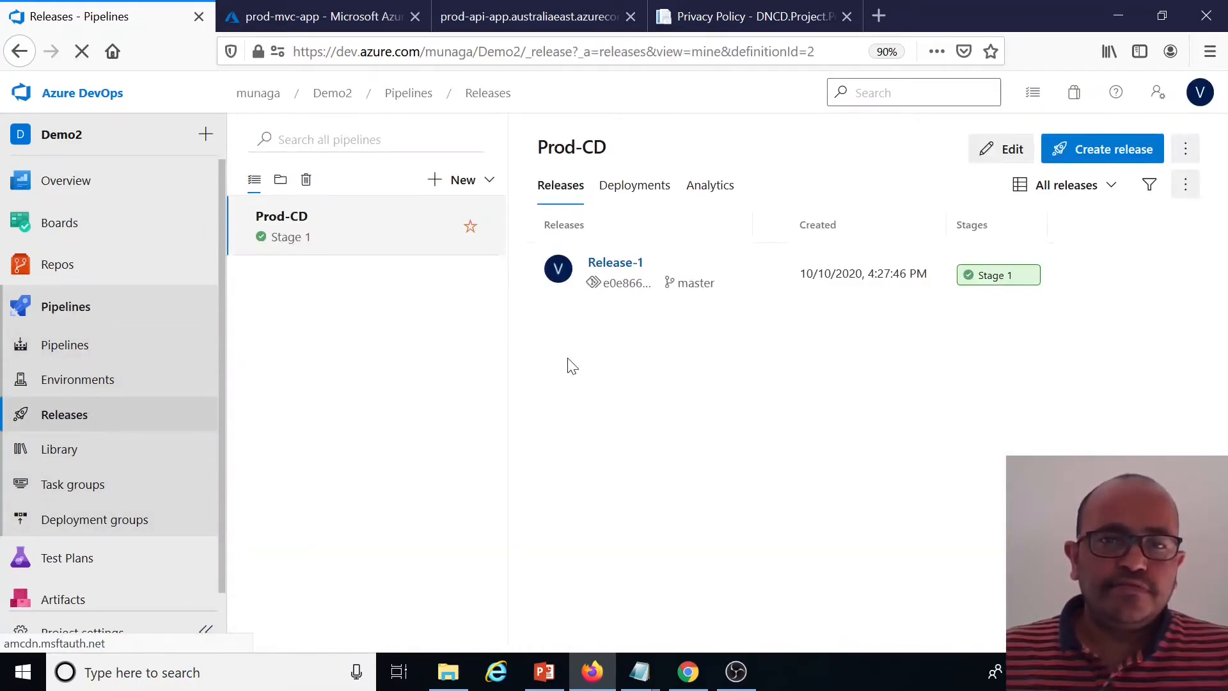
click(74, 351)
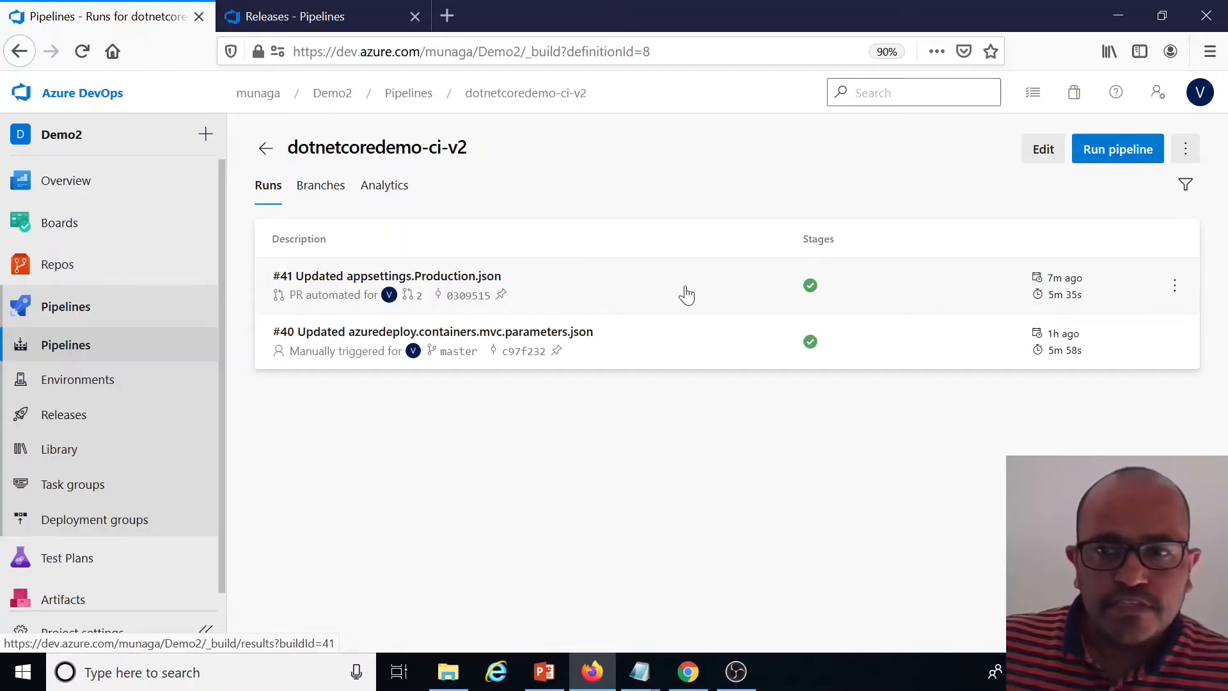
Open run #41 of dotnetcoredemo-ci-v2 and its Prod-CD/Release-2 release
click(483, 278)
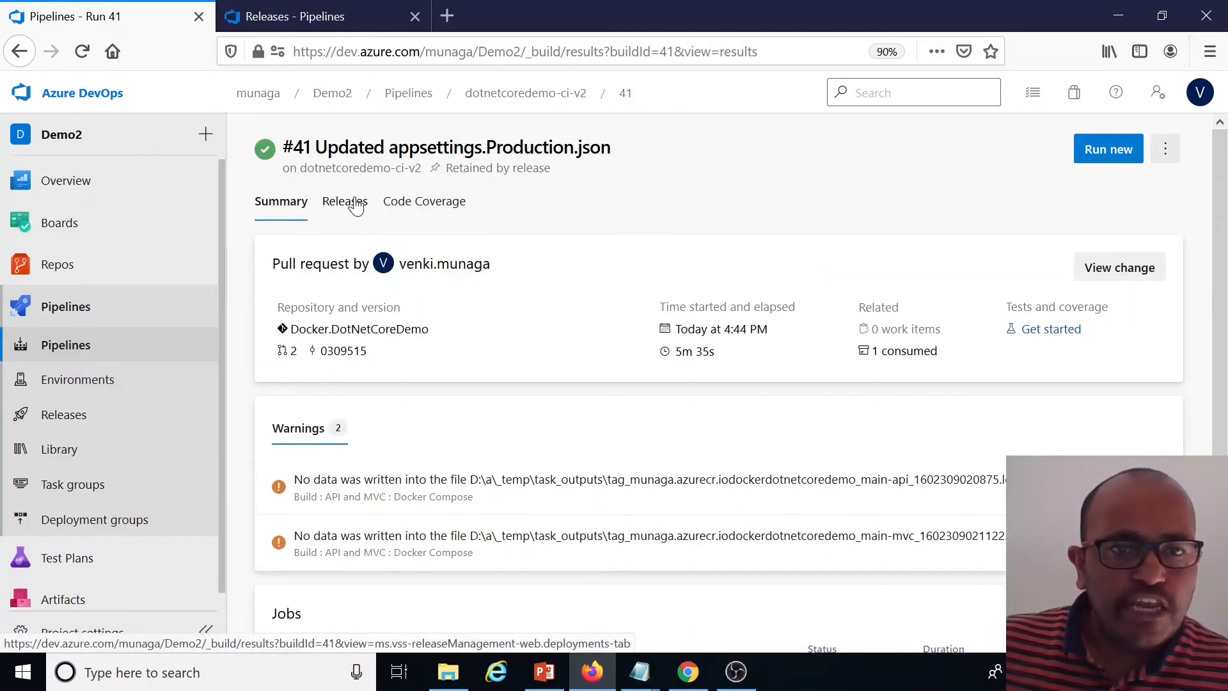
click(352, 203)
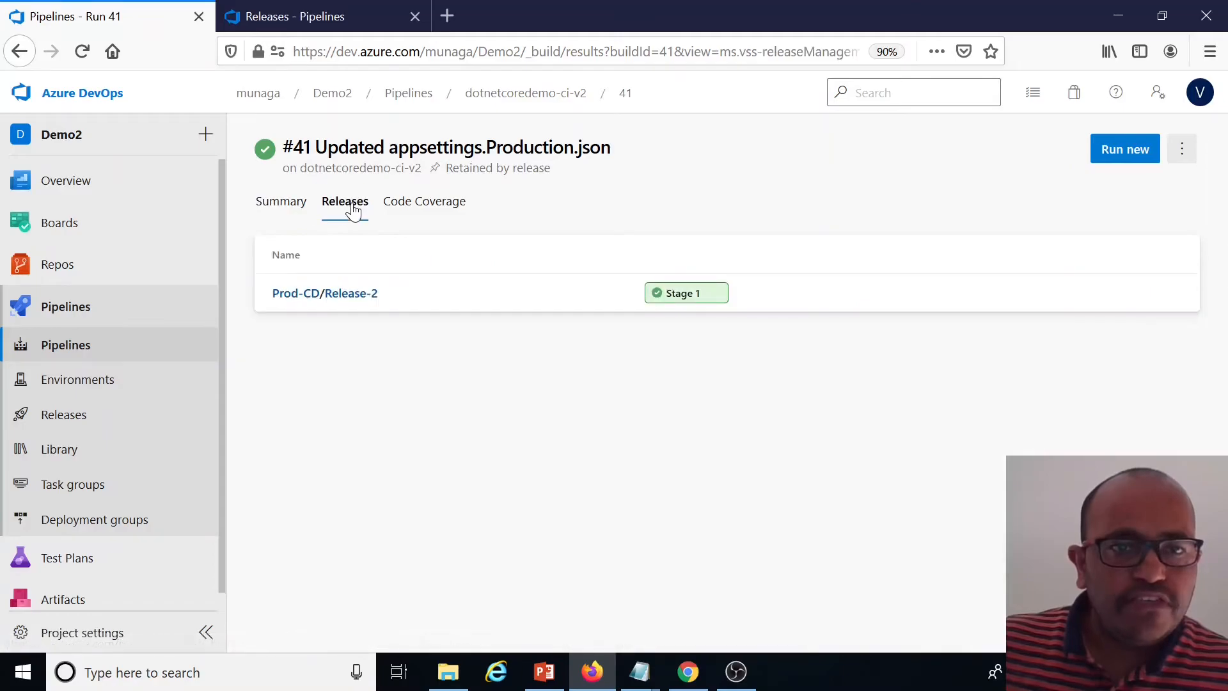
click(354, 296)
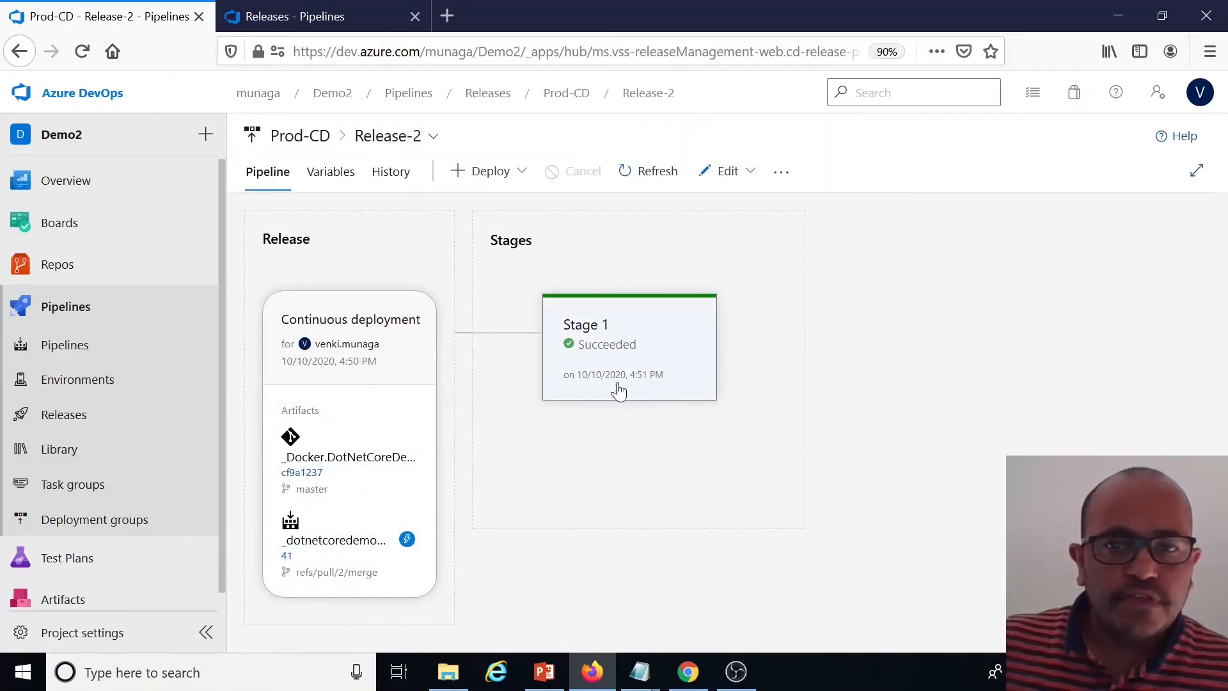
mouse_move(584, 381)
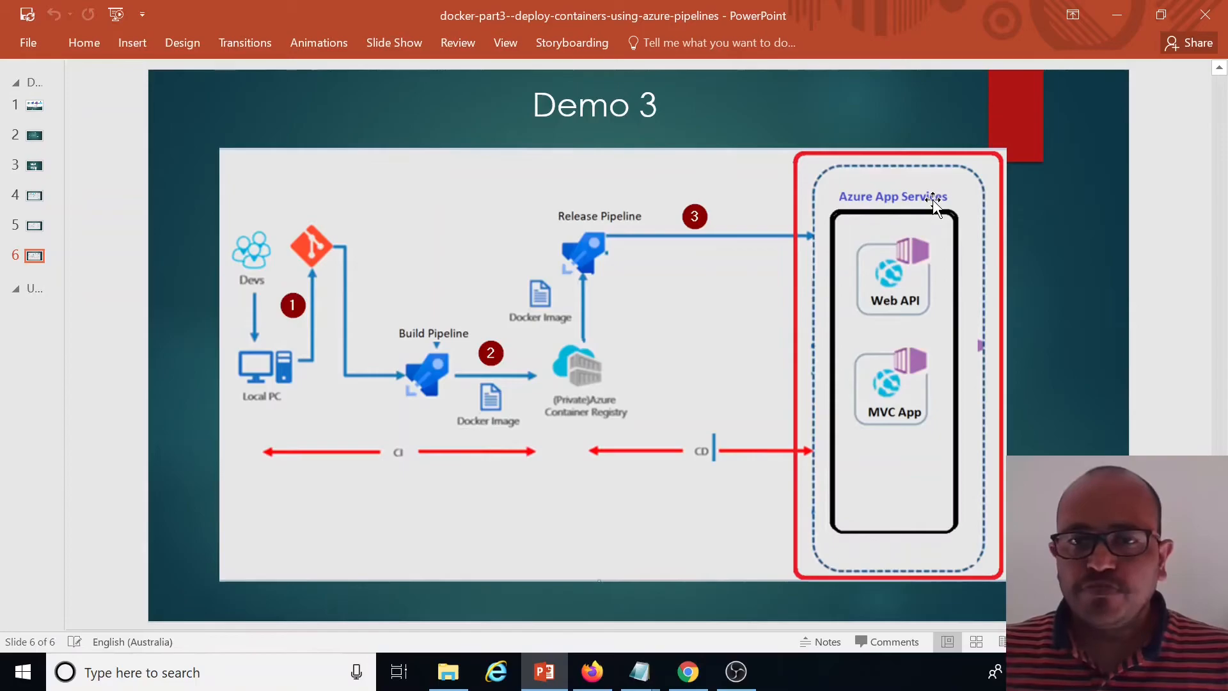
Switch to the Azure portal and start creating a new App Services web app
click(593, 676)
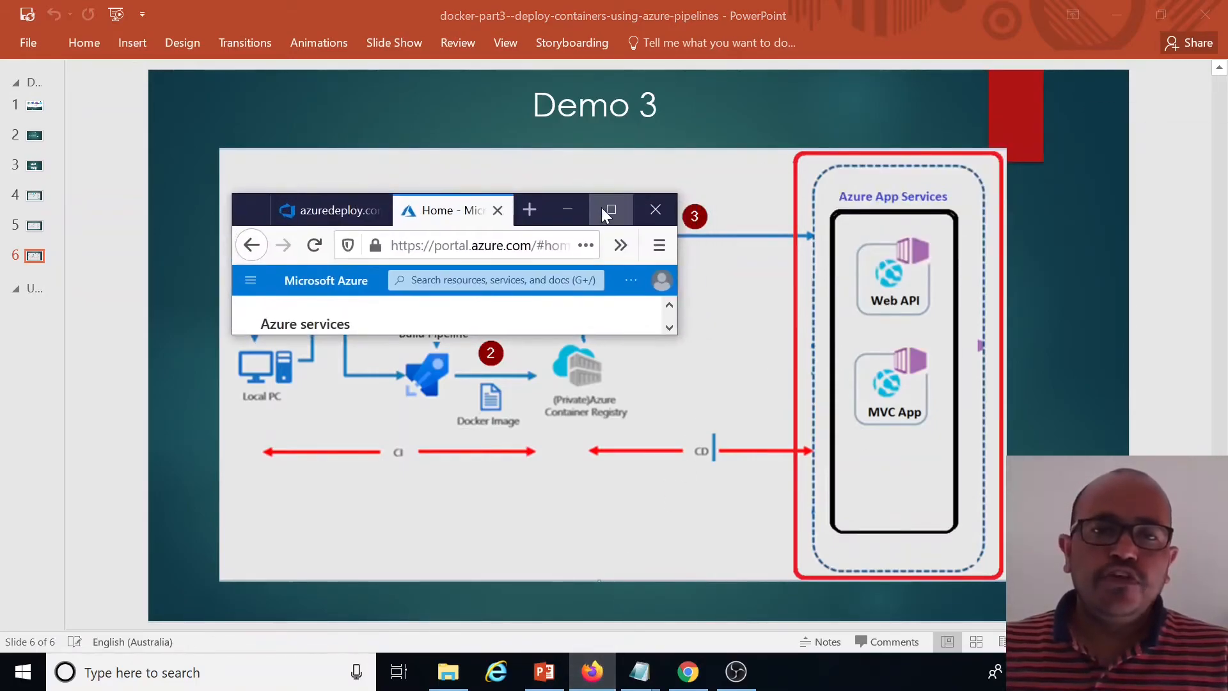
click(601, 207)
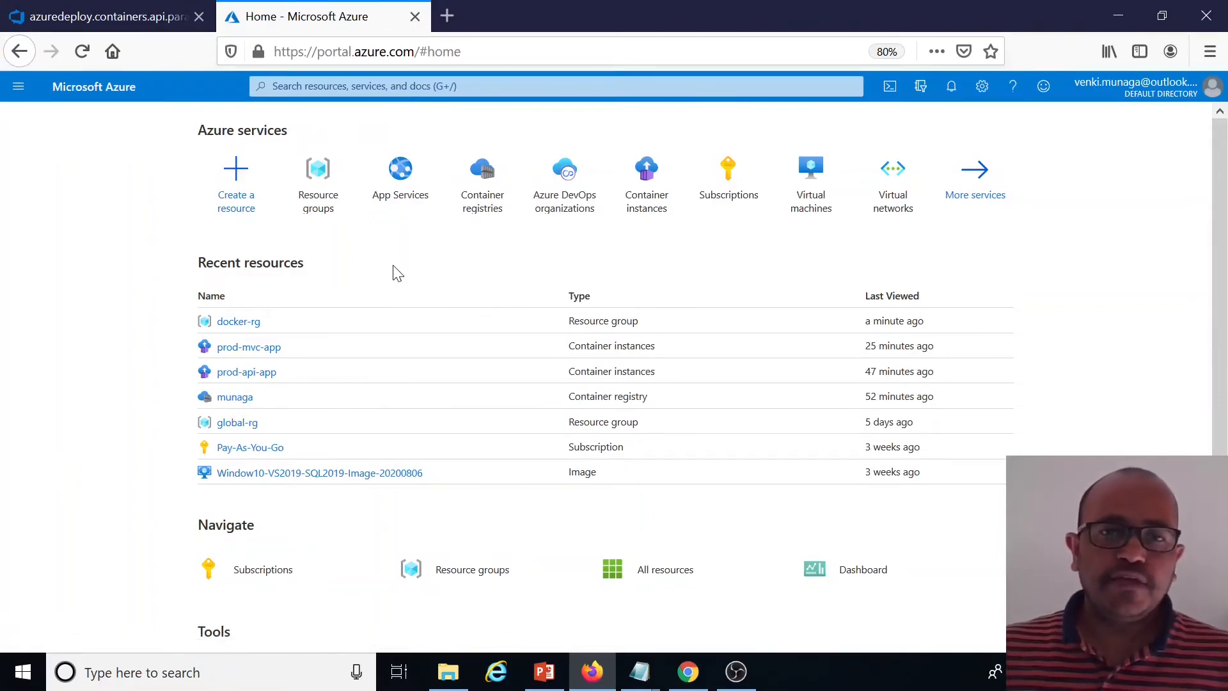
click(405, 205)
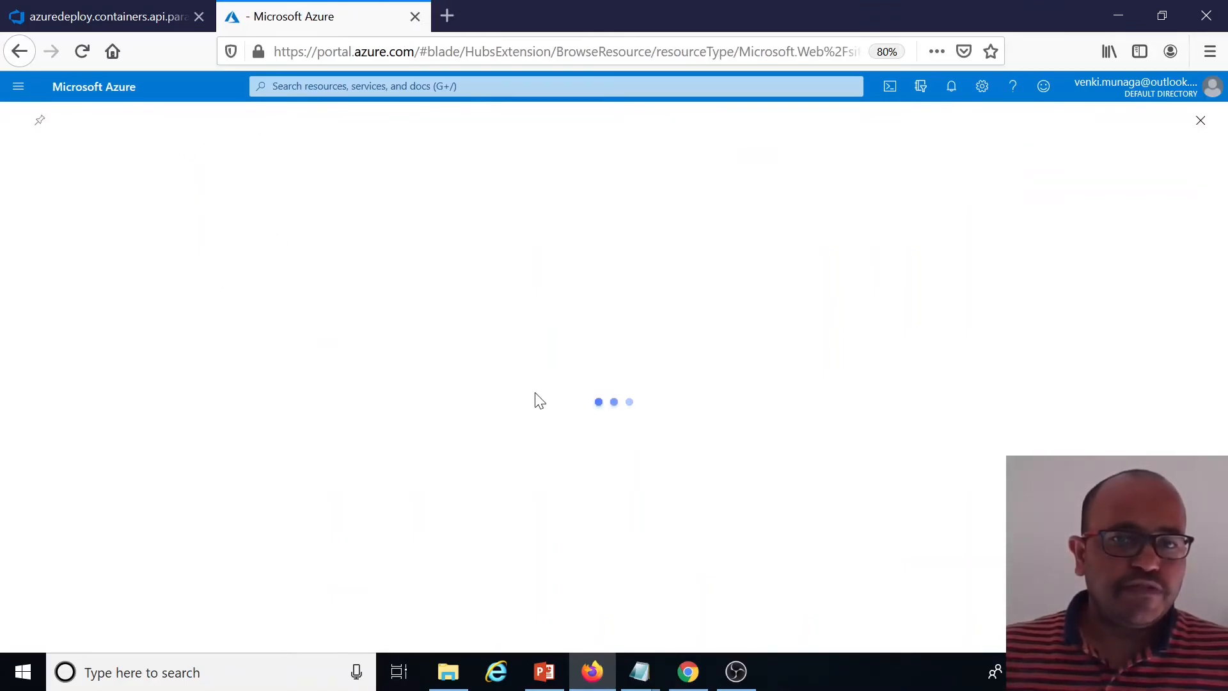
click(617, 561)
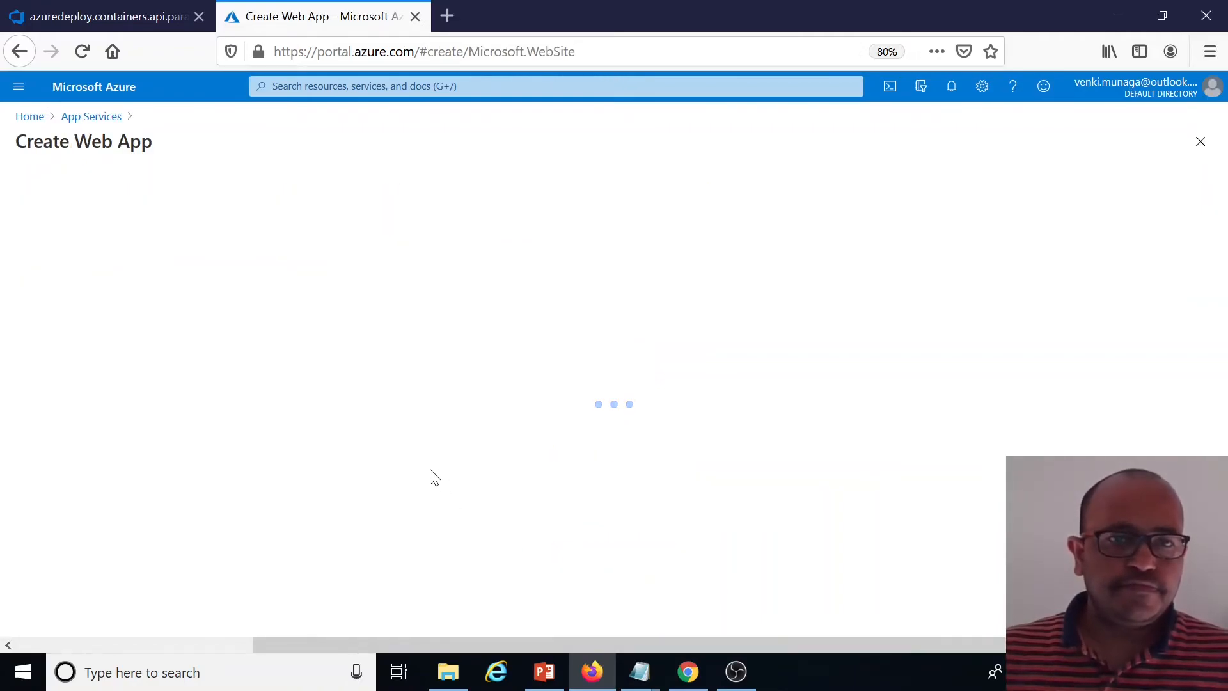
Choose the docker-rg resource group and name the web app demo-prod-api
scroll(607, 359, down, 2)
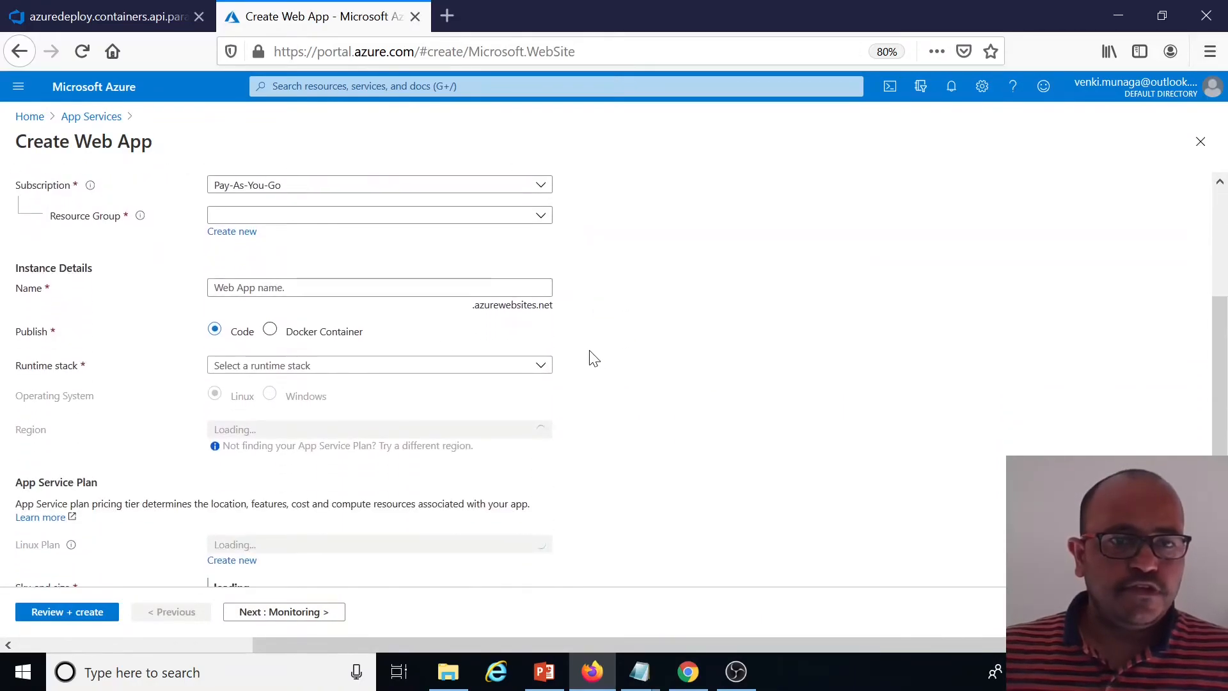
scroll(511, 348, up, 1)
click(403, 298)
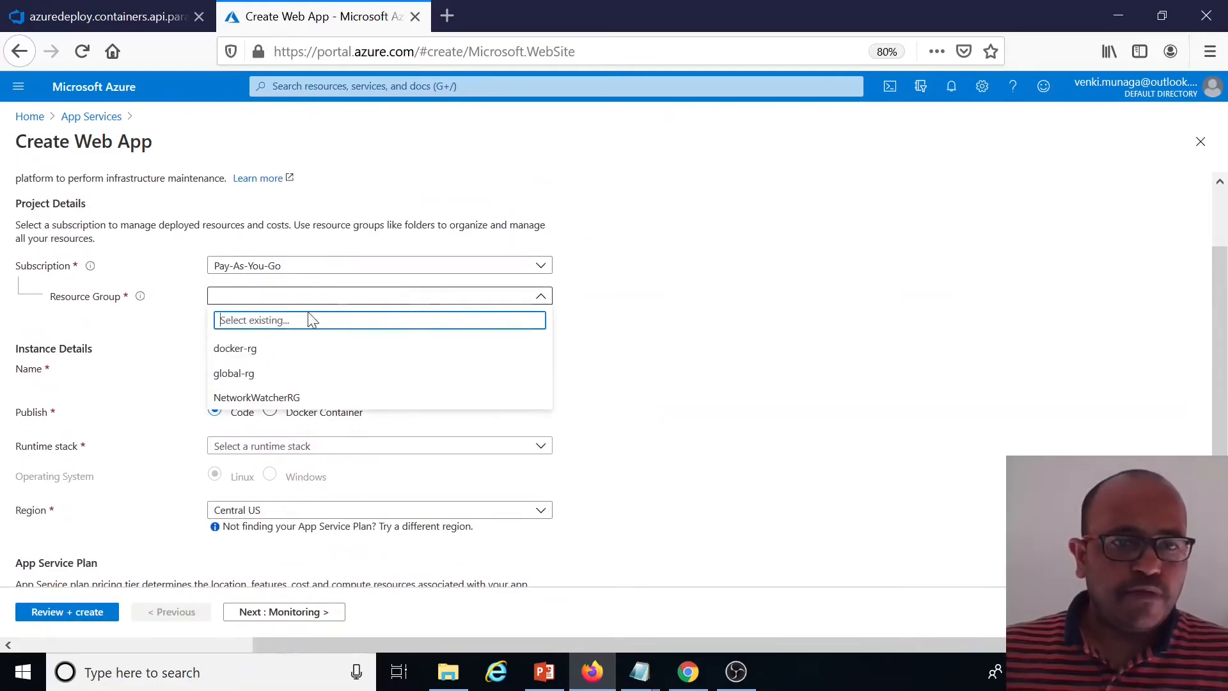
click(241, 360)
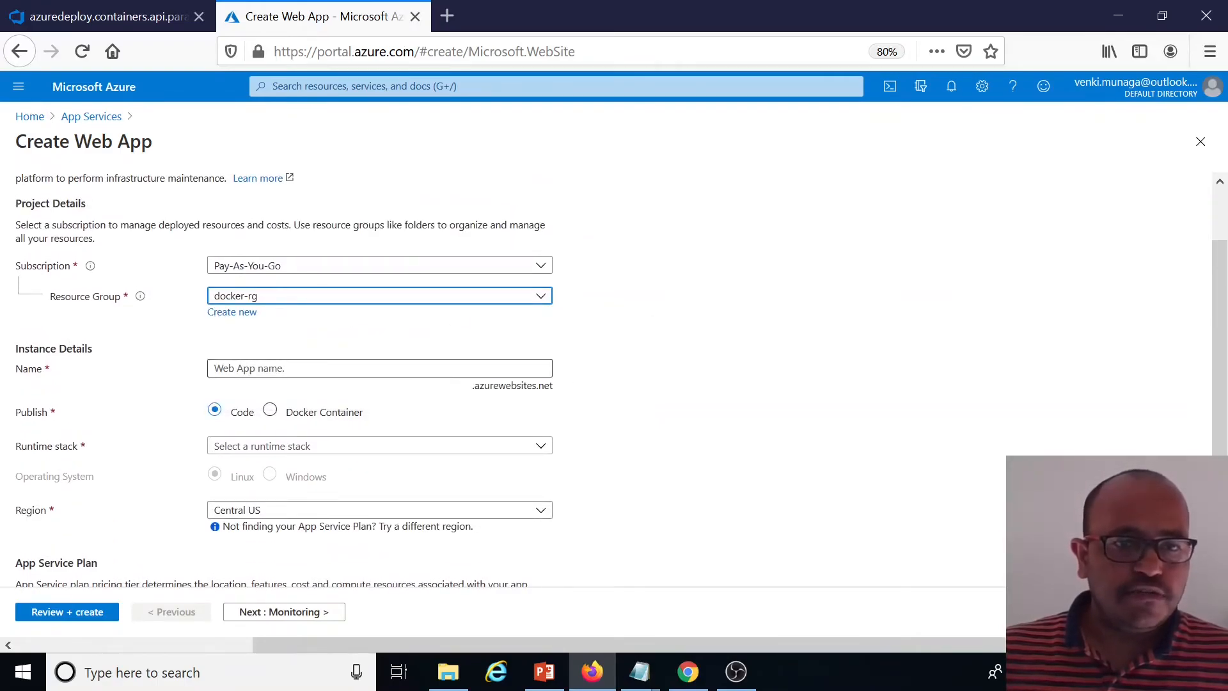
click(250, 369)
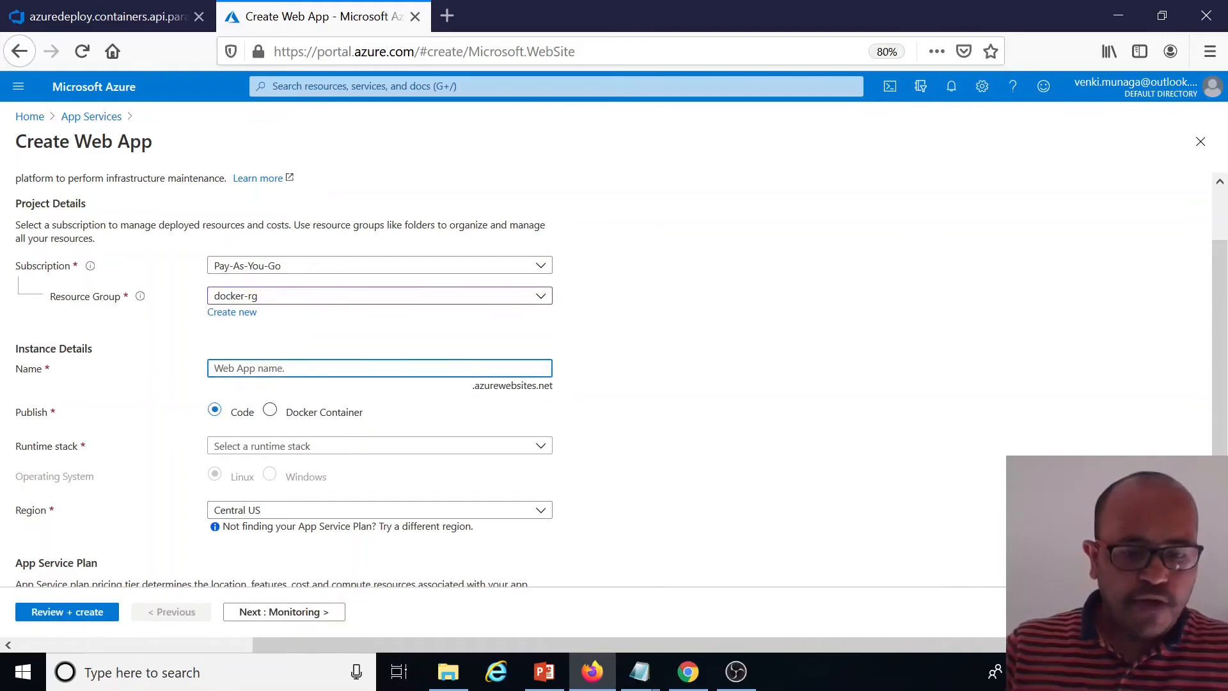
text(demo-pr)
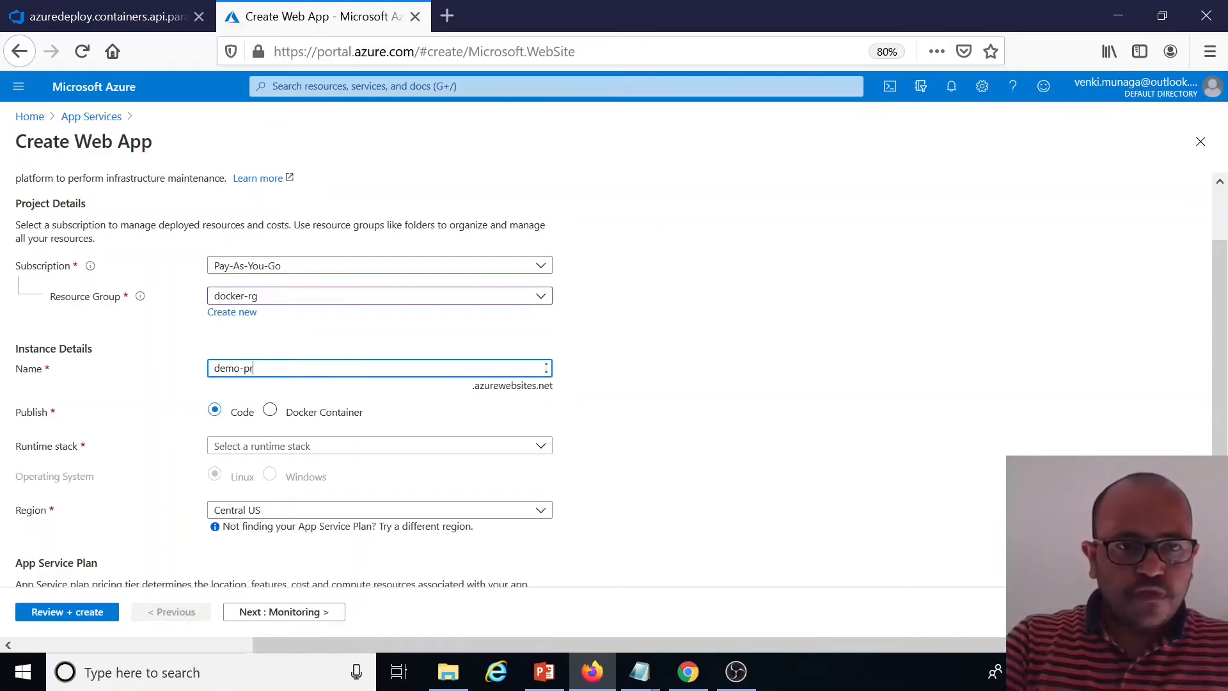
text(od-api)
Publish as a Docker Container on Windows in the Australia East region
scroll(682, 502, down, 2)
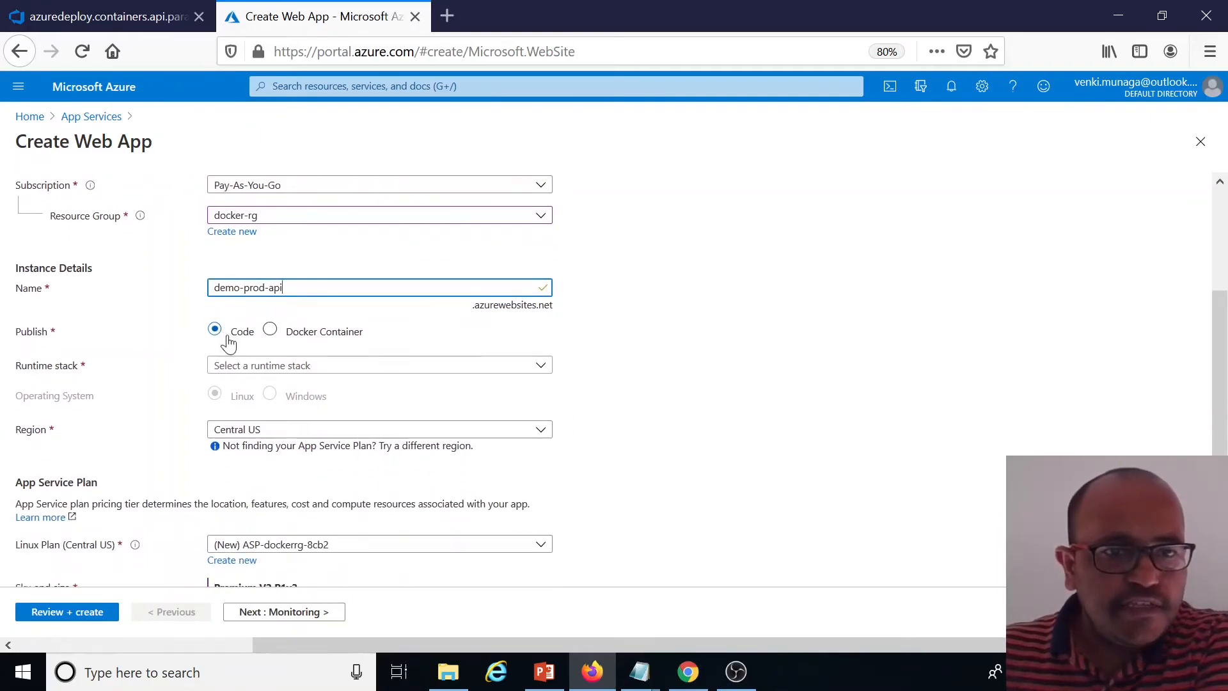
click(270, 330)
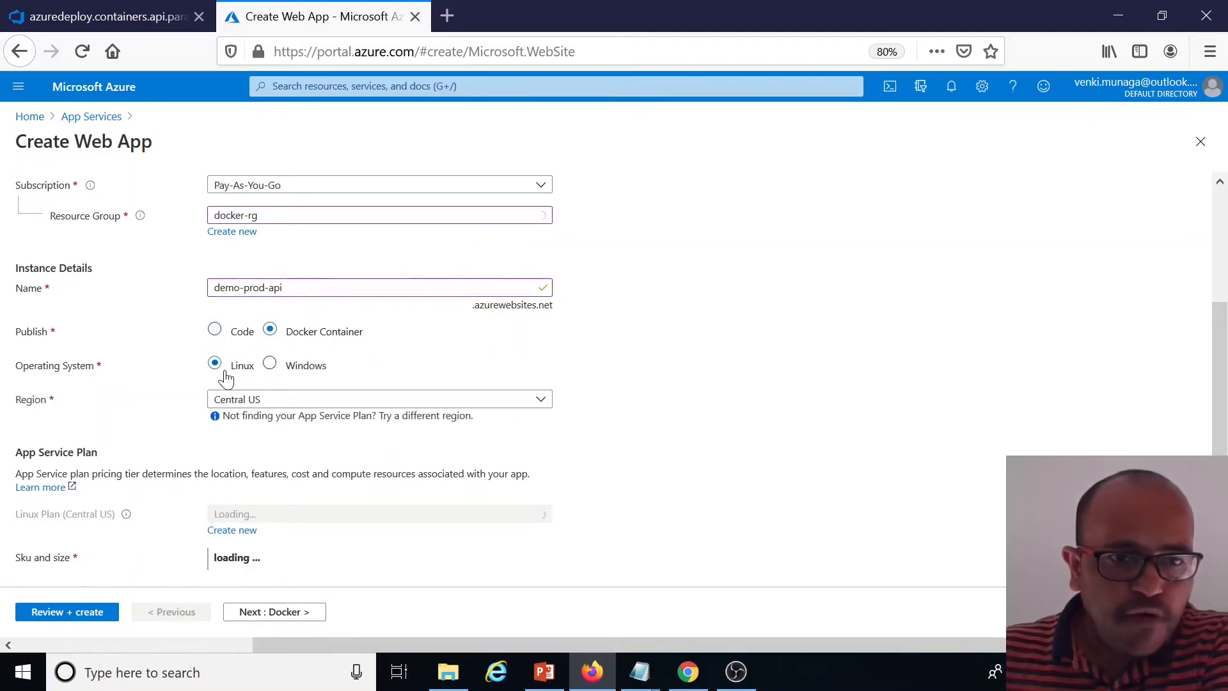
click(271, 367)
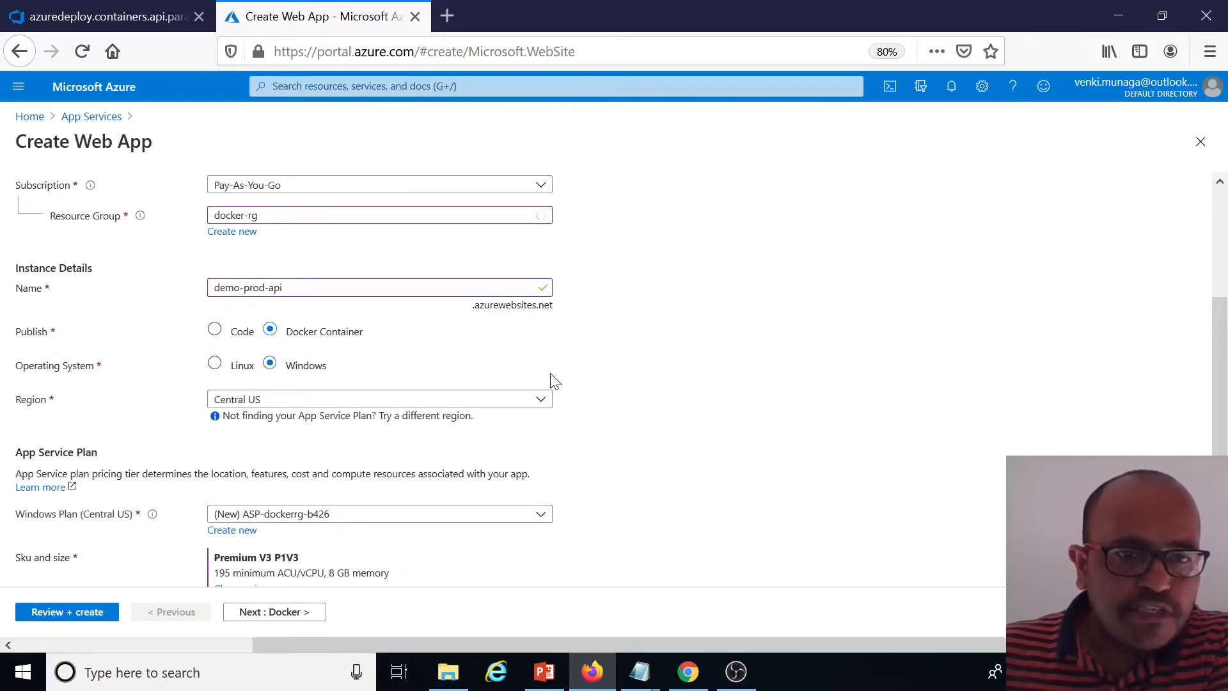
scroll(386, 342, down, 1)
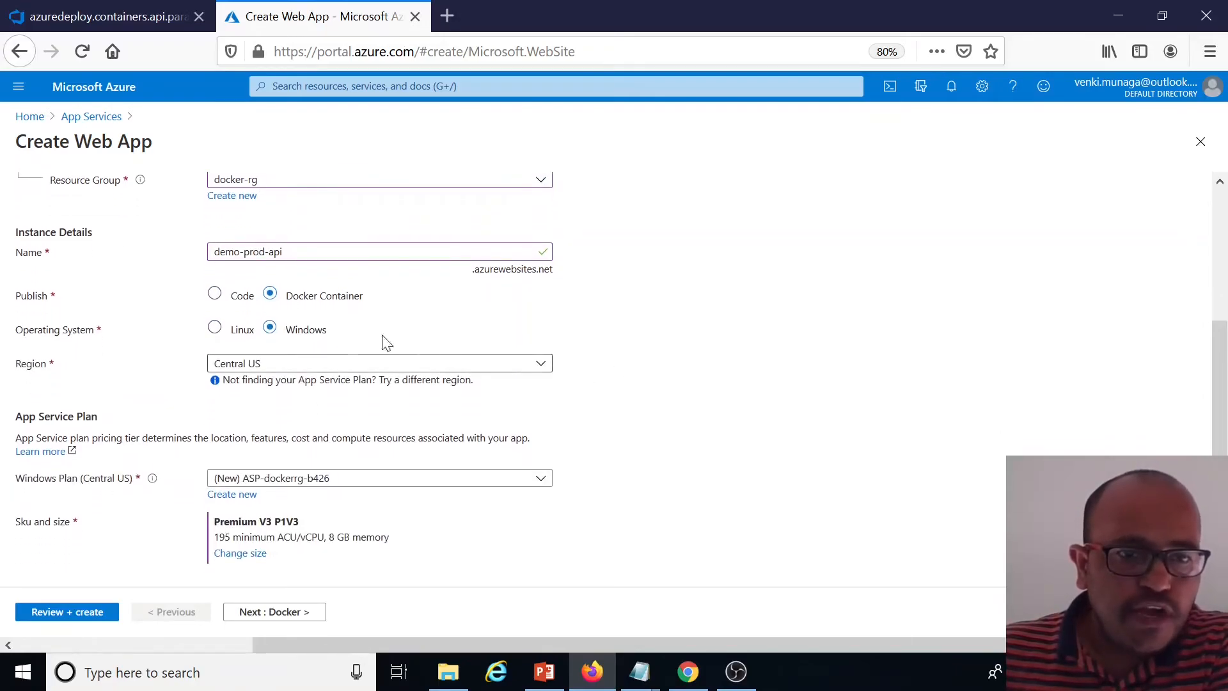
click(528, 363)
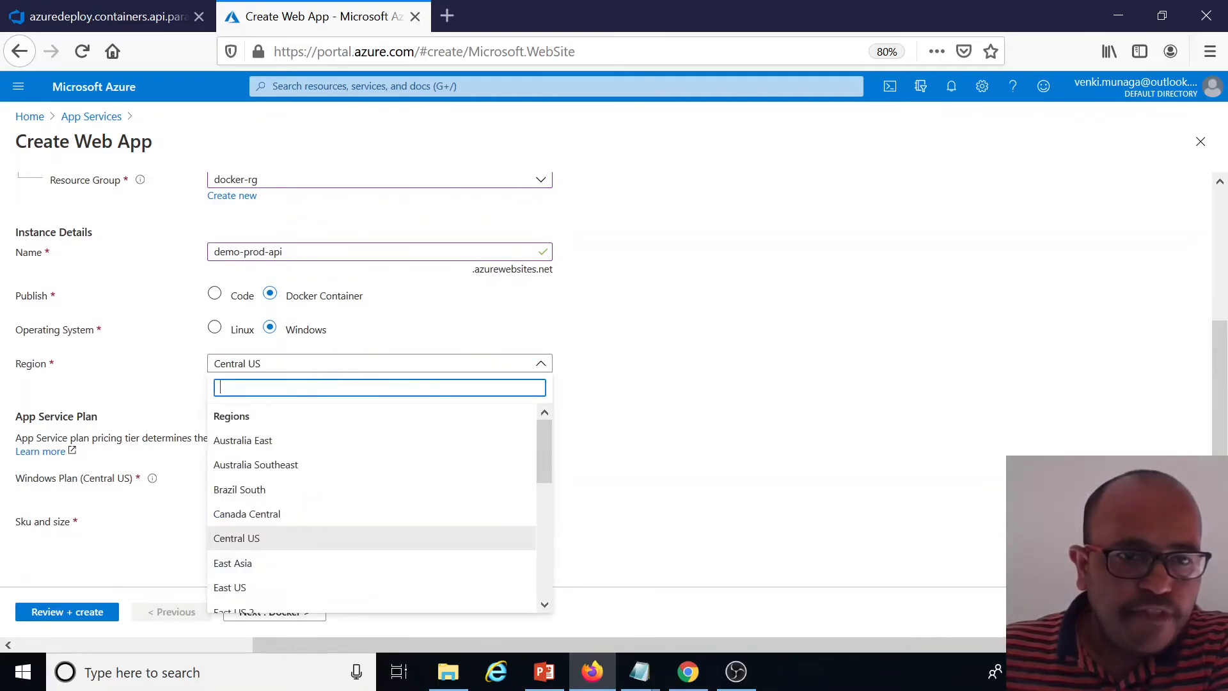
click(255, 440)
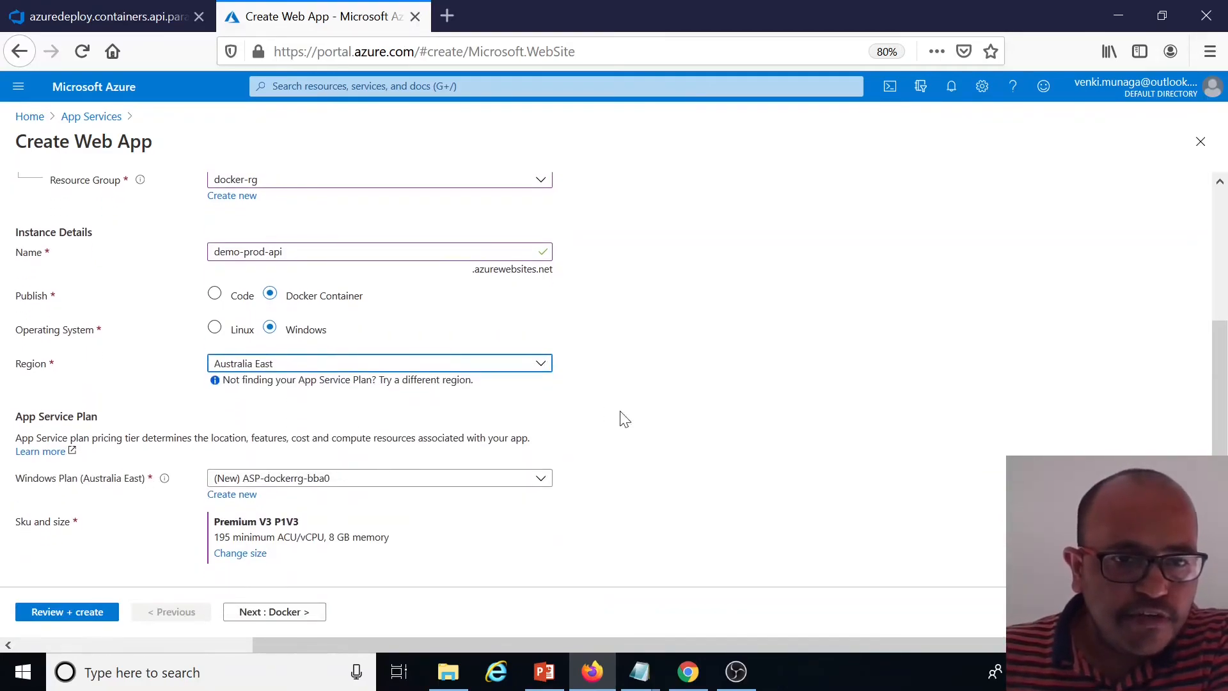
Create a new App Service plan named prod-sp
click(233, 495)
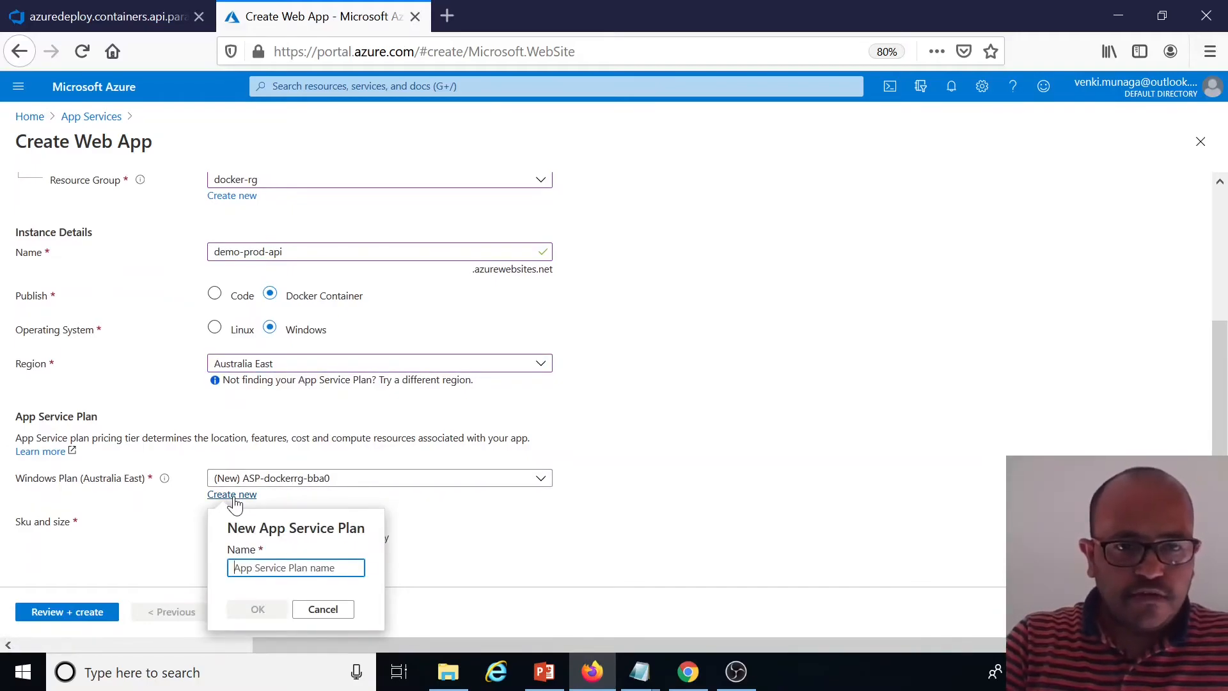
text(prod=sp)
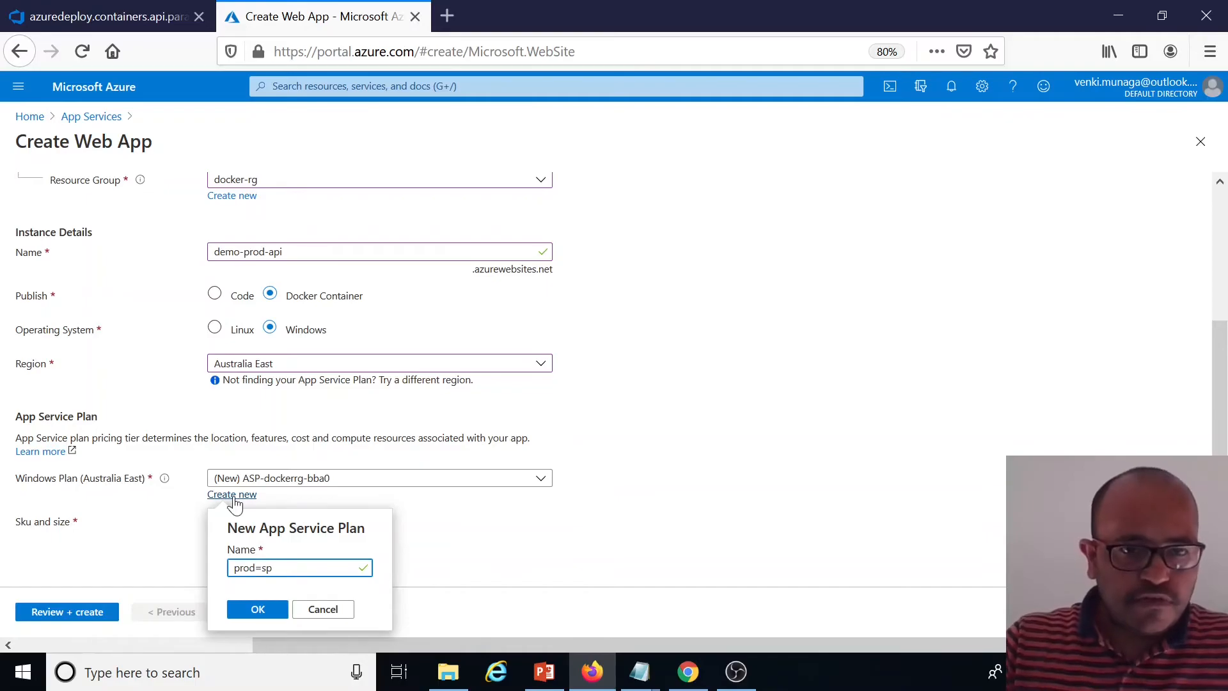
key(BackSpace)
key(BackSpace)
text(-s)
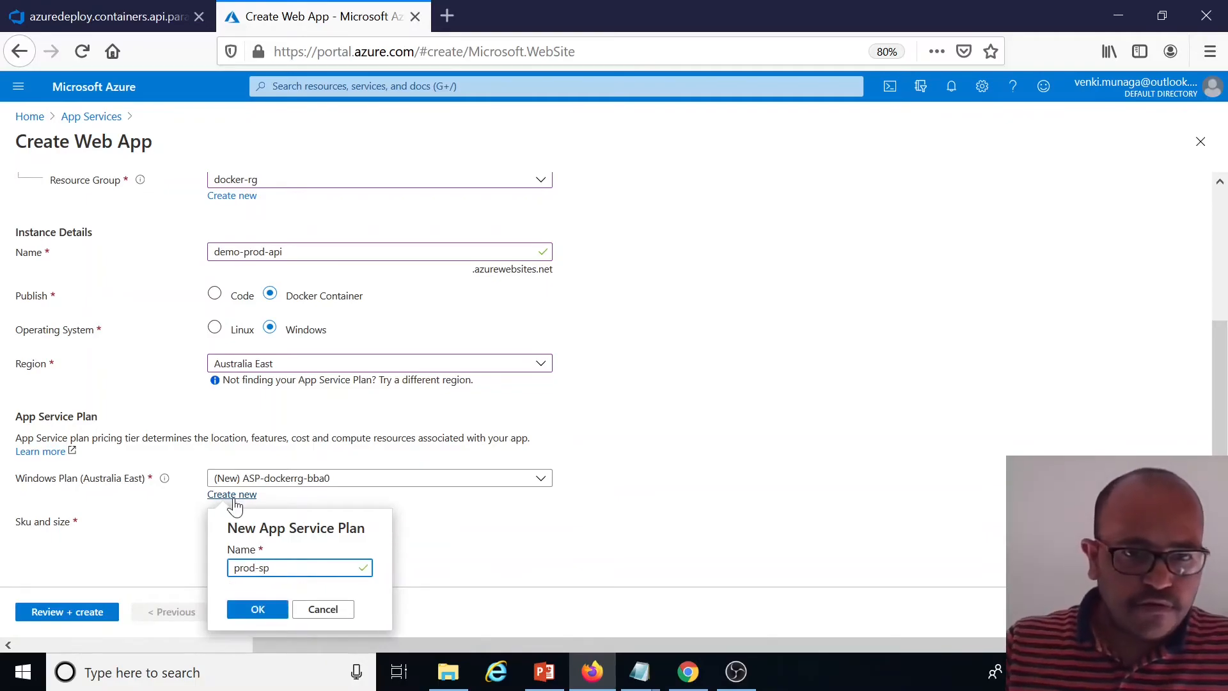
click(259, 608)
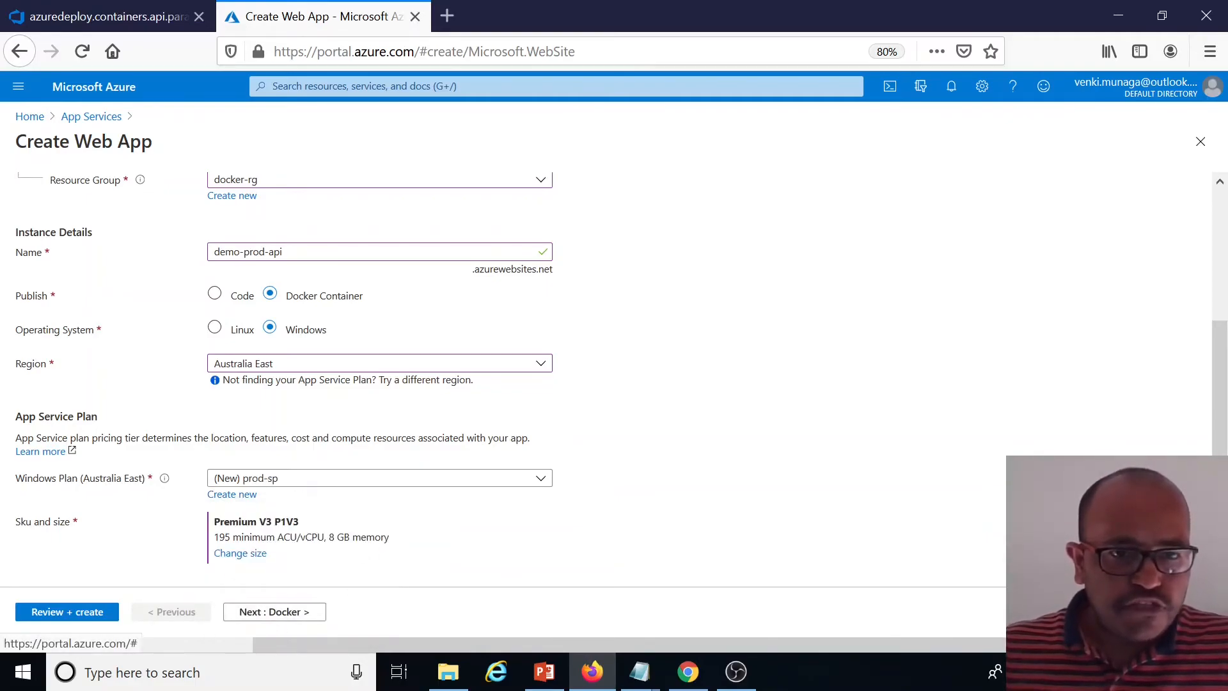
Compare the Dev/Test and Production pricing tiers and apply the Production P1V3 tier for the plan
click(242, 554)
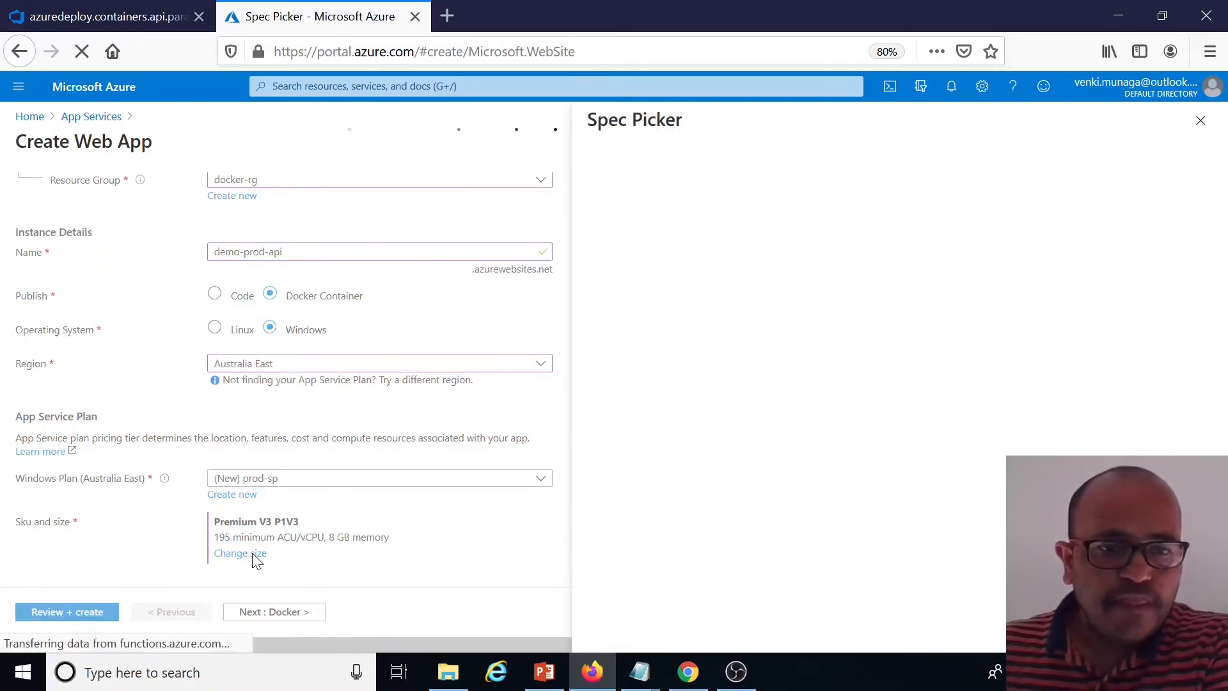
click(886, 209)
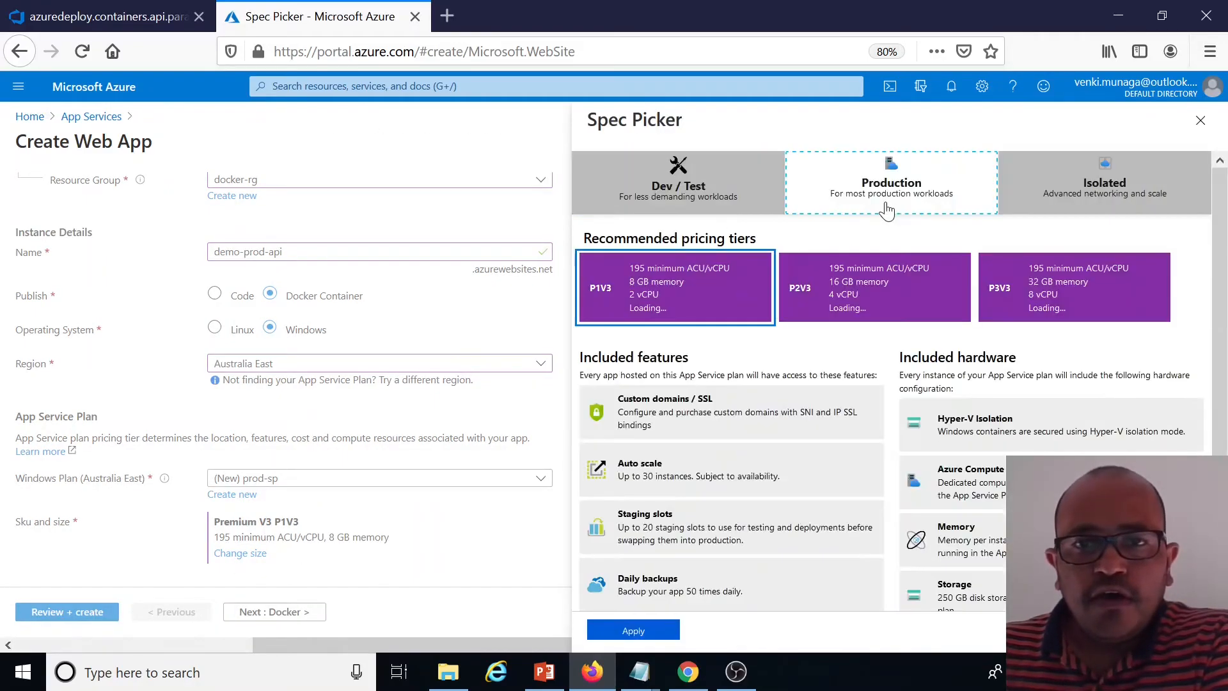
click(688, 197)
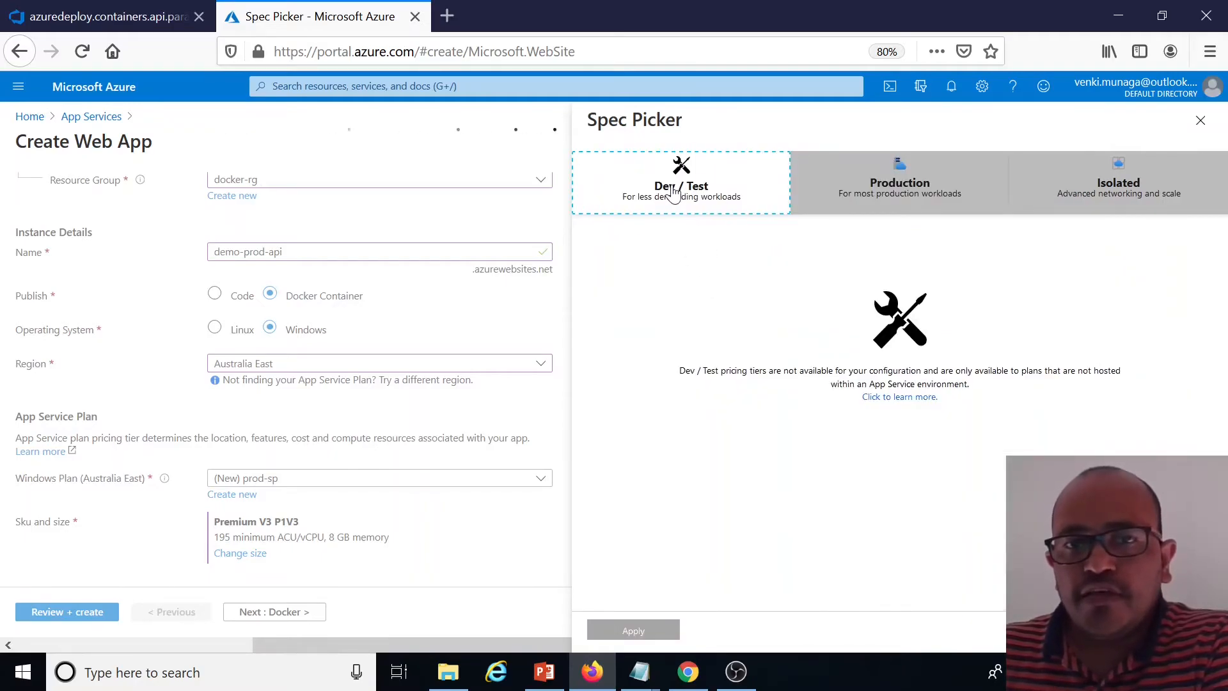
click(865, 202)
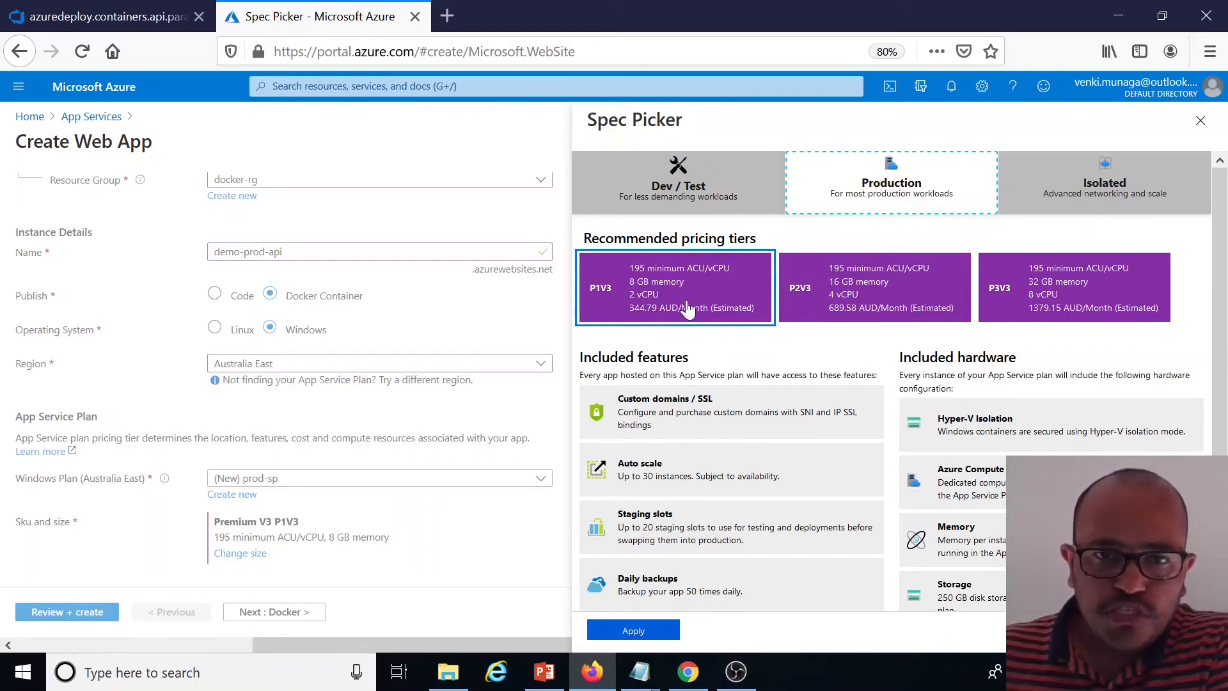
click(637, 631)
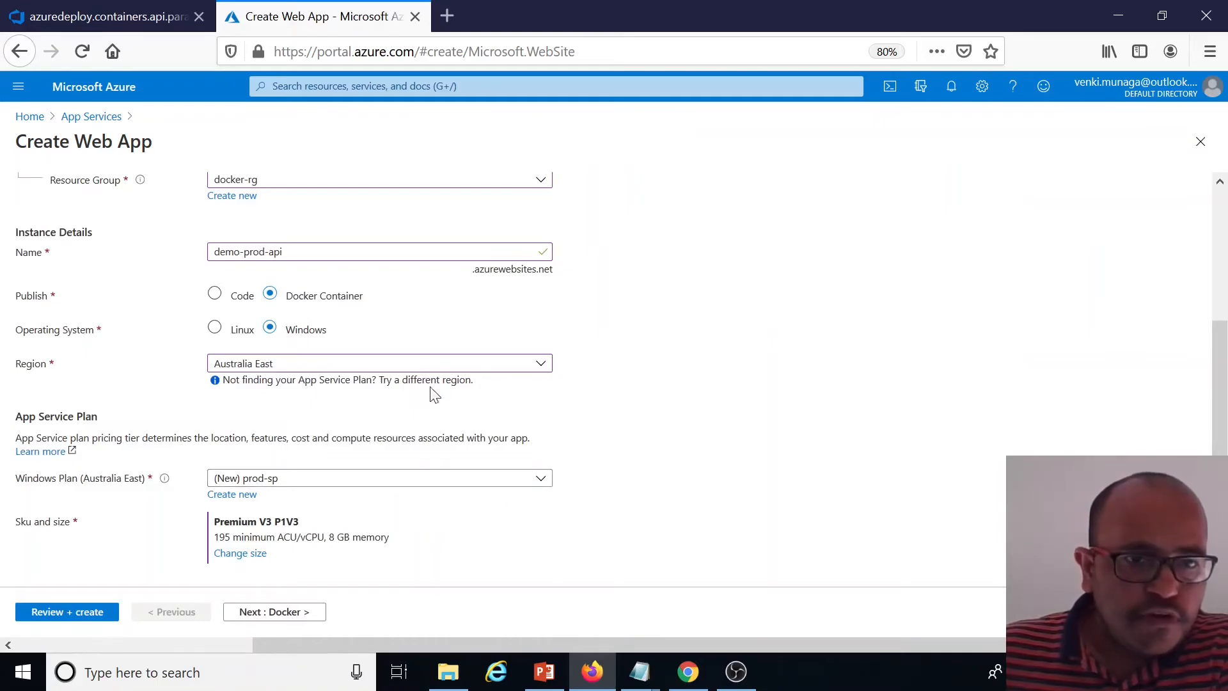
Compare the Linux Dev/Test and Production pricing tiers, then switch the operating system back to Windows
click(214, 329)
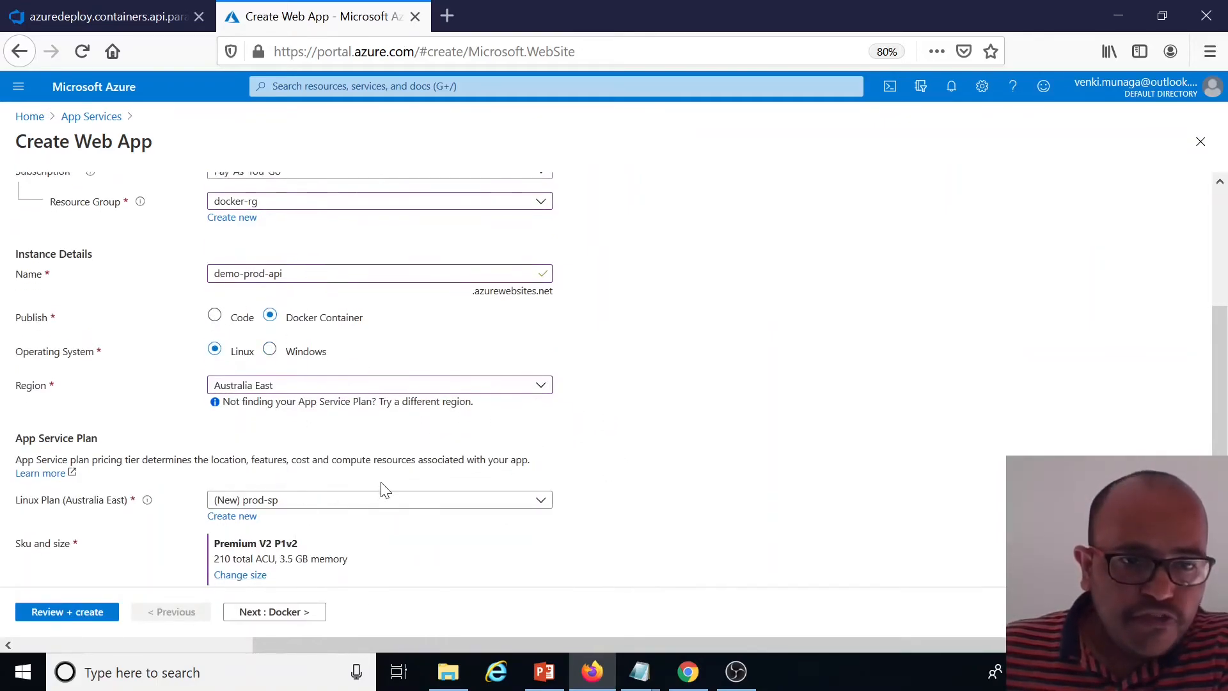
click(241, 554)
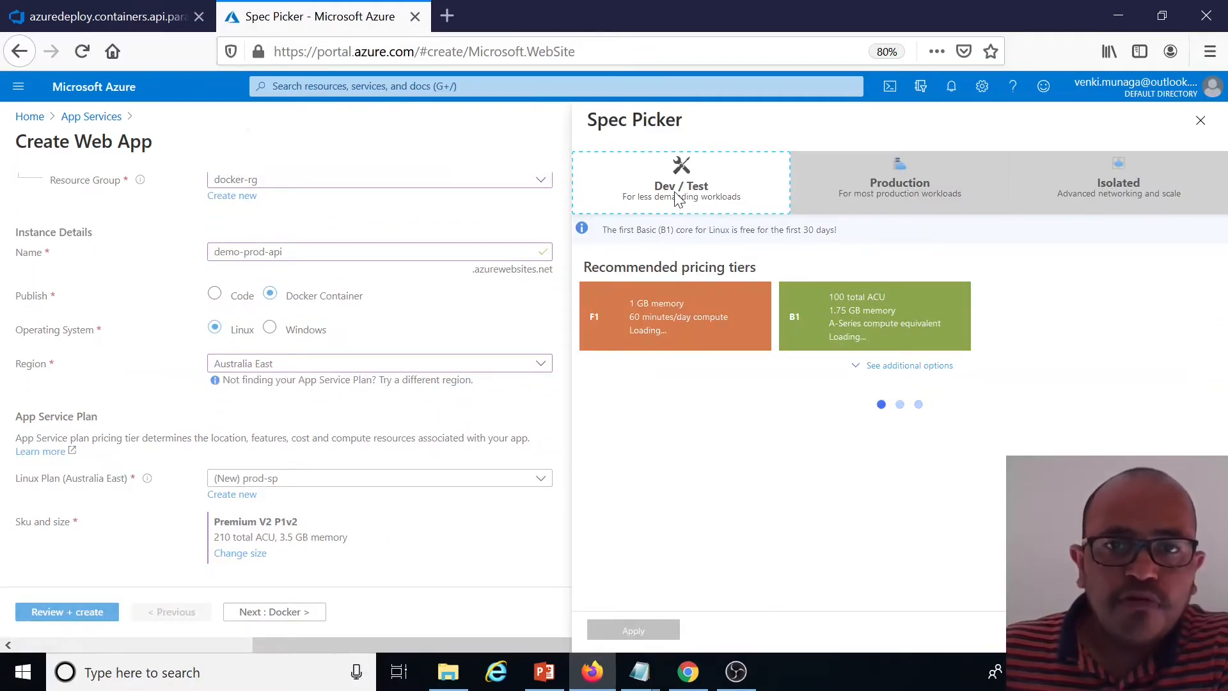
click(688, 202)
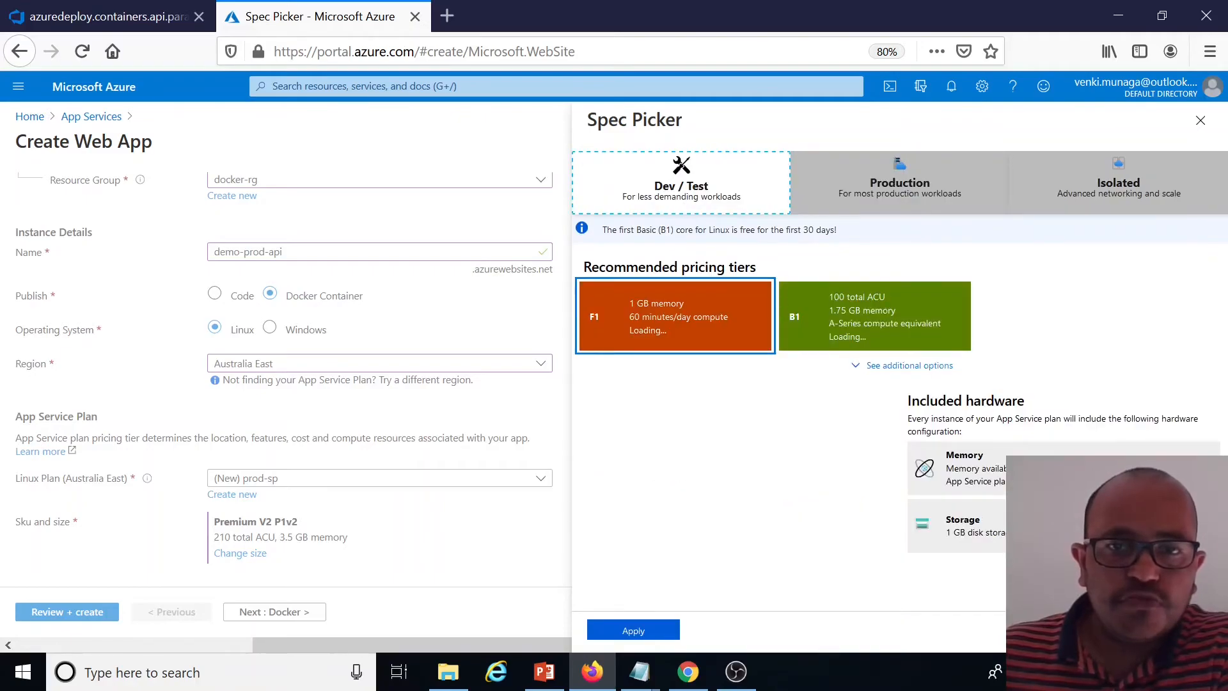
click(873, 203)
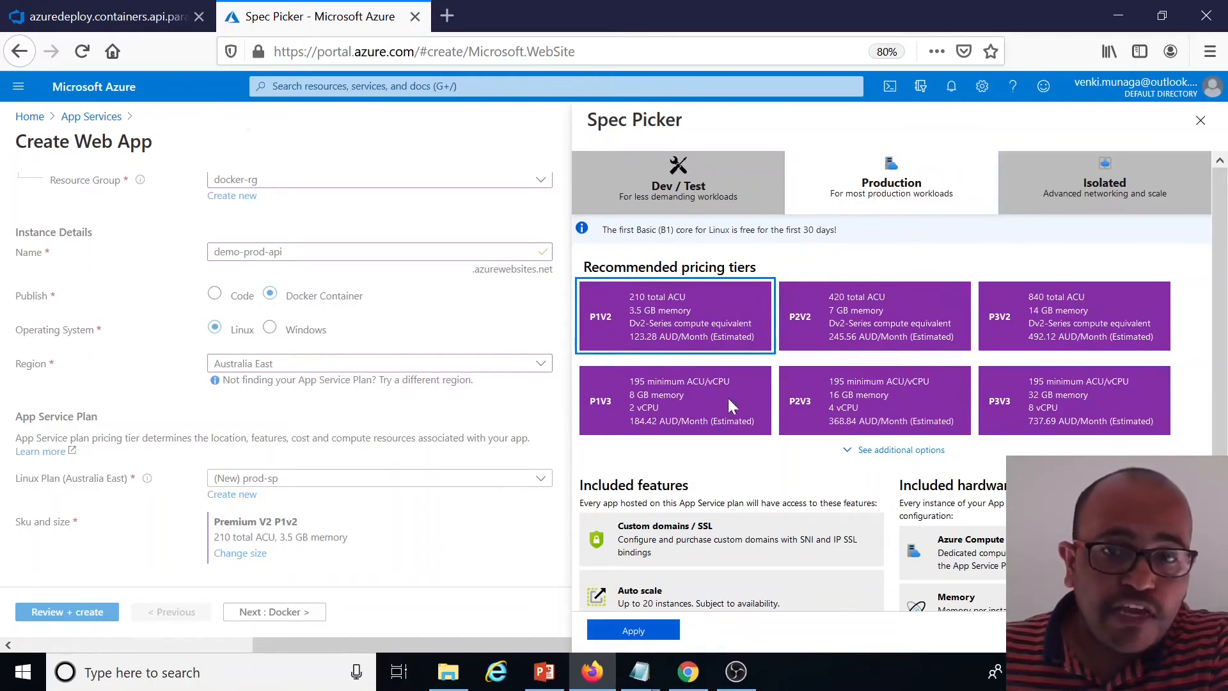
click(1200, 120)
click(270, 327)
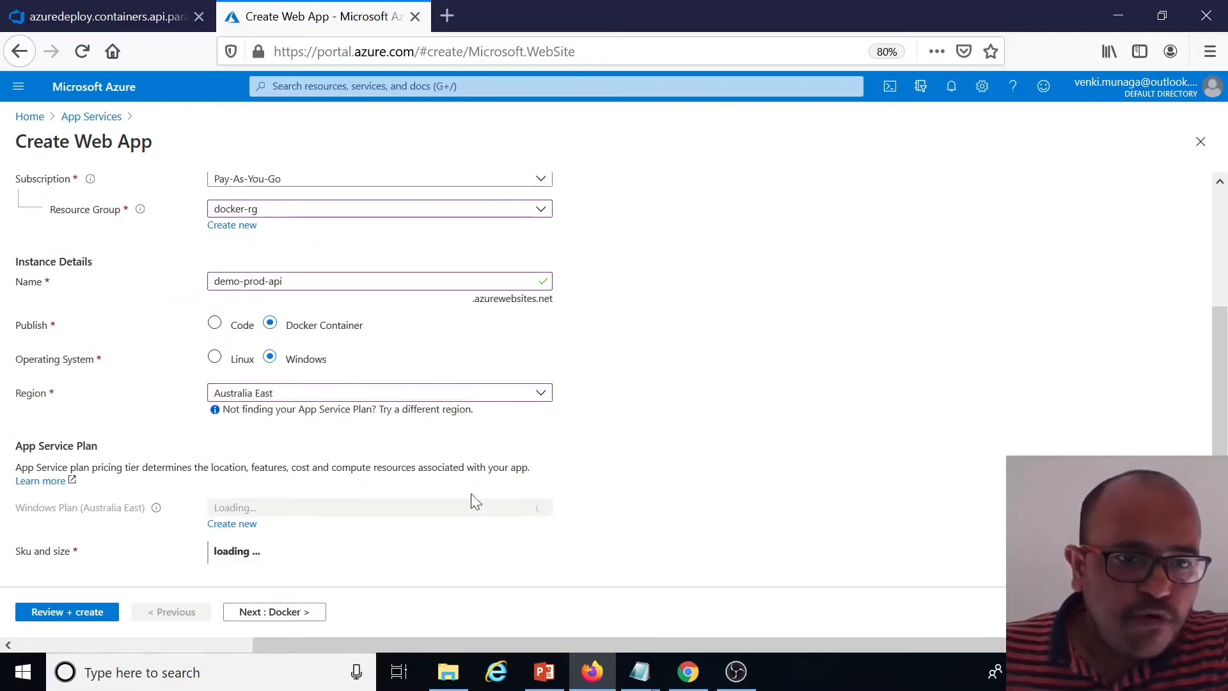
Set the Docker image source to Azure Container Registry munaga, image dockerdotnetcoredemo_main-api, tag latest
scroll(256, 550, down, 1)
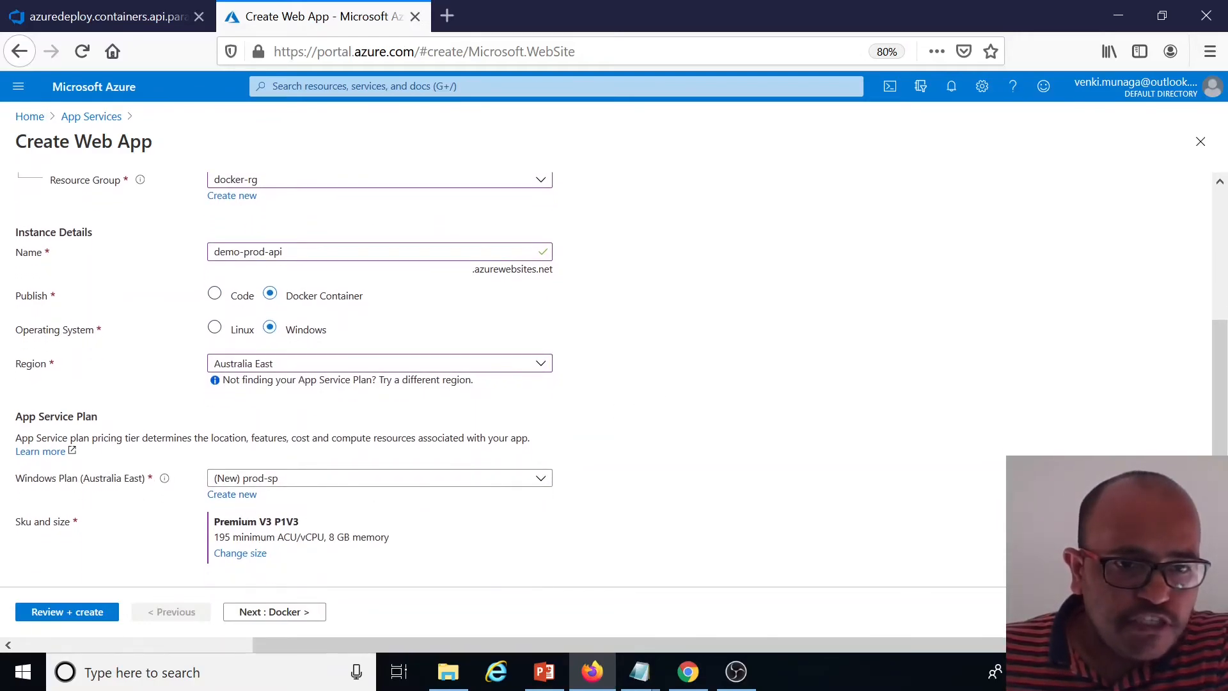
click(294, 614)
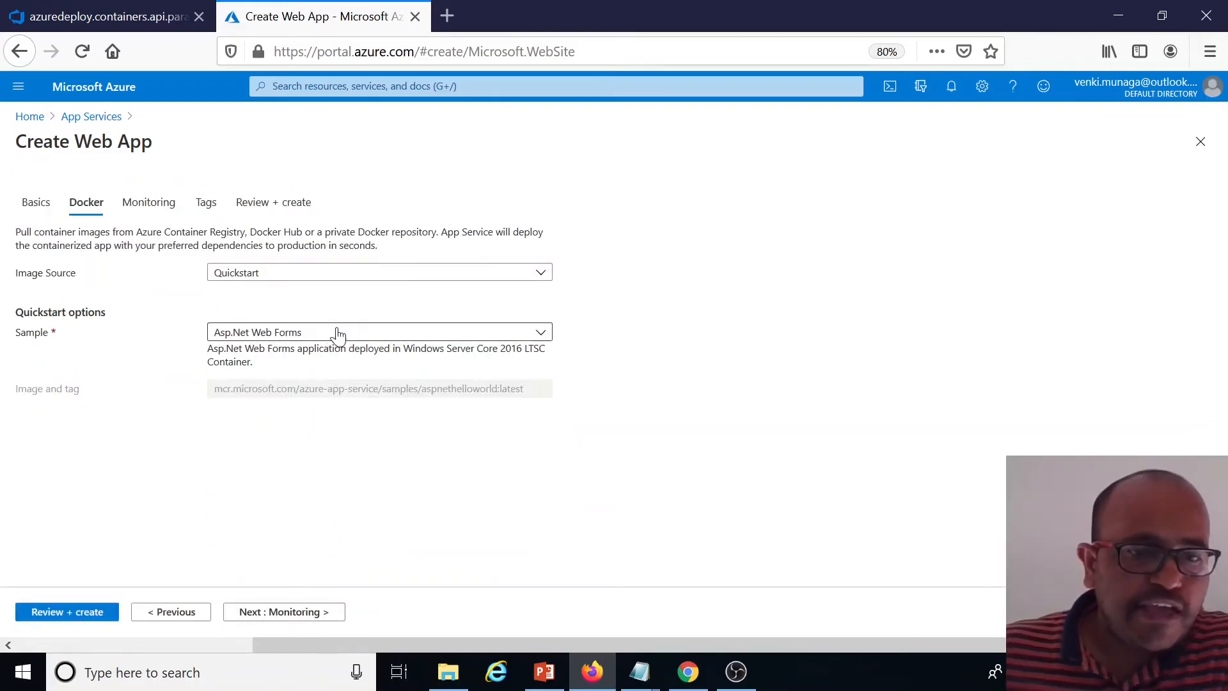
click(409, 274)
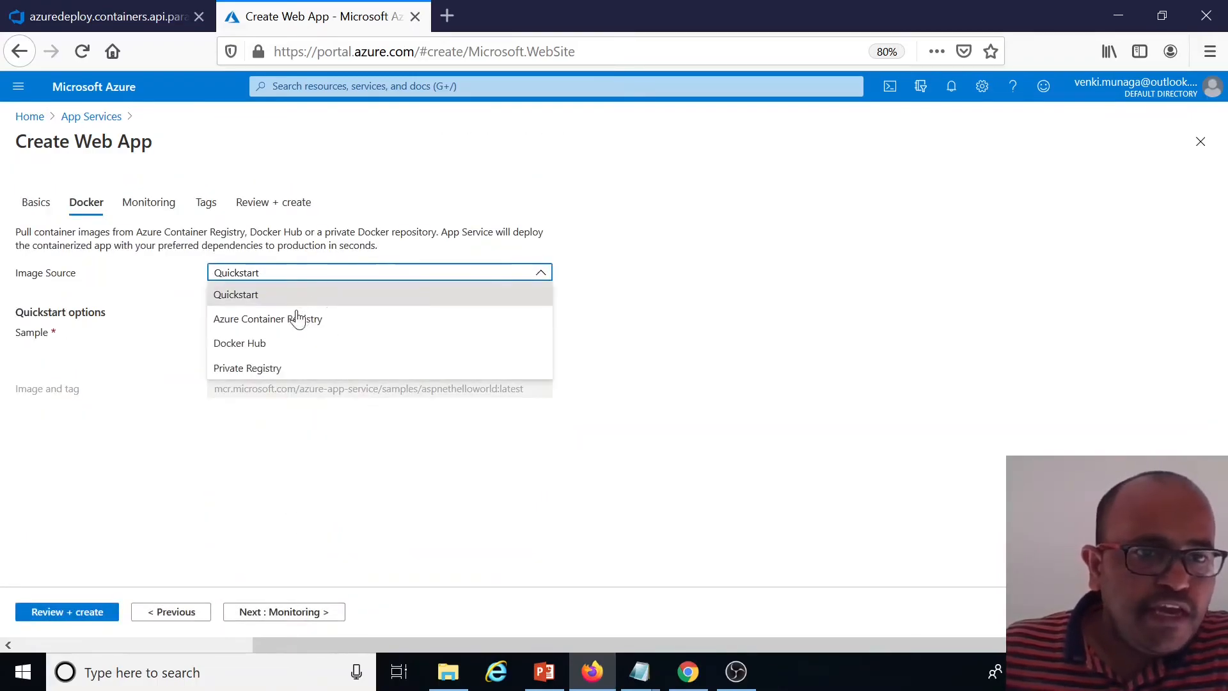
click(275, 319)
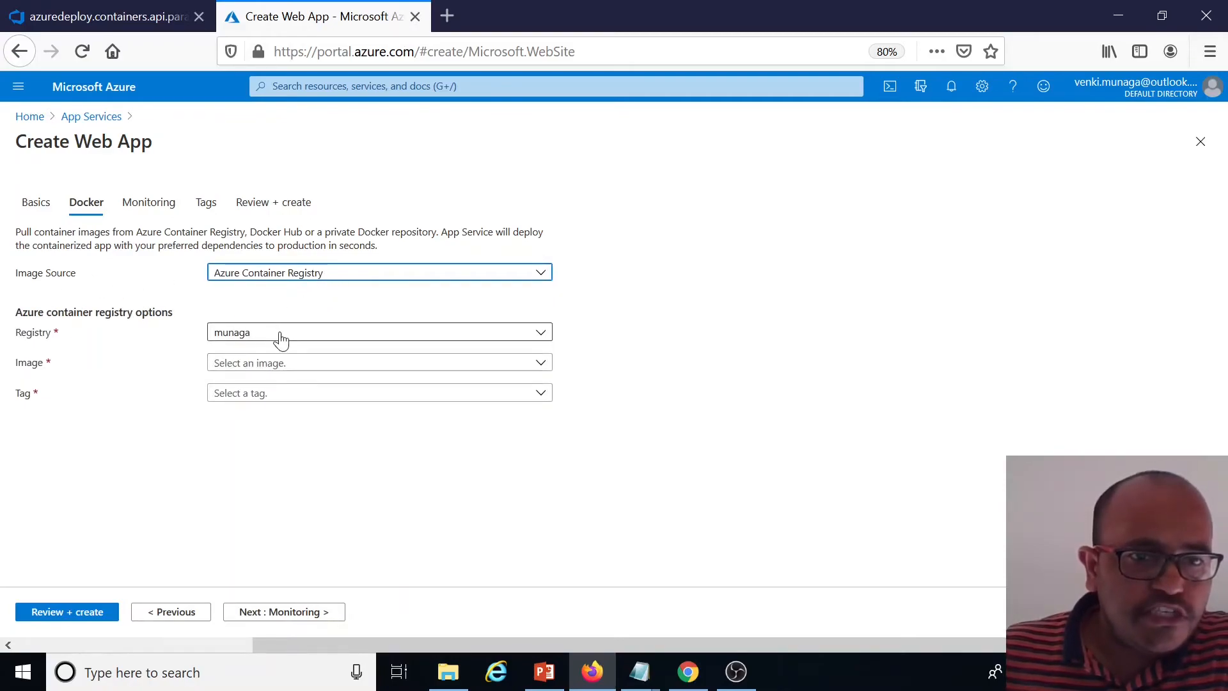
click(286, 362)
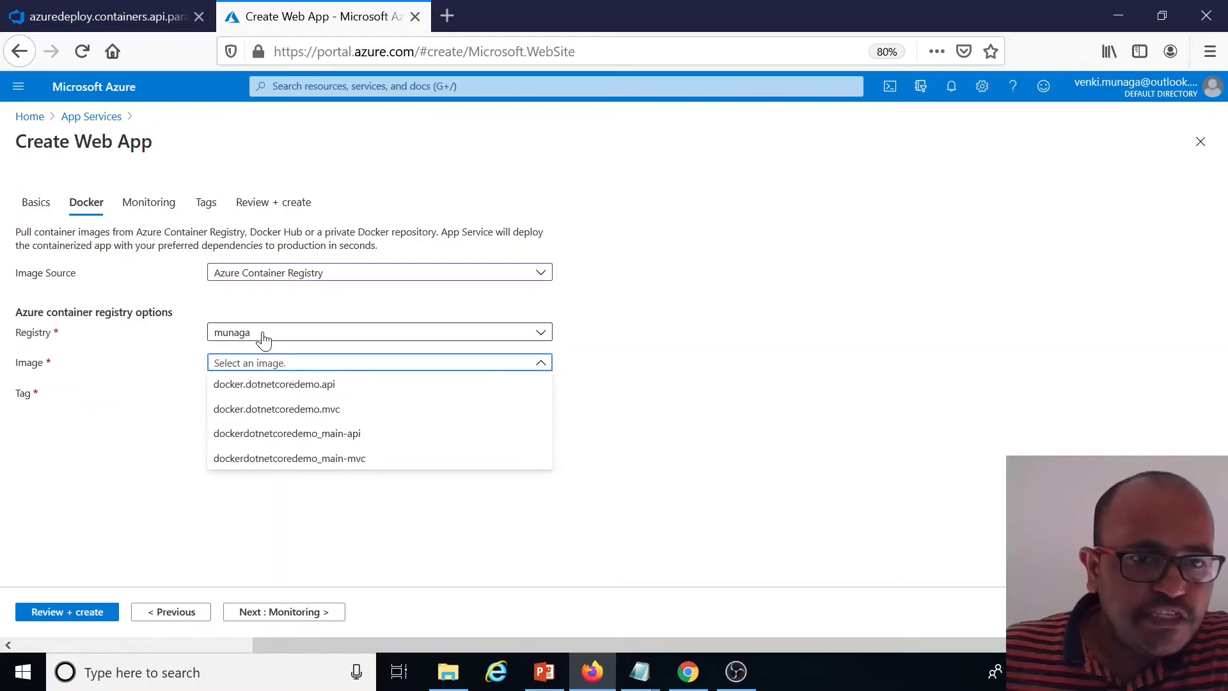
click(333, 437)
click(318, 393)
click(229, 465)
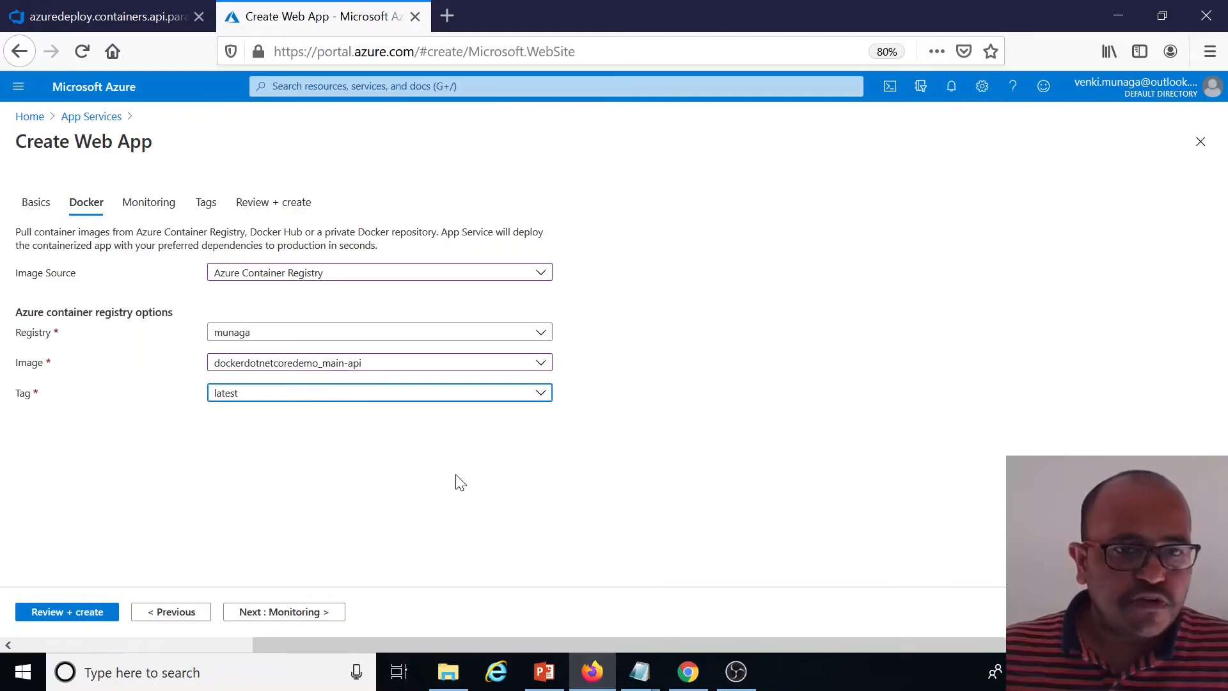
Skip the monitoring and tags settings, review, and create the web app
click(283, 613)
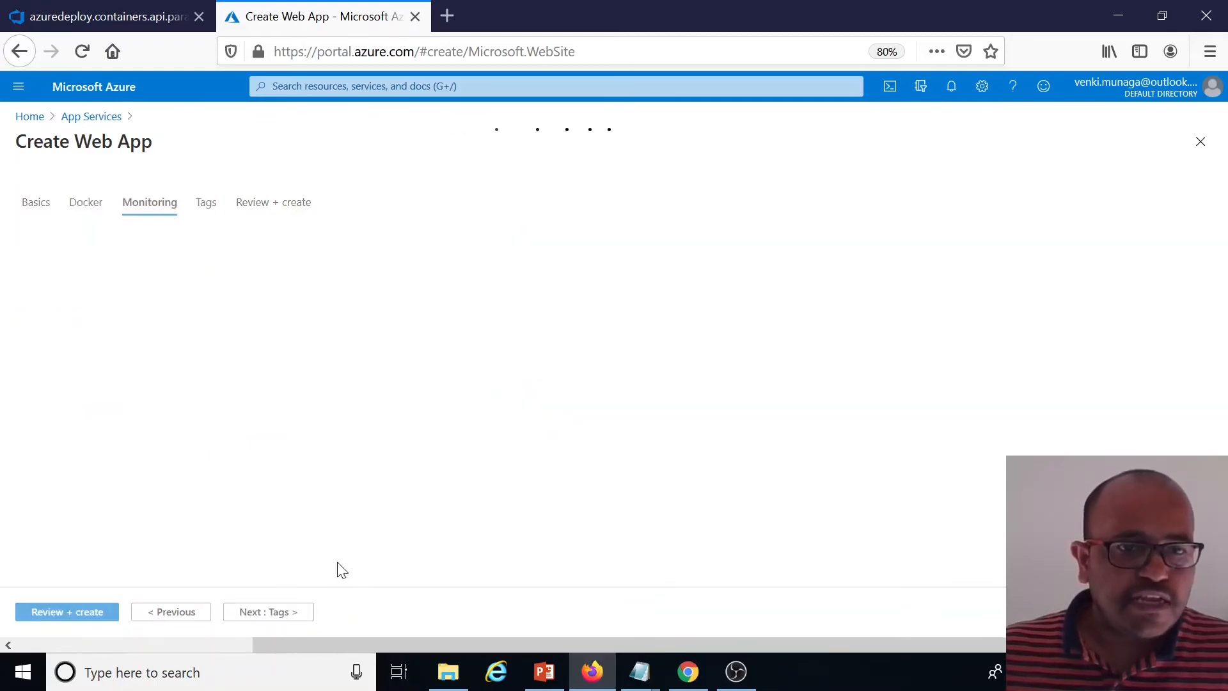
click(271, 613)
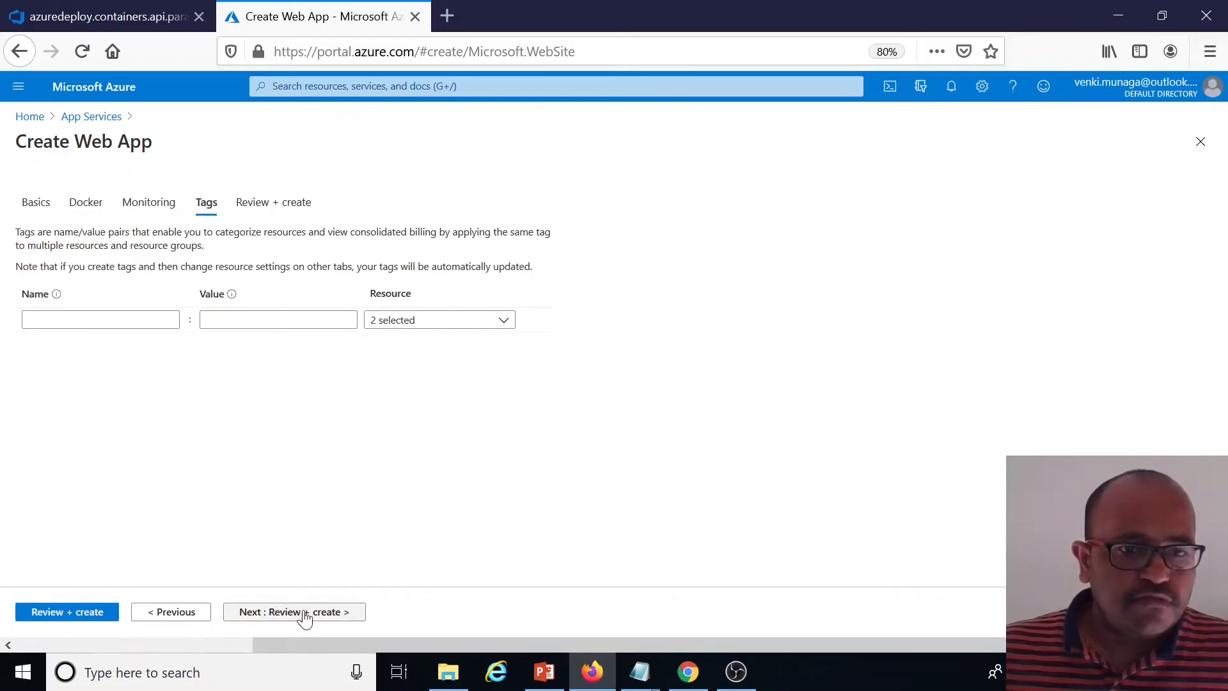
click(305, 619)
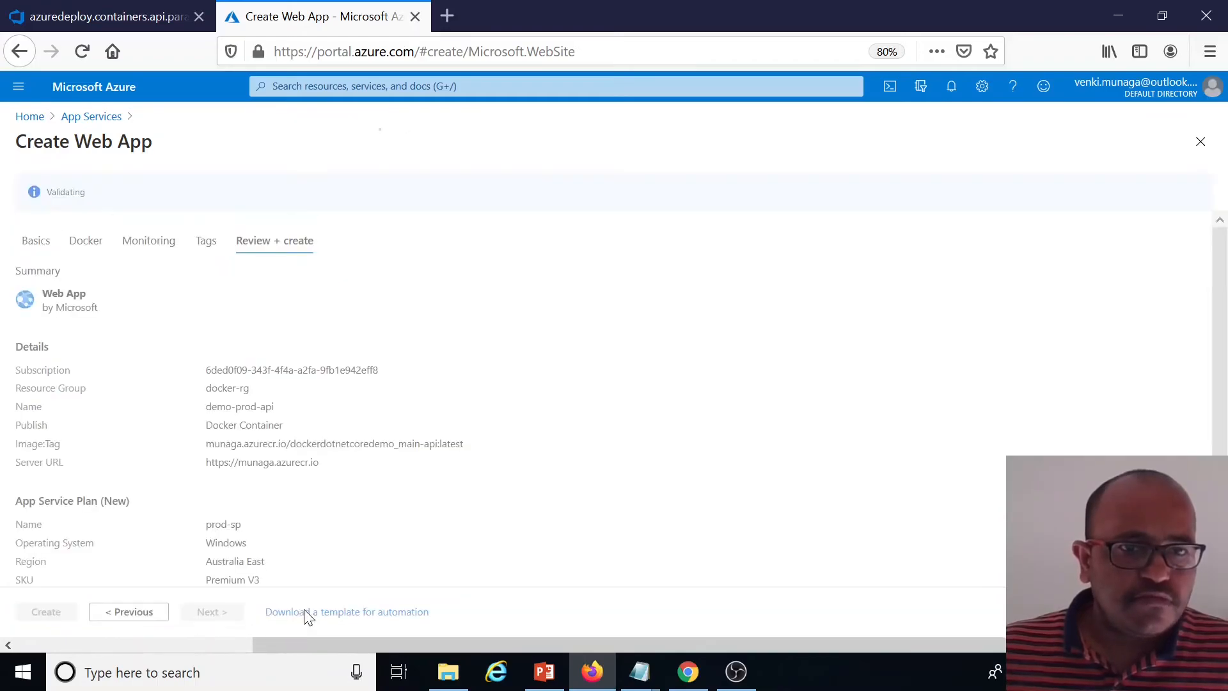
click(46, 614)
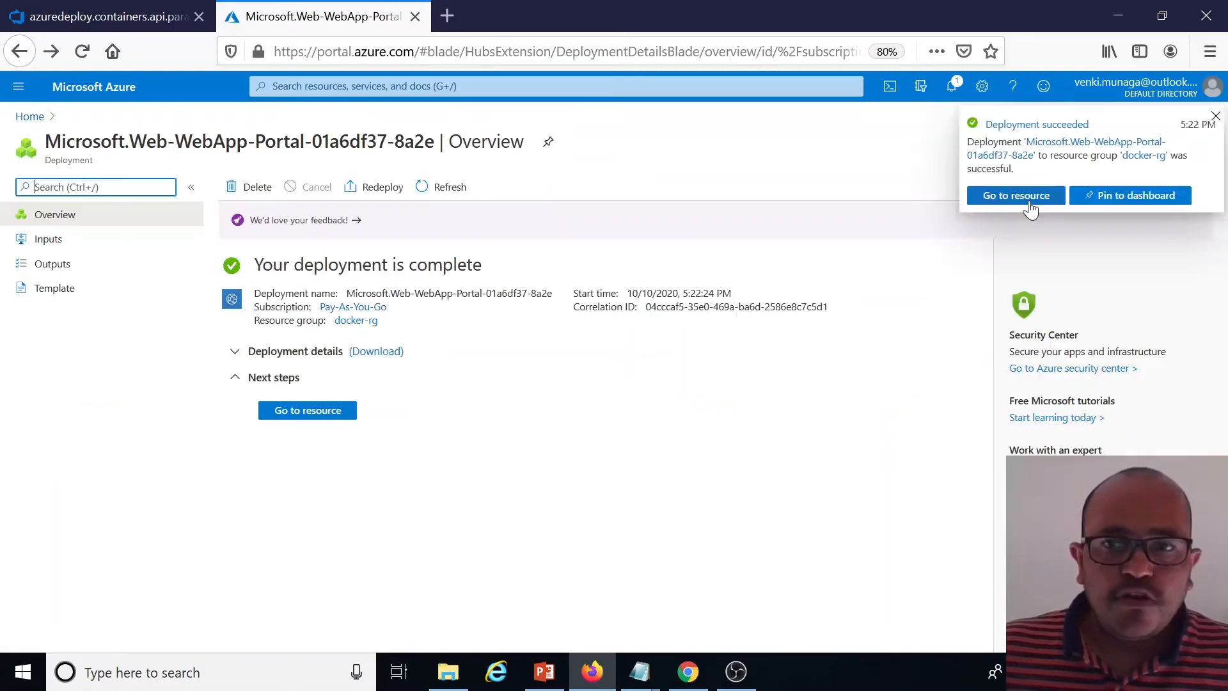
Open the demo-prod-api web app and browse its URL with /api/customers appended in a new tab
click(1028, 199)
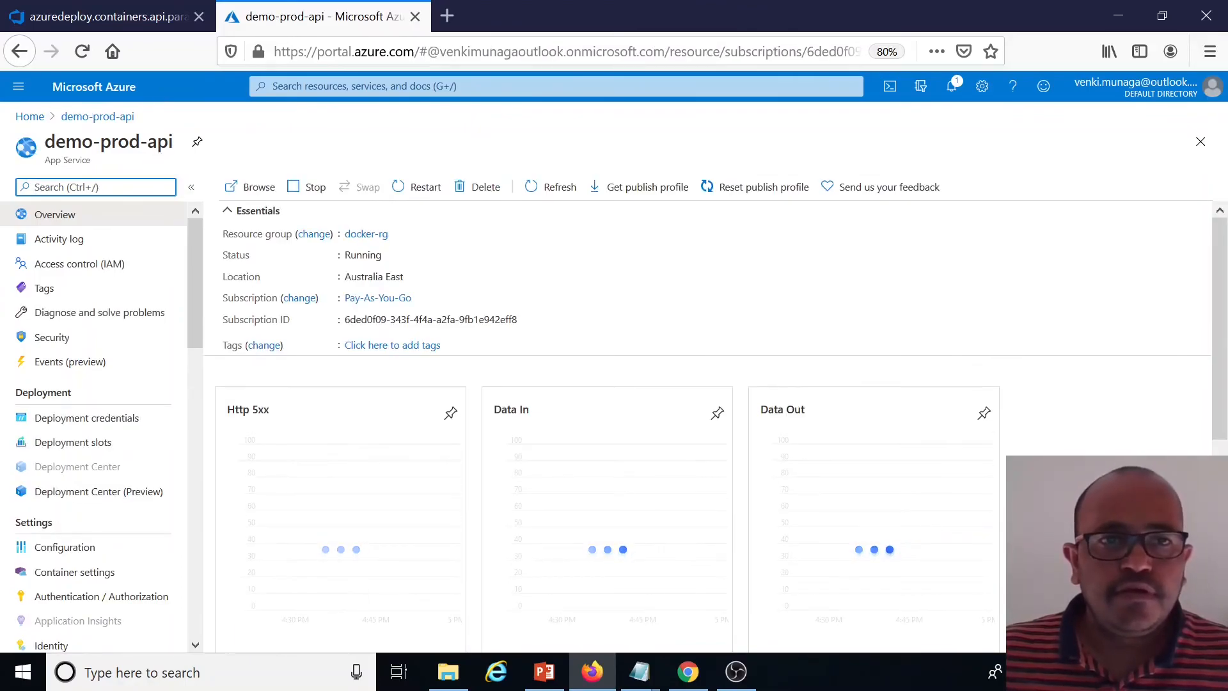
drag(174, 143, 56, 143)
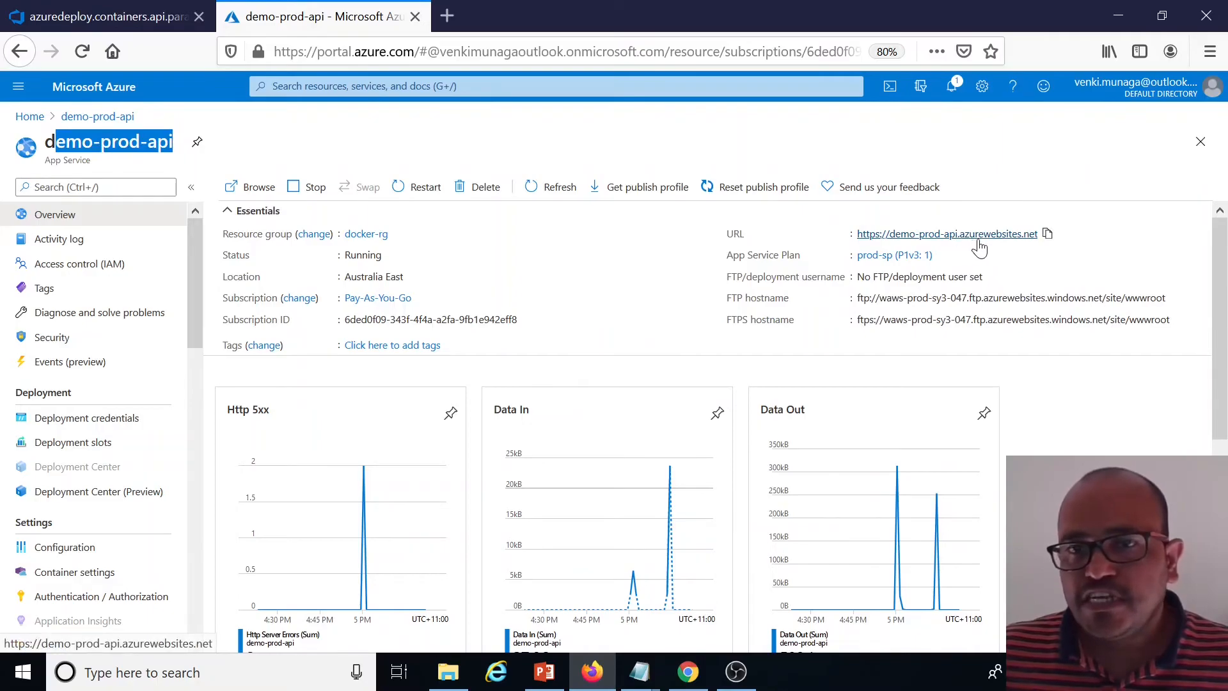
click(1047, 234)
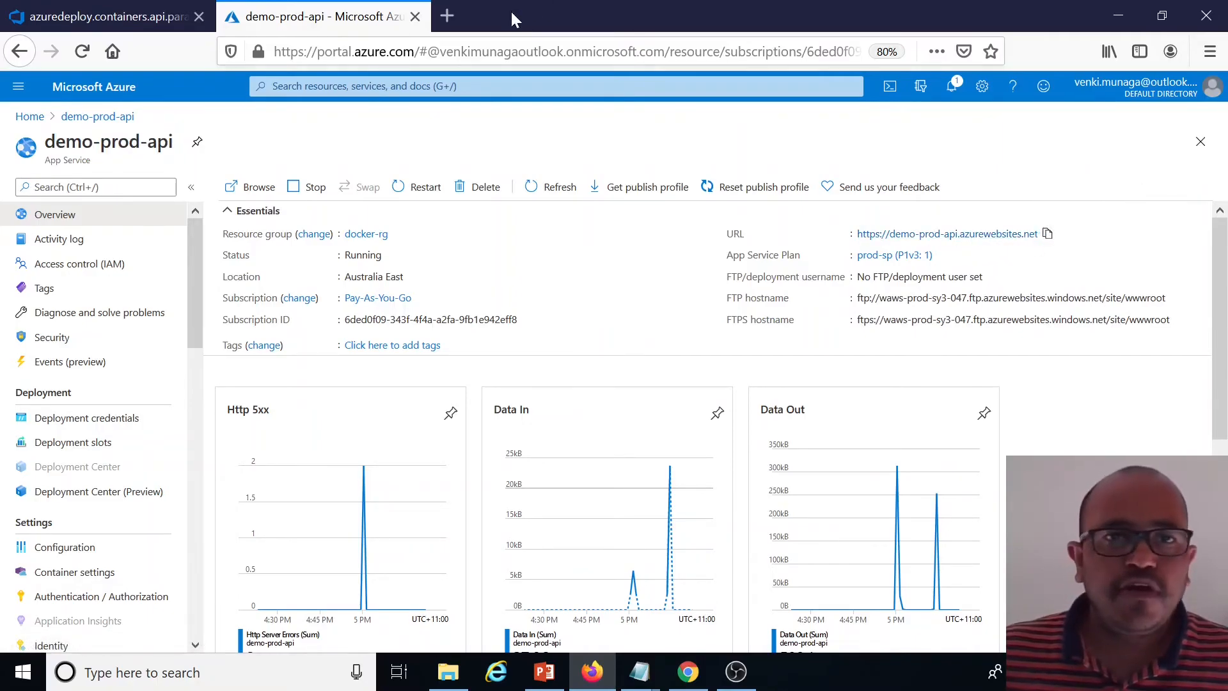
click(445, 16)
key(ctrl+v)
text(/api/cust)
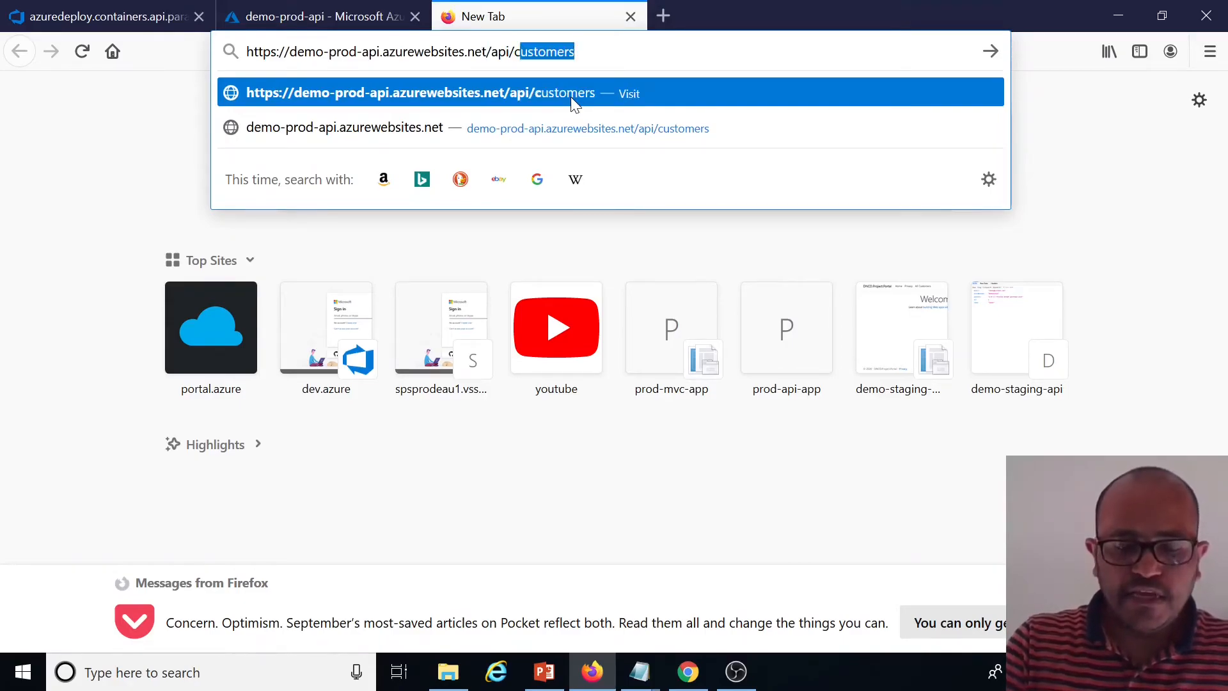
text(omers)
key(Return)
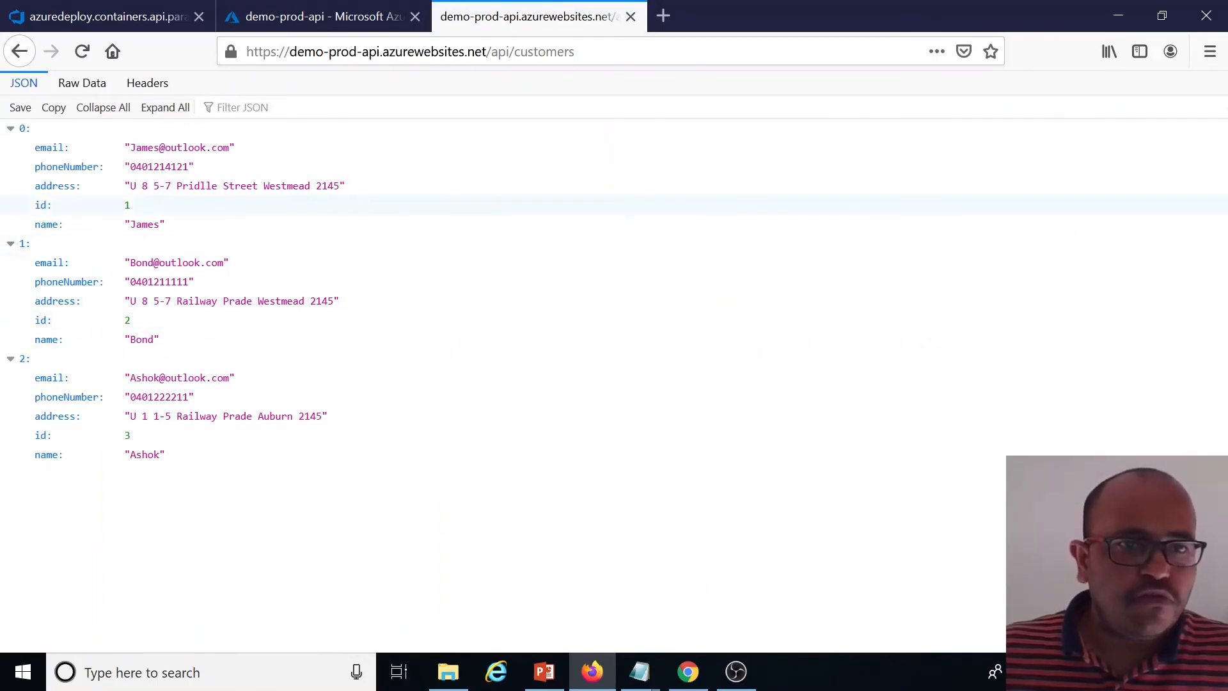
Examine the demo-prod-api container settings, including the registry image, continuous deployment option, logs and Docker Compose option
click(323, 22)
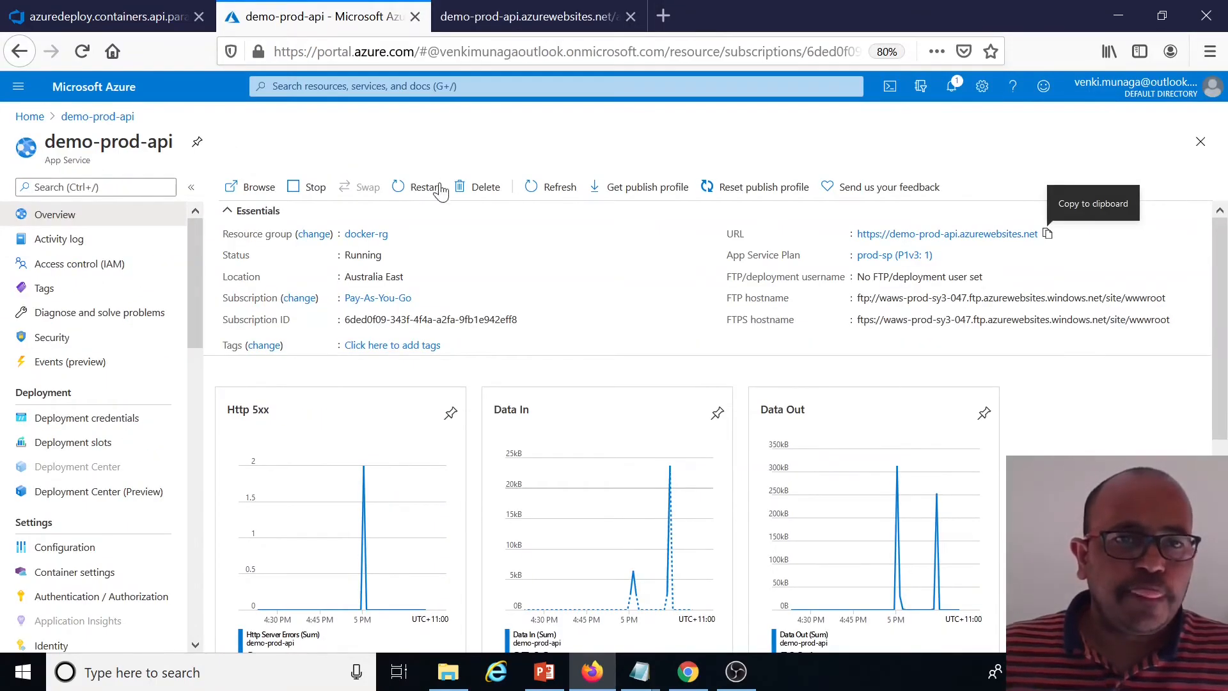
scroll(172, 313, down, 1)
scroll(172, 313, down, 3)
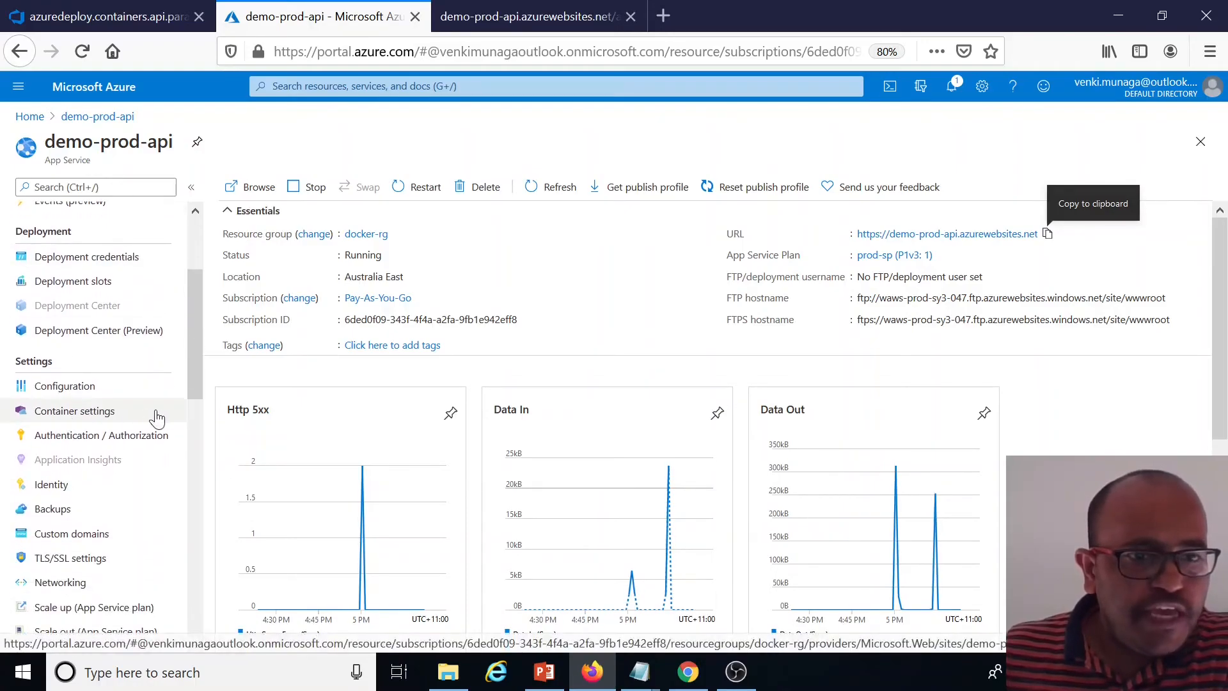
click(72, 417)
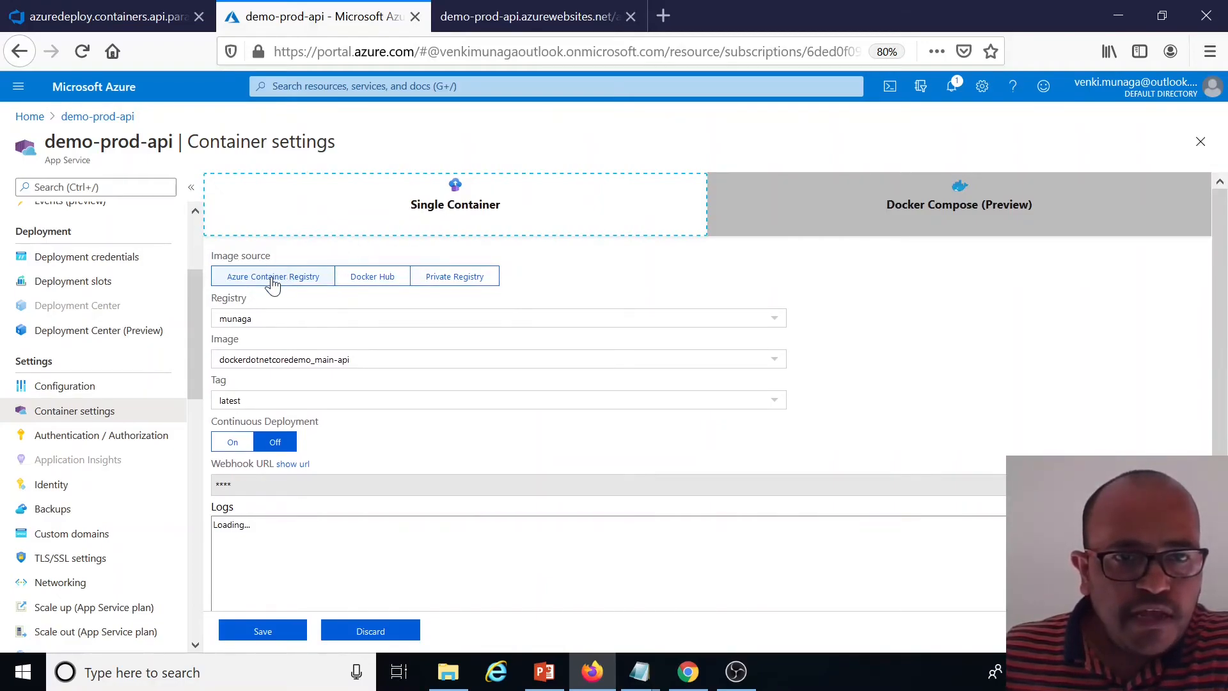
scroll(273, 365, down, 2)
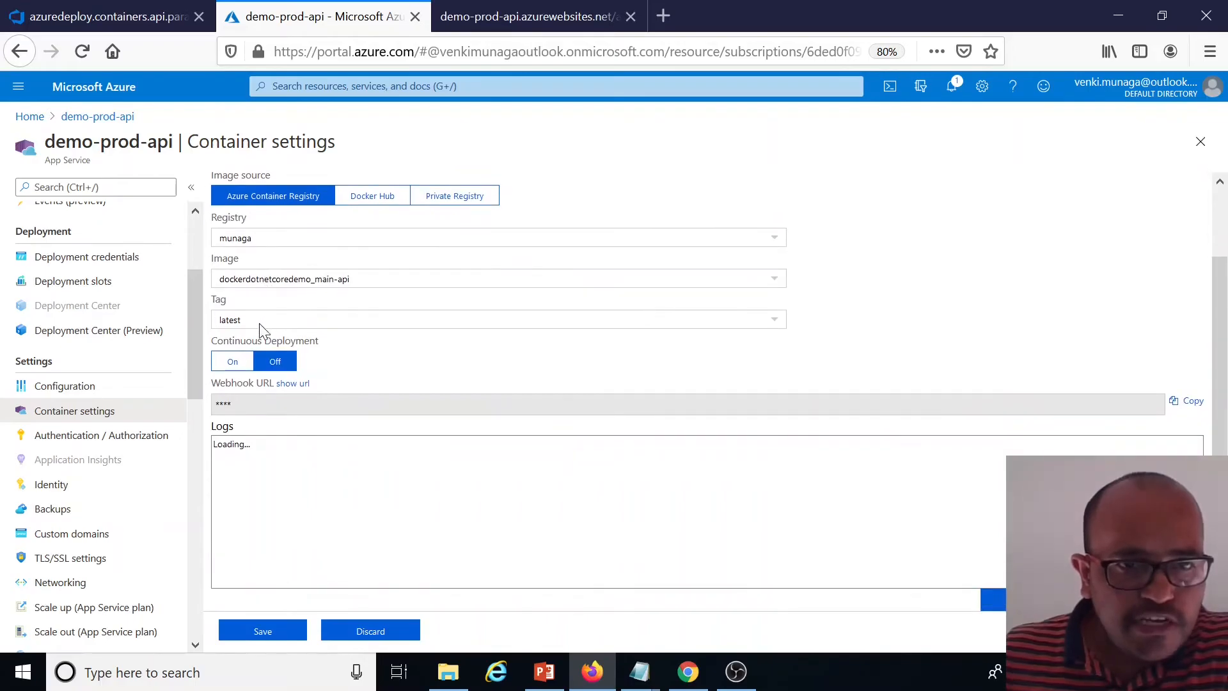
scroll(502, 369, down, 1)
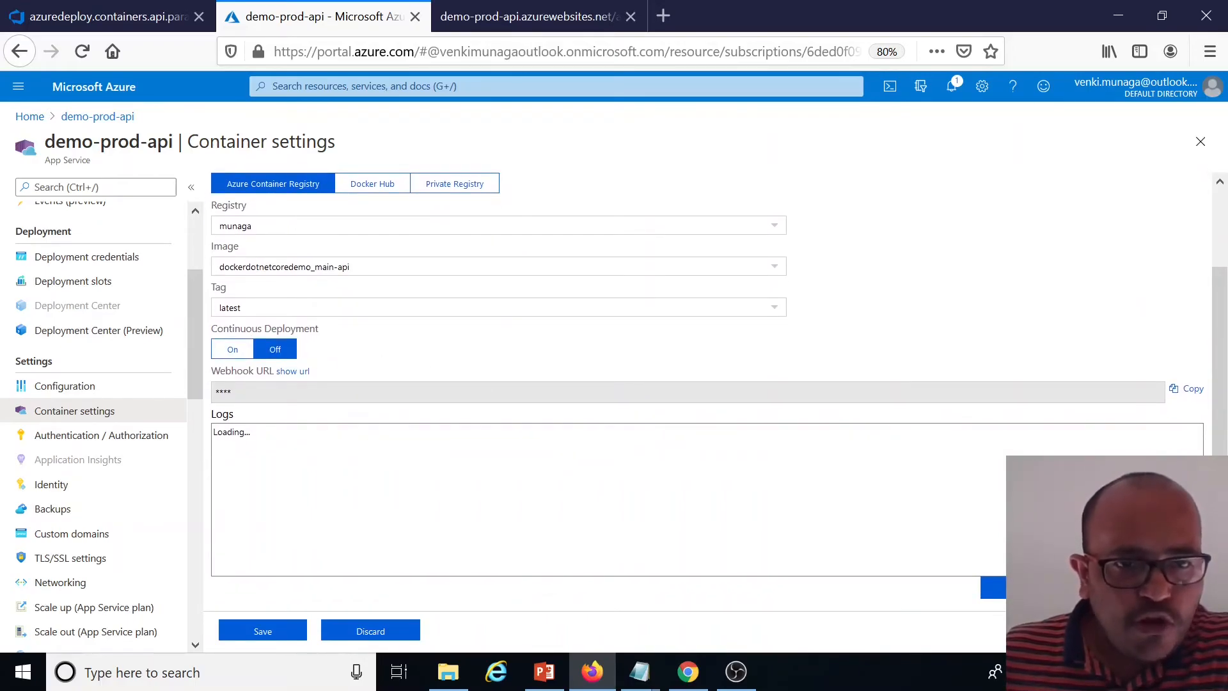
scroll(538, 477, up, 2)
scroll(538, 477, down, 2)
click(537, 477)
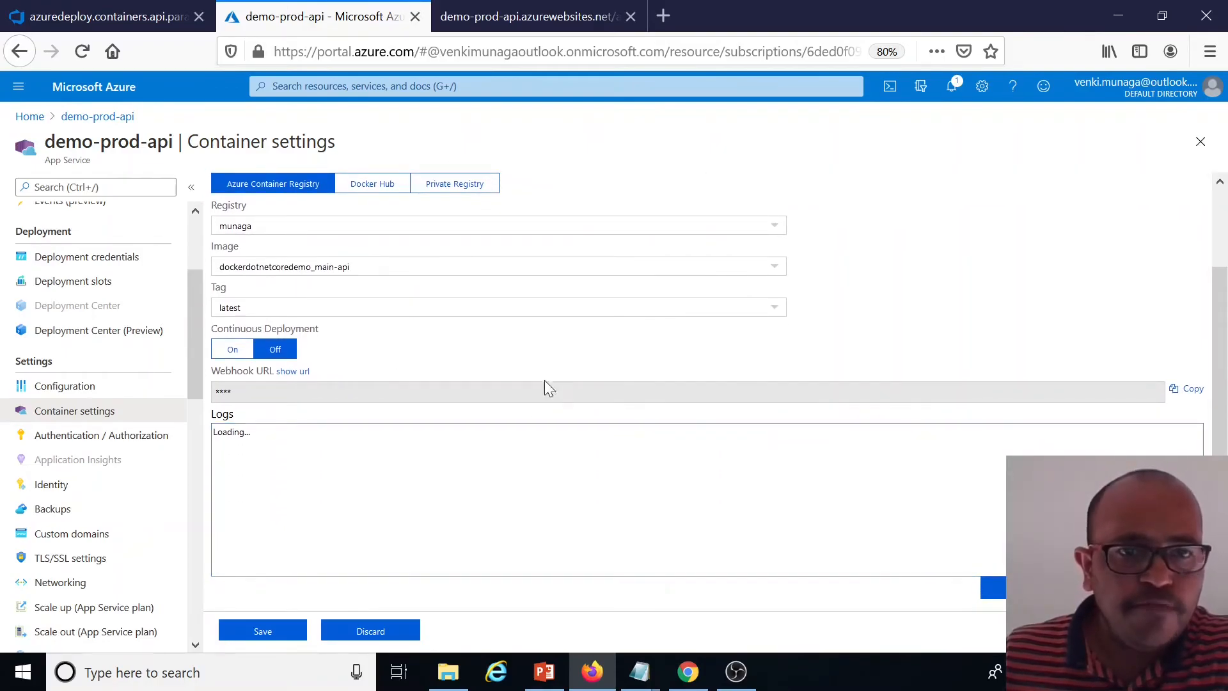
scroll(630, 375, up, 2)
scroll(534, 381, down, 1)
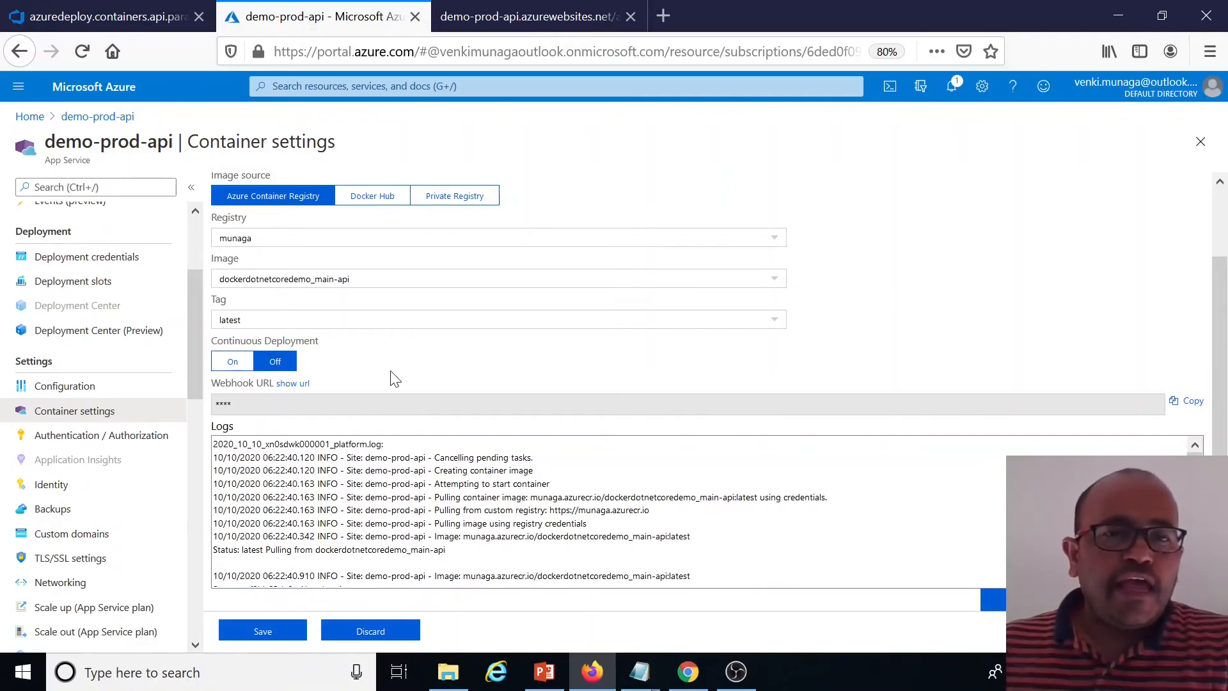
scroll(237, 434, up, 1)
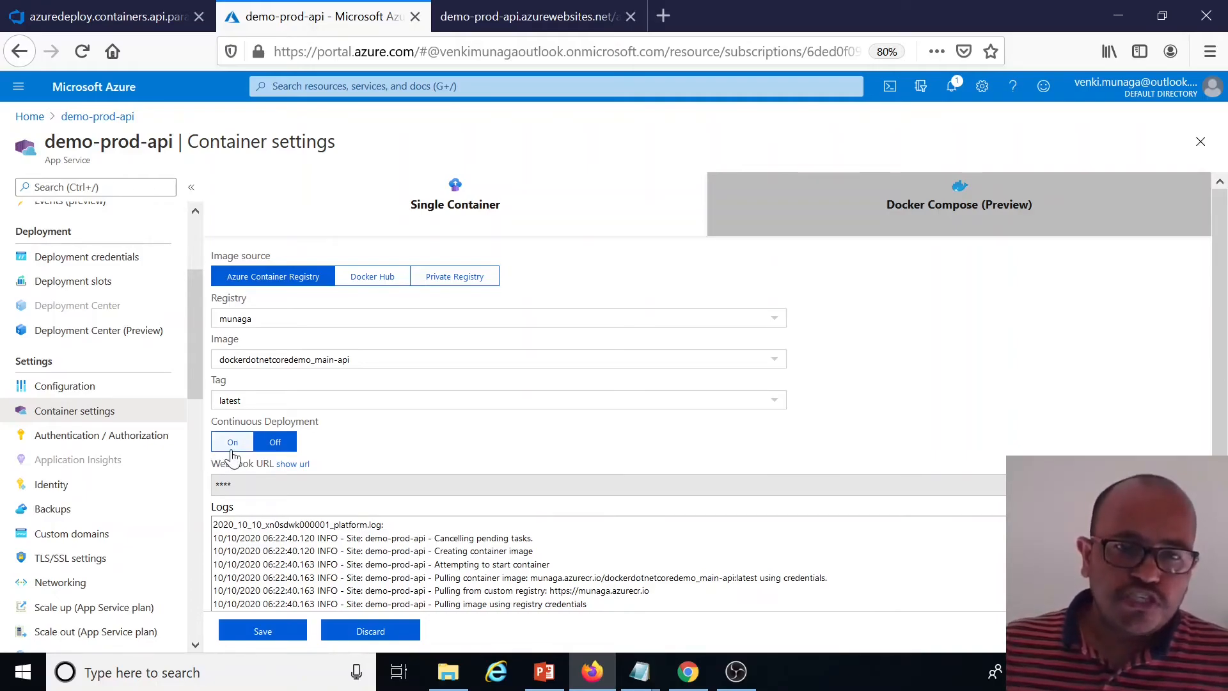
click(954, 226)
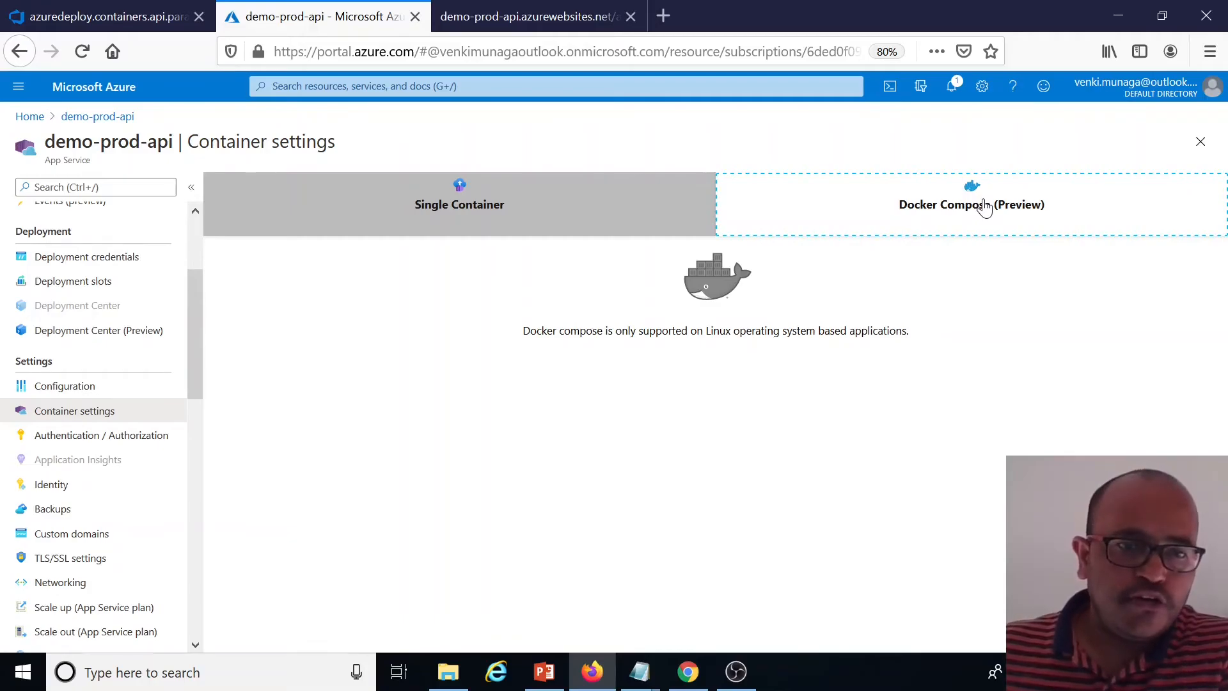
click(576, 215)
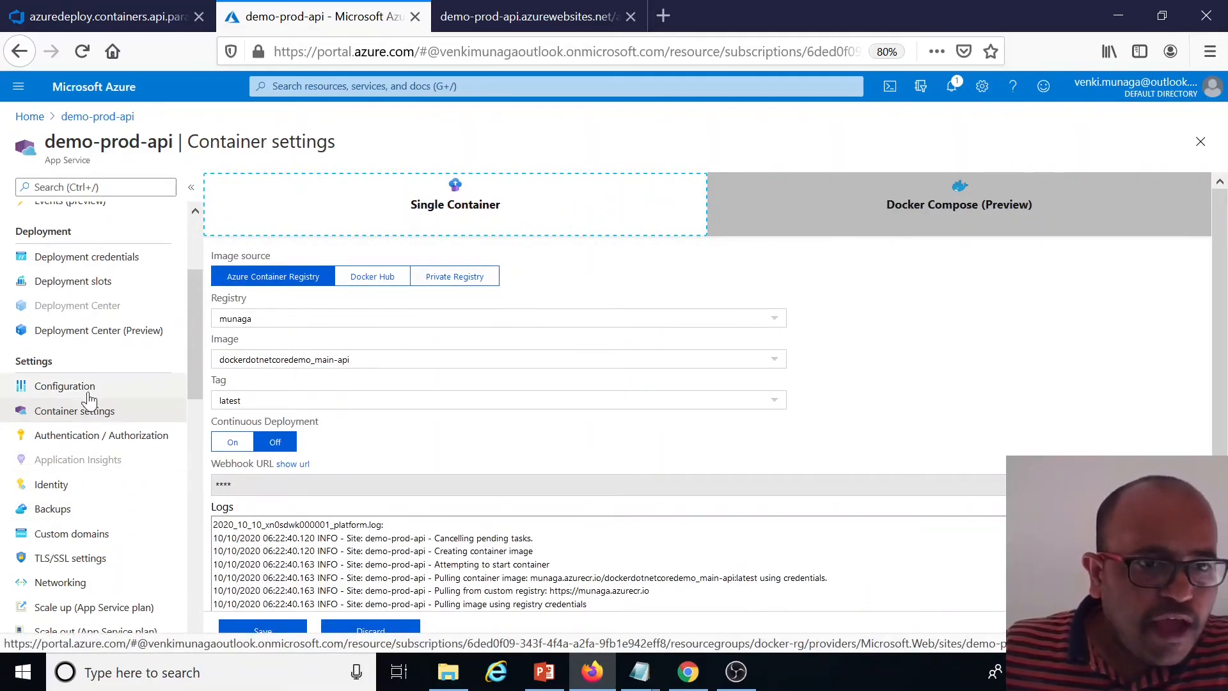
Review the web app's deployment slots and return to its overview
scroll(89, 400, up, 3)
click(93, 451)
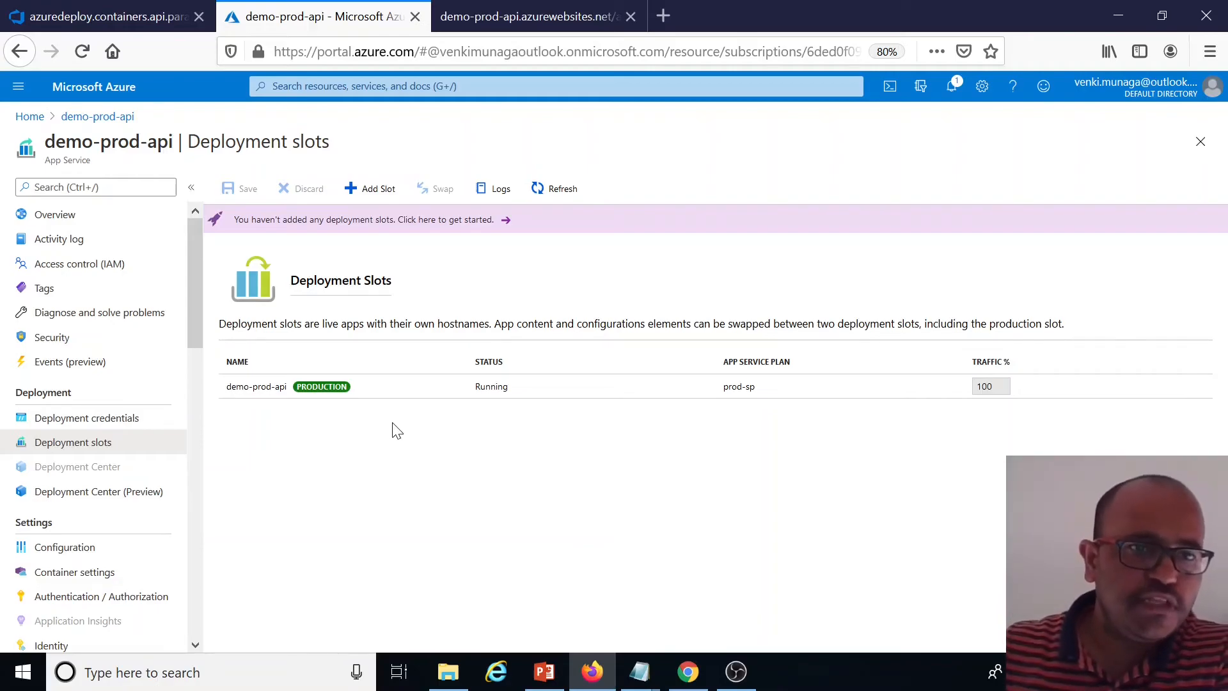
scroll(110, 349, down, 5)
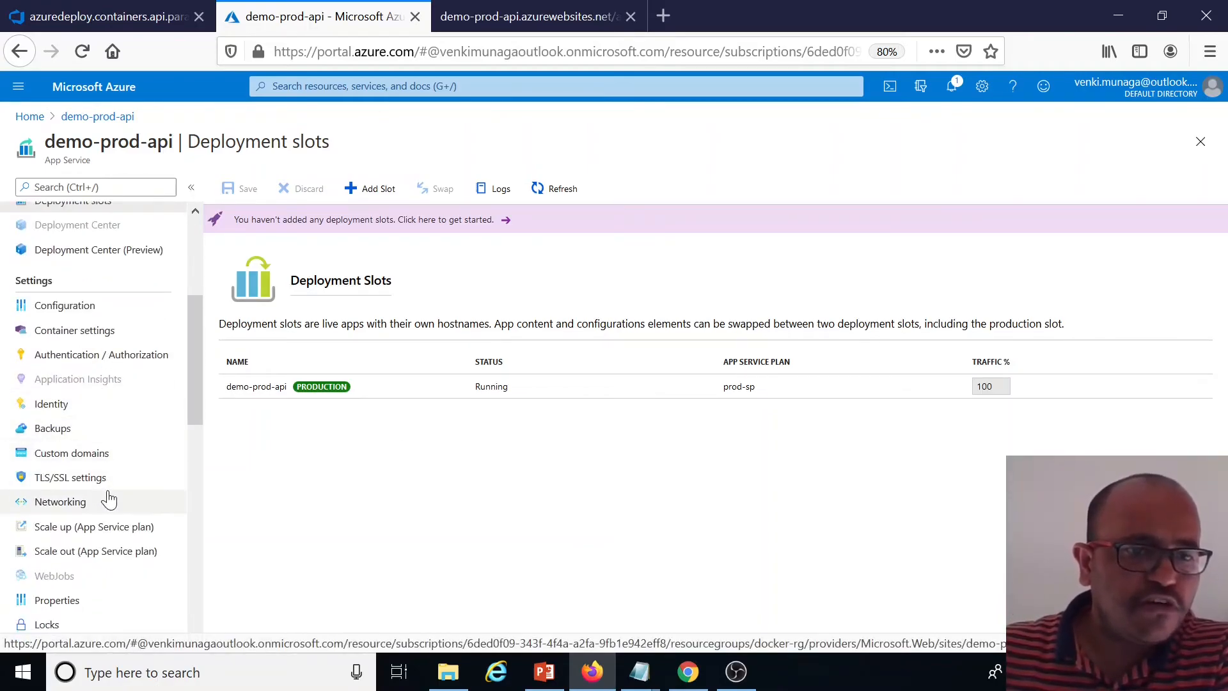
scroll(110, 498, up, 5)
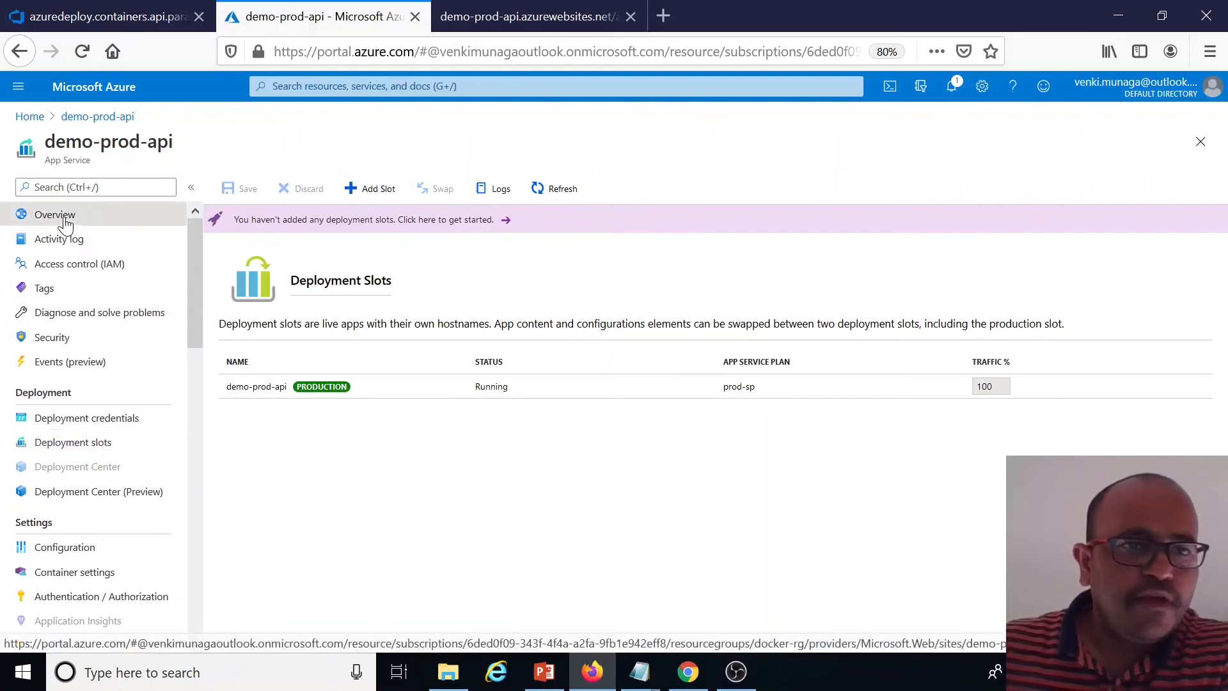
click(64, 218)
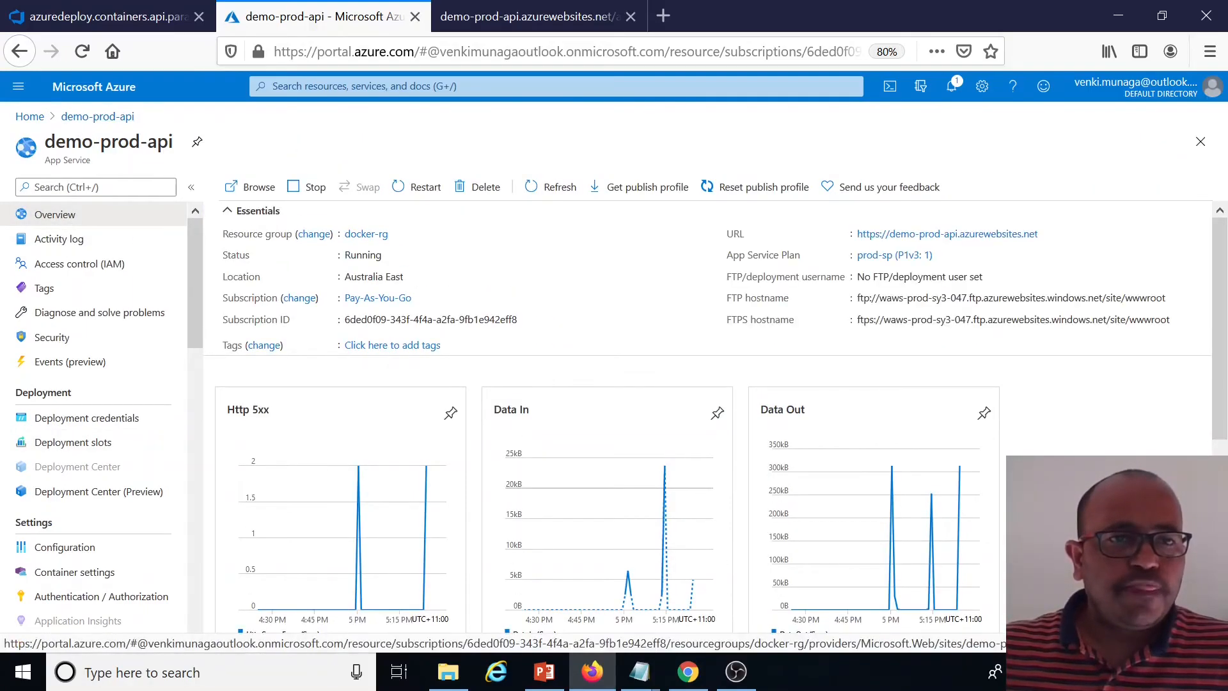
Check the production MVC portal and API customers output, copying the API host name from its address
click(28, 116)
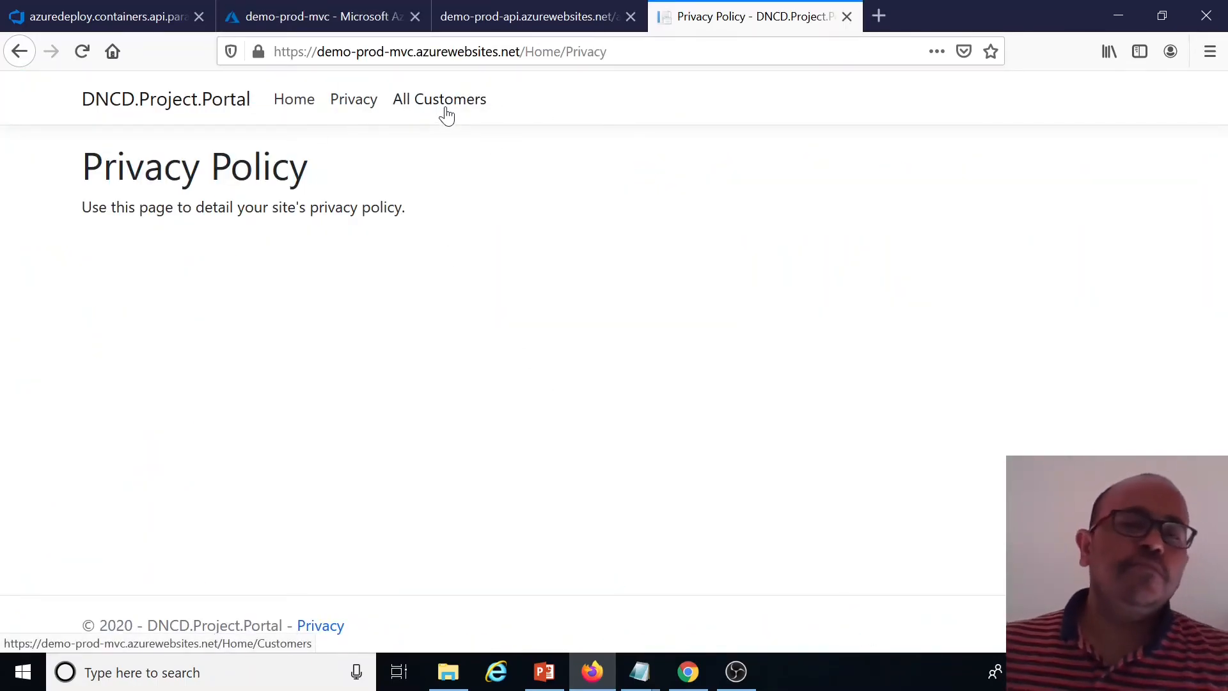
click(510, 22)
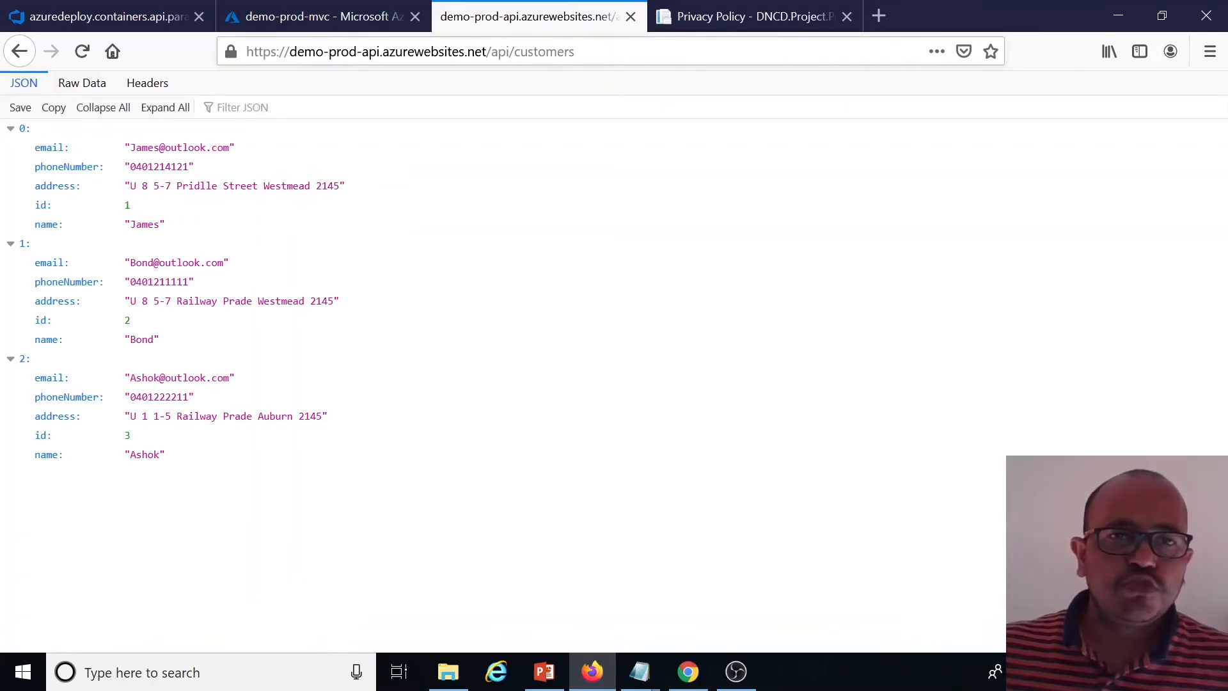
drag(489, 51, 289, 51)
click(815, 443)
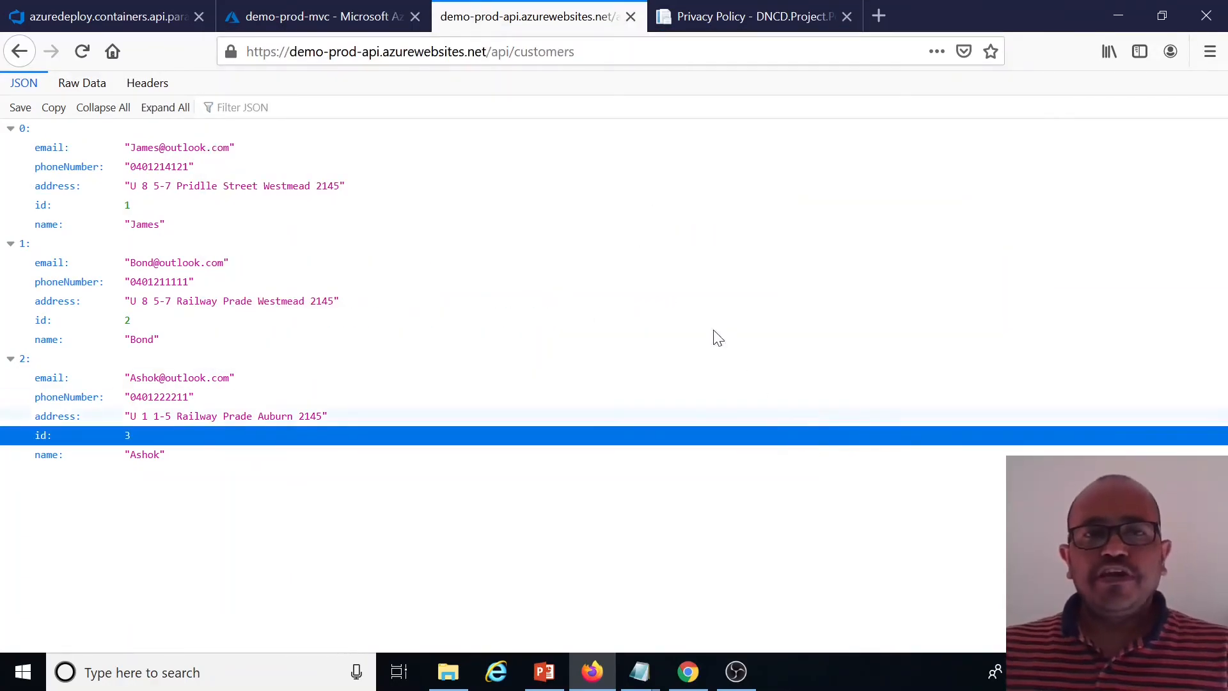
drag(489, 52, 289, 51)
key(ctrl+c)
key(alt+Tab)
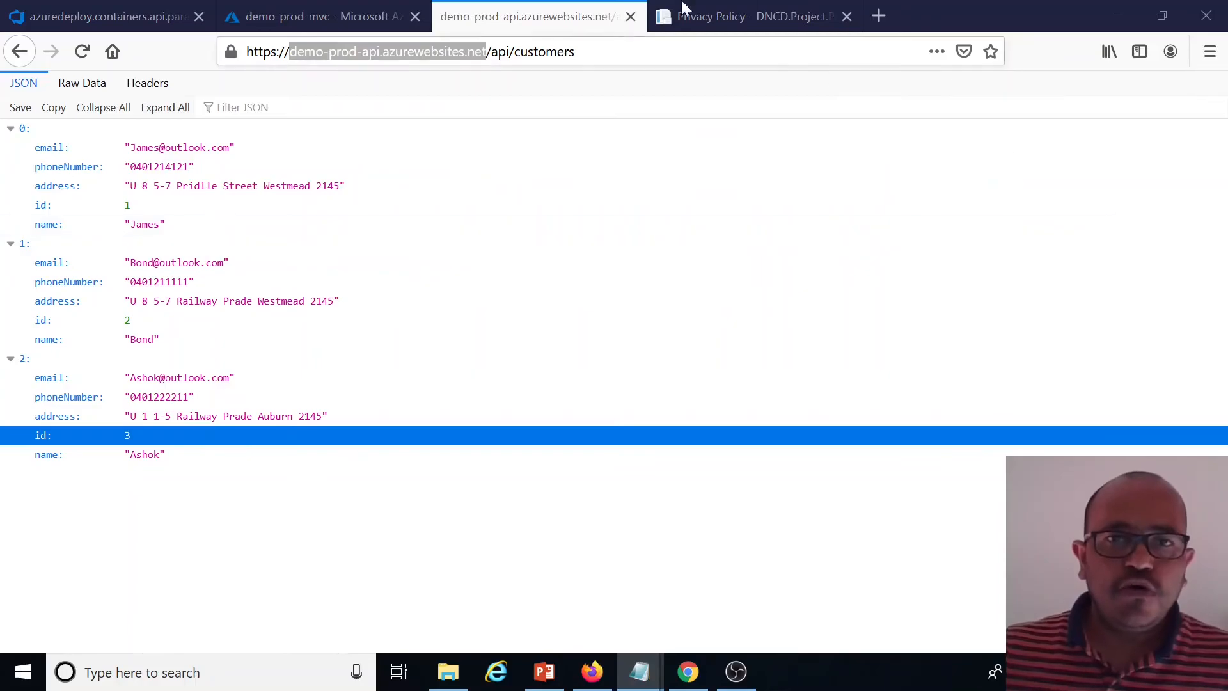
click(319, 23)
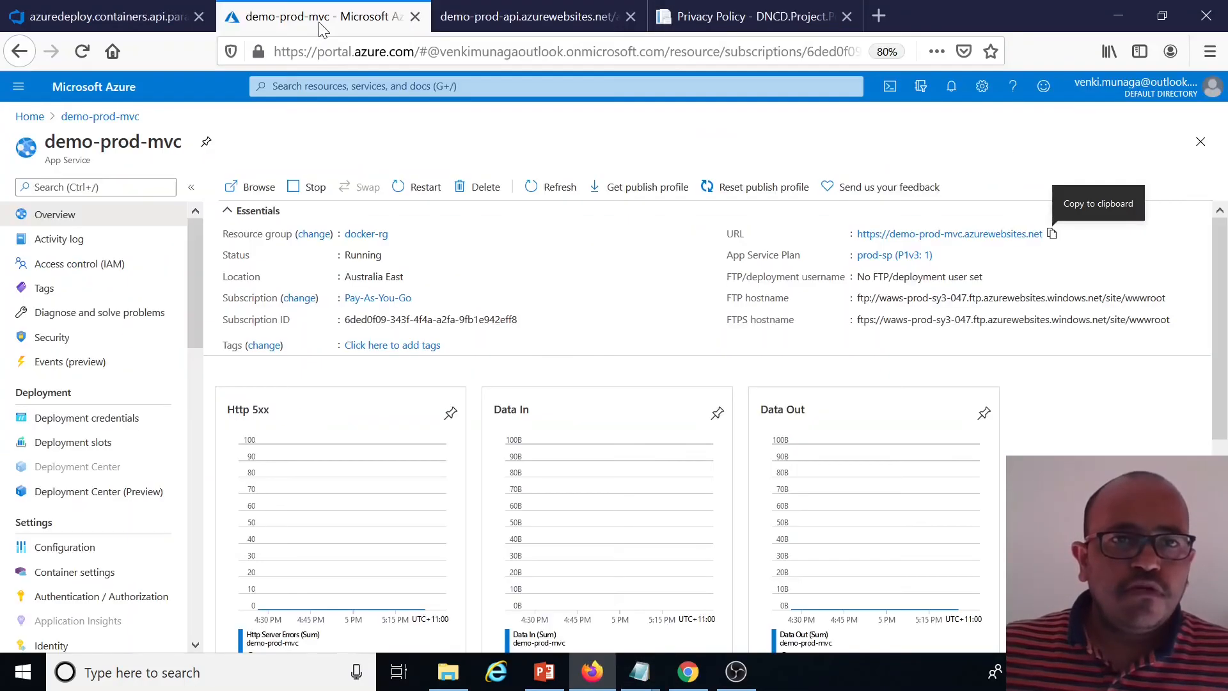
click(132, 15)
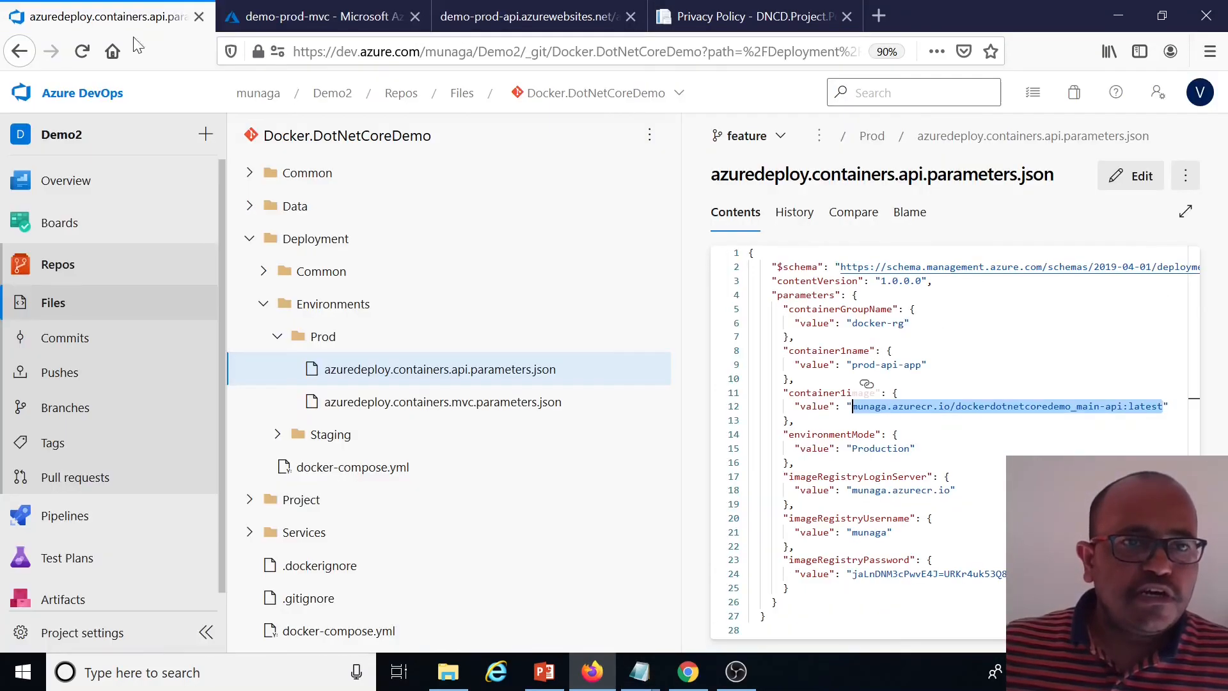
Create a new release pipeline in Azure DevOps starting from an empty job
click(90, 515)
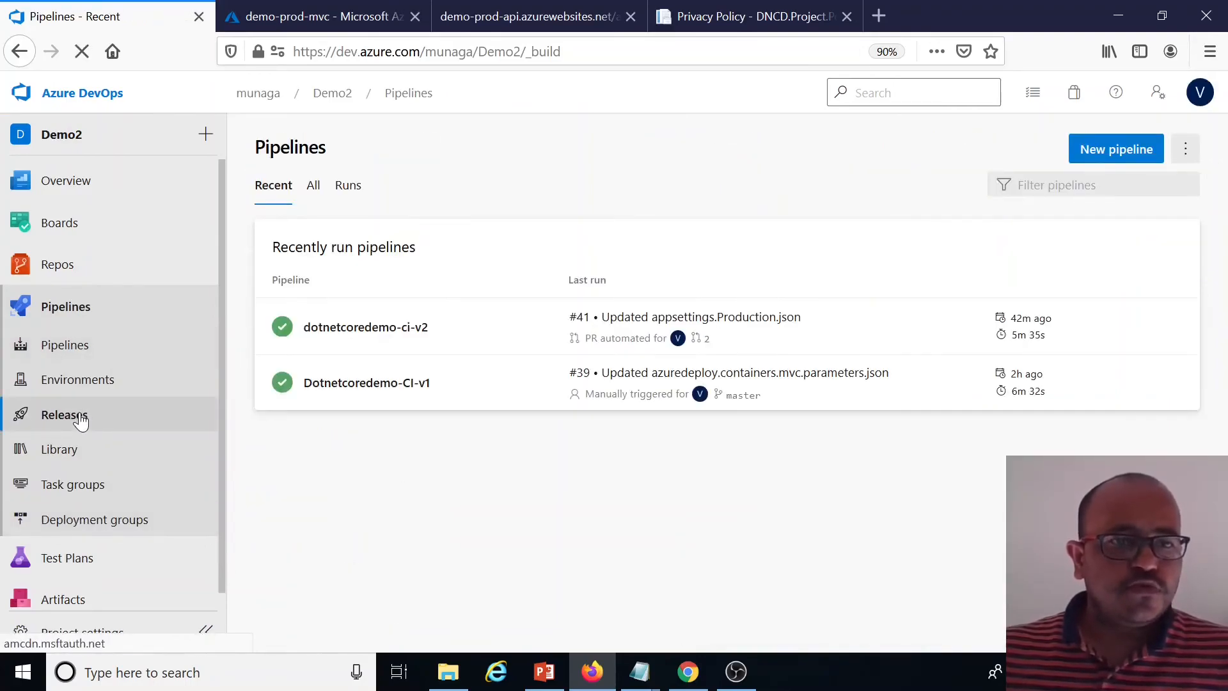
click(93, 420)
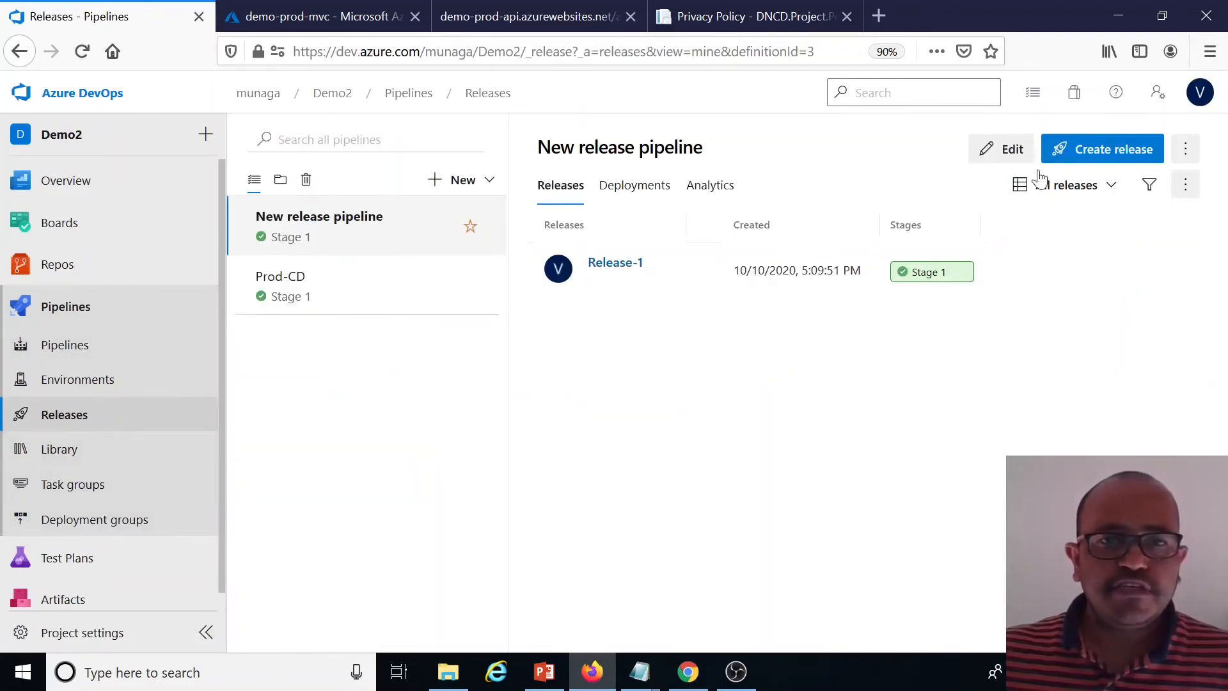
click(1099, 161)
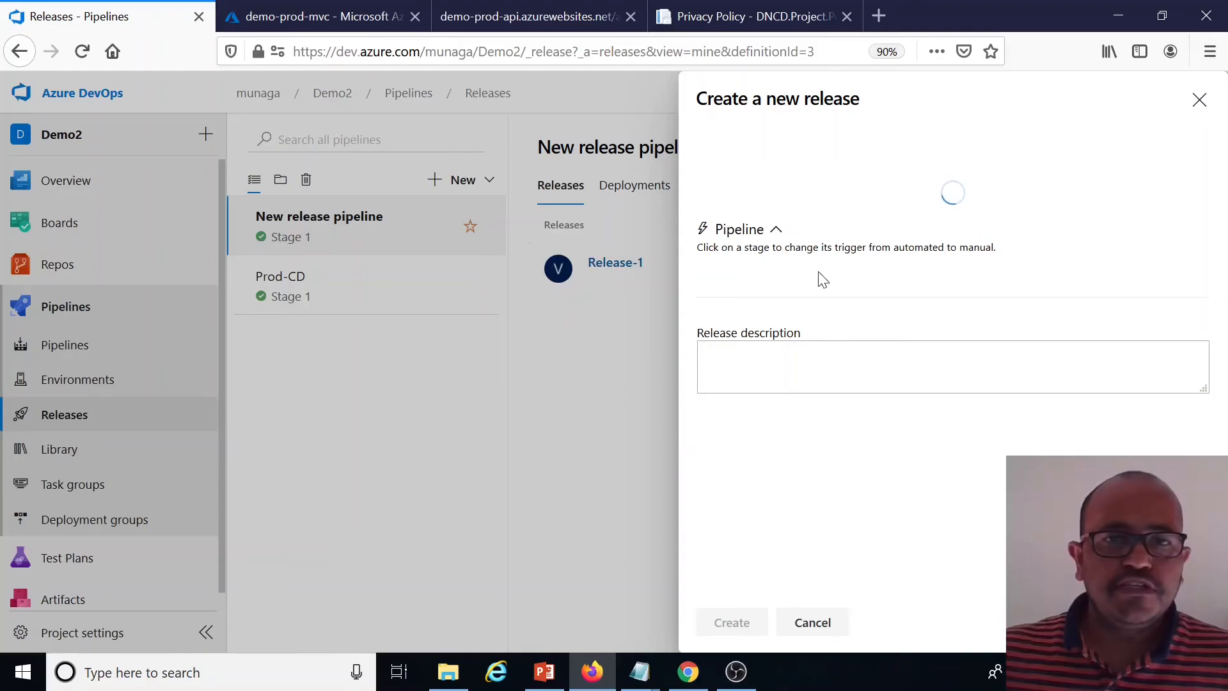
click(812, 623)
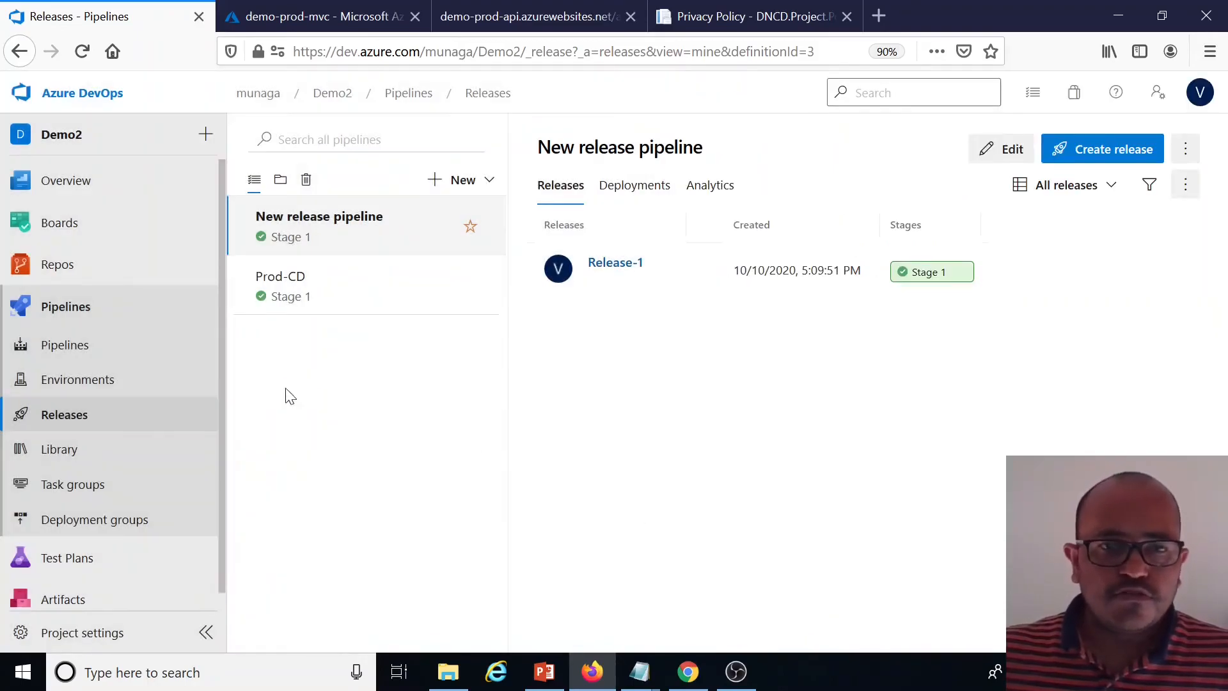
click(465, 181)
click(409, 220)
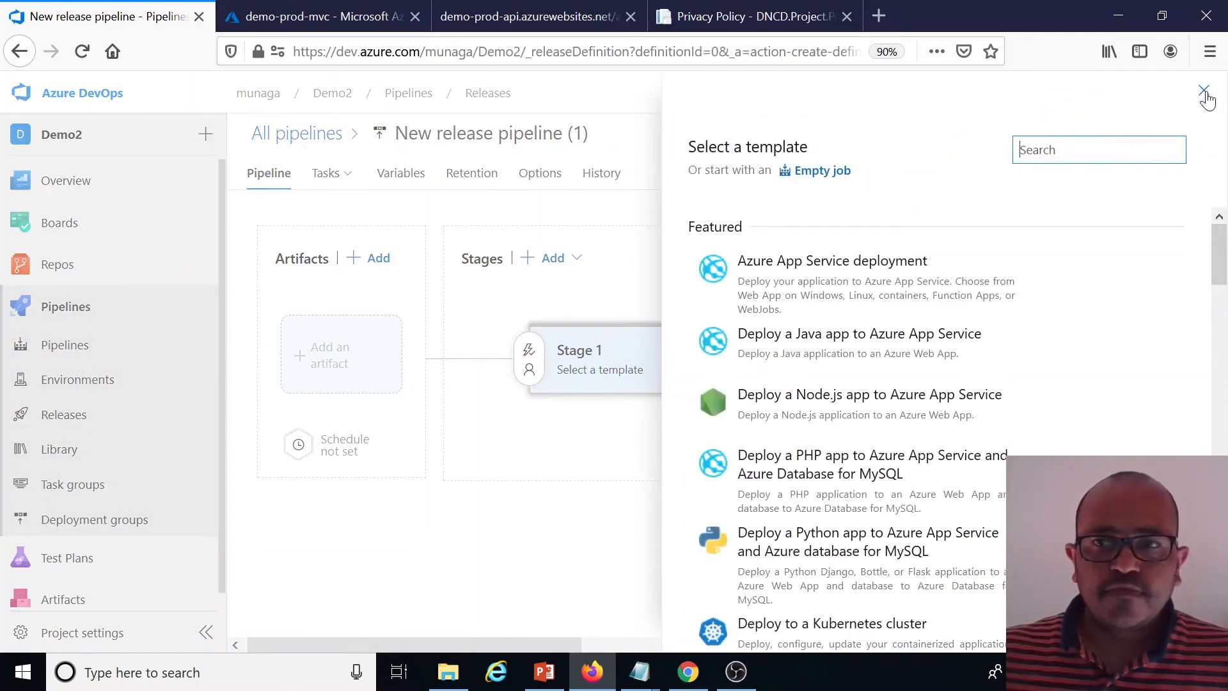
click(821, 170)
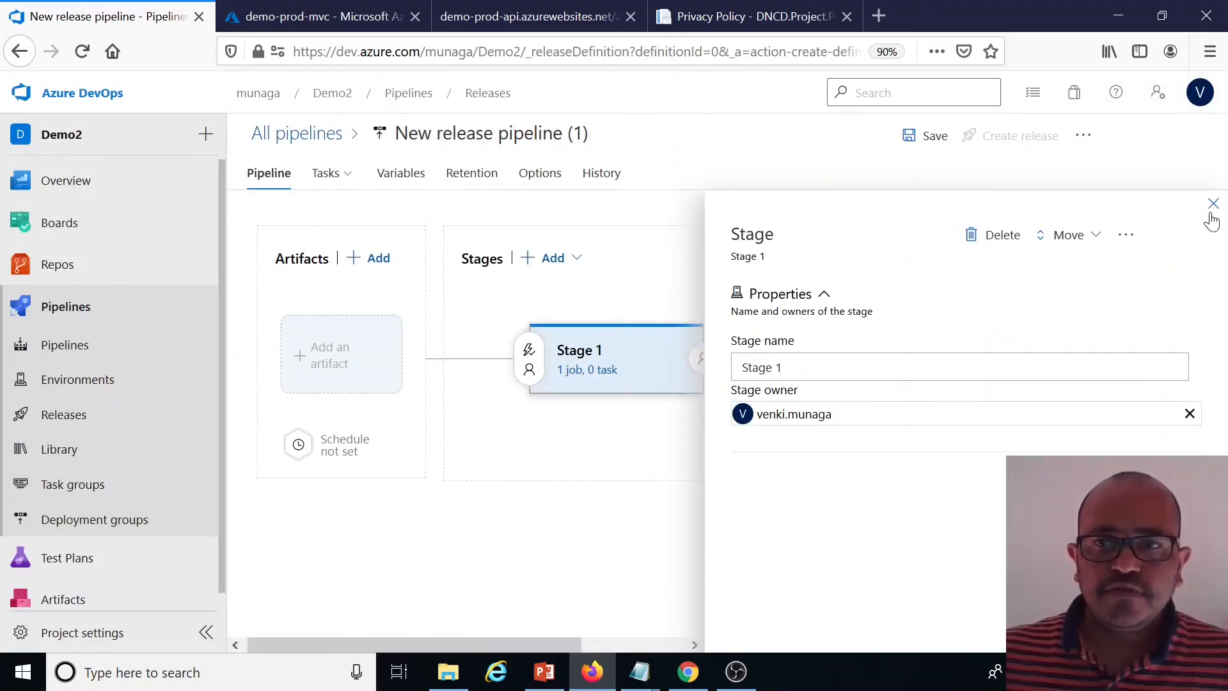
Add an Azure Web App for Containers task to Stage 1's agent job after searching tasks for contain
click(1213, 204)
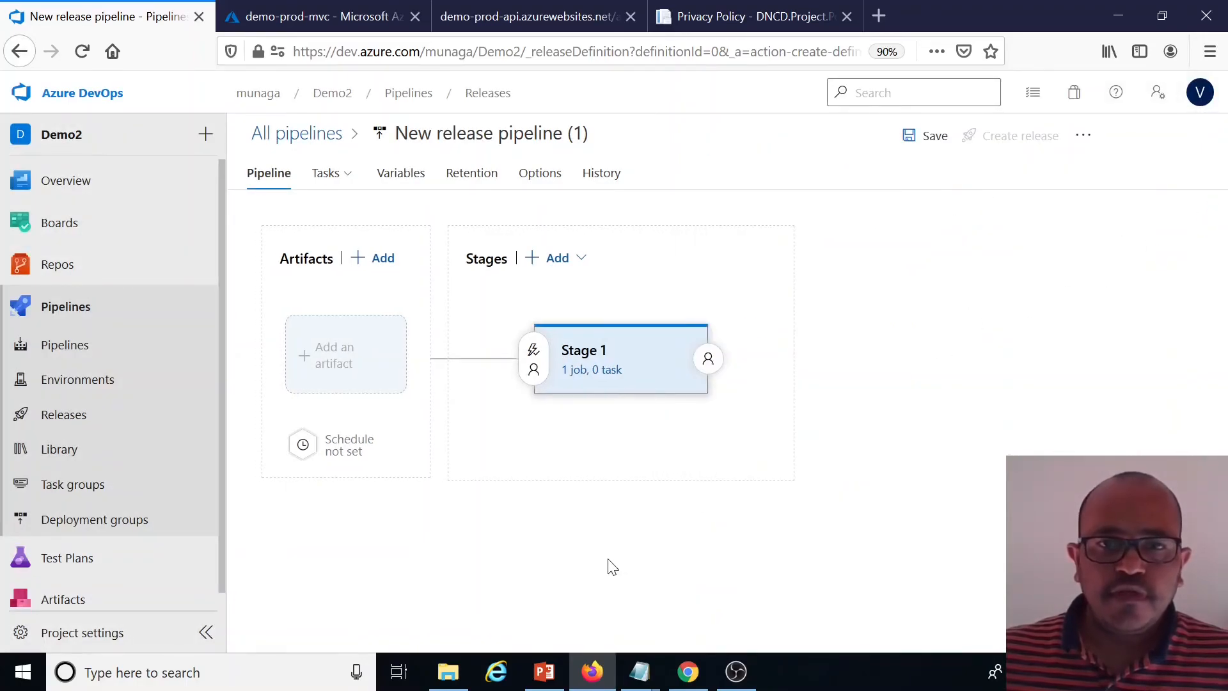
click(601, 371)
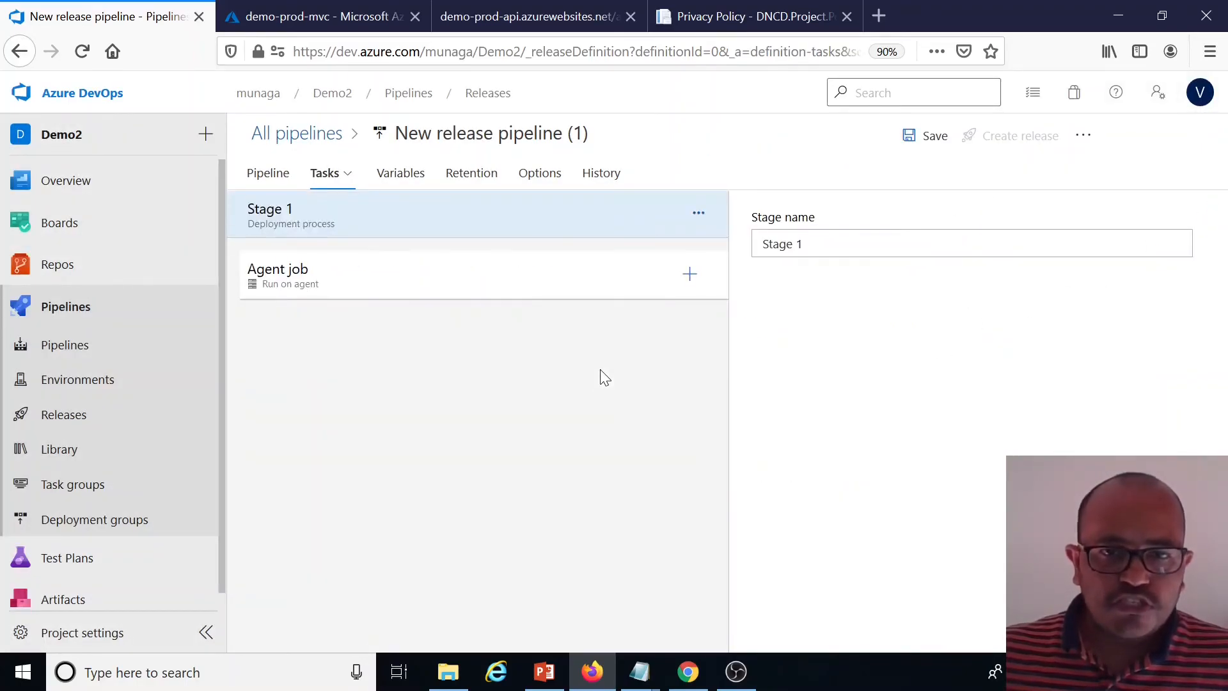
click(689, 274)
click(1094, 227)
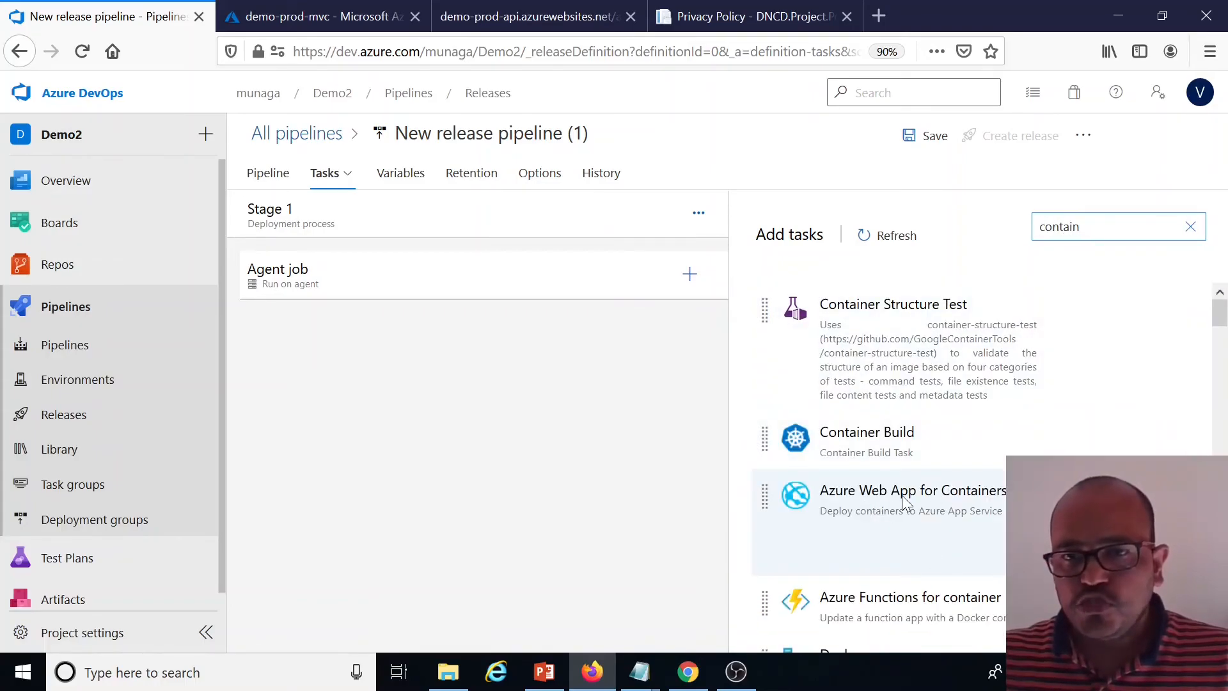
click(1087, 532)
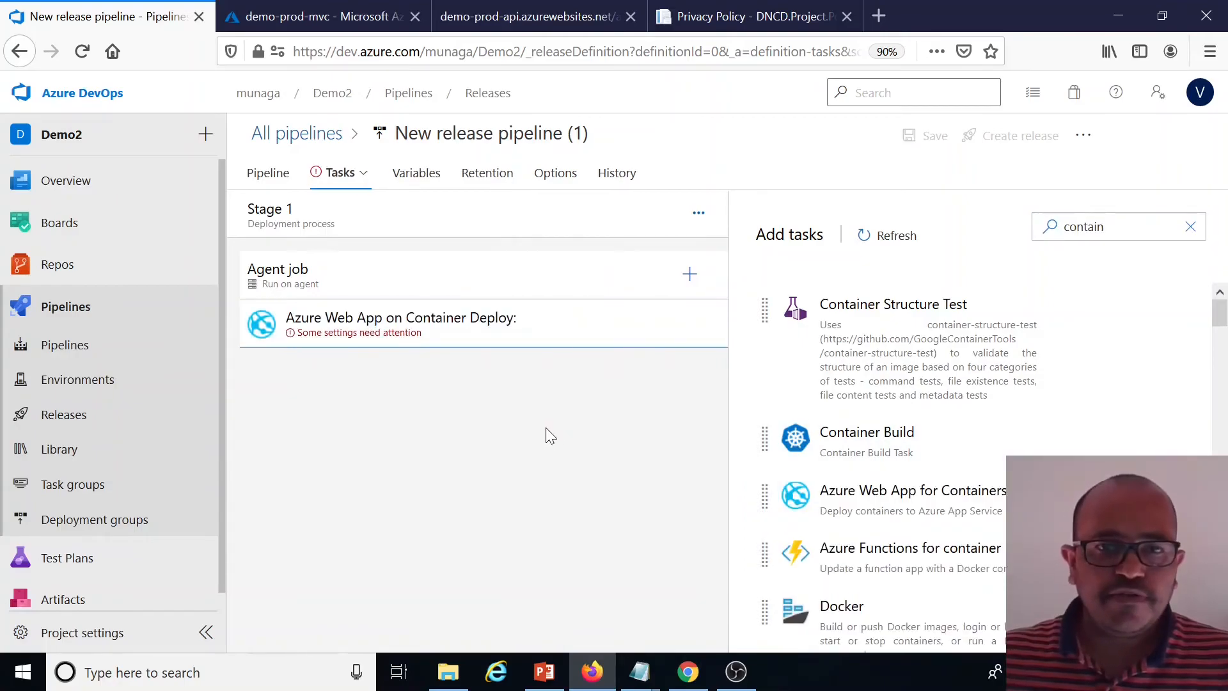
Open the container deploy task's settings and set its Azure subscription to the azure-con-v1 service connection
click(495, 330)
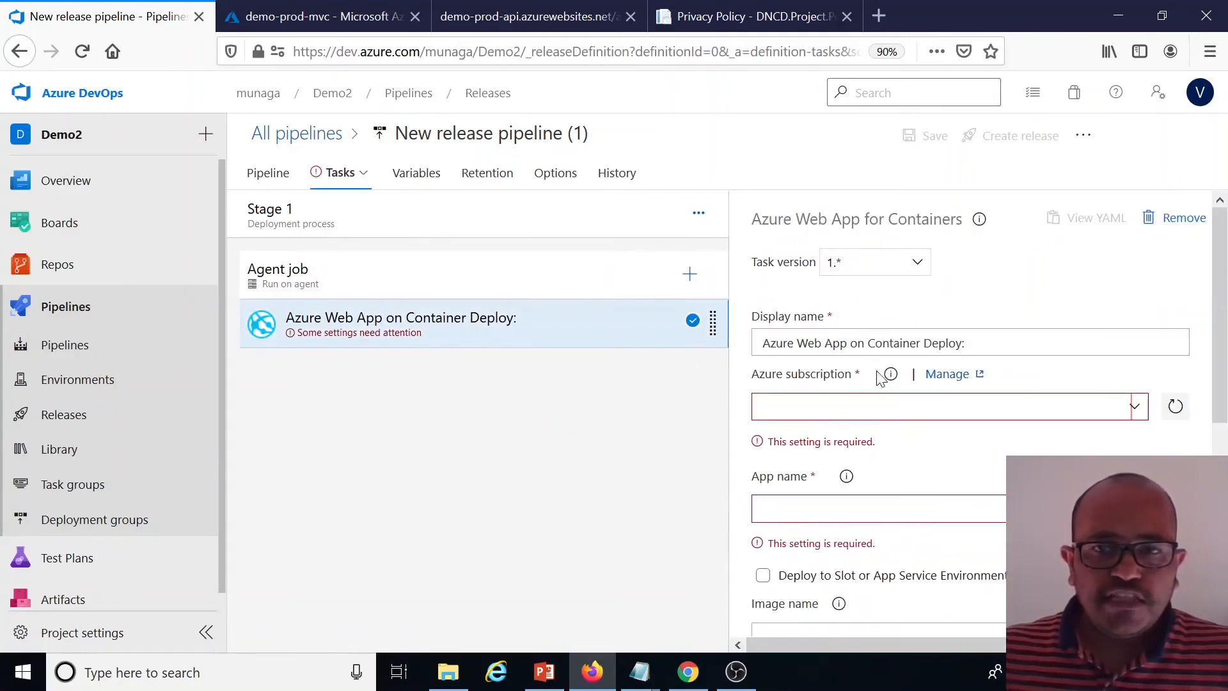
scroll(965, 377, down, 2)
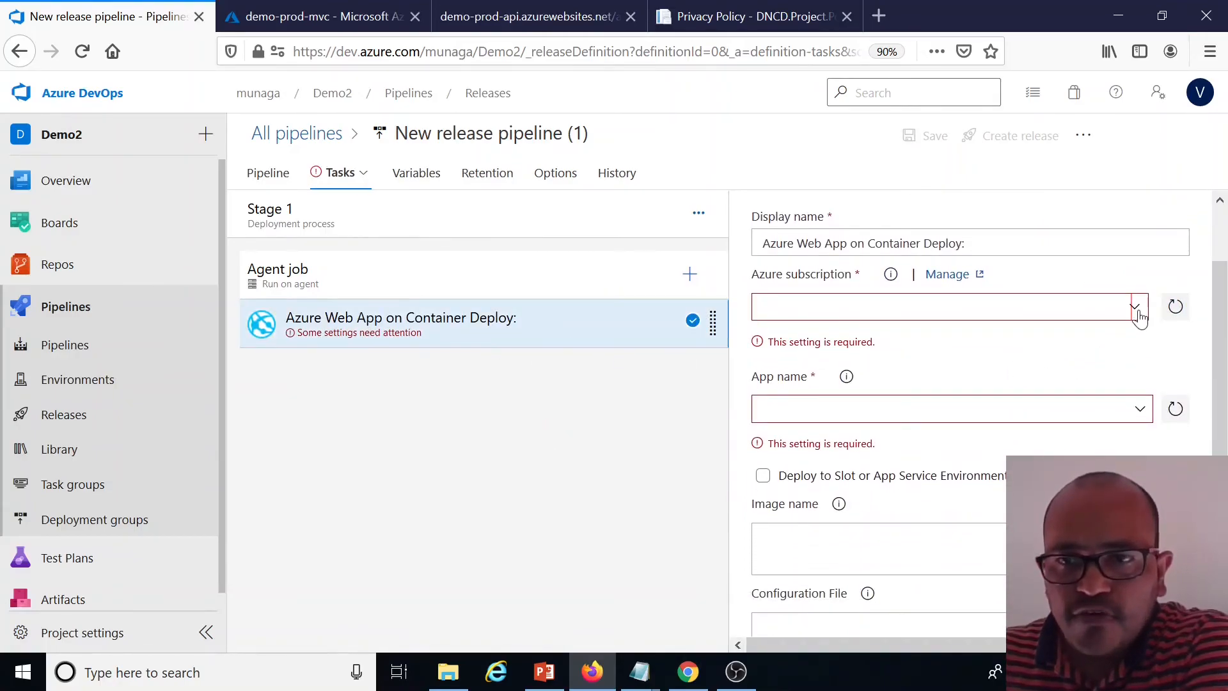
click(1135, 306)
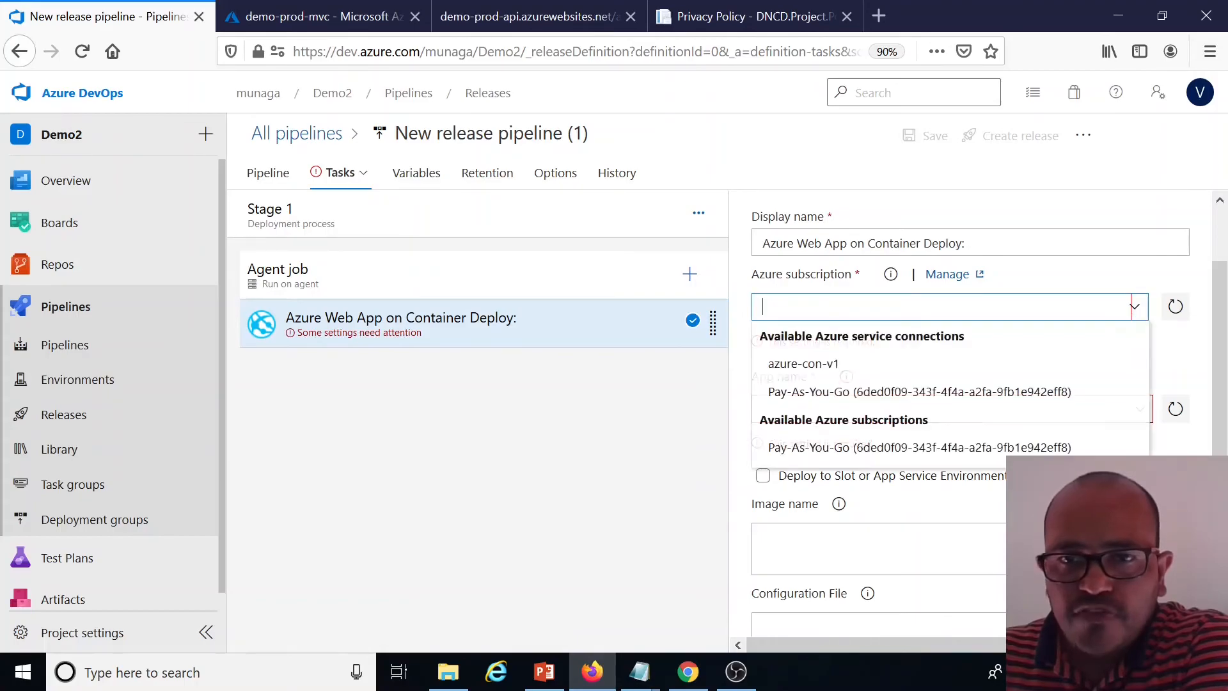
click(820, 364)
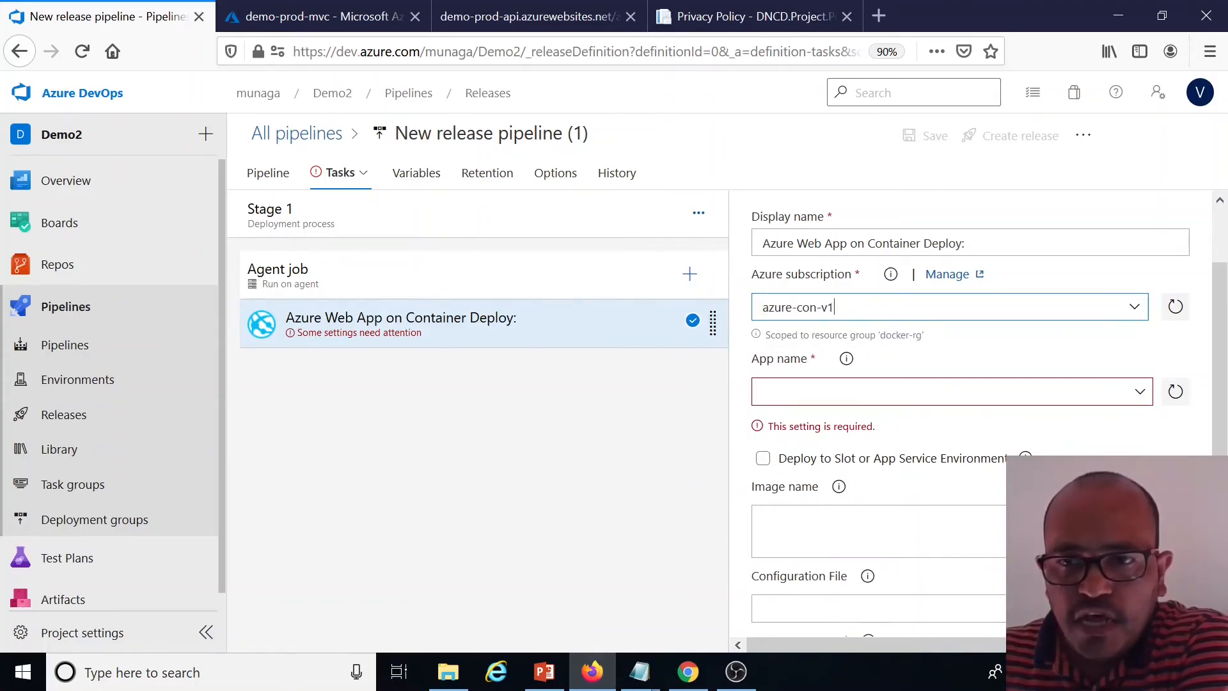
Check the App name list and the docker-rg resource group's web apps in the Azure portal
click(1140, 393)
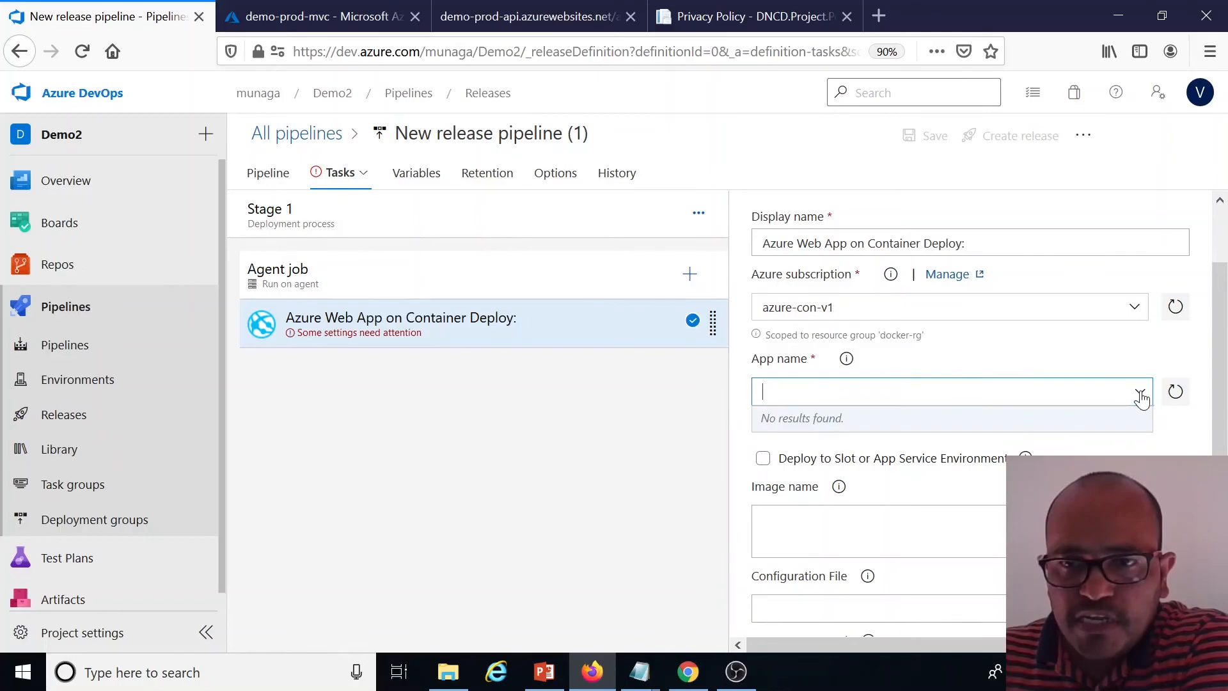
click(1174, 392)
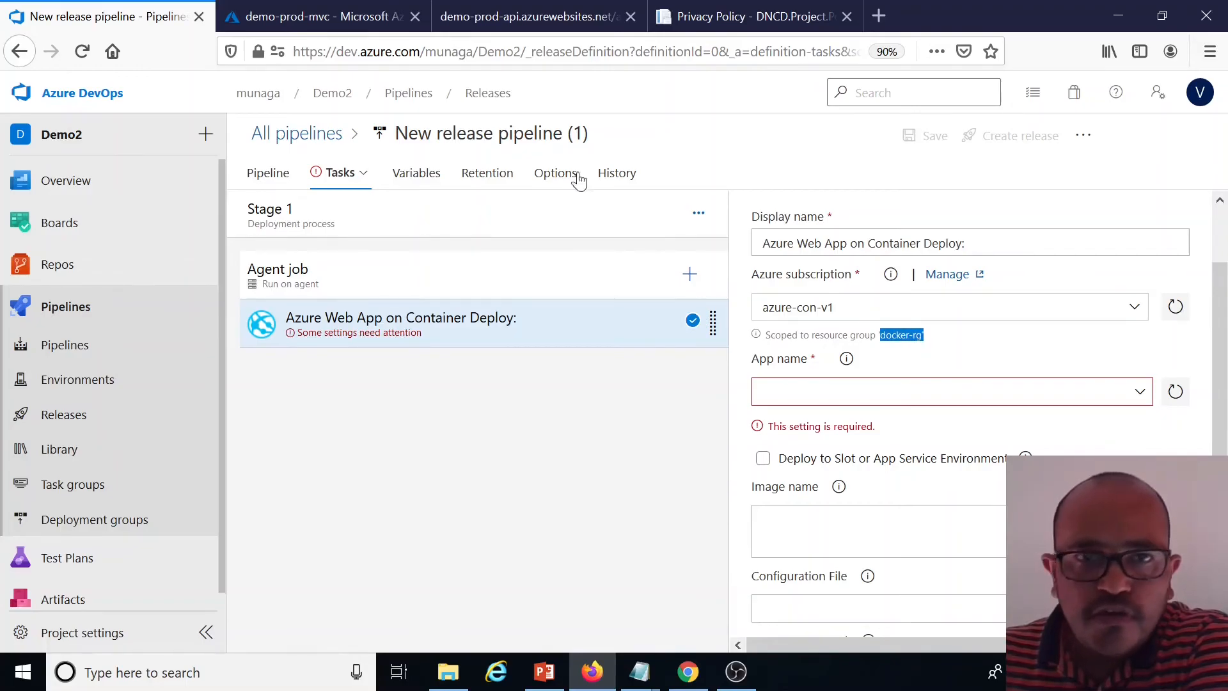
click(335, 9)
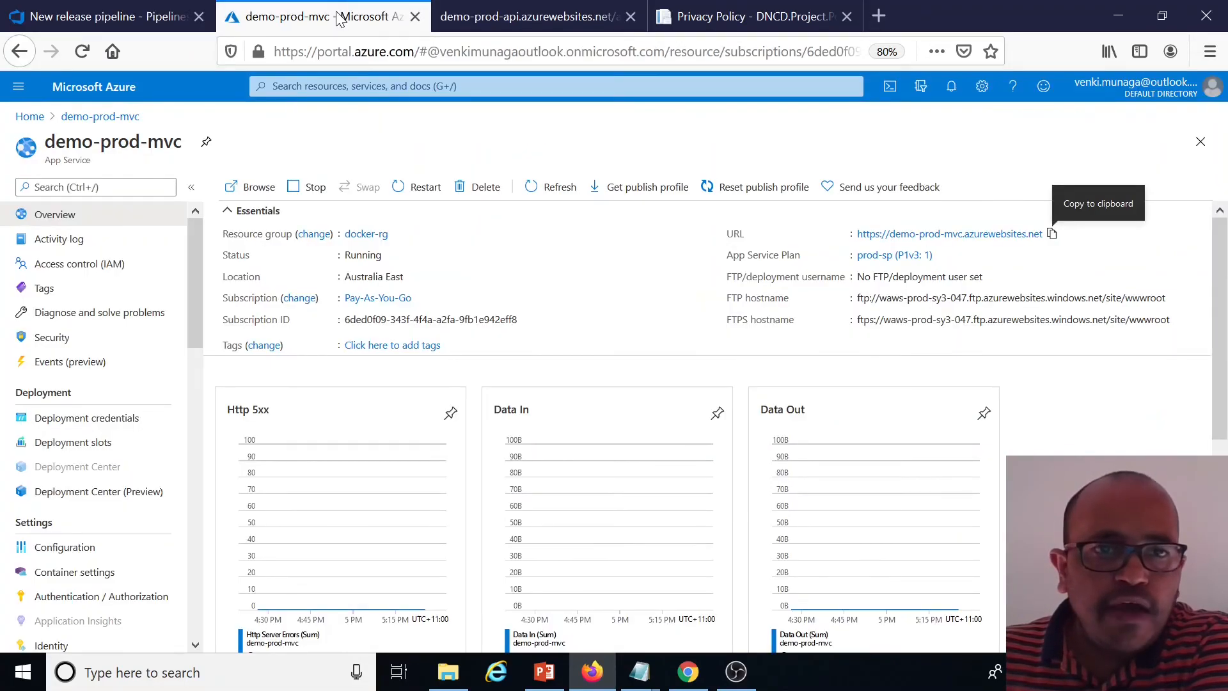
click(376, 234)
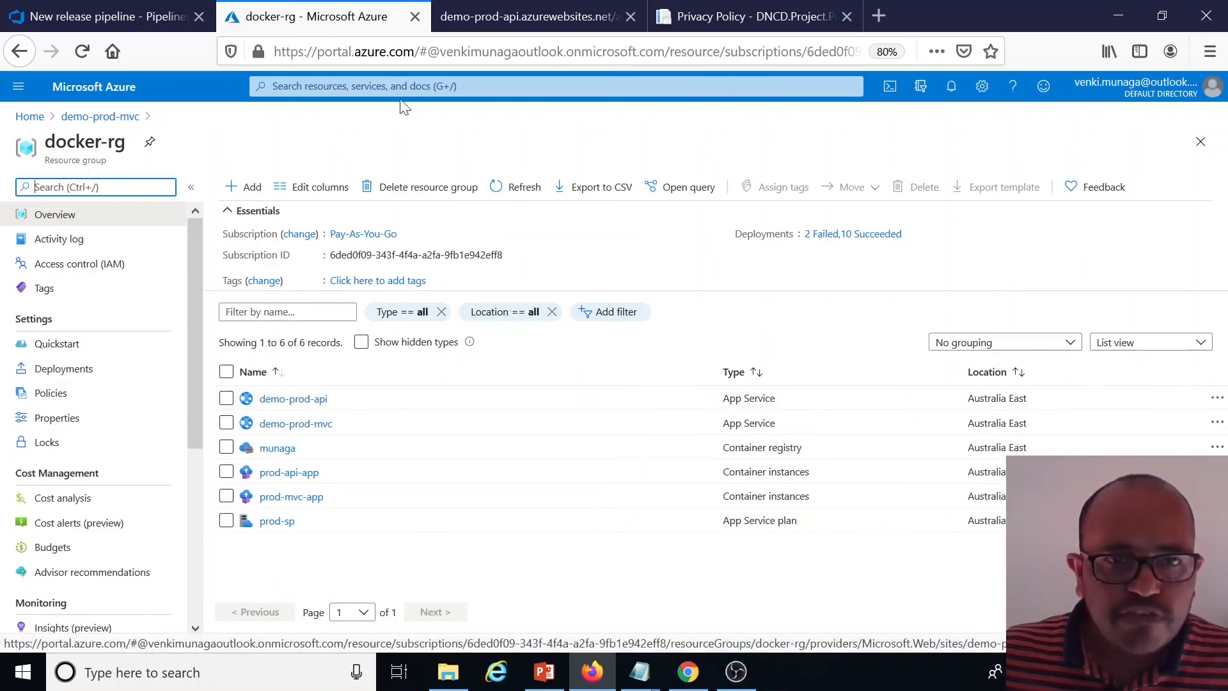
click(132, 23)
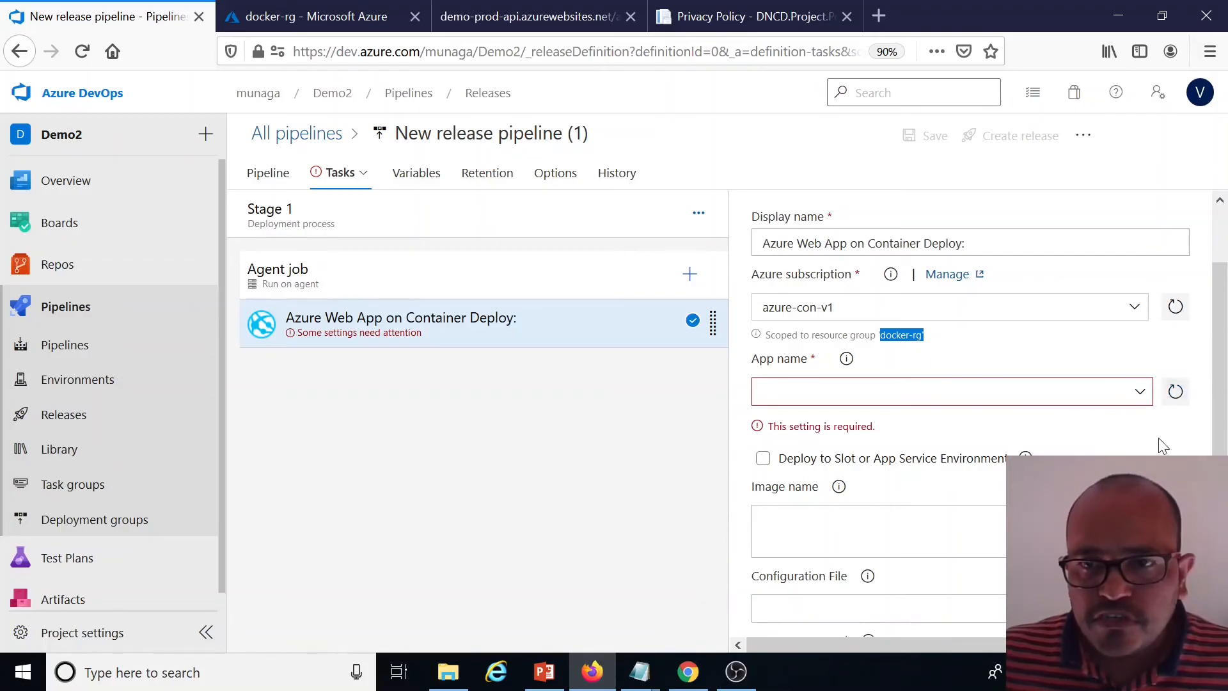
click(1142, 393)
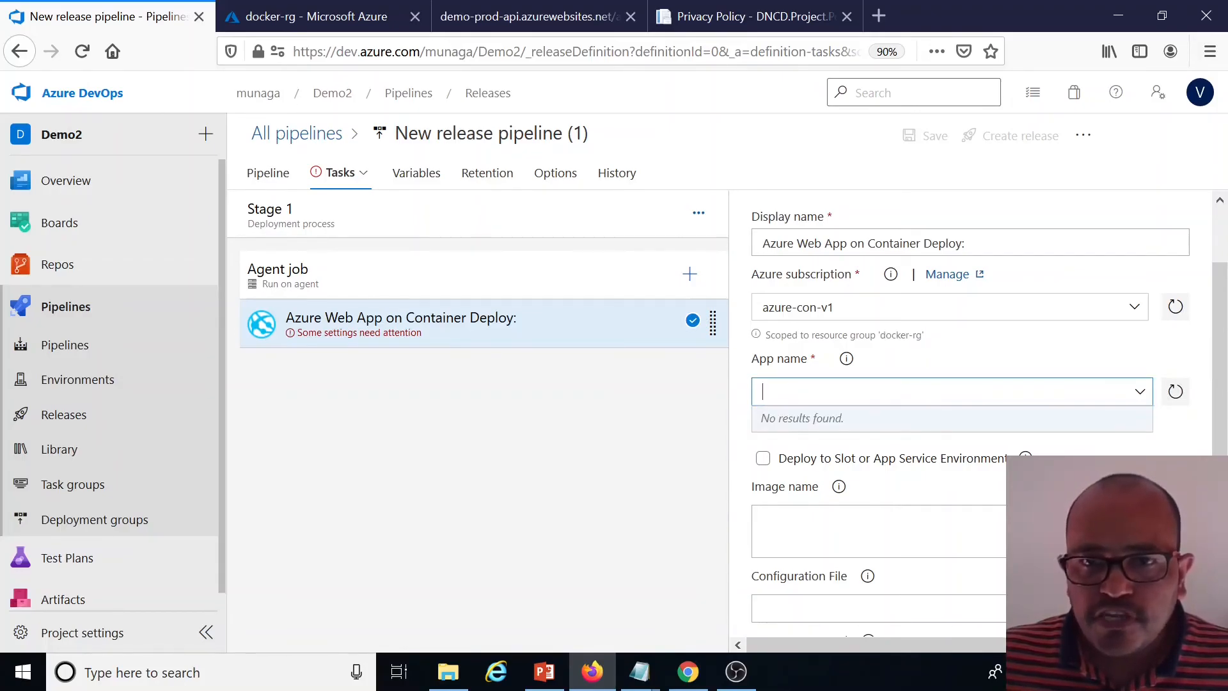
click(326, 26)
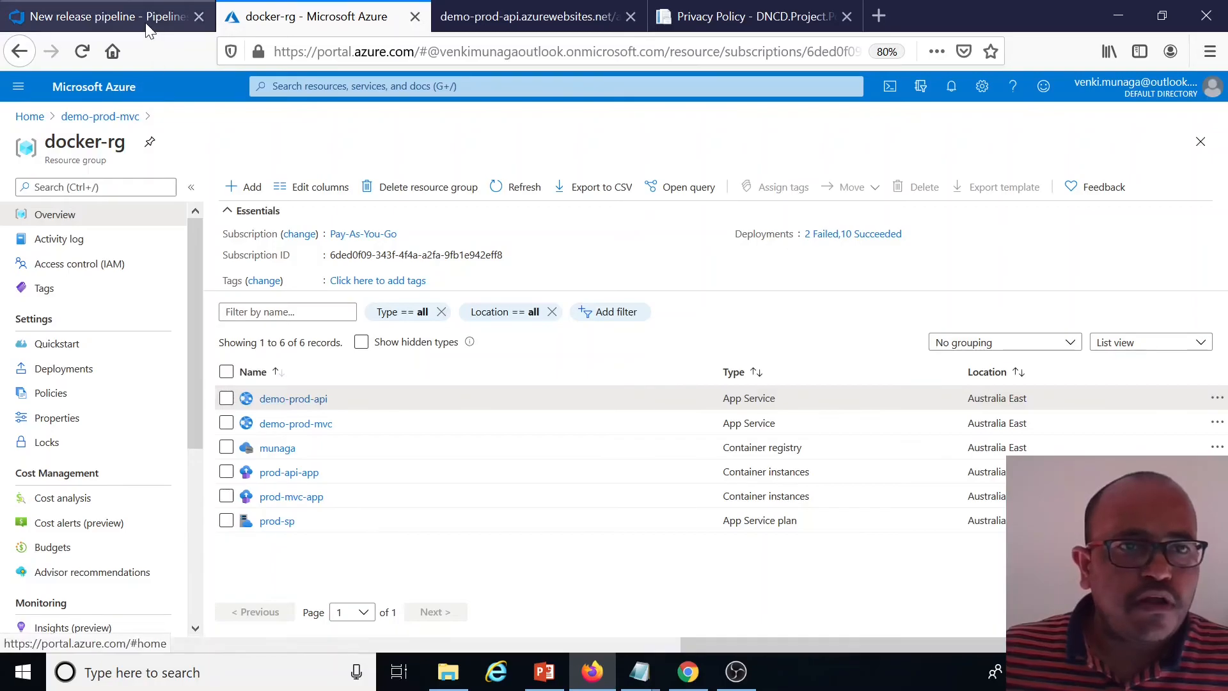
Set the task's app name to demo-prod-api
click(106, 16)
text(emo-)
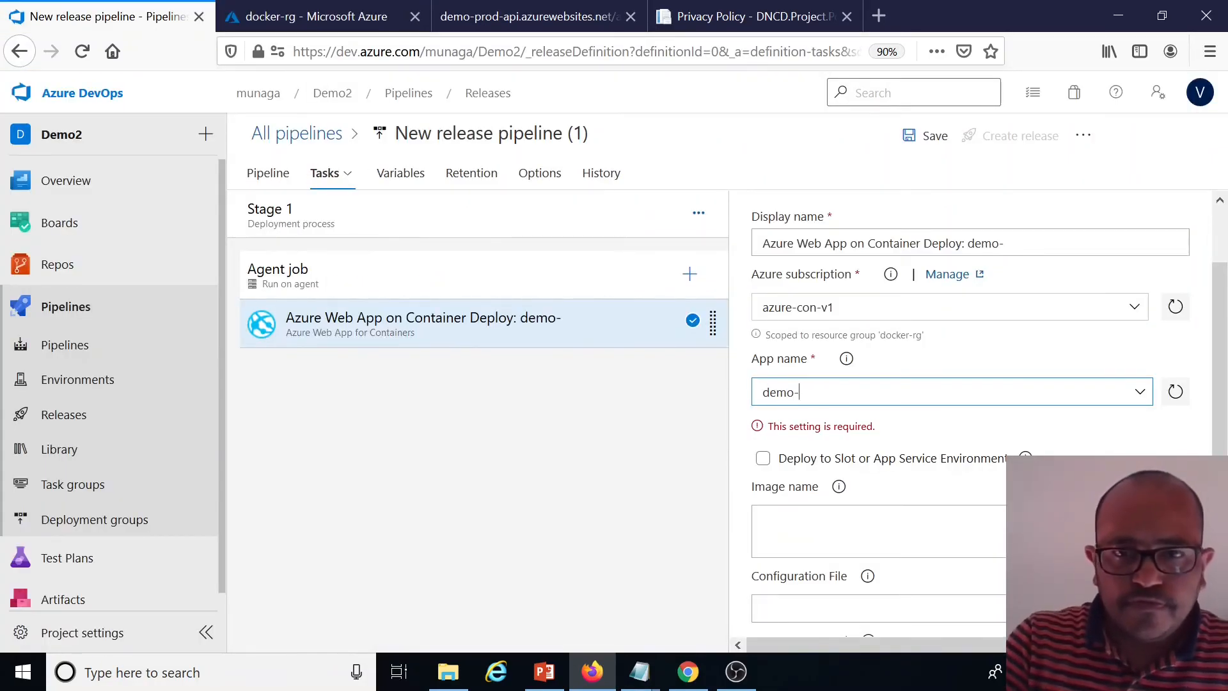
text(rp)
key(BackSpace)
key(BackSpace)
text(prod-api)
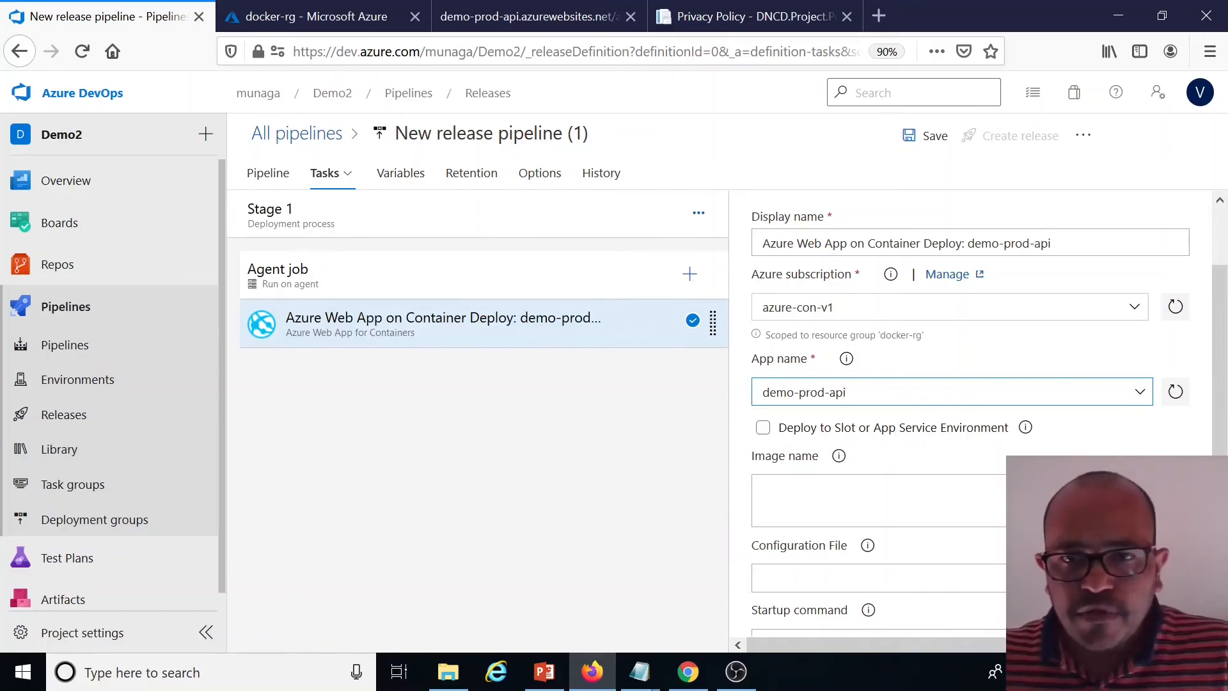
Set the task's image name to munaga.azurecr.io/dockerdotnetcoredemo_main-api:latest
click(879, 500)
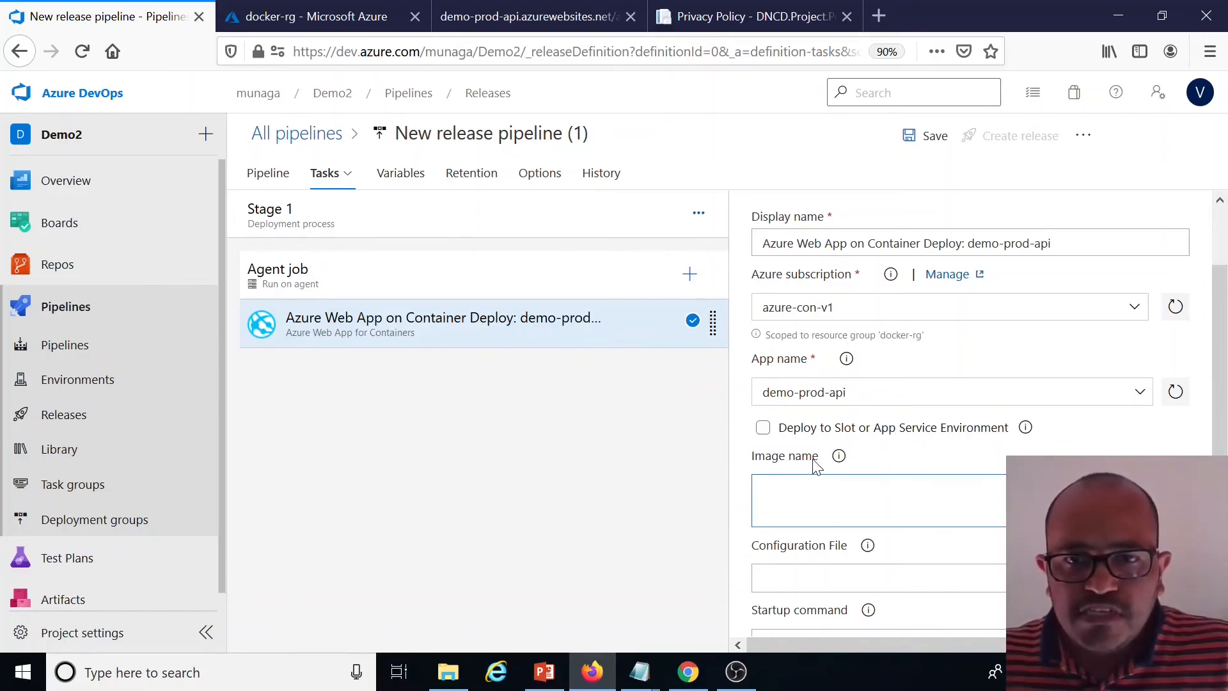
click(838, 457)
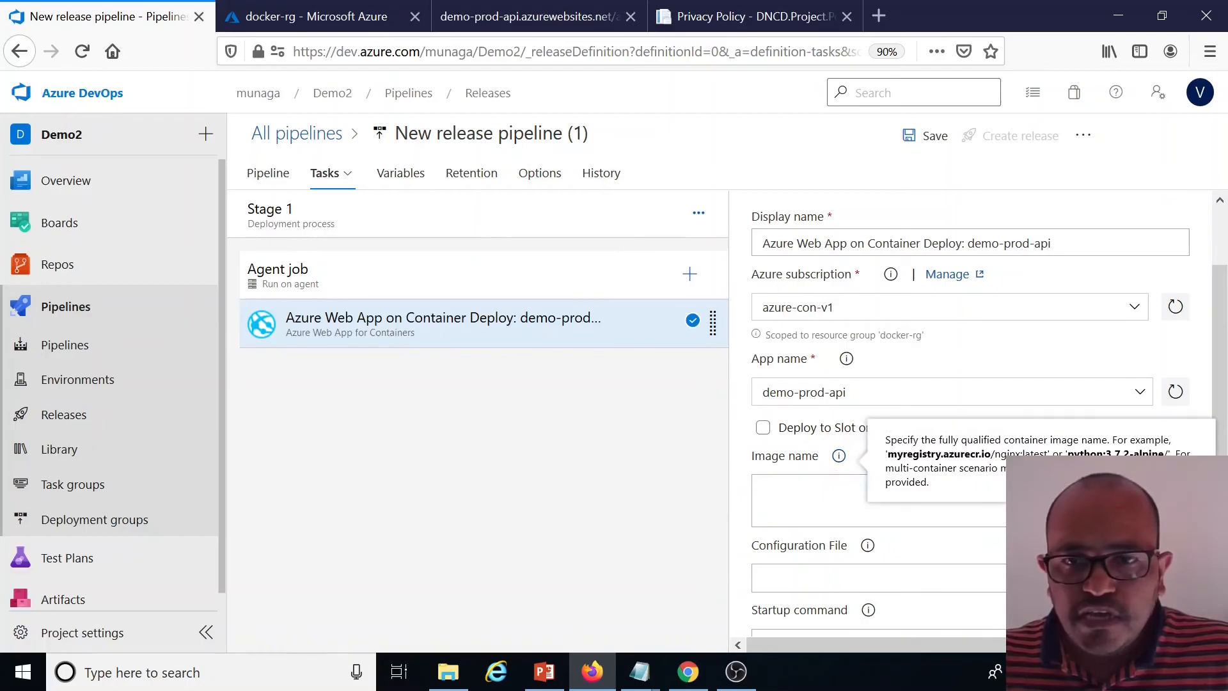
drag(1047, 454, 885, 458)
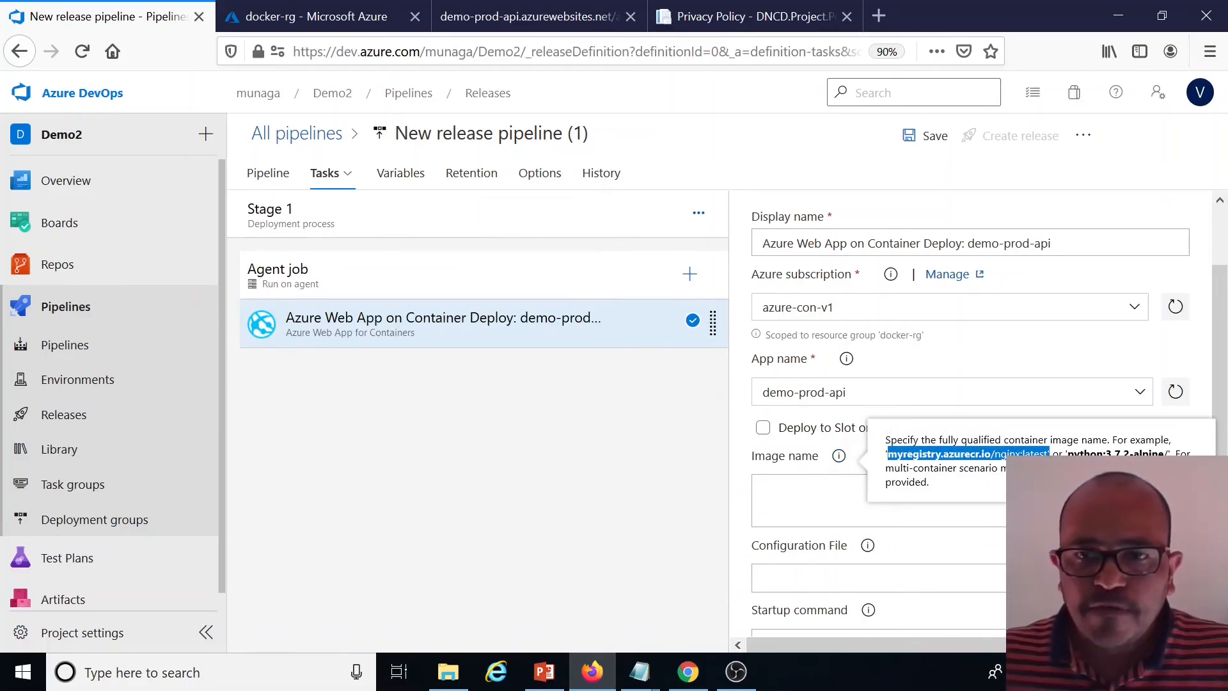
click(345, 16)
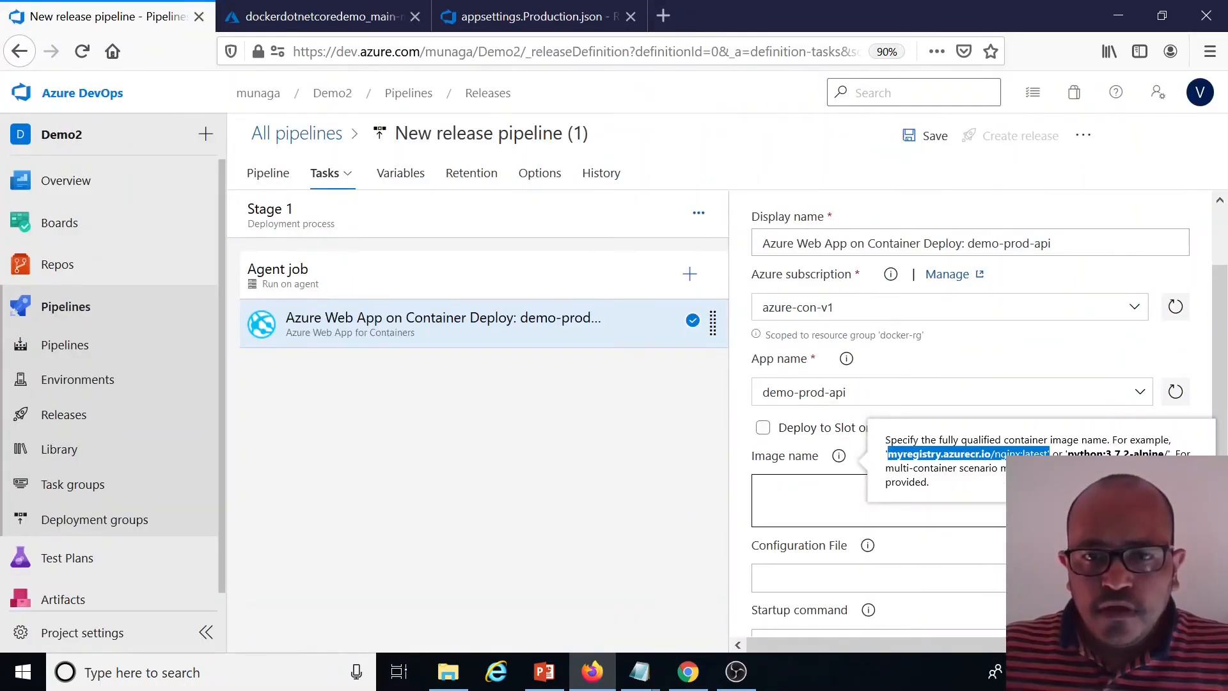
click(762, 487)
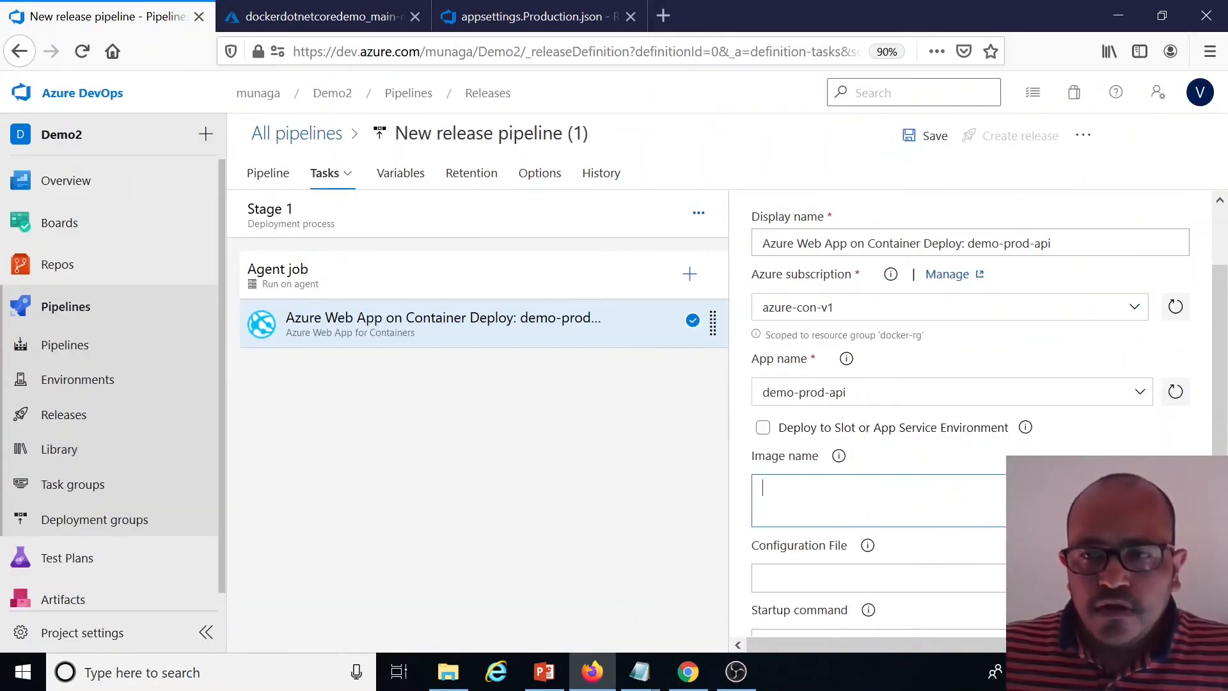
key(alt+Tab)
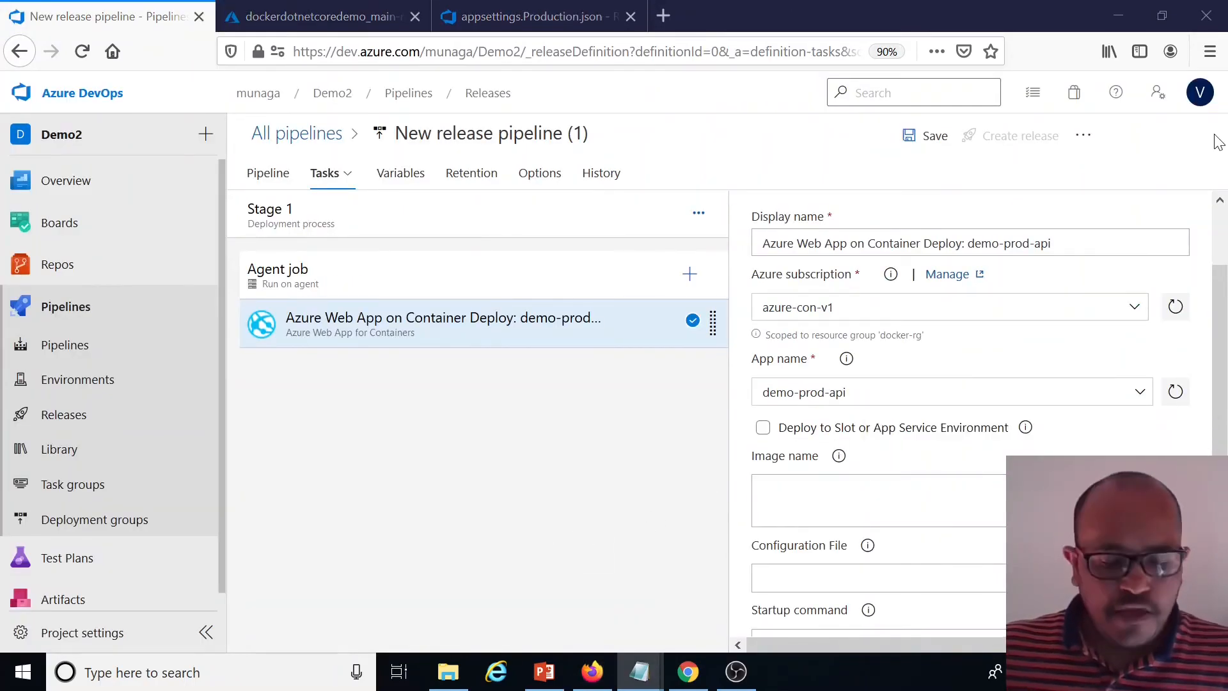
click(838, 455)
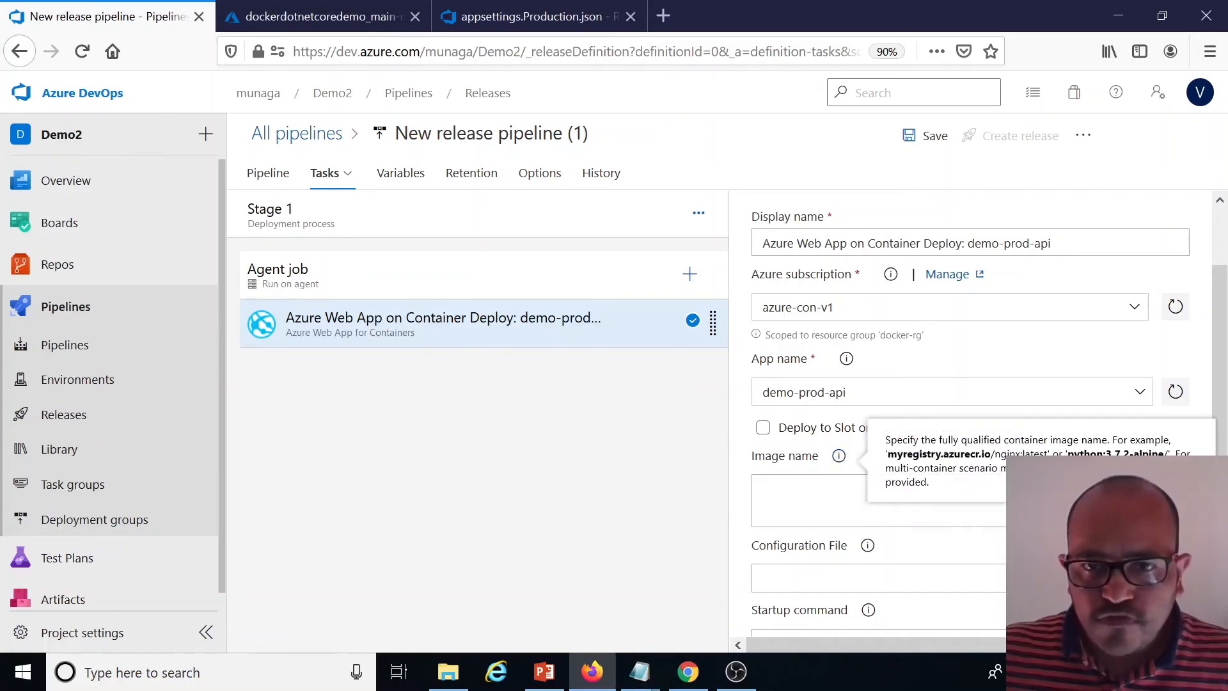
key(ctrl+v)
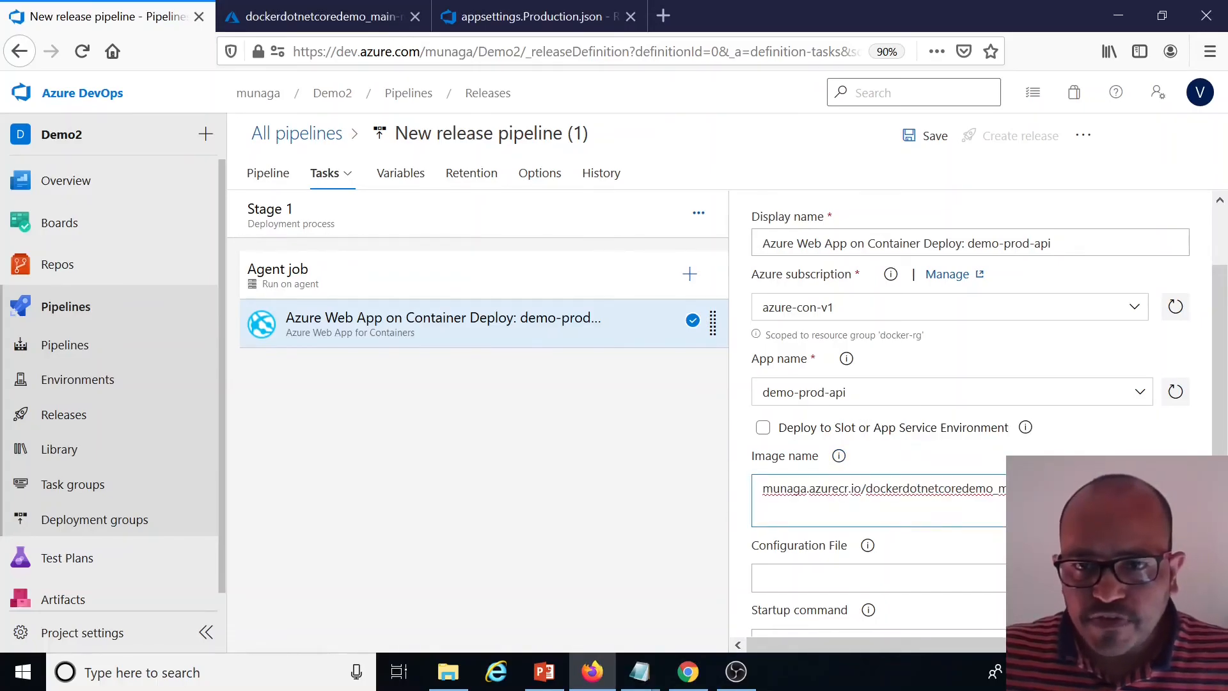
Save the new release pipeline
click(919, 565)
scroll(1022, 347, down, 3)
scroll(883, 399, up, 3)
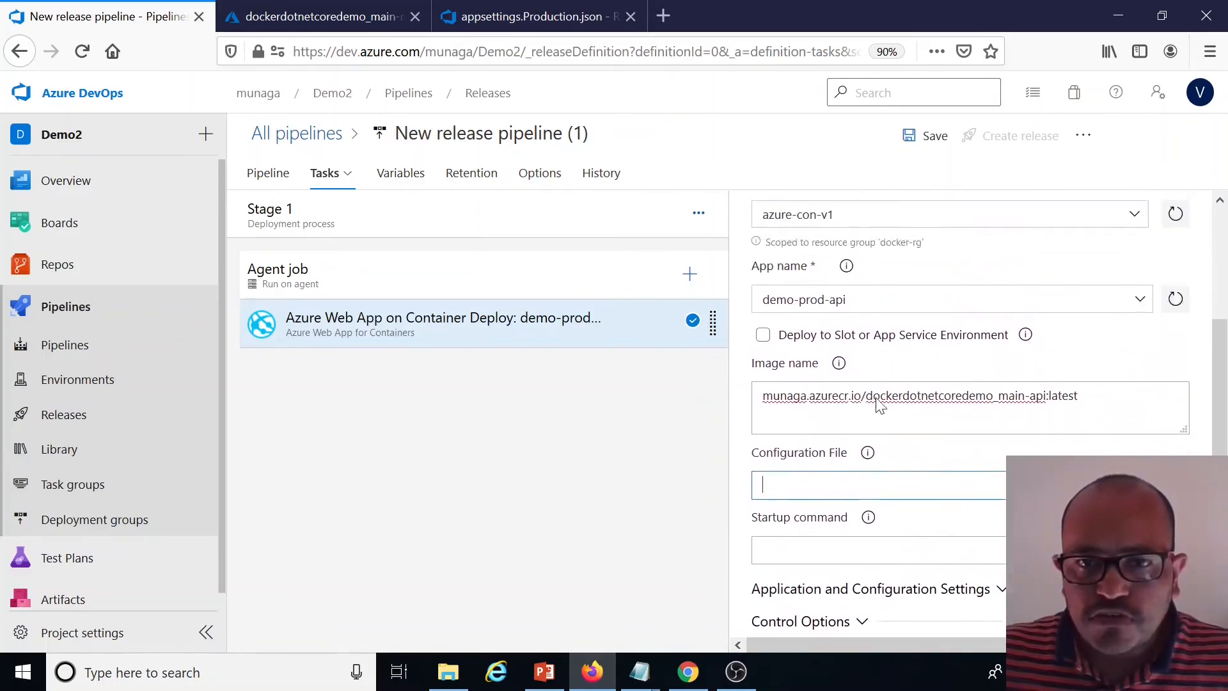
click(926, 137)
click(715, 459)
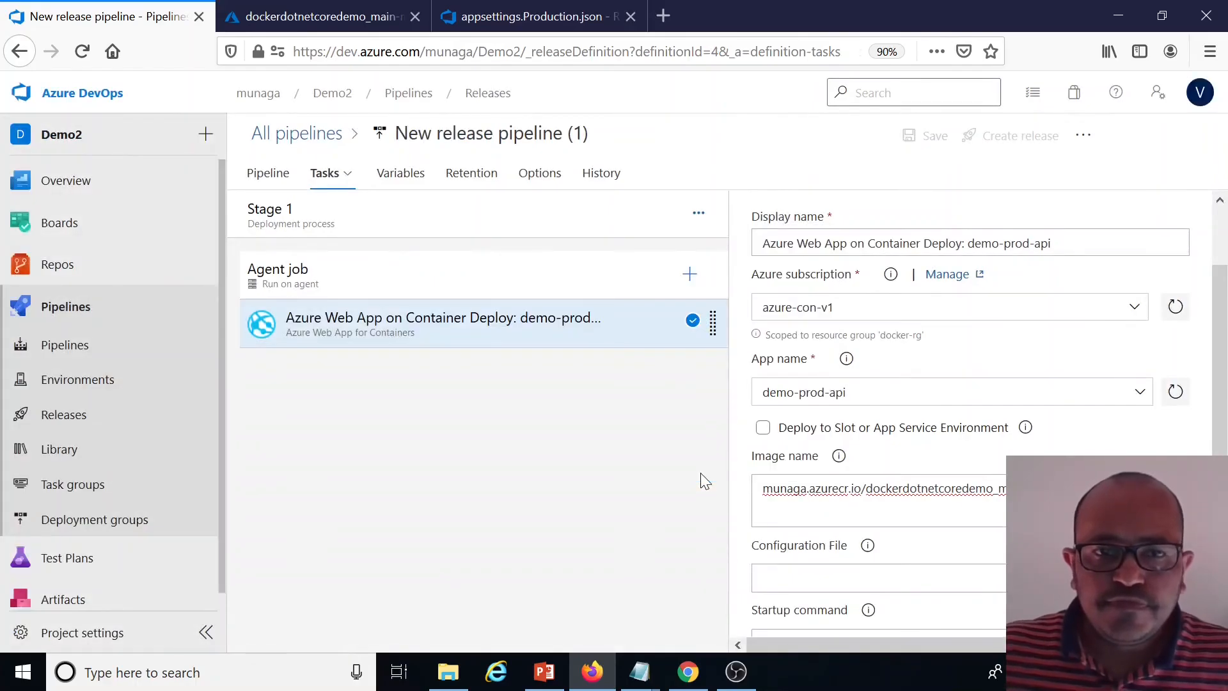
Prefix the task's display name with "API :" and clone the task
click(757, 247)
text(API )
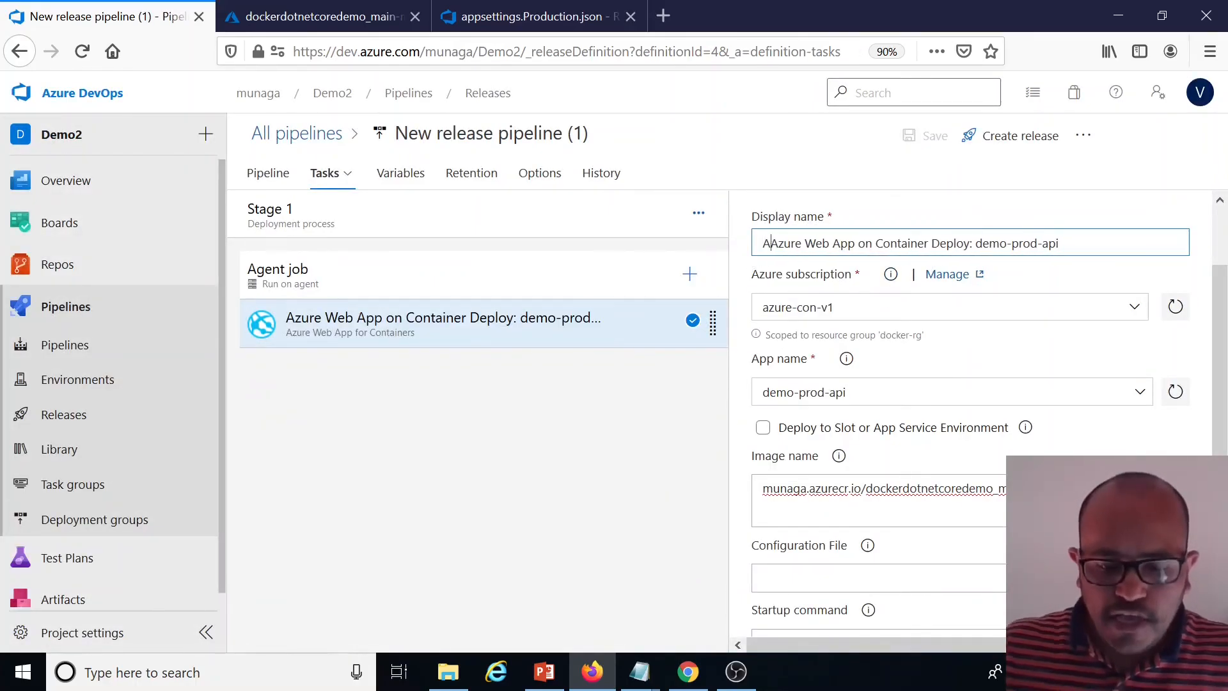
text(:)
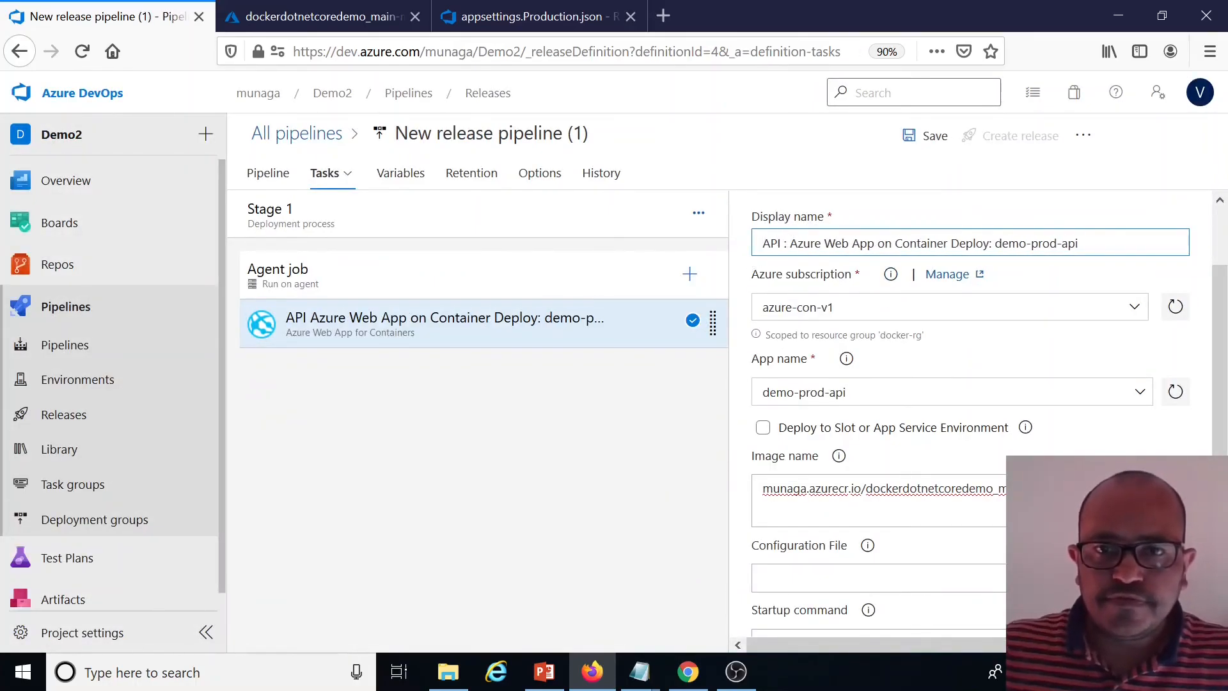
right_click(646, 330)
click(614, 434)
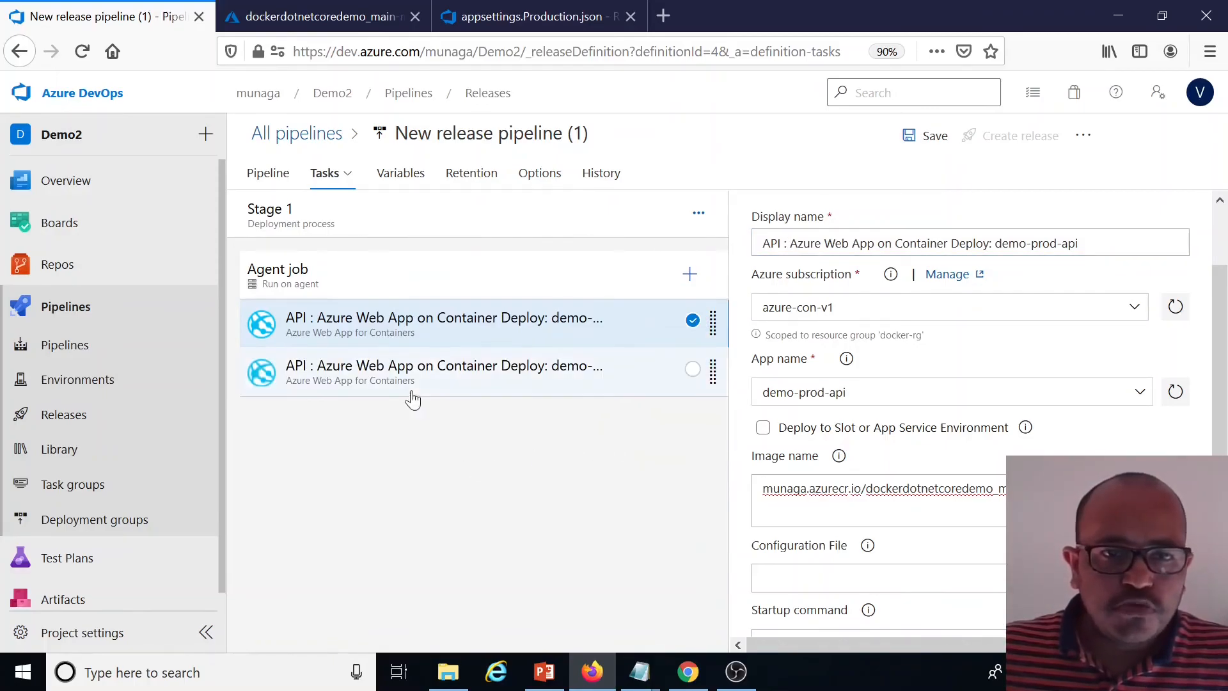
Prefix the cloned task's display name with MVC and set its app name to demo-prod-mvc
double_click(771, 242)
text(MVC)
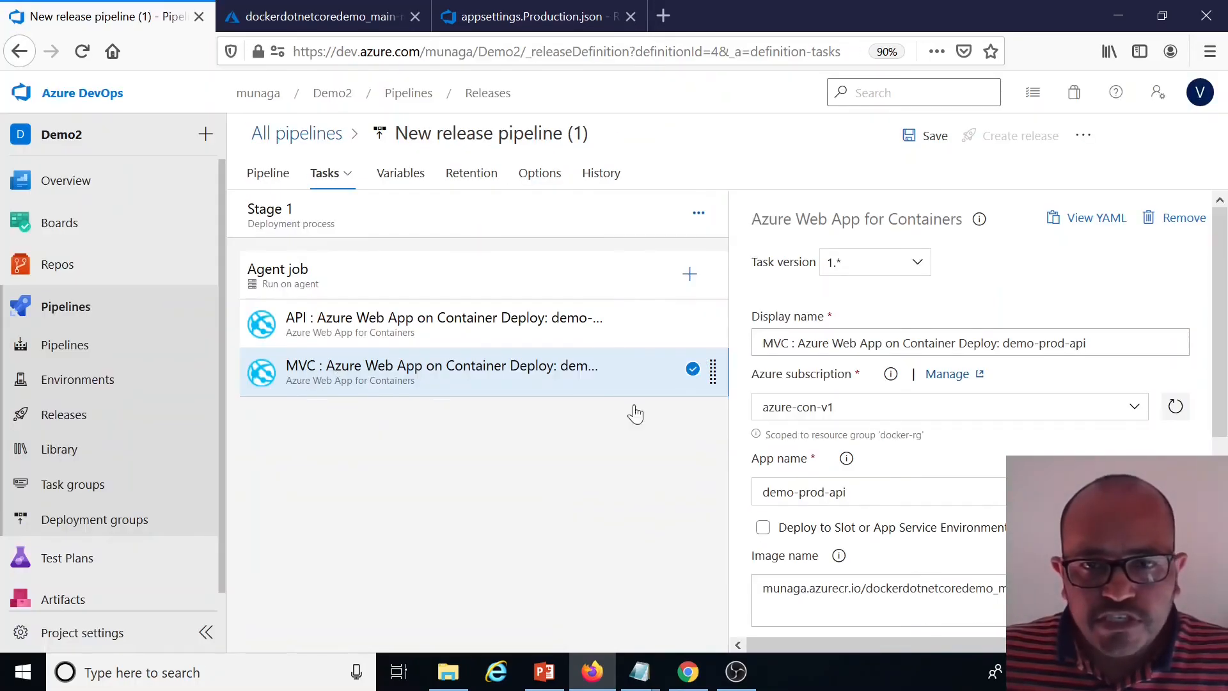
click(850, 492)
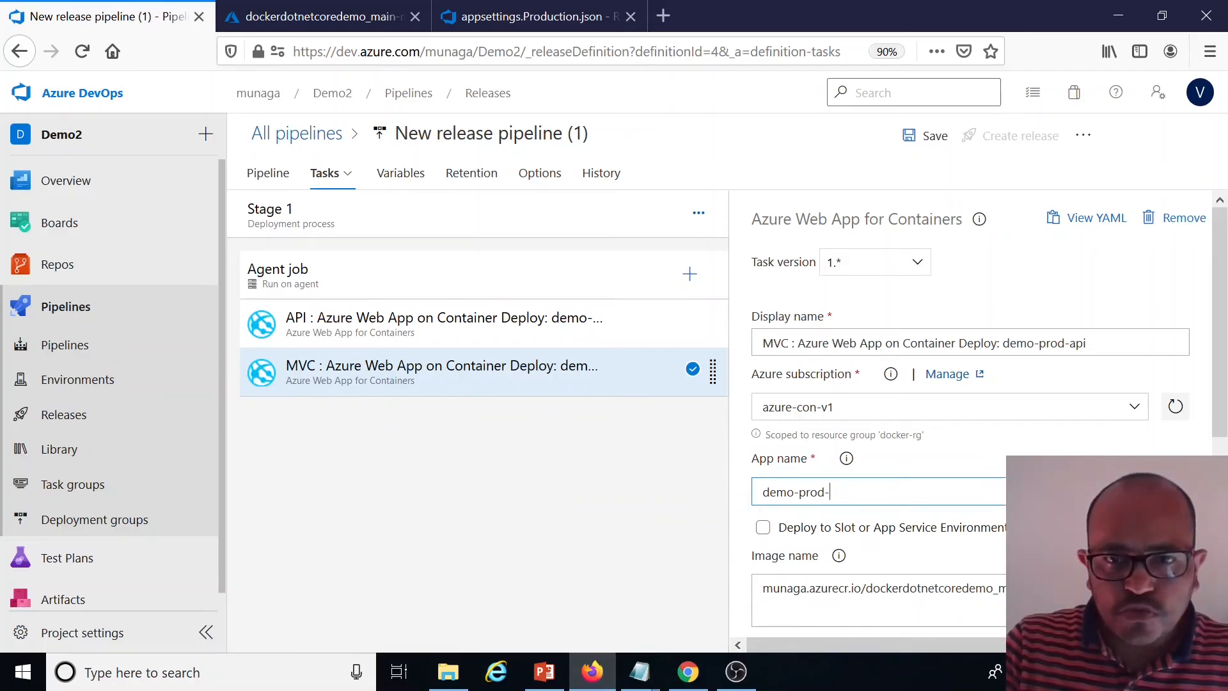
scroll(970, 551, down, 2)
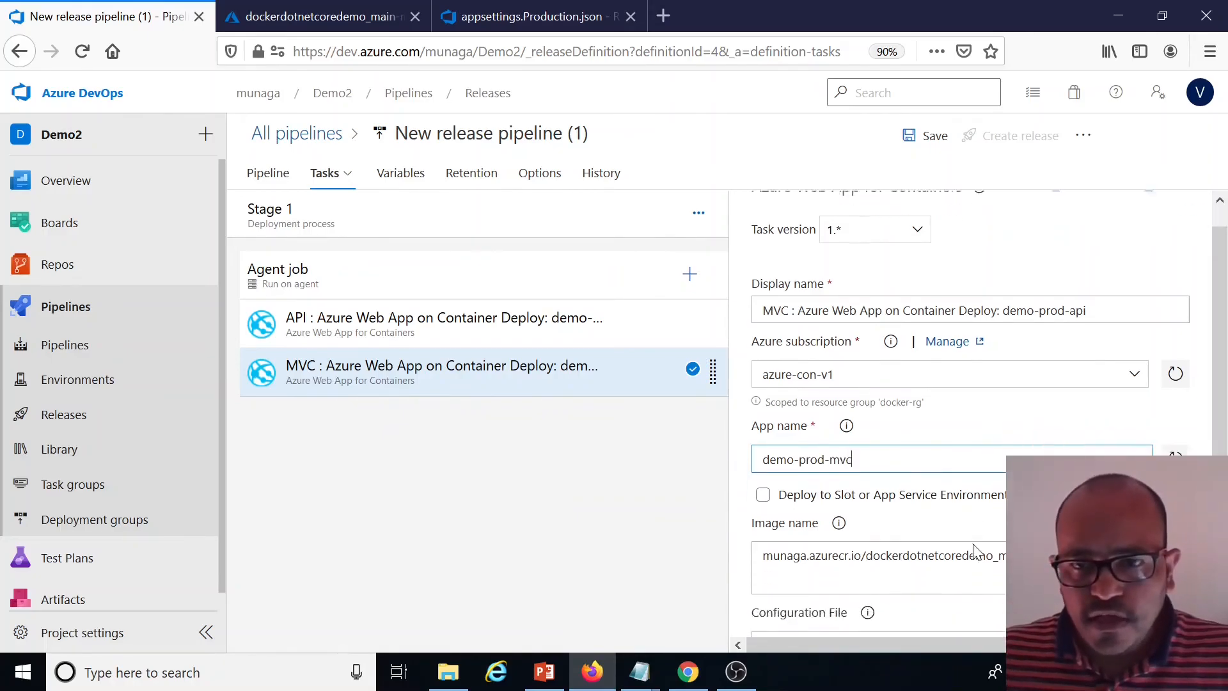
Paste the MVC container image's full name into the cloned task's image name
click(972, 502)
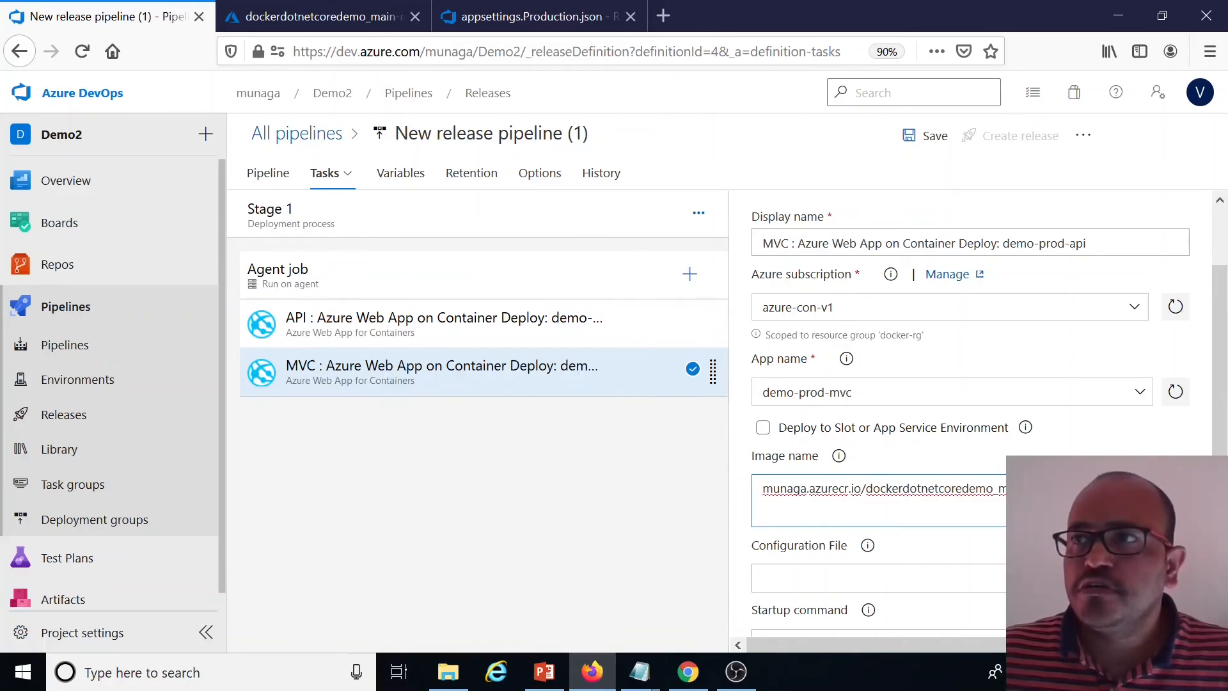
key(alt+Tab)
mouse_move(1145, 489)
mouse_down()
mouse_move(854, 492)
mouse_move(612, 513)
mouse_up()
key(ctrl+v)
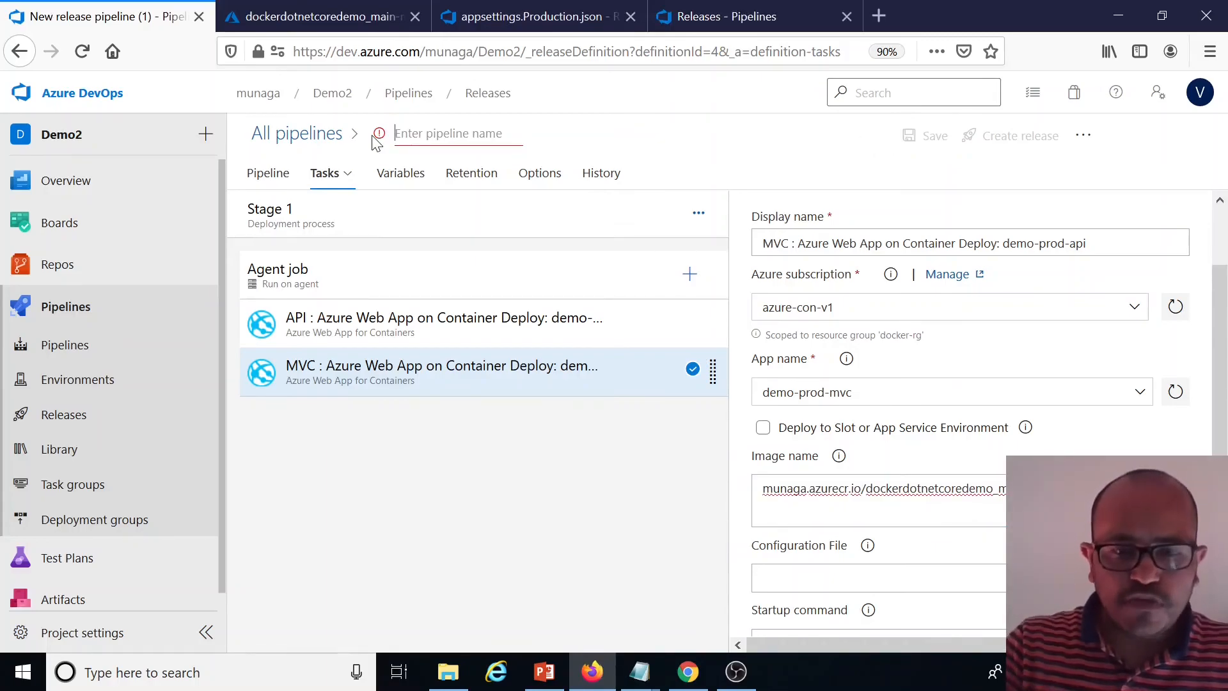
Save the release pipeline under the name Prod-CD-V2 and return to all pipelines
text(Prod-C)
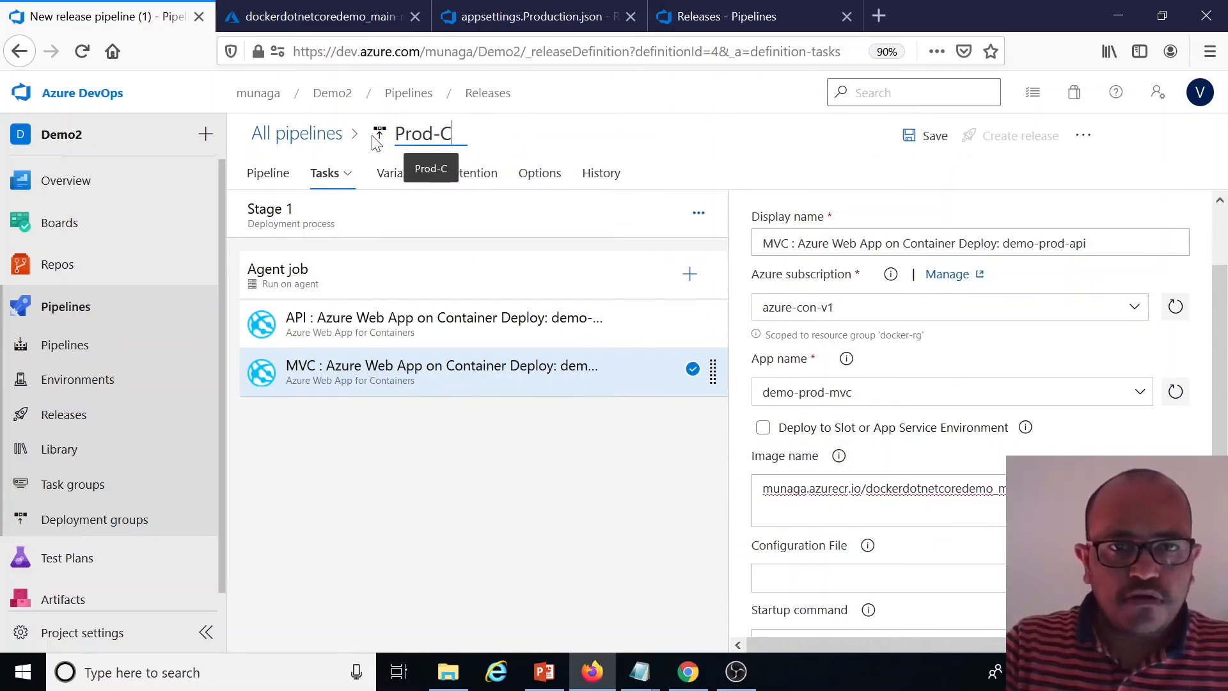
text(D-V2)
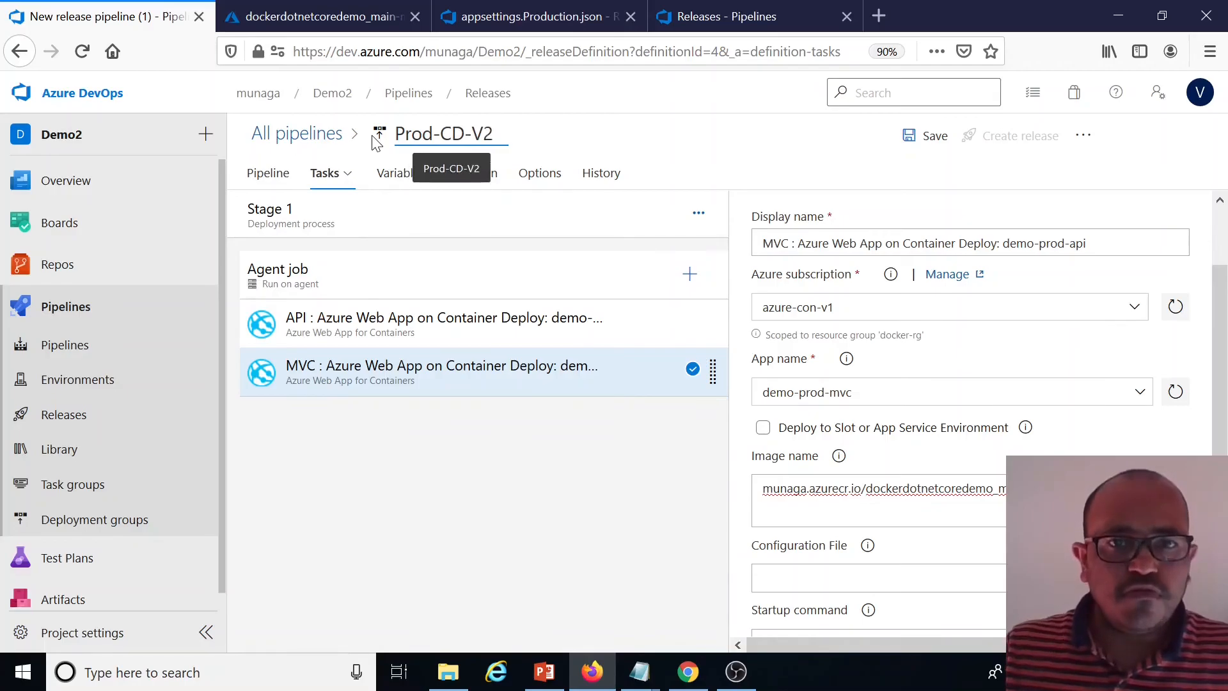
click(928, 136)
click(707, 432)
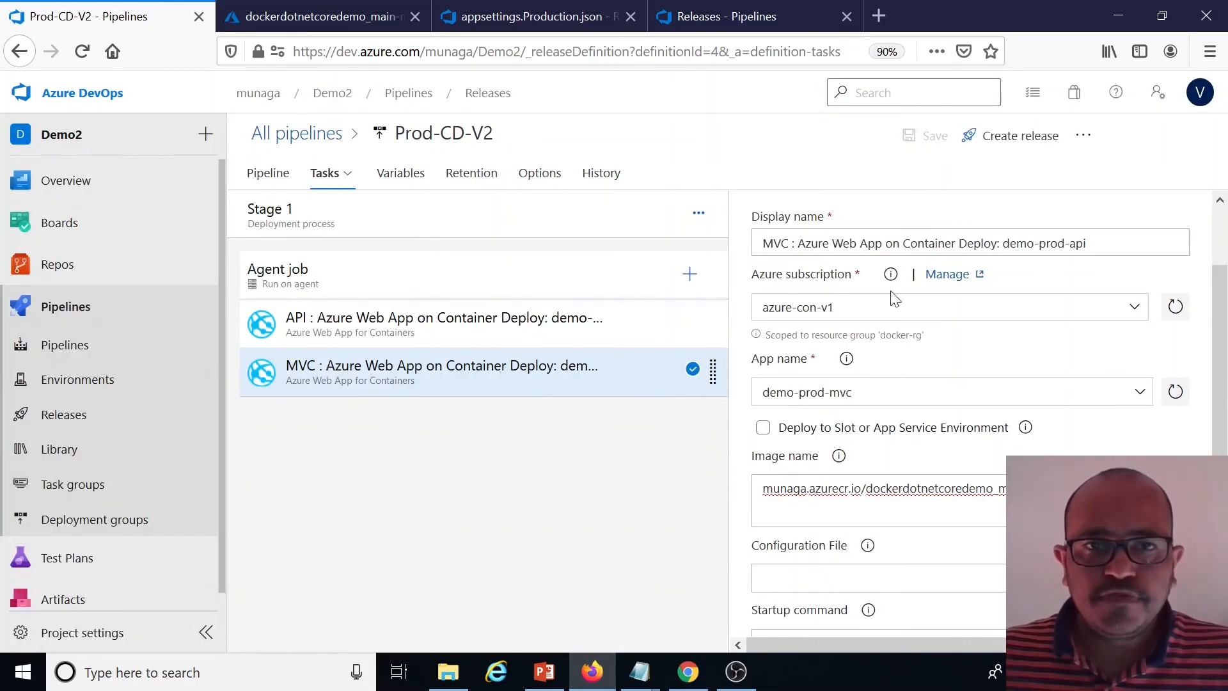
click(311, 137)
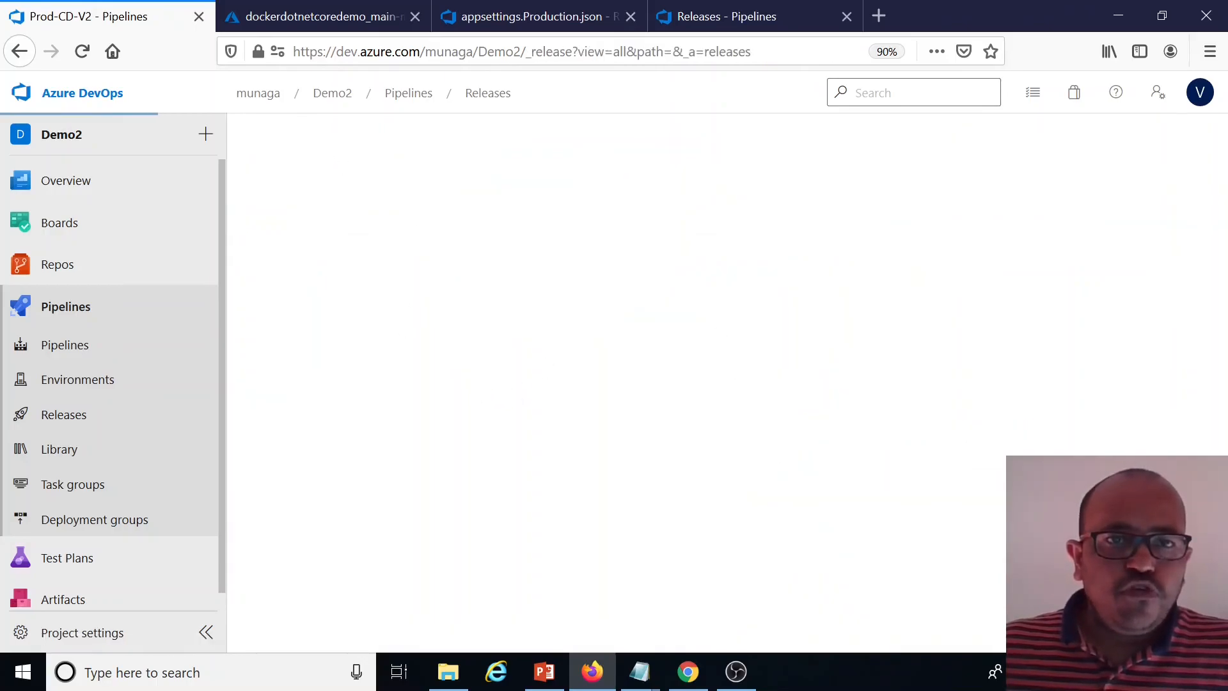
Copy the API web app host name demo-prod-api.azurewebsites.net from the notes file
click(340, 316)
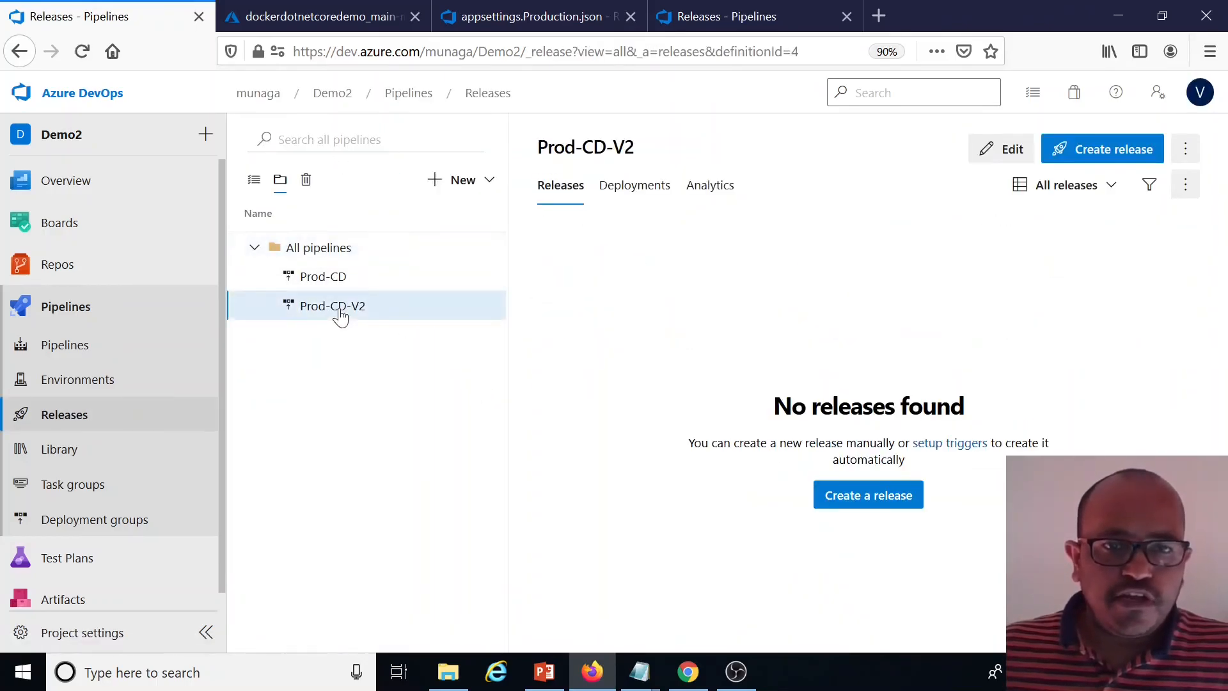
key(alt+Tab)
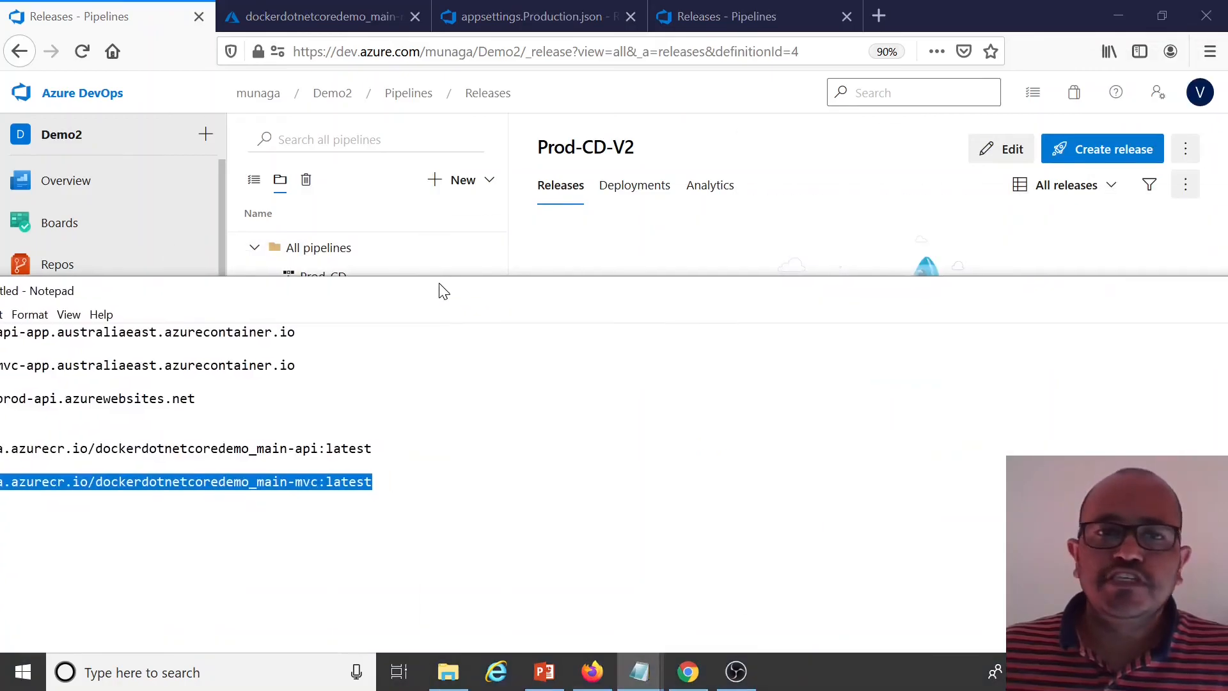
click(422, 199)
drag(243, 116, 104, 117)
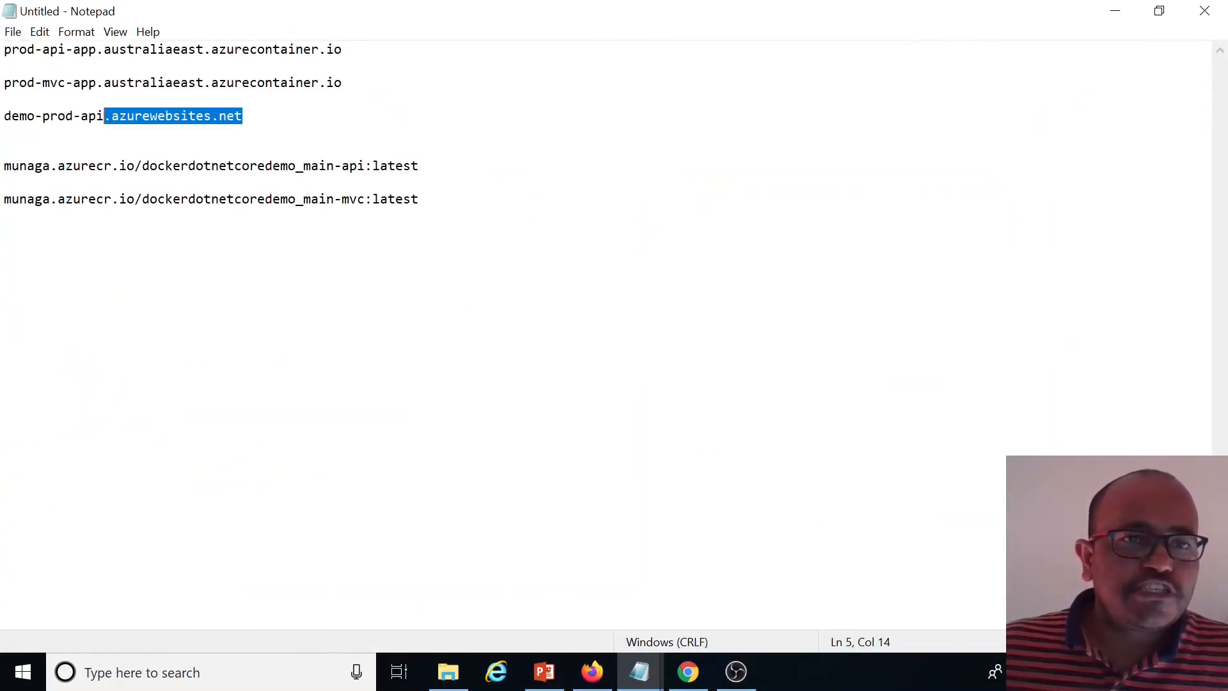
click(106, 99)
drag(343, 50, 127, 50)
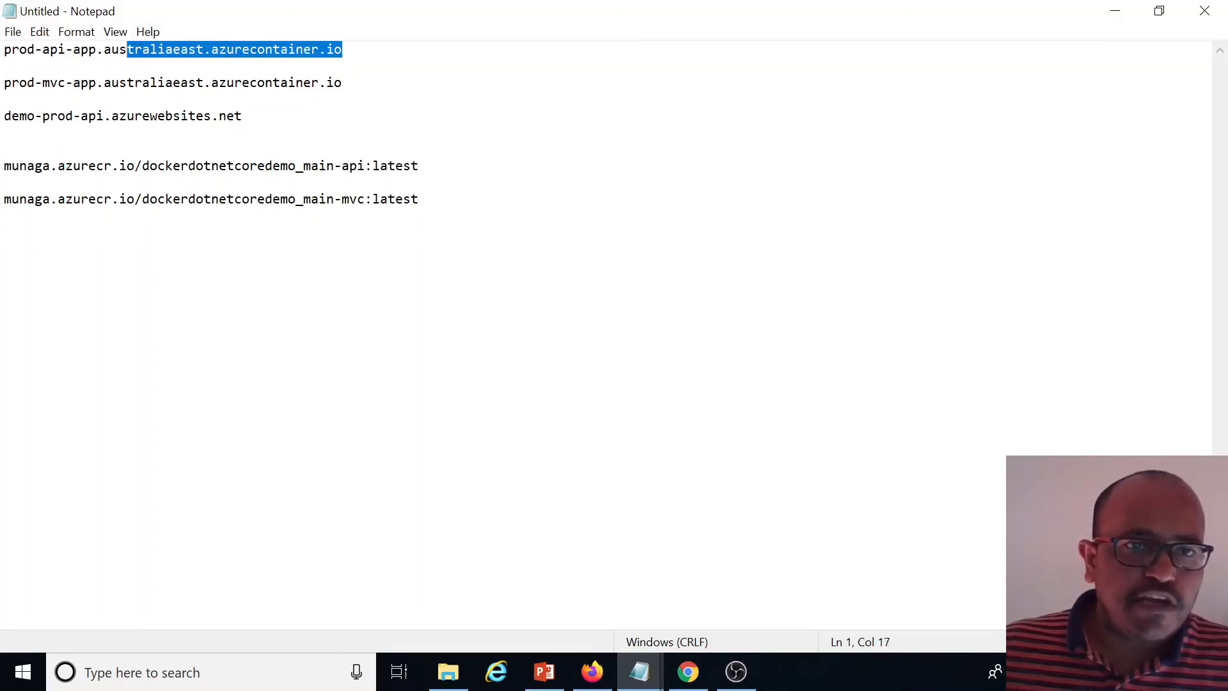
drag(243, 116, 119, 116)
click(243, 149)
drag(242, 116, 11, 116)
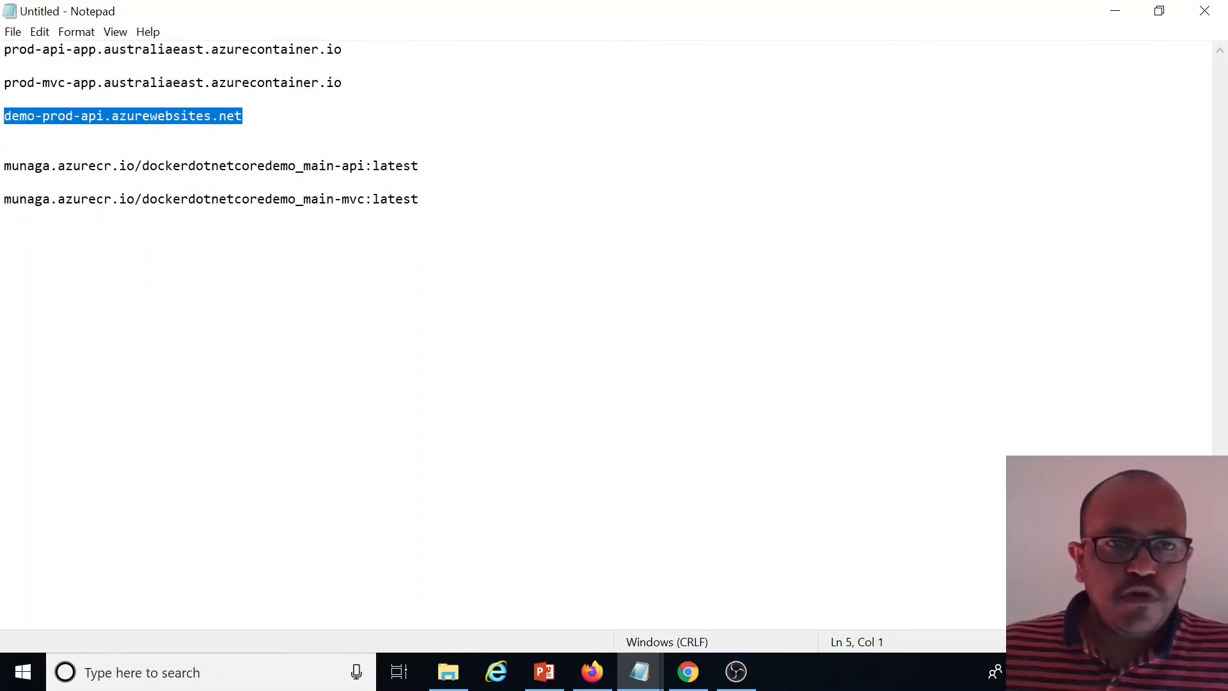
click(1115, 10)
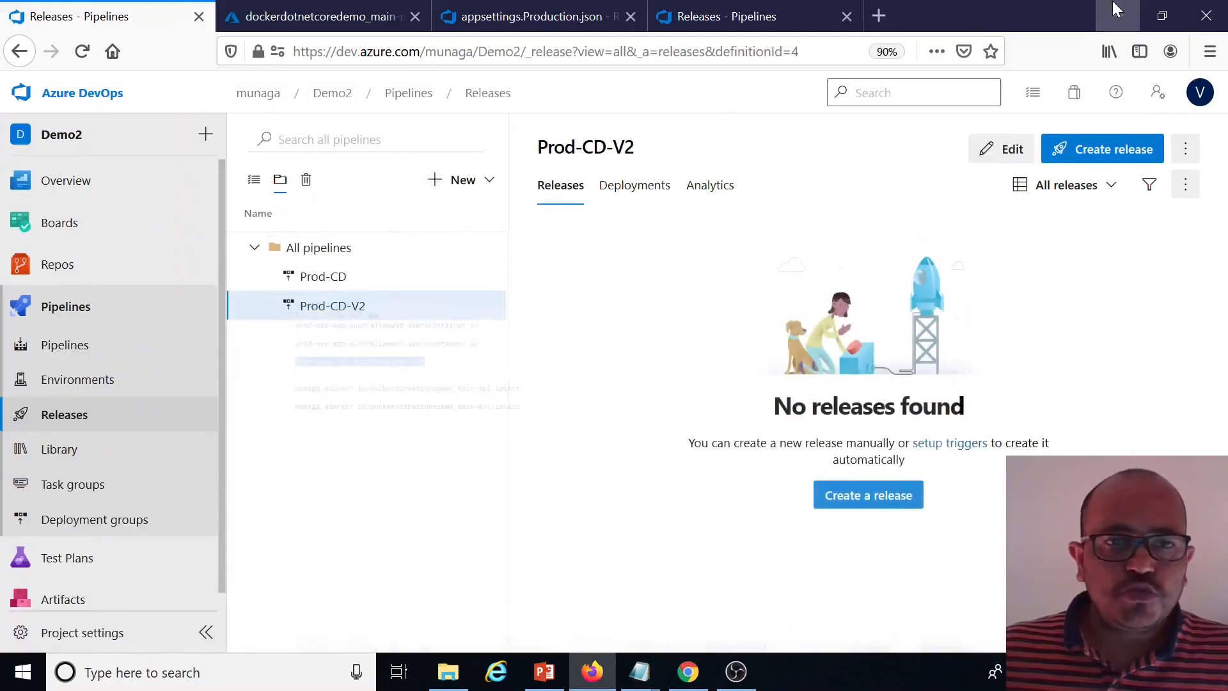
Edit appsettings.Production.json, replace the BaseUrl host with demo-prod-api.azurewebsites.net, and commit the change
click(698, 20)
click(562, 19)
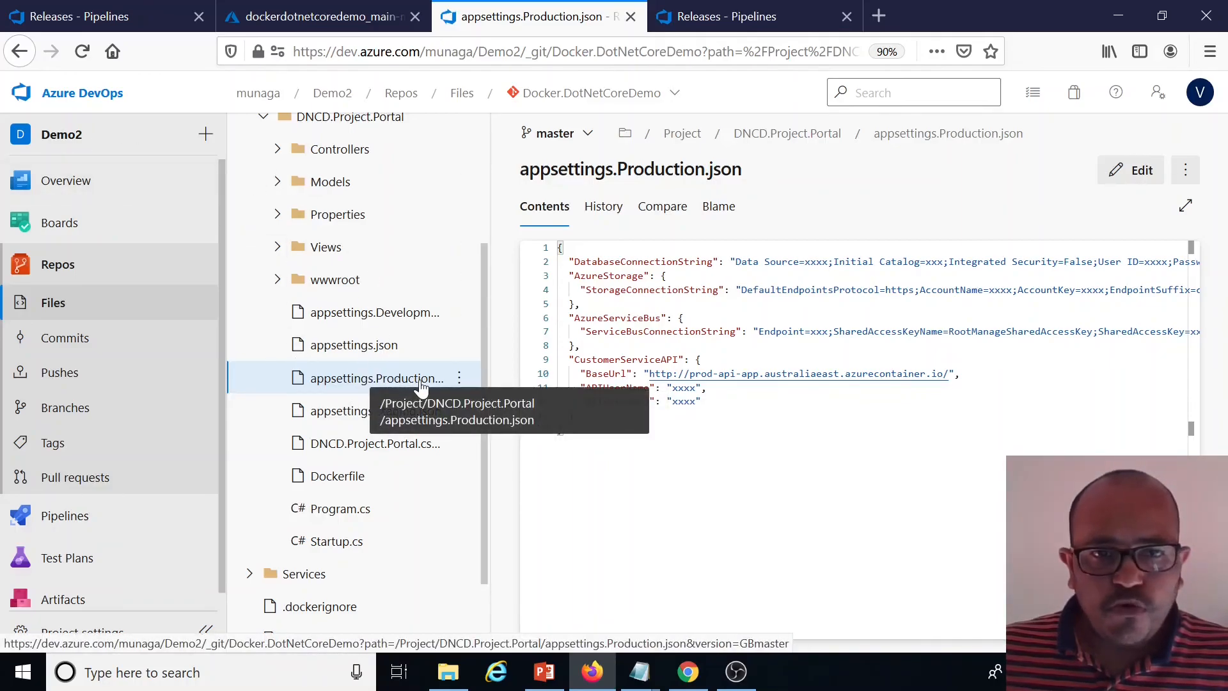
click(1130, 169)
click(941, 372)
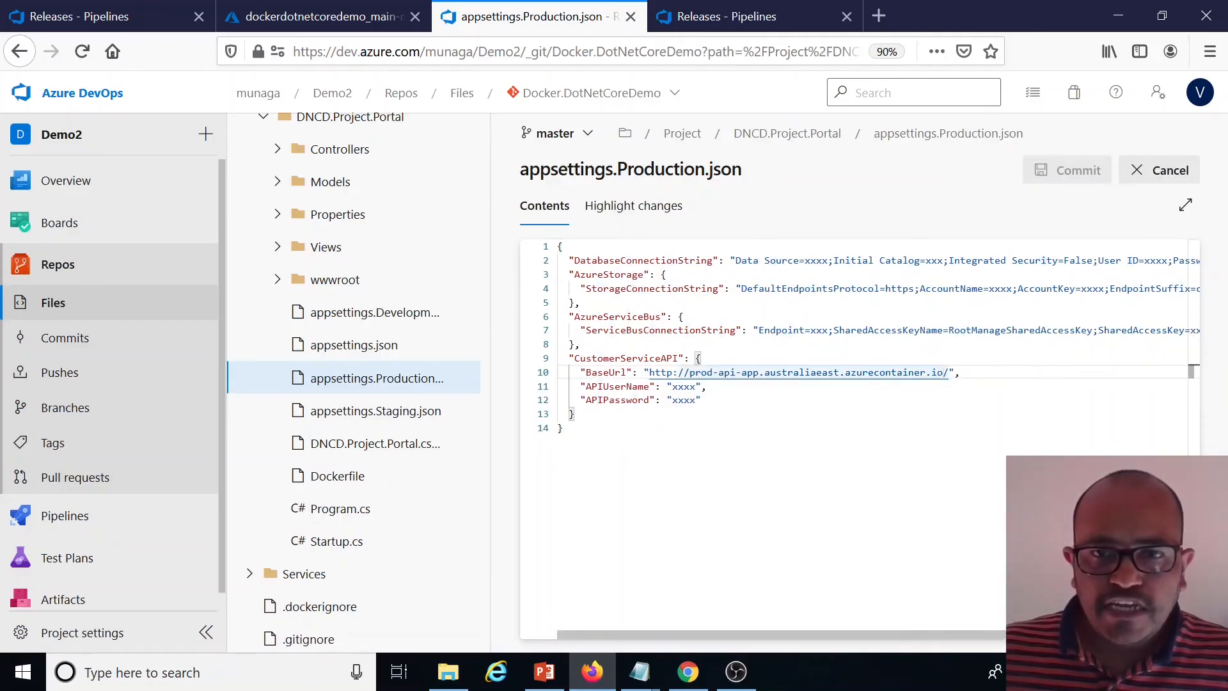
drag(948, 372, 690, 373)
text(demo-prod-api.azurewebsites.net)
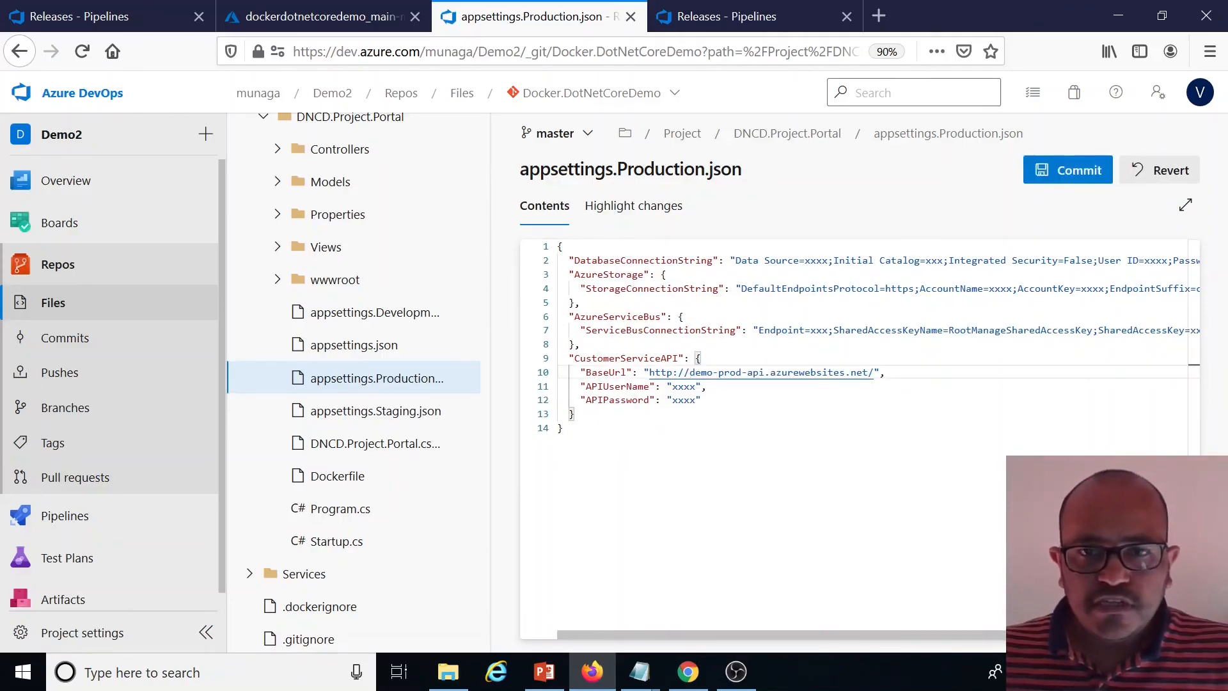
click(1068, 170)
click(1165, 627)
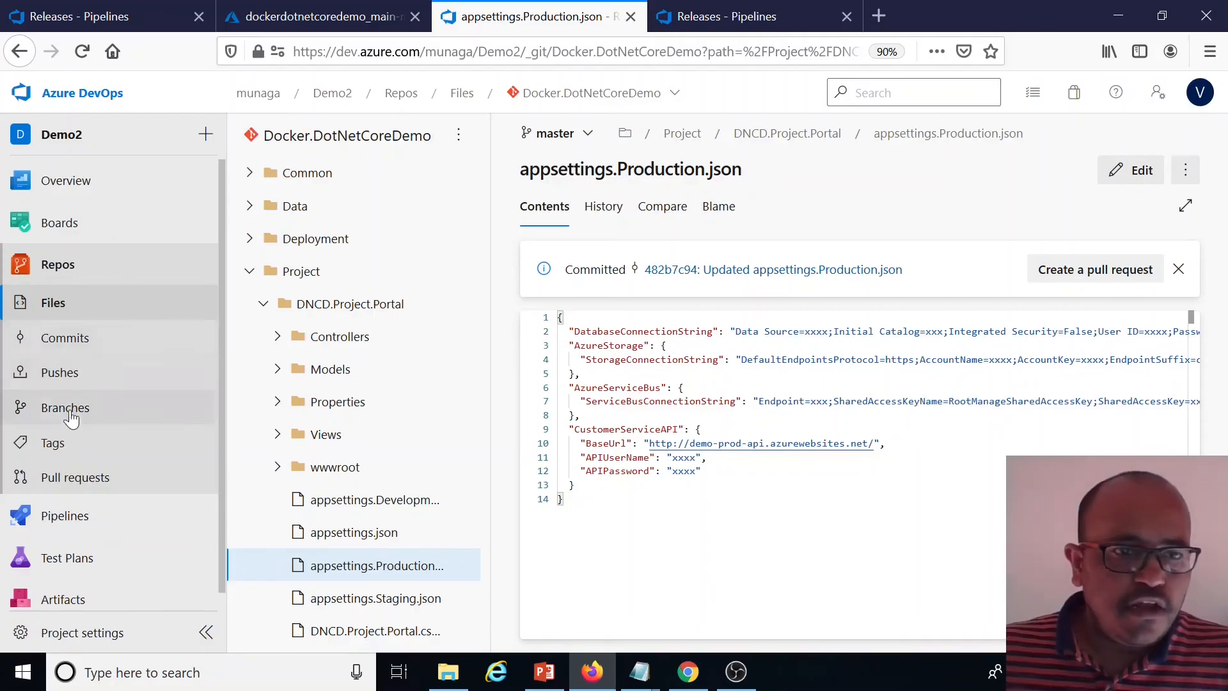
Run the dotnetcoredemo-ci-v2 build pipeline on the master branch
click(66, 516)
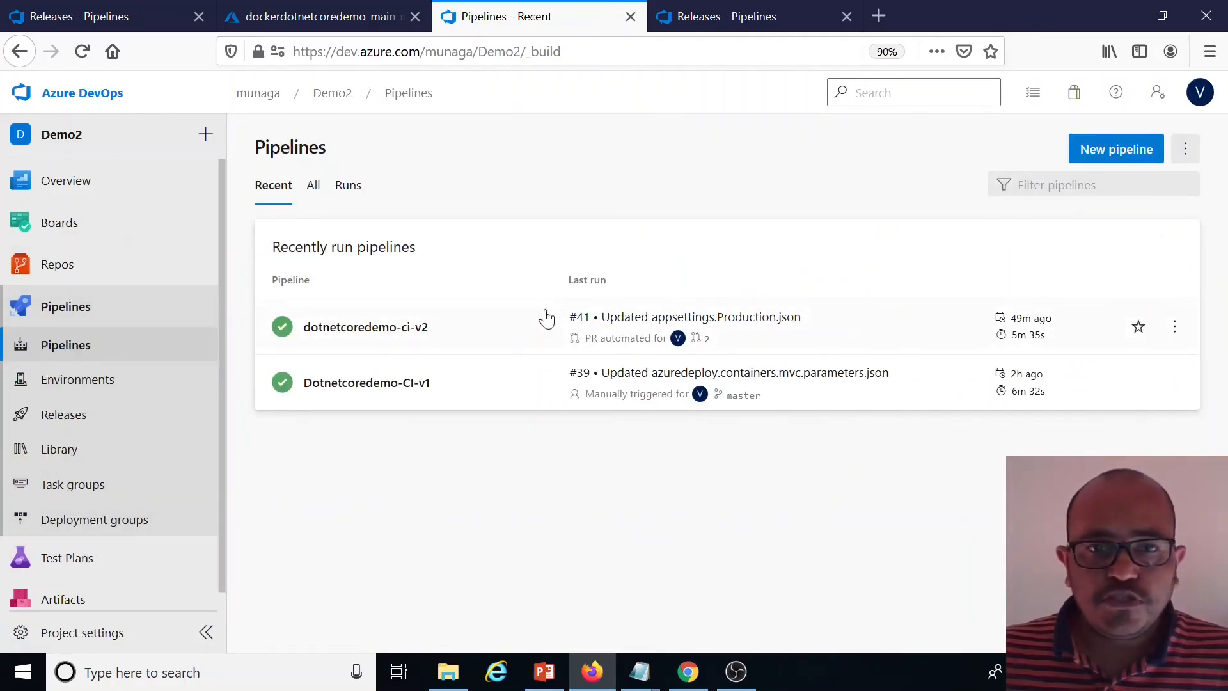
click(403, 329)
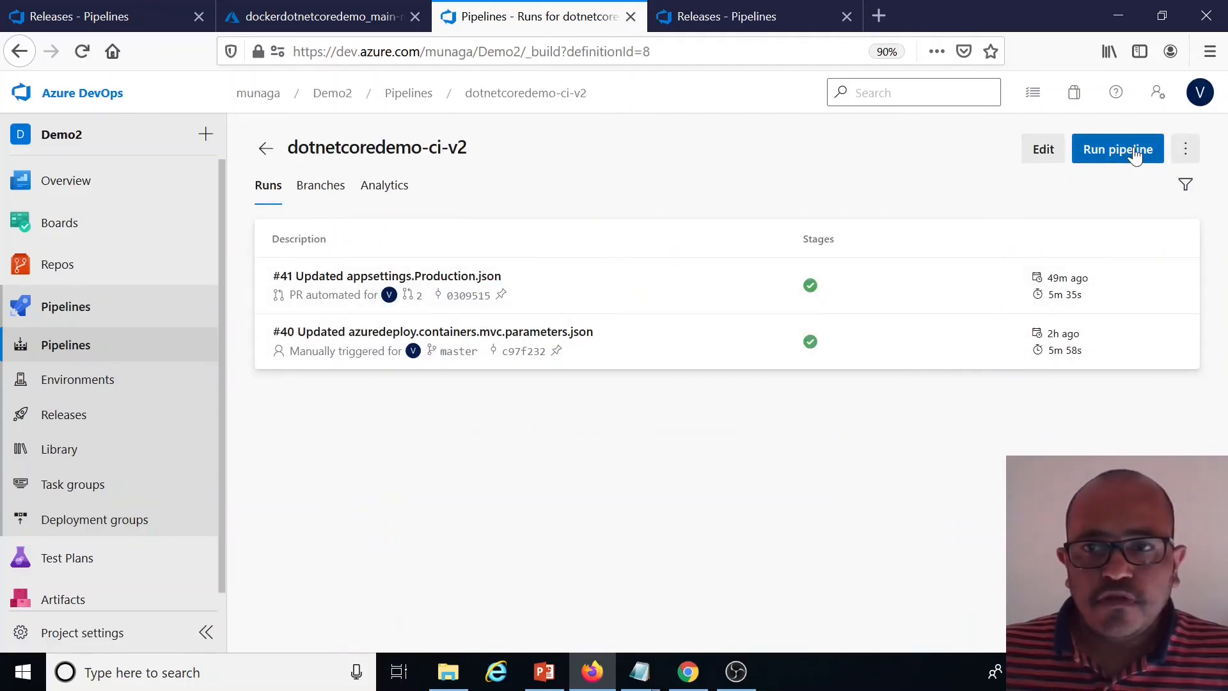
click(1130, 151)
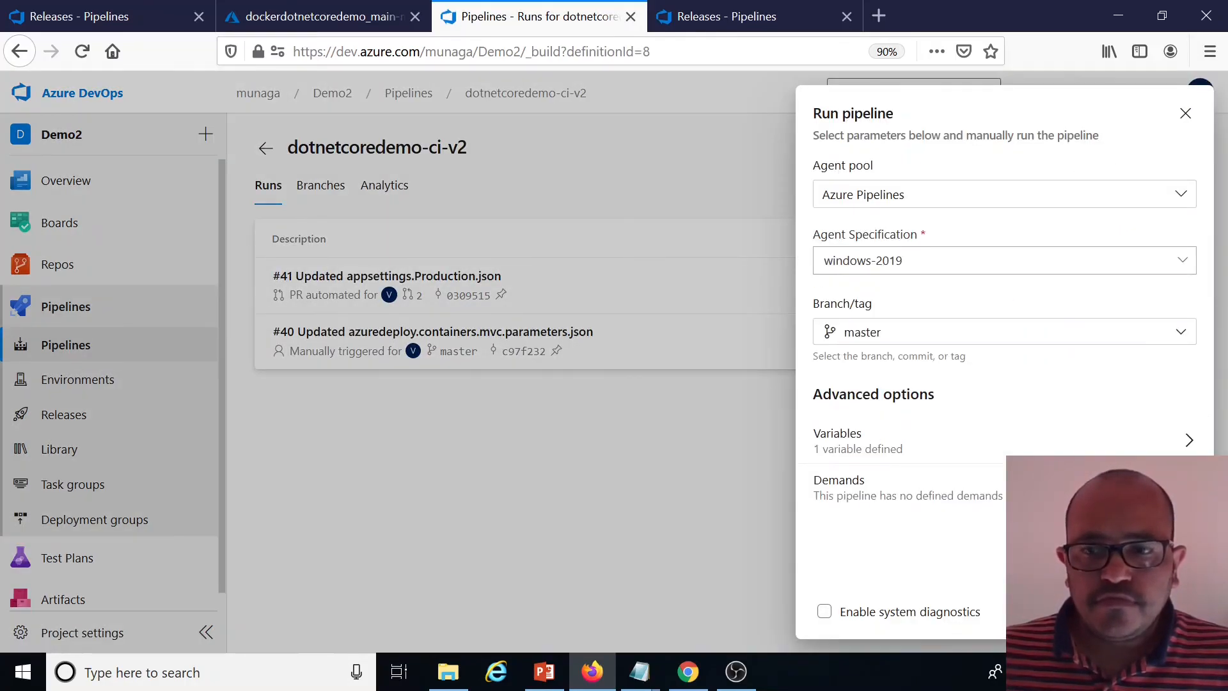
click(1174, 611)
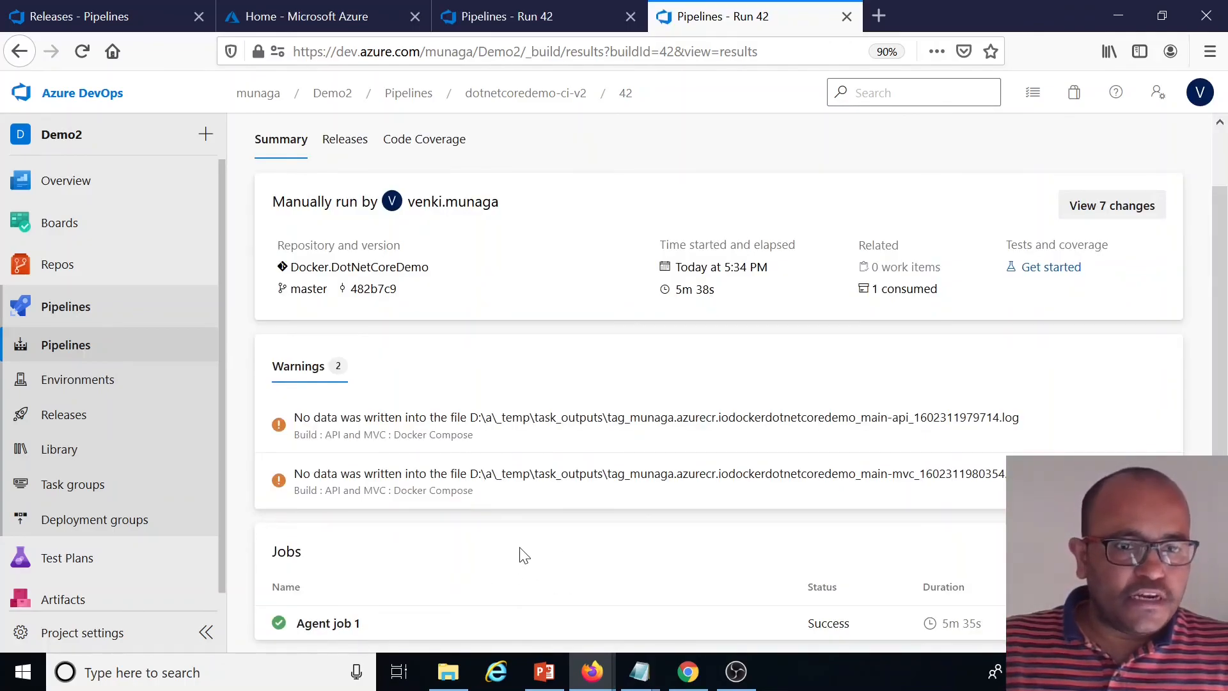
Create a new release of the Prod-CD-V2 release pipeline
click(77, 414)
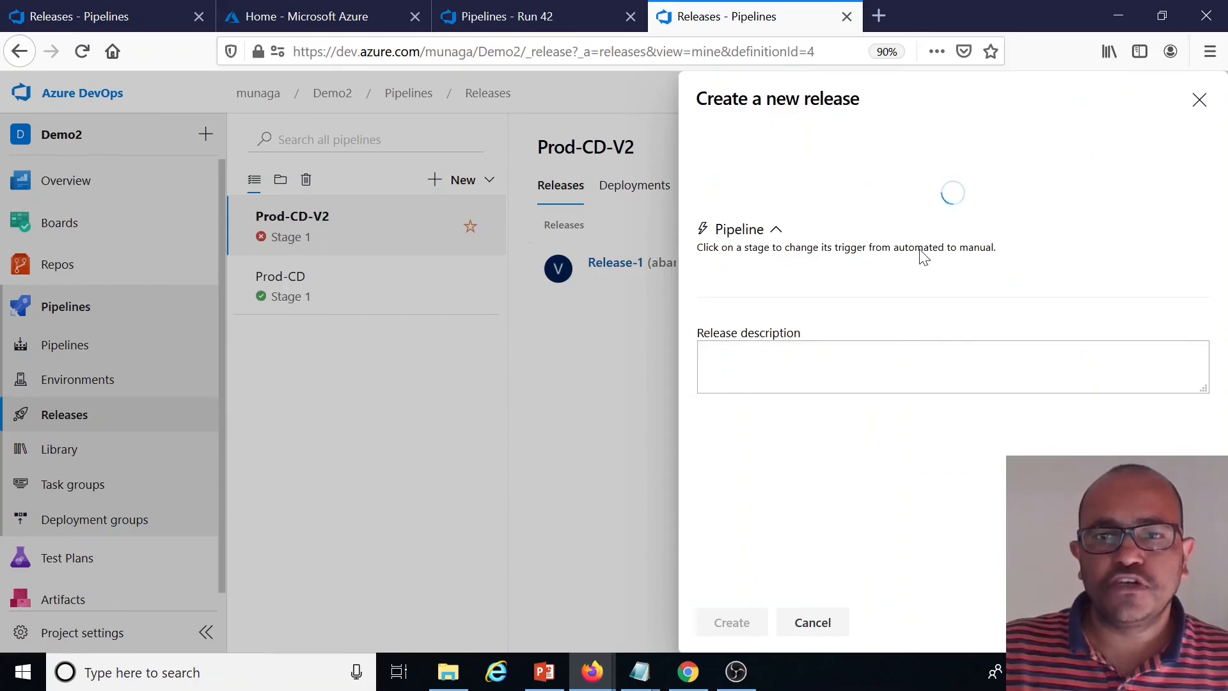
click(736, 620)
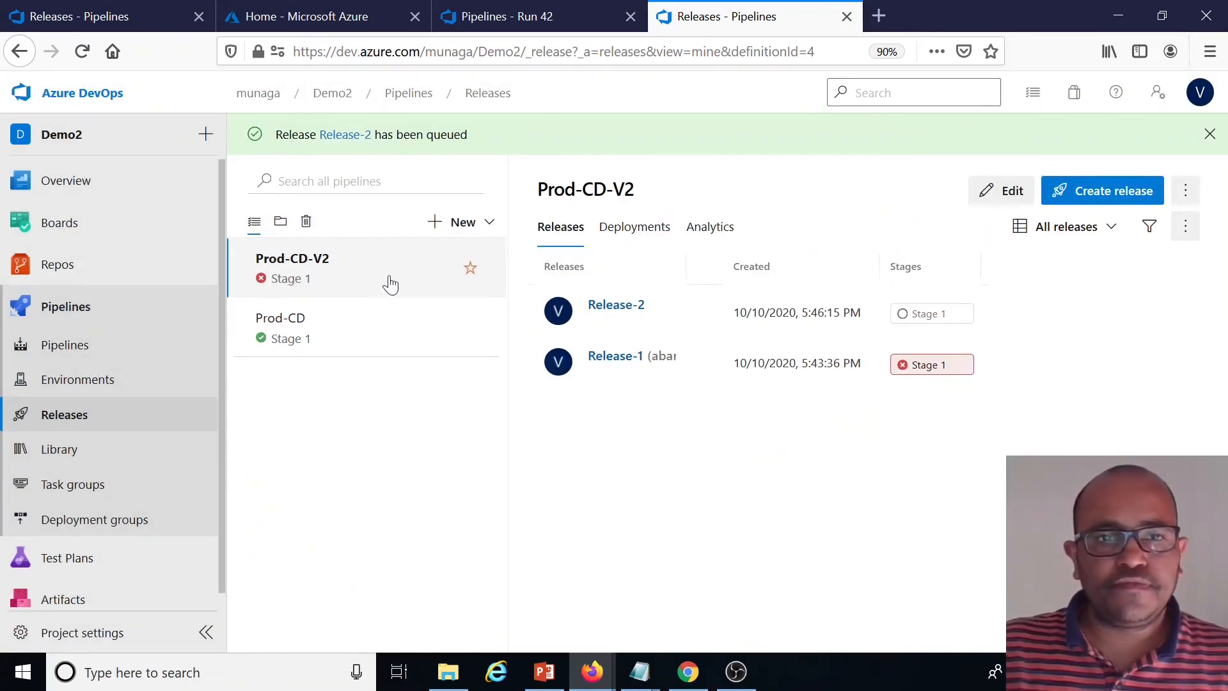
Open Release-2 and inspect the Stage 1 agent job deployment logs
click(628, 311)
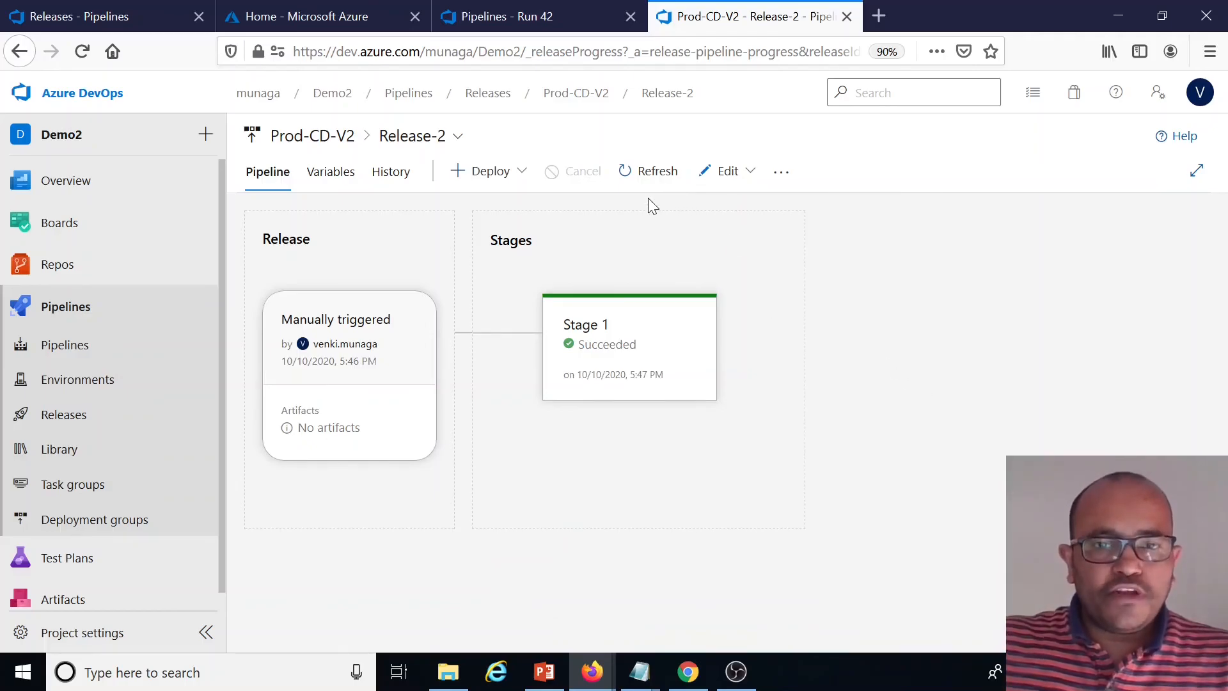
mouse_move(669, 386)
click(678, 425)
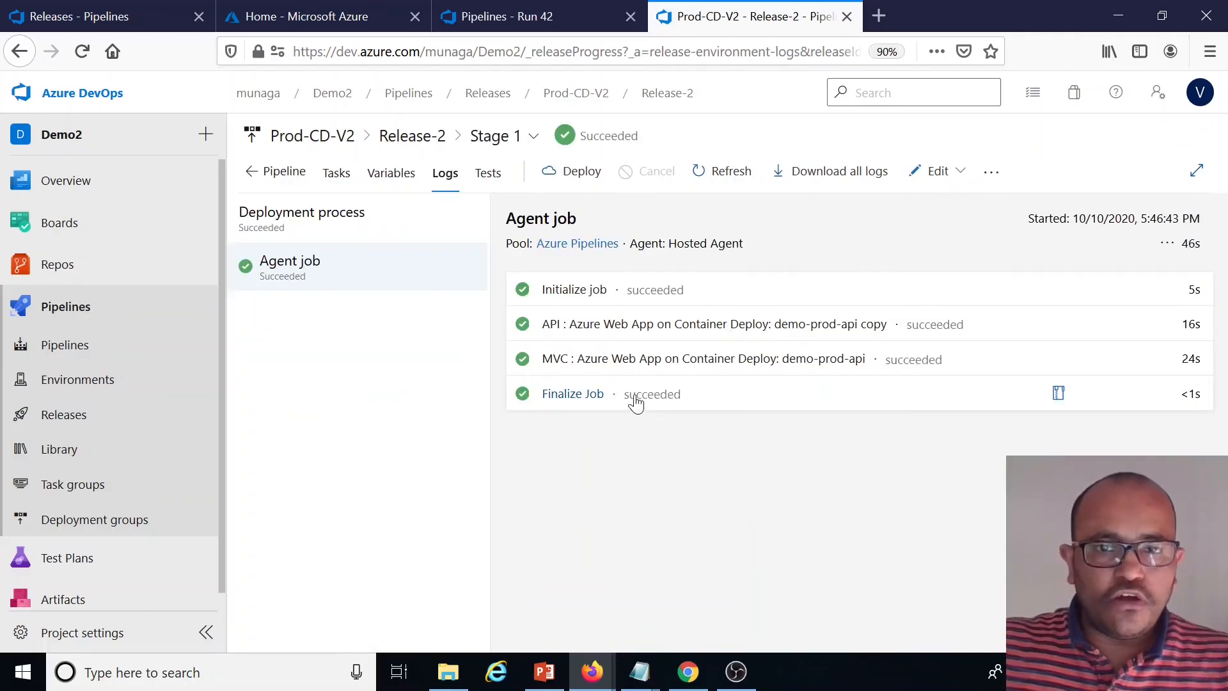
double_click(1190, 243)
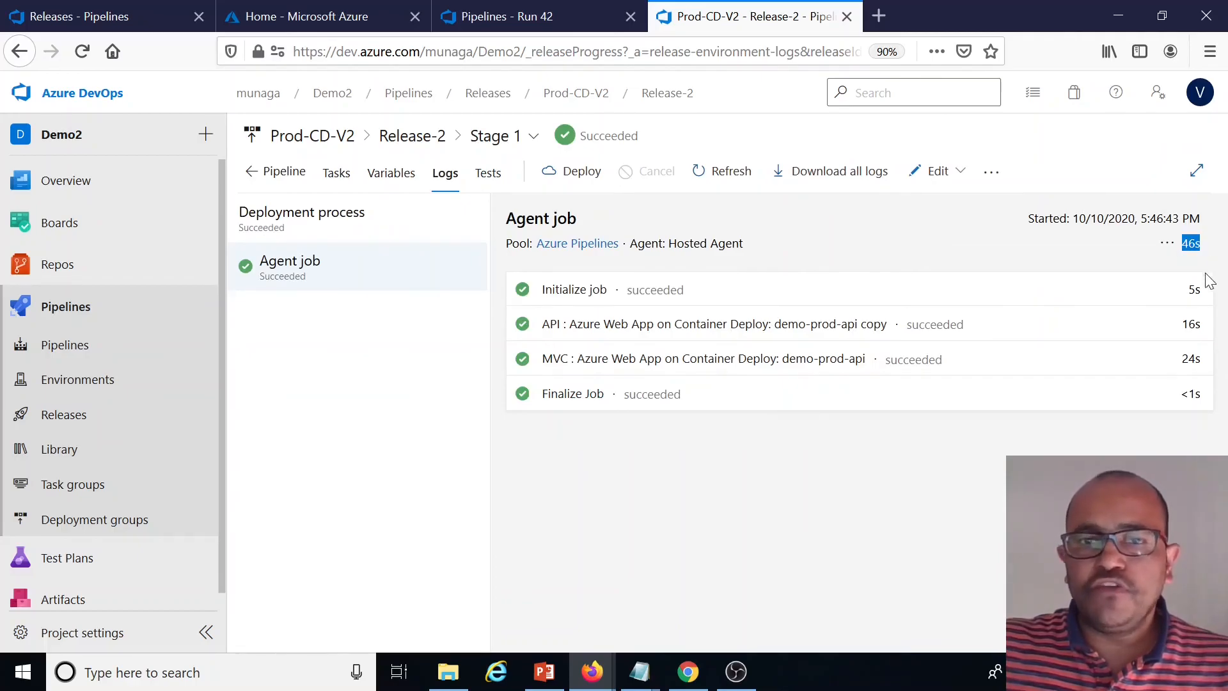
click(639, 470)
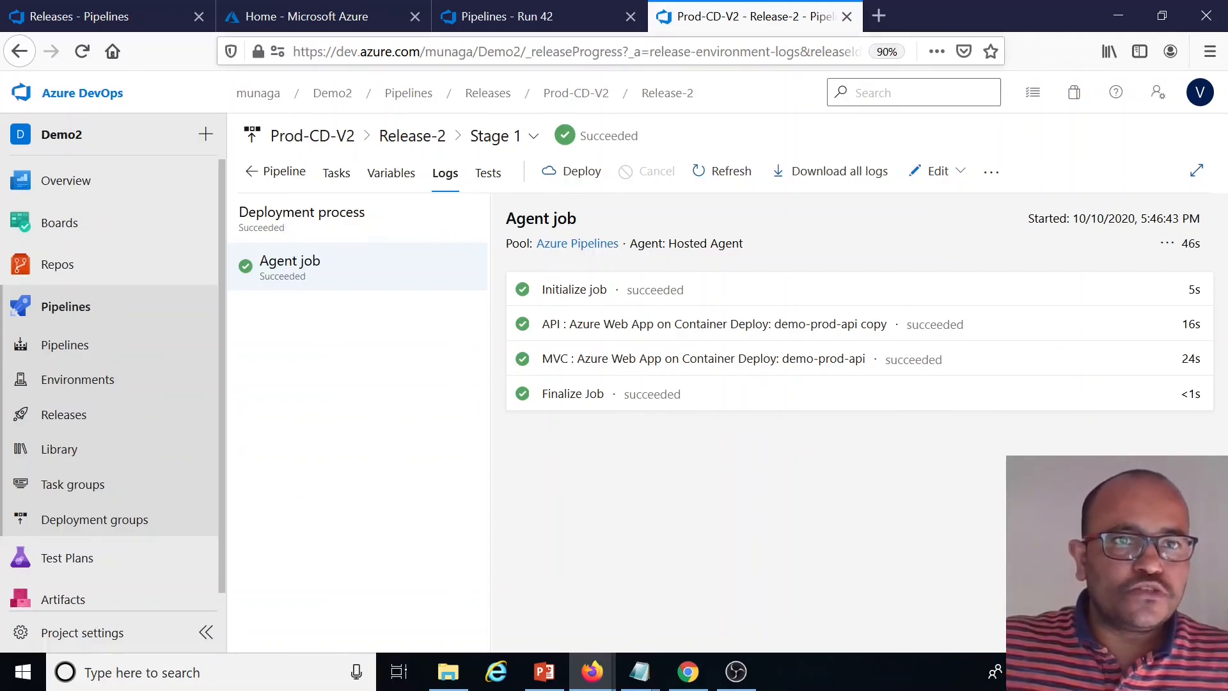
Open the Console of the demo-prod-mvc App Service in the Azure portal
click(336, 19)
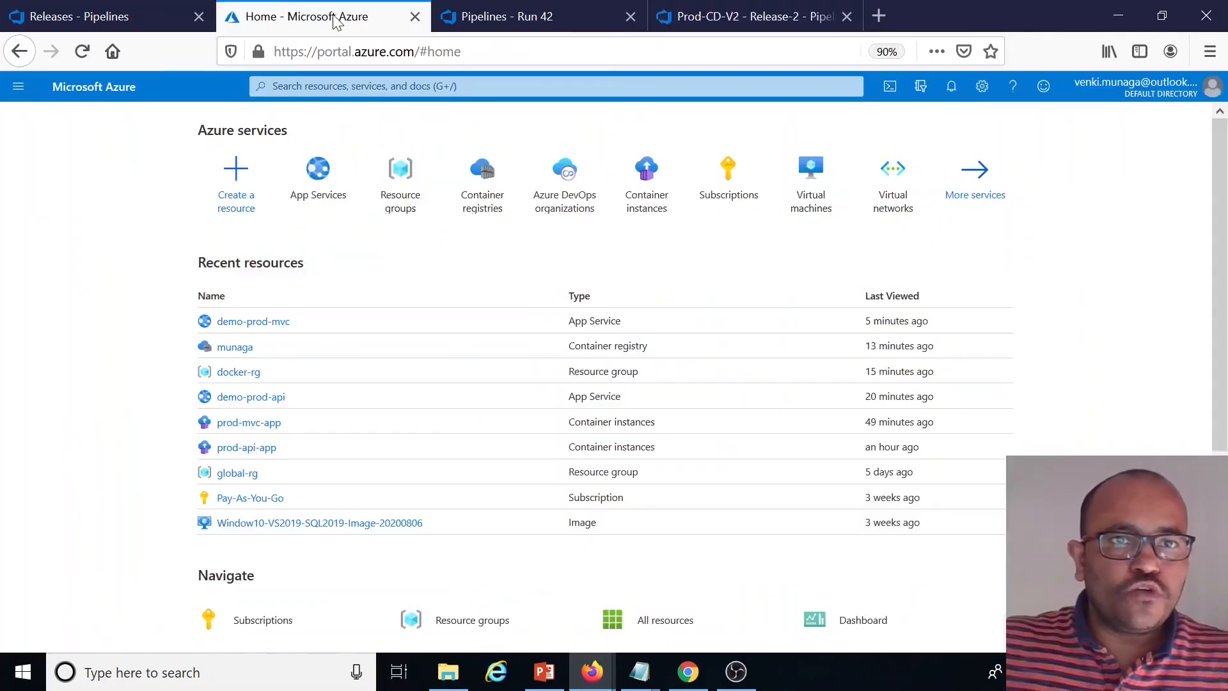
click(255, 326)
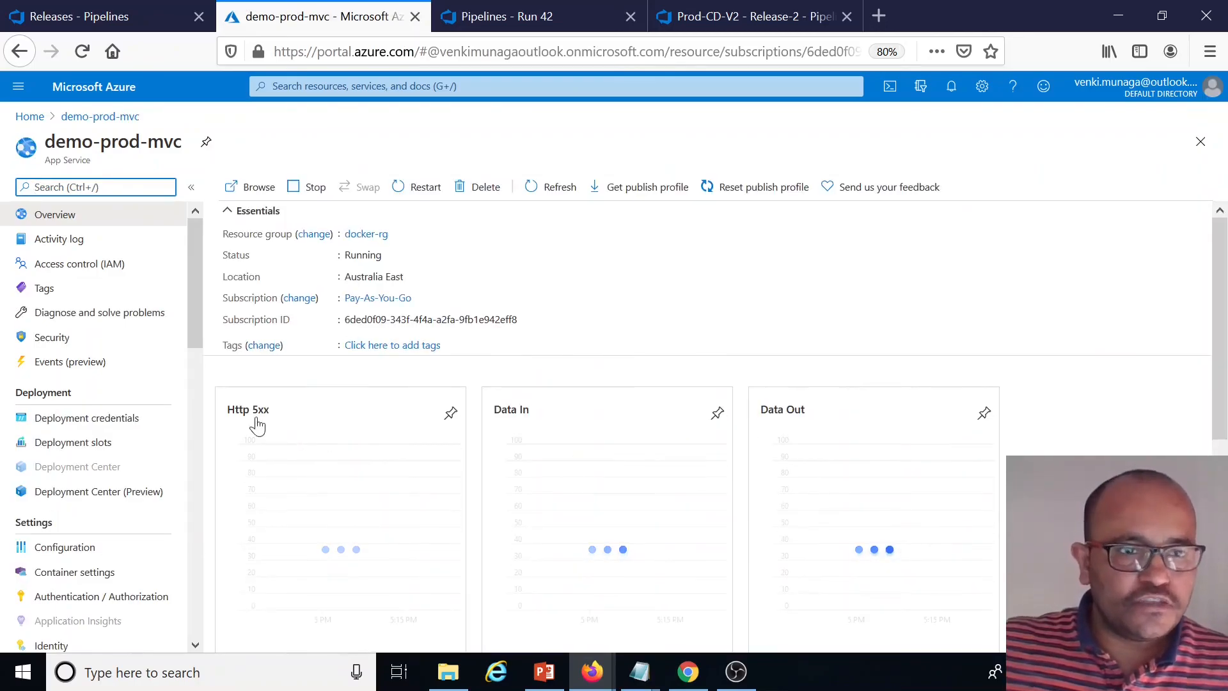
scroll(113, 448, down, 3)
scroll(96, 486, down, 5)
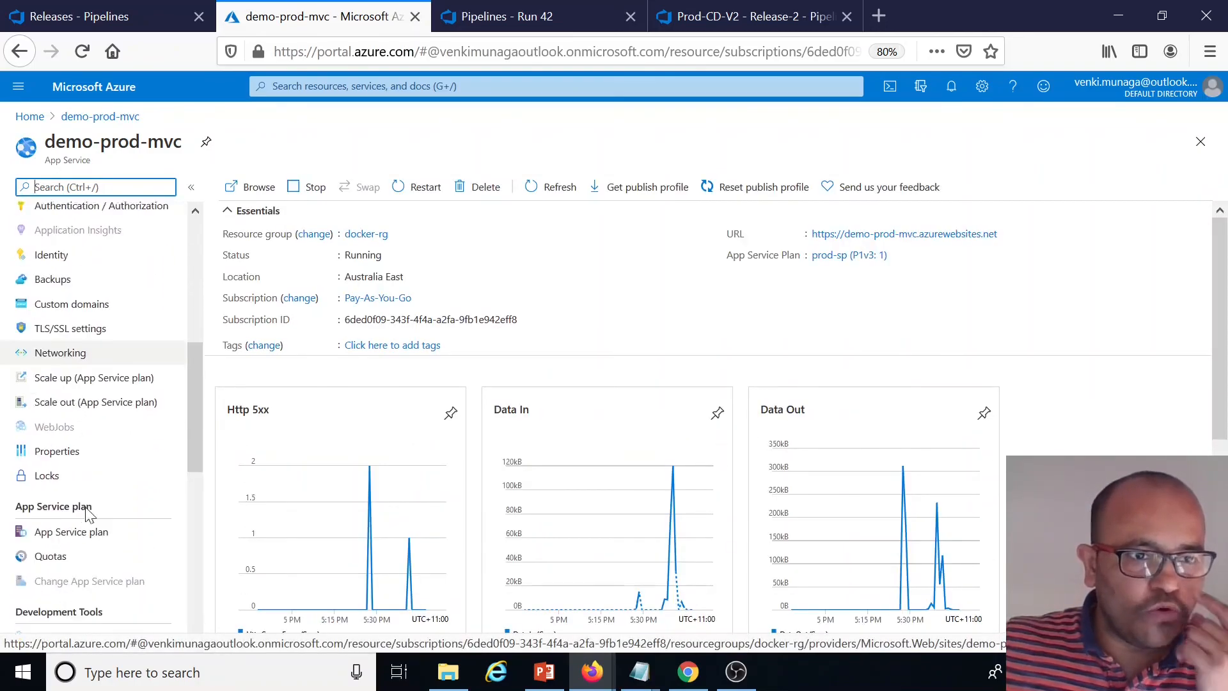
scroll(76, 547, down, 4)
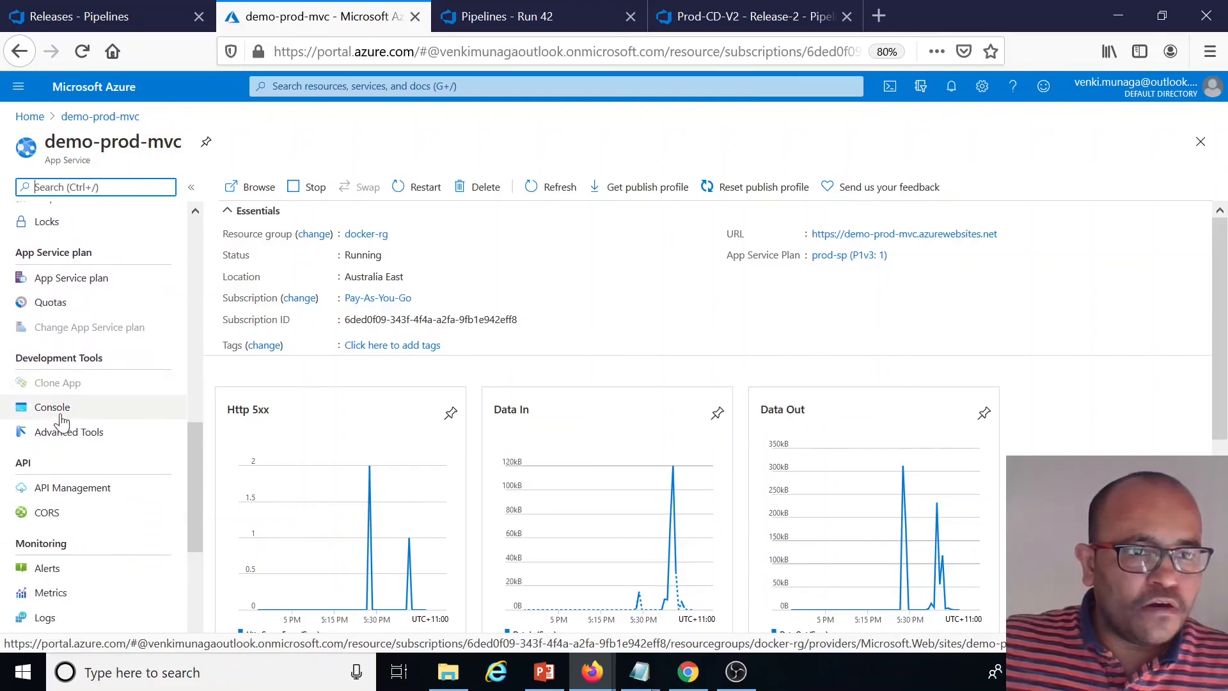
click(60, 416)
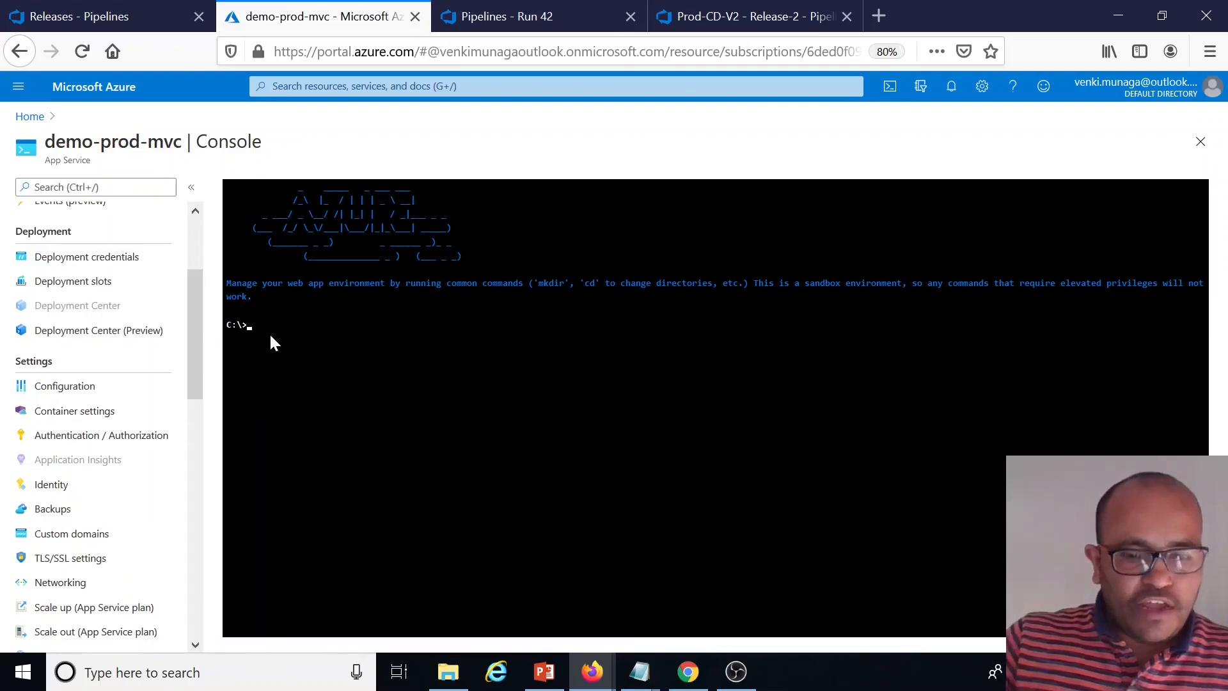
List the root directory in the console, change into the app folder and list its files
key(Return)
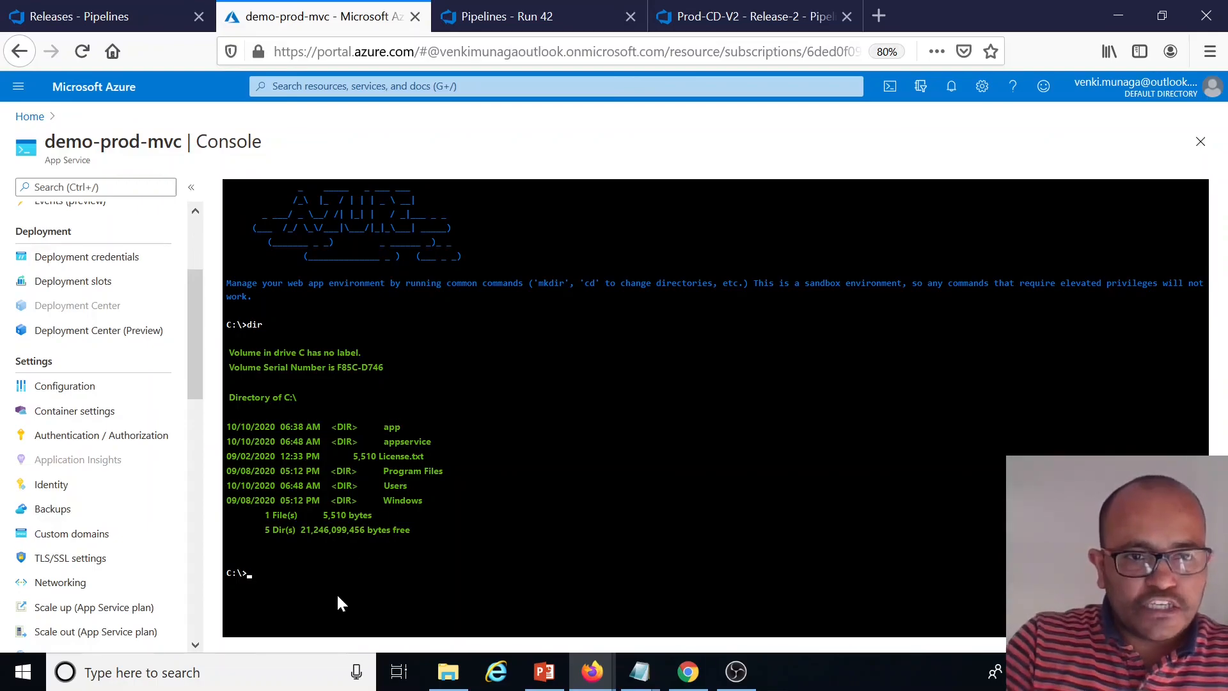
text(cd app)
key(Return)
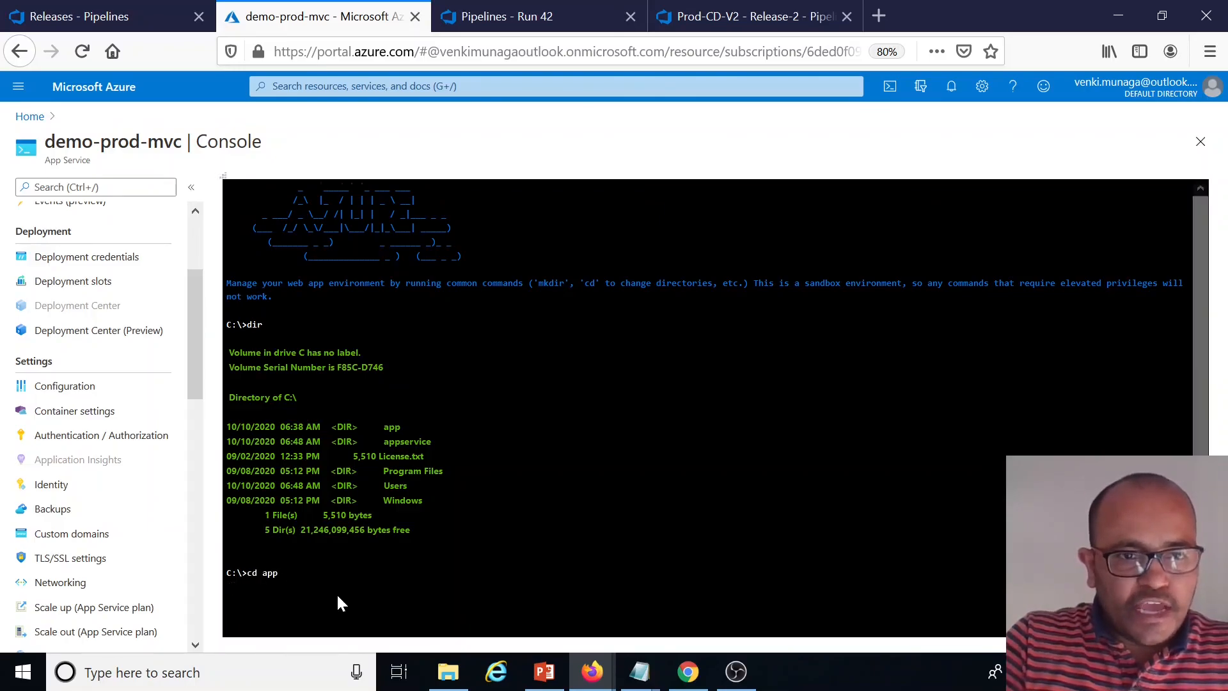
text(dir)
key(Return)
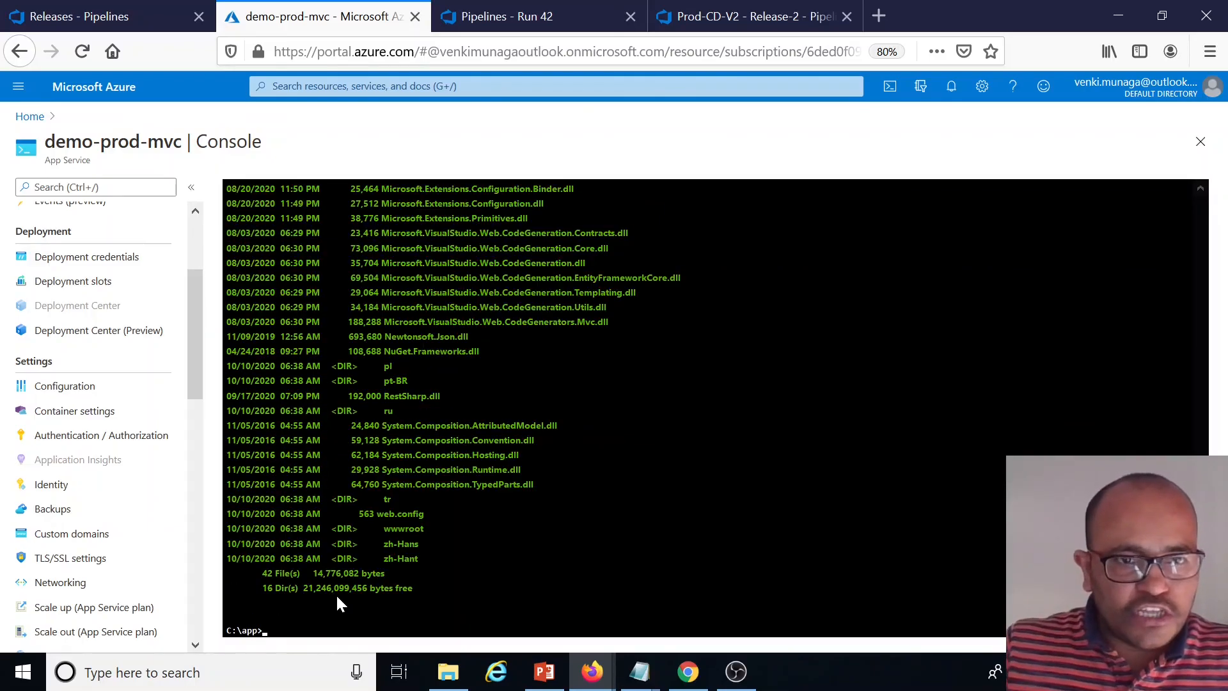
Scroll through the app folder listing and select the appsettings.Production.json entry
scroll(399, 566, up, 10)
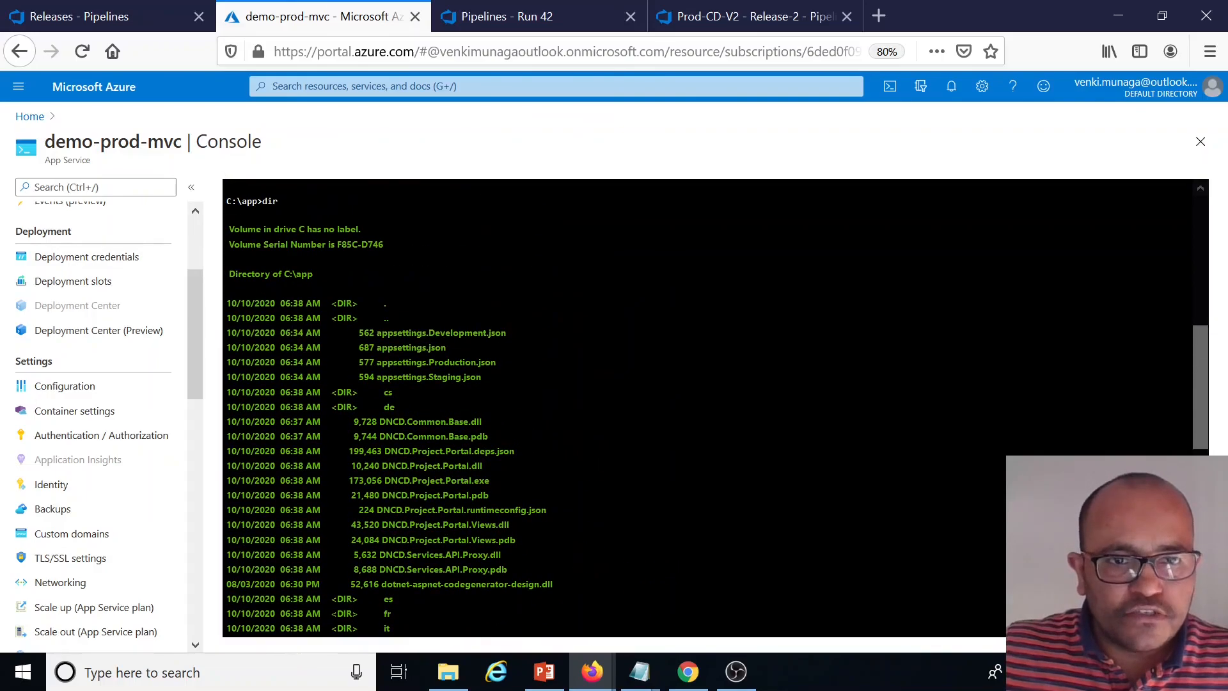
scroll(321, 313, up, 5)
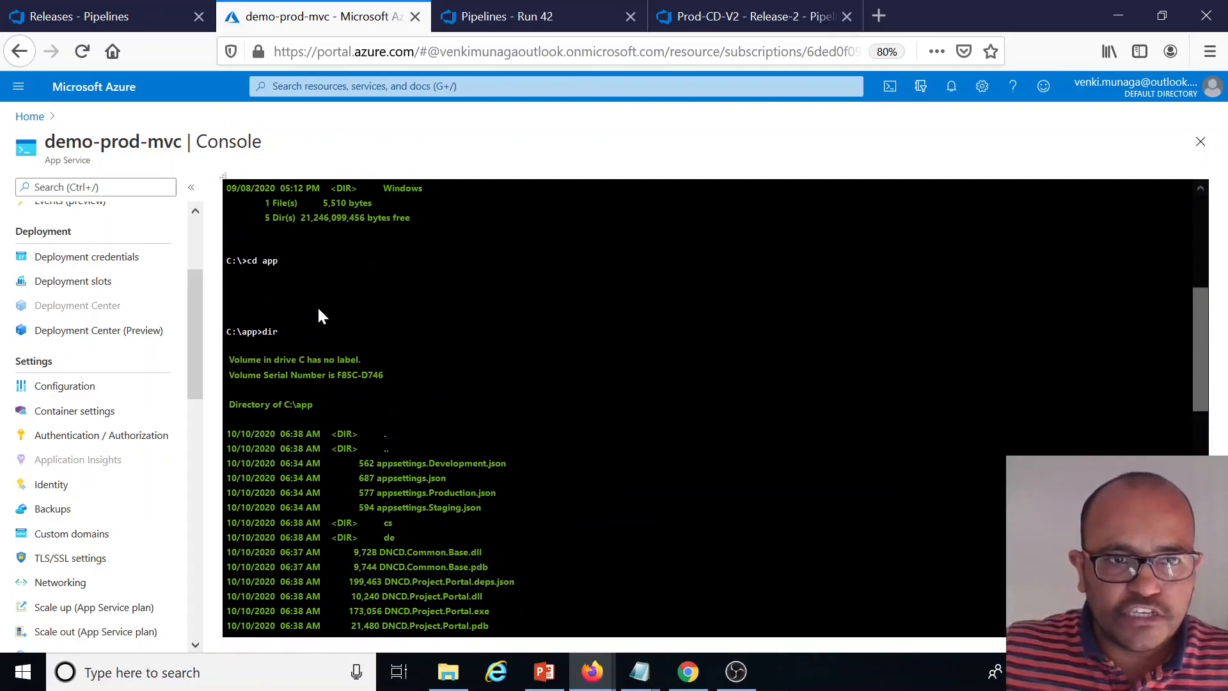
scroll(703, 409, down, 3)
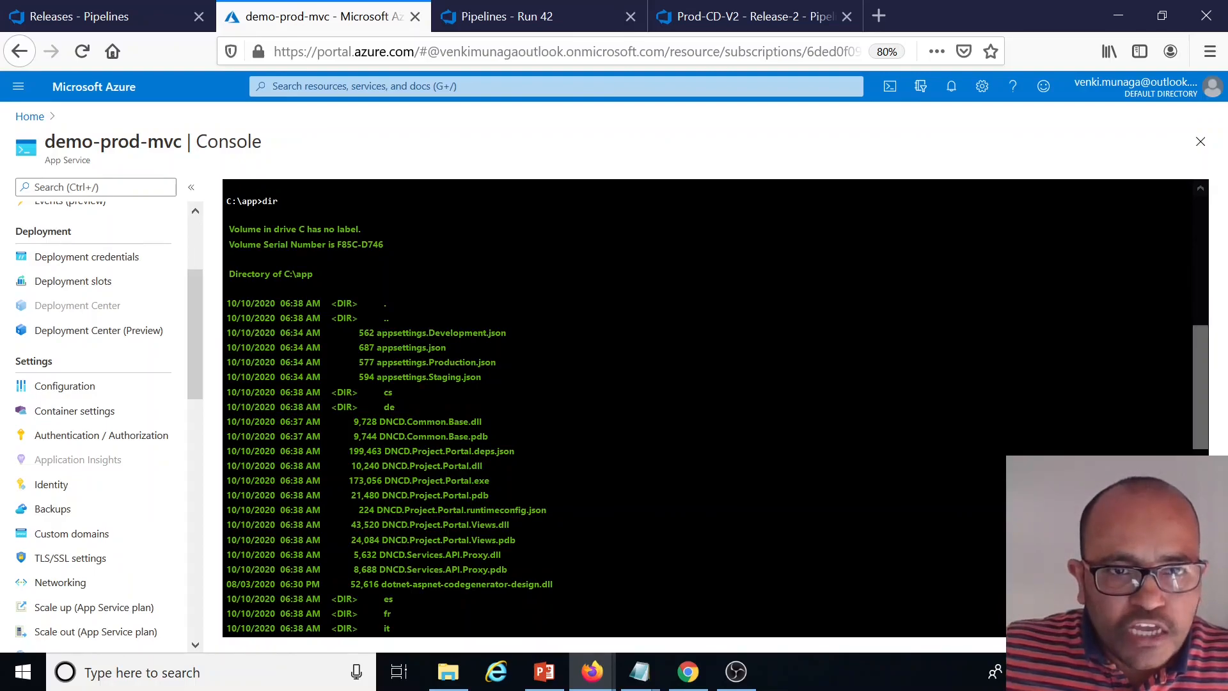
drag(496, 362, 376, 362)
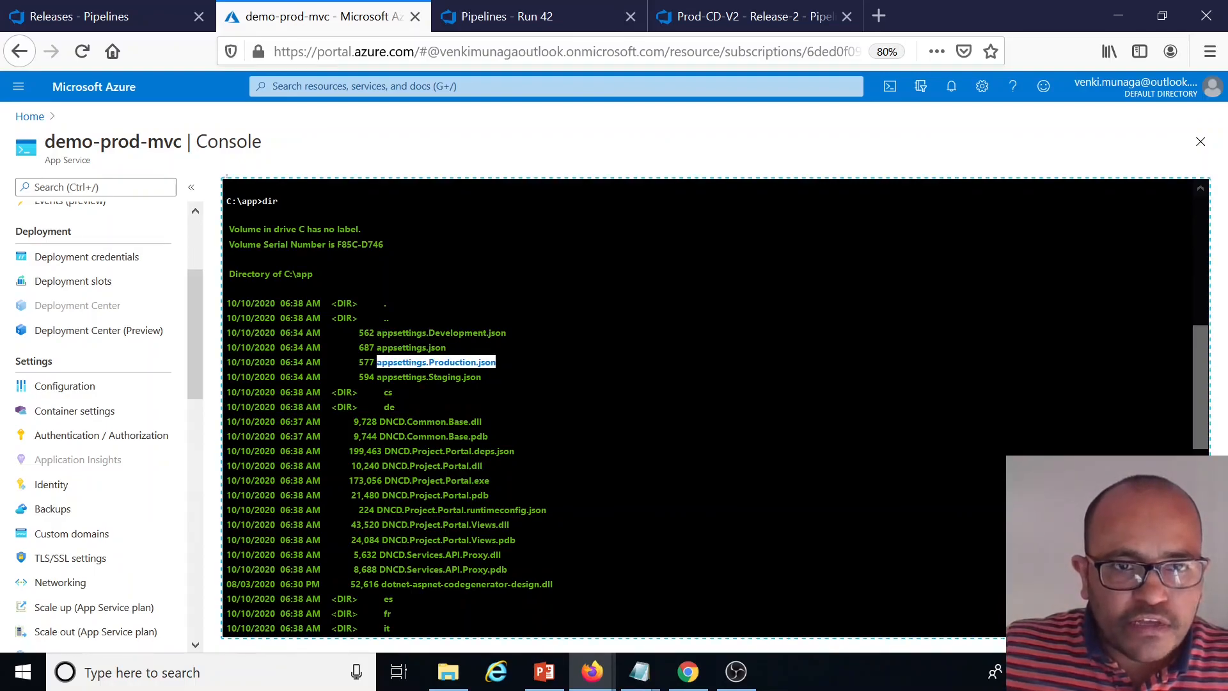
click(378, 363)
Display the contents of appsettings.Production.json in the app folder using the more command
scroll(460, 520, down, 10)
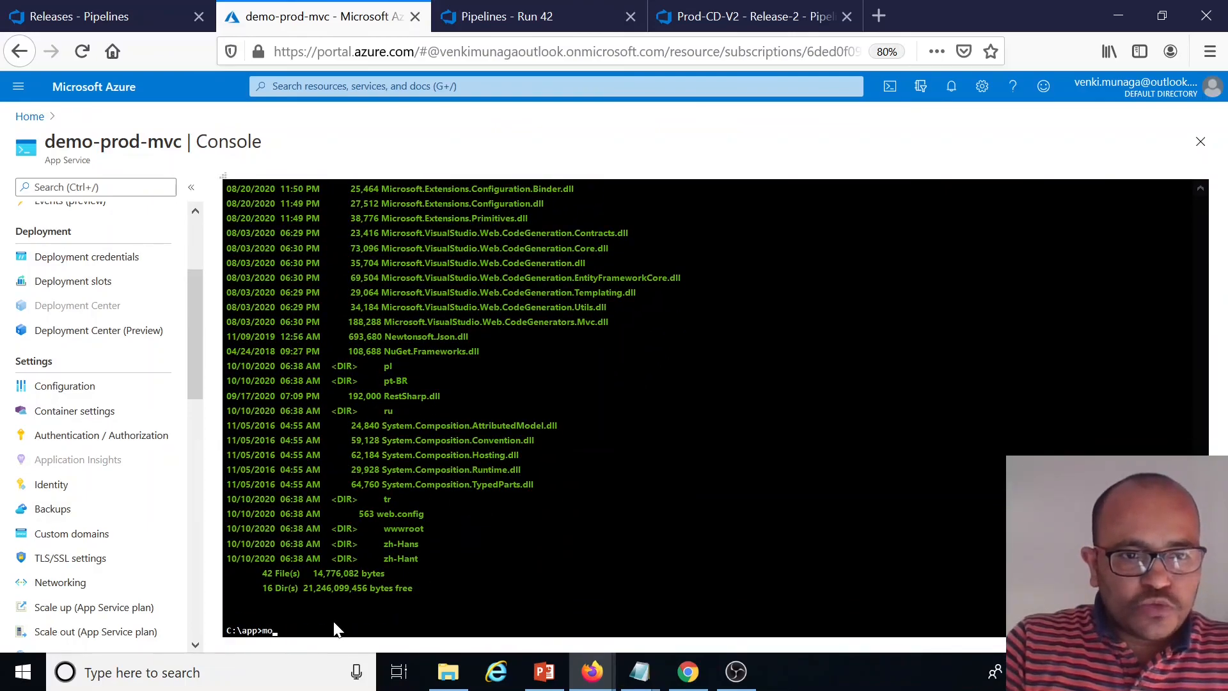
text(app)
key(Tab)
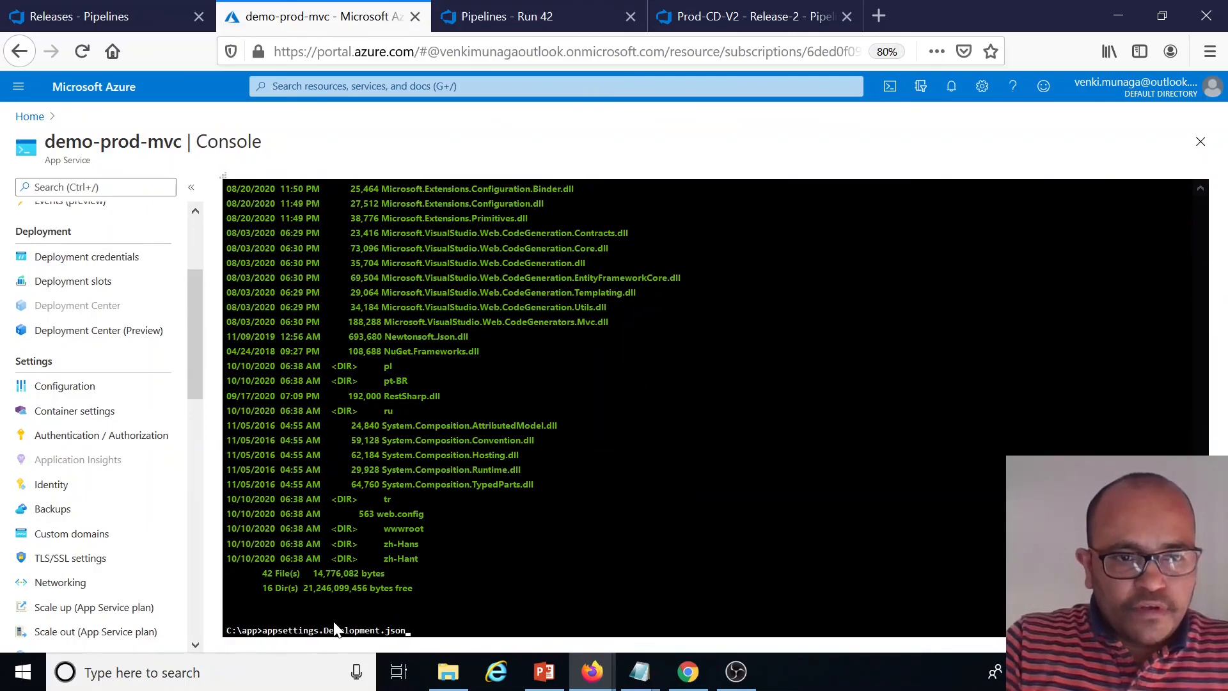
key(BackSpace)
key(BackSpace)
key(BackSpace)
key(BackSpace)
key(BackSpace)
key(BackSpace)
key(BackSpace)
key(BackSpace)
key(BackSpace)
key(BackSpace)
key(BackSpace)
key(BackSpace)
key(BackSpace)
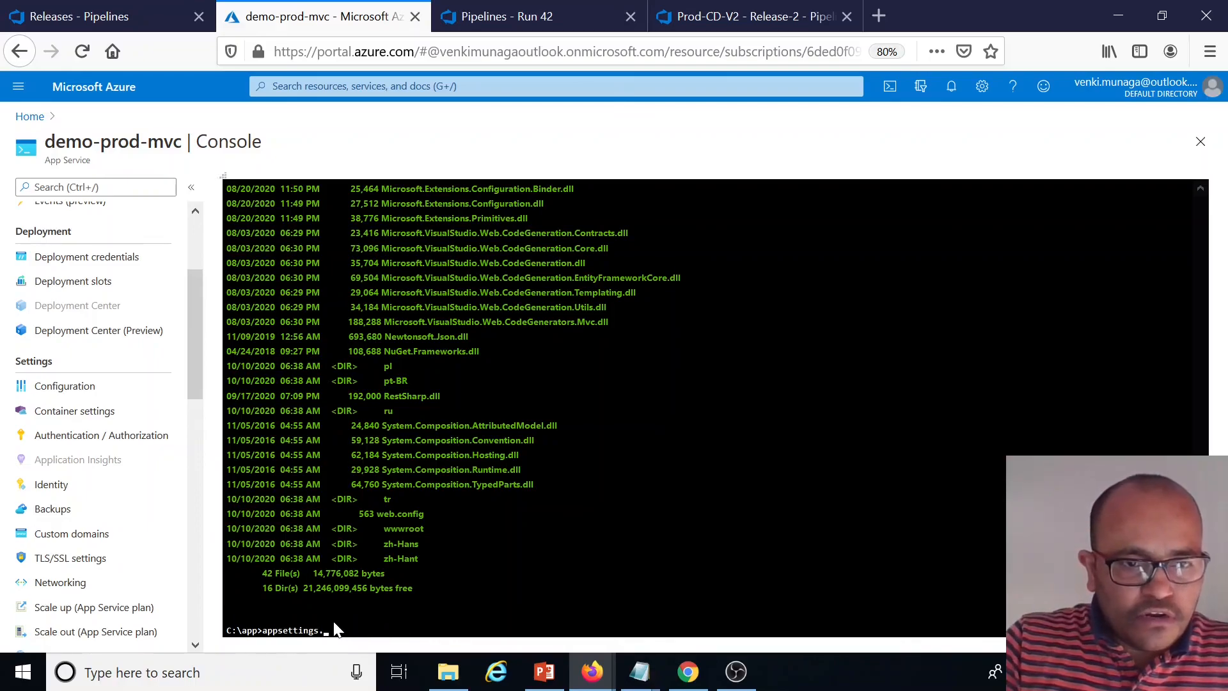
text(pr)
key(Tab)
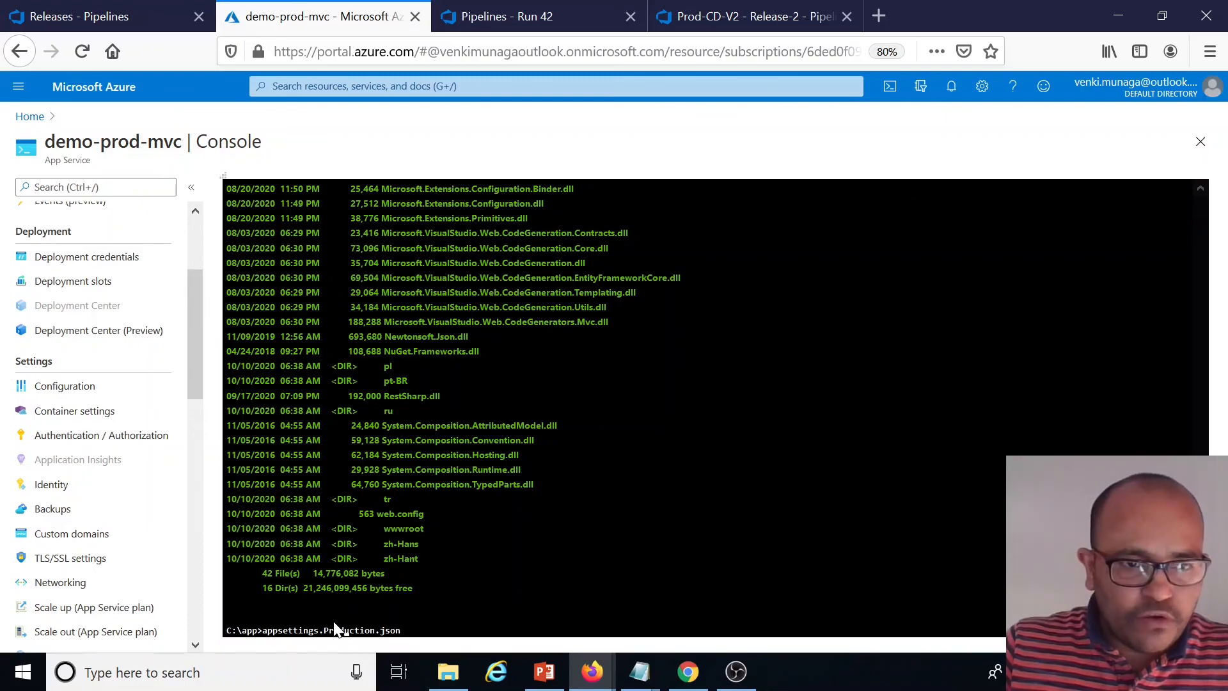
text(app>)
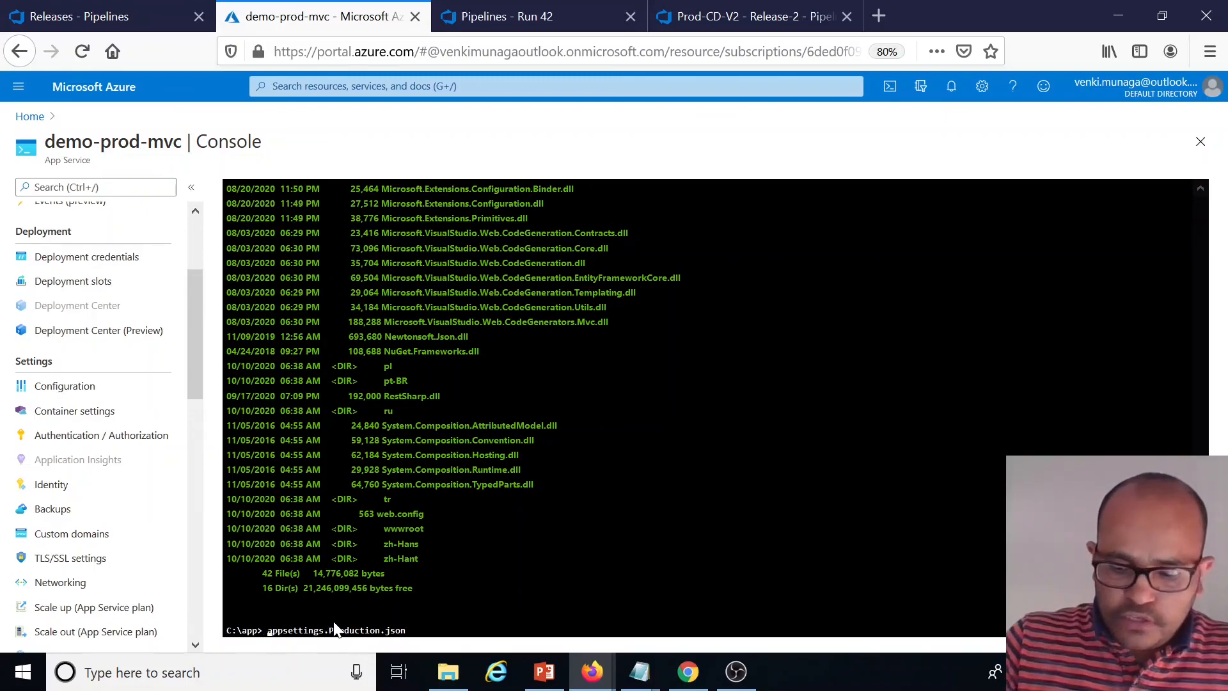
text(more)
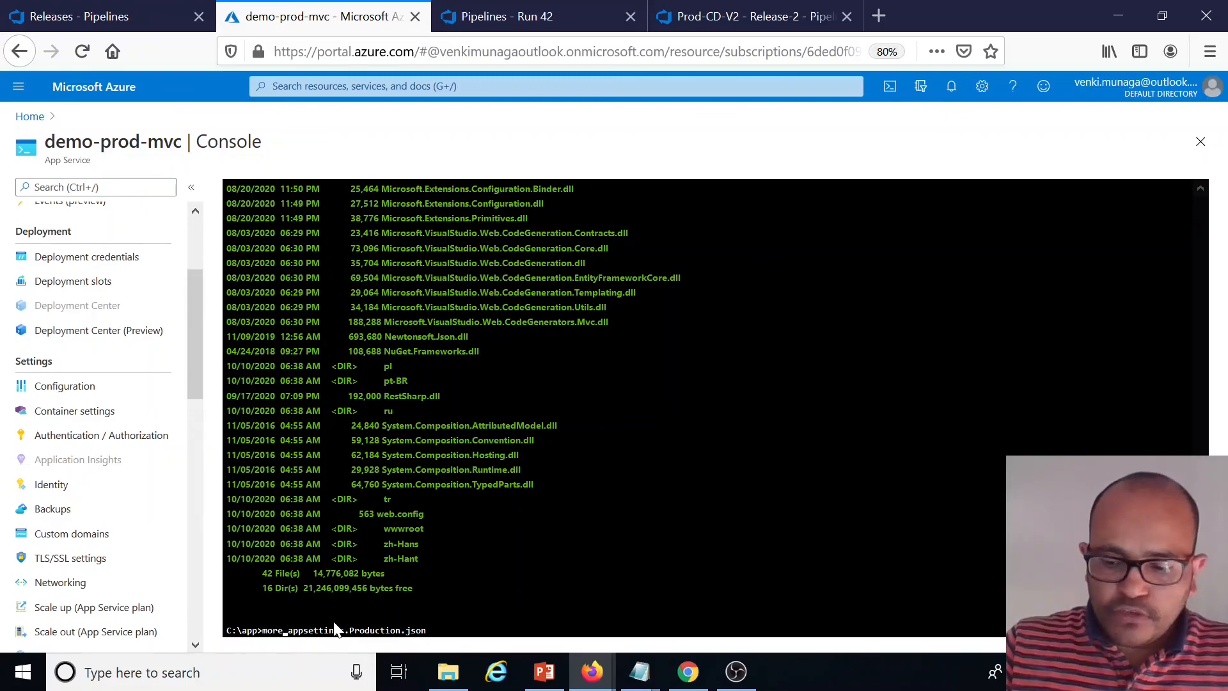
key(Return)
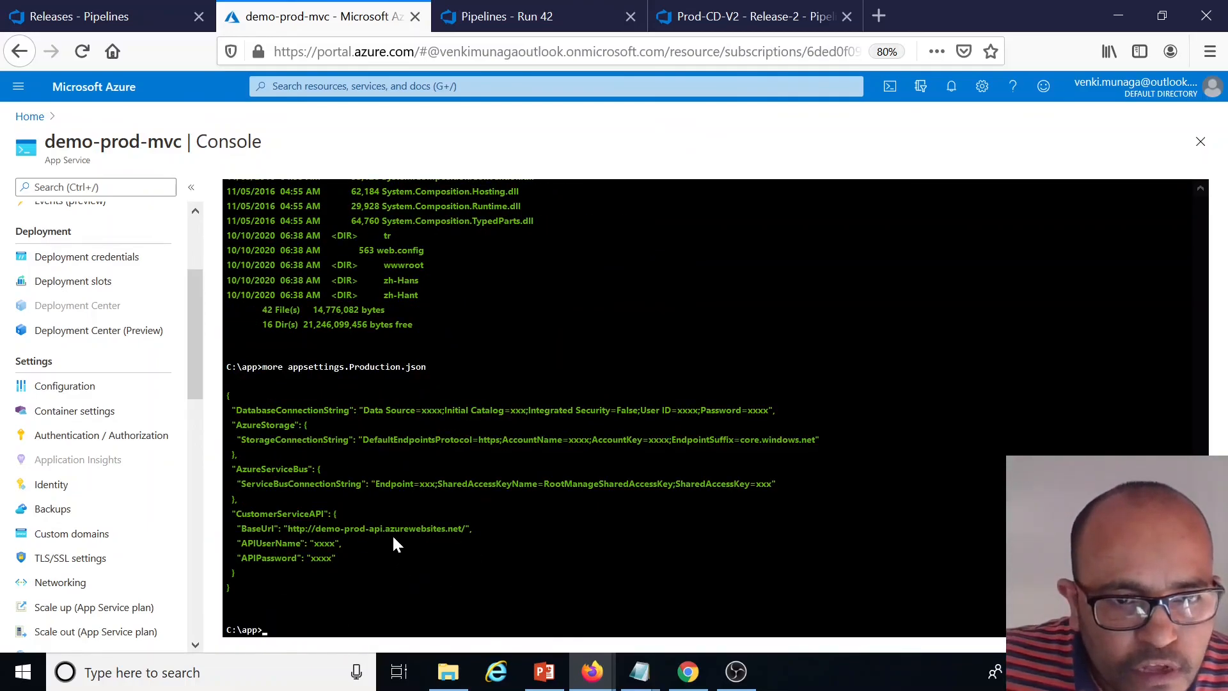
Compare the CustomerServiceAPI BaseUrl host with the API web app address noted in Notepad
drag(314, 528, 375, 529)
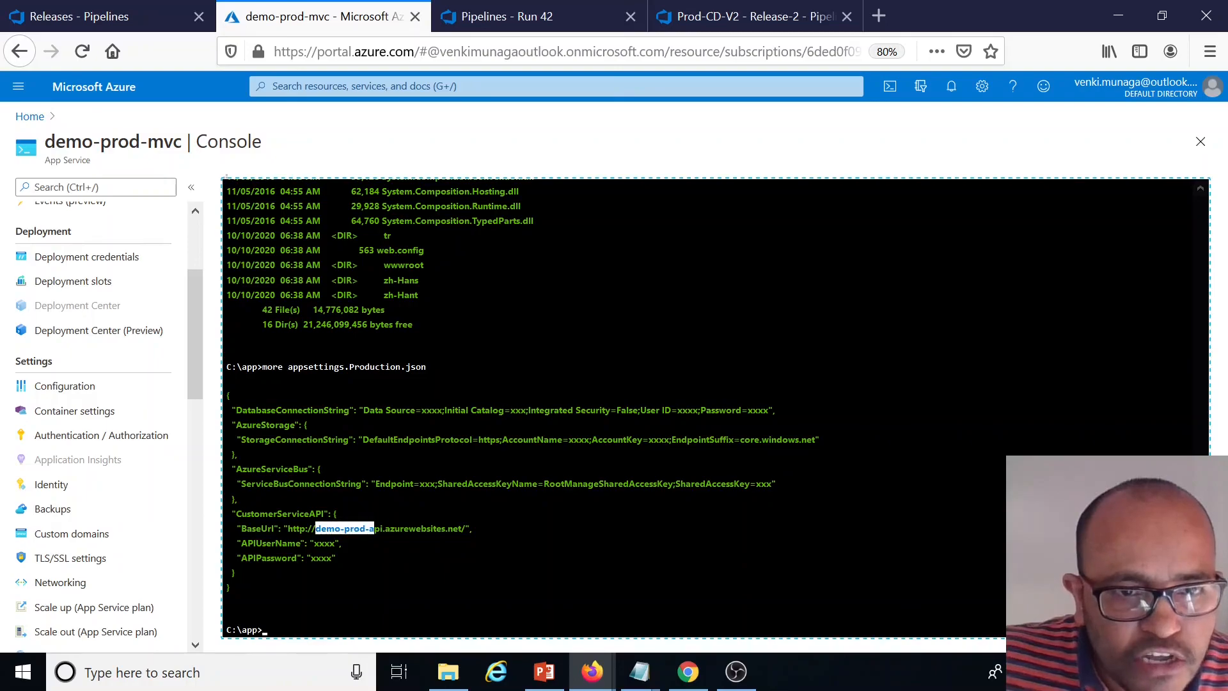
click(465, 517)
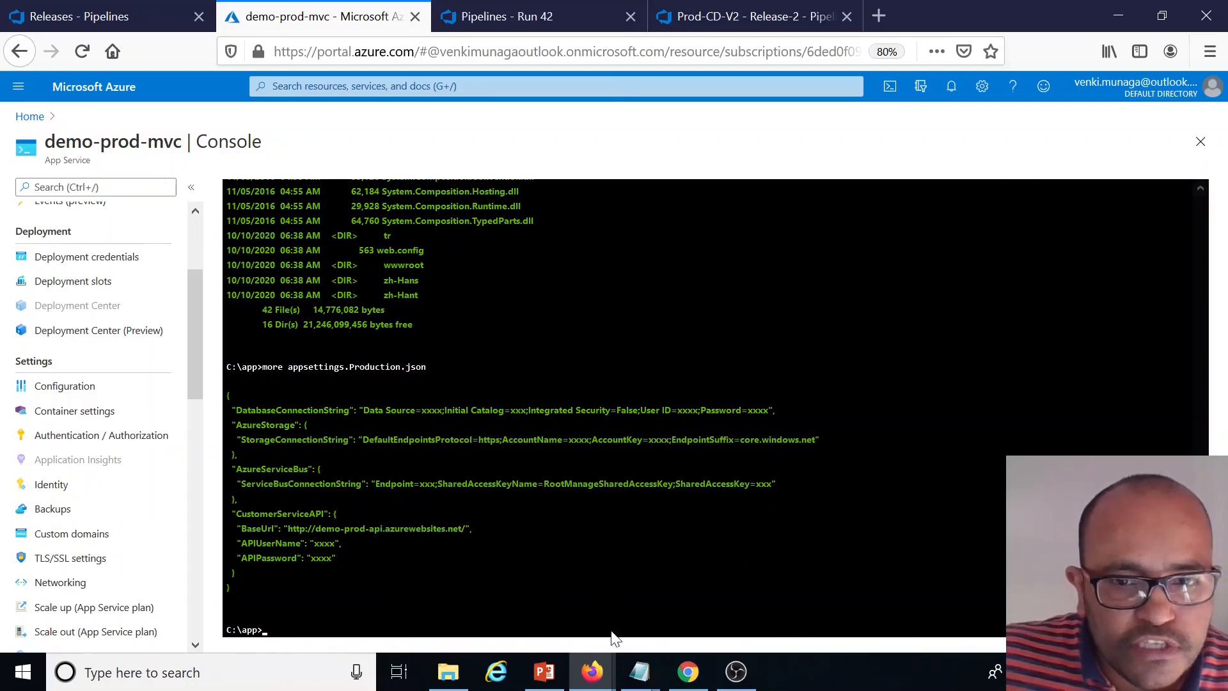
mouse_move(640, 671)
click(684, 615)
key(End)
key(shift+Home)
key(ctrl+End)
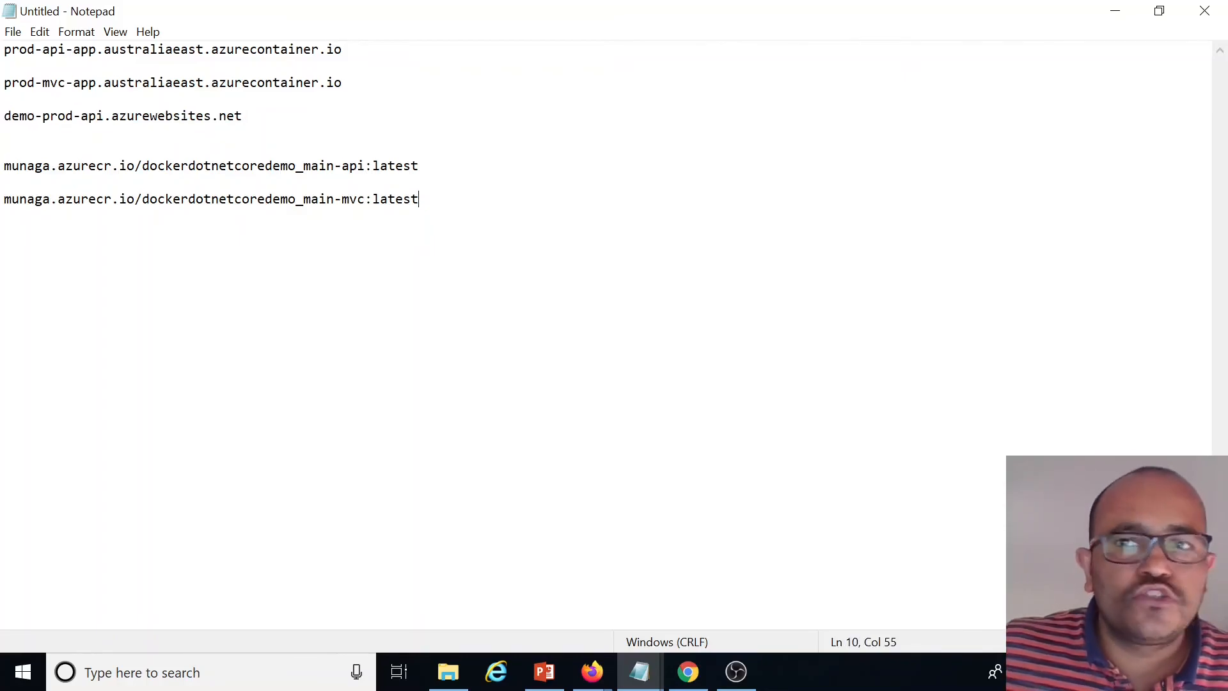
click(1114, 12)
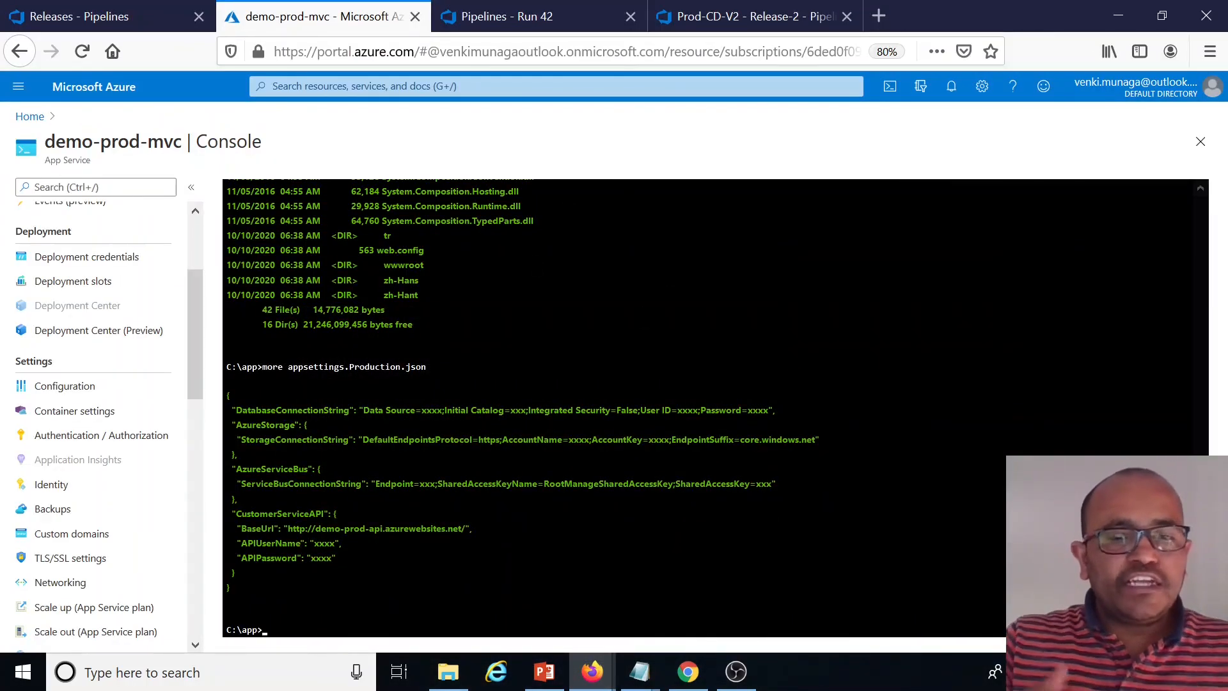
Open the demo-prod-mvc site URL in a new tab, list All Customers and view the first customer's details
scroll(704, 409, up, 10)
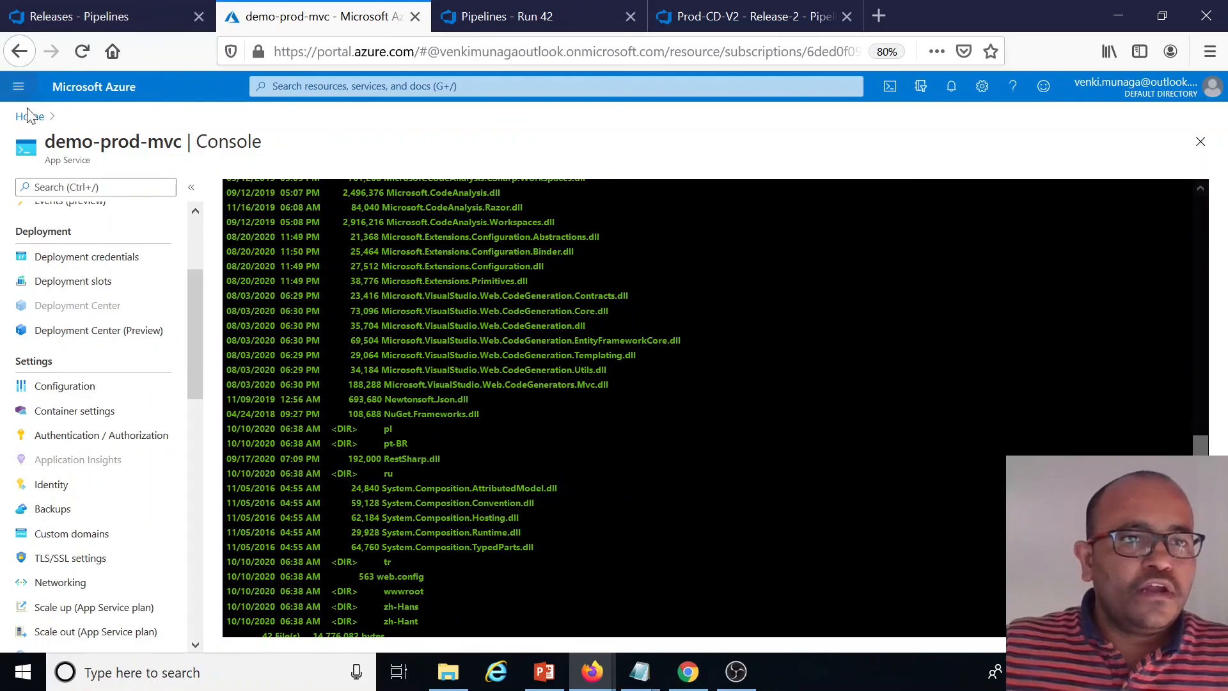
click(30, 116)
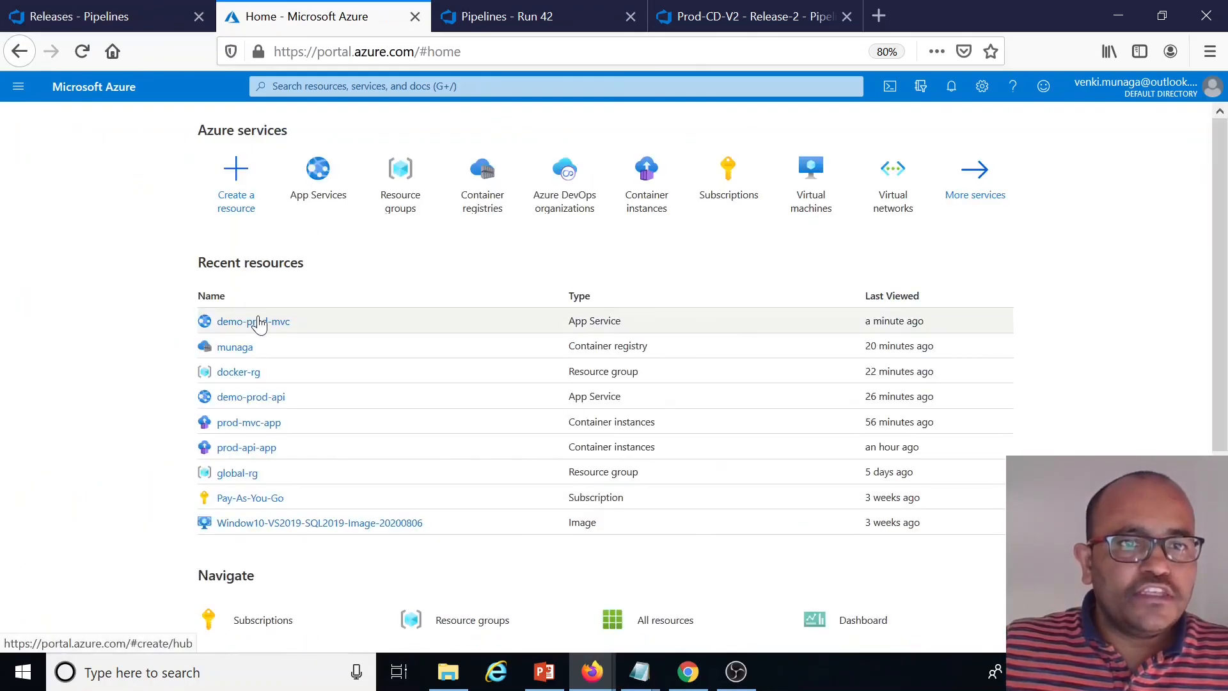
click(254, 320)
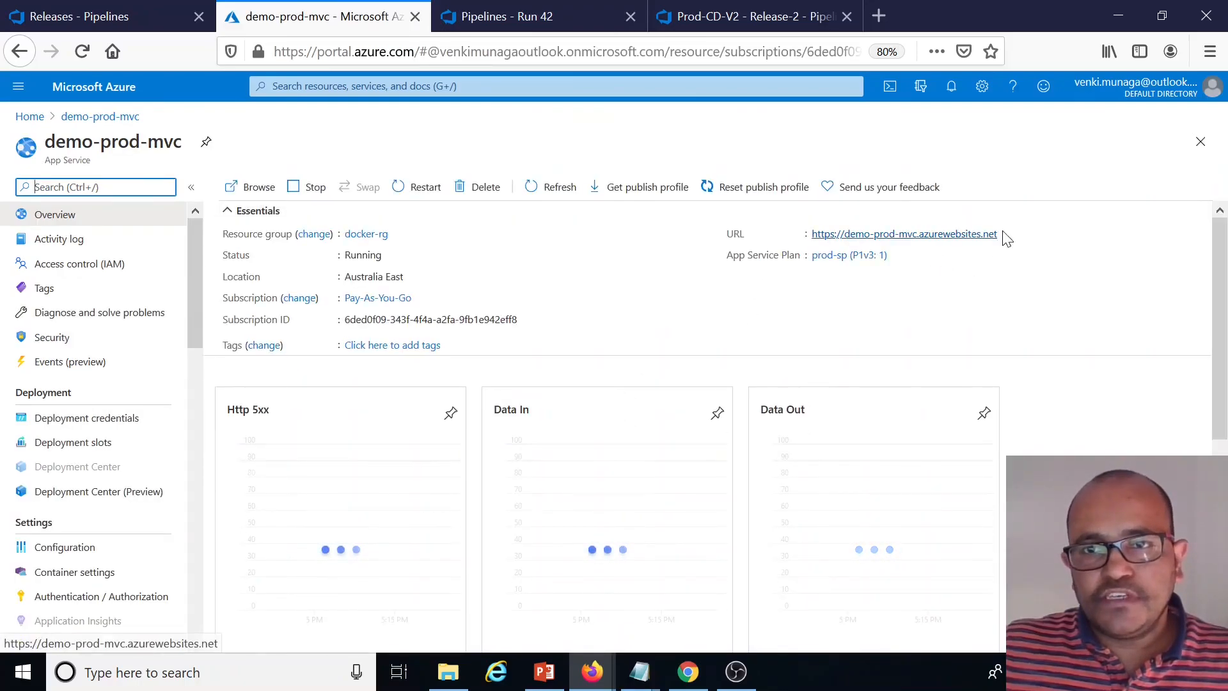
click(1003, 232)
click(876, 14)
key(ctrl+v)
key(Return)
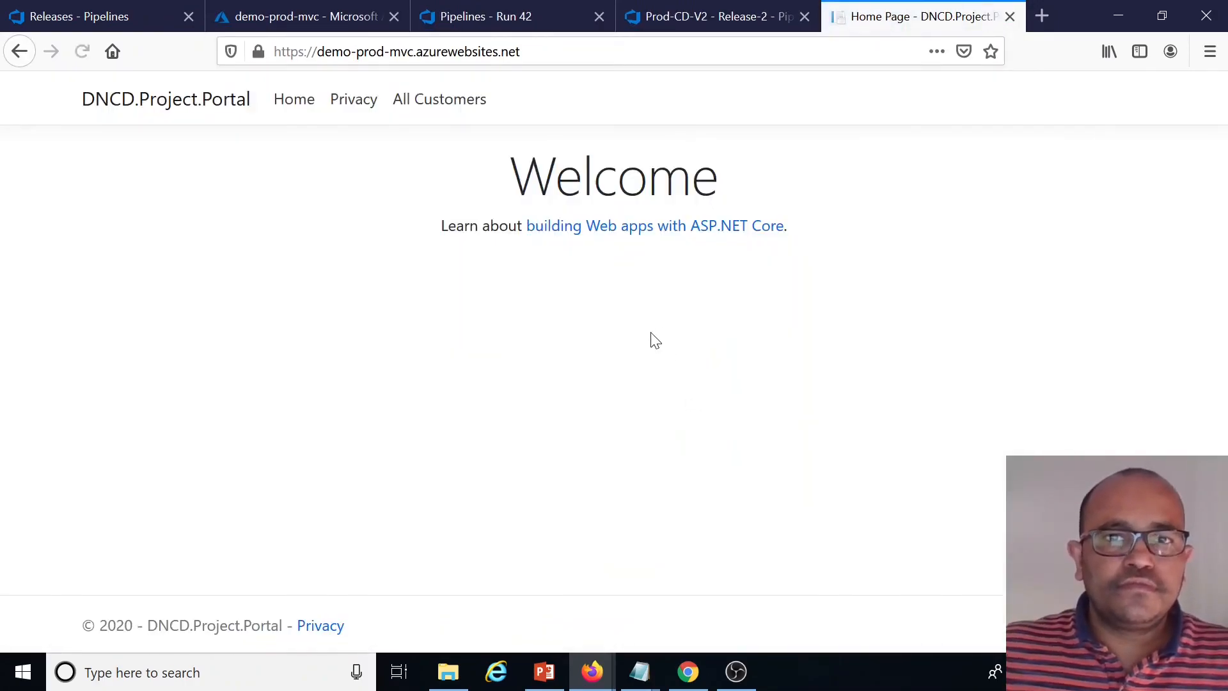
click(446, 103)
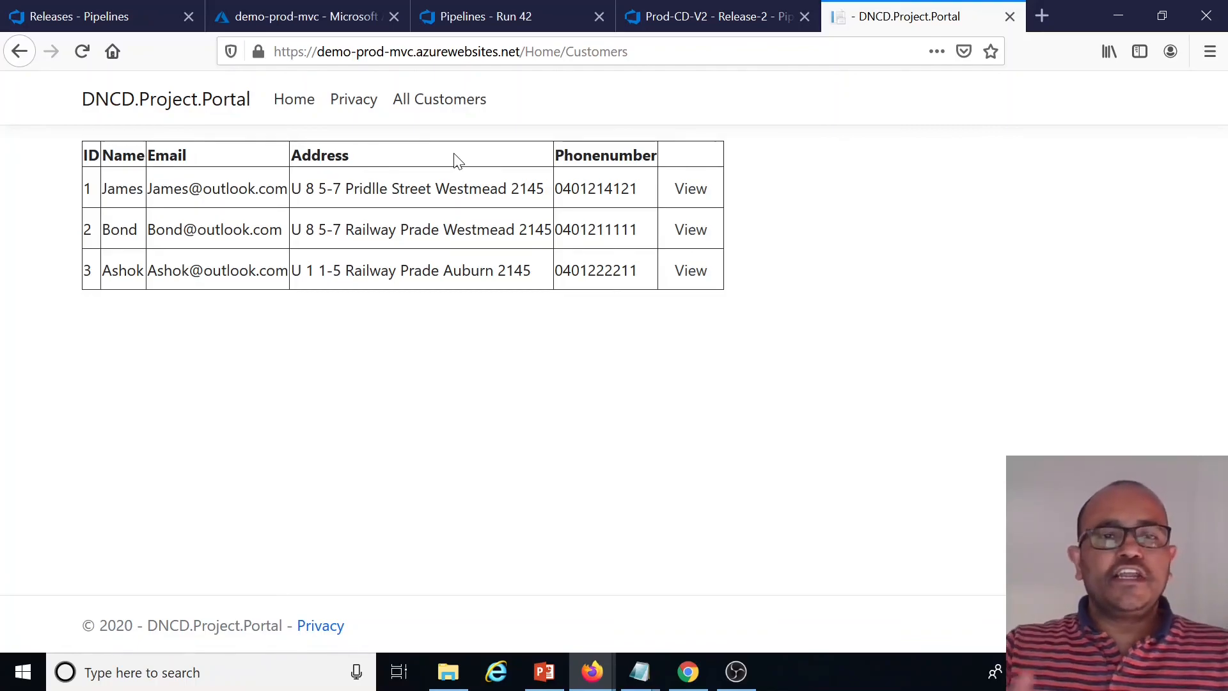
click(690, 191)
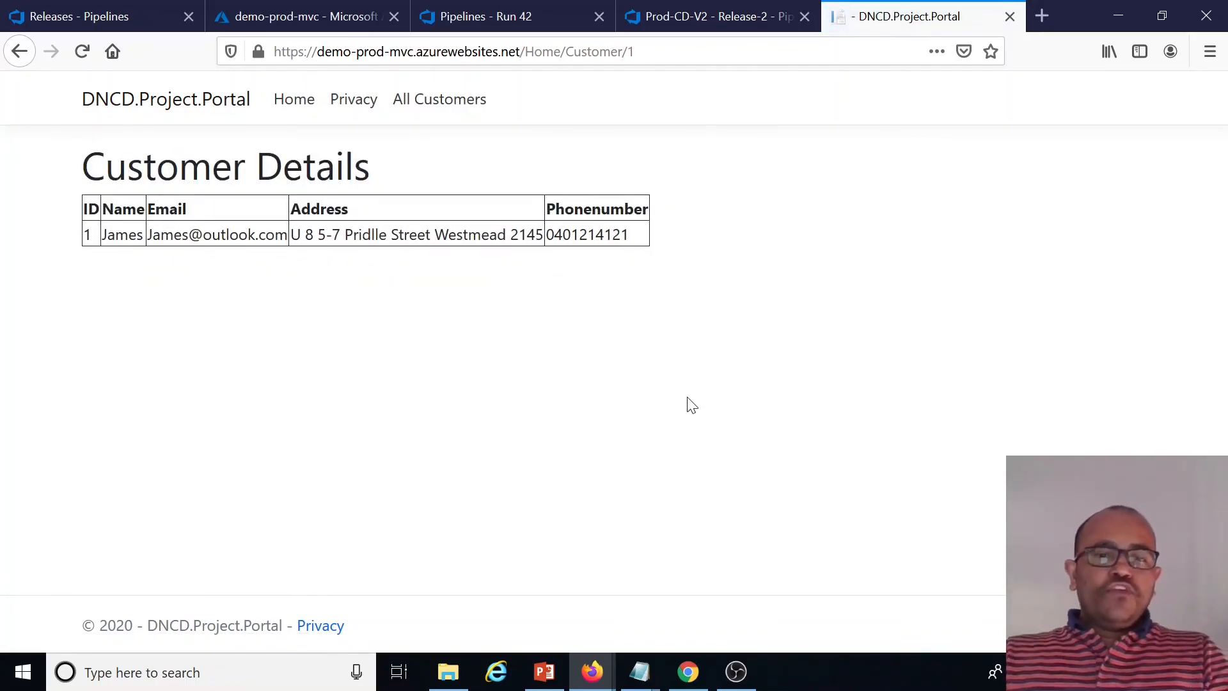
Switch to the PowerPoint presentation and review the Demo 3 architecture slide
click(544, 671)
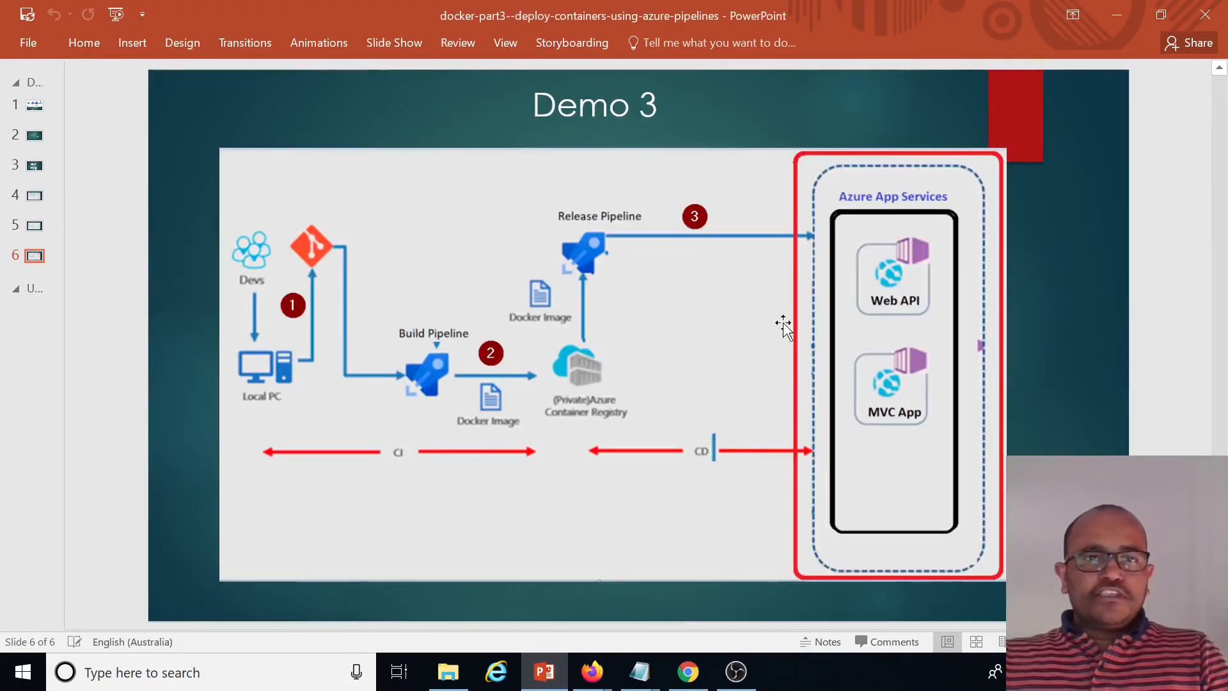
scroll(1086, 373, up, 1)
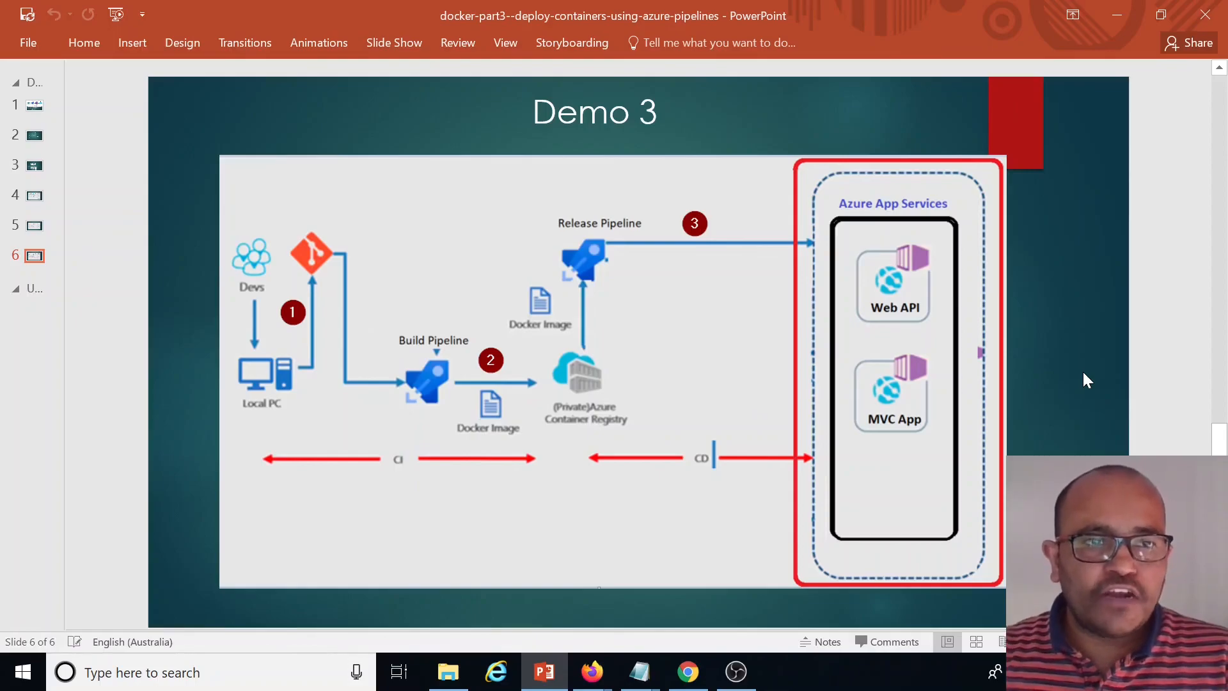
scroll(1082, 370, down, 1)
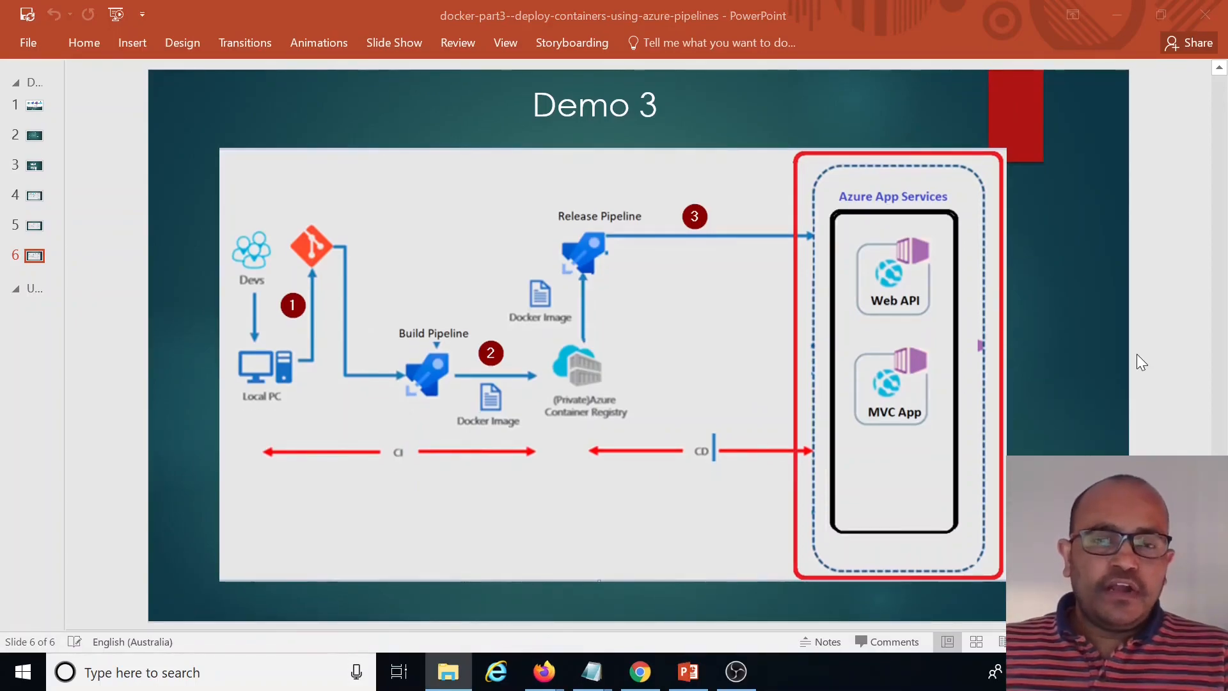